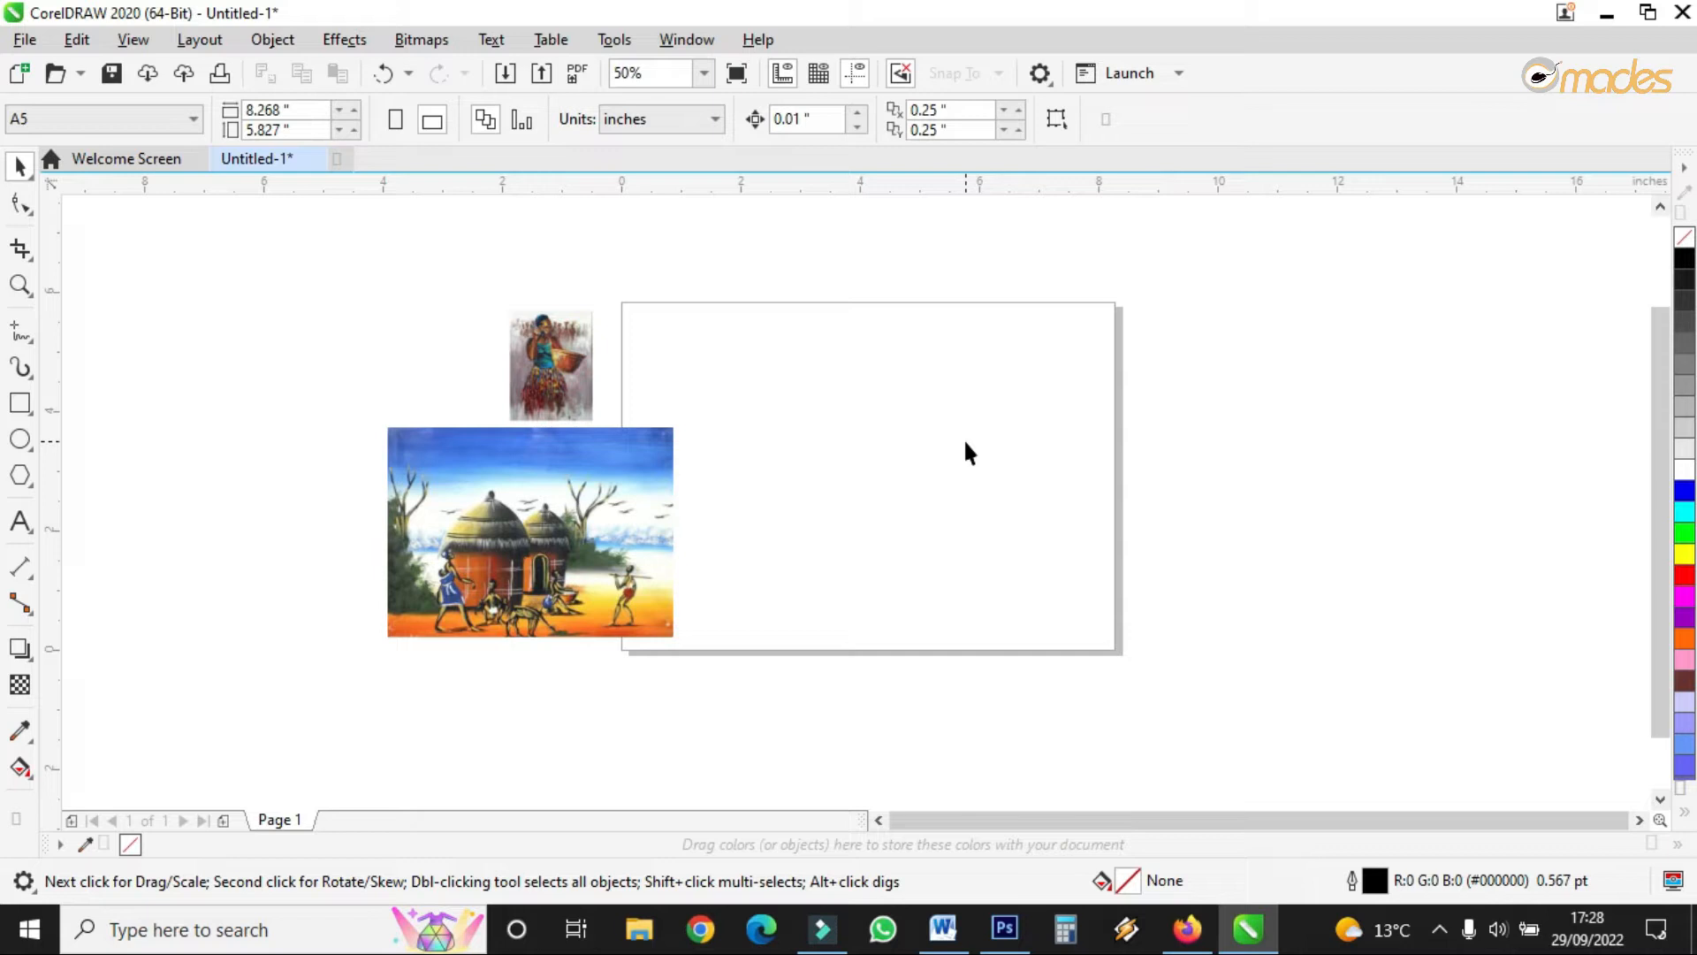
- Move the hut painting up-left and shrink it to about 44.9% beside the woman picture
left_click_drag(513, 544, 384, 506)
left_click_drag(556, 381, 500, 418)
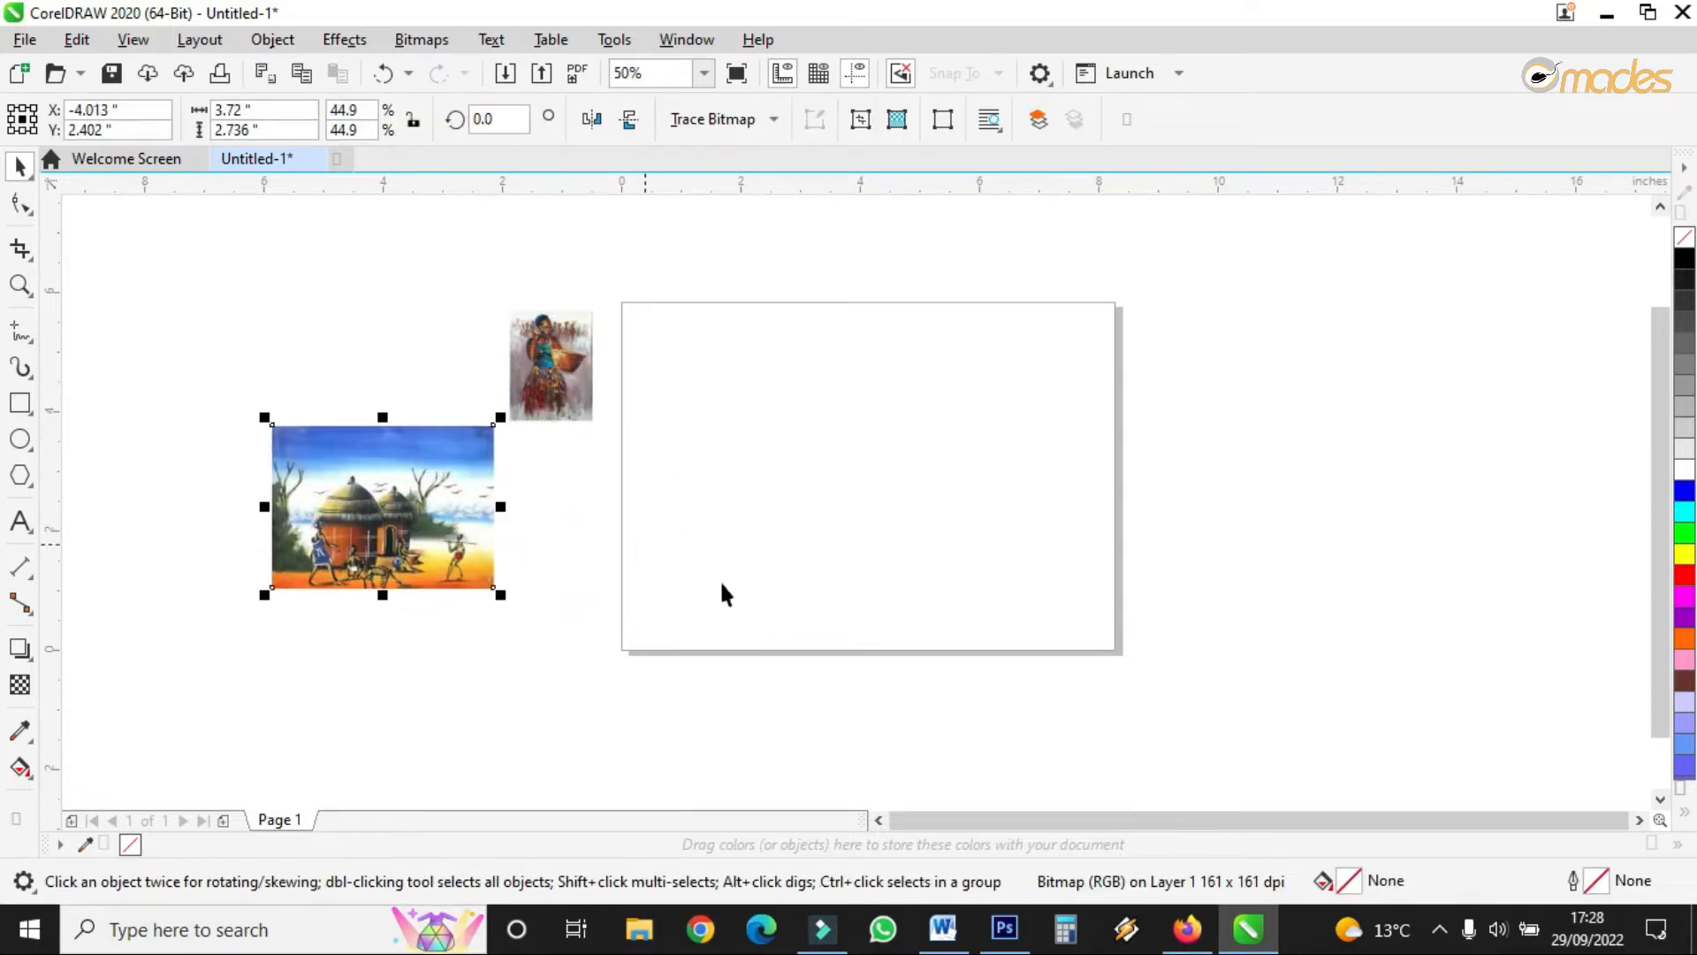
left_click(940, 948)
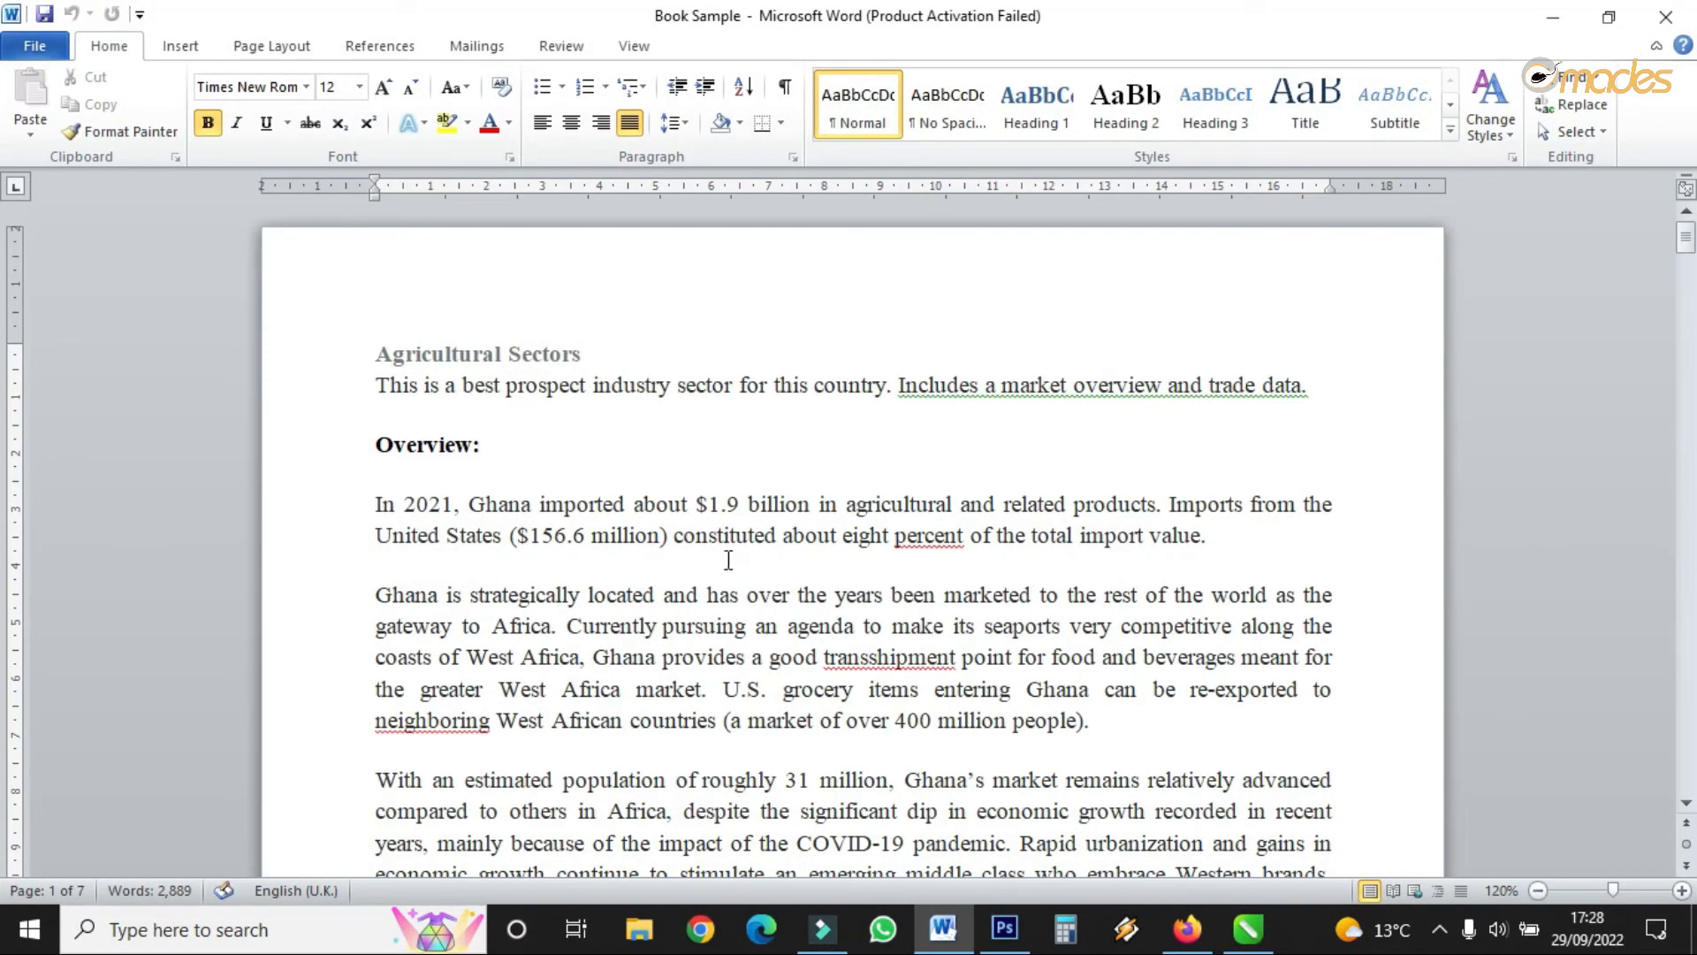
left_click(1550, 16)
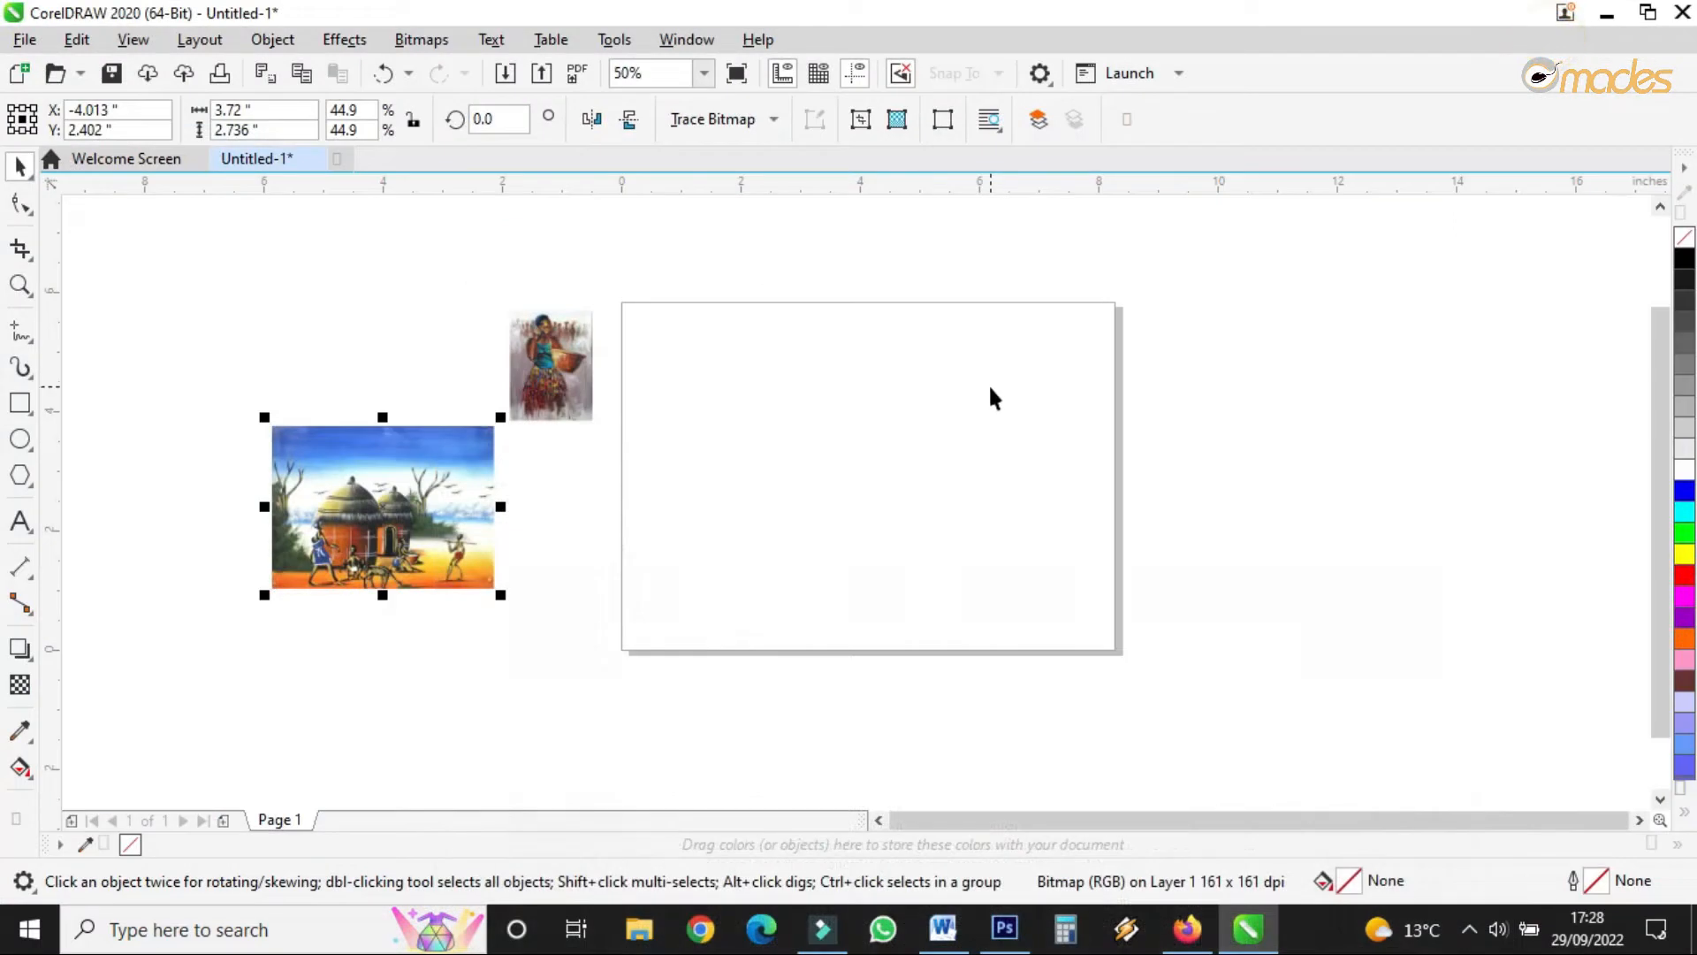
- Zoom in and out on the drawing, then clear the selection
scroll(948, 422, "up", 2)
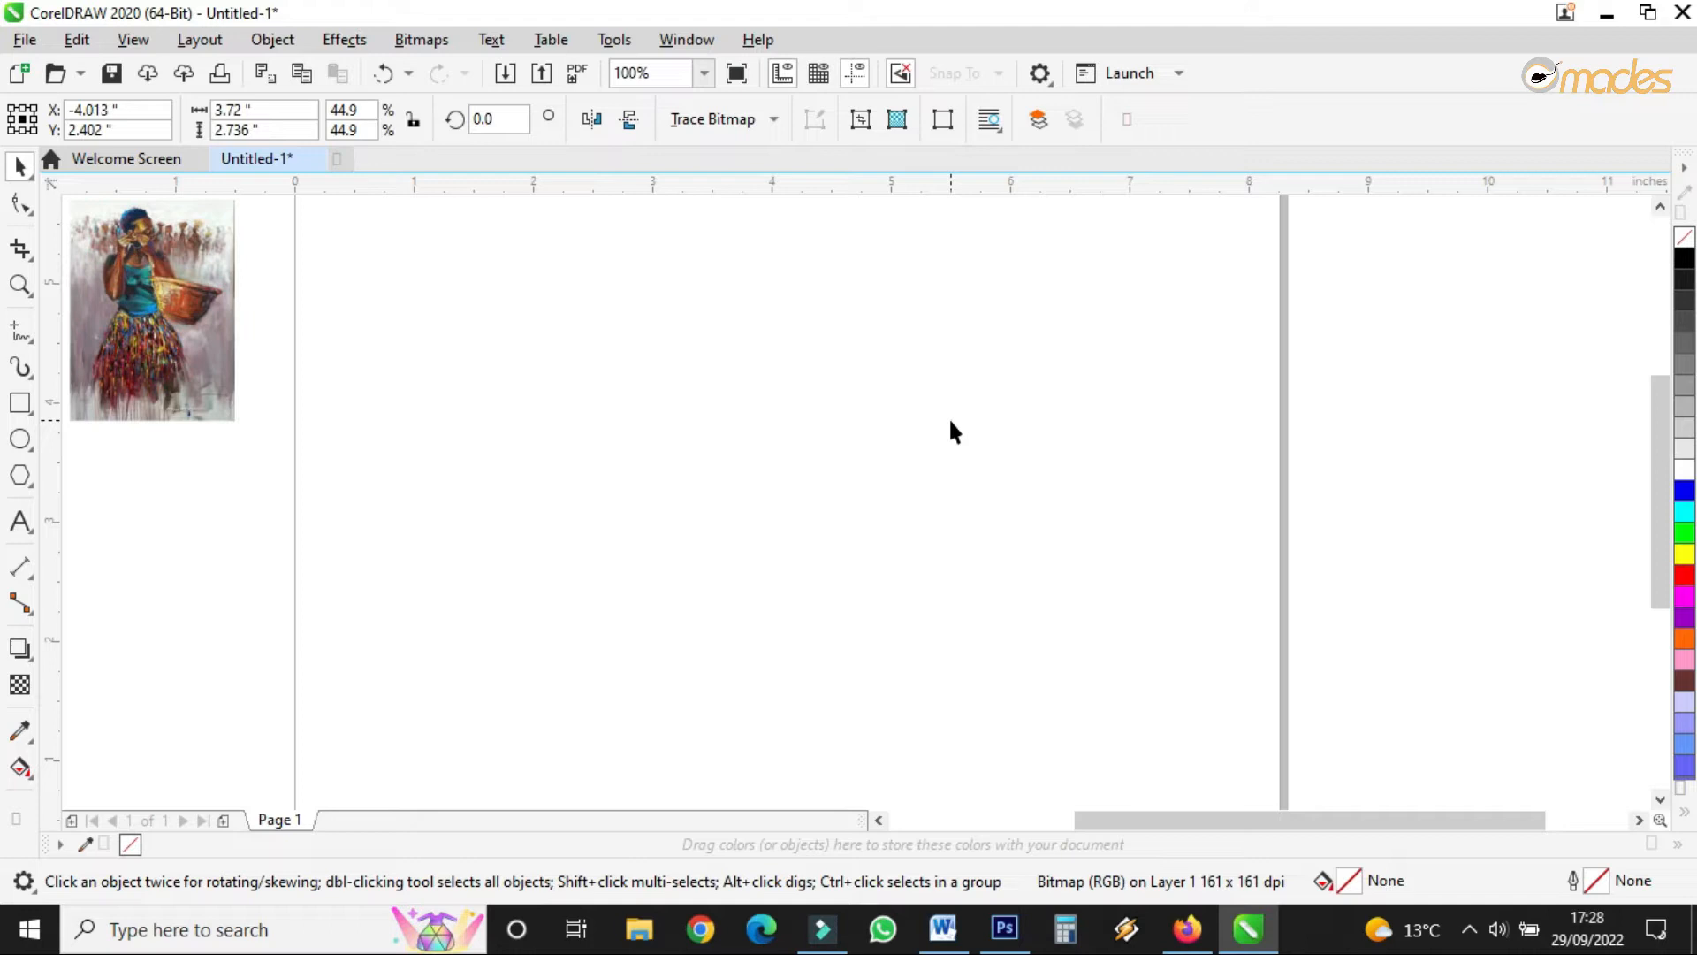
scroll(950, 423, "down", 2)
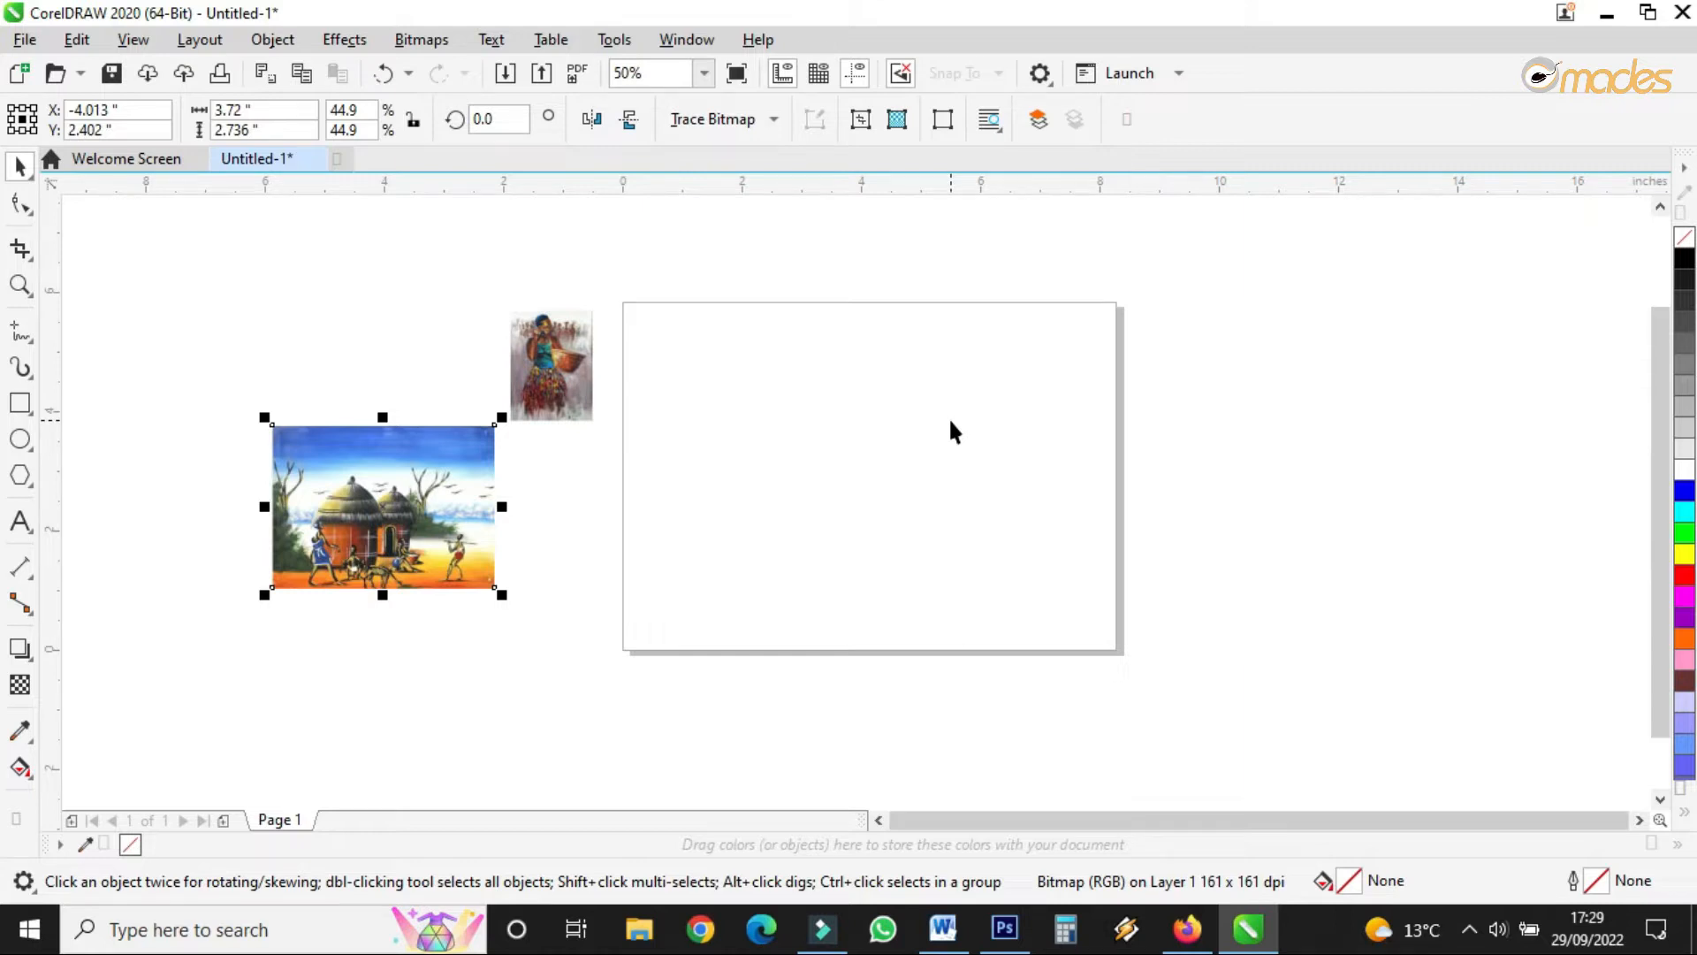
scroll(952, 431, "up", 2)
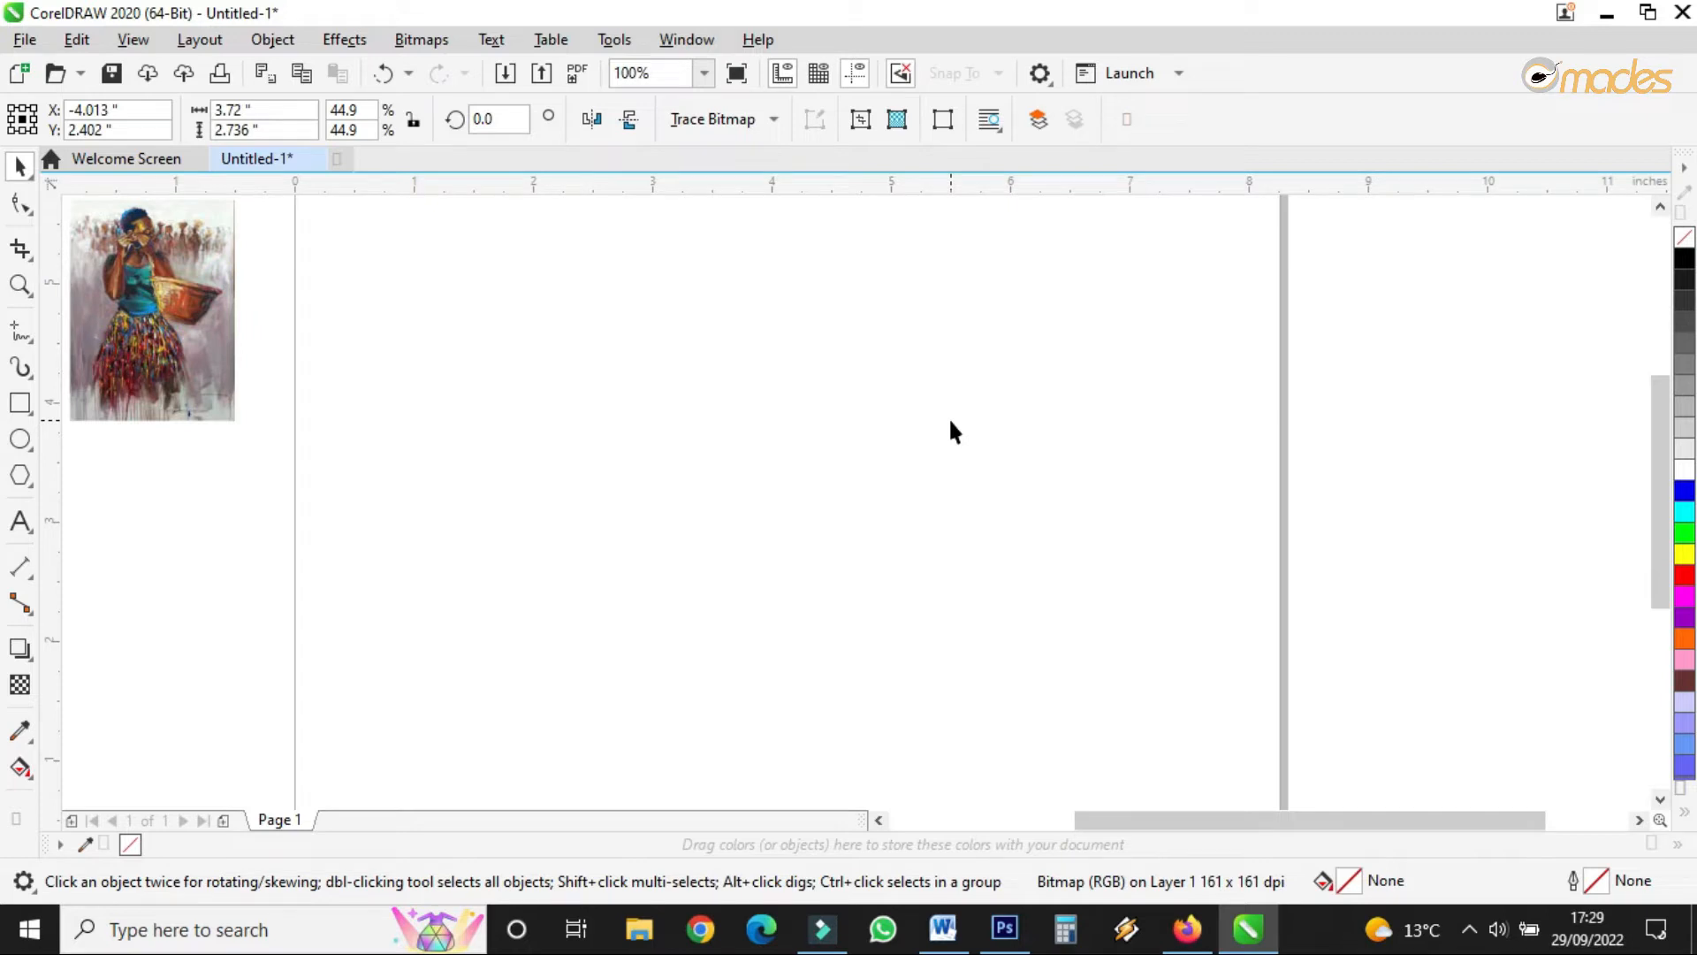
scroll(951, 422, "down", 2)
scroll(953, 423, "up", 2)
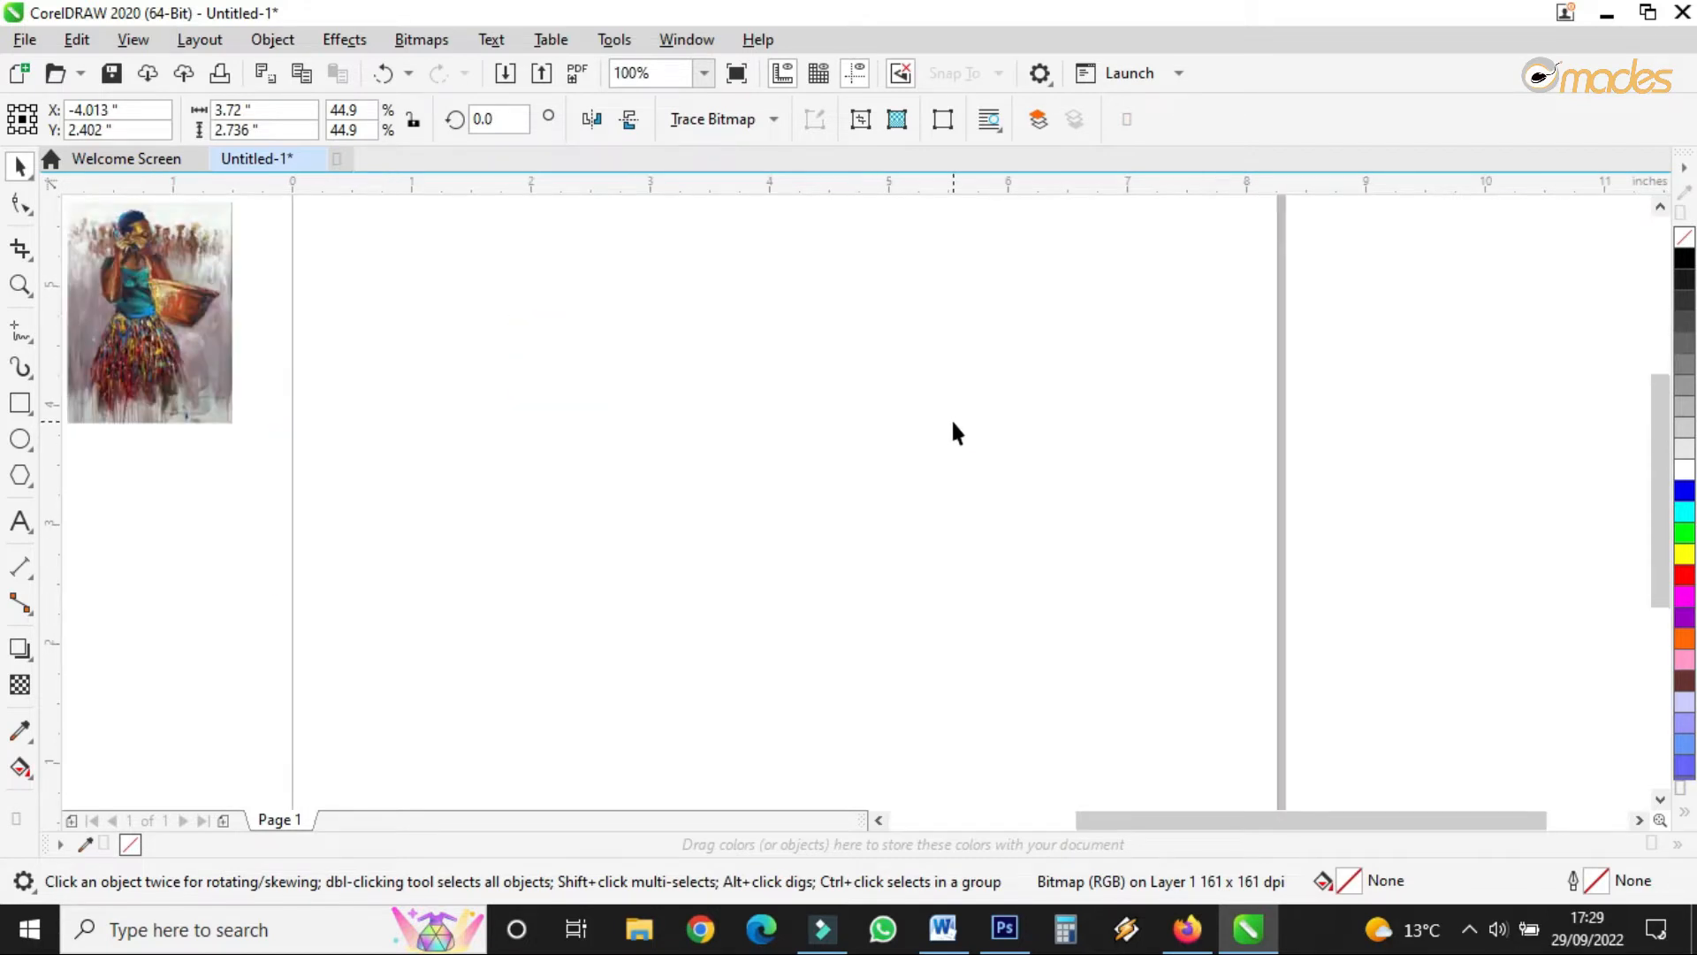
left_click(954, 421)
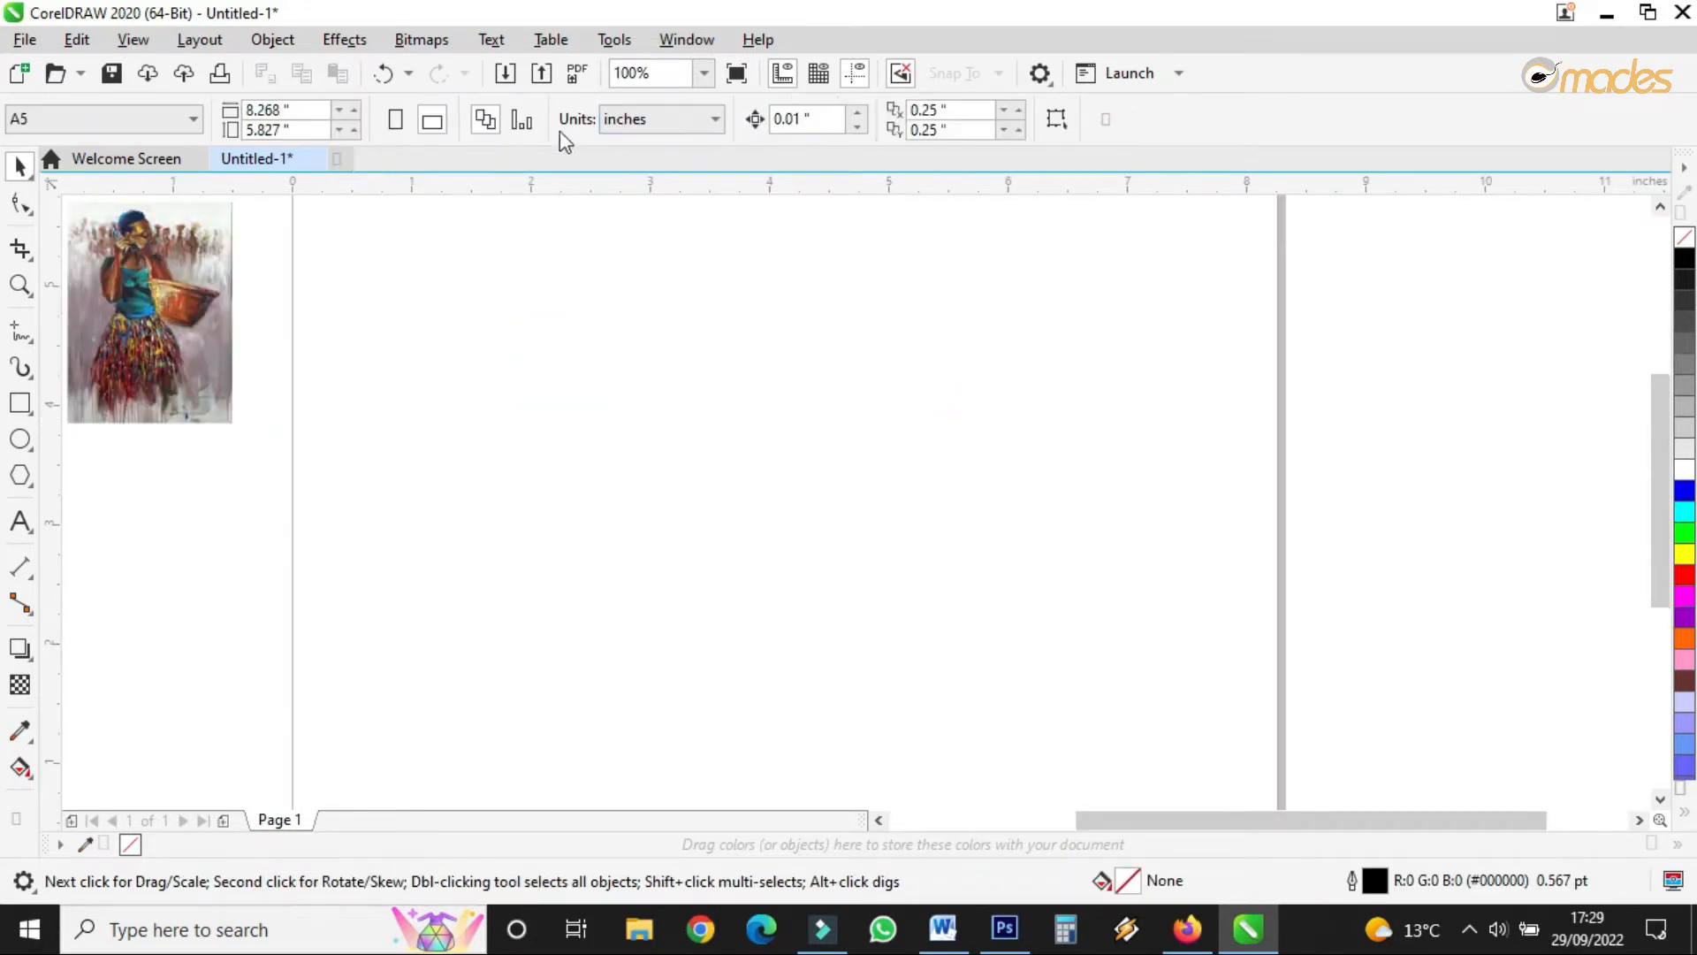
- Keep inches as the unit and set the page size to 15 x 10 inches
left_click(627, 129)
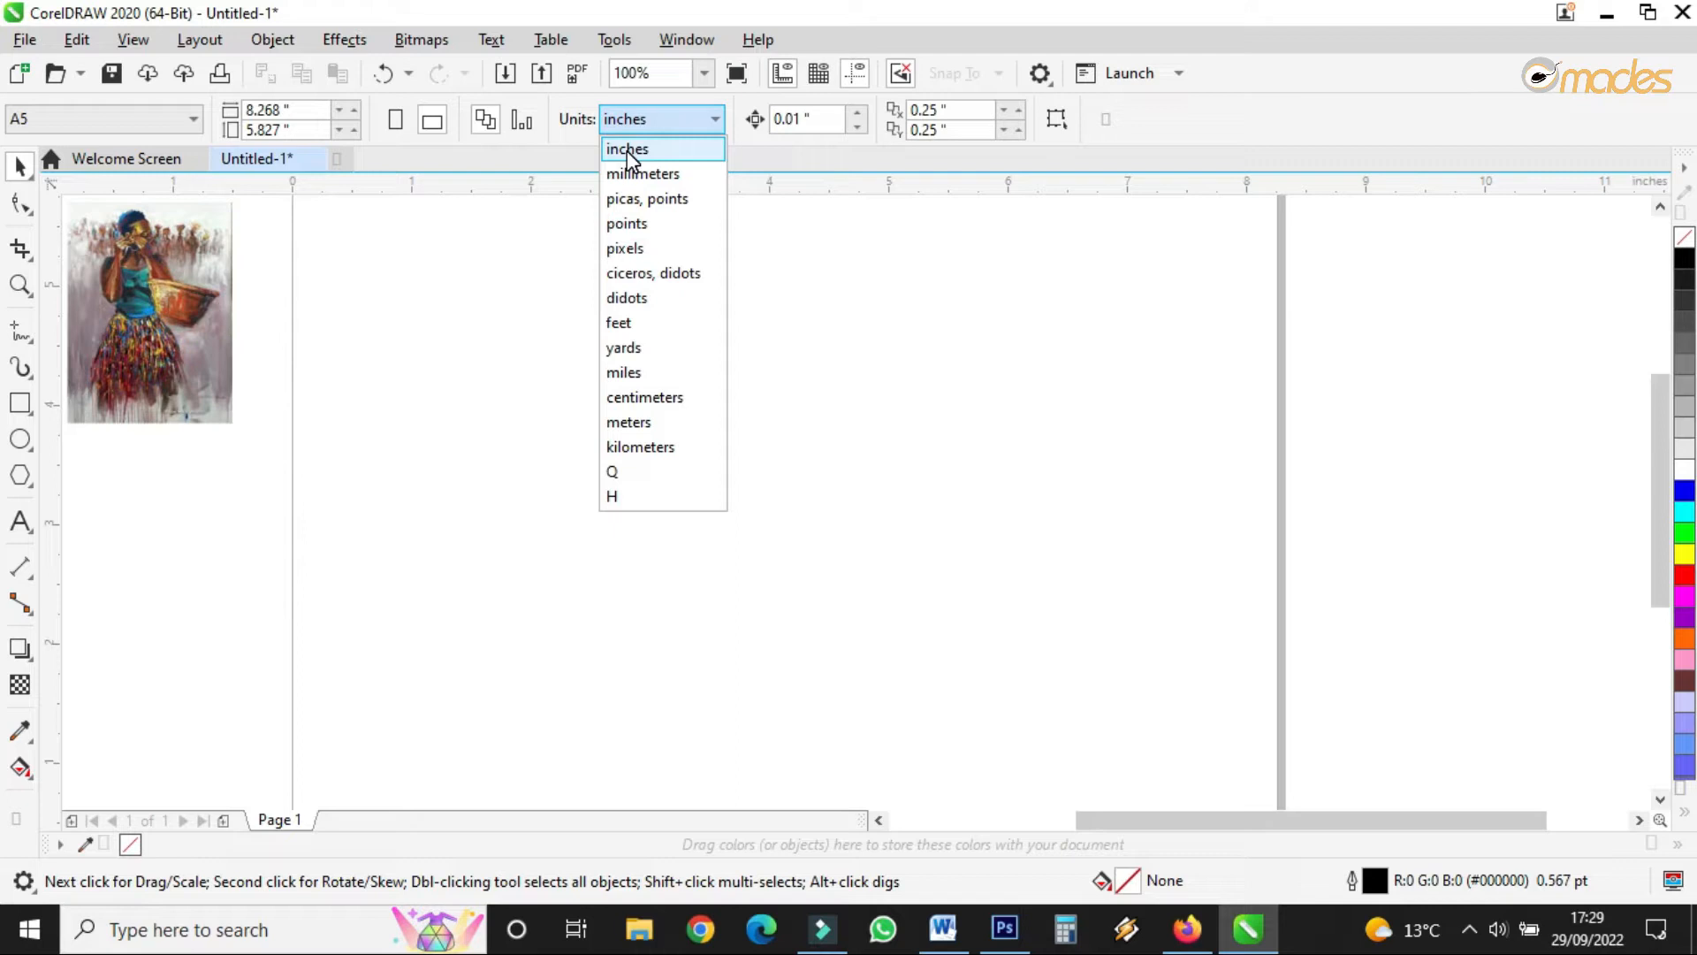
left_click(627, 150)
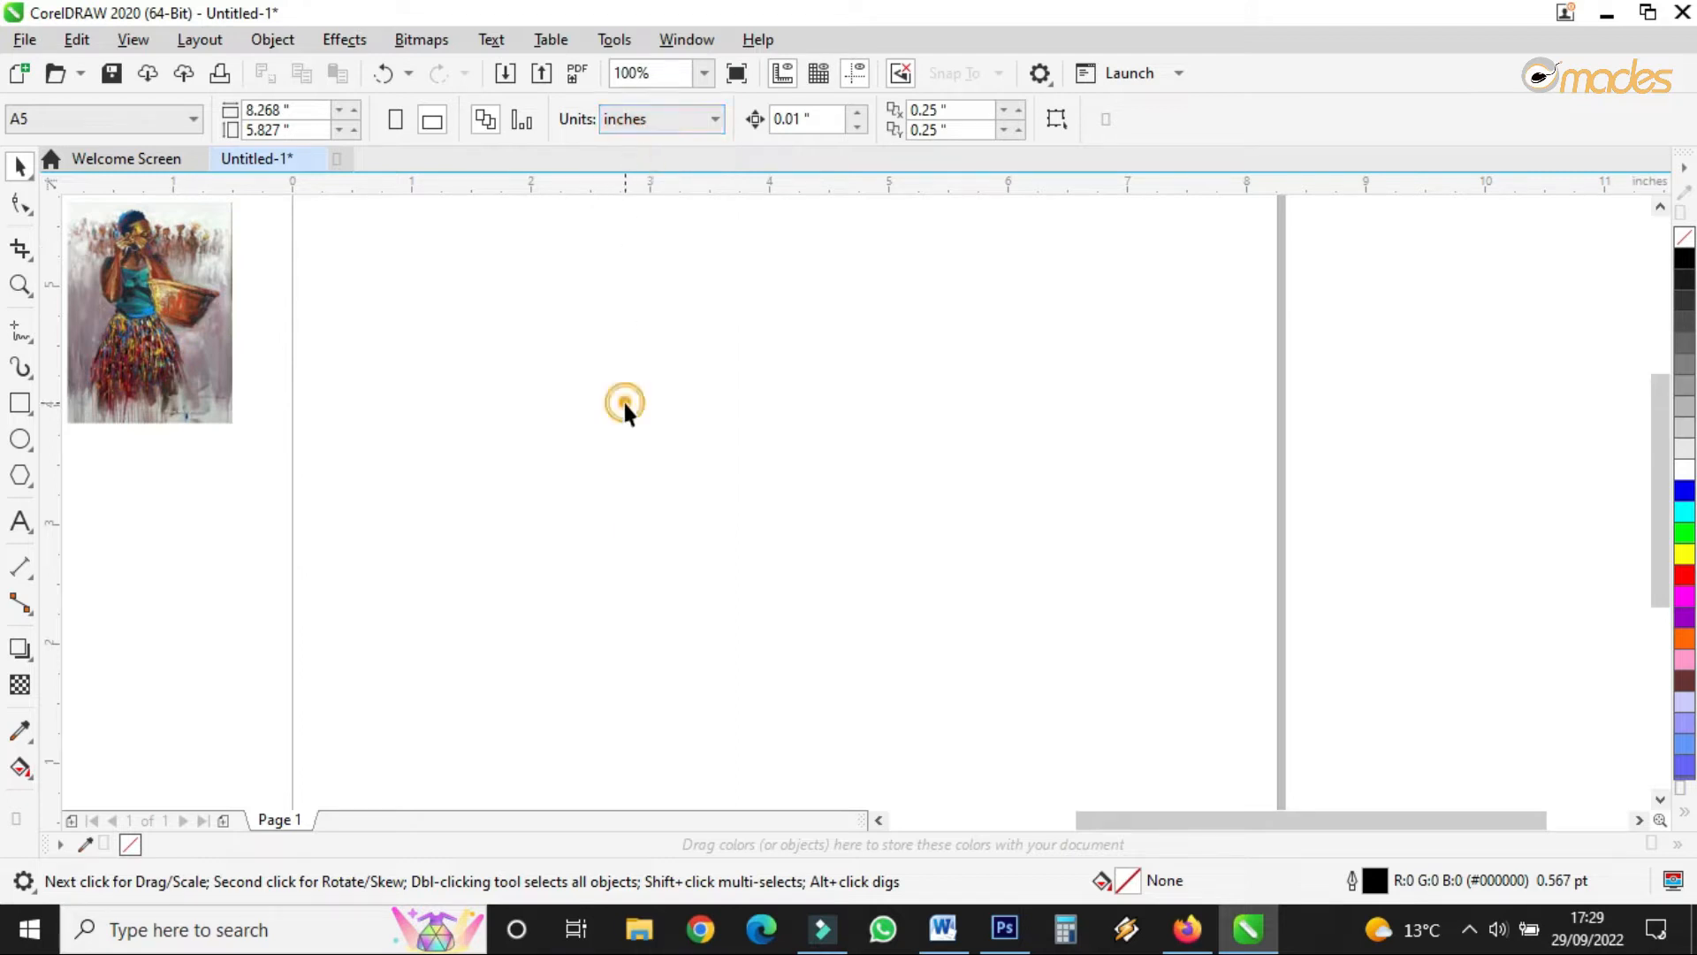
left_click(296, 110)
type("15")
key("Tab")
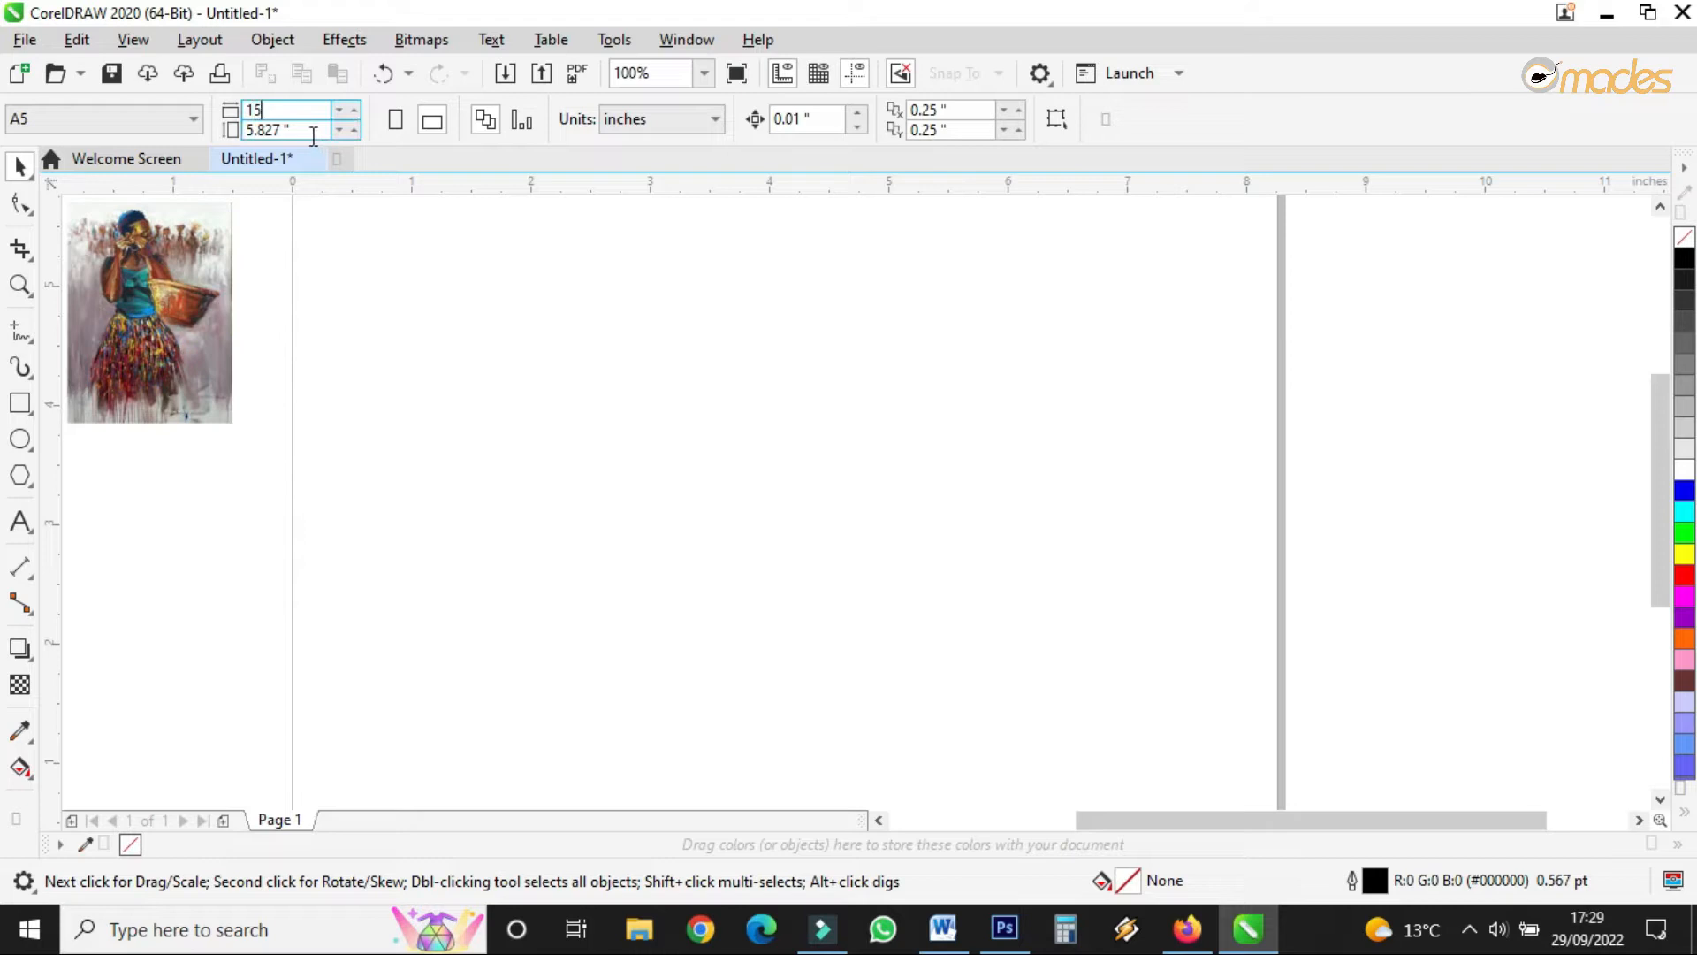
type("10")
key("Return")
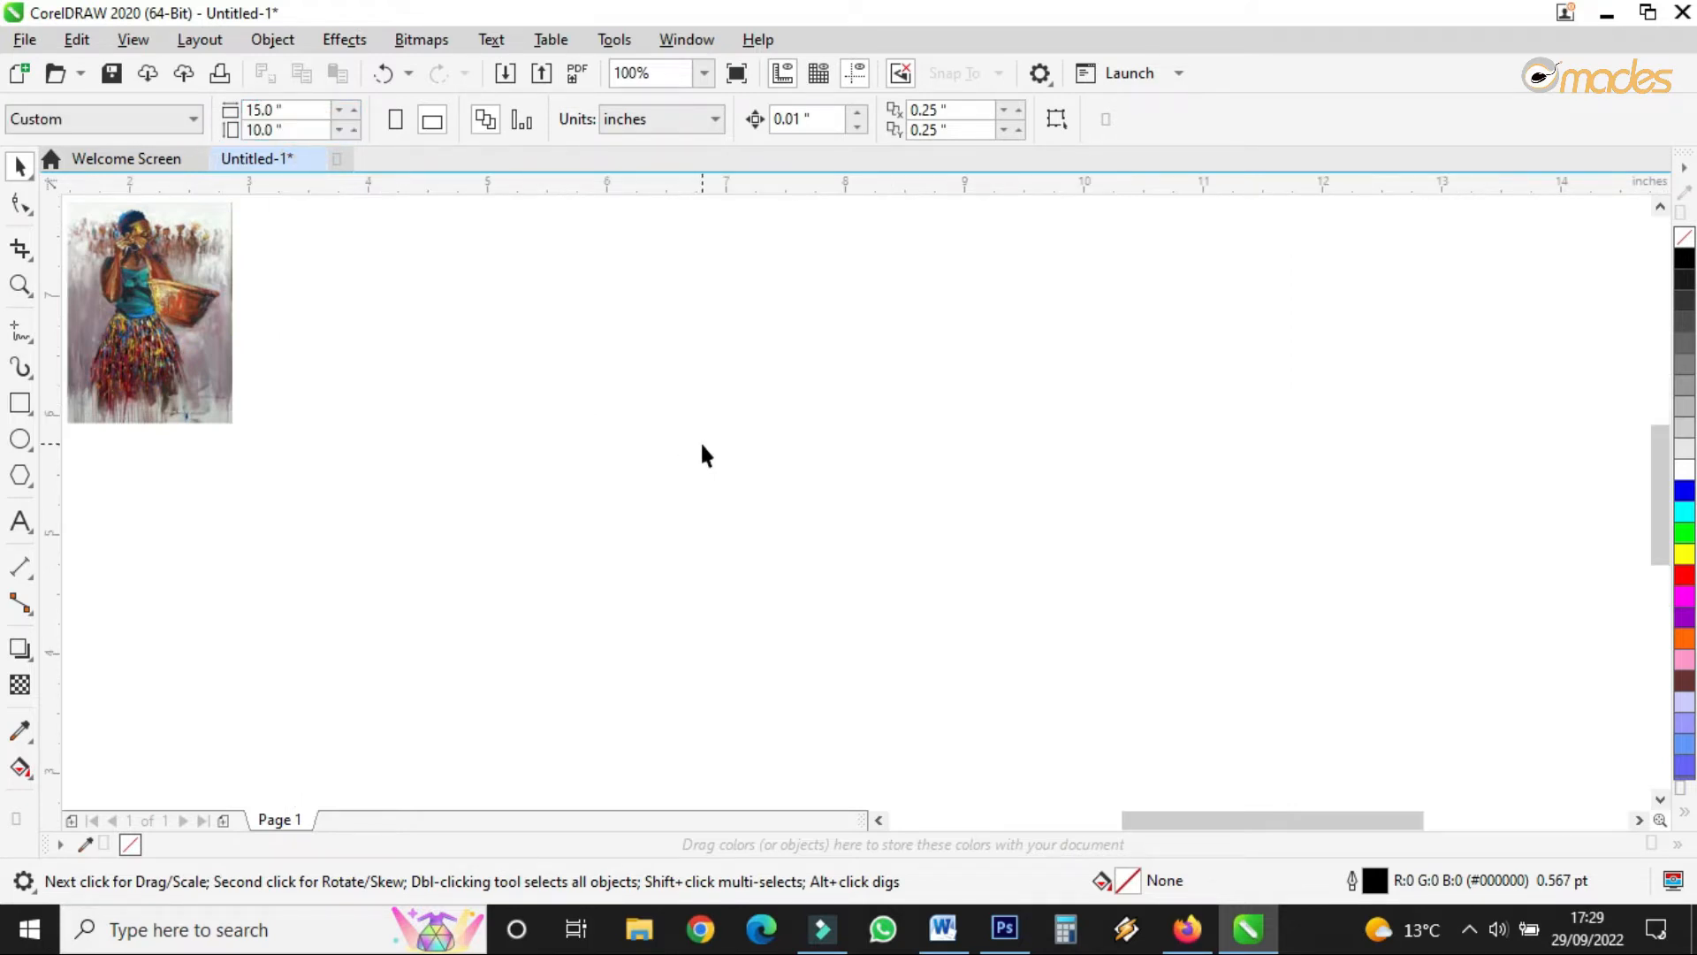
scroll(702, 437, "down", 4)
scroll(702, 435, "up", 2)
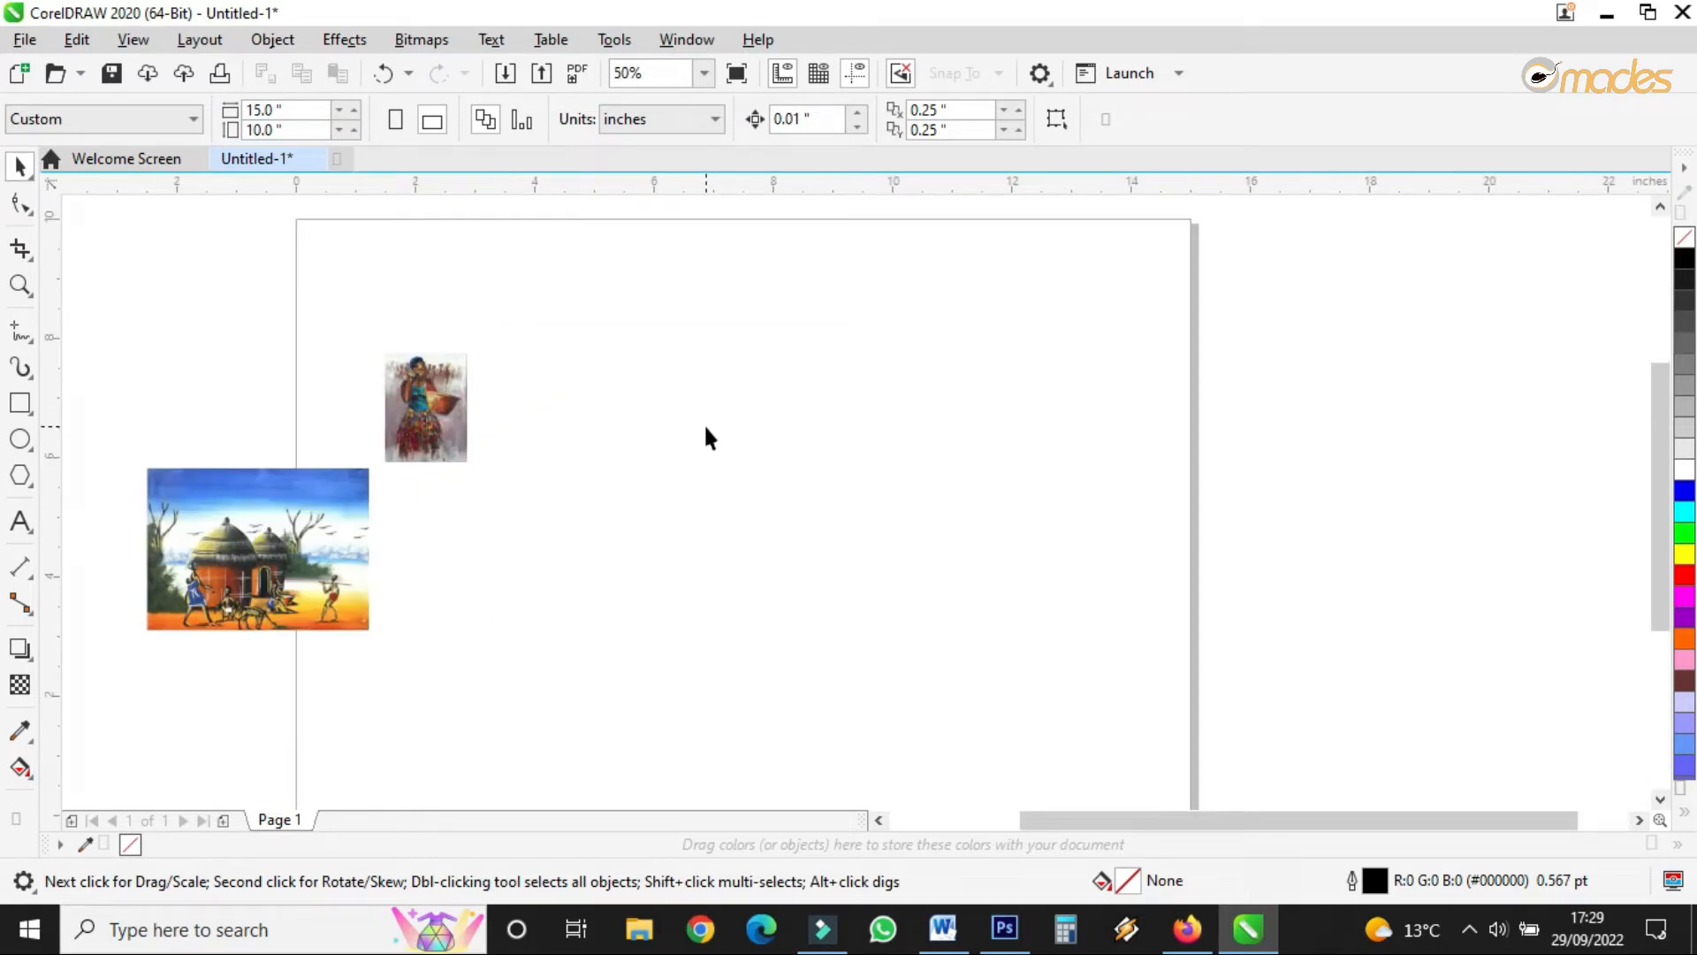
- Correct the page size to 14.5 x 9.5 inches
double_click(304, 112)
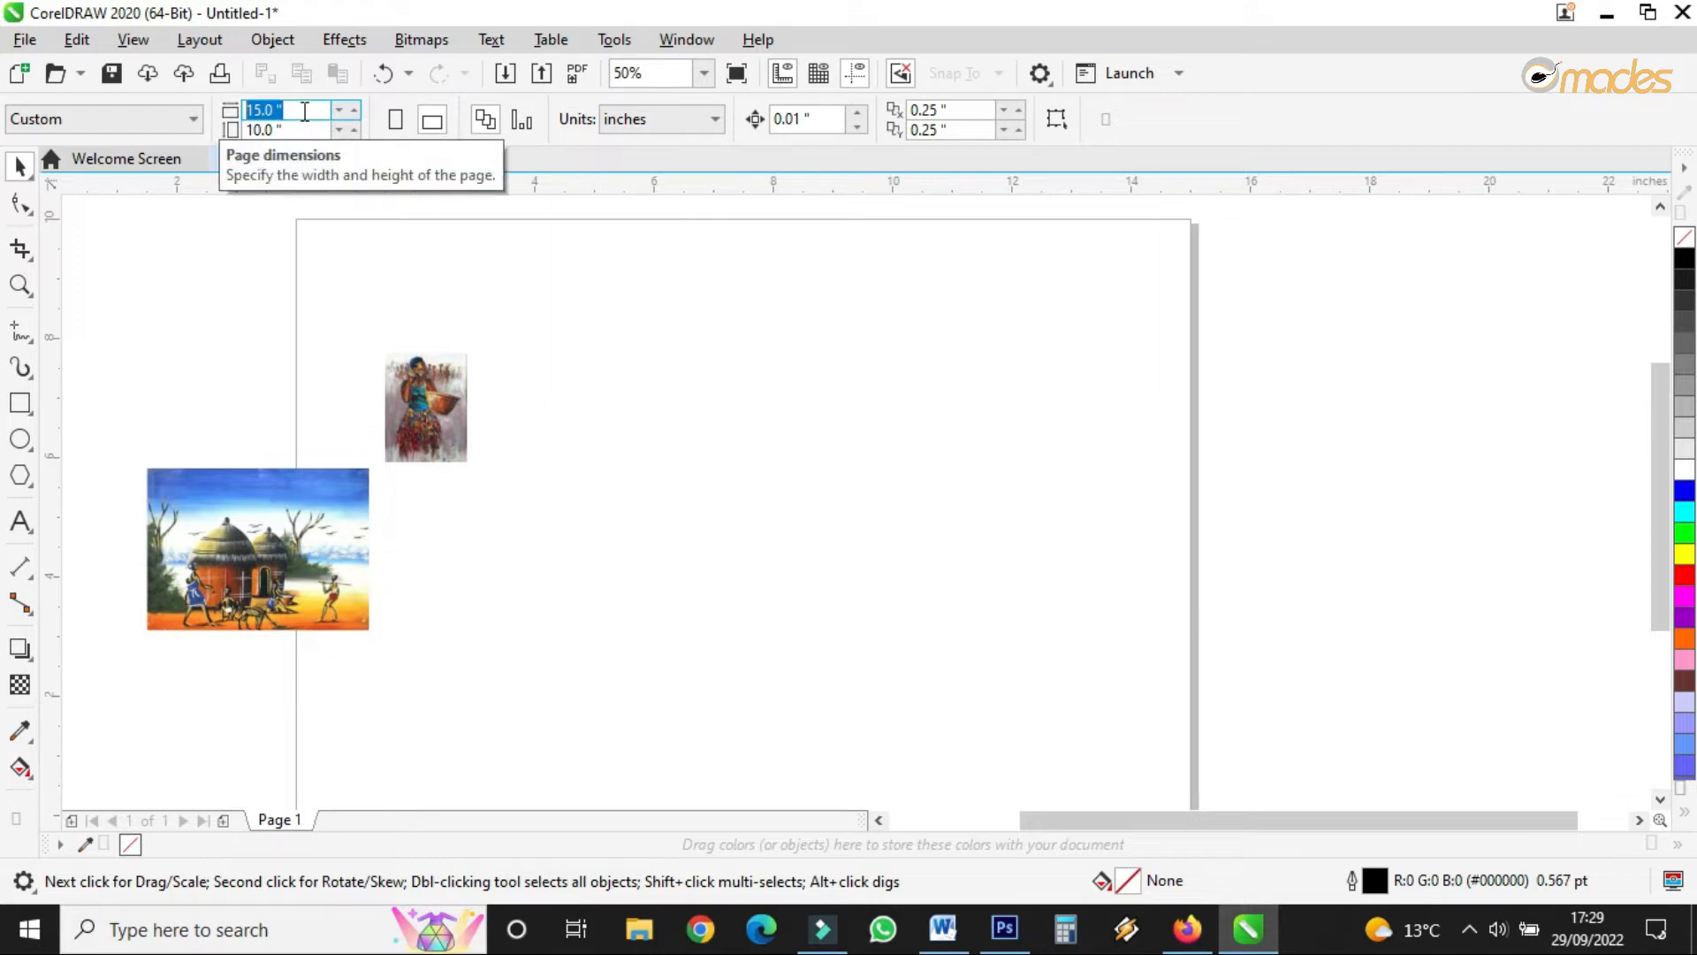
type("14.5")
key("Tab")
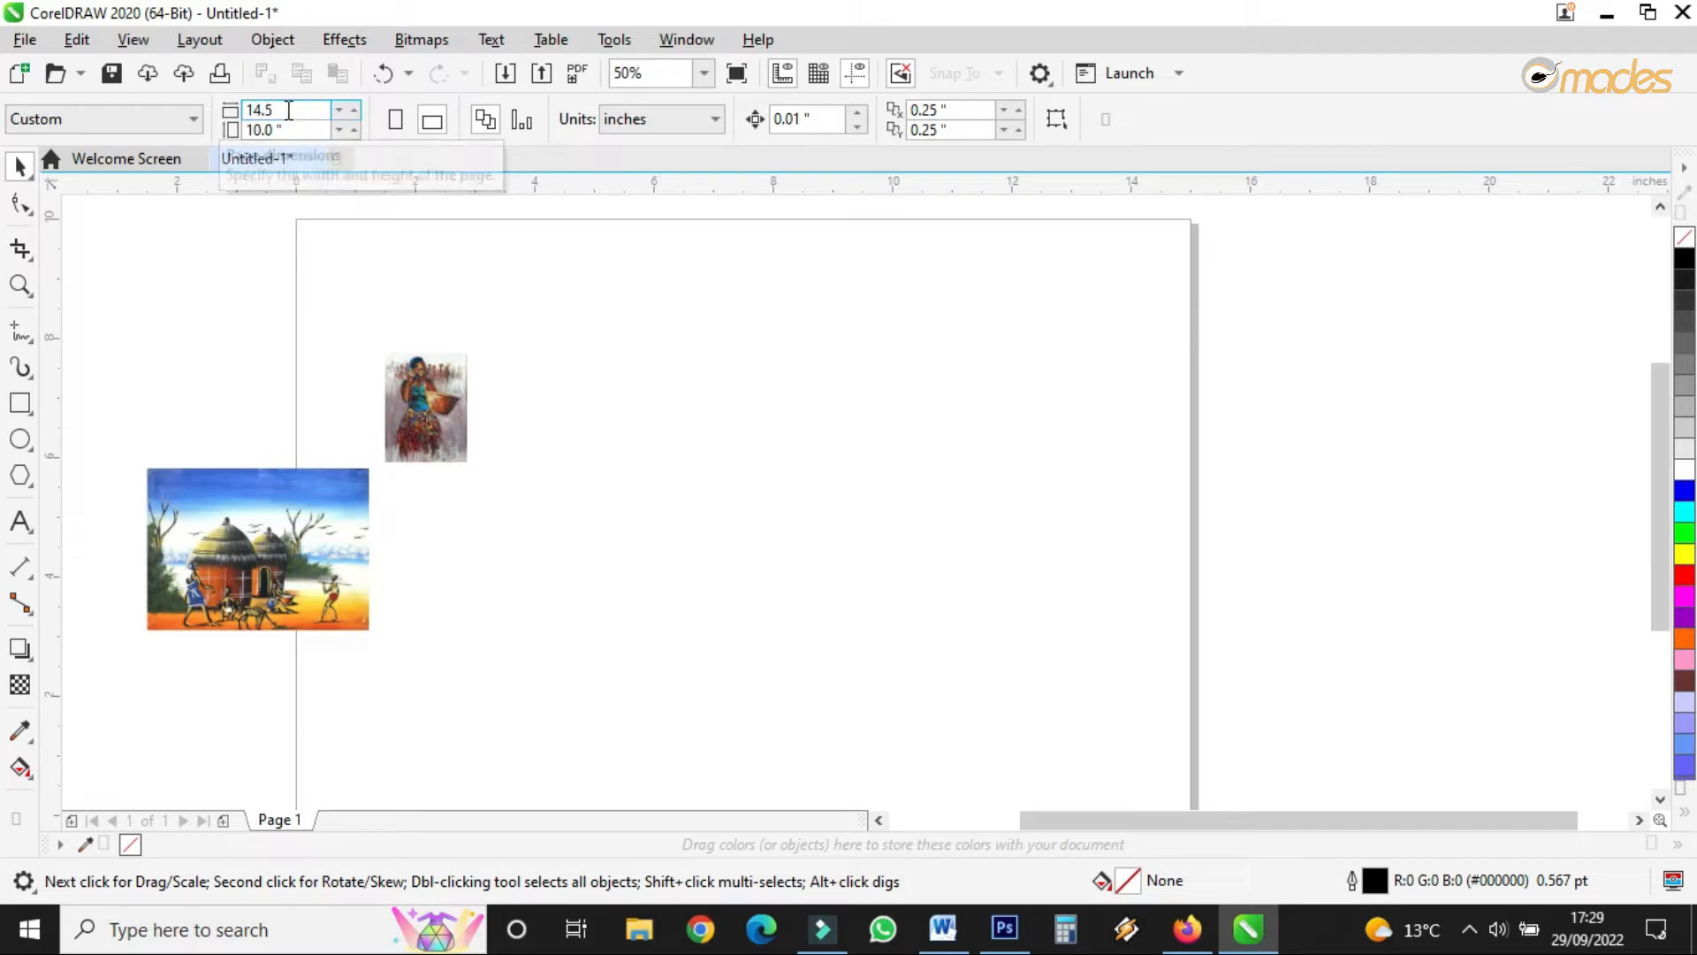
type("9")
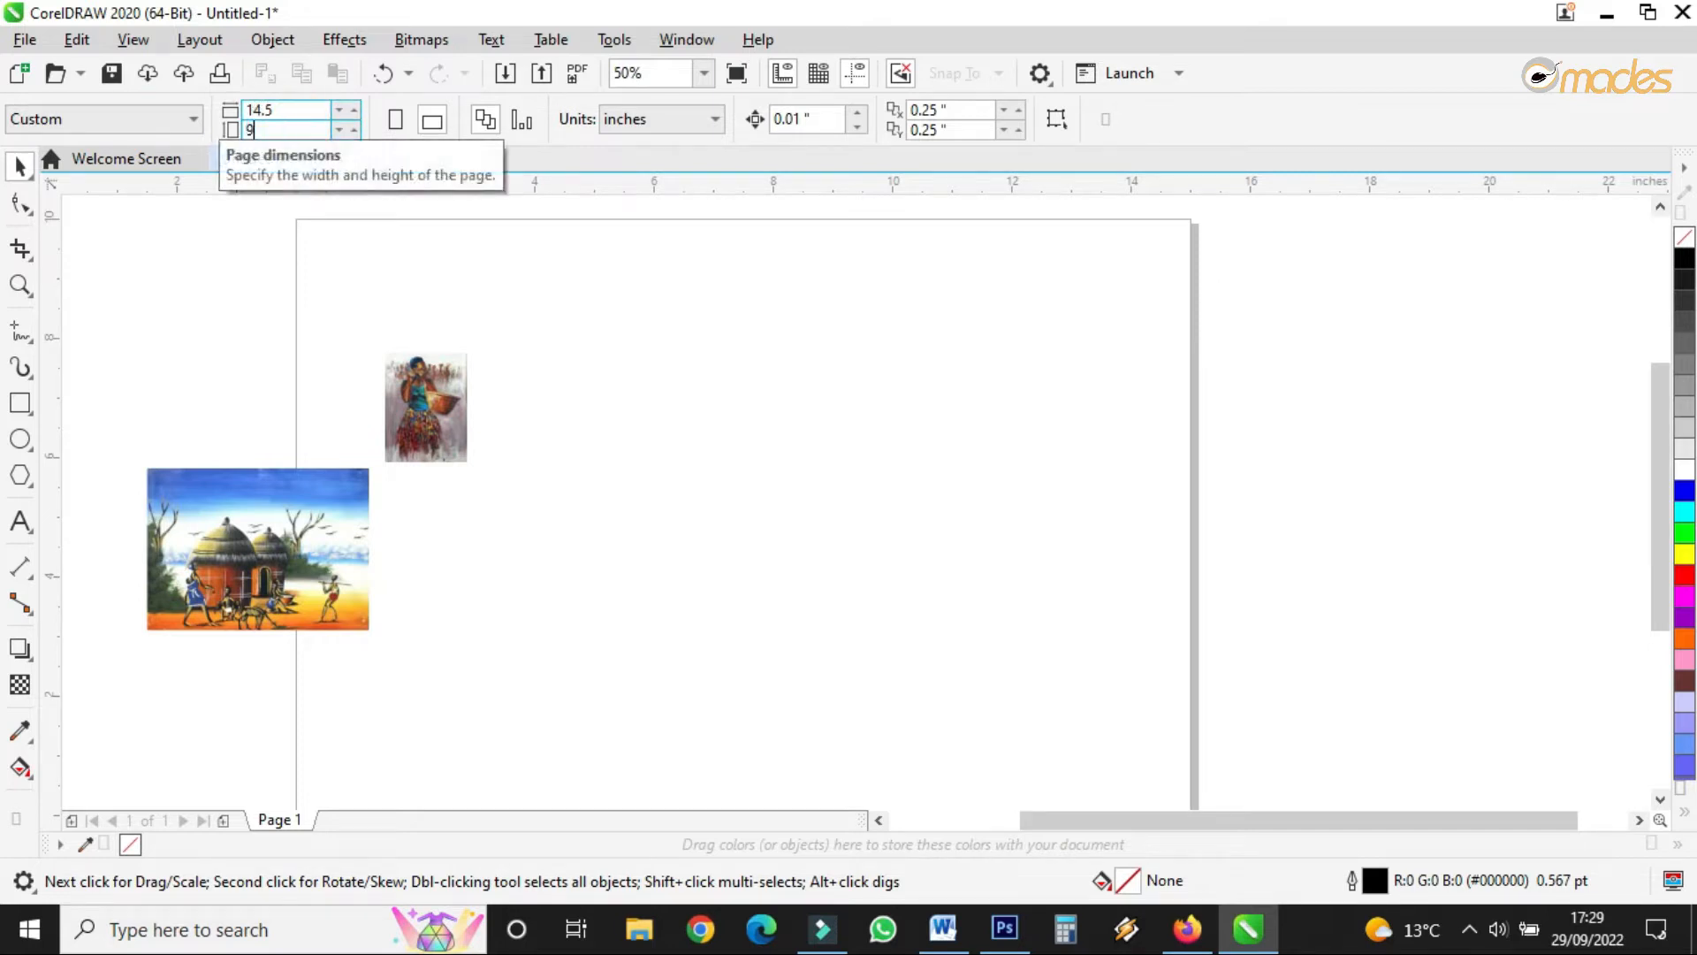
type(".5")
key("Return")
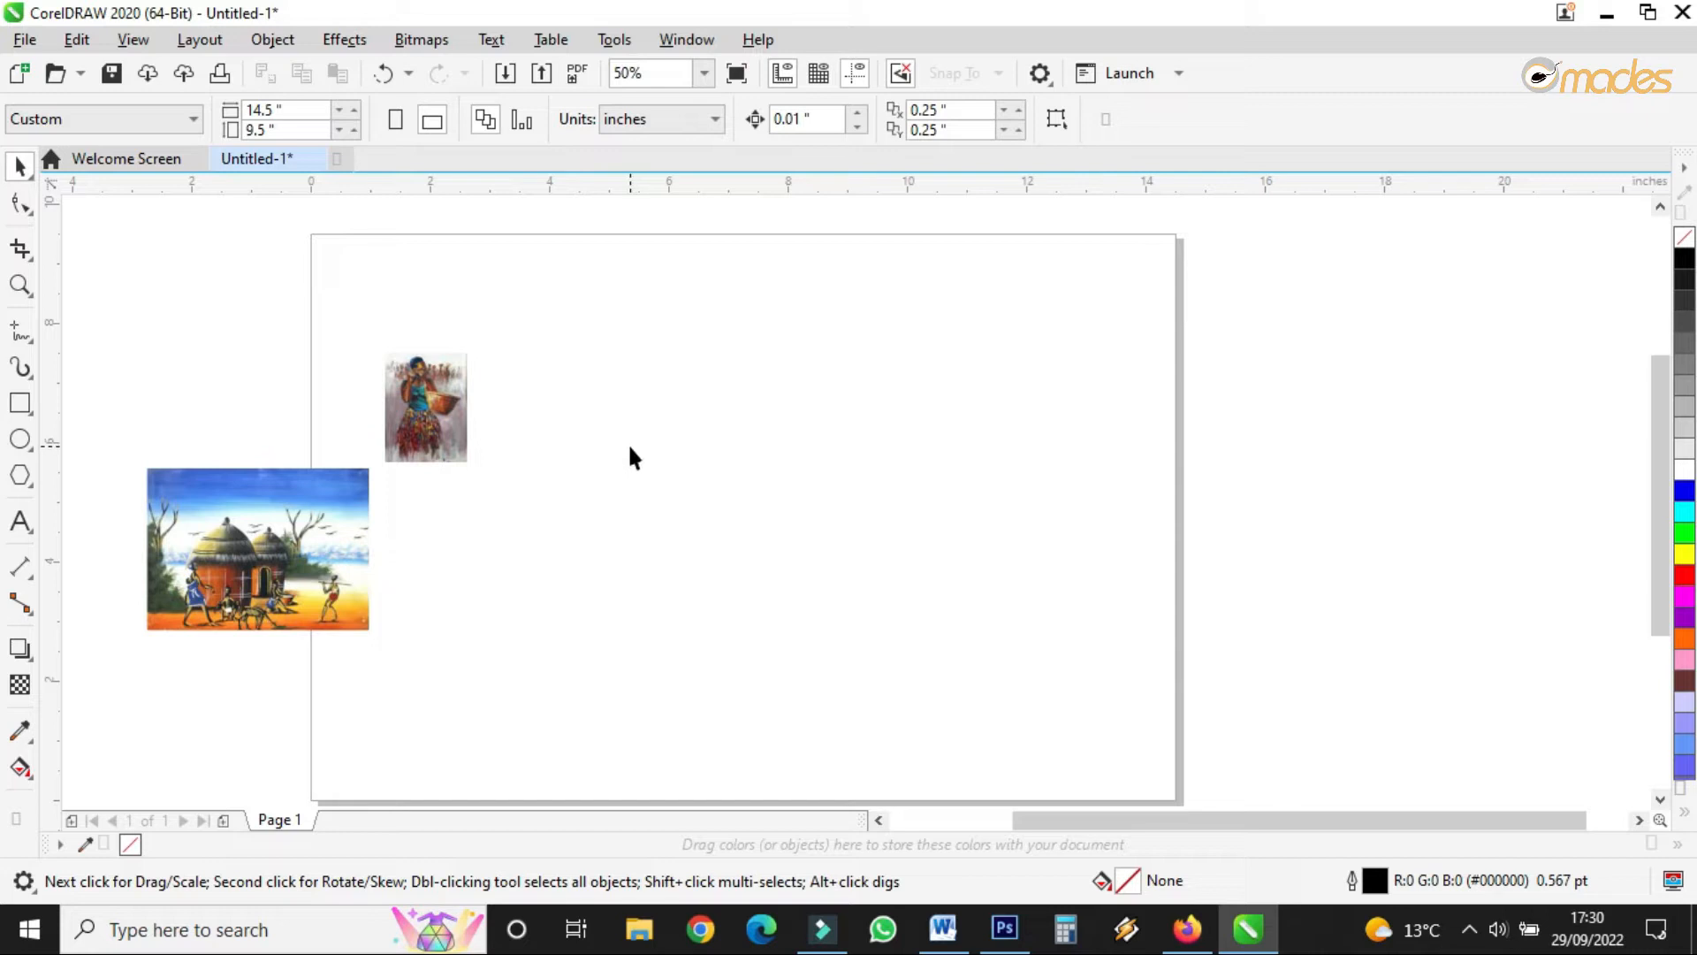
left_click(53, 298)
- Drag a vertical guideline onto the page and centre it at 7.25 inches with P
left_click_drag(55, 305, 635, 447)
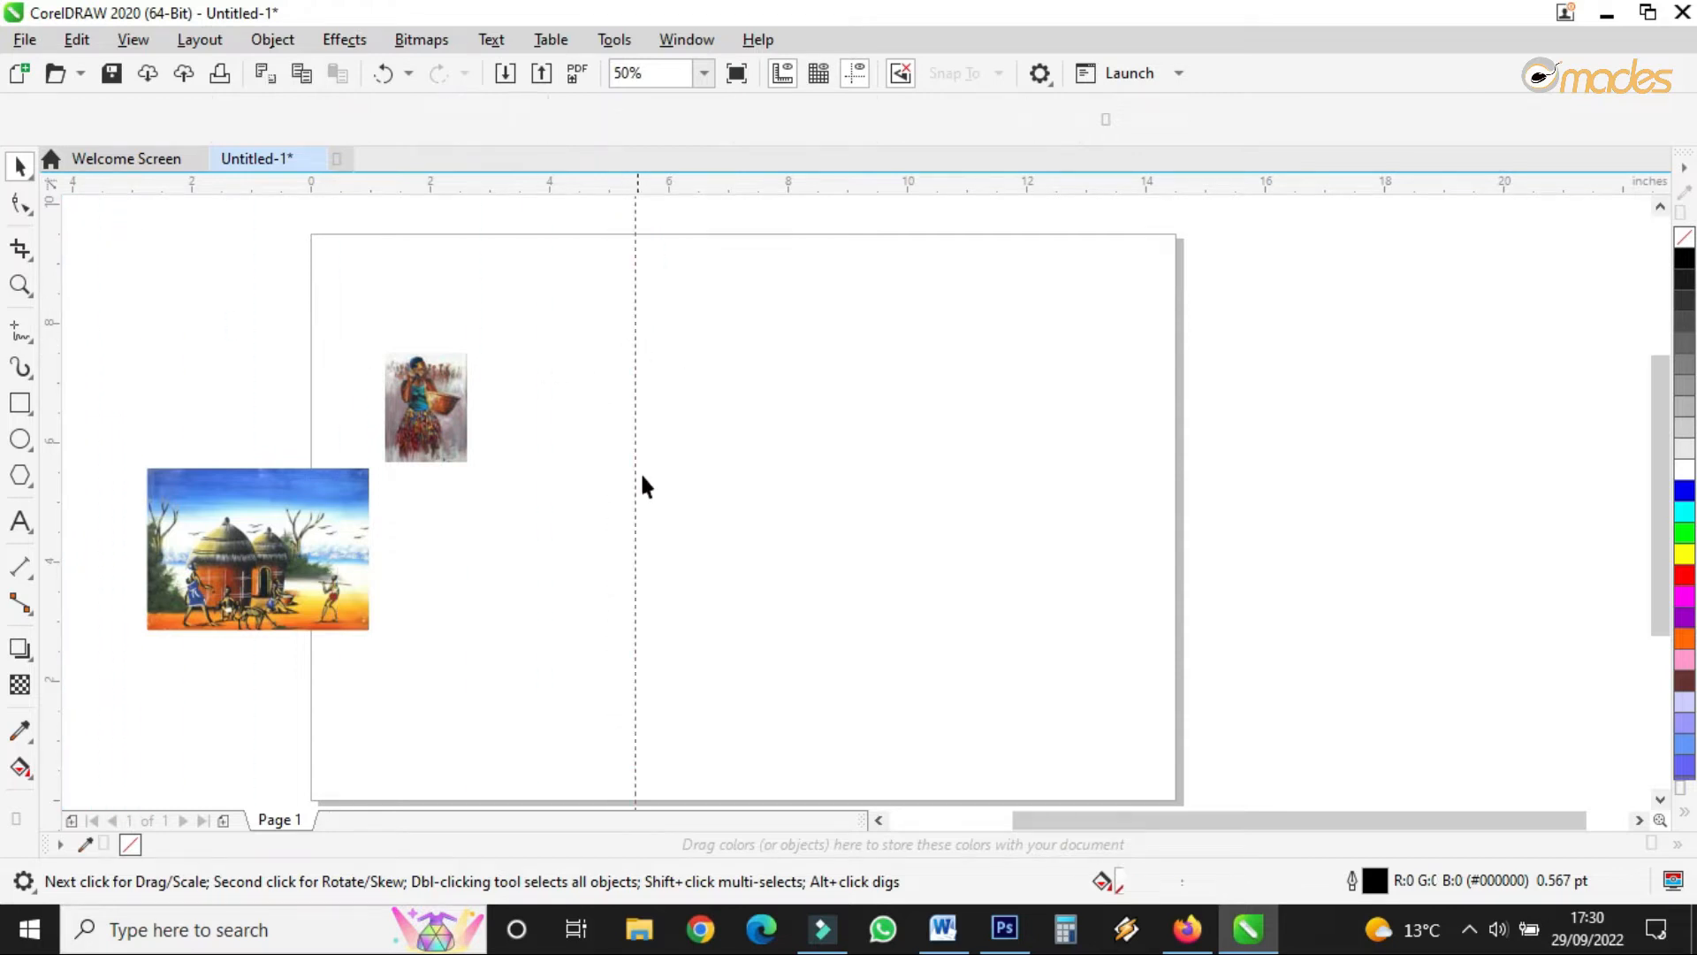
key("p")
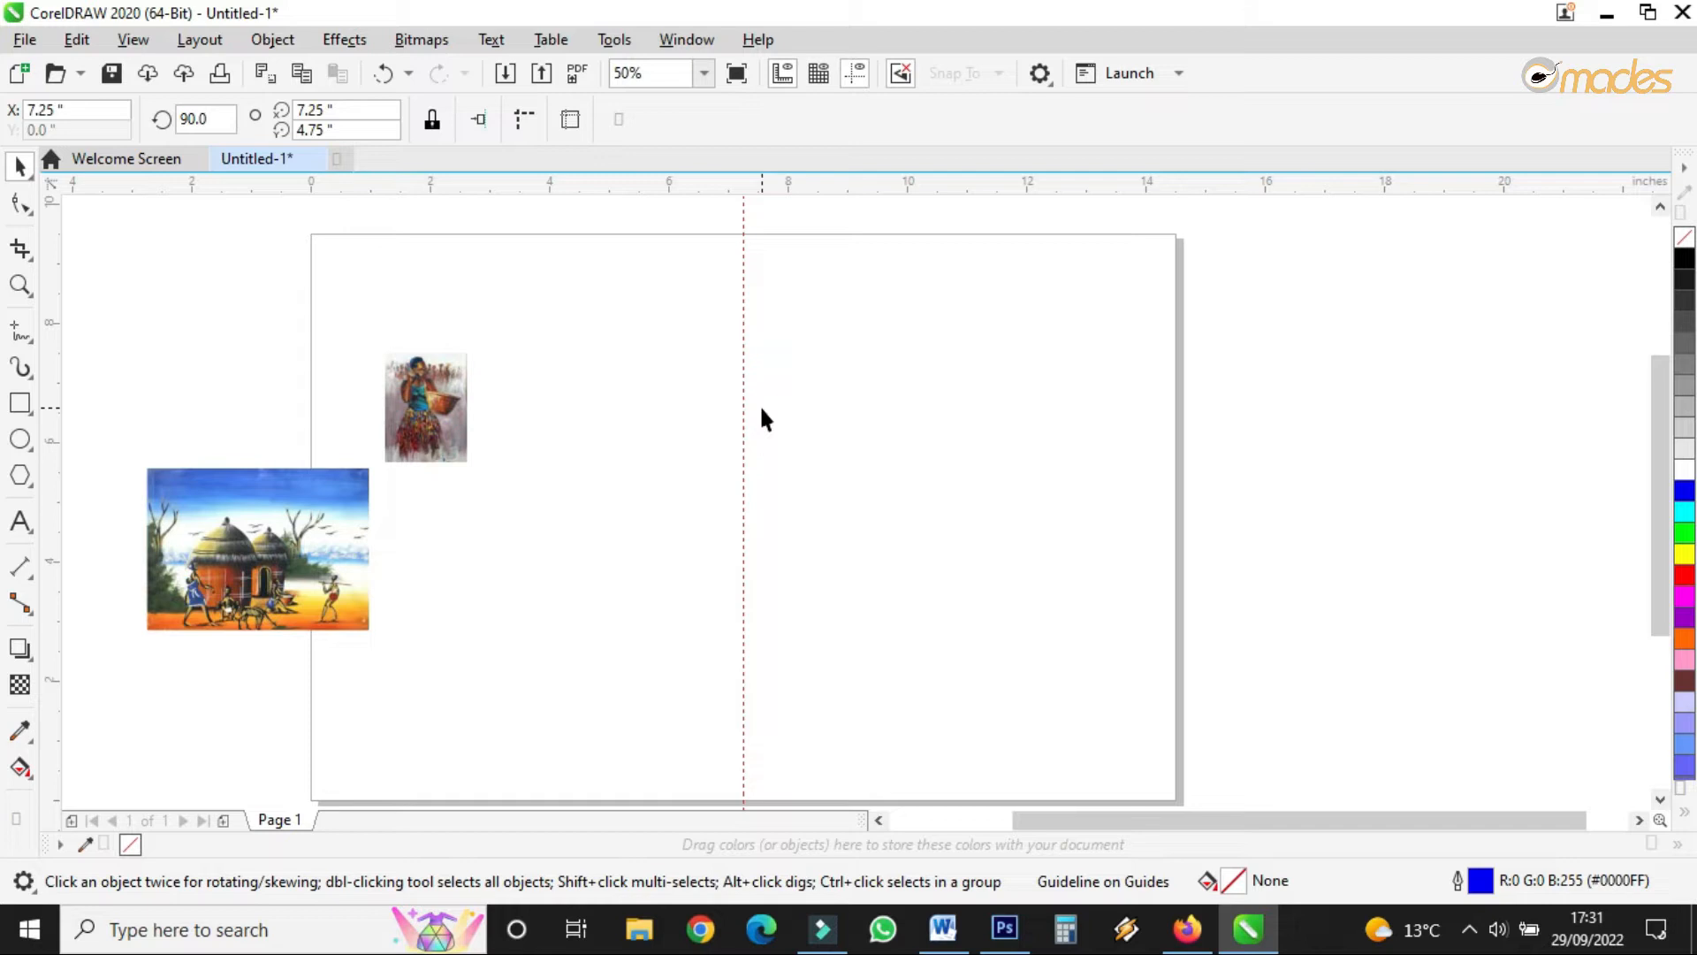
- Draw a tall 0.688-inch-wide temporary rectangle and centre it on the page
left_click(22, 403)
left_click_drag(567, 337, 609, 473)
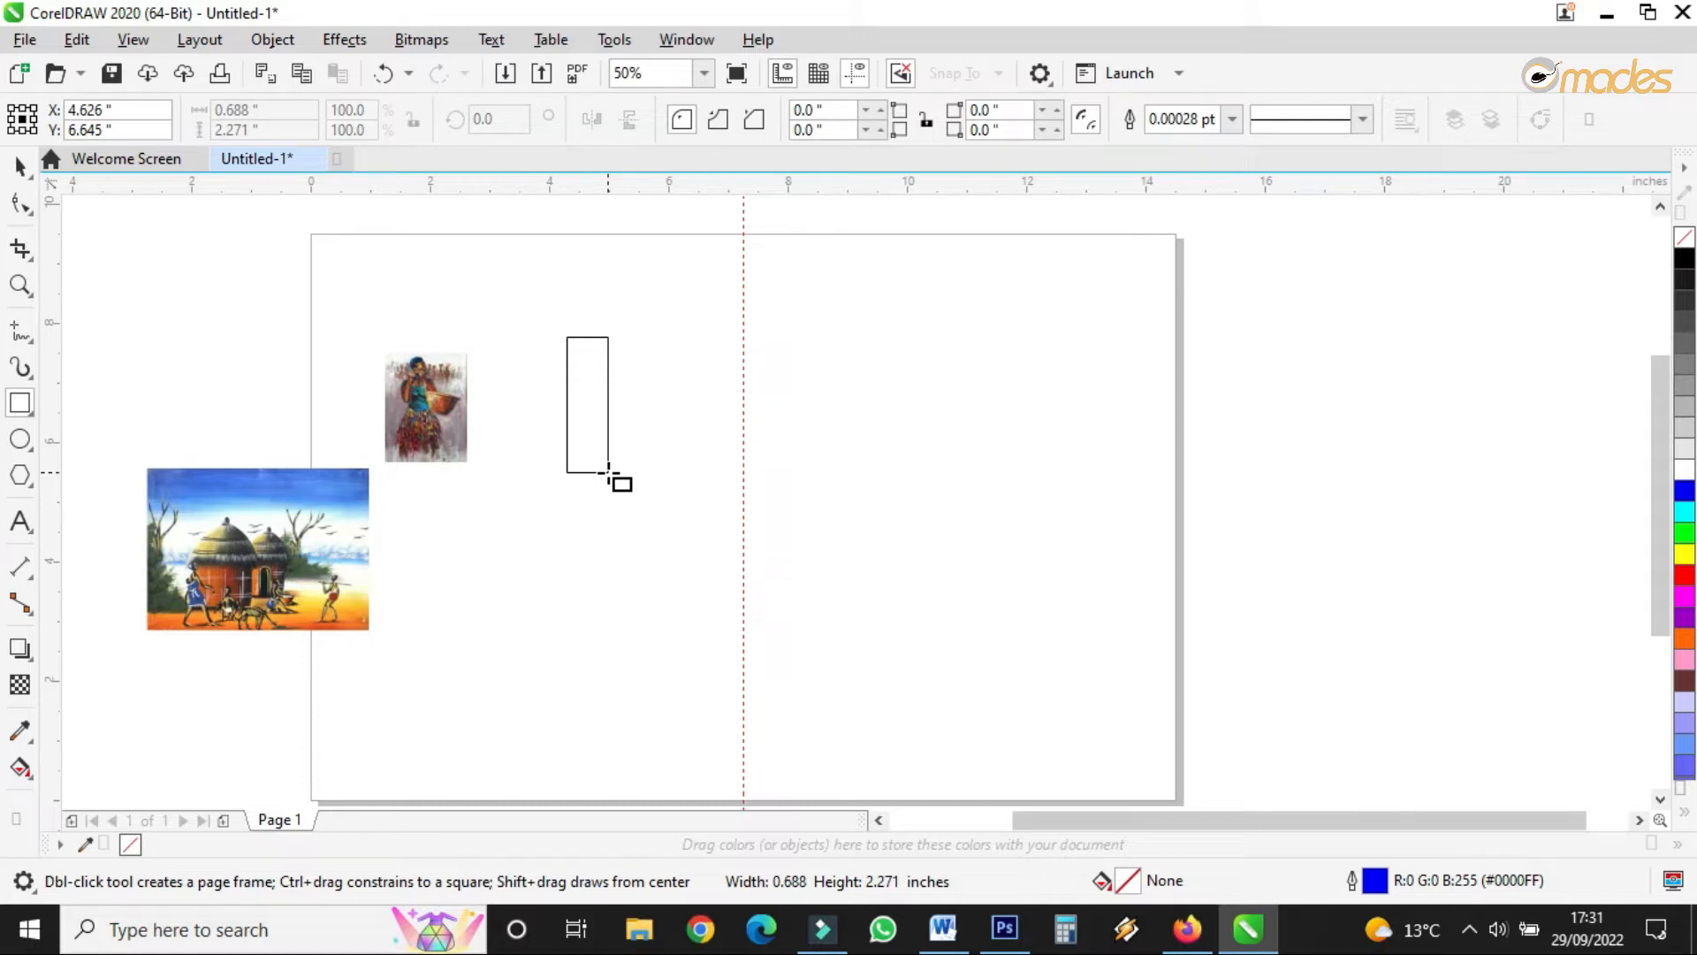
left_click_drag(609, 472, 609, 472)
left_click(19, 166)
scroll(612, 440, "up", 2)
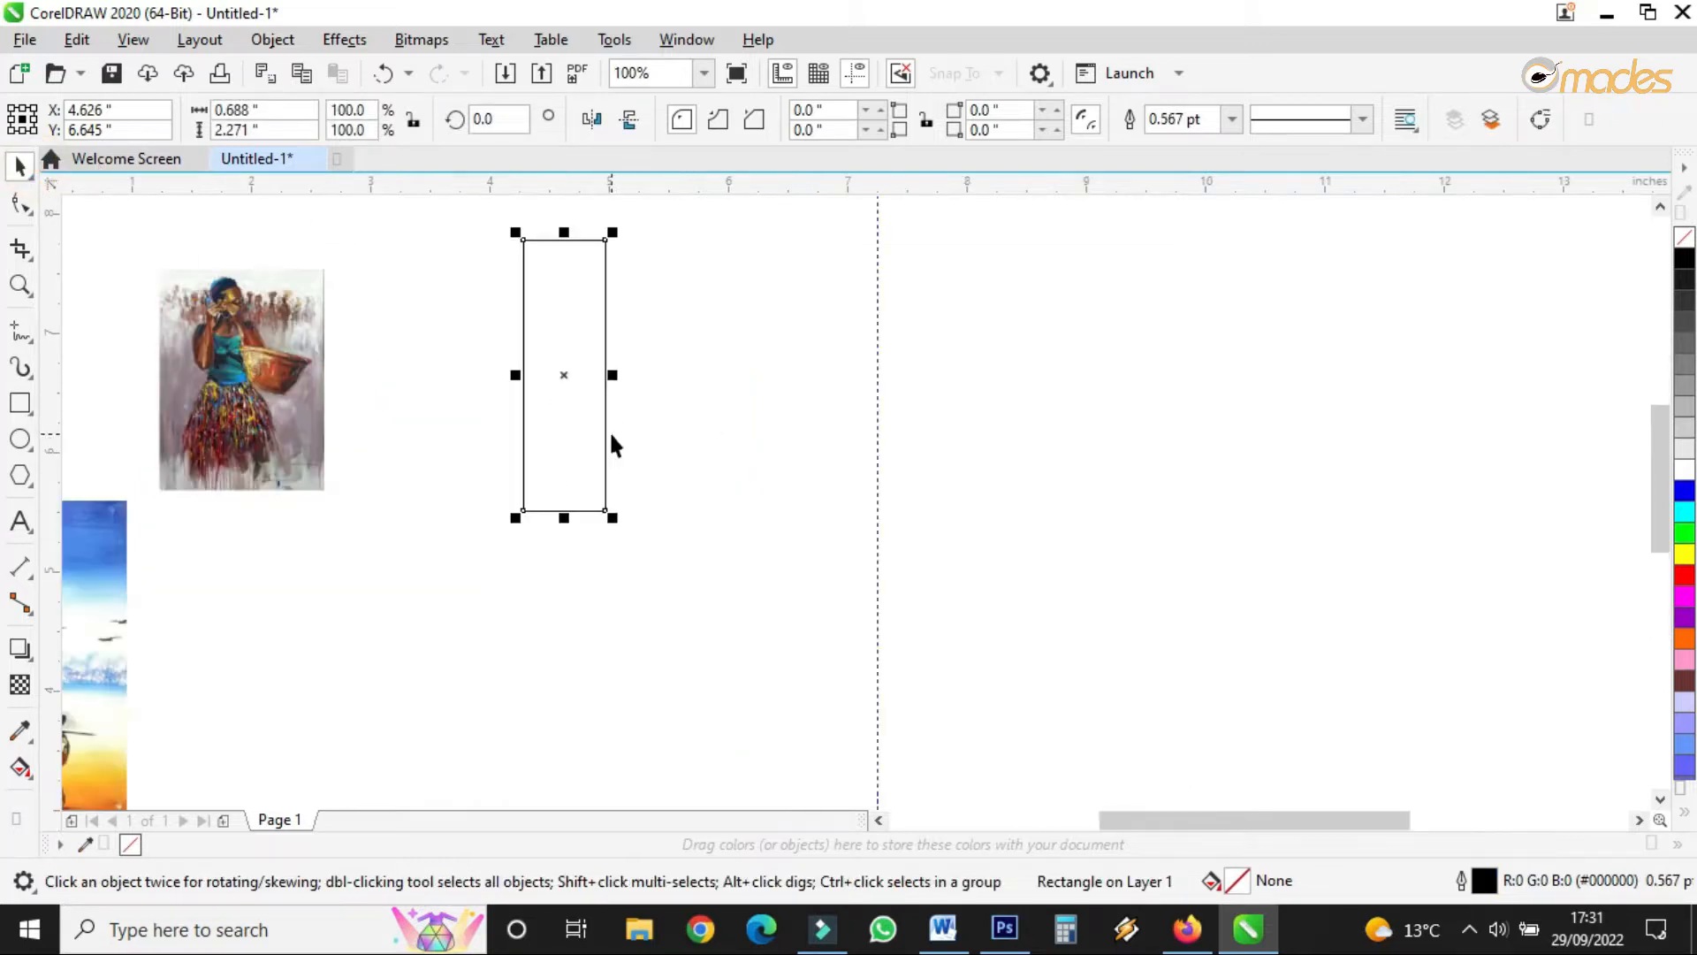
scroll(609, 433, "down", 2)
scroll(610, 433, "up", 2)
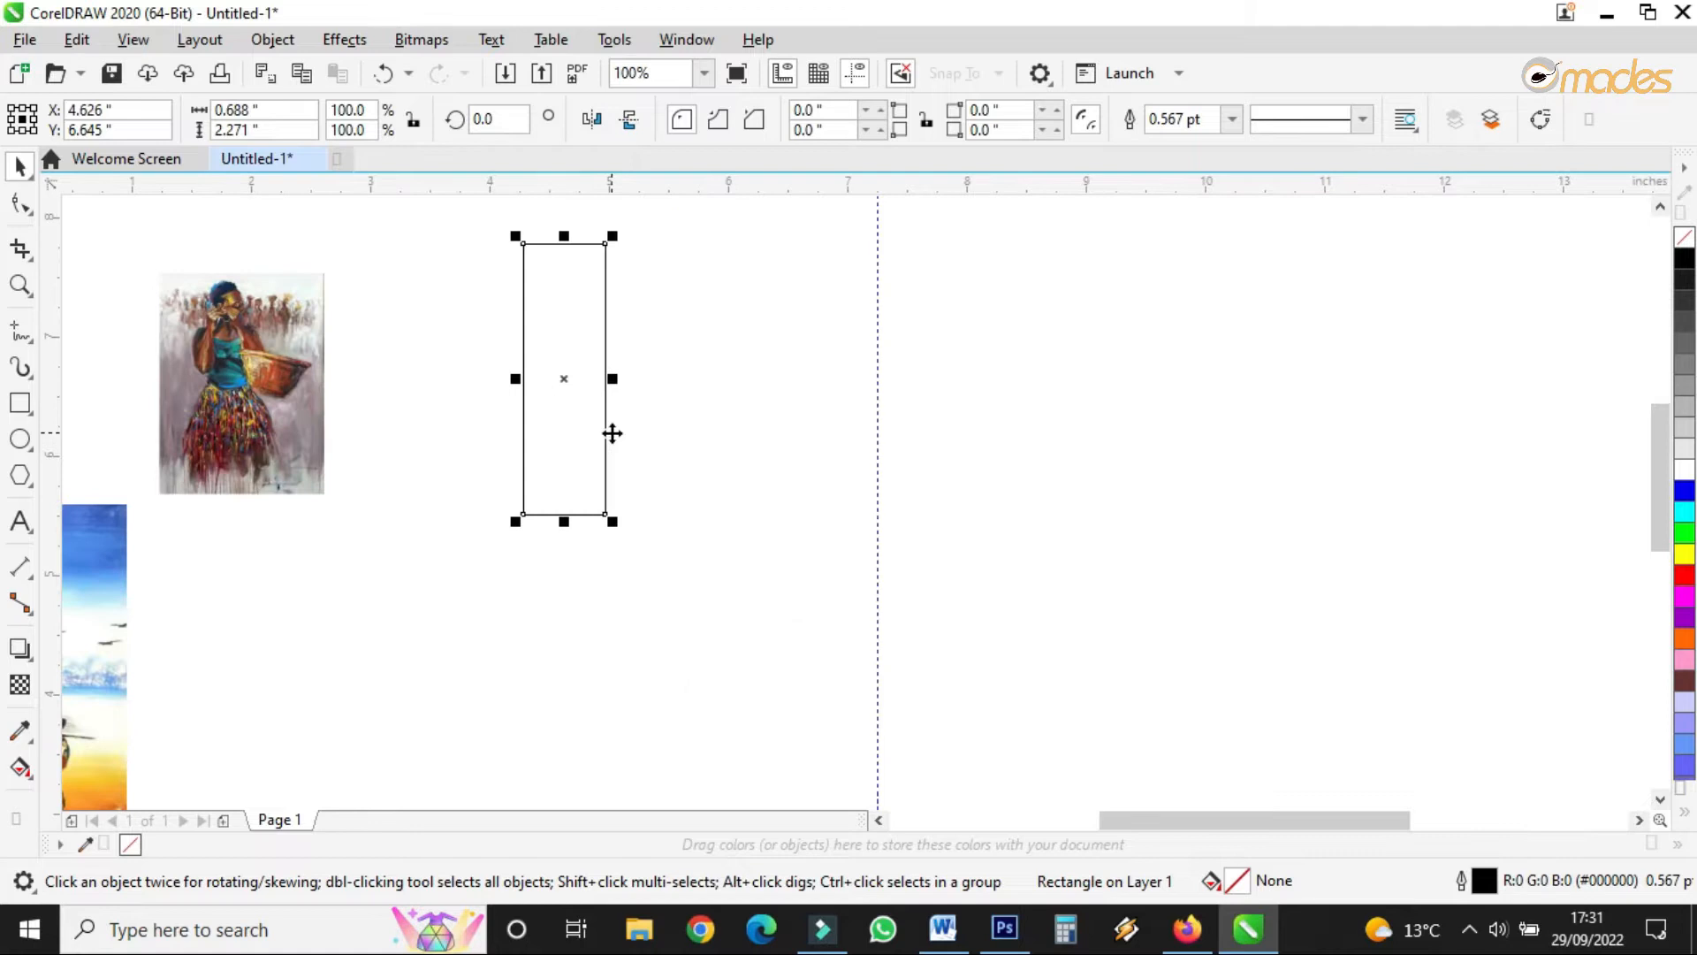
key("p")
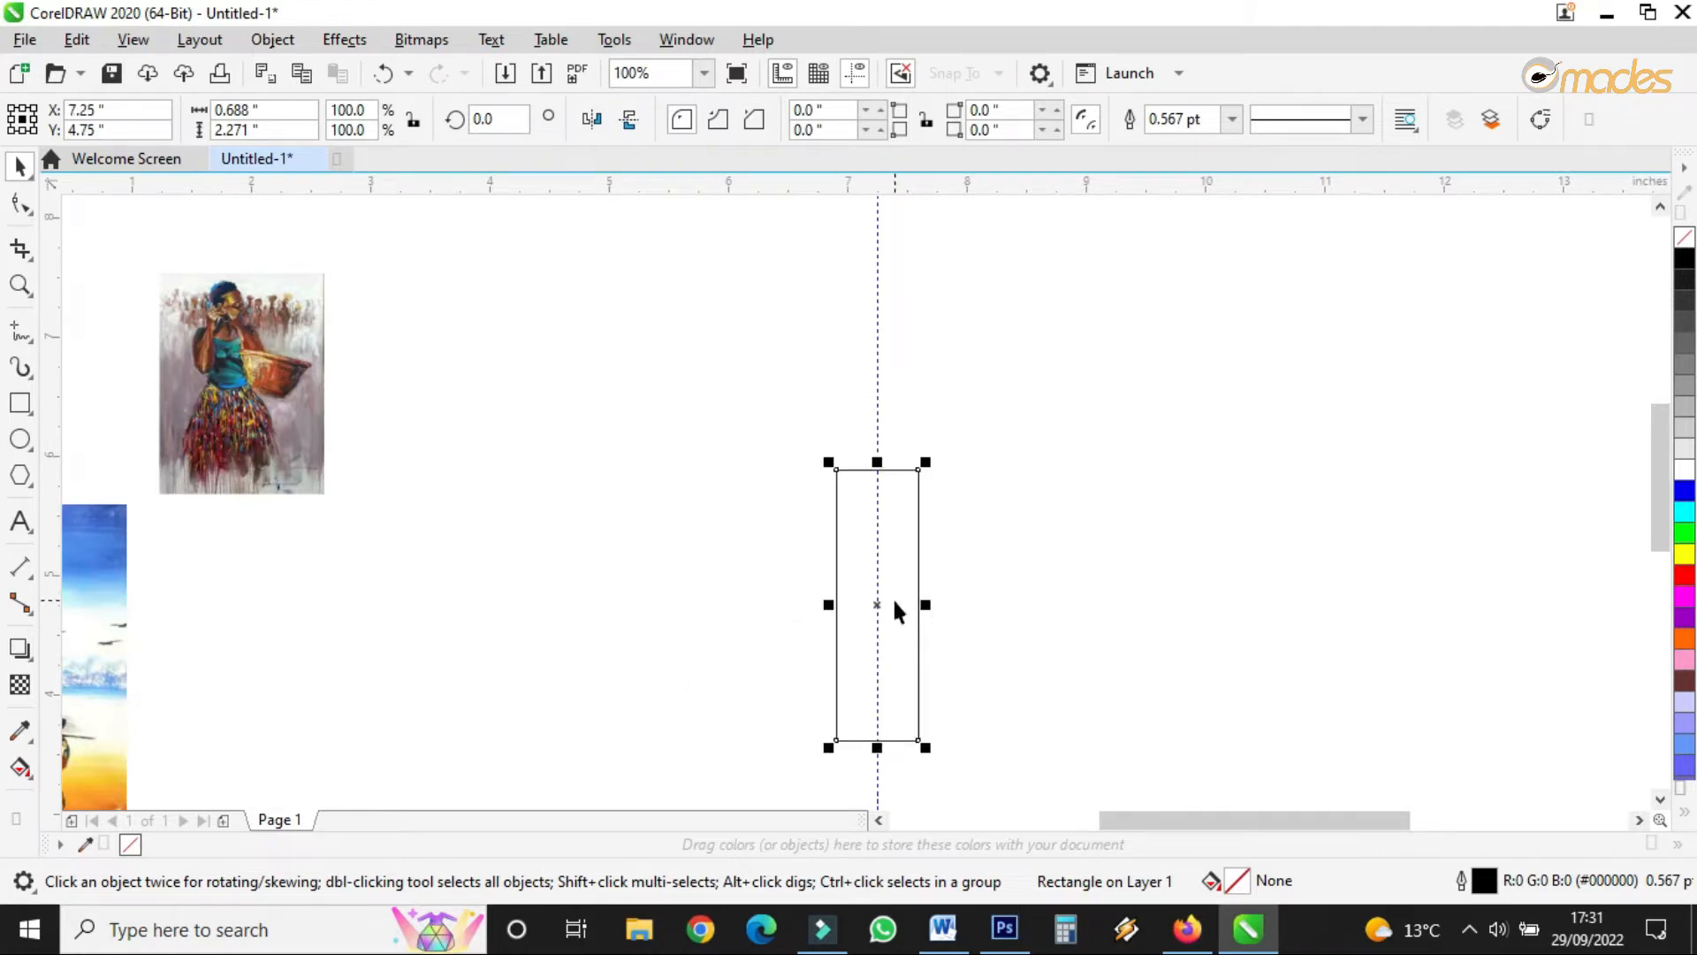
scroll(895, 610, "up", 2)
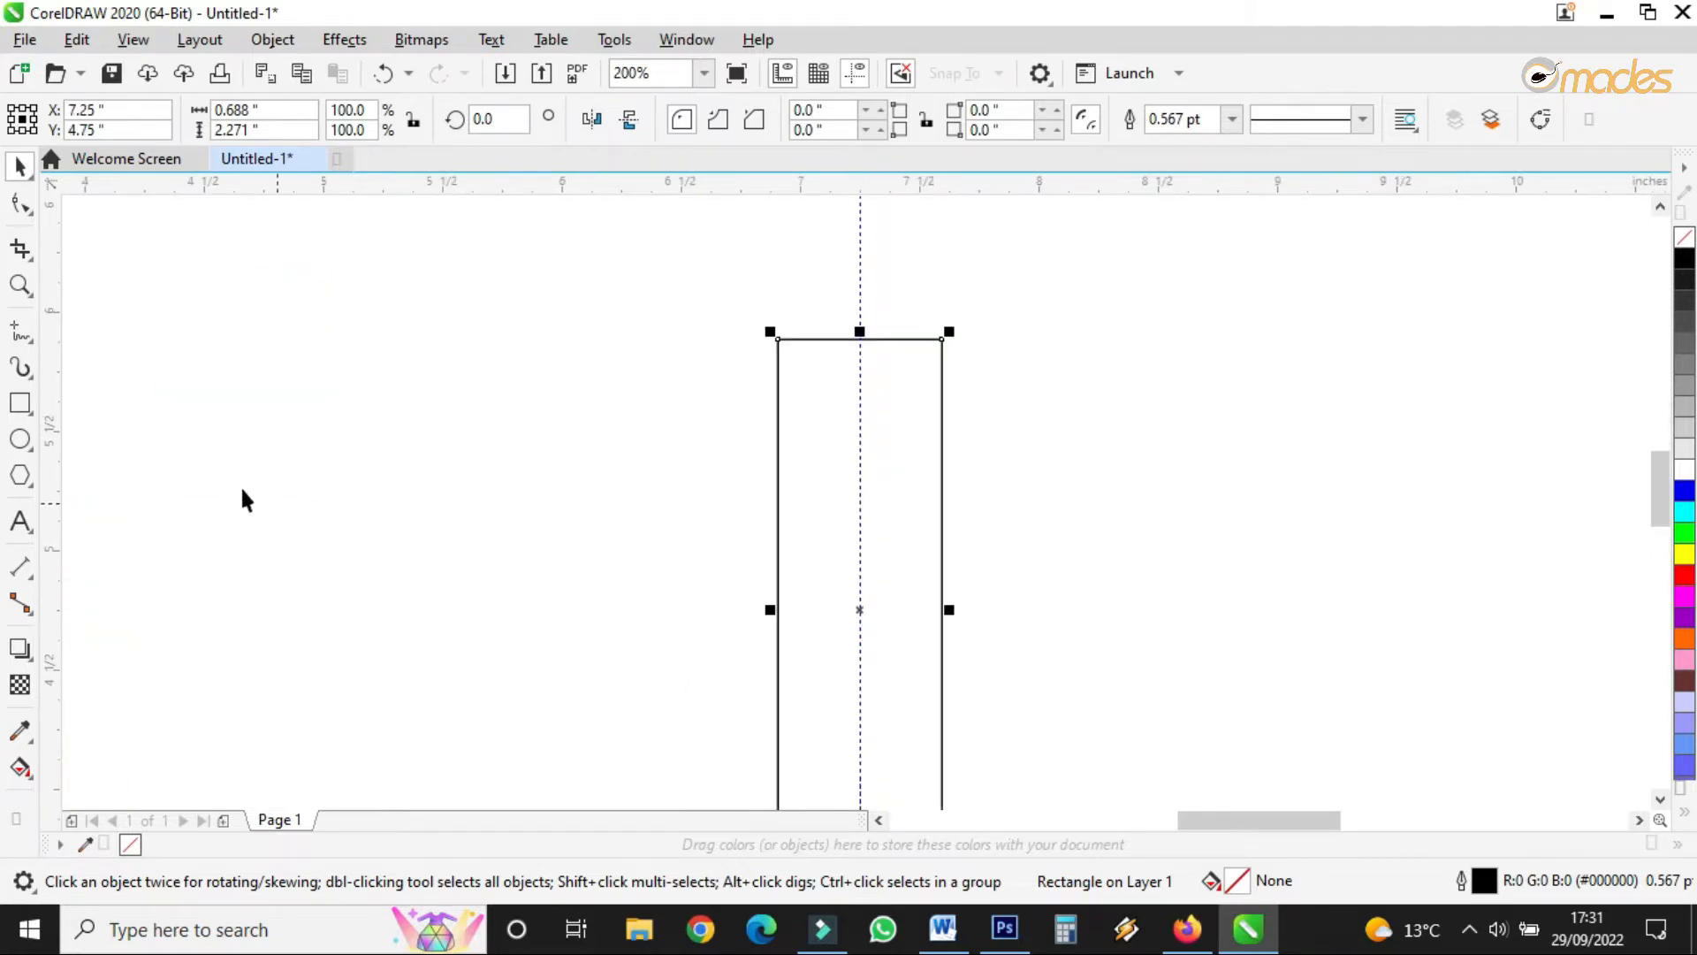
- Add guidelines at the rectangle's left and right edges, then delete the rectangle
left_click_drag(55, 460, 778, 563)
left_click_drag(44, 484, 944, 640)
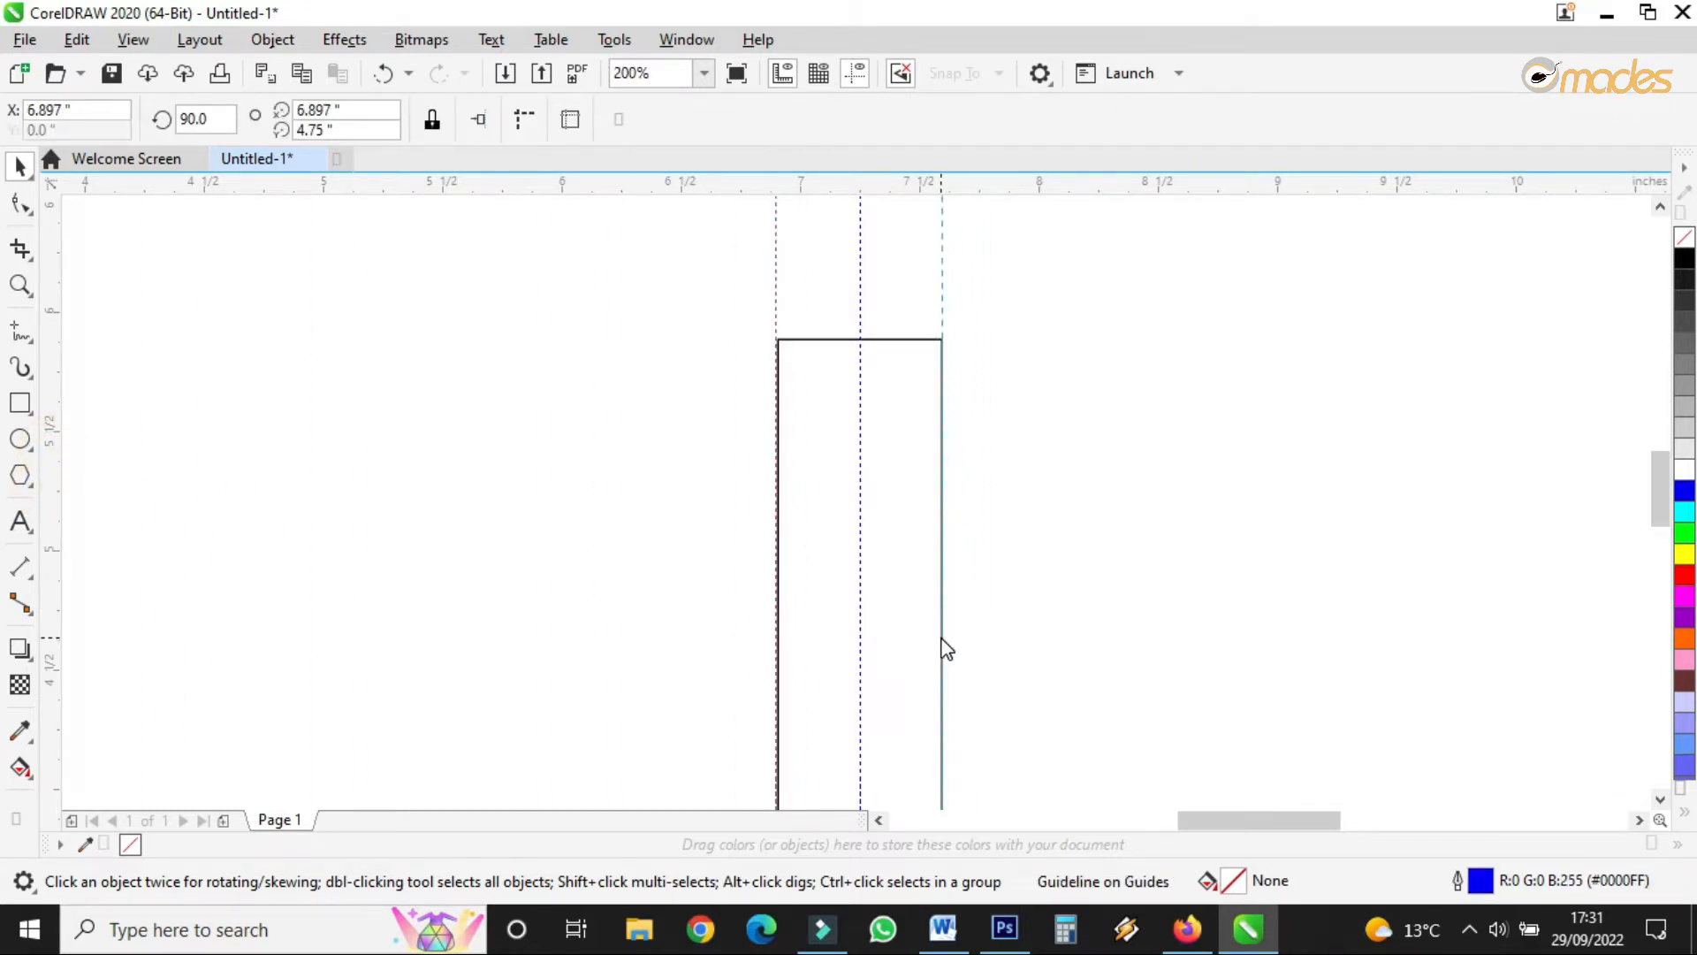
scroll(942, 643, "down", 3)
left_click_drag(962, 531, 829, 766)
scroll(916, 685, "up", 3)
key("Delete")
scroll(712, 574, "down", 2)
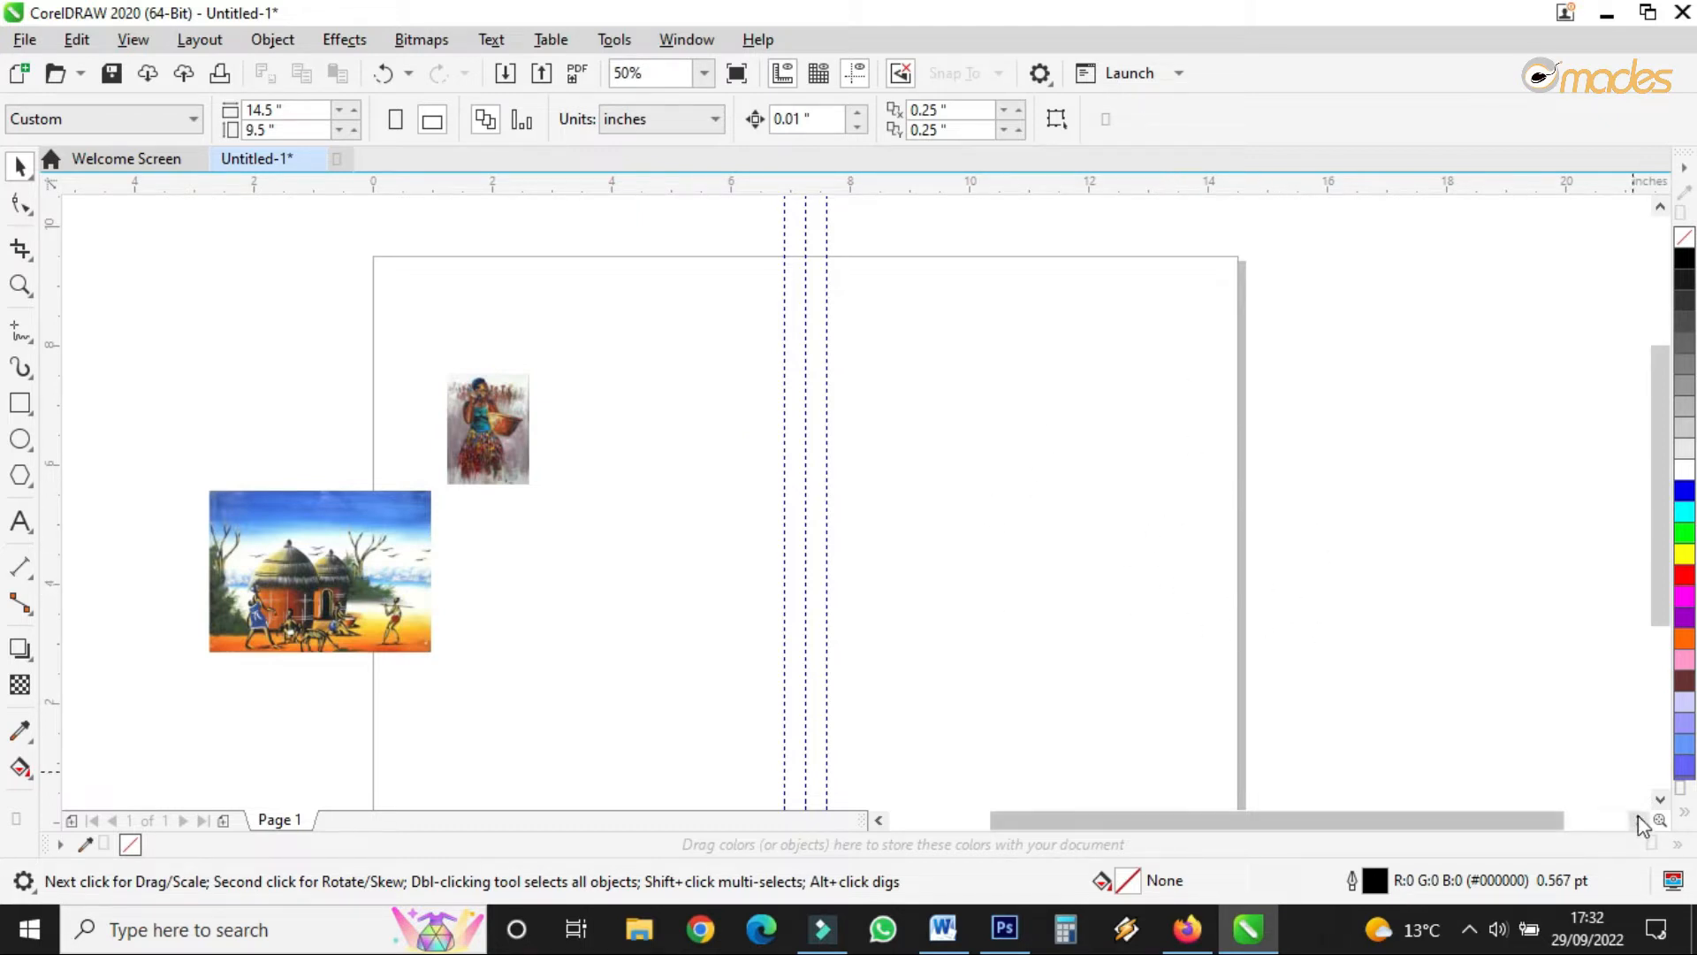
left_click(1660, 798)
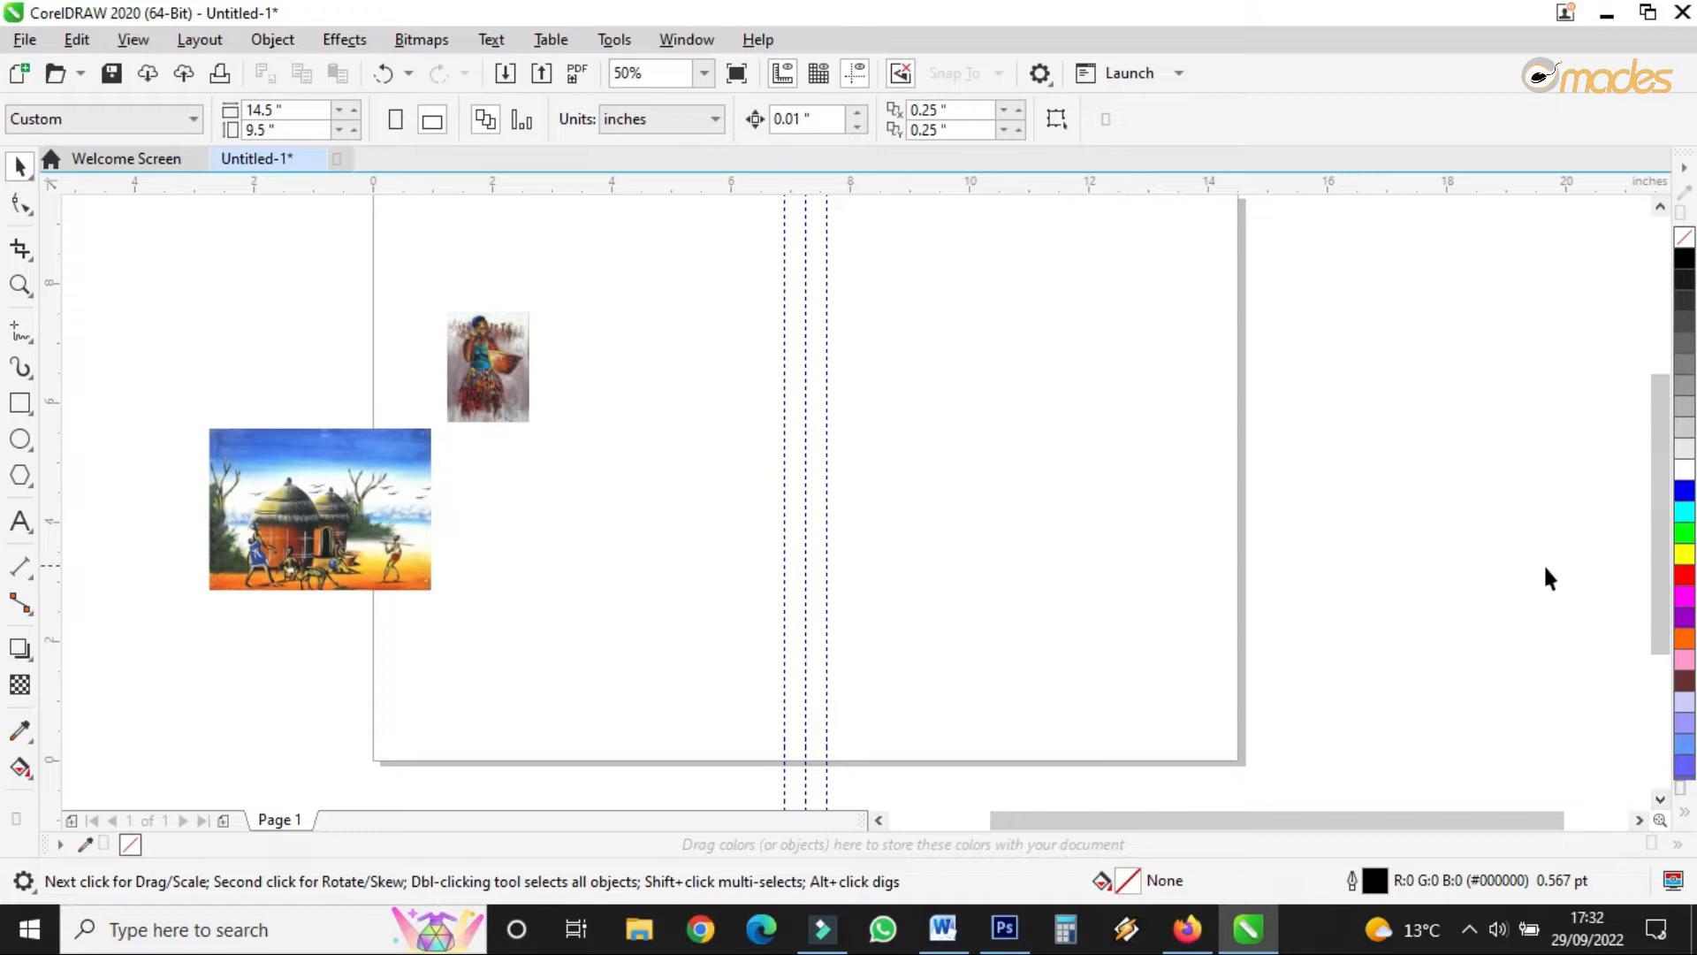
- Draw a tall rectangle just right of the spine guidelines and move it up
mouse_move(1662, 592)
left_mouse_down()
mouse_move(1666, 543)
mouse_move(1665, 572)
left_mouse_up()
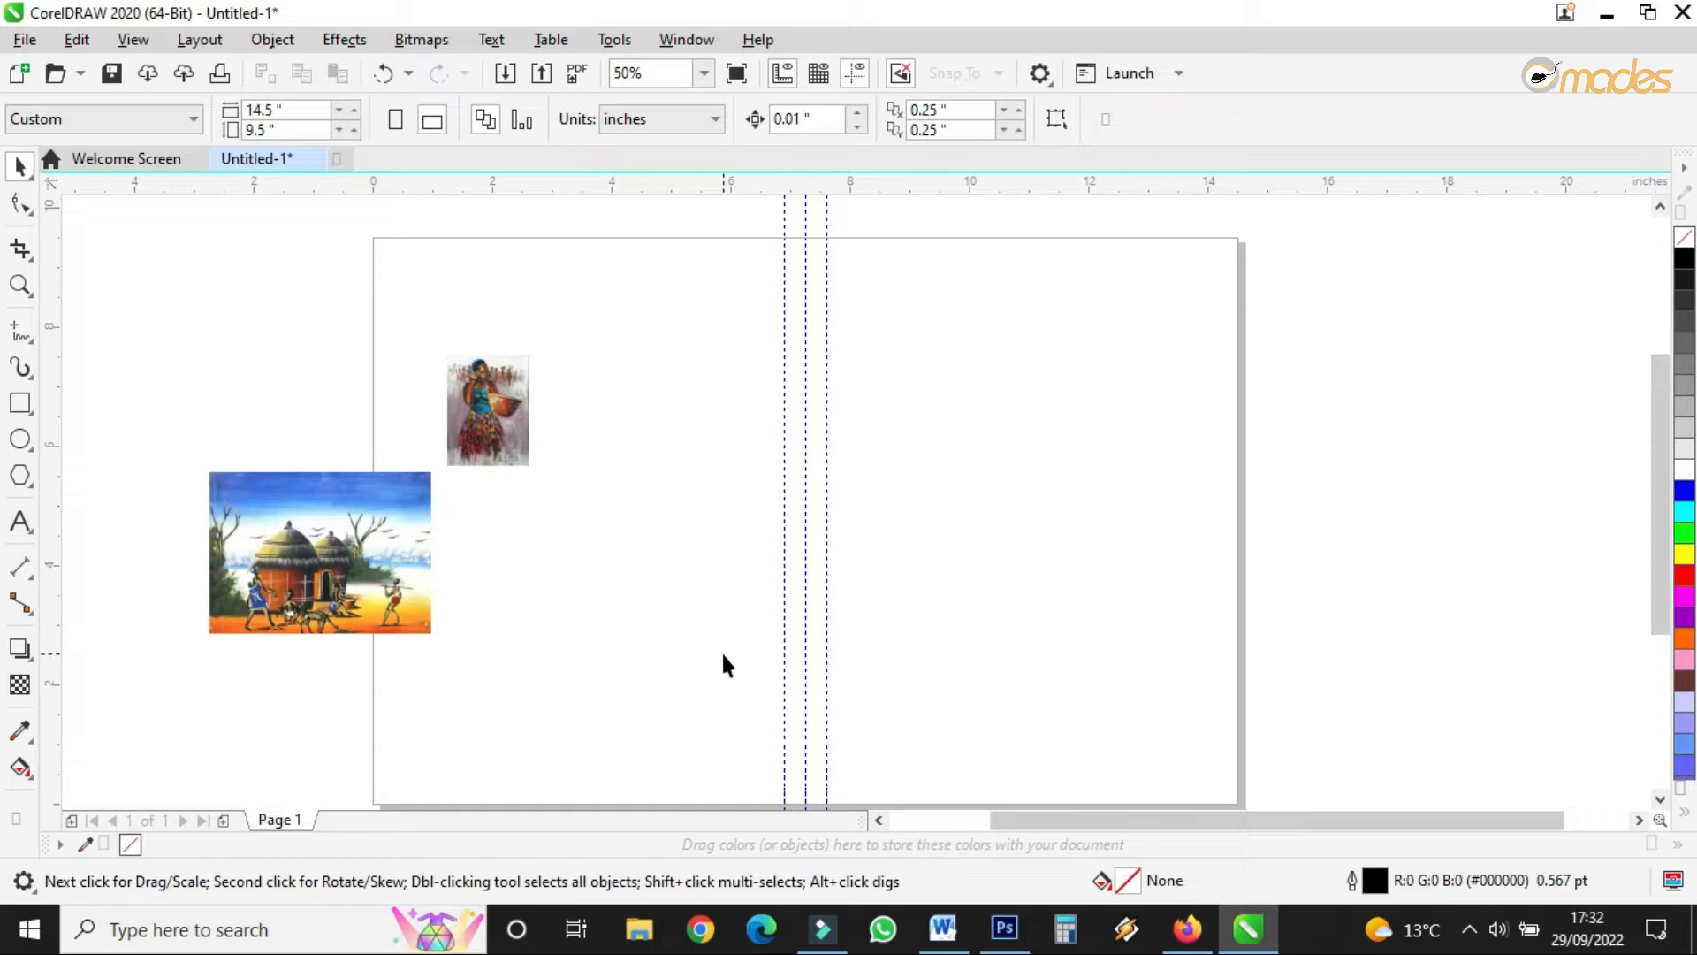
left_click(21, 403)
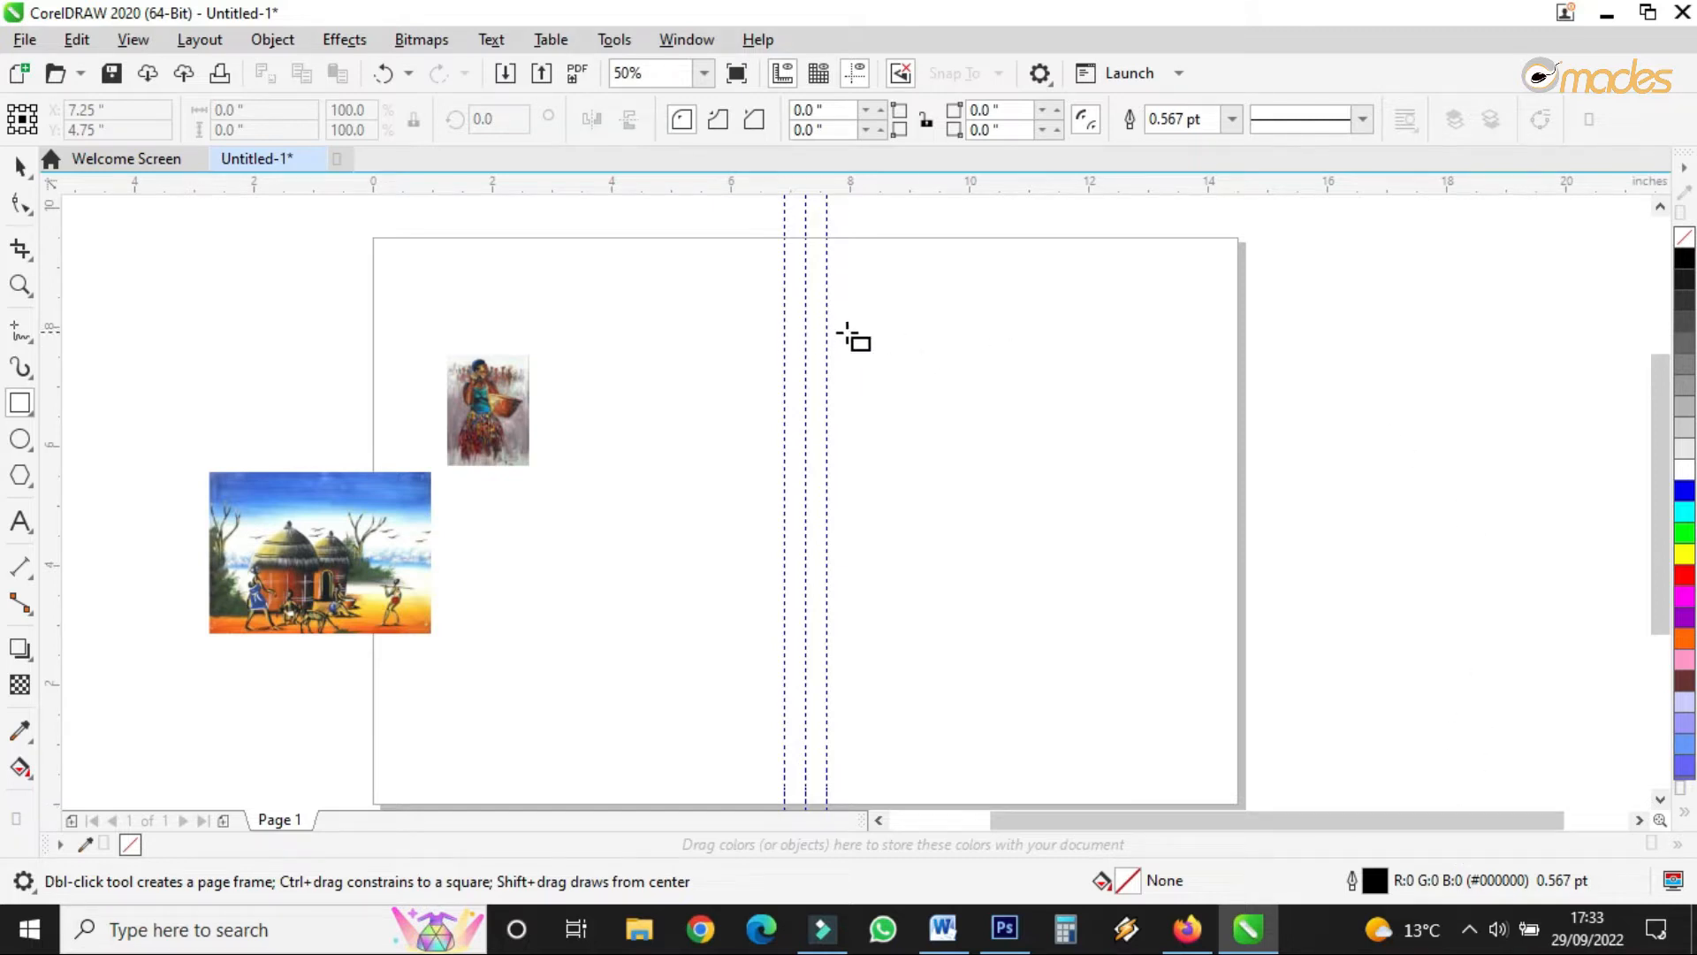
left_click_drag(826, 352, 984, 625)
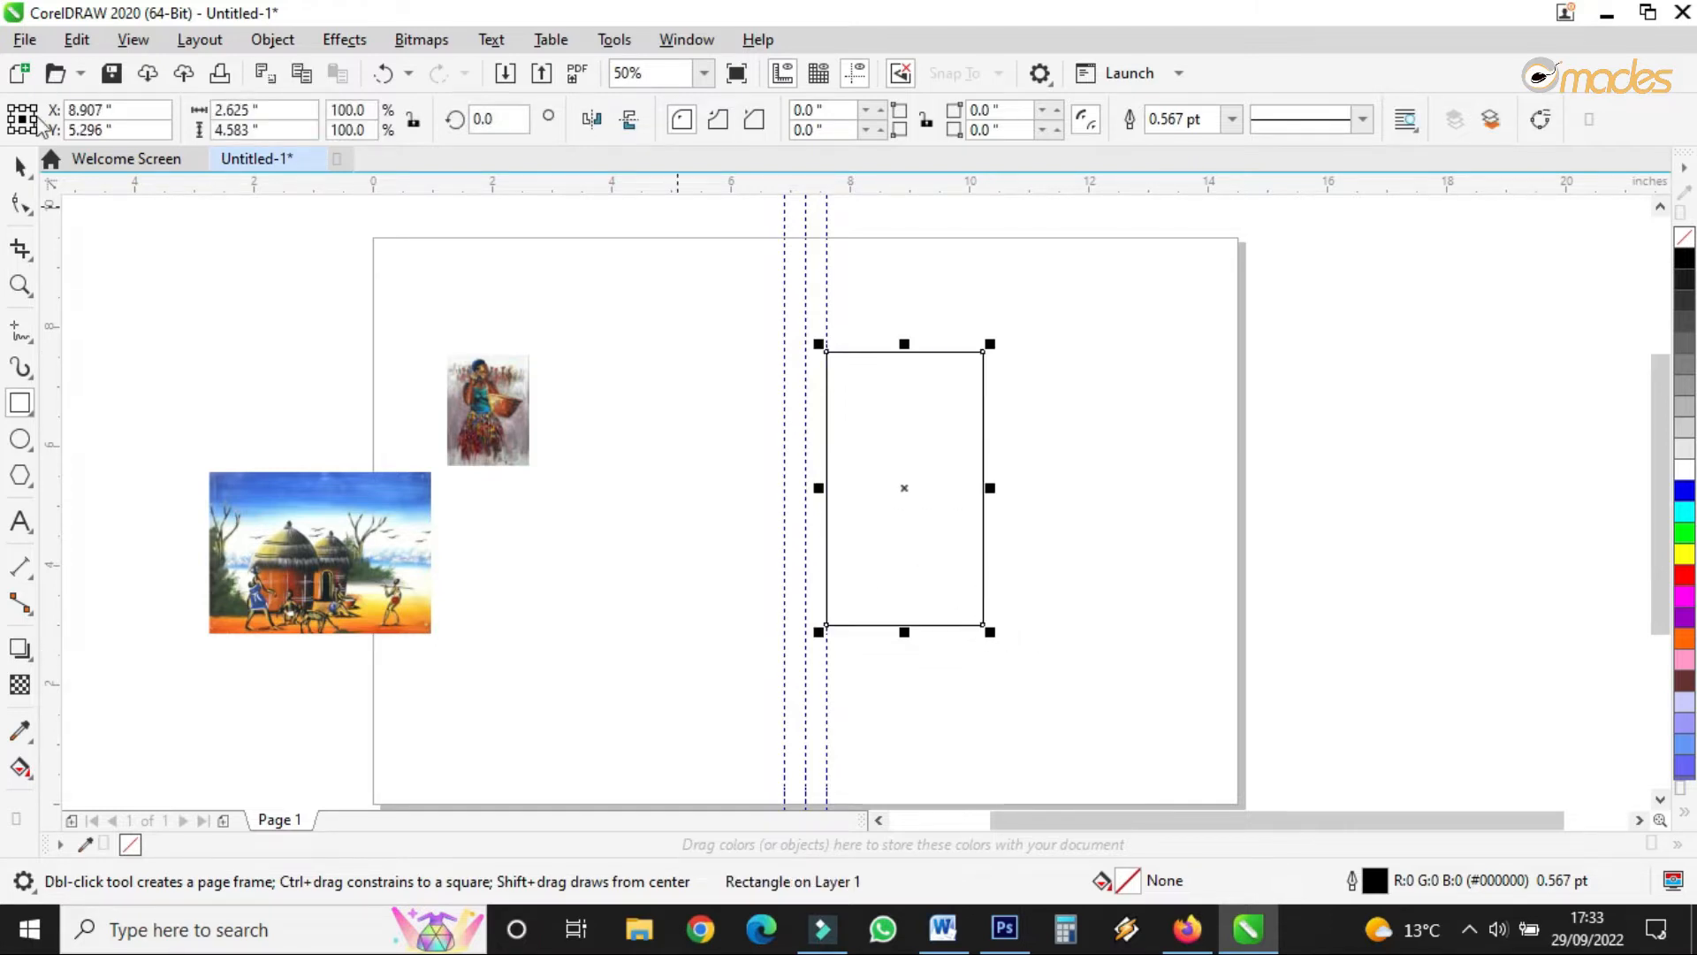
left_click(20, 165)
left_click_drag(902, 489, 902, 378)
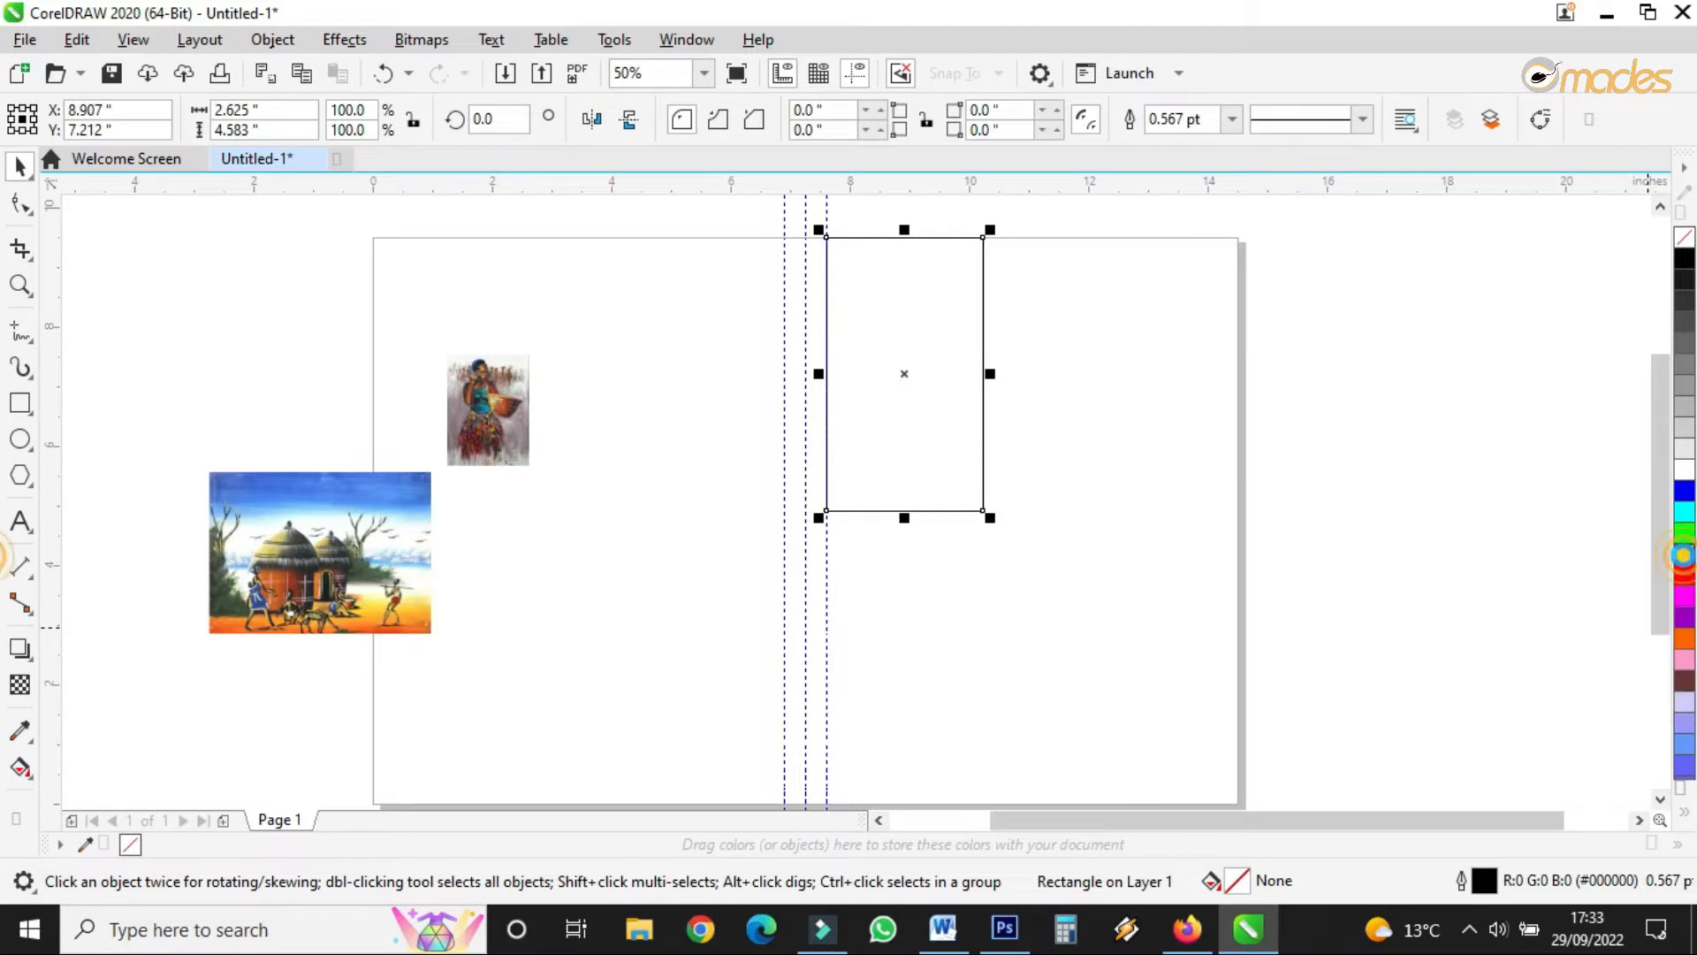
- Fill the rectangle yellow and convert it to curves
left_click(1686, 555)
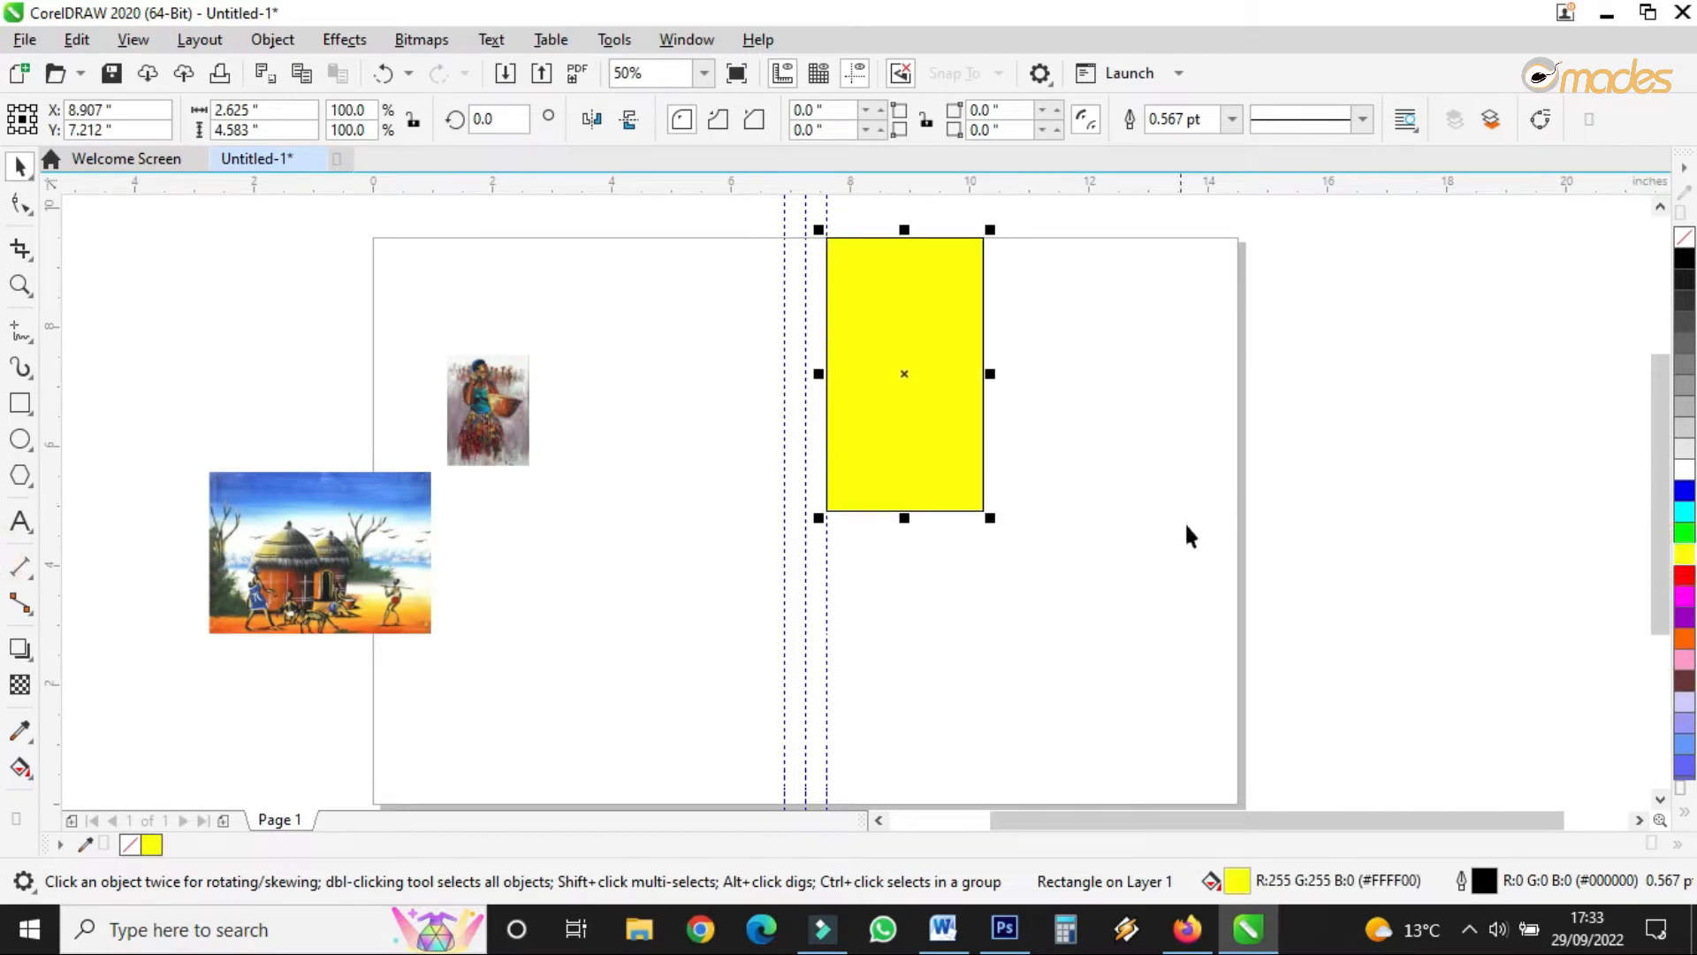
left_click(273, 41)
left_click(445, 626)
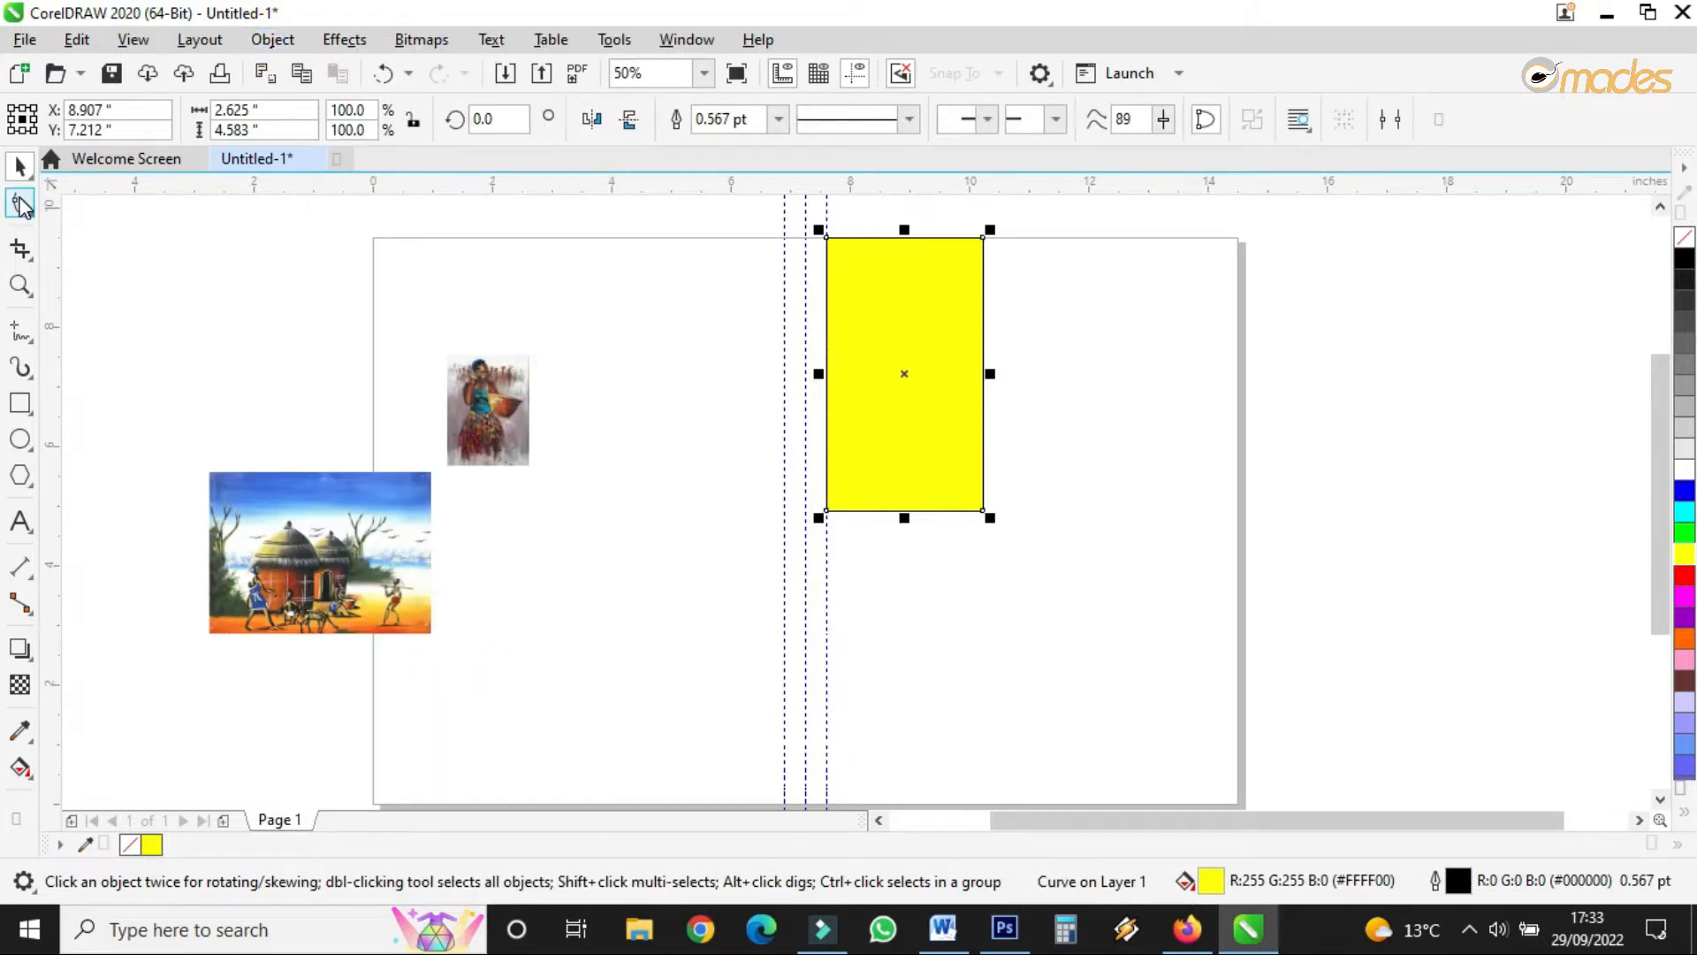
- Narrow the yellow rectangle and delete its top-right node to form a triangle
left_click_drag(990, 373, 920, 385)
left_click(20, 204)
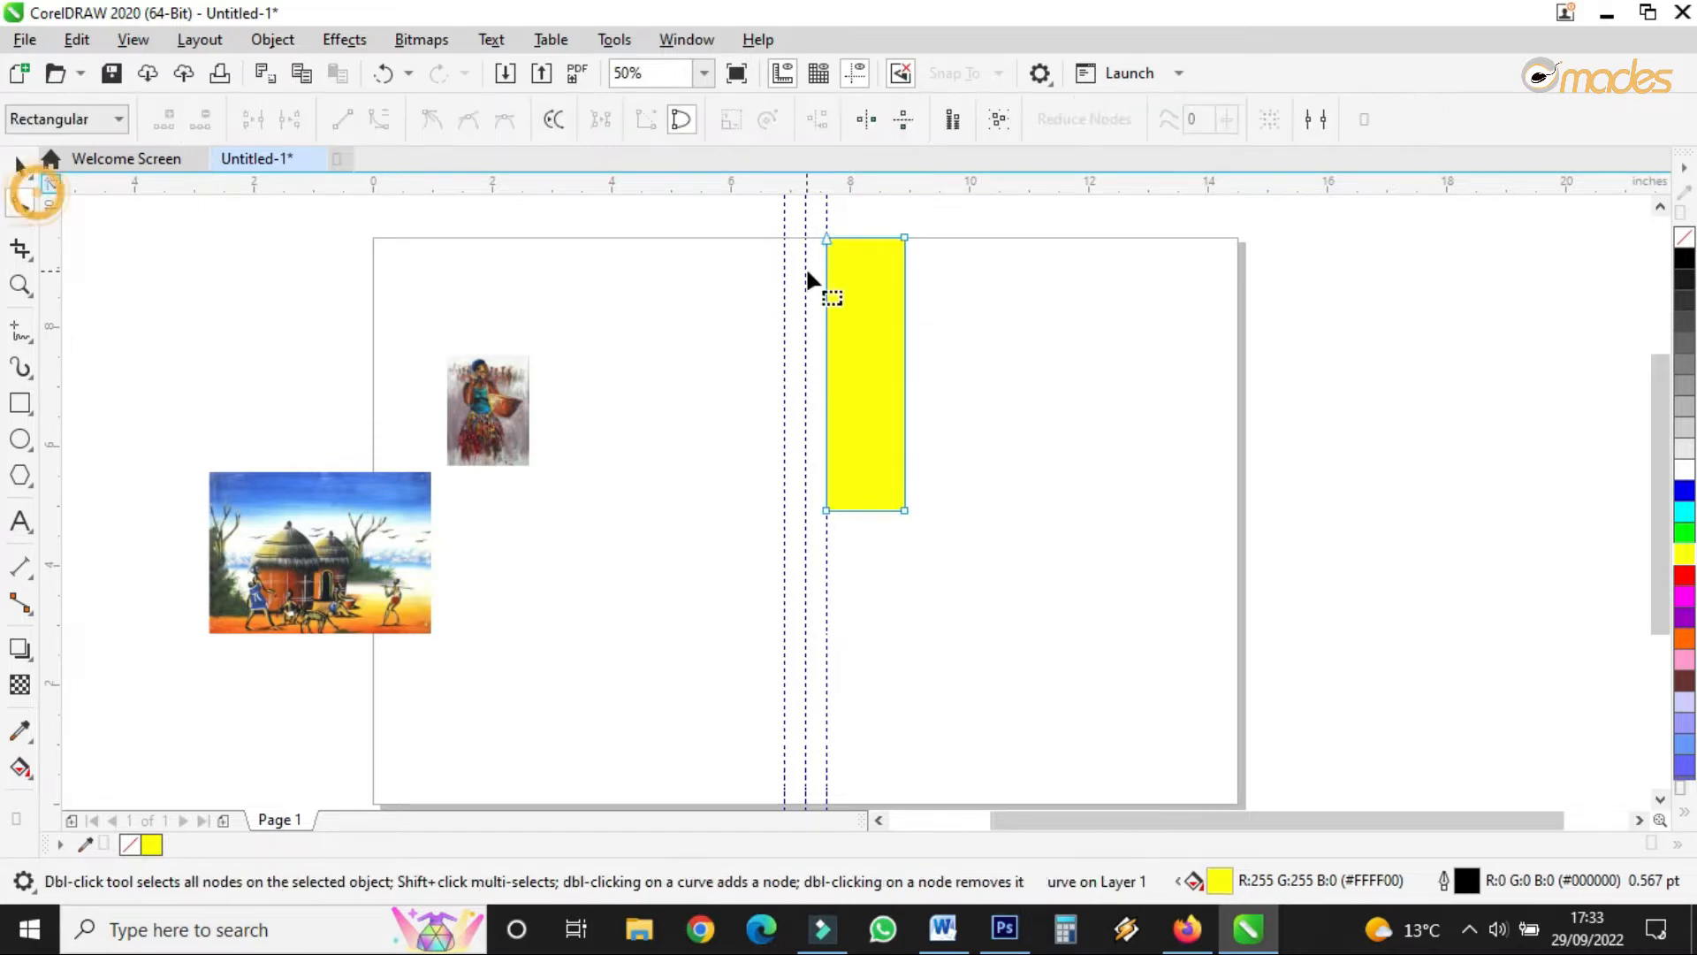
scroll(866, 240, "up", 4)
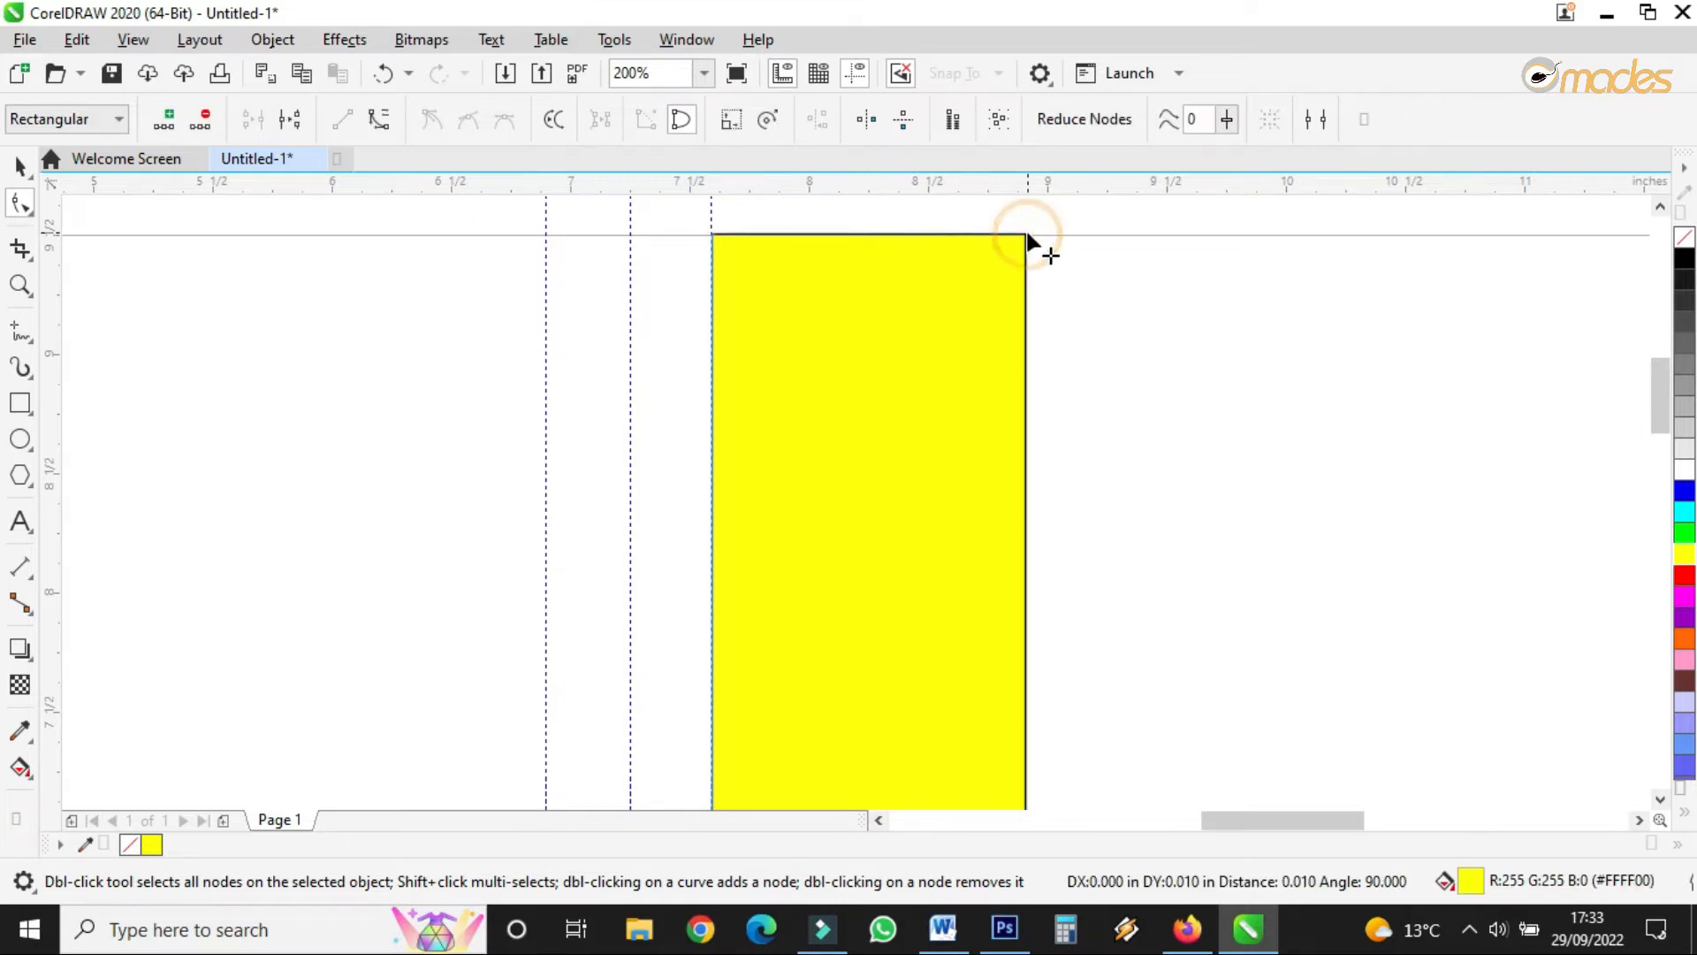
double_click(1026, 236)
scroll(720, 266, "down", 4)
scroll(797, 511, "up", 2)
scroll(806, 482, "down", 4)
scroll(821, 500, "up", 4)
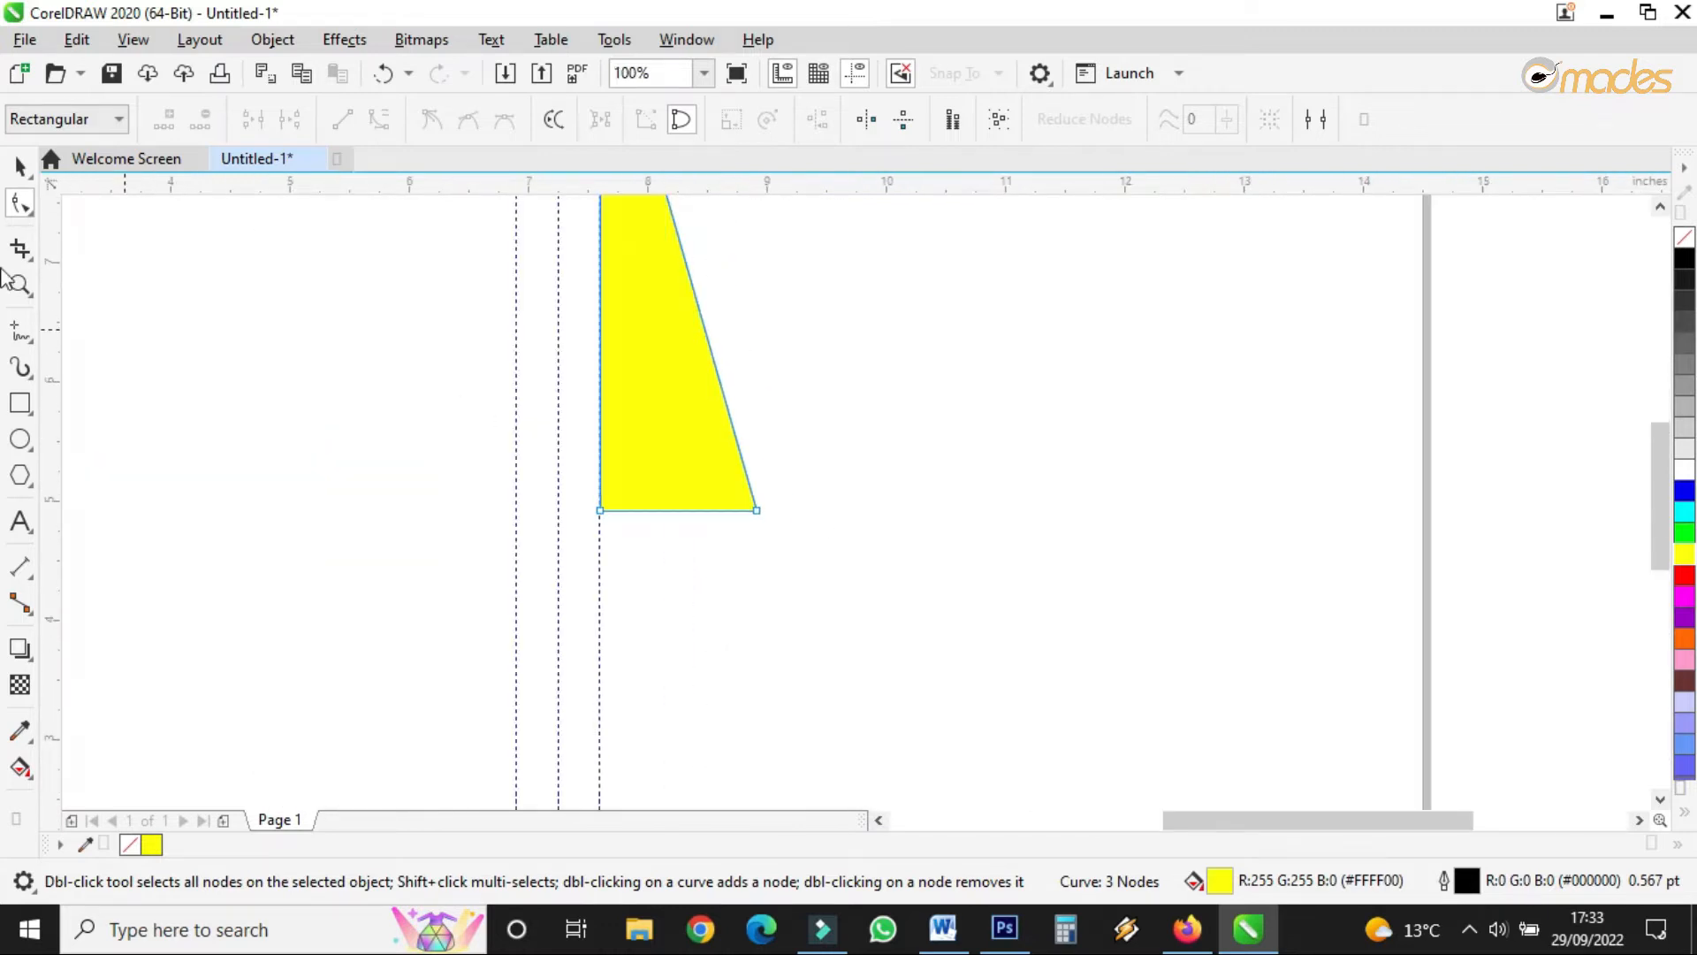
- Scale the triangle to 115% and move it right against the guide
left_click(20, 166)
left_click_drag(764, 517, 826, 610)
scroll(846, 555, "down", 4)
scroll(784, 480, "up", 6)
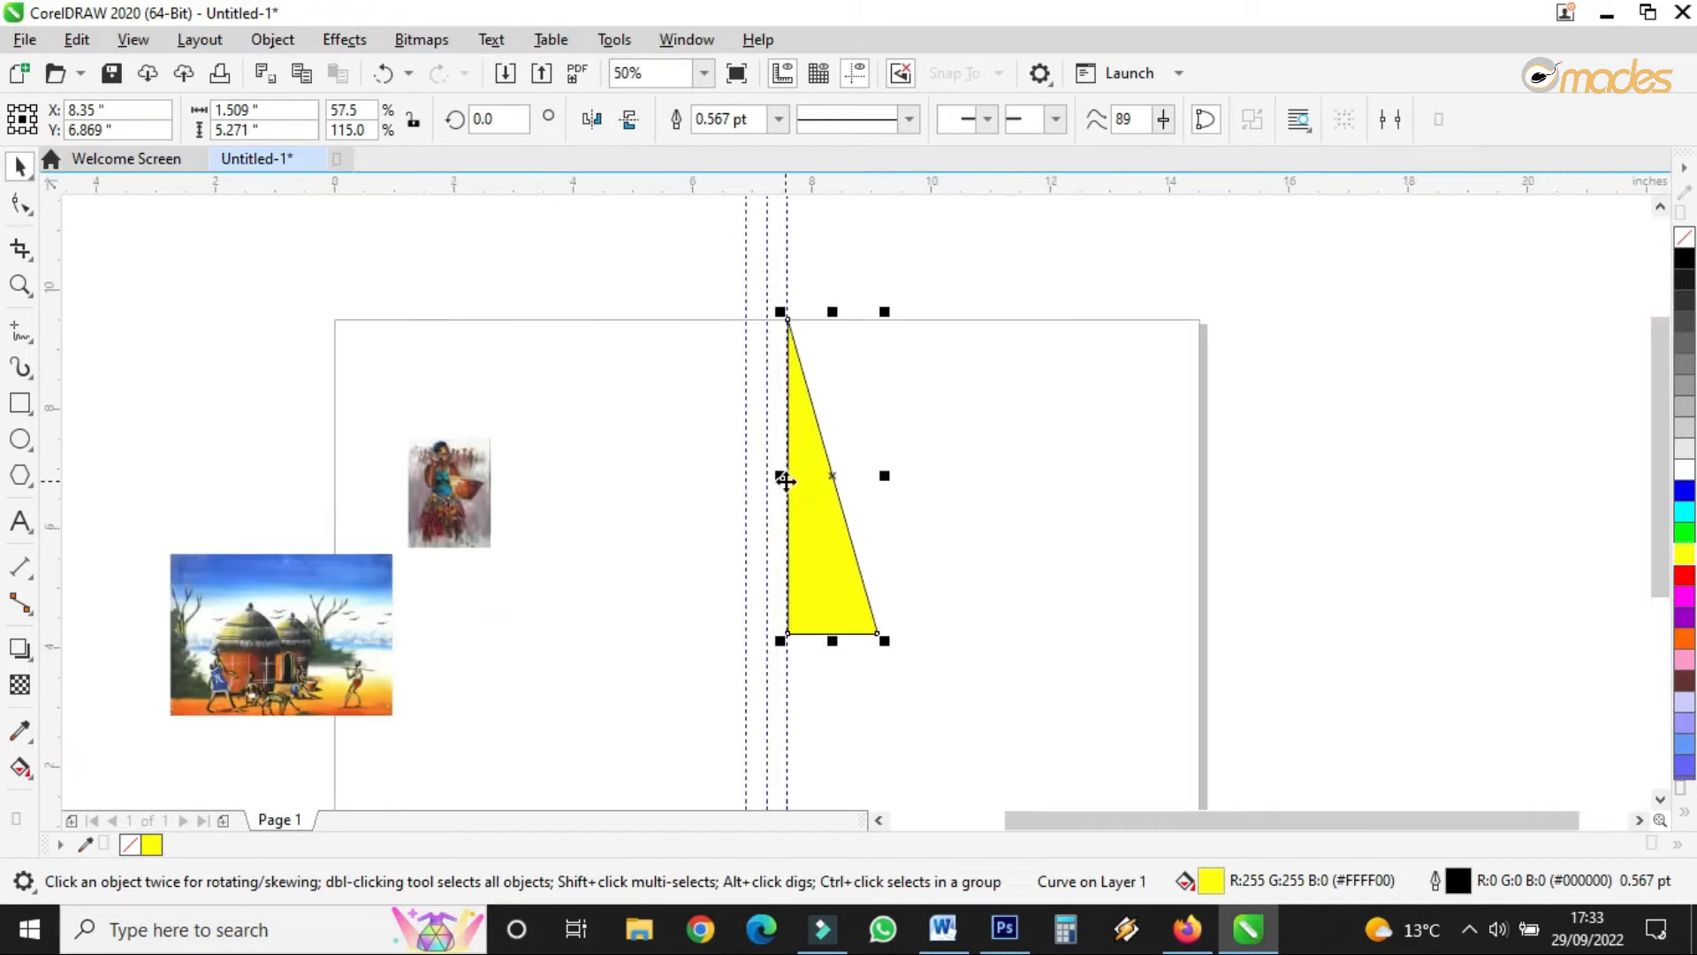
left_click_drag(877, 515, 887, 515)
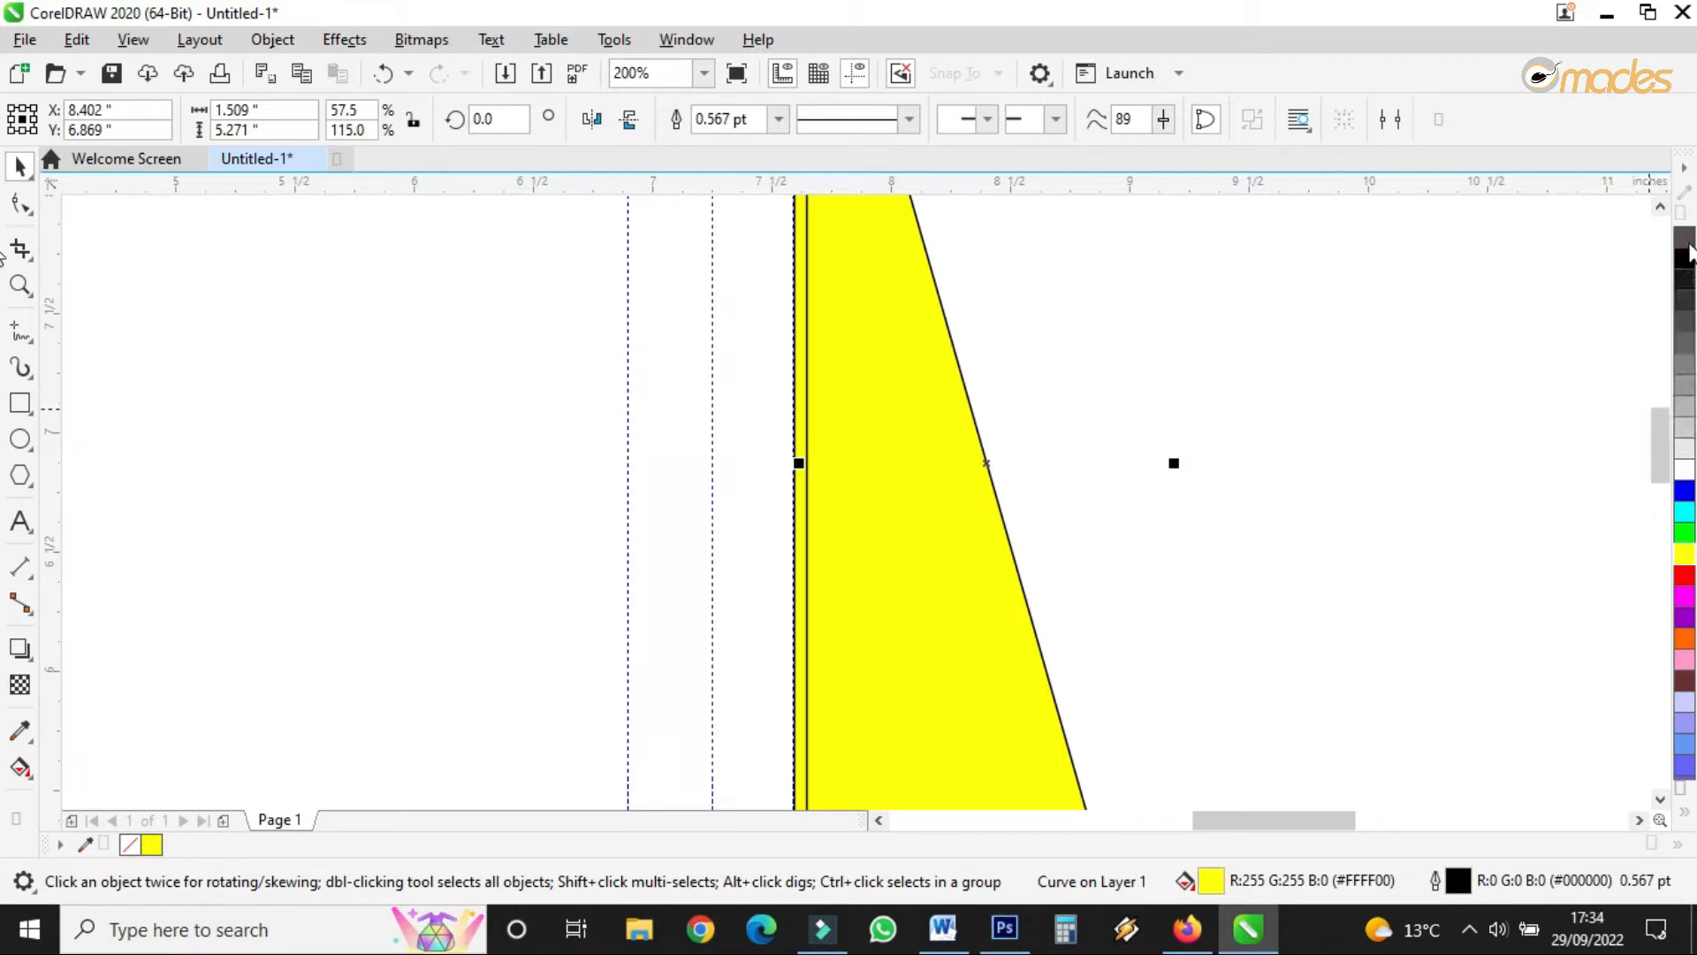
- Fill the copied triangle black and send it behind the yellow triangle
left_click(1685, 265)
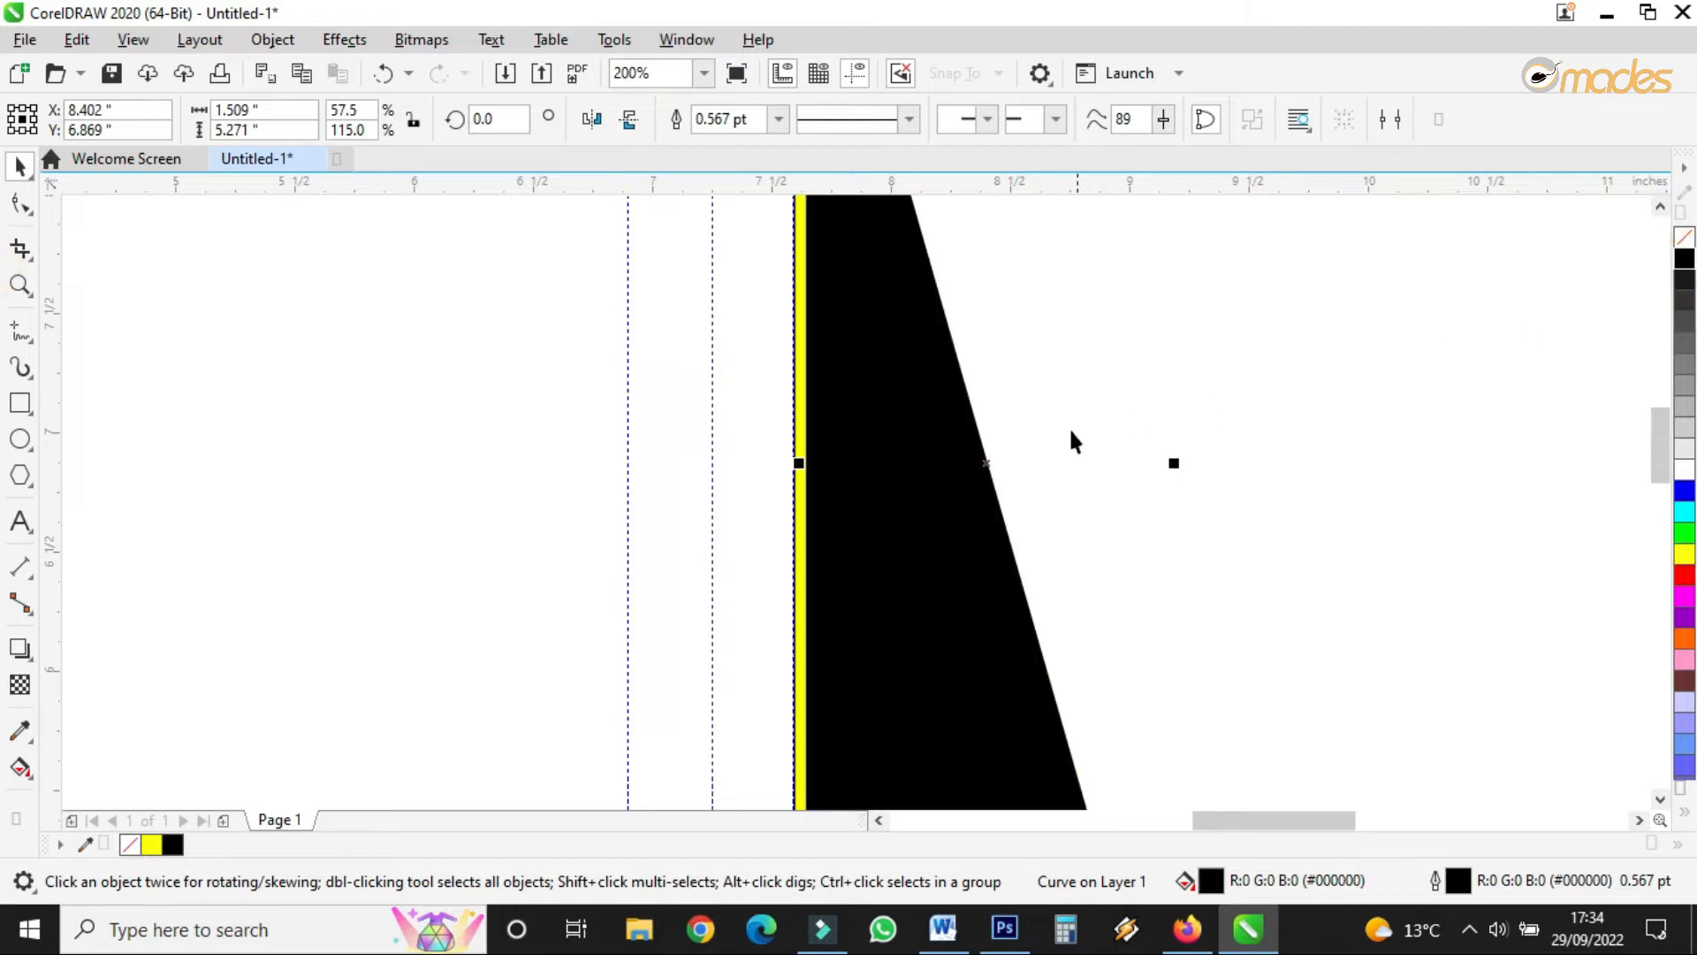
right_click(950, 508)
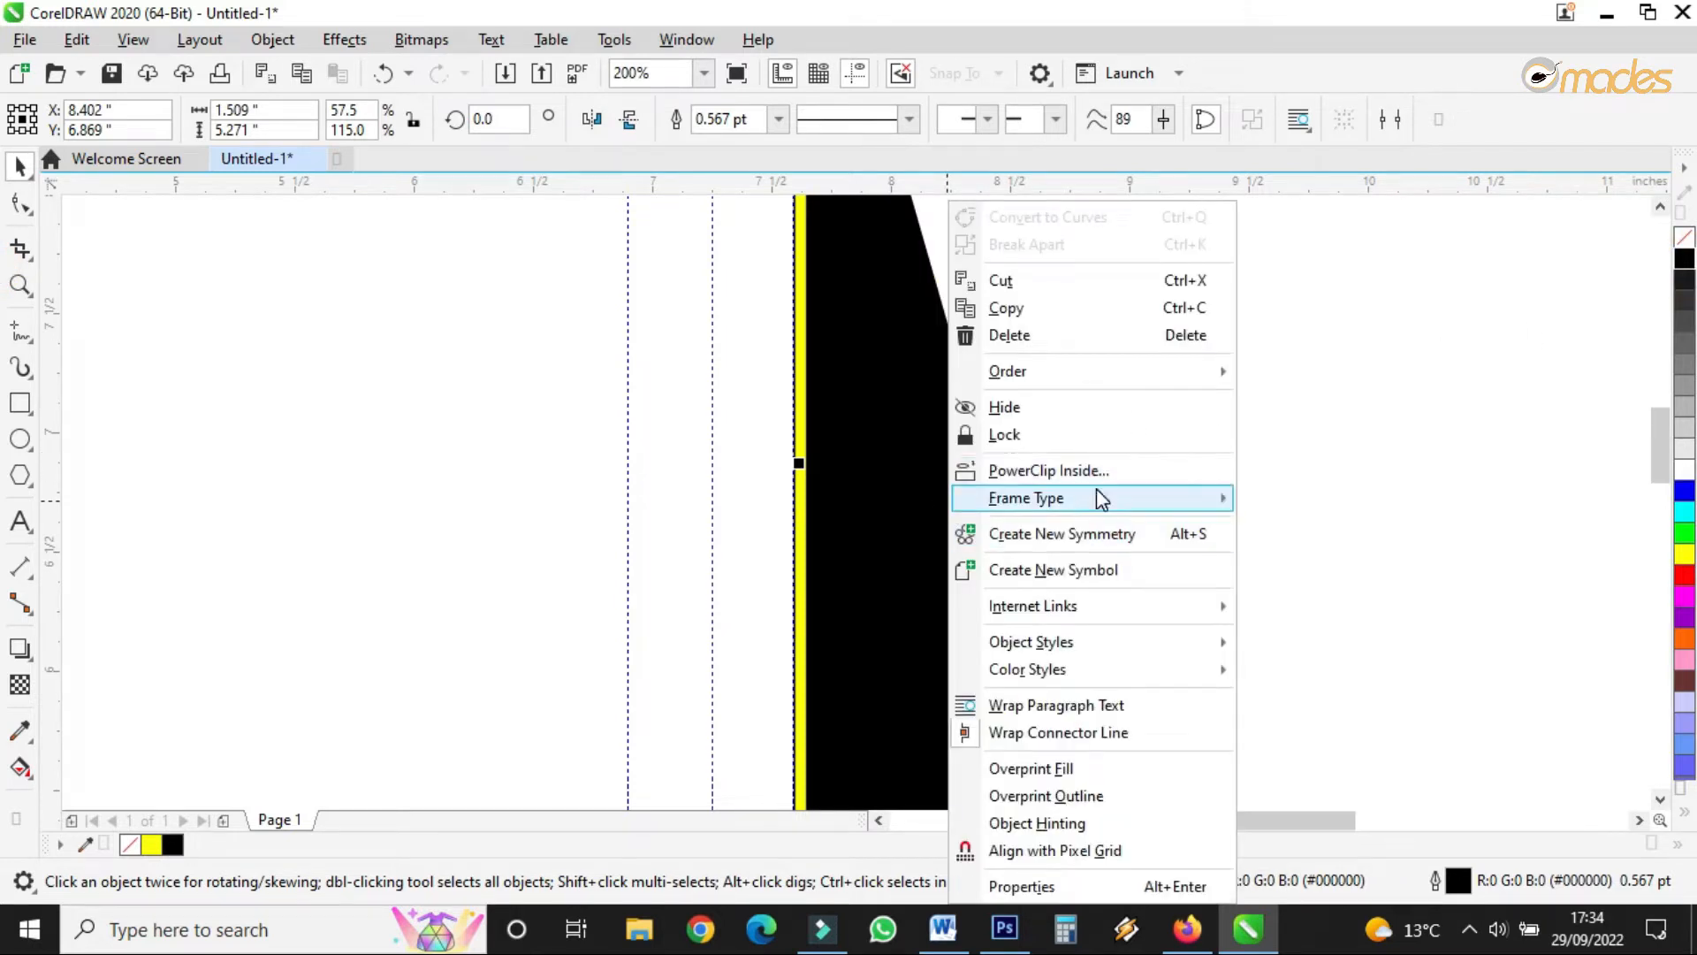
mouse_move(1101, 497)
mouse_move(1117, 381)
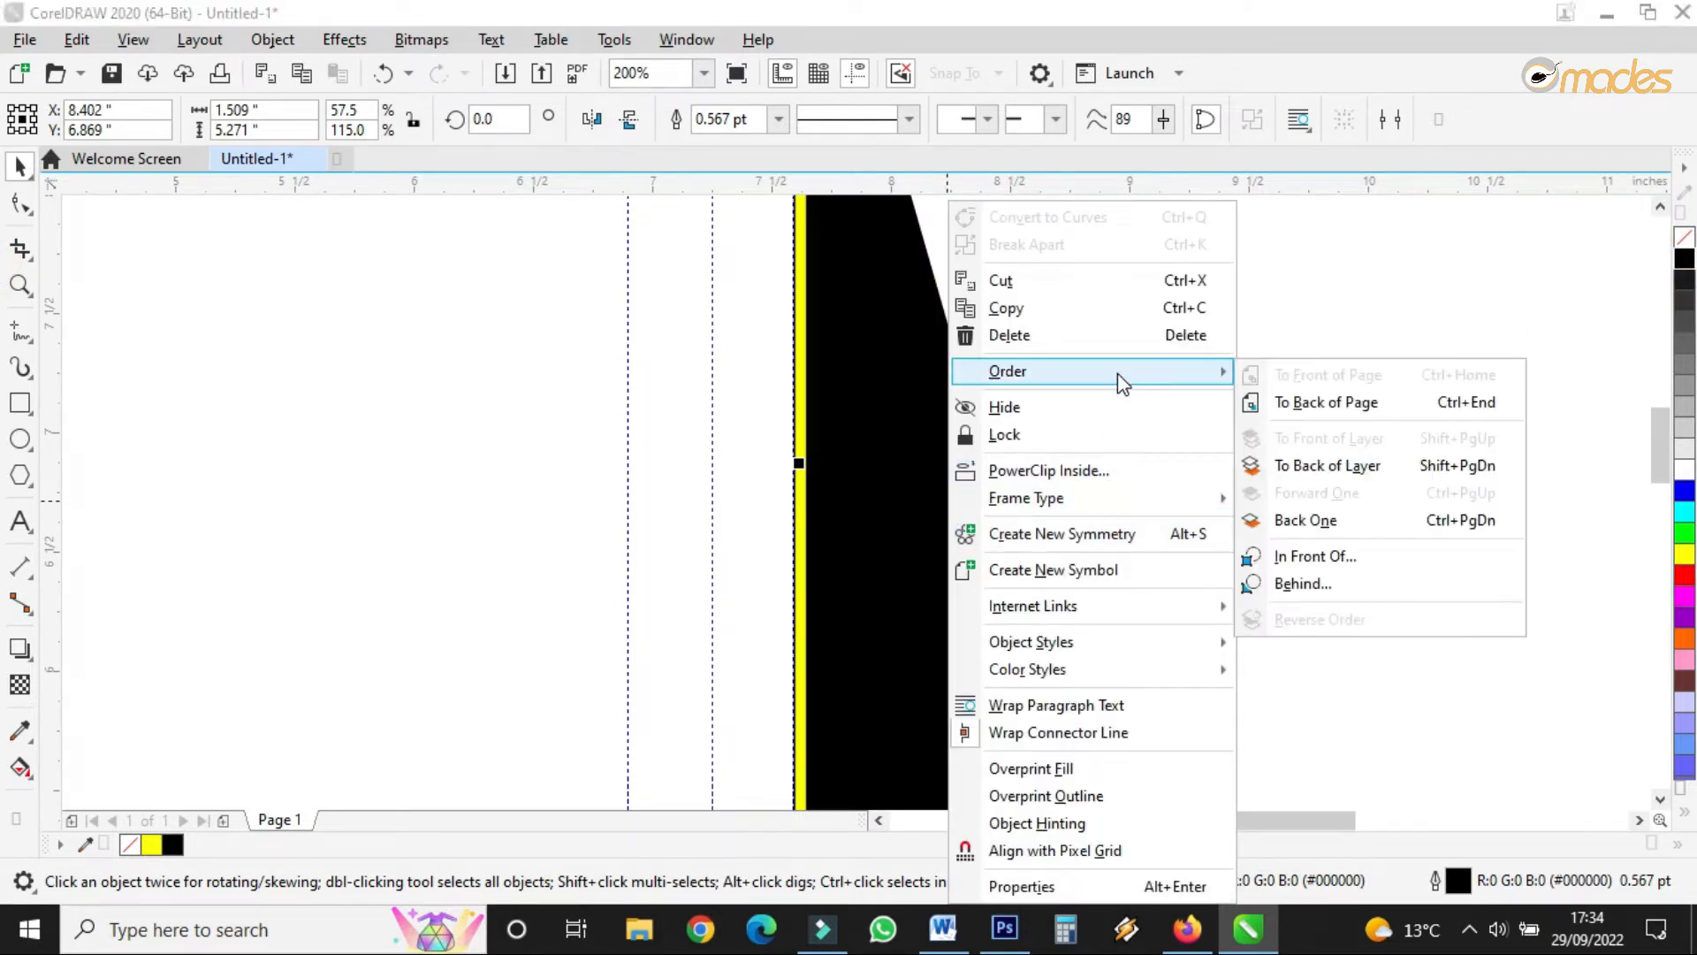
left_click(1297, 408)
- Set the outline to None on both triangles
scroll(807, 477, "down", 3)
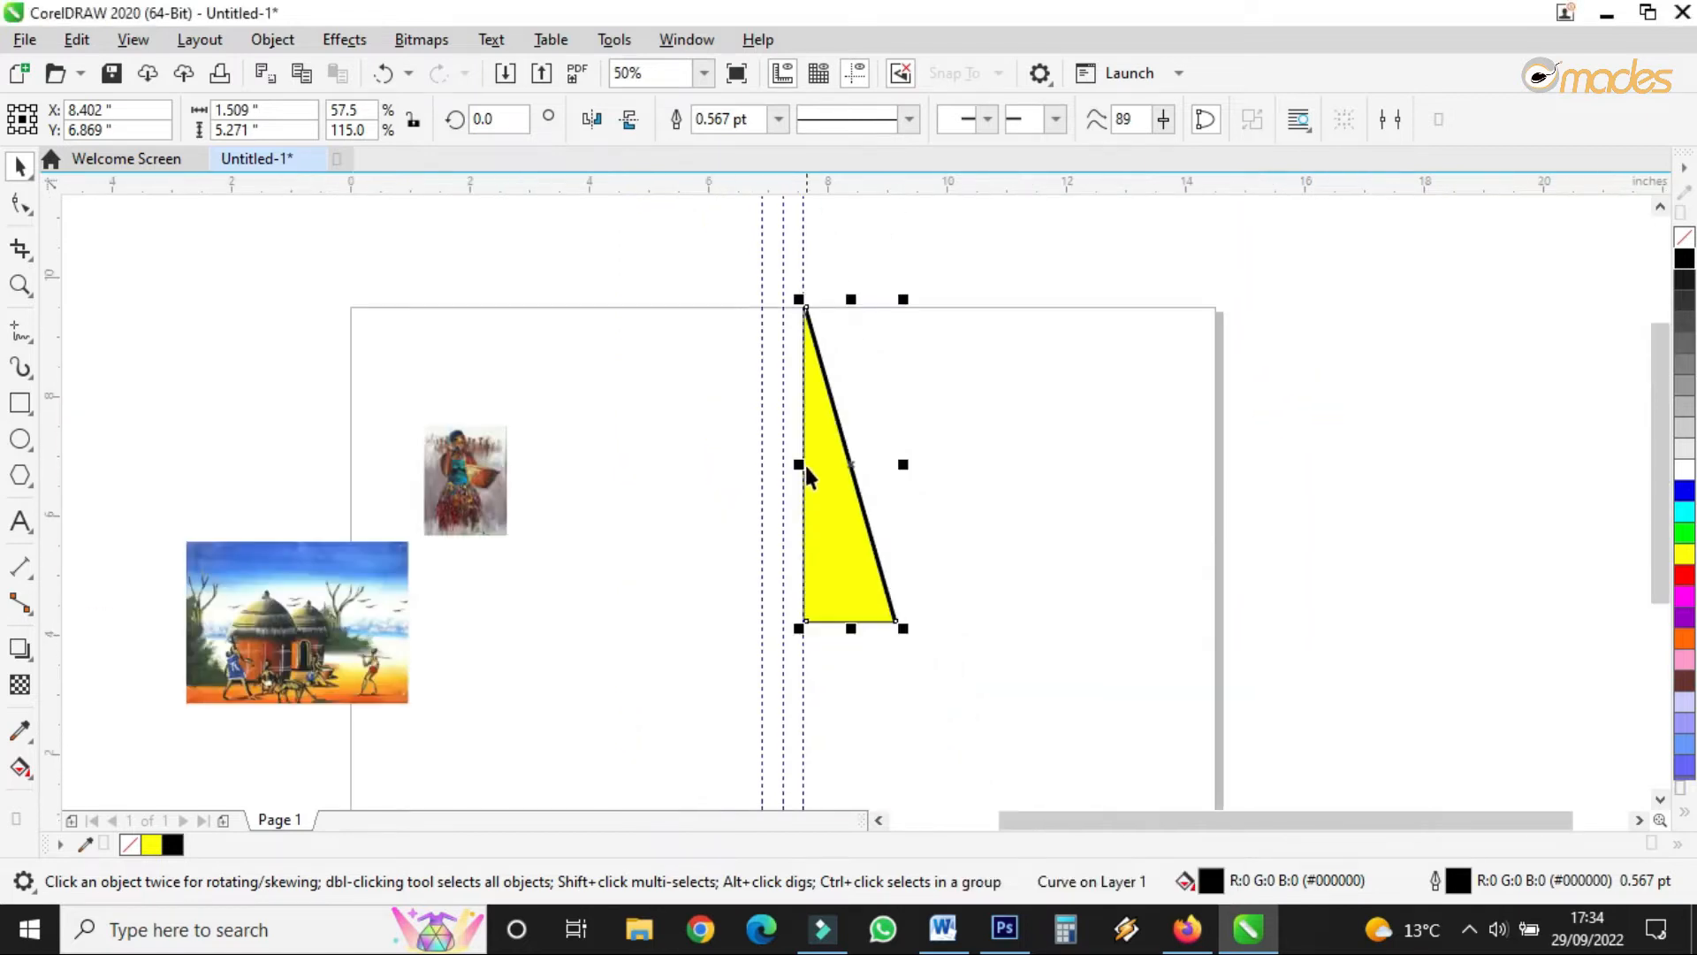
left_click_drag(1005, 269, 680, 712)
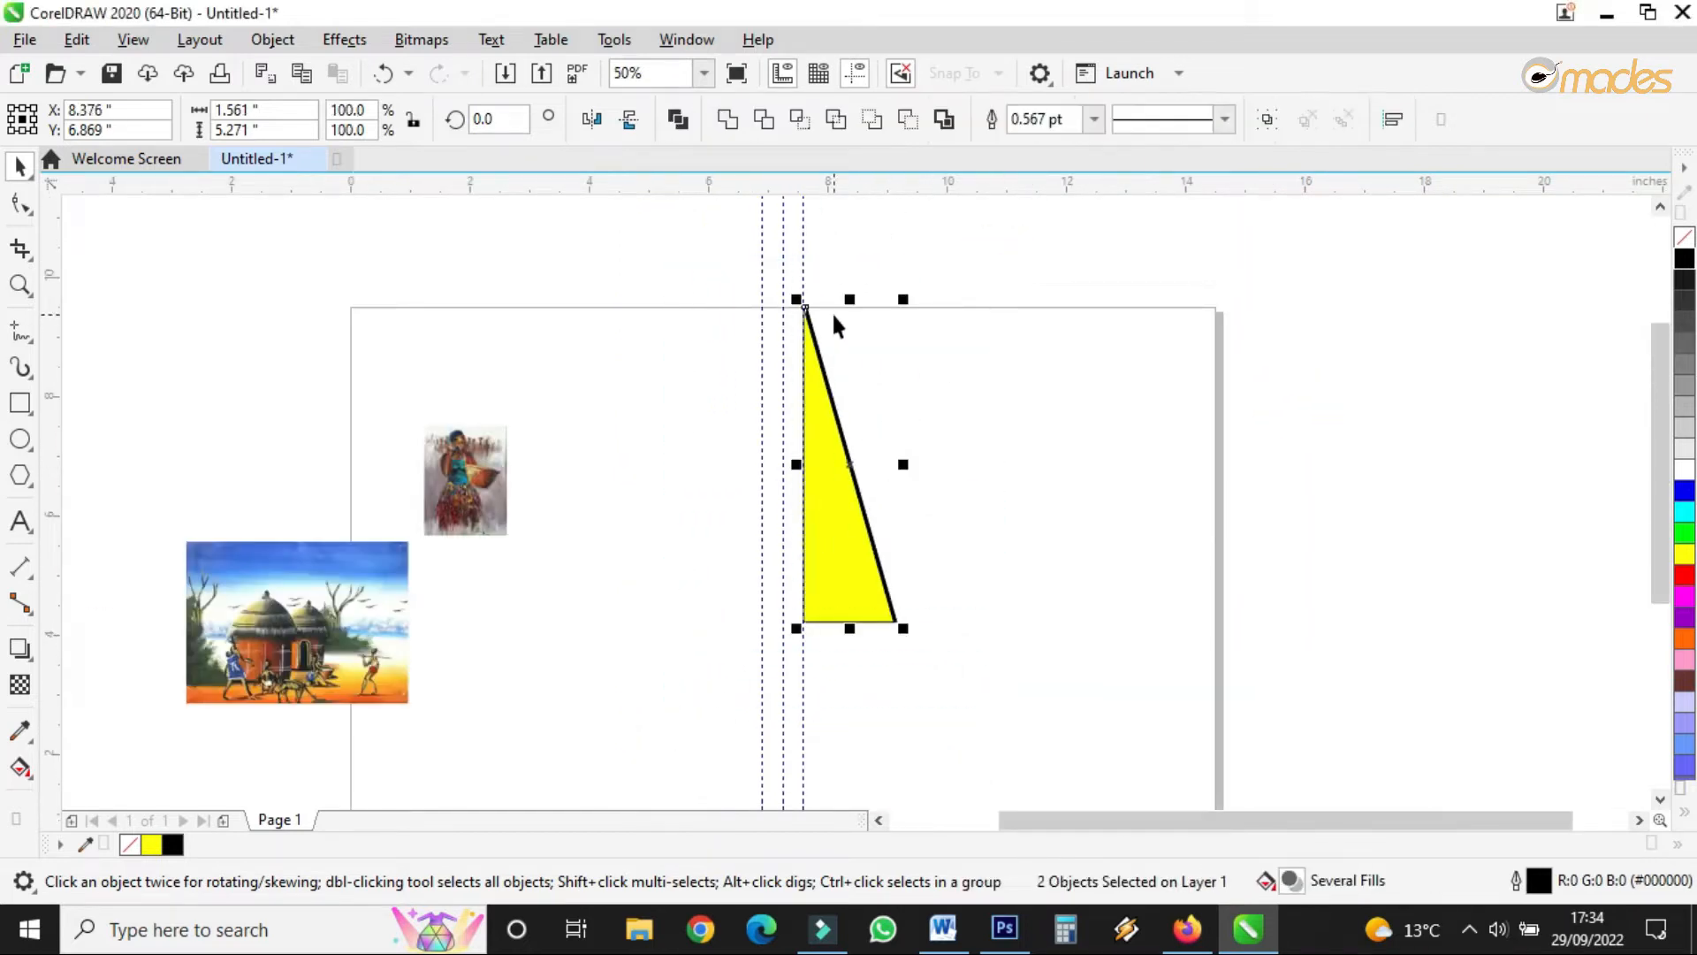
scroll(836, 318, "up", 3)
scroll(835, 314, "up", 2)
left_click(1094, 118)
left_click(1065, 146)
scroll(822, 548, "down", 2)
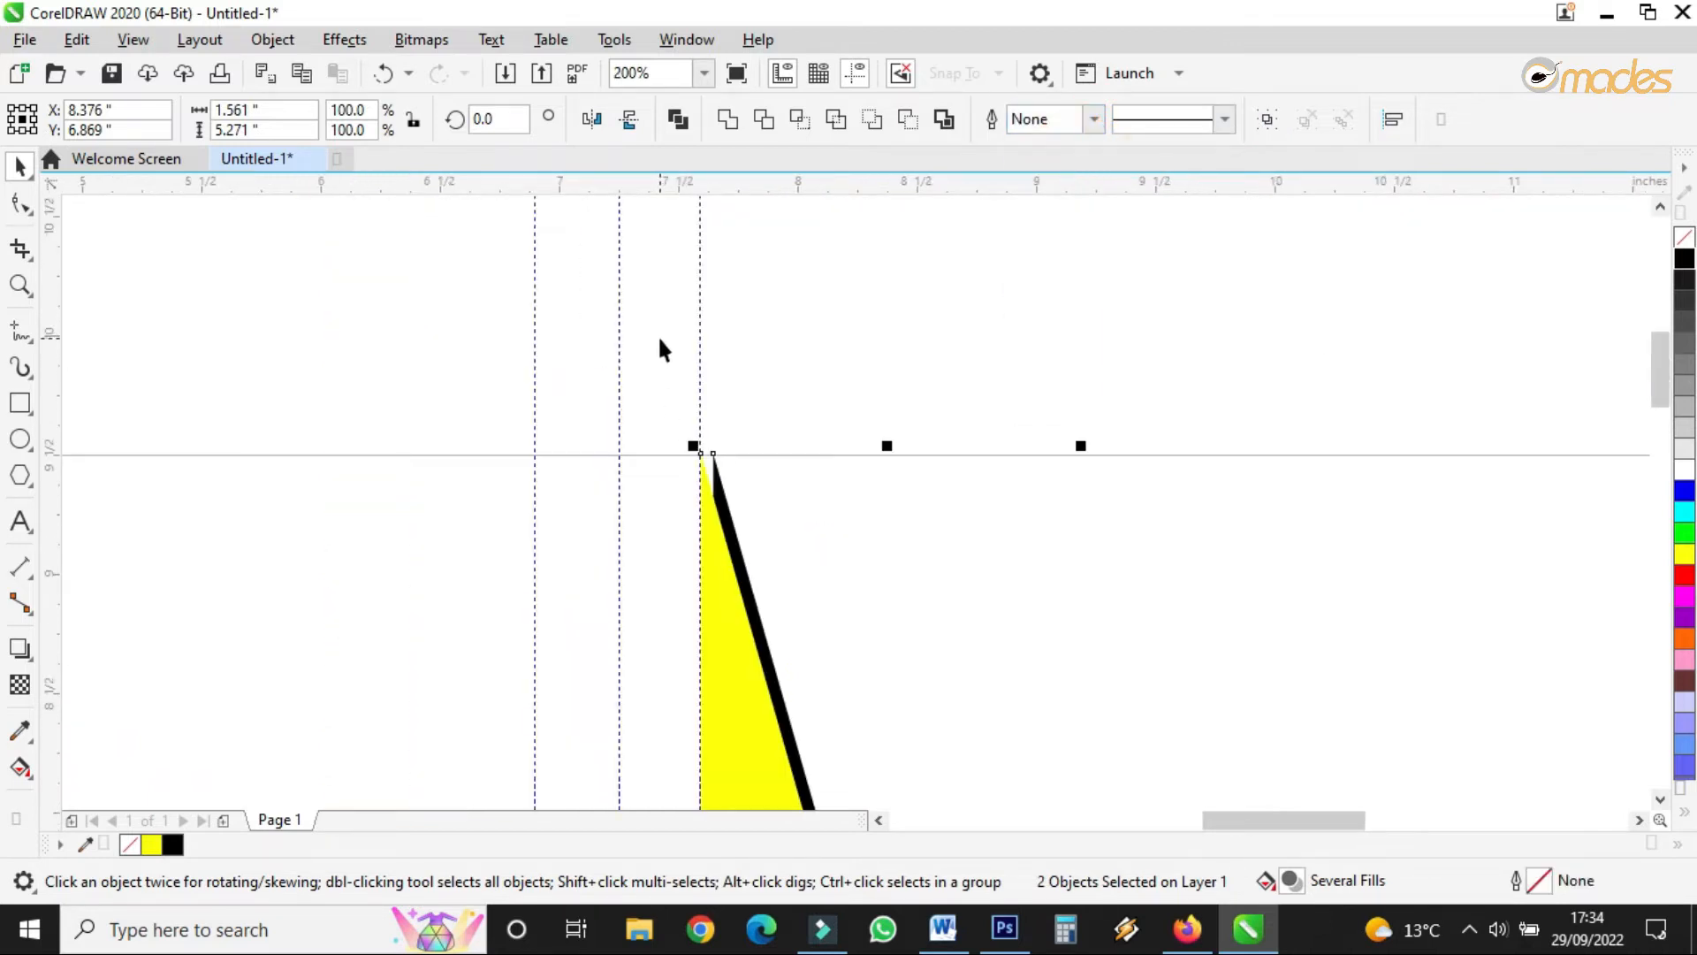
scroll(685, 452, "up", 3)
- Nudge the yellow triangle left-down and align the black triangle's tip with the yellow apex
left_click(836, 574)
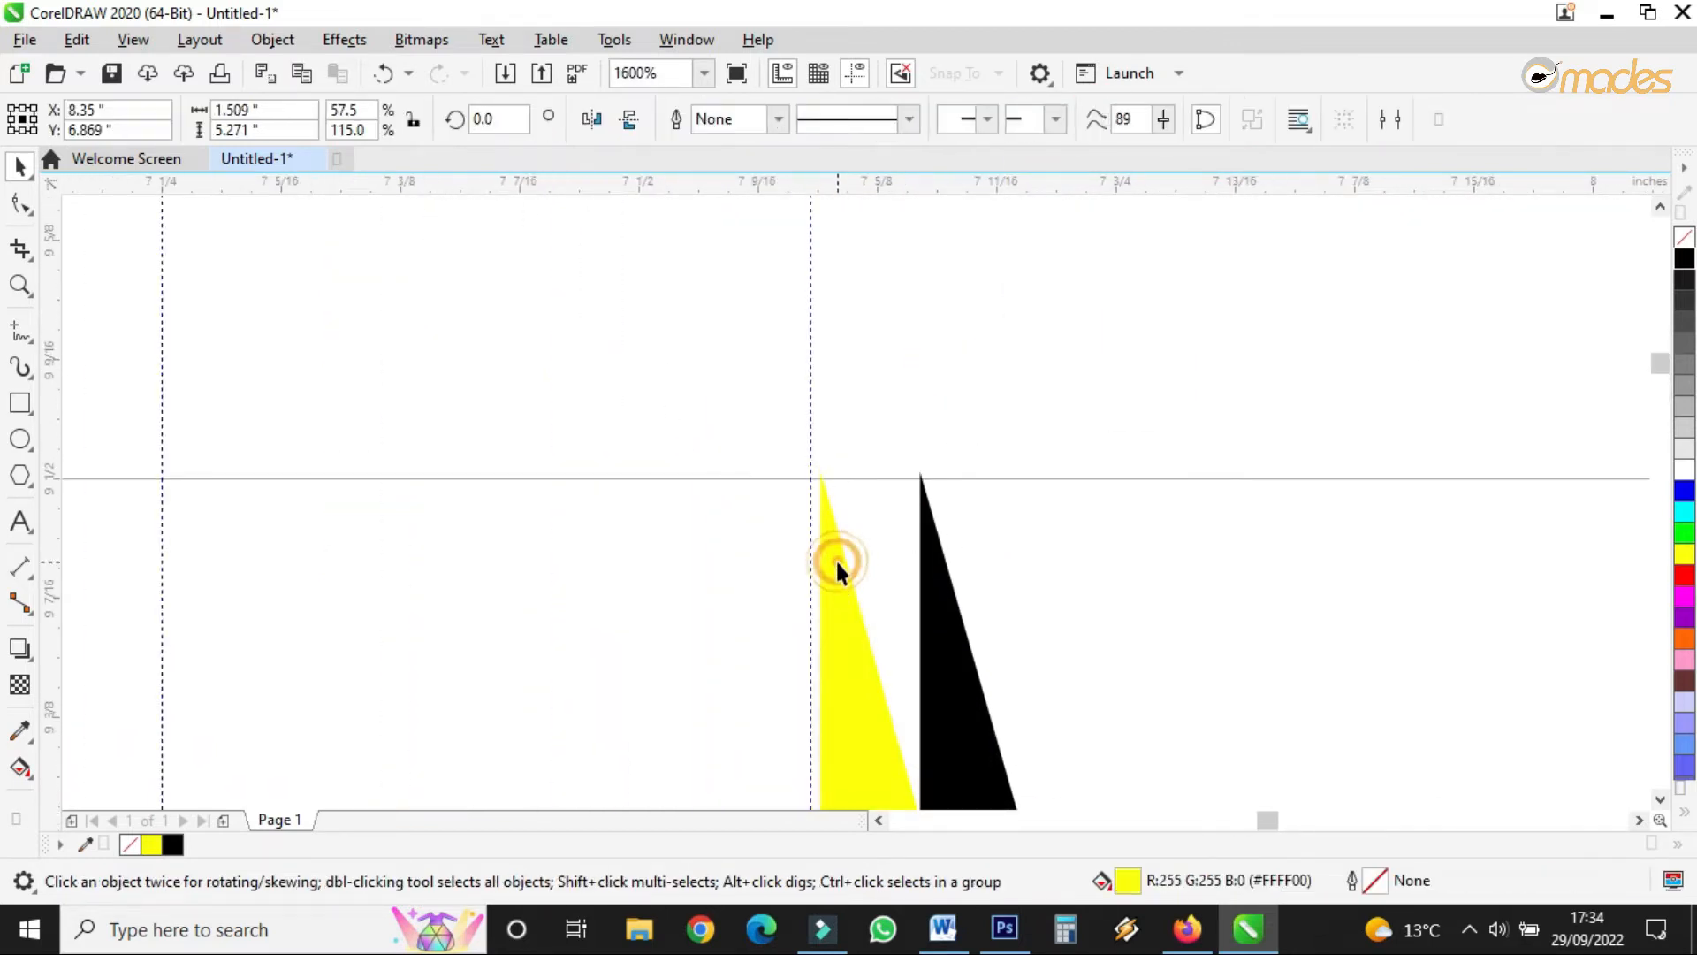
left_click_drag(836, 564, 831, 568)
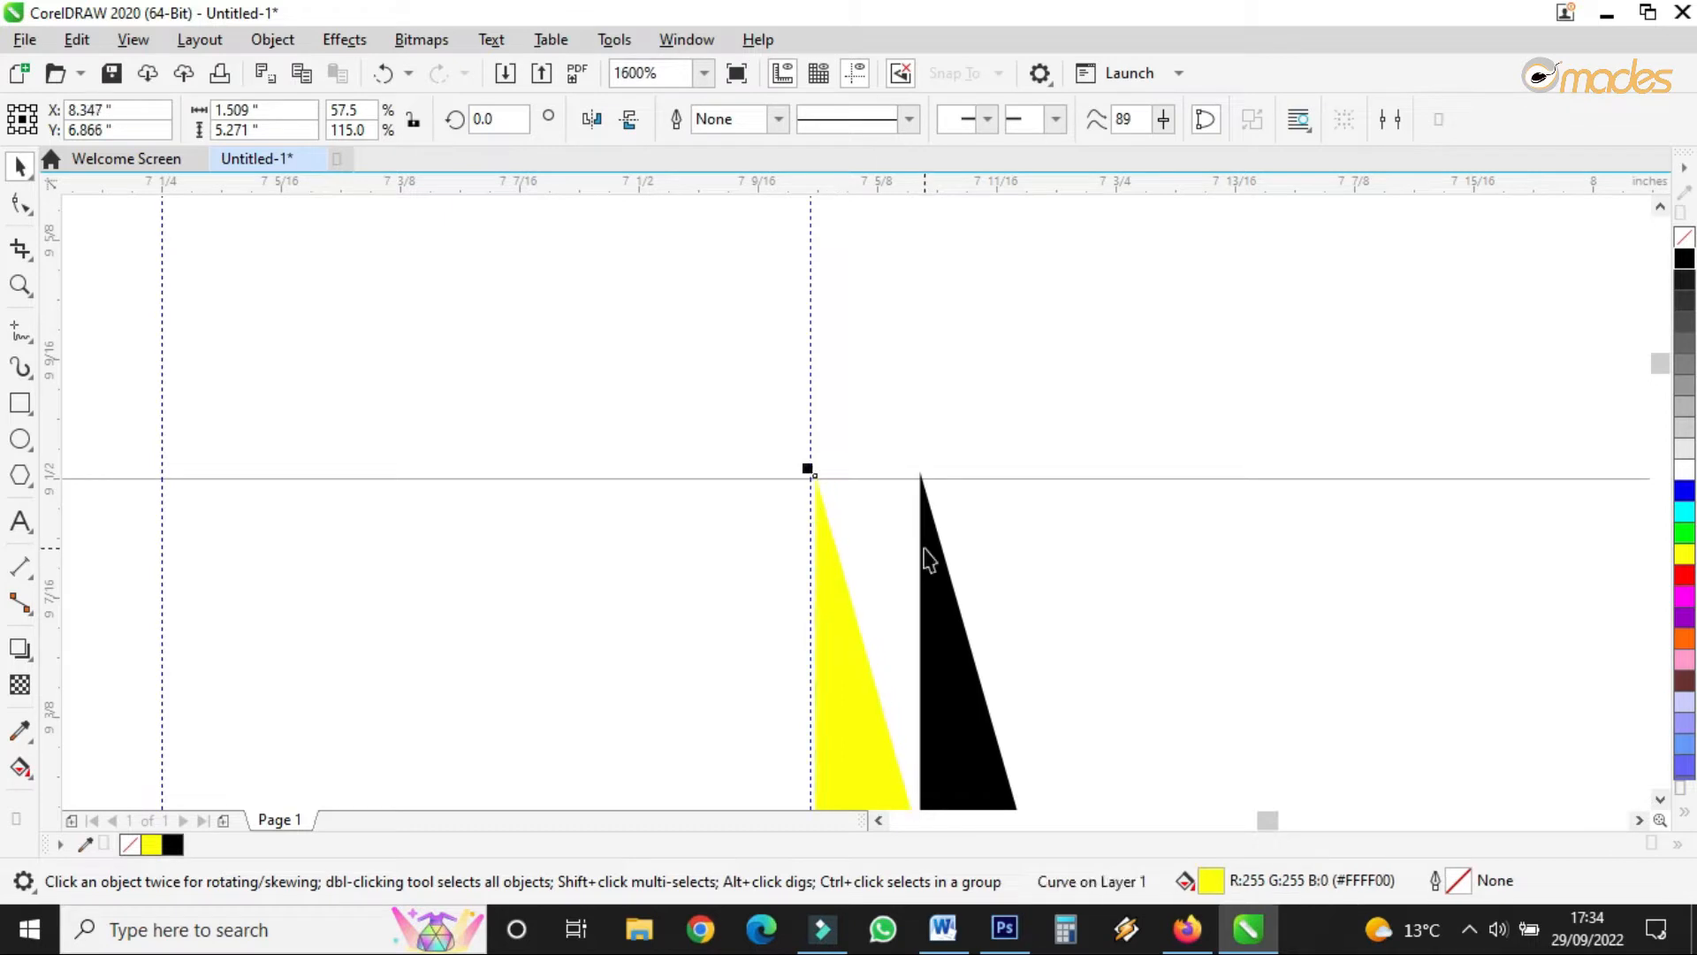
double_click(926, 546)
left_click_drag(920, 470, 814, 479)
scroll(804, 464, "down", 6)
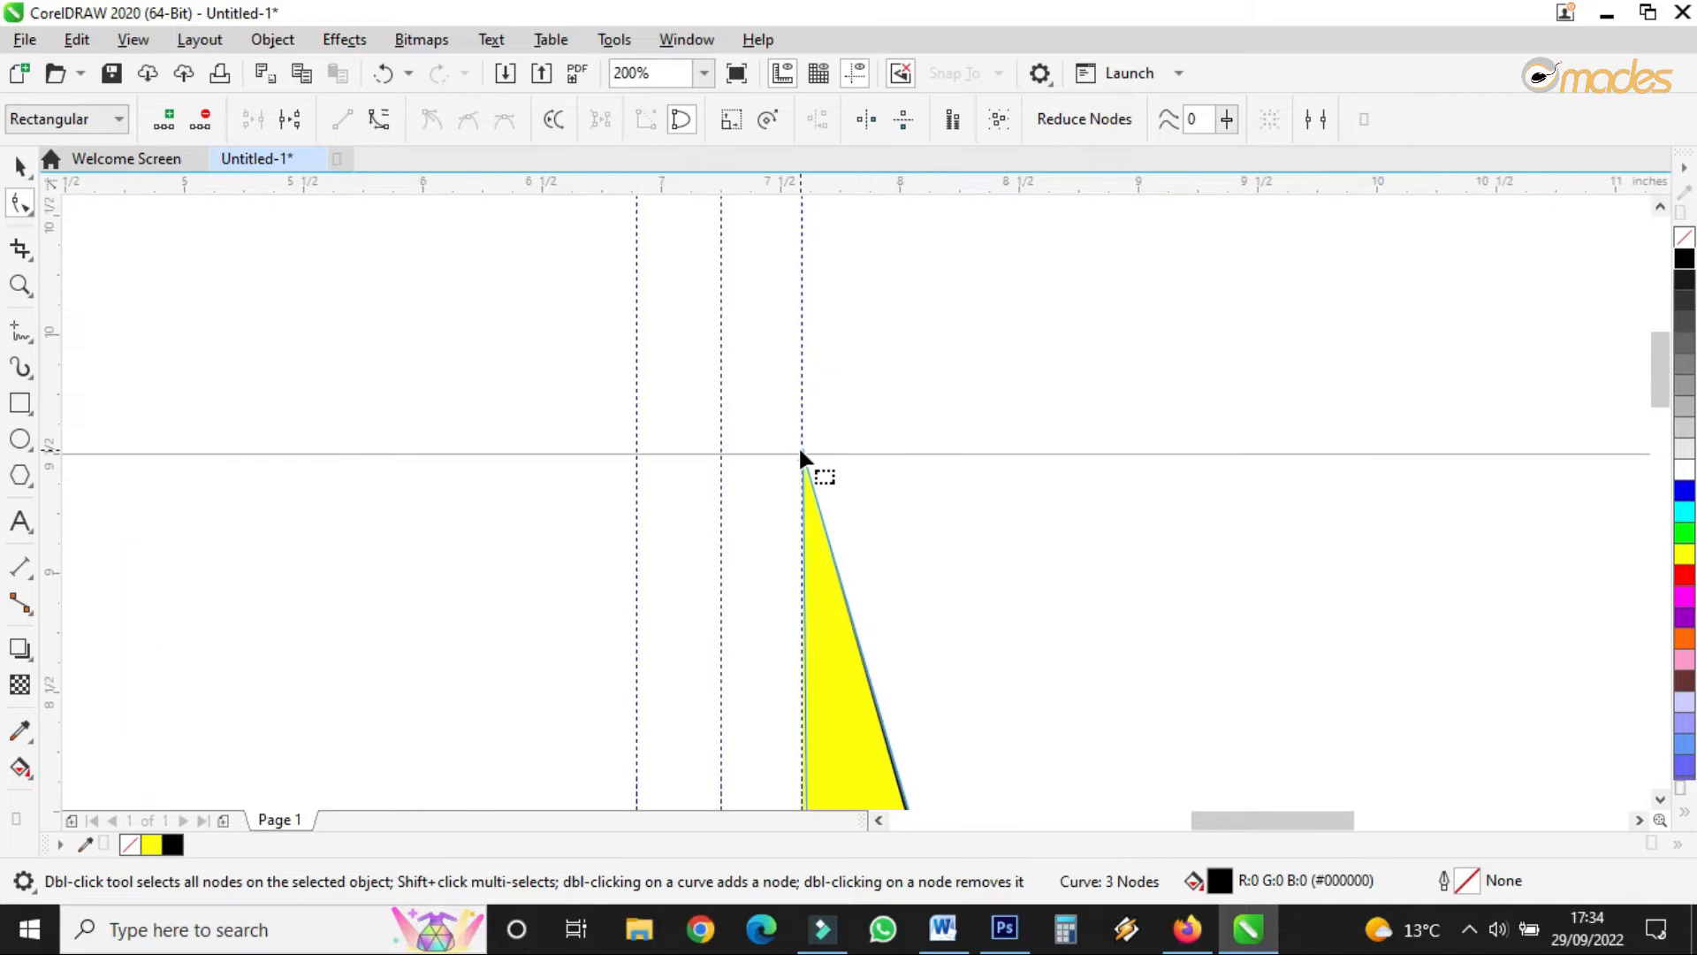
scroll(811, 462, "up", 7)
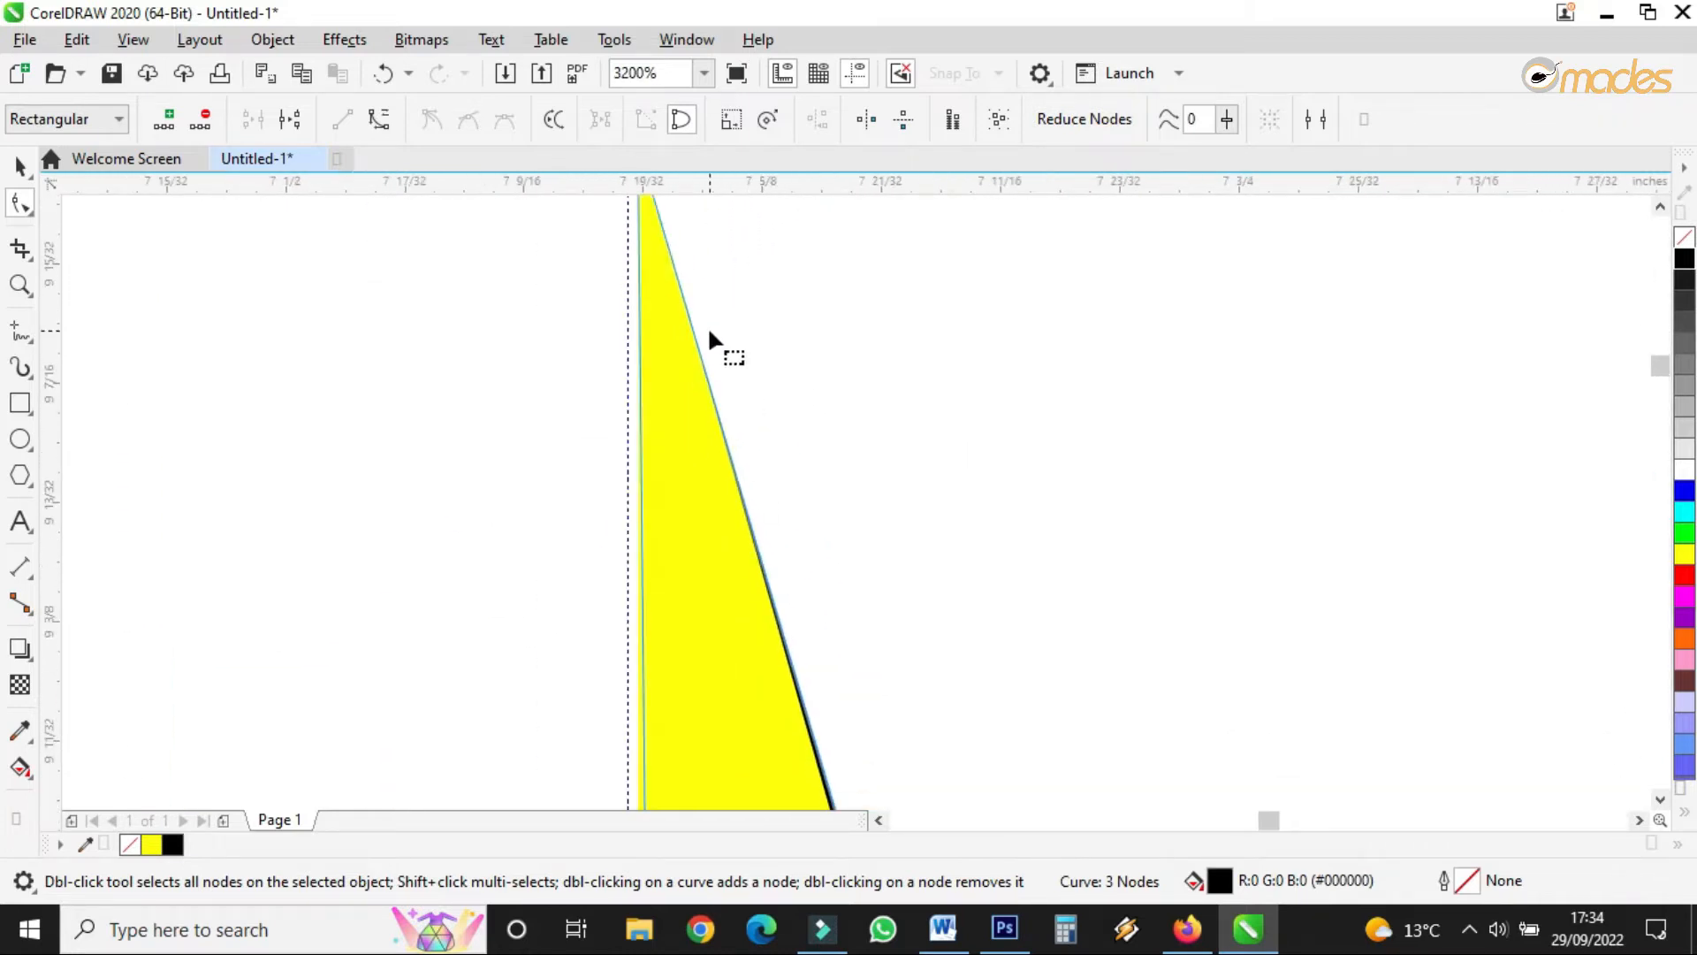
scroll(708, 341, "down", 2)
scroll(687, 305, "up", 2)
left_click_drag(700, 240, 747, 237)
- Add a node to the black triangle's right edge and widen the black band top and bottom
double_click(723, 280)
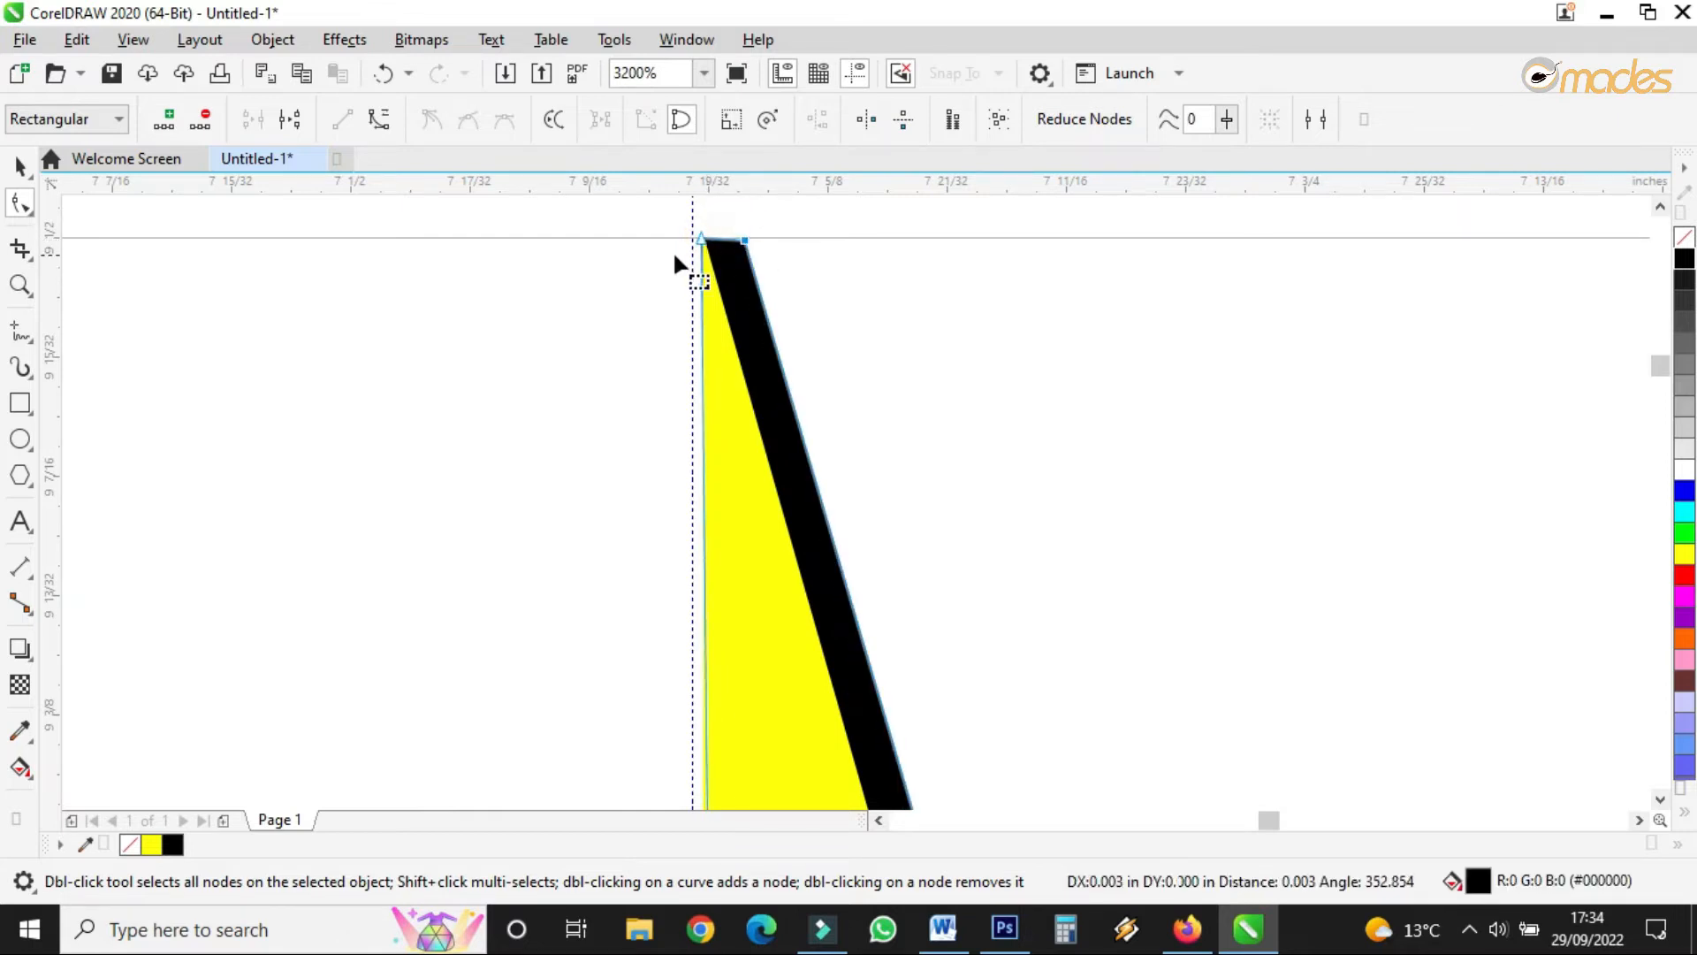
scroll(674, 253, "down", 5)
scroll(681, 252, "up", 5)
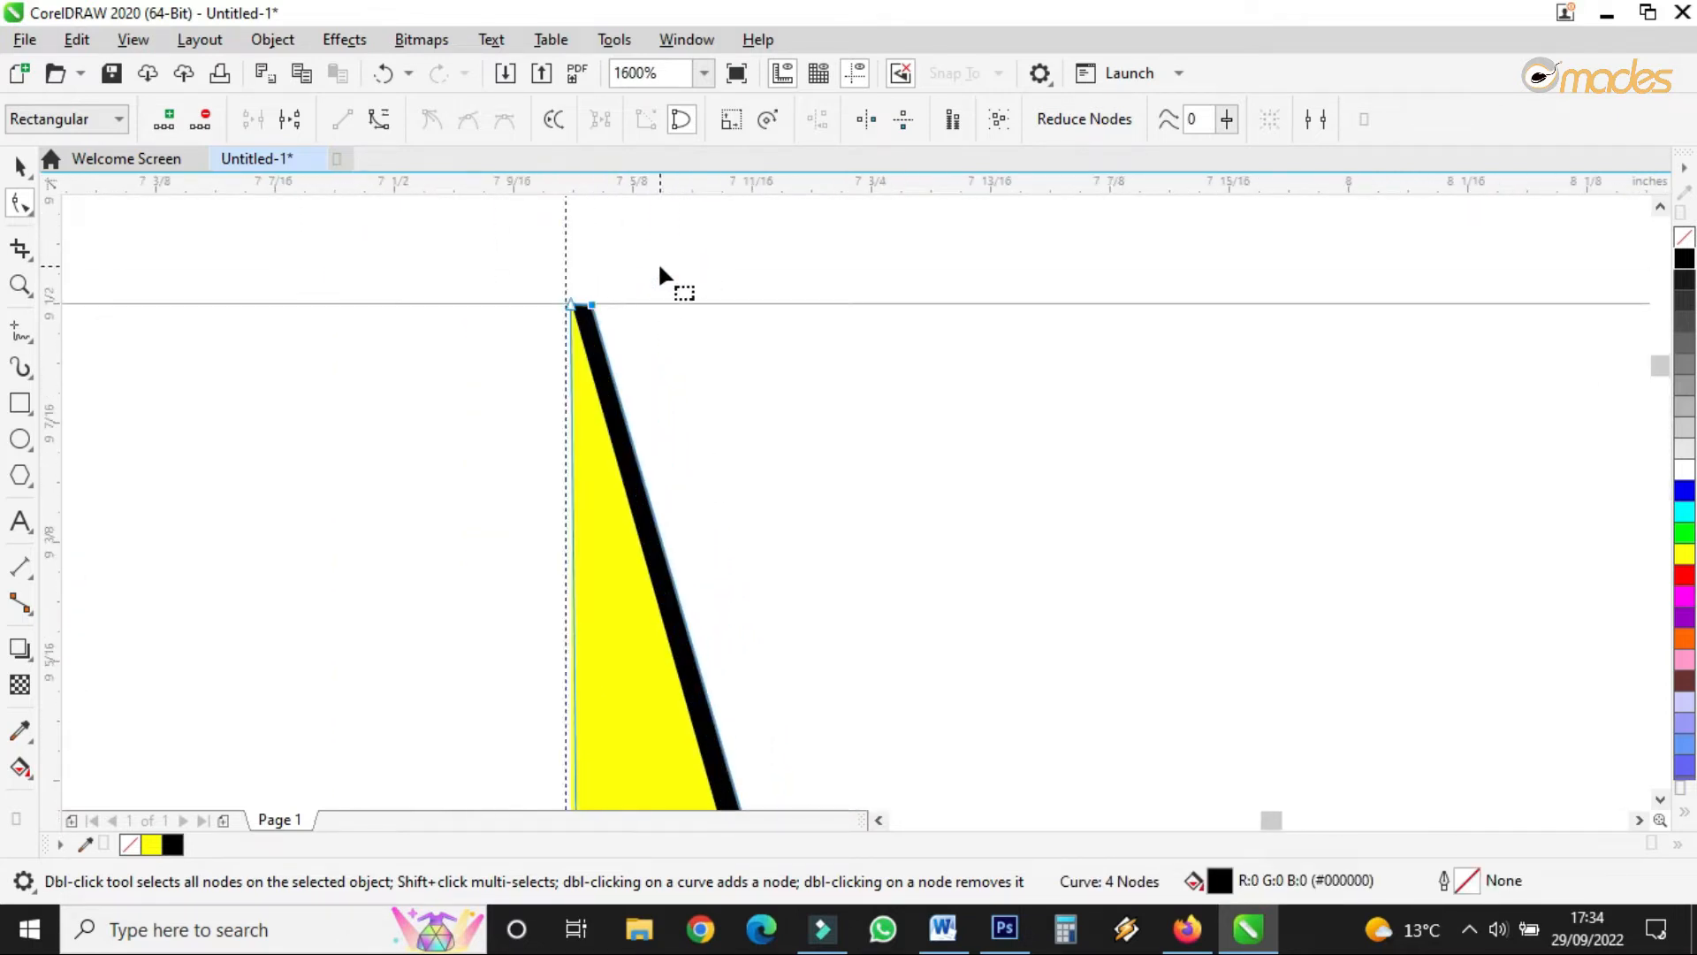
left_click_drag(528, 343, 669, 340)
scroll(670, 340, "down", 5)
scroll(672, 327, "down", 2)
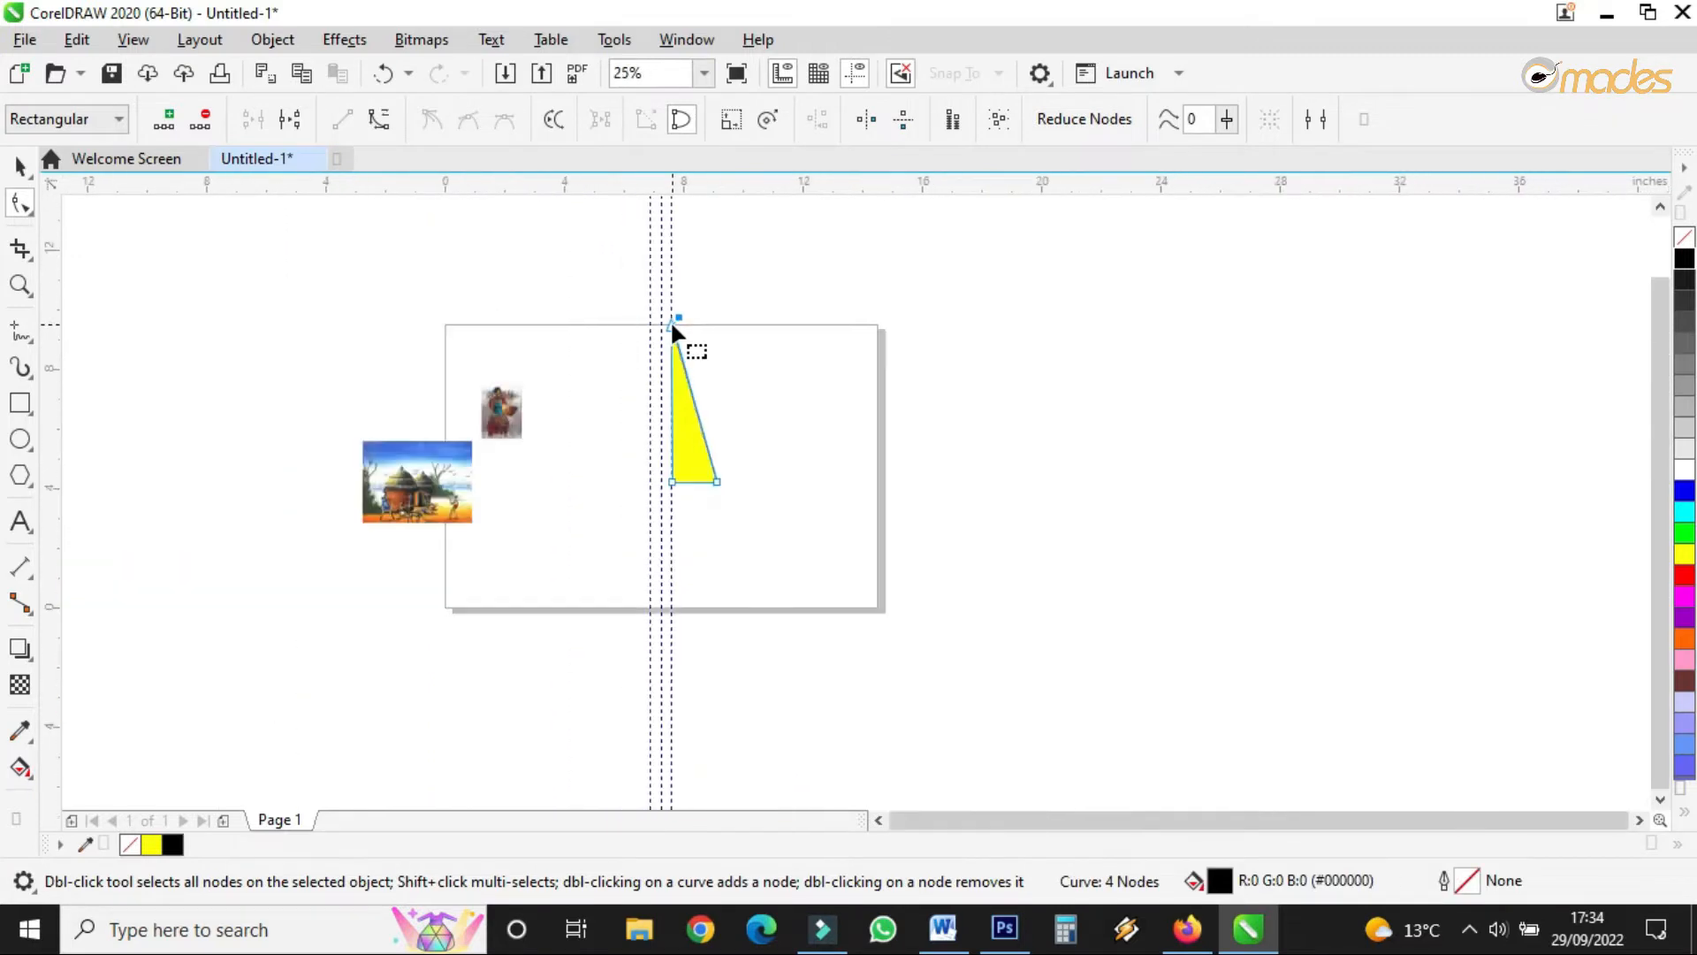
scroll(699, 485, "up", 4)
left_click_drag(837, 506, 887, 508)
scroll(757, 512, "down", 3)
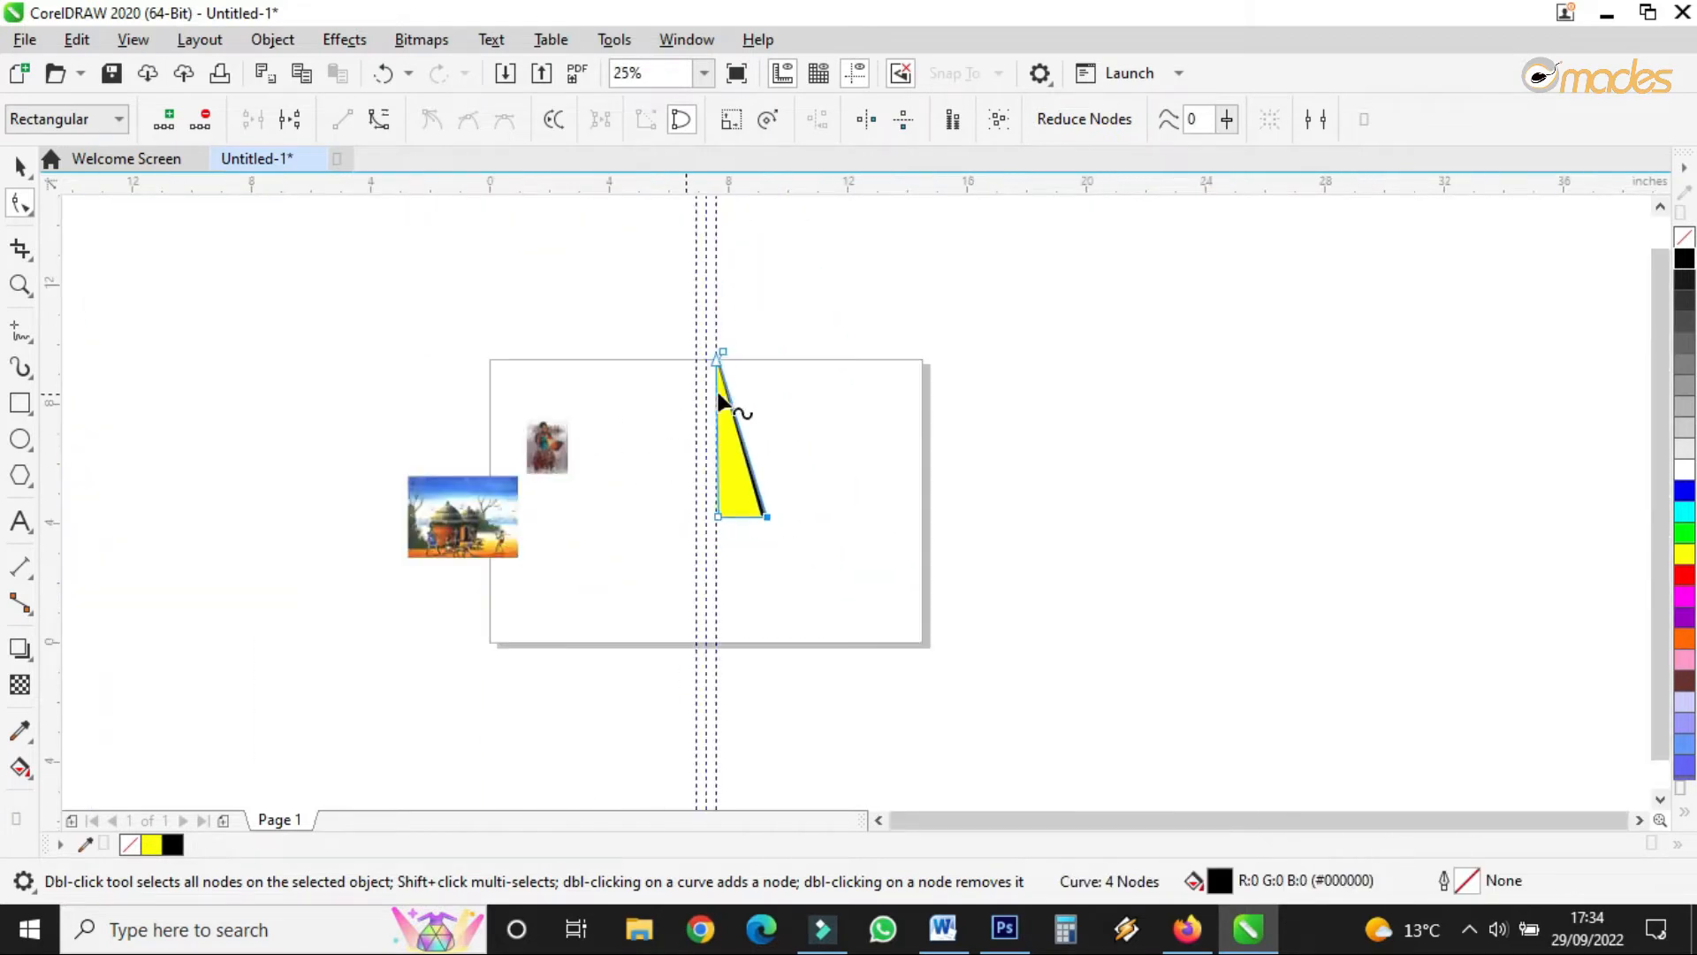
scroll(735, 406, "up", 1)
left_click(18, 163)
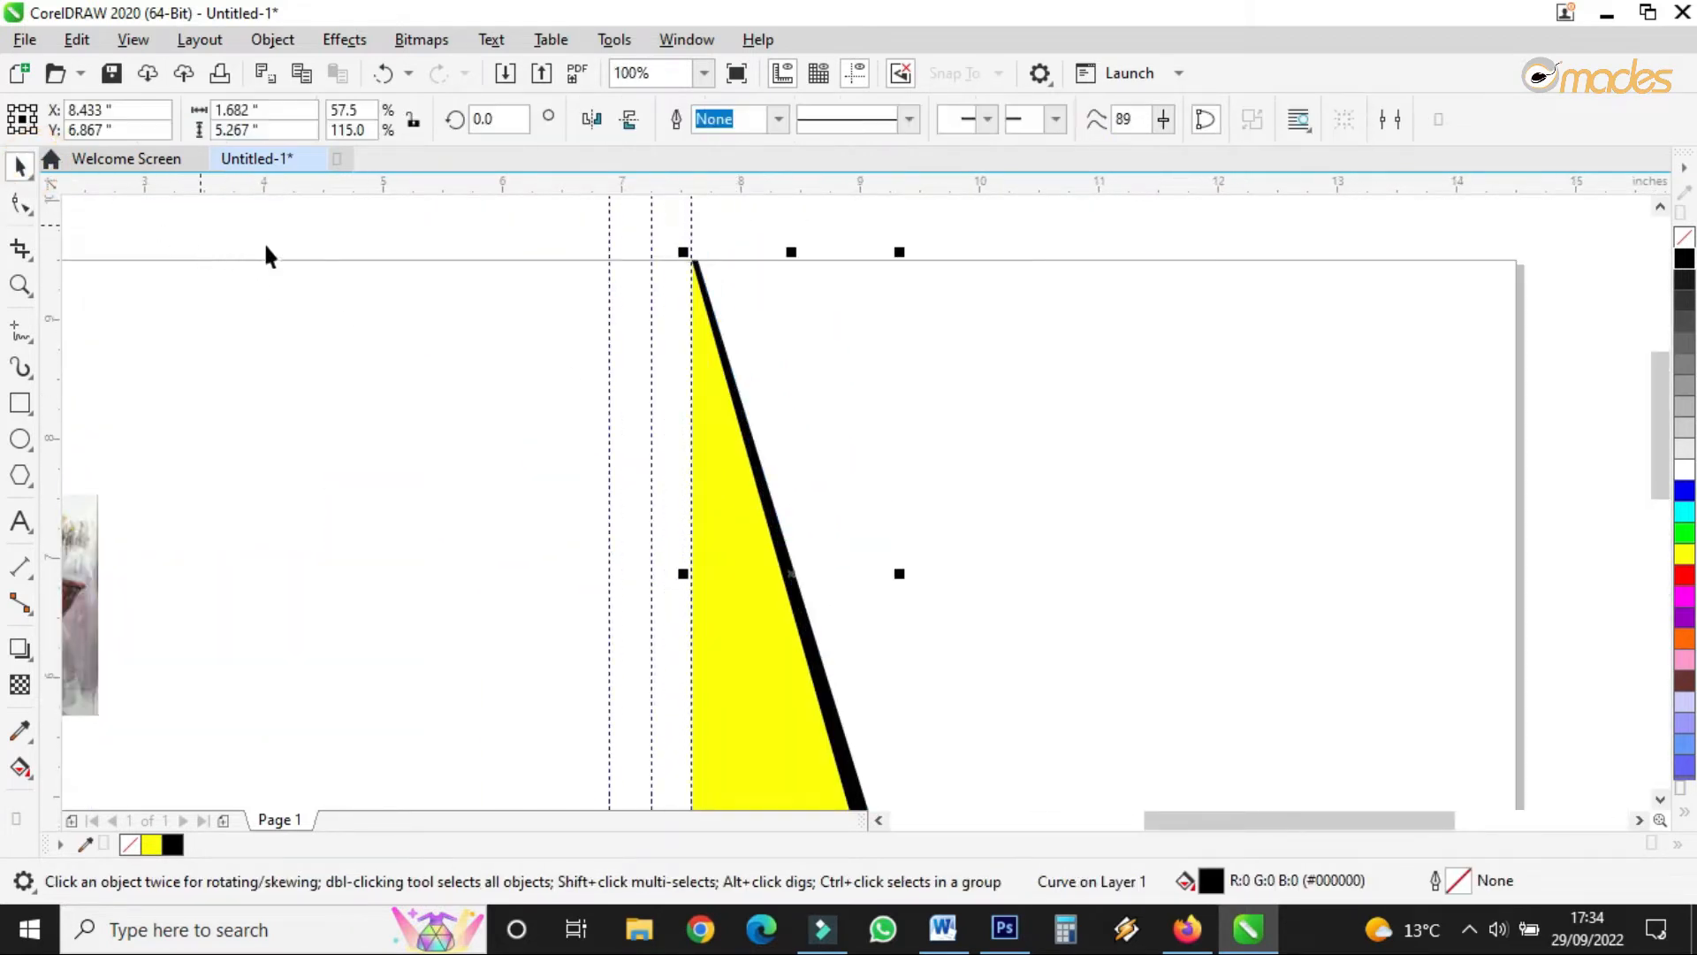
- Move the hut picture onto the right page half over the triangles
scroll(610, 347, "down", 2)
scroll(406, 481, "up", 4)
scroll(406, 482, "down", 3)
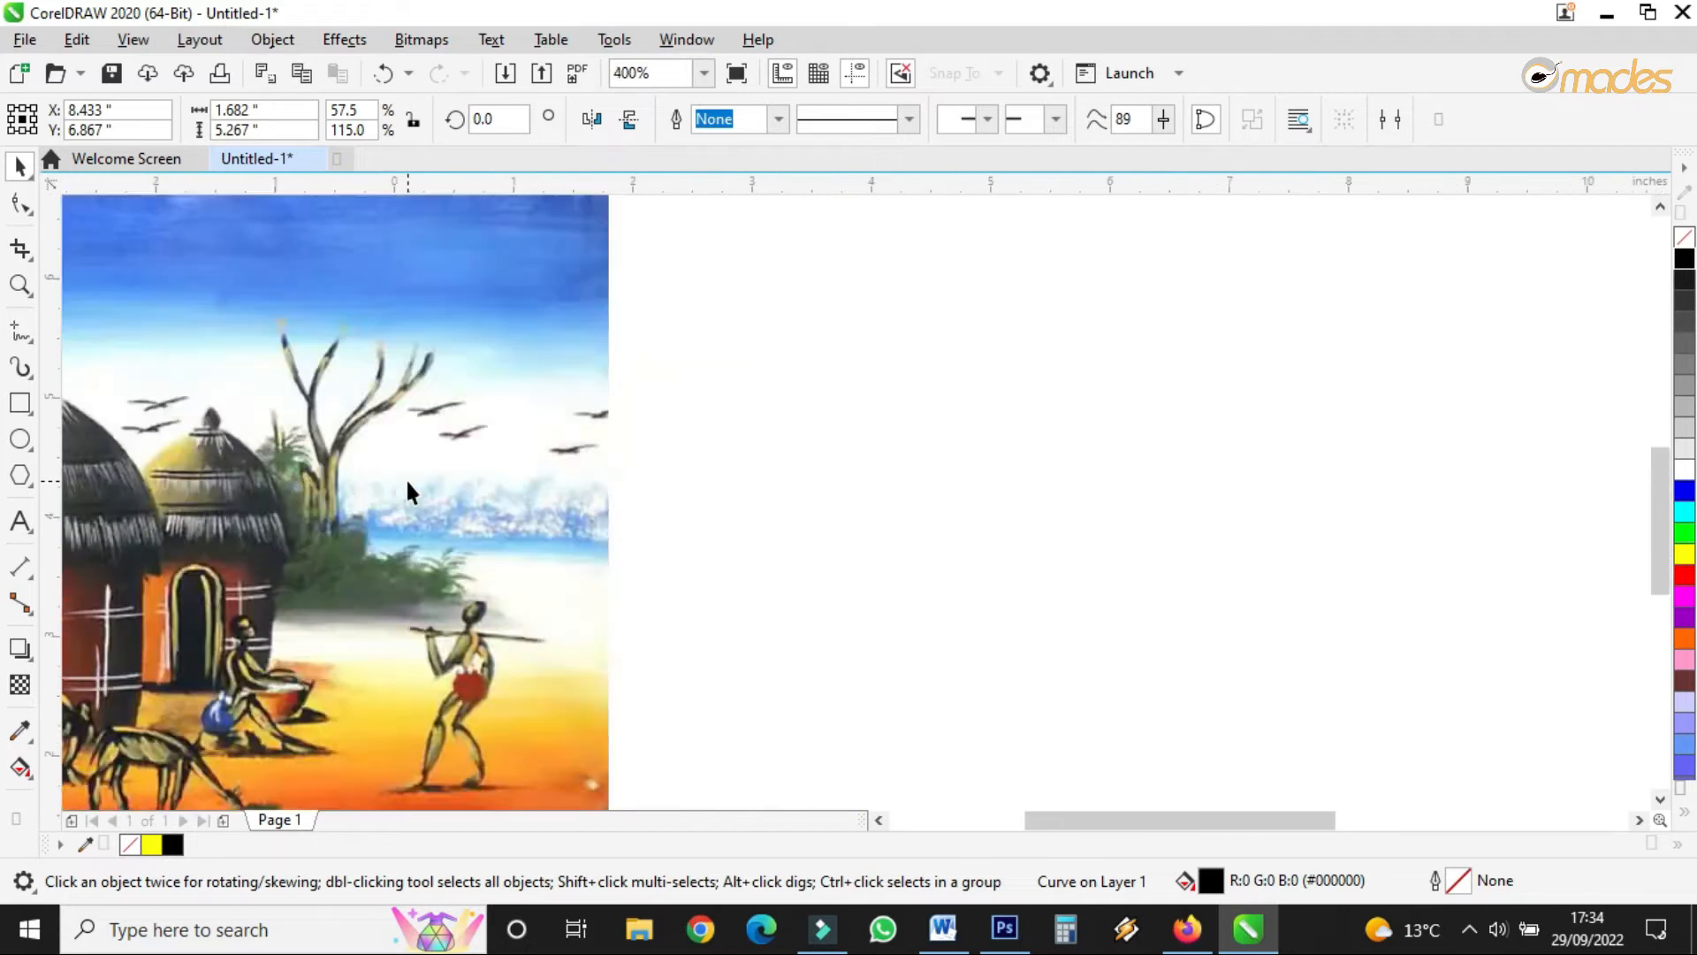
left_click(405, 484)
left_click_drag(386, 497, 1083, 367)
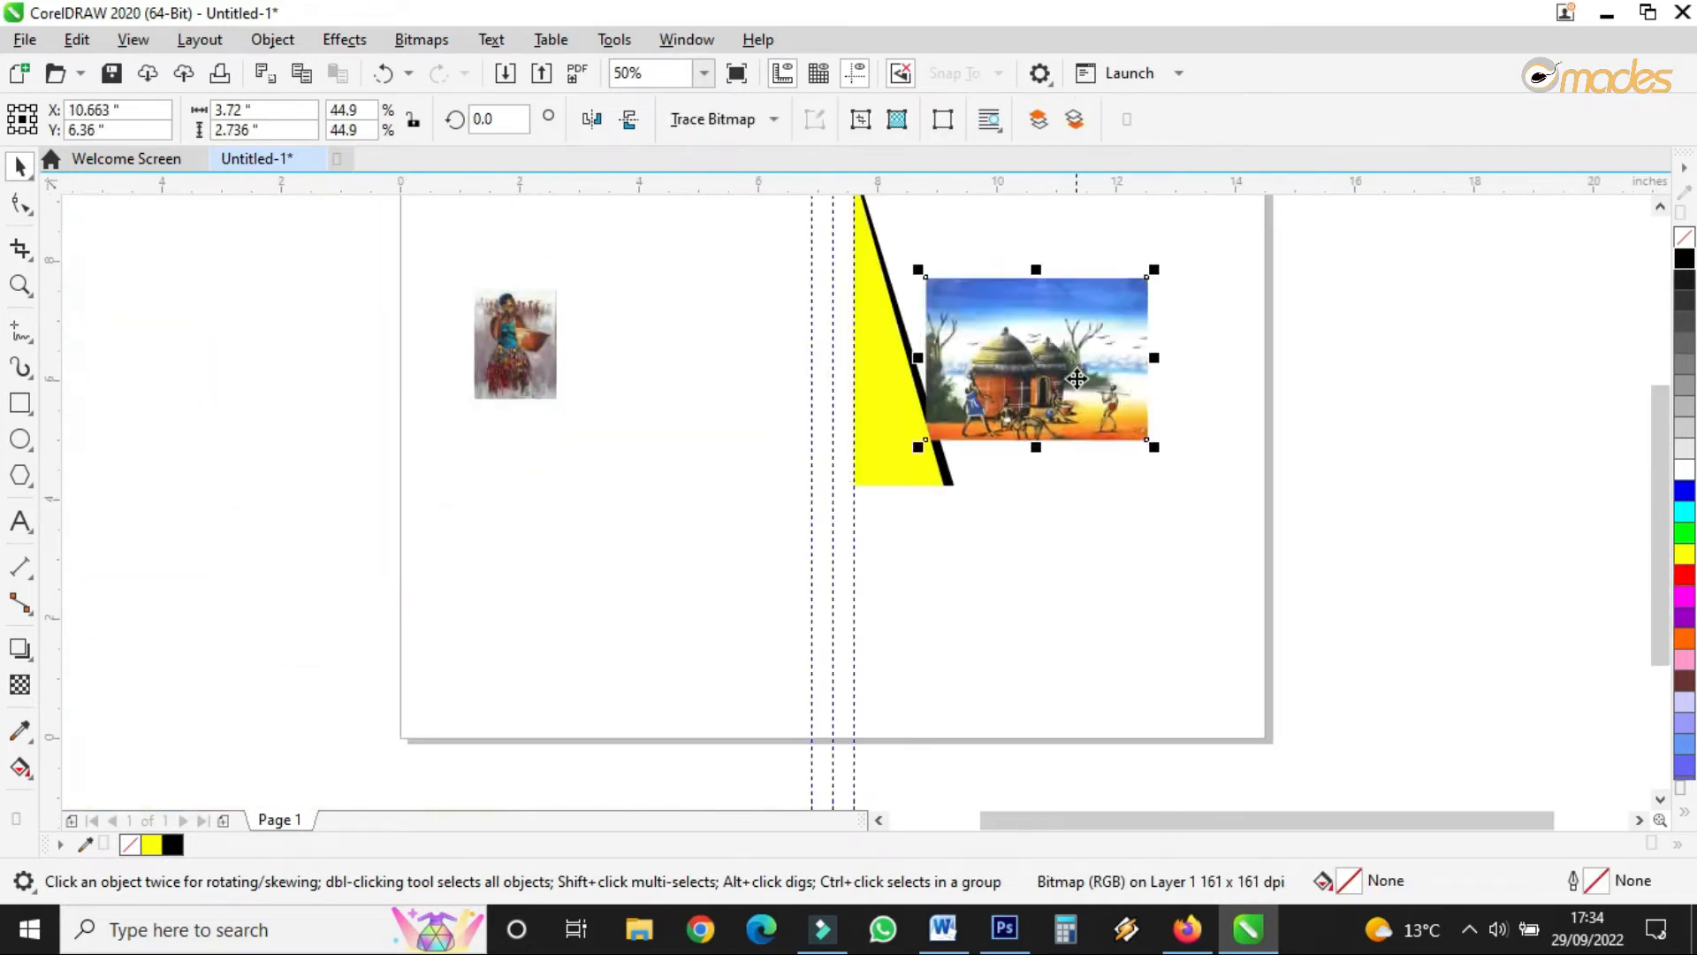
scroll(1082, 367, "down", 1)
scroll(1103, 332, "up", 3)
scroll(937, 453, "down", 1)
left_click_drag(913, 574, 796, 428)
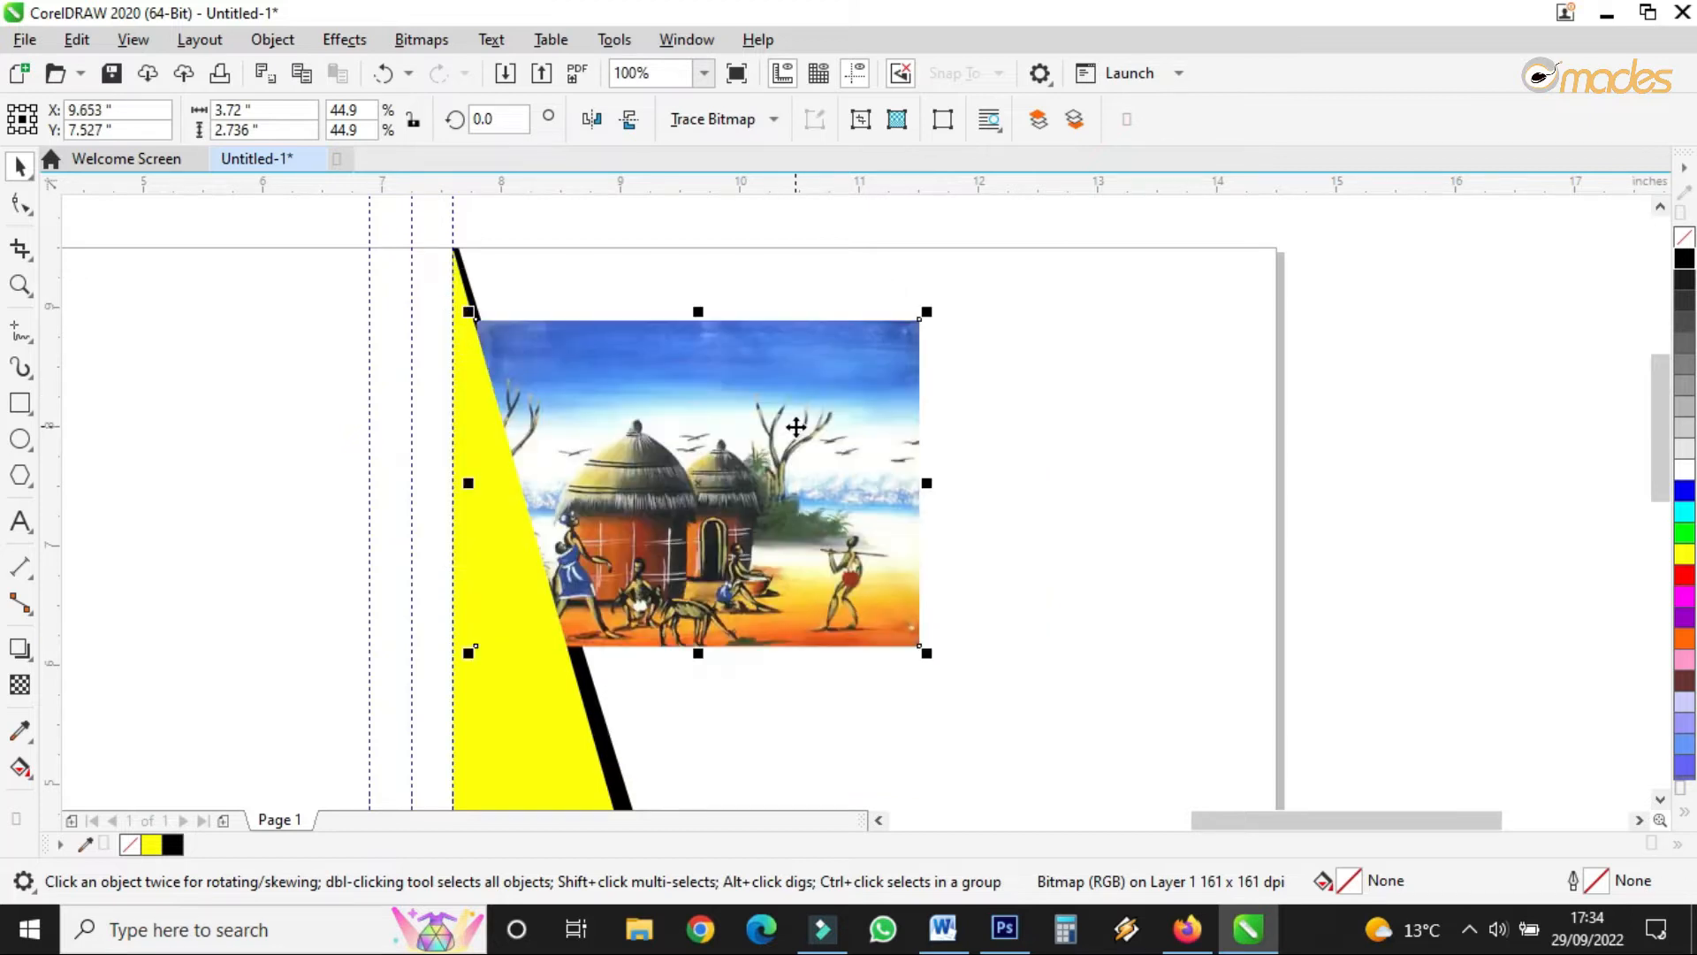
- Bring the hut picture to the front, enlarge it to about 178%, and nudge it up-left
right_click(795, 428)
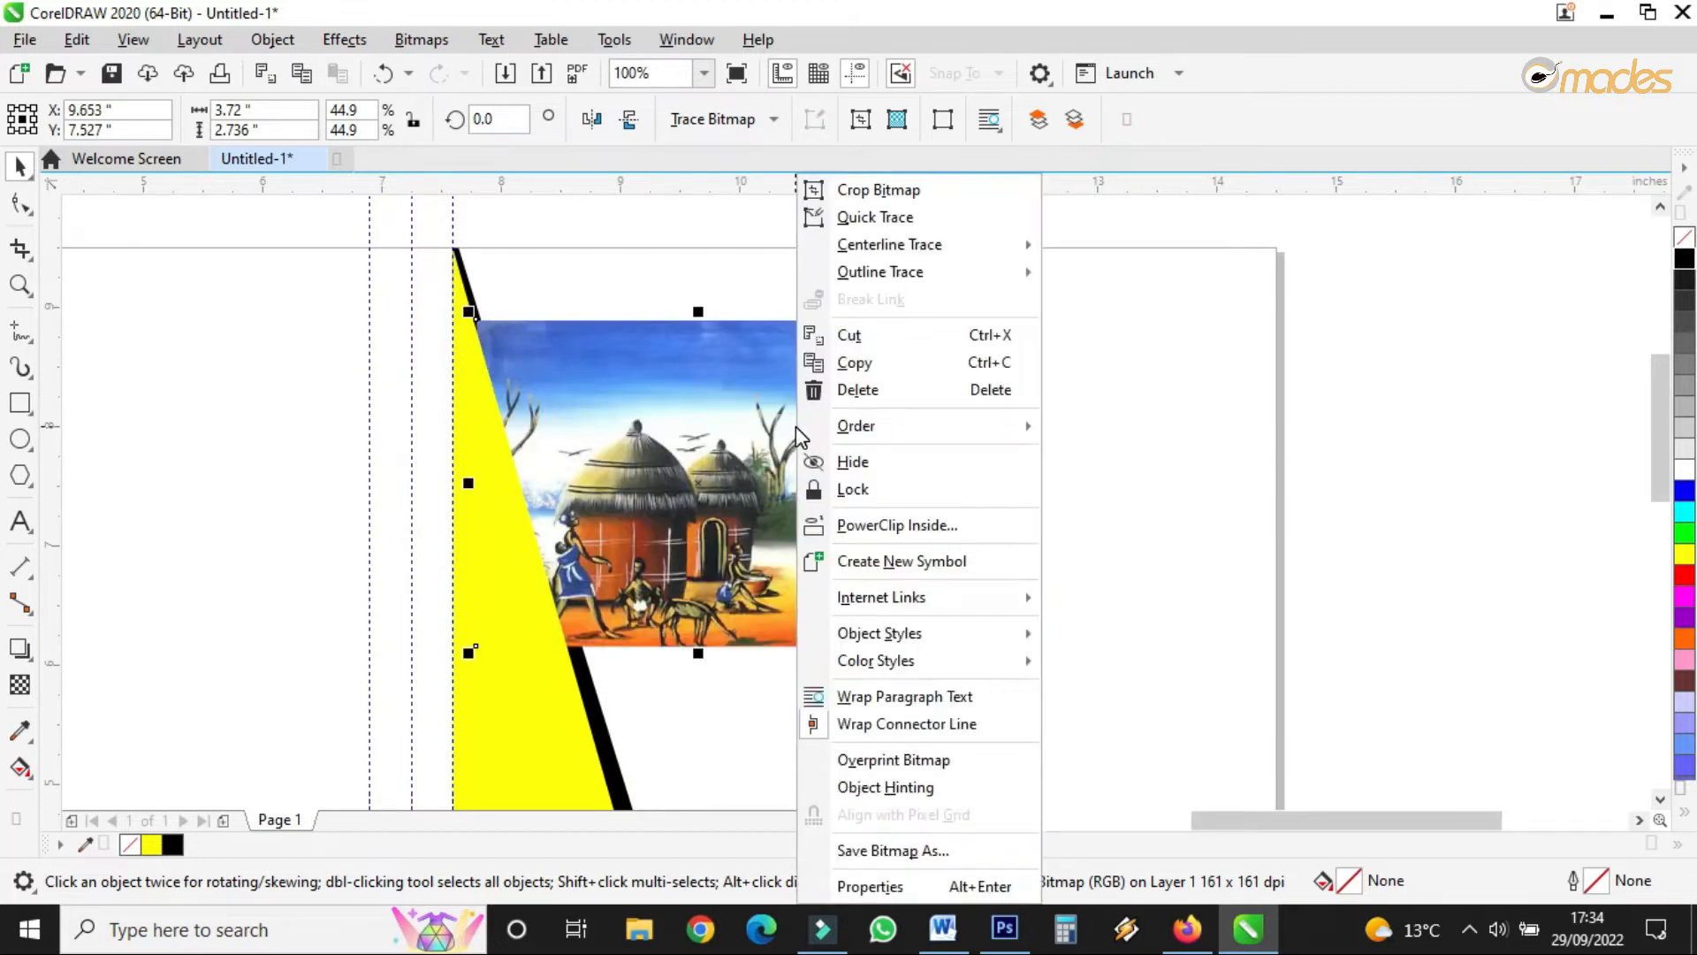
mouse_move(937, 446)
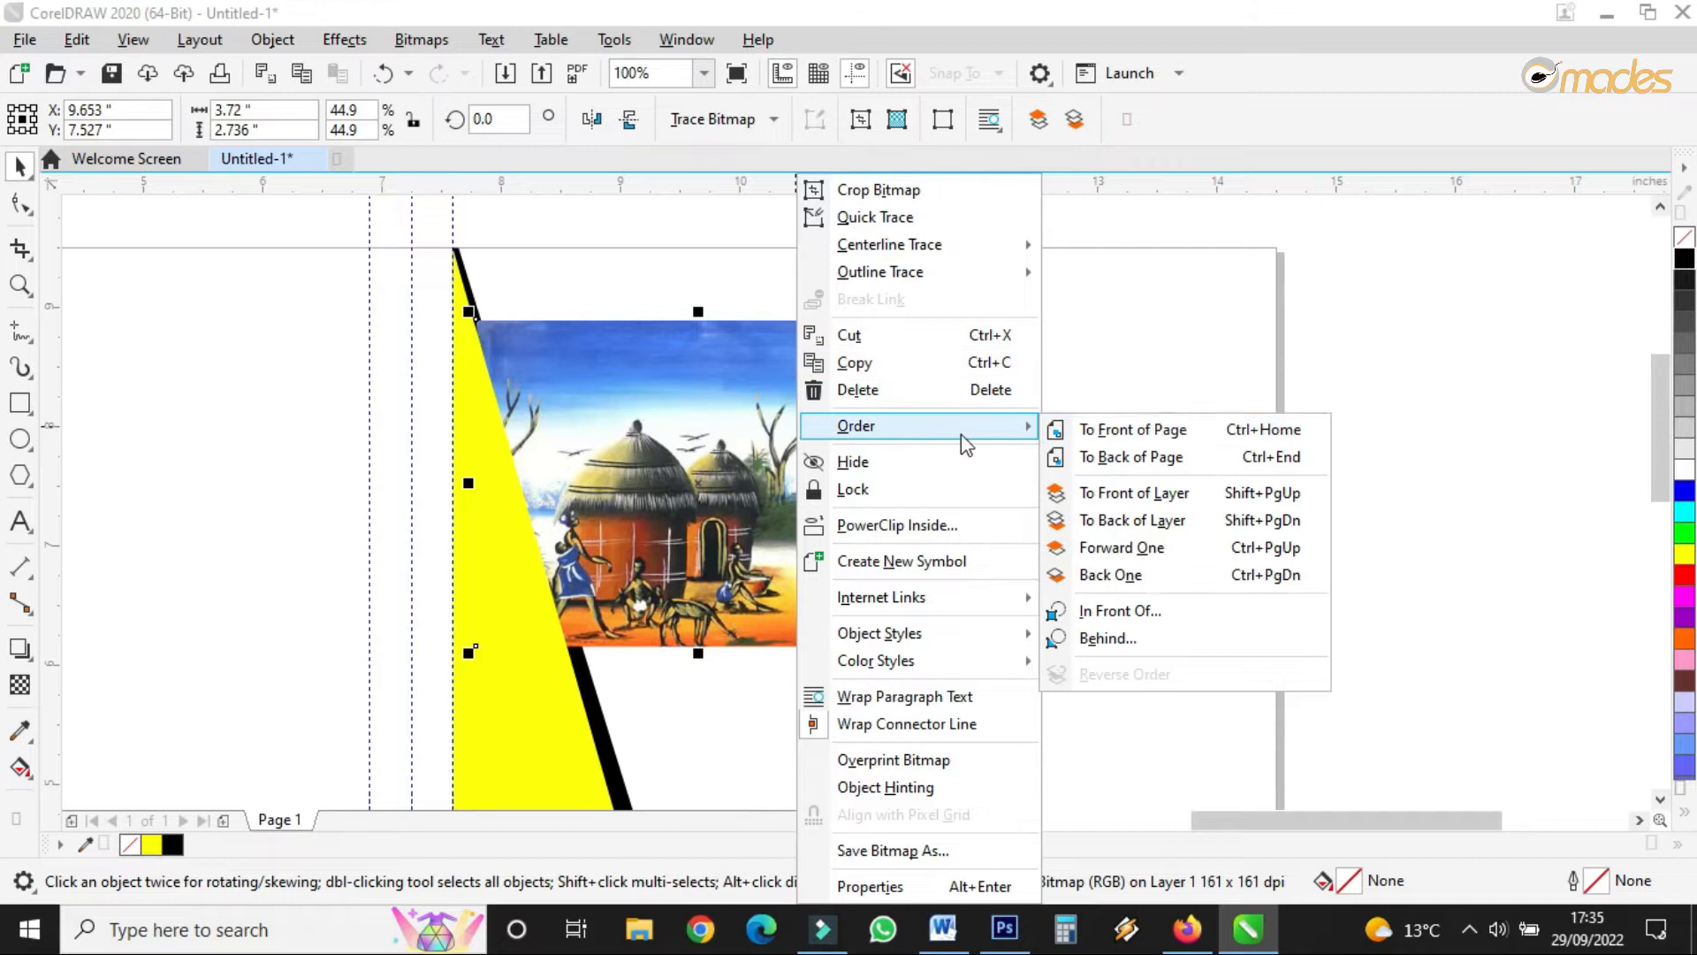
left_click(1115, 431)
scroll(461, 342, "down", 2)
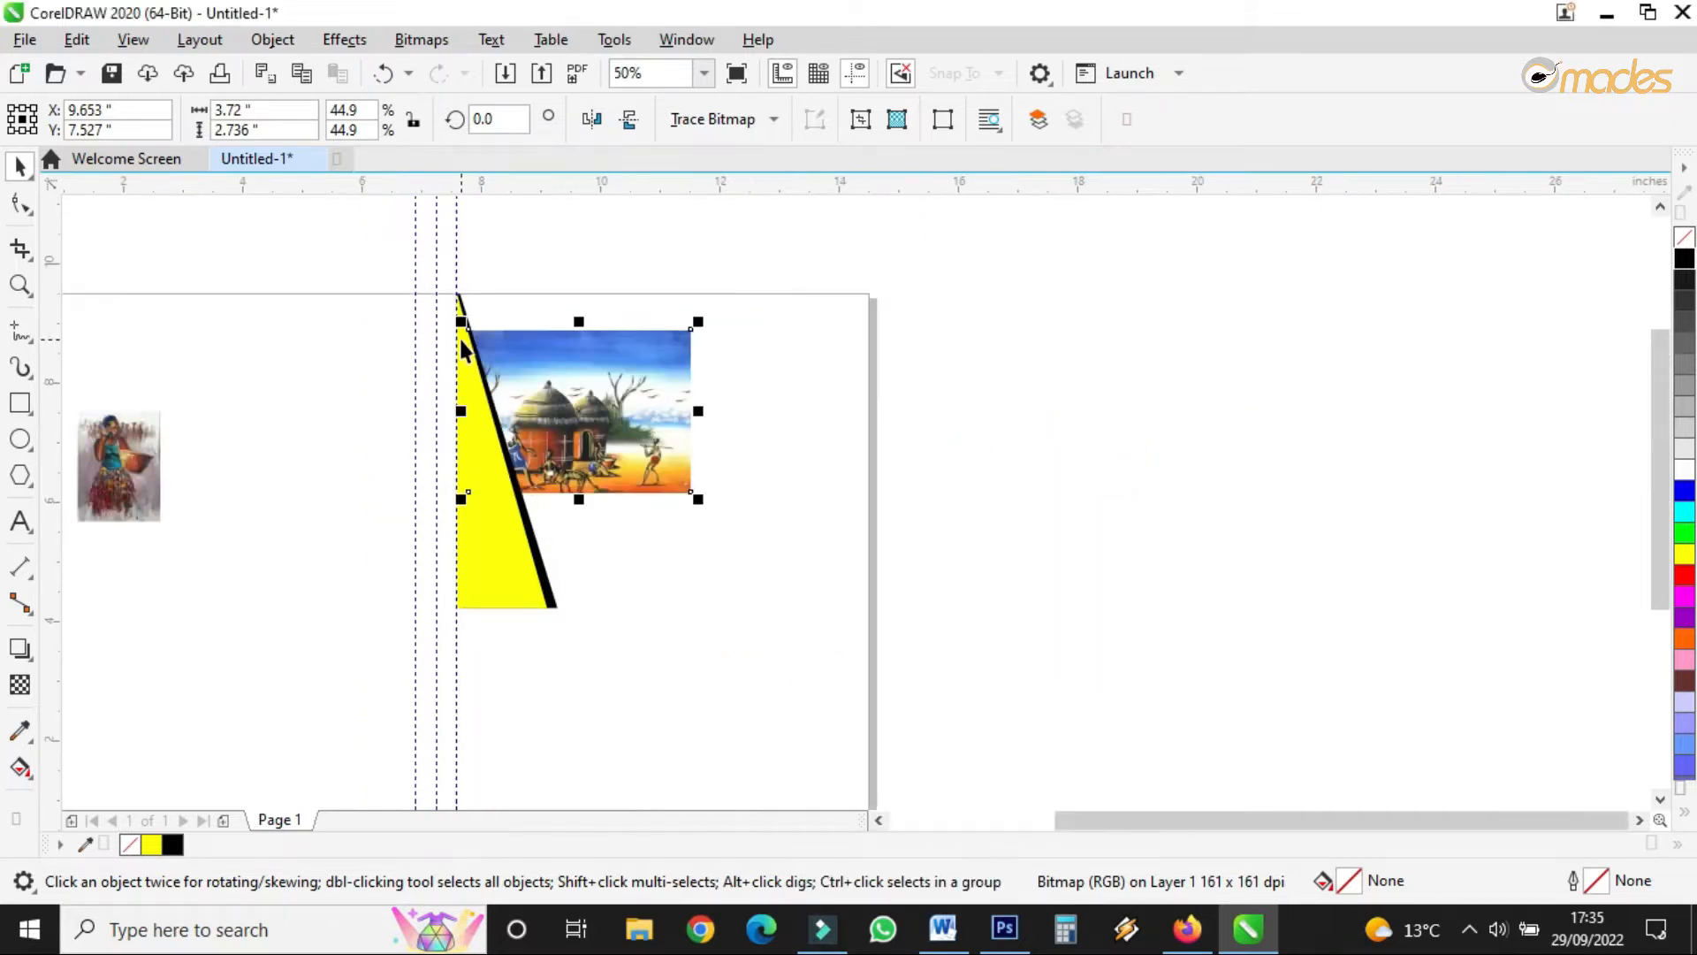
left_click_drag(703, 508, 880, 710)
scroll(660, 592, "up", 1)
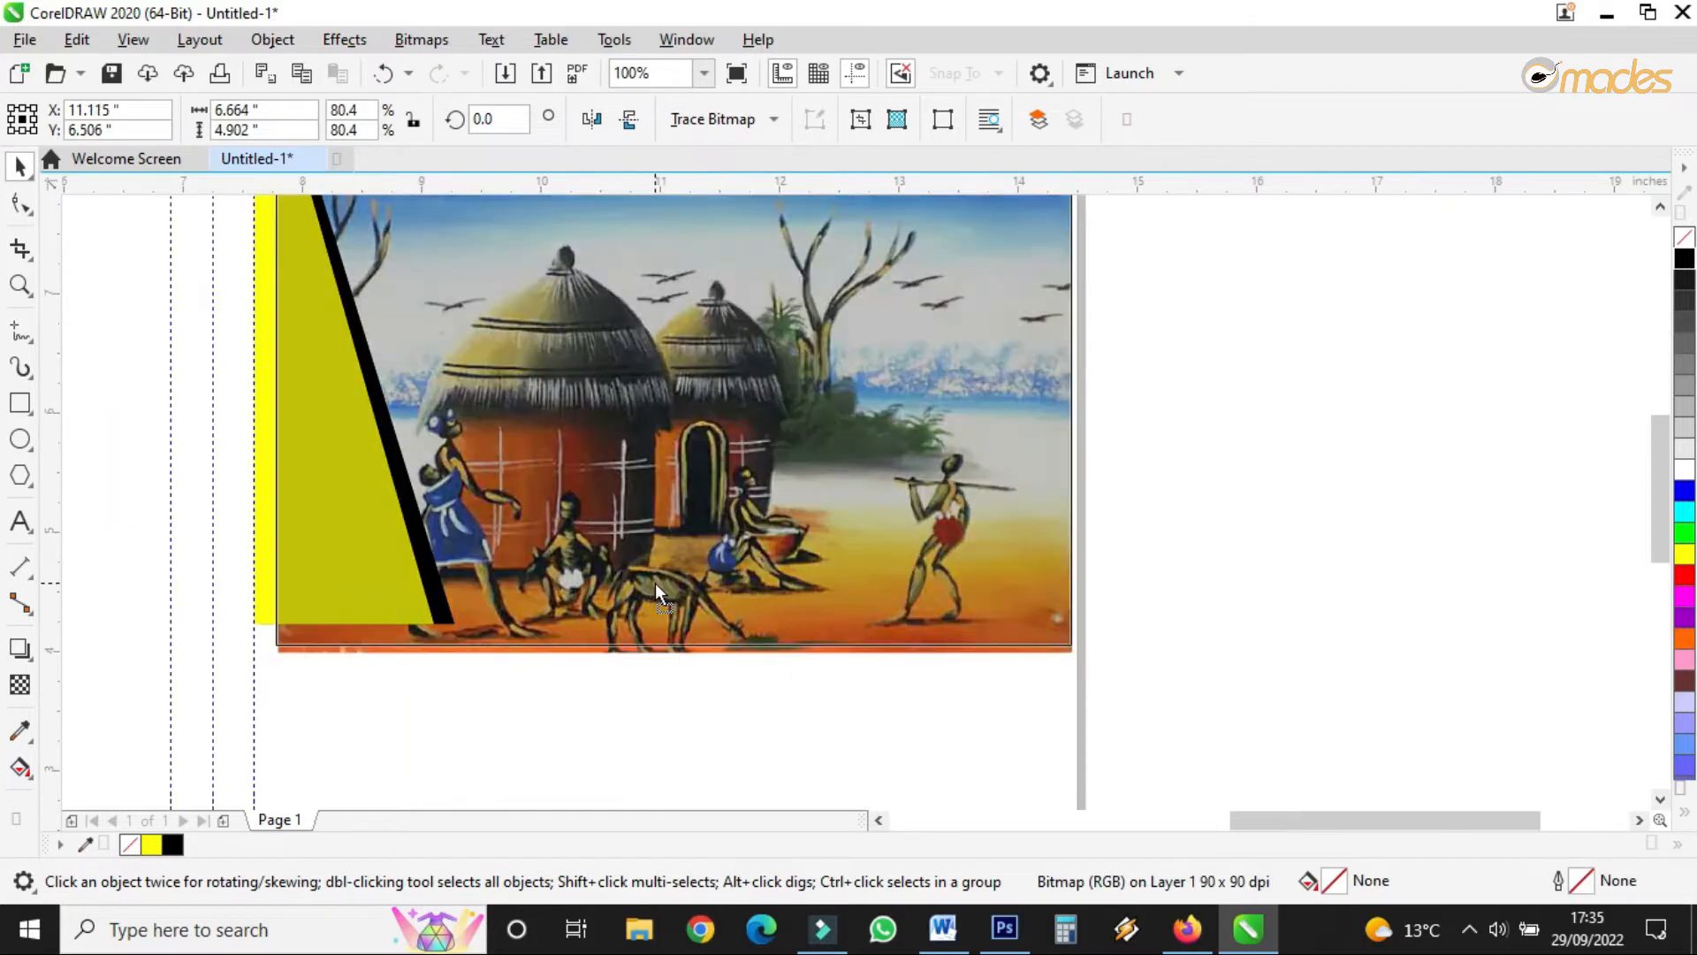
left_click_drag(666, 570, 660, 560)
- Marquee-select the hut painting and both triangles together
scroll(1056, 683, "down", 1)
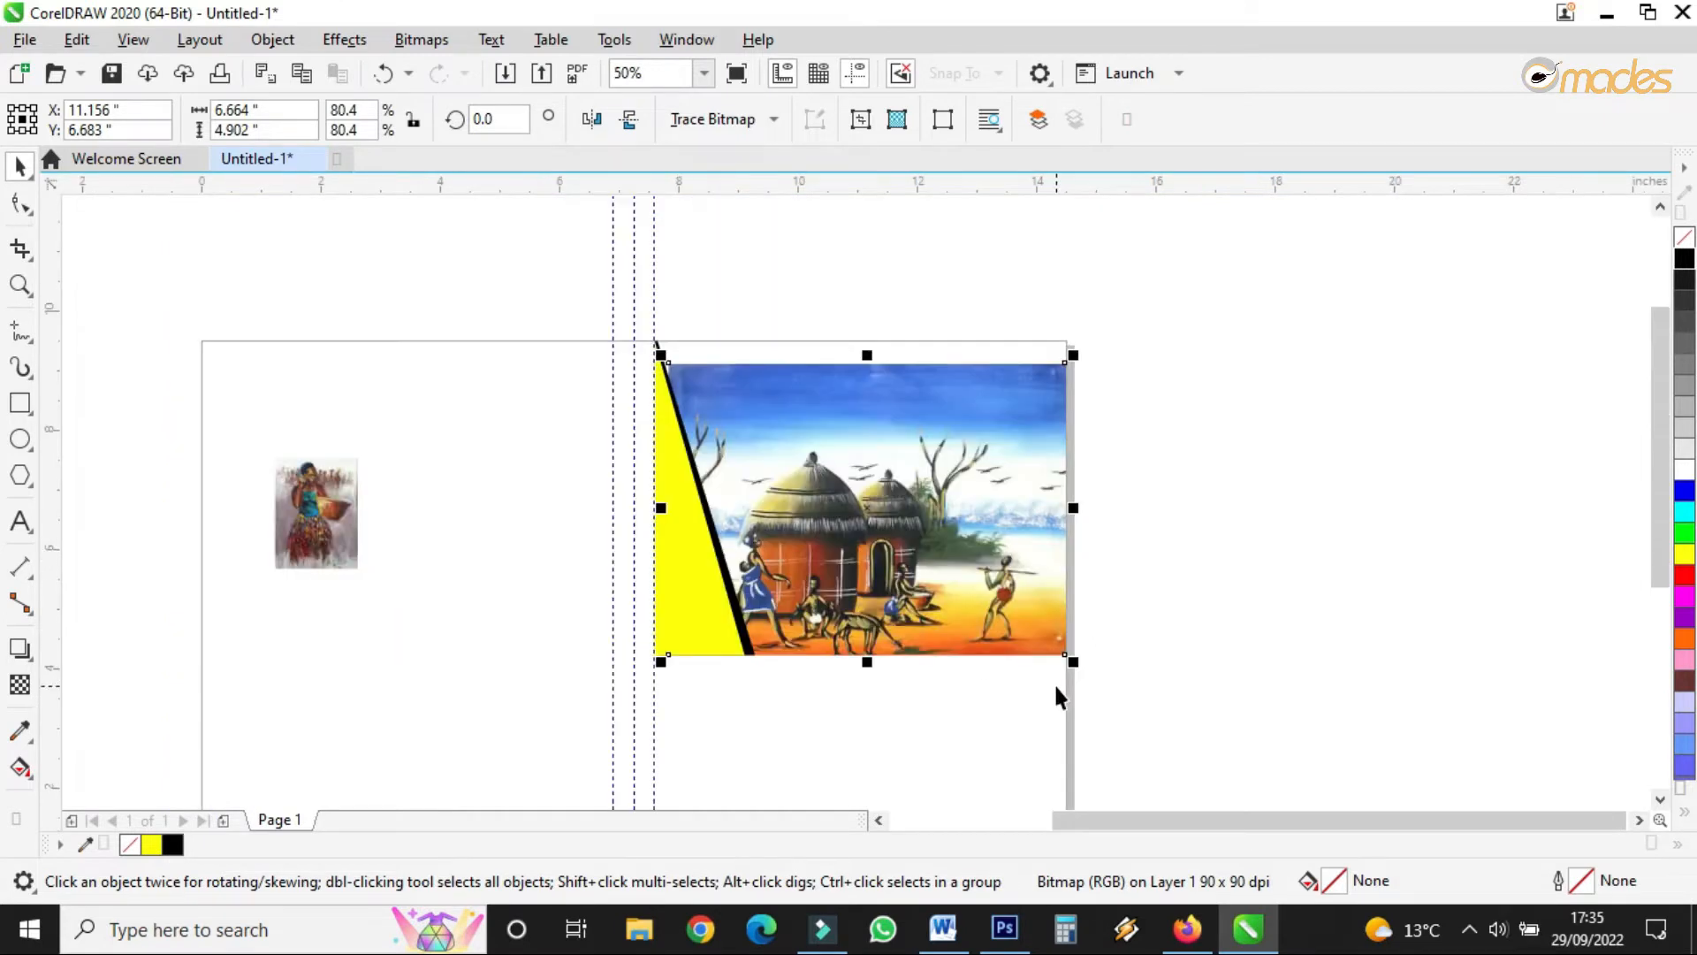
scroll(1030, 548, "up", 1)
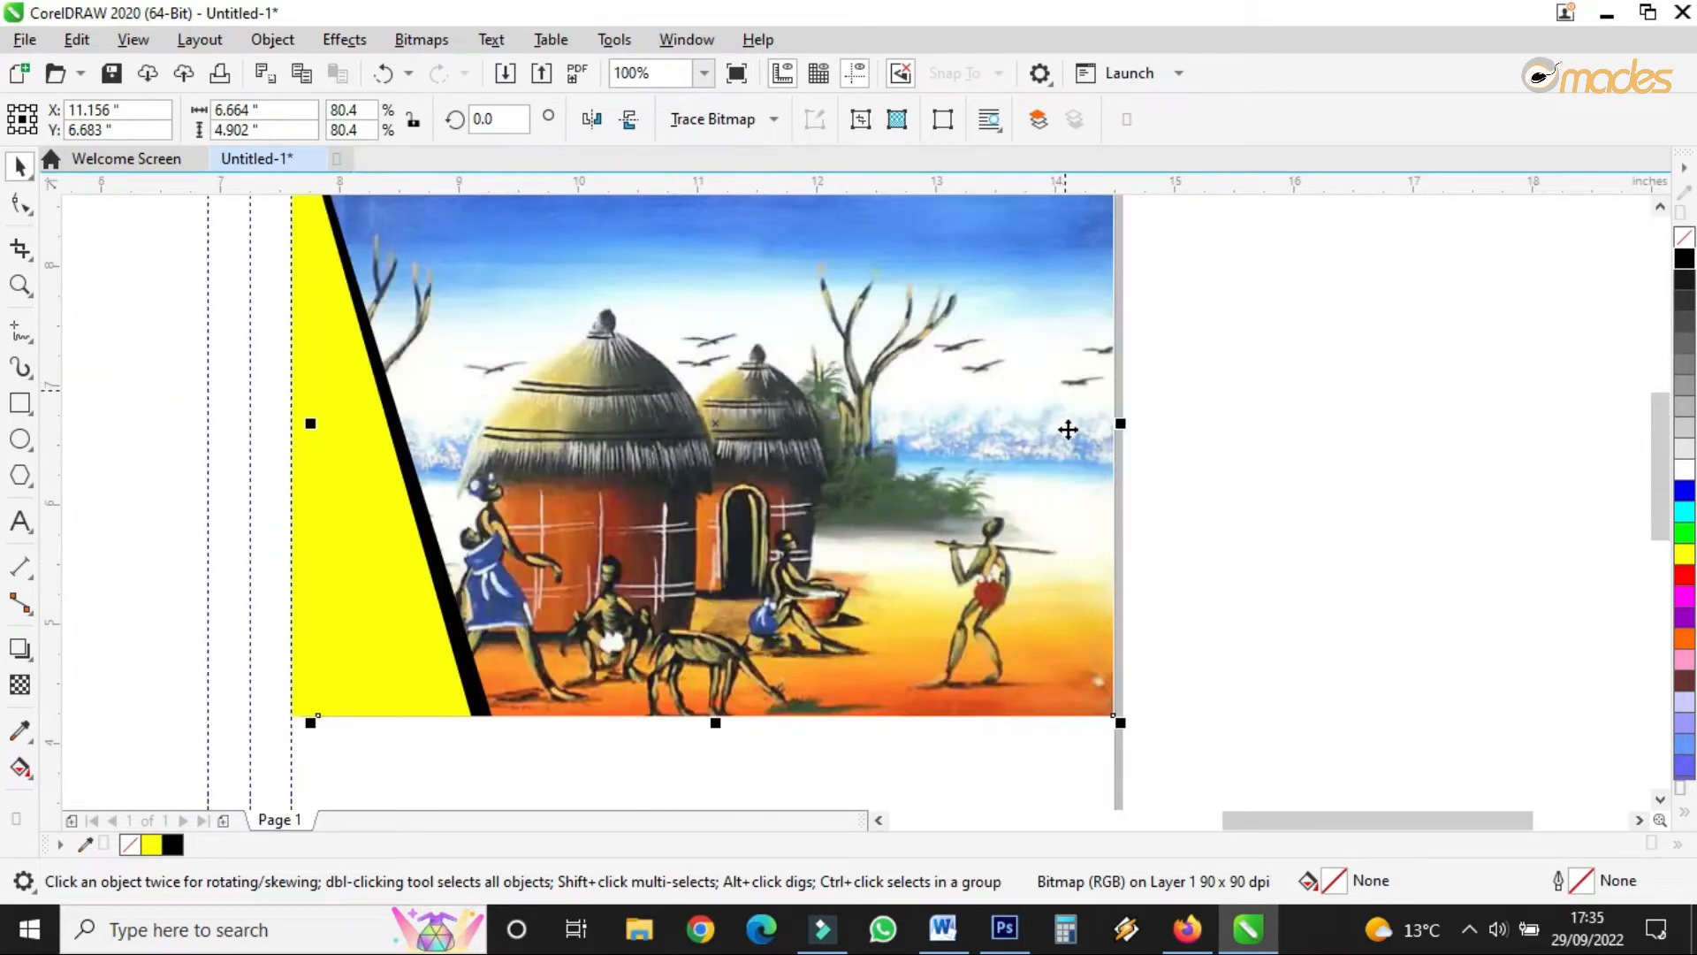
scroll(1069, 433, "down", 1)
left_click_drag(743, 610, 620, 761)
left_click_drag(1187, 272, 619, 763)
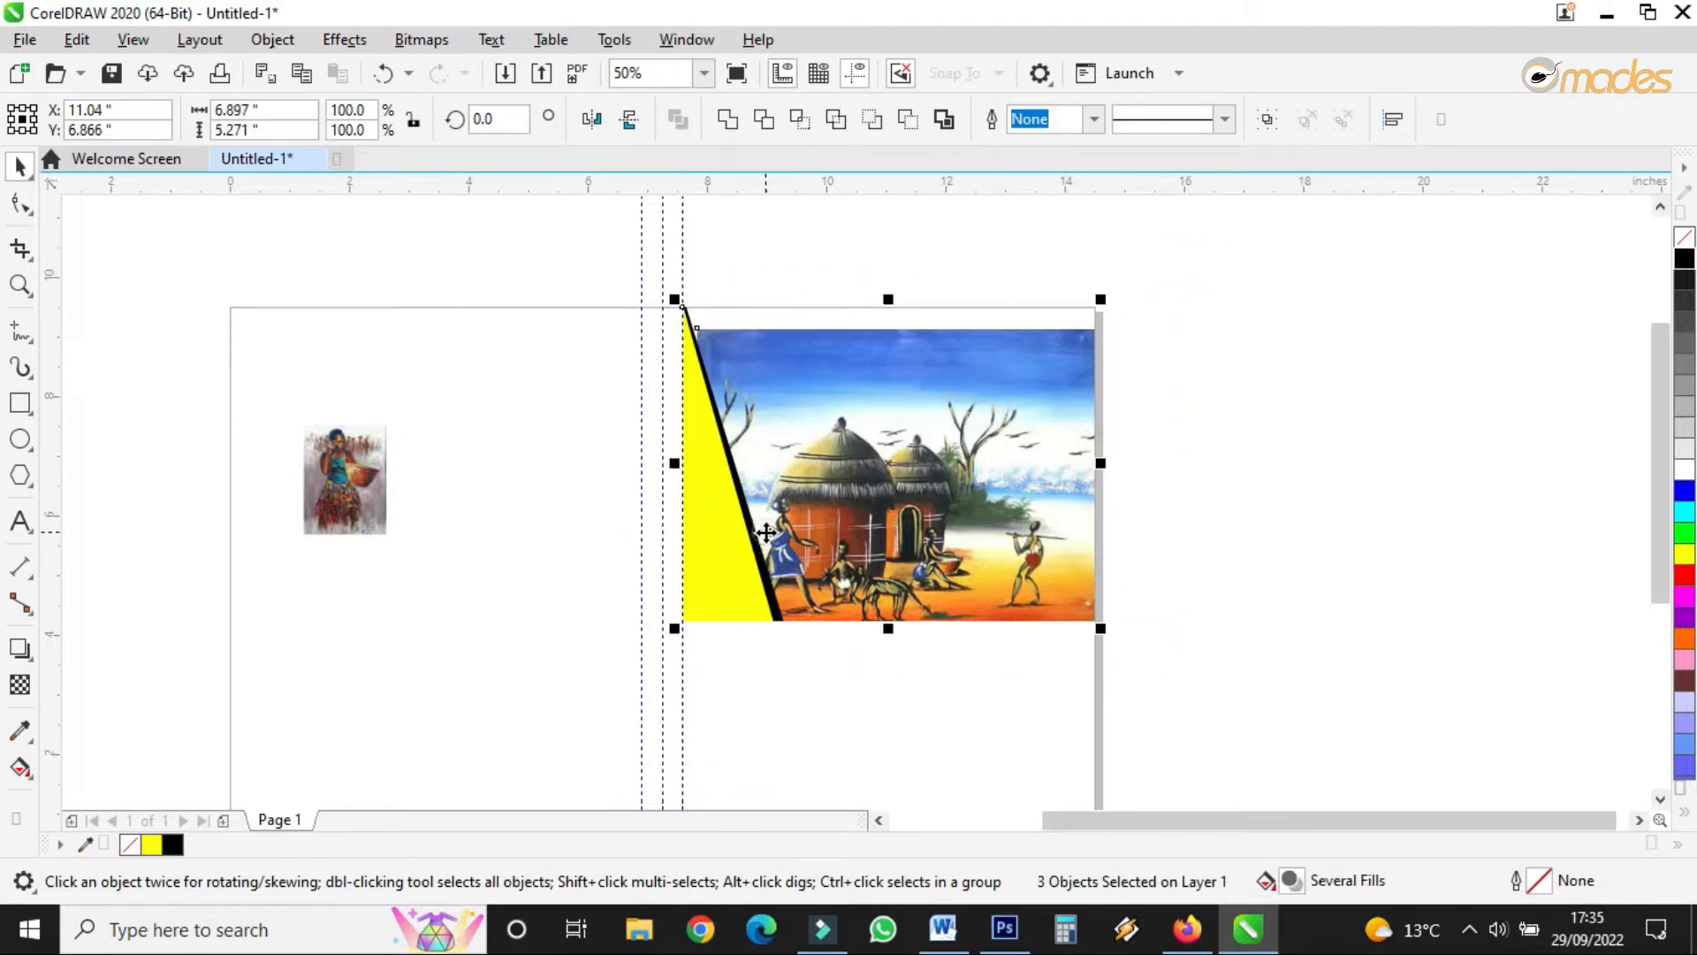
- Nudge the group down and enlarge the hut painting to 6.782 x 4.989 inches
left_click_drag(766, 534, 765, 561)
left_click(742, 237)
scroll(732, 389, "up", 1)
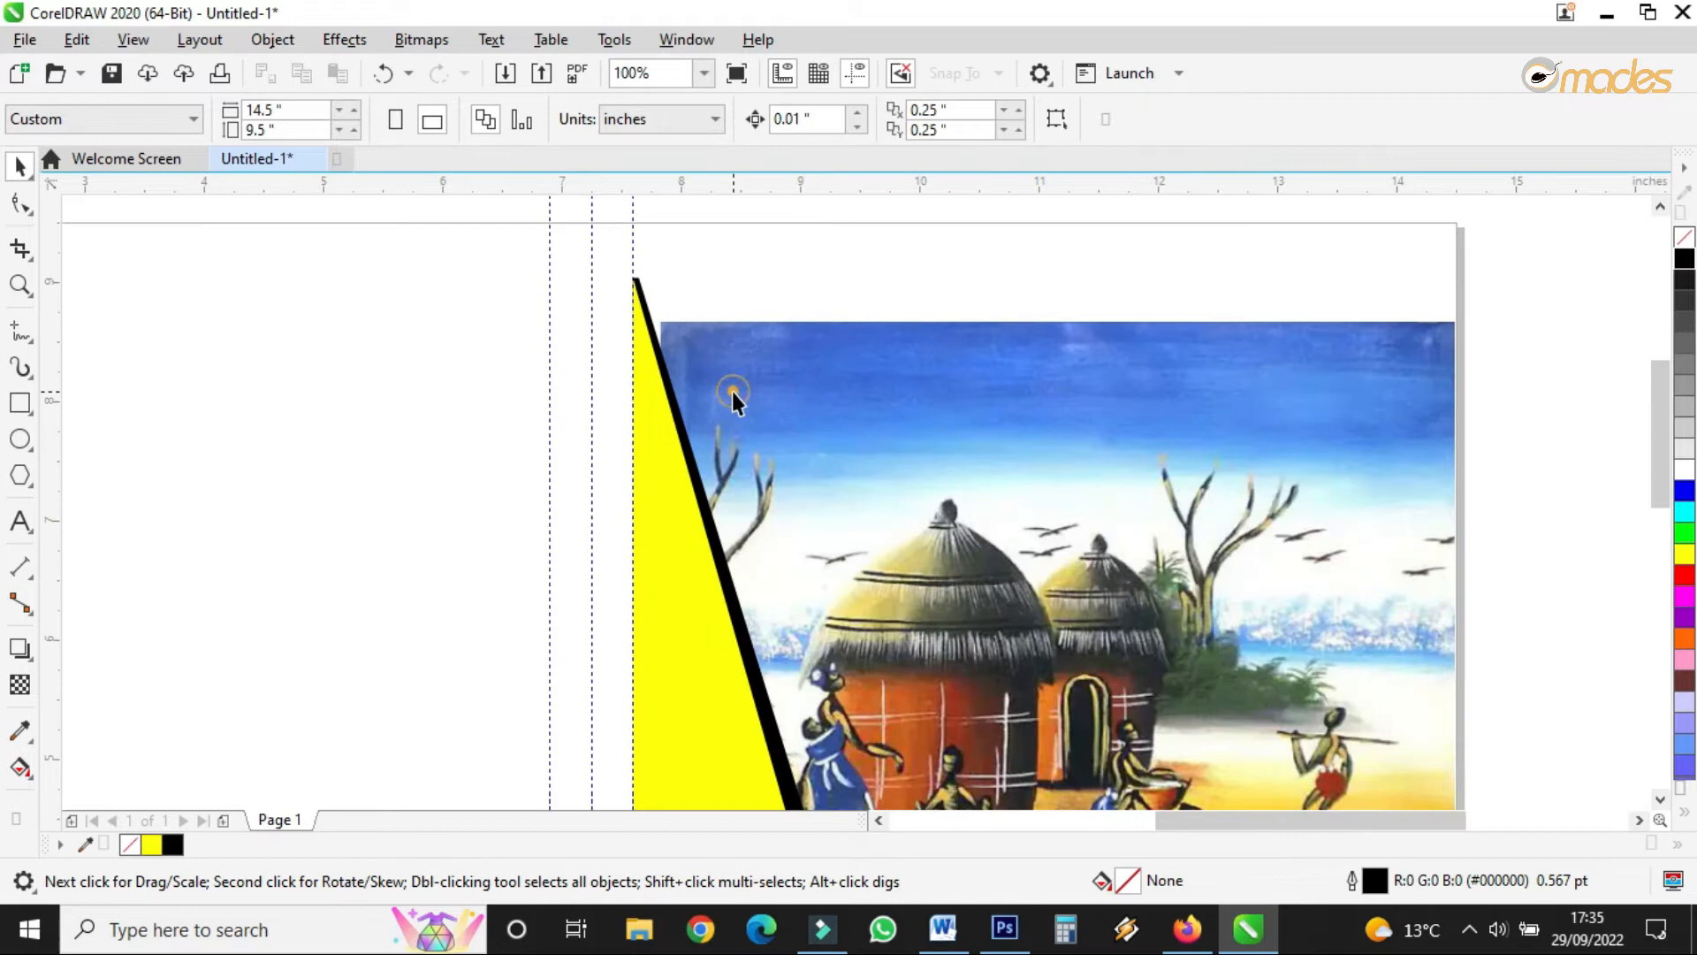
left_click(732, 391)
left_click_drag(648, 313, 635, 302)
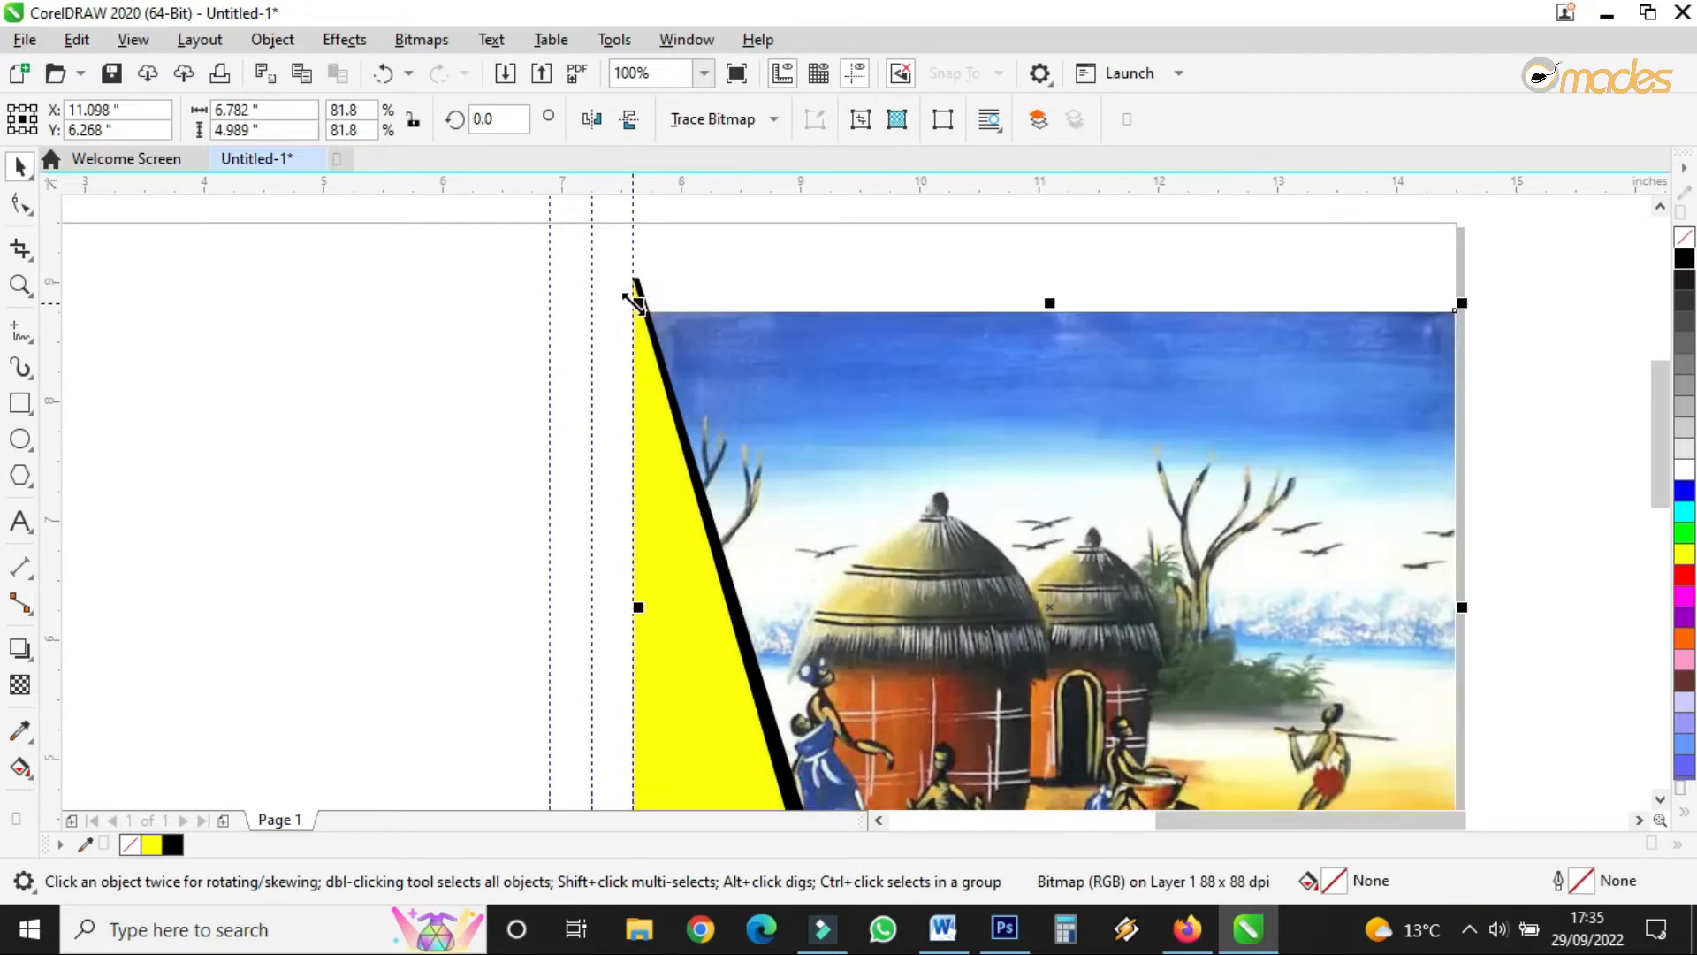
- Stretch the yellow and black triangles up to the page top
left_click(664, 356)
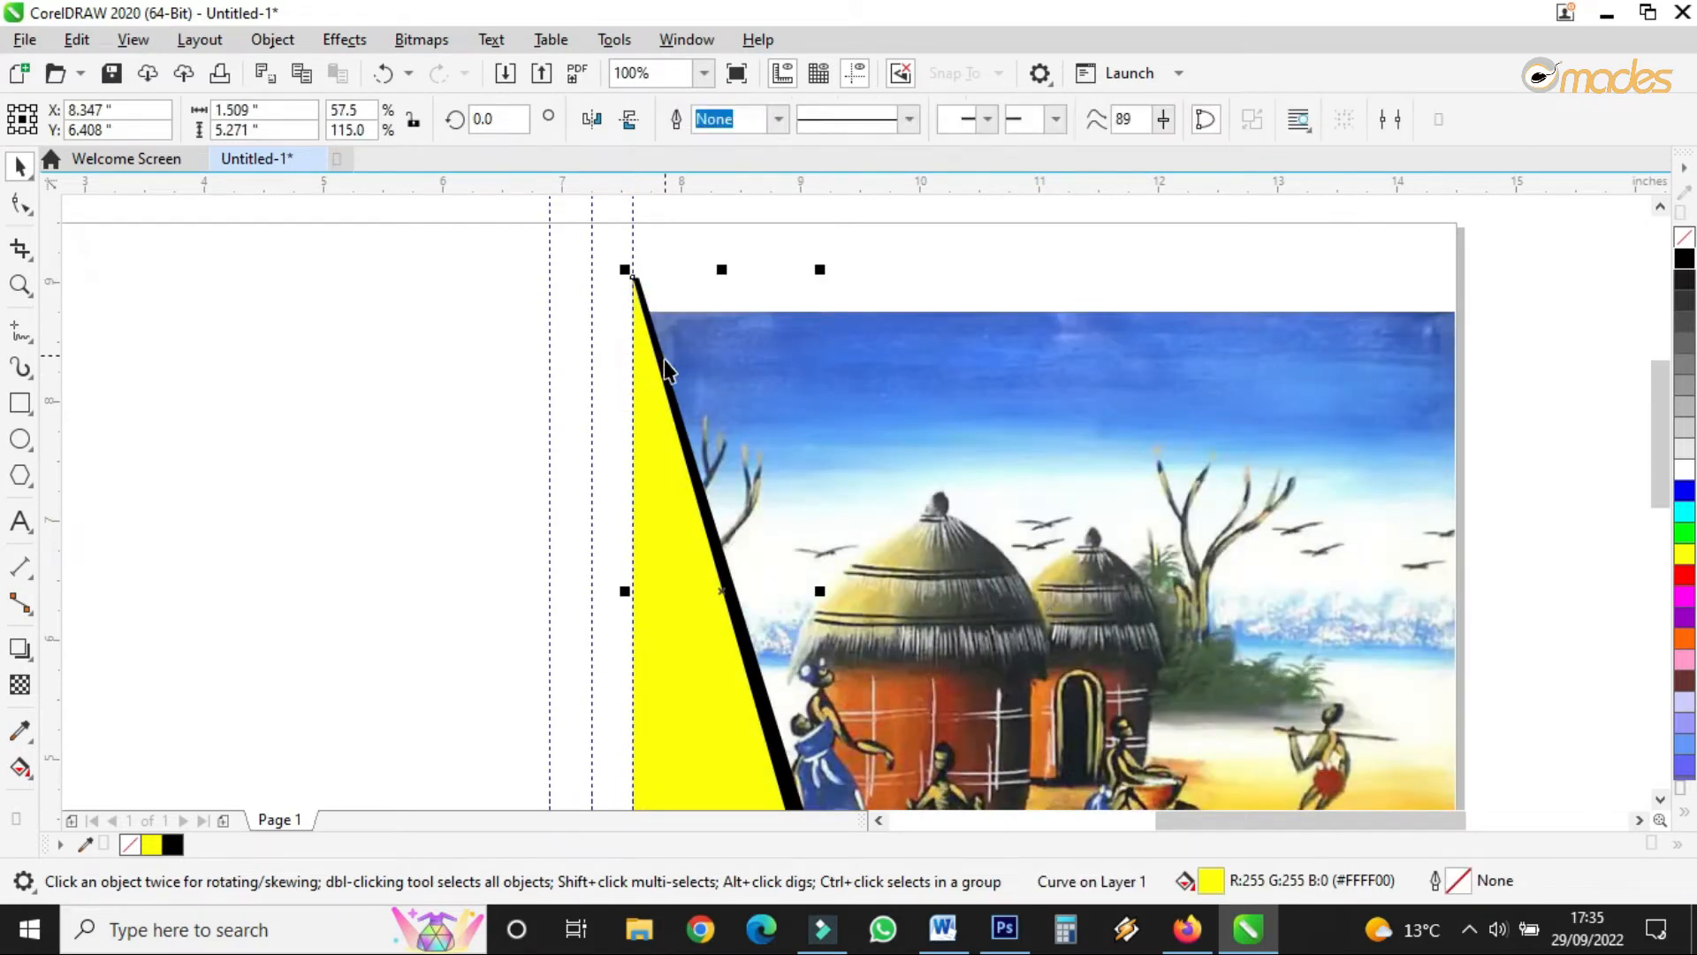
left_click(662, 365, "shift")
left_click_drag(731, 269, 723, 214)
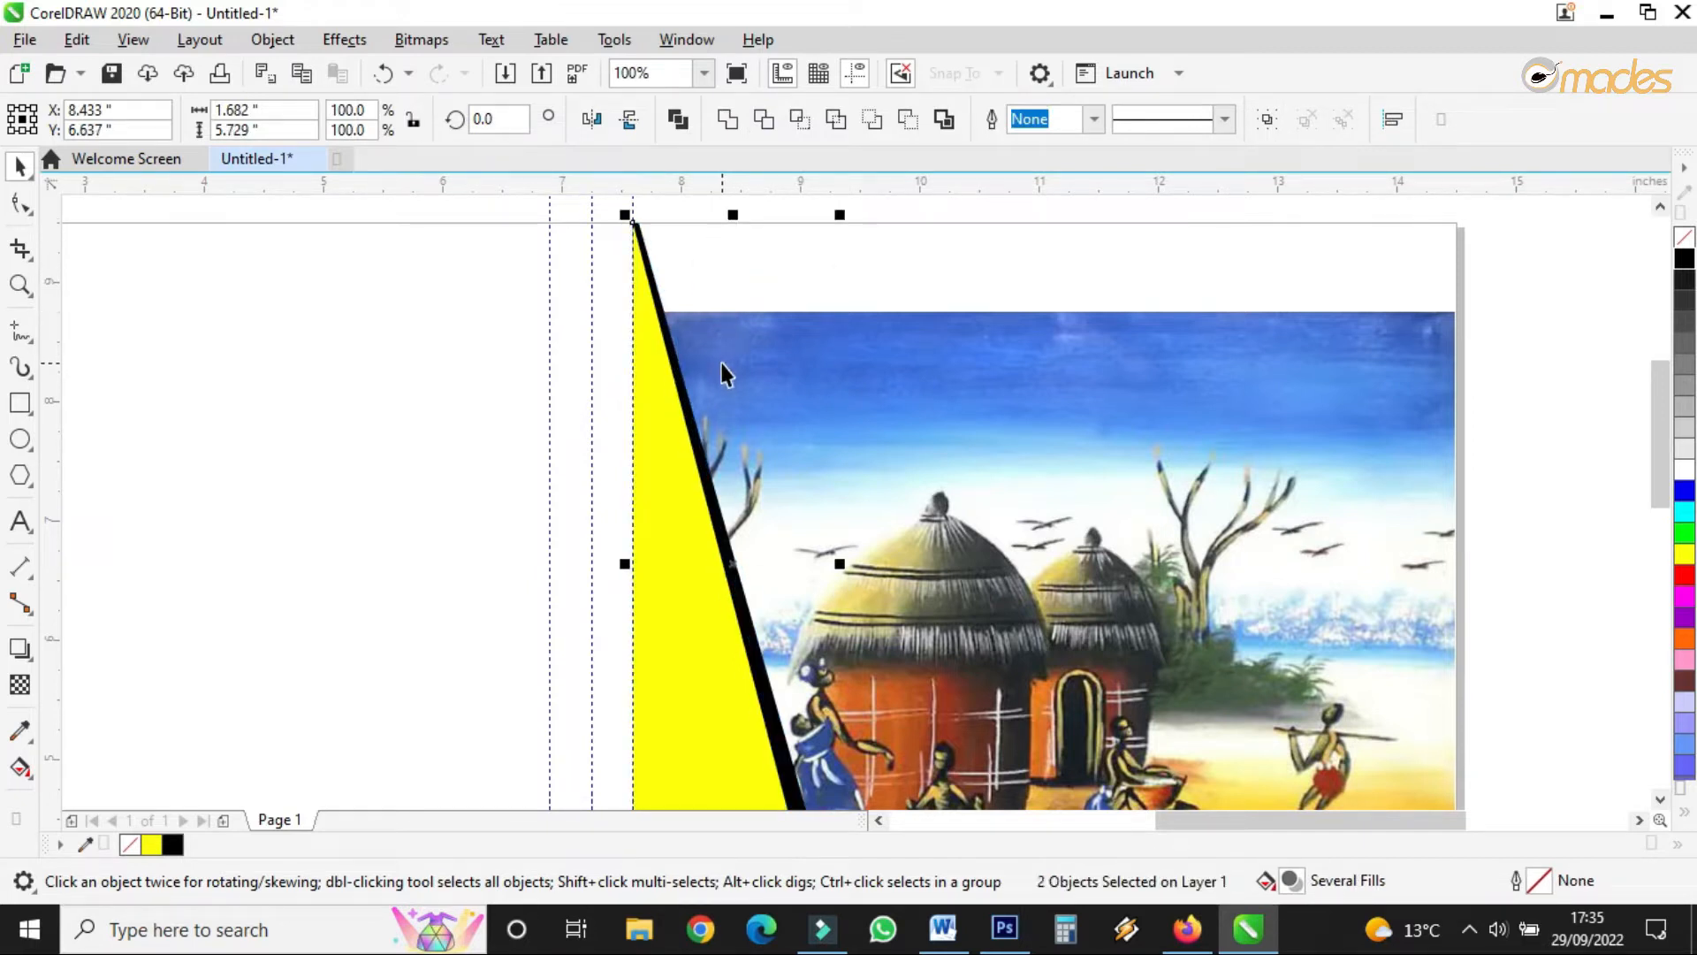
left_click(1485, 299)
scroll(1484, 299, "up", 3)
- Draw a 6.896 x 1.688 inch rectangle across the top of the hut painting
left_click(1207, 441)
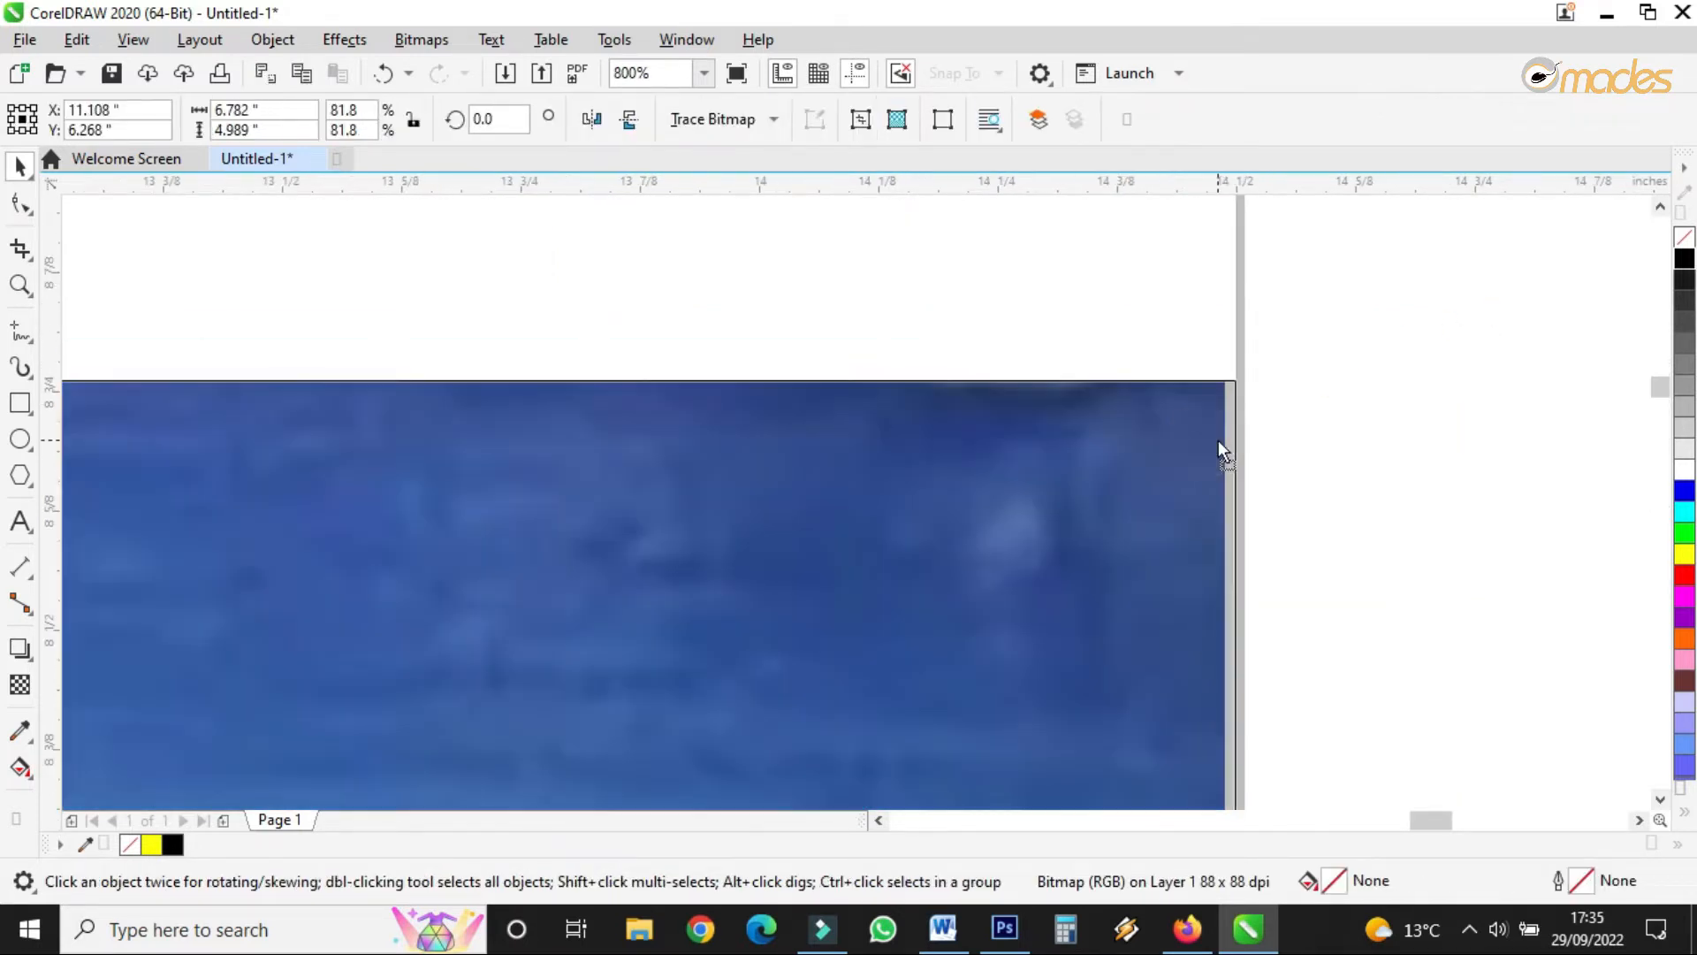
scroll(831, 366, "down", 1)
scroll(804, 340, "down", 2)
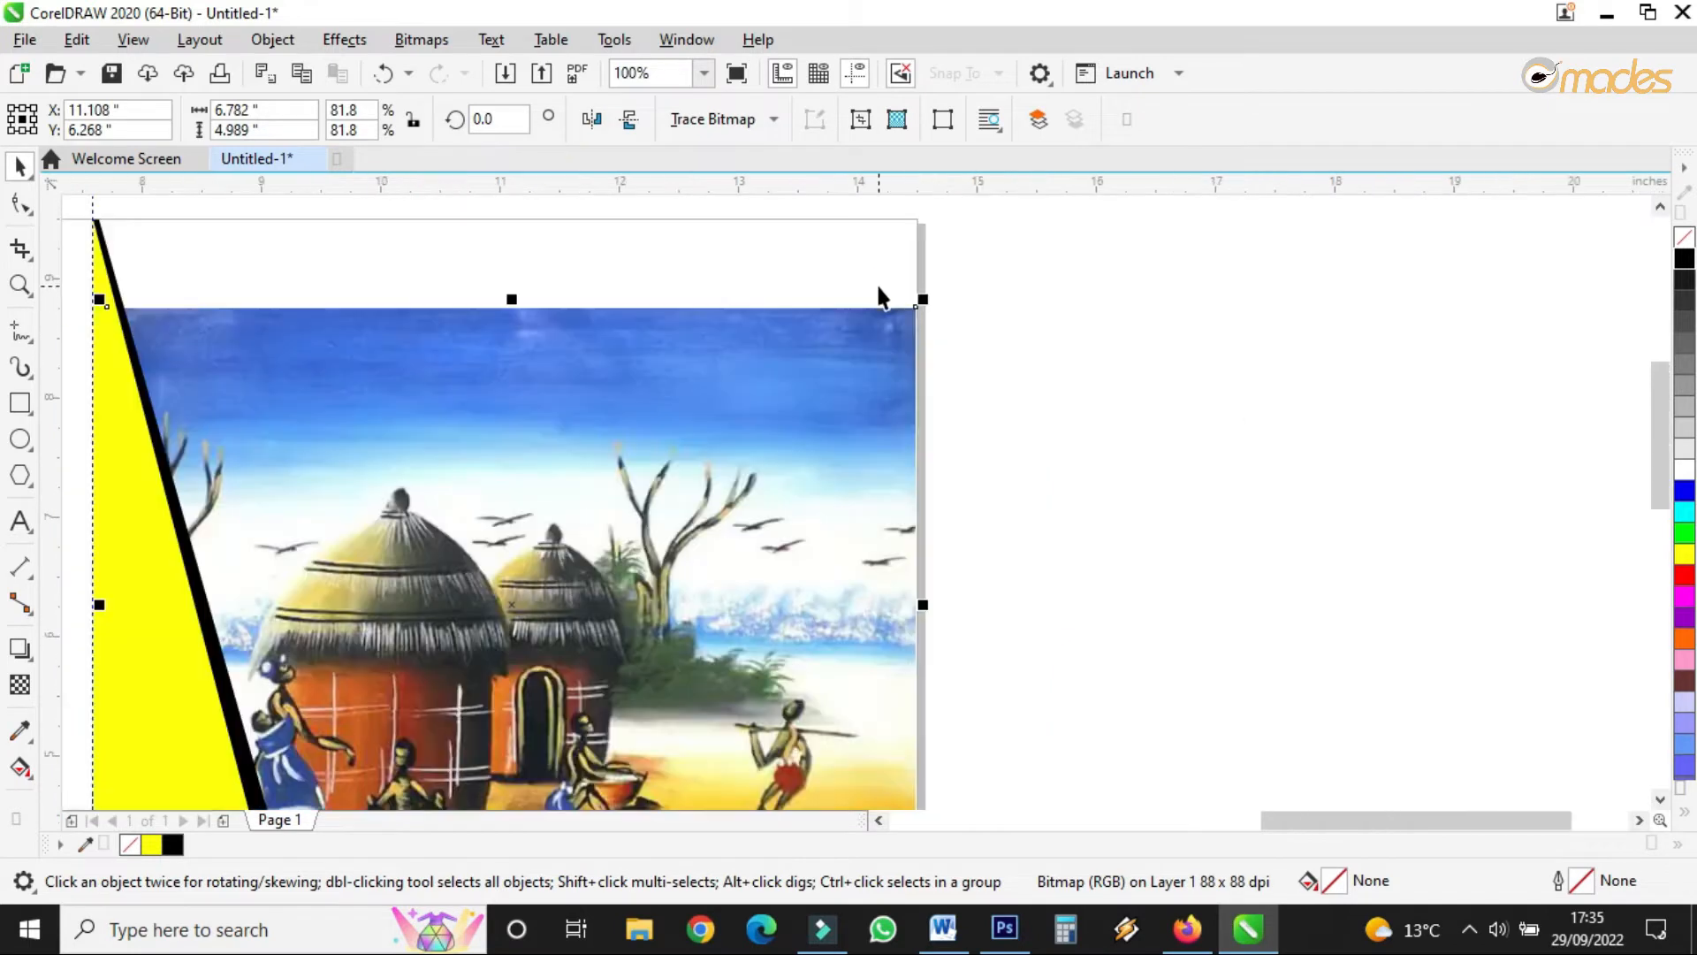
scroll(679, 274, "up", 1)
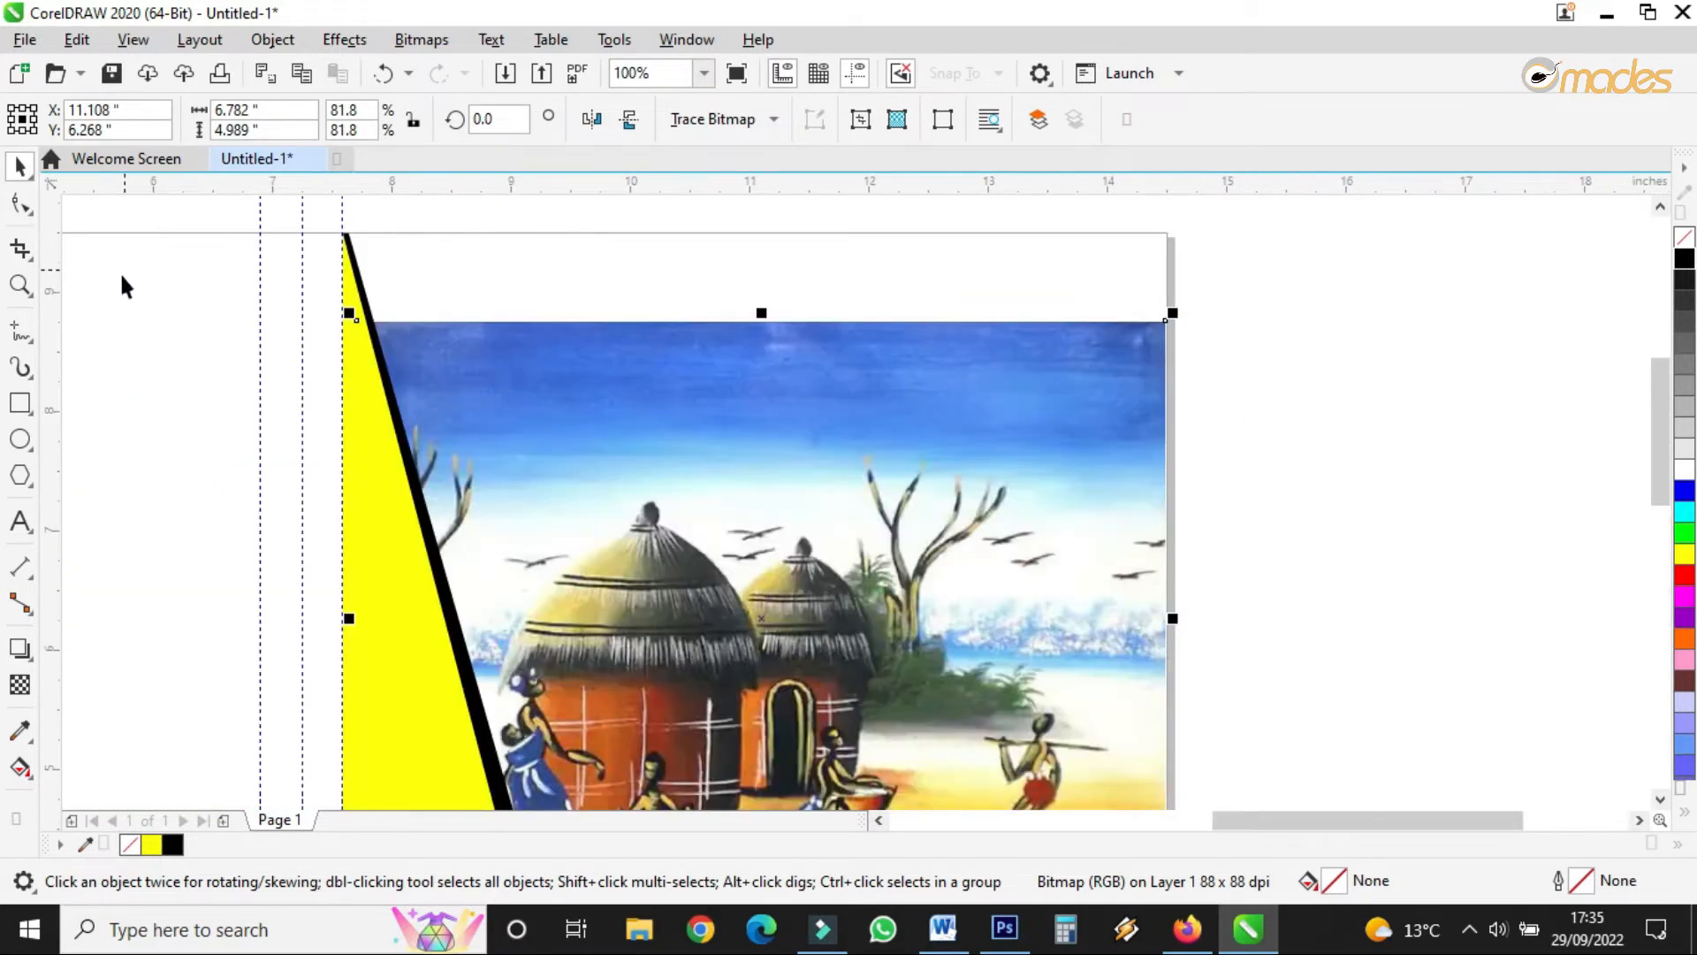
left_click(19, 402)
left_click_drag(344, 231, 1164, 429)
left_click(21, 165)
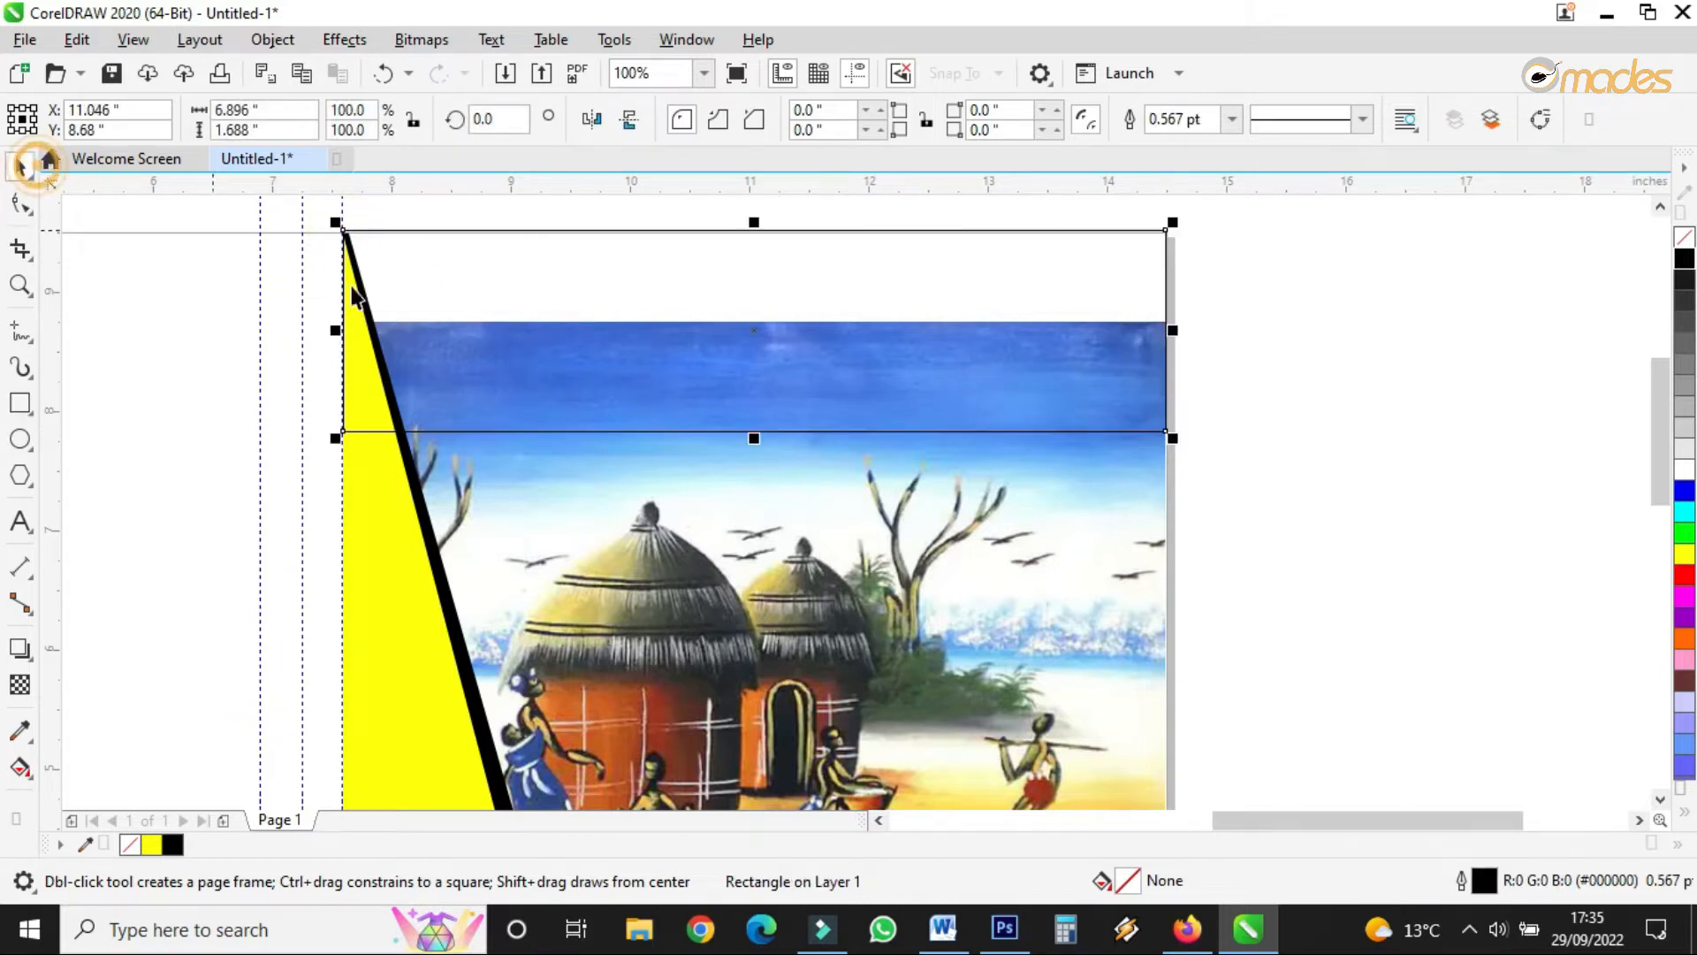
- Fill the top rectangle dark purple (#330066) and send it to the back of the page
left_click(1683, 811)
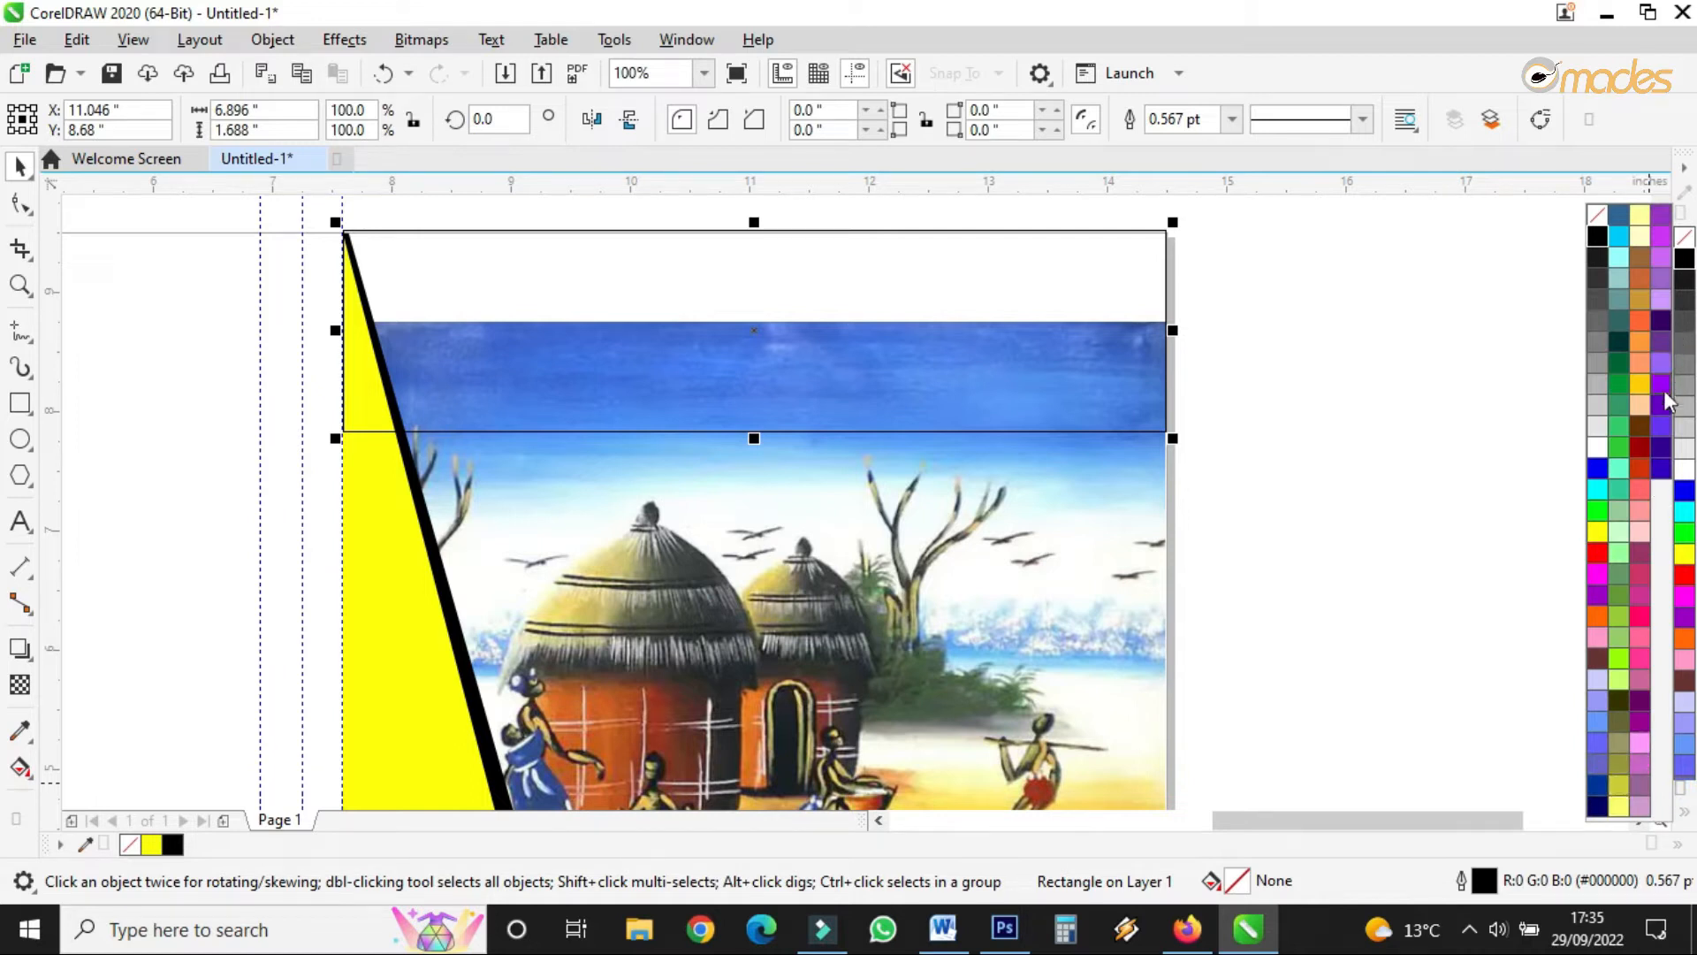
left_click(1661, 322)
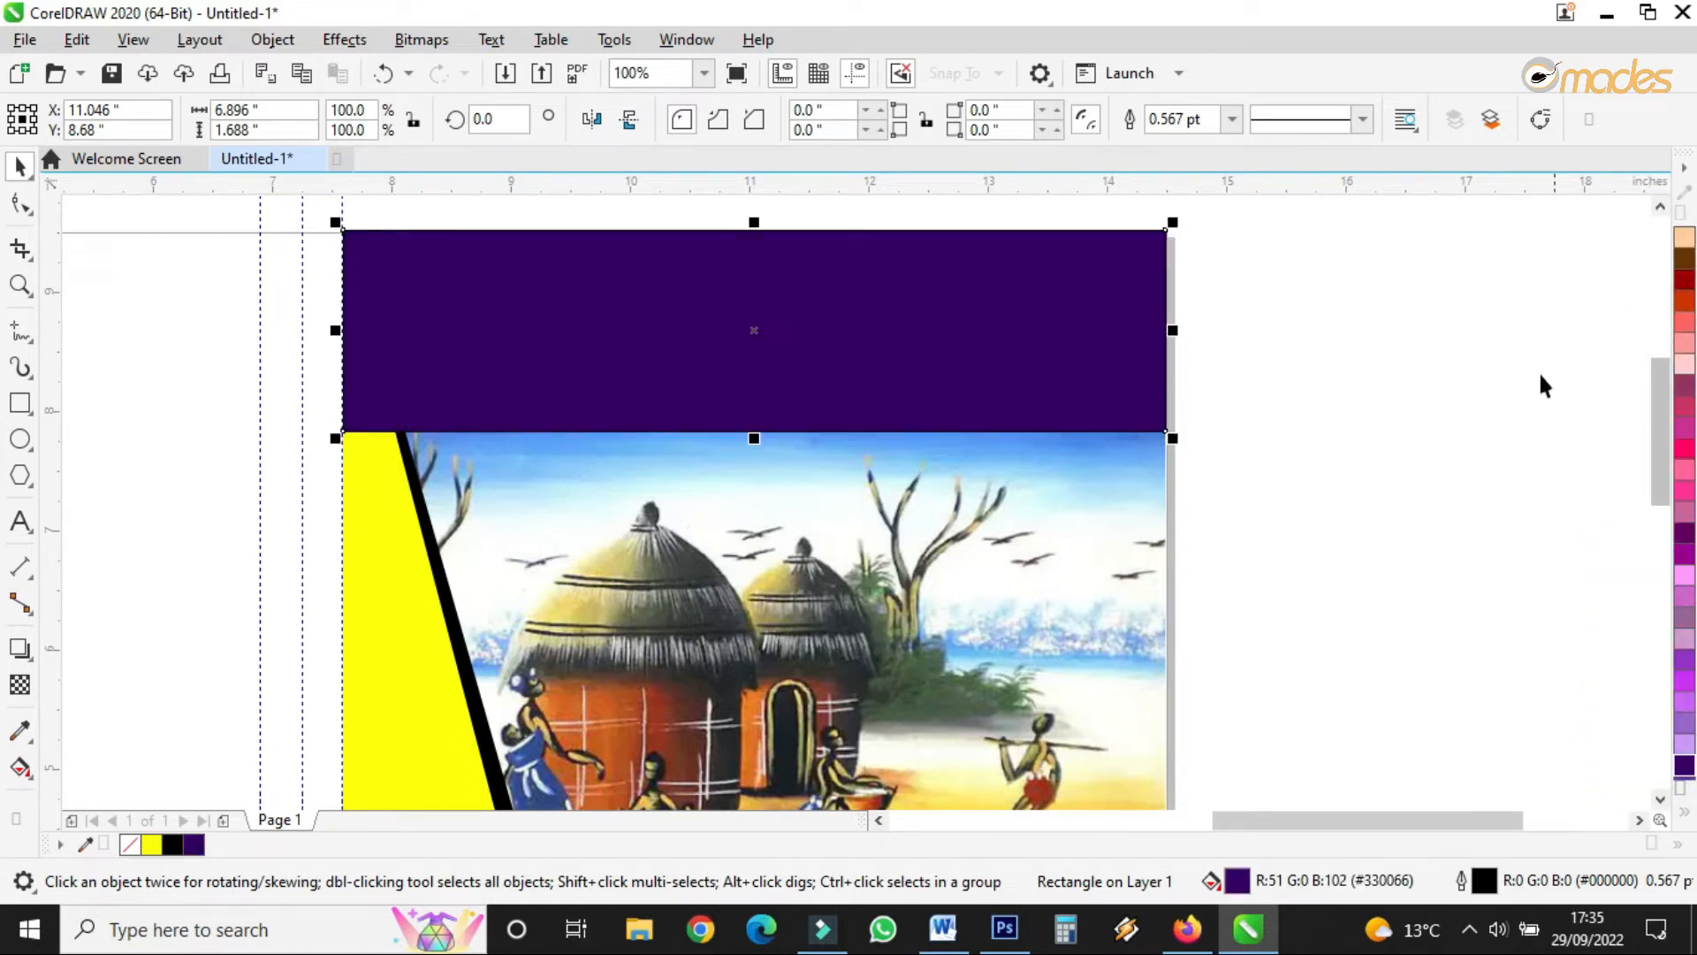
right_click(964, 303)
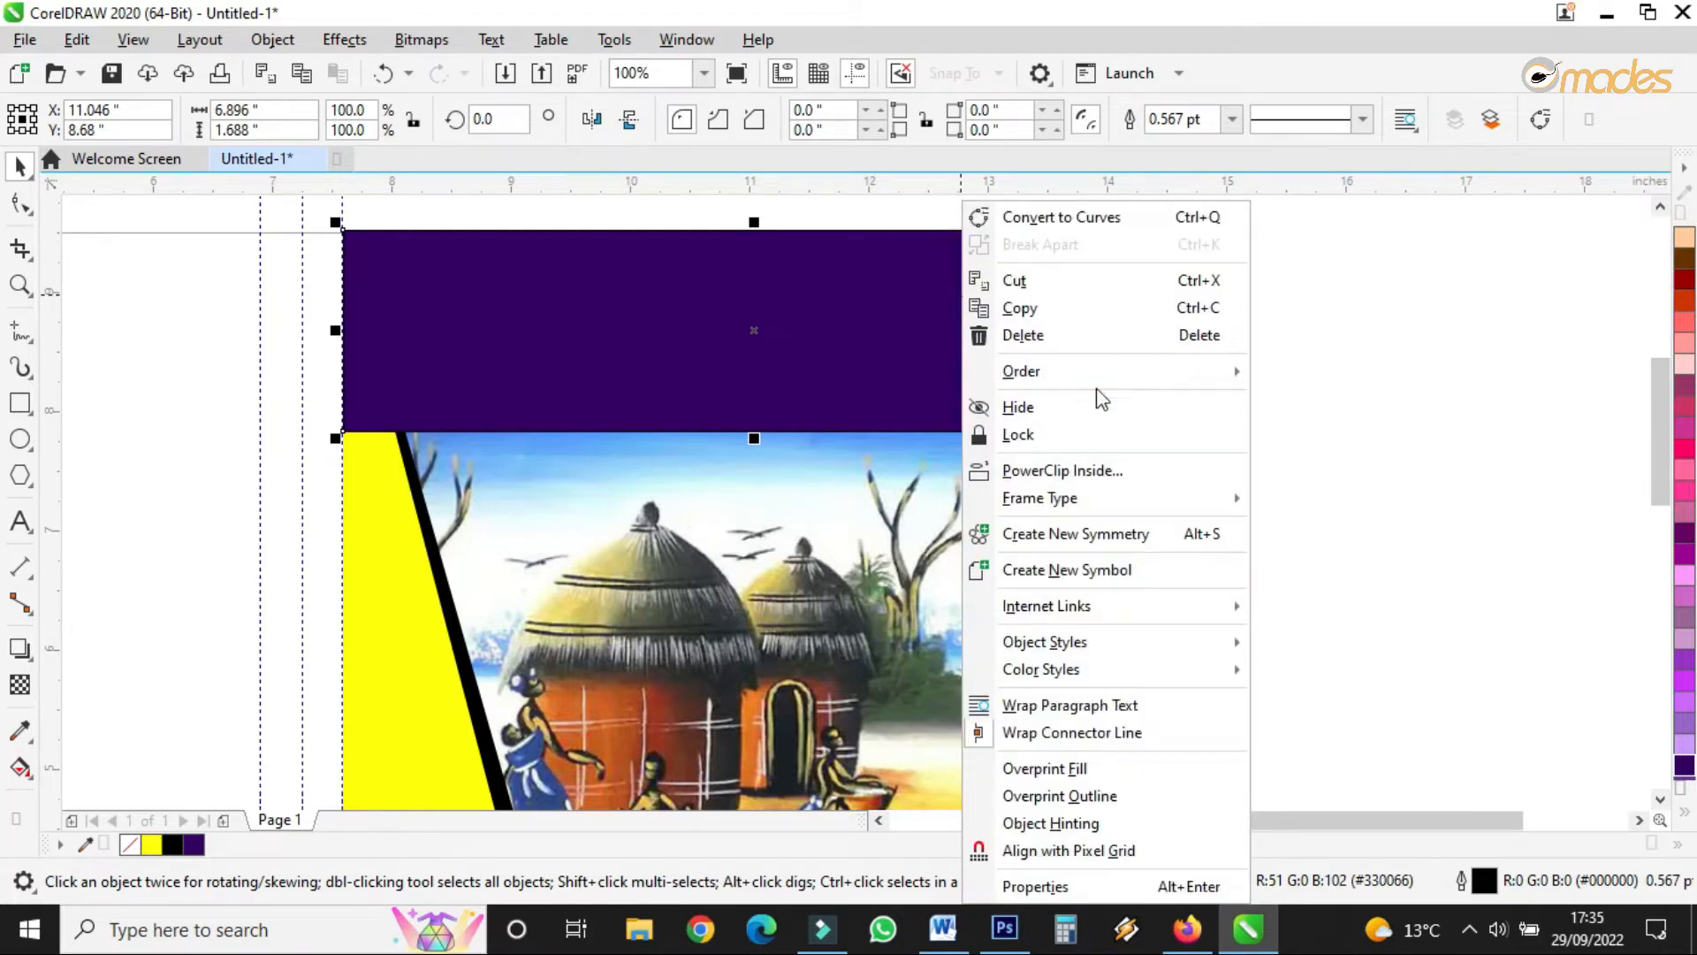
mouse_move(1098, 379)
left_click(1358, 408)
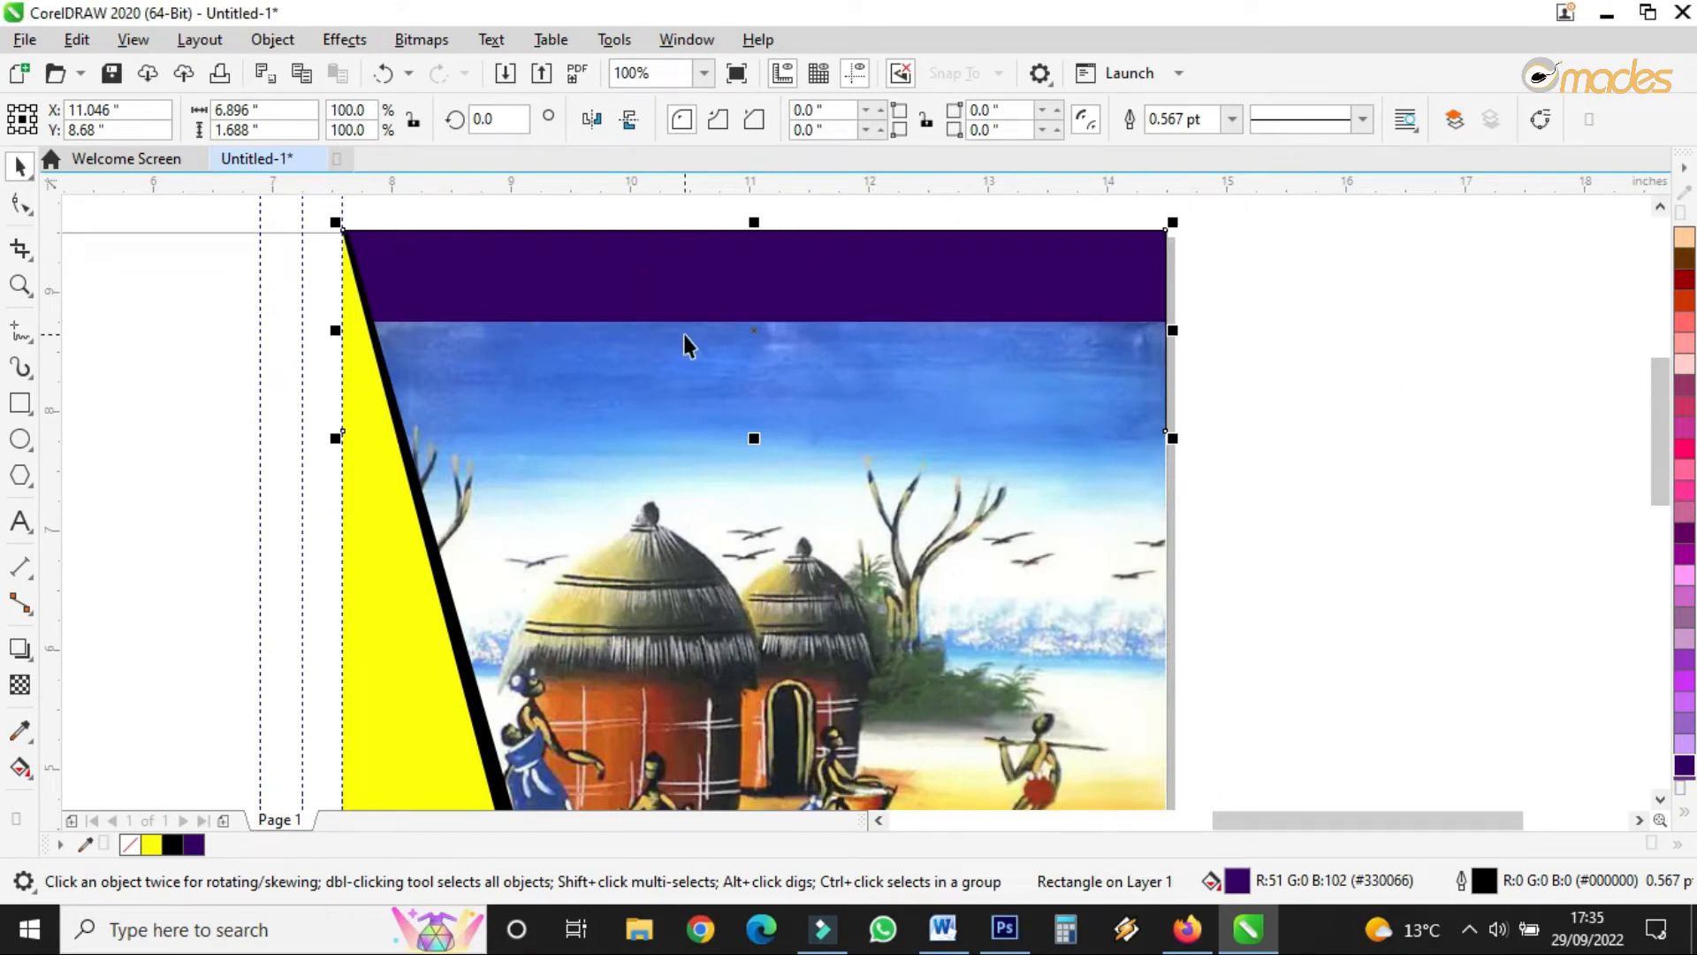
left_click(21, 684)
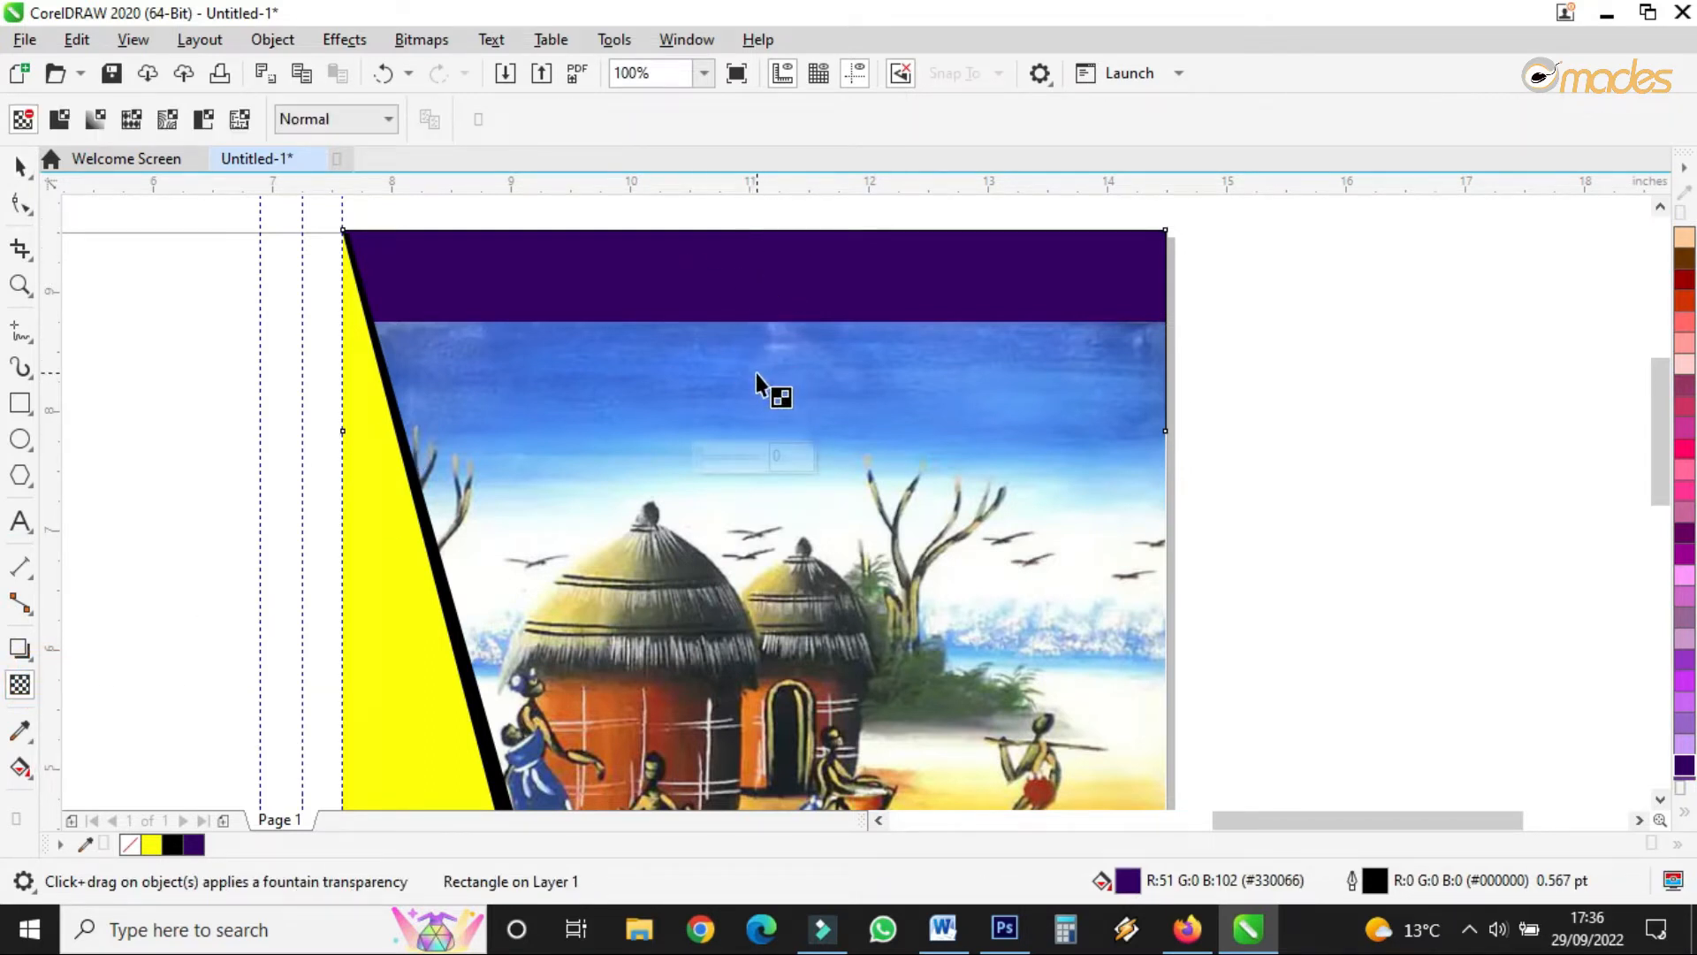
- Undo the band's transparency and fade the hut painting's sky with a fountain transparency
left_click_drag(753, 373, 758, 285)
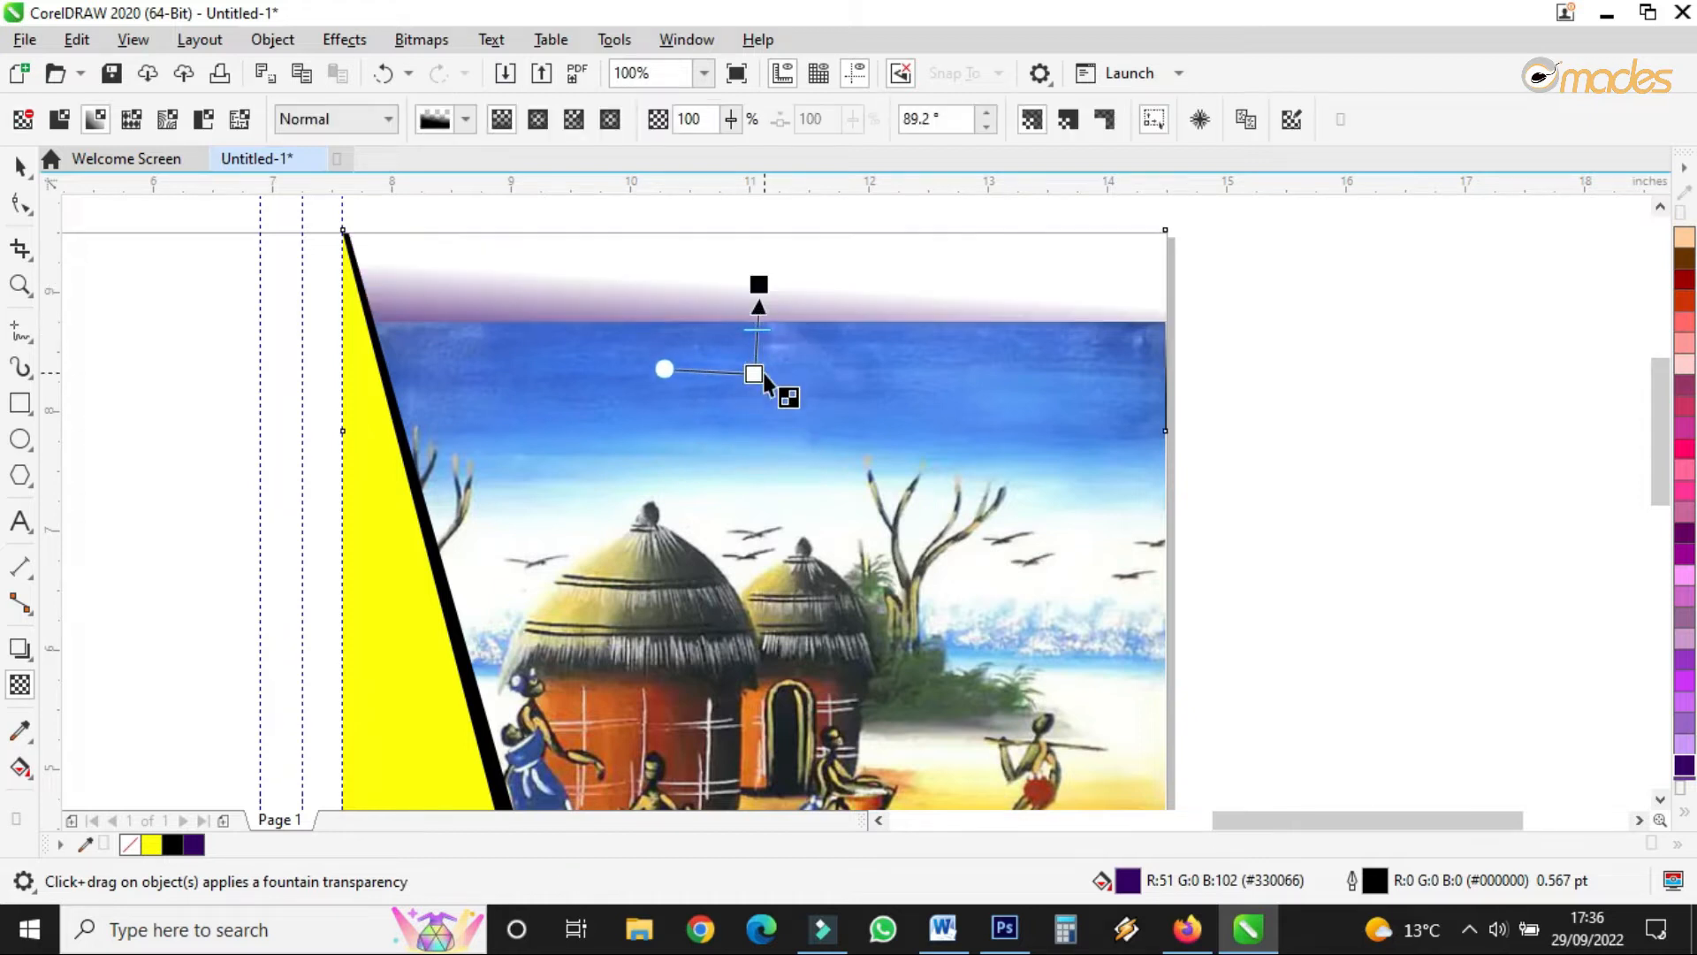
left_click(395, 76)
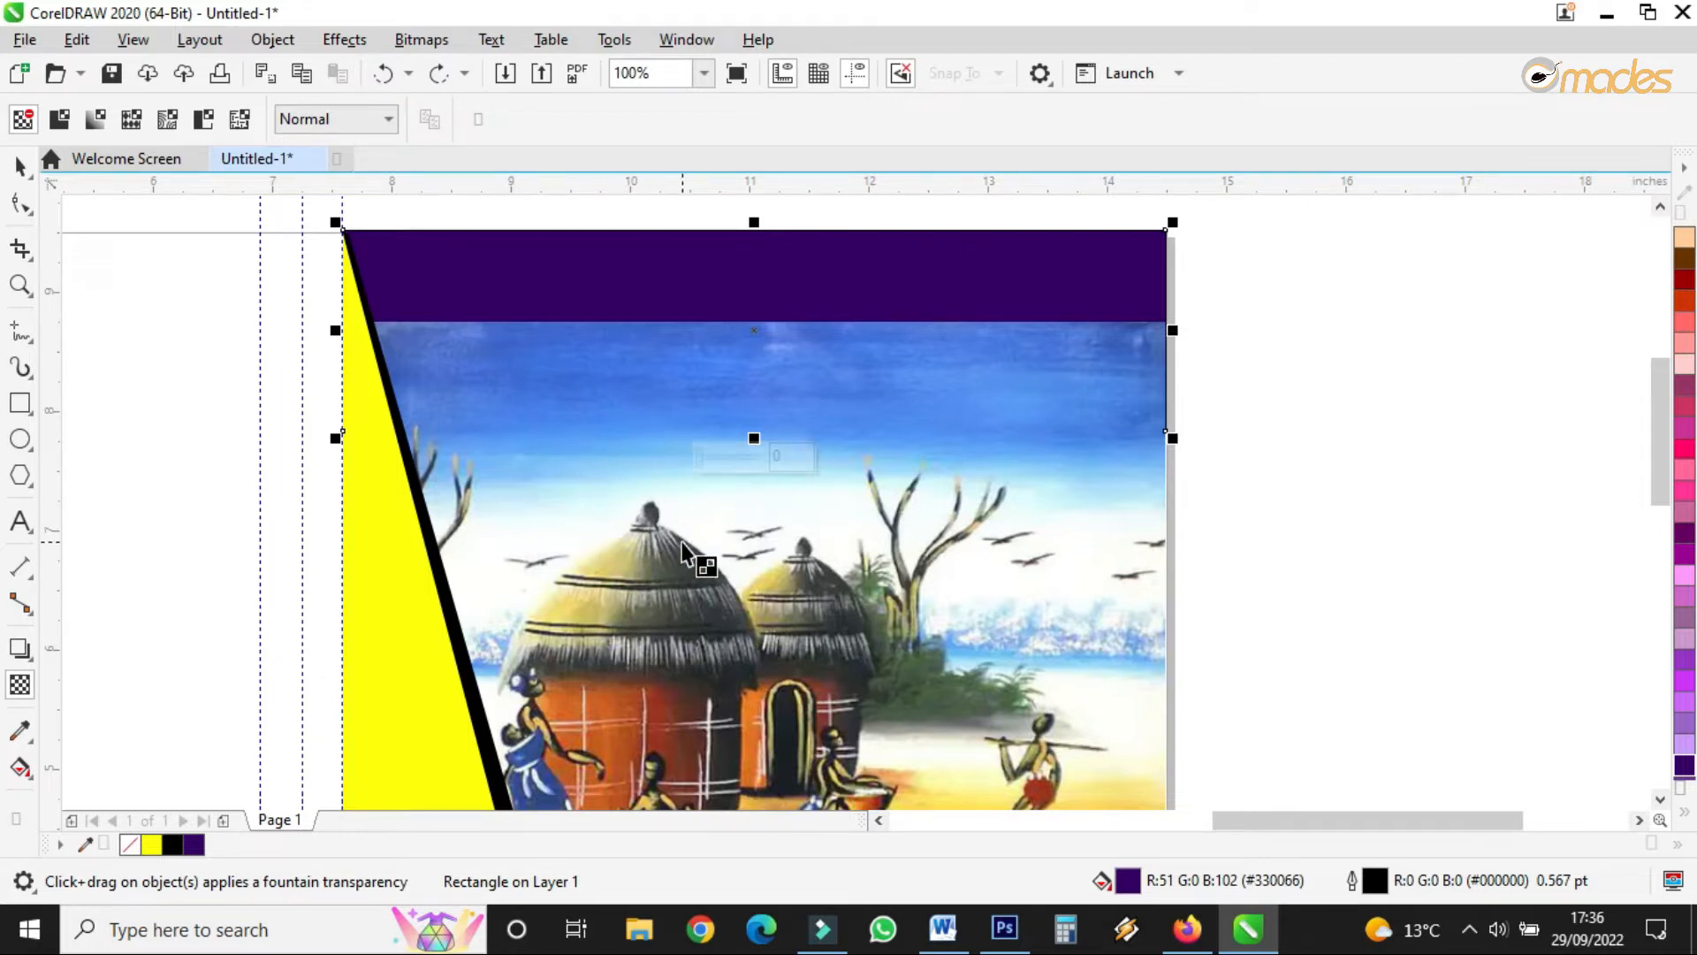
left_click(767, 421)
left_click_drag(762, 389, 761, 464)
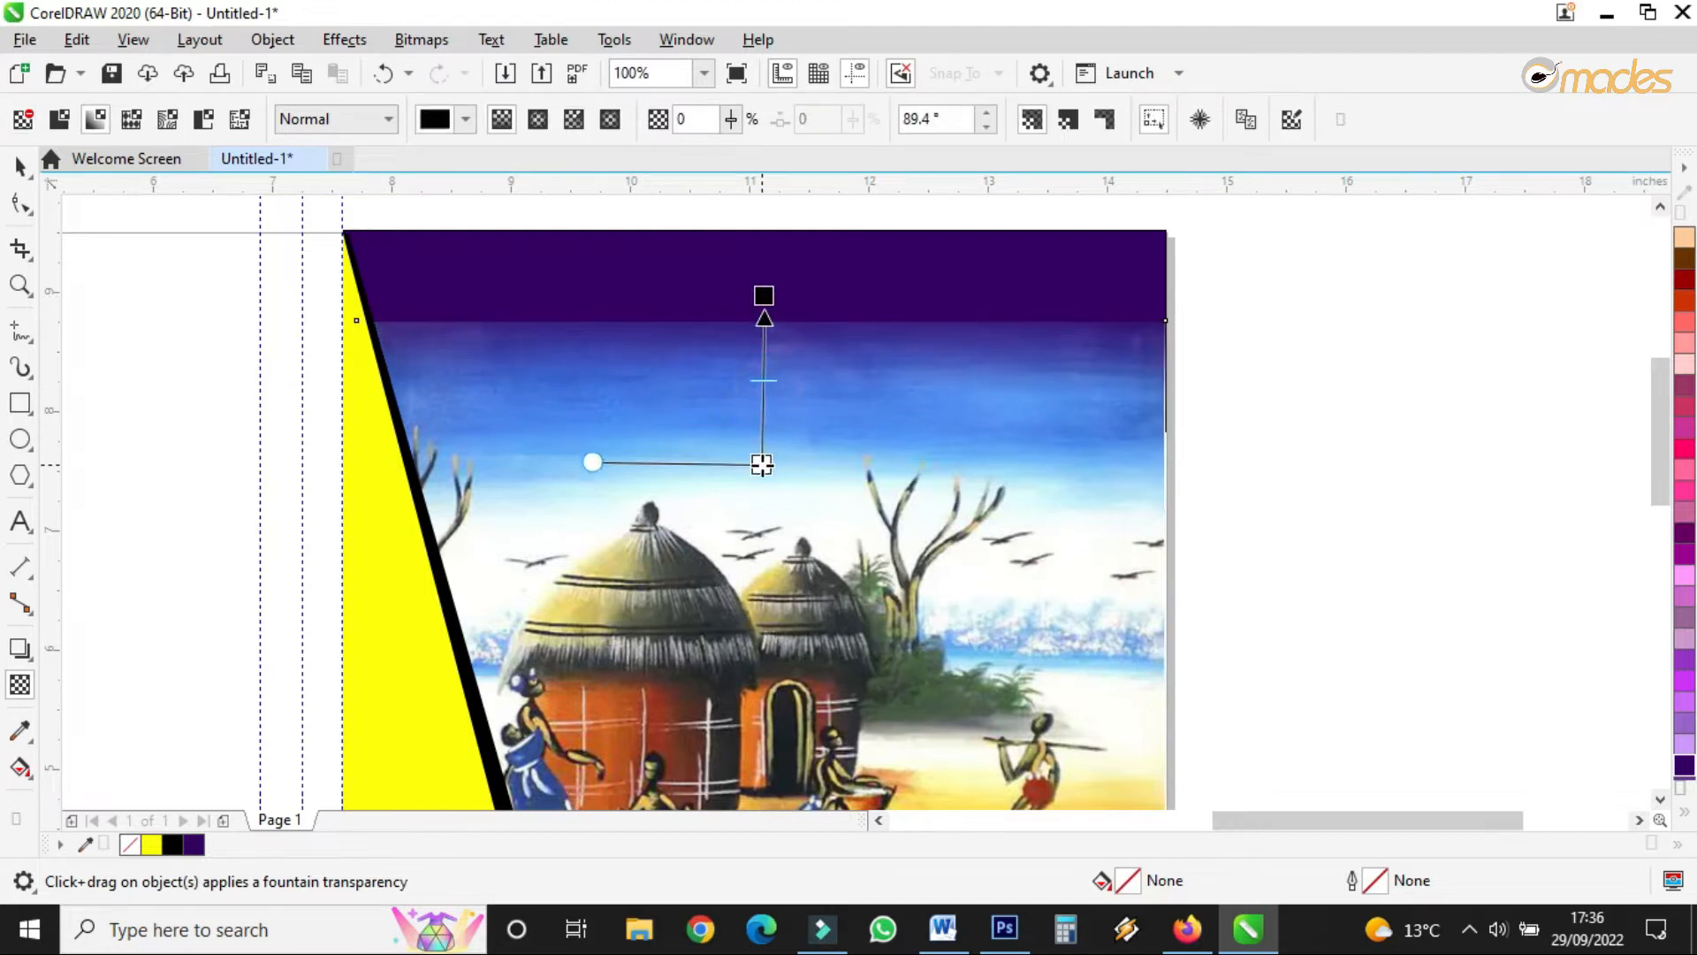
left_click_drag(766, 286, 710, 233)
left_click_drag(765, 285, 704, 466)
left_click_drag(714, 237, 705, 332)
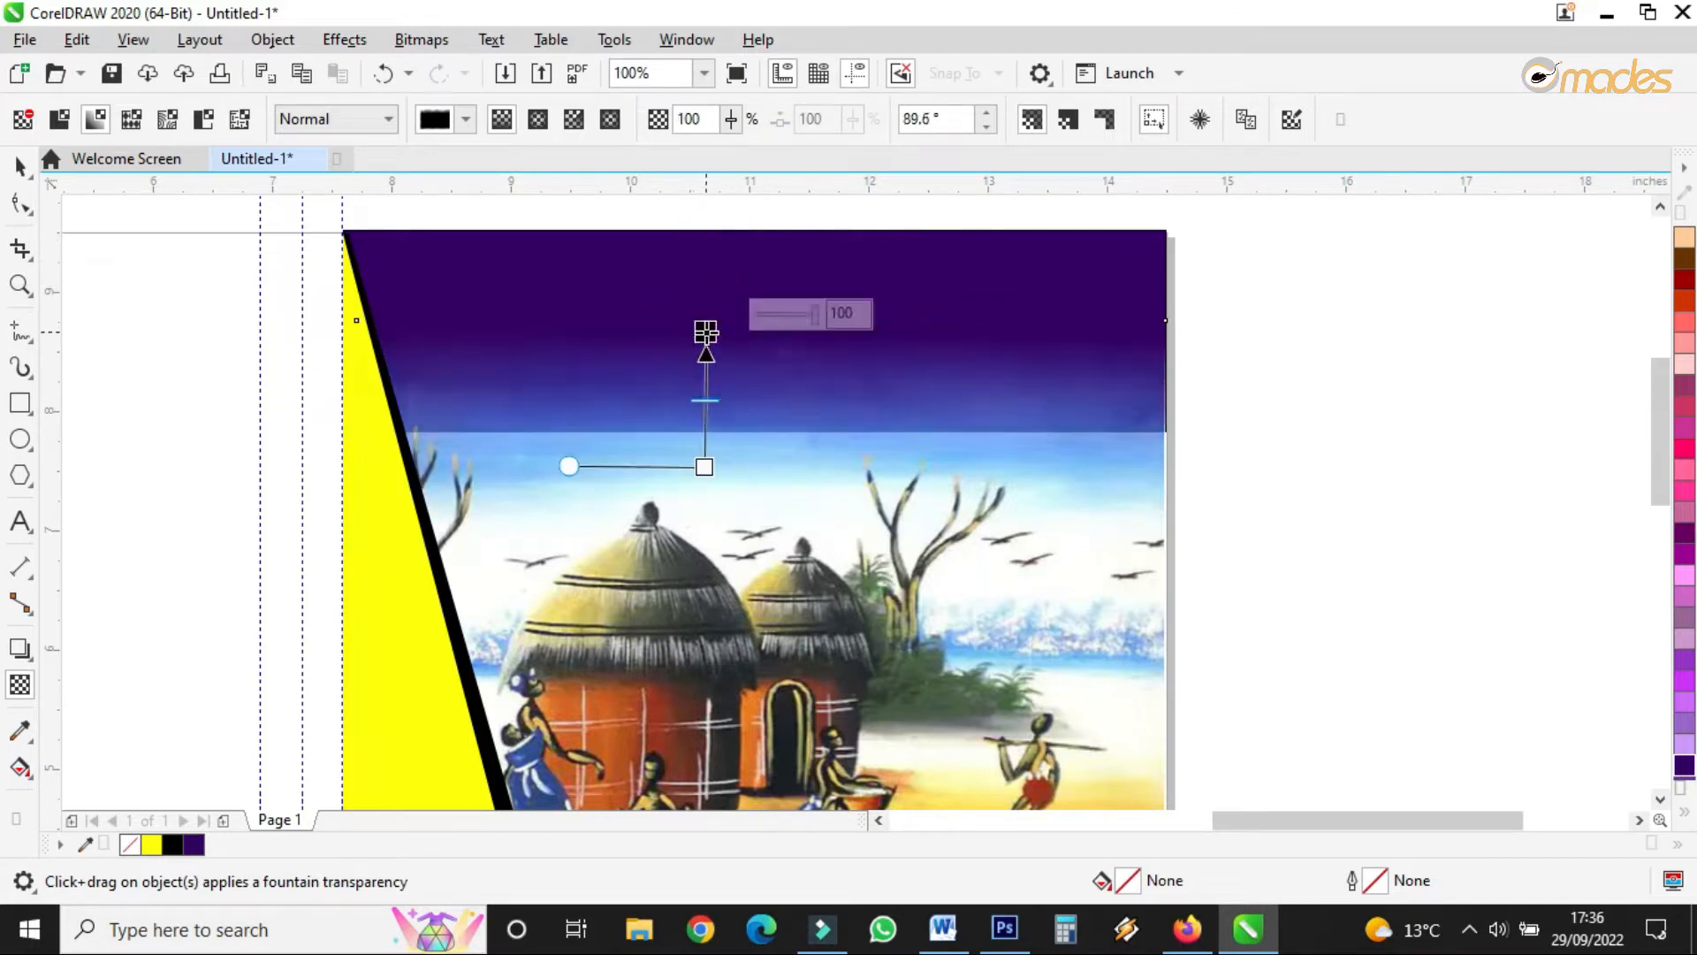
left_click_drag(705, 466, 702, 487)
left_click(22, 165)
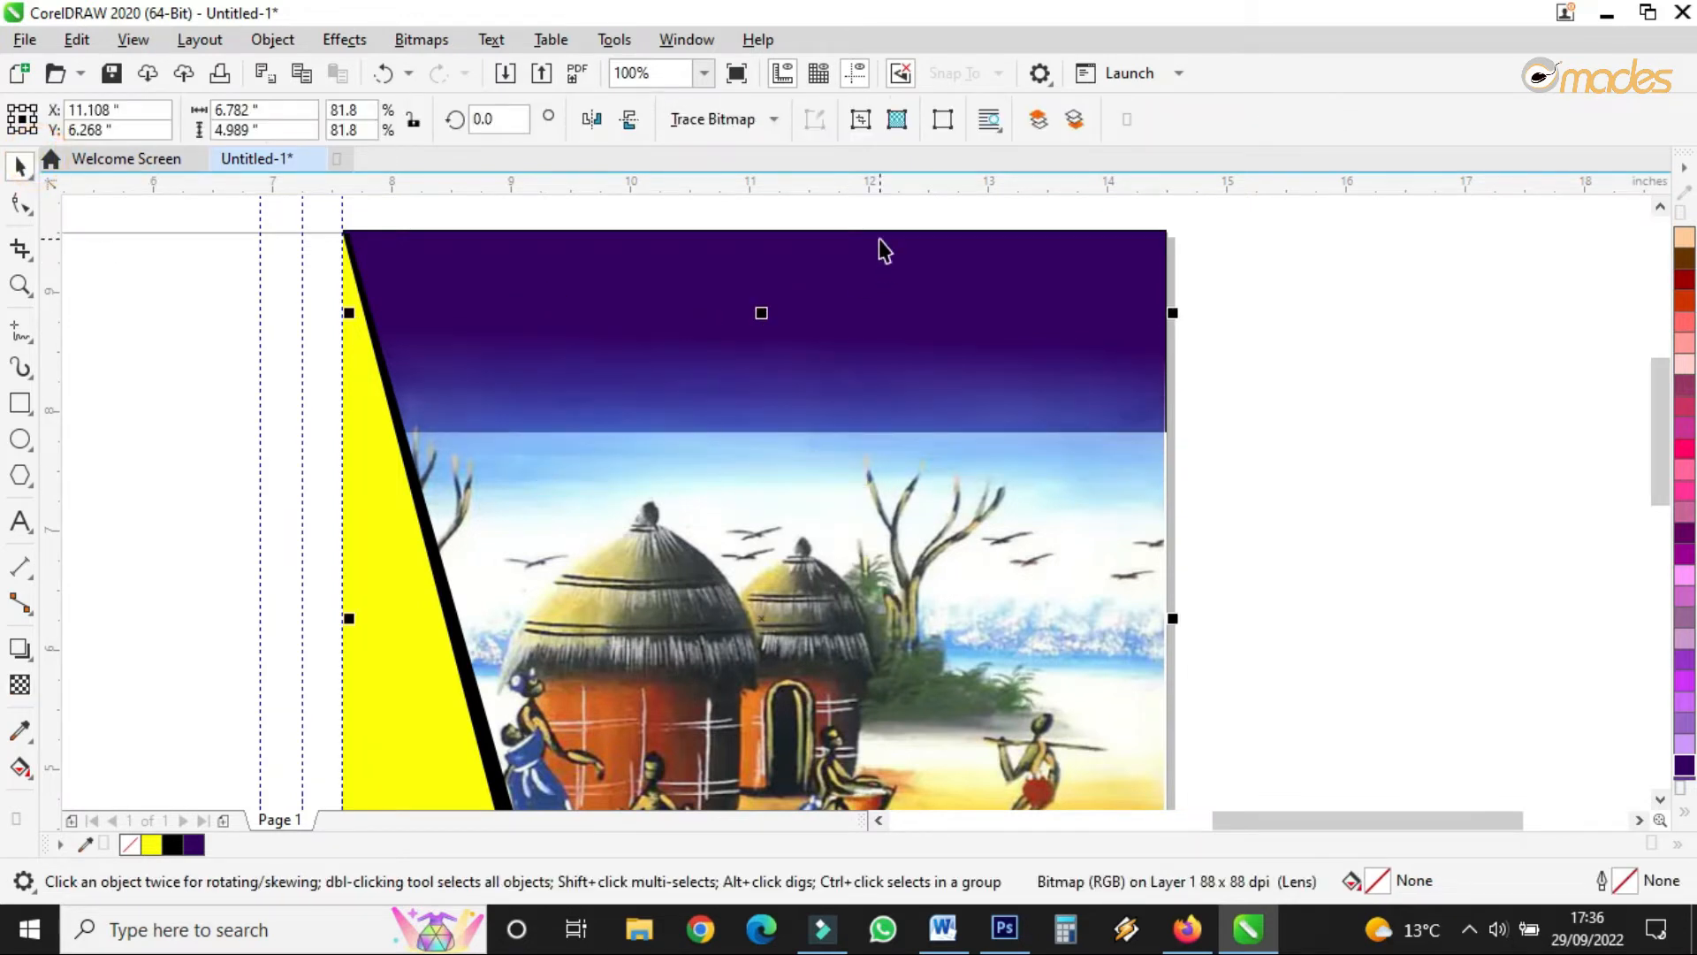
- Stretch the purple band down behind the painting and align its right edge with the painting
left_click(880, 239)
left_click_drag(753, 439, 757, 618)
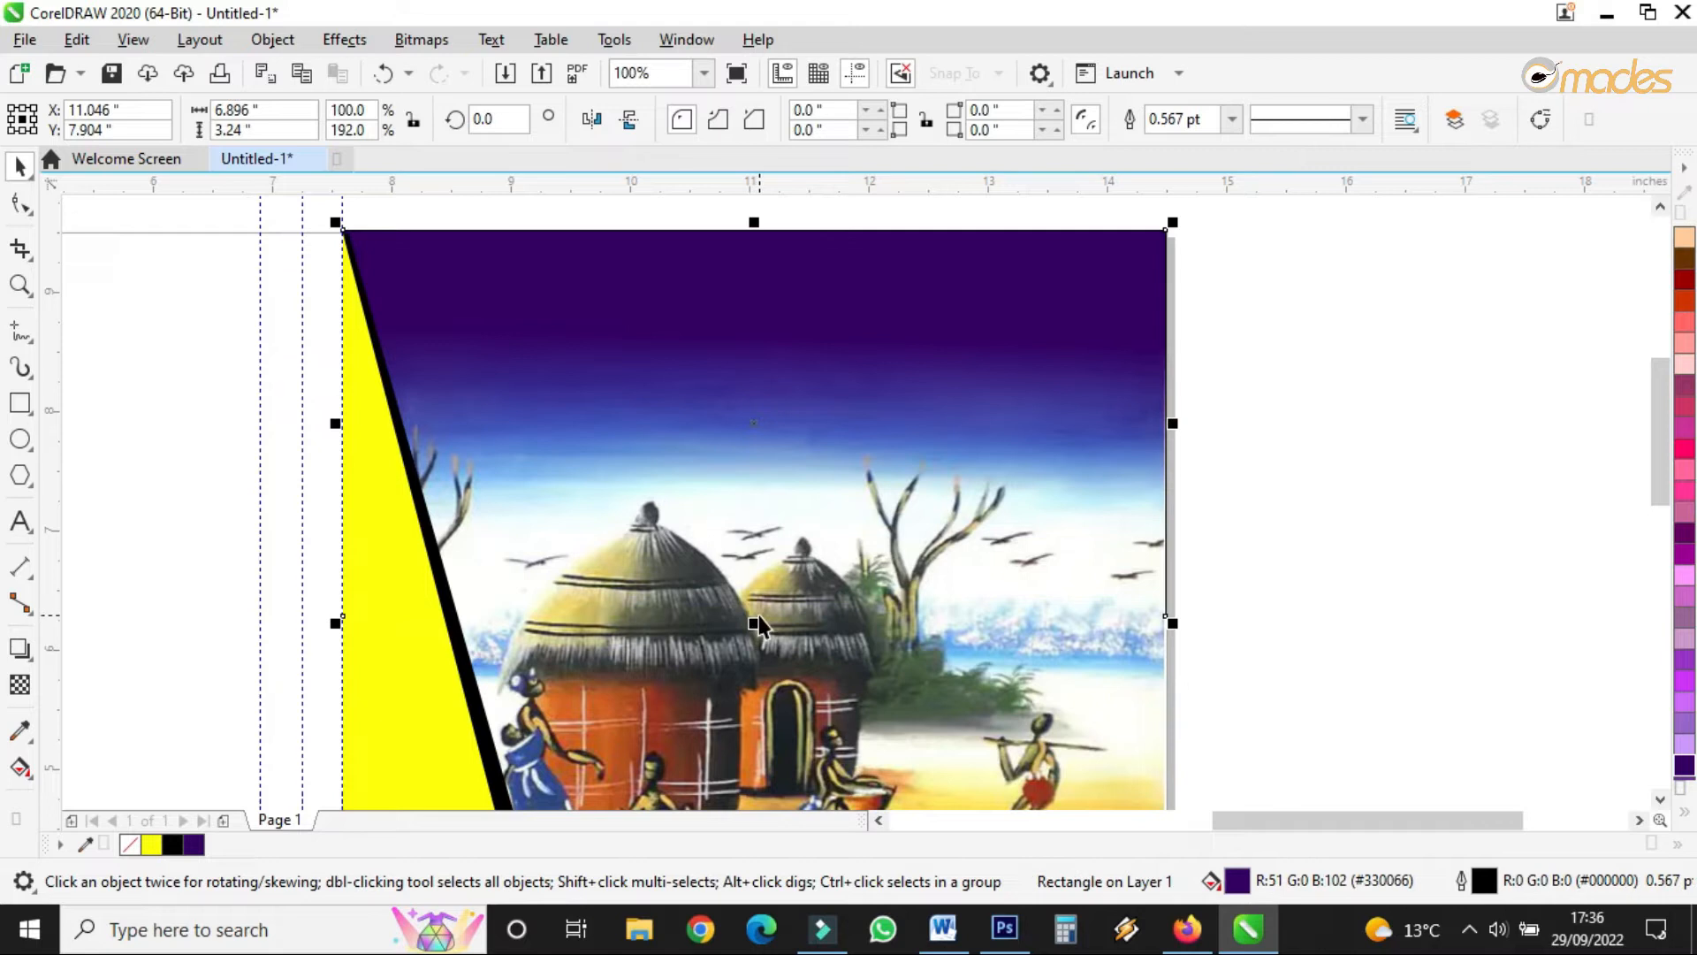
scroll(1163, 431, "up", 2)
left_click_drag(1184, 426, 1186, 449)
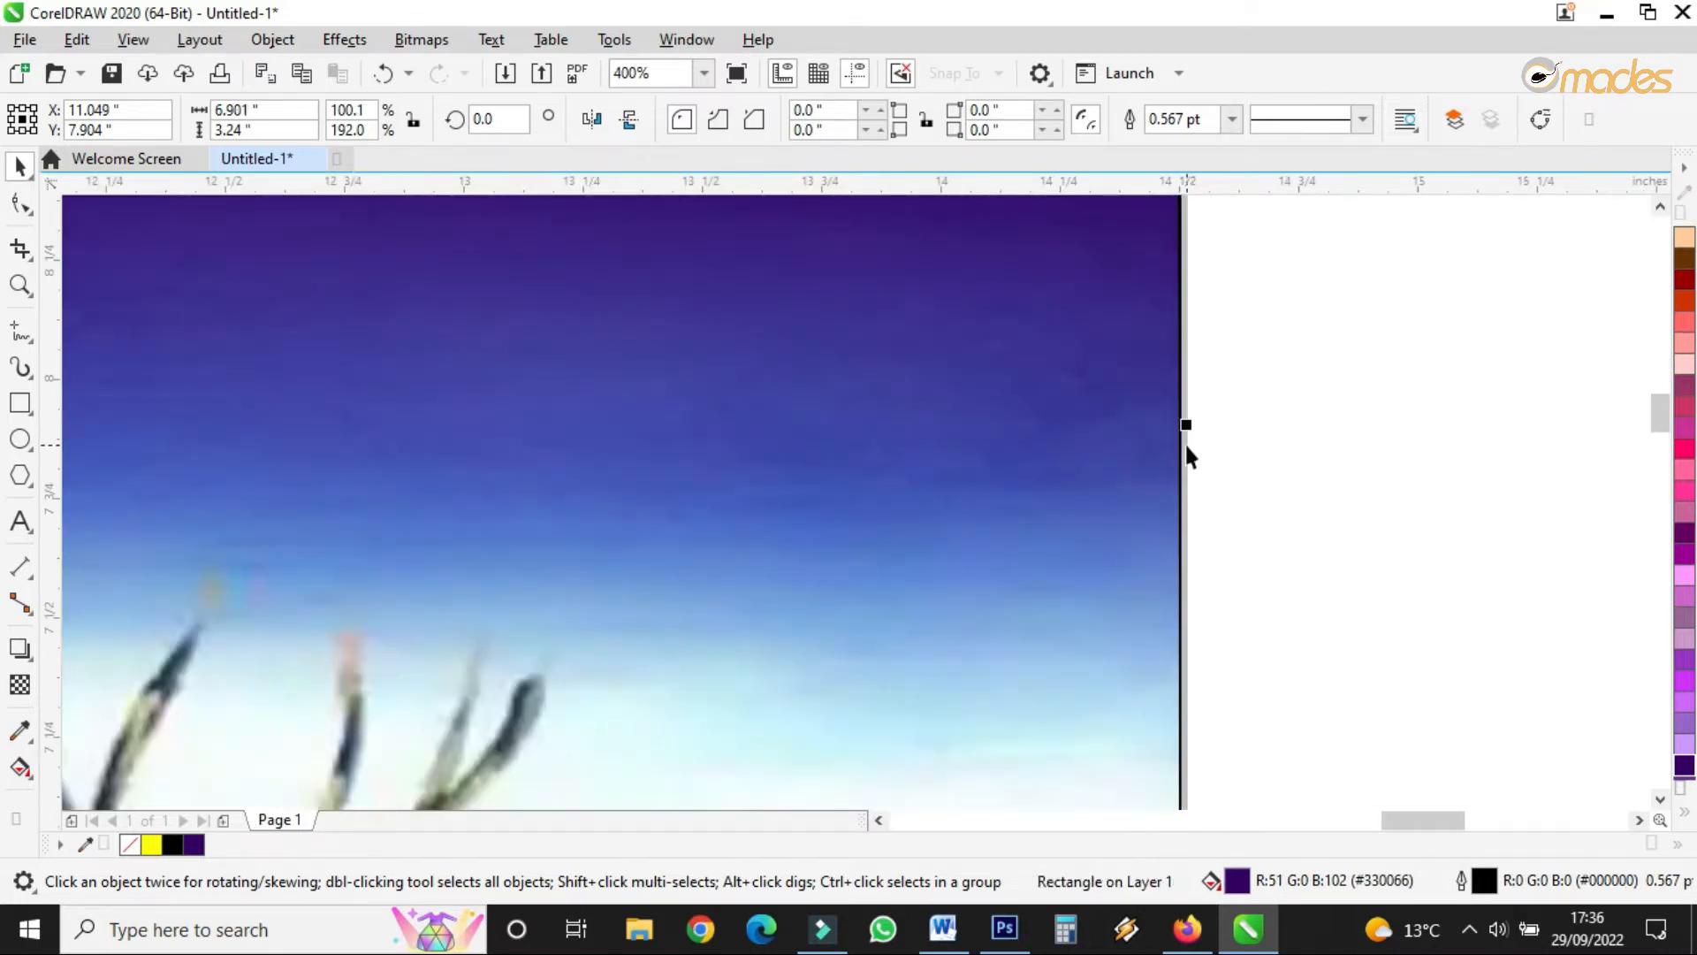
left_click(1069, 447)
scroll(1099, 467, "down", 2)
scroll(1133, 361, "up", 3)
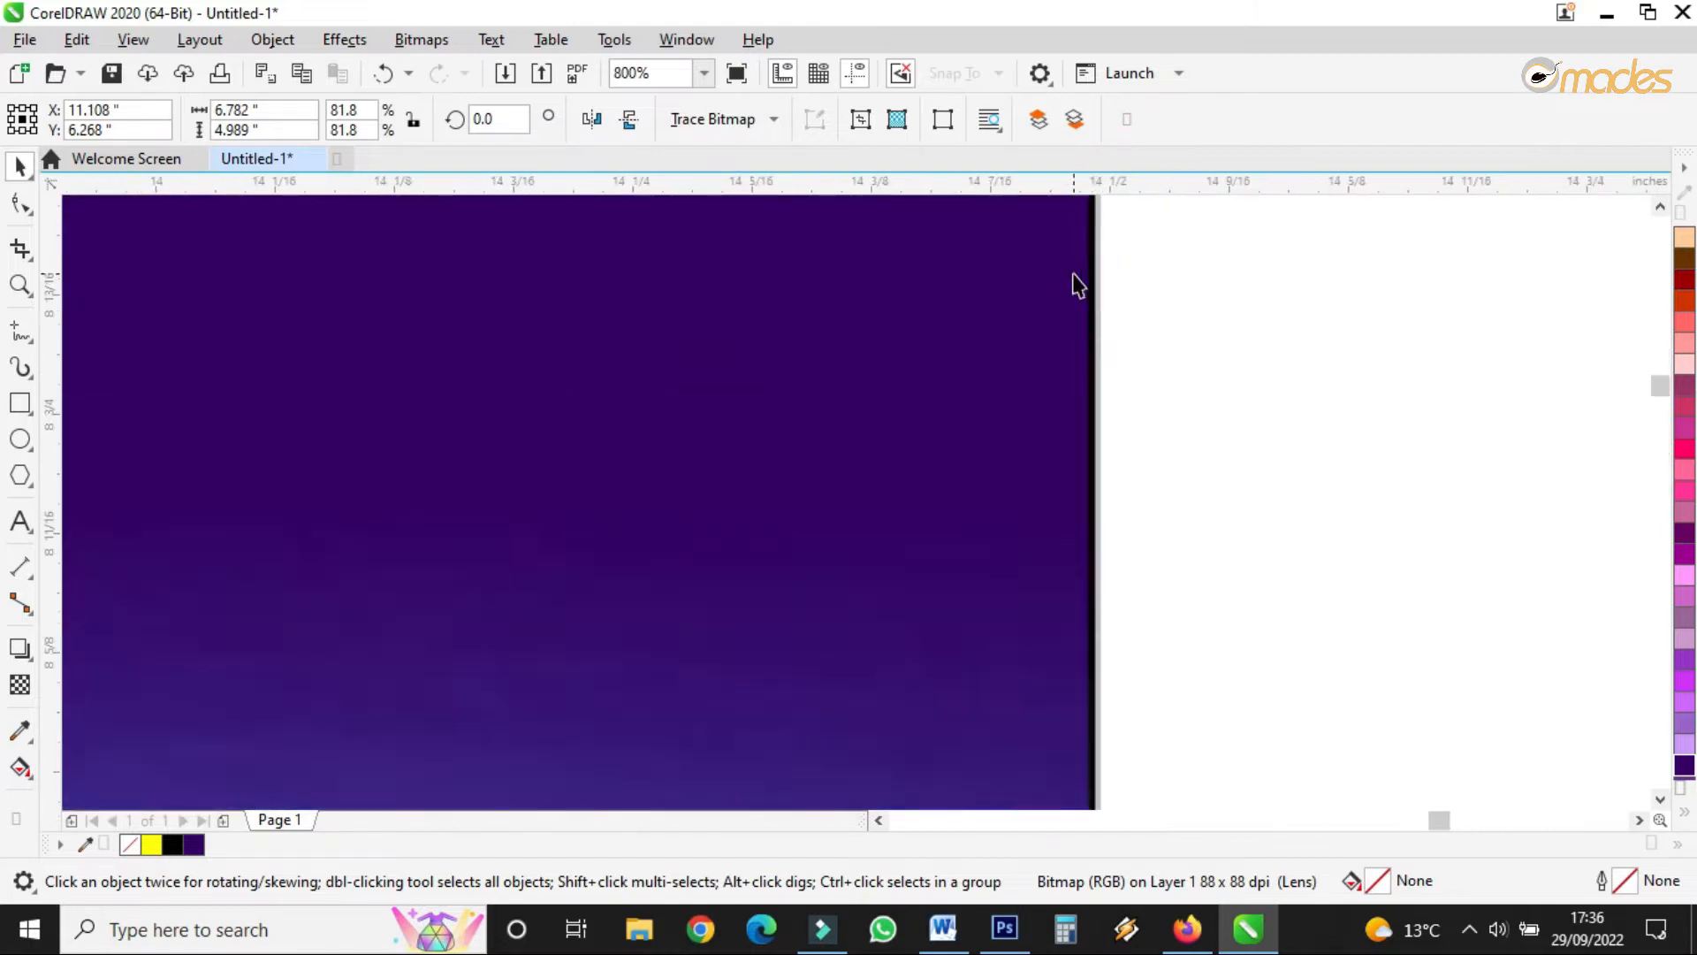
scroll(1076, 285, "up", 1)
left_click(1115, 341)
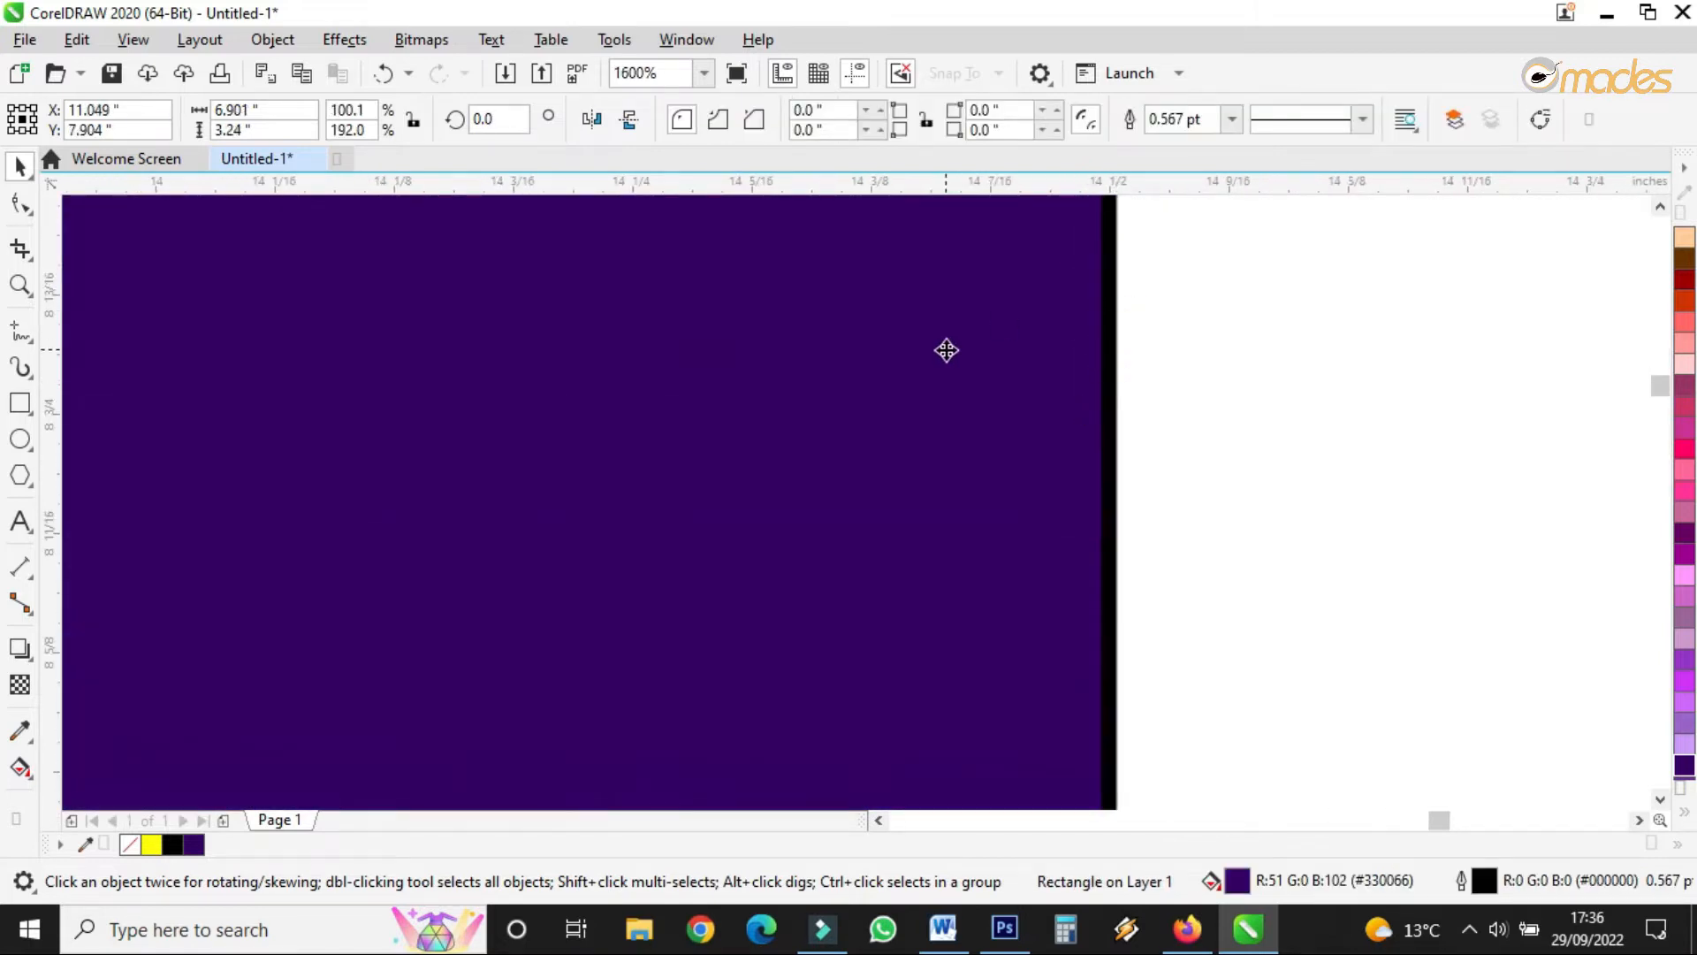
scroll(864, 301, "down", 2)
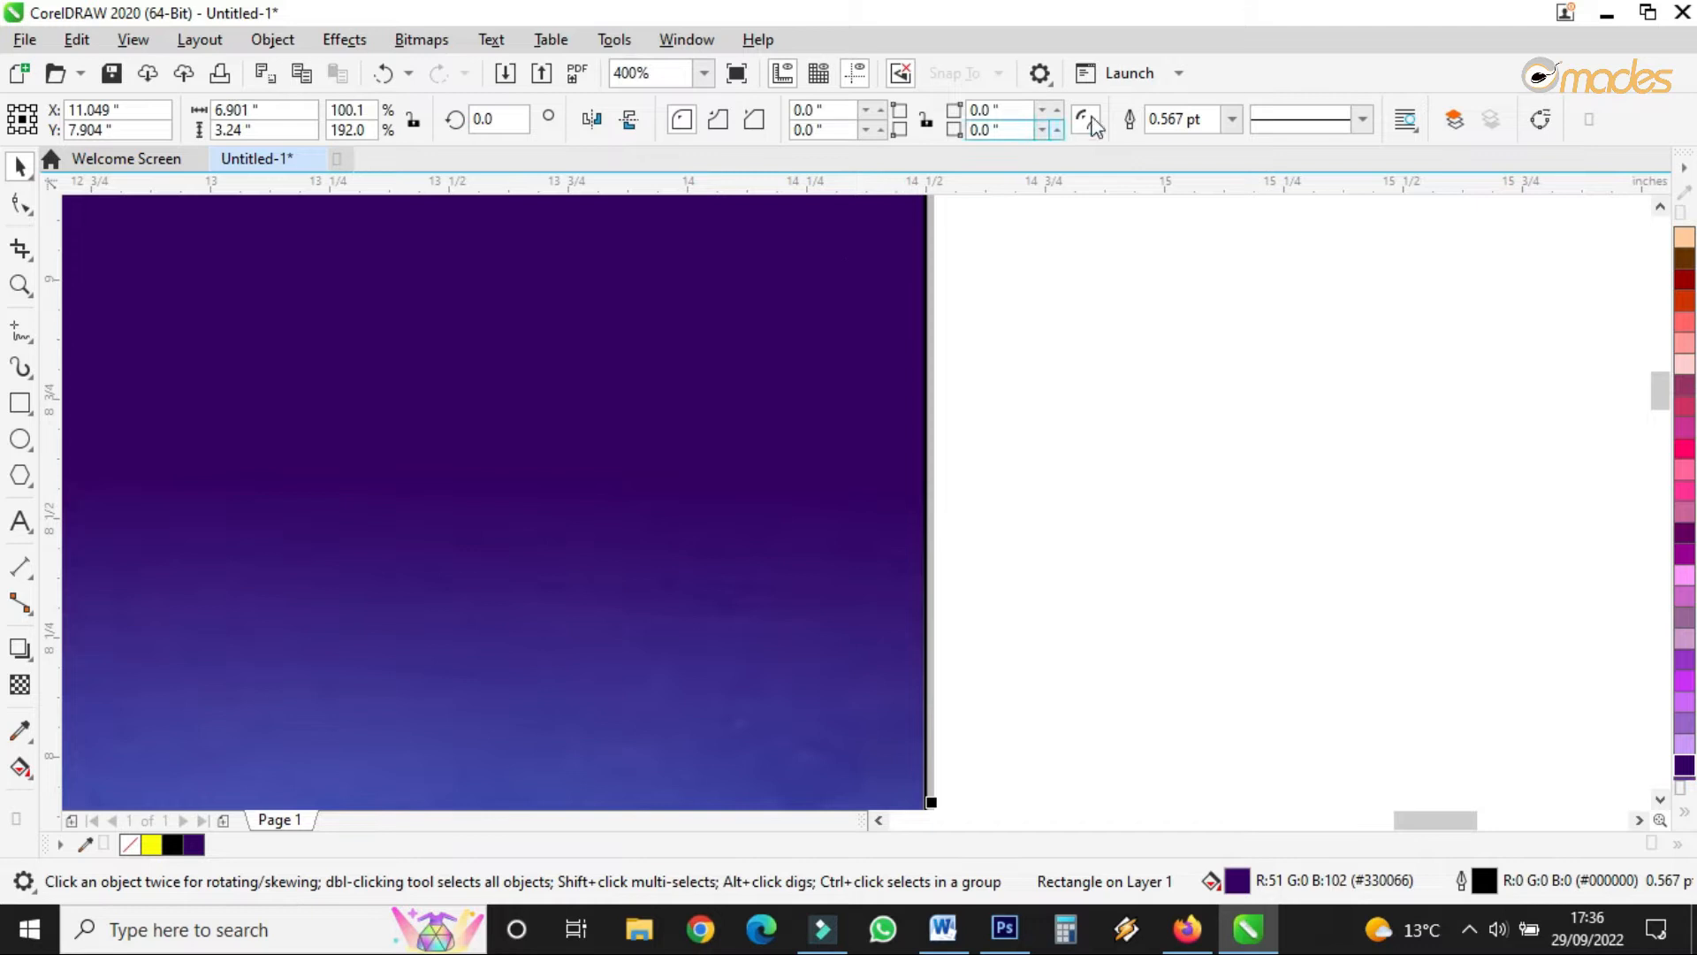
- Set the purple band's outline width to None
left_click(1232, 118)
left_click(1184, 144)
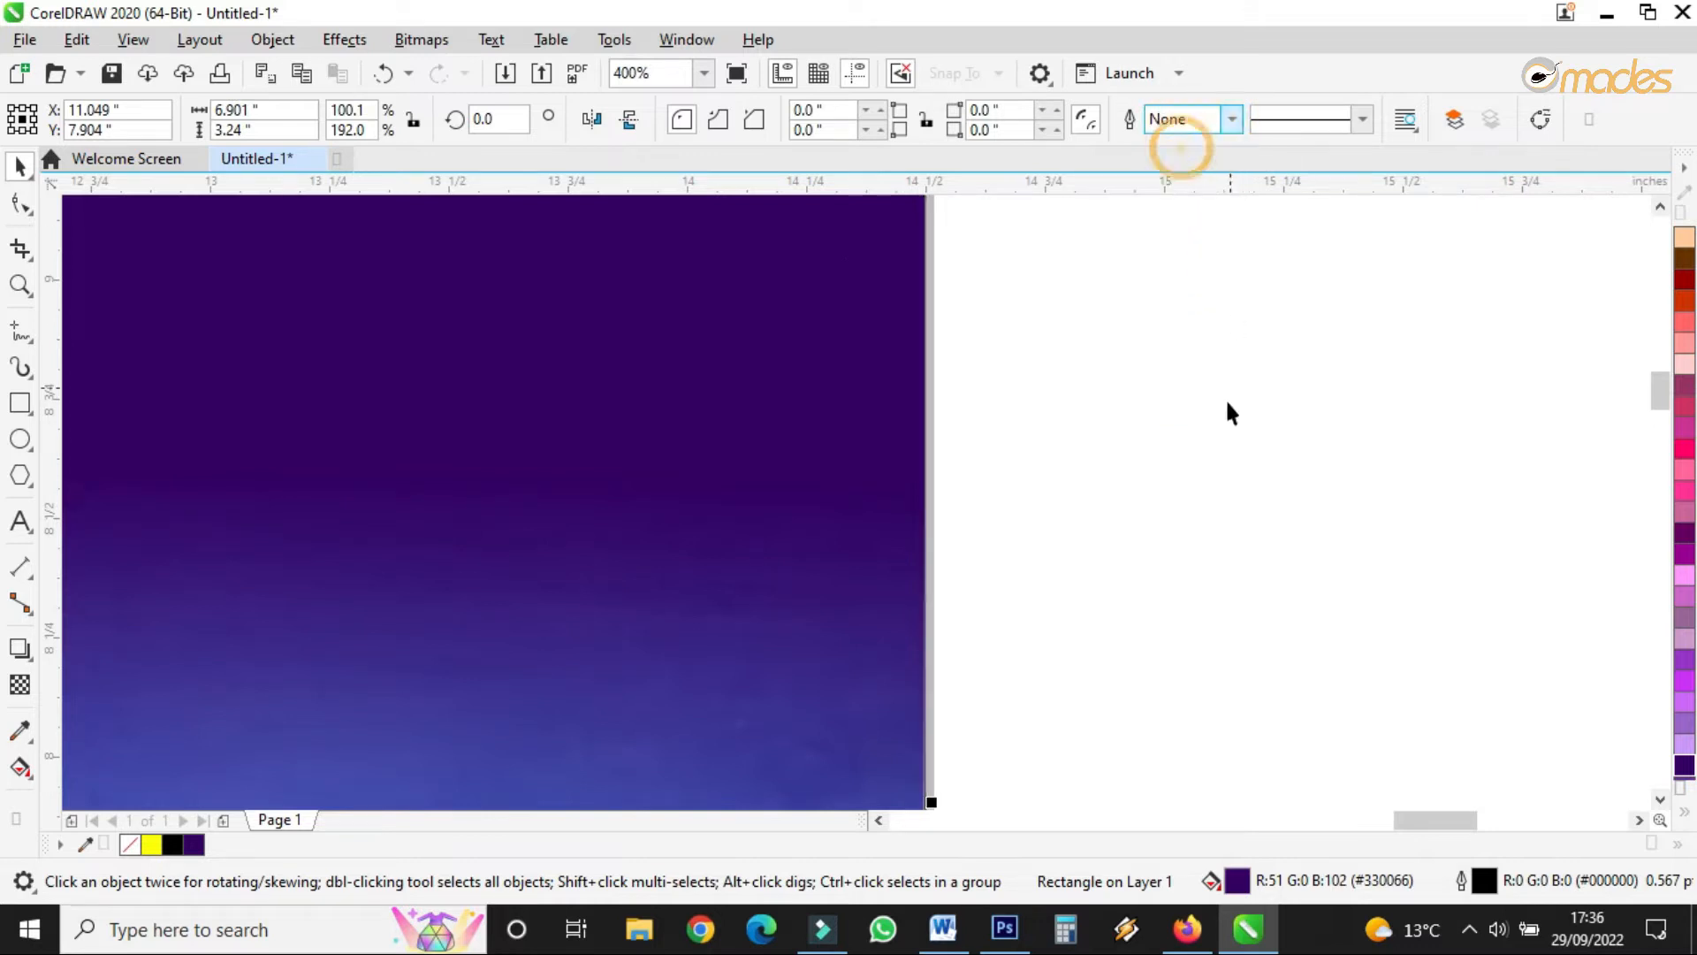
left_click(1225, 400)
scroll(1001, 424, "down", 4)
scroll(1001, 424, "up", 2)
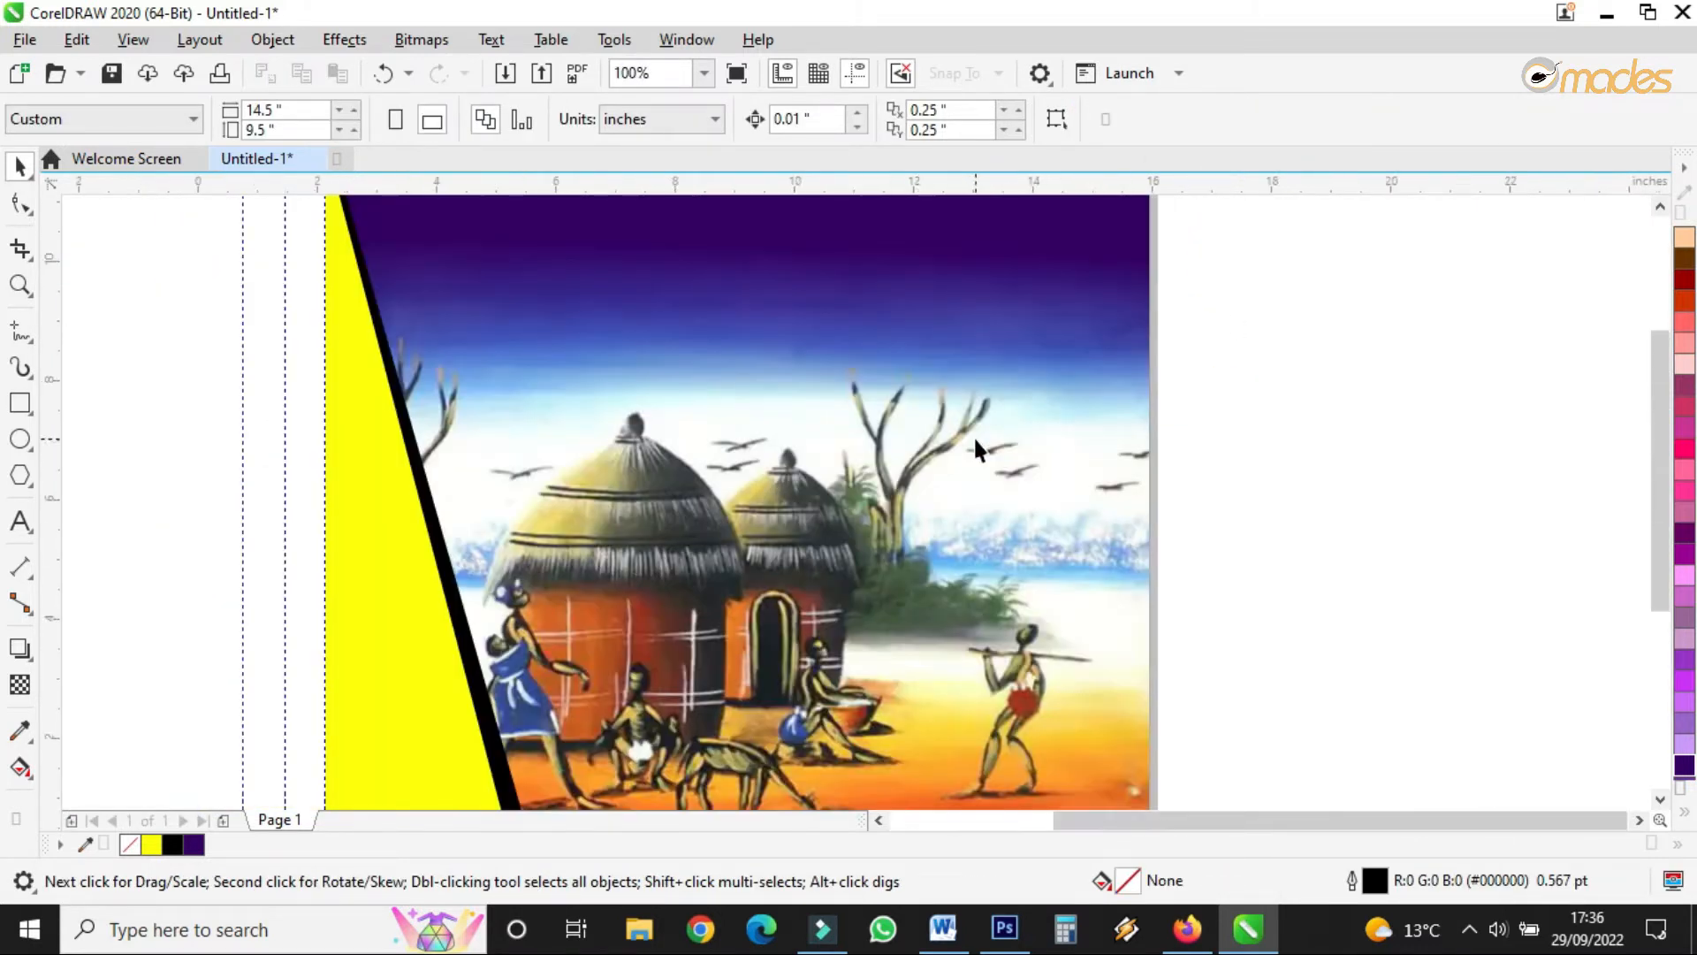
scroll(884, 313, "down", 2)
scroll(804, 288, "up", 2)
scroll(804, 288, "down", 2)
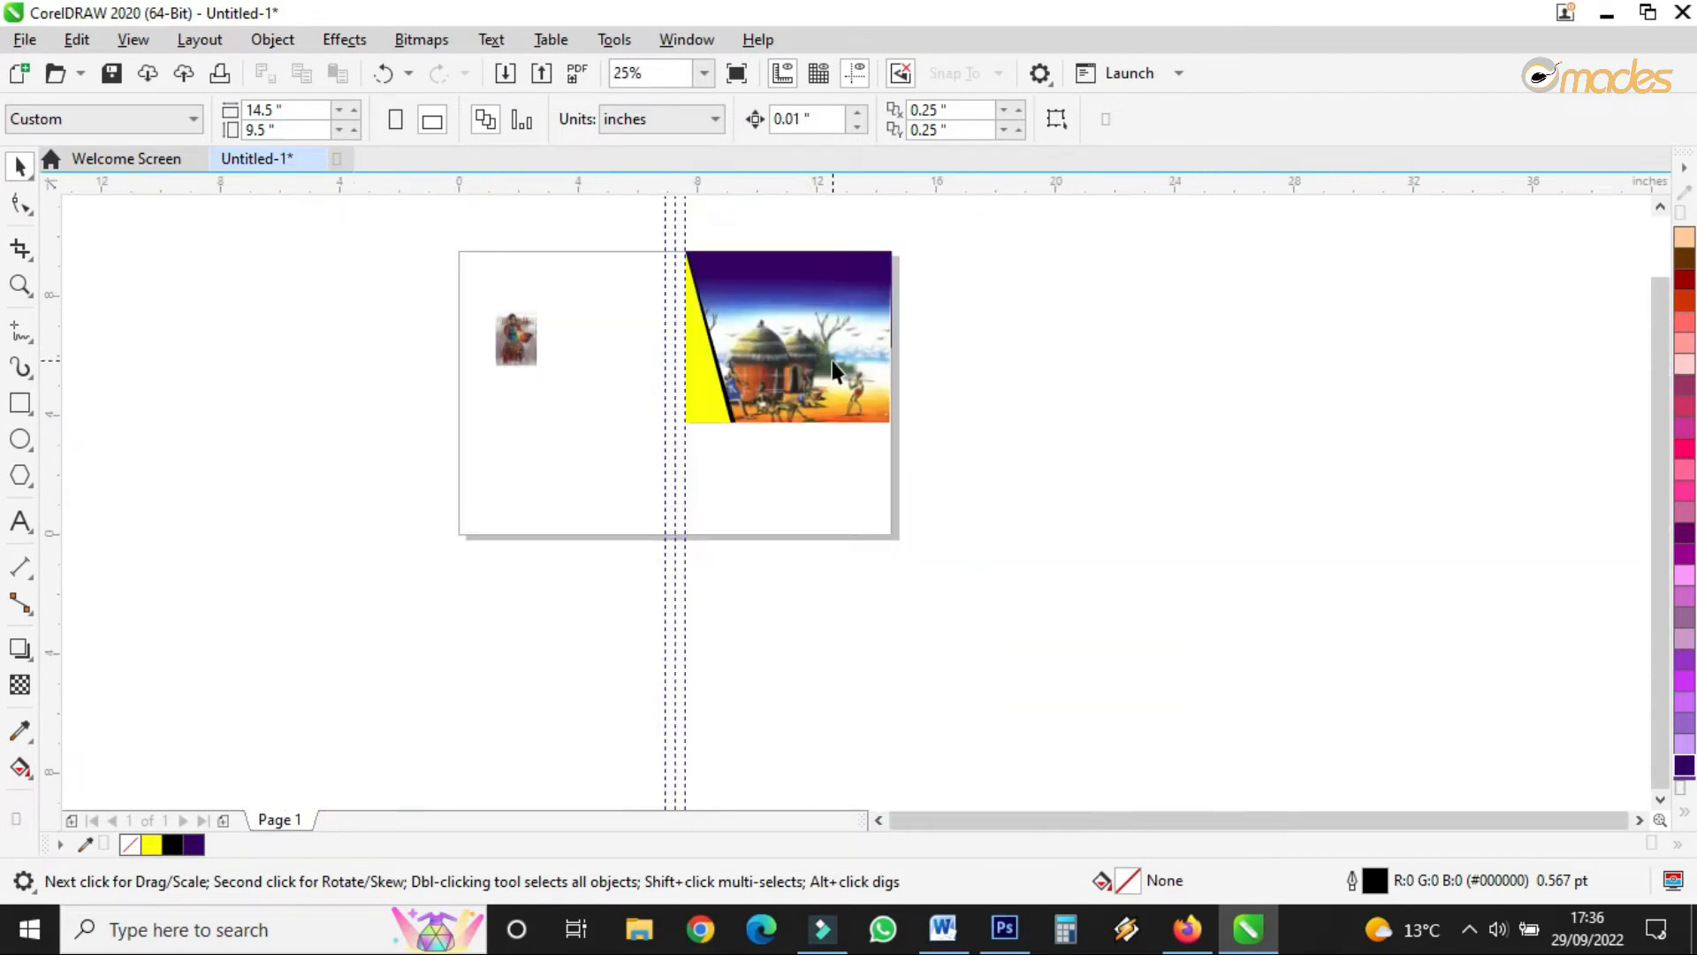
scroll(834, 371, "up", 2)
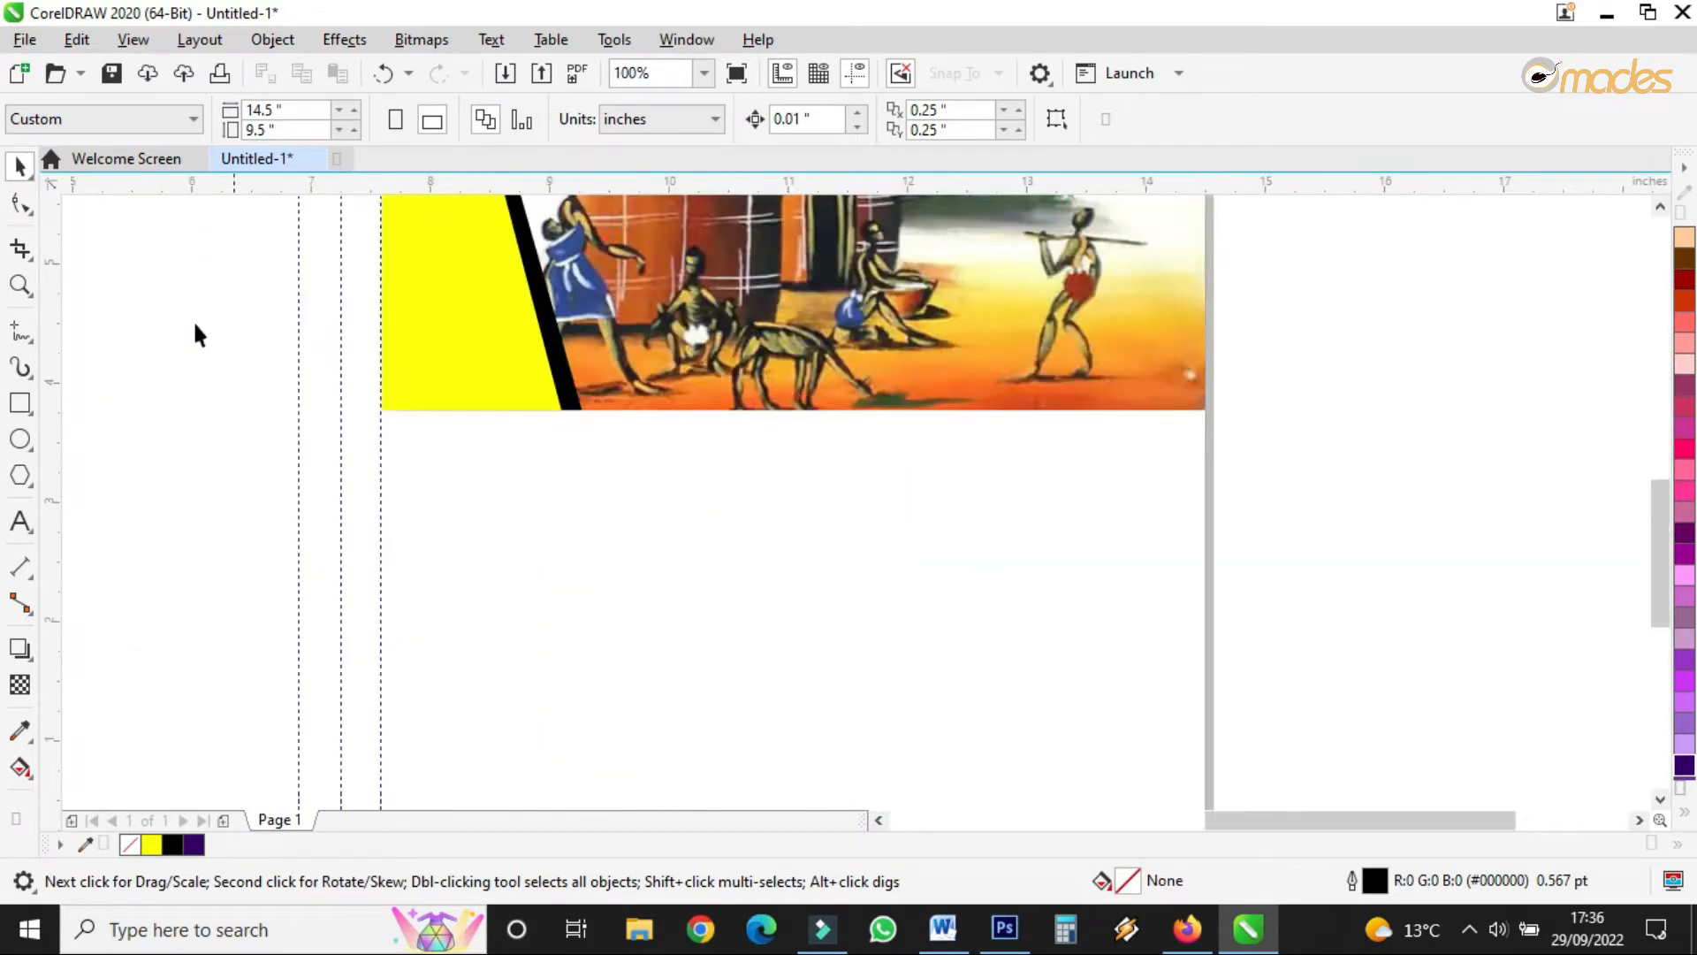
left_click(20, 403)
- Draw a rectangle below the painting, fill it deep purple (#330066) and remove its outline
left_click_drag(381, 409, 1207, 591)
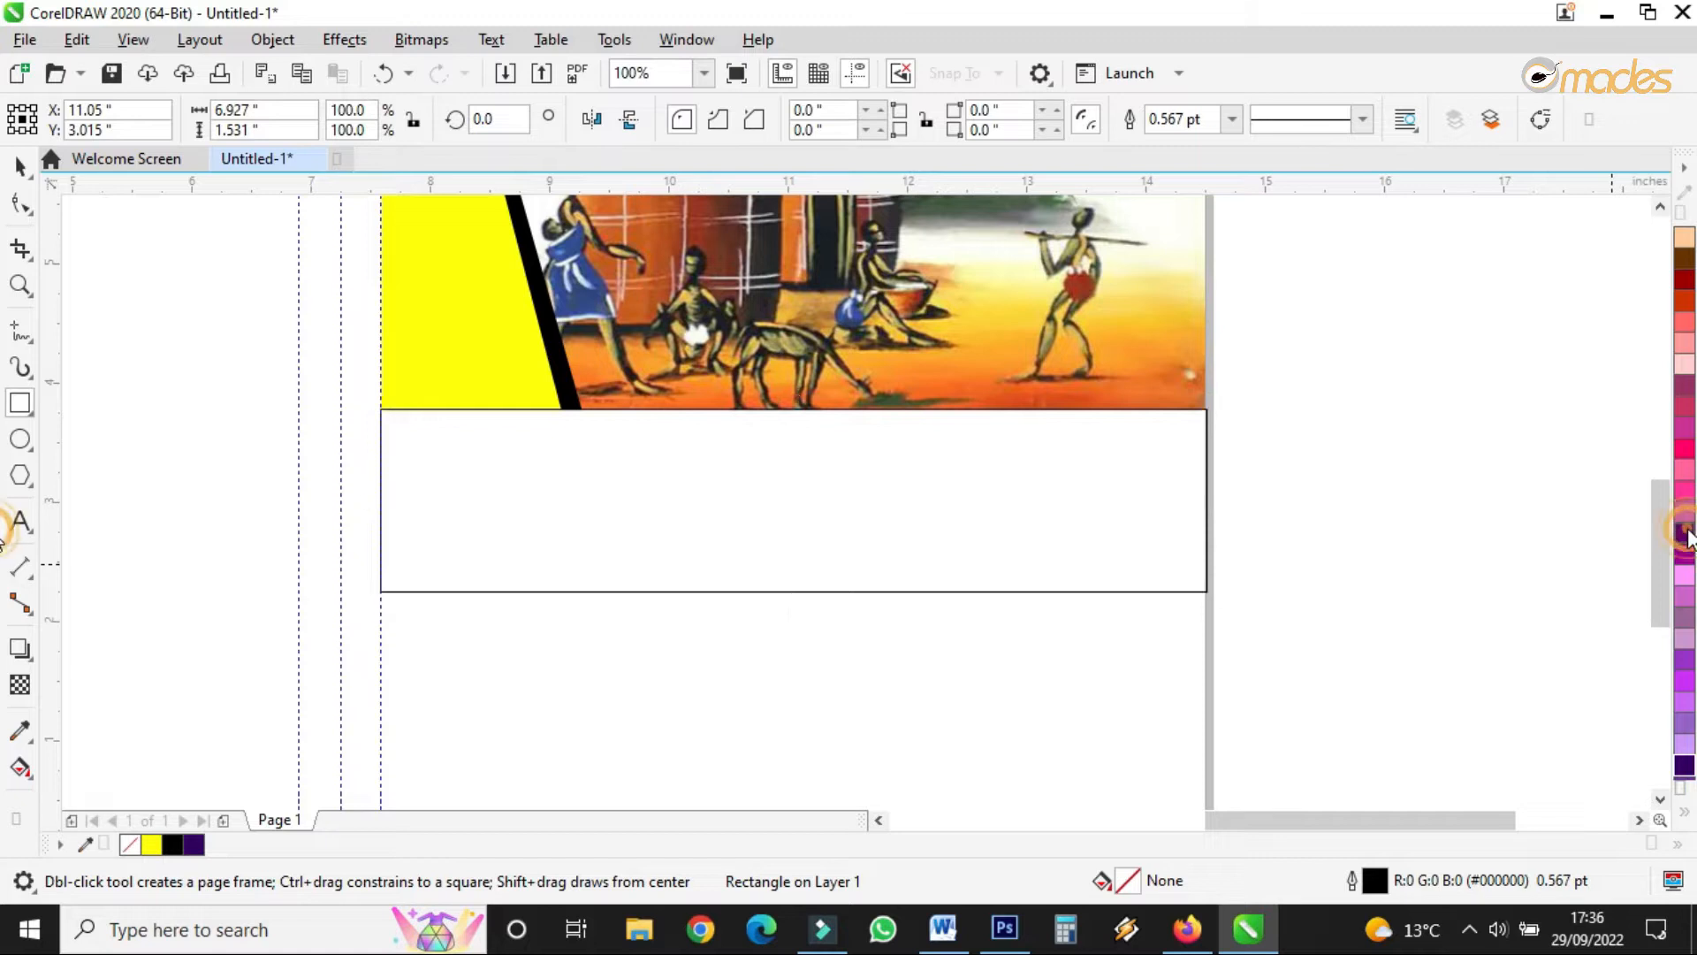
left_click(1686, 534)
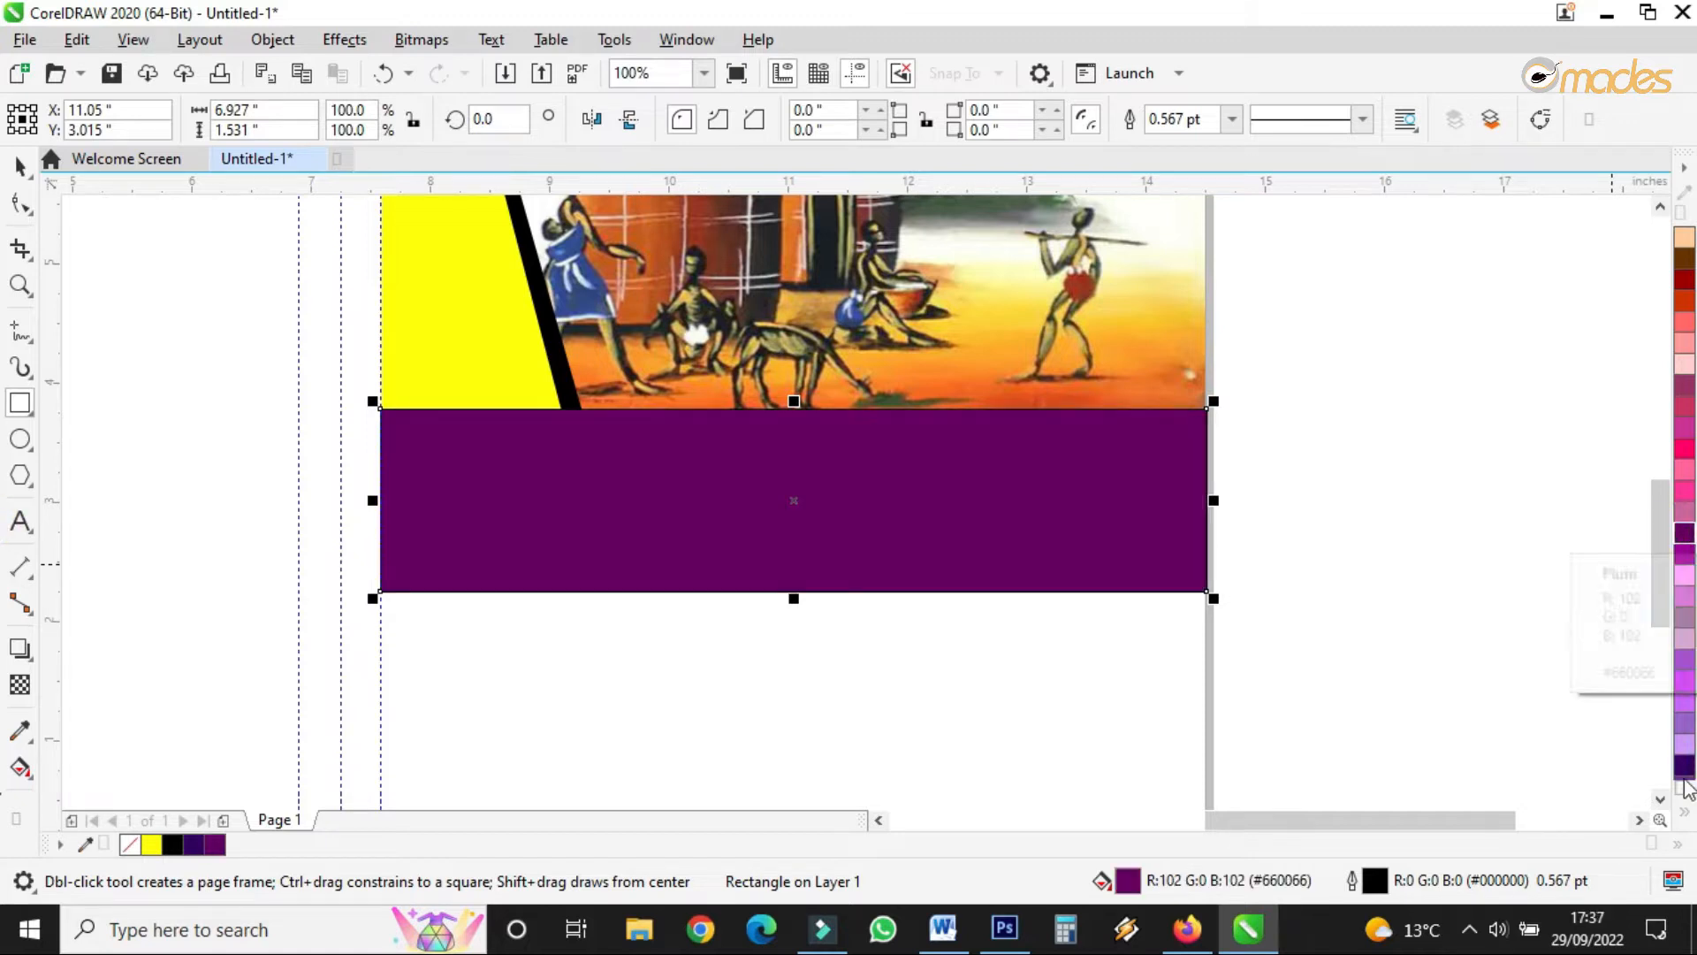
left_click(1682, 812)
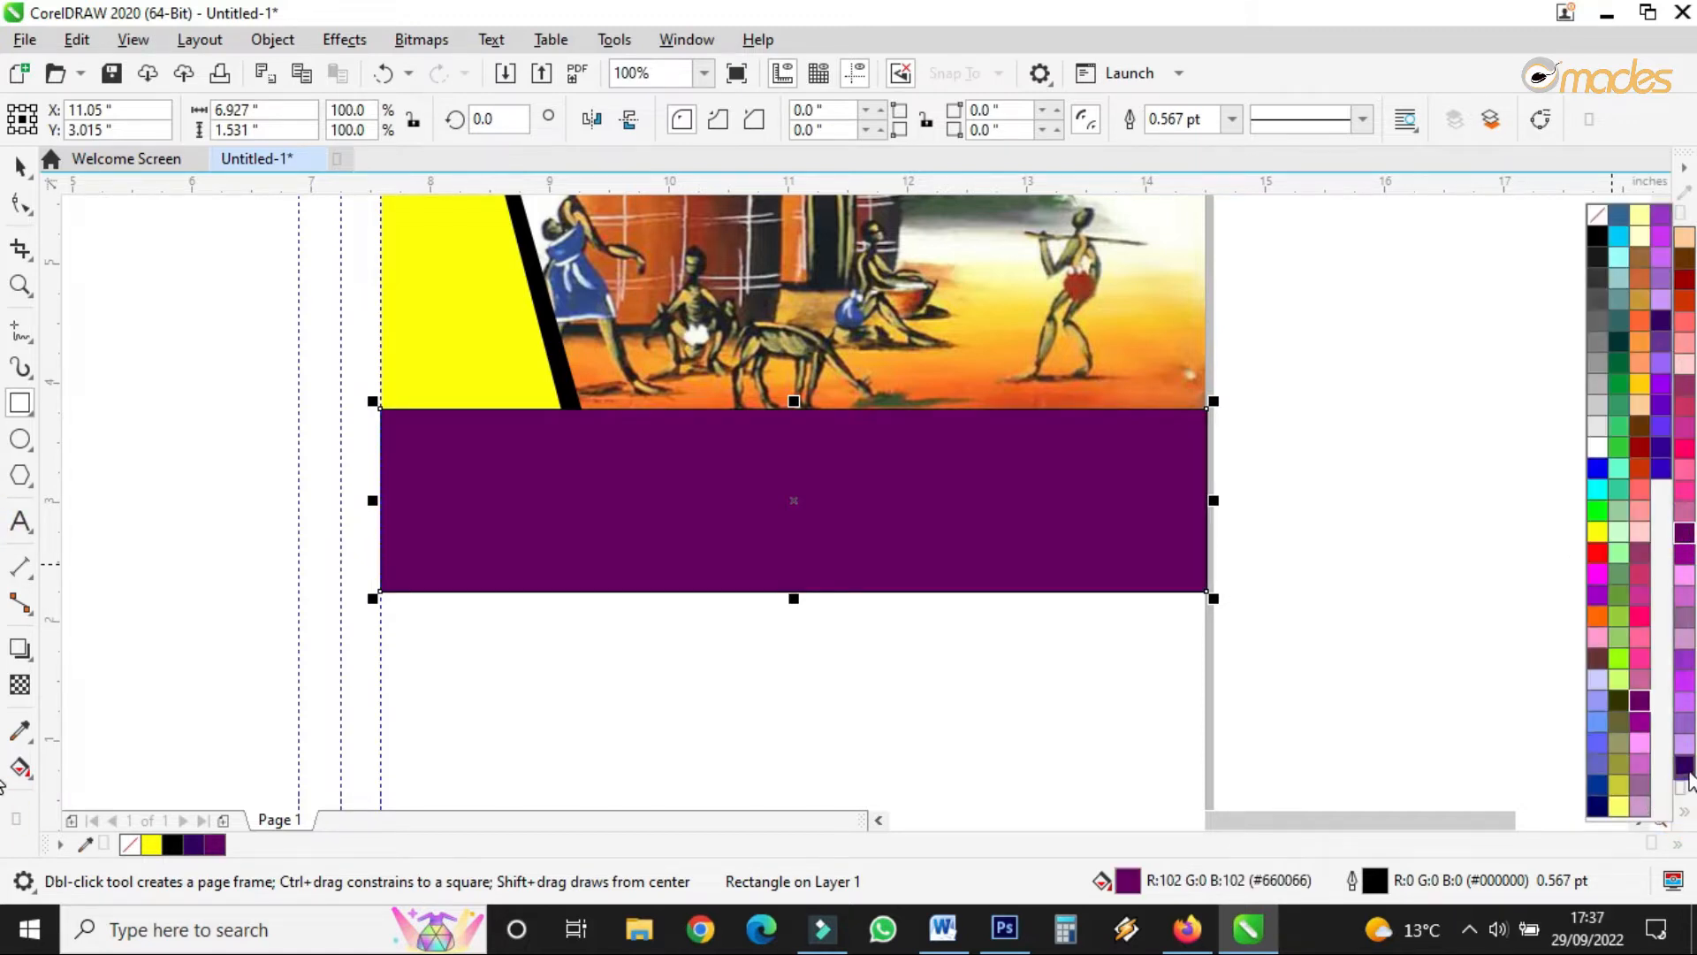
left_click(1685, 767)
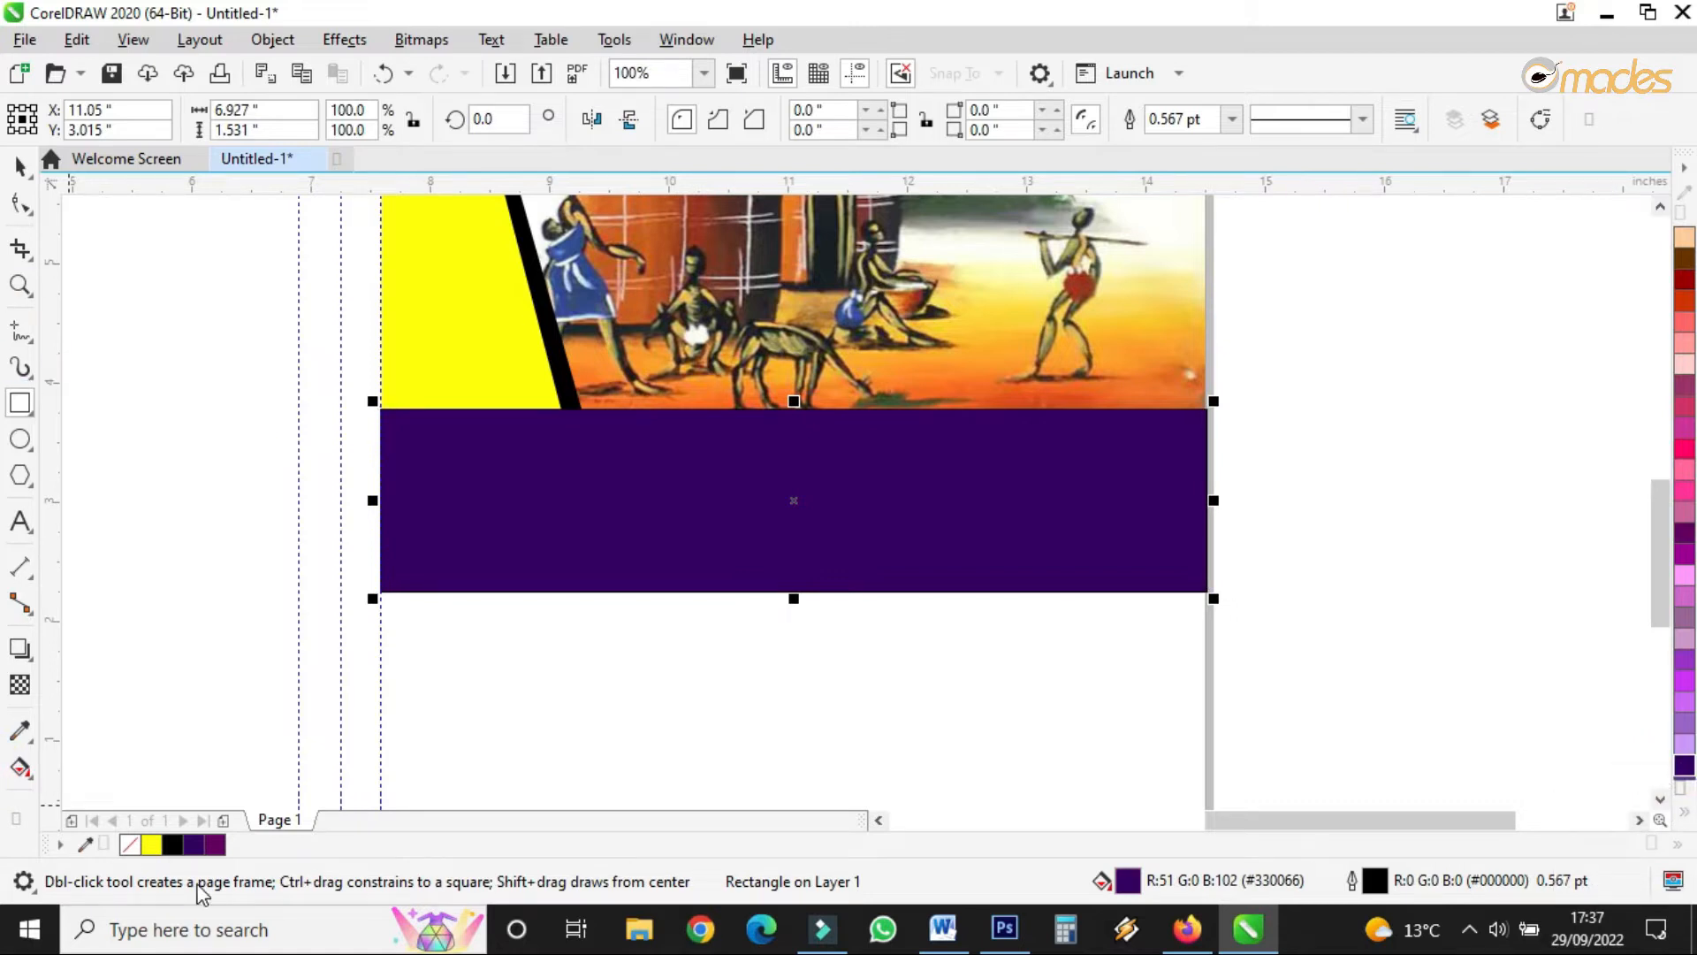
right_click(130, 845)
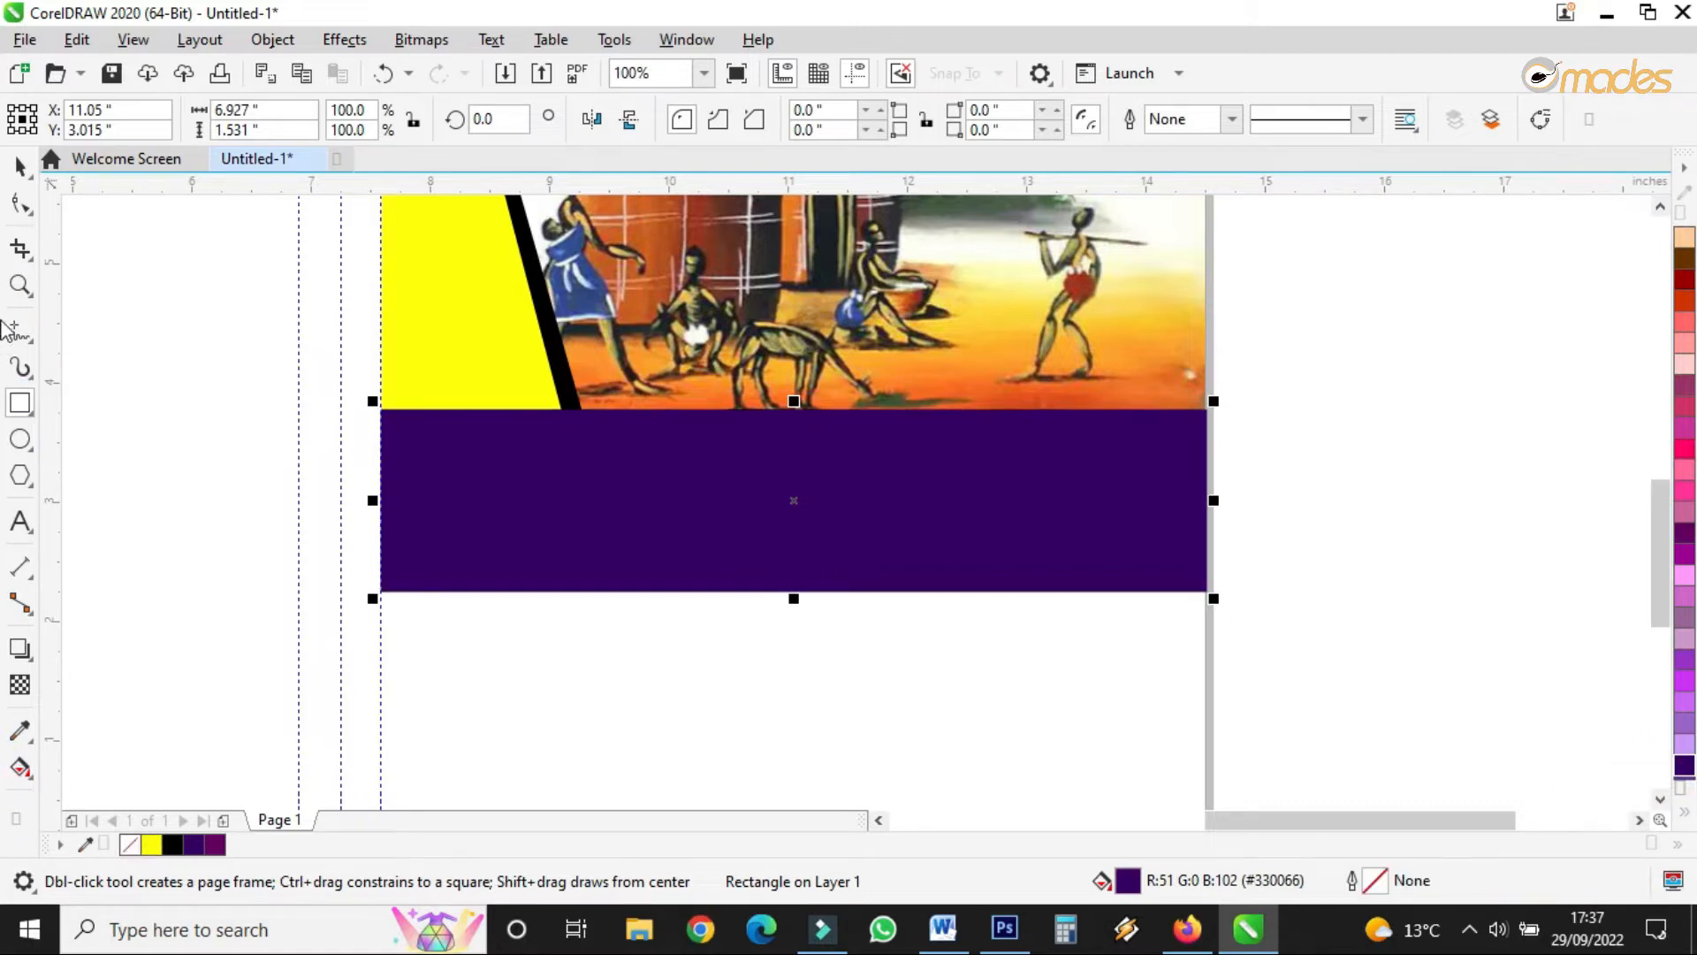
left_click(20, 166)
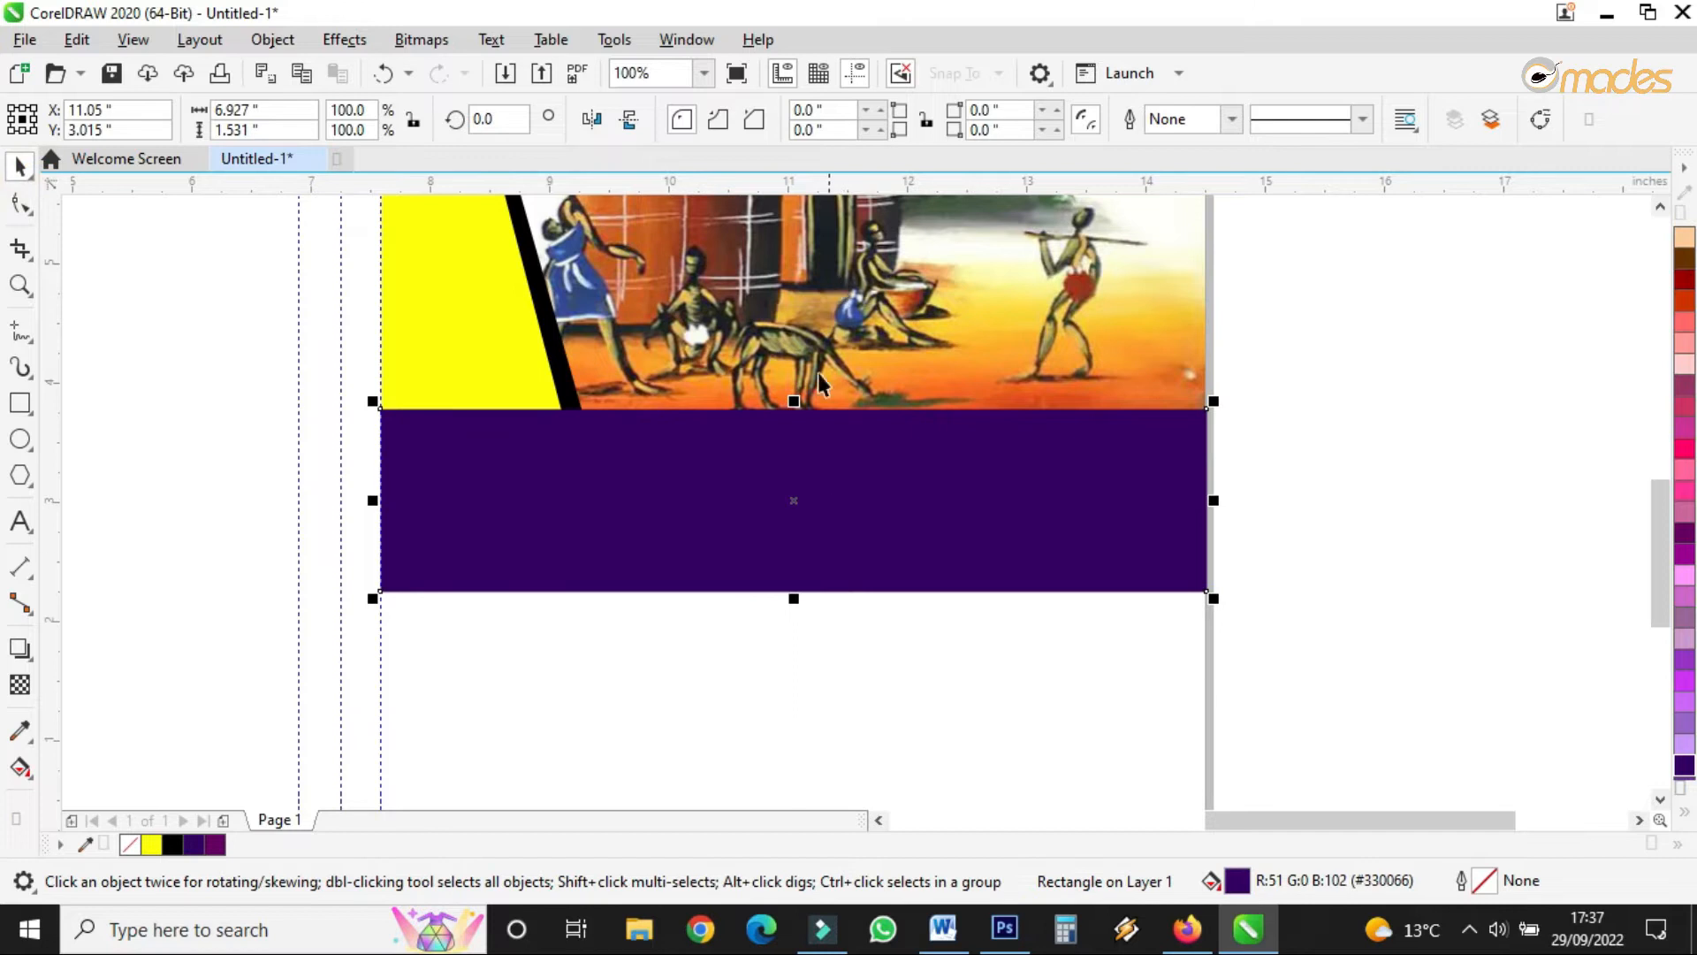
scroll(818, 373, "down", 4)
scroll(833, 371, "up", 4)
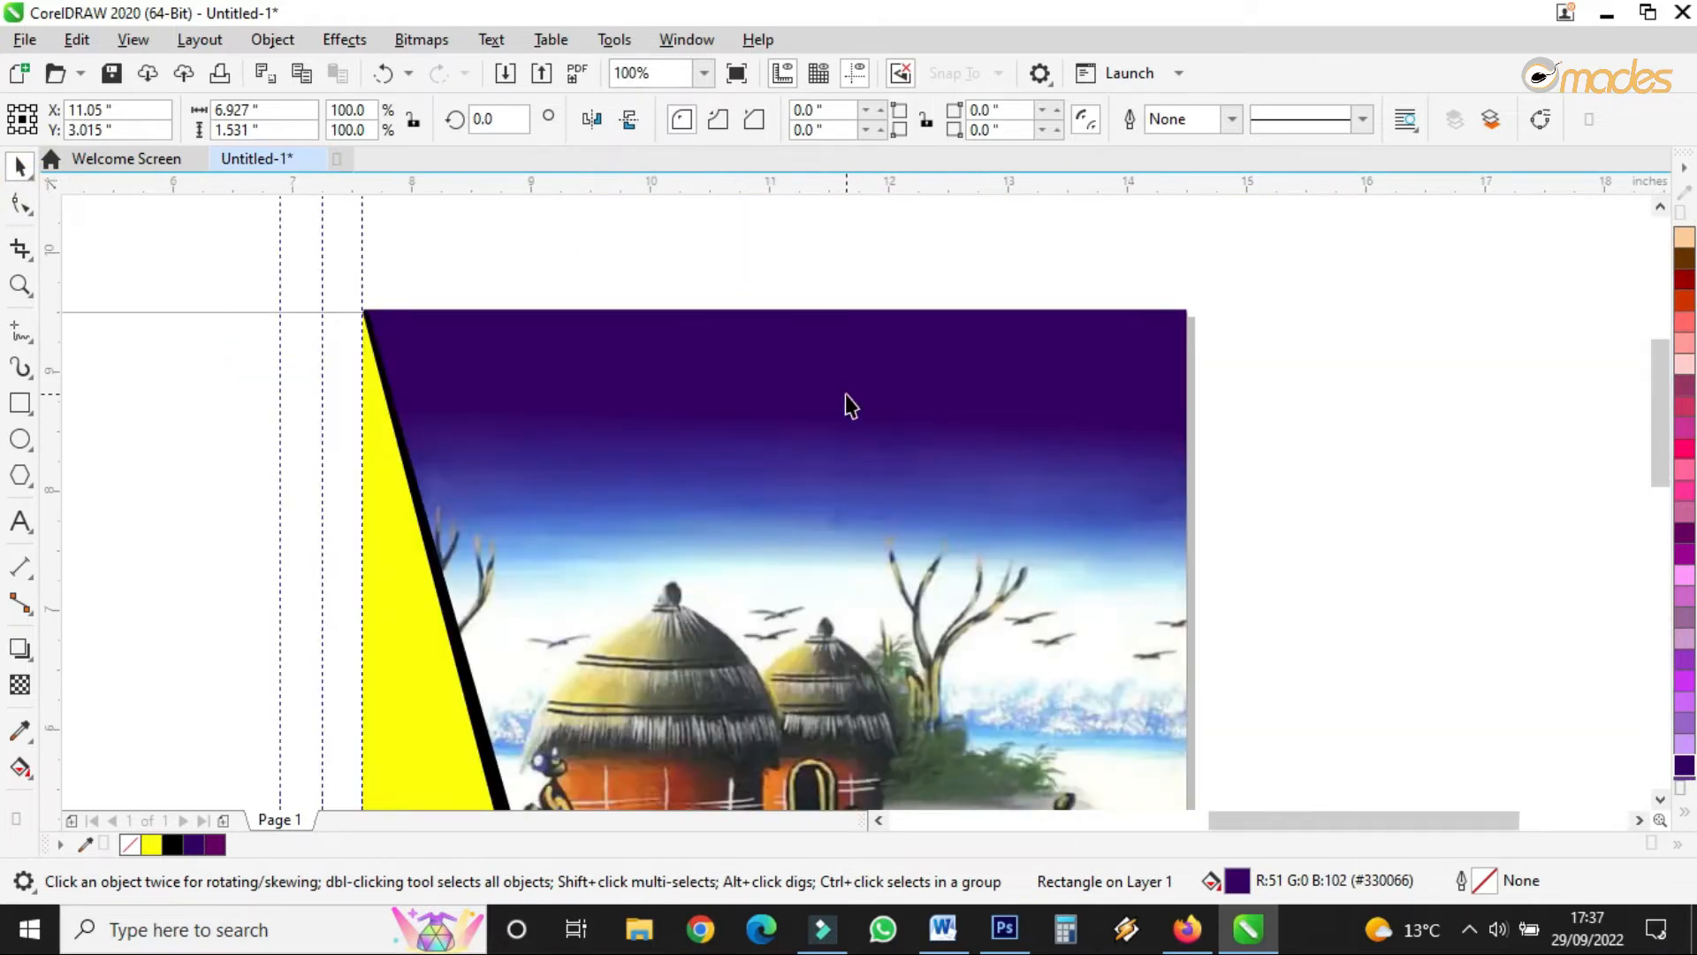
scroll(850, 406, "down", 1)
scroll(849, 375, "up", 2)
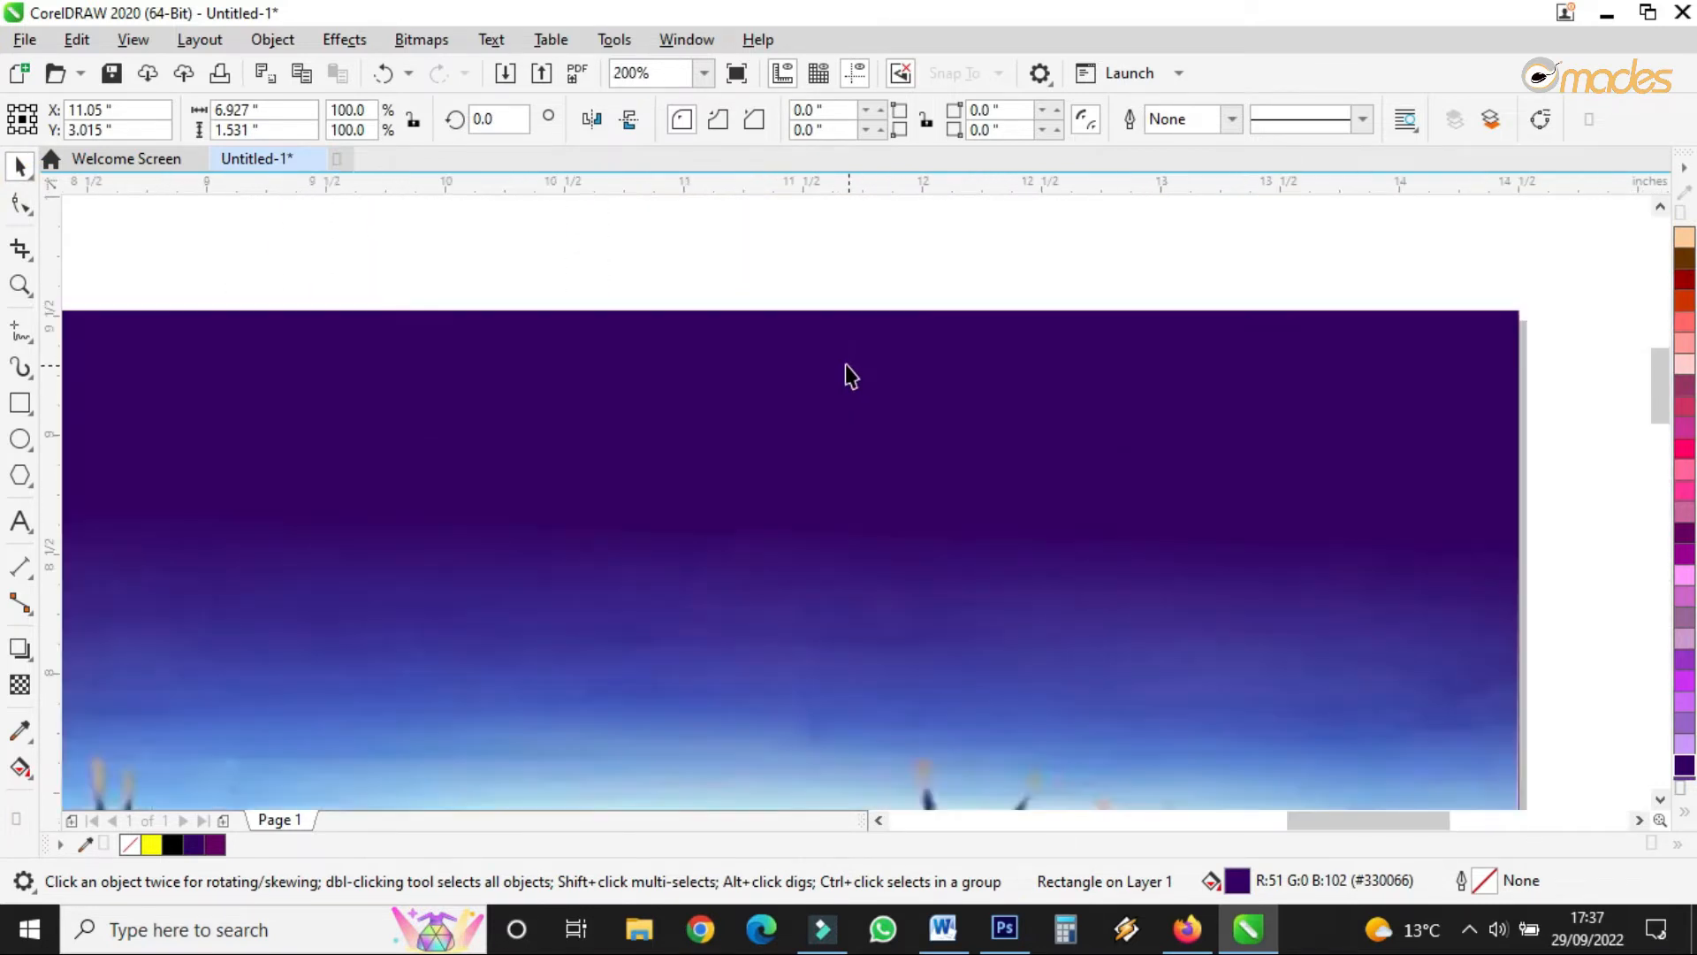
- Type the title 'Omades Series' on the purple sky
left_click(19, 522)
left_click(736, 559)
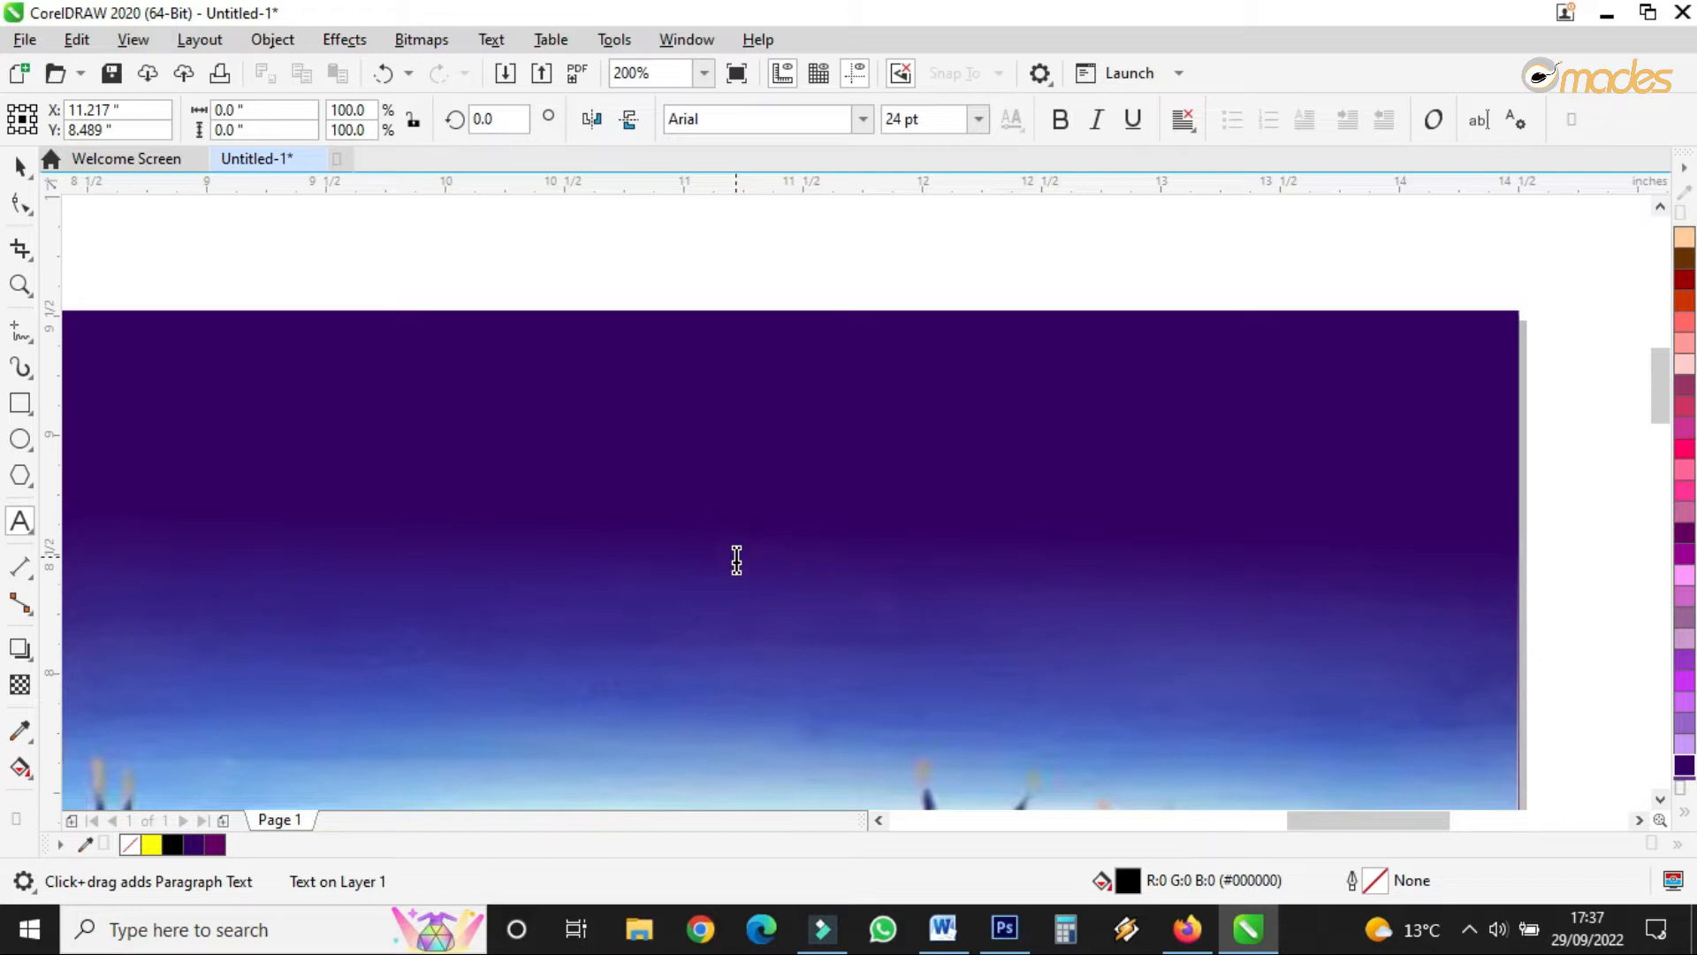
type("O")
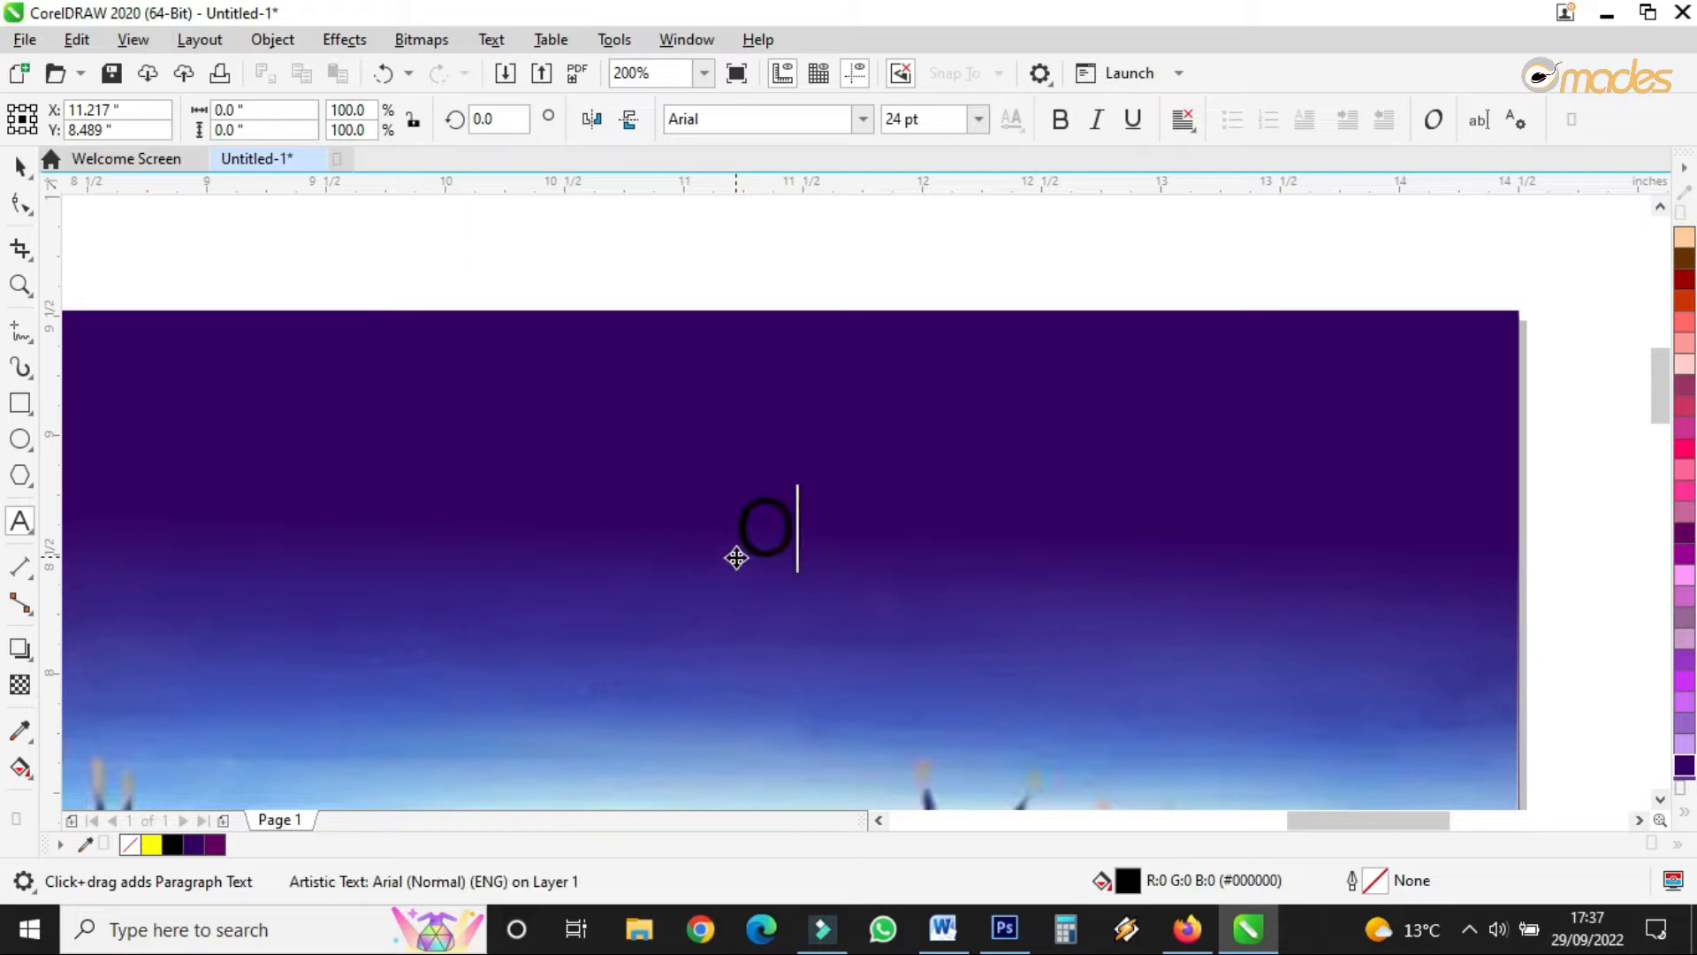
type("mades Series")
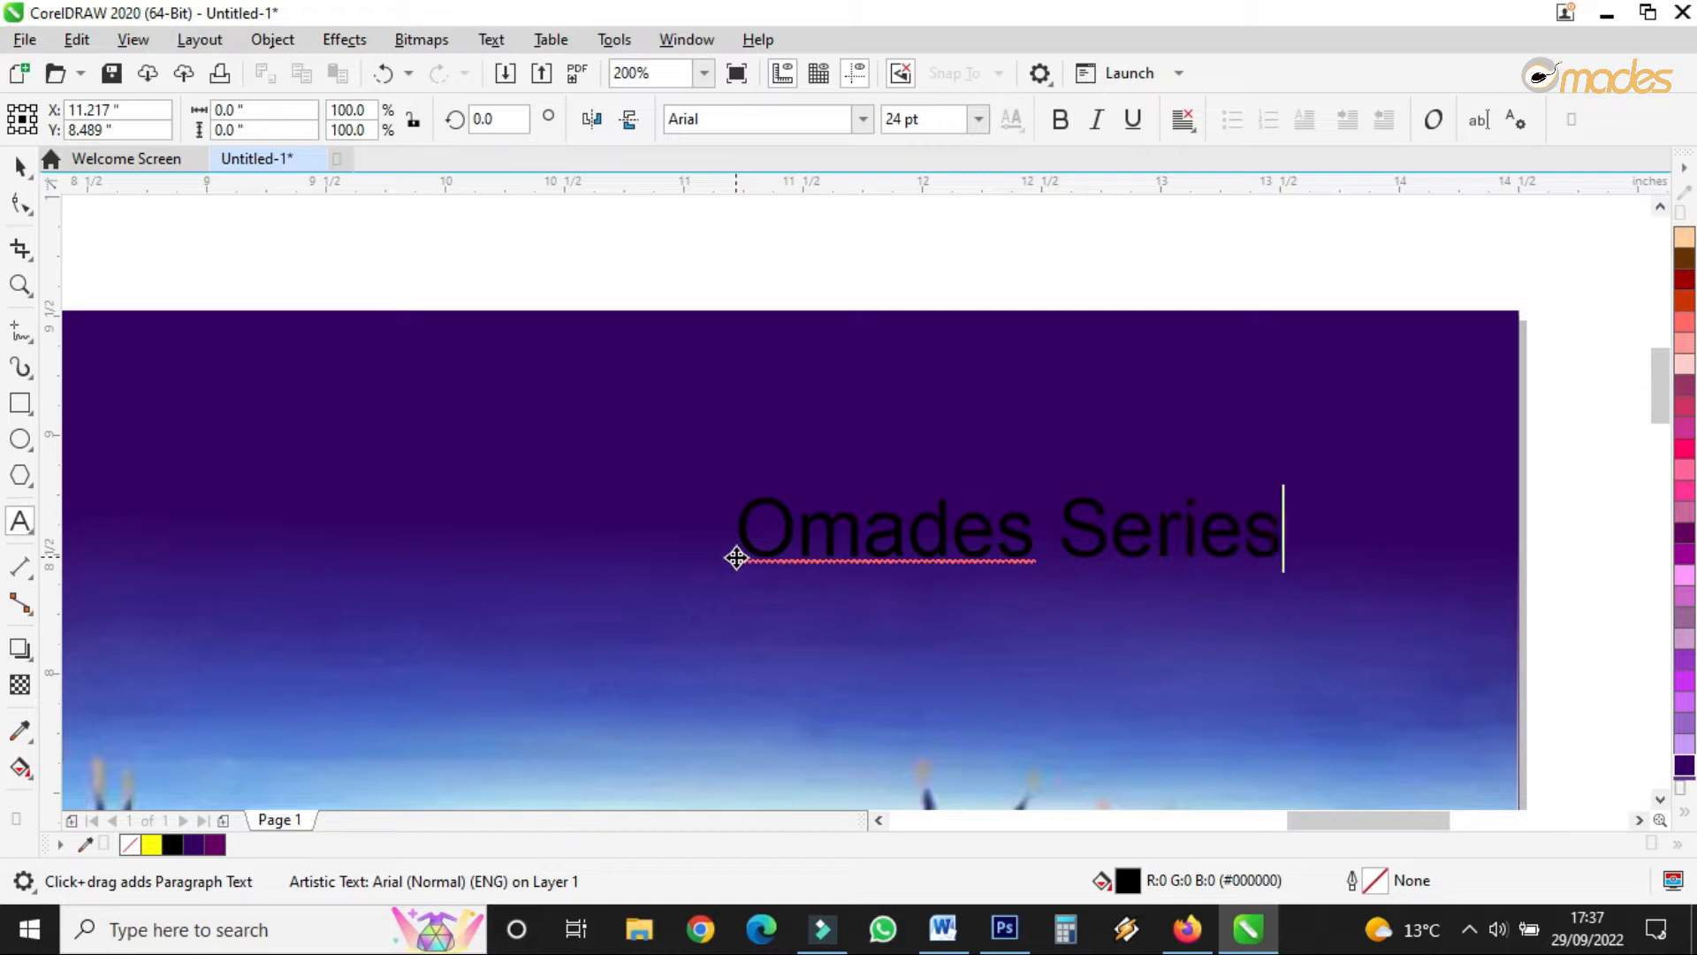
key("Escape")
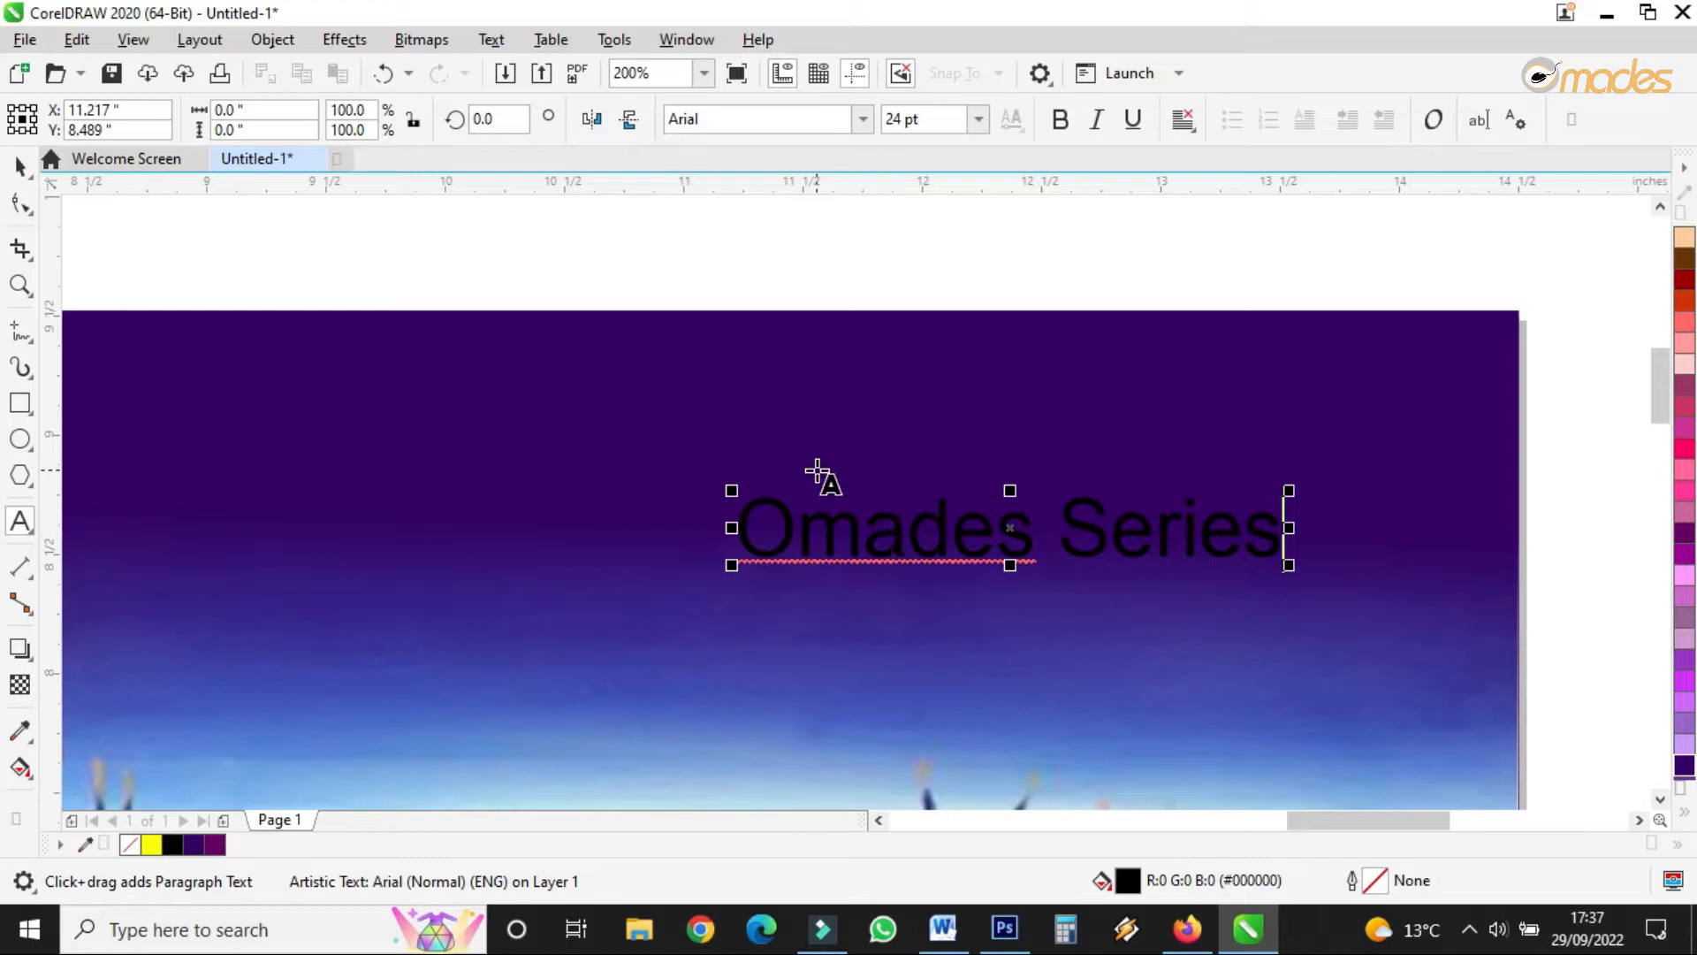
- Change the title to UPPERCASE, move it left, set Arno Pro Caption and shrink it to about 20 pt
left_click(22, 166)
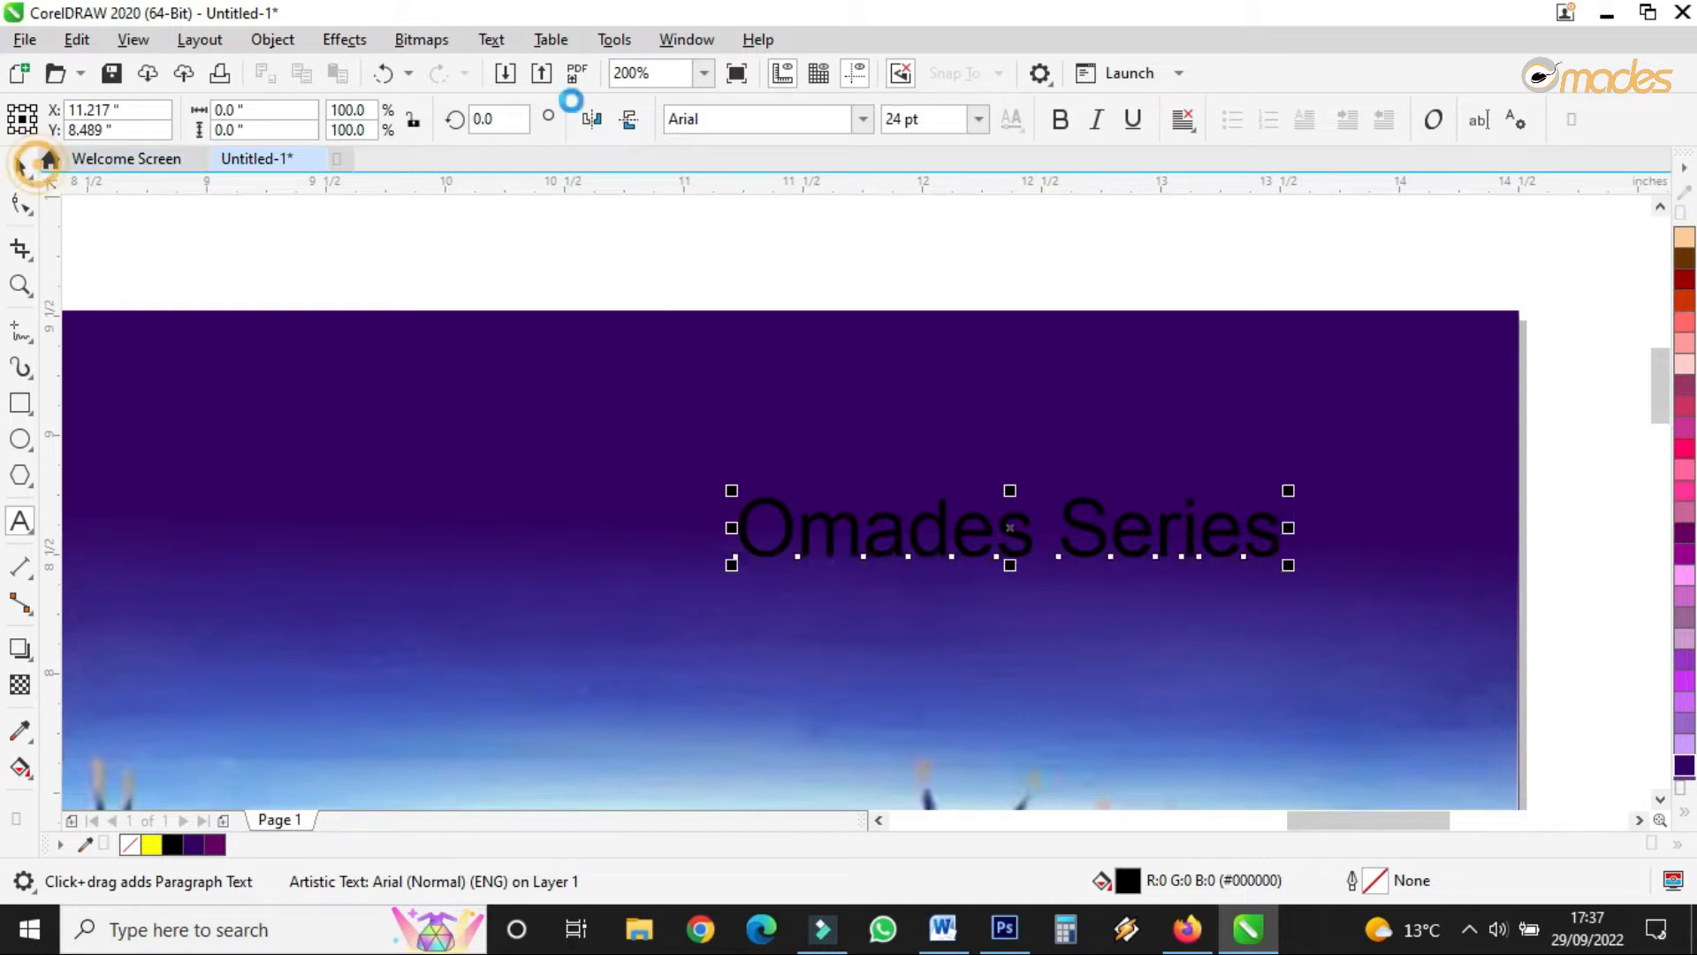
left_click(492, 40)
left_click(553, 556)
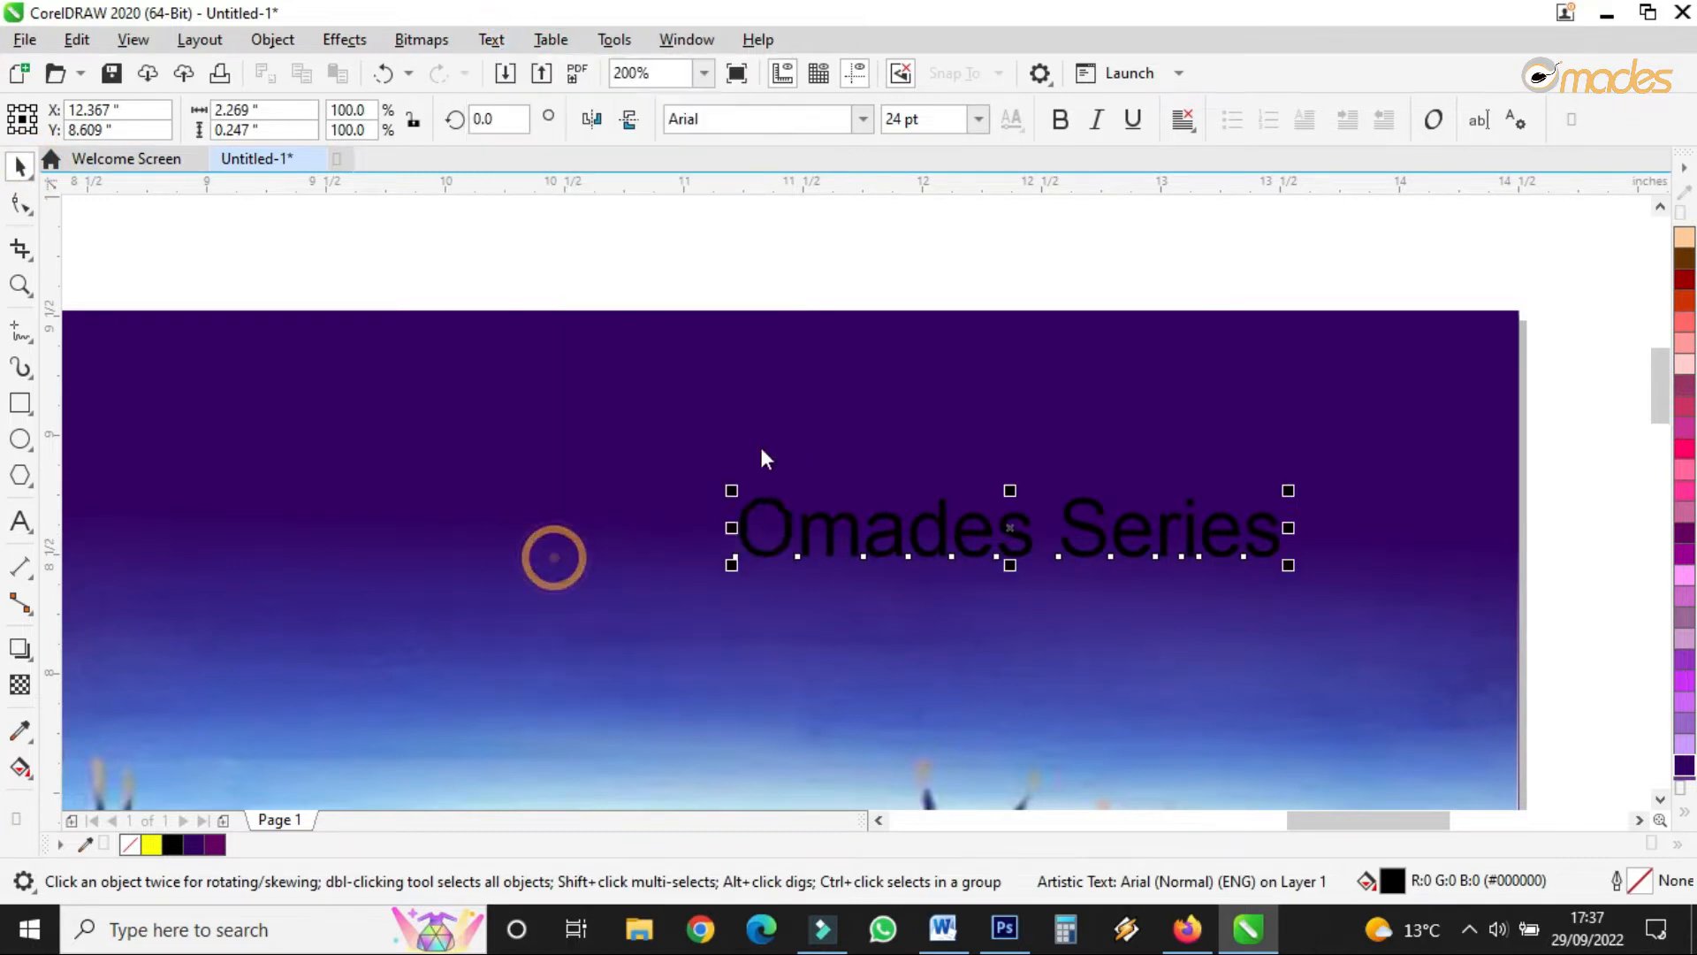
left_click(783, 439)
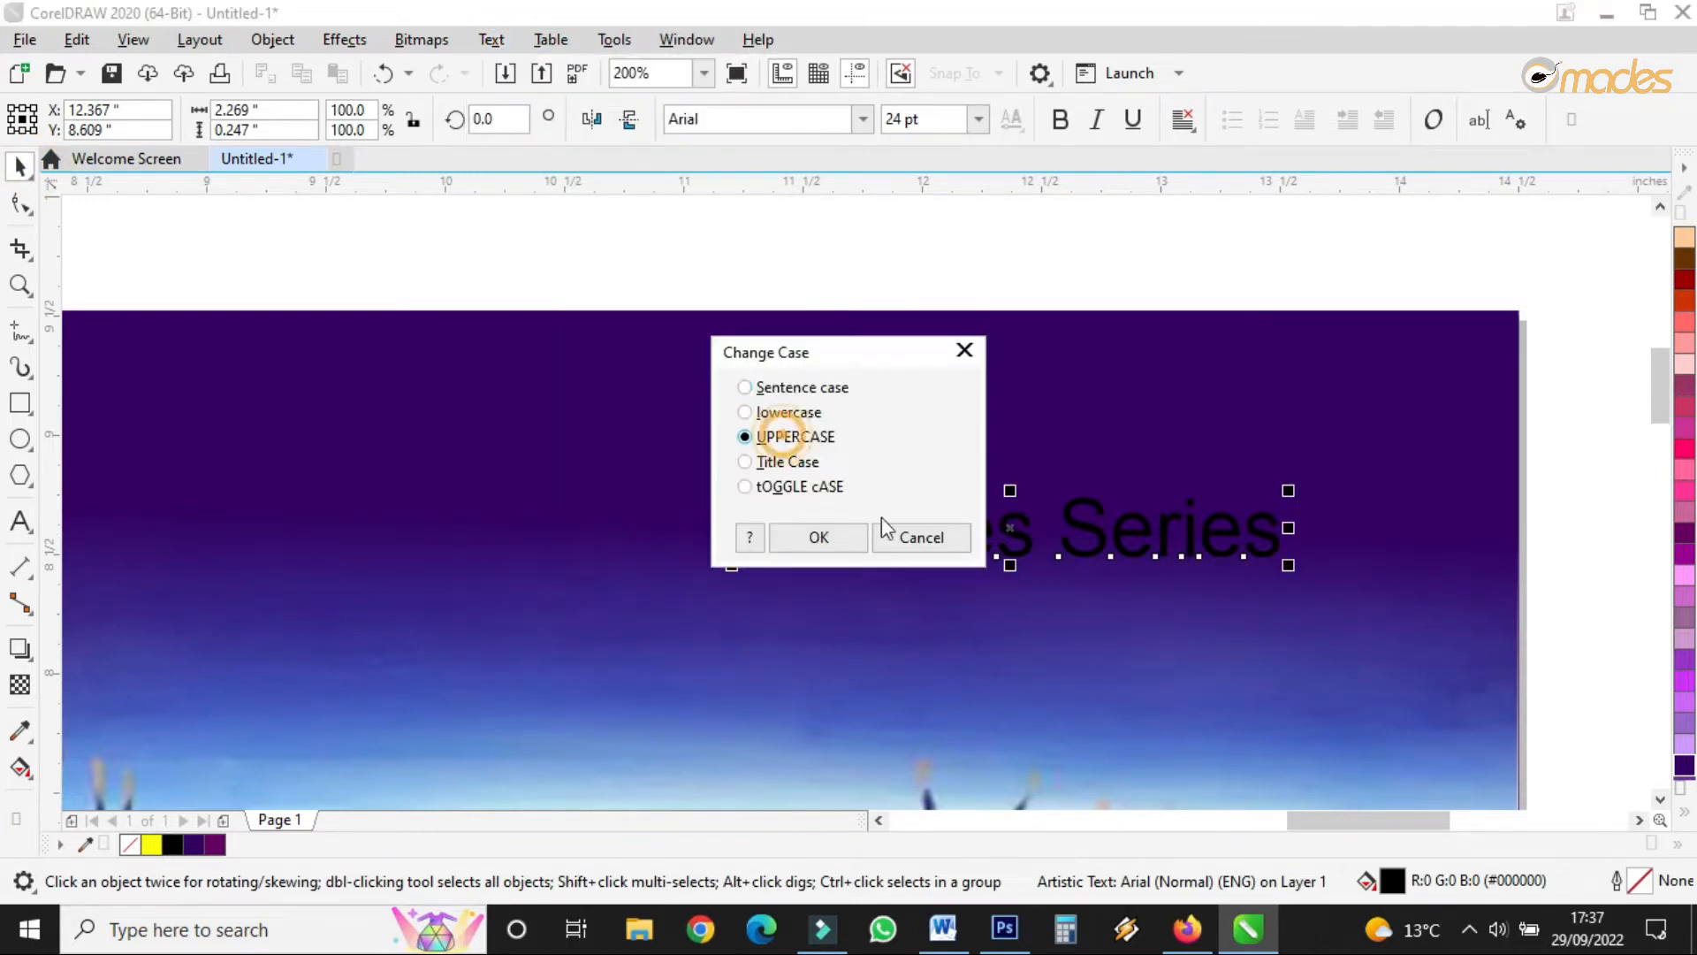
left_click(841, 542)
left_click_drag(1060, 532, 861, 536)
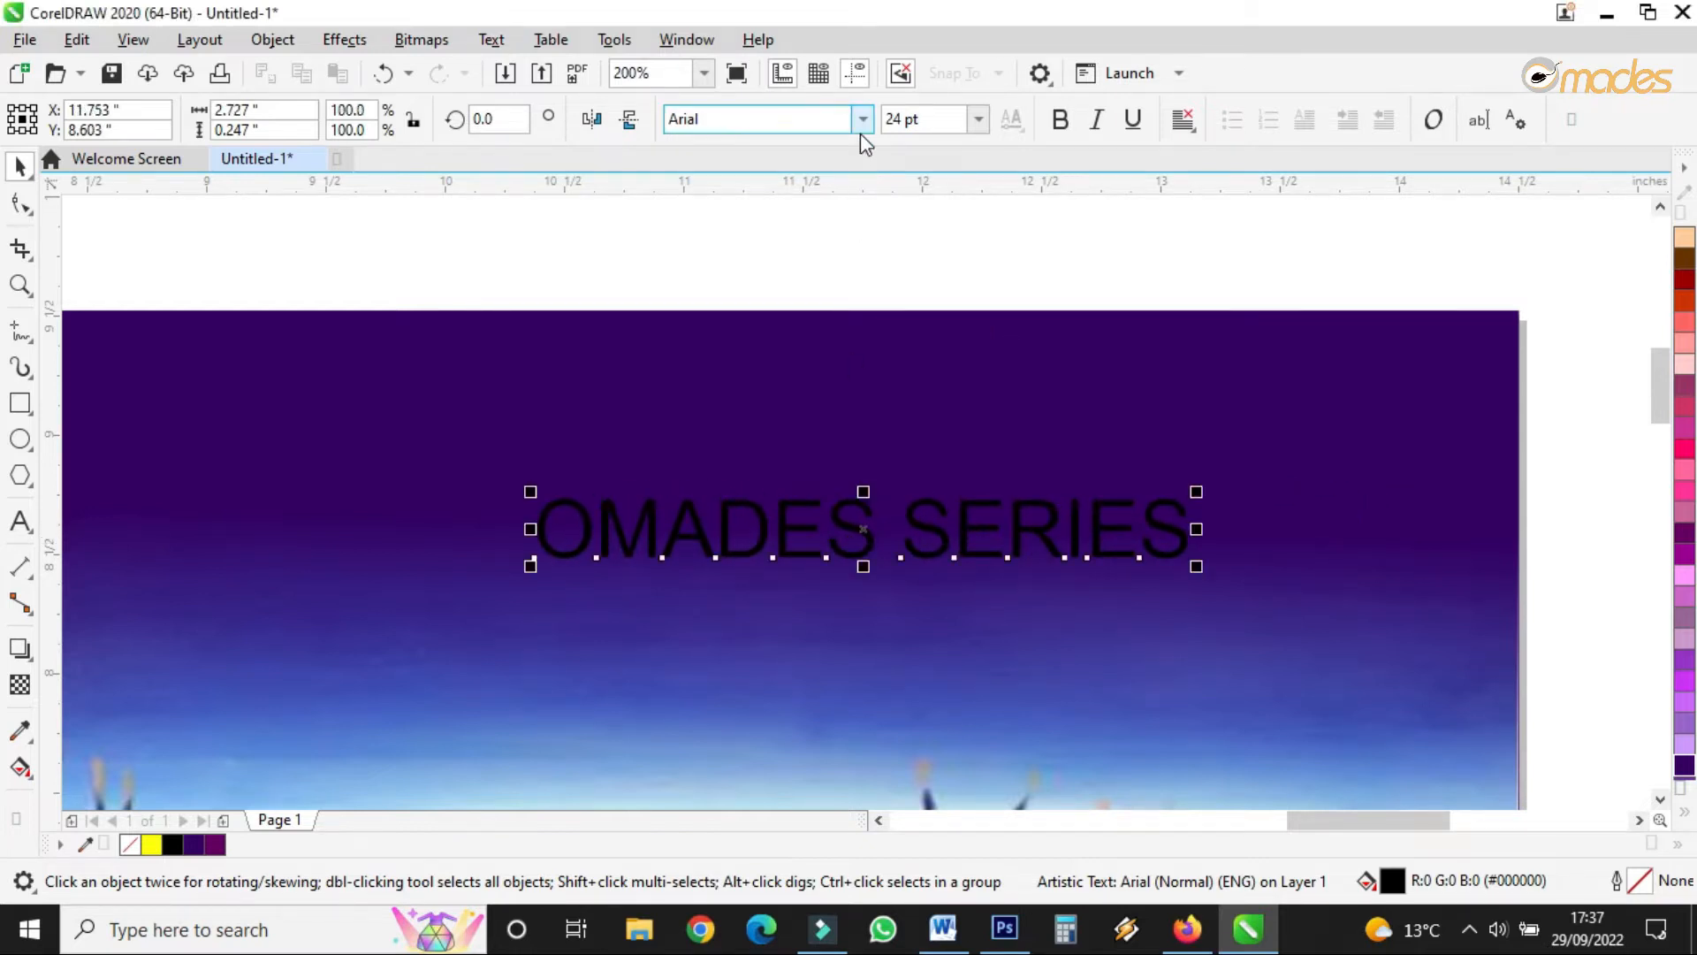
left_click(861, 119)
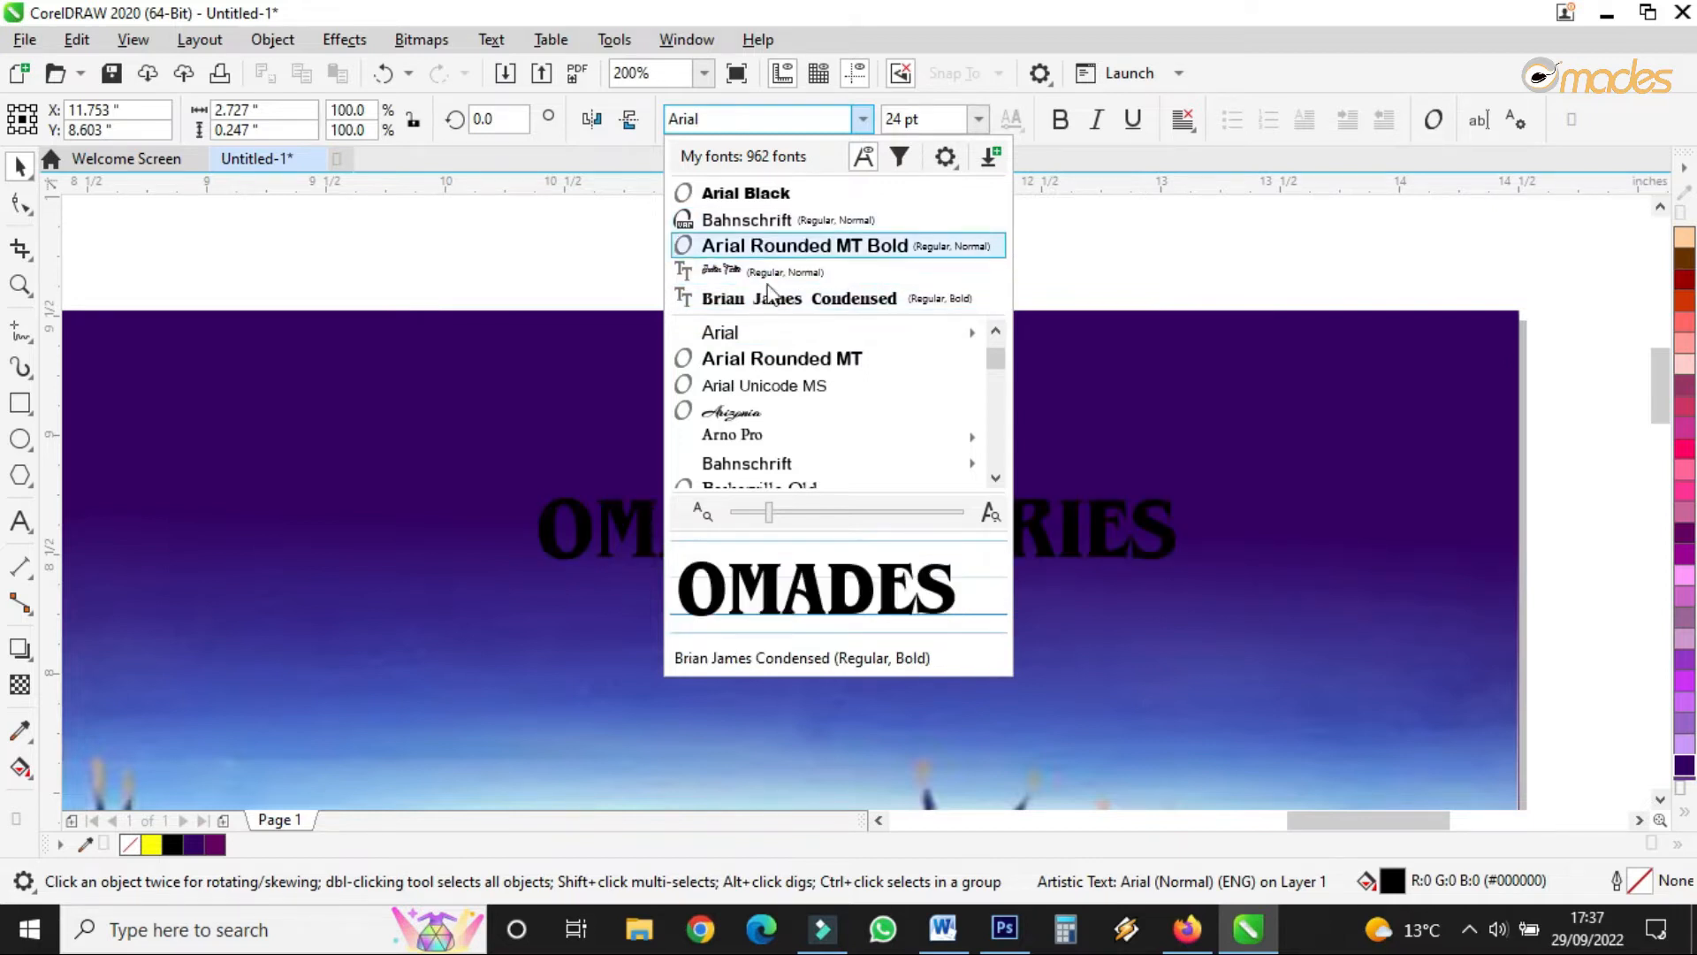
left_click(755, 433)
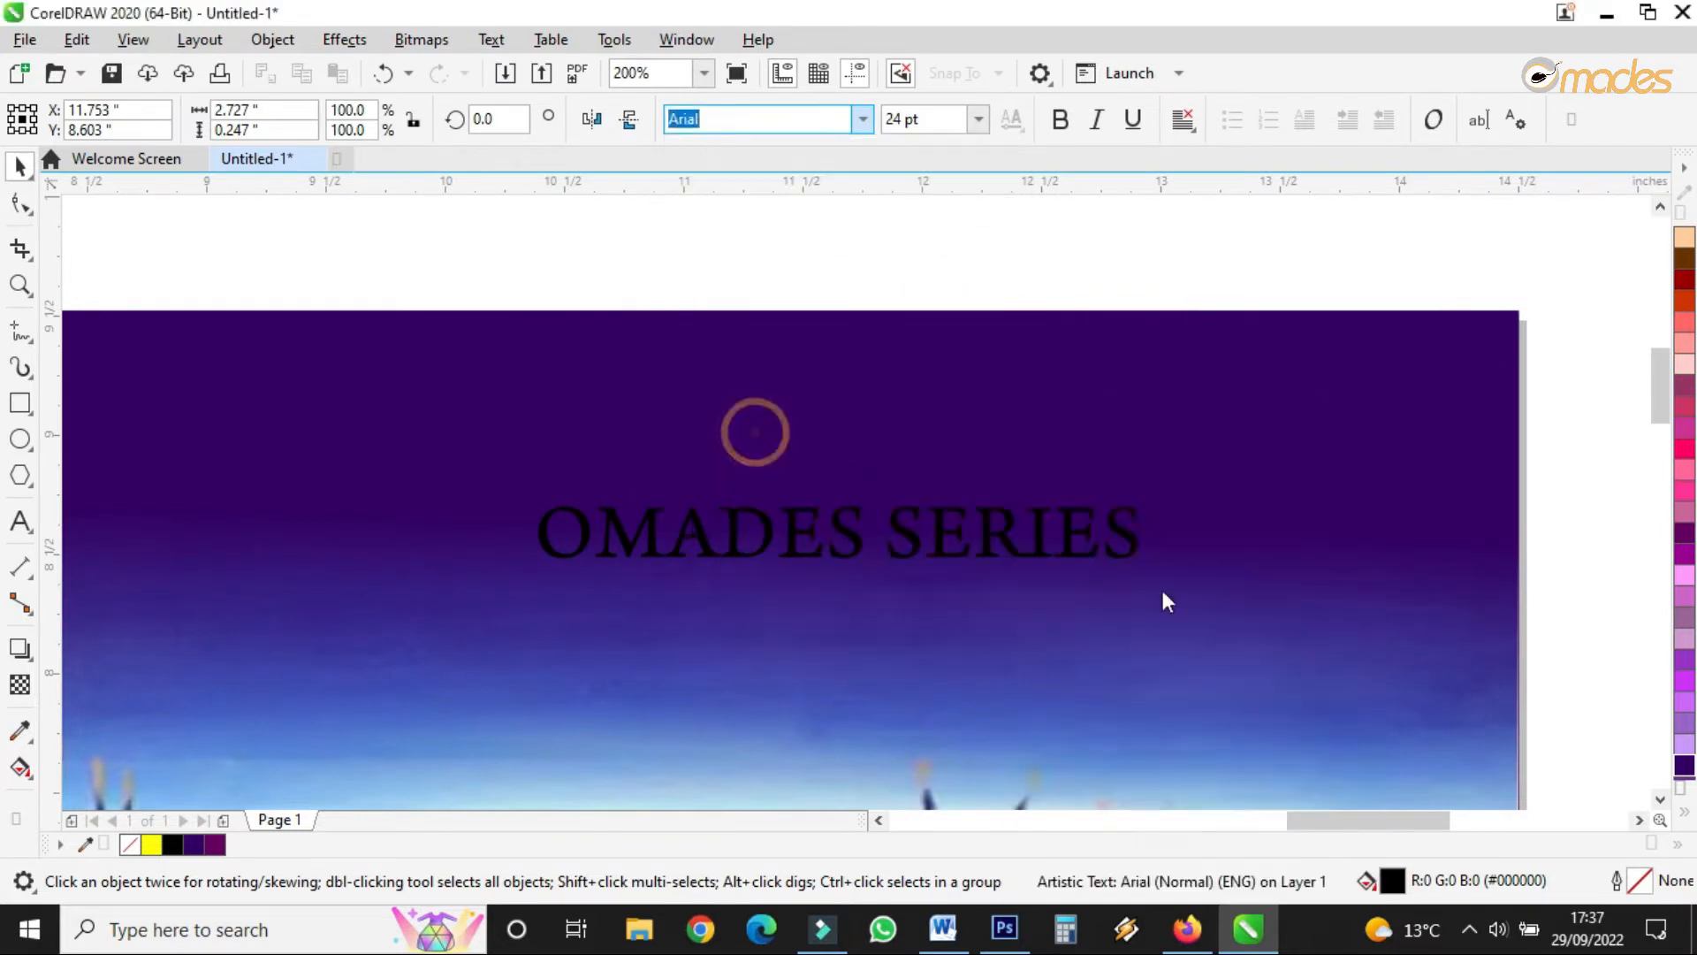
left_click_drag(1146, 566, 1043, 557)
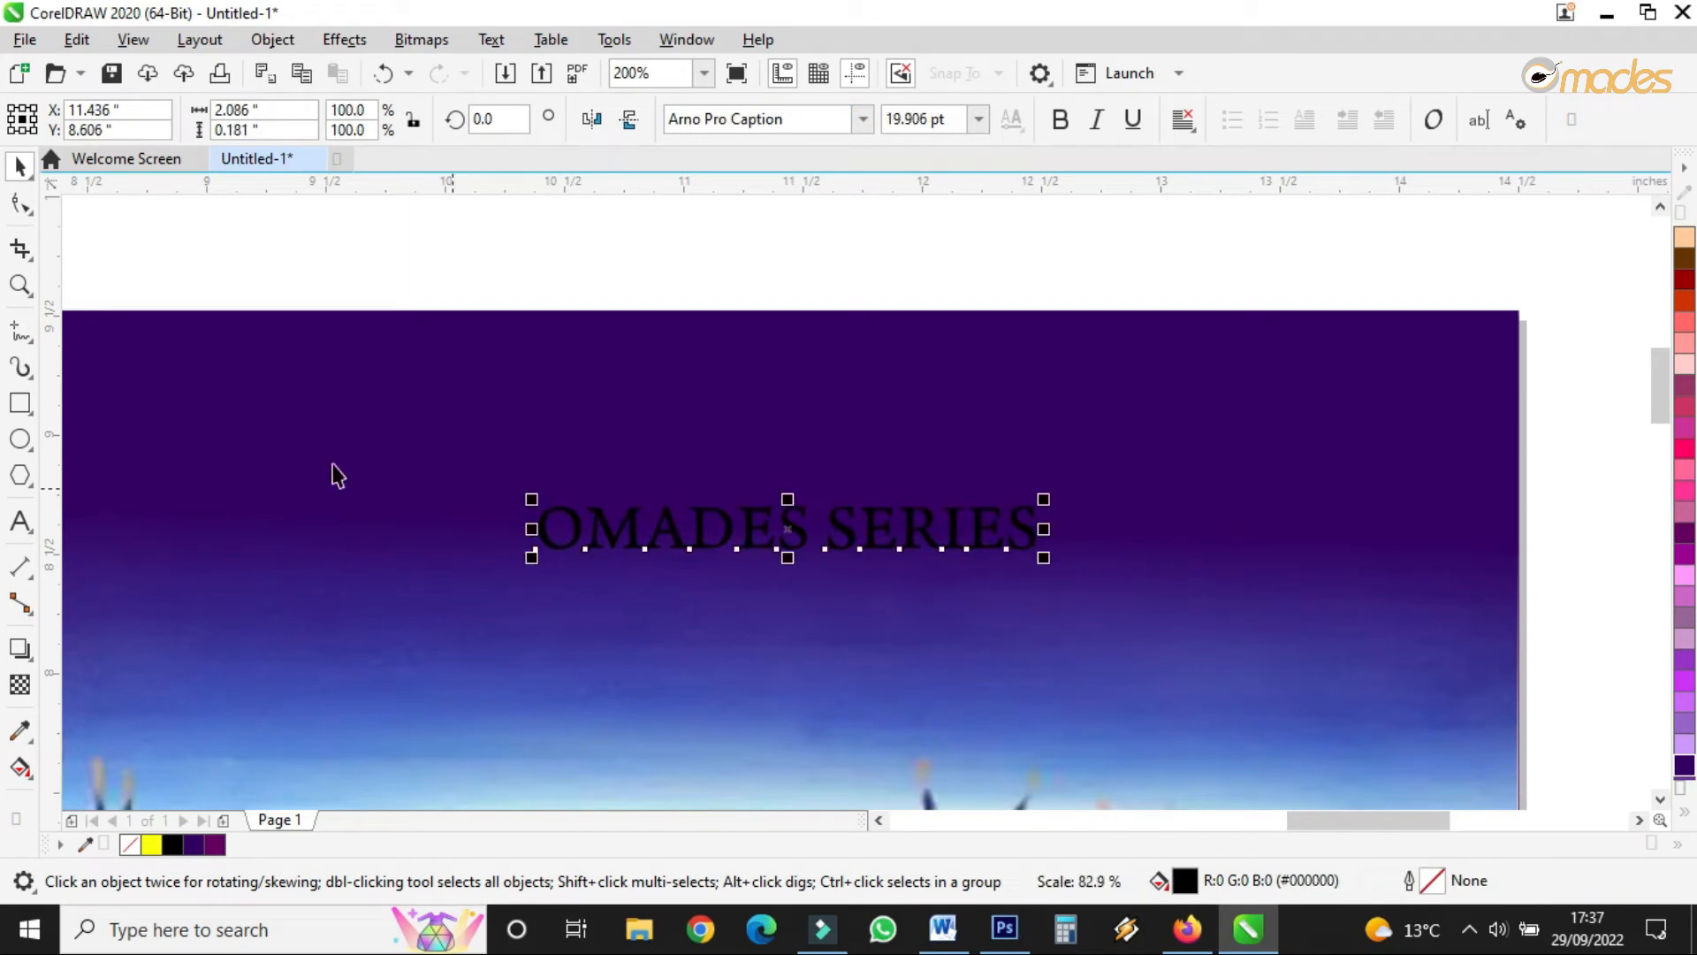
- Draw a rectangle around the OMADES SERIES title and round its top-left and bottom-right corners
left_click(19, 403)
left_click_drag(504, 482, 1055, 573)
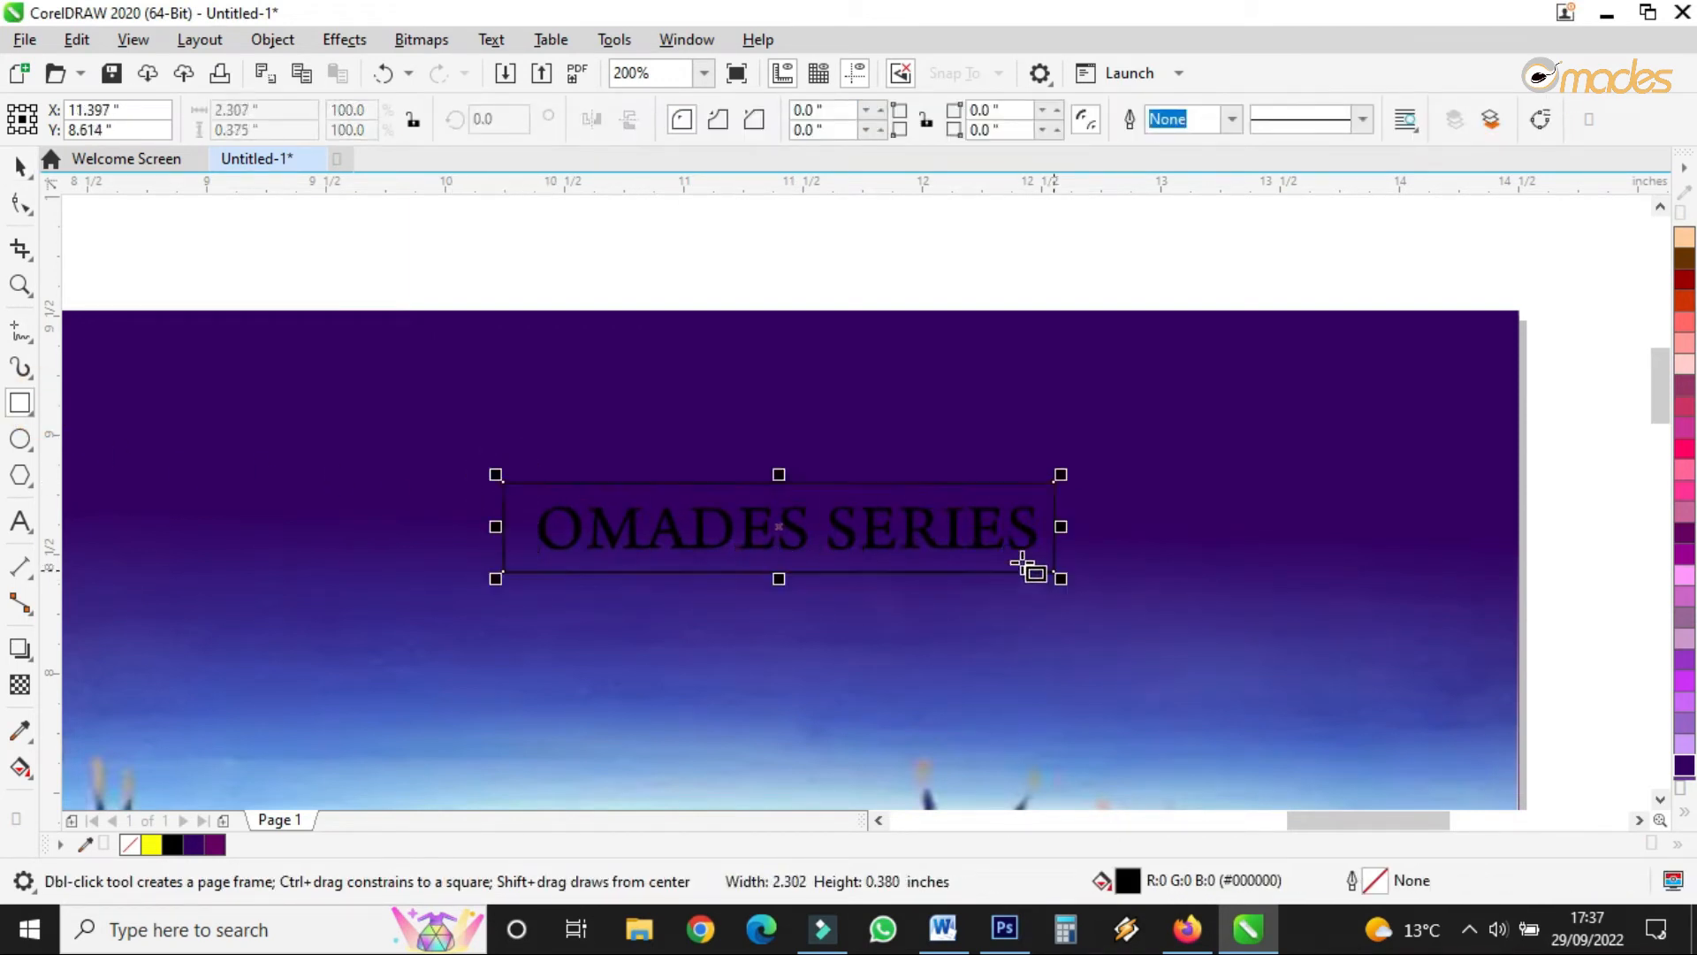
left_click(24, 205)
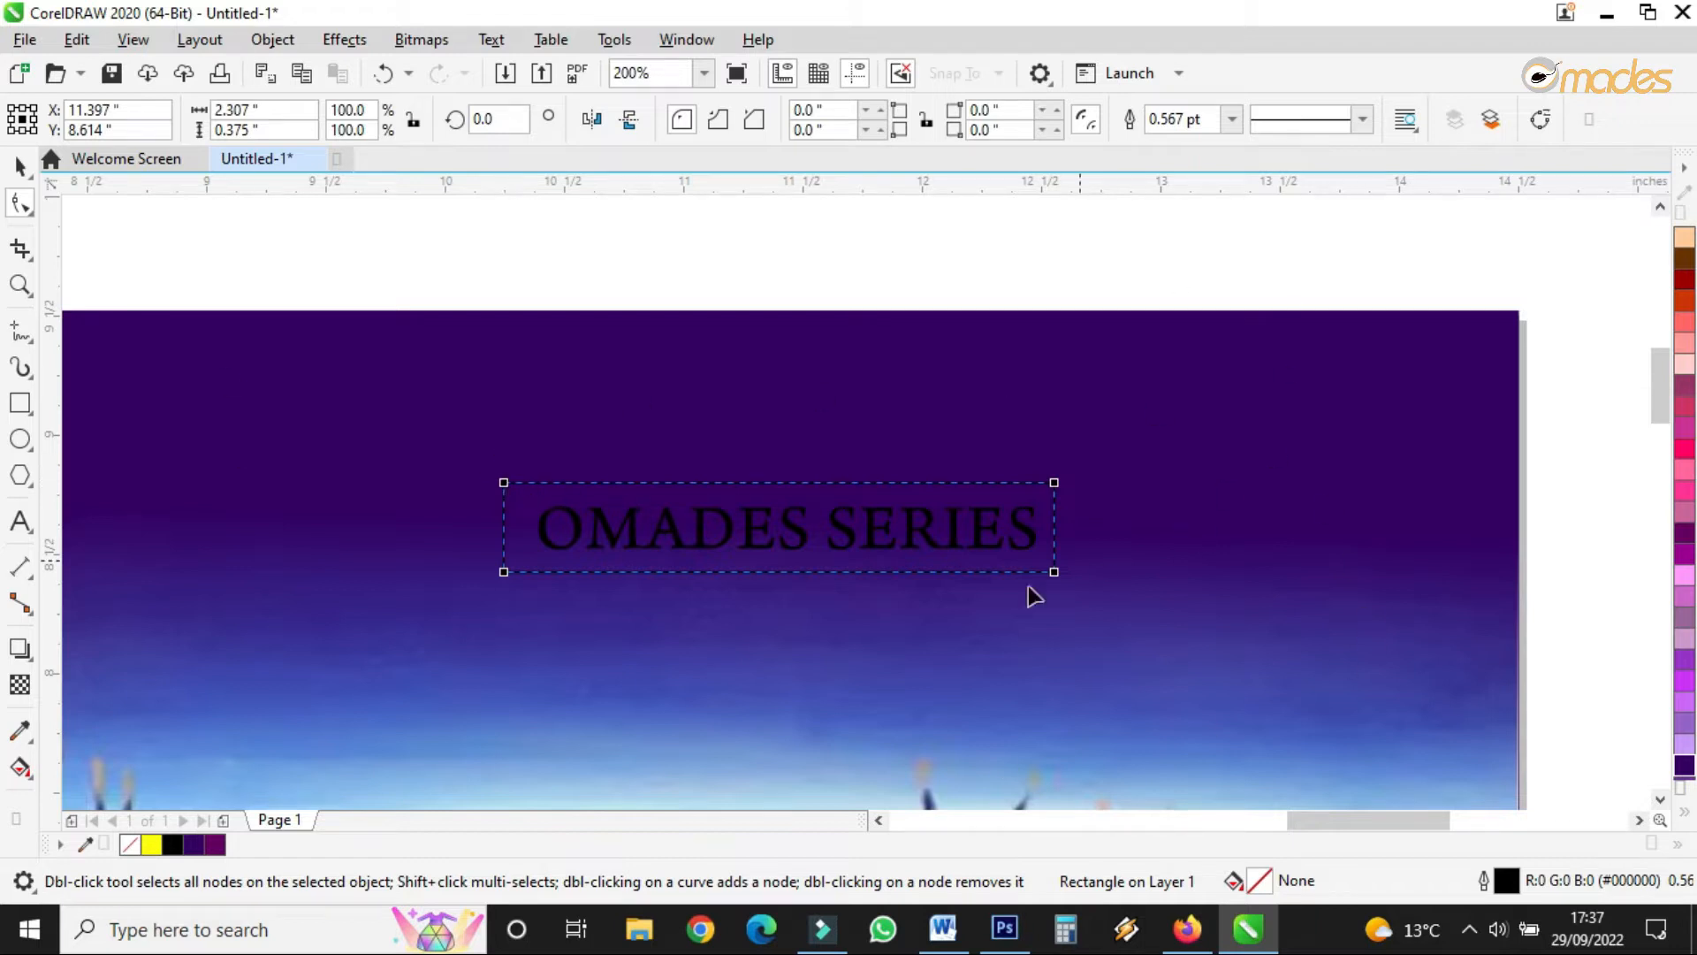
scroll(568, 495, "up", 2)
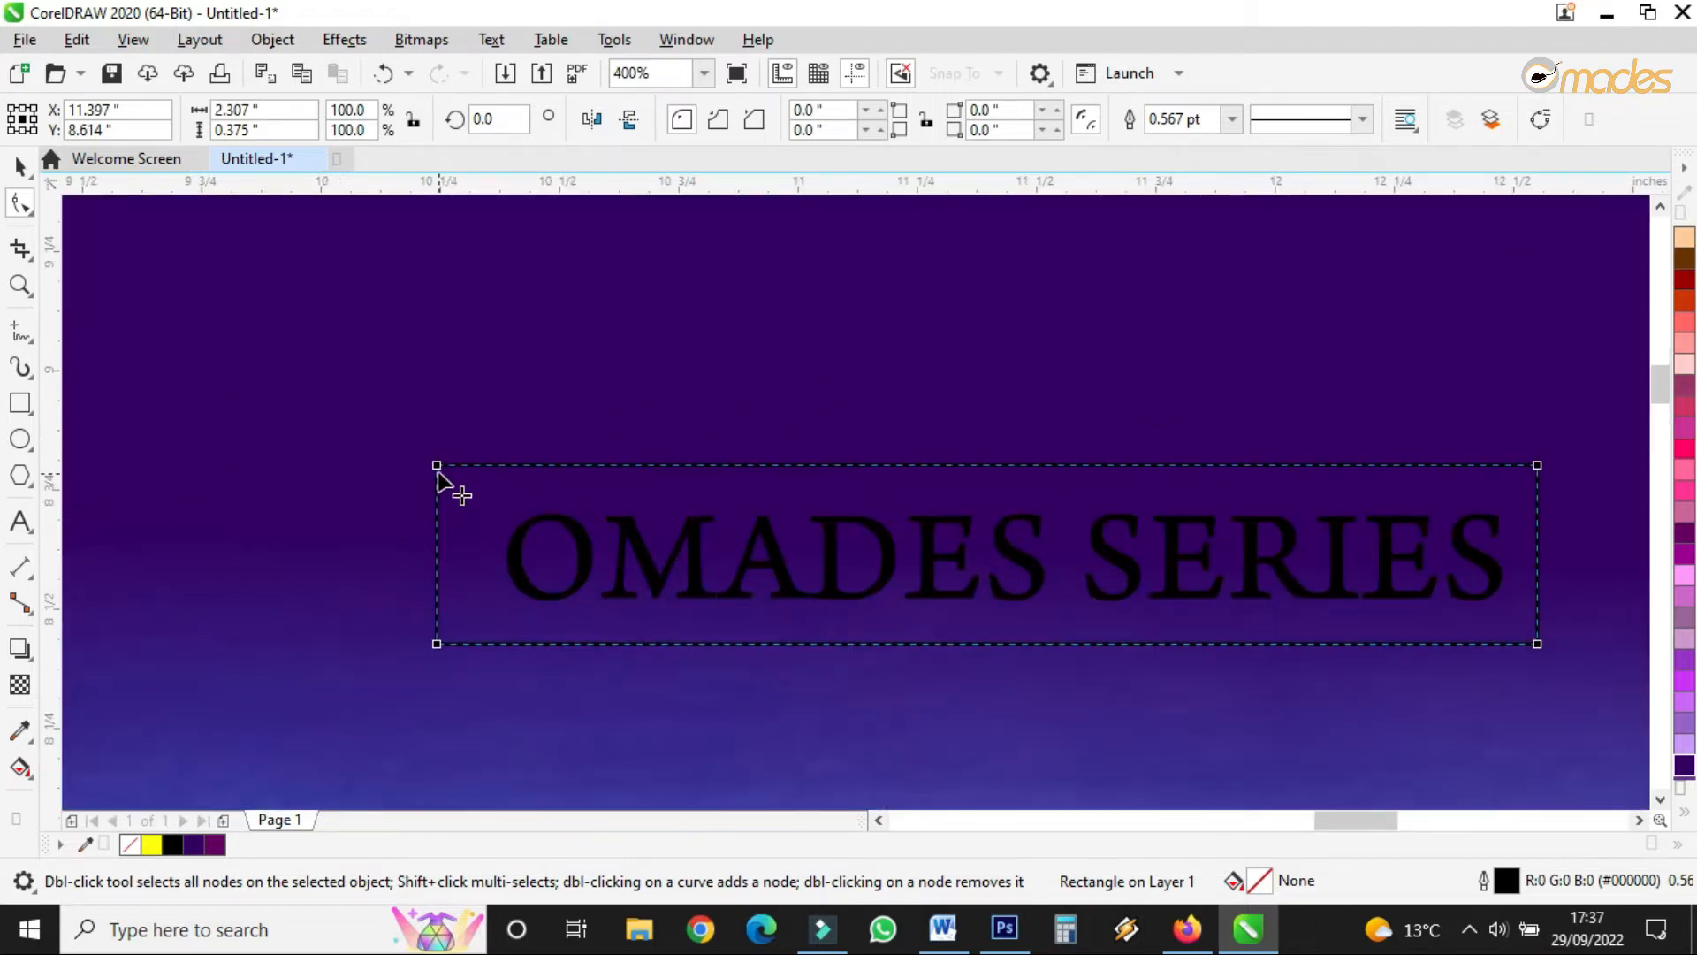
left_click_drag(437, 465, 529, 477)
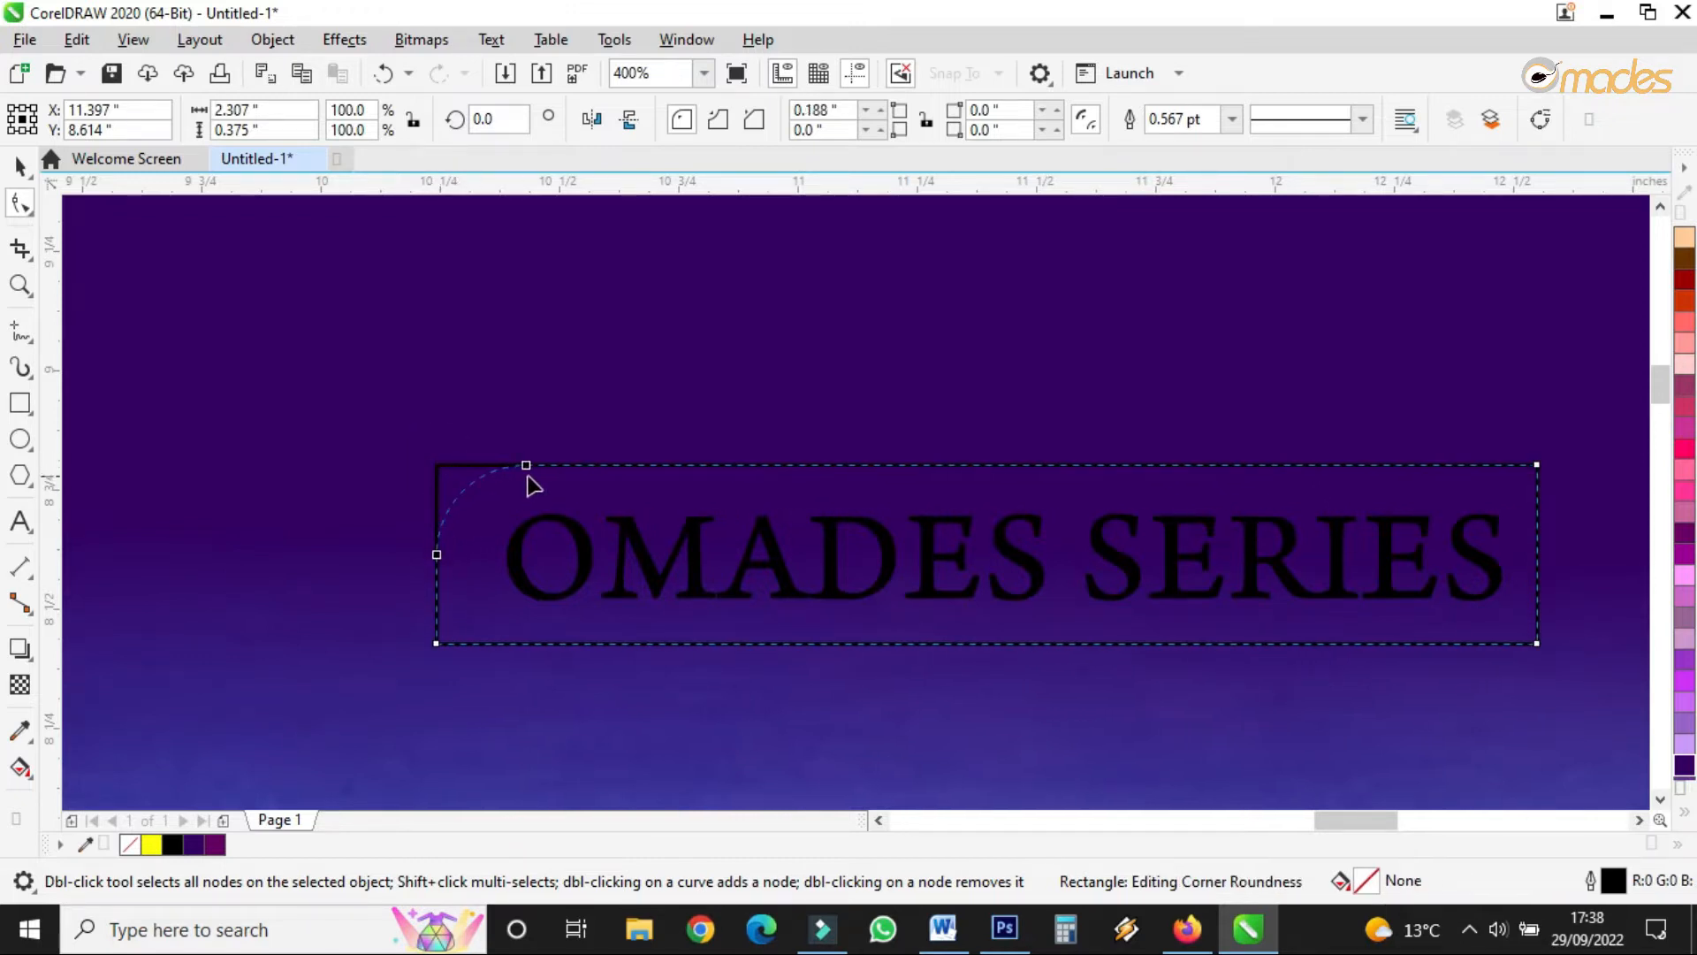
left_click(1537, 645)
left_click_drag(1537, 645, 1454, 657)
left_click(19, 164)
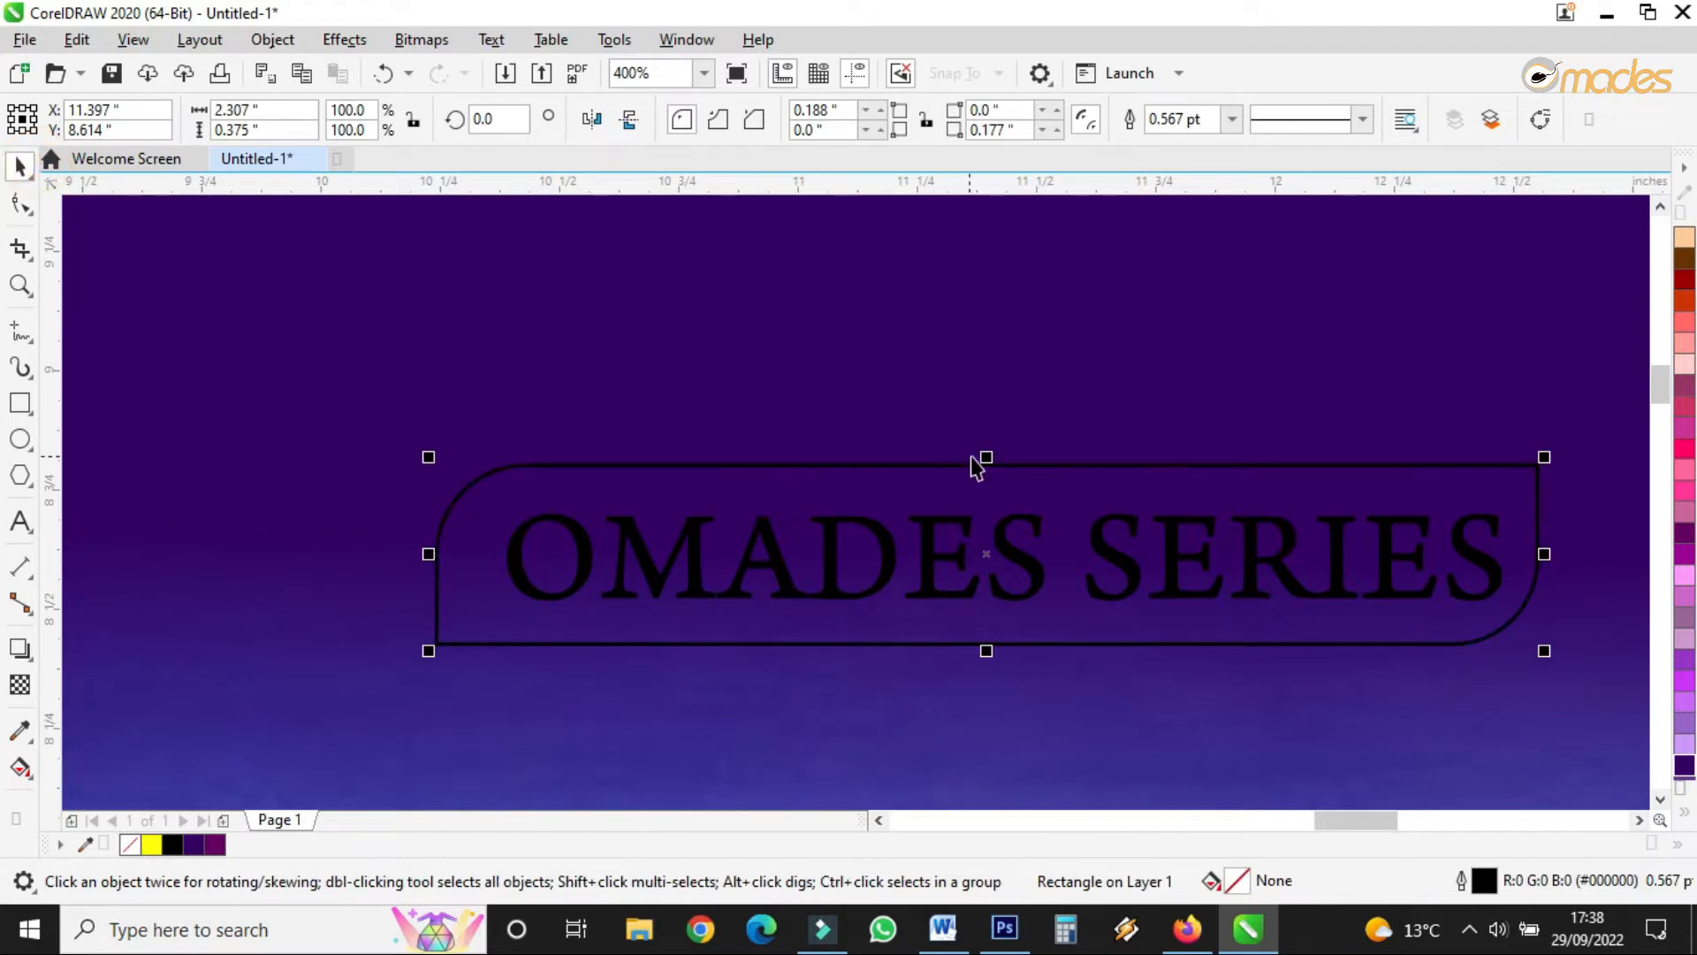
left_click(987, 571)
scroll(987, 571, "down", 2)
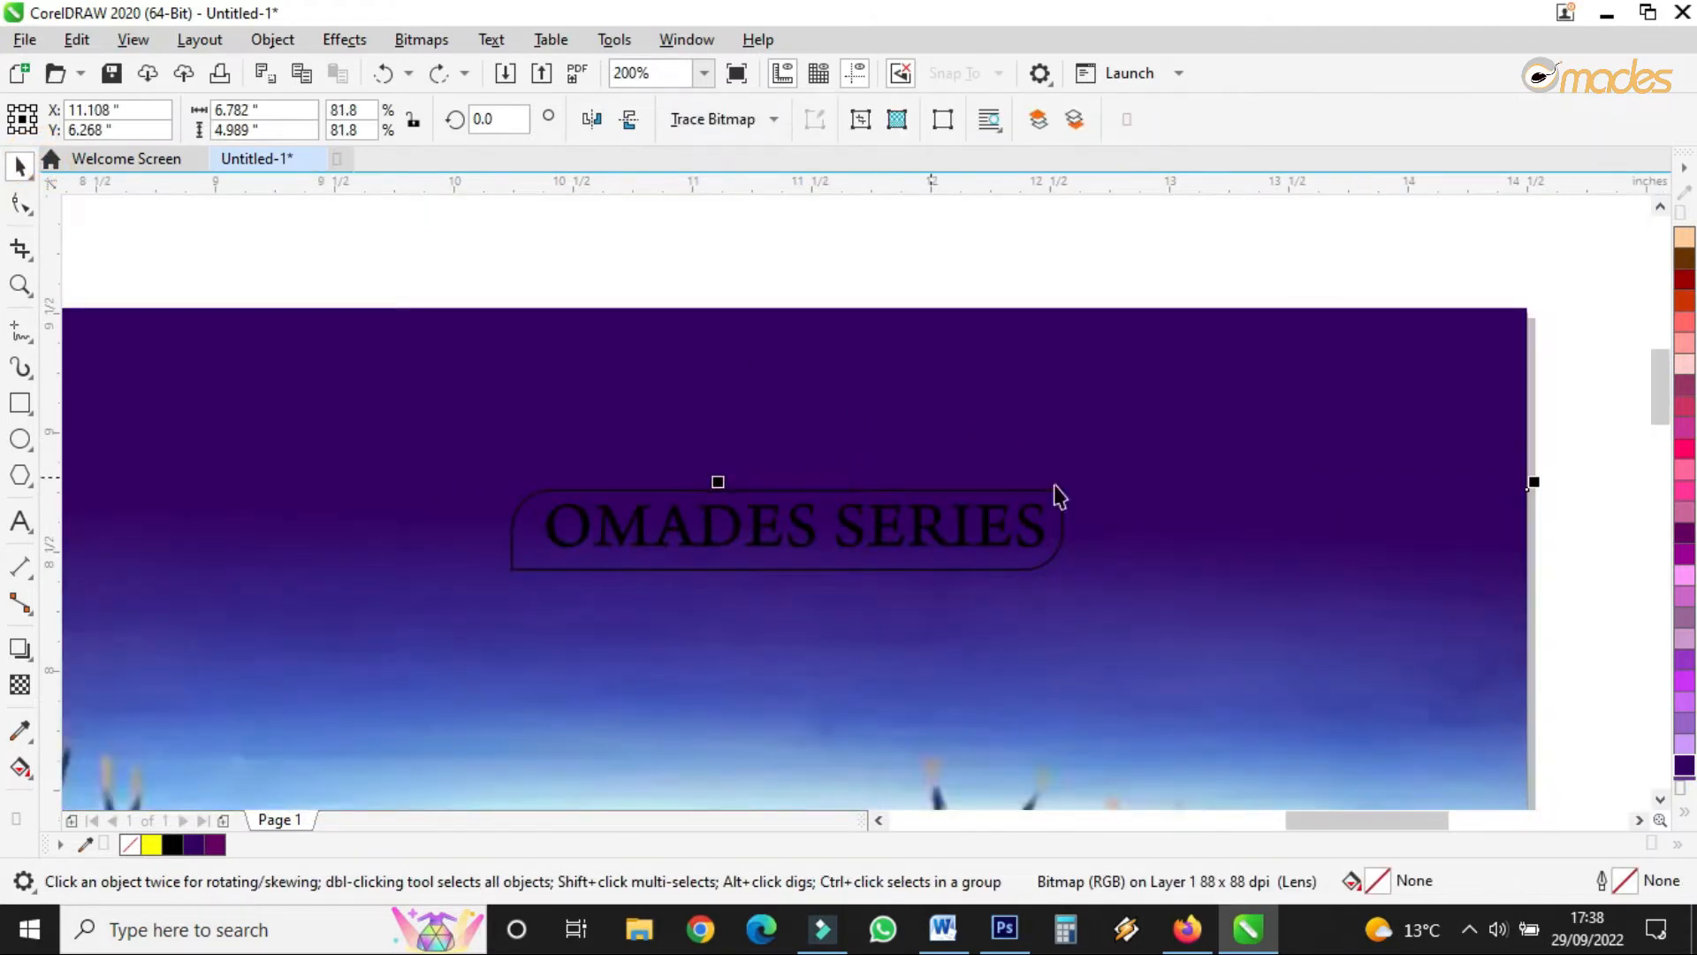
- Fill the rounded title frame pale teal (#99CCCC) from the expanded palette
left_click_drag(1474, 292, 686, 606)
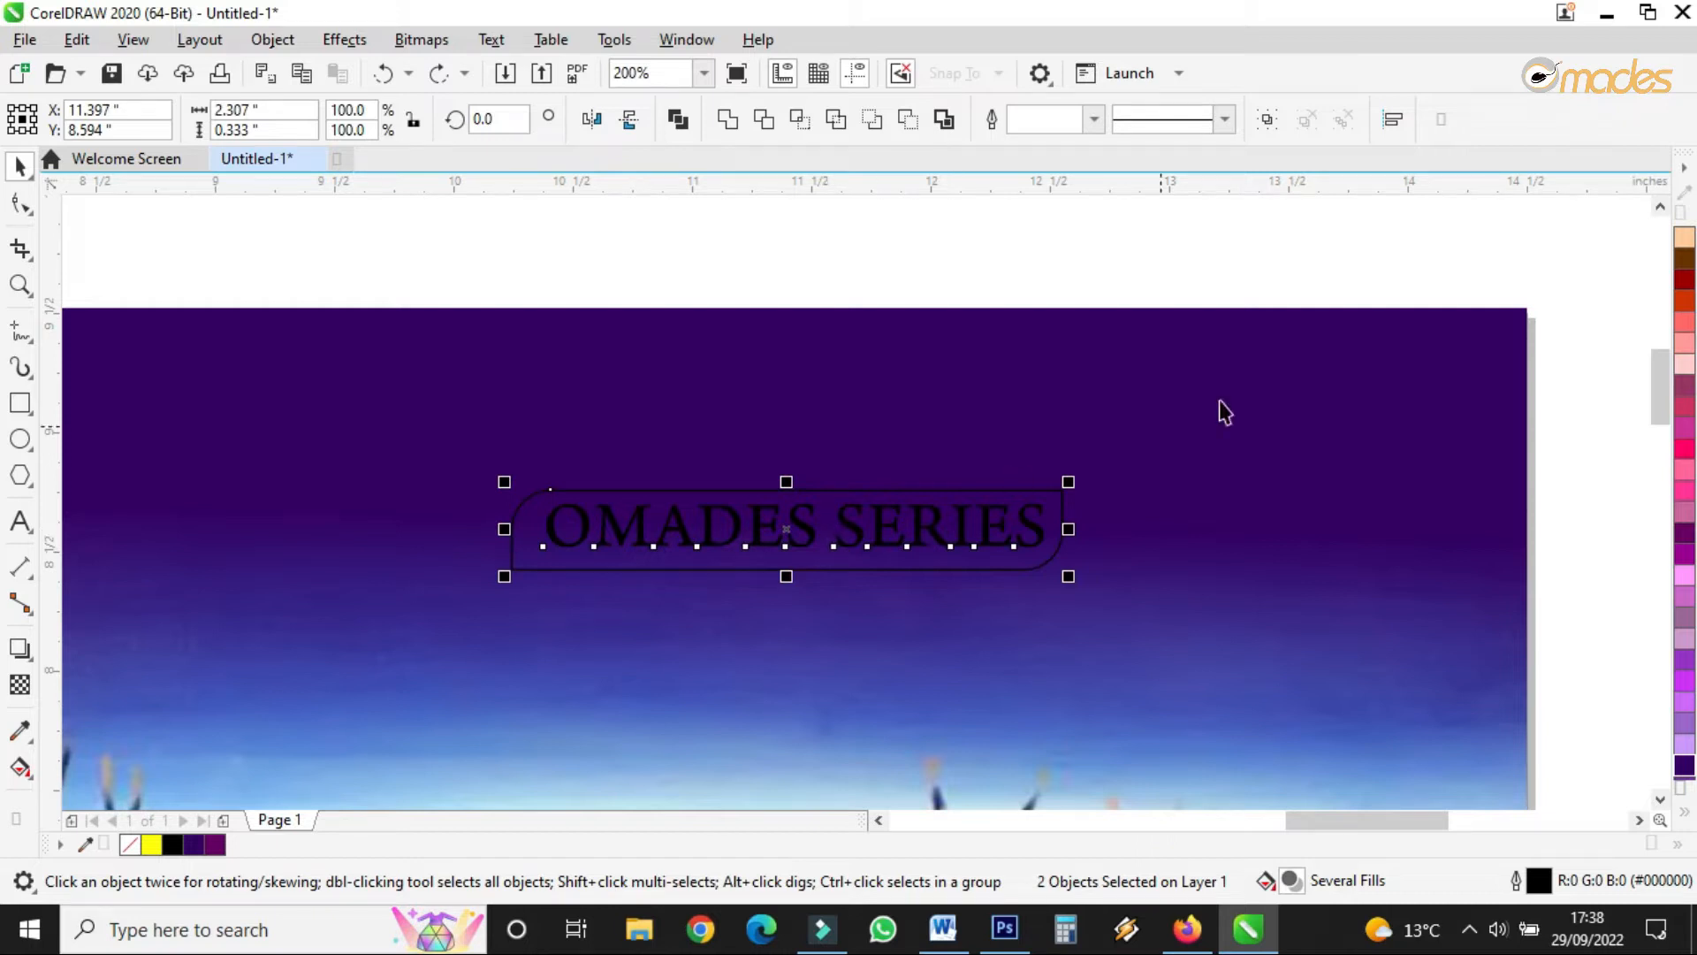
left_click(1683, 815)
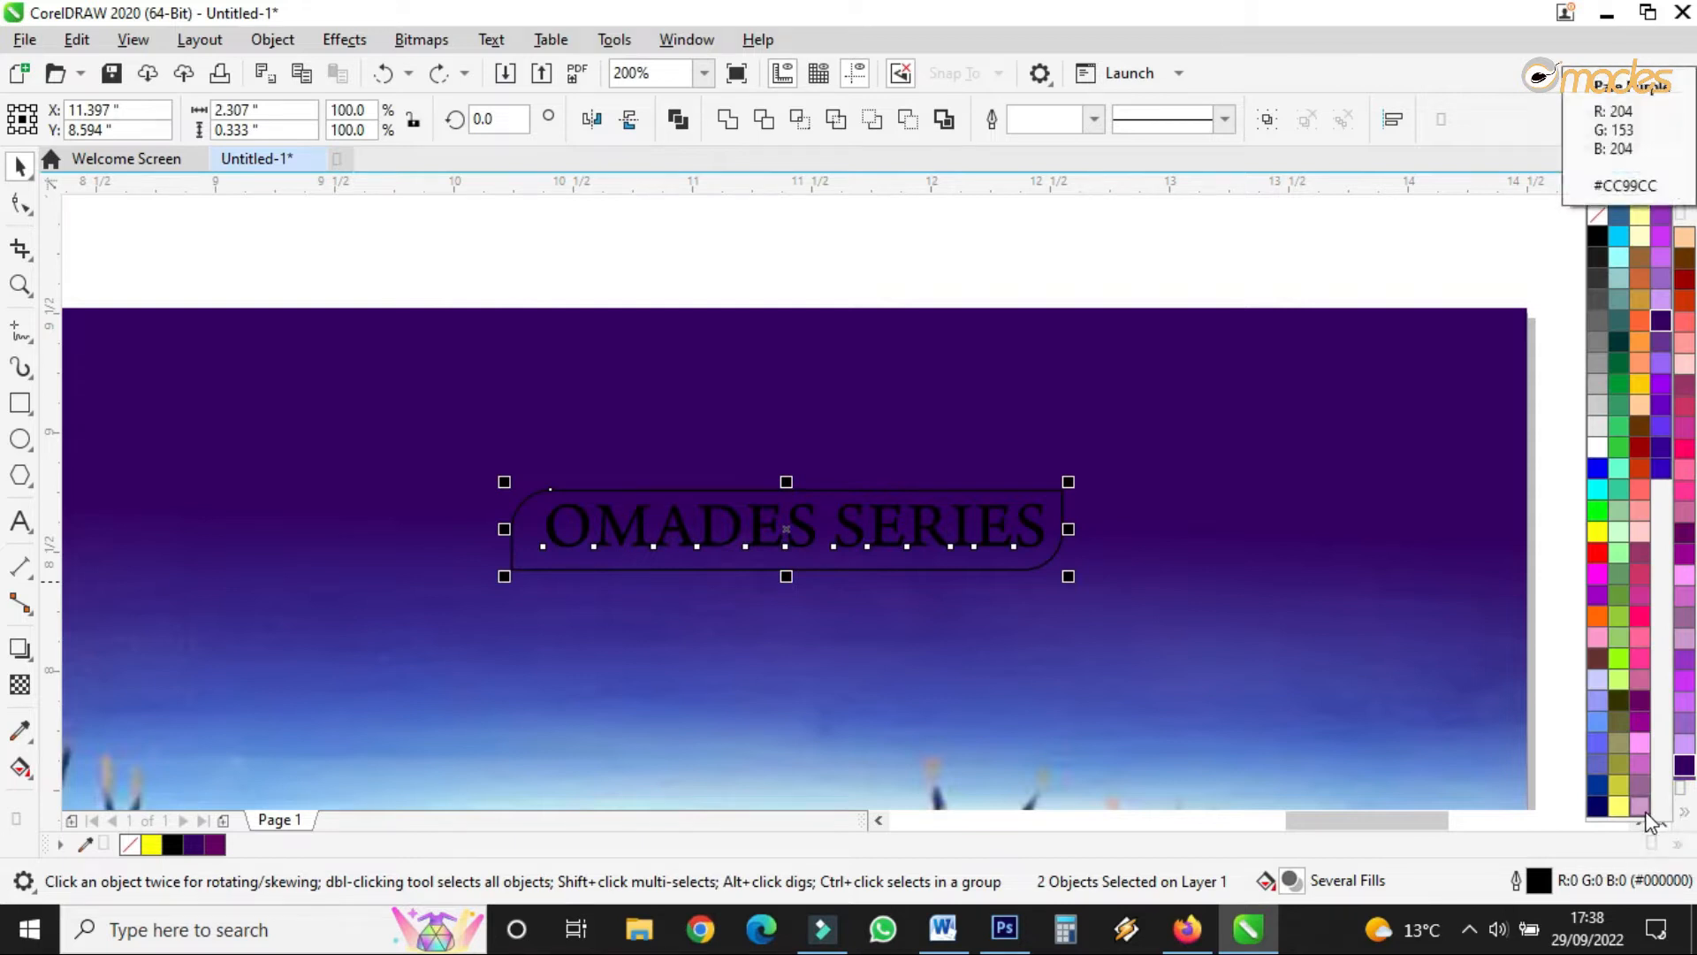
left_click(1467, 267)
left_click(1049, 257)
left_click(1051, 497)
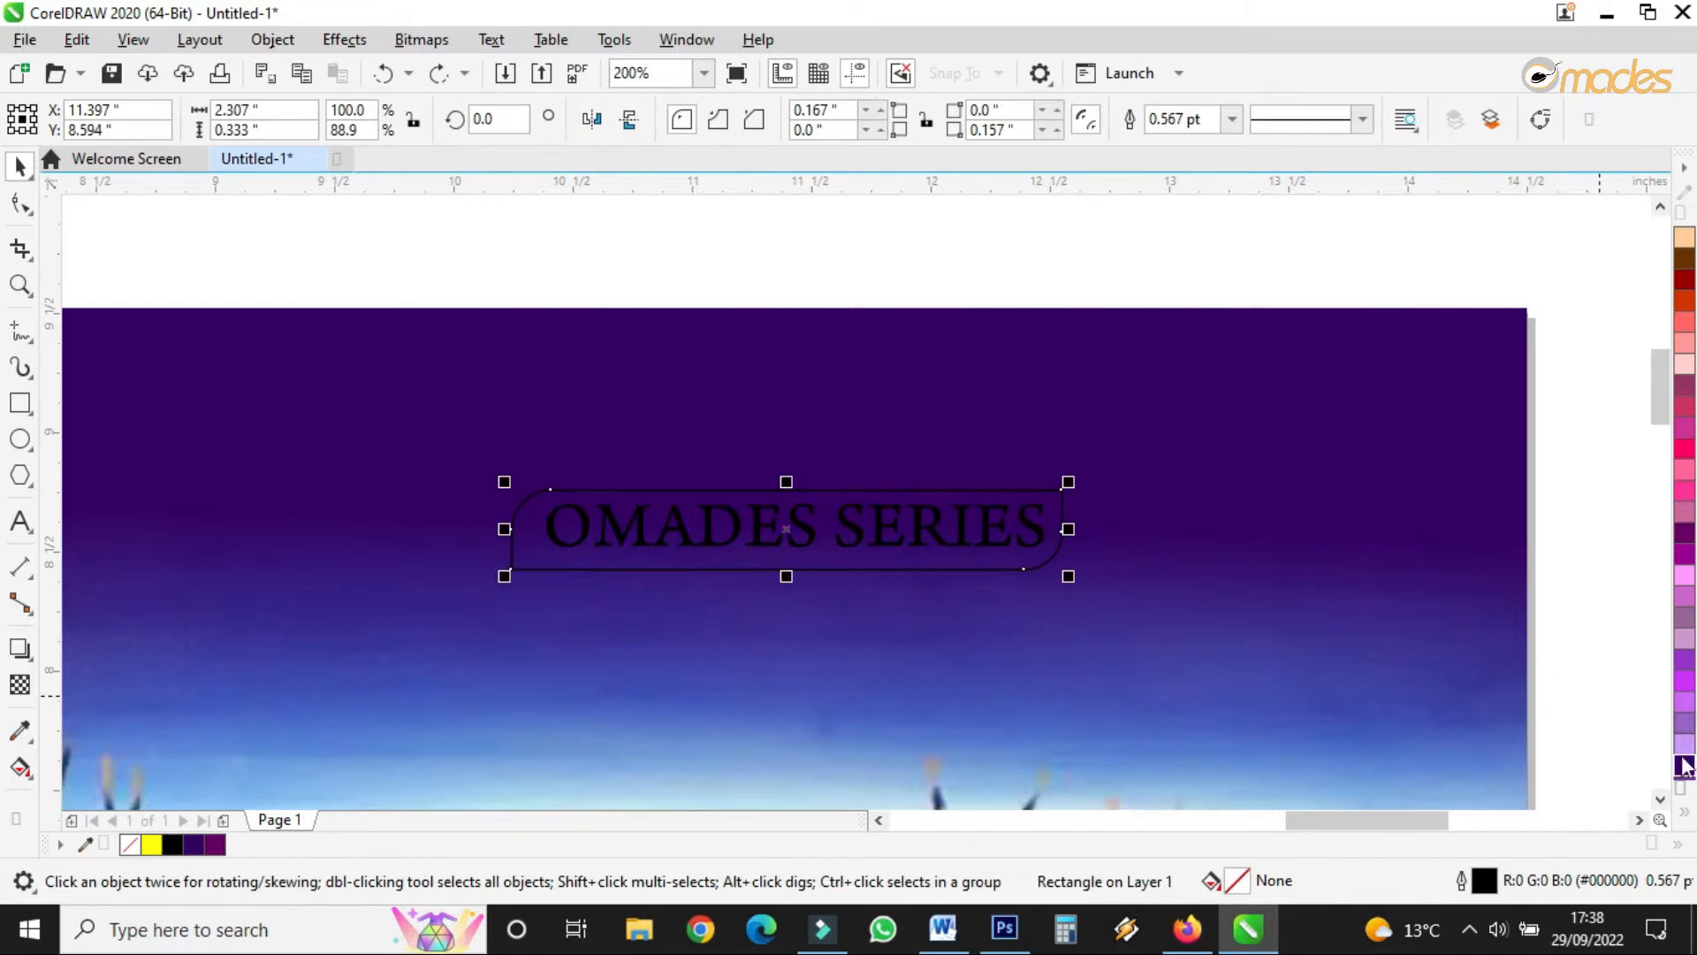
left_click(1687, 809)
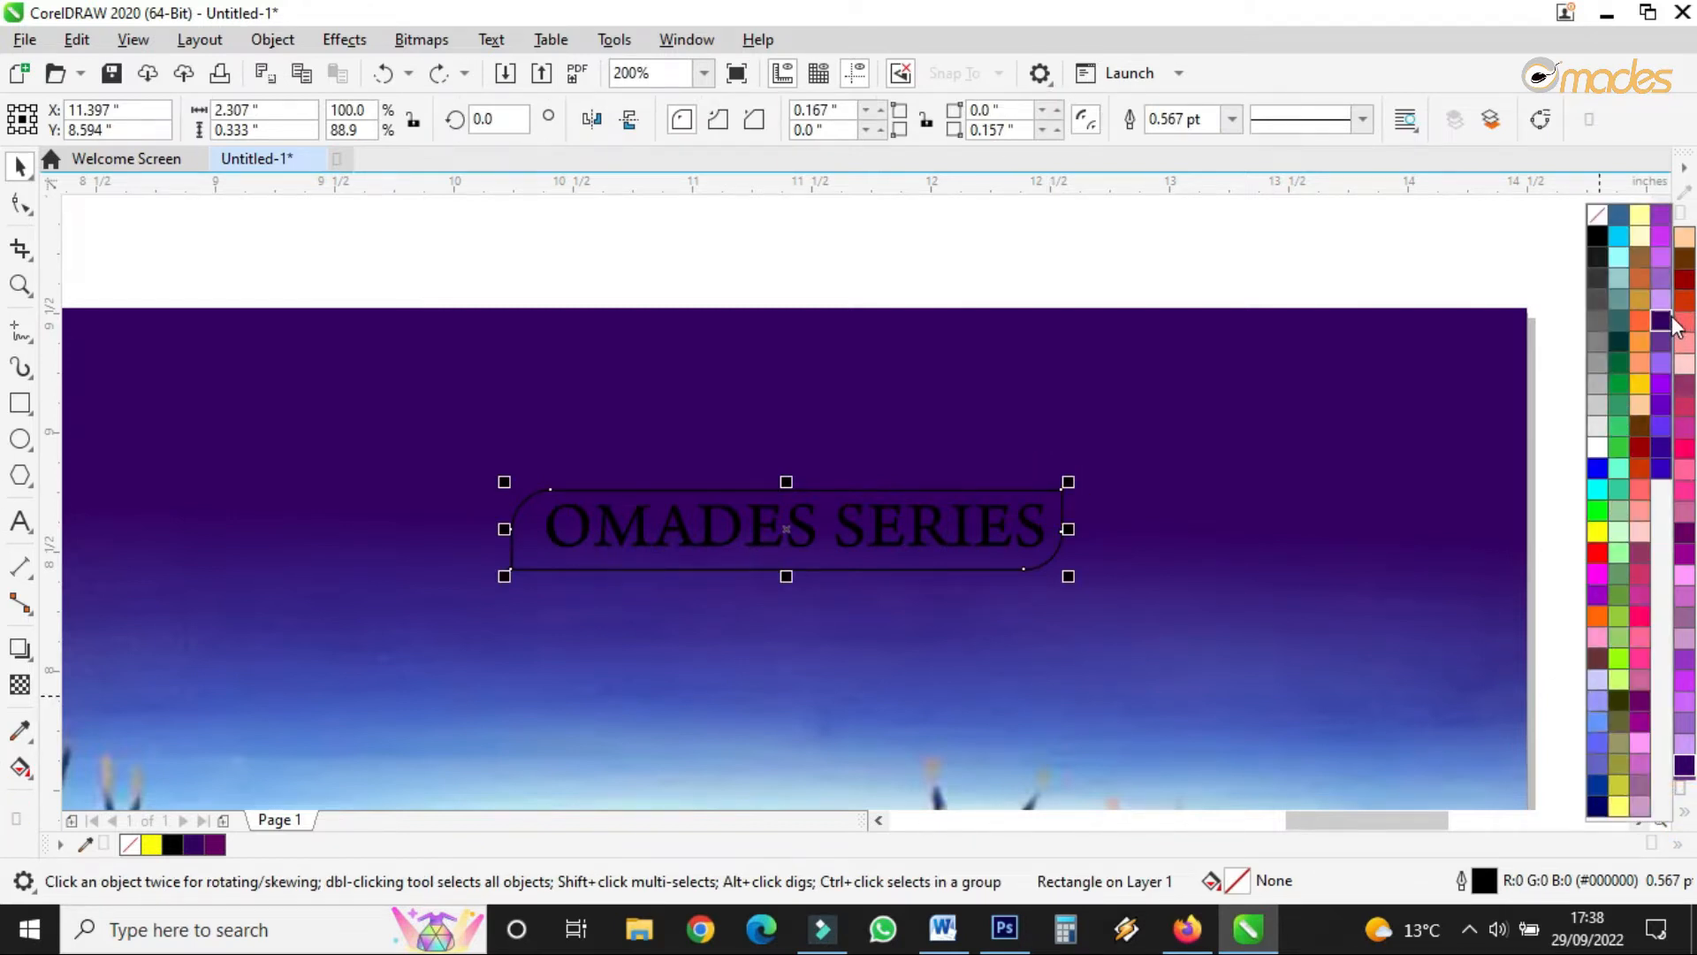
left_click_drag(1306, 284, 523, 596)
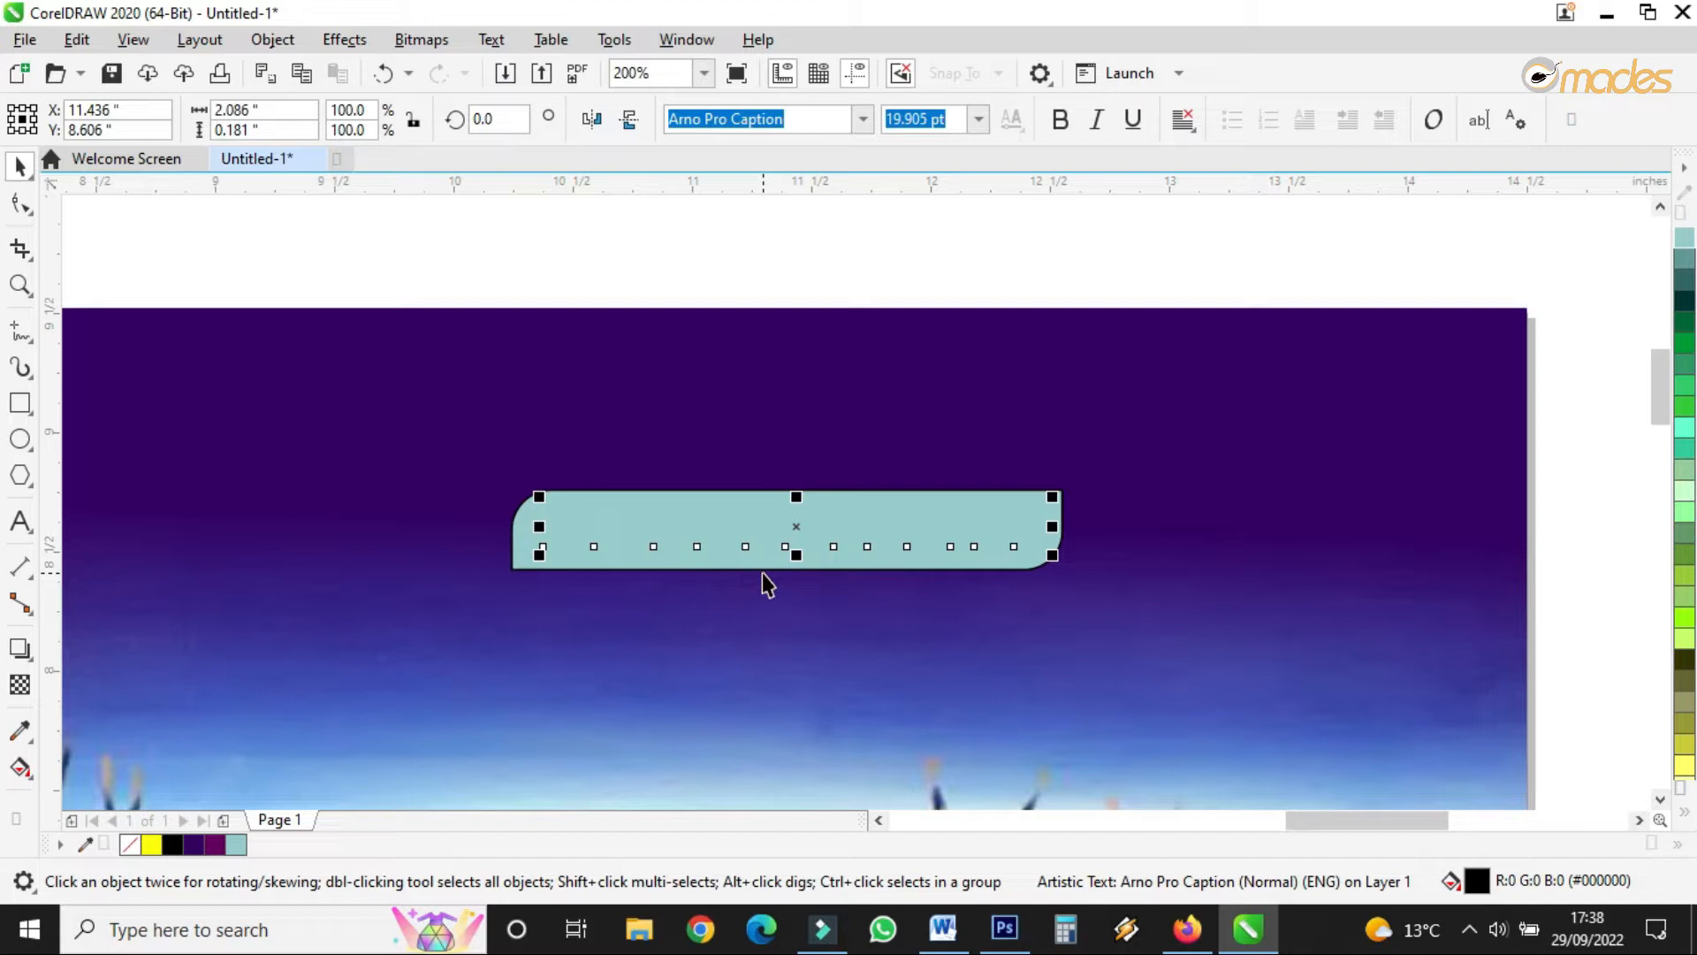
- Bring the title in front of the teal frame, centre it, and change its font to Book Antiqua
key("shift+Page_Up")
left_click_drag(781, 542, 778, 549)
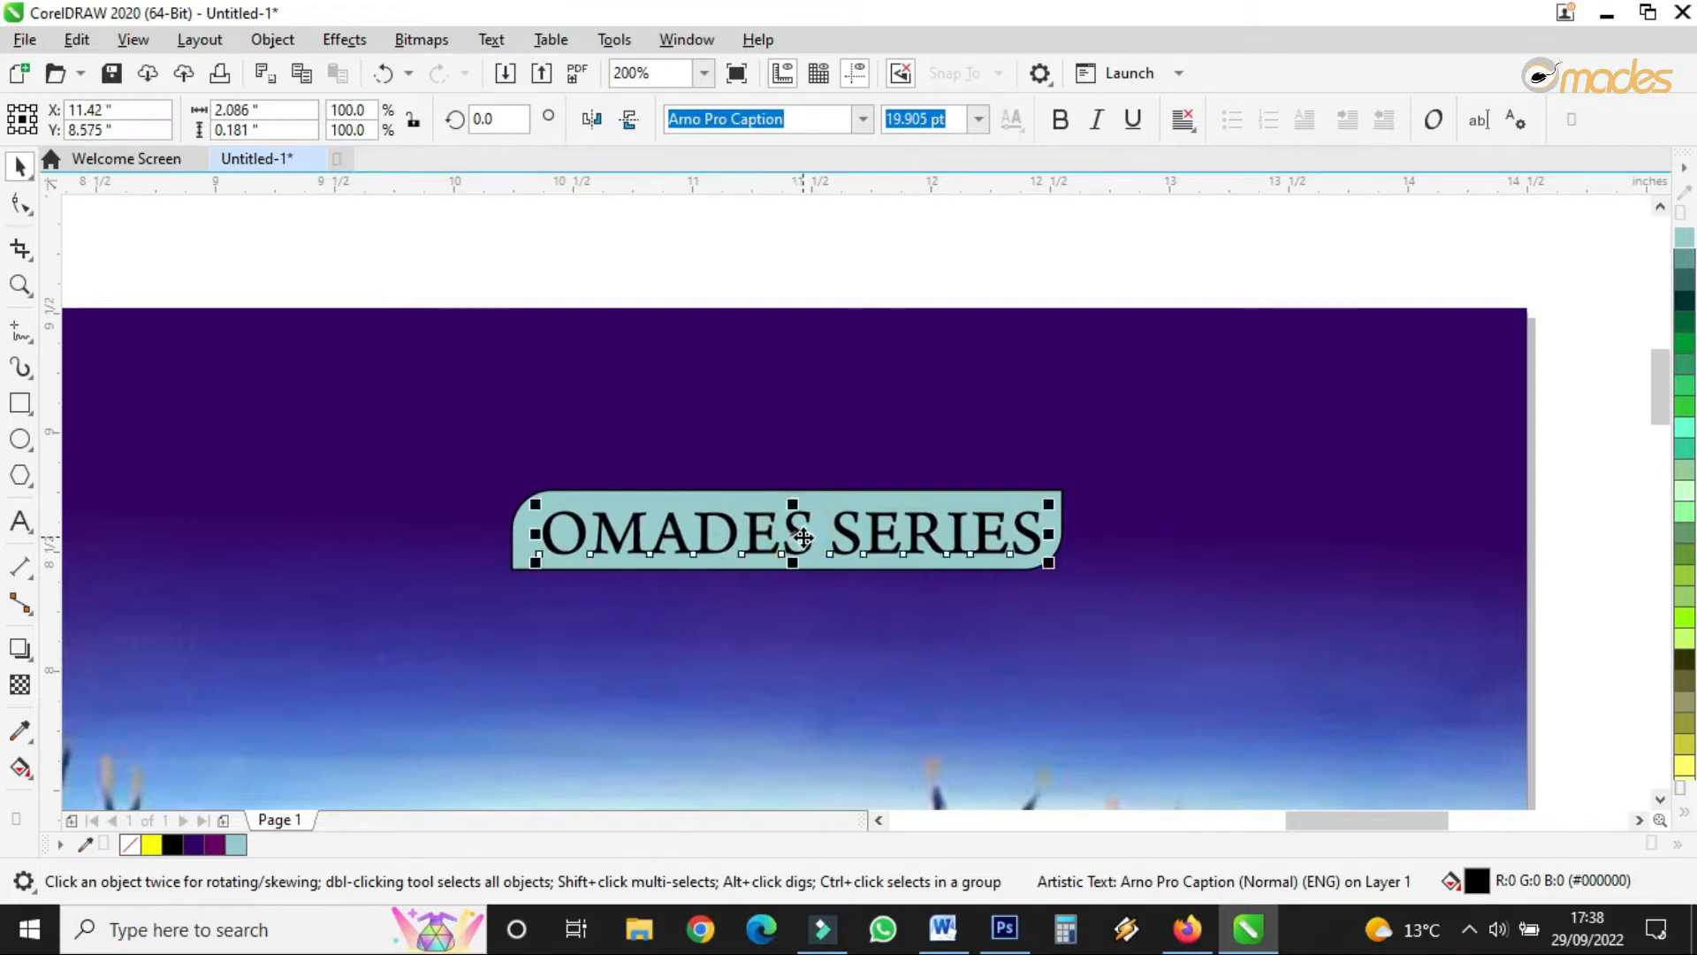
left_click(863, 120)
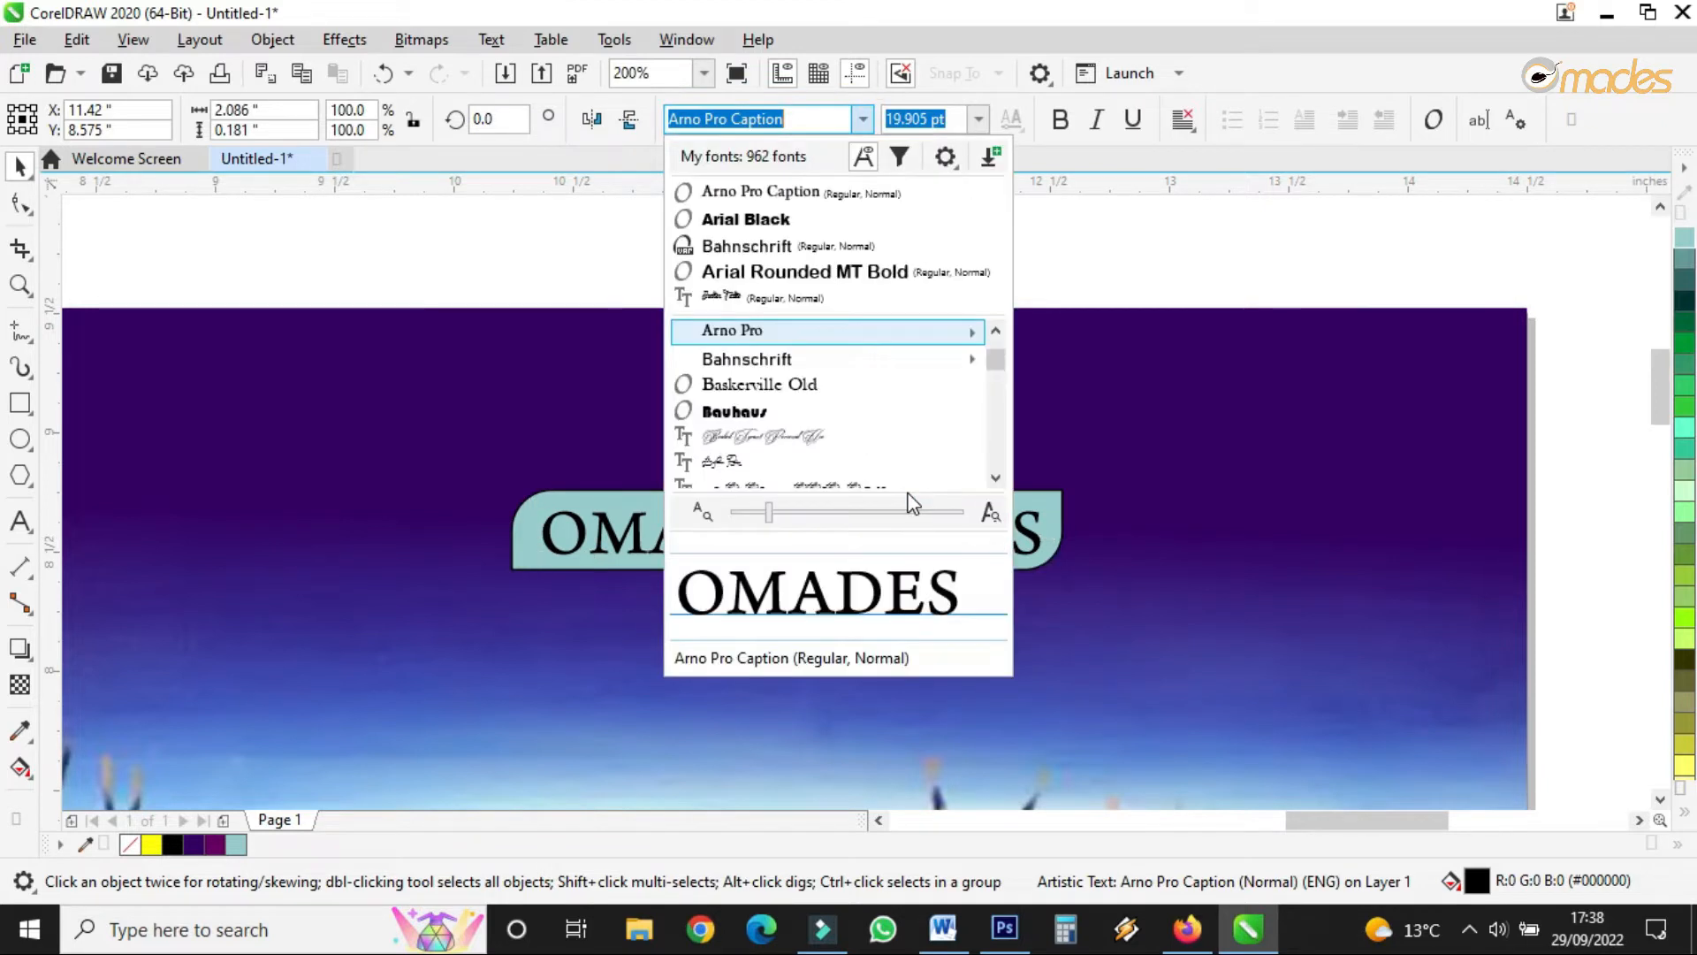
left_click(996, 479)
left_click(996, 479)
left_click(996, 479)
left_click(996, 479)
left_click(996, 479)
left_click(996, 479)
left_click(996, 479)
left_click(996, 479)
left_click(996, 479)
left_click(995, 478)
scroll(993, 478, "down", 2)
left_click(996, 479)
left_click(996, 479)
left_click(996, 479)
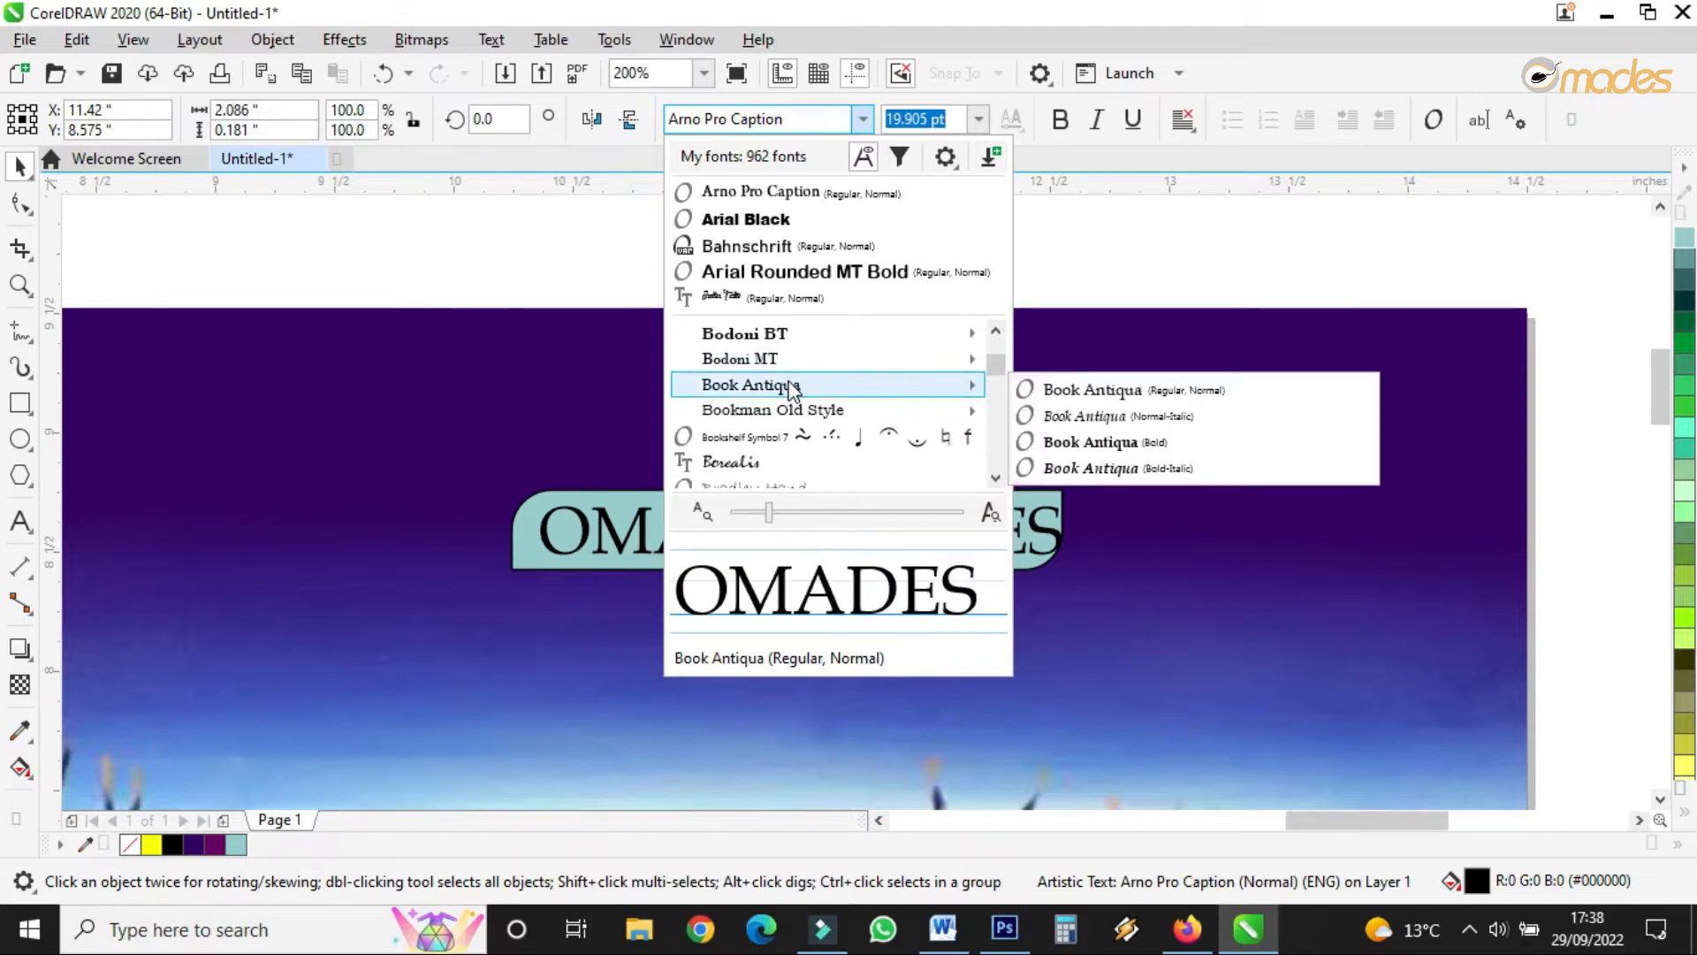
left_click(789, 384)
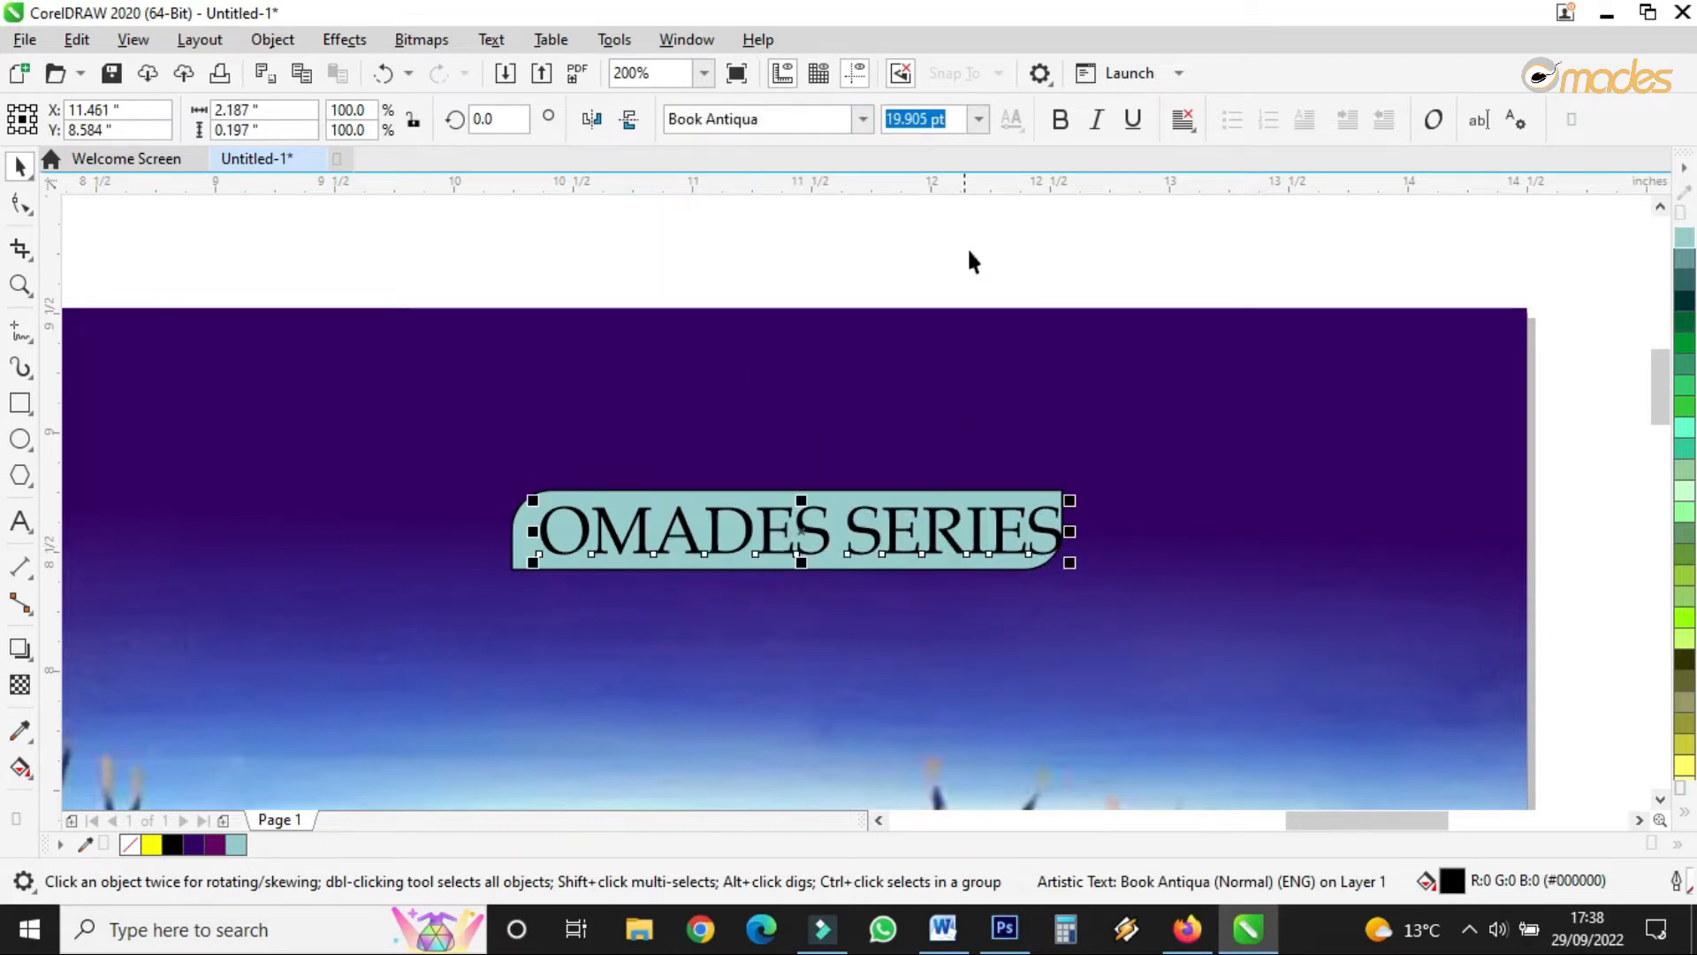
- Make the title bold and tighten its letter spacing to fit the teal panel
left_click(1060, 121)
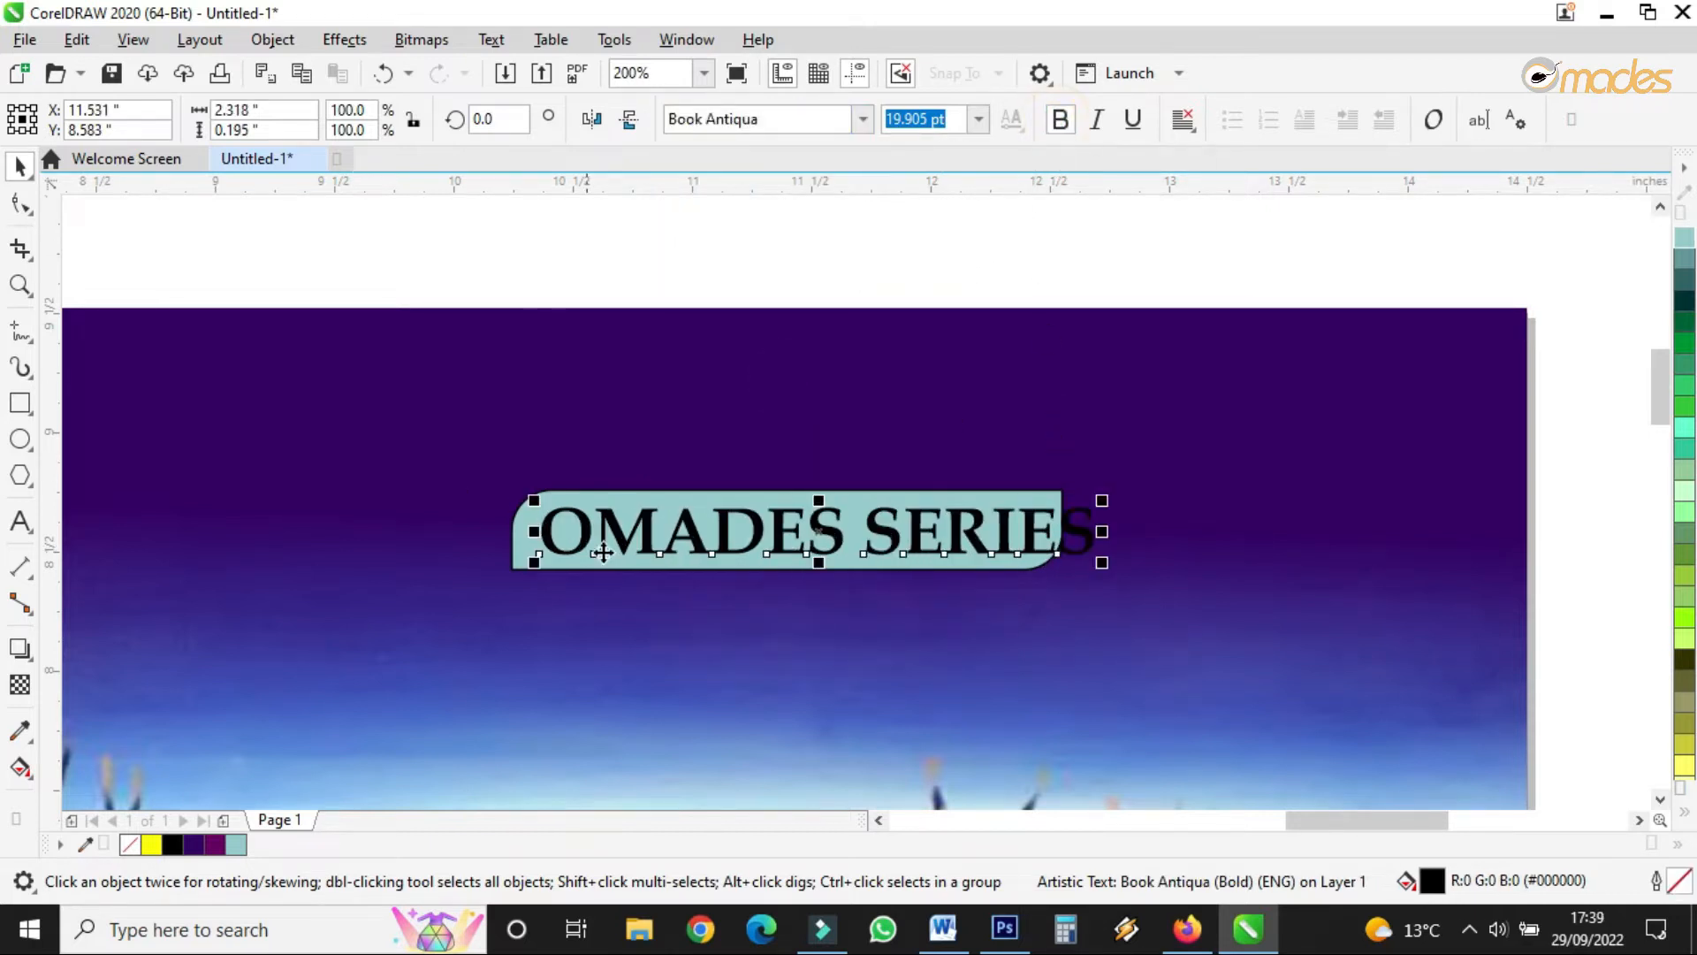
left_click(7, 205)
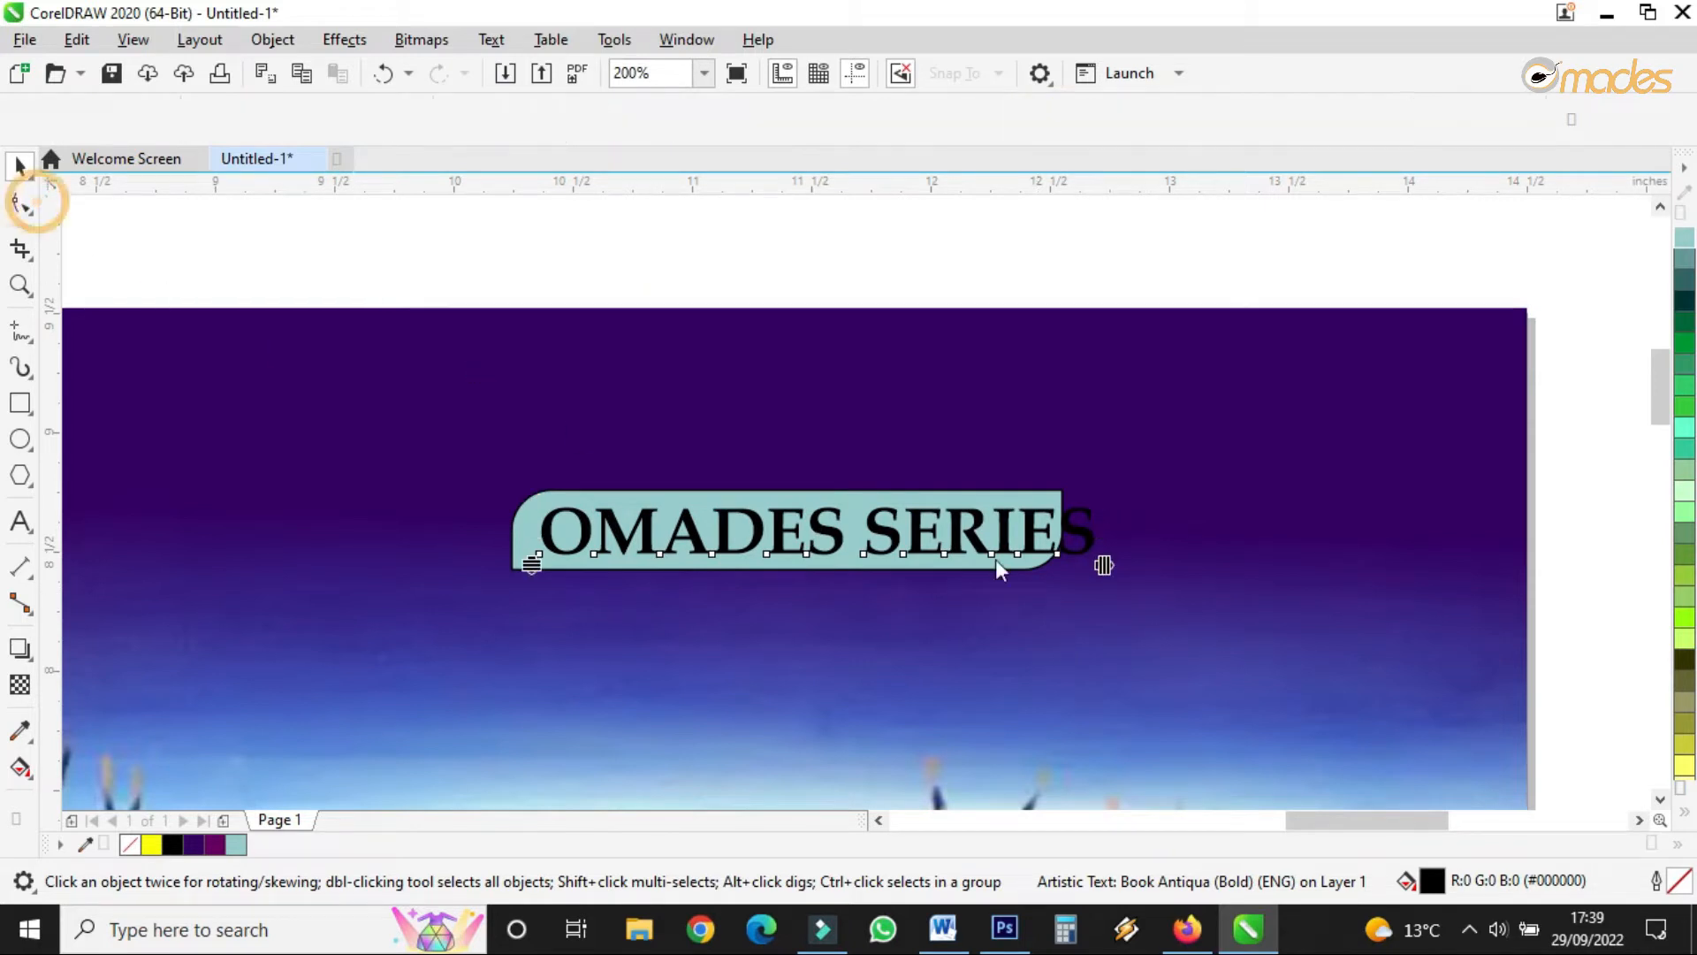
left_click_drag(1102, 568, 1024, 579)
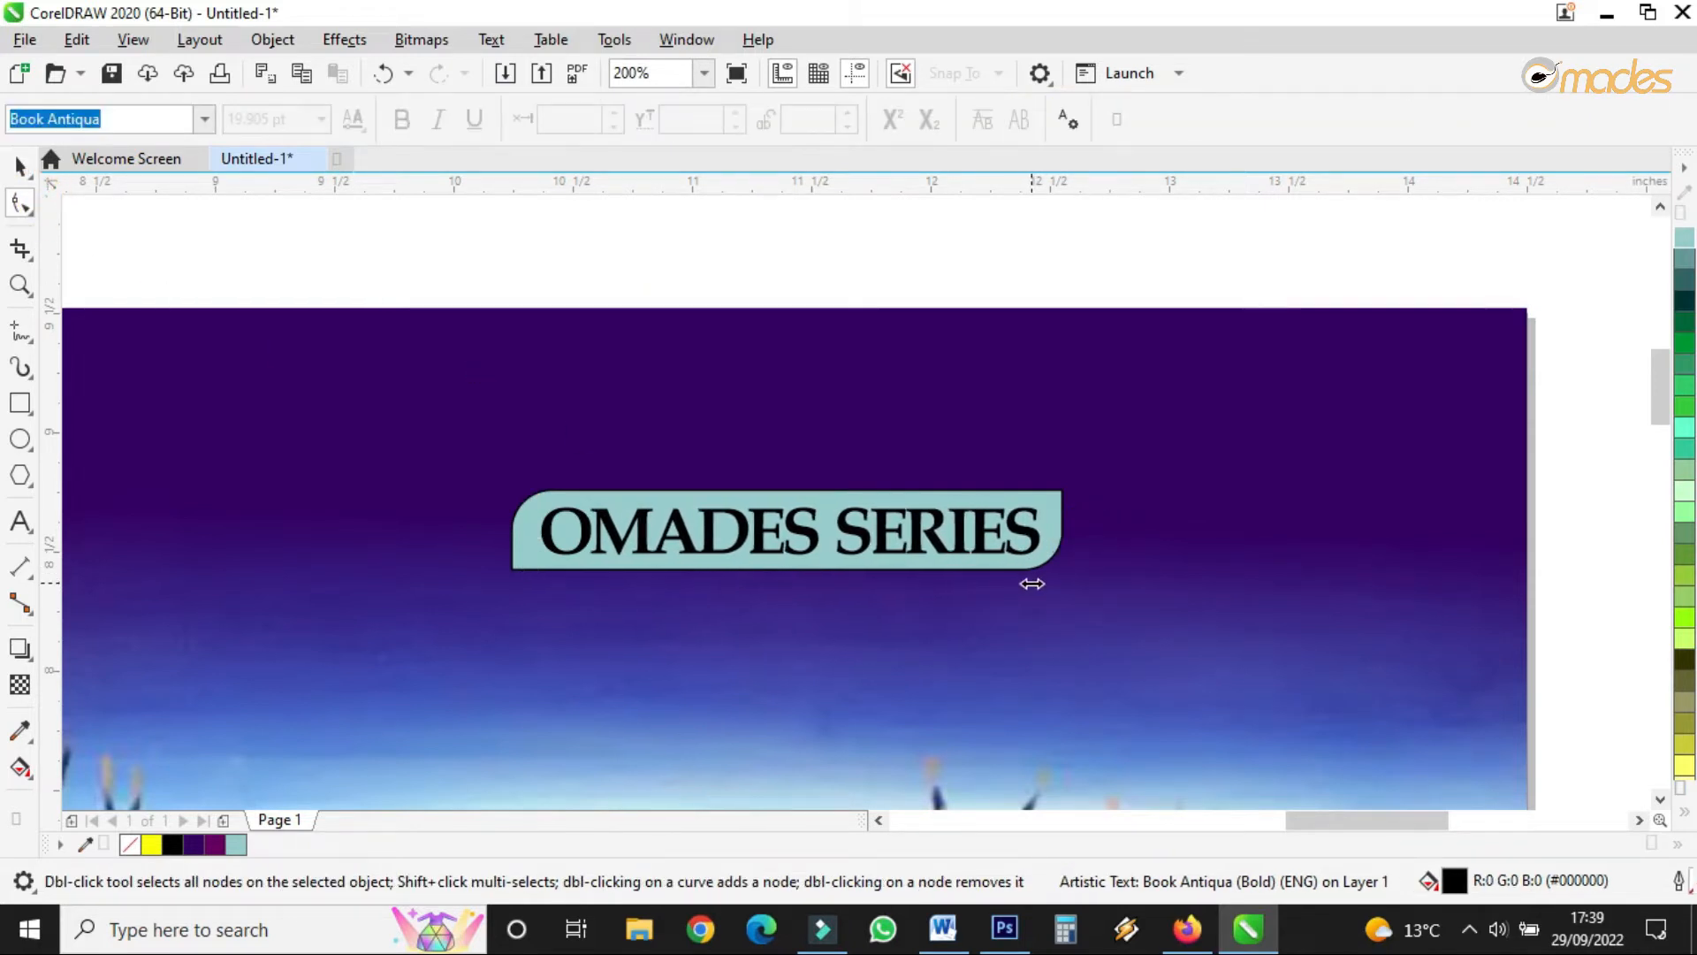
left_click(21, 165)
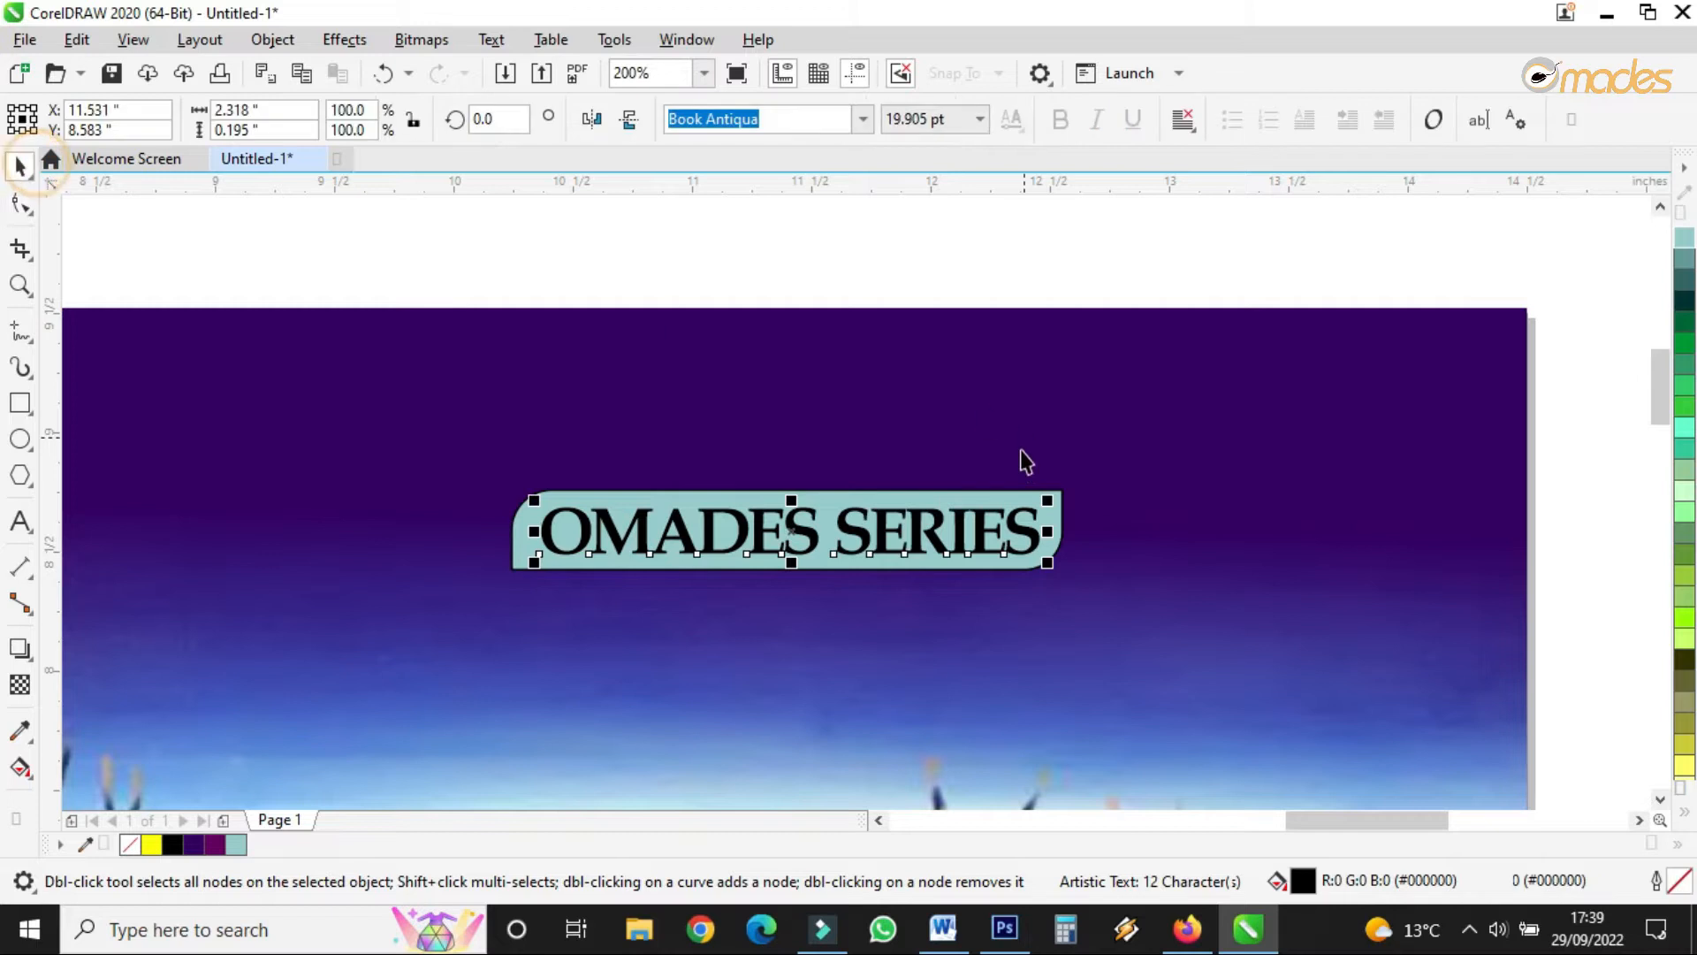
left_click(1064, 498)
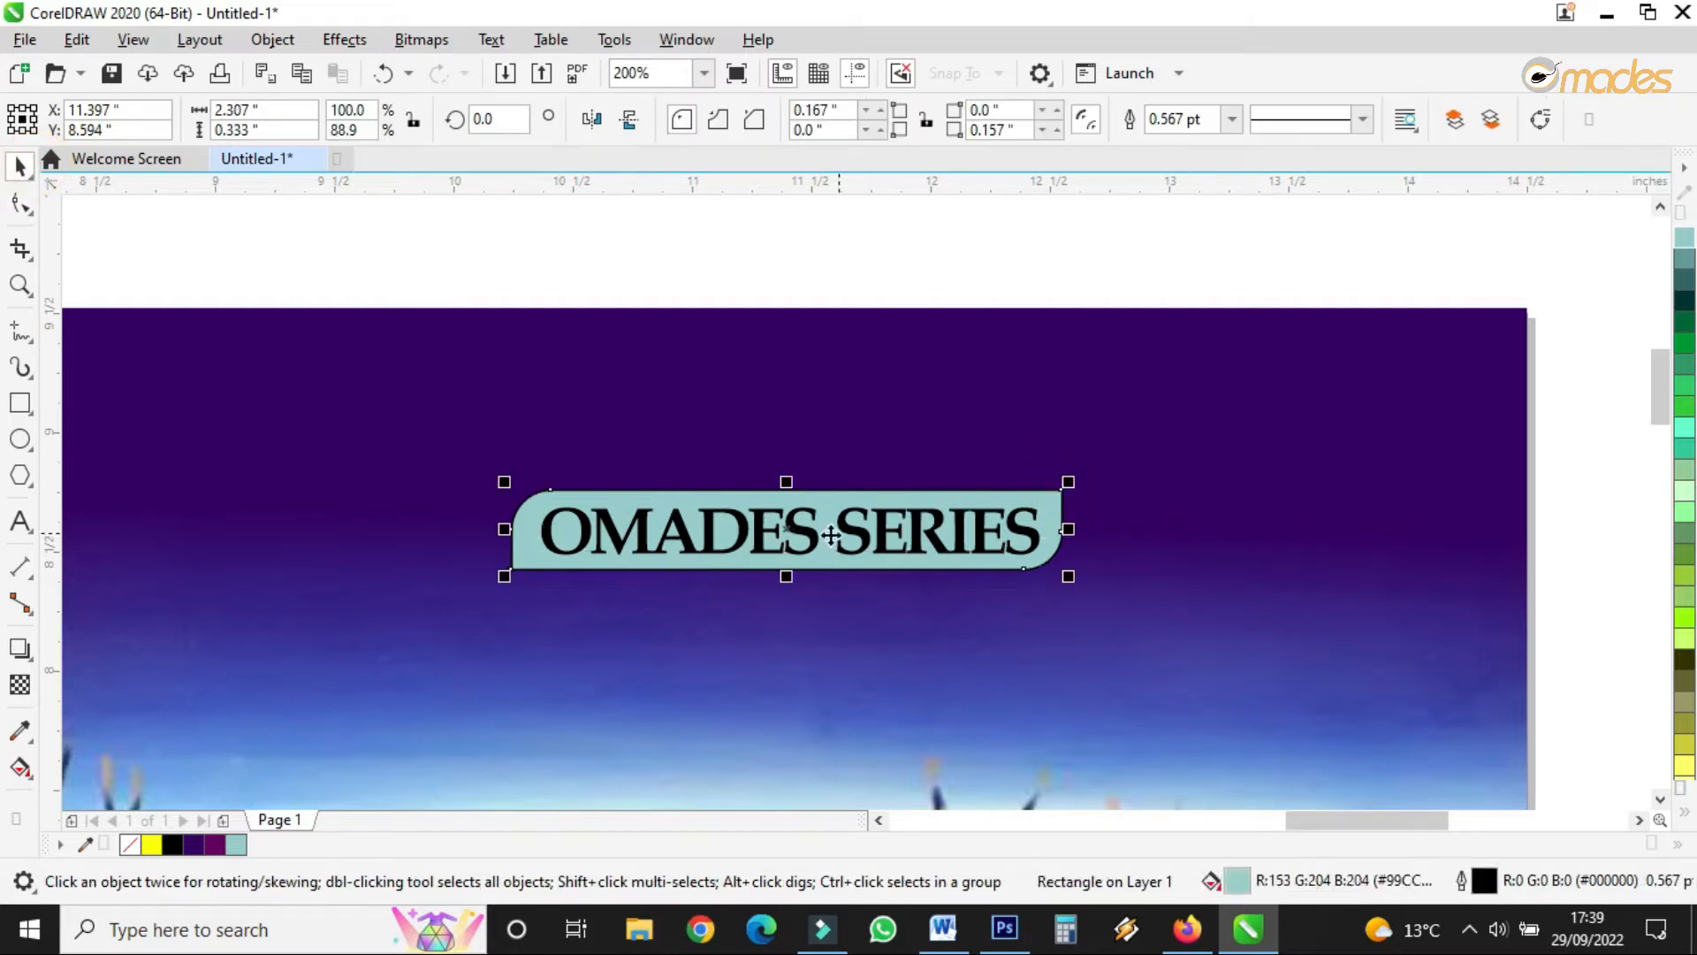
scroll(803, 560, "up", 1)
- Drop an offset copy of the teal panel down-right, fill it black, and move it back one
left_click(764, 491)
left_click_drag(765, 491, 777, 505)
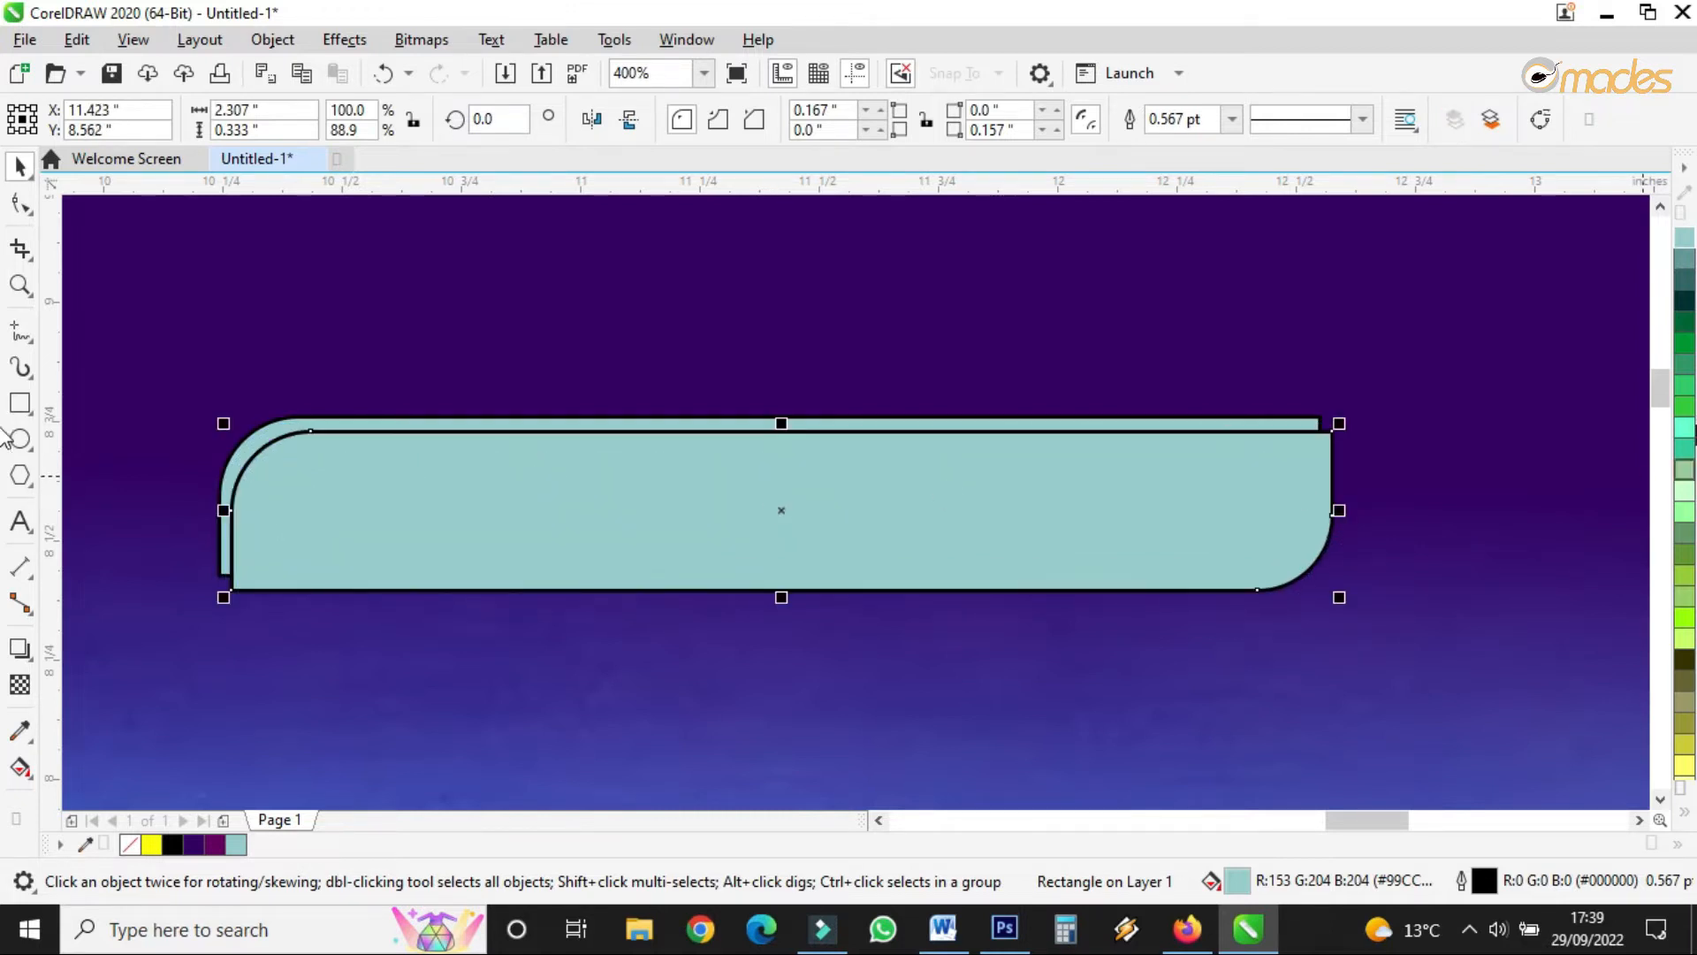
left_click(1684, 817)
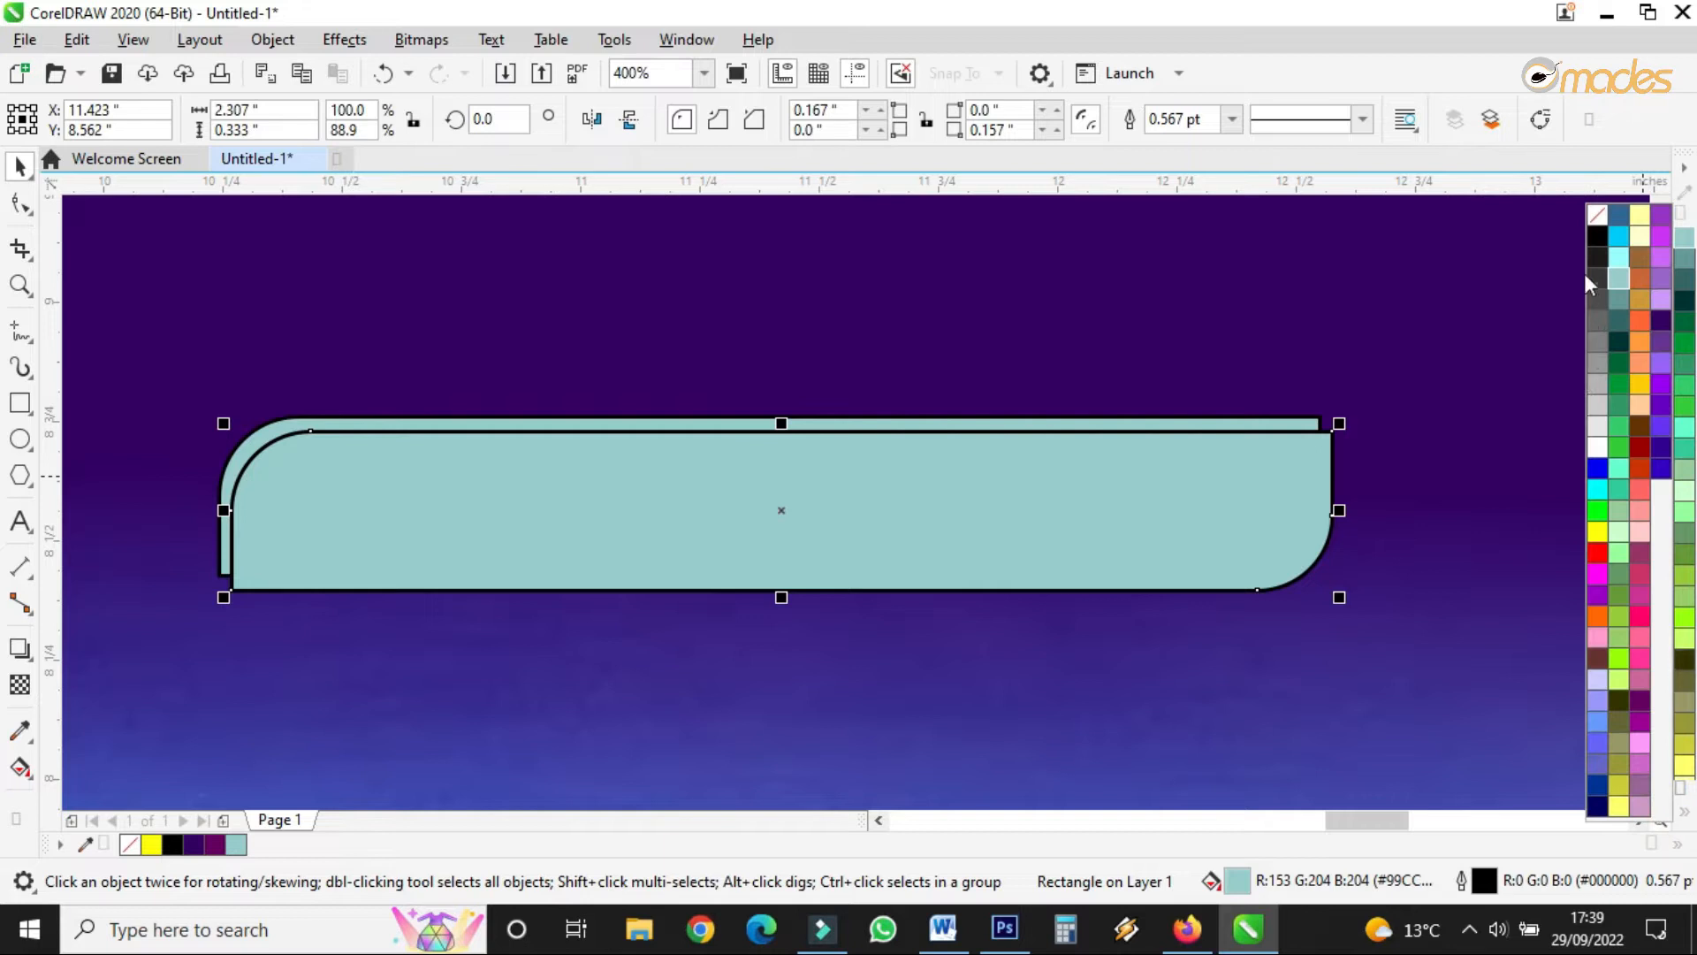
left_click(1591, 228)
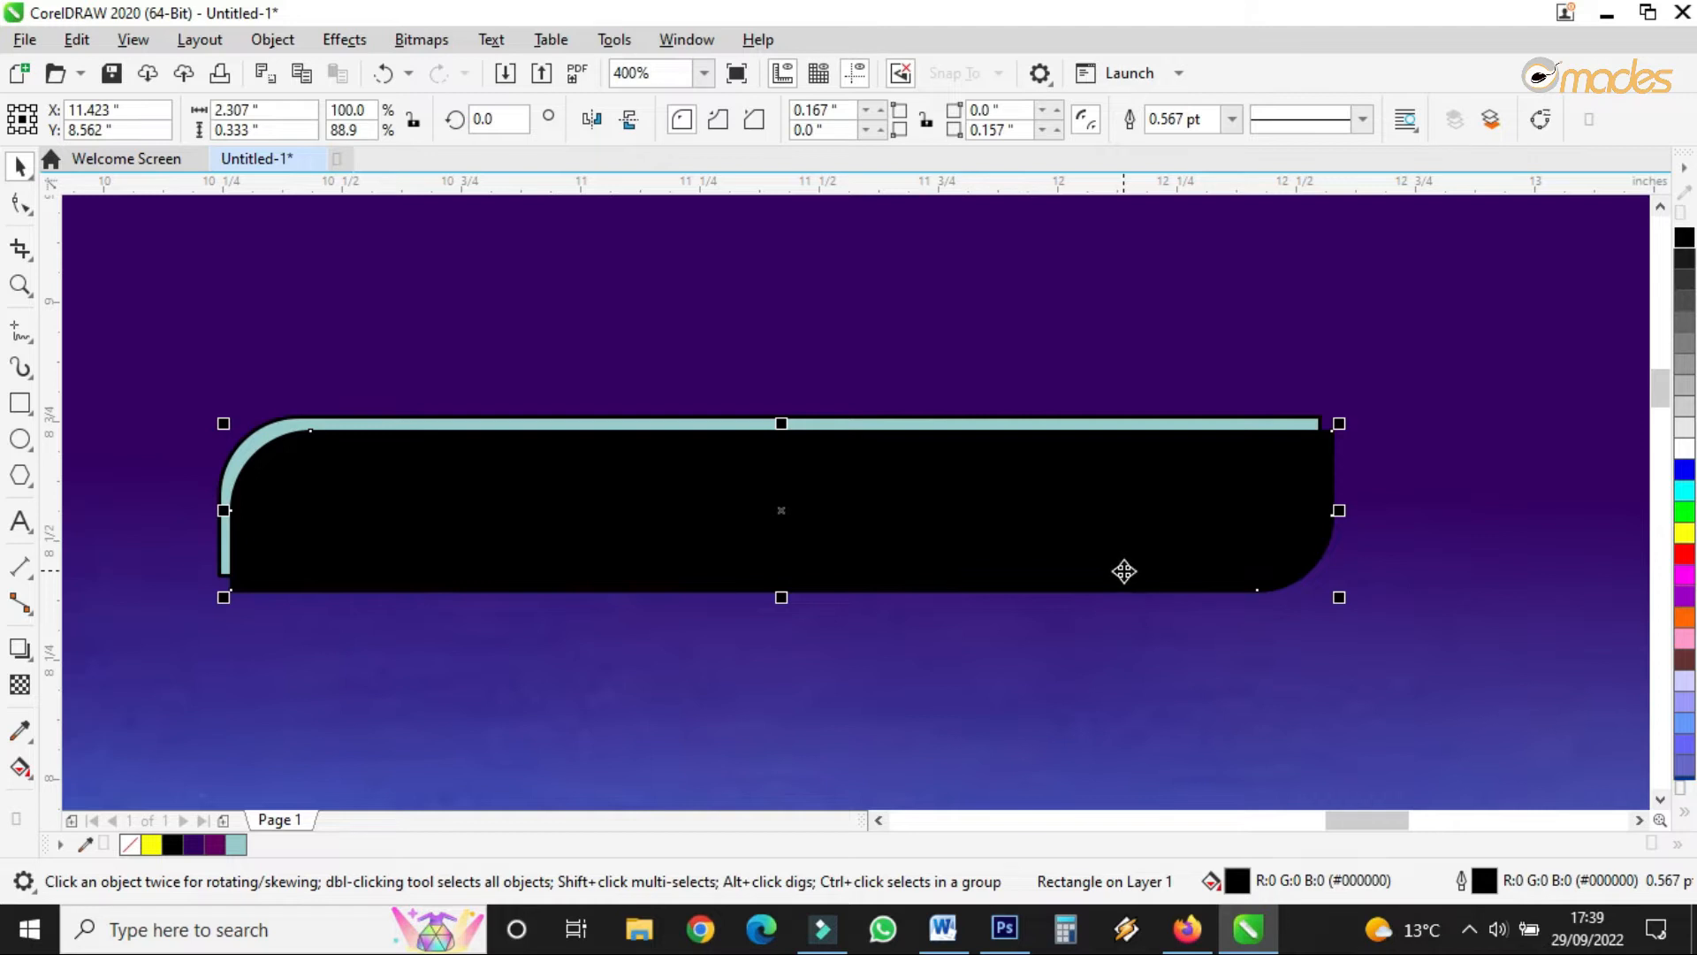
key("ctrl+Page_Down")
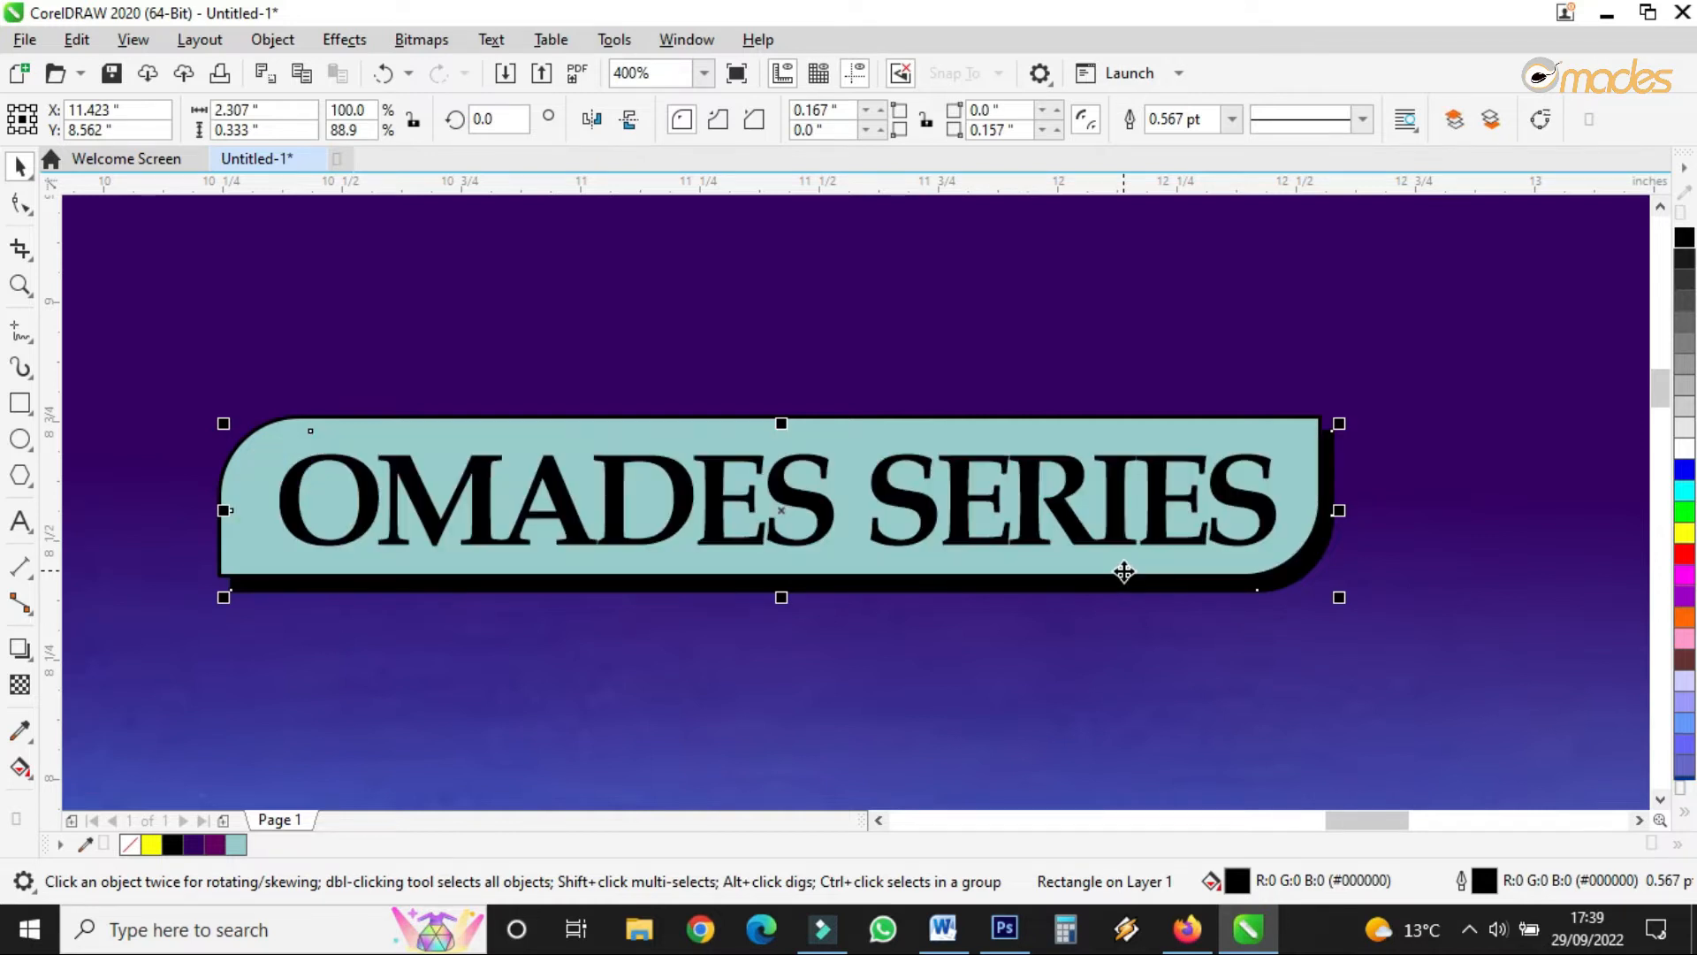
scroll(1126, 572, "down", 2)
scroll(1136, 549, "up", 1)
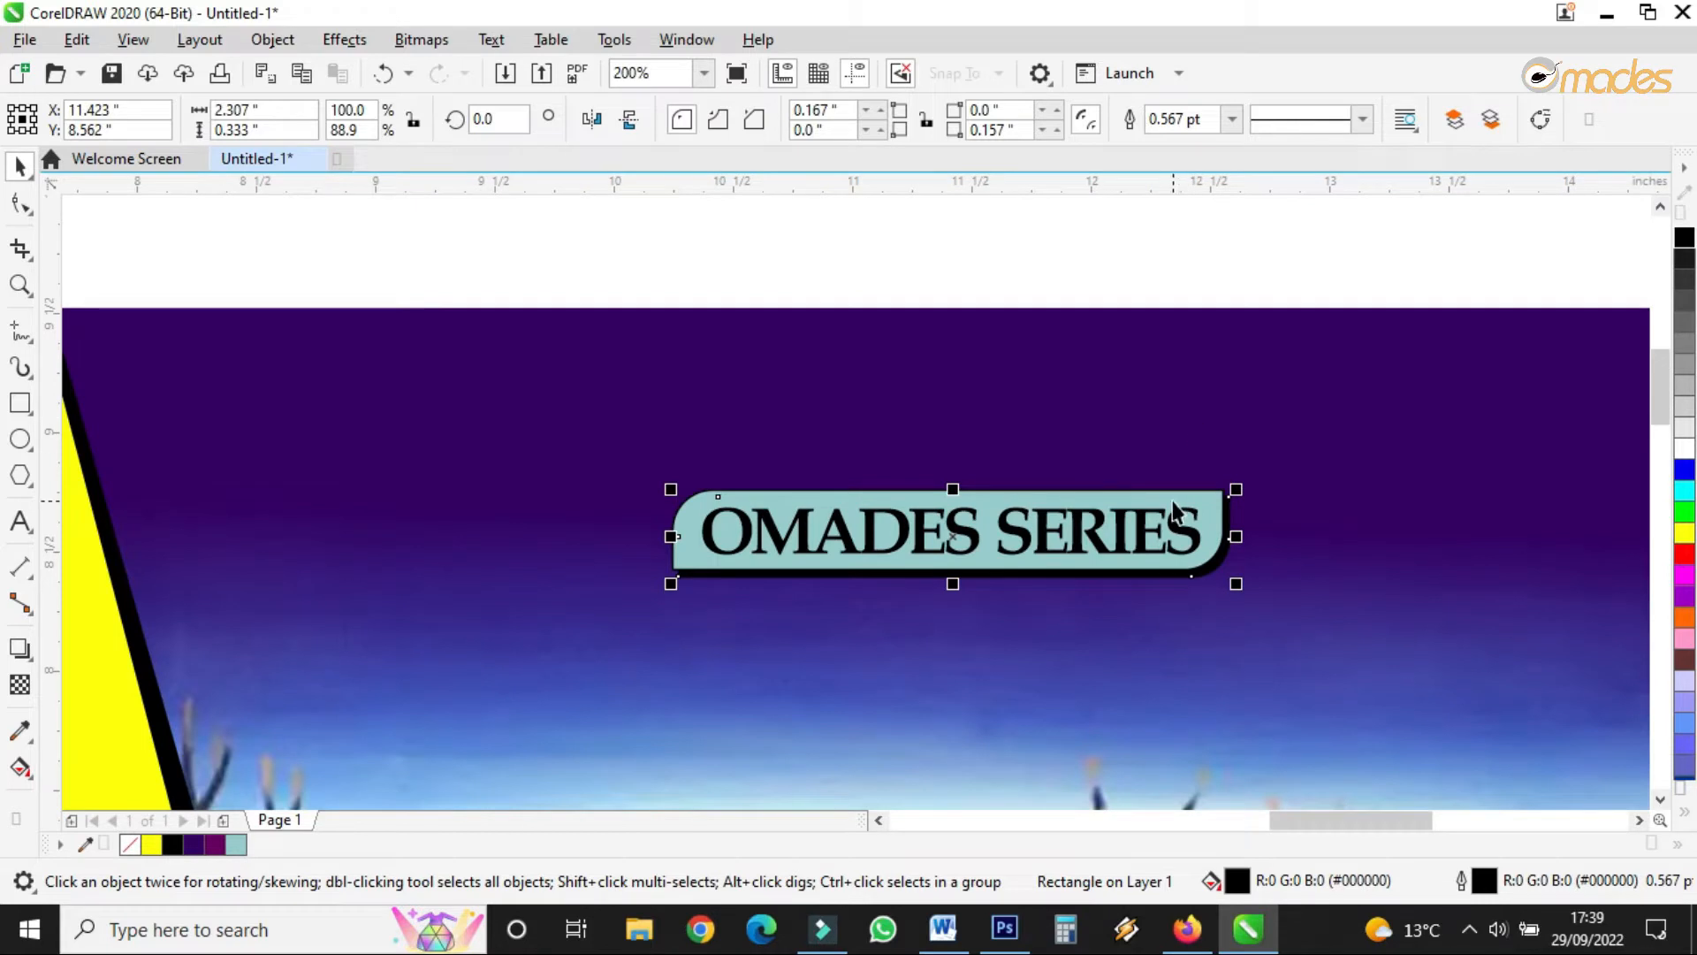
left_click_drag(1354, 256, 463, 705)
- Move the OMADES SERIES banner down and scale it to about 86%
left_click_drag(1021, 514, 1023, 555)
left_click_drag(1237, 492, 1223, 507)
scroll(821, 382, "down", 1)
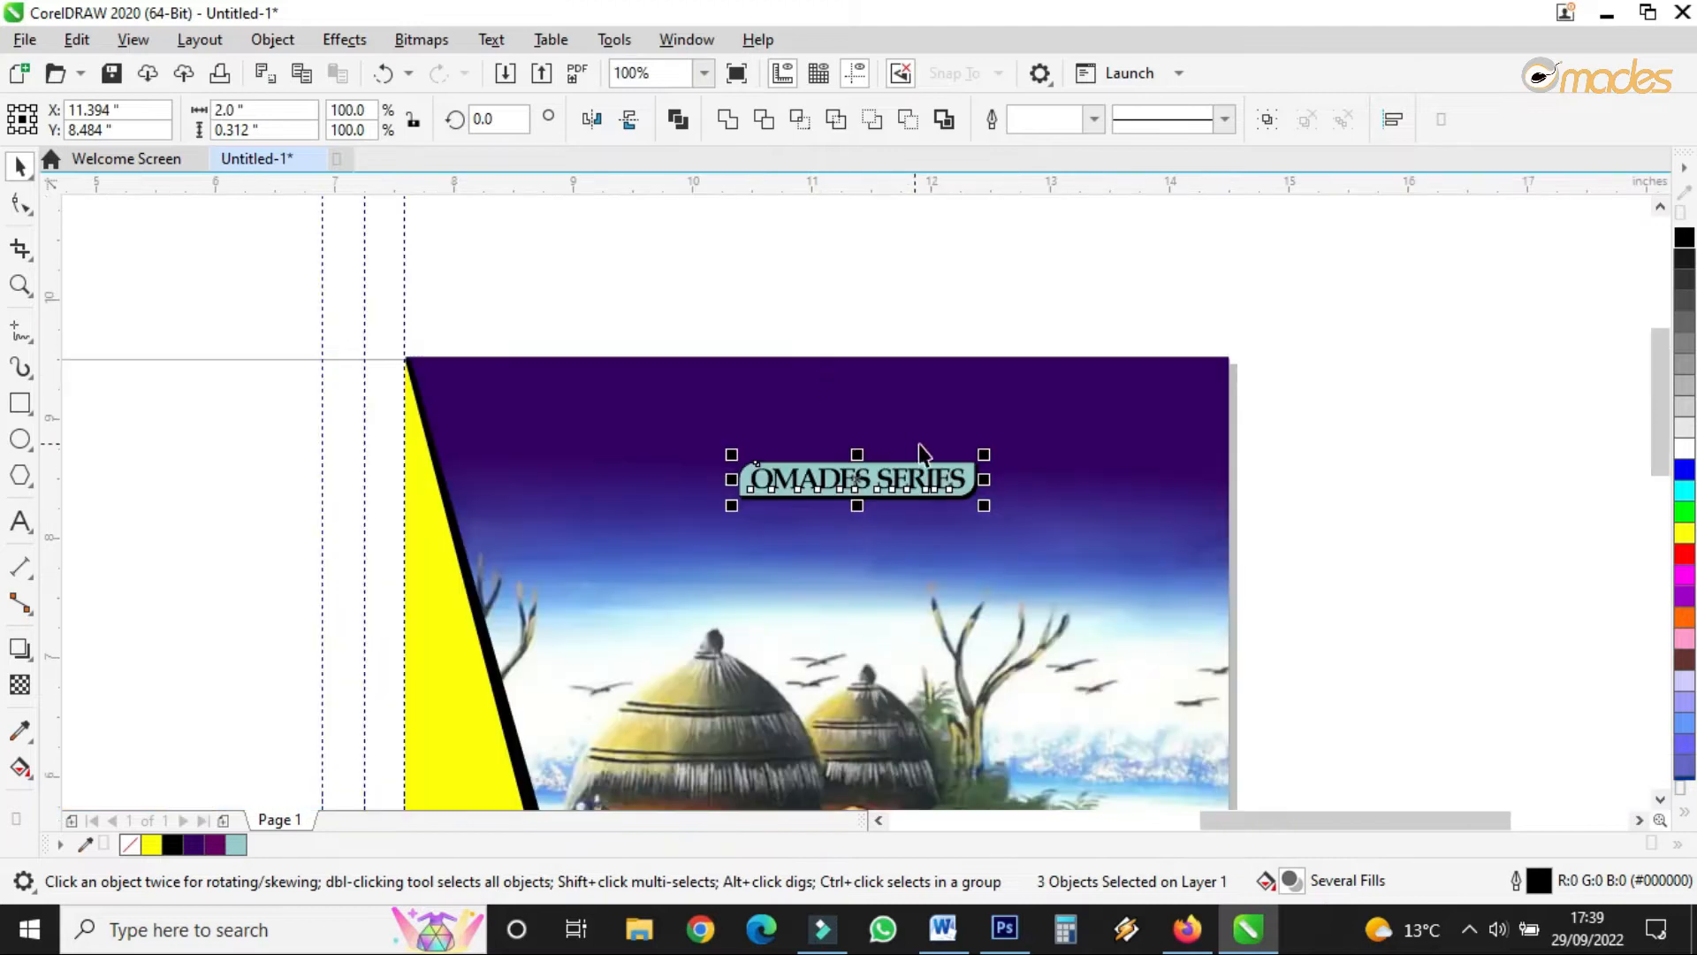
scroll(937, 479, "up", 1)
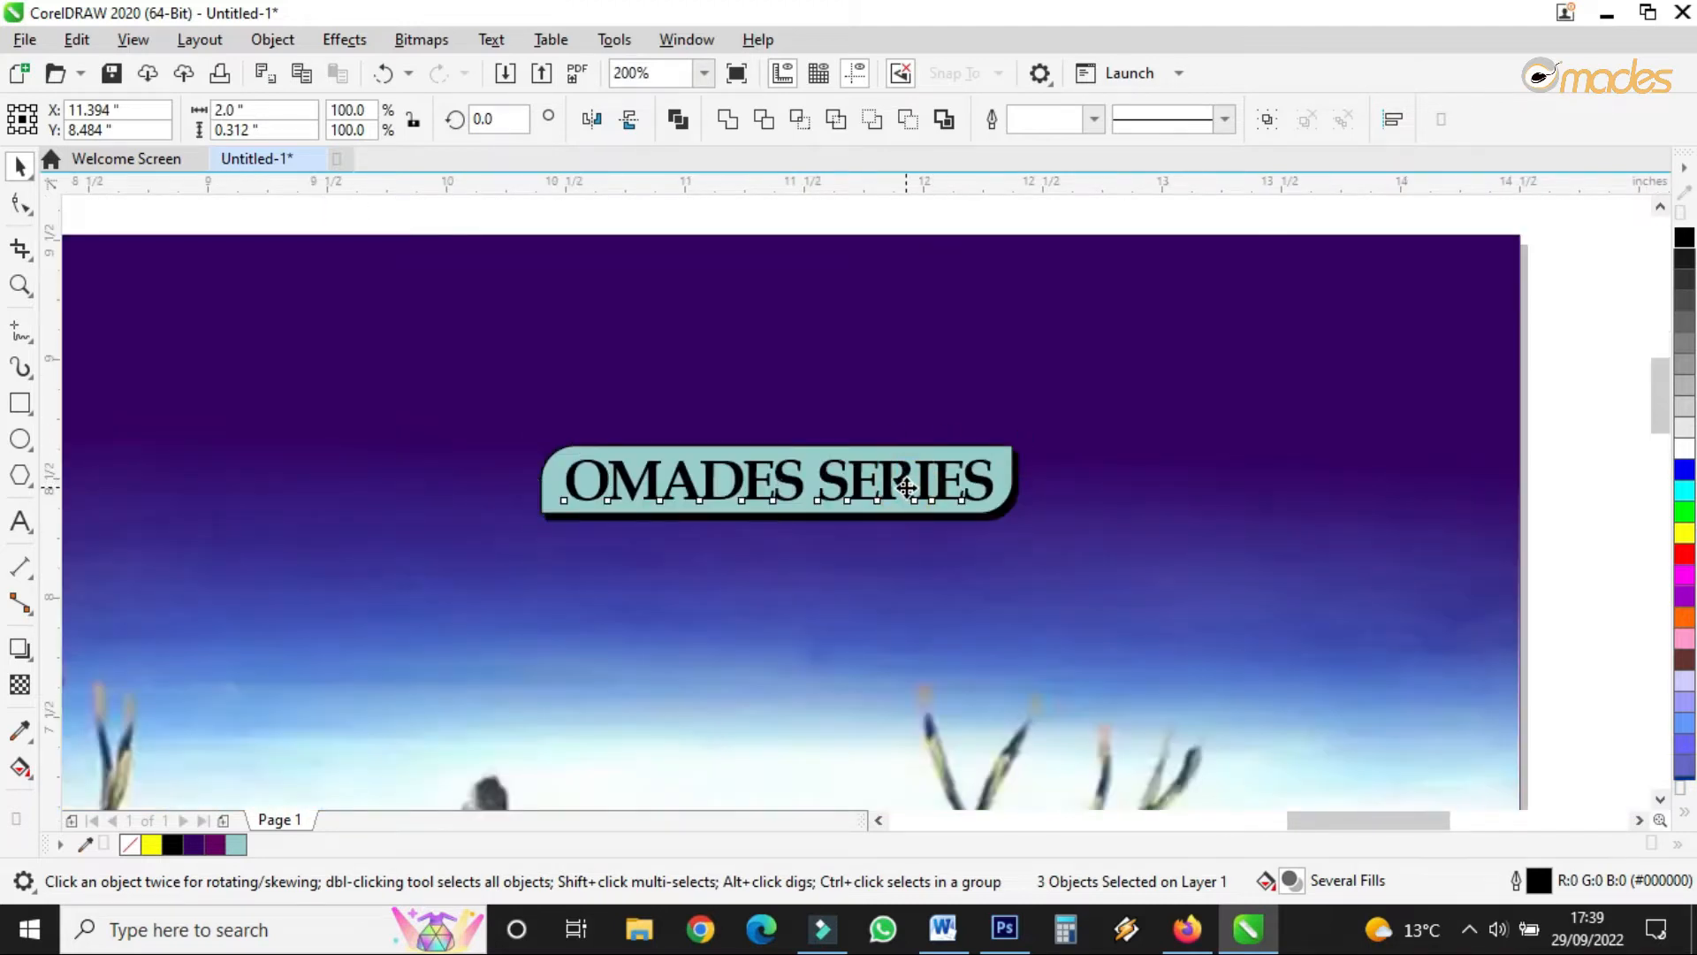
left_click(907, 487)
scroll(907, 486, "down", 1)
left_click(1336, 487)
scroll(857, 600, "up", 1)
scroll(857, 599, "down", 1)
left_click_drag(1299, 427, 707, 565)
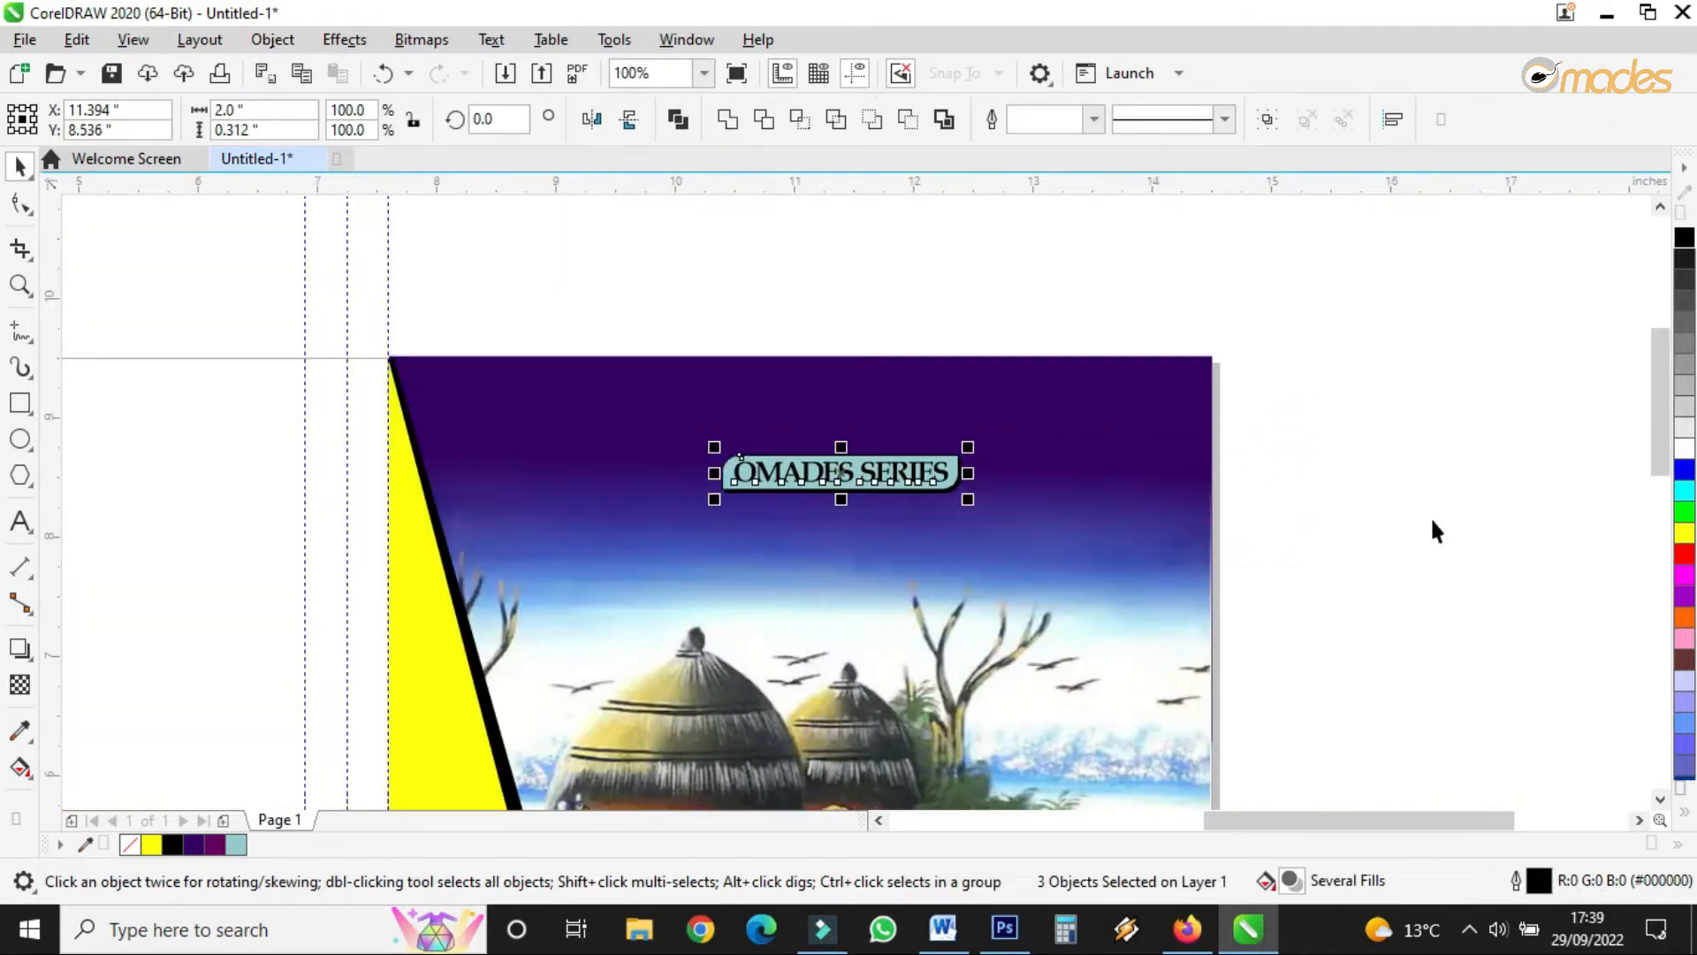
left_click(1417, 460)
scroll(820, 444, "down", 2)
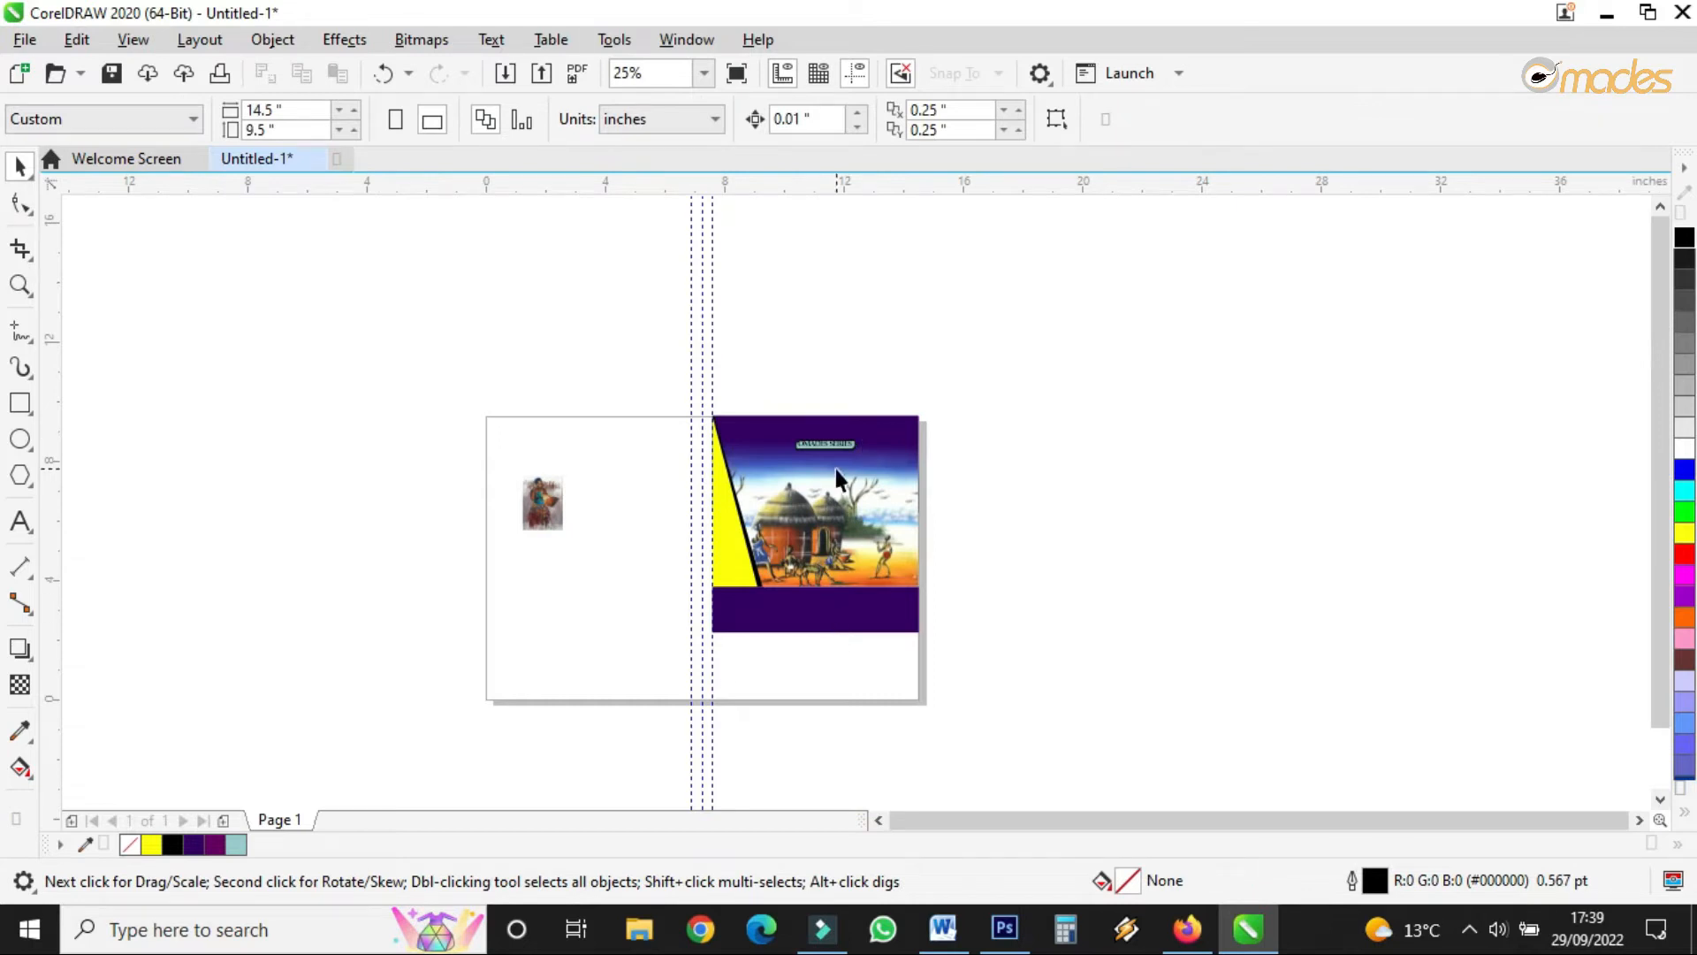
scroll(836, 469, "up", 1)
- Drop a copy of the OMADES SERIES title text onto the lower purple band
left_click_drag(844, 419, 787, 730)
right_click(787, 730)
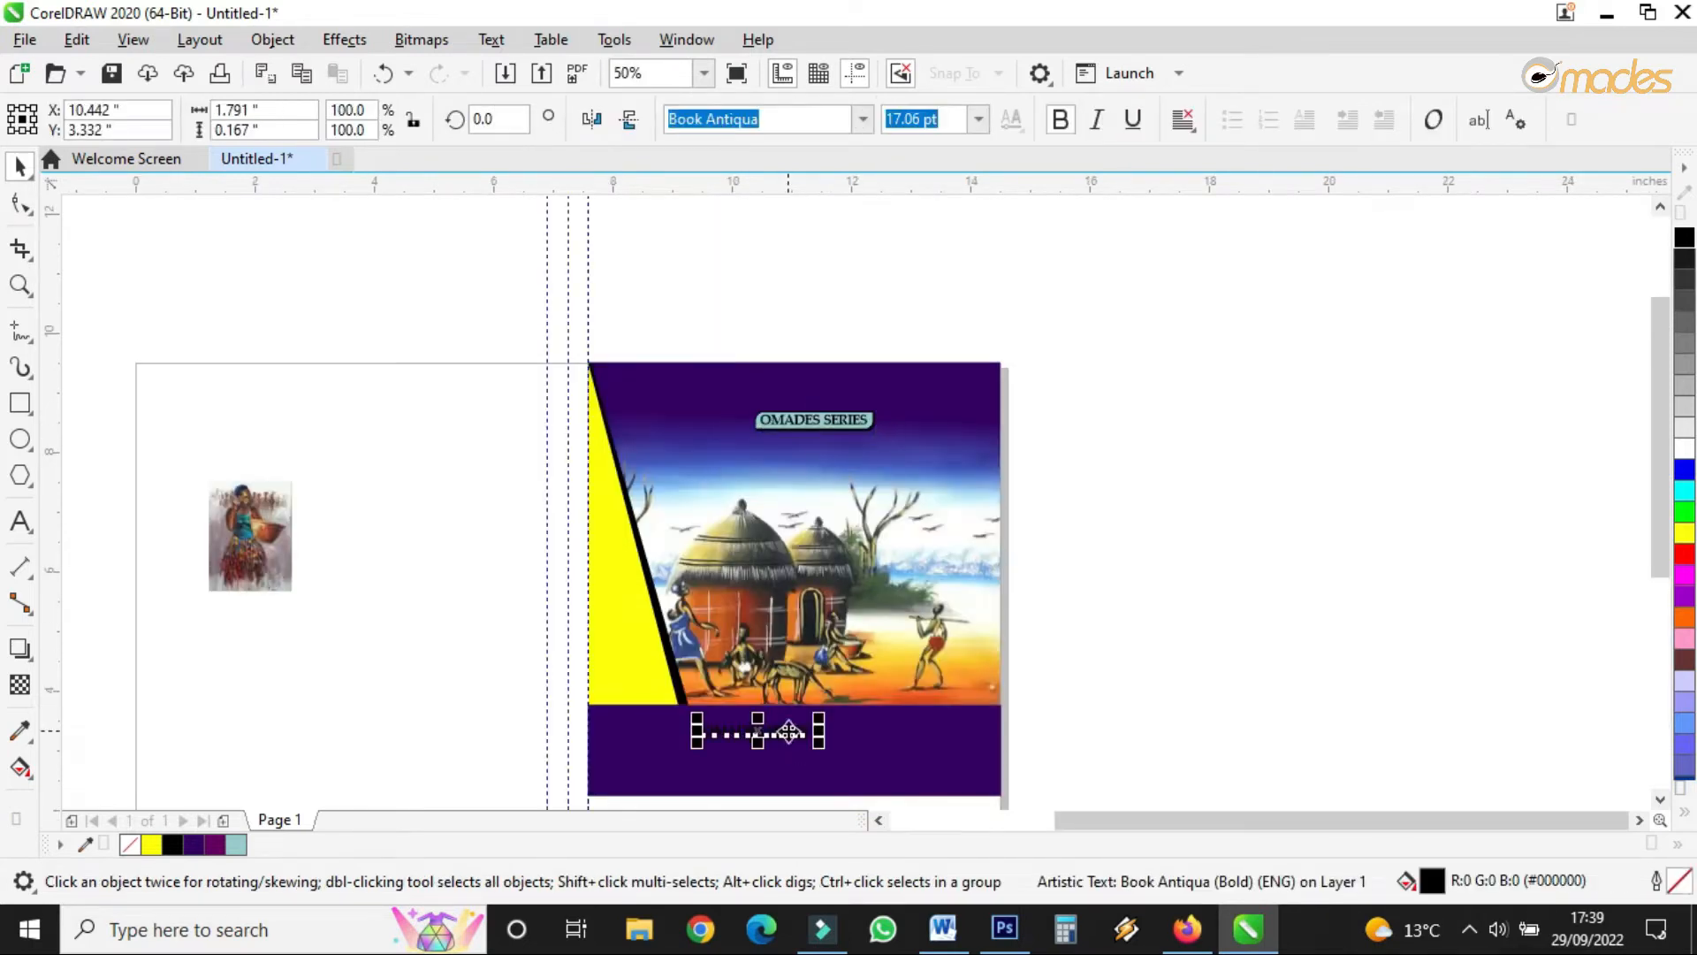
scroll(773, 758, "up", 1)
scroll(773, 760, "down", 1)
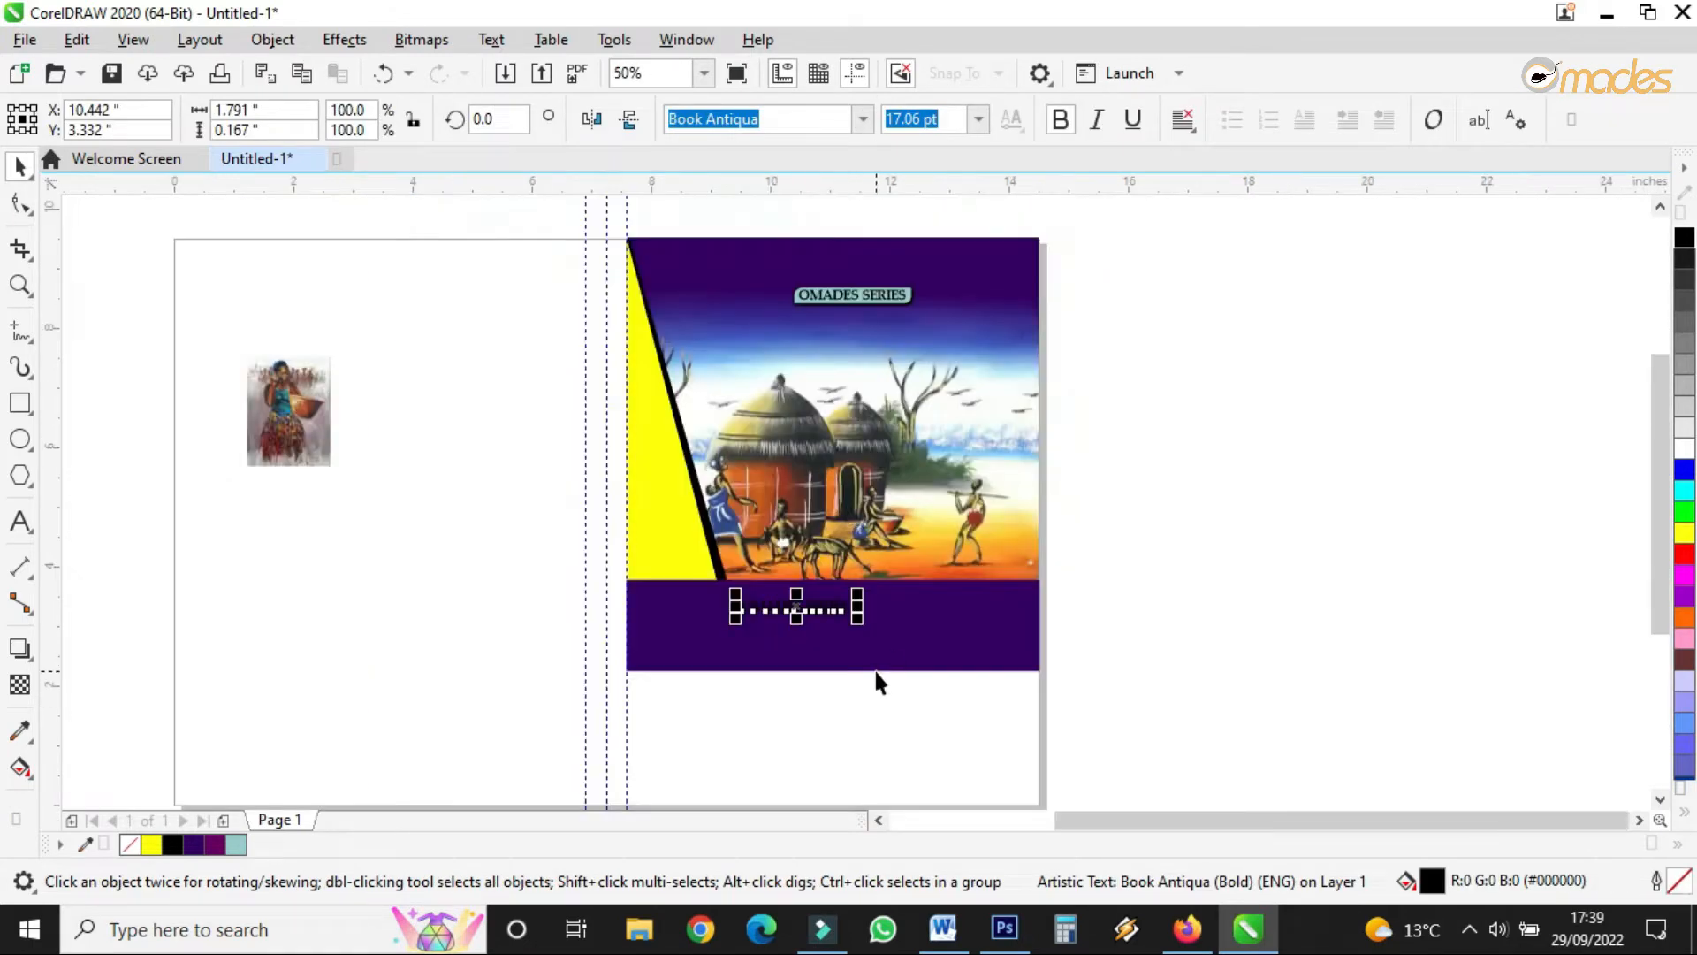
scroll(878, 680, "up", 1)
left_click(868, 639)
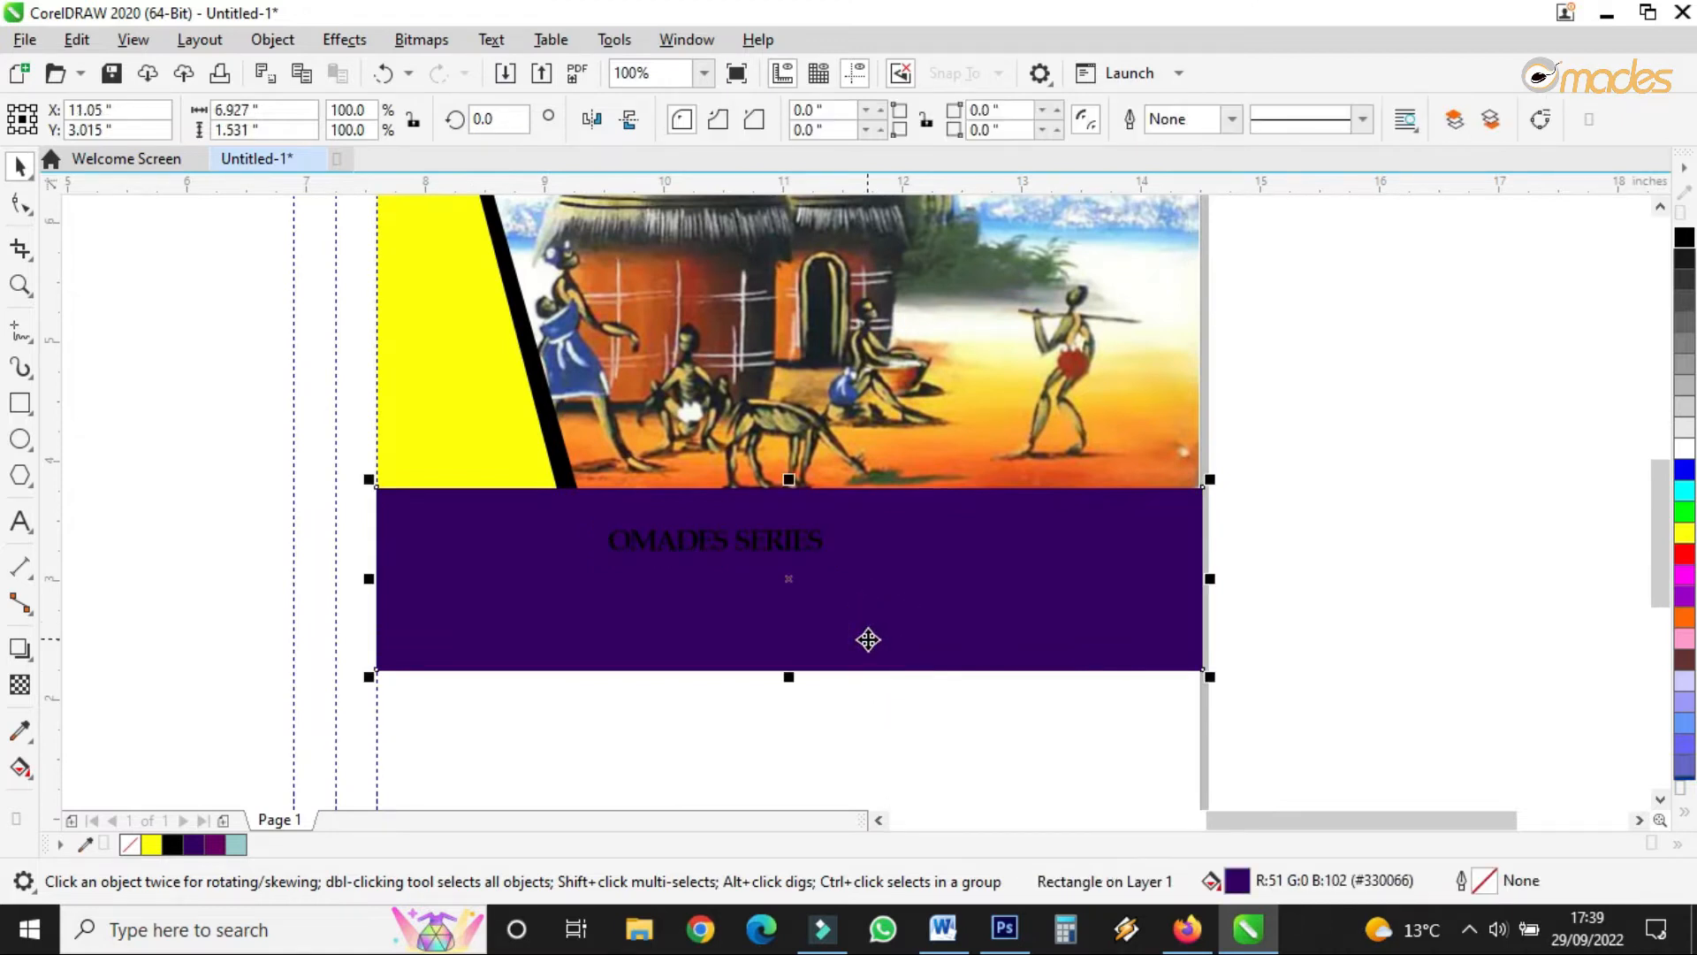
- Give the purple rectangle a fountain fill with a dark purple end colour
left_click(20, 767)
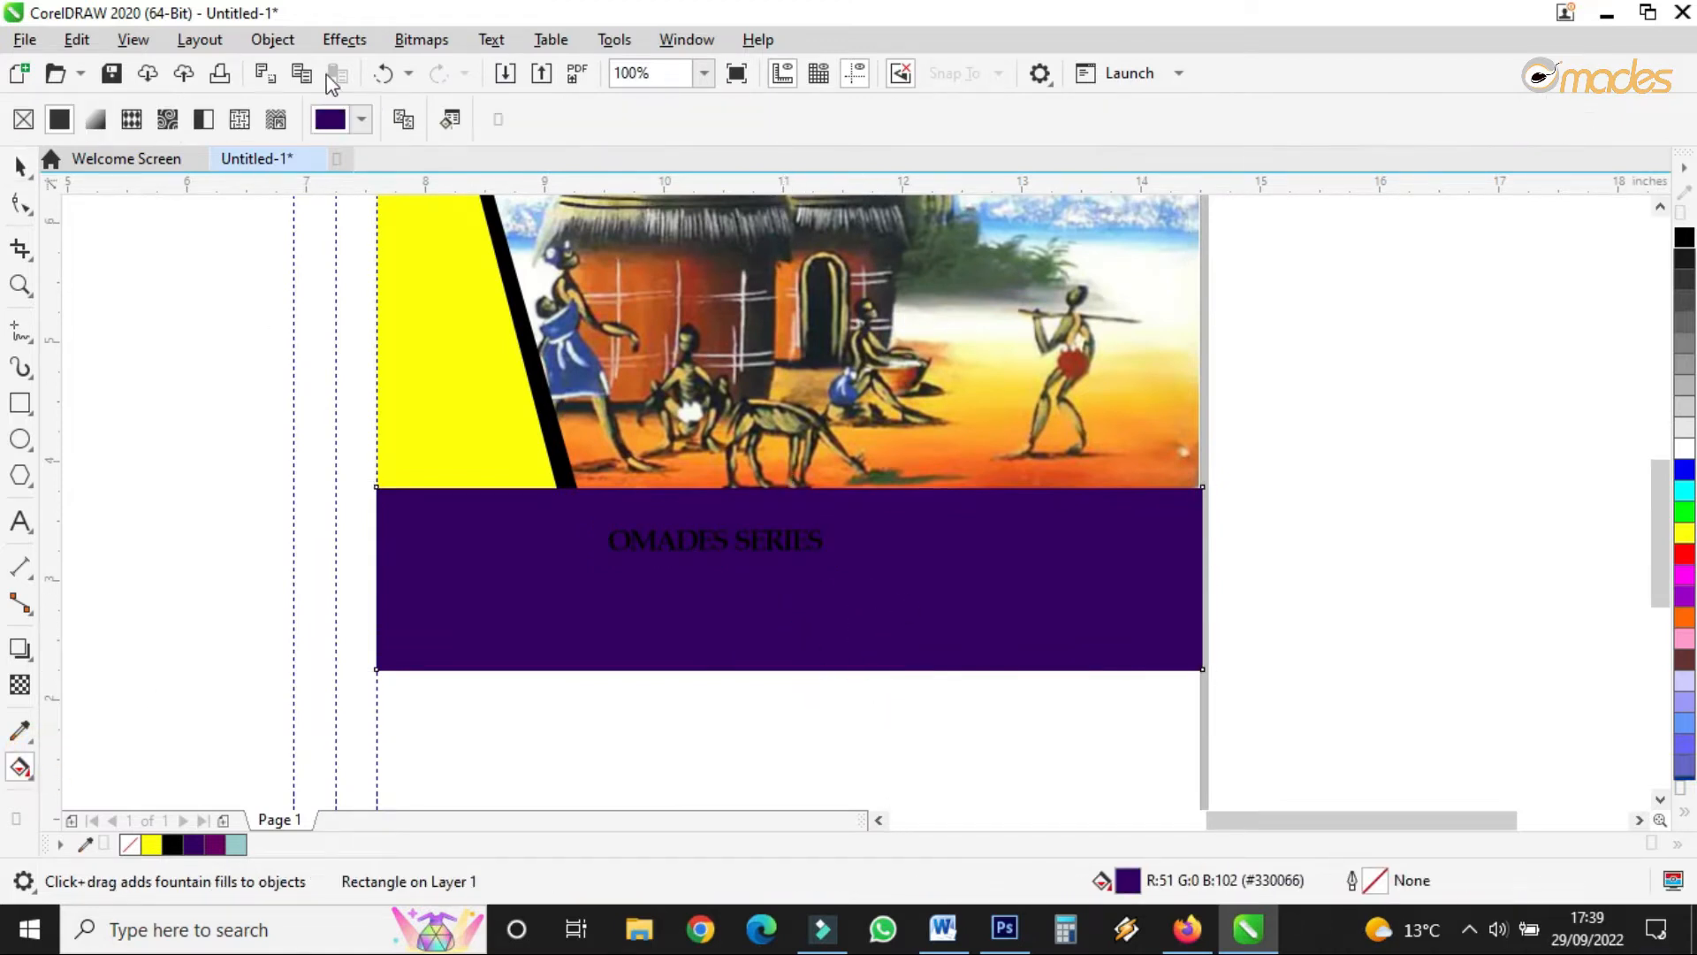
left_click(92, 114)
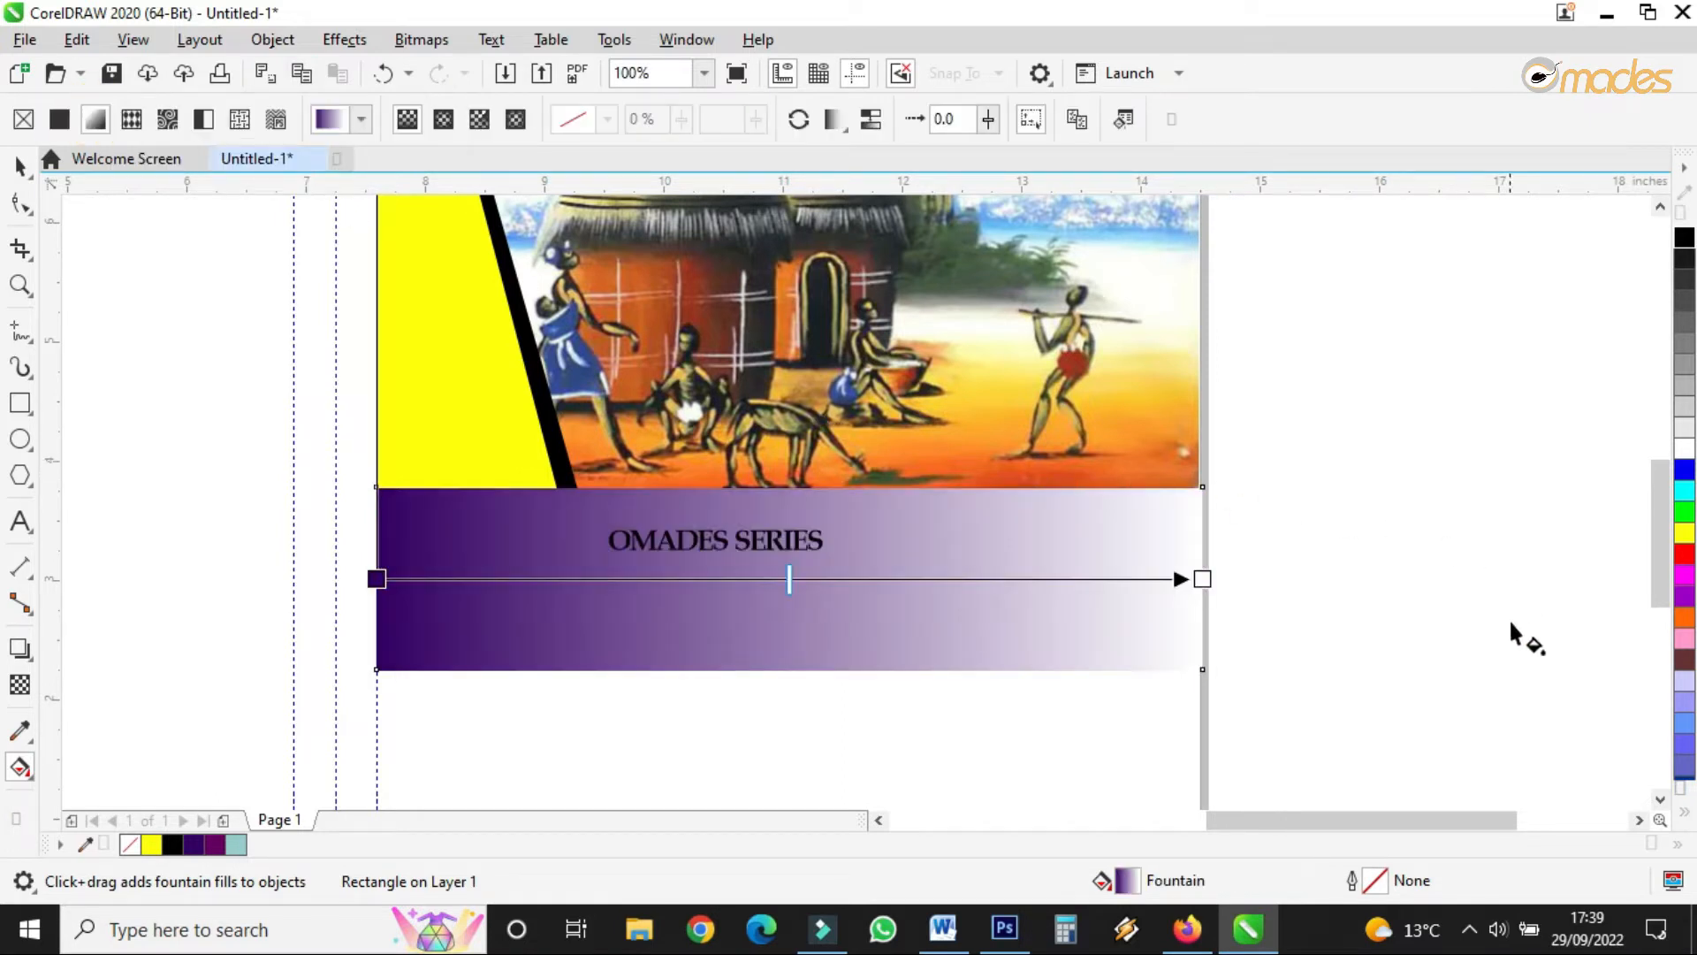
left_click(1200, 580)
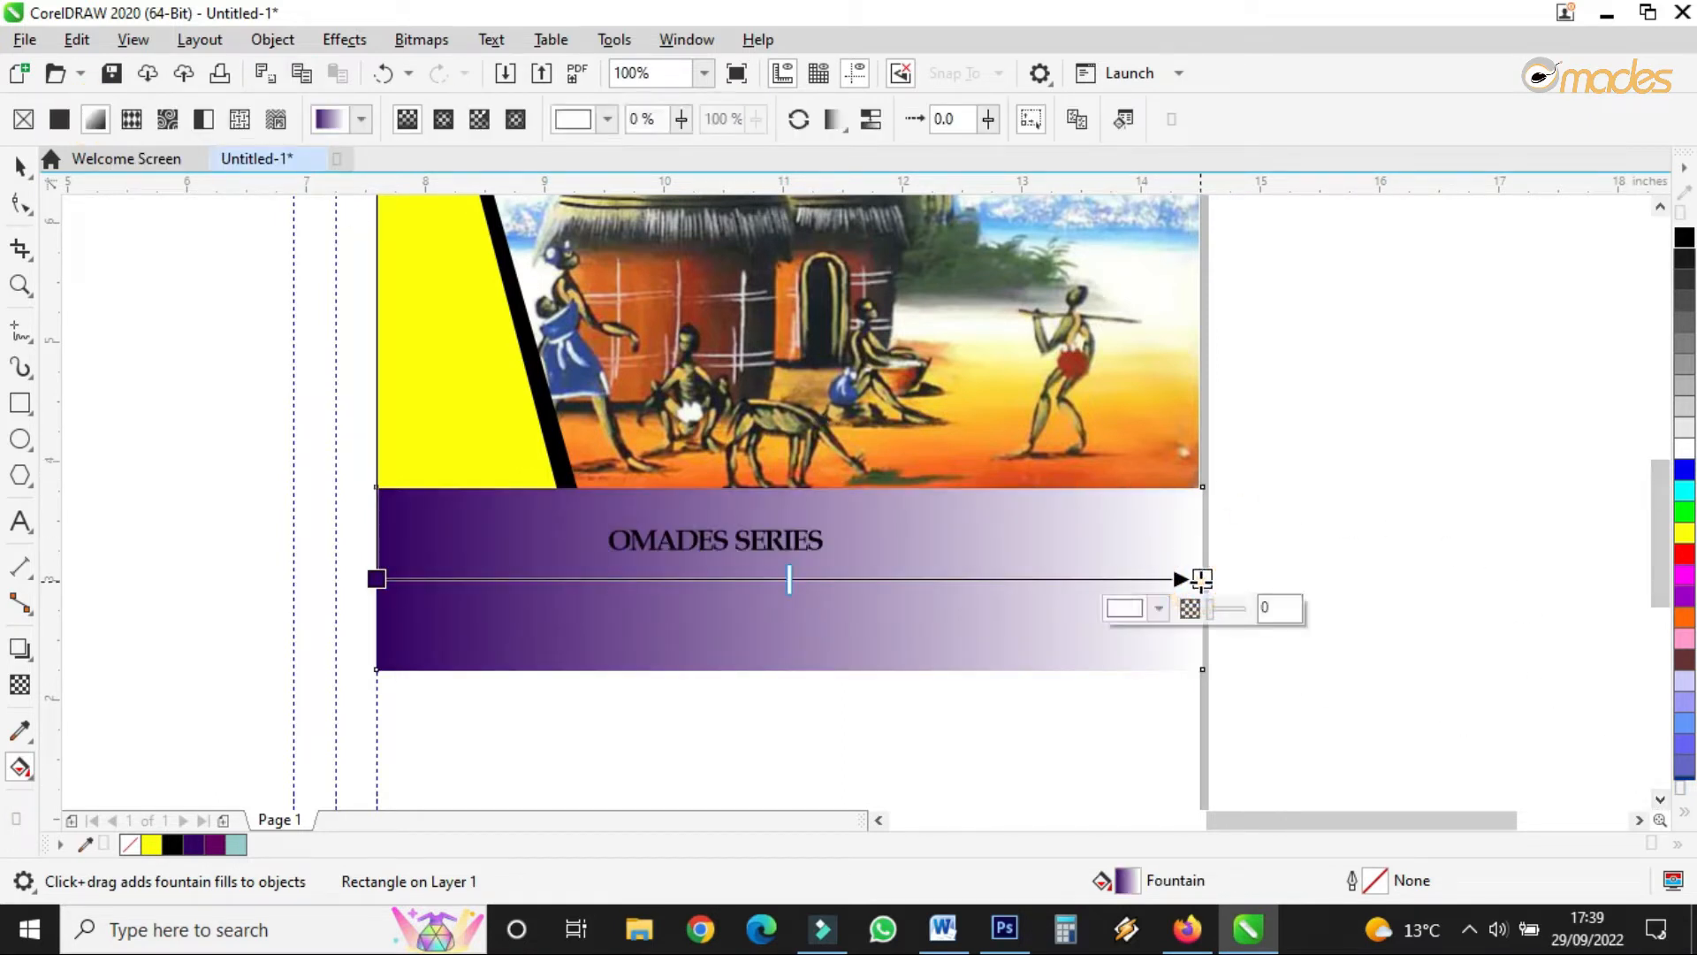
left_click(1139, 608)
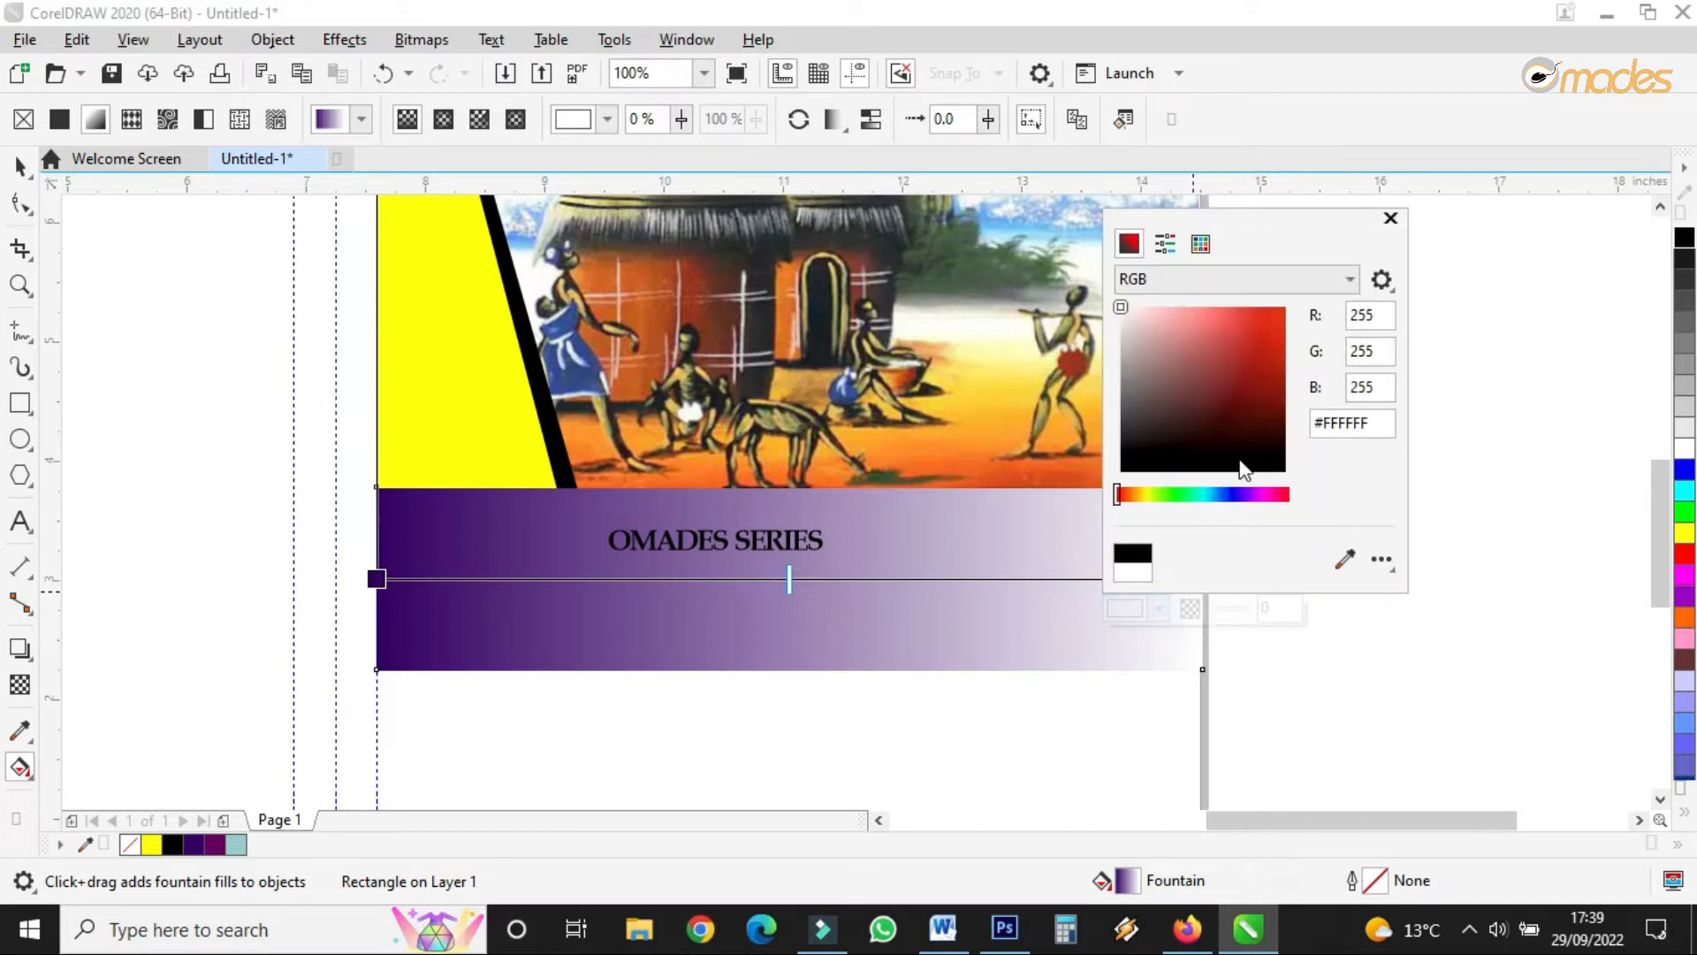
left_click(1238, 444)
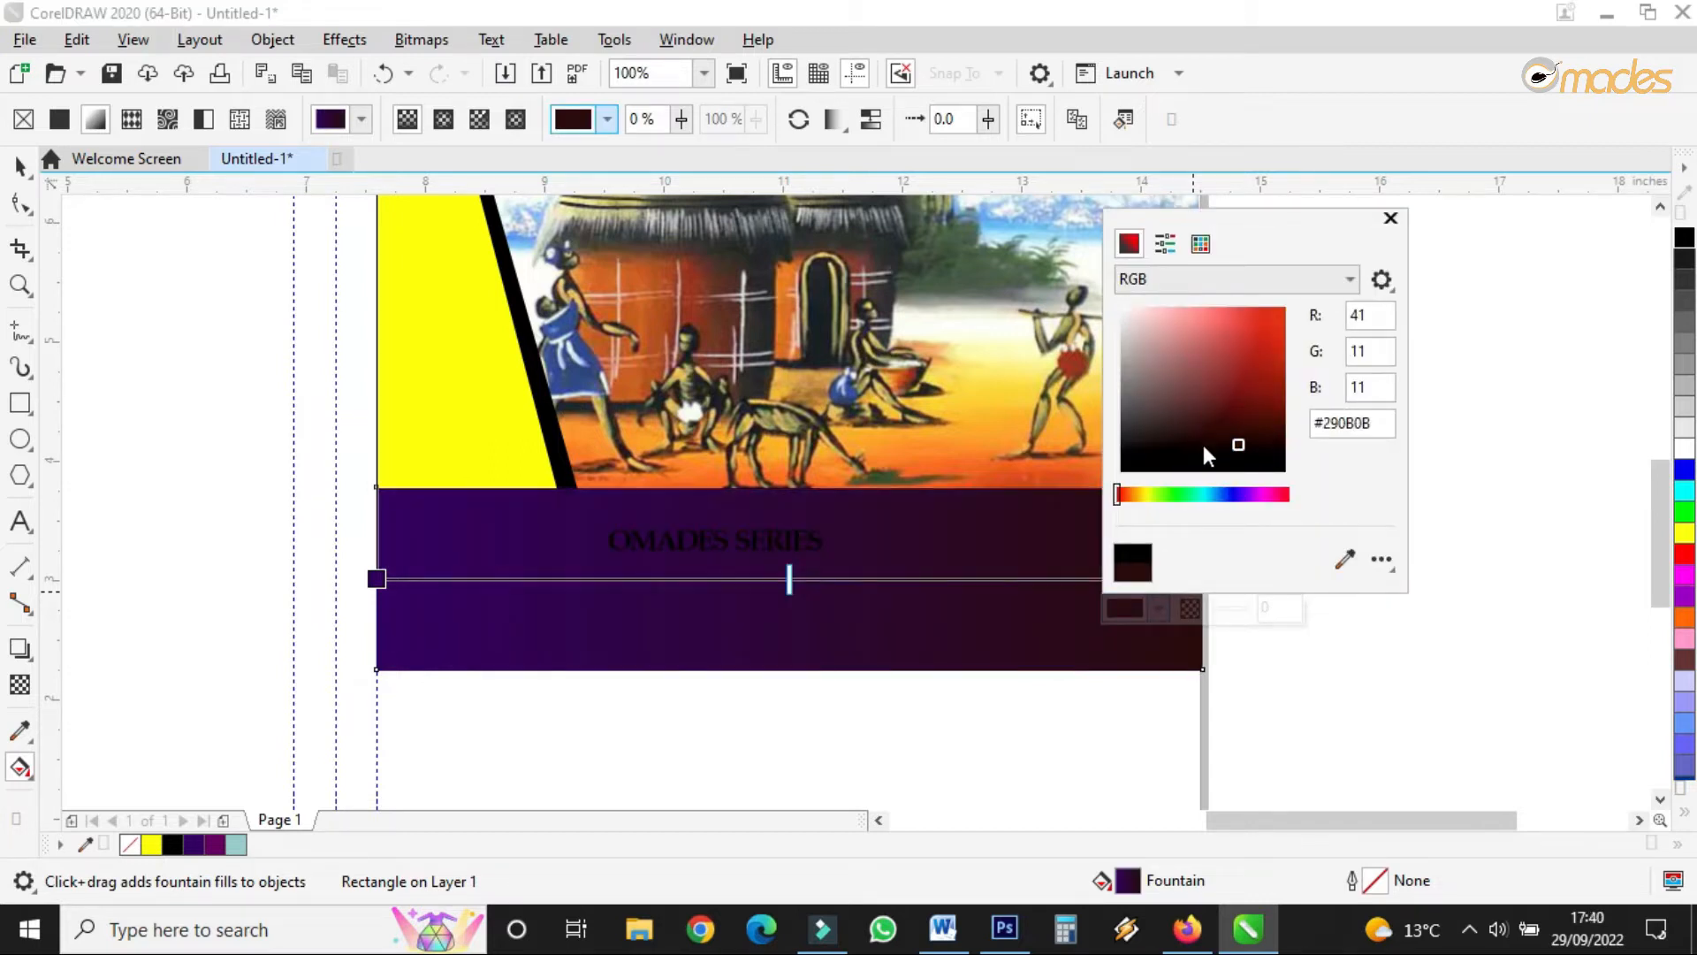
left_click(1233, 445)
left_click(1238, 504)
left_click(1253, 441)
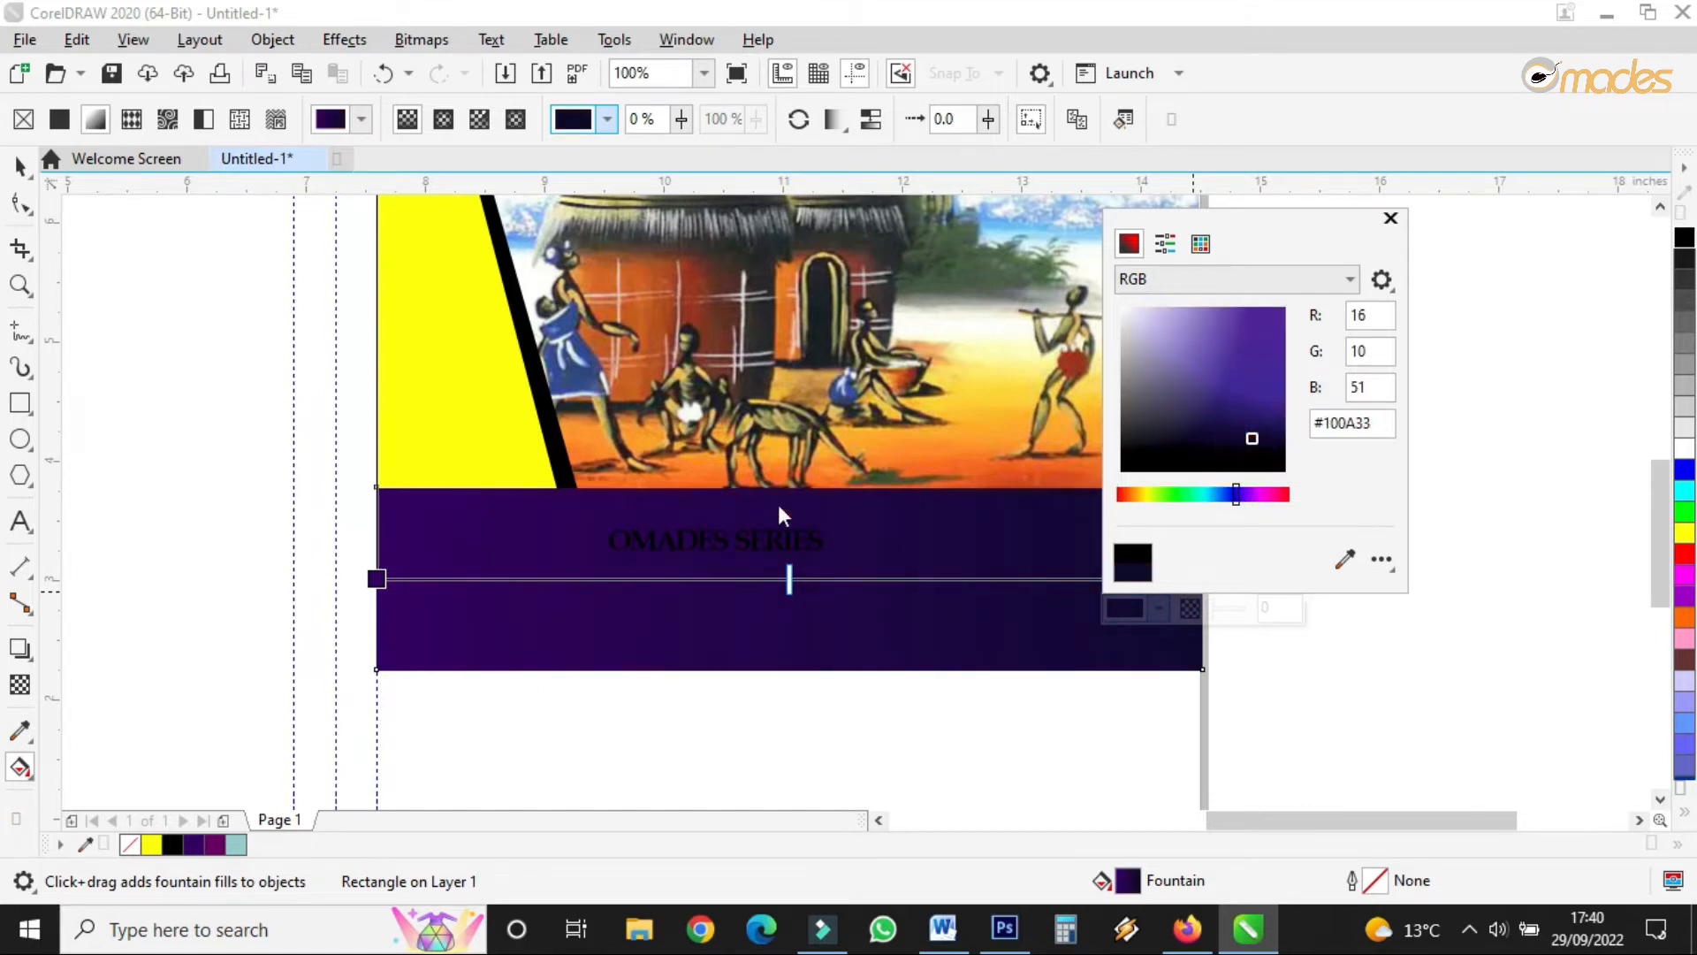
- Make the fountain fill elliptical with a deep purple #1B0D66 centre
left_click(378, 576)
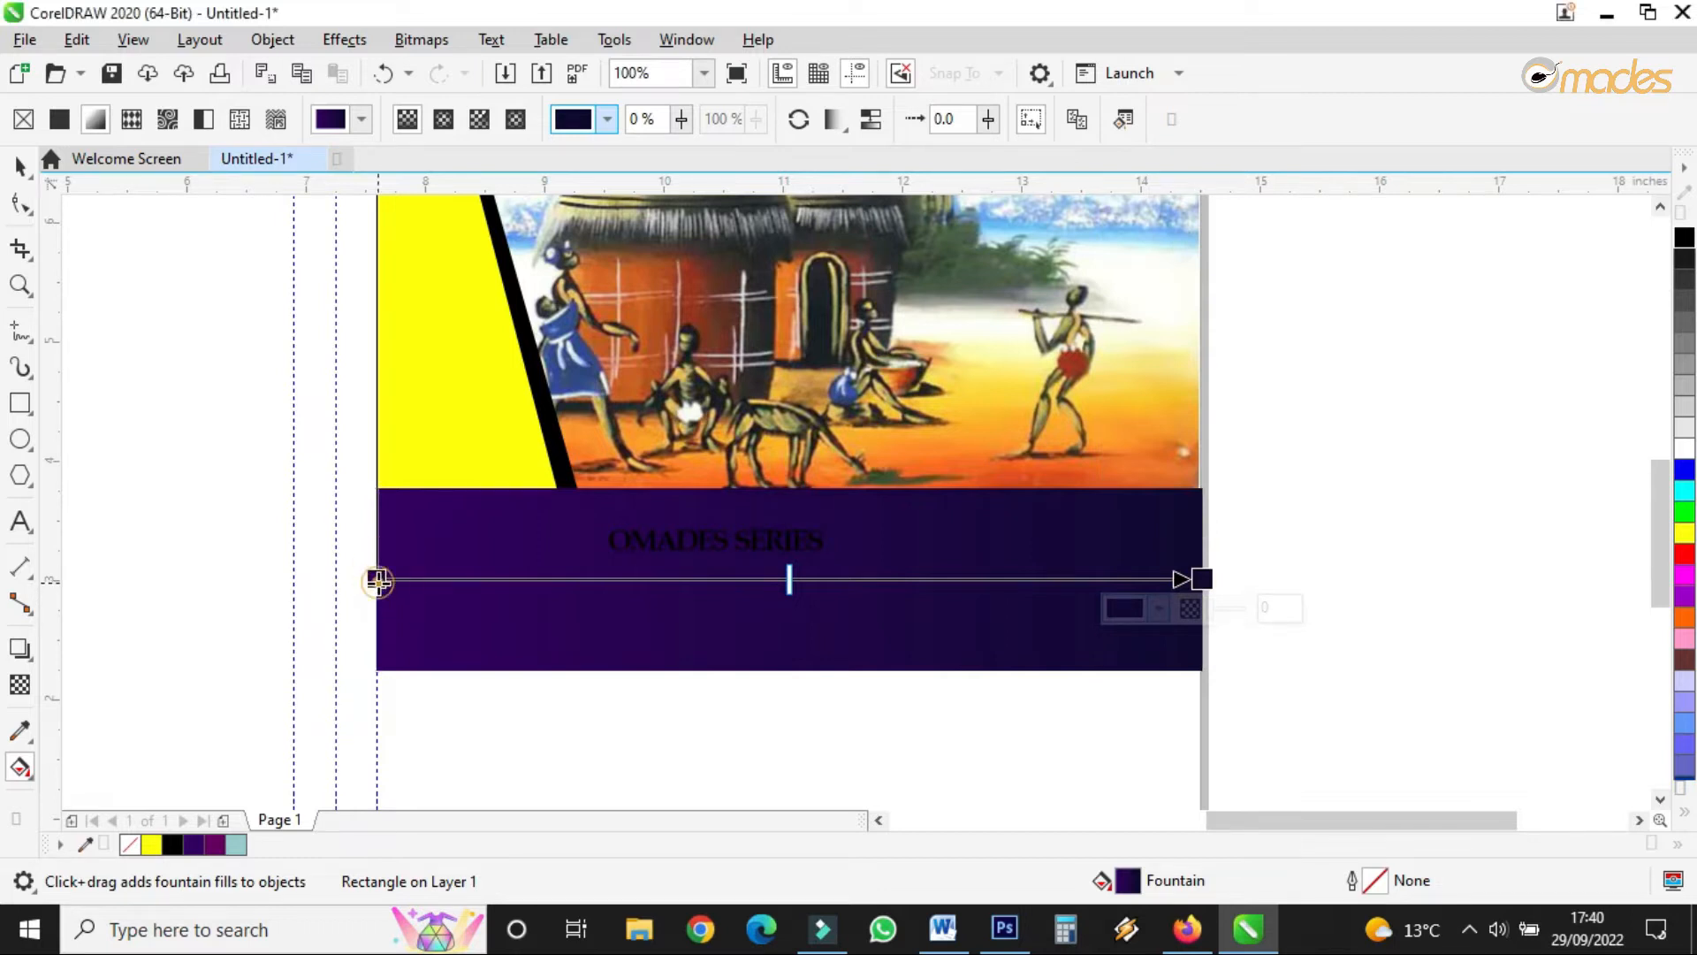
left_click(455, 117)
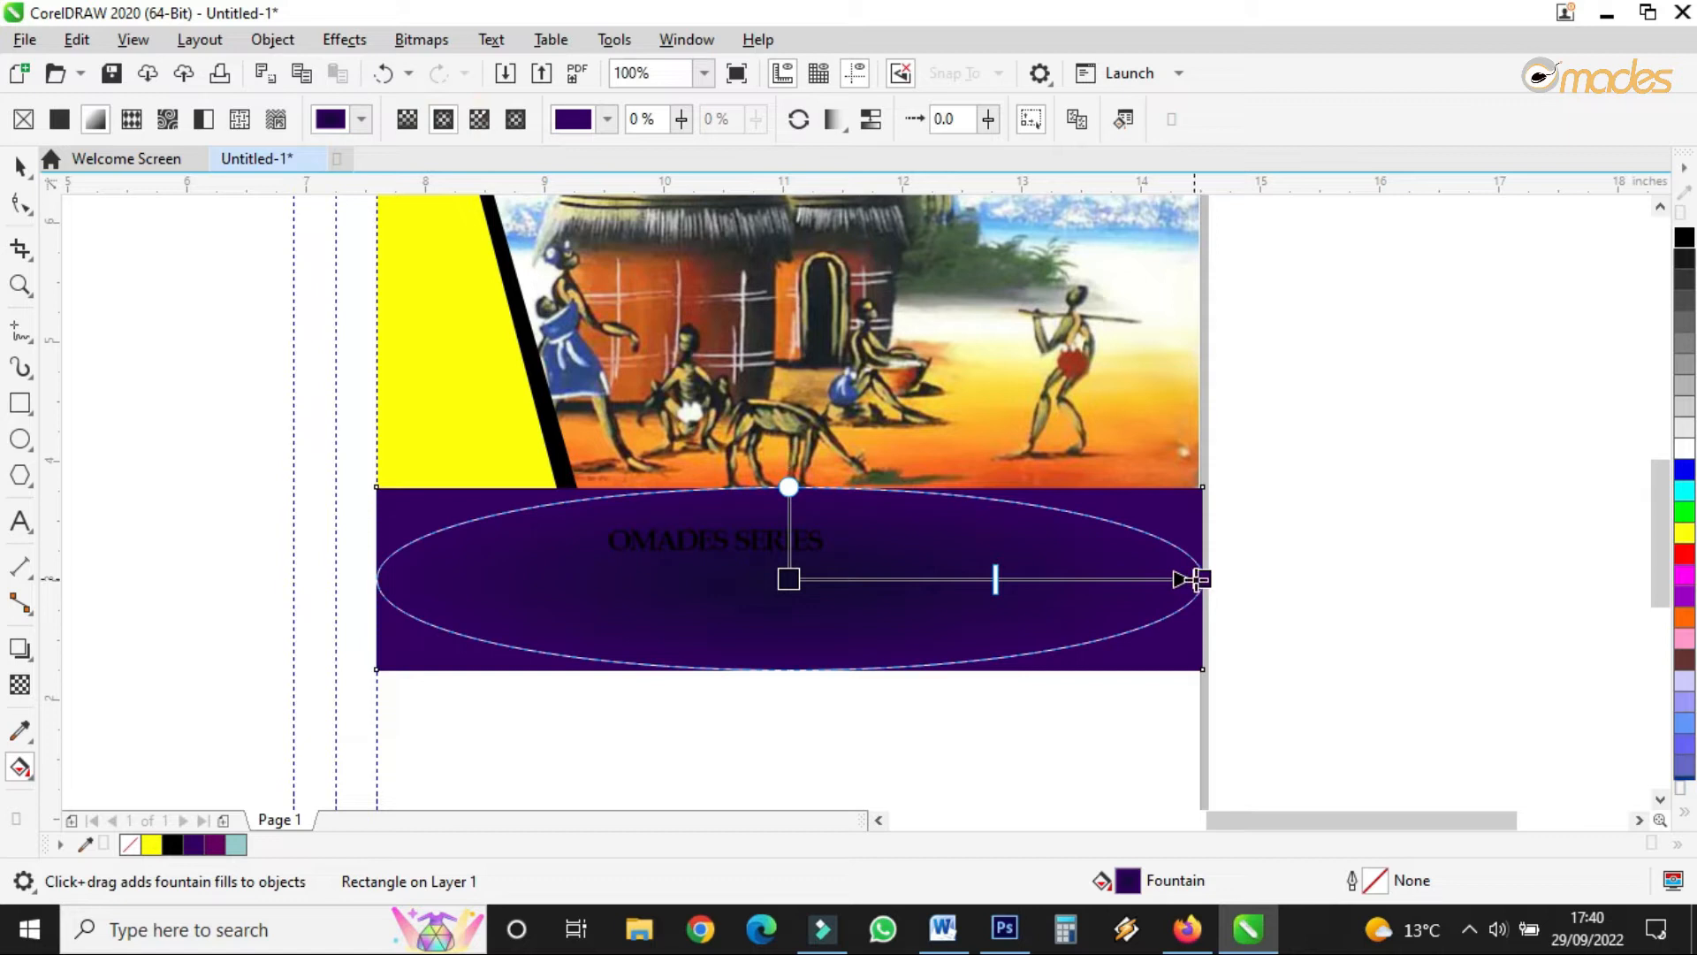
left_click(787, 579)
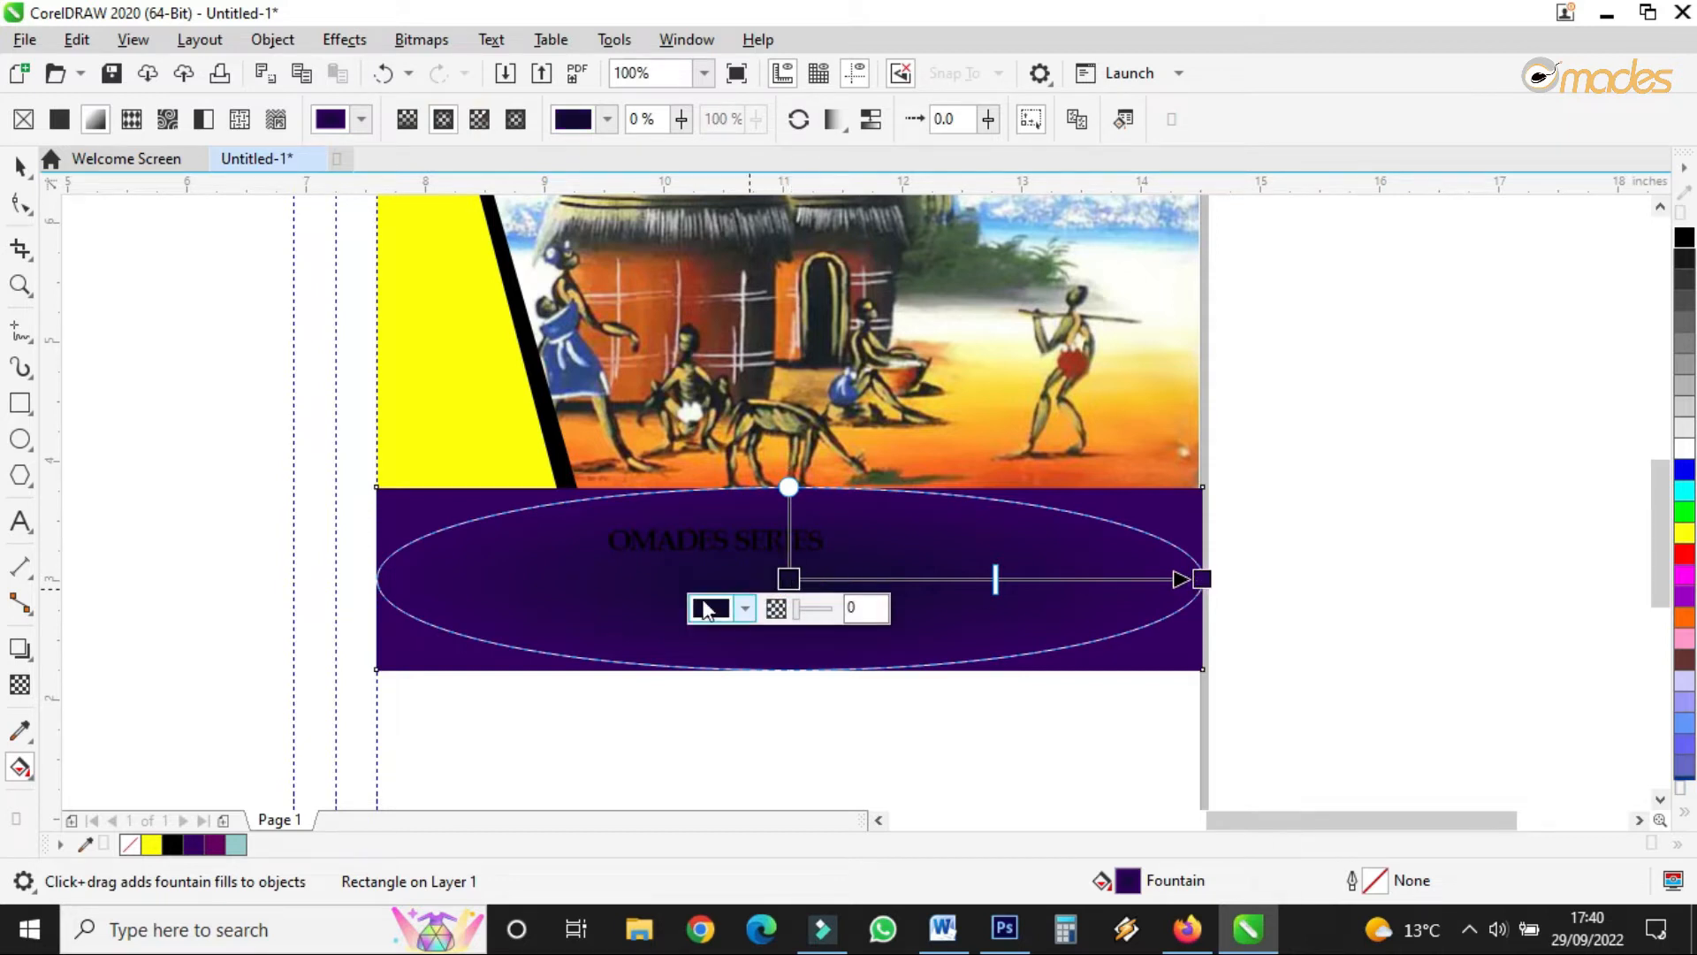
left_click(704, 610)
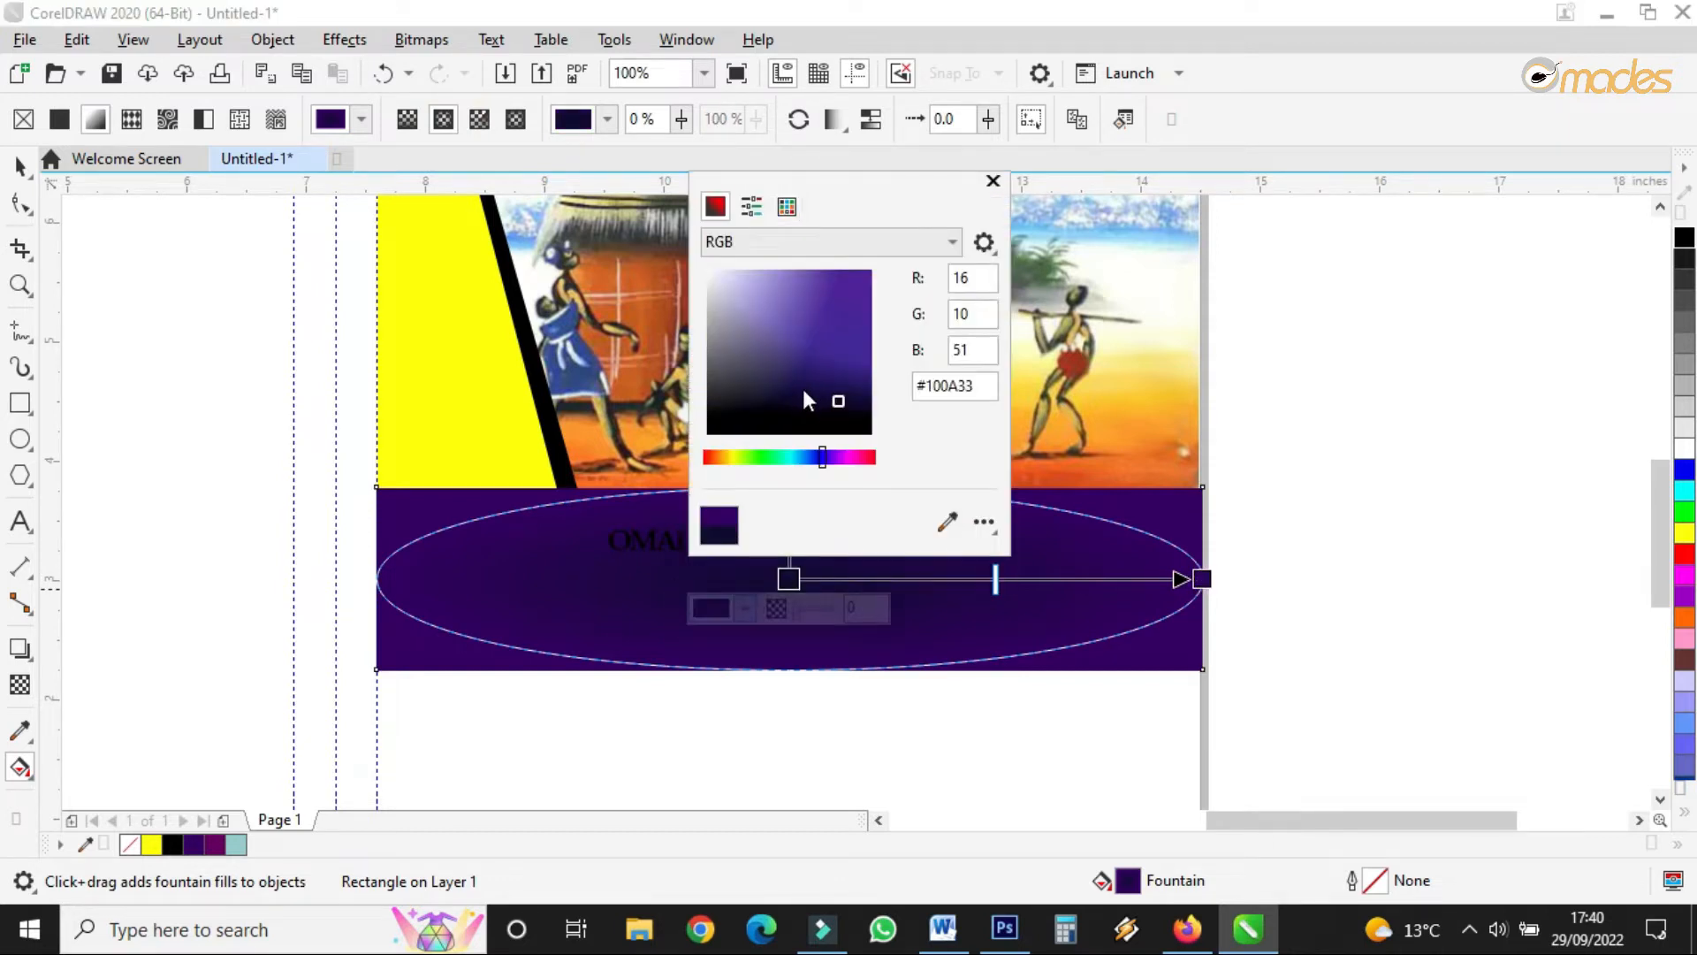
left_click_drag(799, 394, 798, 386)
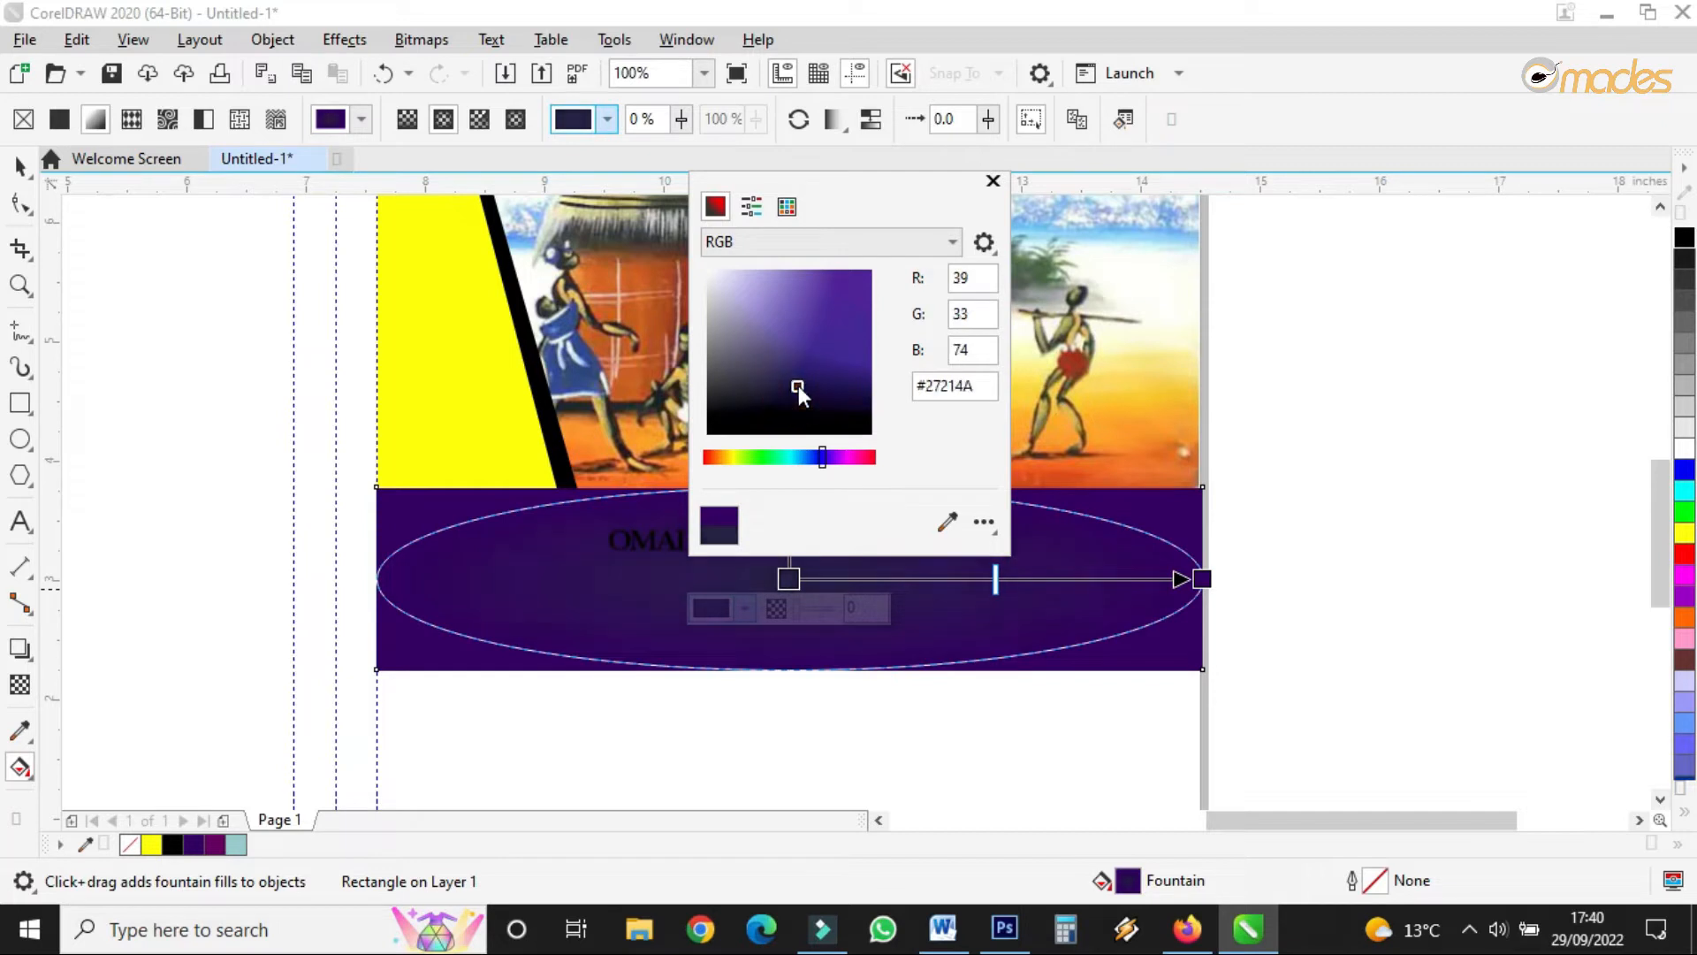
left_click(851, 380)
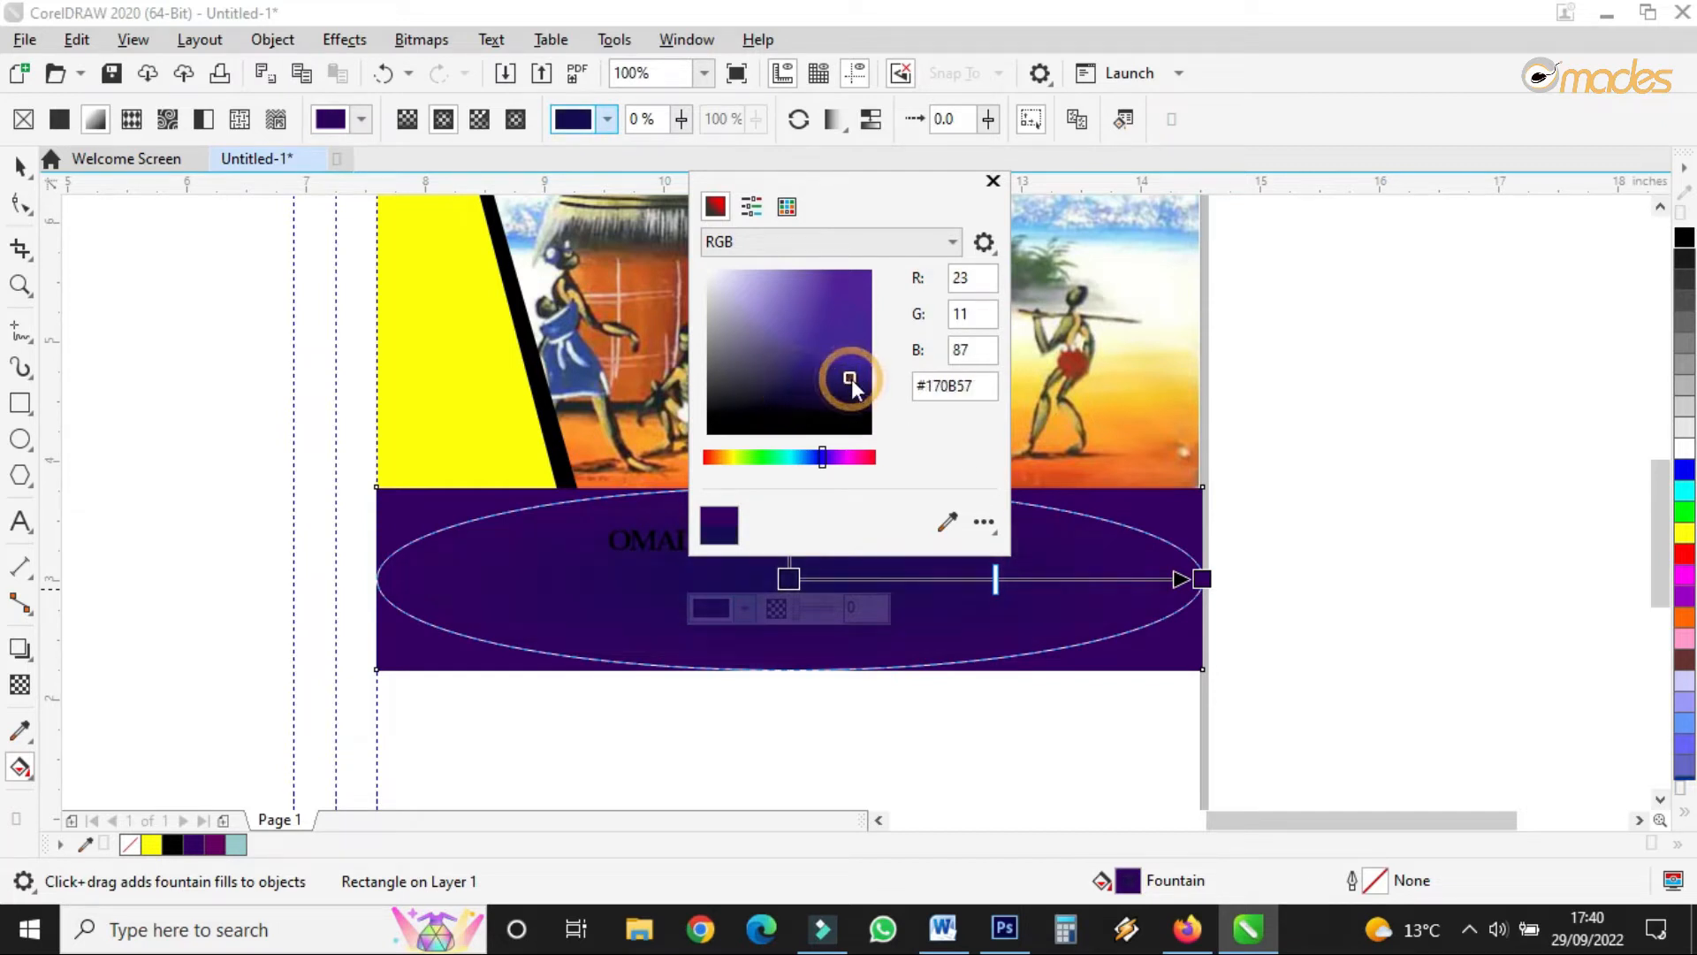
left_click_drag(850, 379, 852, 362)
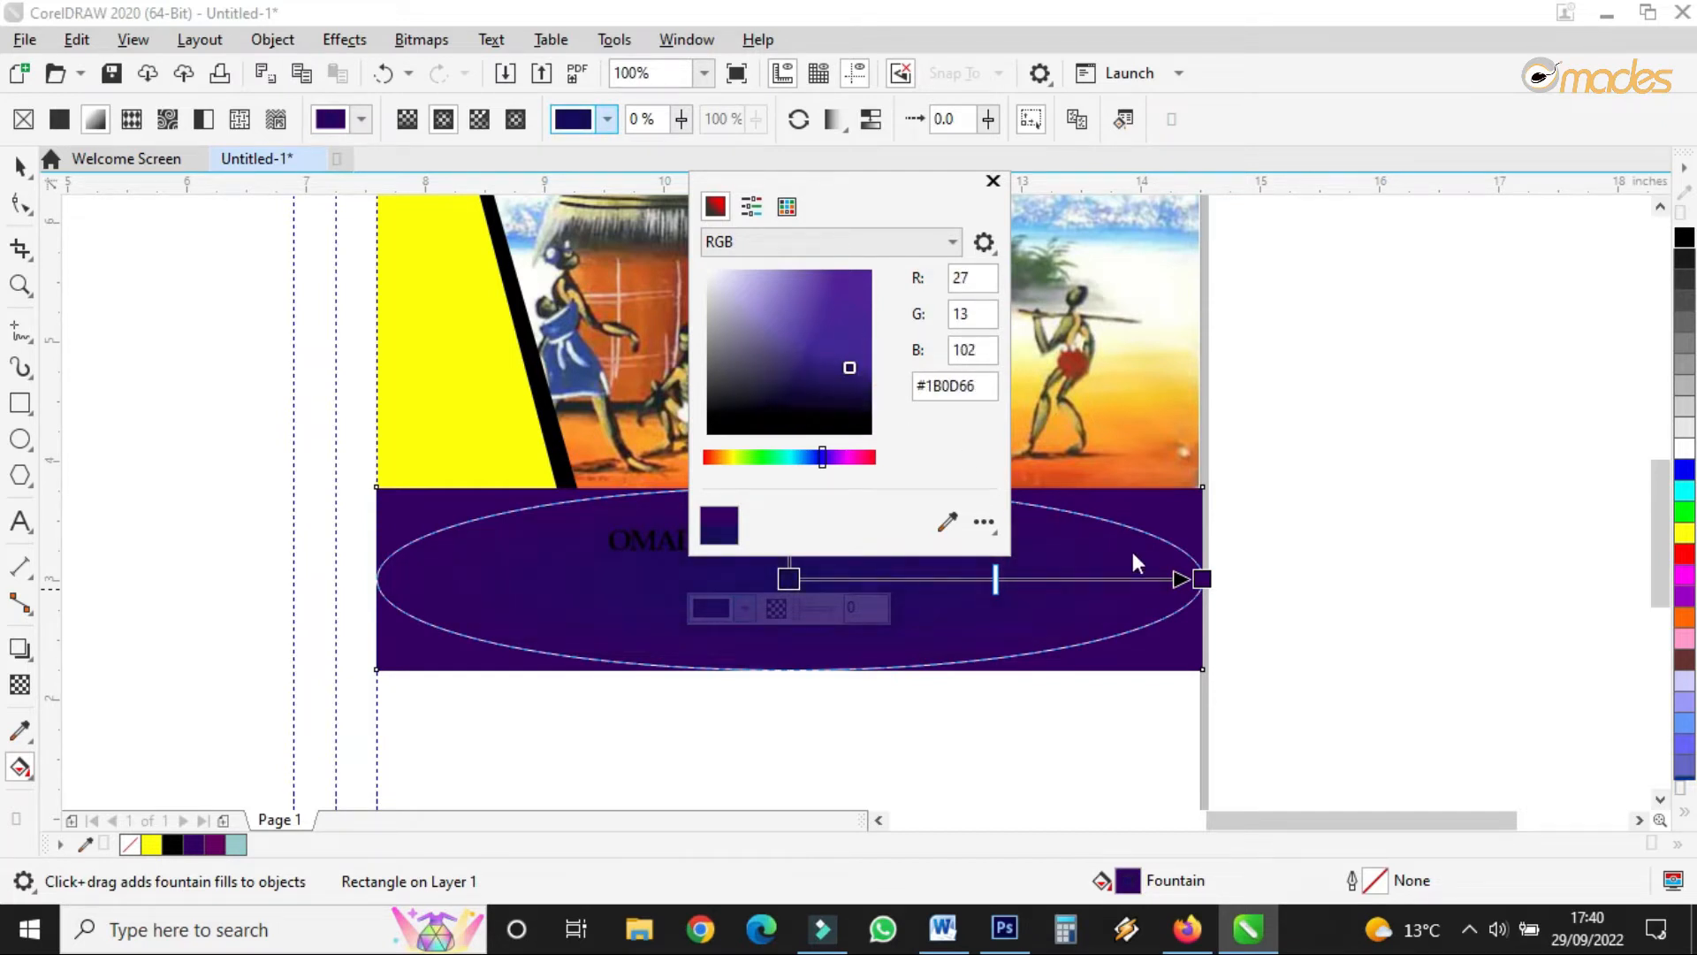
- Set the end node to very dark purple #231333 and stretch the fill ellipse upward
left_click(1202, 581)
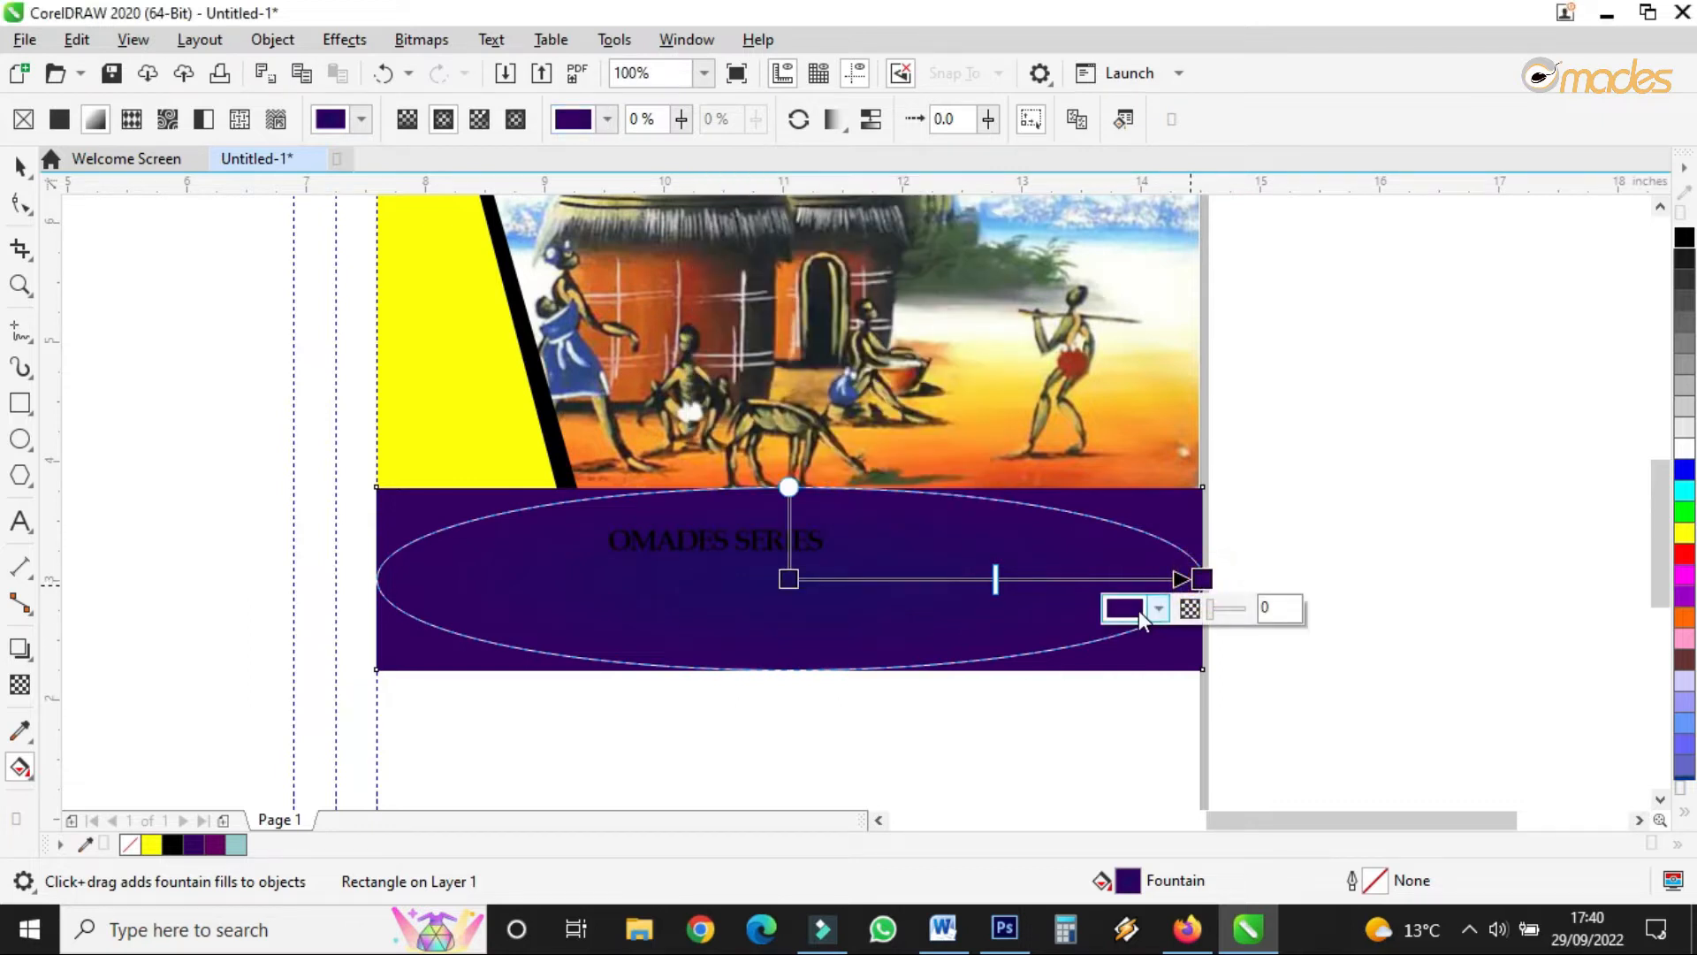
left_click(1127, 610)
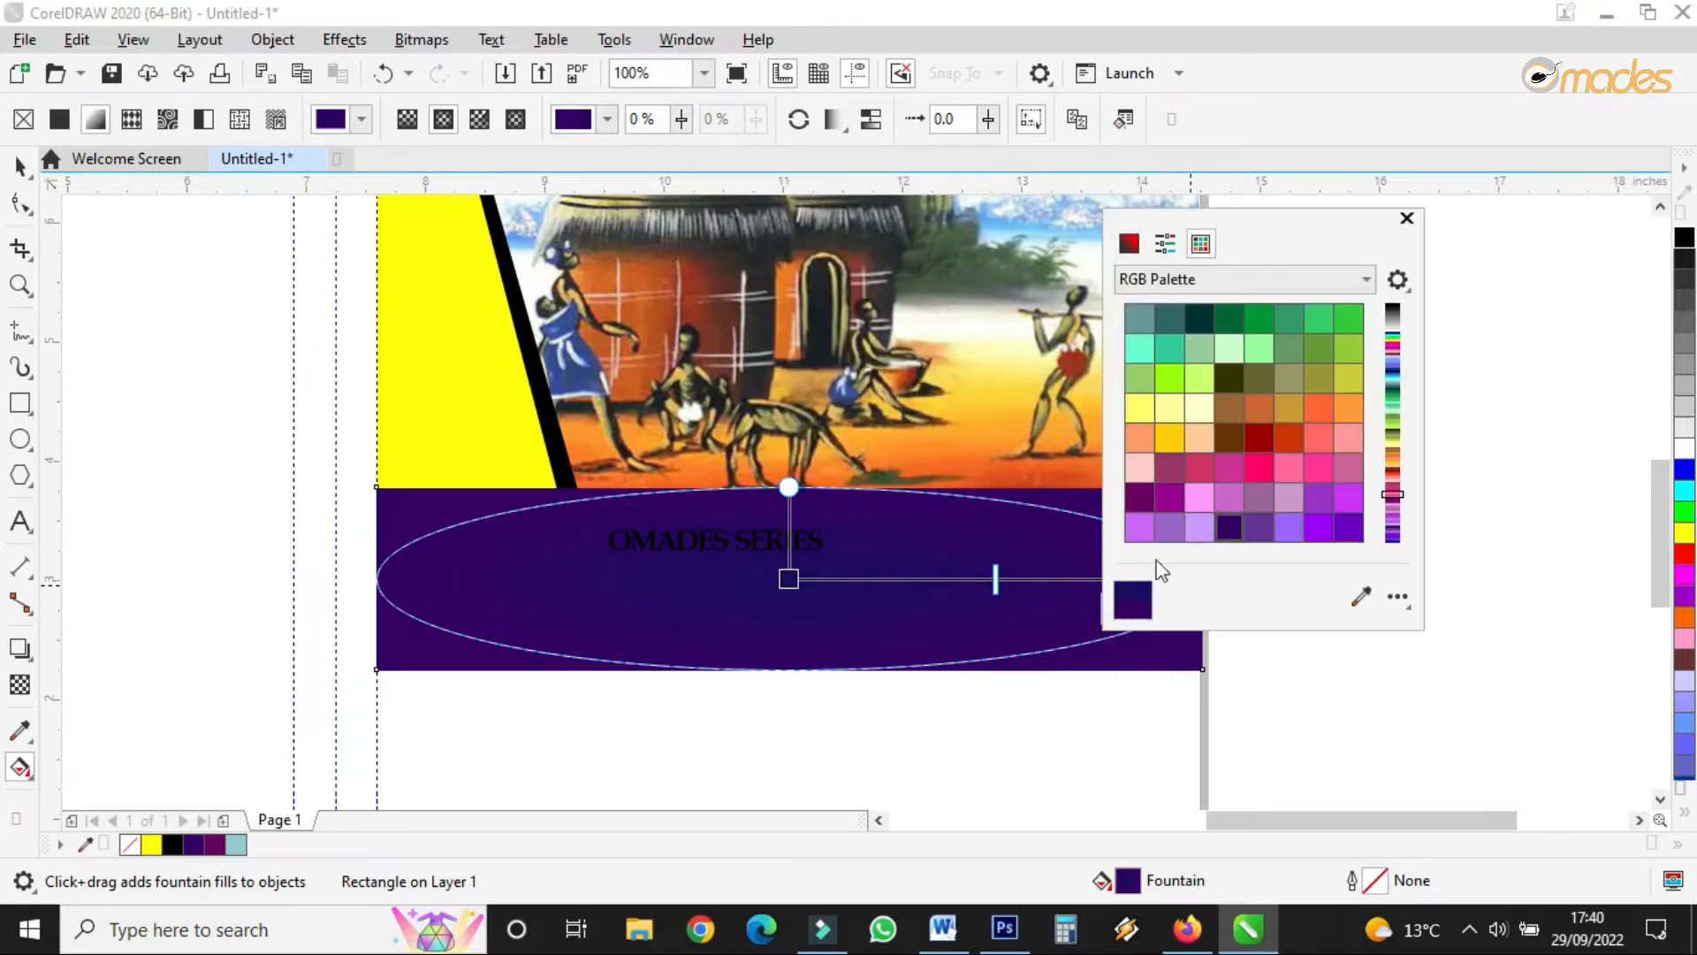
left_click(1128, 243)
left_click(1225, 439)
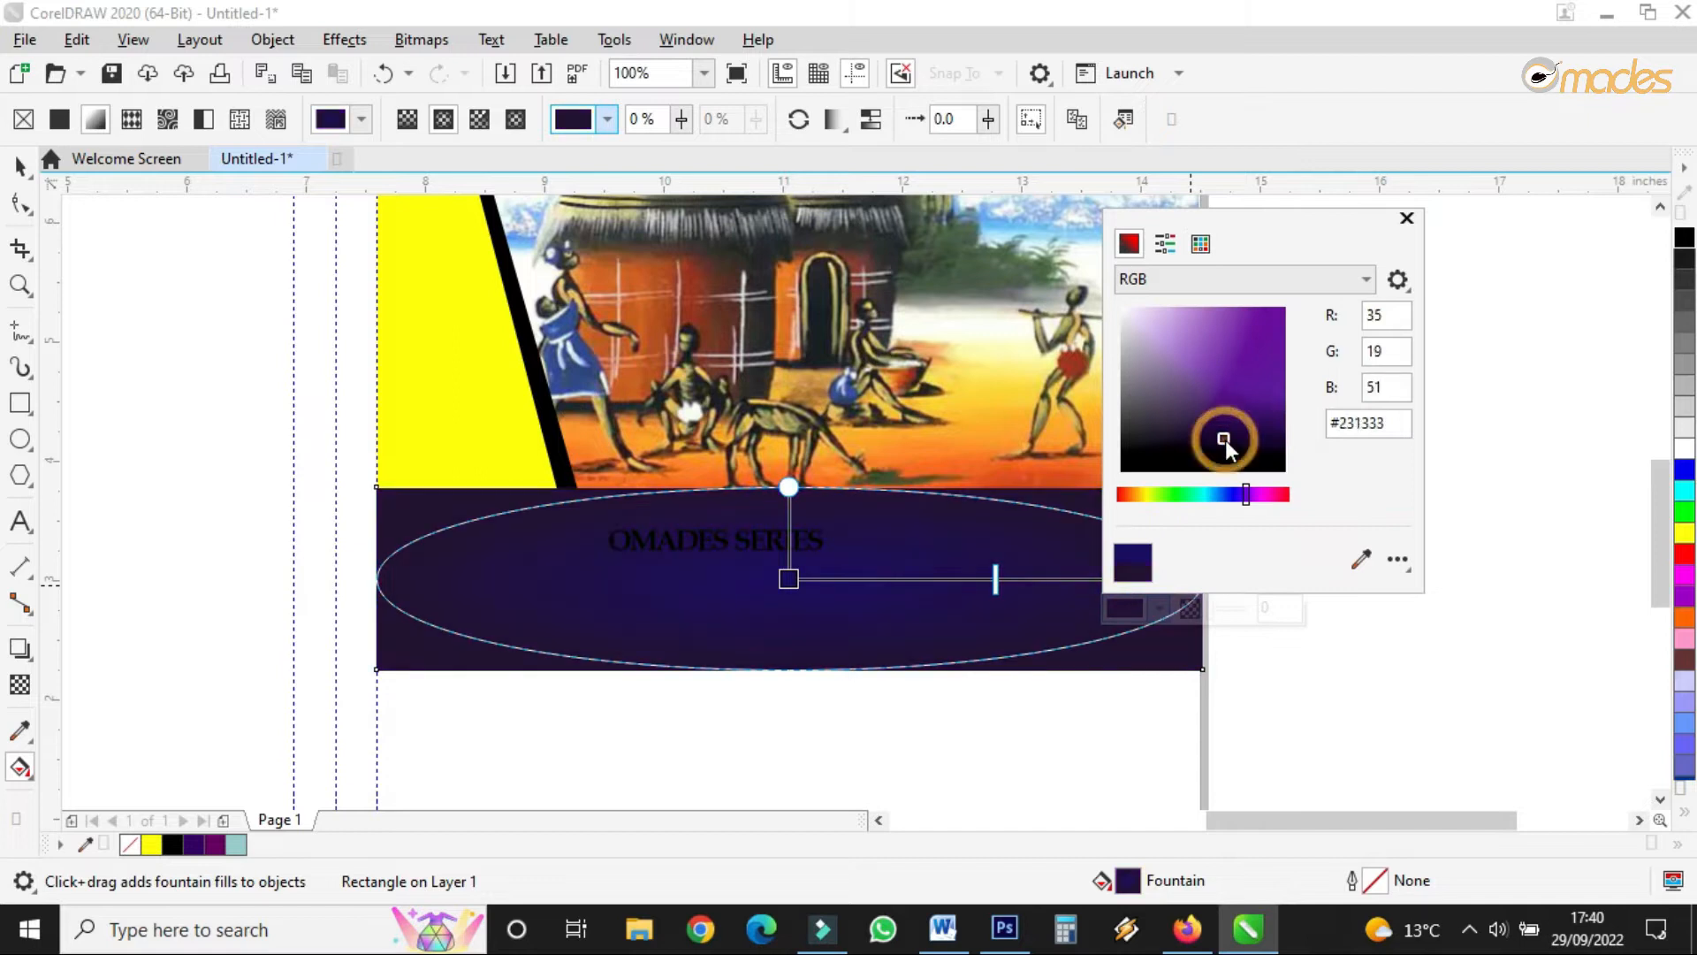
left_click_drag(787, 489, 792, 425)
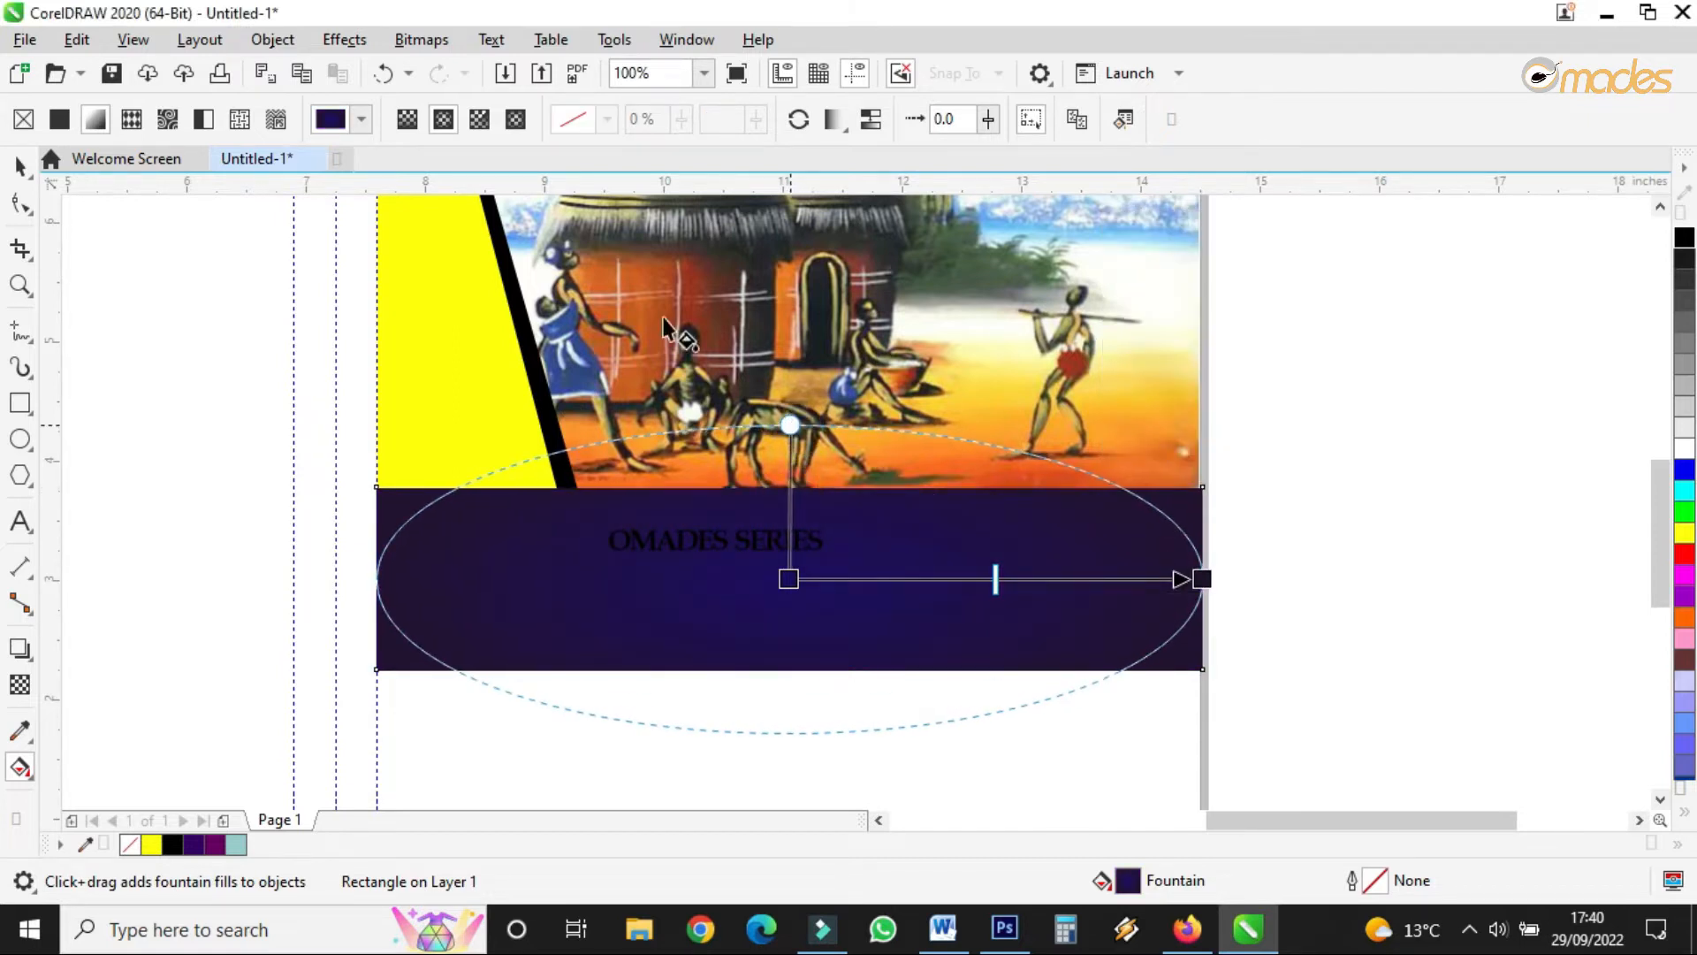
left_click(20, 165)
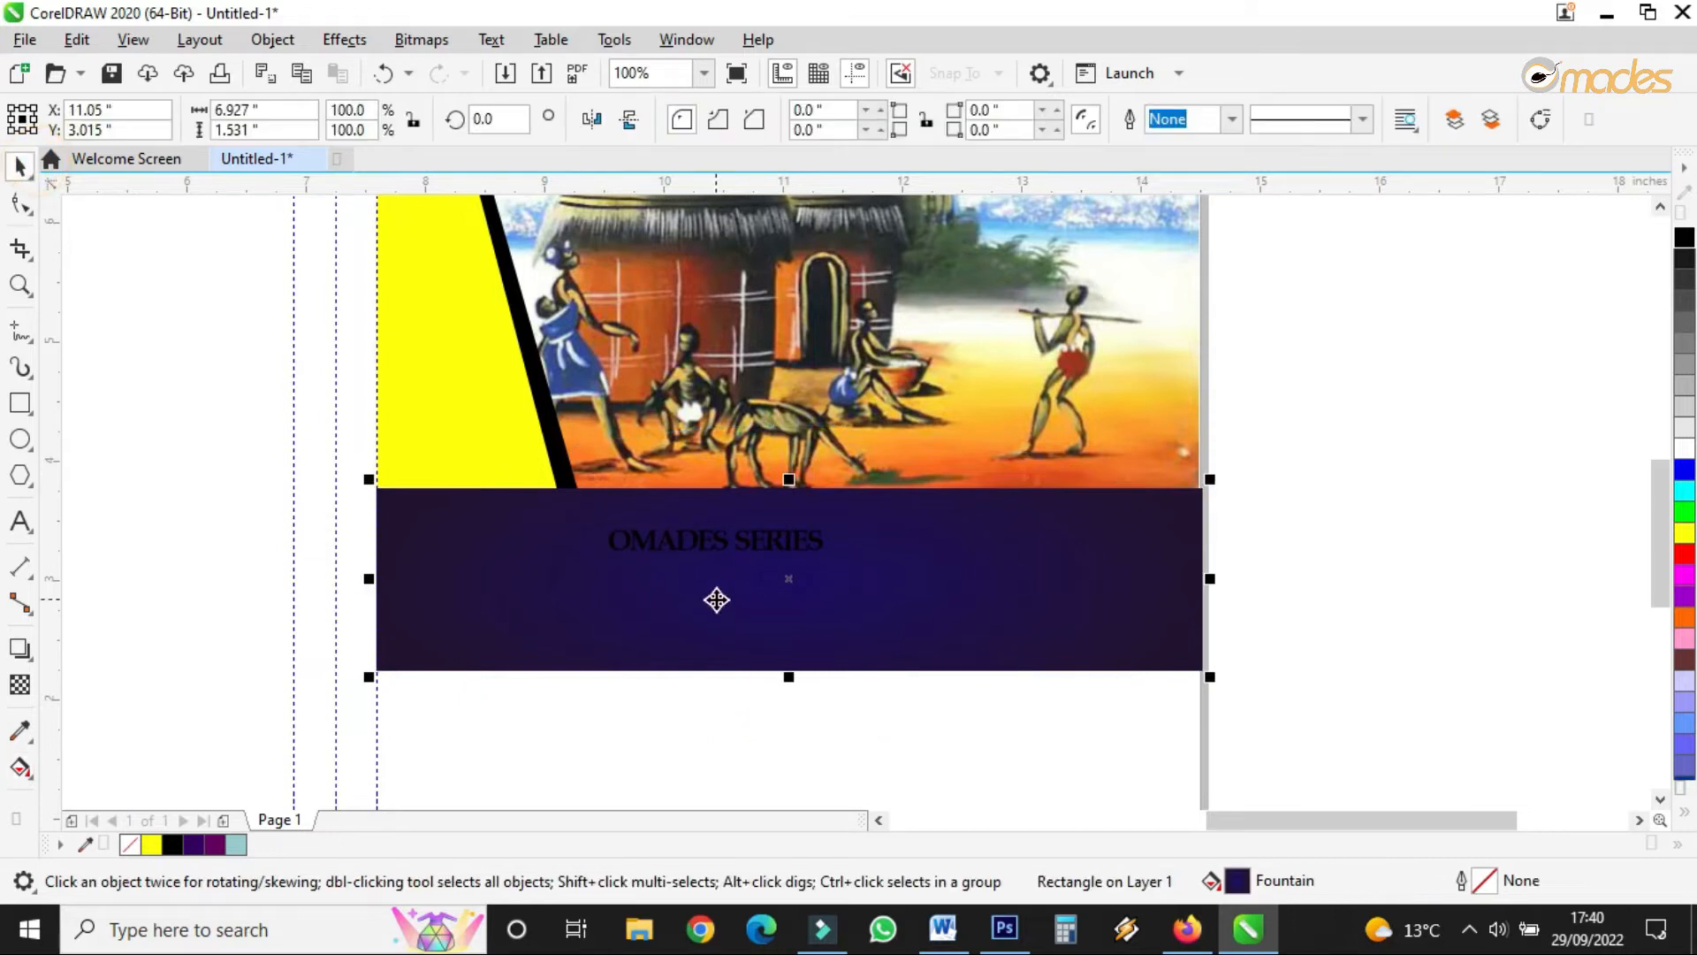
double_click(713, 545)
- Replace the OMADES SERIES text with AFRICAN ART WORK
double_click(713, 543)
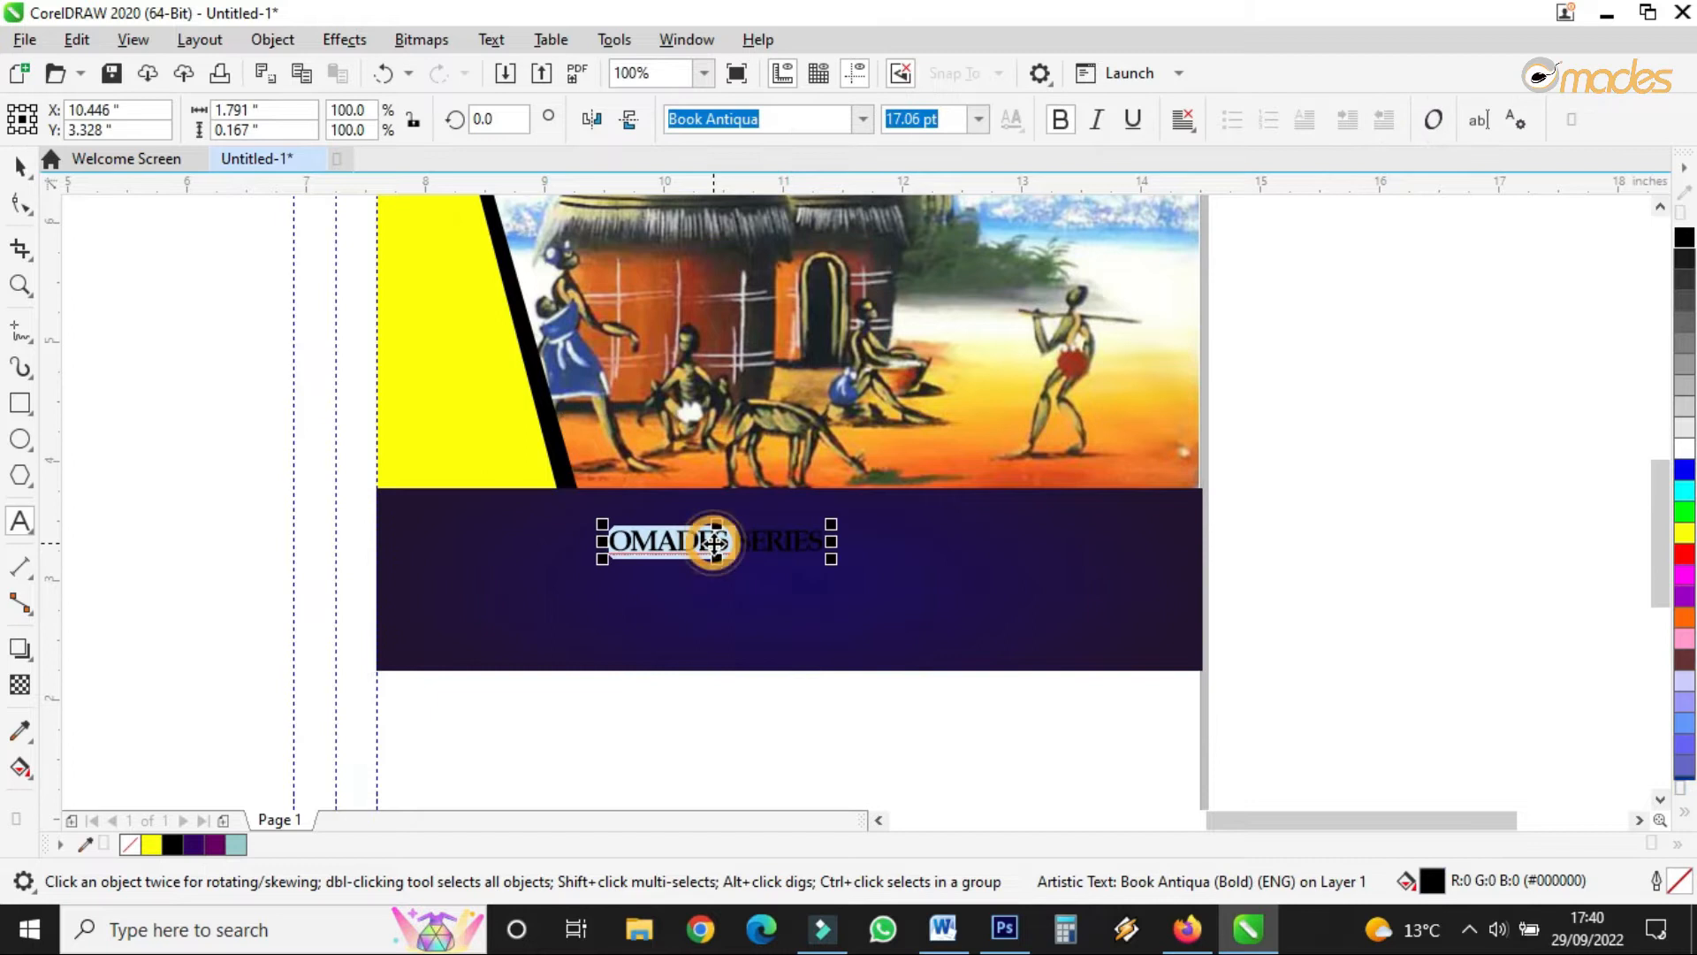
triple_click(647, 541)
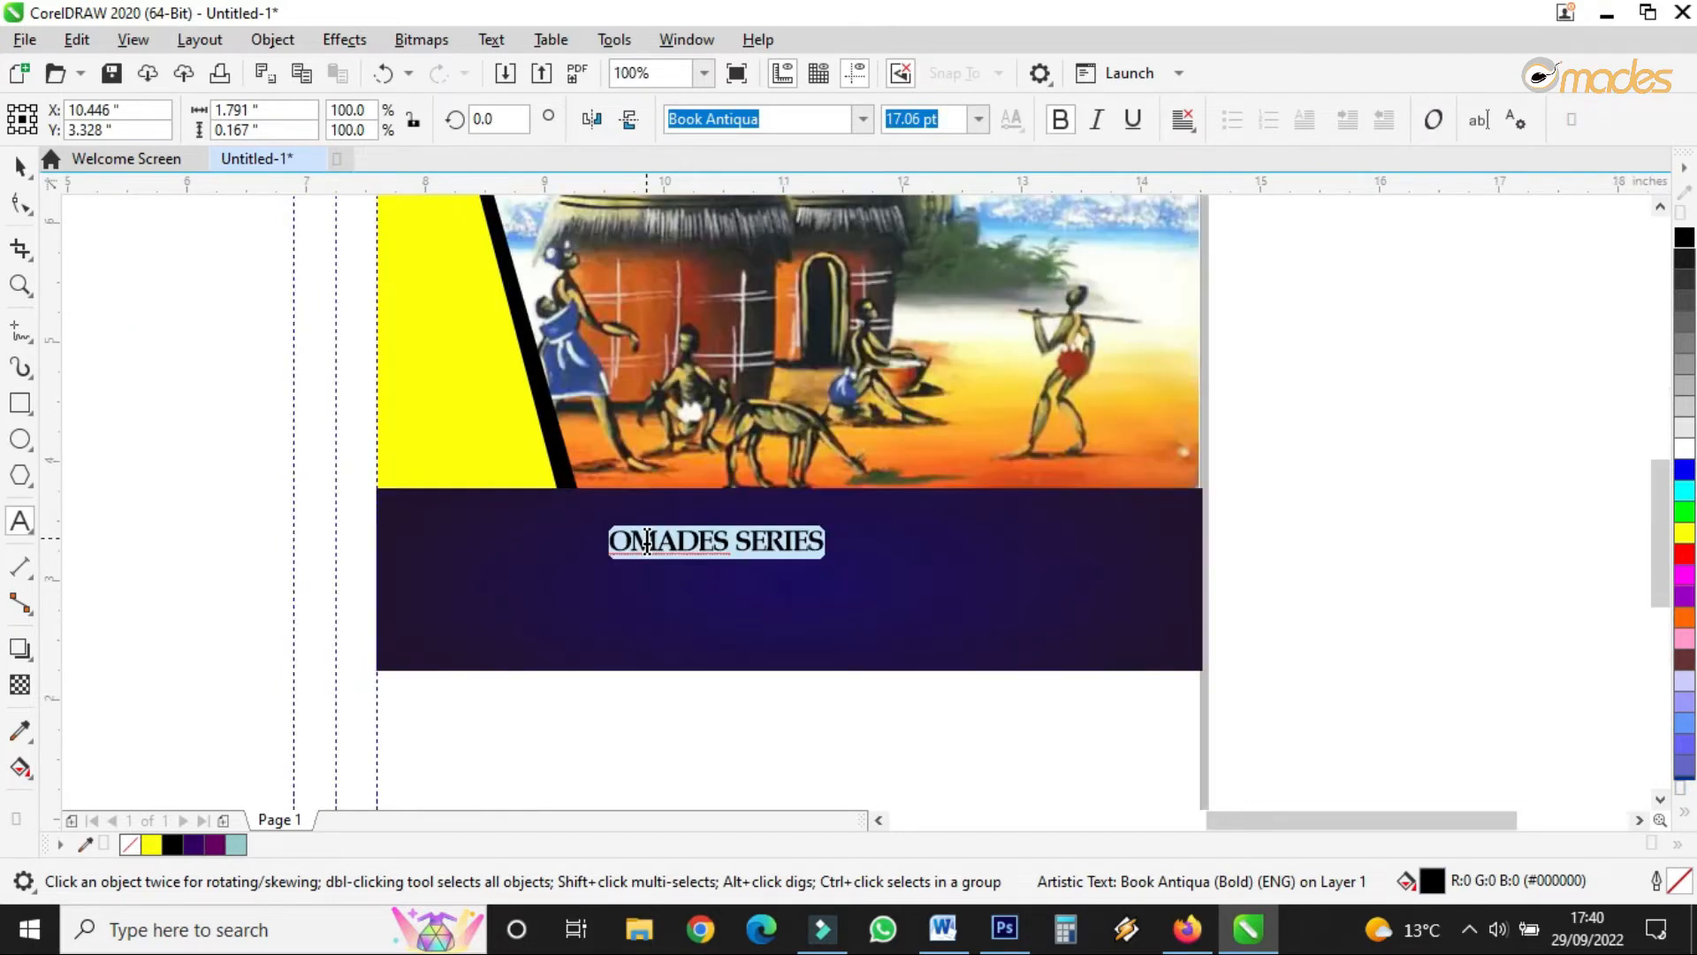
type("A")
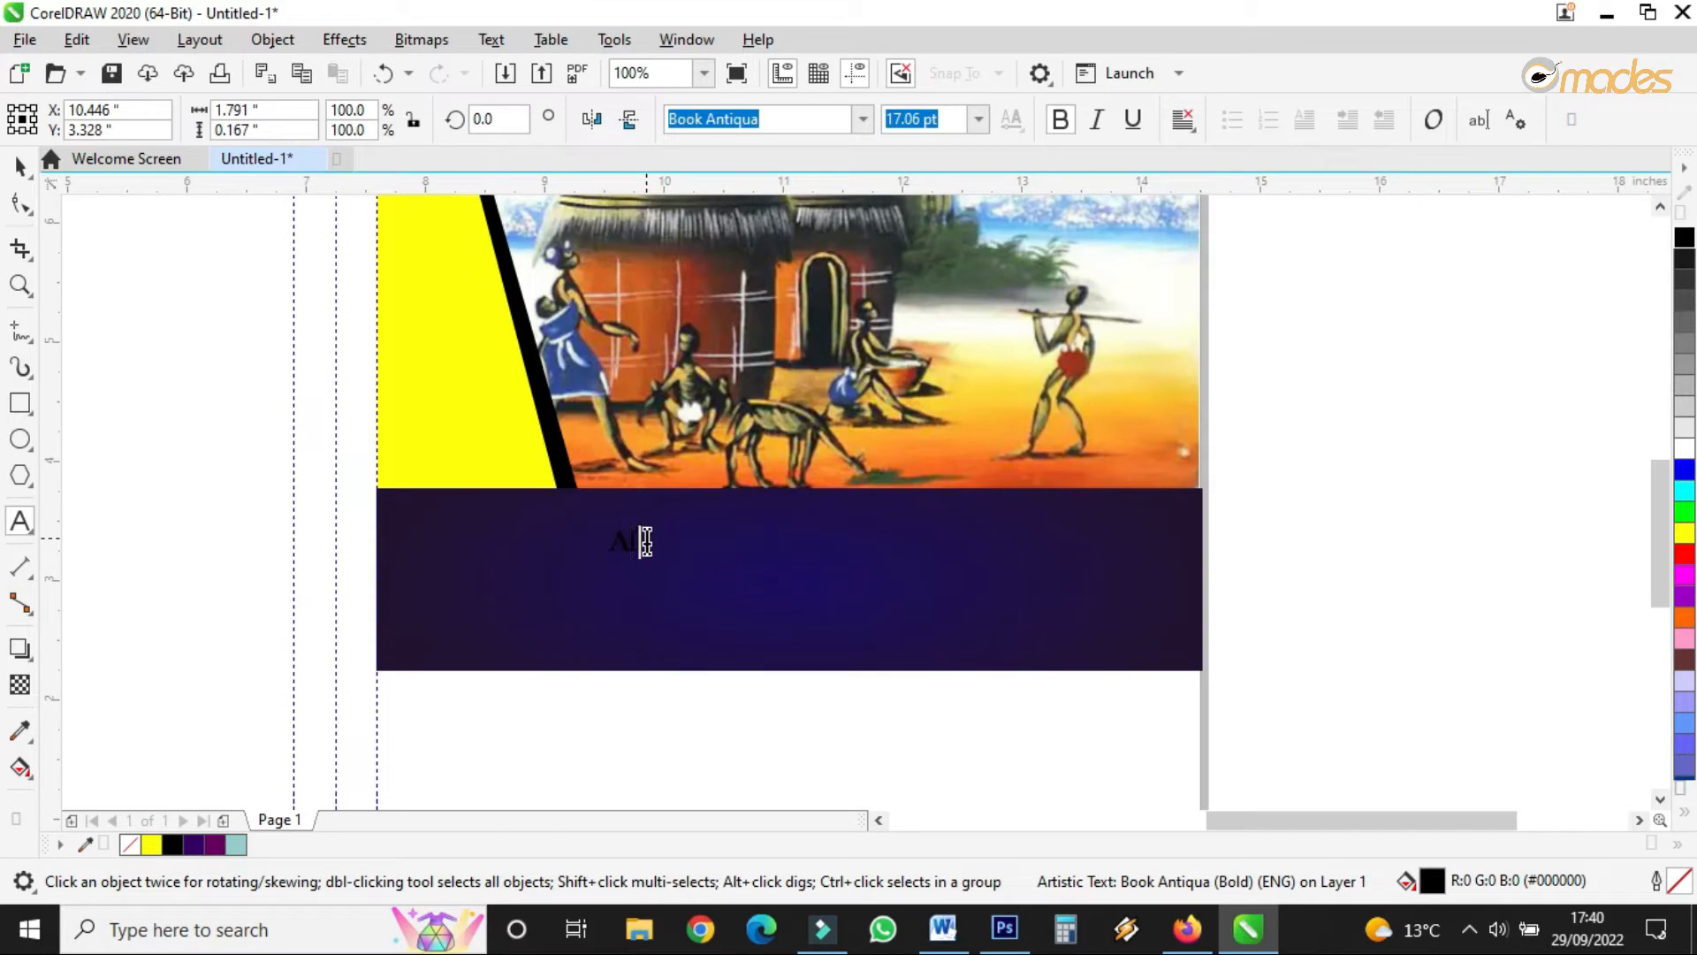
type("FRICAN PAINTING")
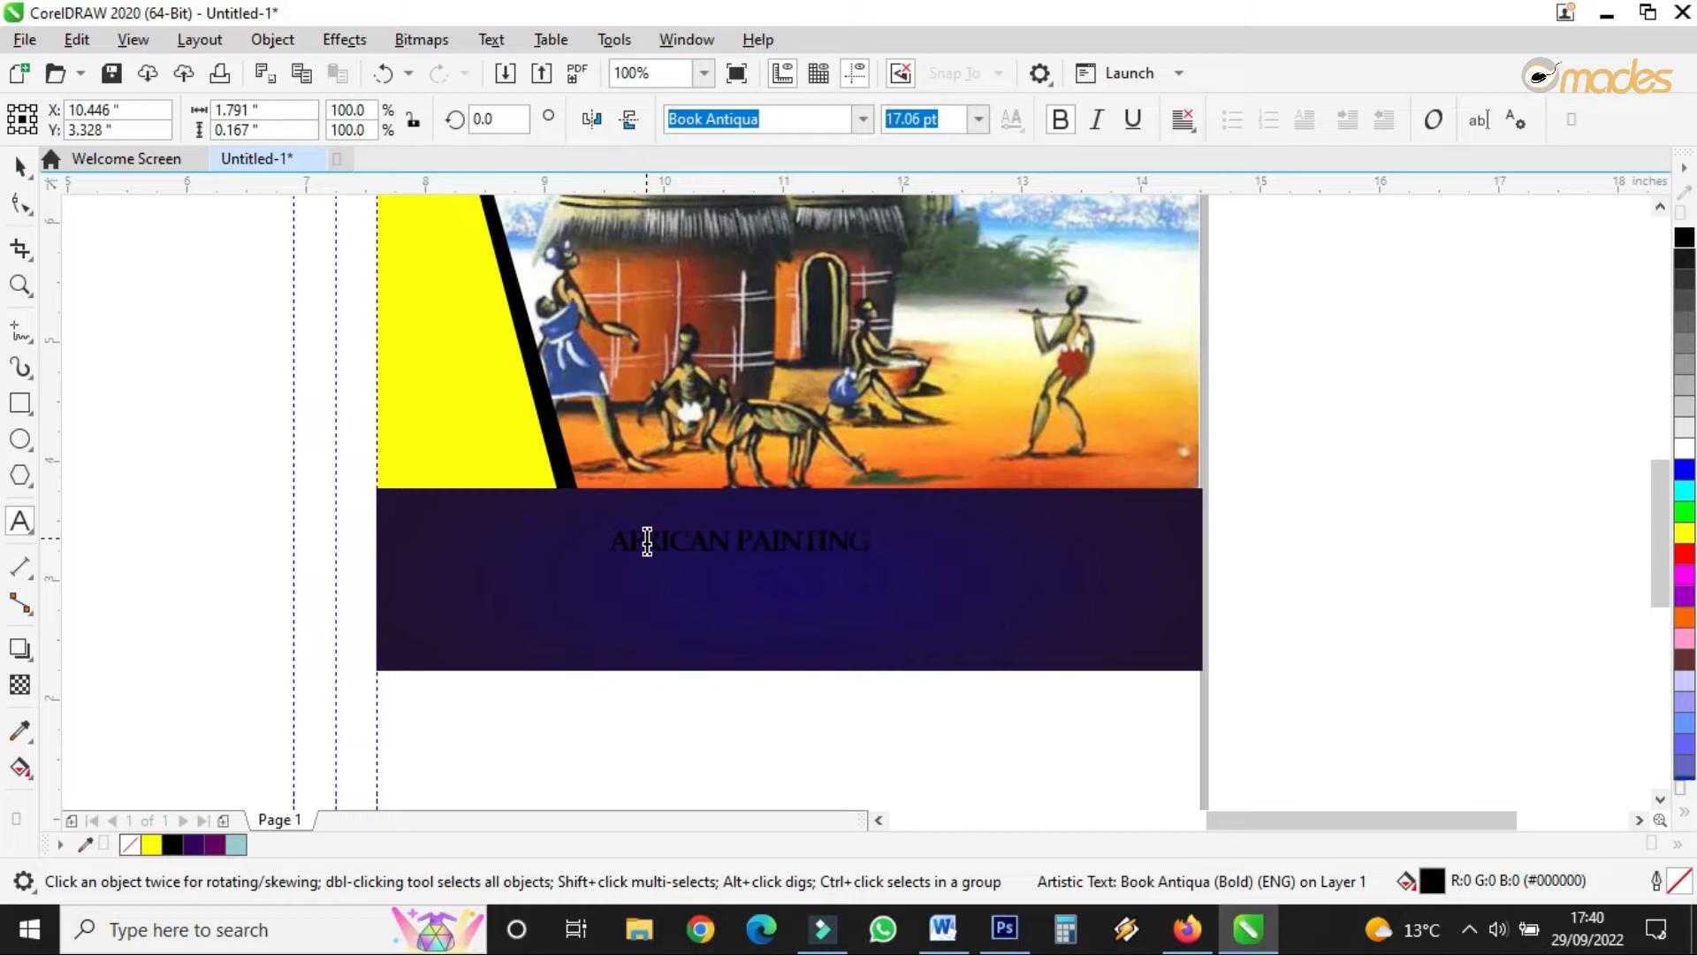
left_click(738, 538)
left_click_drag(738, 538, 1060, 554)
type("ART WORKS")
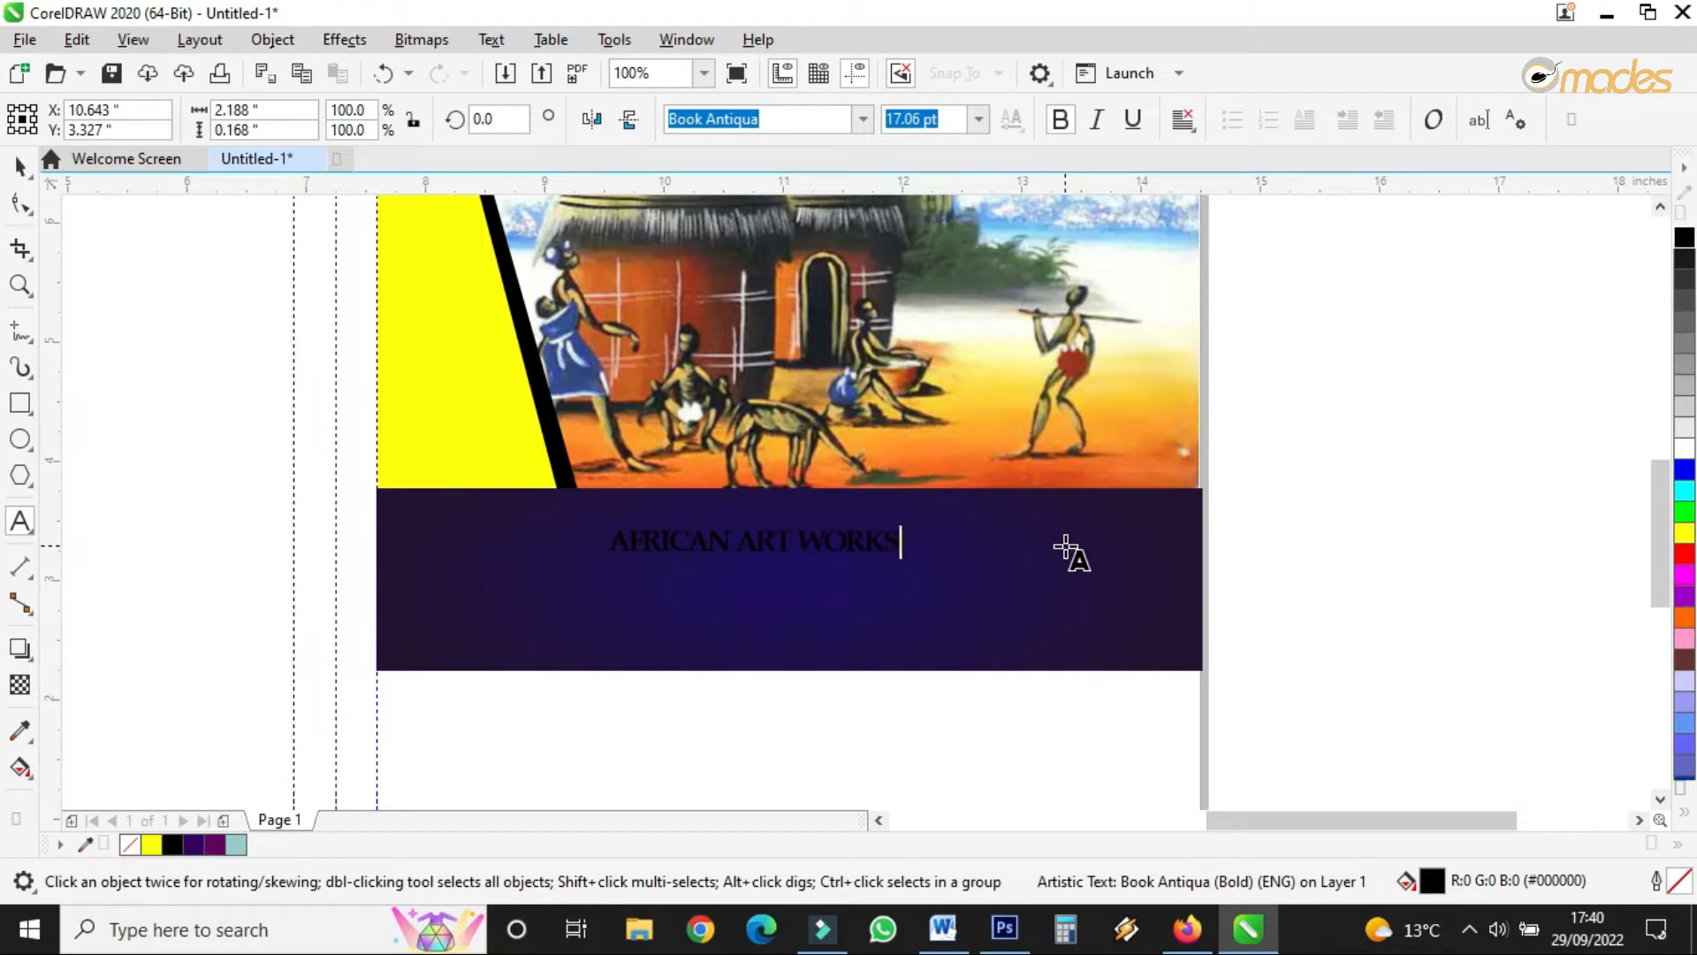
key("Escape")
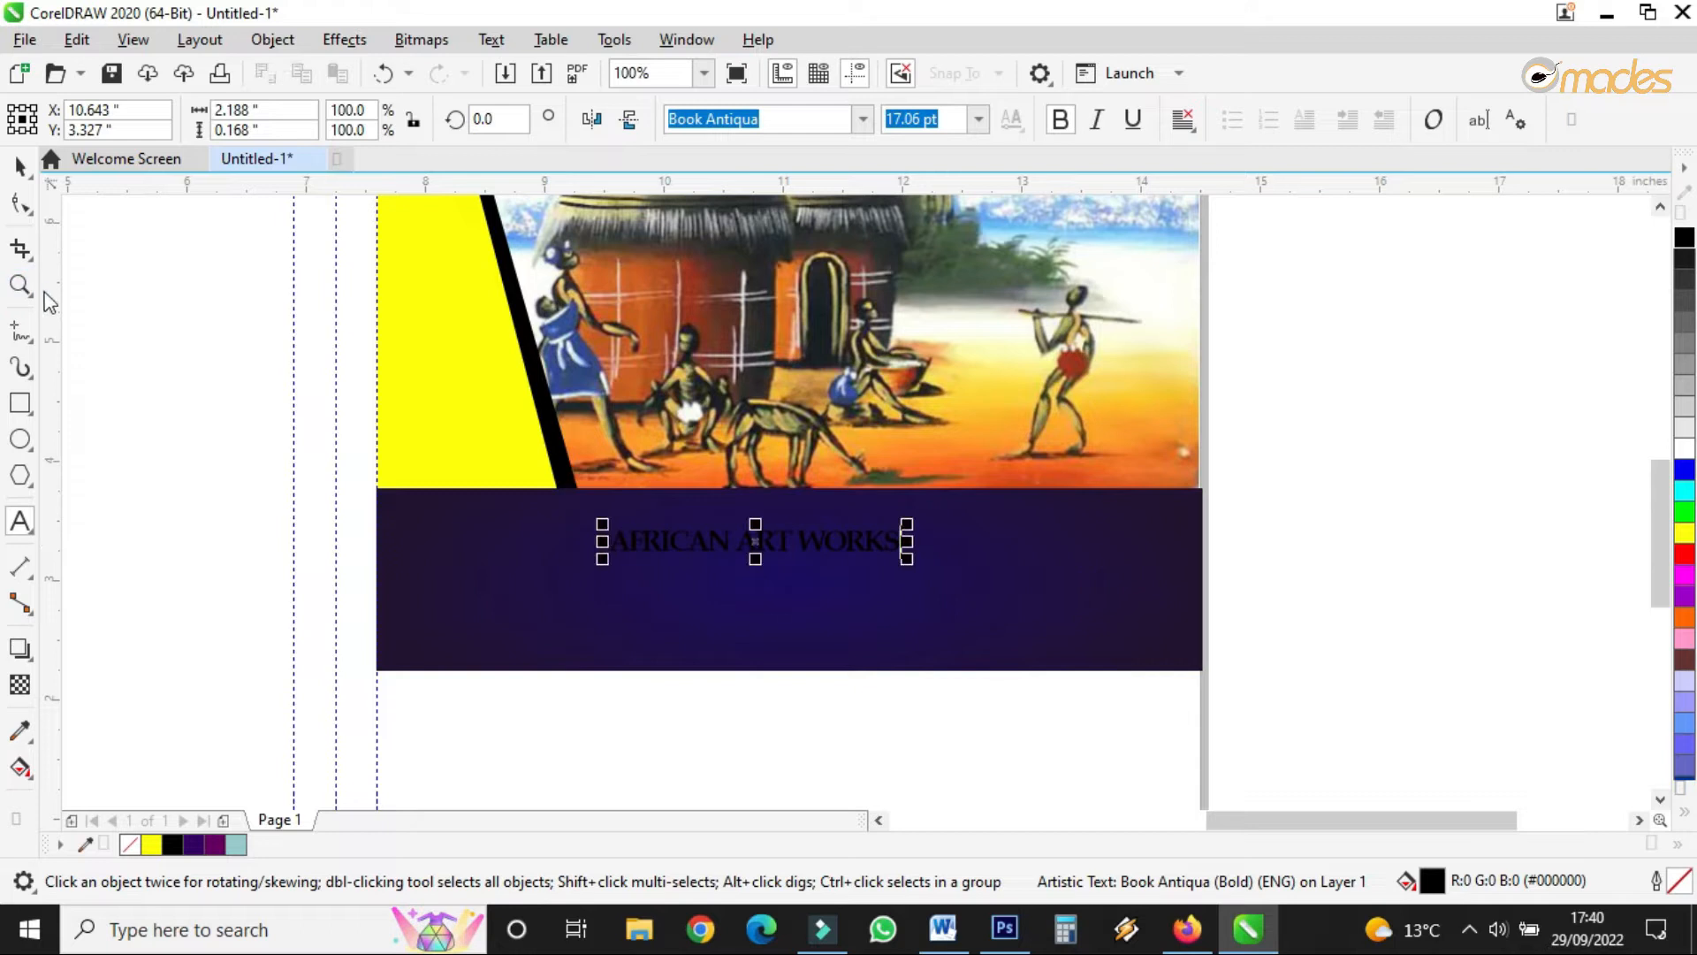
key("BackSpace")
- Enlarge the title to about 44 pt, move it left across the band, and make it white
left_click(21, 166)
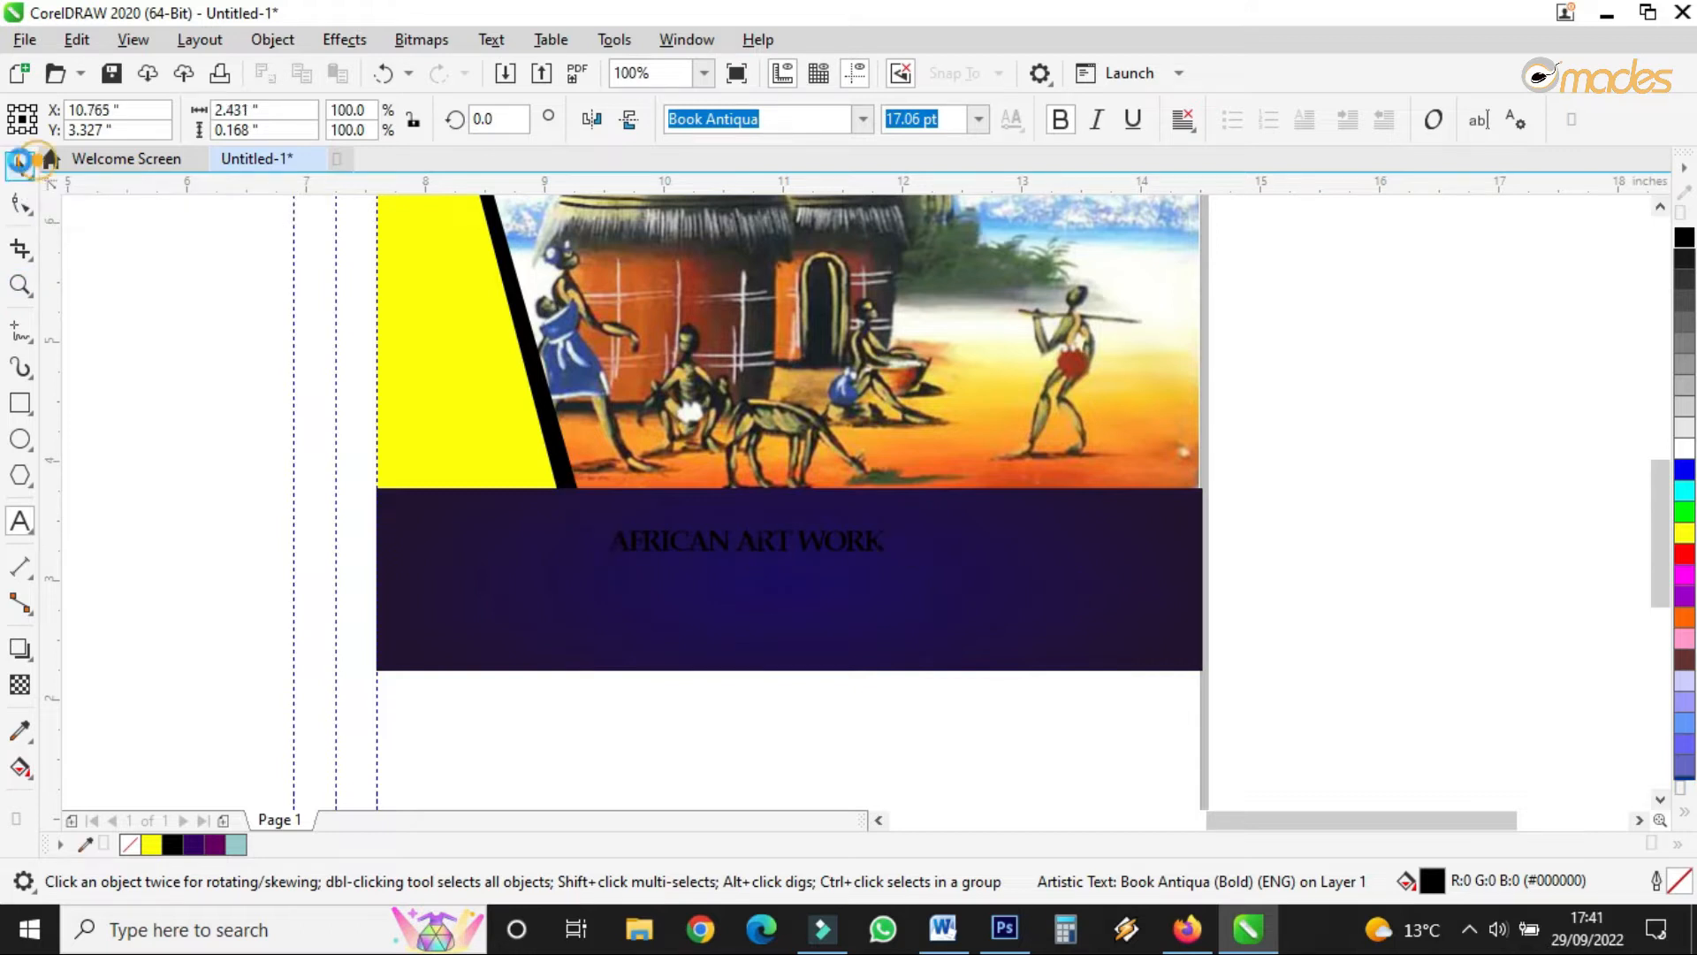
left_click_drag(899, 529, 1336, 392)
left_click_drag(1022, 536, 856, 541)
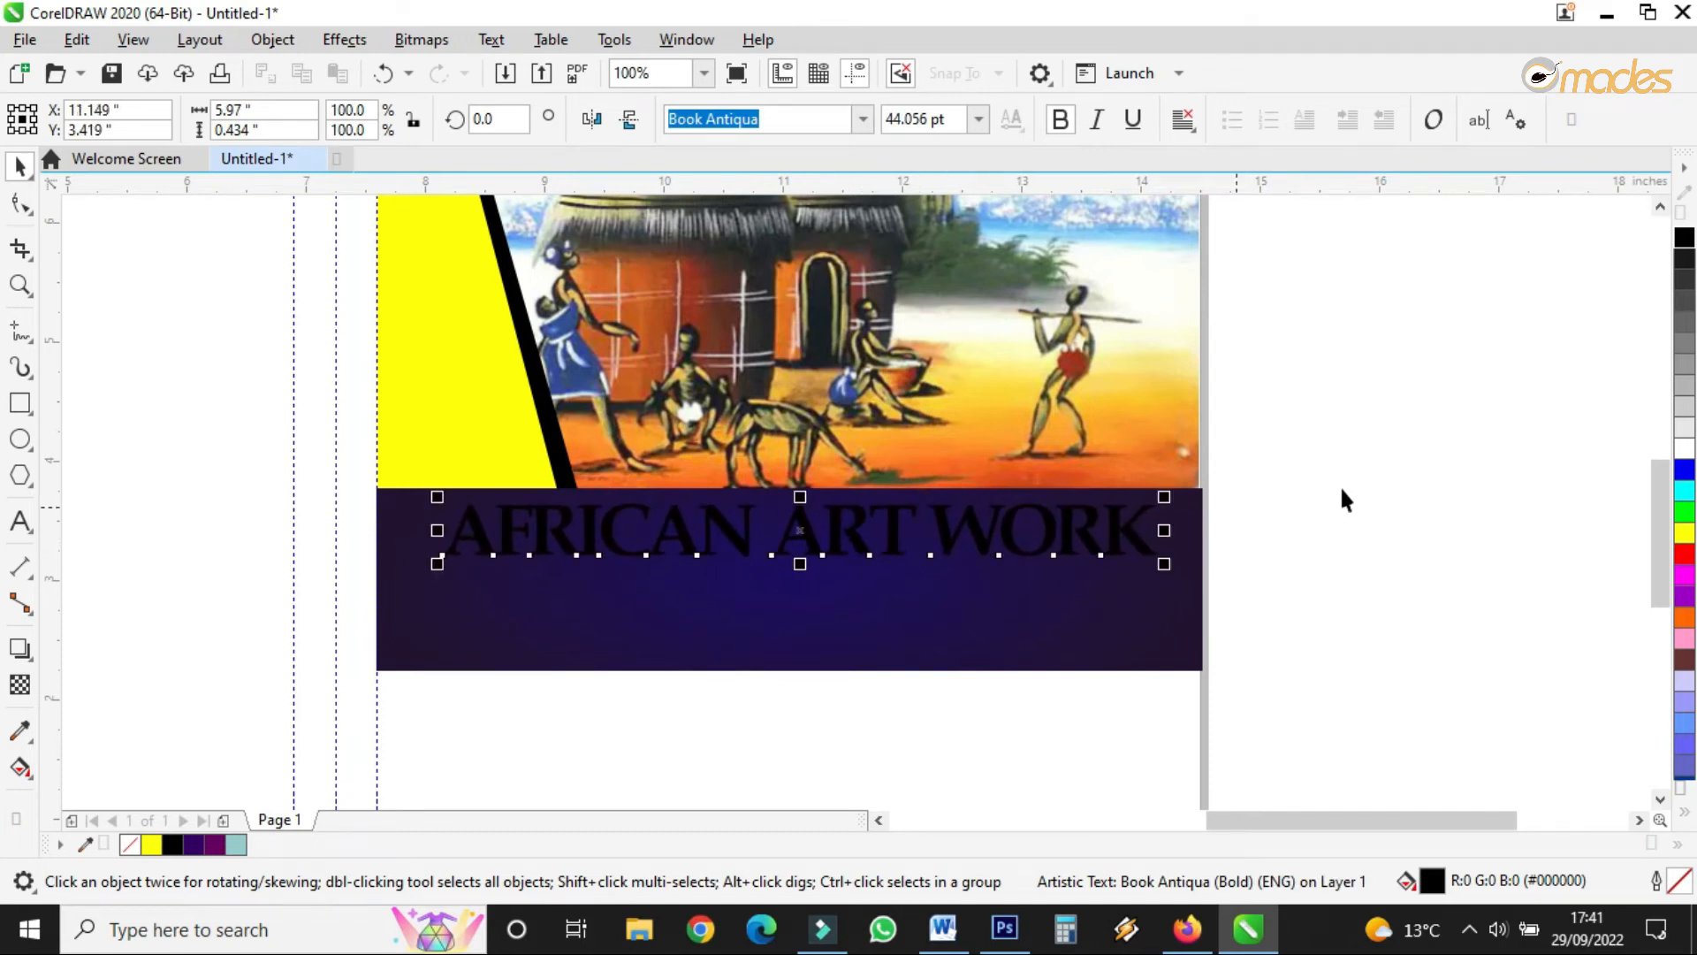
left_click(1684, 449)
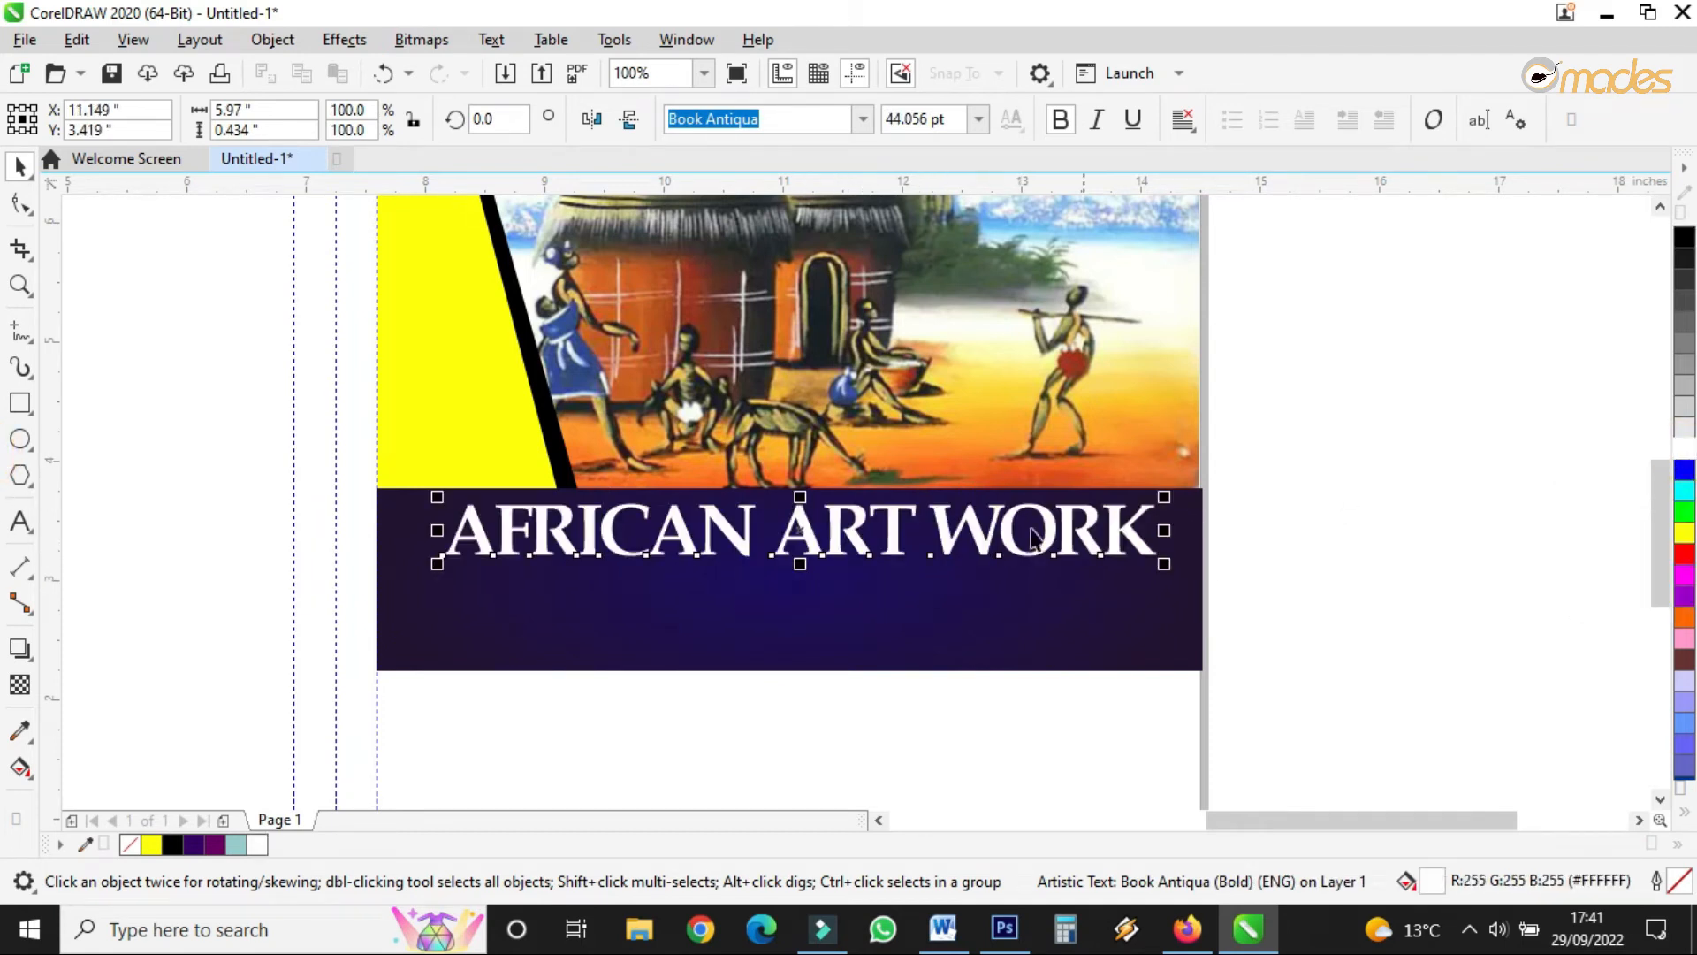
left_click(863, 121)
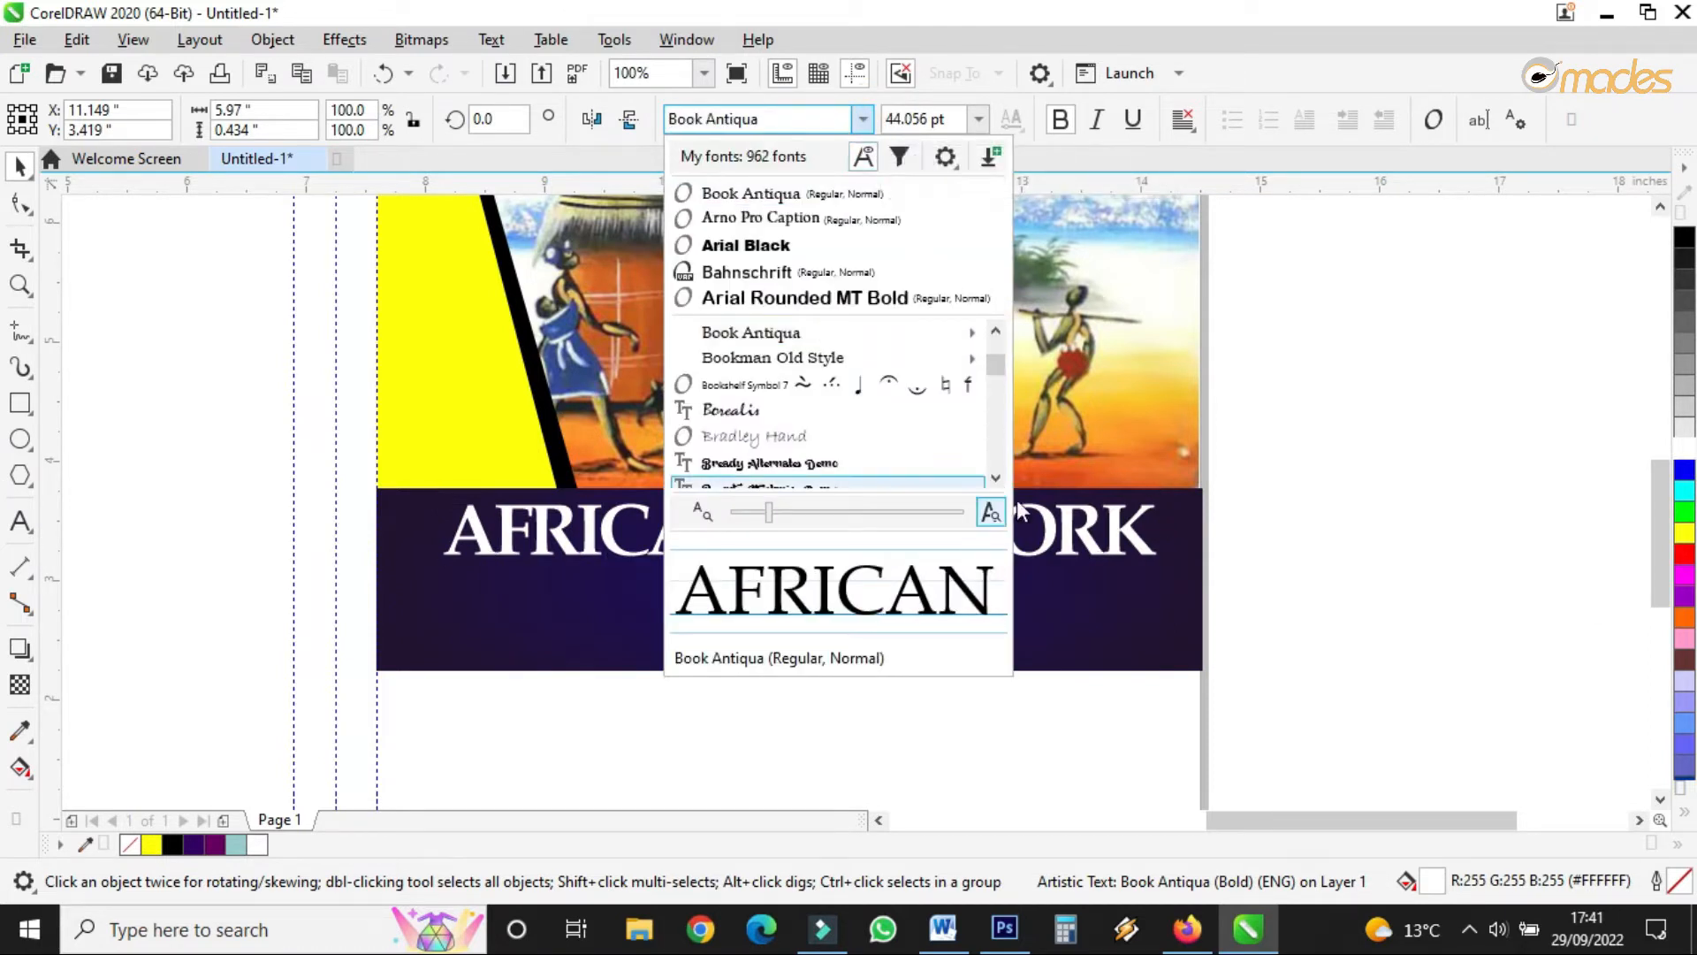
- Set the AFRICAN ART WORK title in the Calisto MT font
left_click(995, 478)
left_click(995, 478)
left_click(995, 478)
left_click(995, 478)
left_click(995, 478)
left_click(995, 478)
left_click(995, 478)
left_click(995, 479)
left_click(995, 478)
left_click(995, 478)
left_click(995, 478)
left_click(995, 478)
left_click(995, 479)
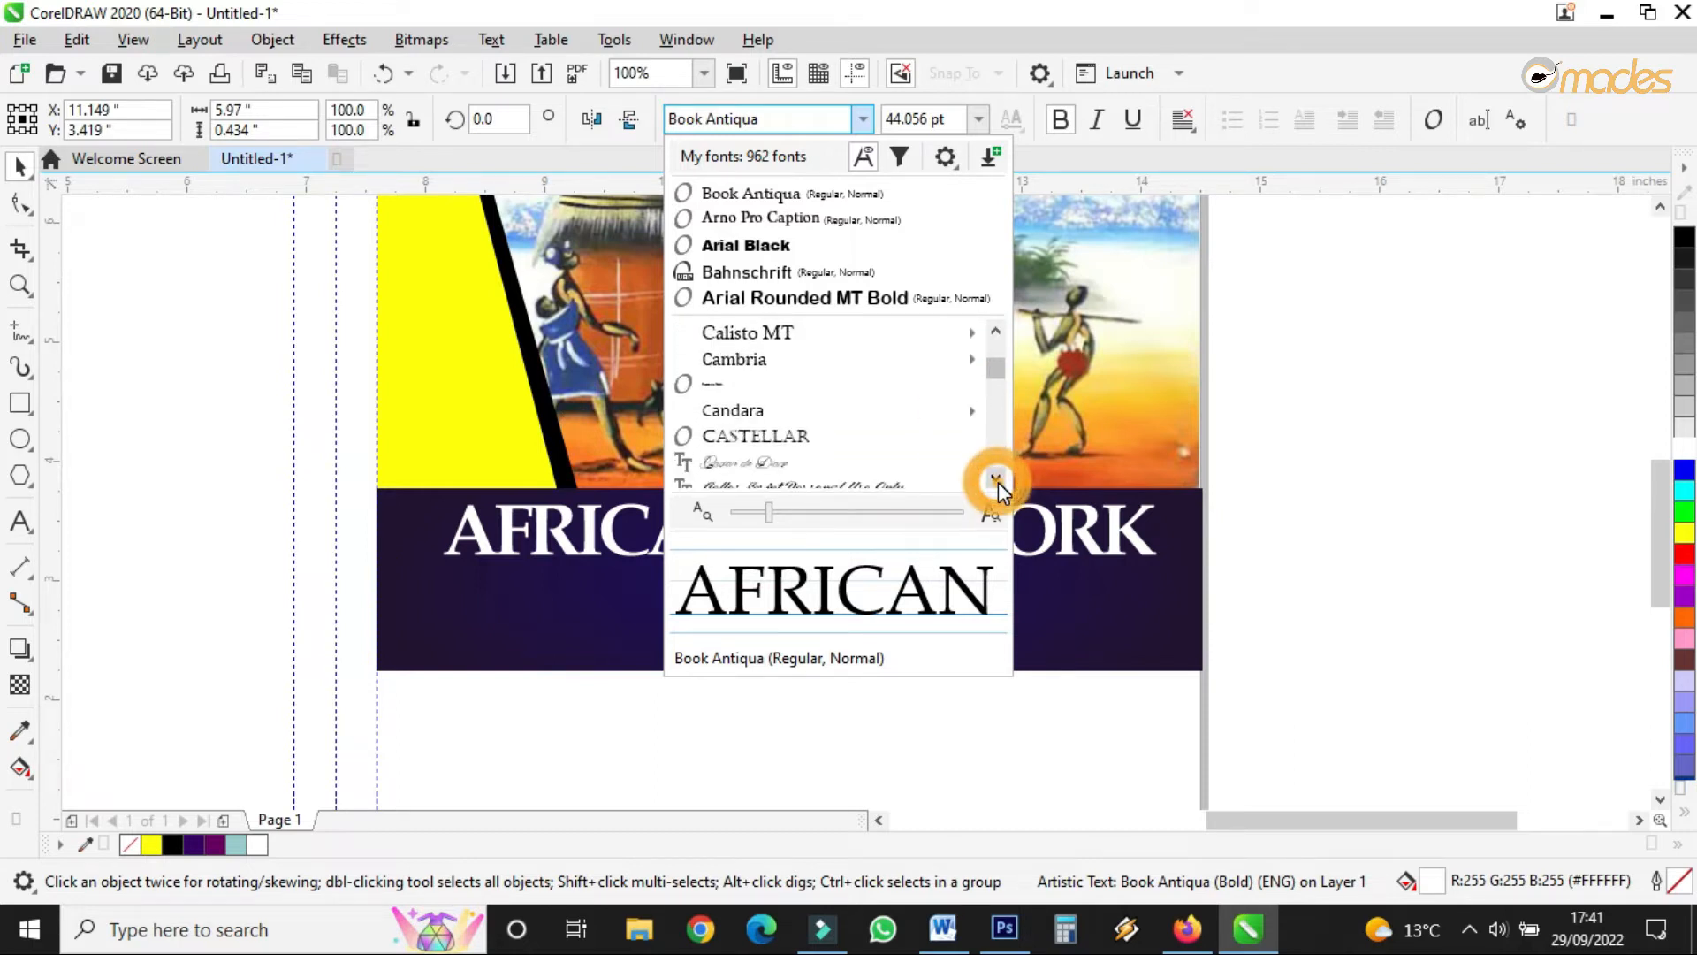
left_click(854, 339)
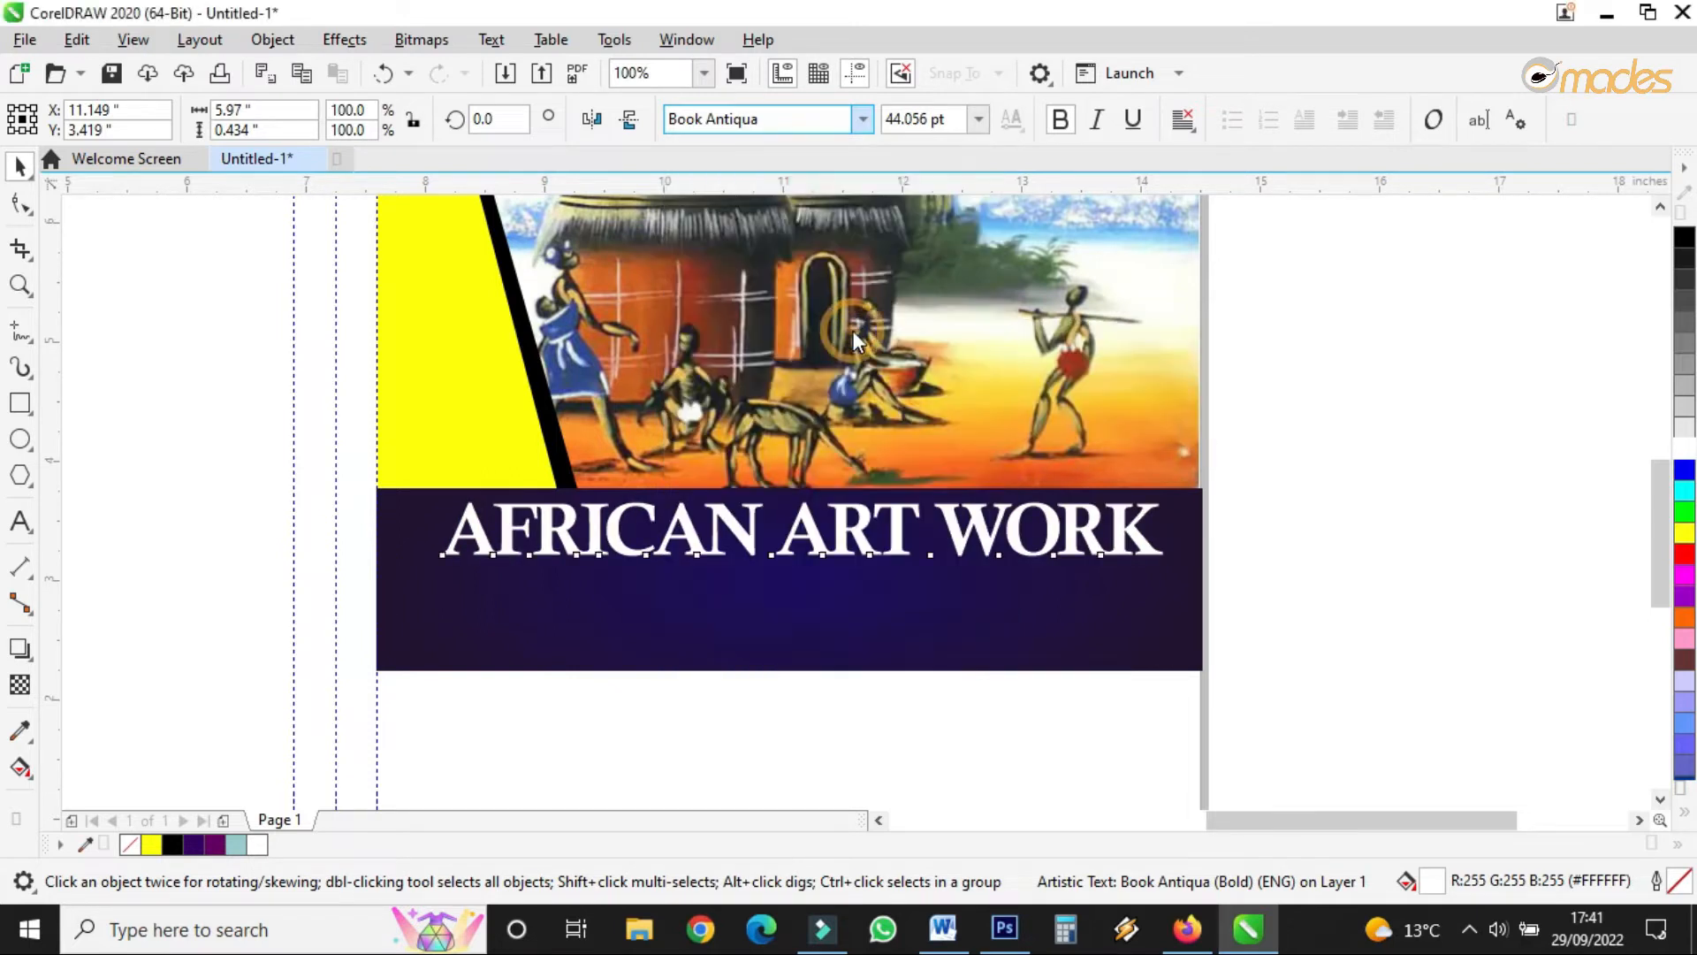
- Nudge the title down slightly and leave a duplicate of it just below
left_click_drag(812, 530, 810, 538)
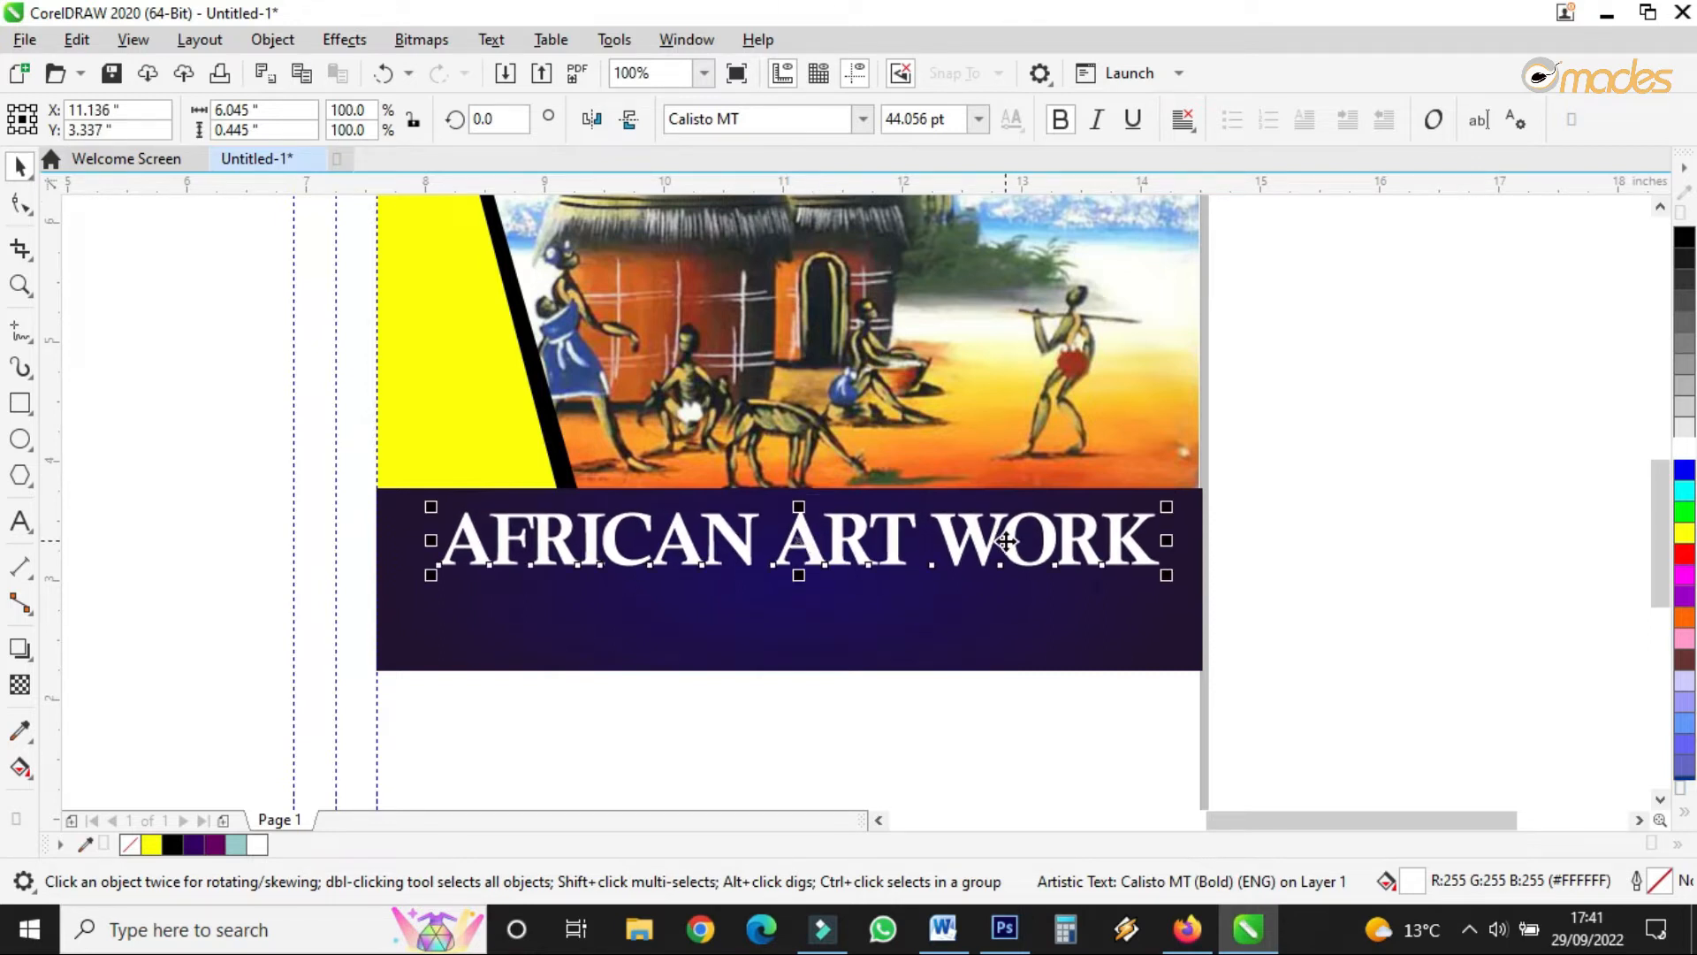
left_click_drag(852, 557, 844, 629)
double_click(842, 623)
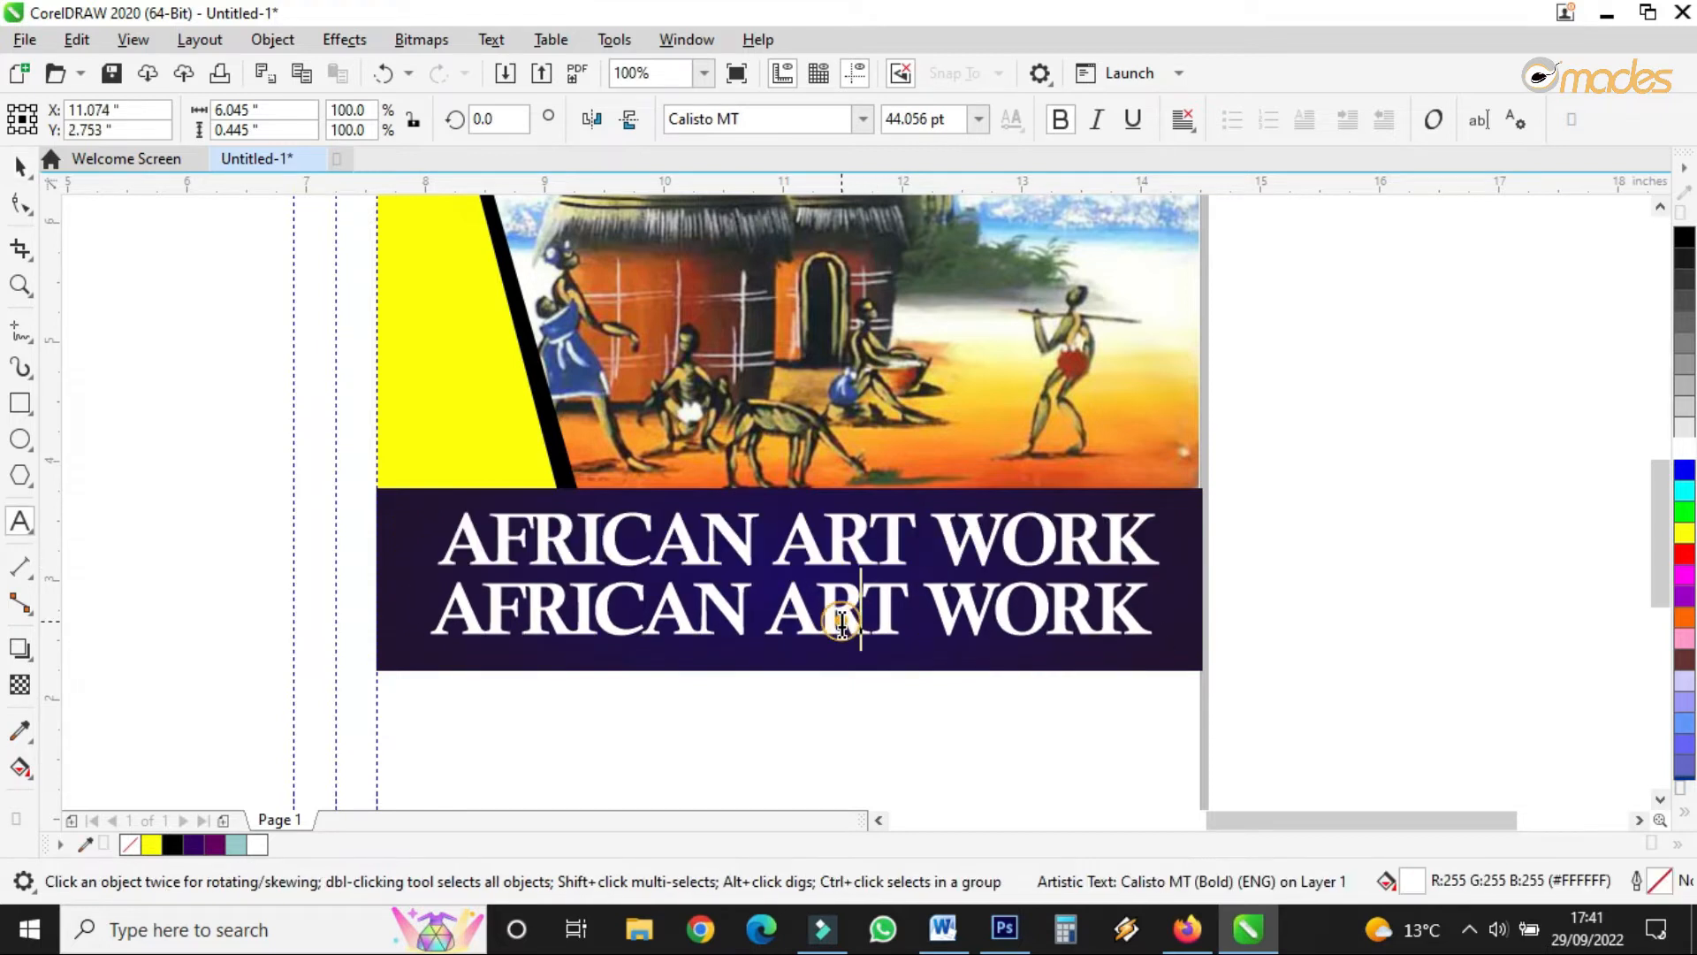
- Retype the lower copy as FULL COURSE BOOK, shrink it, space its letters, and centre it
triple_click(842, 624)
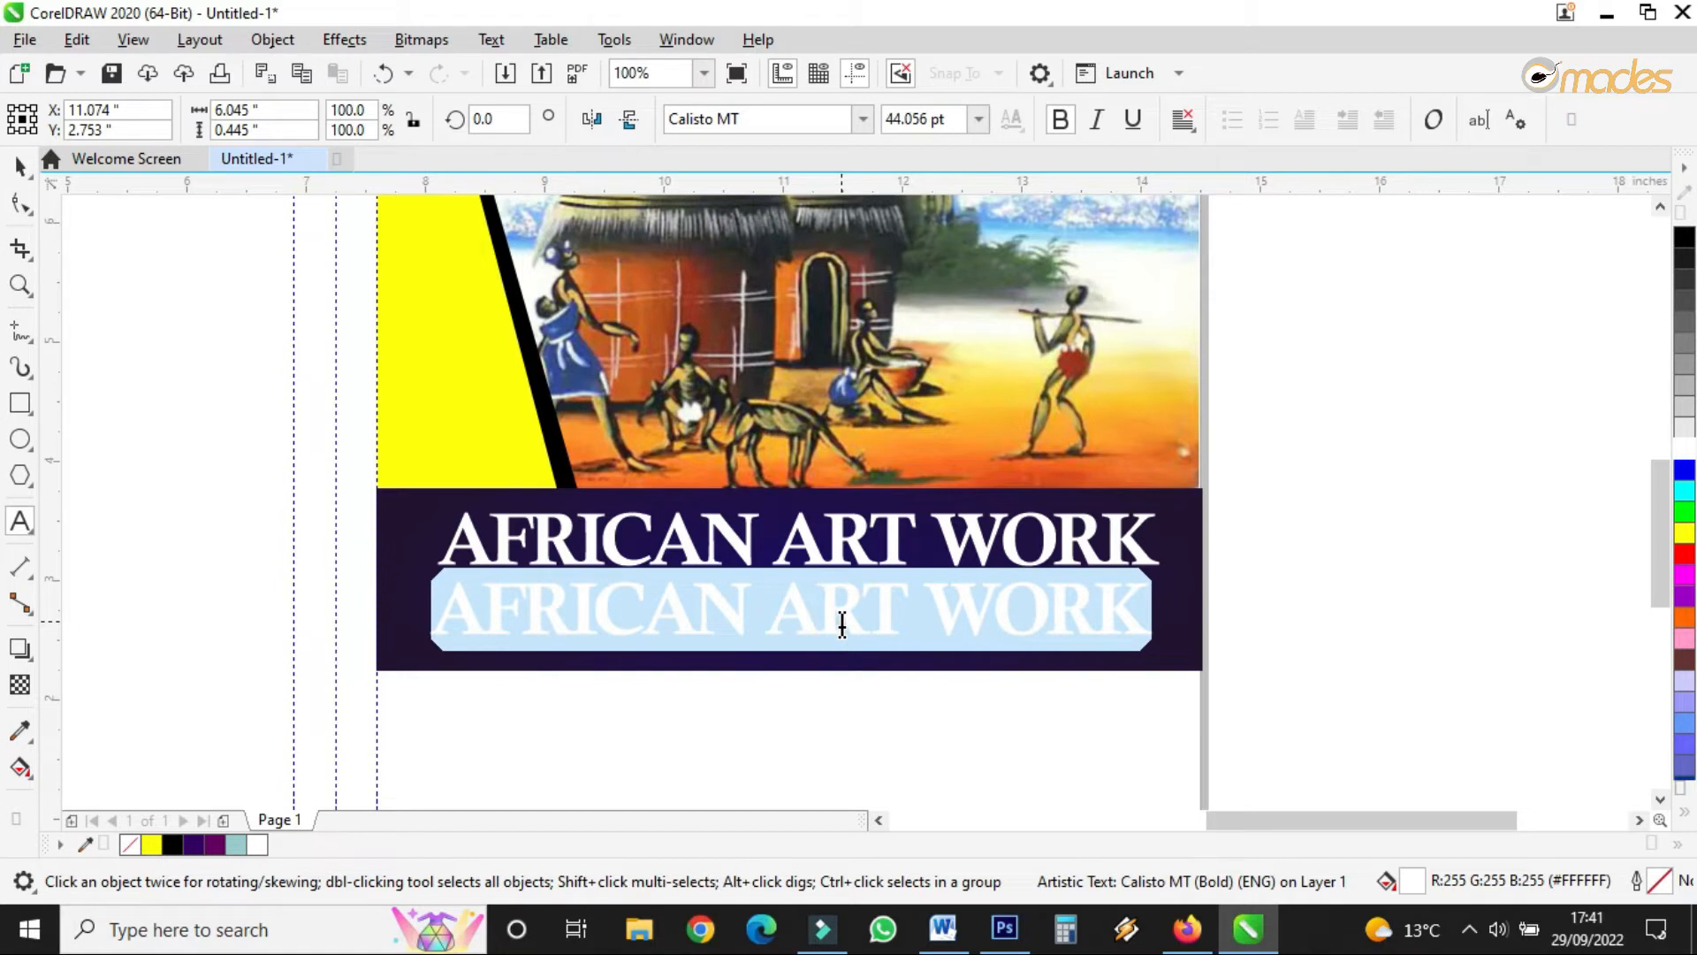
type("FUL")
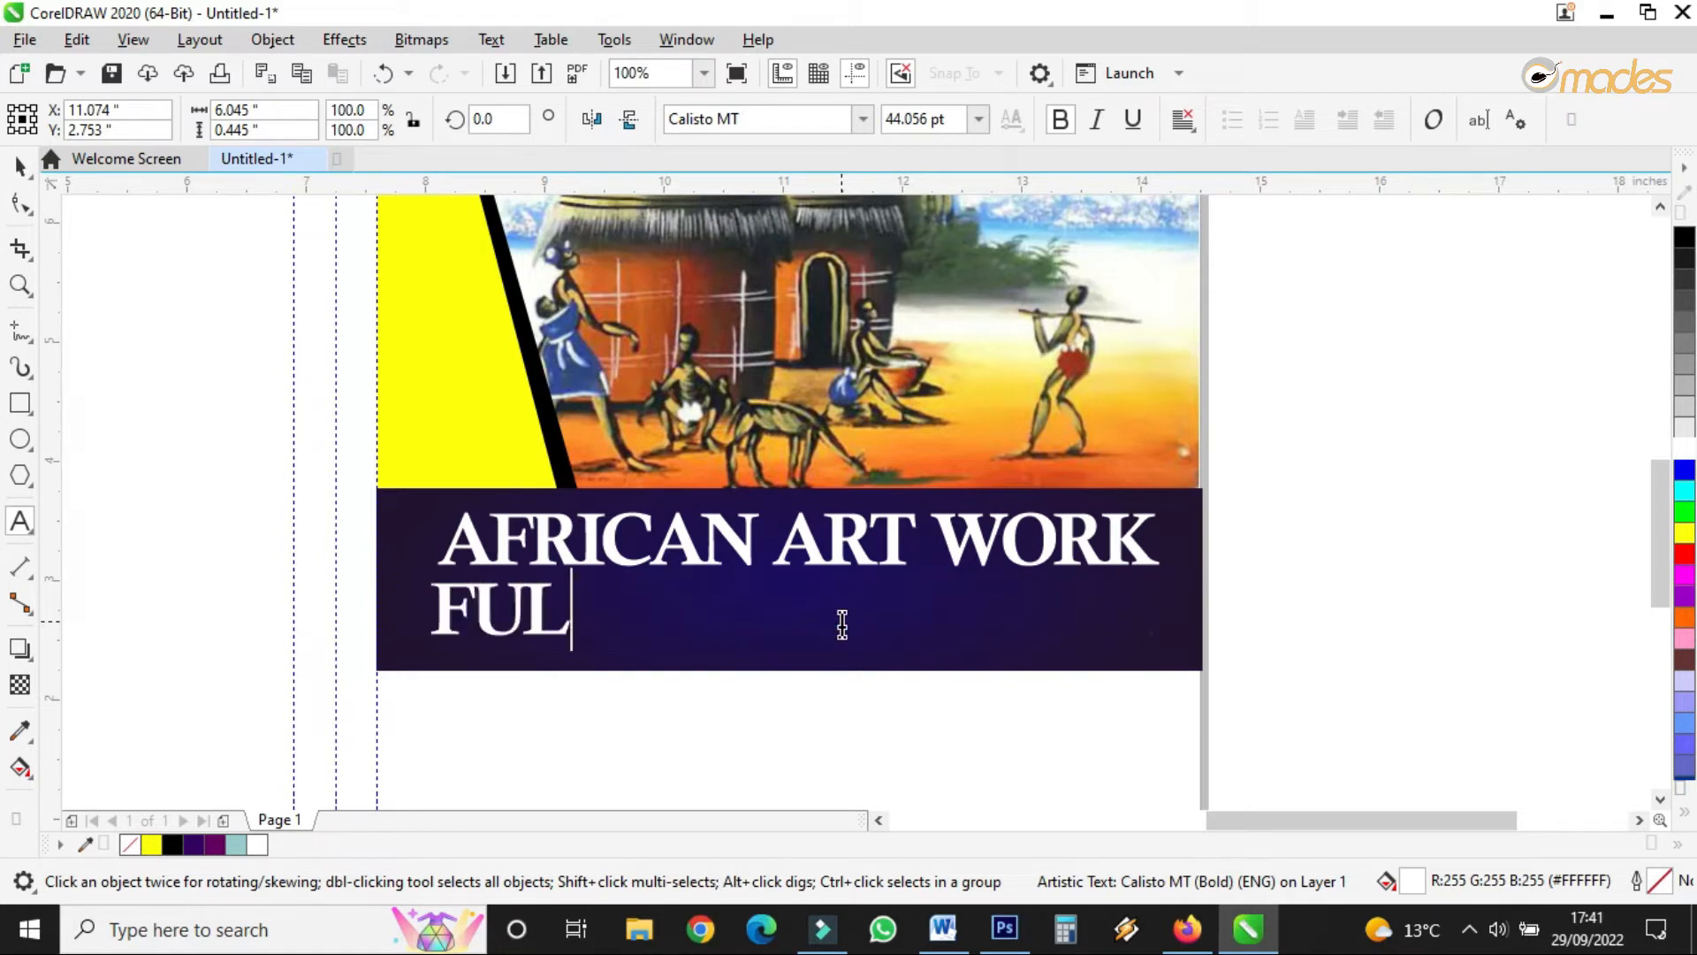
type("L COURSE")
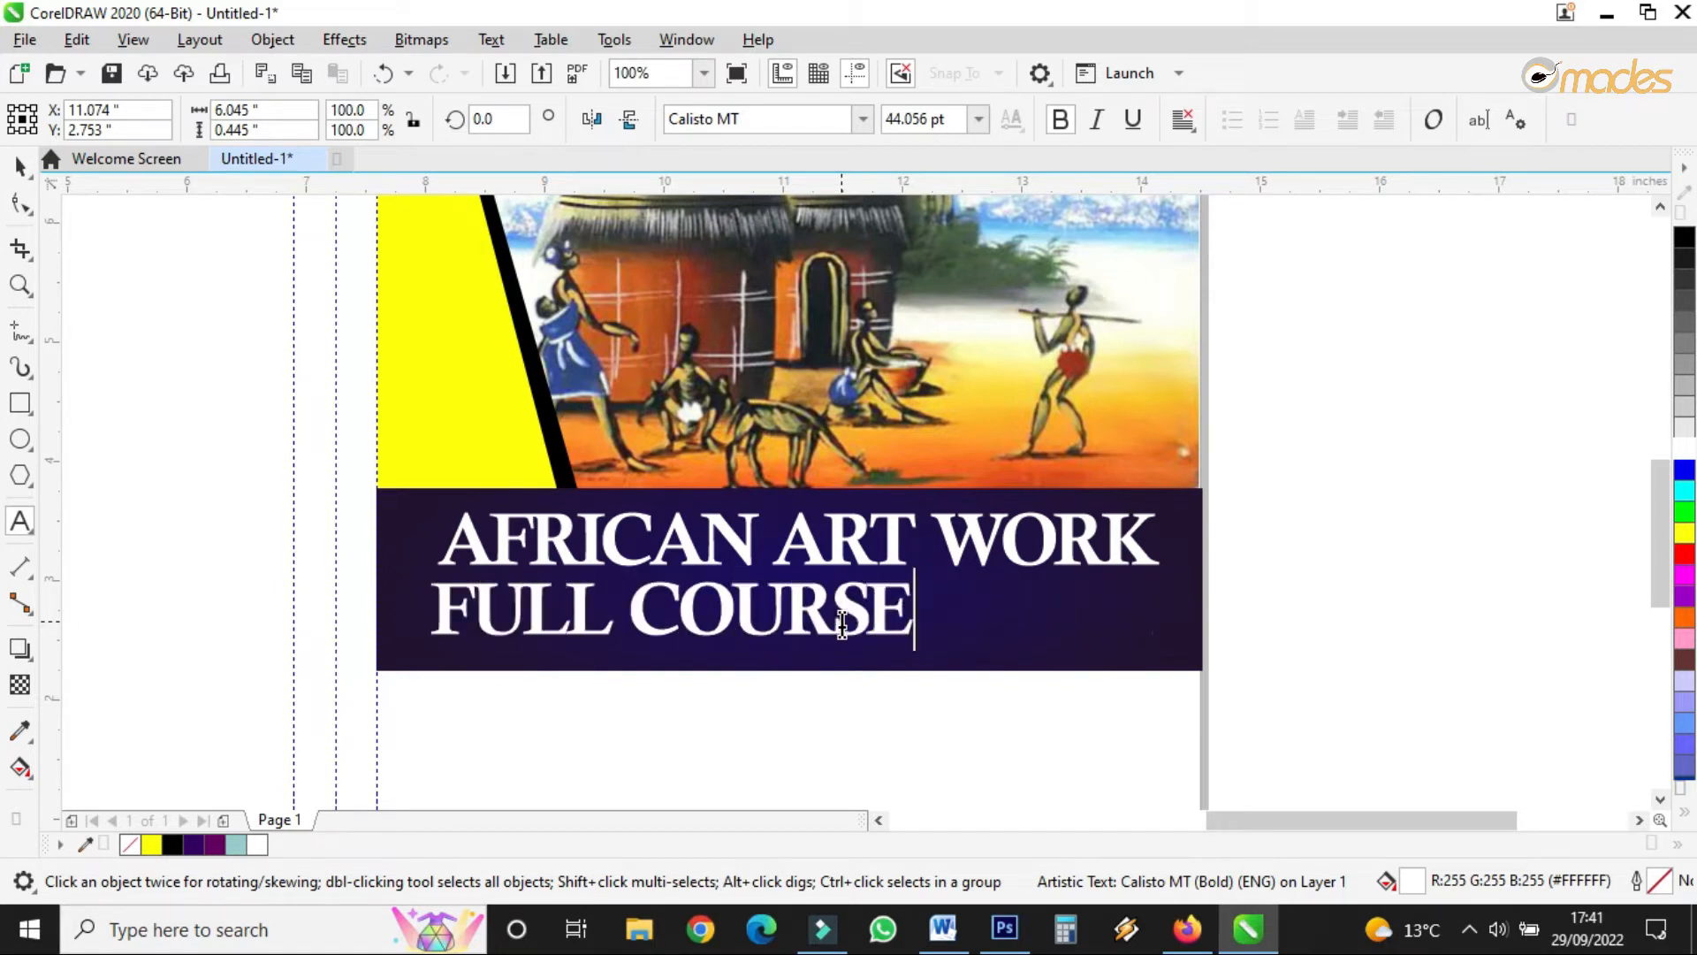
type(" BOOK")
left_click(19, 165)
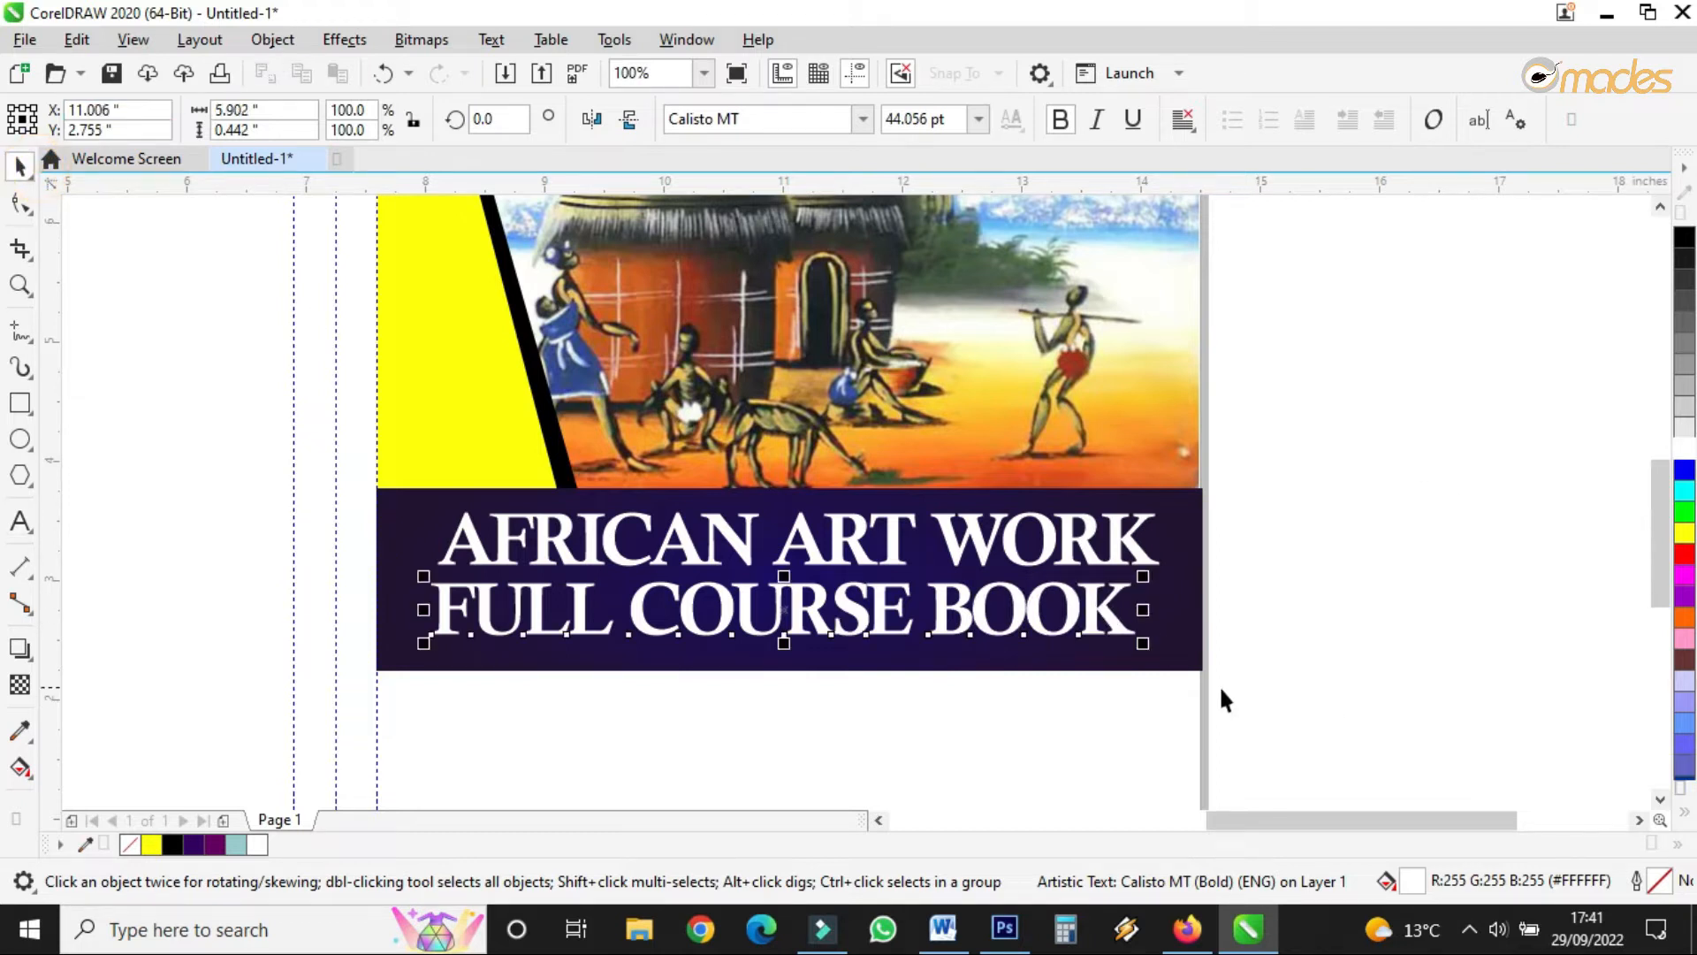
left_click_drag(1143, 642, 1106, 643)
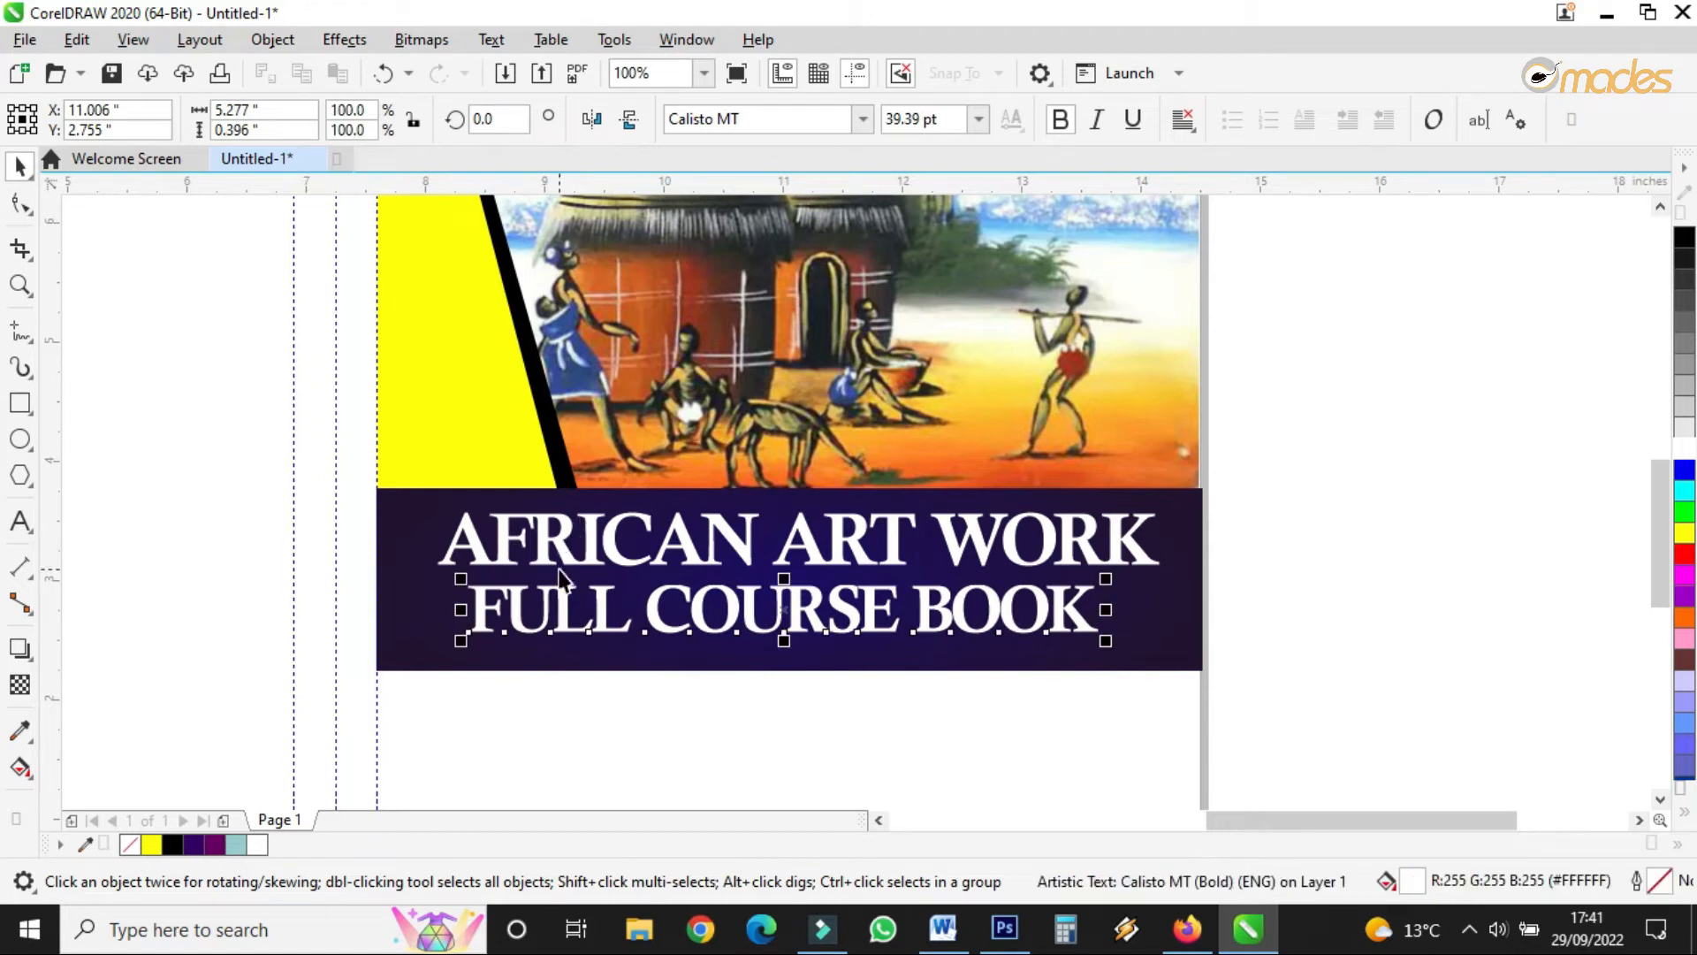
mouse_move(1105, 633)
left_mouse_down()
mouse_move(988, 637)
mouse_move(1136, 646)
mouse_move(1116, 634)
left_mouse_up()
left_click(23, 204)
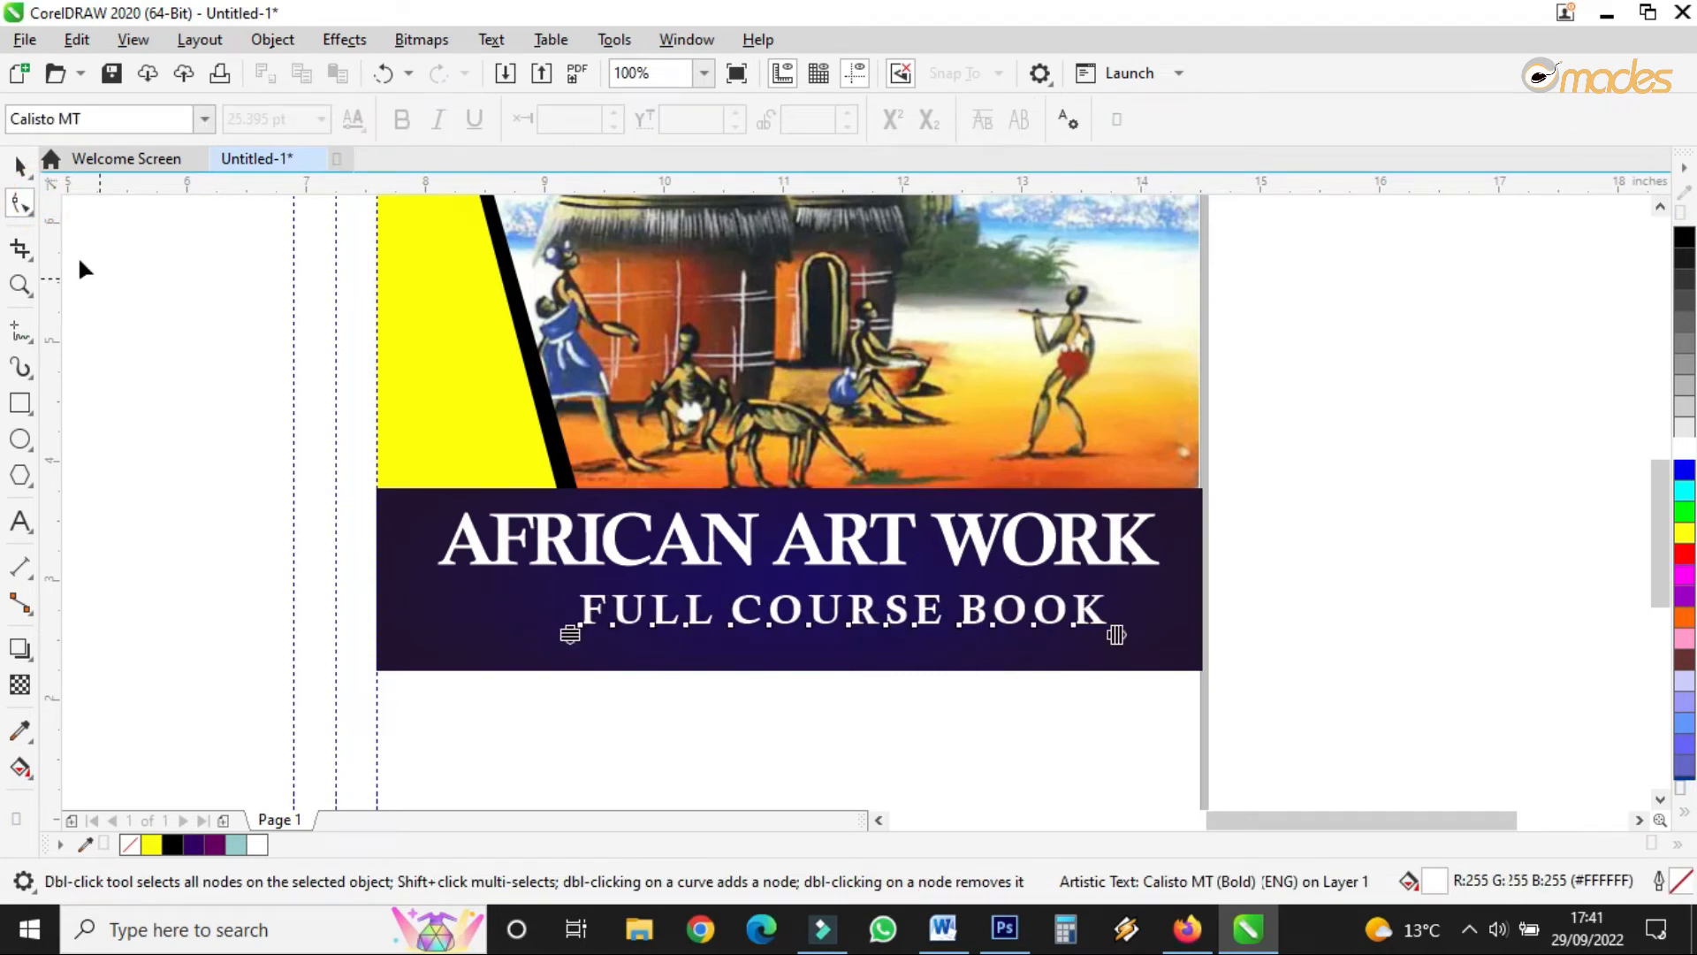
left_click(19, 165)
left_click_drag(843, 604, 789, 599)
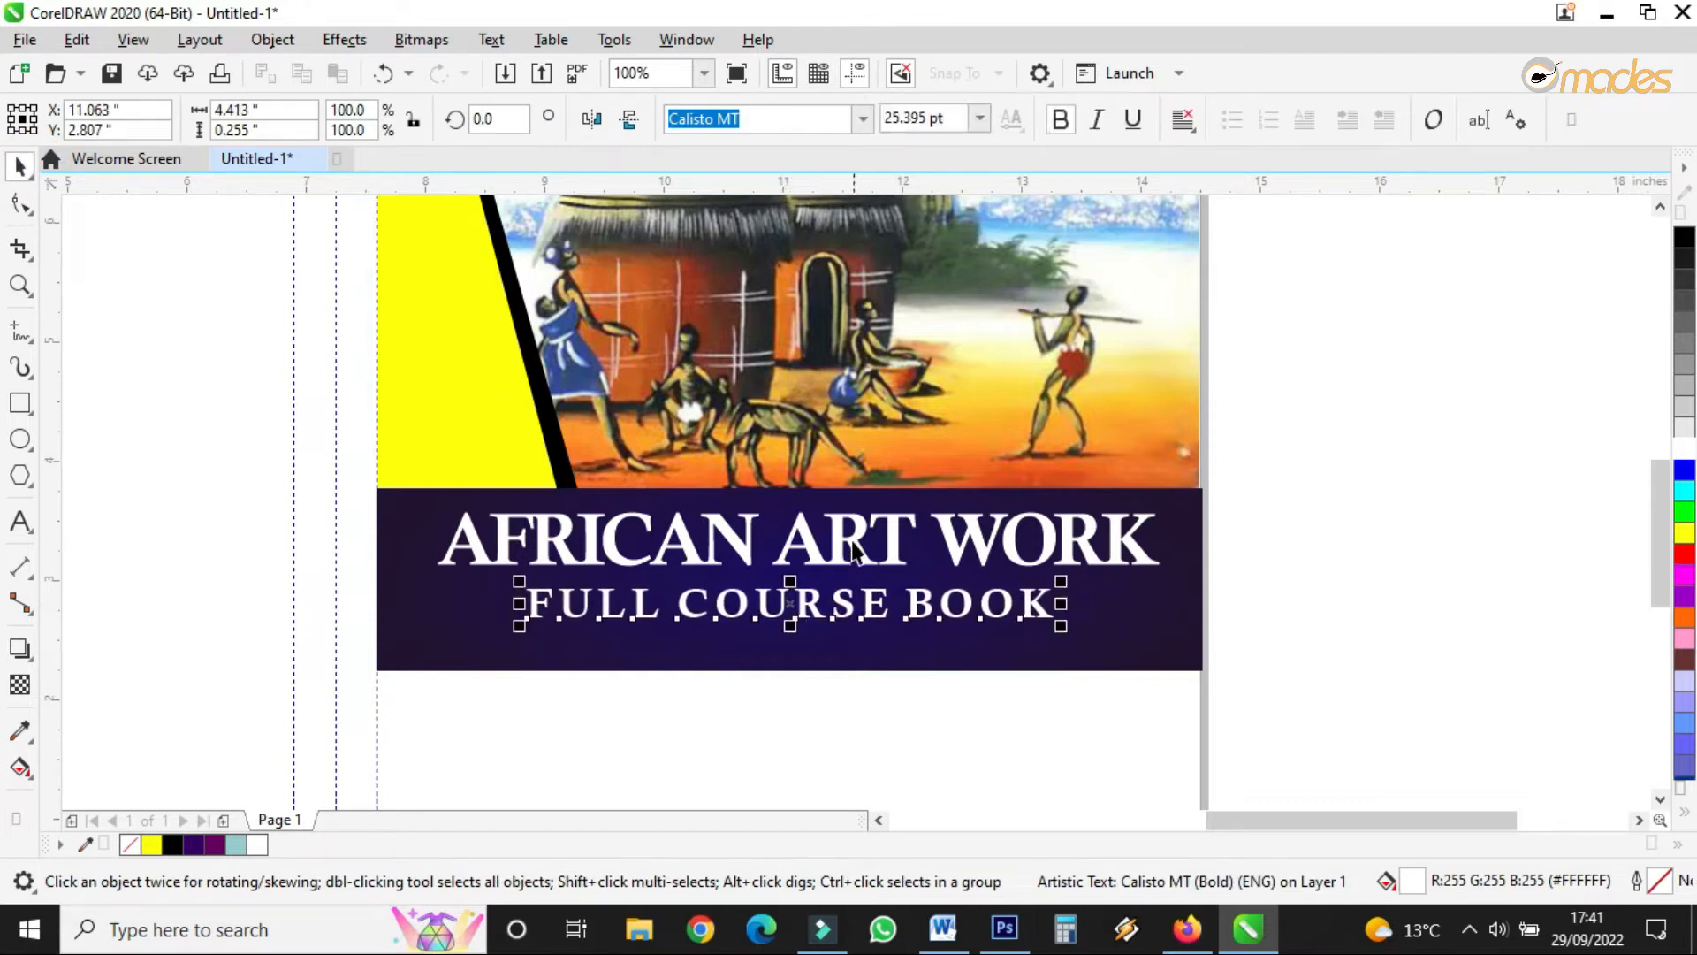
- Scale both title lines down together and shift them slightly left and down
left_click(854, 554, "shift")
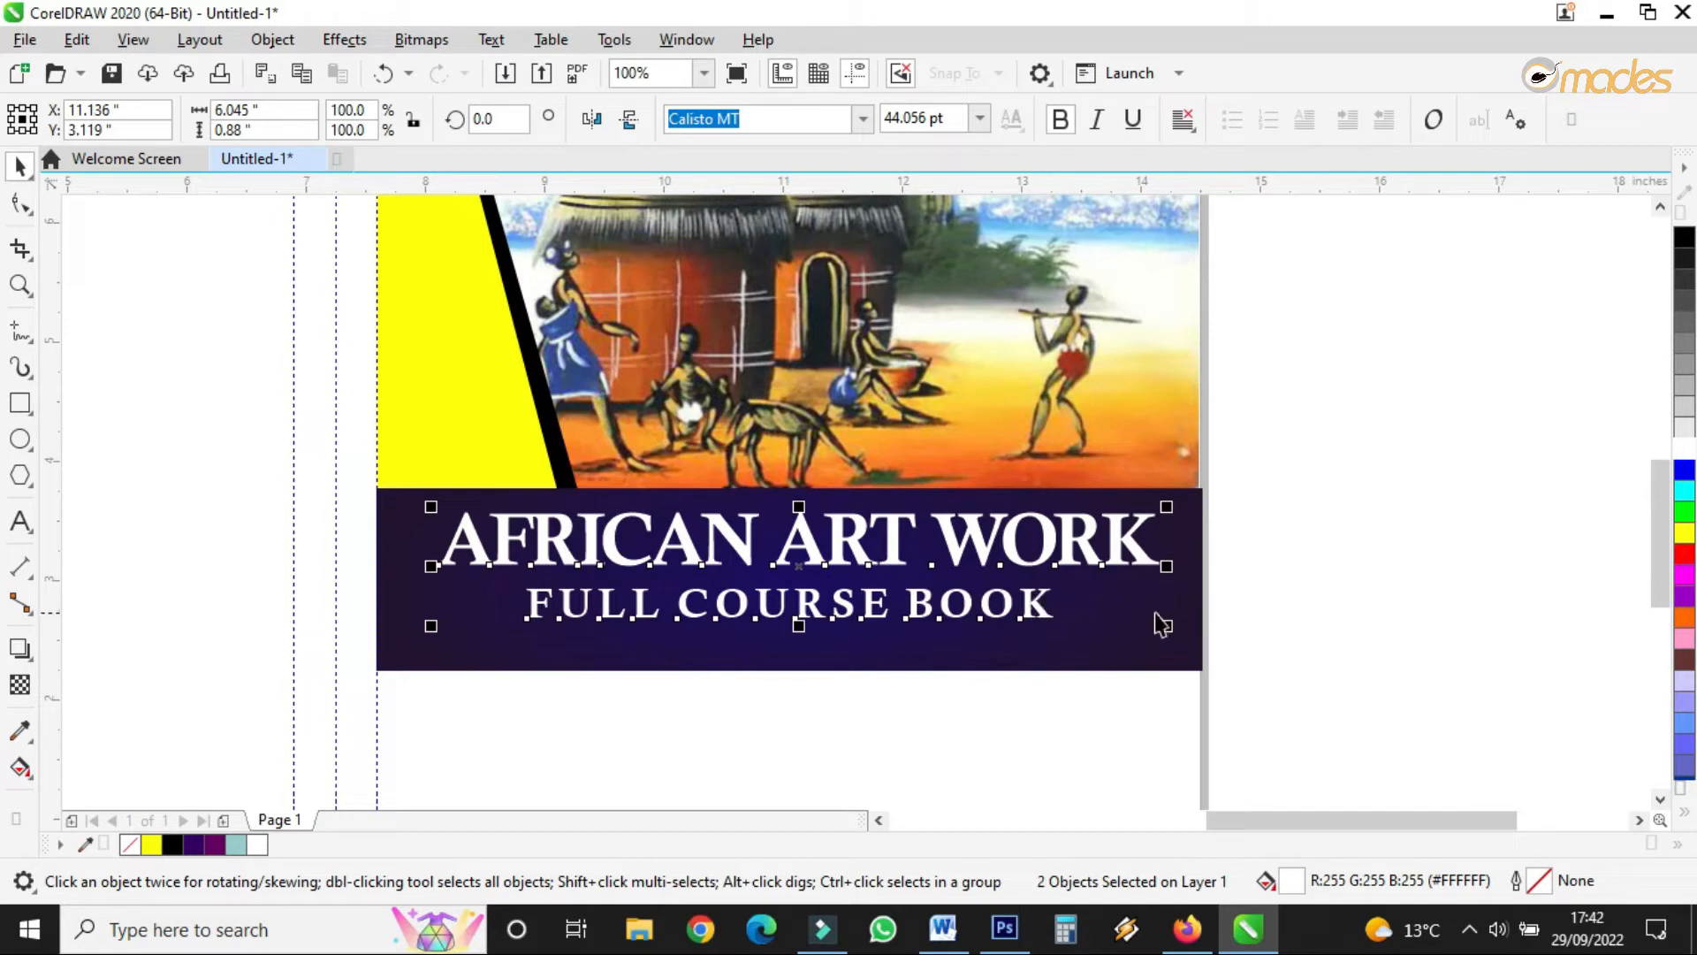
left_click_drag(1169, 629, 1114, 622)
left_click_drag(881, 551, 874, 556)
mouse_move(1107, 626)
left_mouse_down()
mouse_move(1090, 625)
mouse_move(1110, 617)
left_mouse_up()
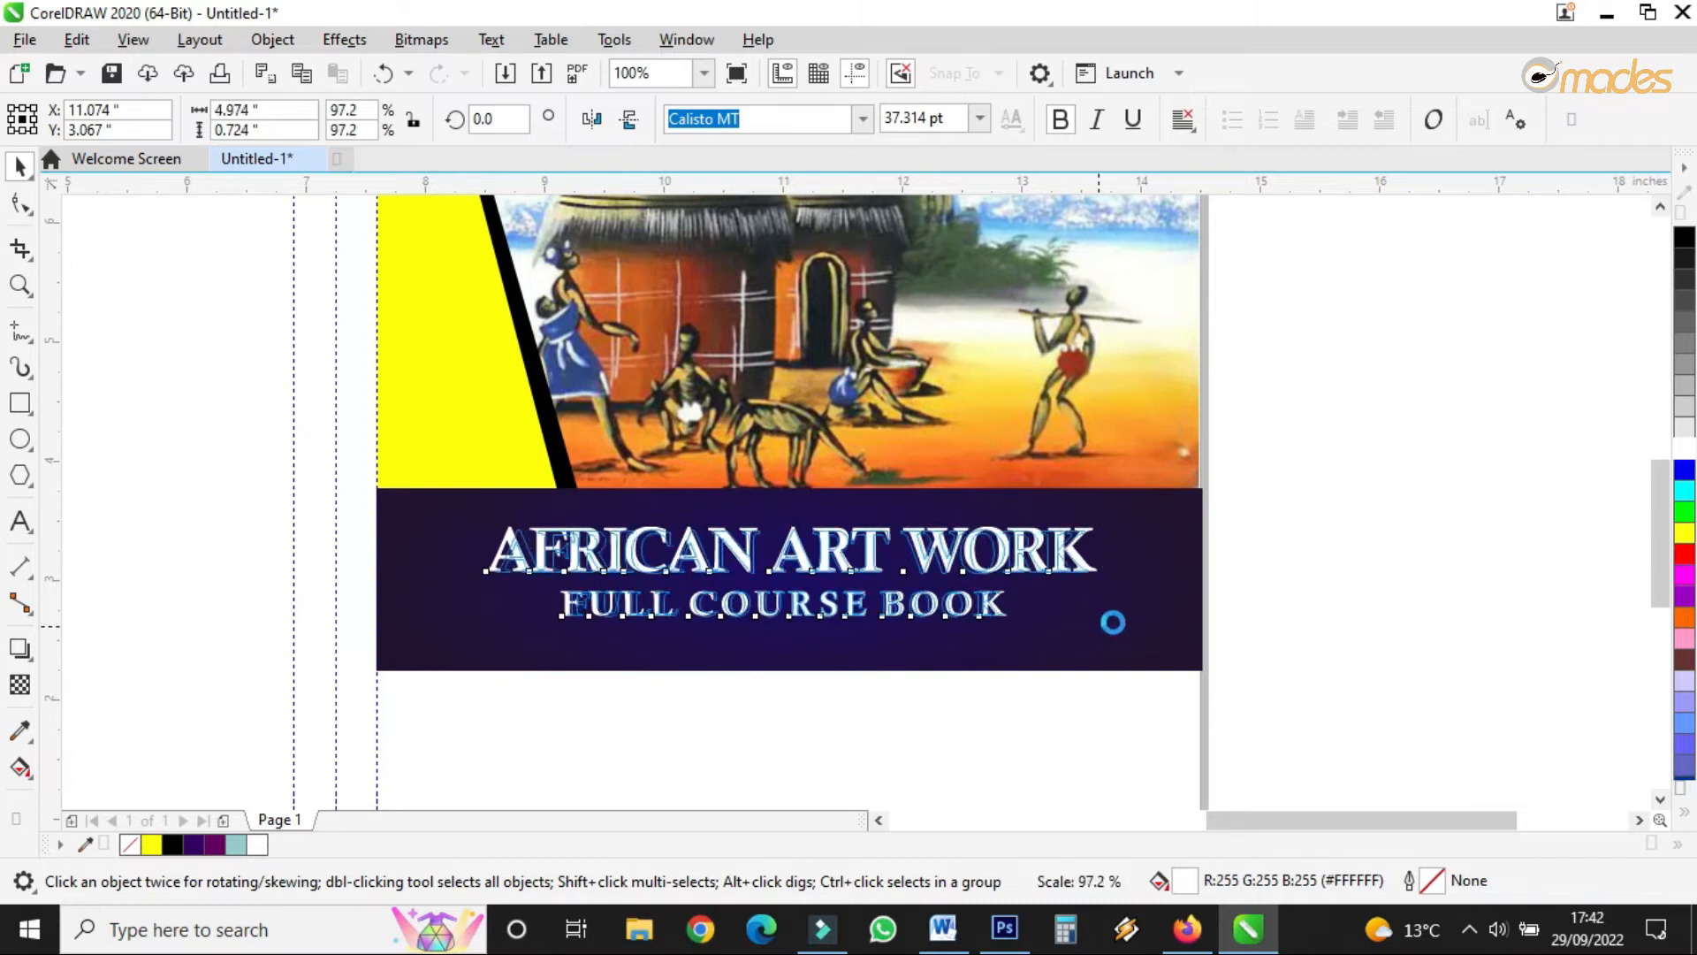
left_click(1288, 503)
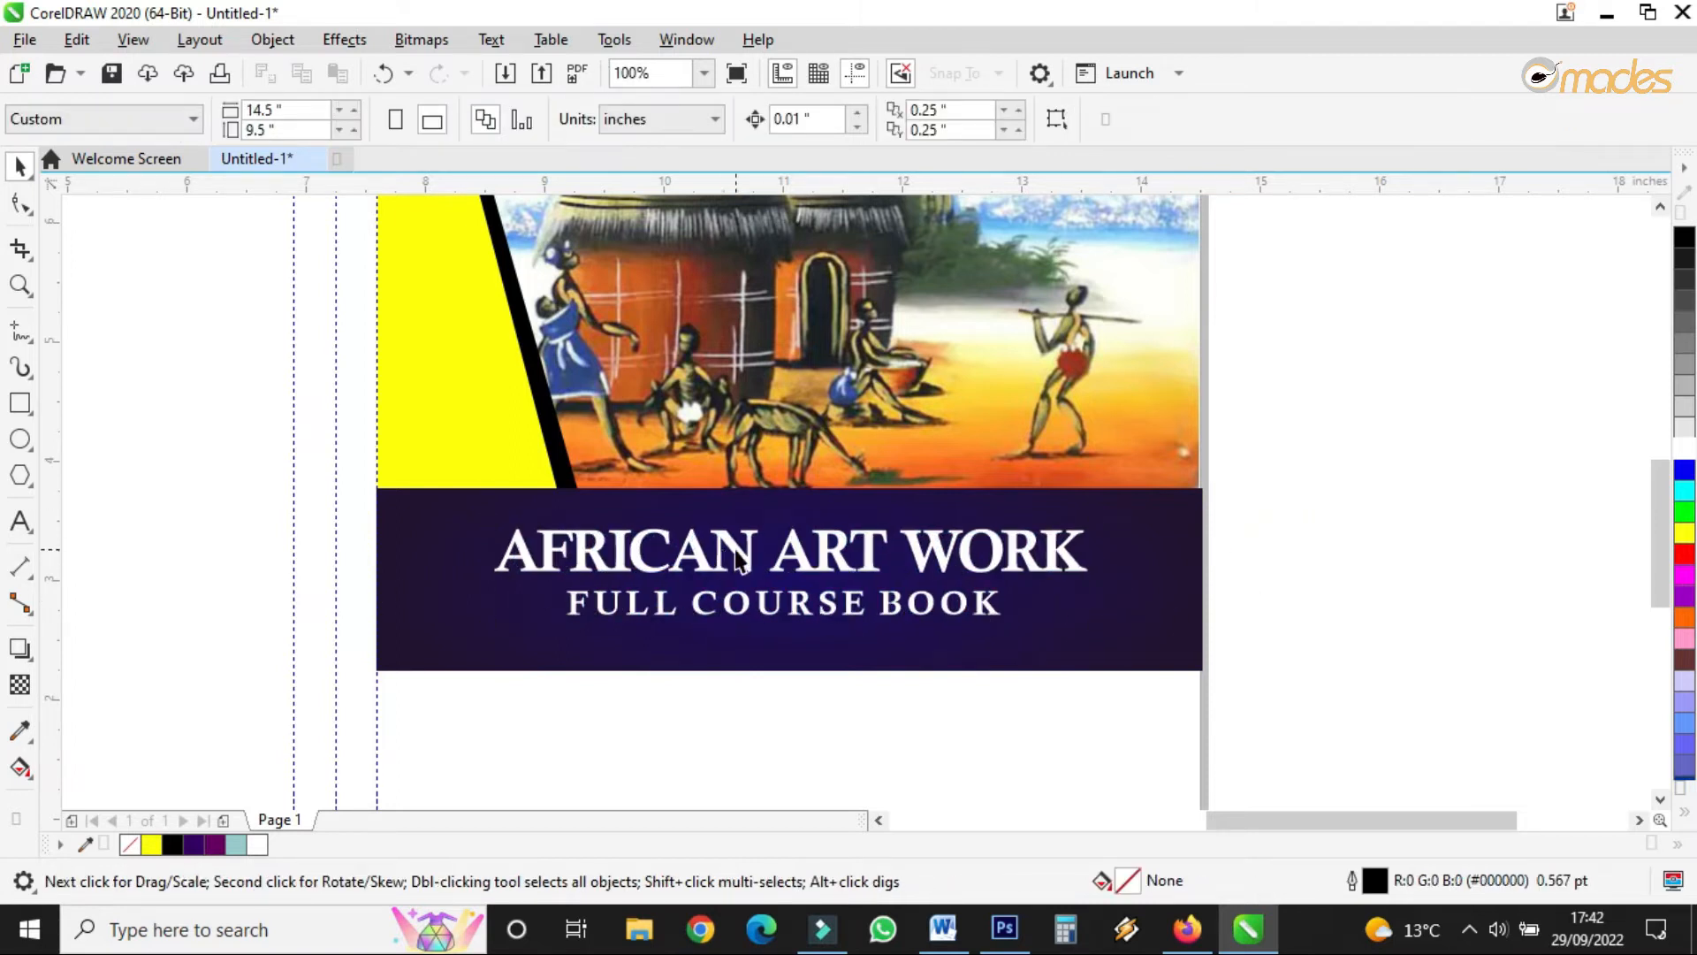
- Duplicate the title, retype the copy as Art Work, and move it under FULL COURSE BOOK
left_click_drag(737, 550, 692, 673)
right_click(692, 673)
double_click(692, 674)
key("ctrl+a")
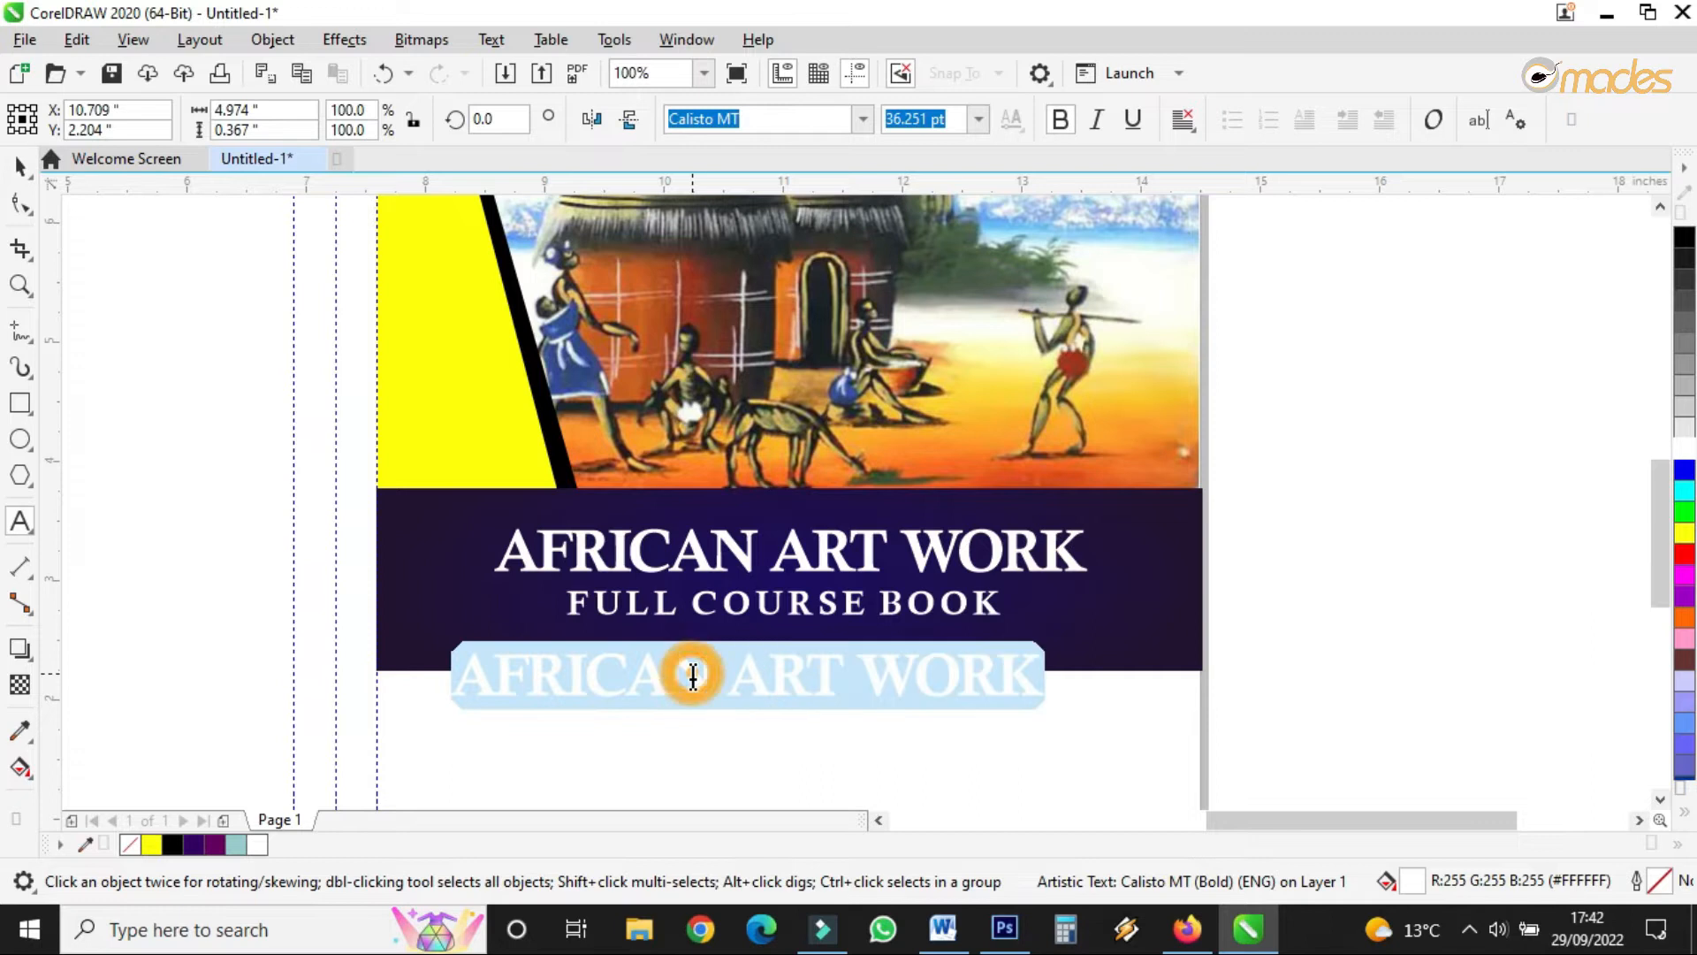
type("Art")
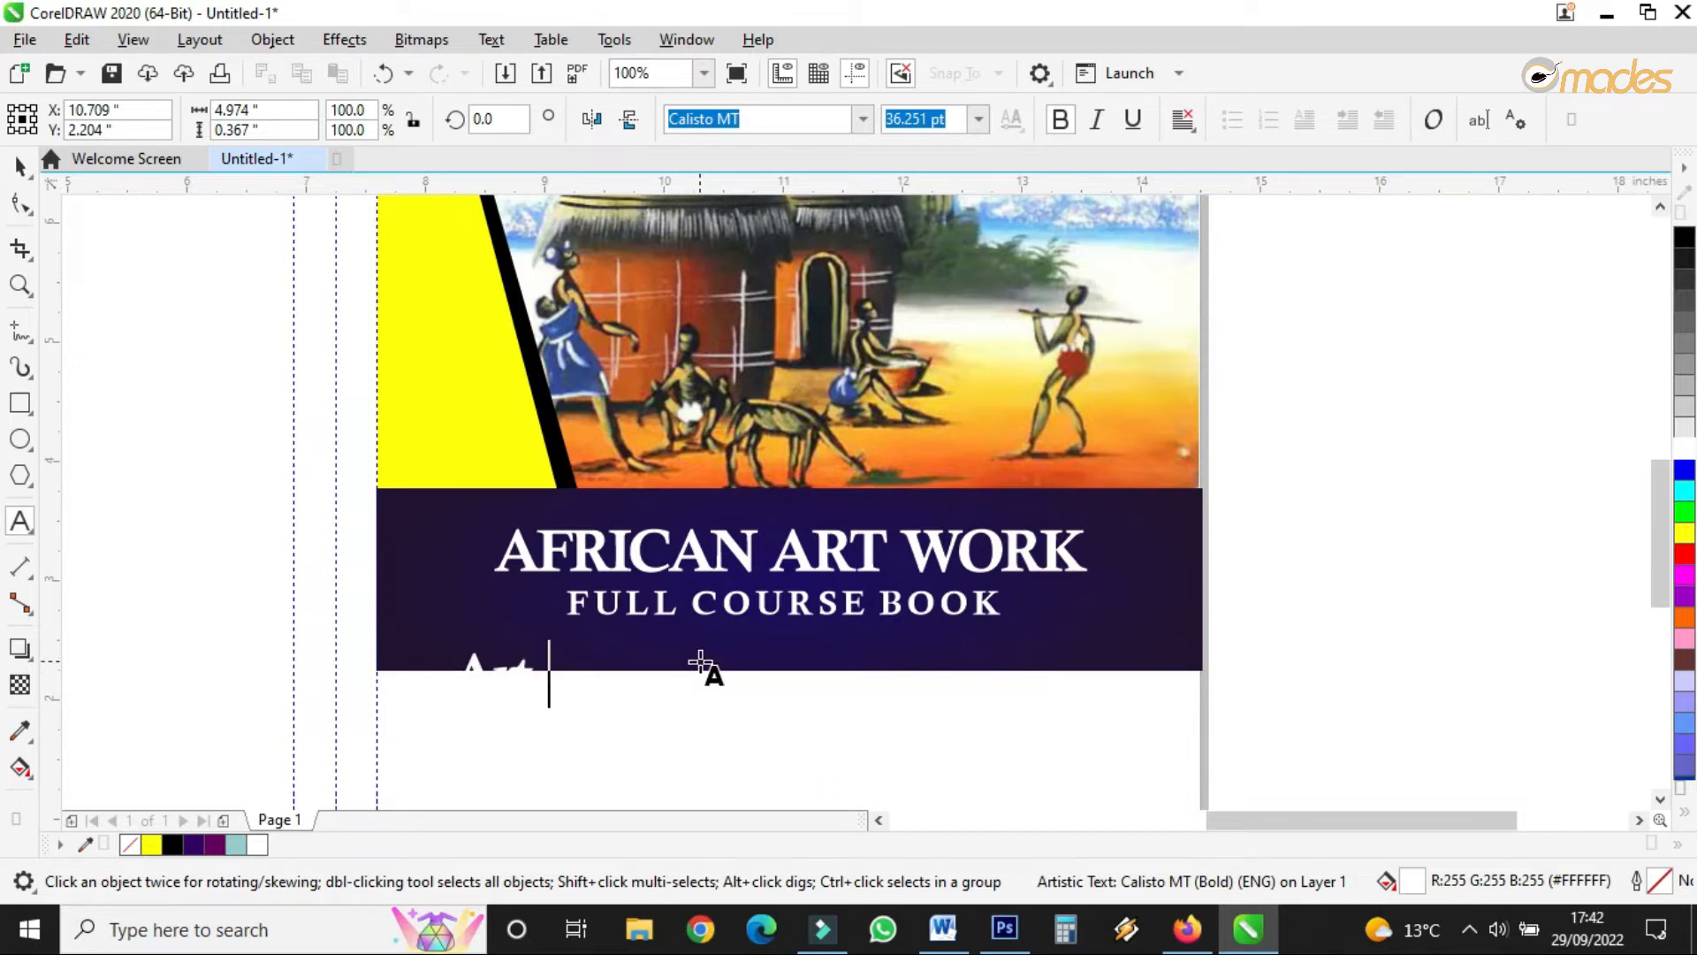
type(" Worl")
key("BackSpace")
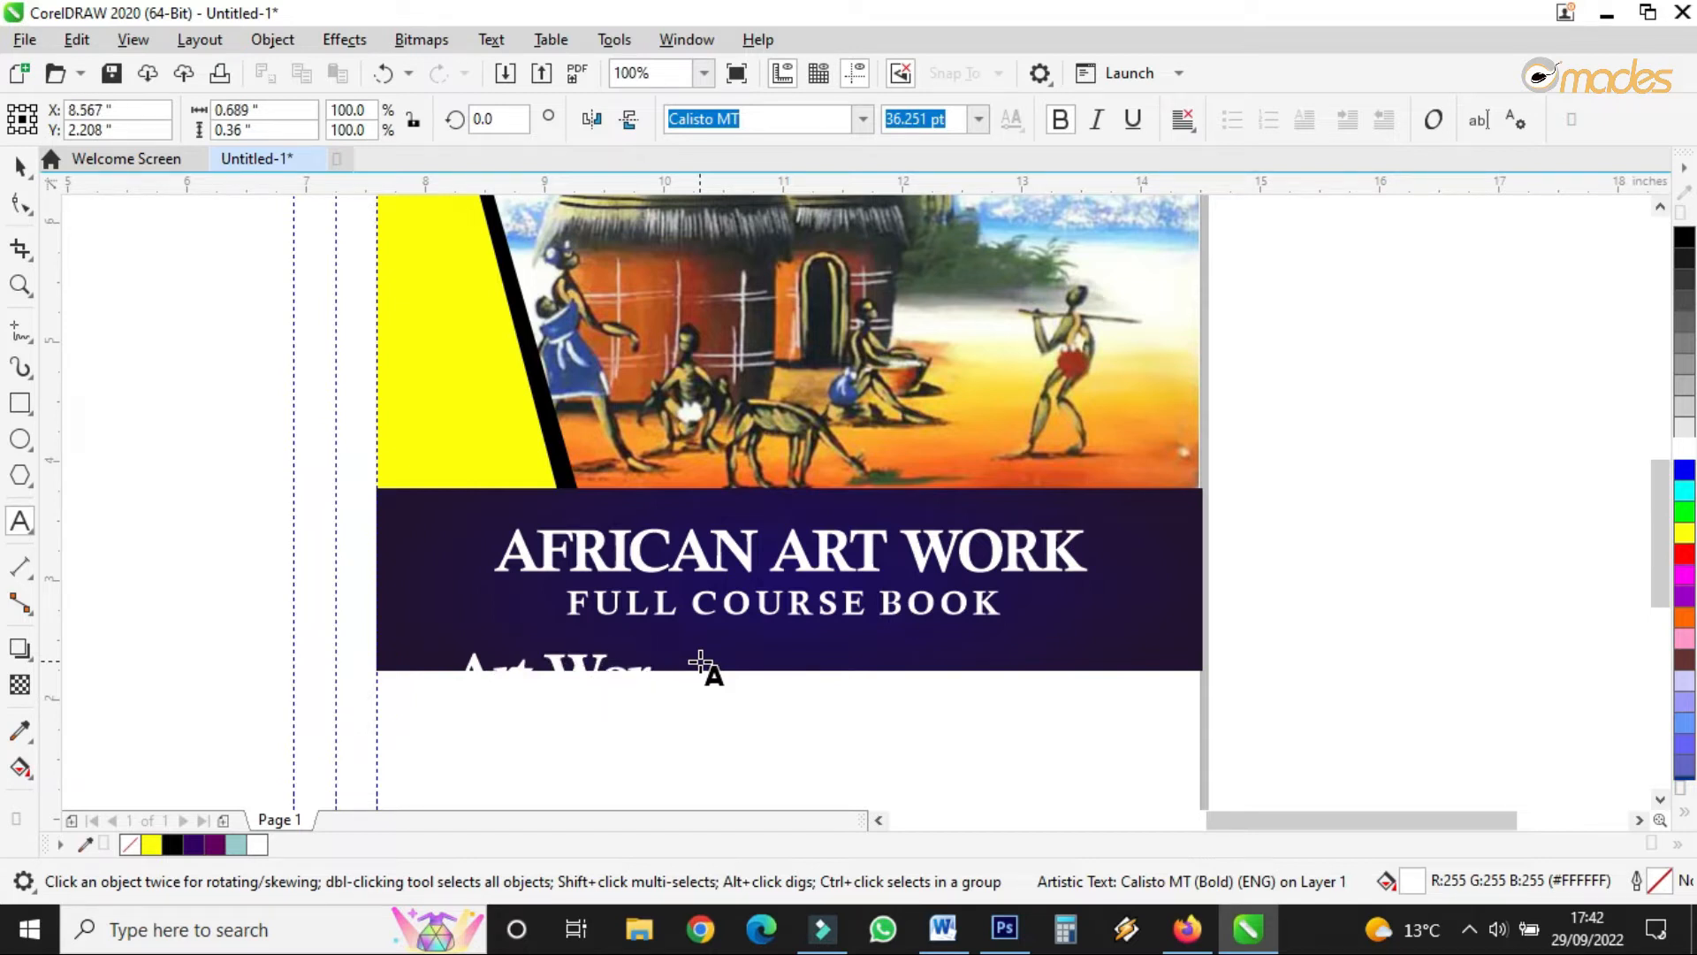
type("k")
key("ctrl+space")
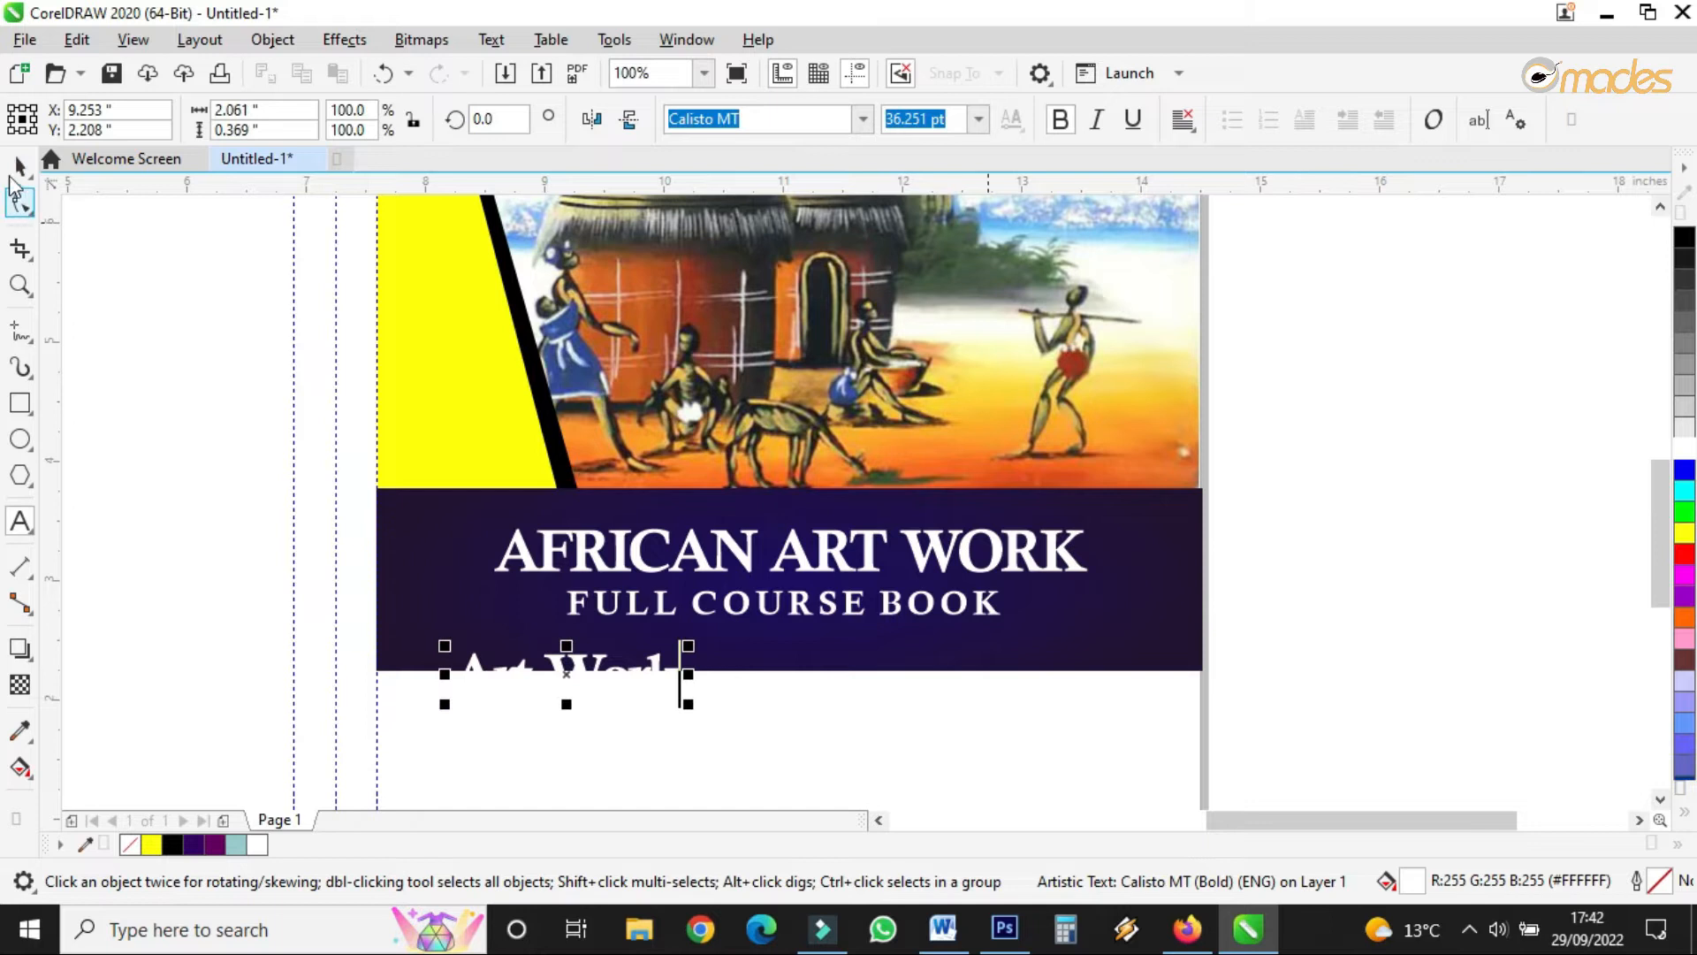
left_click_drag(588, 674, 878, 636)
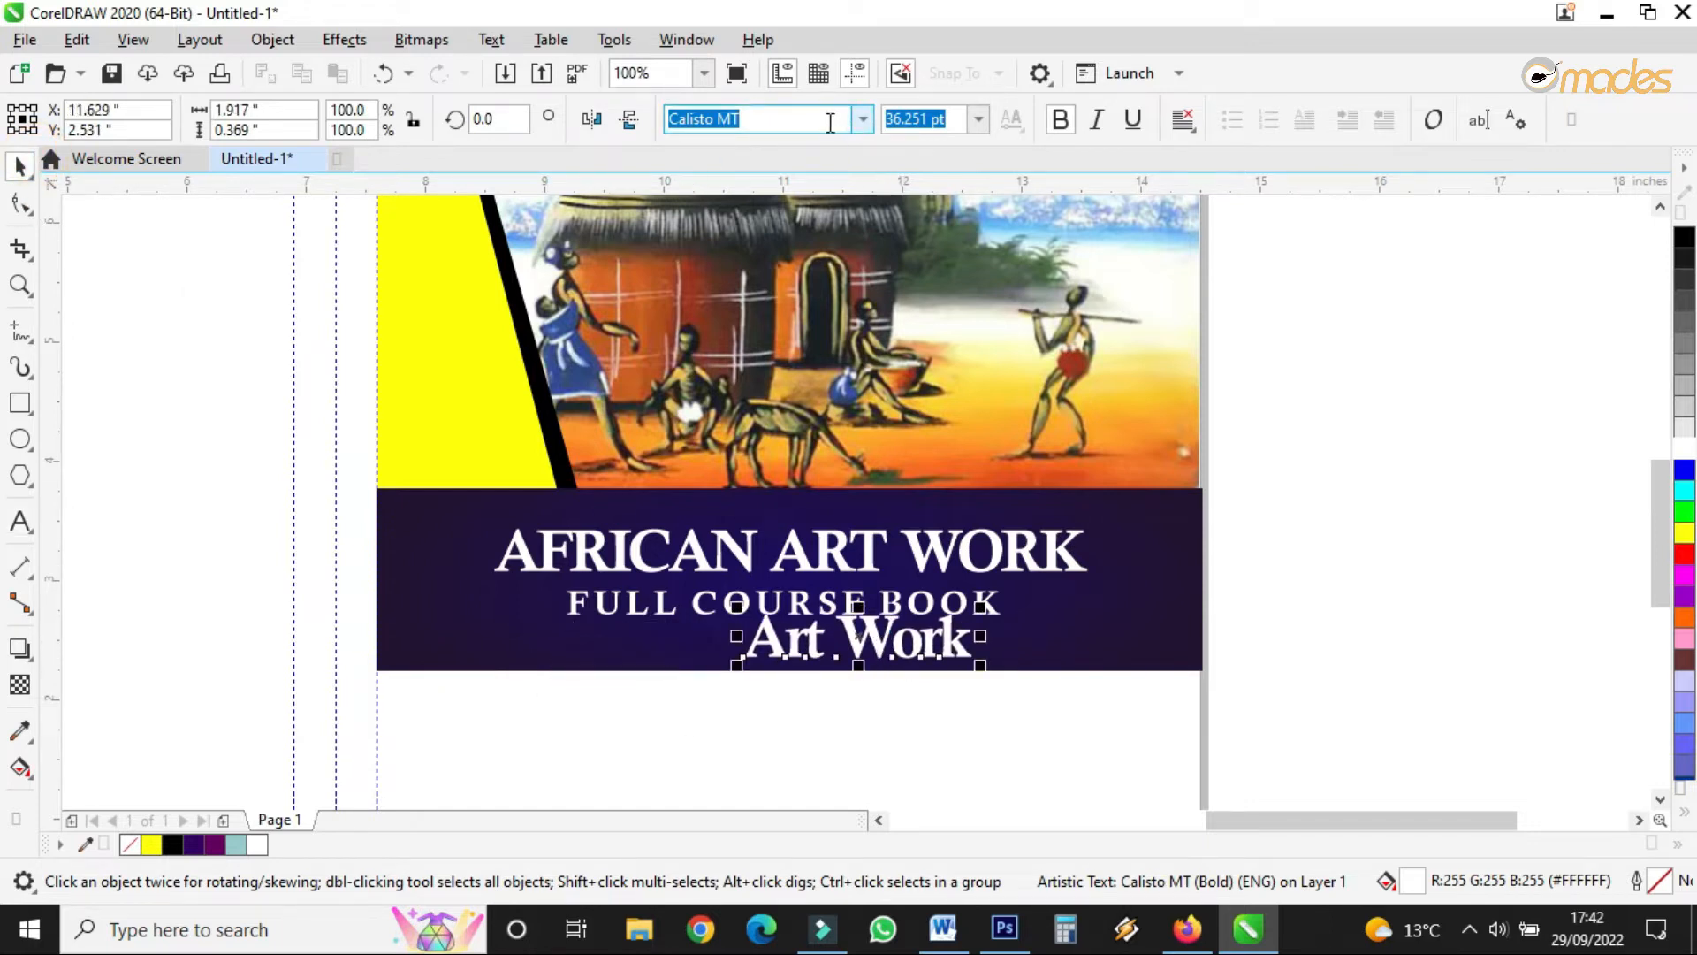
- Set the Art Work text in the Scriptina font
key("s")
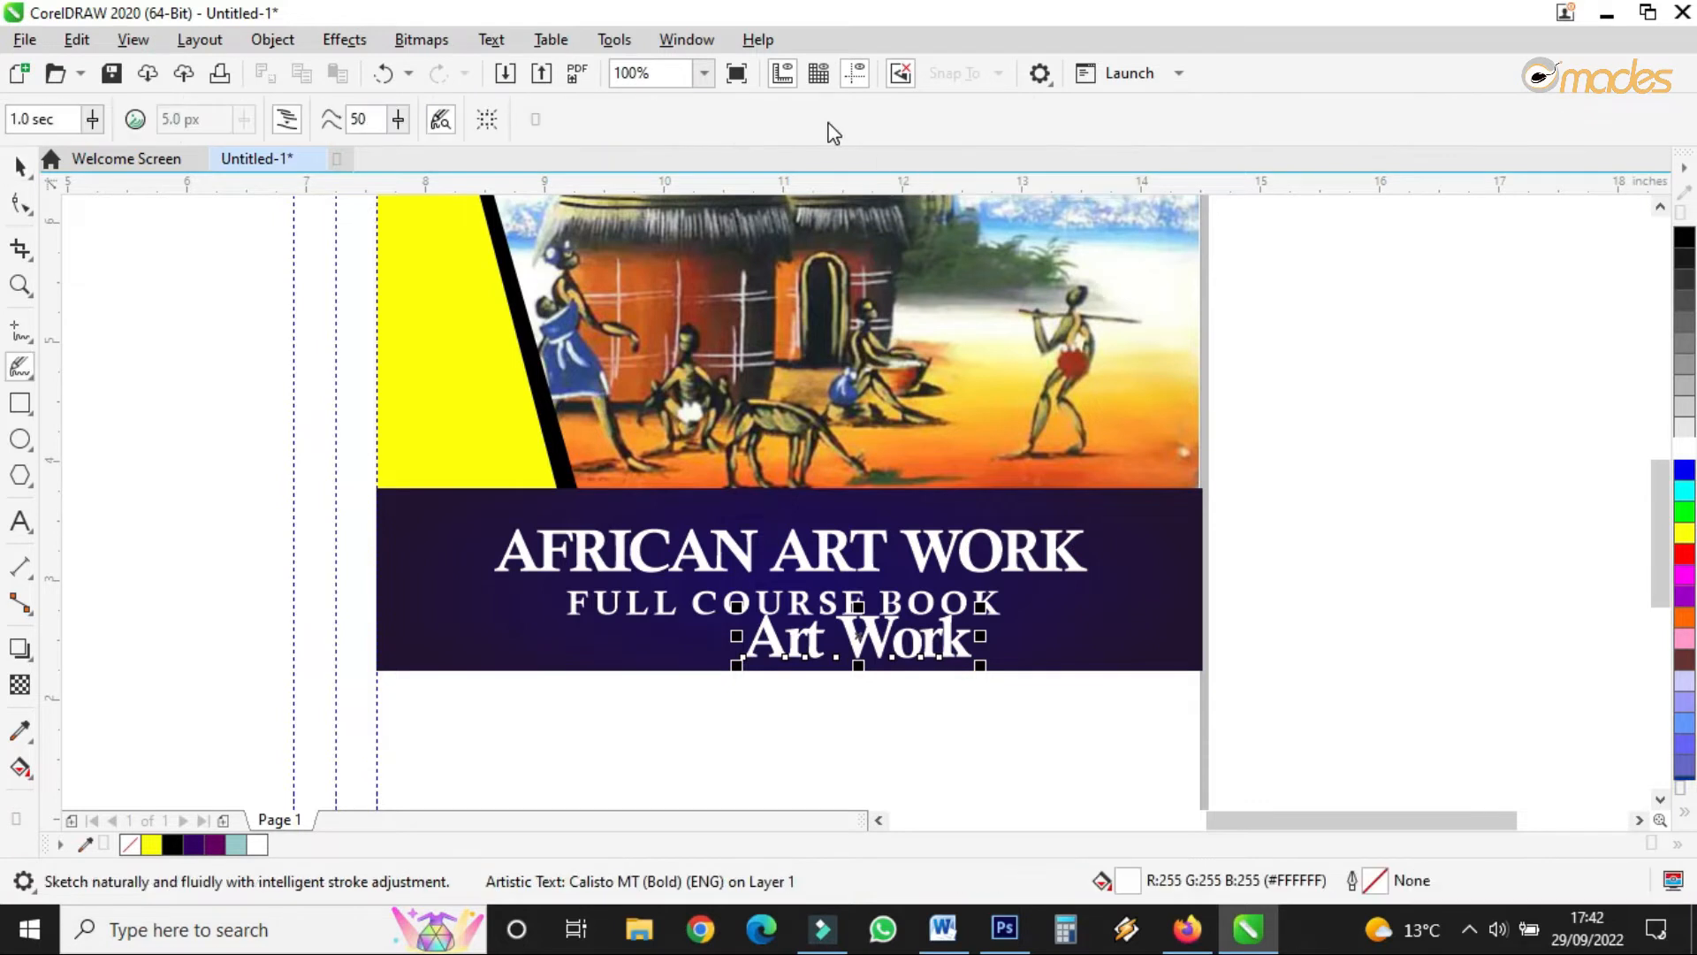
key("i")
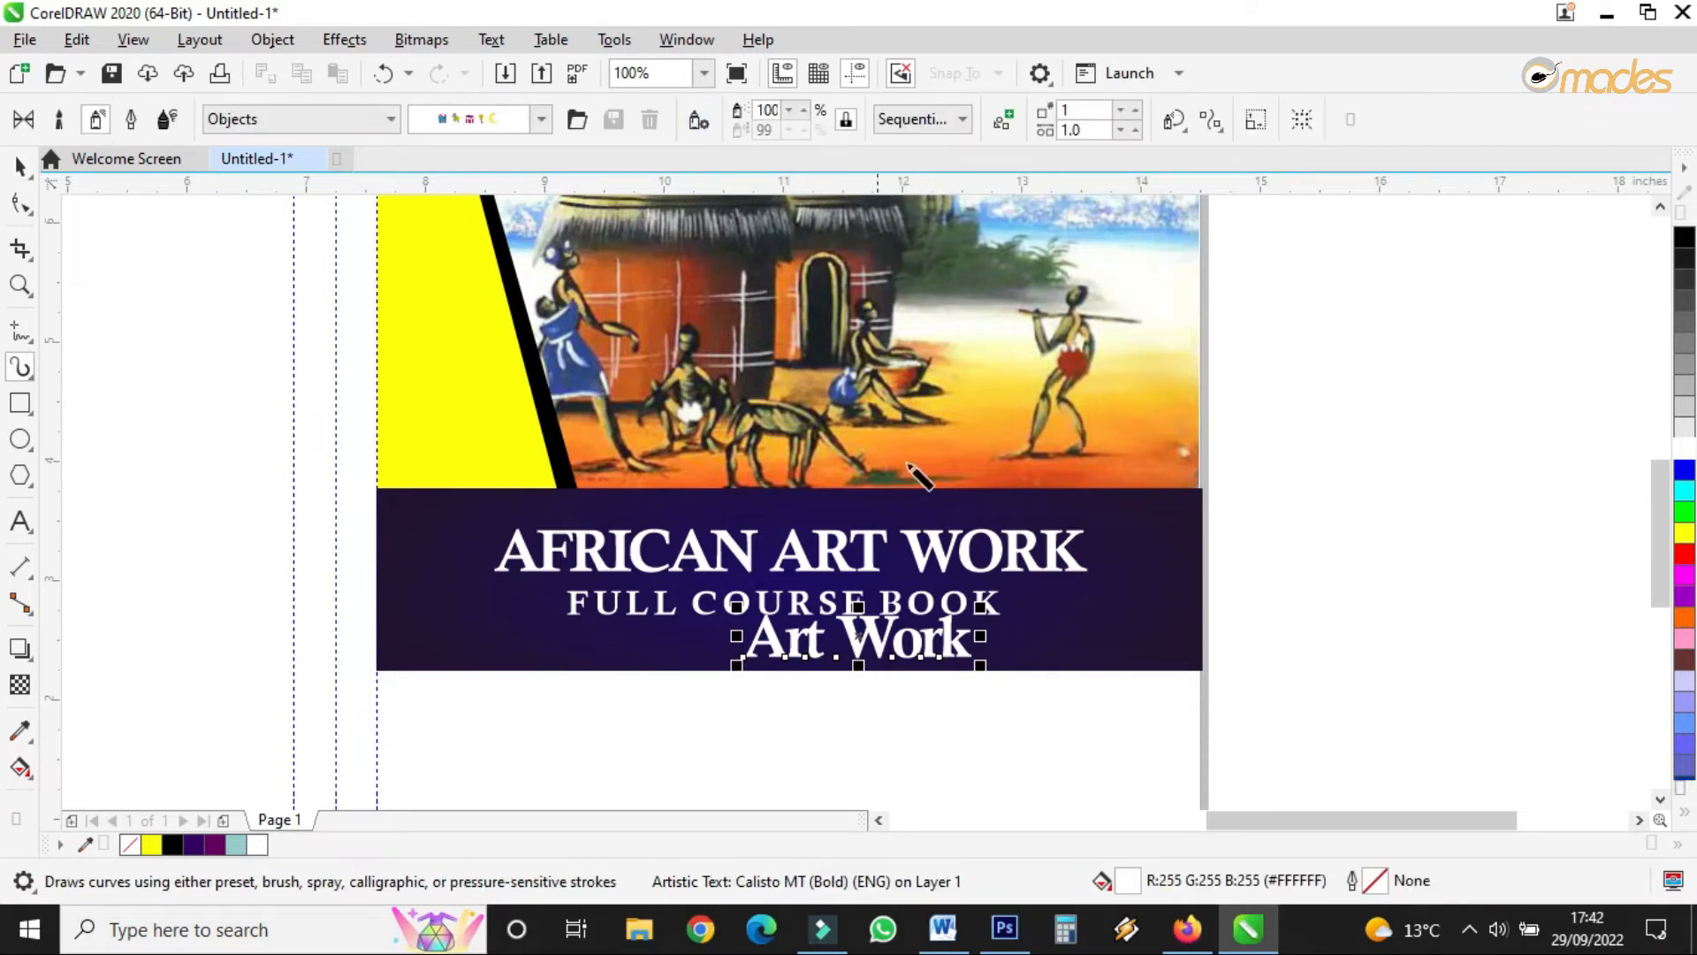
left_click(19, 166)
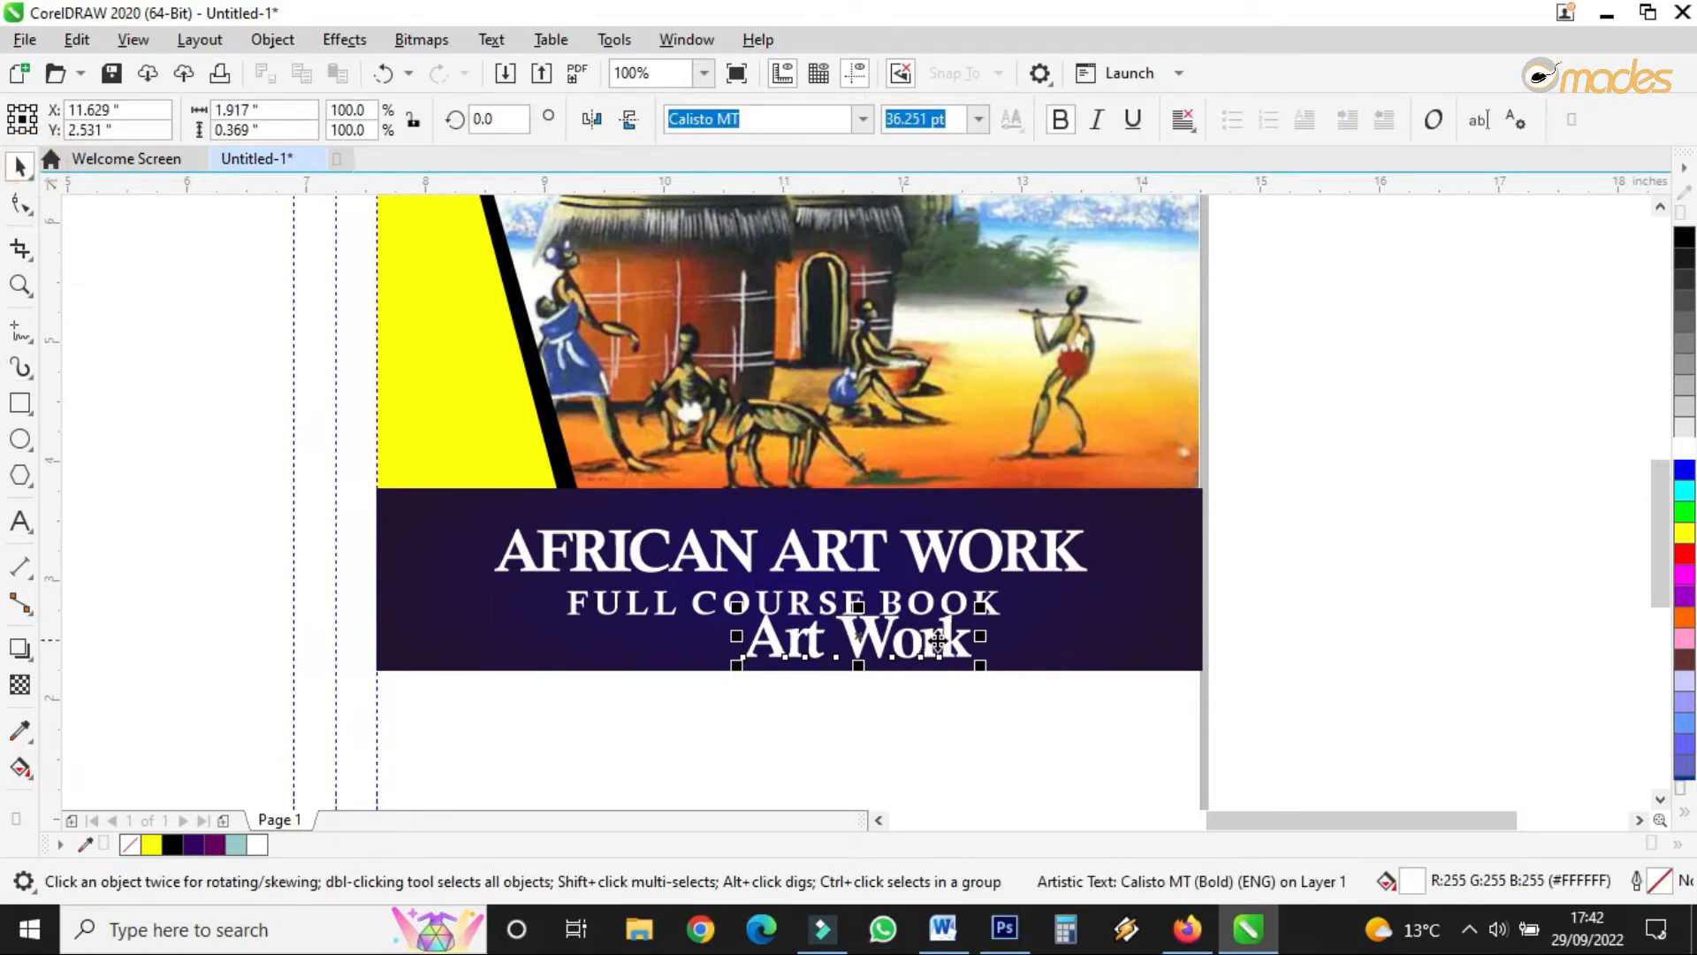
left_click(761, 118)
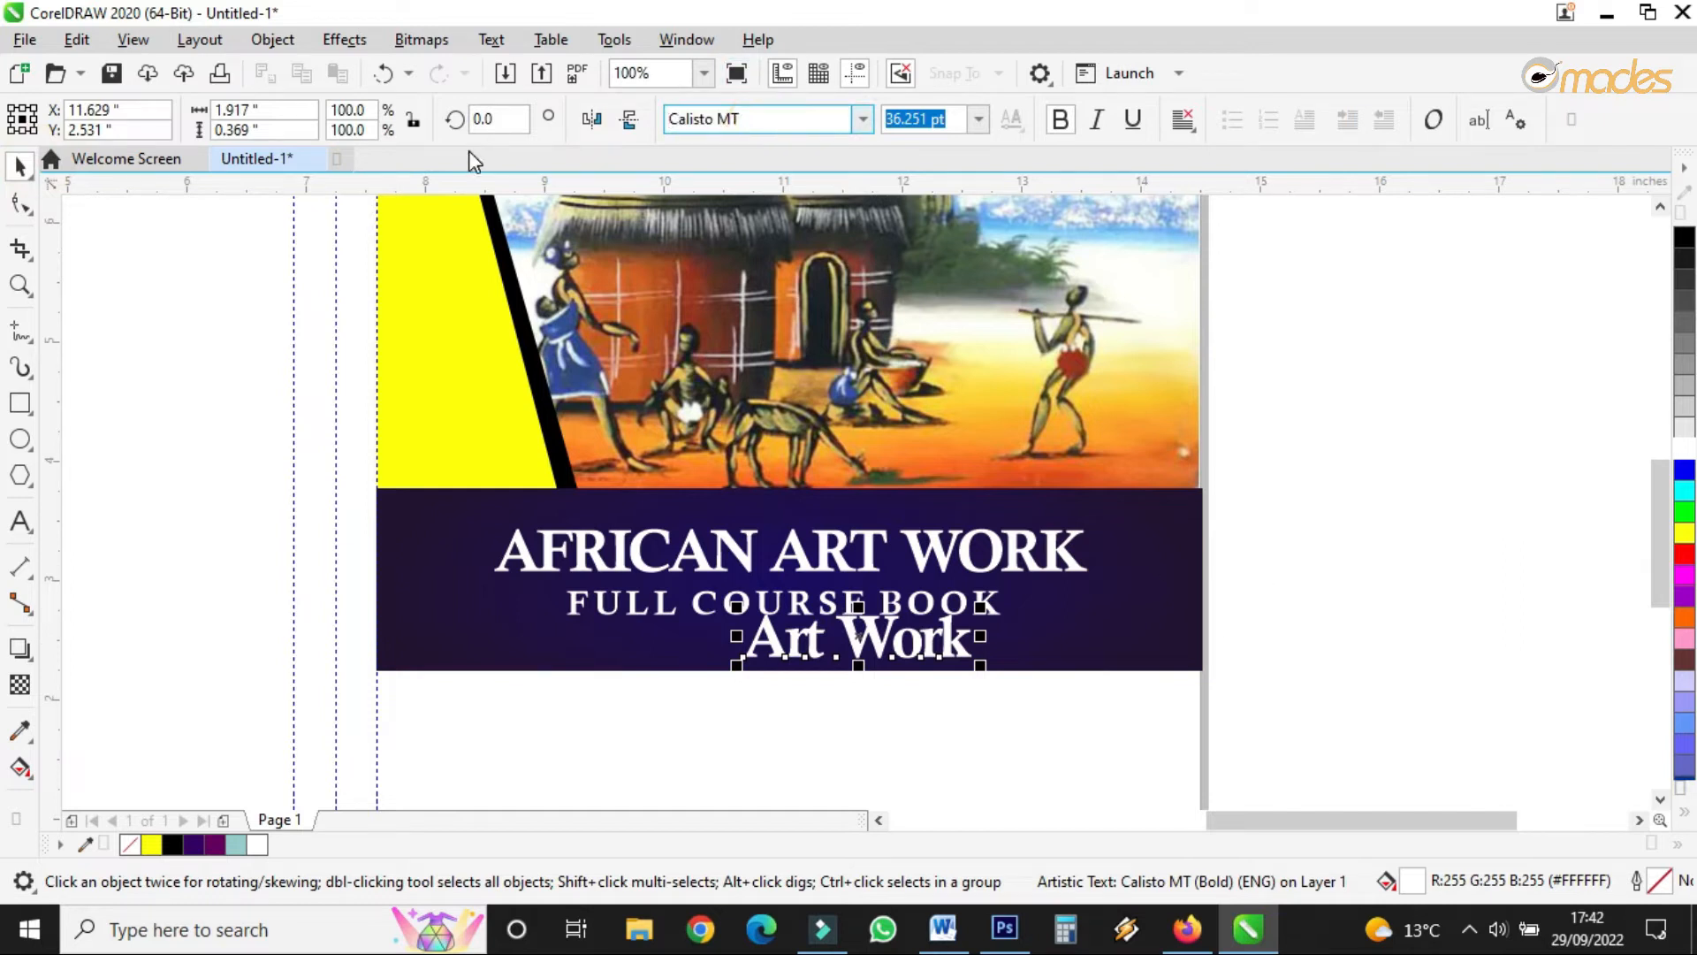
left_click_drag(765, 118, 608, 124)
type("Sc")
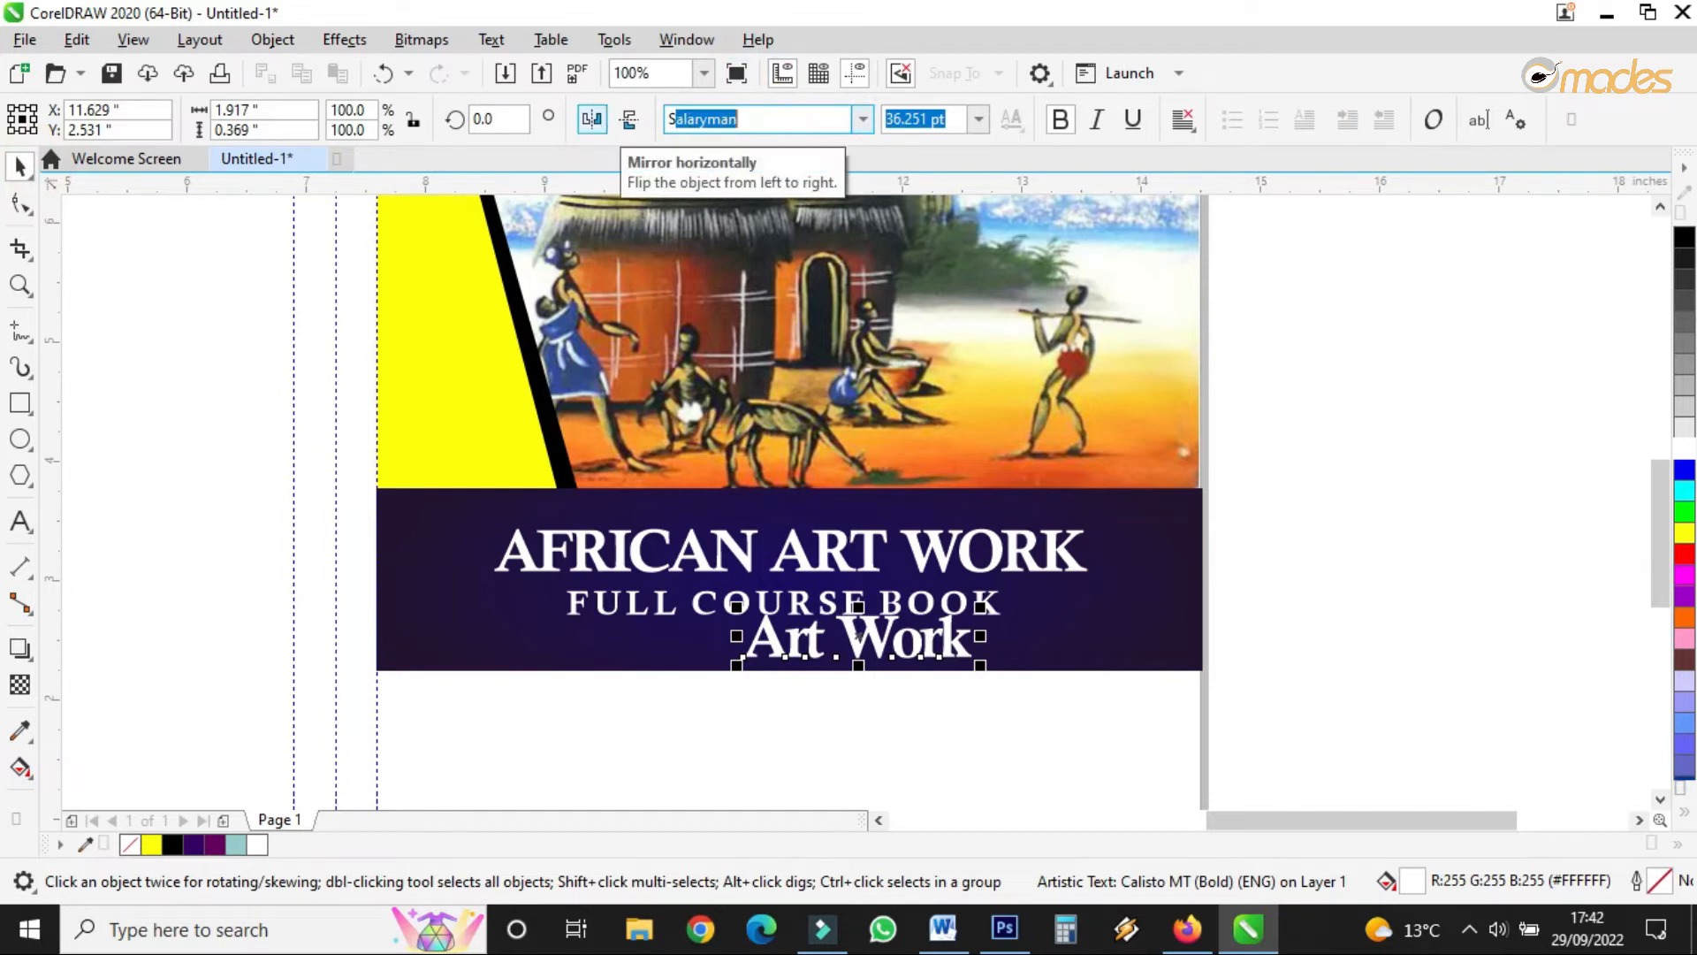
type("ritina")
key("Return")
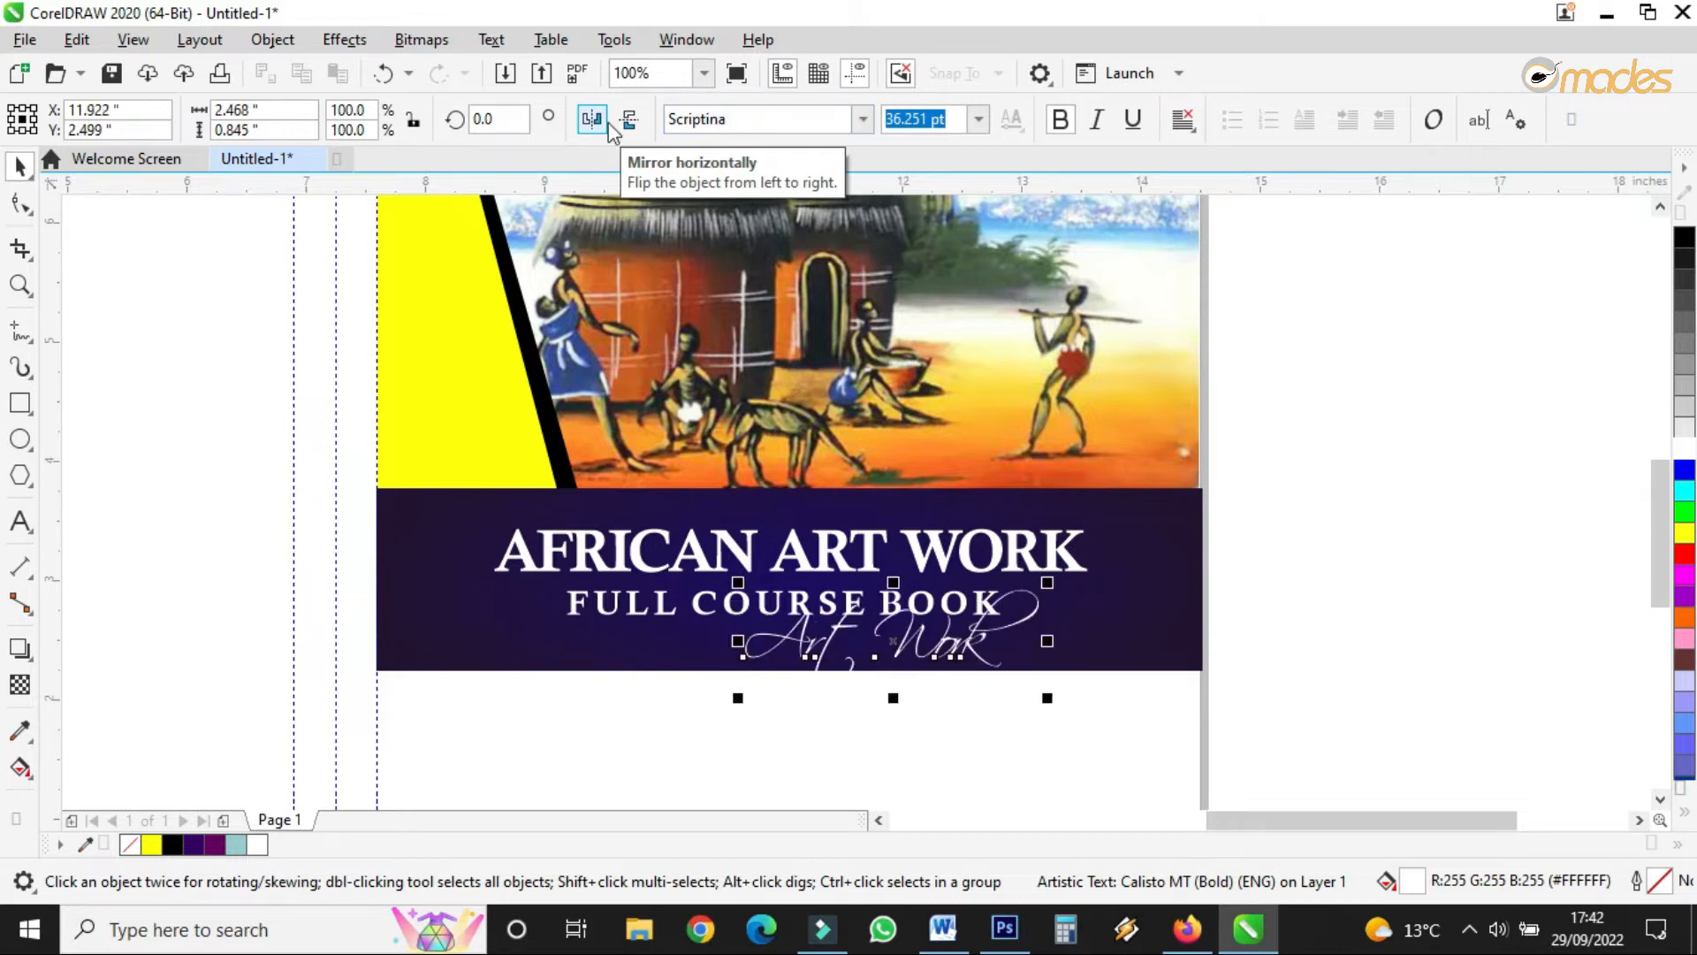
- Enlarge the Art Work script to about 242% and position it across the title
left_click_drag(903, 652, 679, 602)
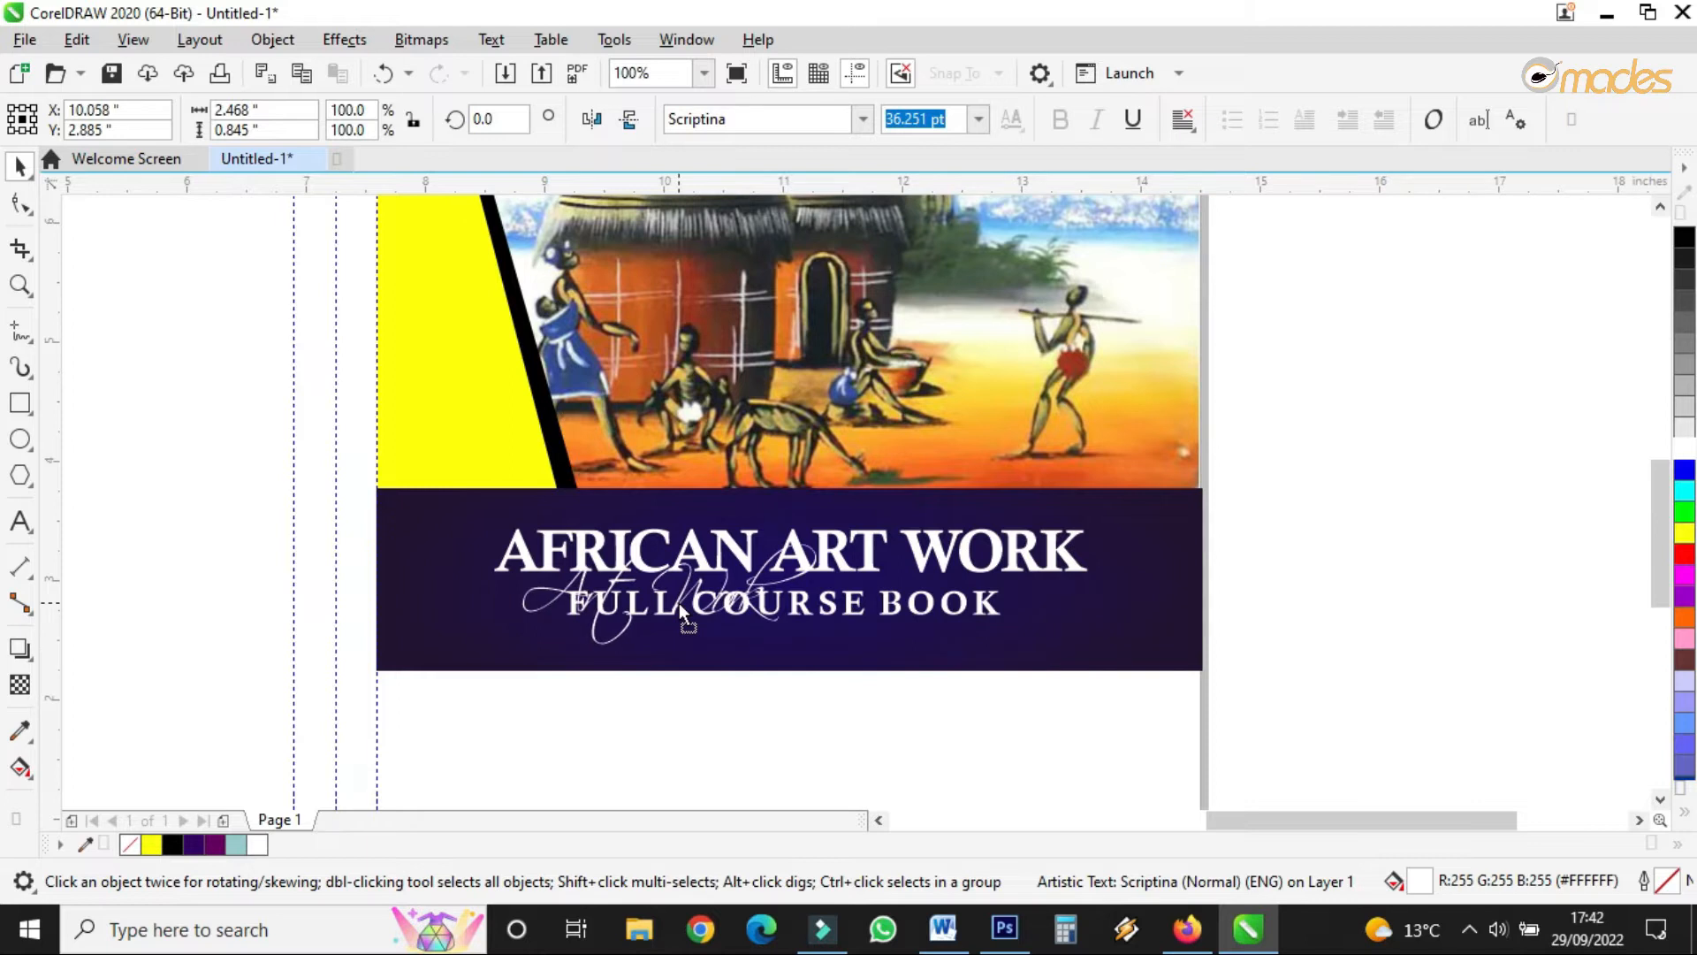
left_click_drag(826, 550, 1249, 299)
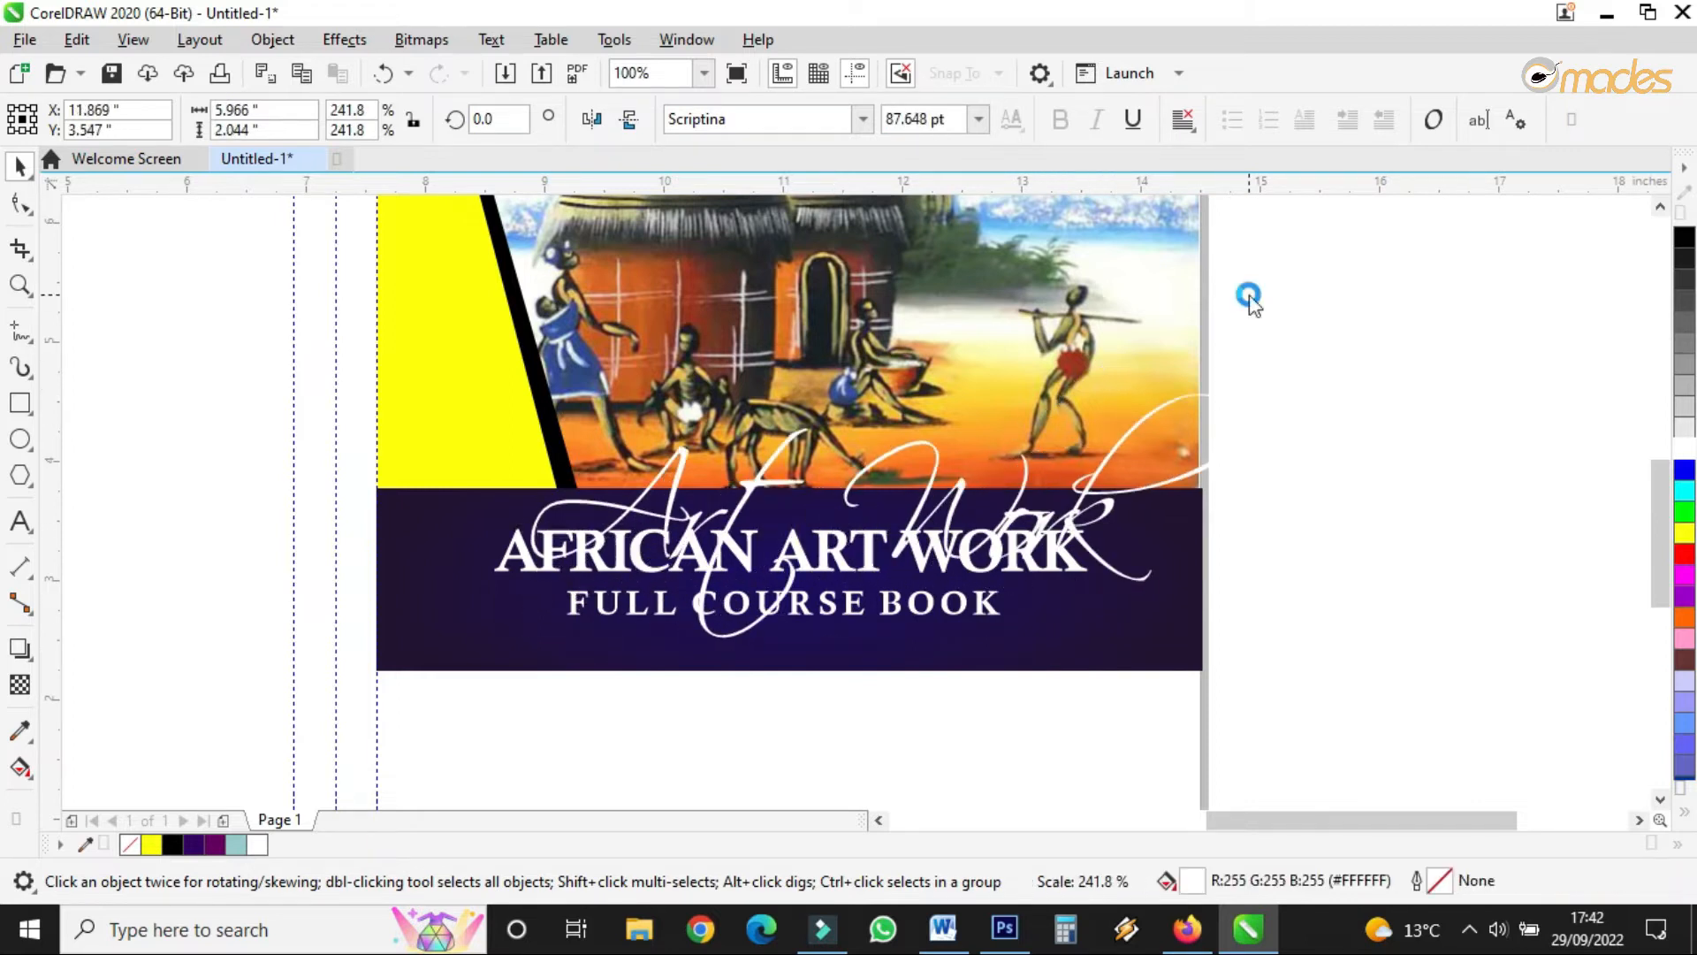
left_click_drag(887, 518, 789, 511)
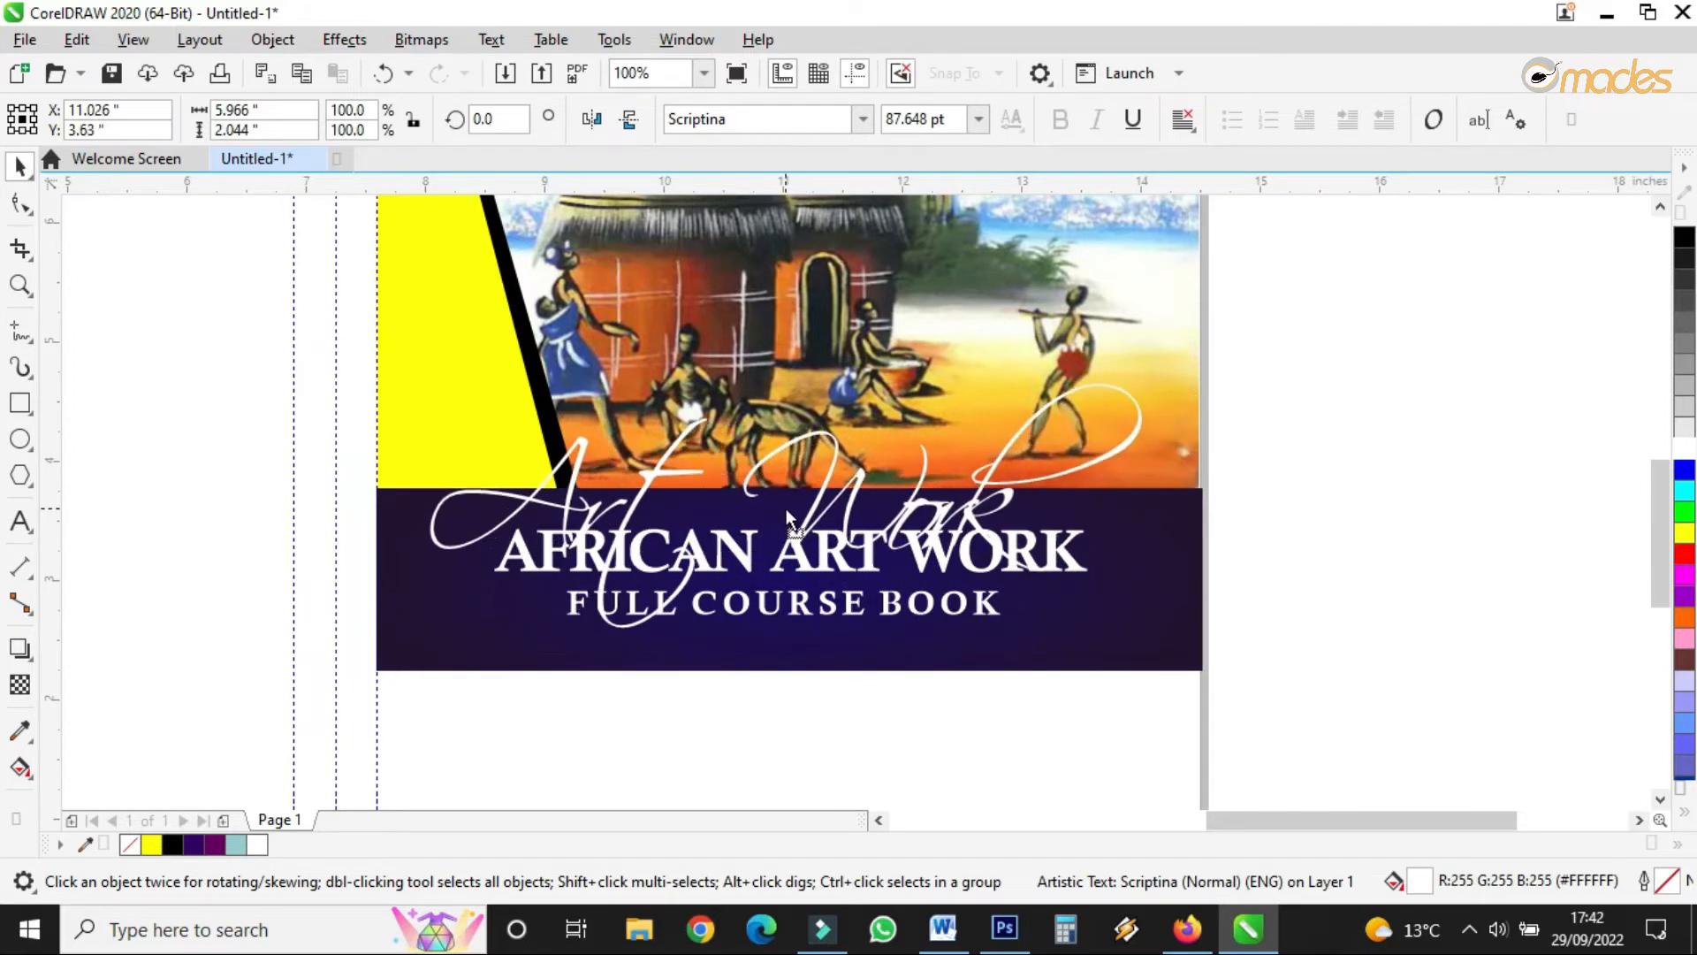
left_click(606, 631)
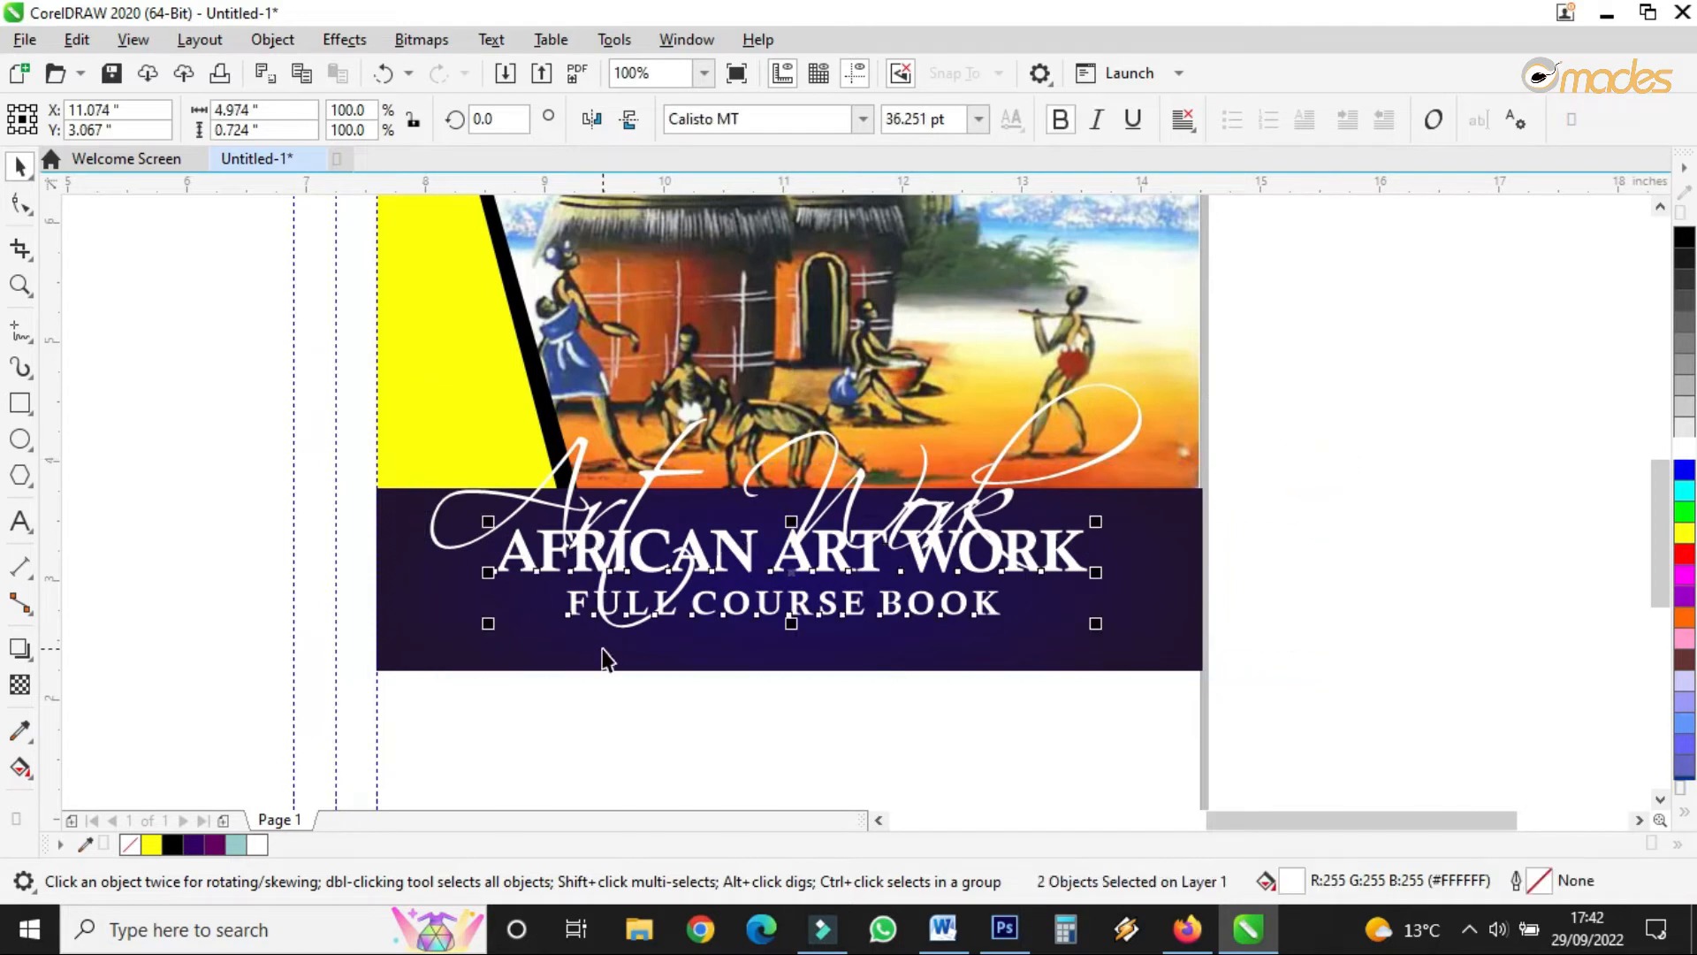
left_click(1036, 430)
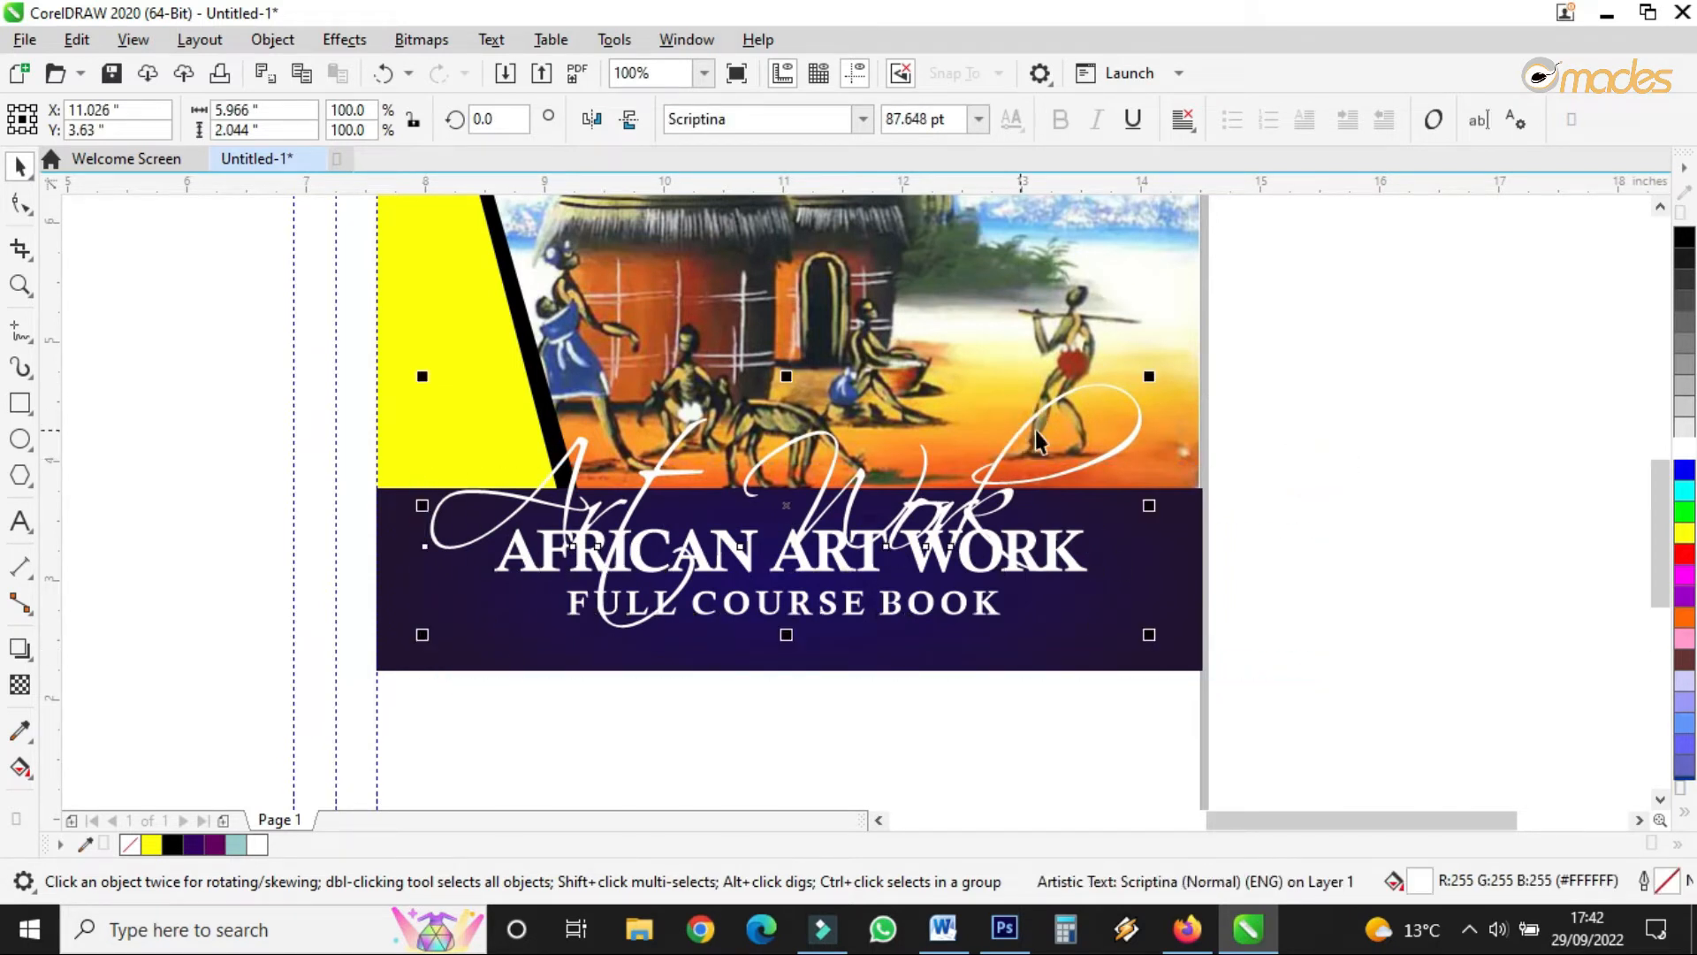
- Colour the Art Work script light grey, make it mostly transparent, and lower it slightly
left_click(1684, 426)
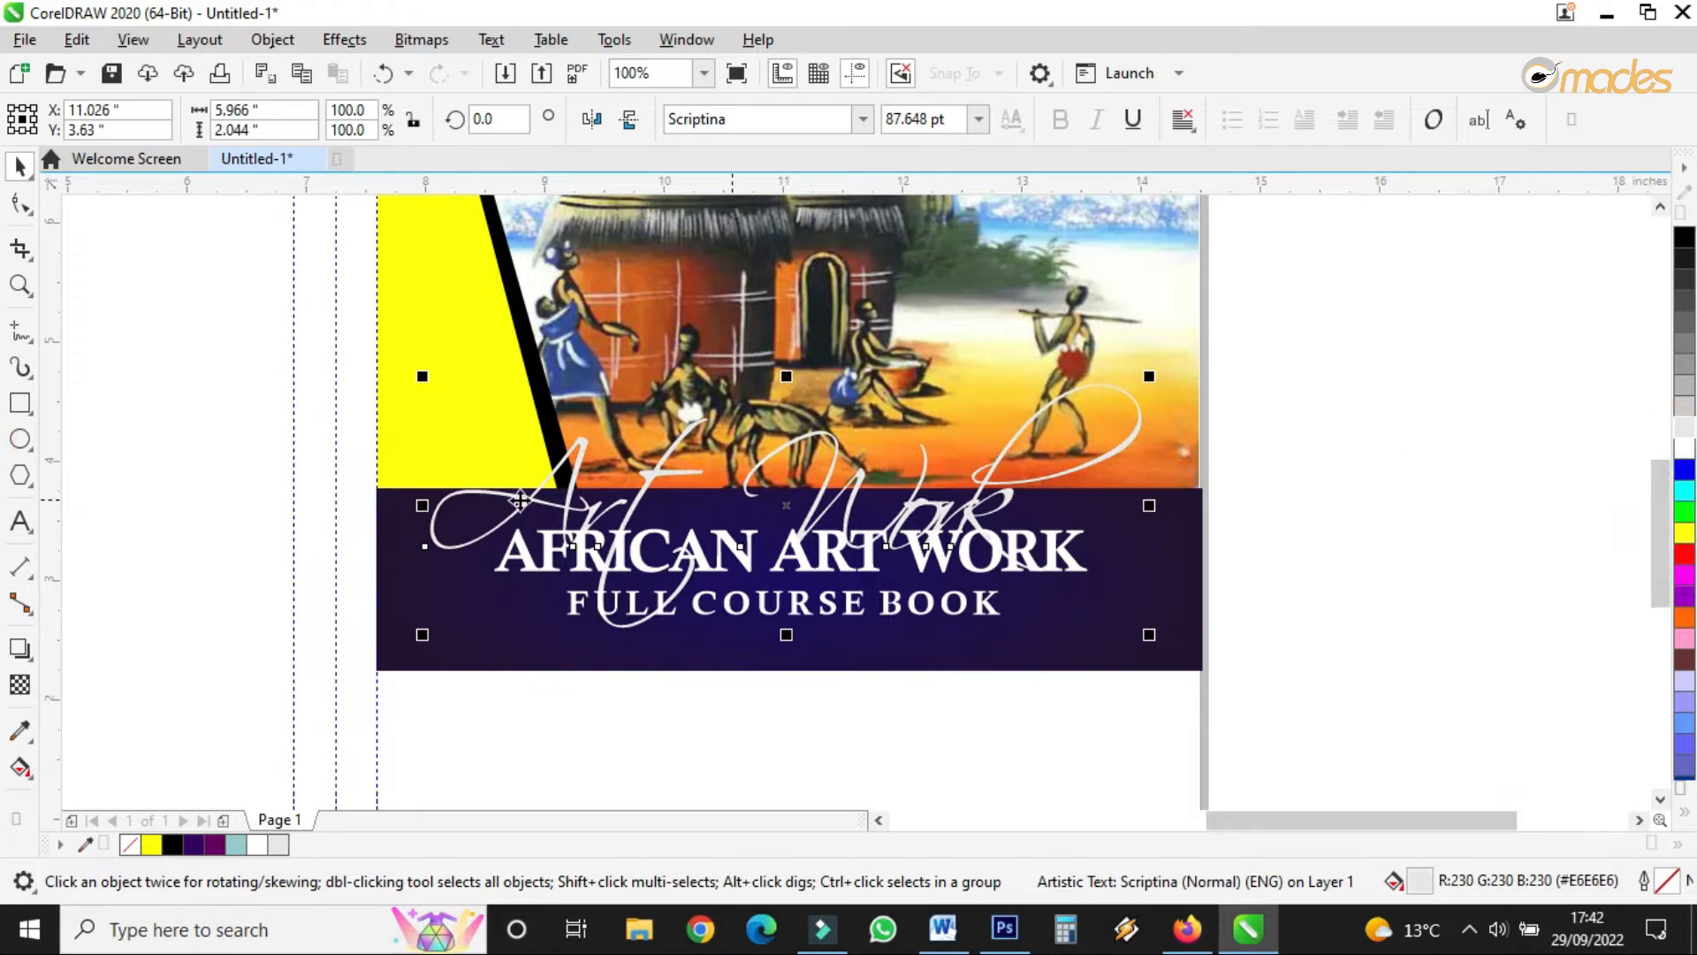
left_click(19, 683)
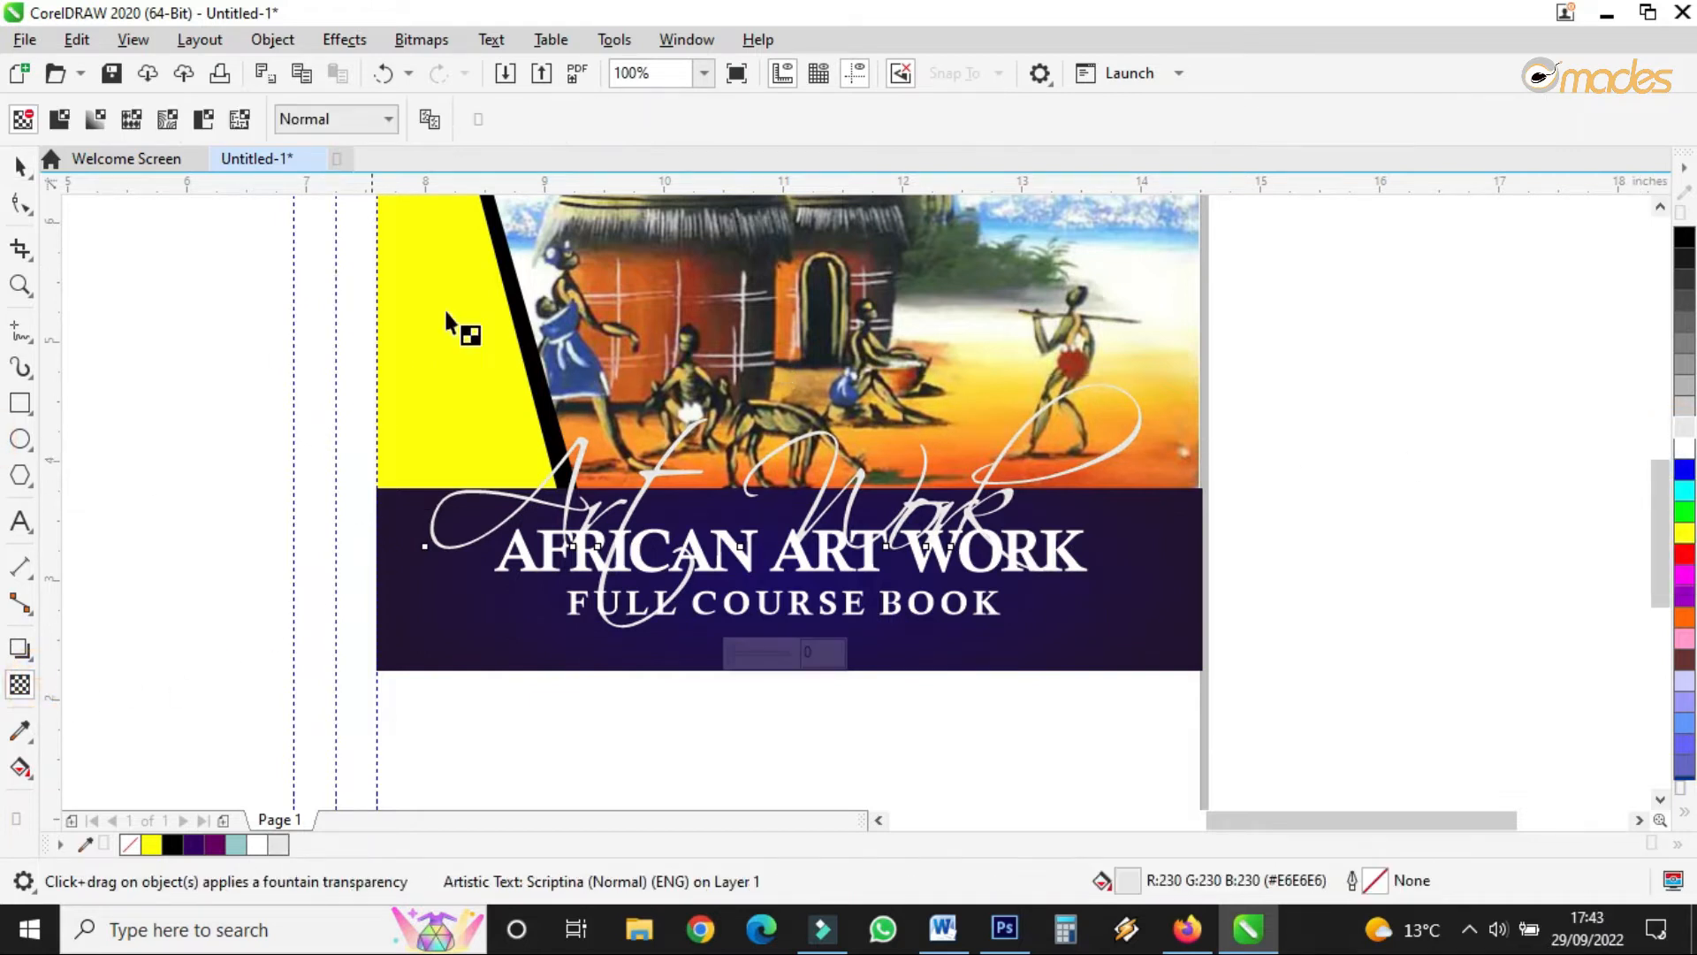
left_click(734, 651)
left_click_drag(765, 654, 777, 656)
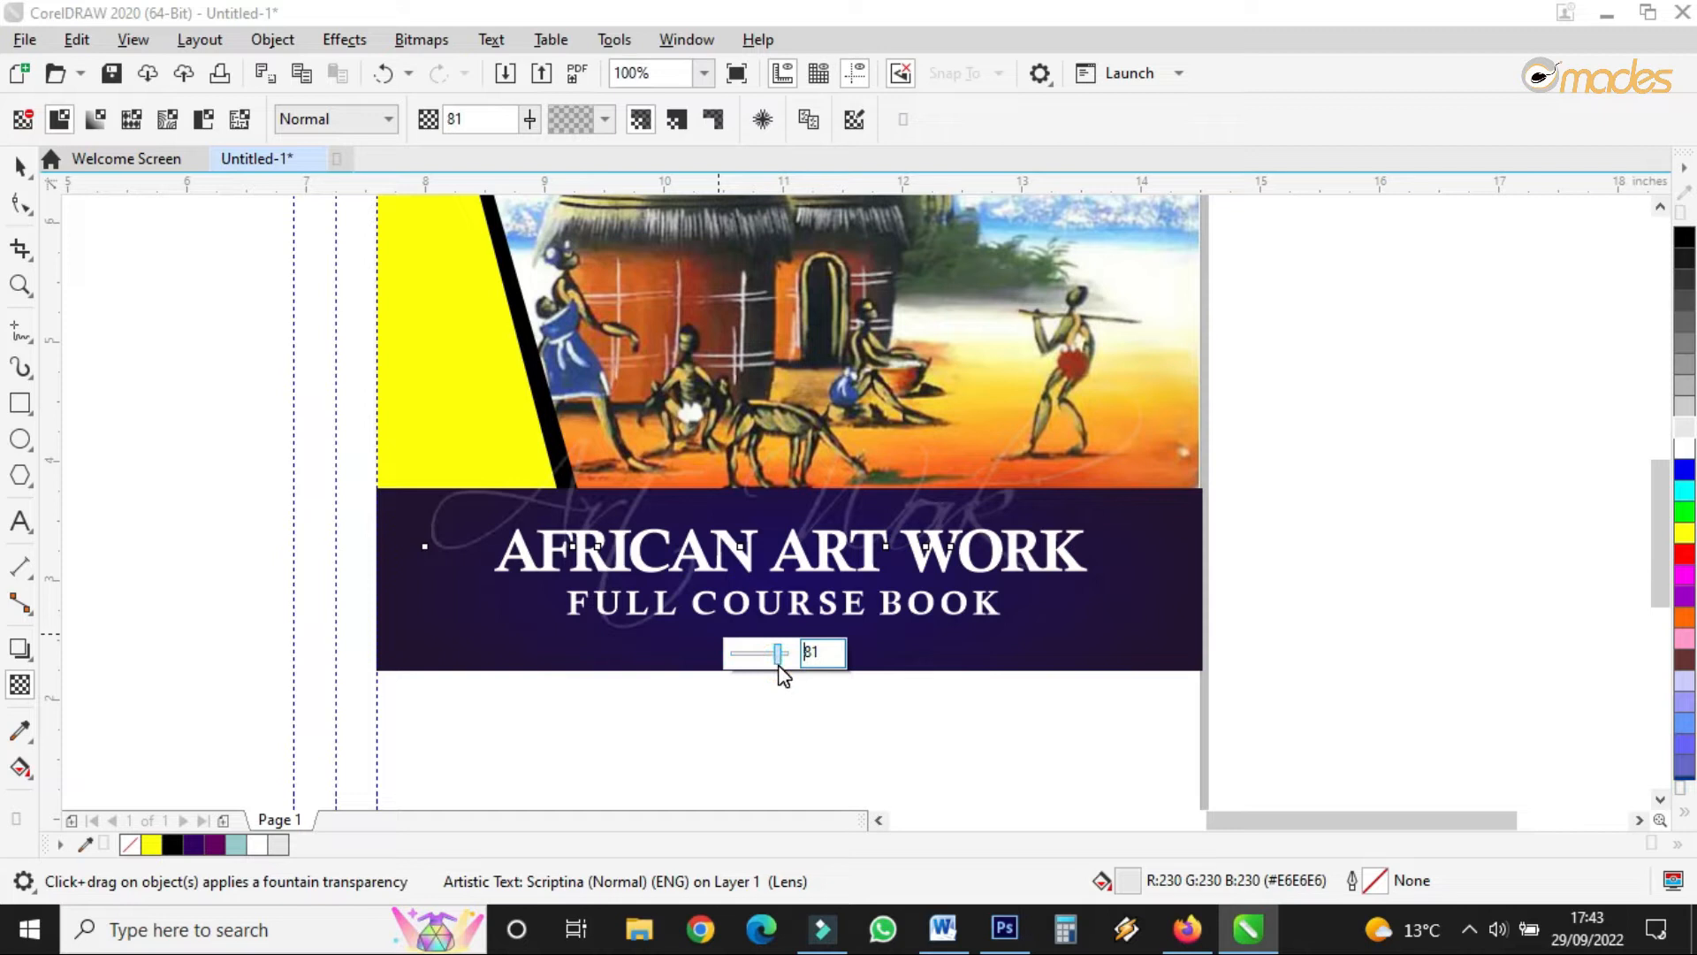
left_click(19, 165)
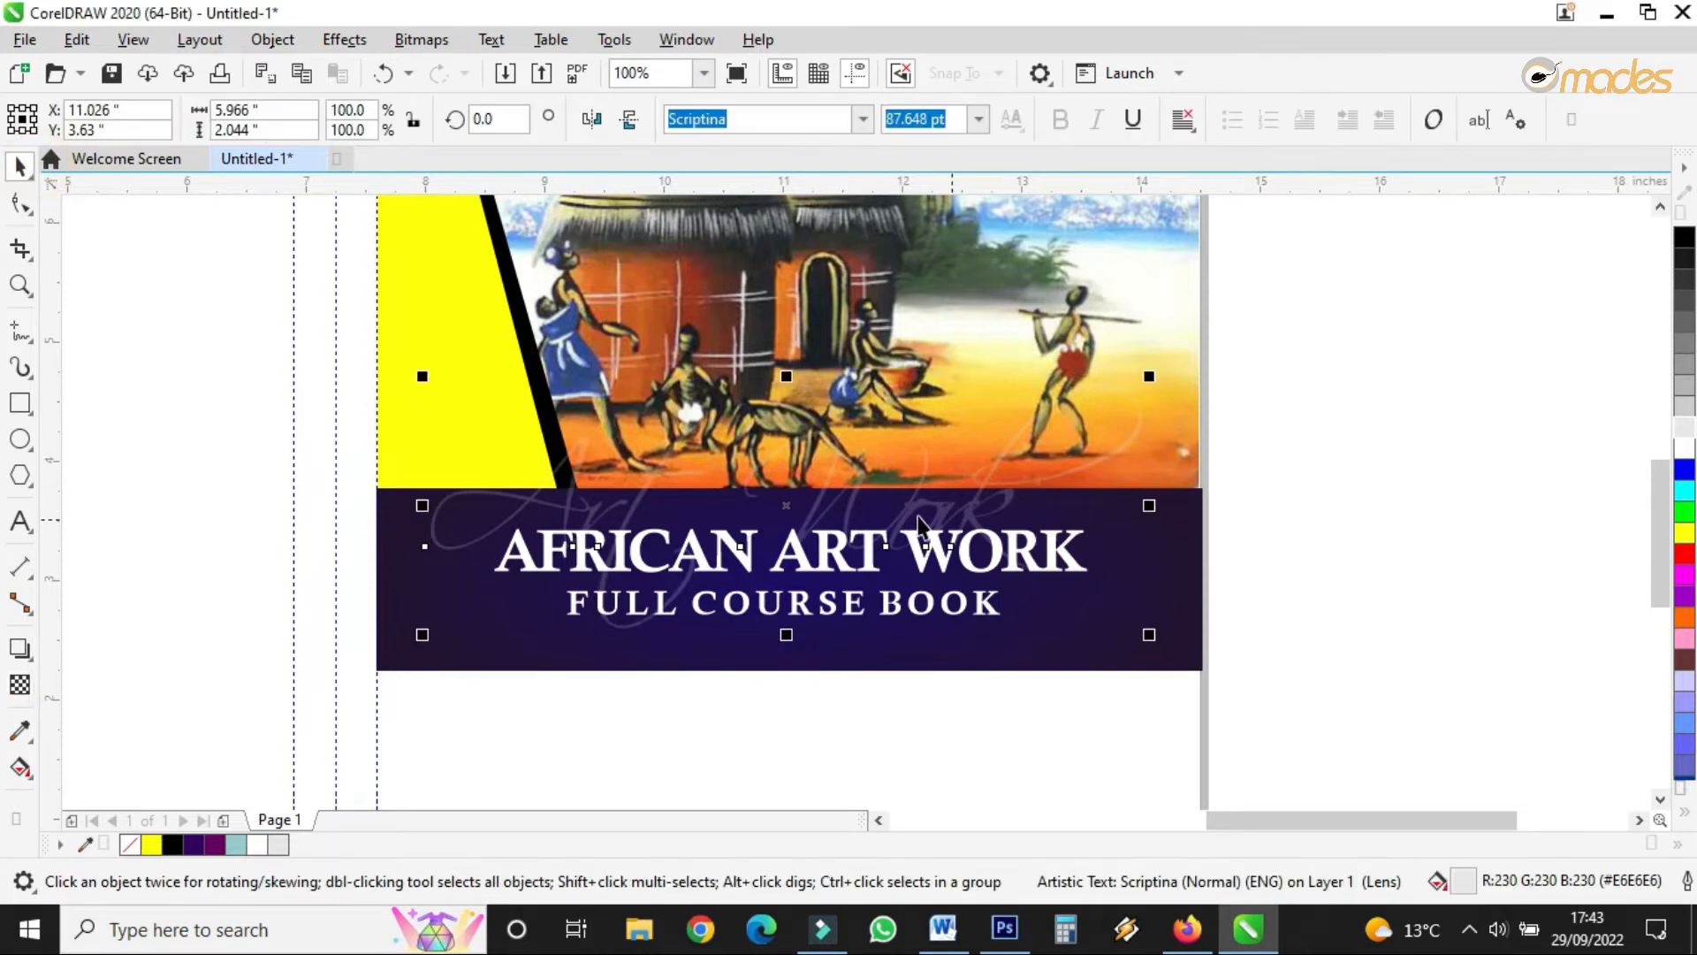
left_click_drag(790, 510, 789, 555)
left_click(1363, 449)
- Increase the Art Work script's transparency to about 94
left_click_drag(1299, 496, 319, 682)
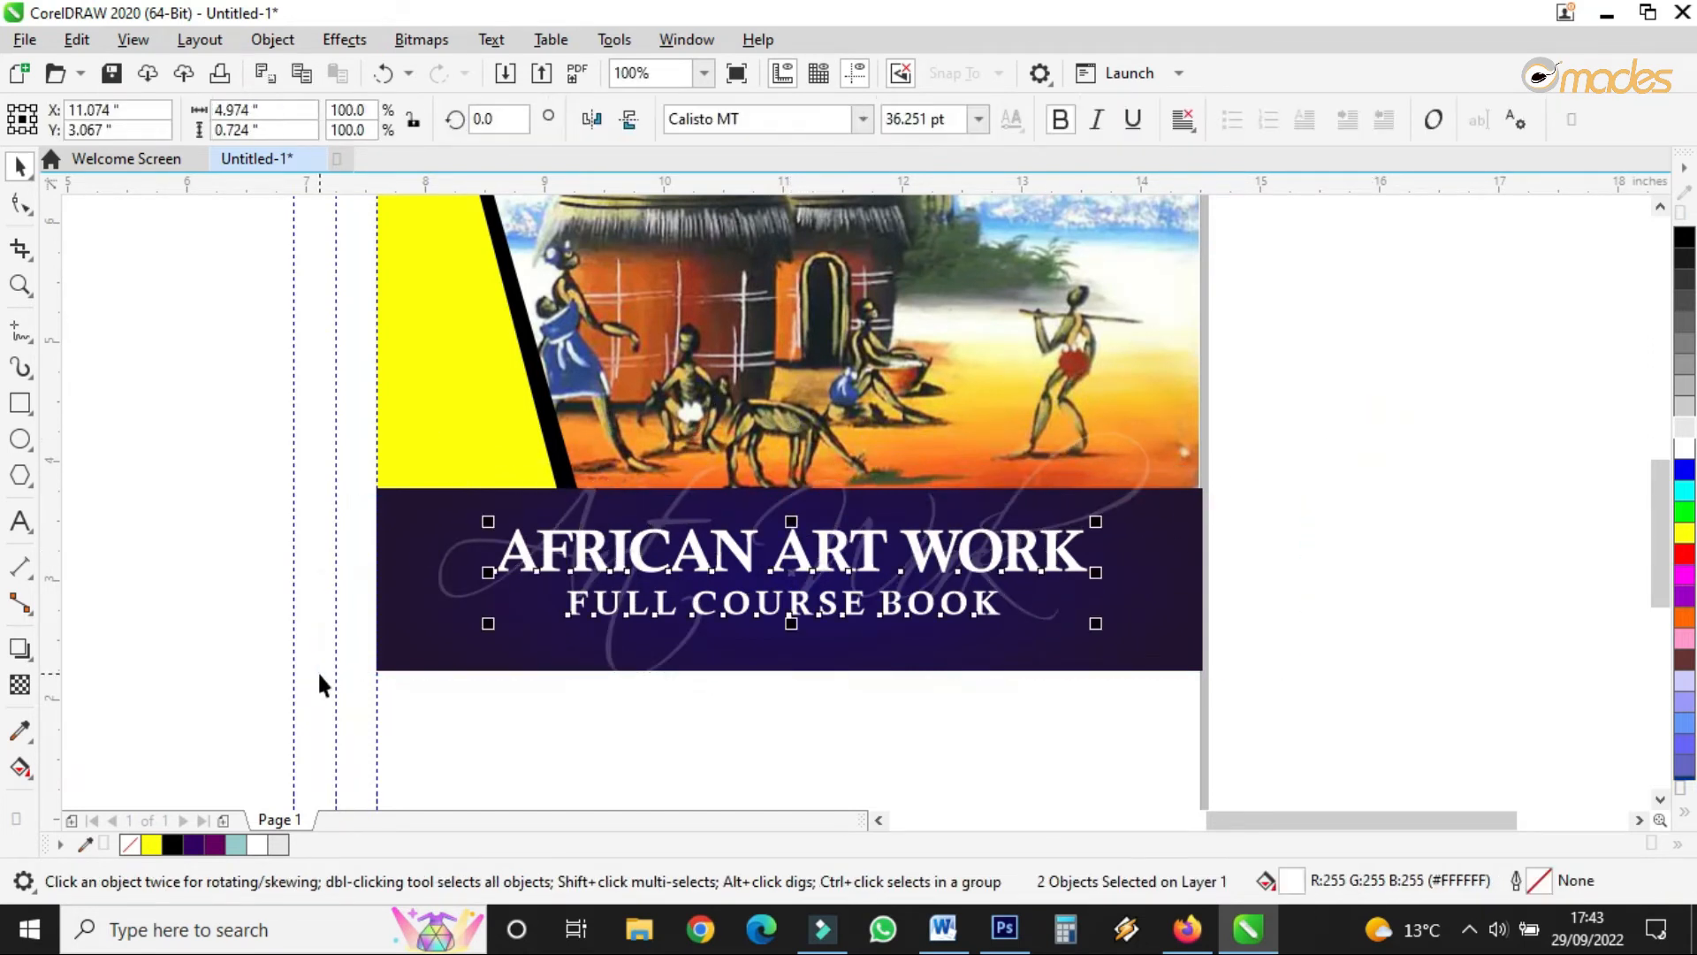
left_click(1023, 500)
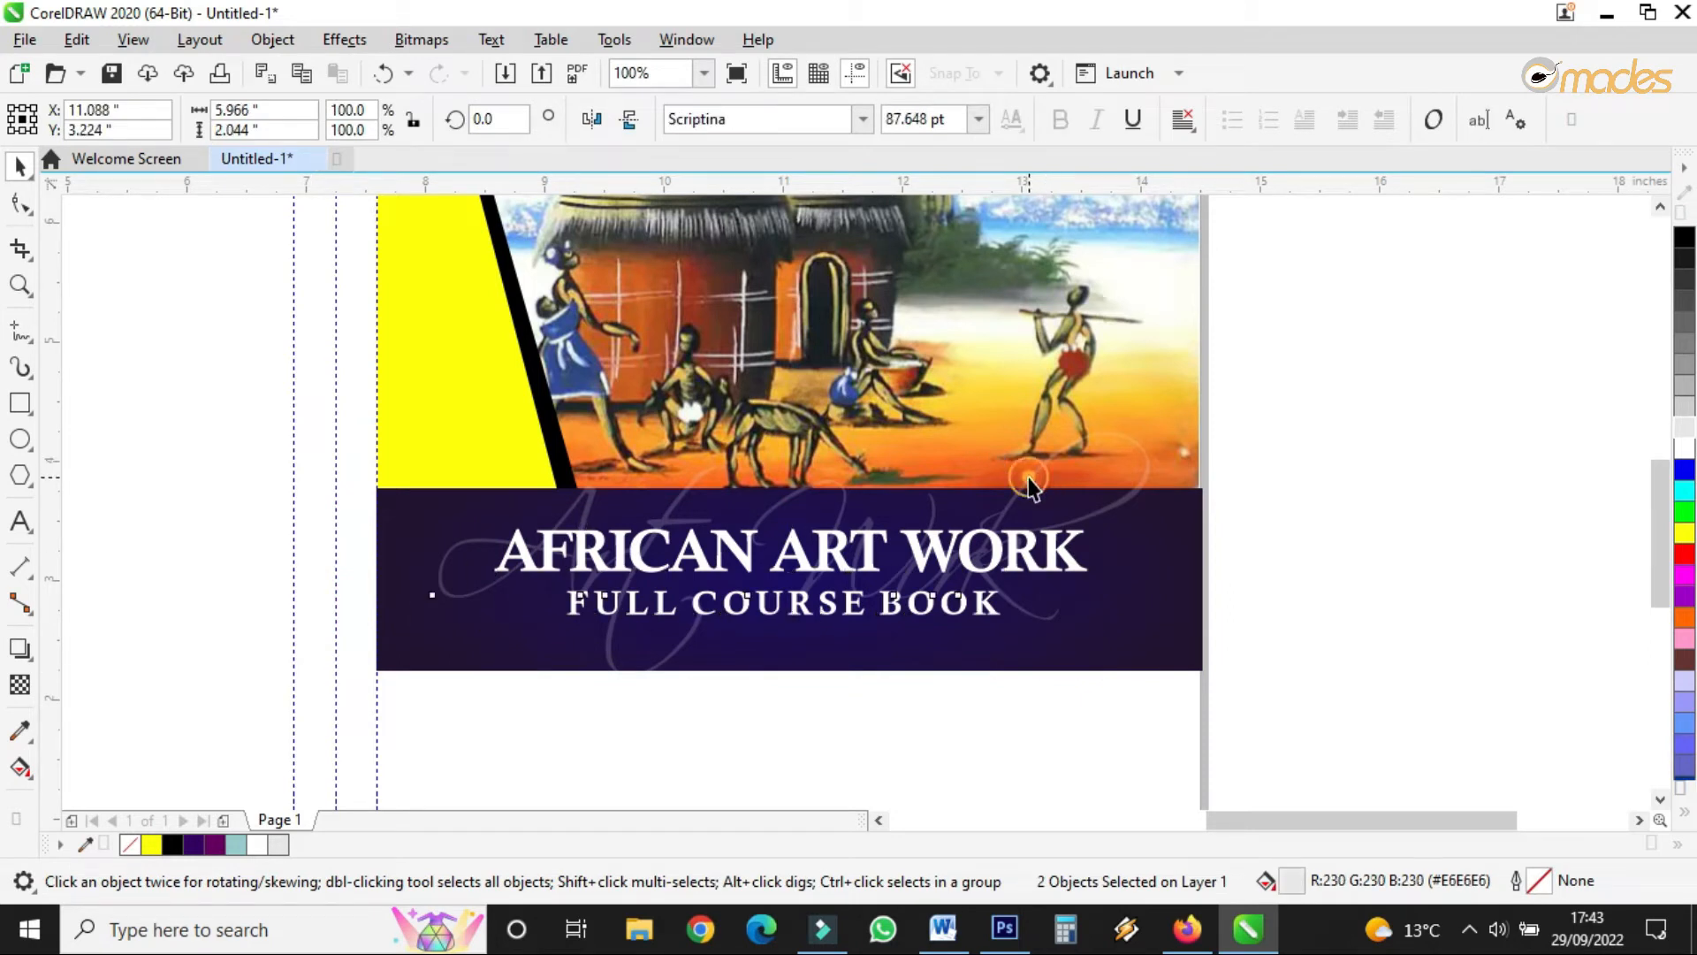
left_click(21, 686)
left_click_drag(790, 711, 793, 706)
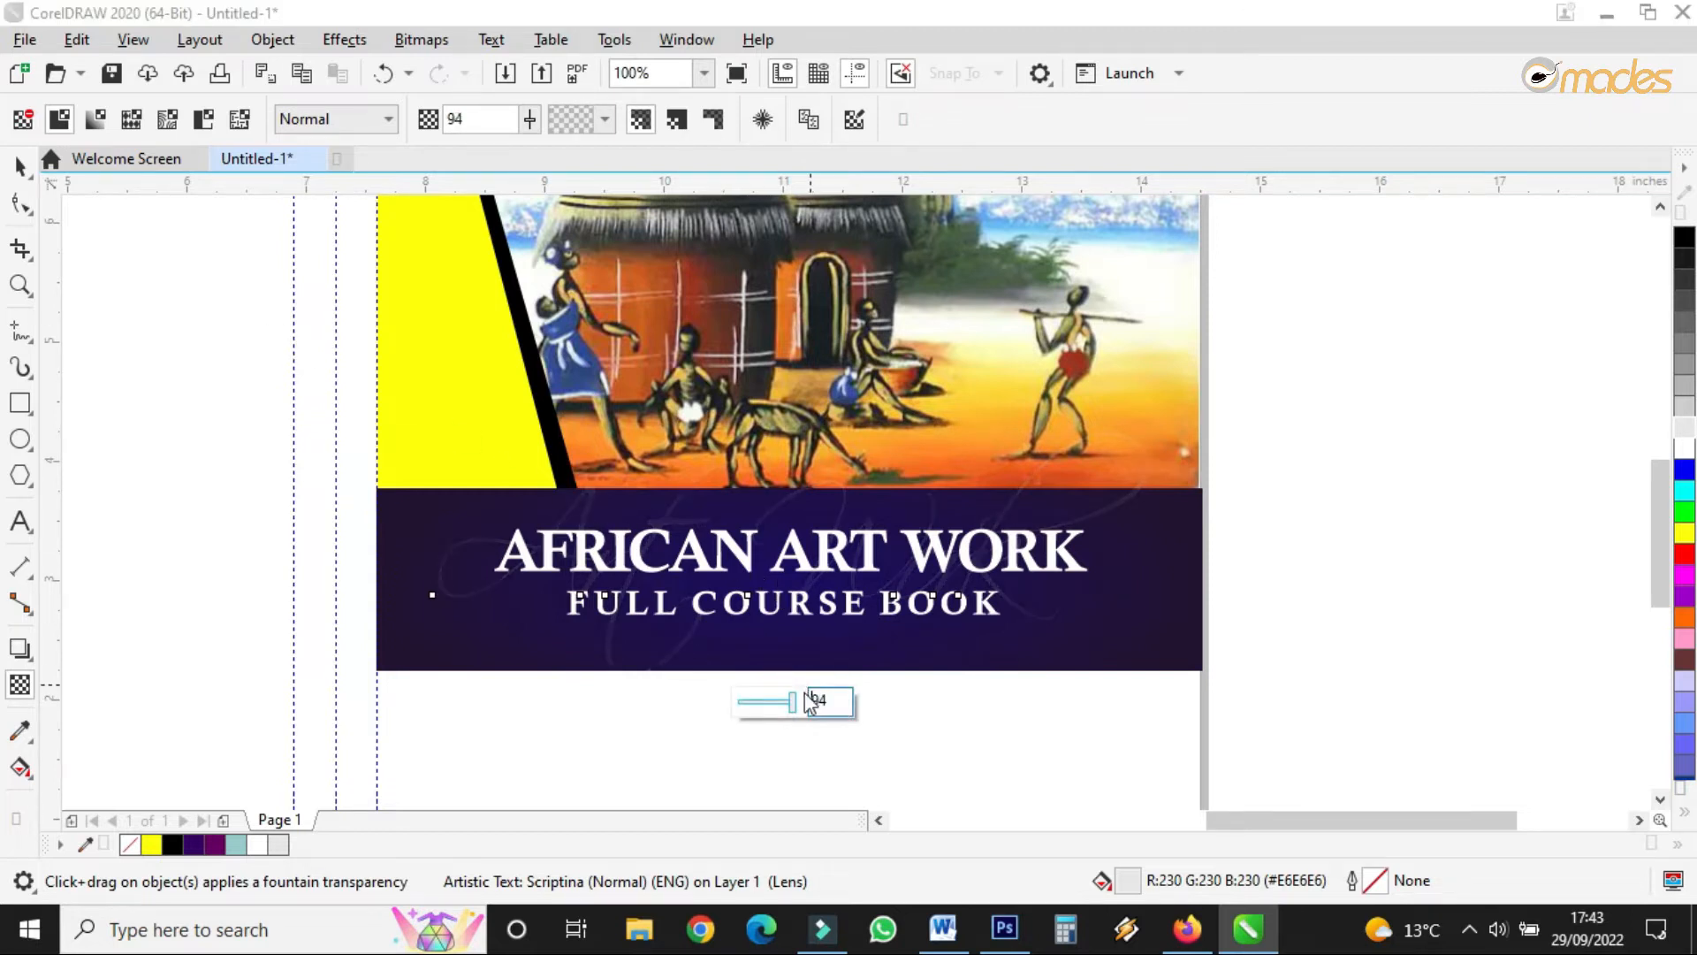
left_click(794, 705)
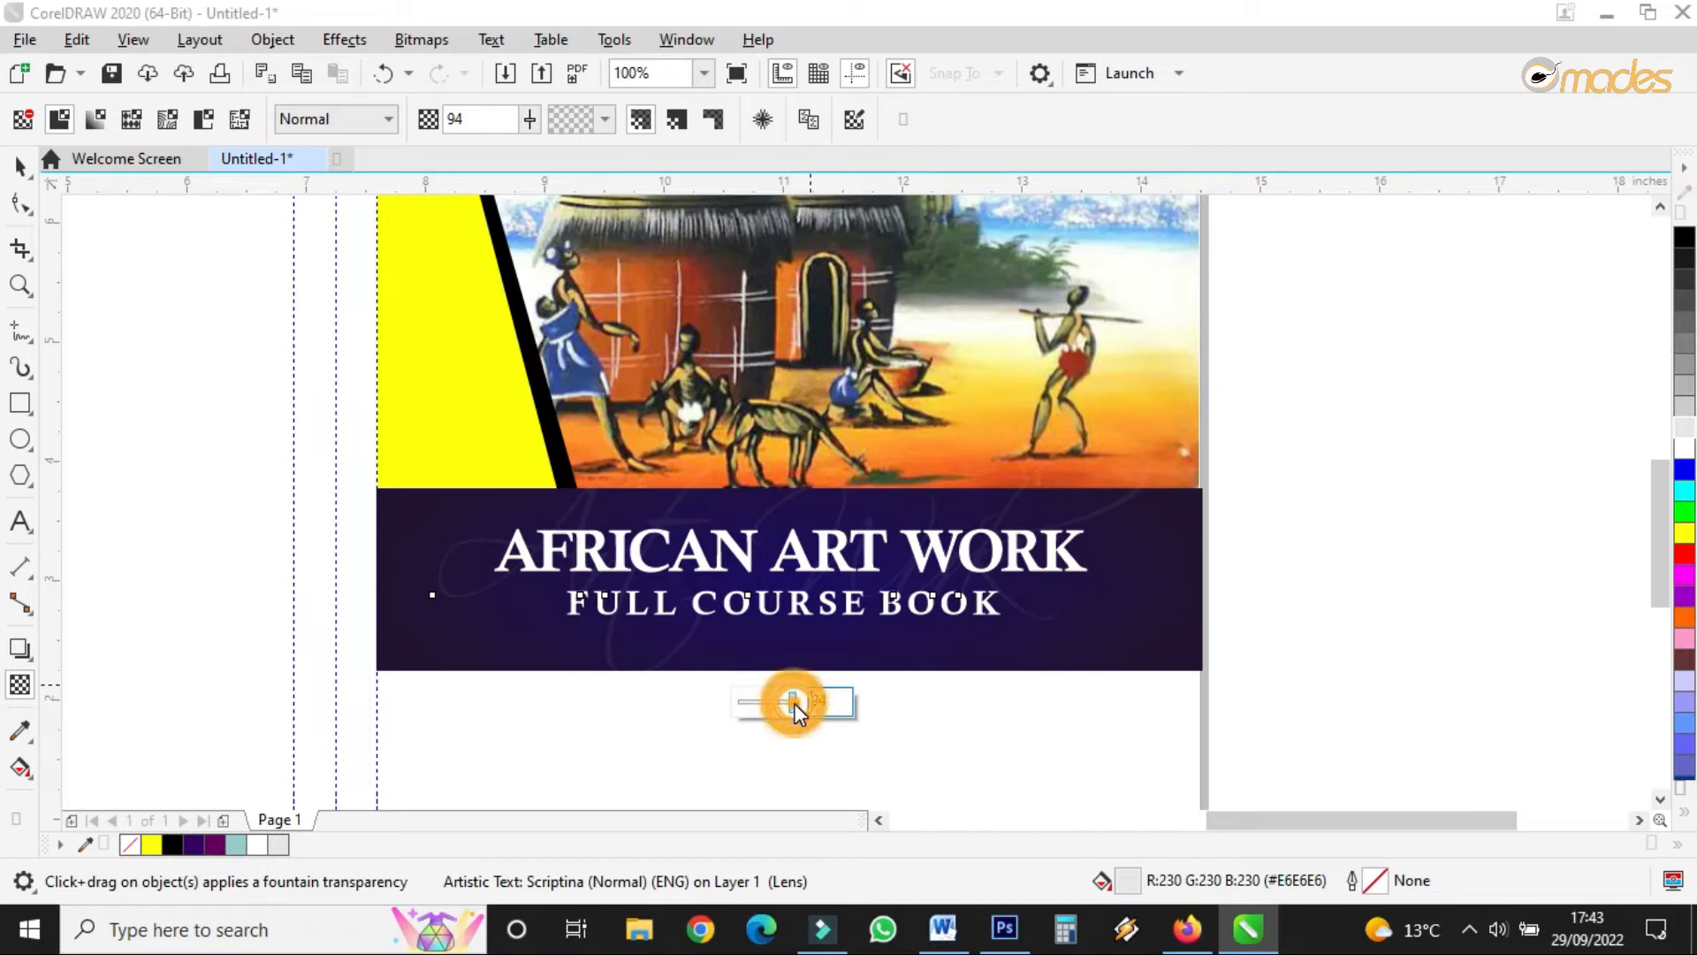
key("space")
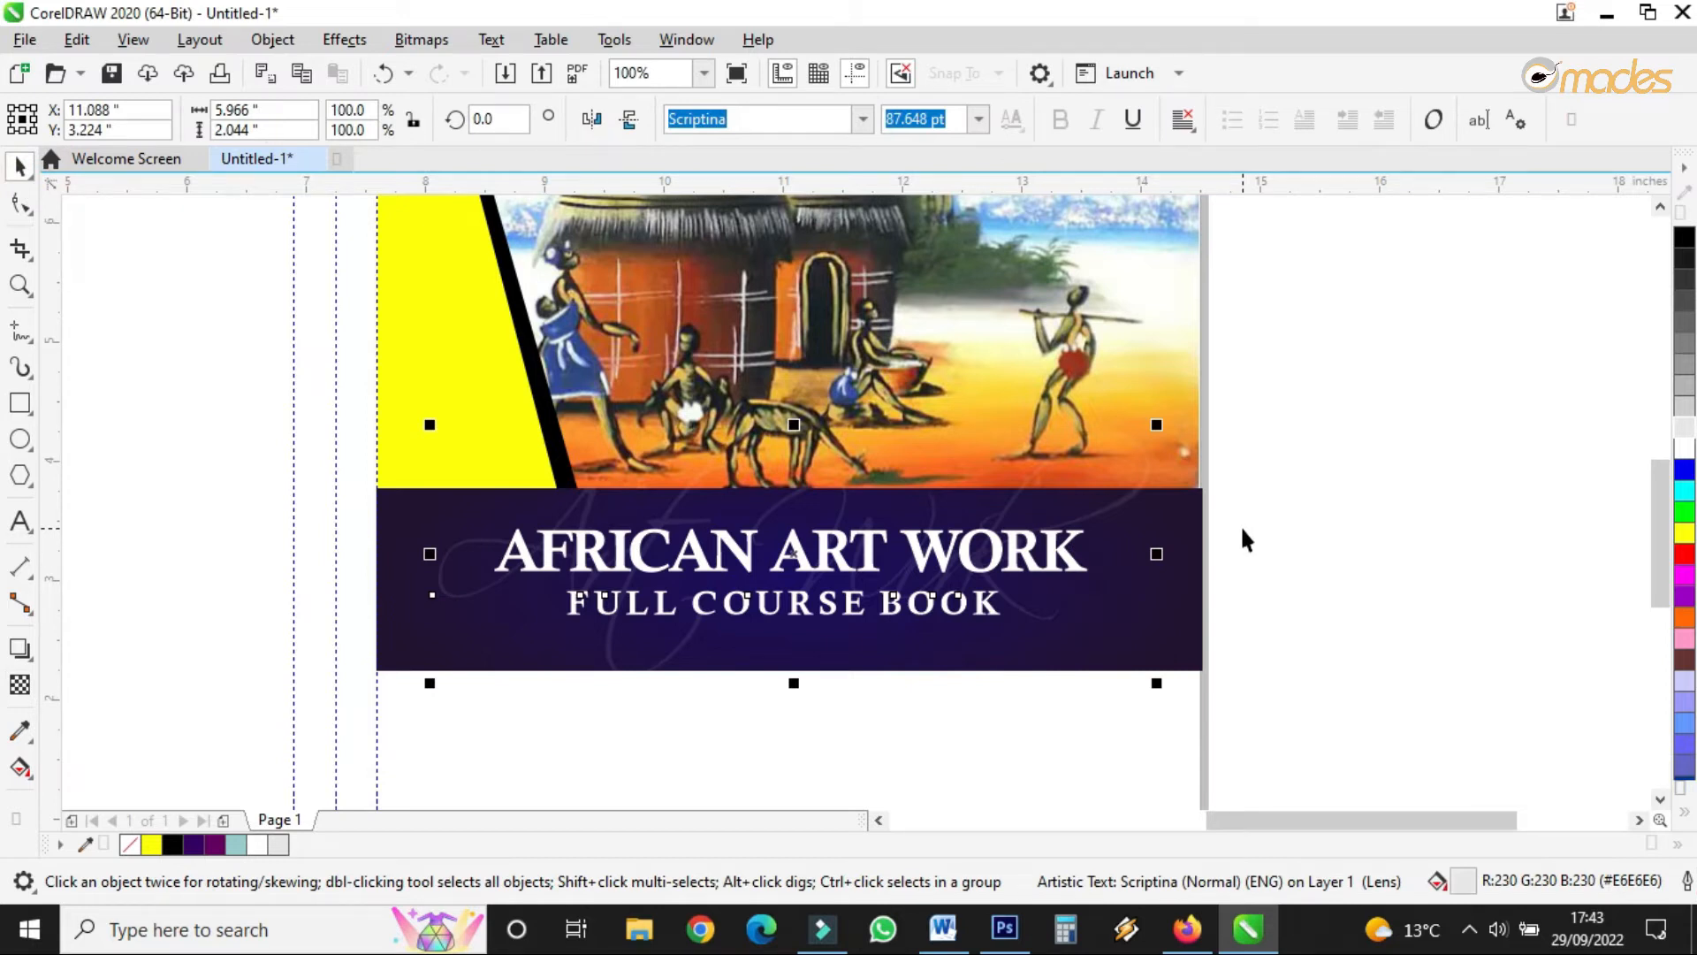
- Enlarge the FULL COURSE BOOK subtitle slightly
left_click(910, 624)
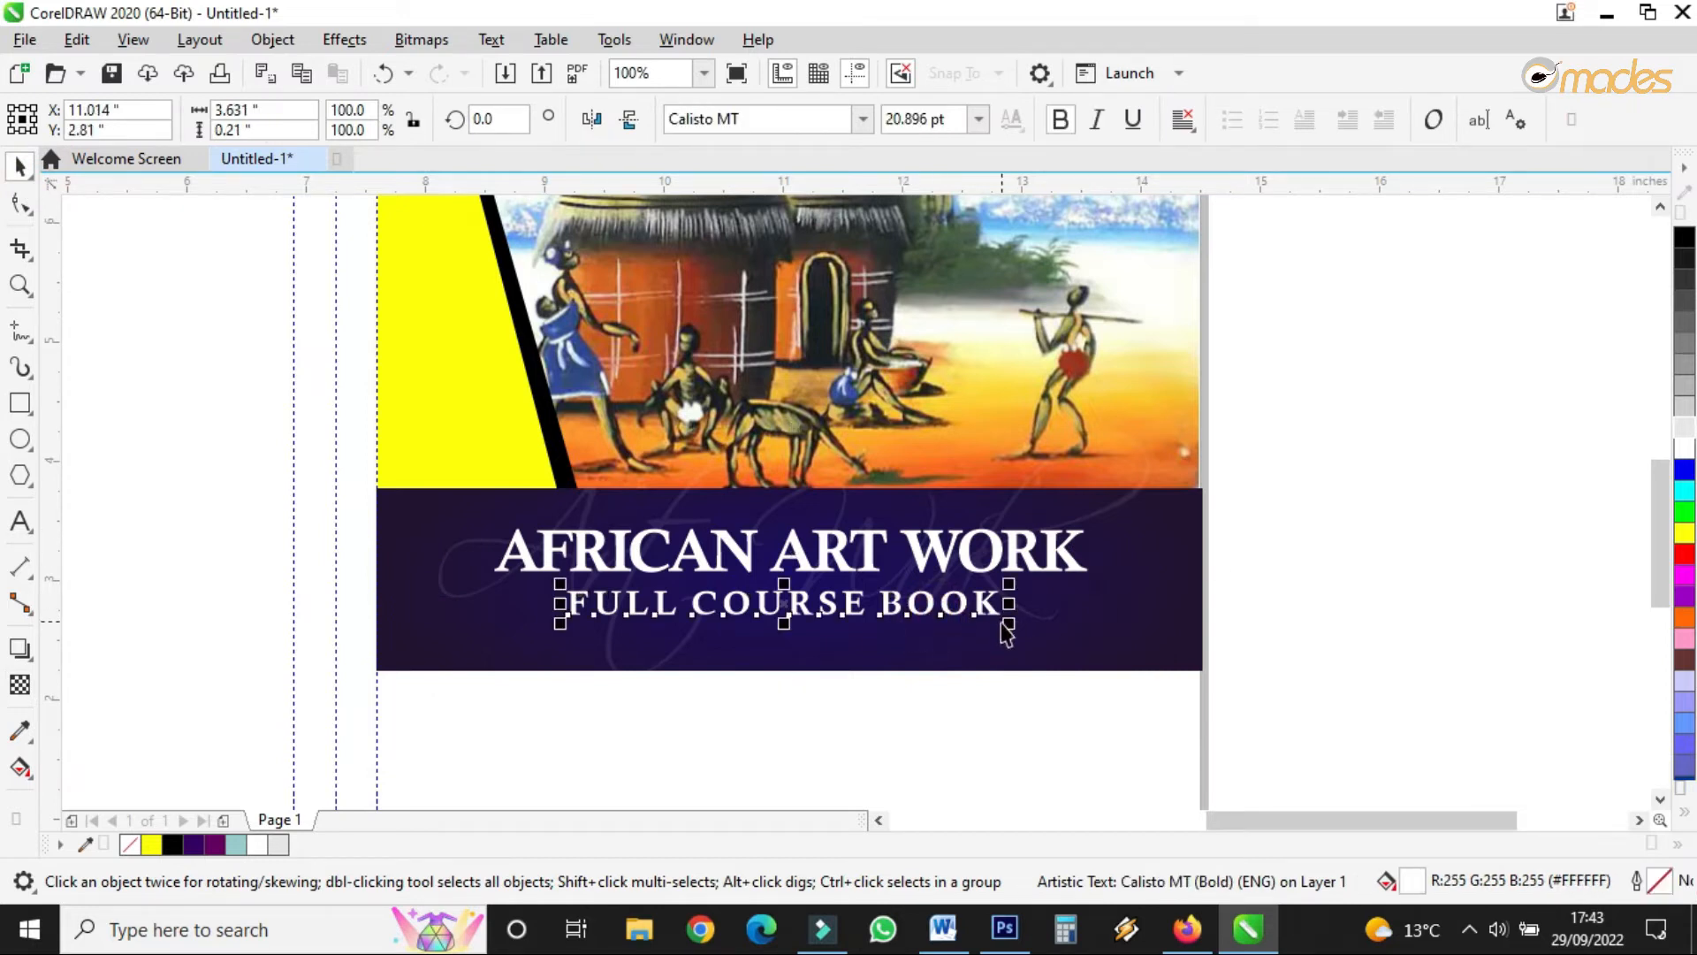
left_click_drag(1013, 629, 1026, 645)
scroll(786, 421, "down", 3)
scroll(824, 606, "up", 4)
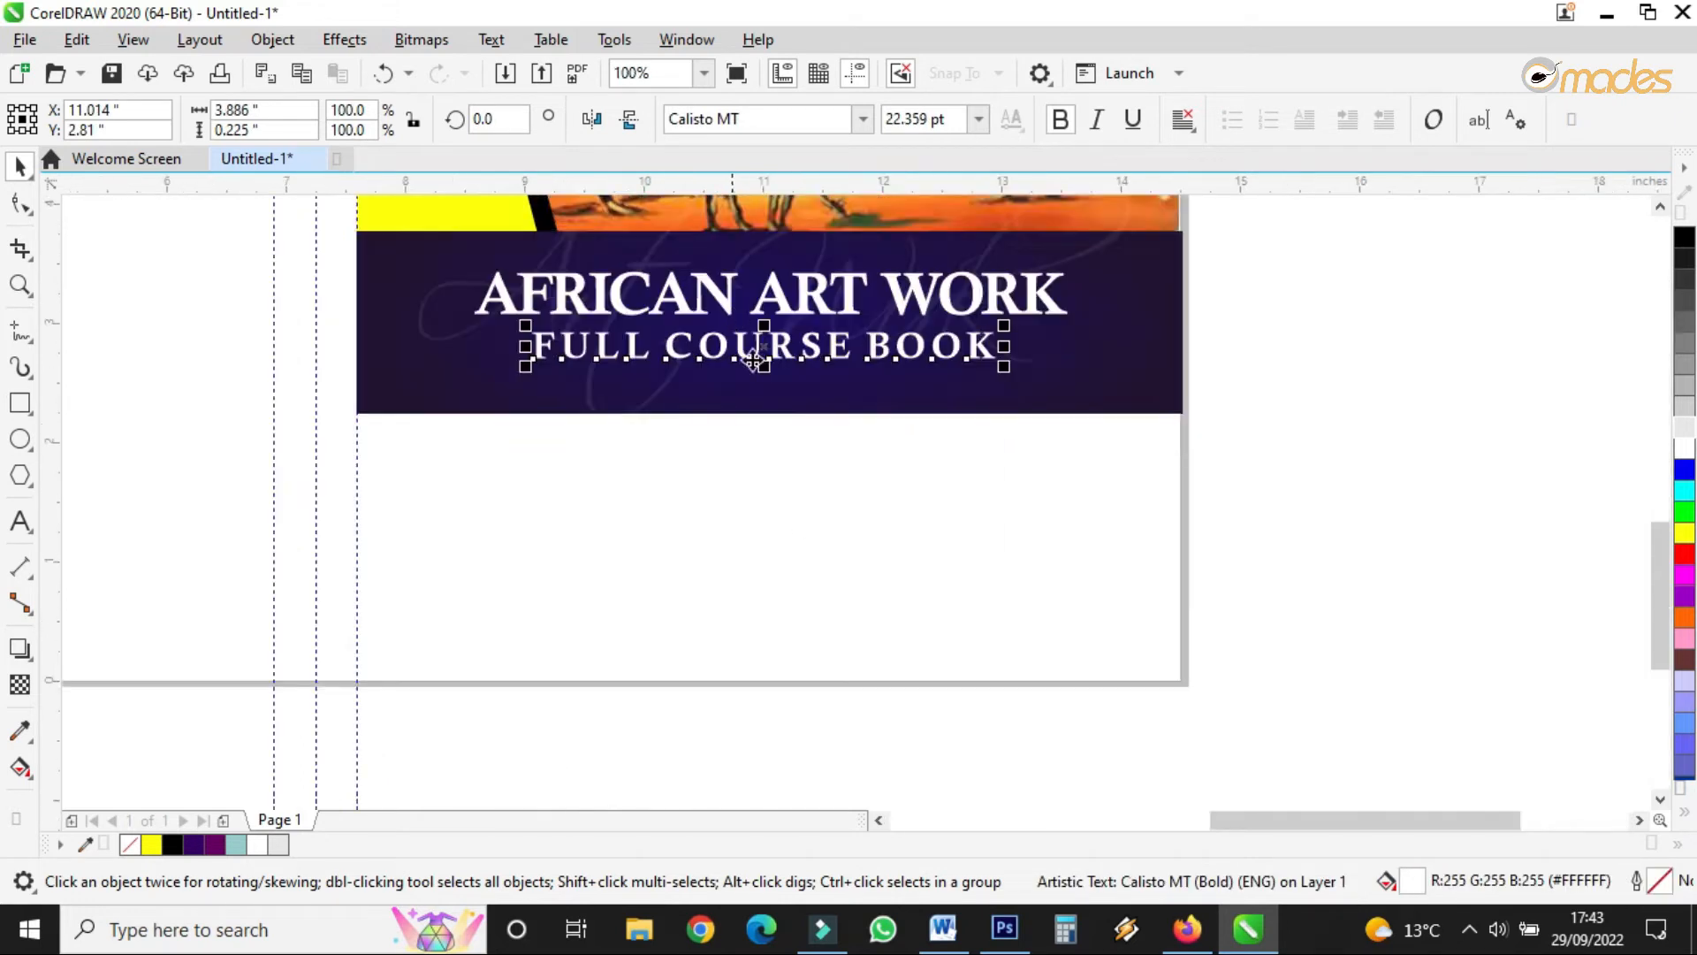
- Squash the dark purple banner rectangle into a thin strip under the title
left_click(750, 406)
left_click_drag(769, 419, 759, 396)
scroll(756, 272, "up", 2)
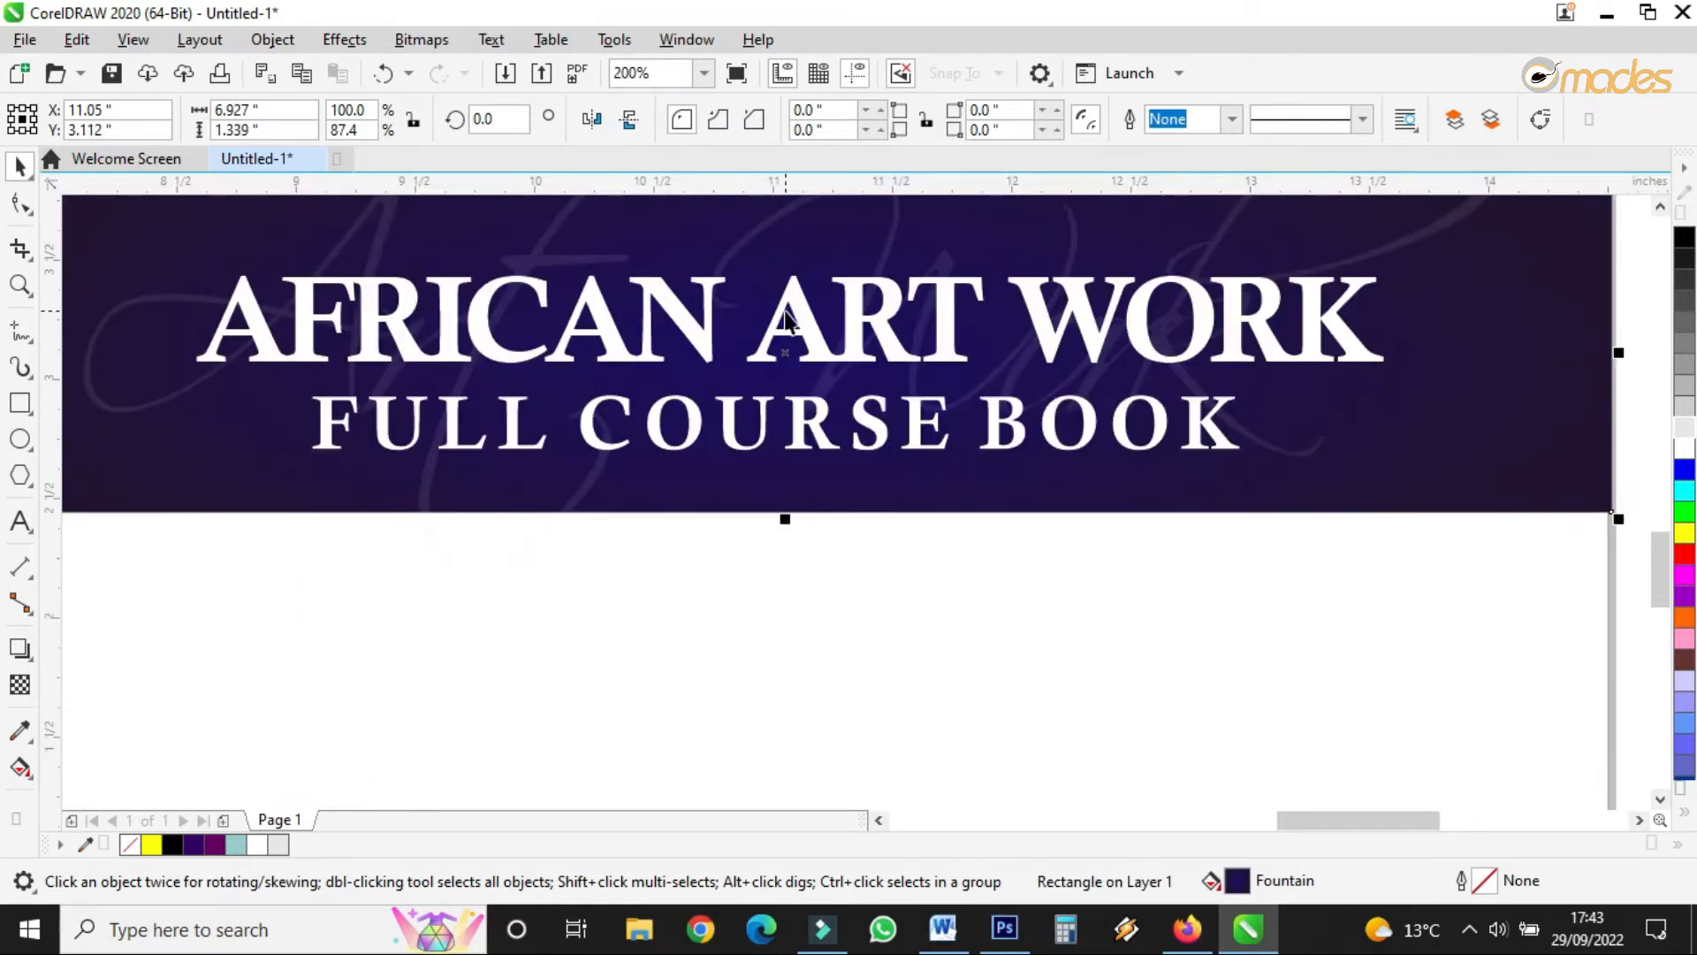
scroll(789, 310, "down", 3)
scroll(788, 307, "up", 3)
left_click_drag(787, 256, 784, 579)
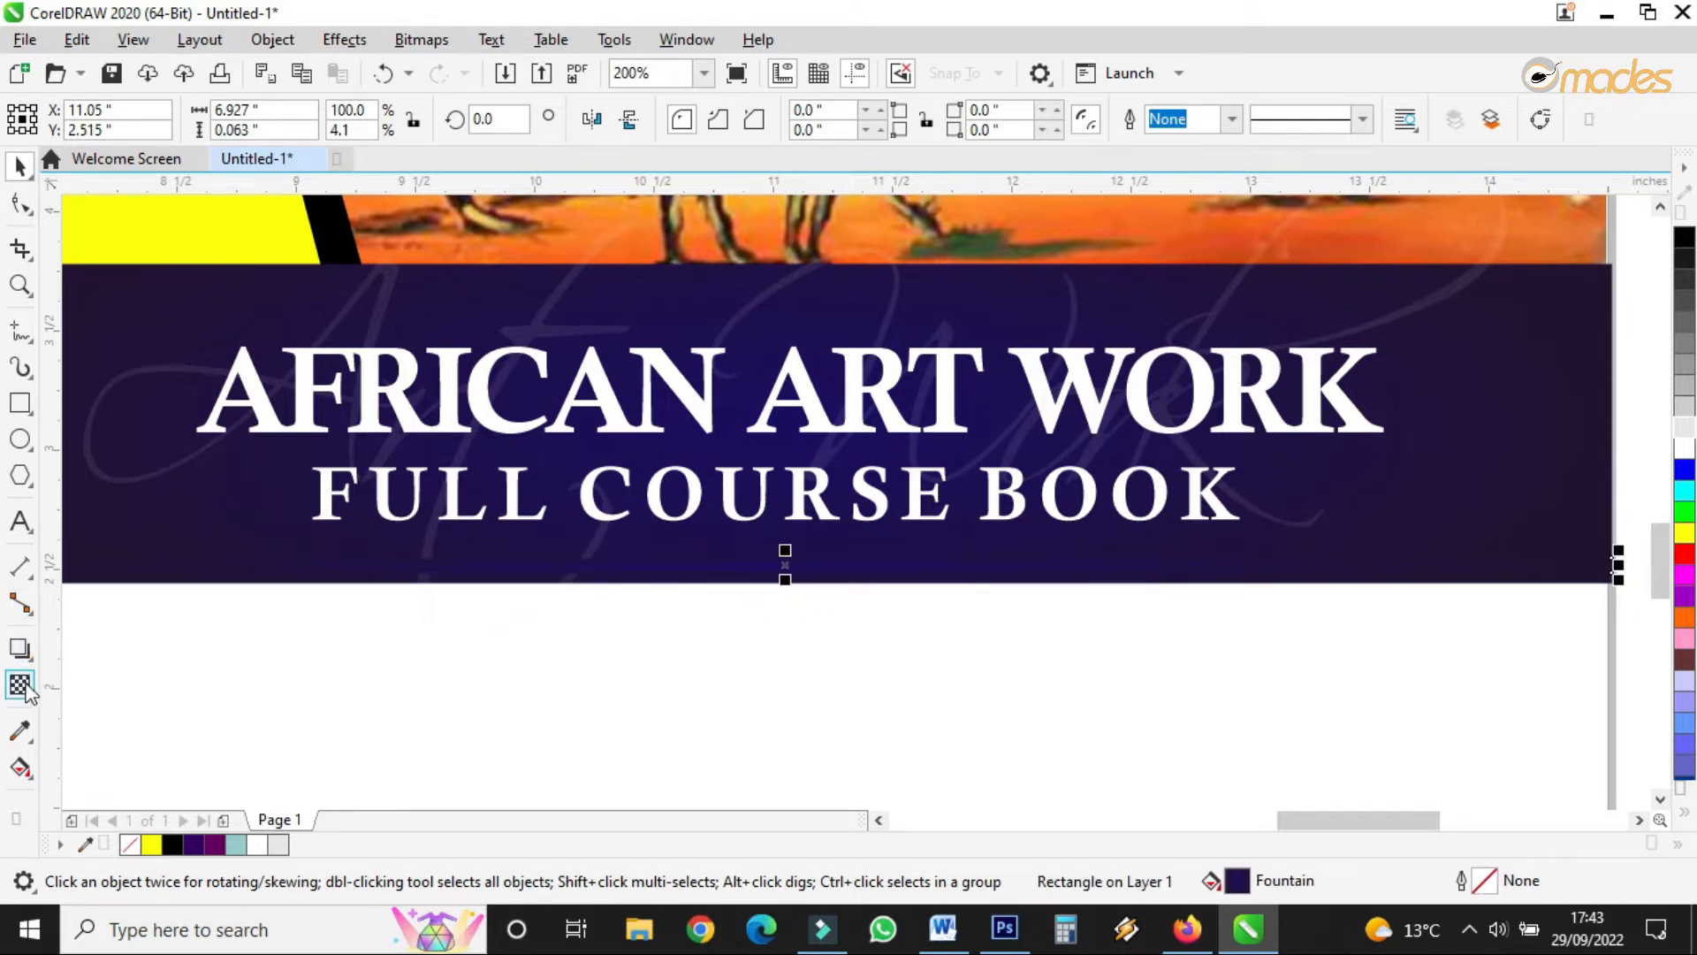
- Reshape the strip's elliptical fountain fill and set its top node to deep purple #261438
left_click(19, 768)
left_click_drag(786, 553, 785, 491)
left_click_drag(1607, 564, 807, 376)
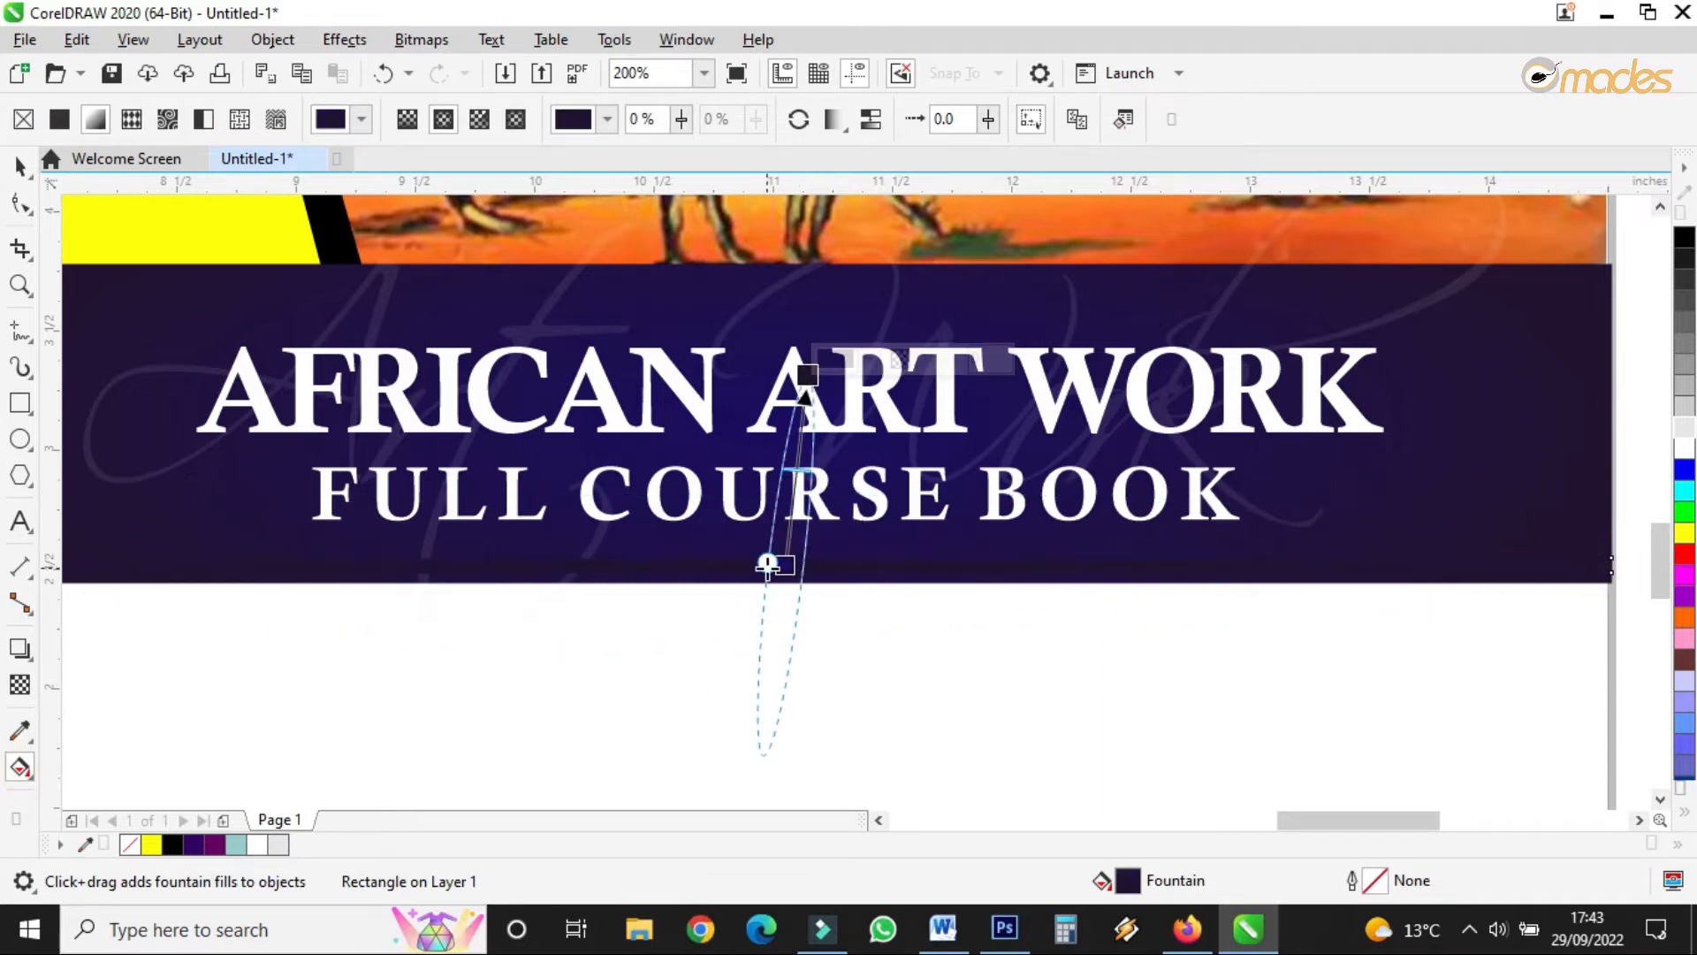
left_click_drag(767, 562, 368, 543)
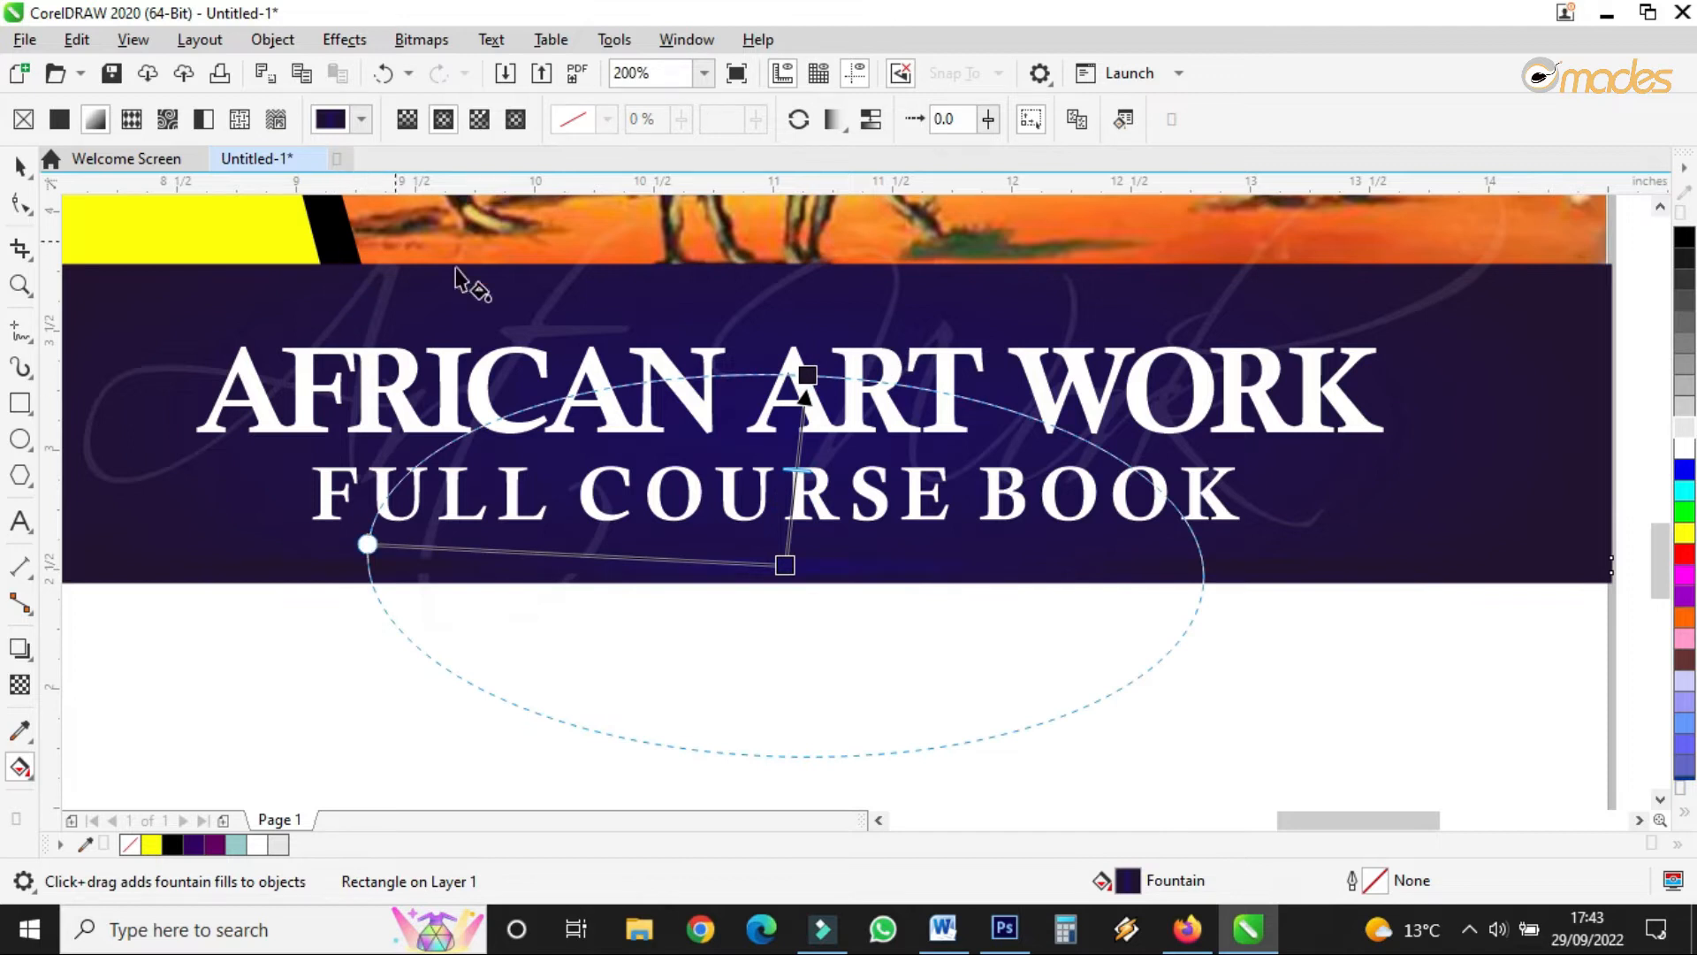
left_click(803, 378)
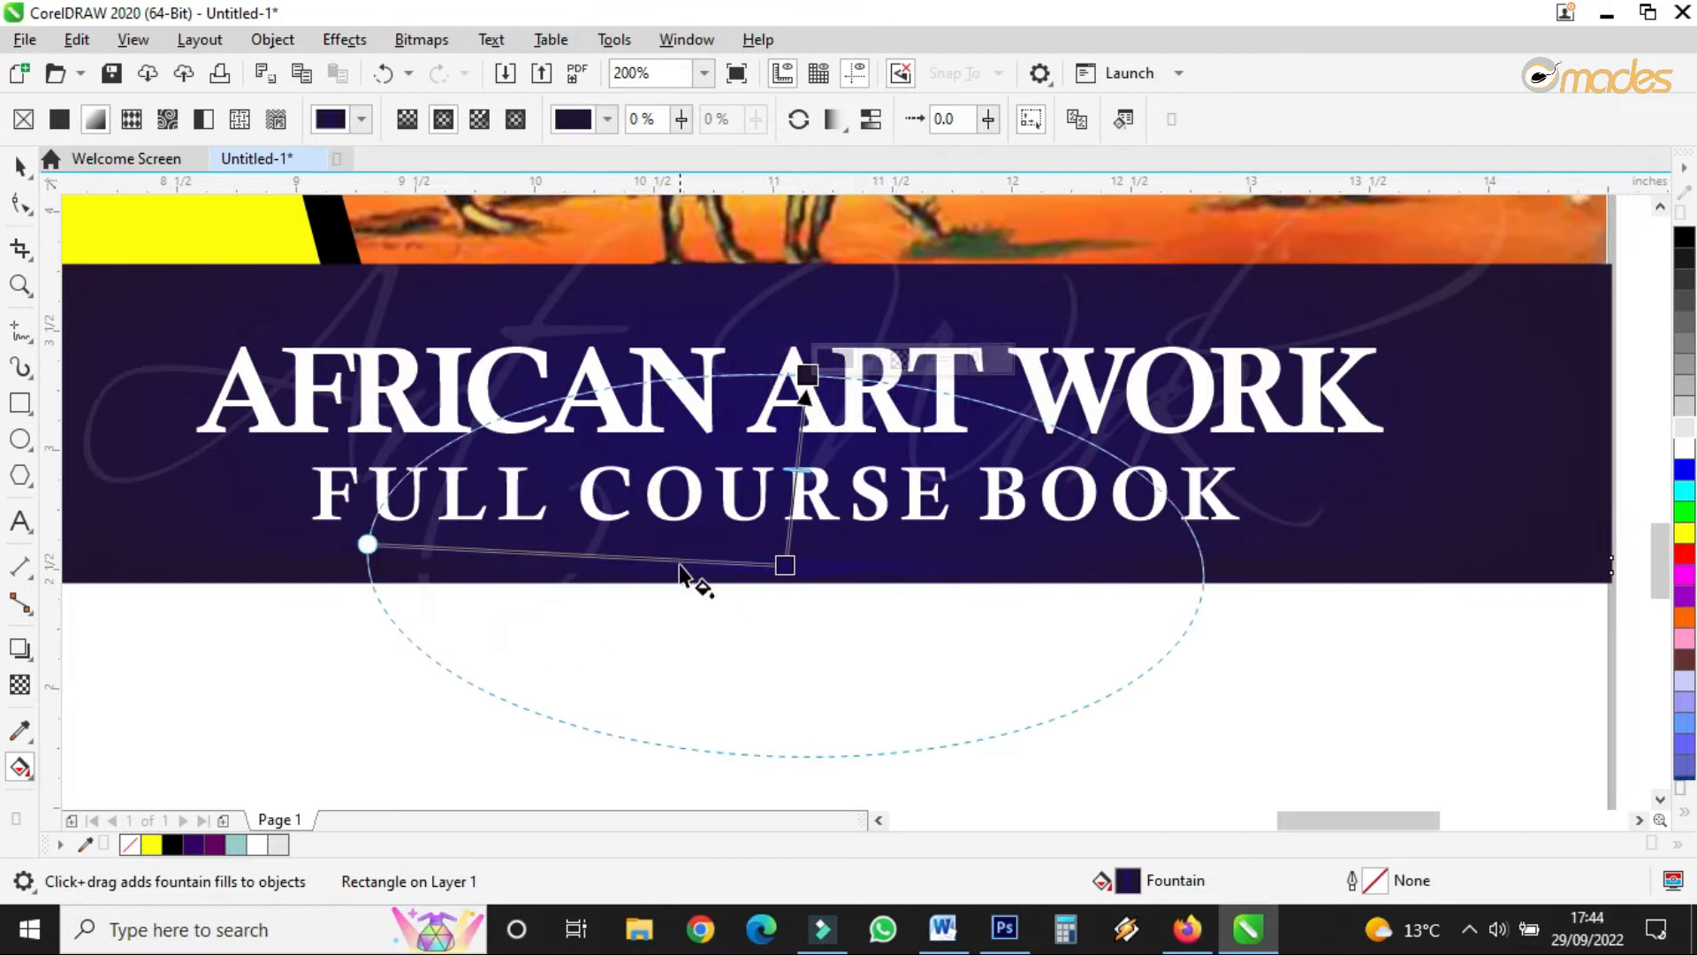
left_click(806, 374)
left_click(836, 362)
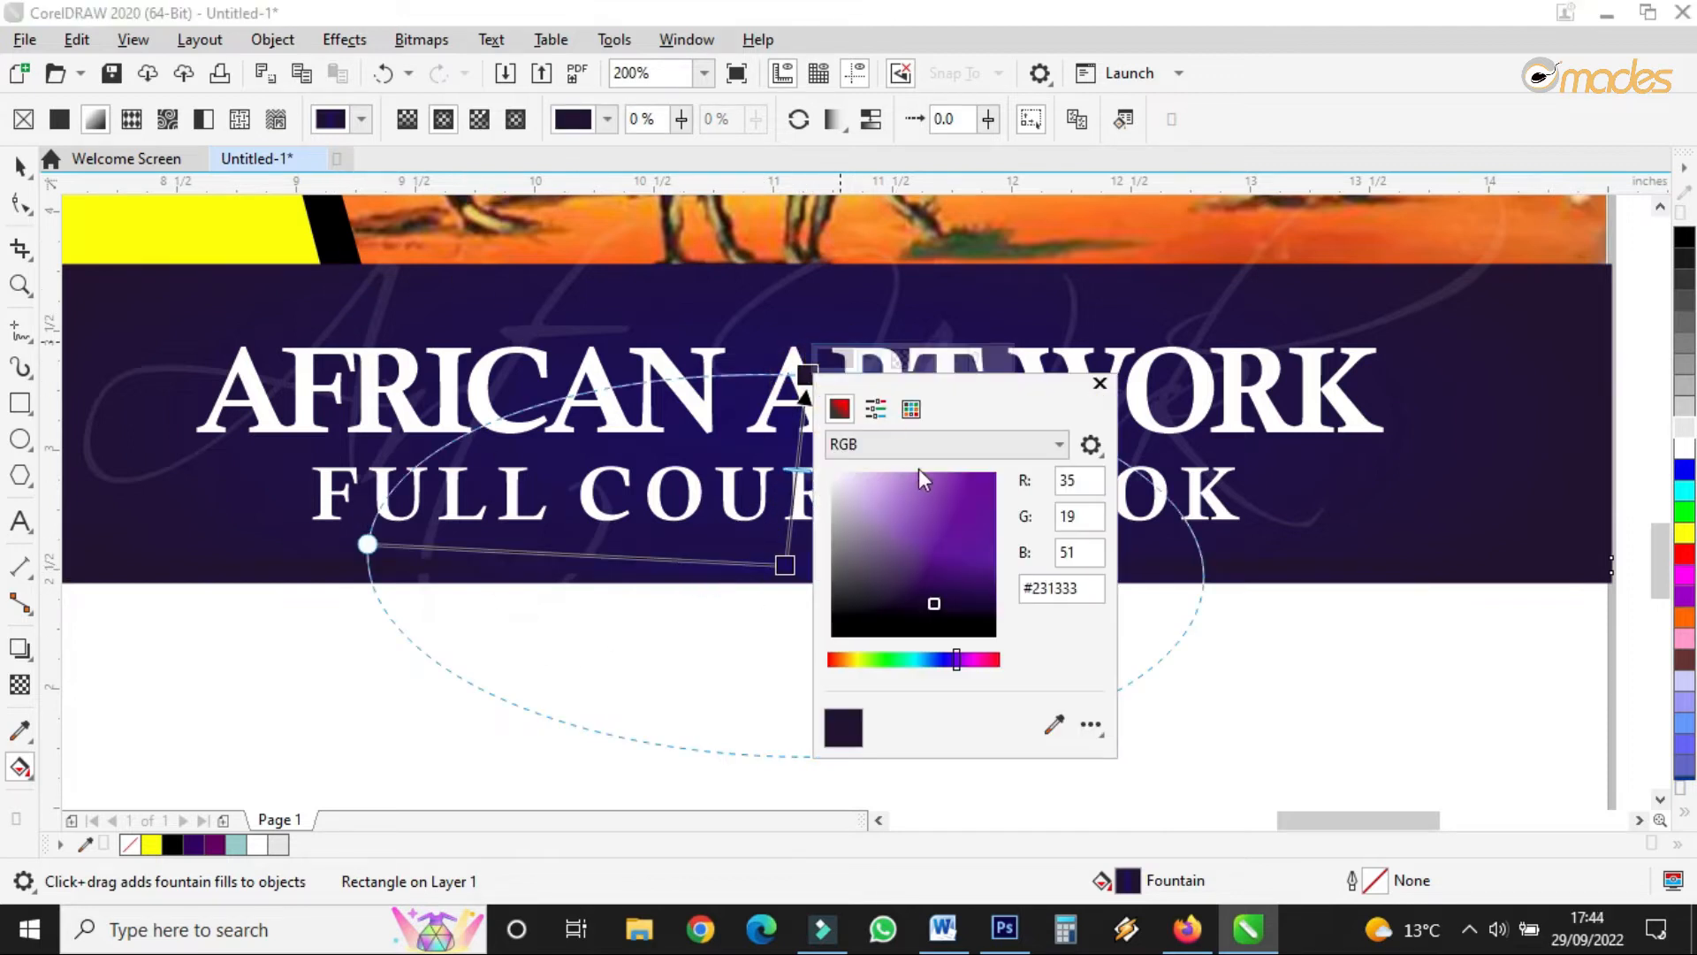
left_click(880, 549)
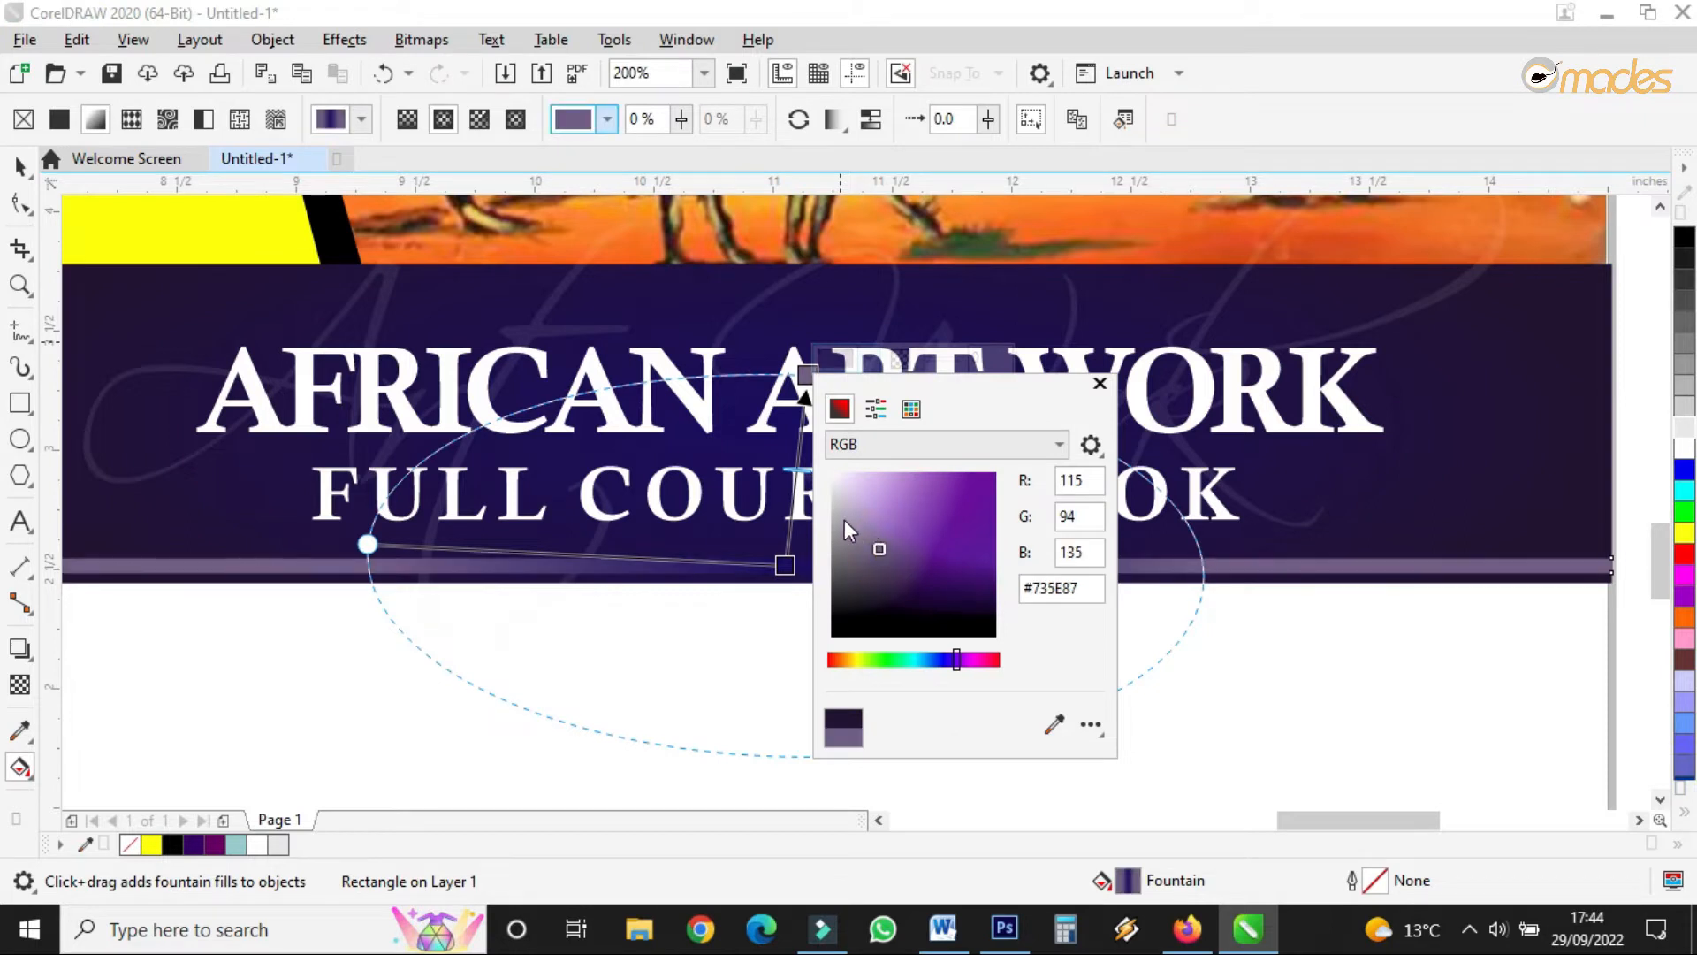
left_click(903, 576)
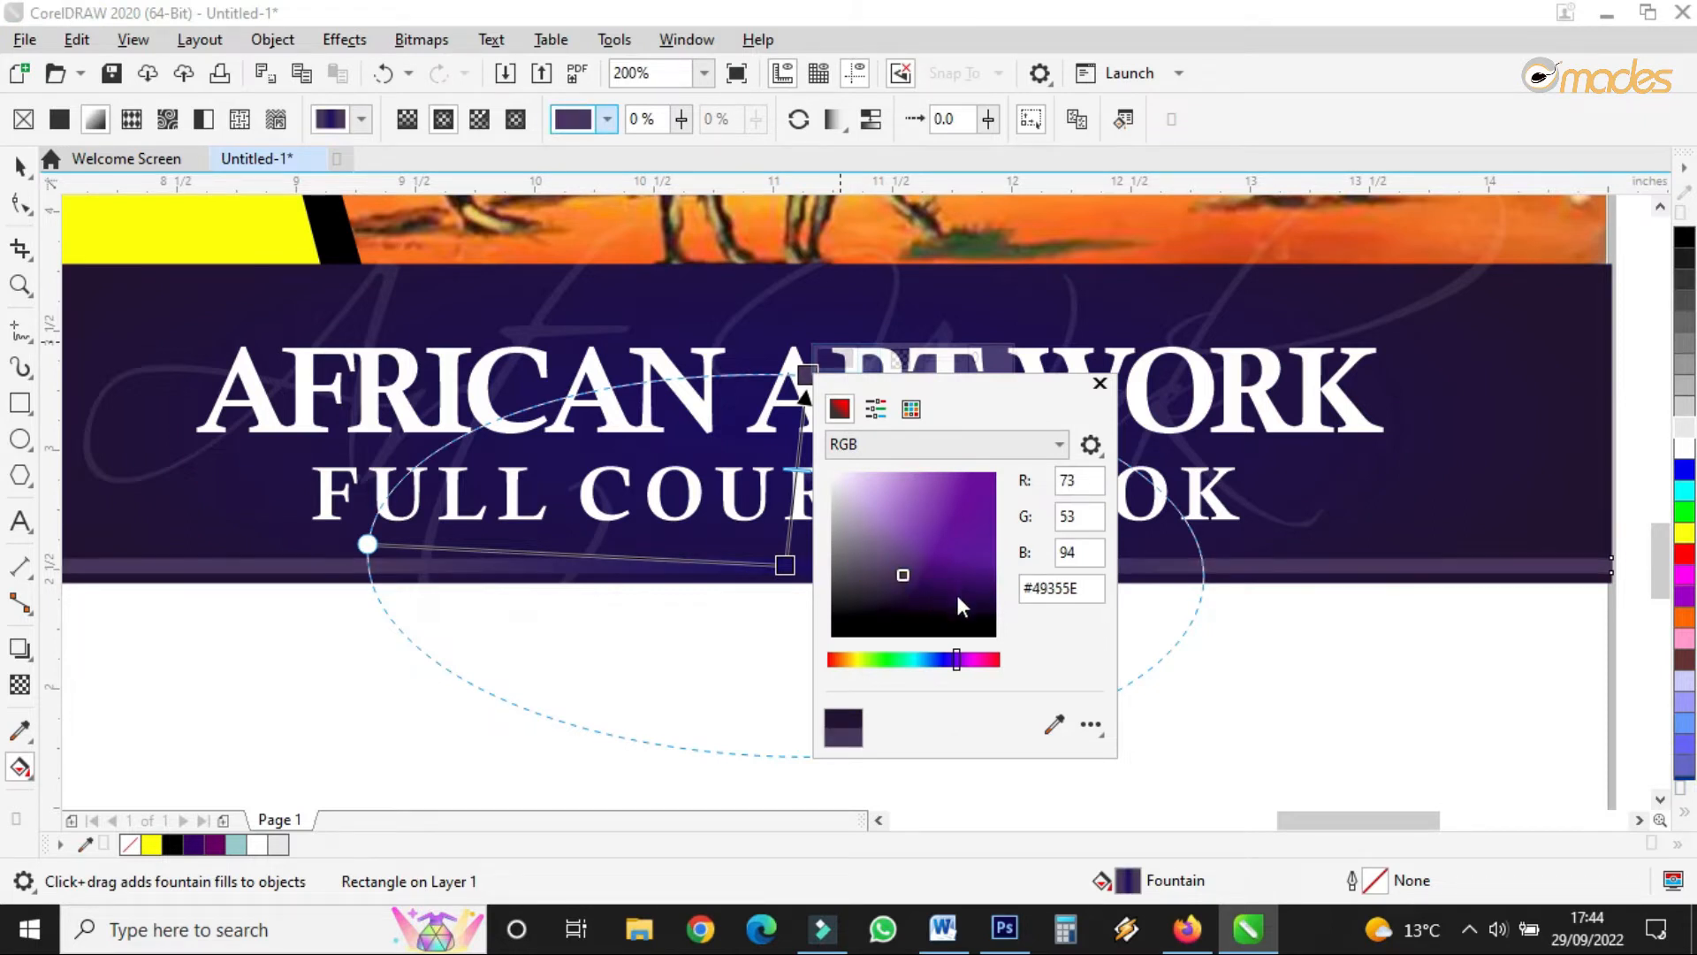
left_click(939, 600)
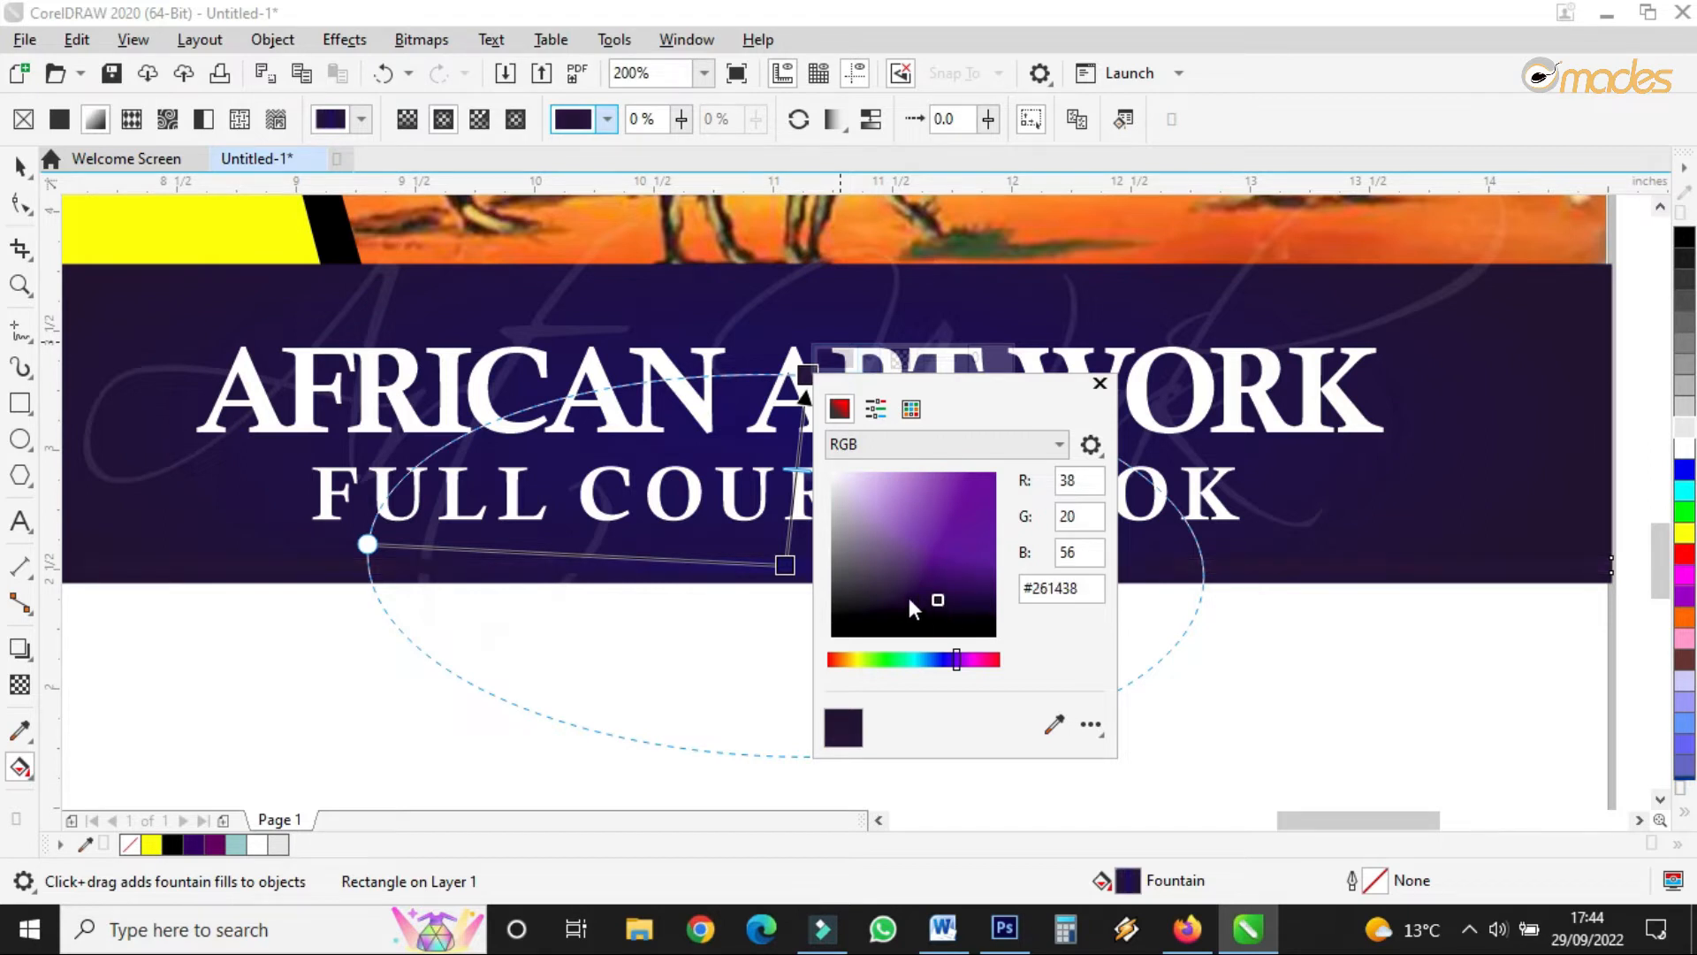
- Set the gradient's other colour stop to a softer purple #544C85
left_click(785, 562)
left_click(785, 563)
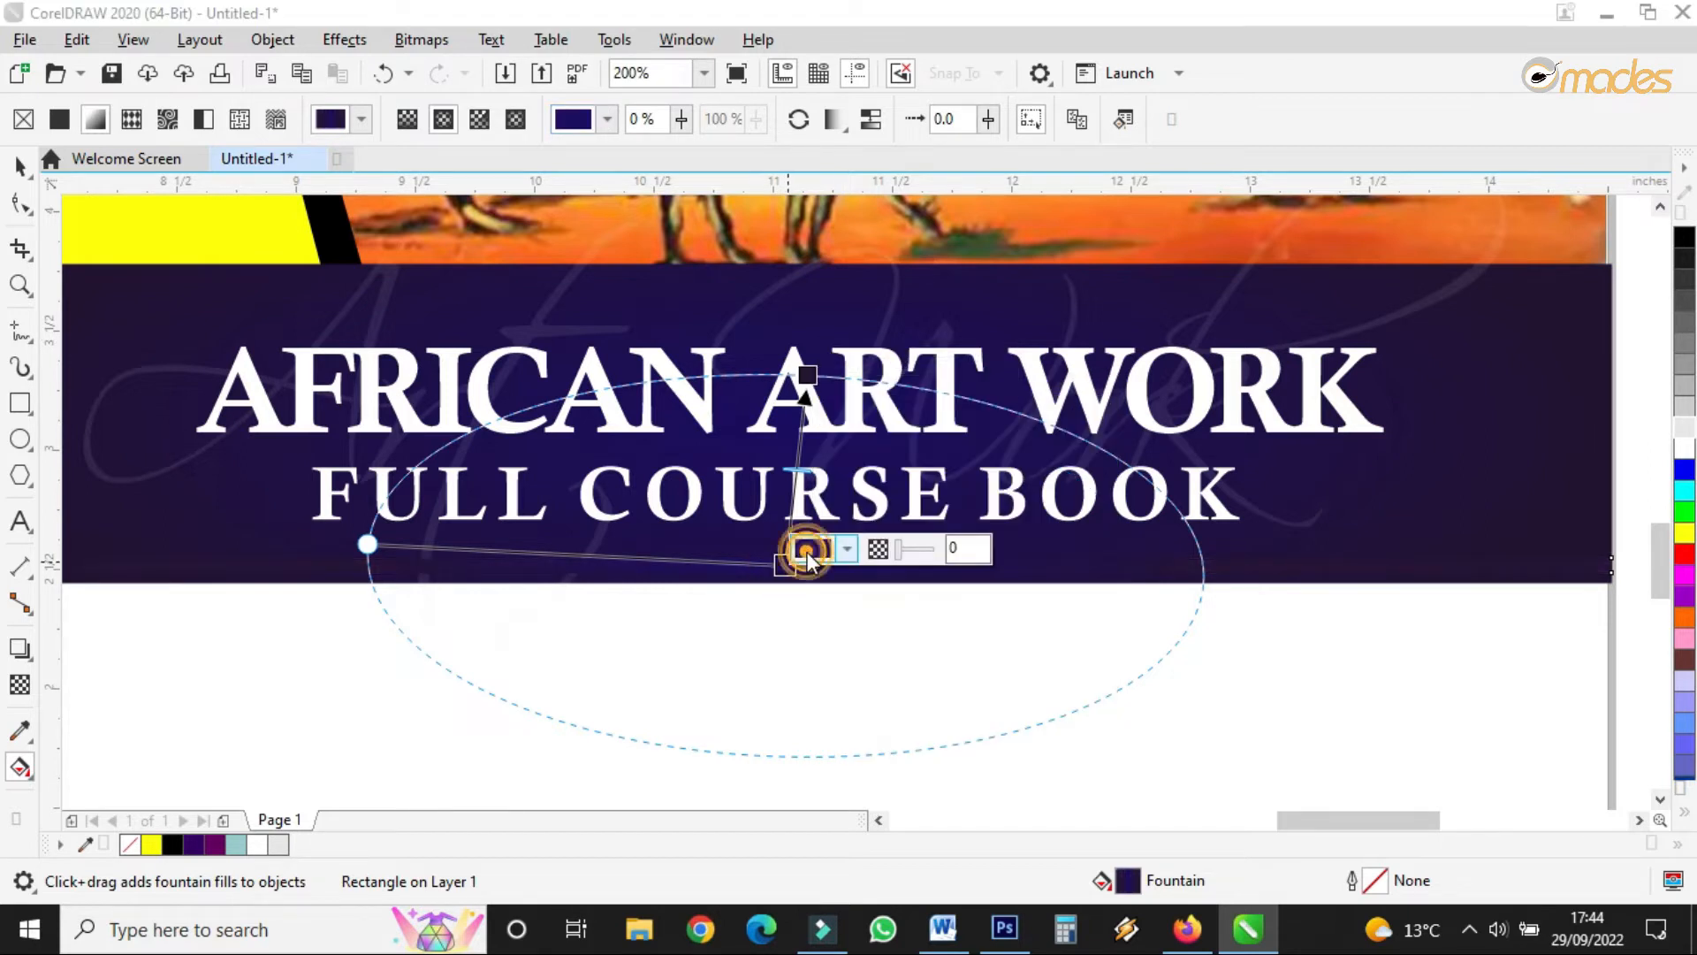
left_click(817, 548)
left_click(880, 343)
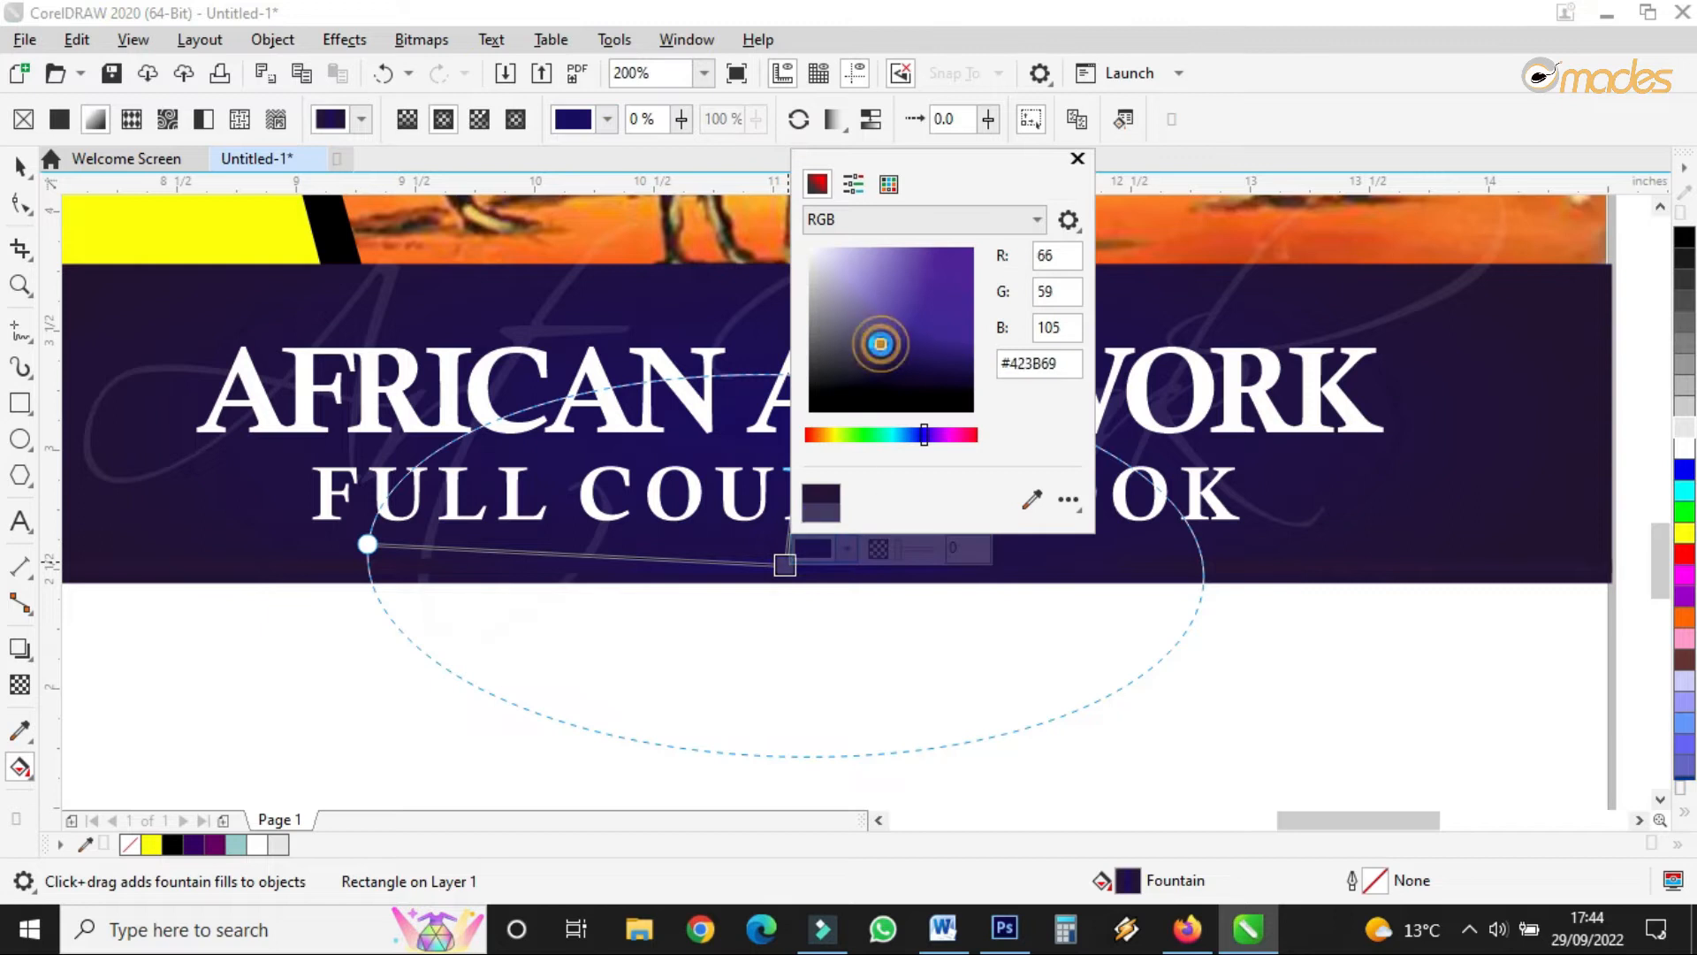
left_click(879, 326)
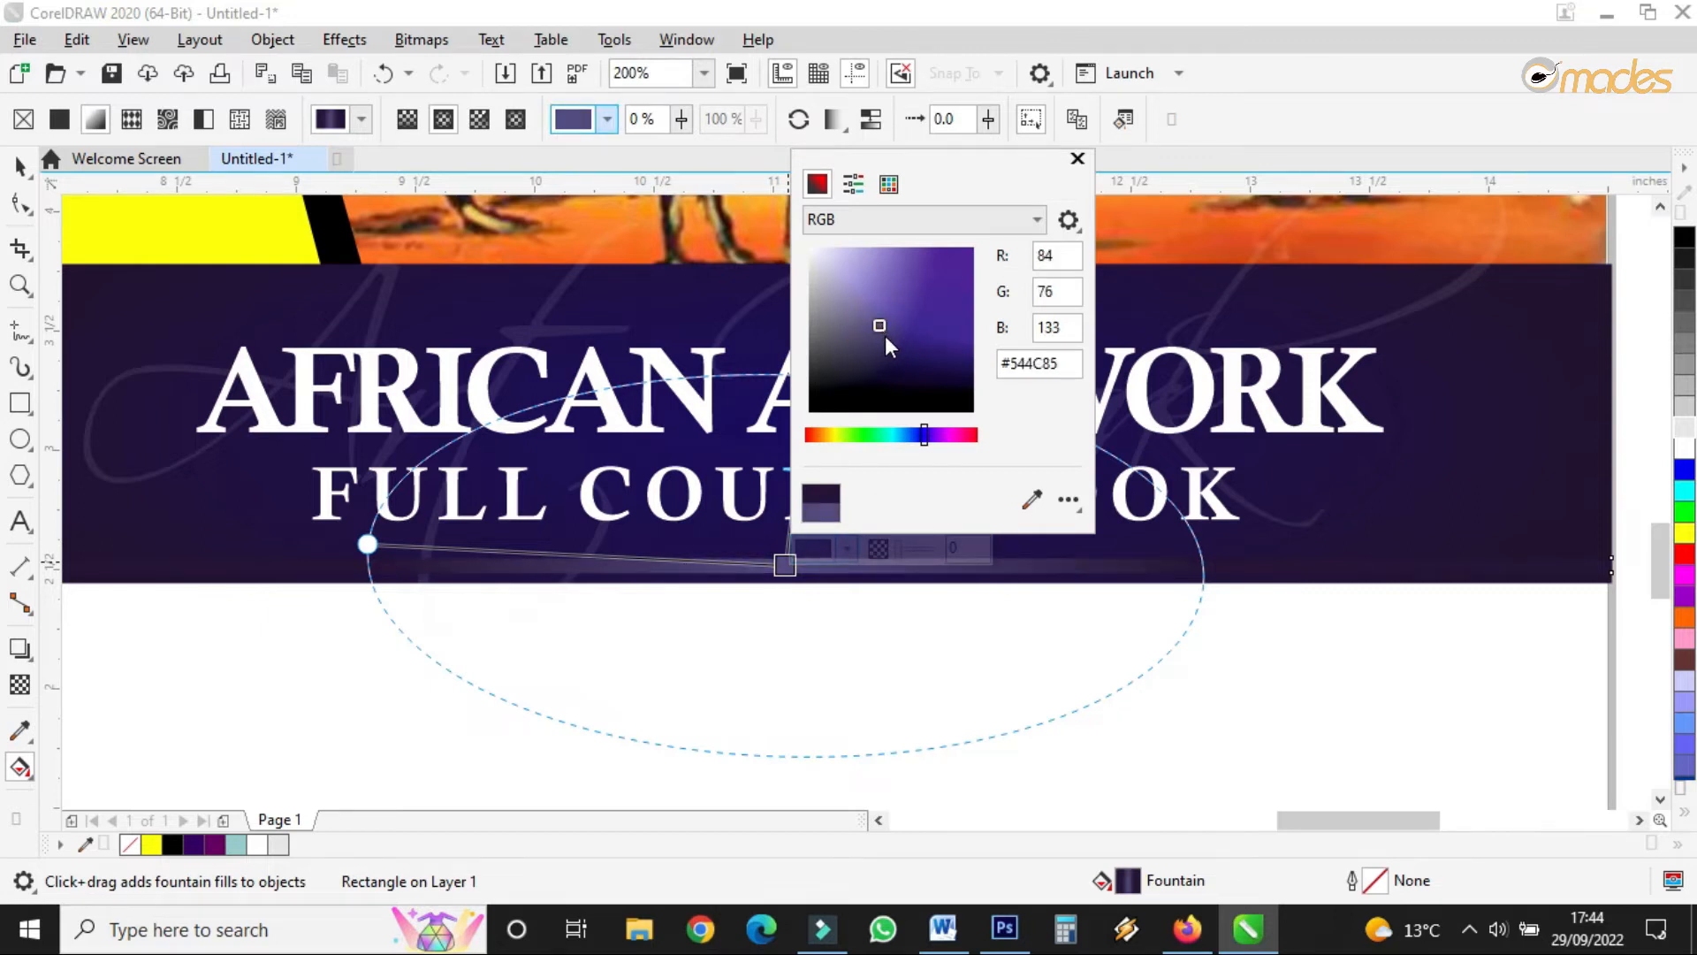
- Scale the strip's height down slightly to make it thinner
left_click(23, 164)
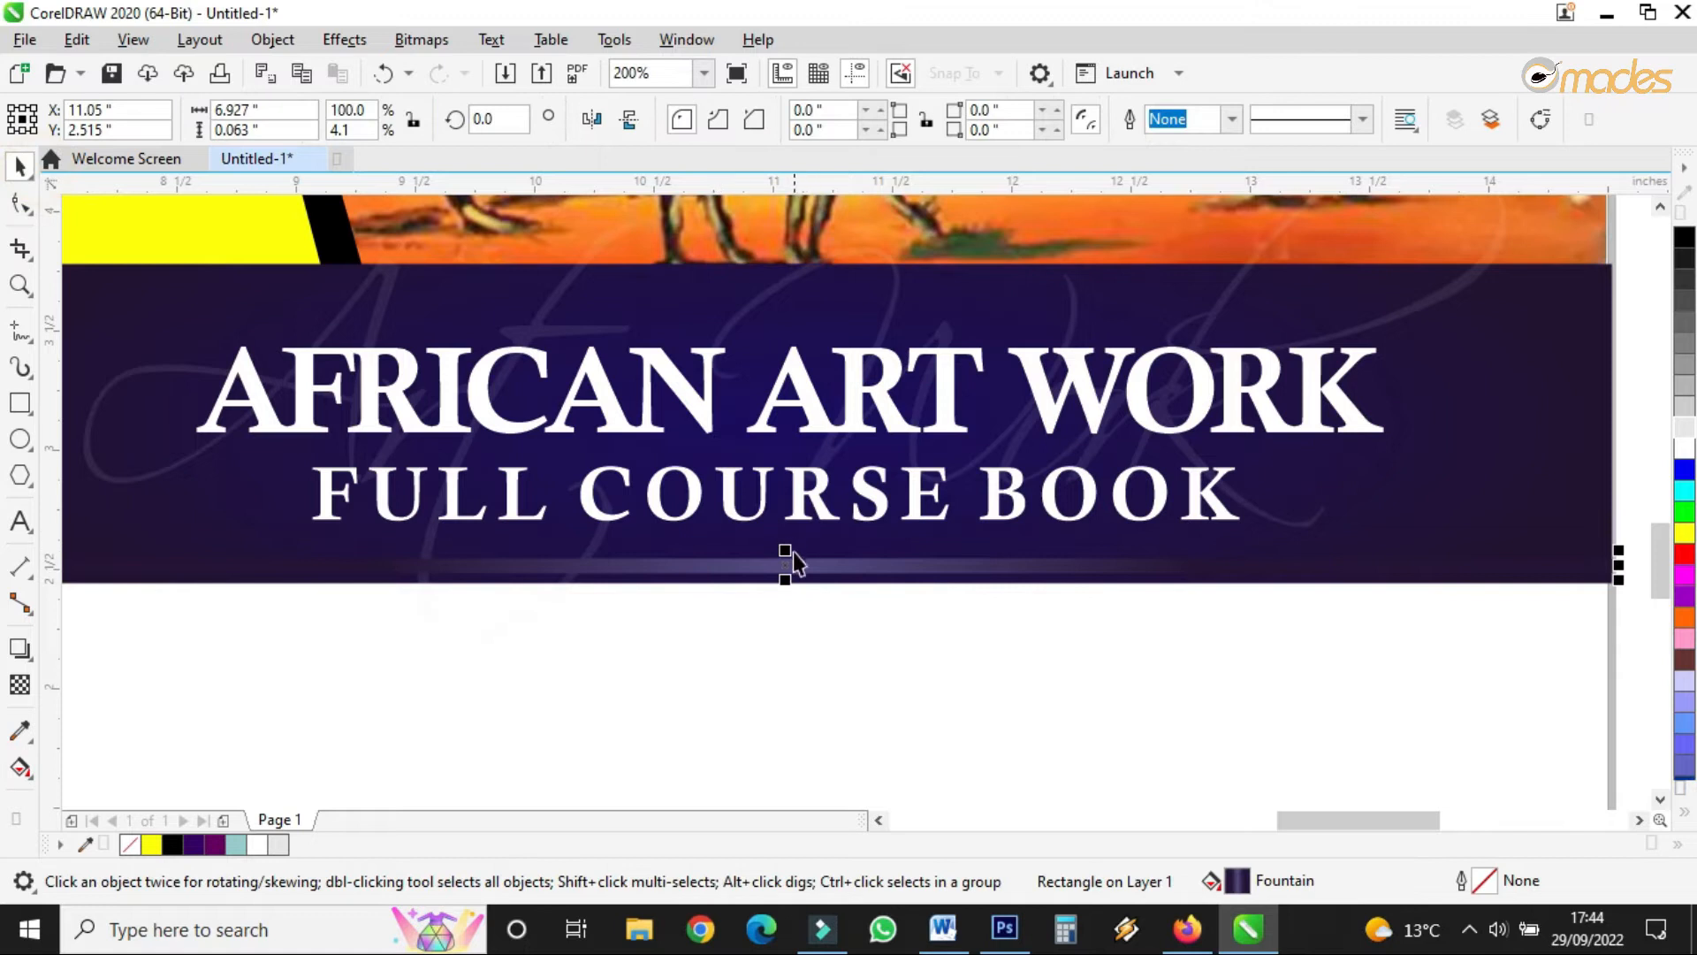
left_click_drag(784, 550, 790, 299)
right_click(790, 299)
- Draw a rectangle covering the empty lower area of the cover below the title banner
scroll(852, 445, "down", 1)
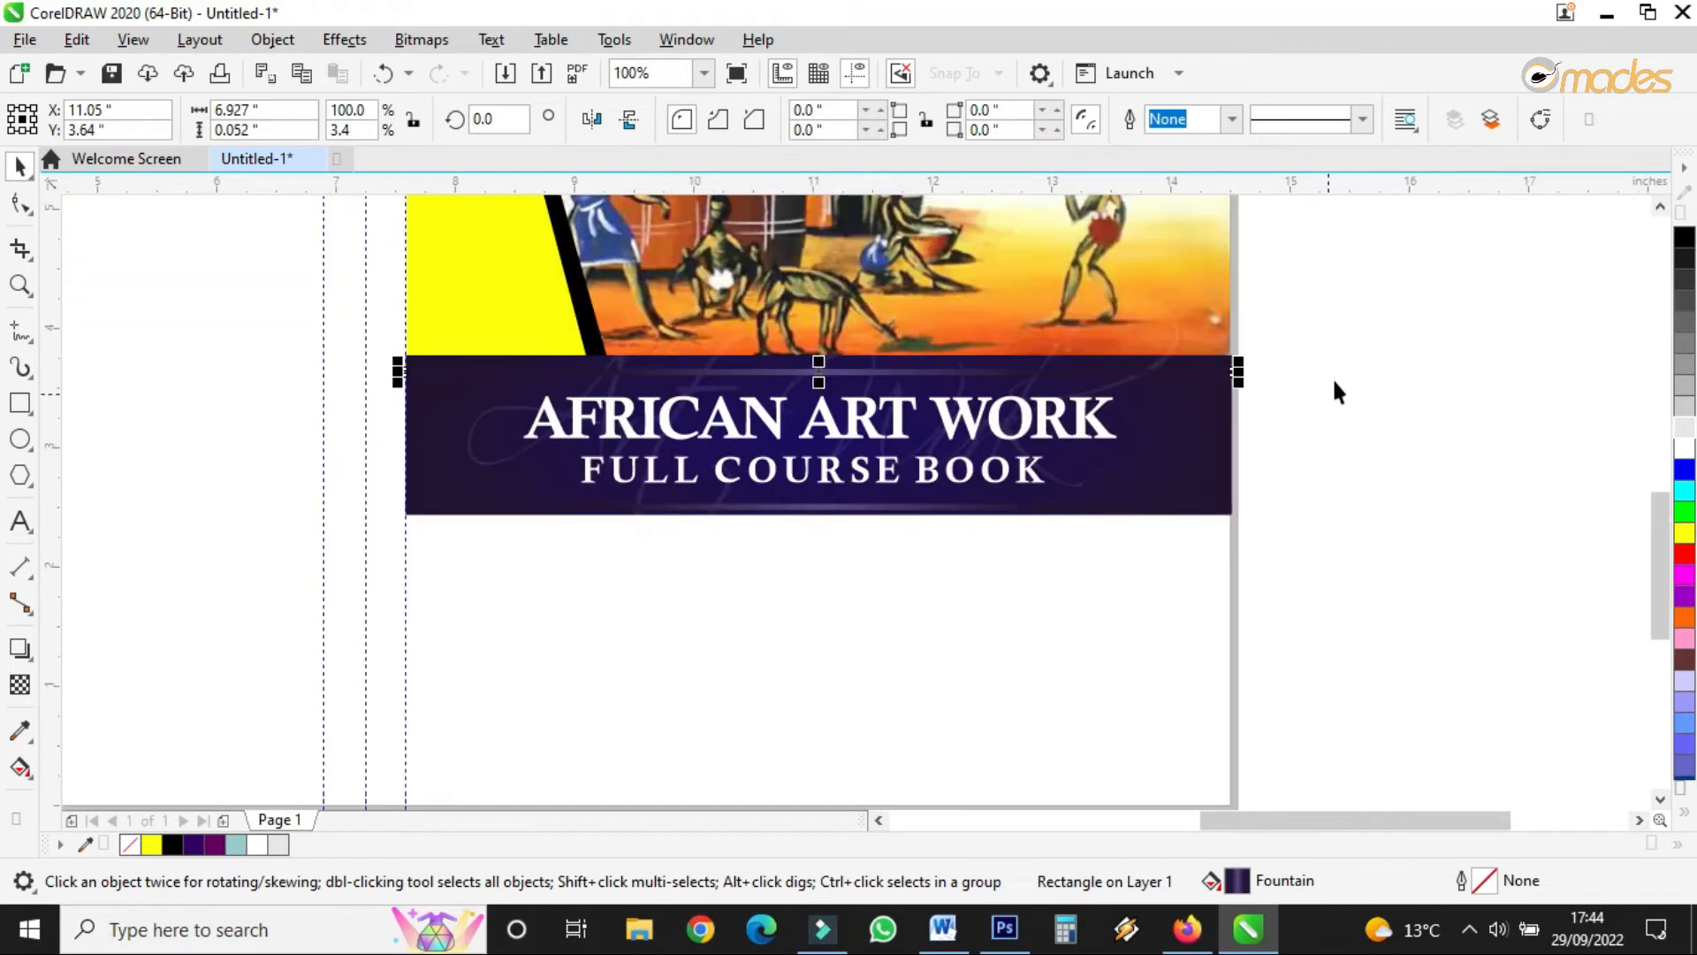
left_click(1364, 326)
left_click_drag(1365, 329, 182, 587)
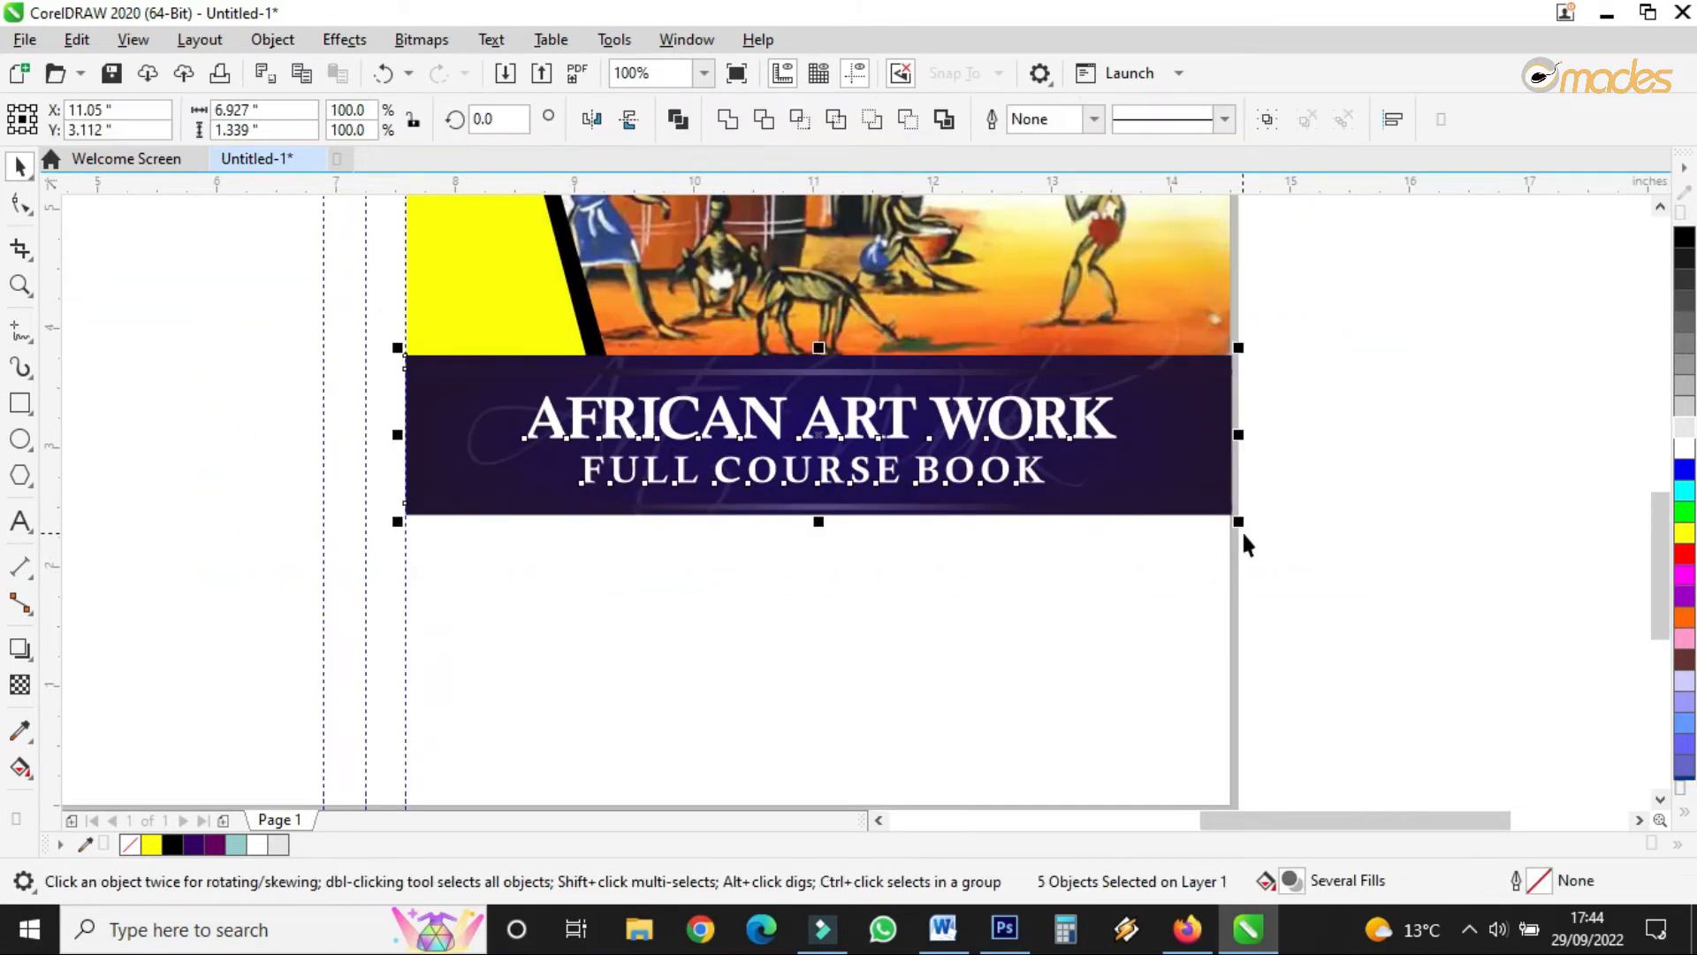
left_click(1305, 575)
scroll(972, 548, "down", 2)
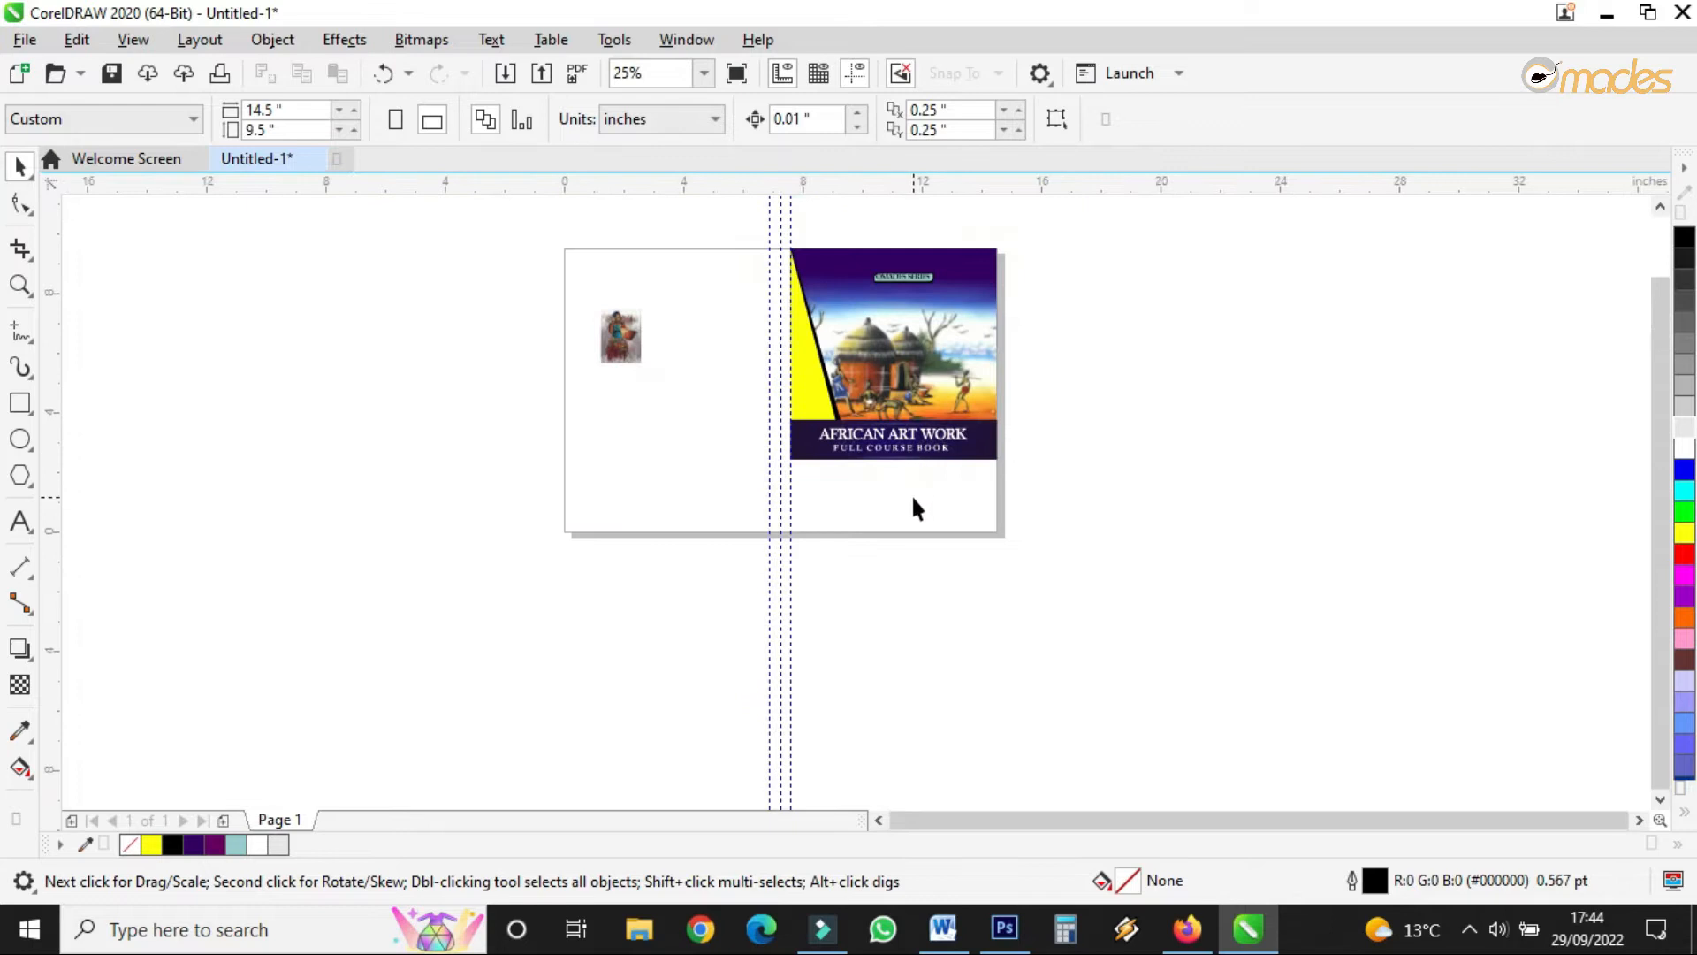
scroll(915, 509, "up", 1)
scroll(887, 350, "up", 1)
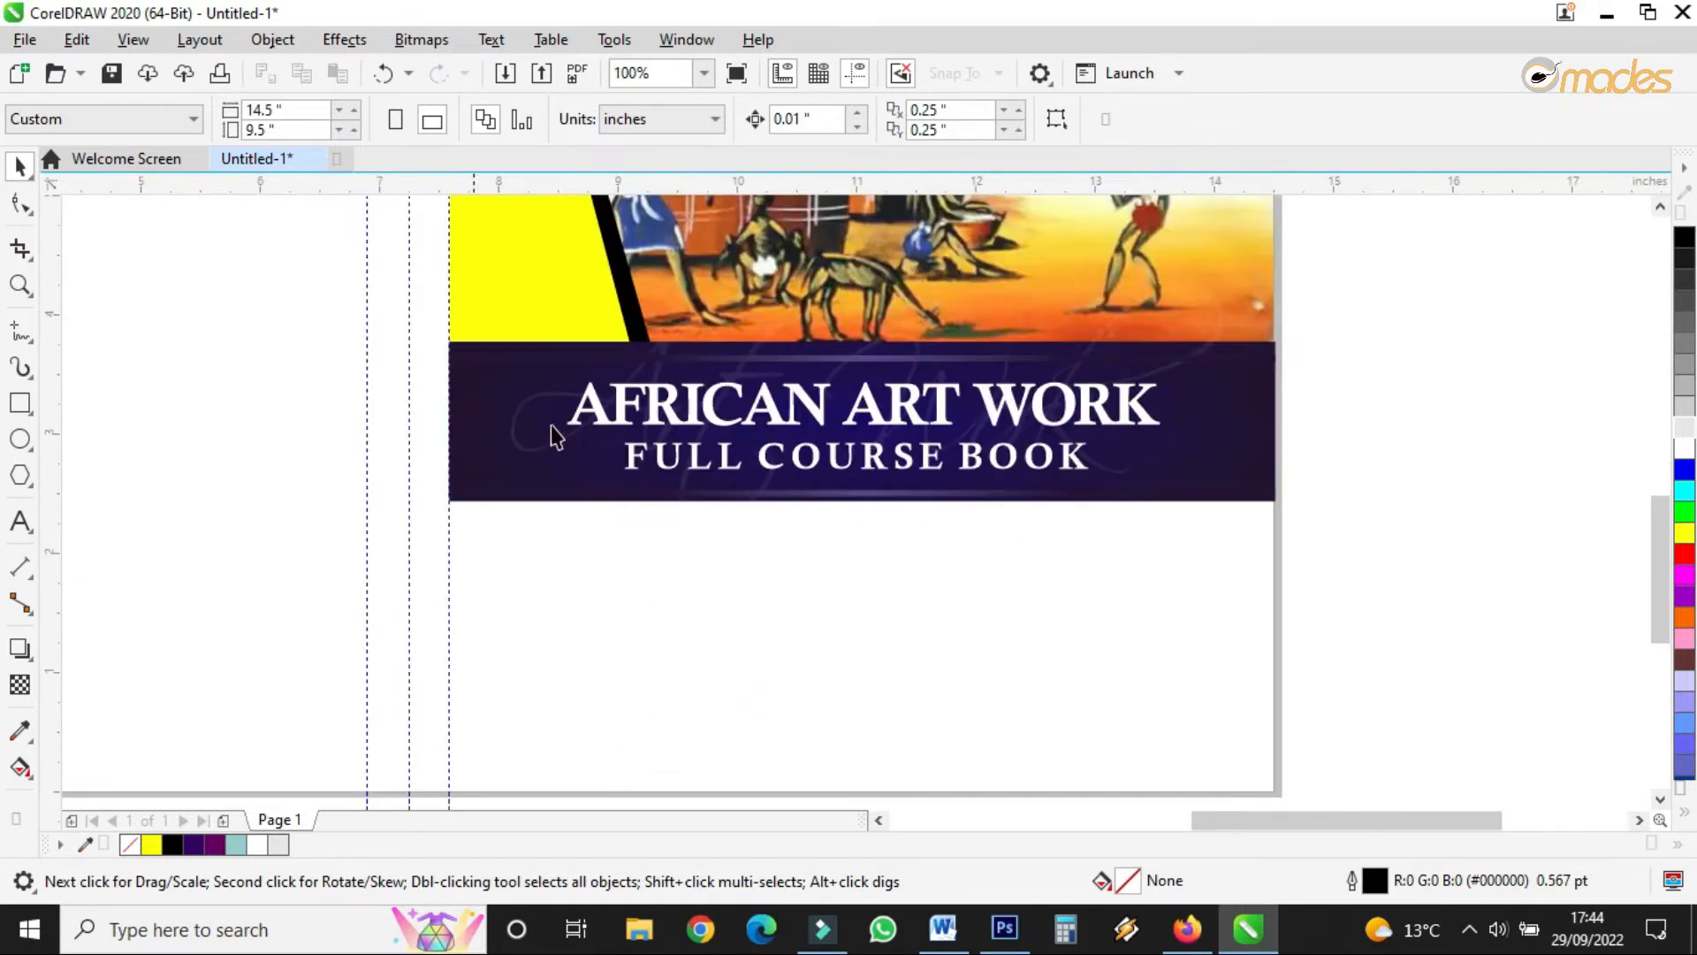
scroll(627, 366, "down", 1)
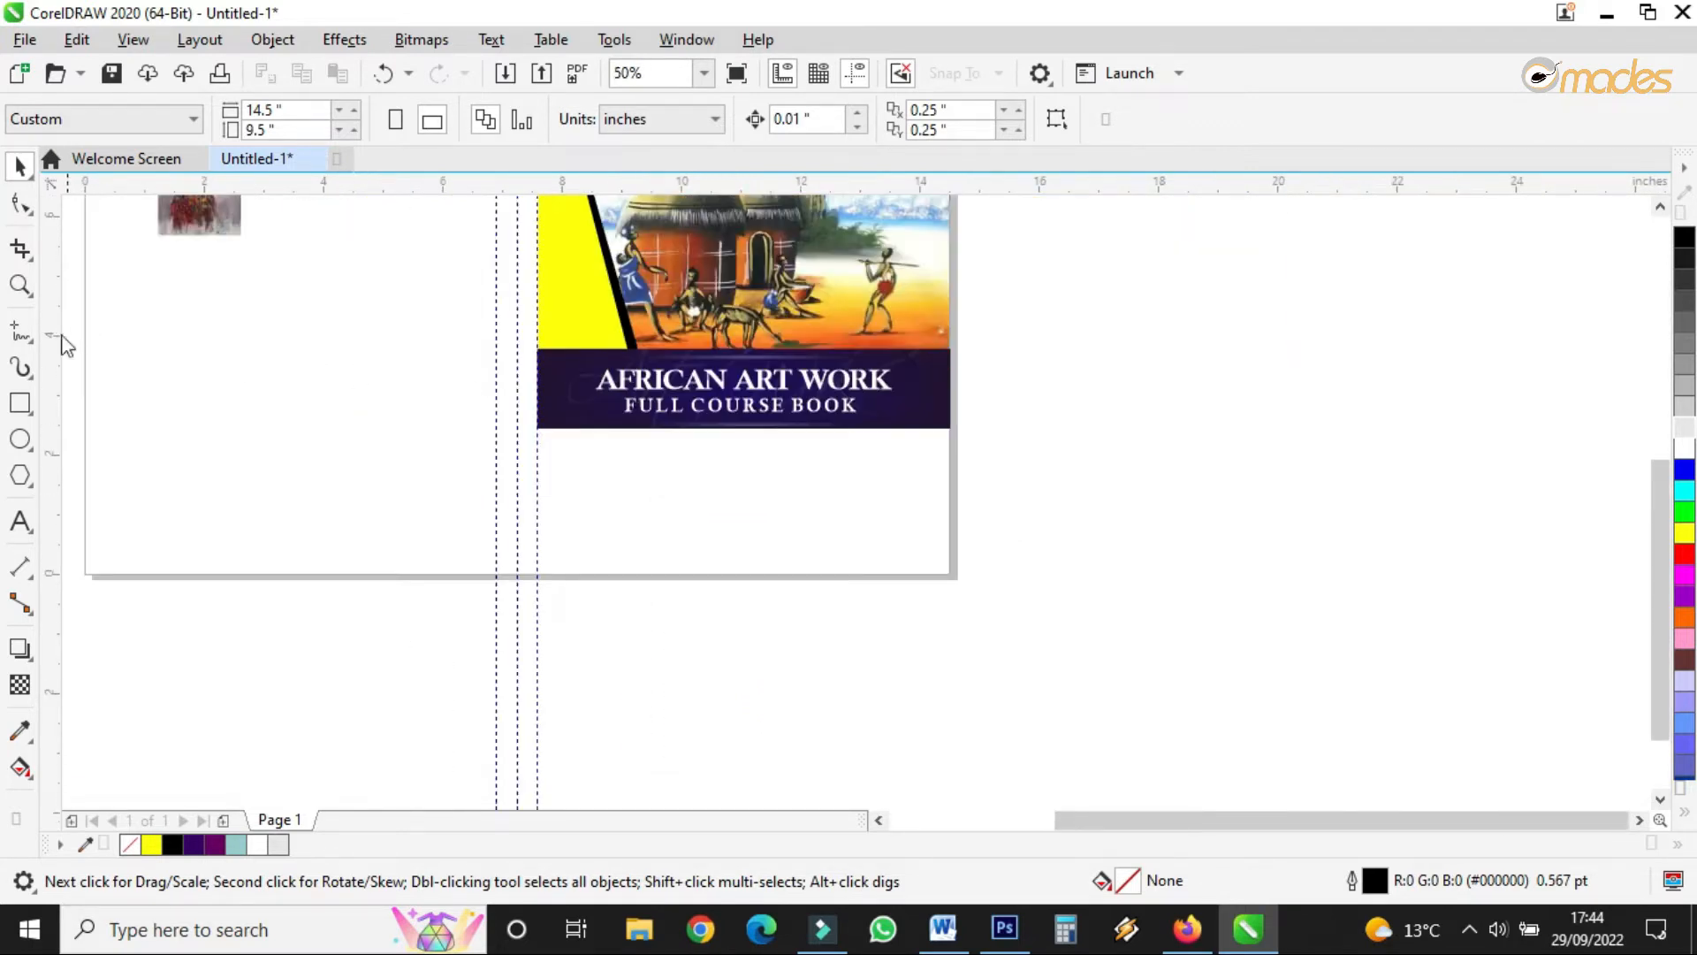
left_click(19, 404)
scroll(681, 484, "up", 1)
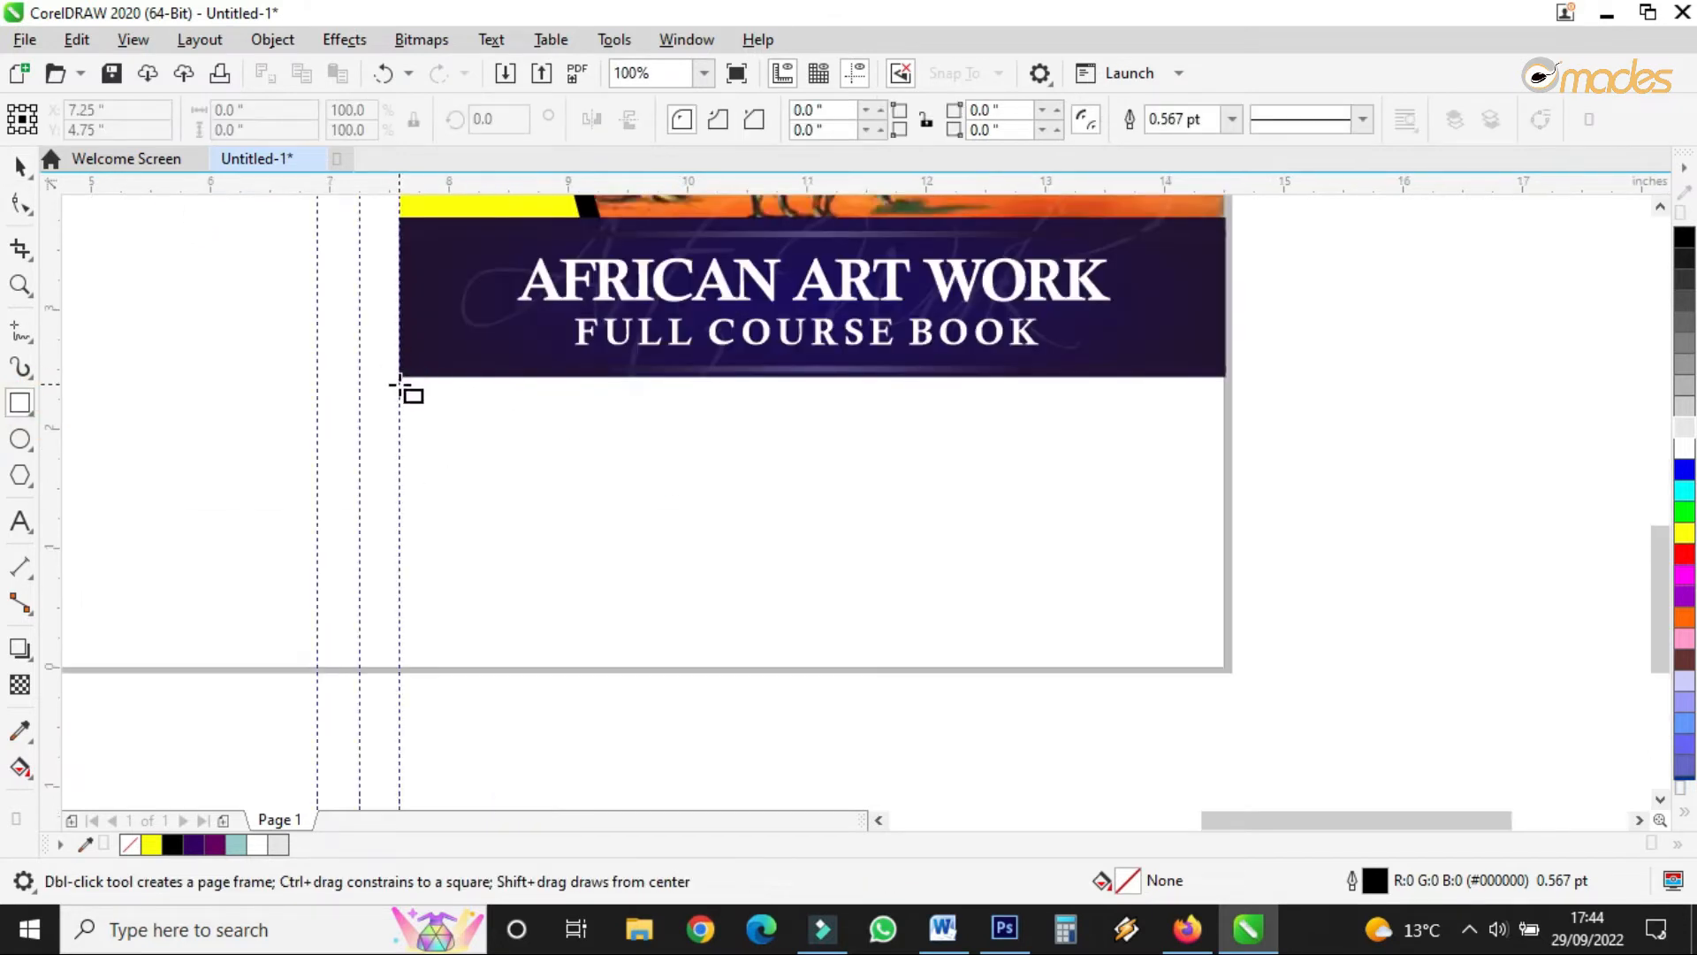
left_click_drag(399, 371, 1226, 670)
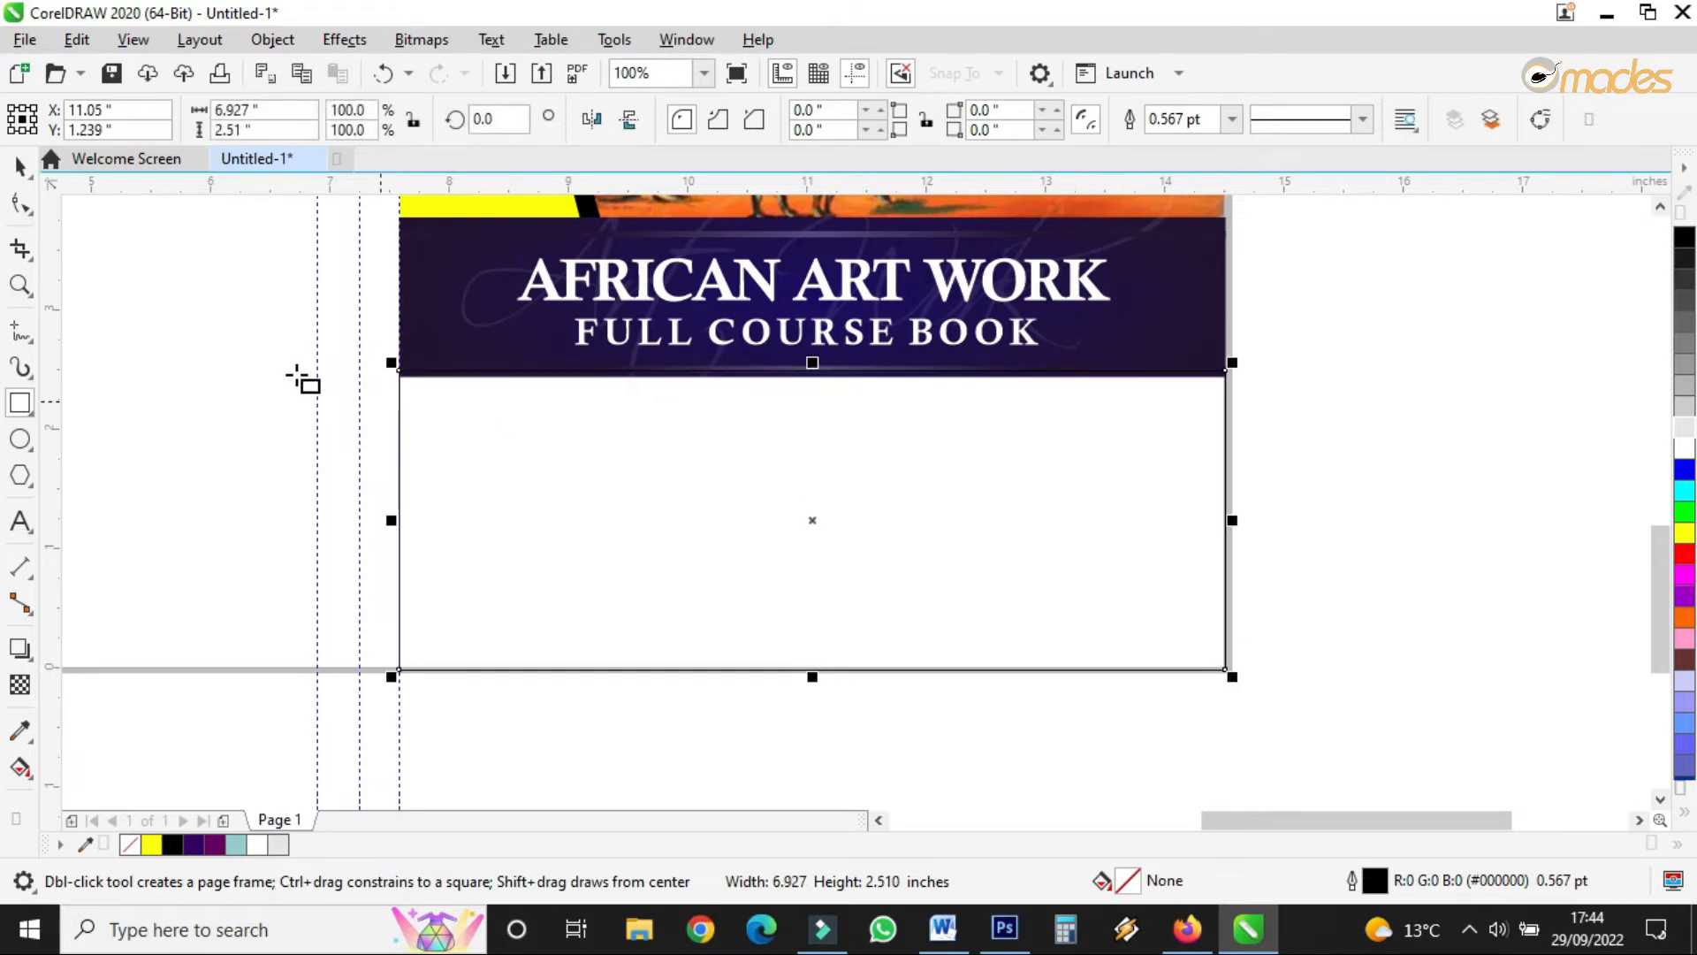
left_click(21, 164)
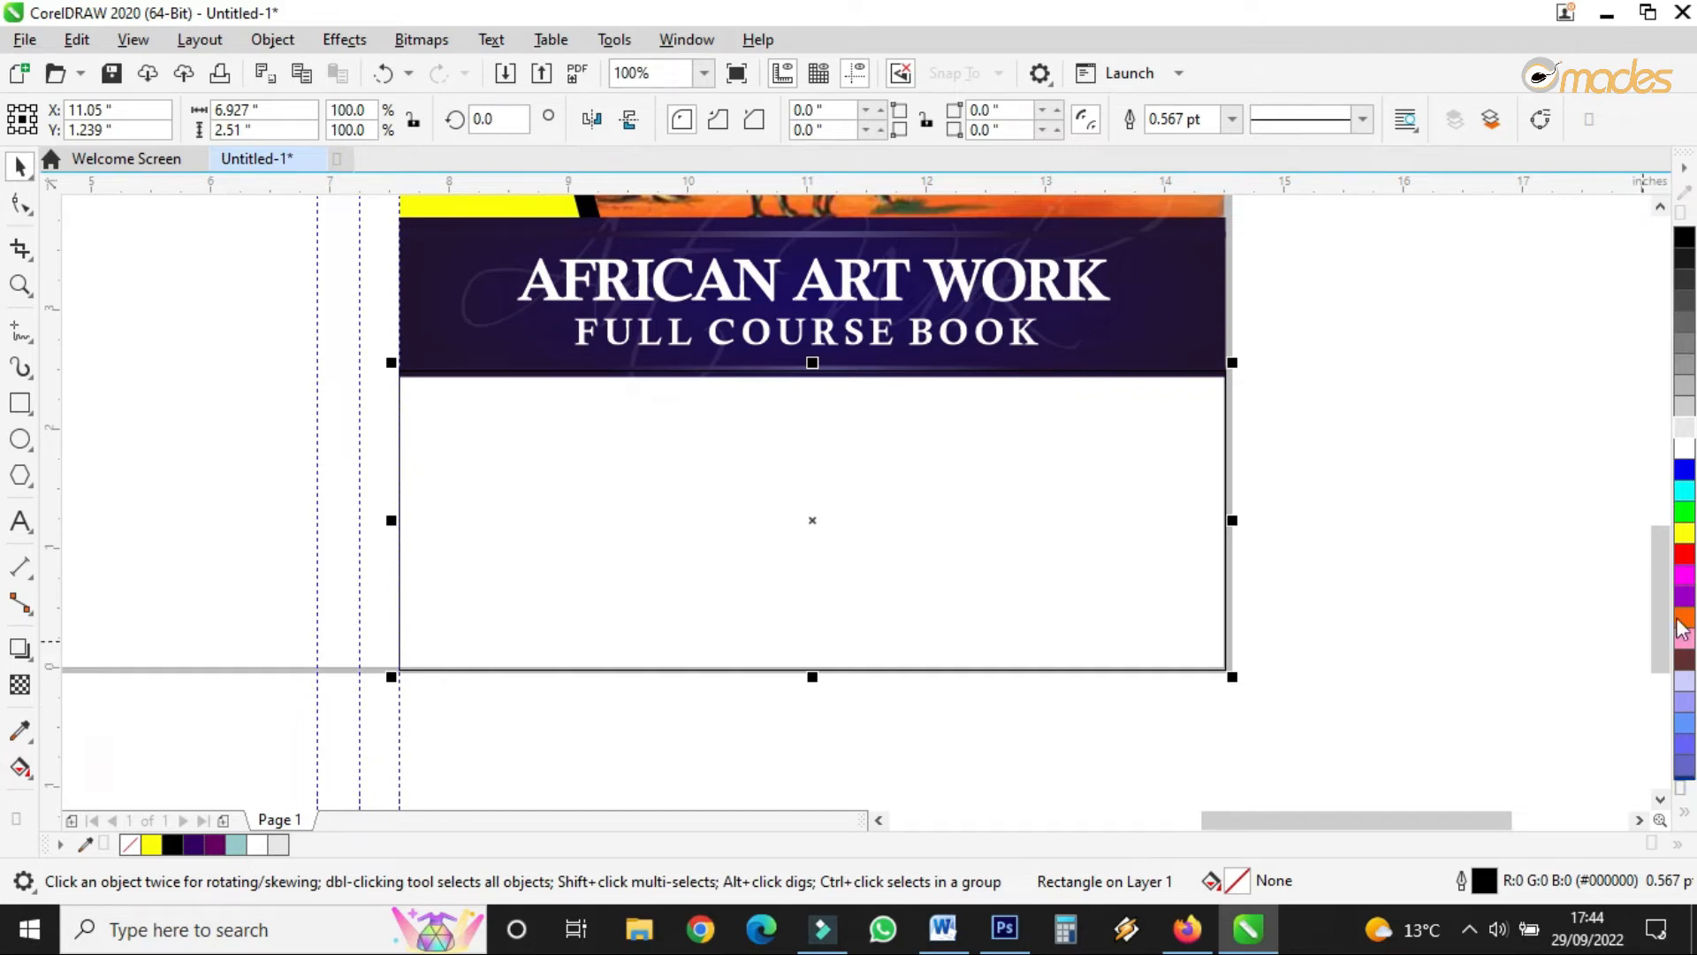
- Fill the rectangle purple (#5C008E) and send it behind the title banner with Order > To Back of Layer
left_click(1685, 576)
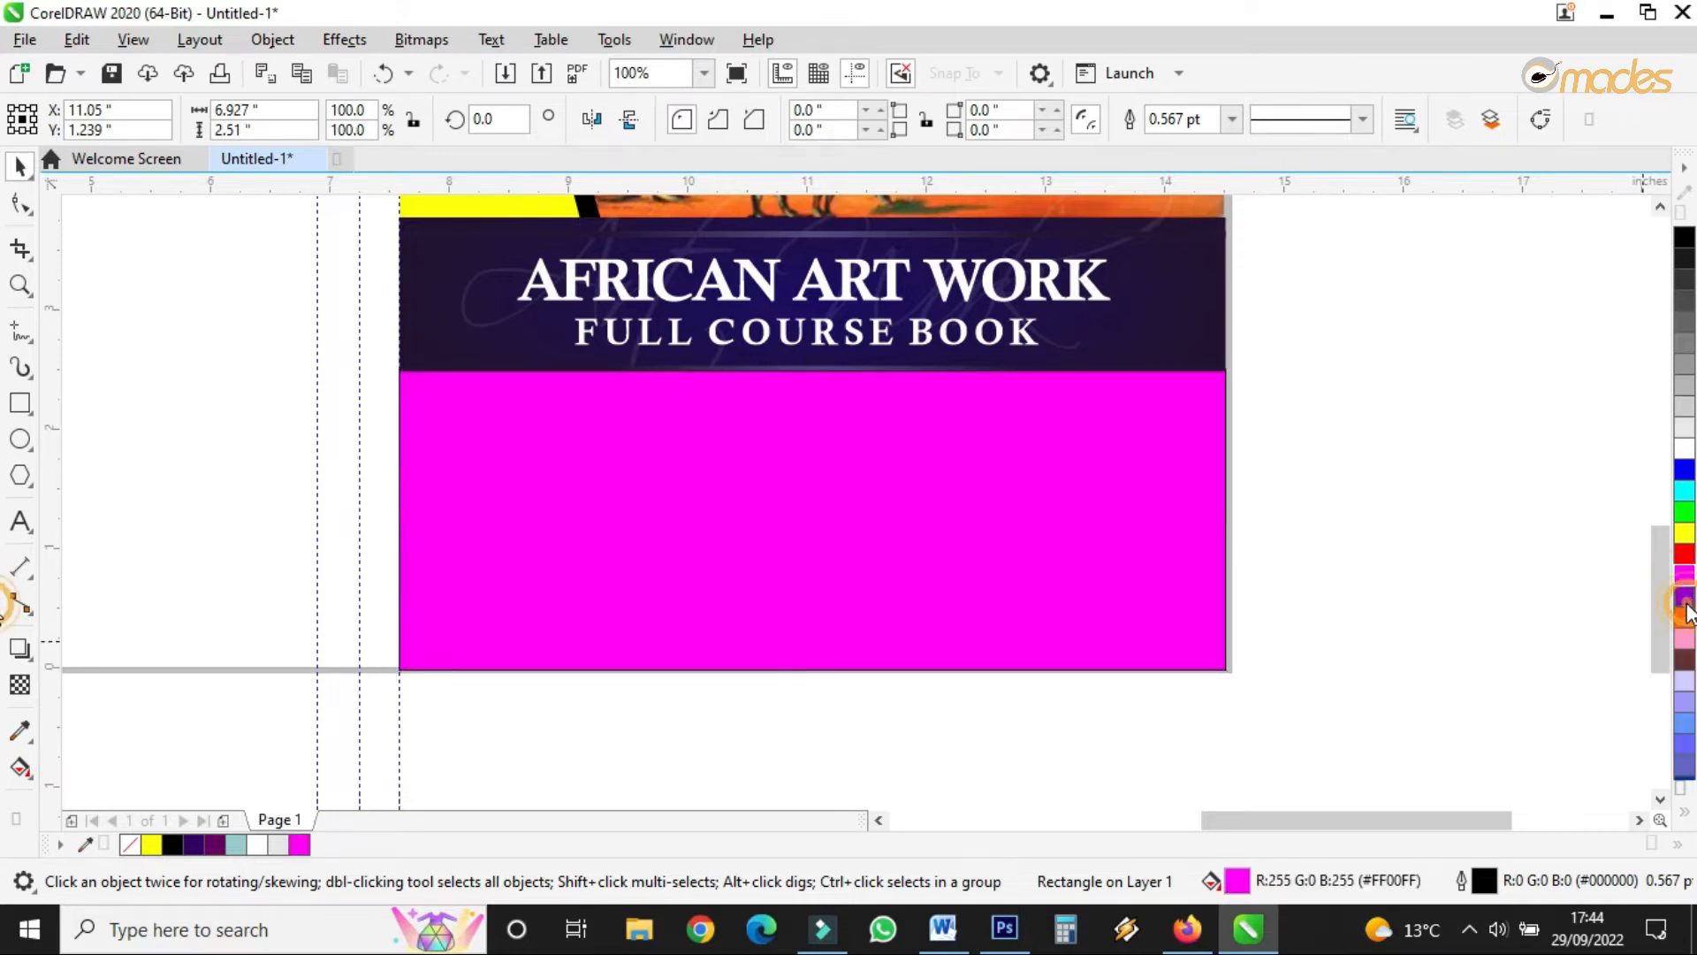
left_click(1684, 596)
left_click_drag(1685, 597, 1651, 648)
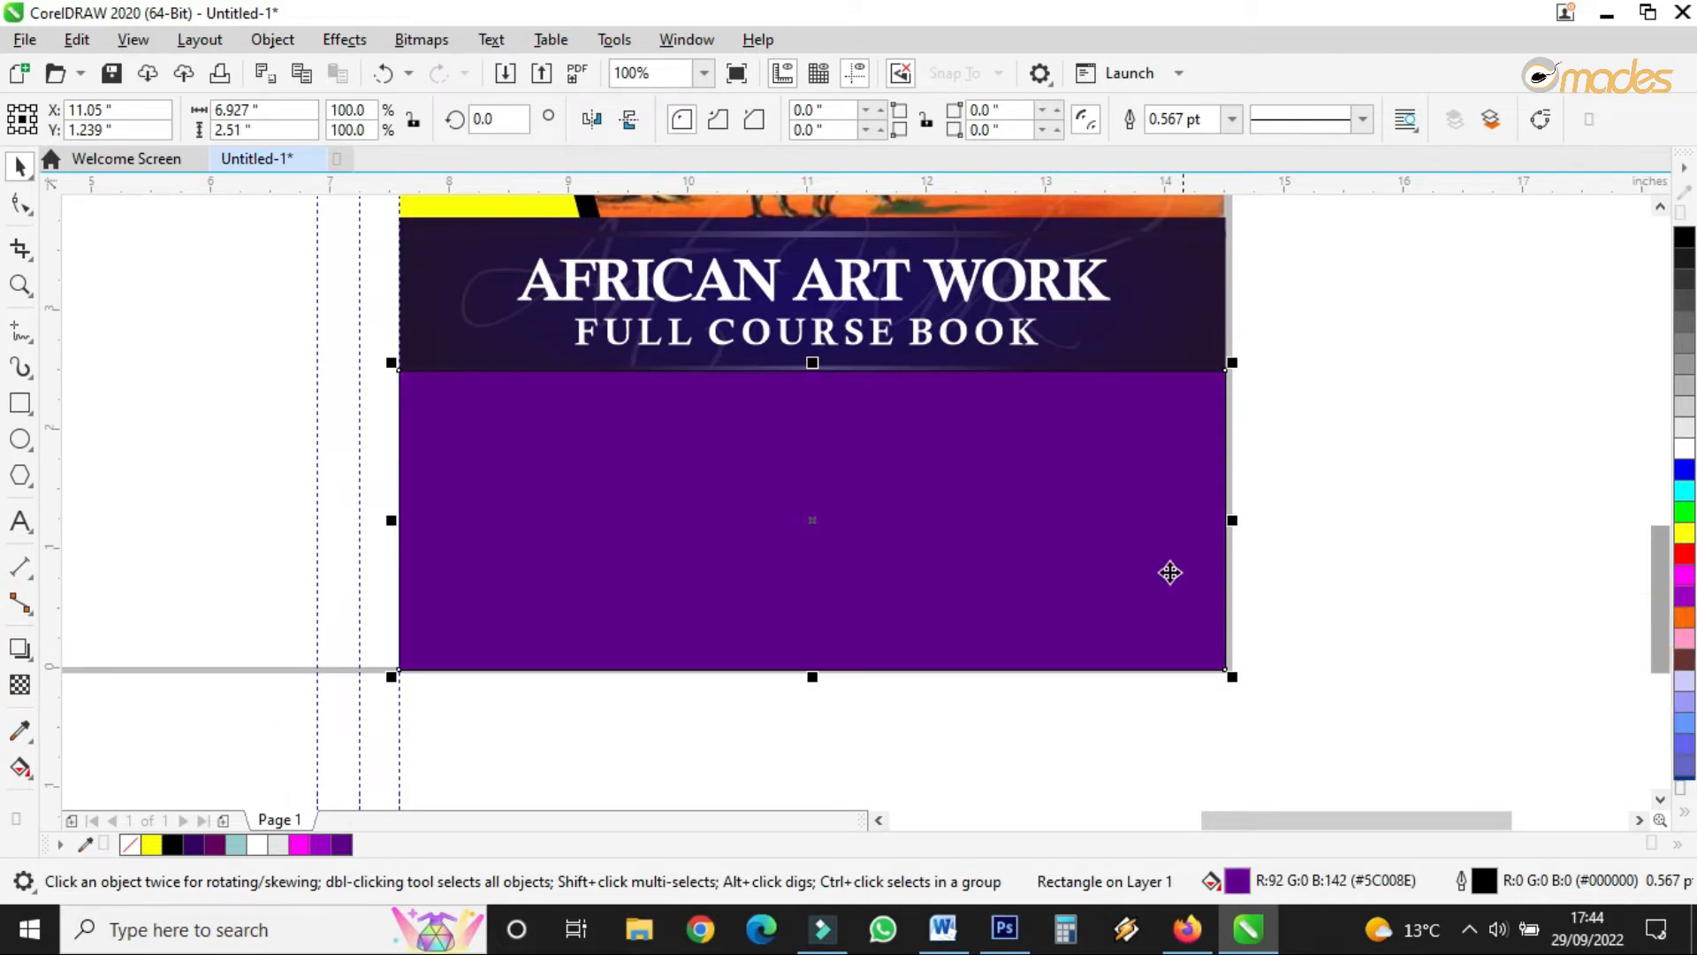
right_click(1081, 530)
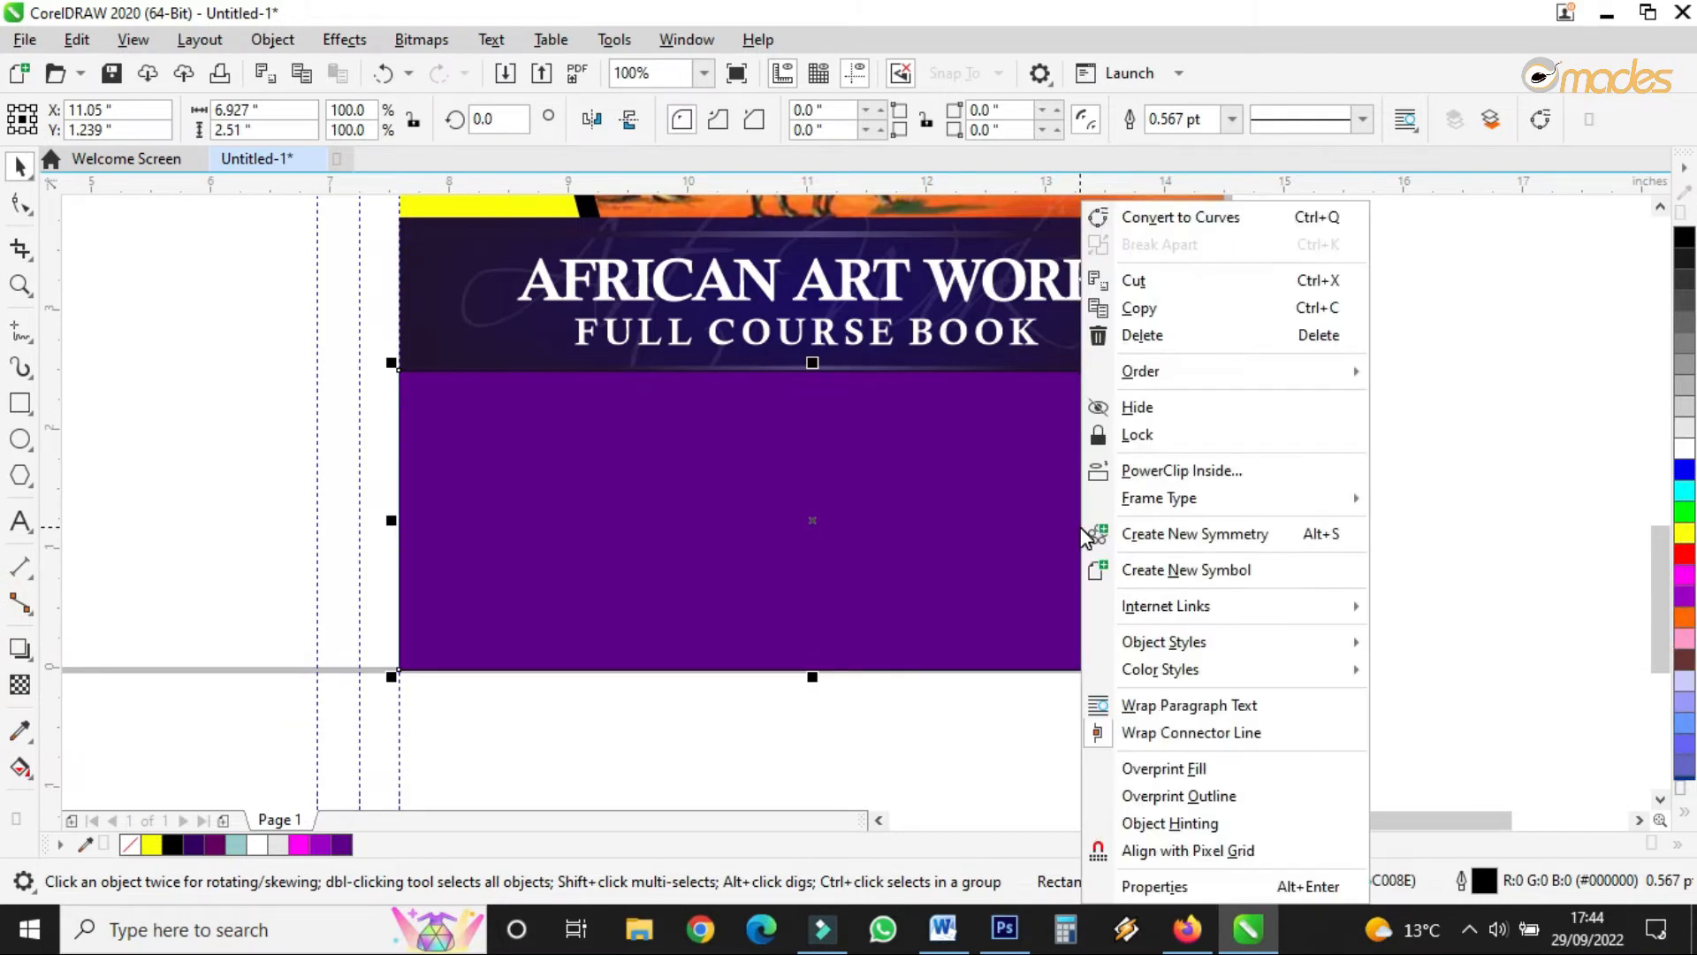
mouse_move(1237, 372)
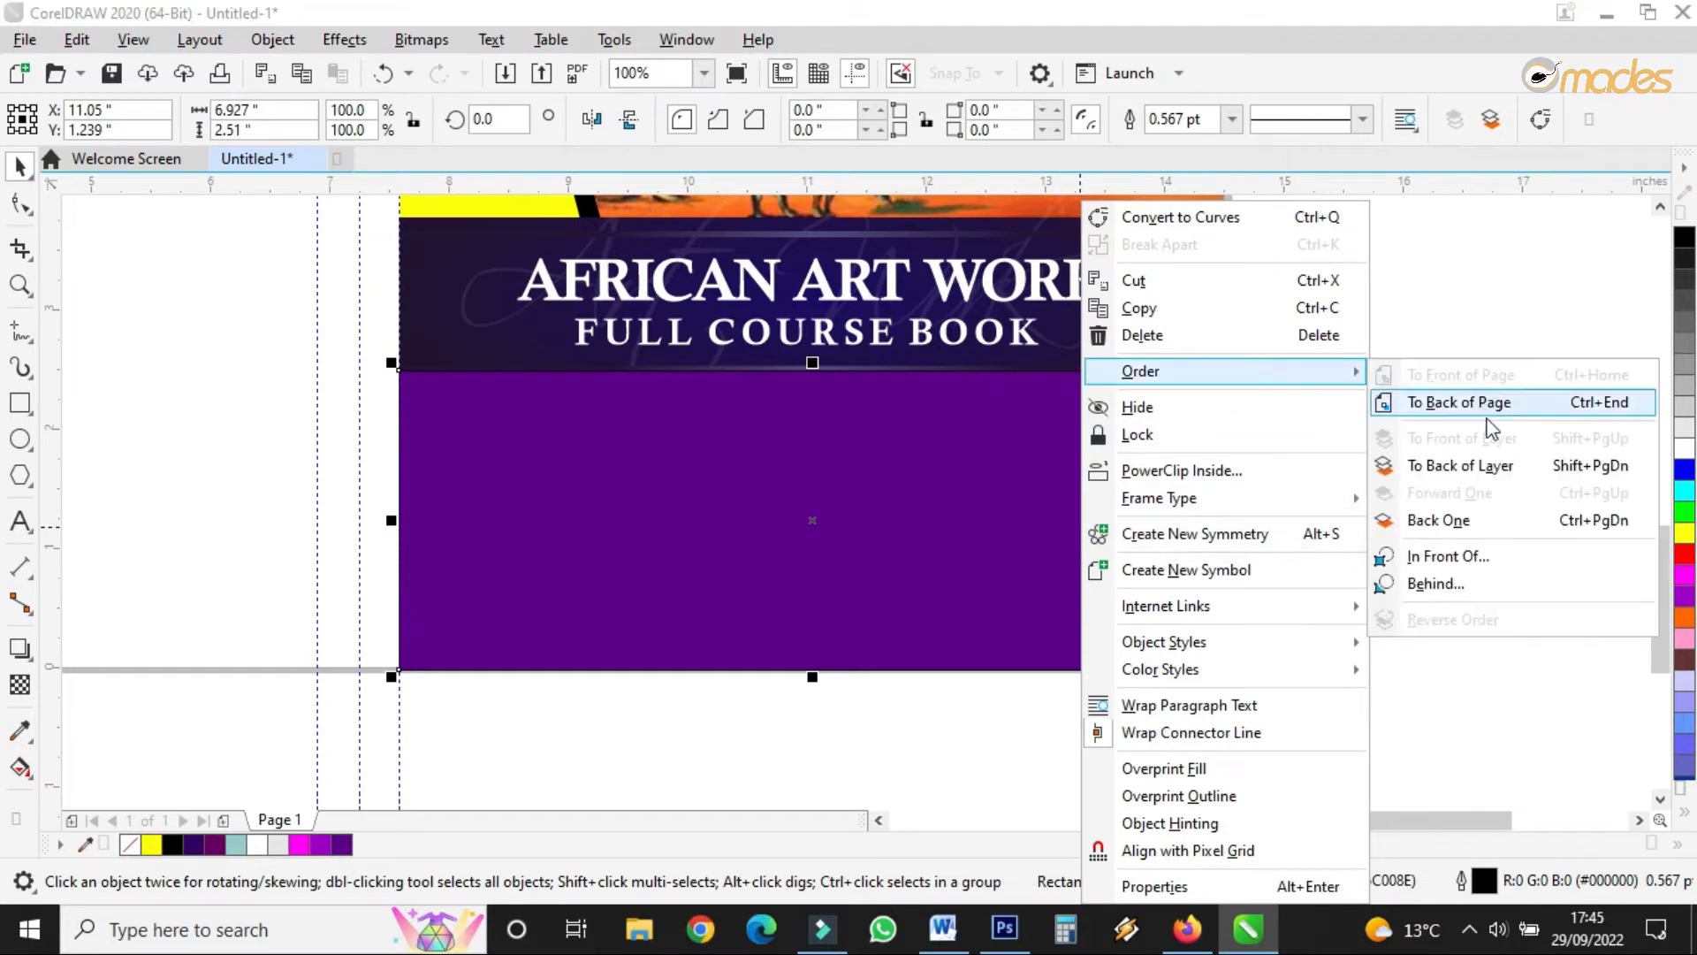
left_click(1483, 466)
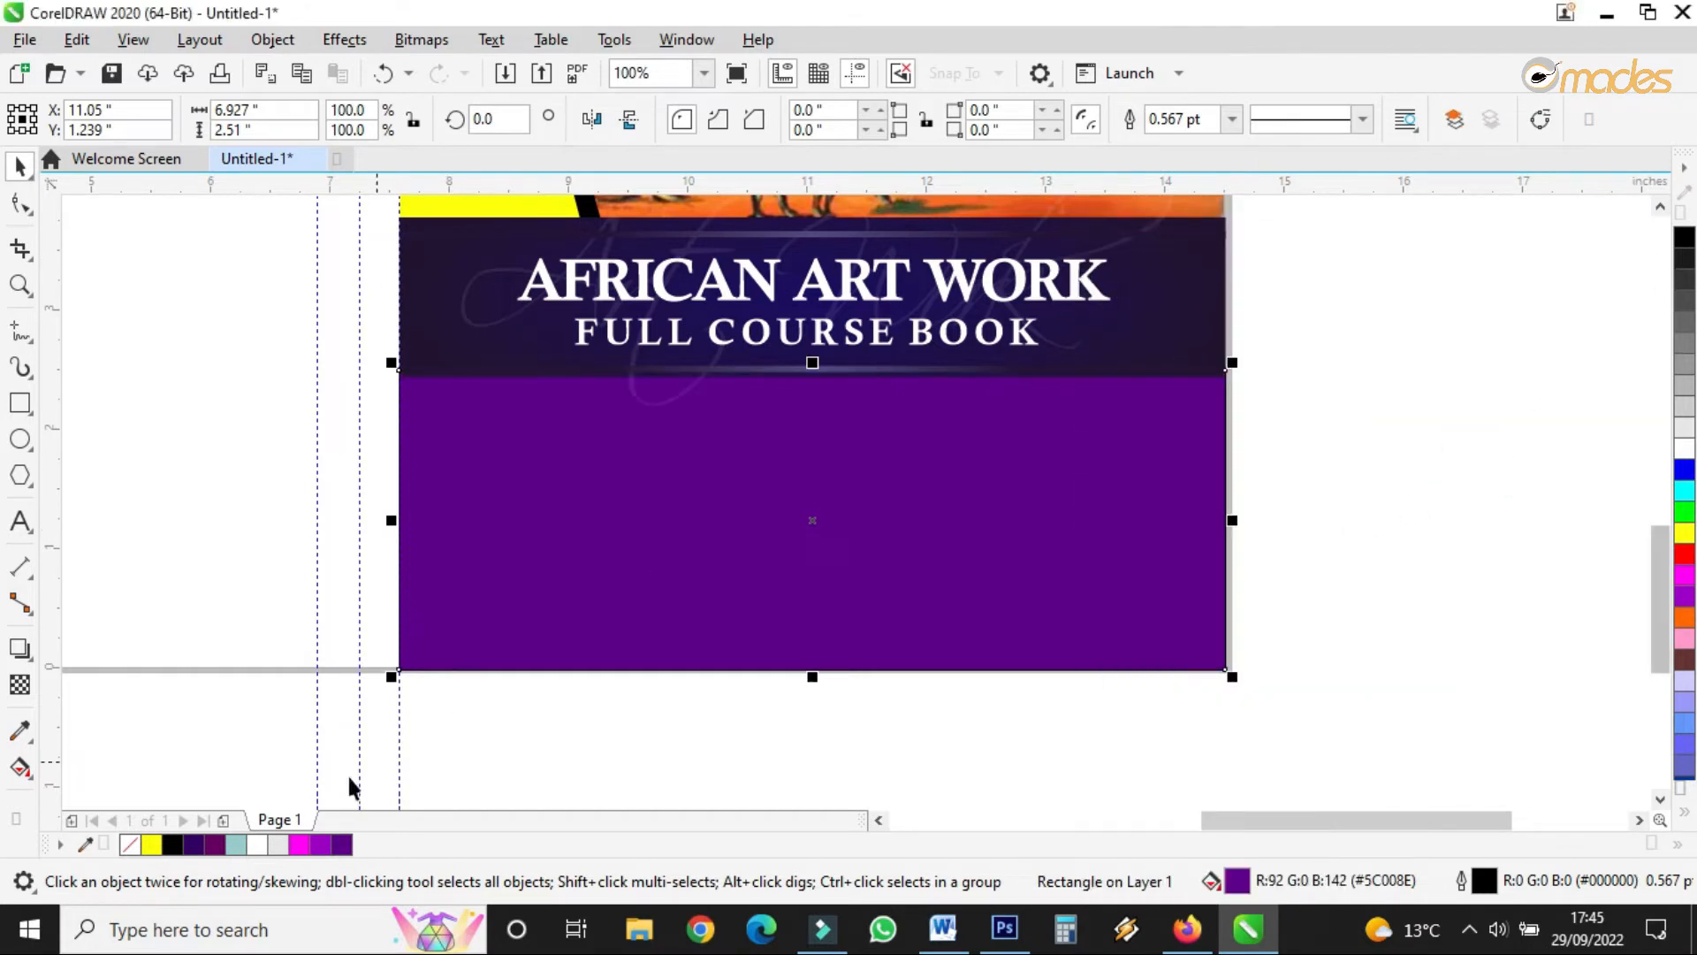
left_click(968, 524)
left_click(968, 523)
- Zoom in to frame the cover and the new purple panel
scroll(968, 524, "down", 2)
scroll(950, 506, "up", 1)
scroll(951, 407, "down", 1)
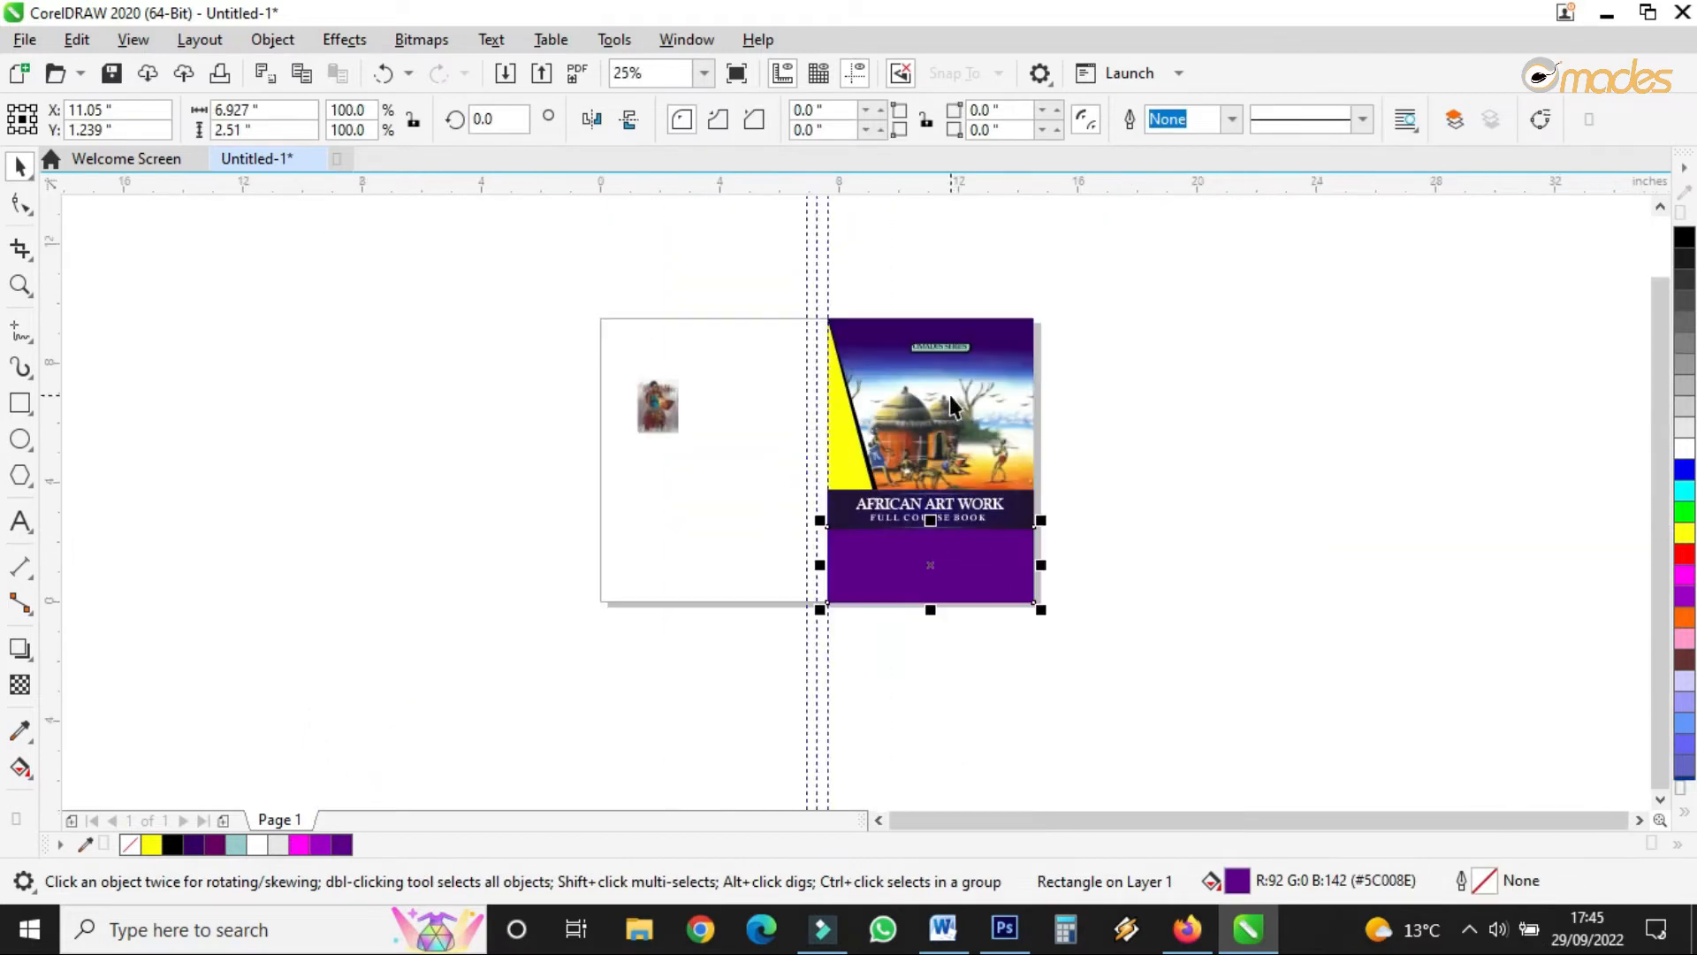
scroll(951, 406, "up", 1)
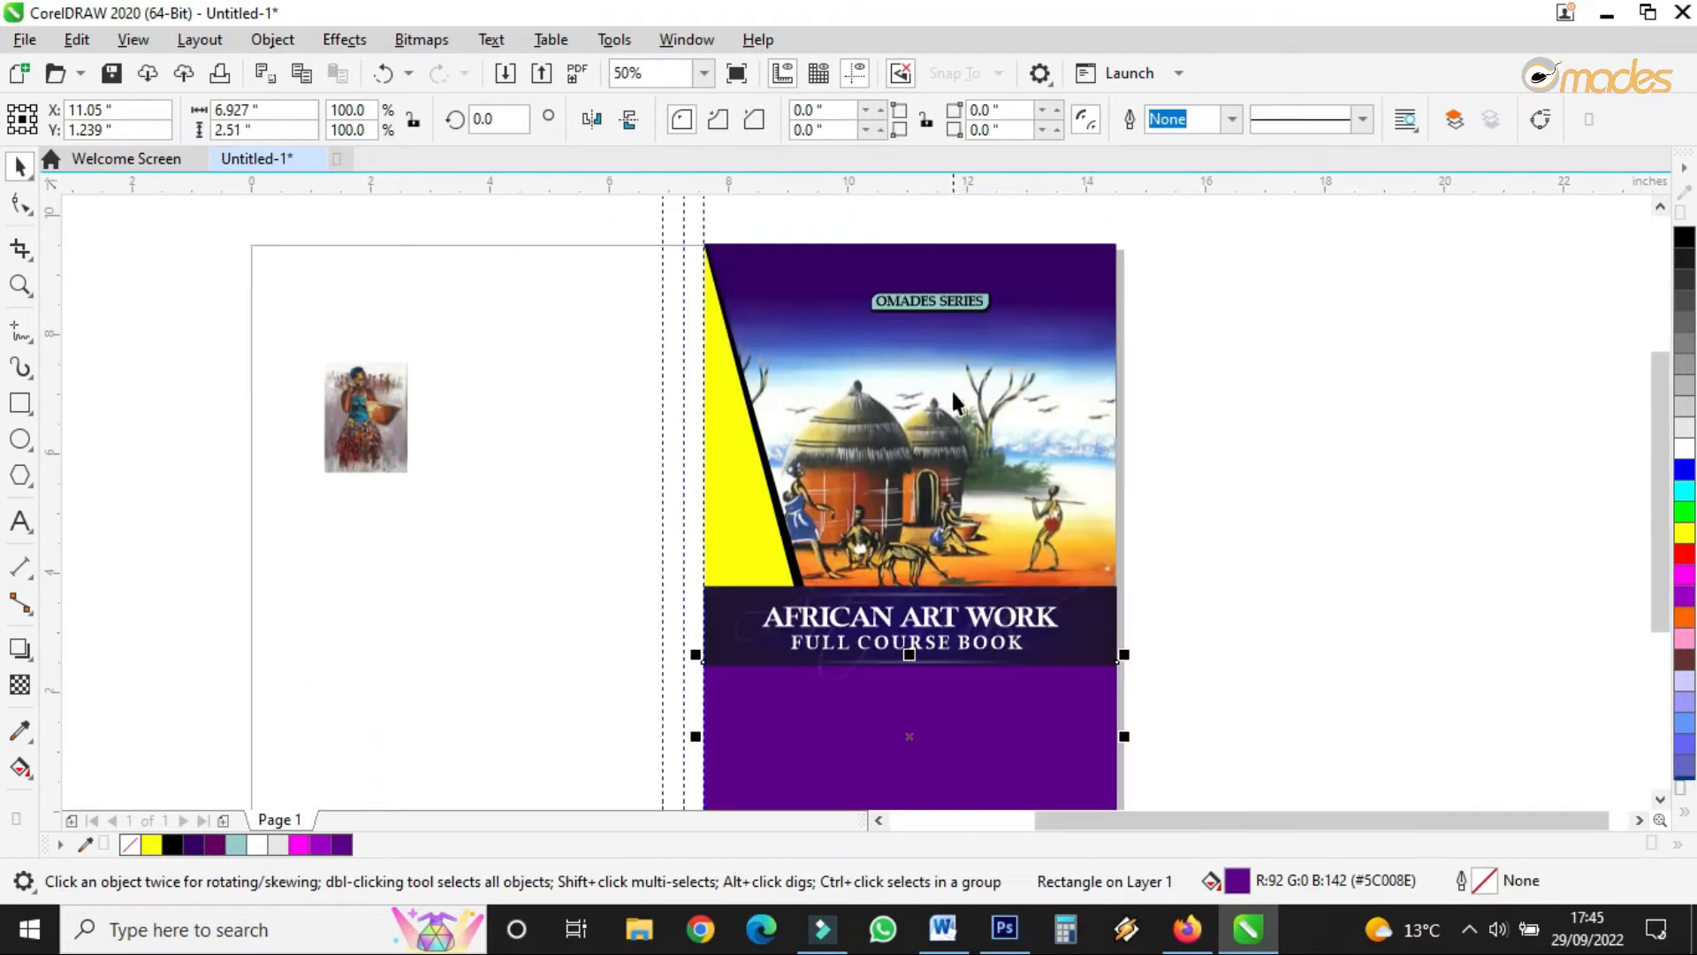
left_click(20, 284)
scroll(698, 387, "down", 2)
left_click_drag(677, 357, 848, 477)
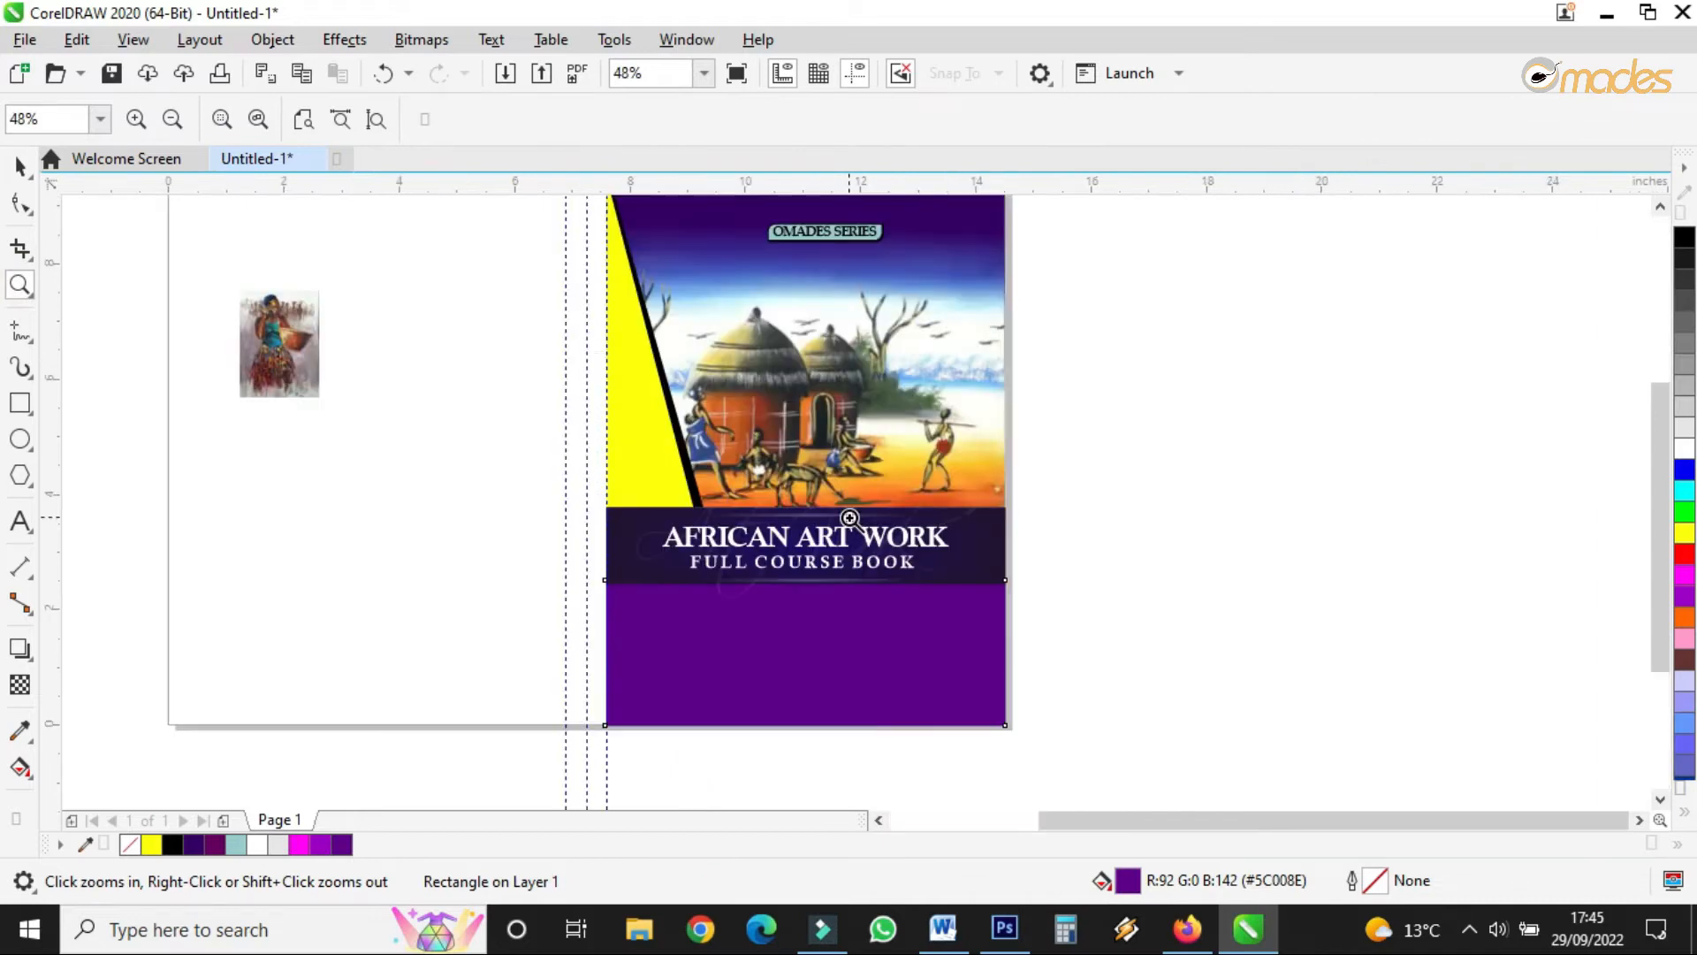
left_click(905, 700)
right_click(992, 636)
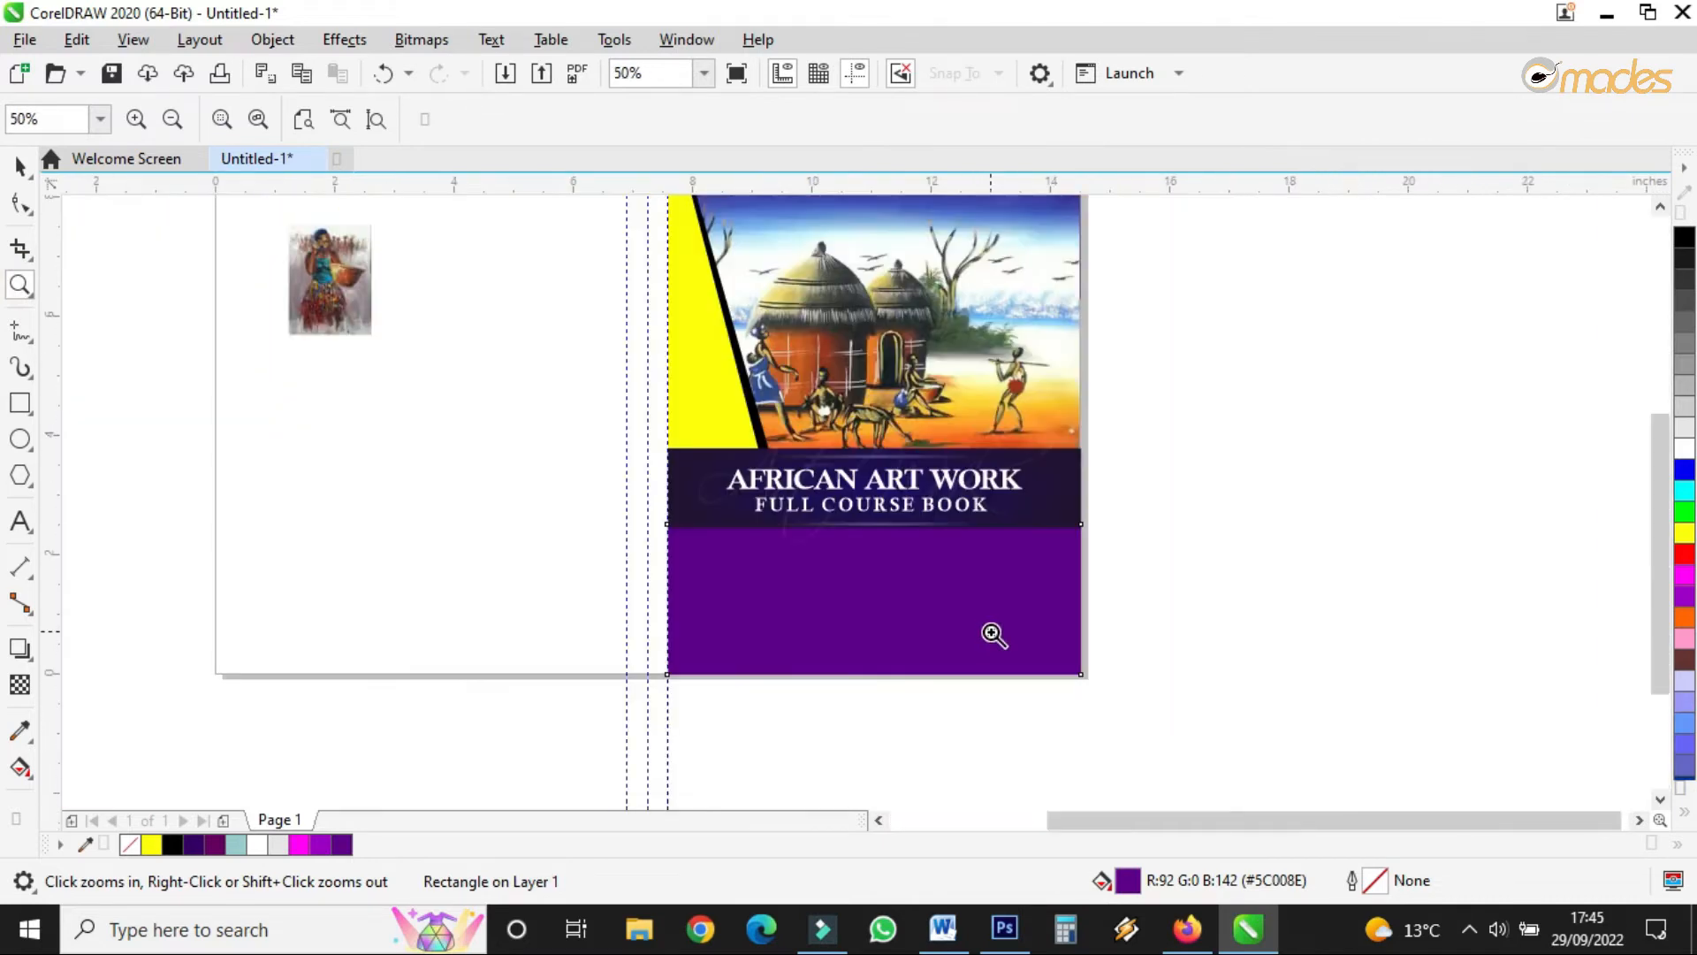
left_click(996, 580)
scroll(905, 444, "down", 2)
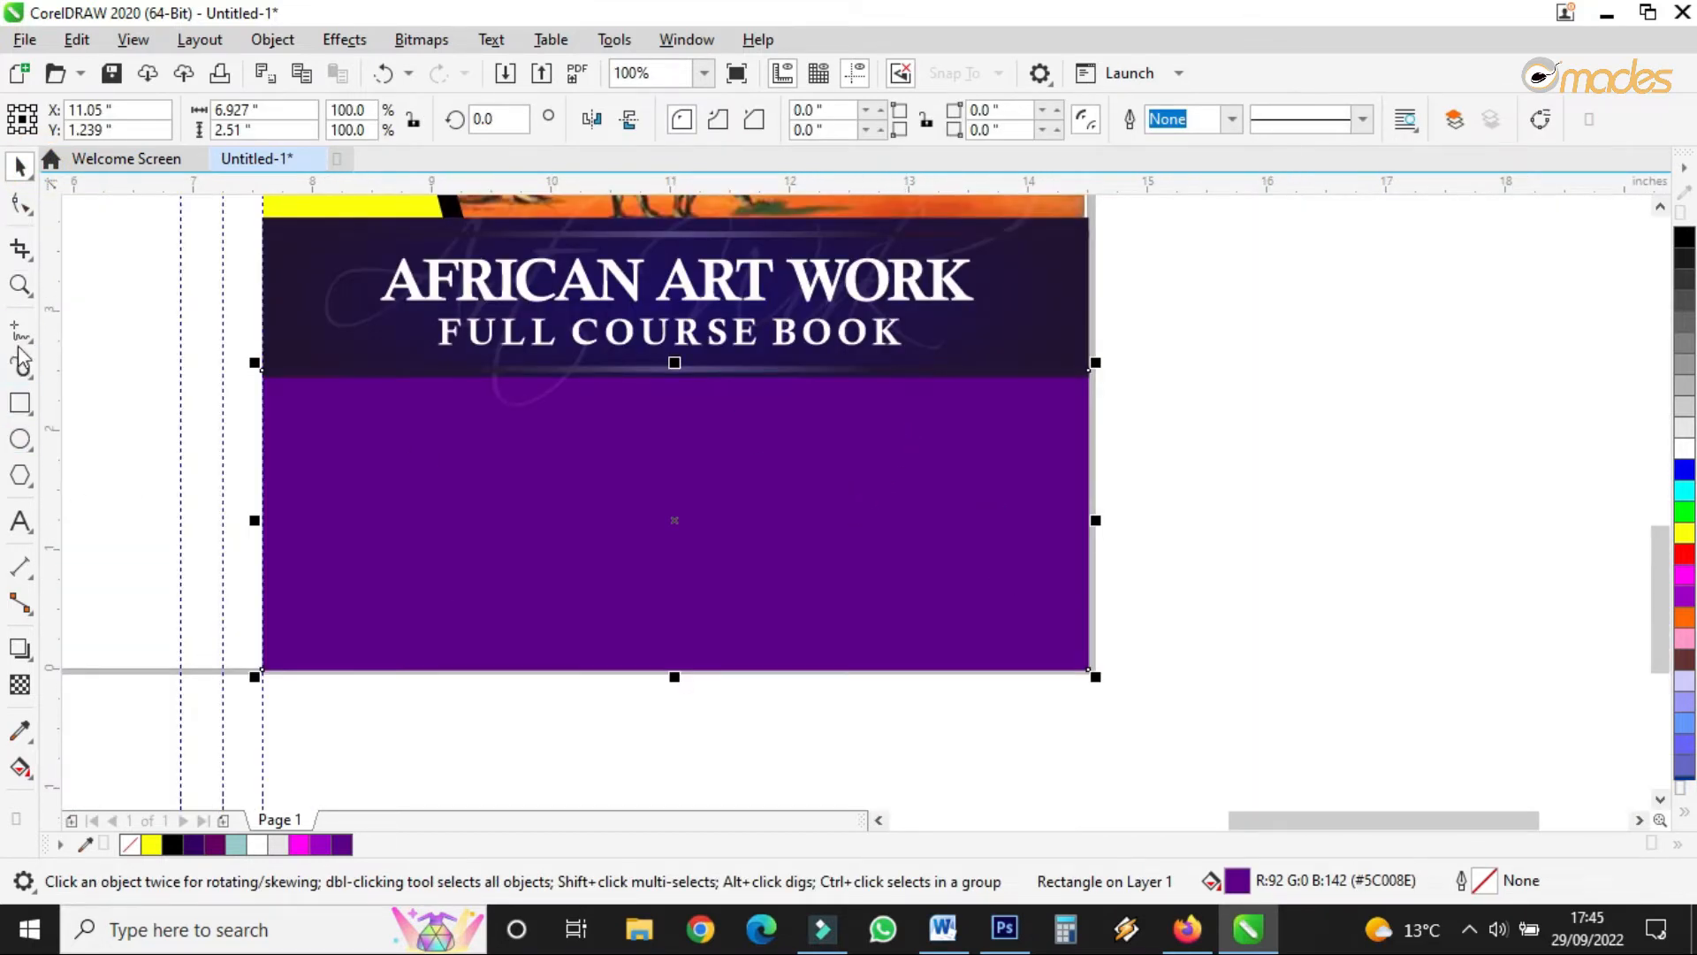
- Draw a closed angular polyline shape with a slanted left edge at the purple block's right side
left_click(17, 344)
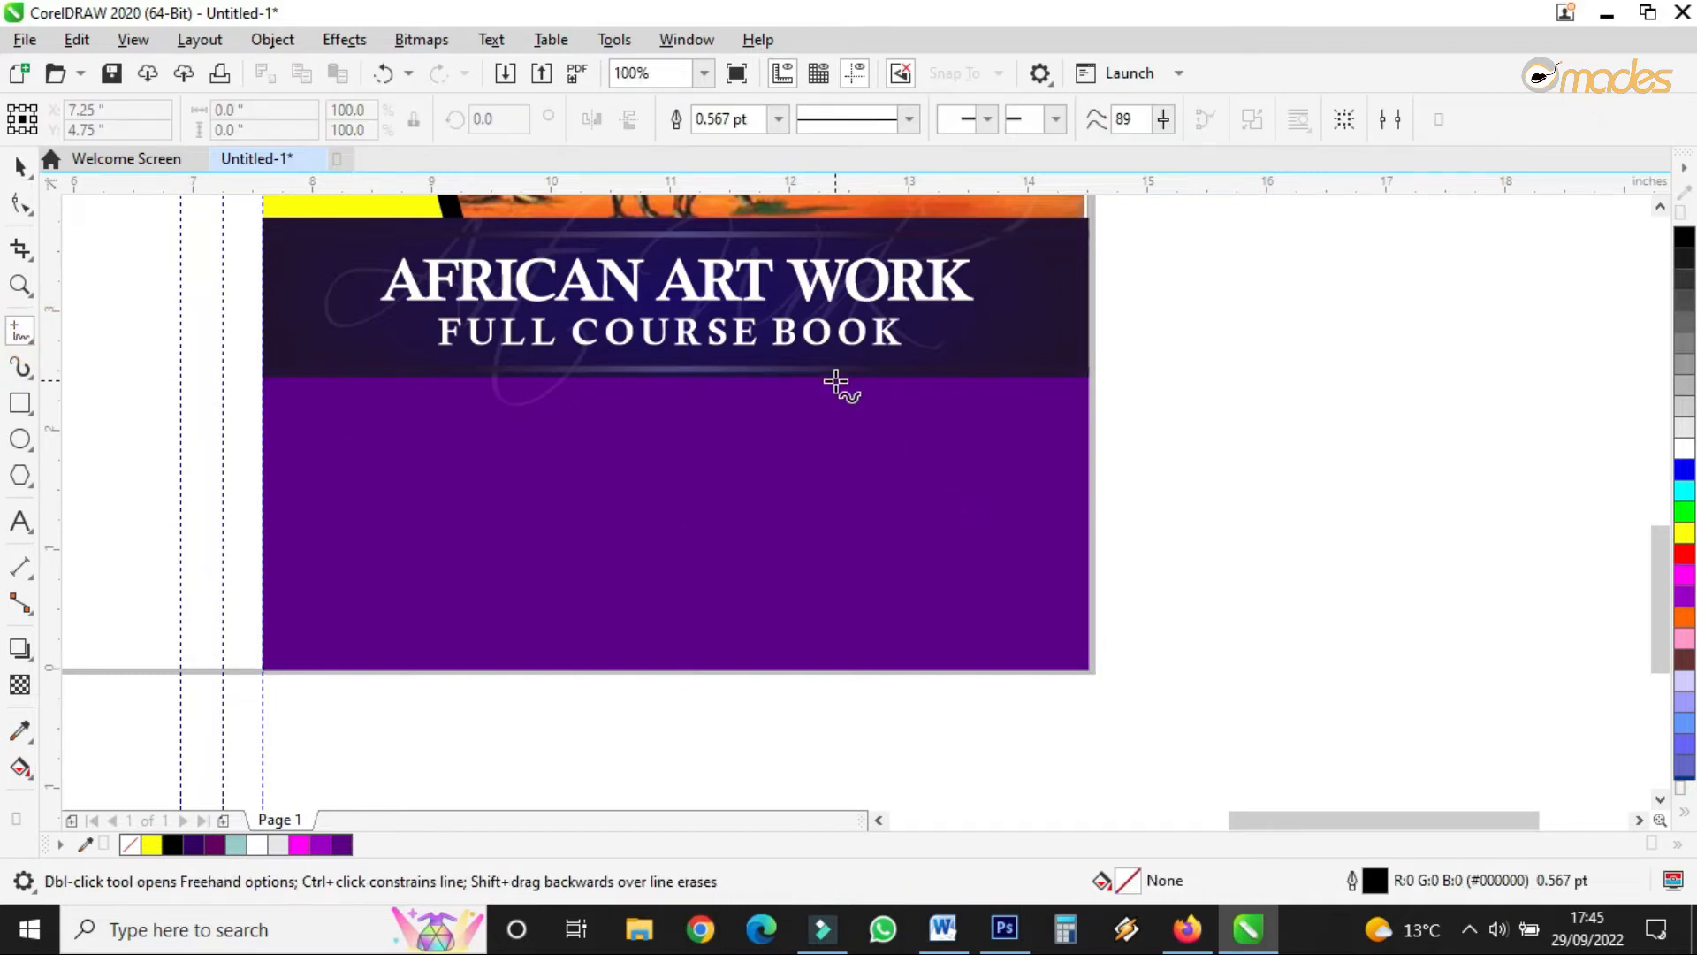
left_click(835, 381)
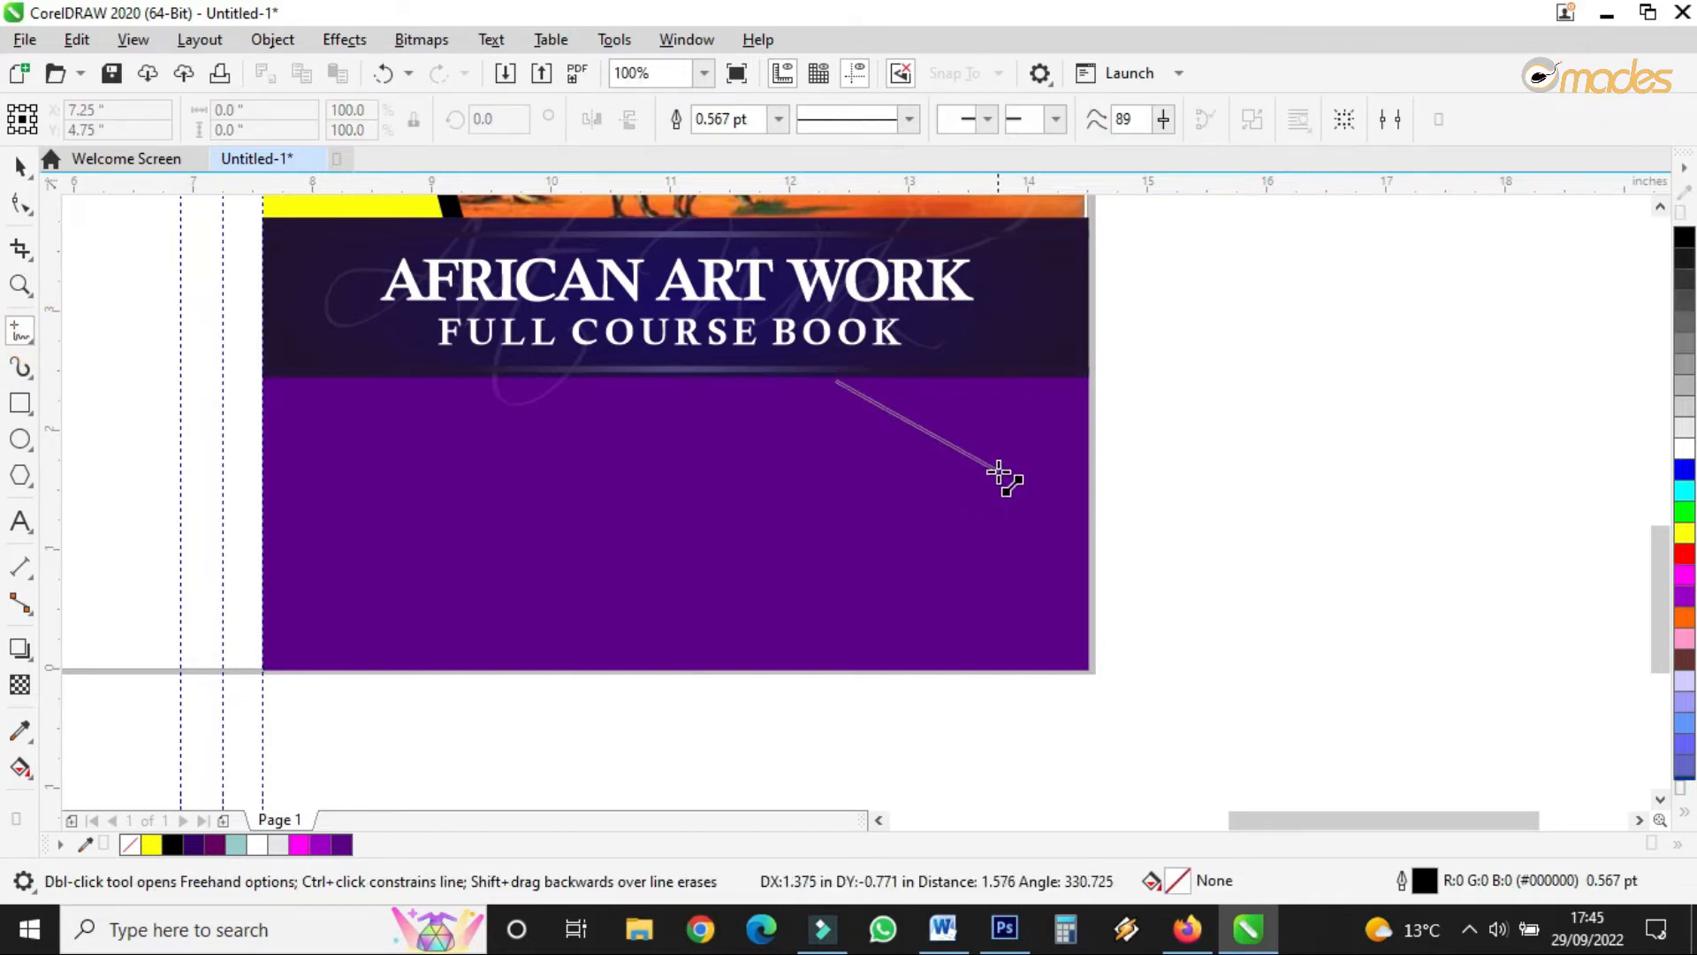
left_click(999, 473)
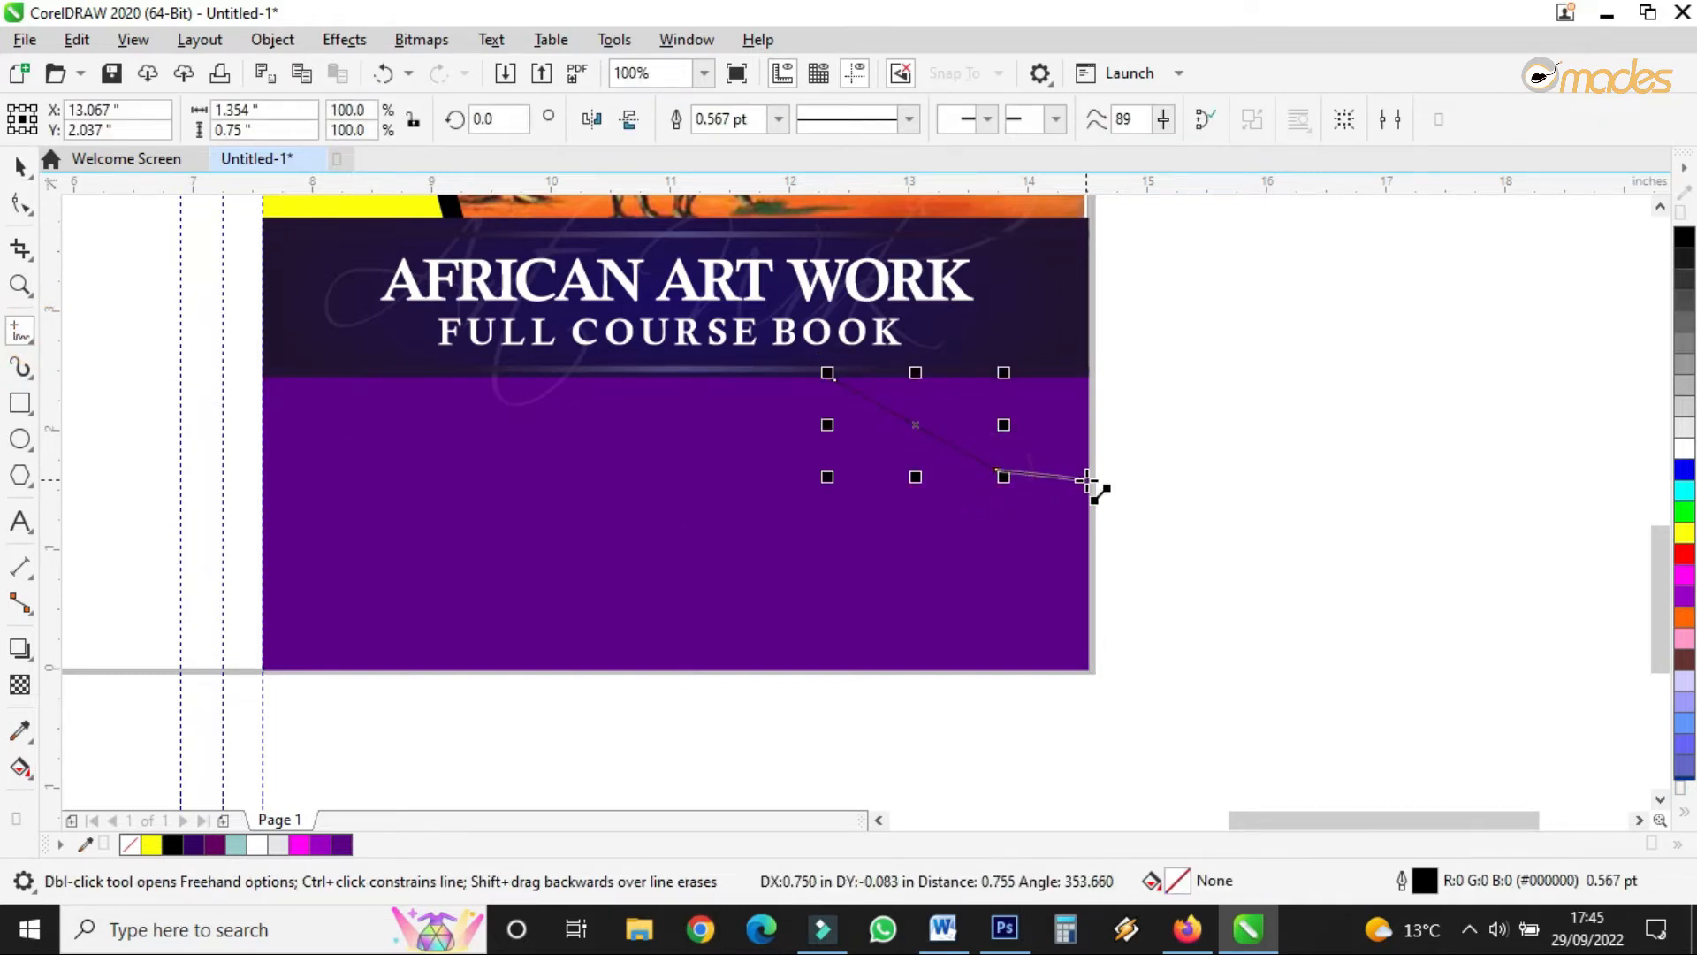
left_click(1090, 474)
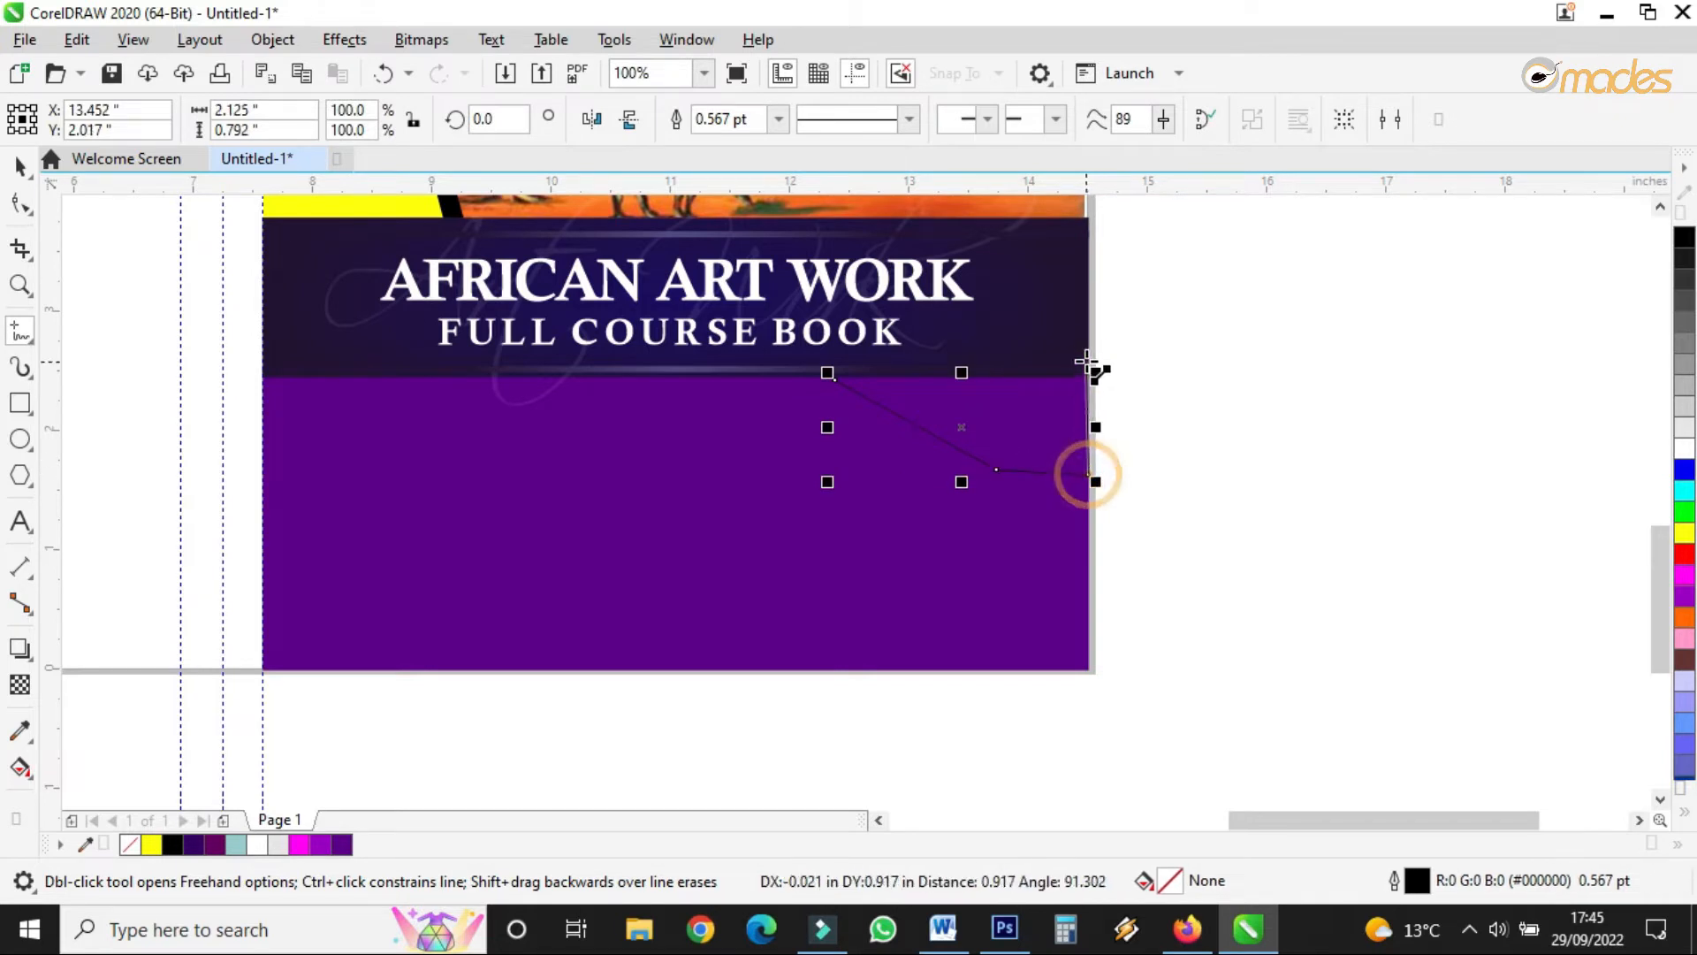
left_click(1094, 334)
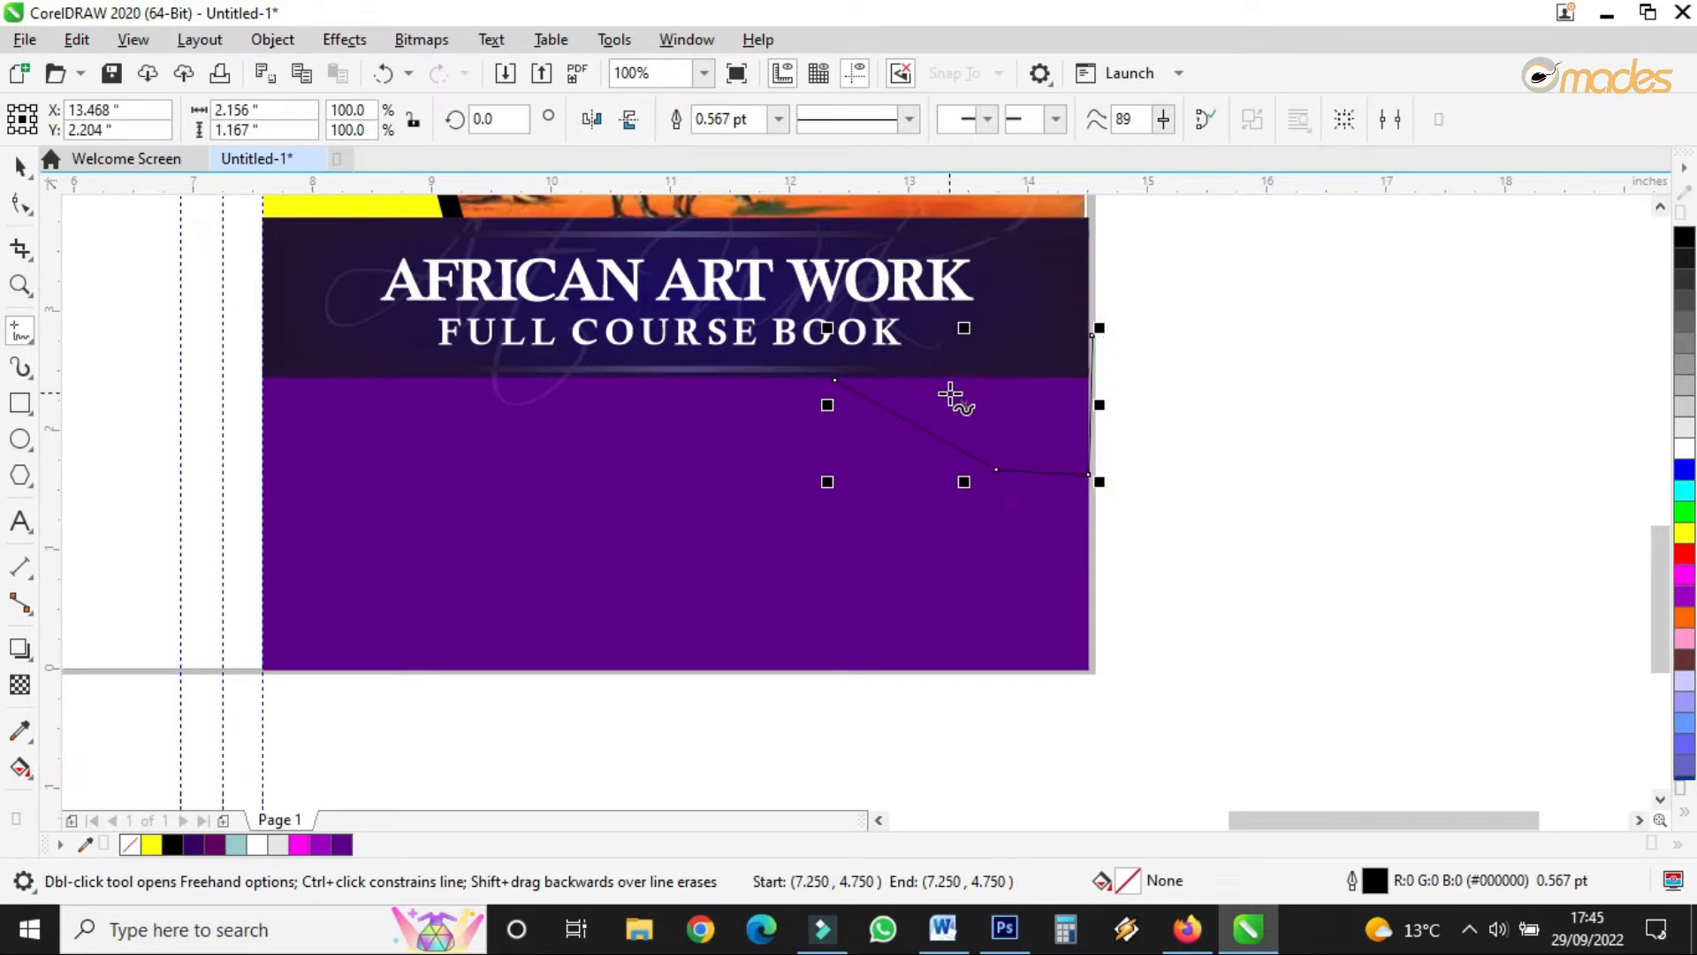
key("Delete")
left_click(840, 379)
left_click(972, 477)
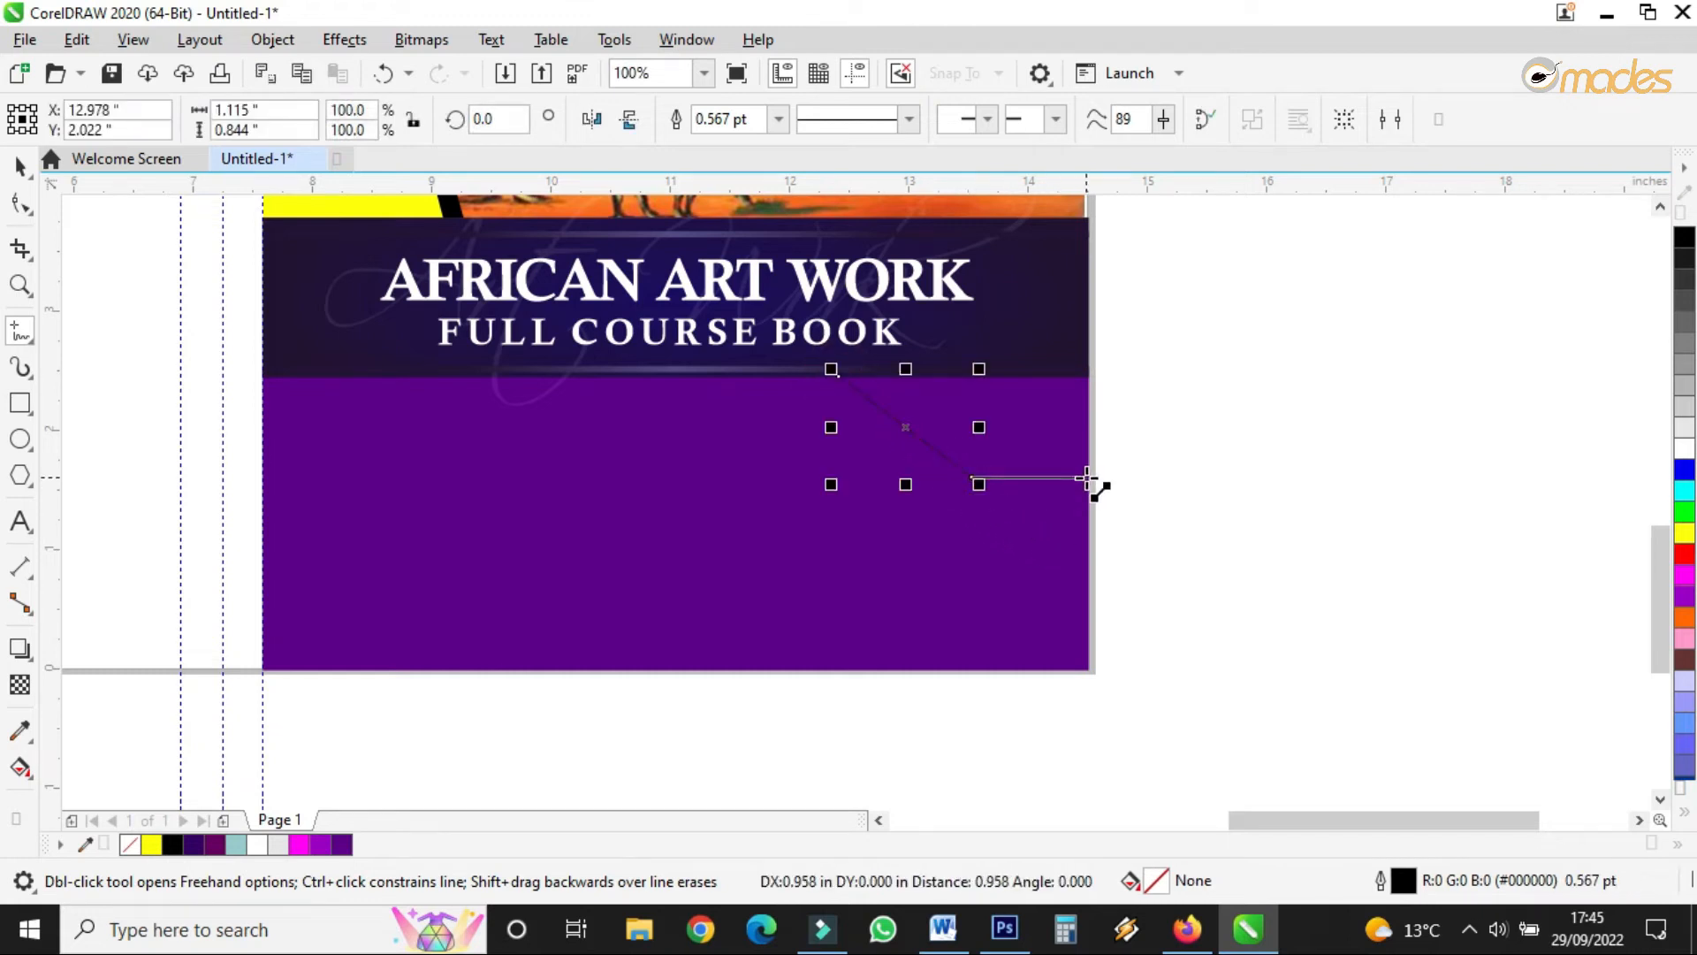
left_click(1087, 478)
left_click(1088, 322)
left_click(837, 377)
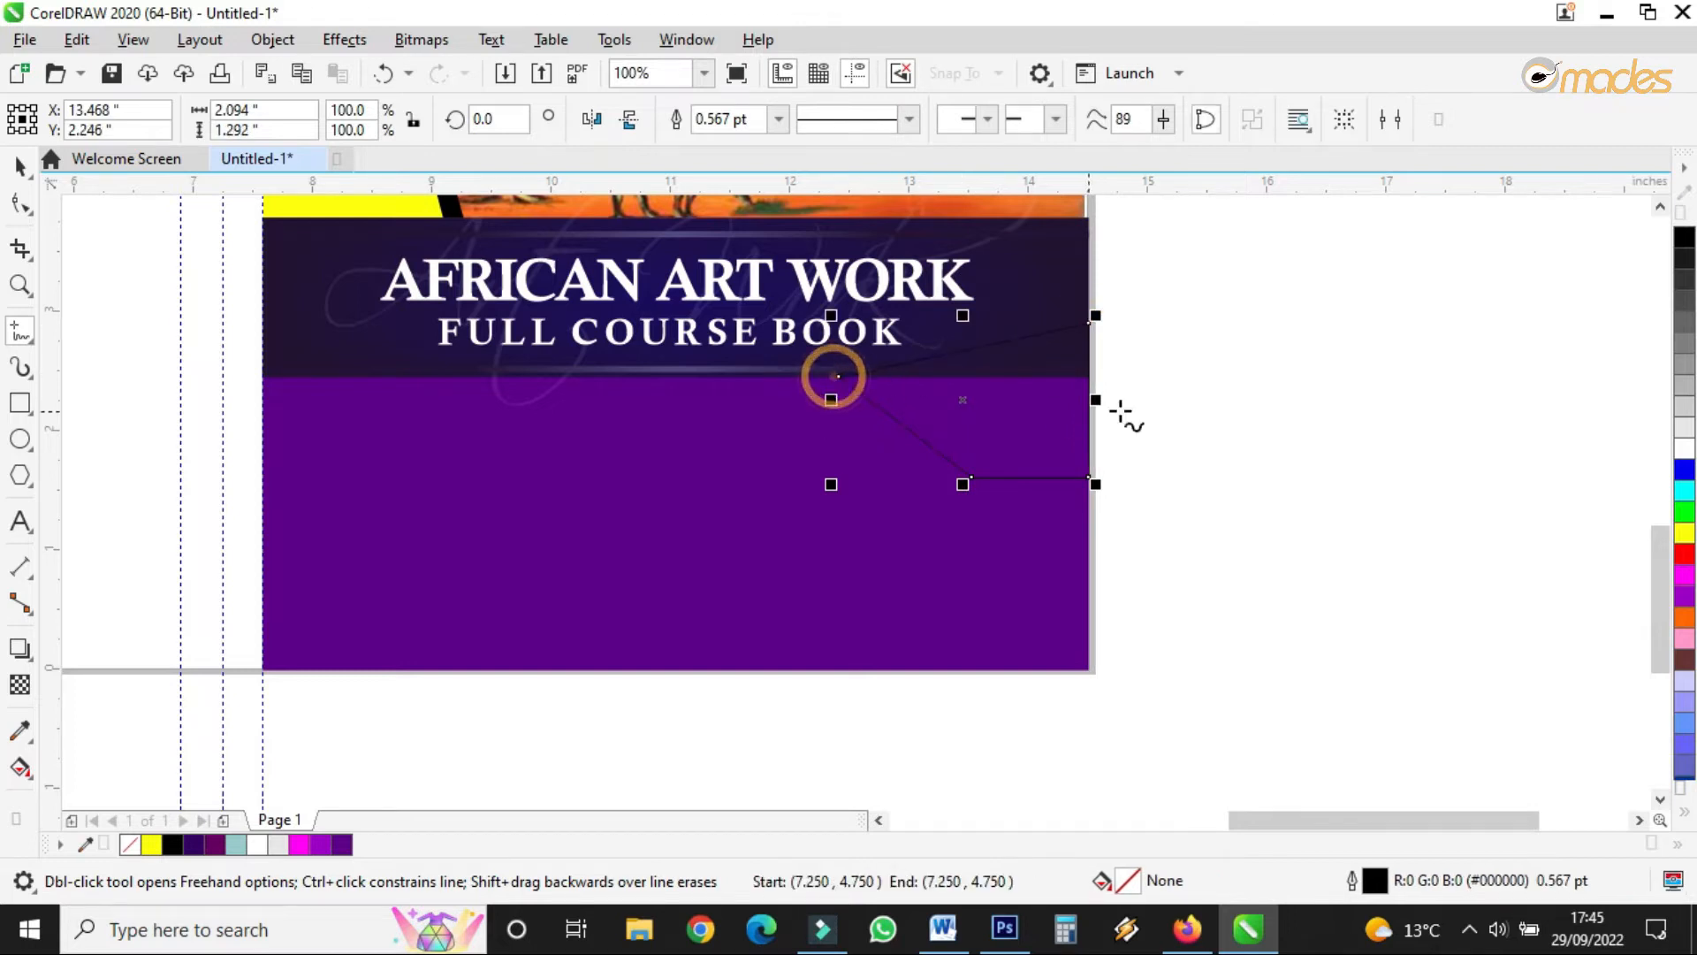
- Fill the angular shape pink (#FF99CC) and remove its outline
left_click(19, 165)
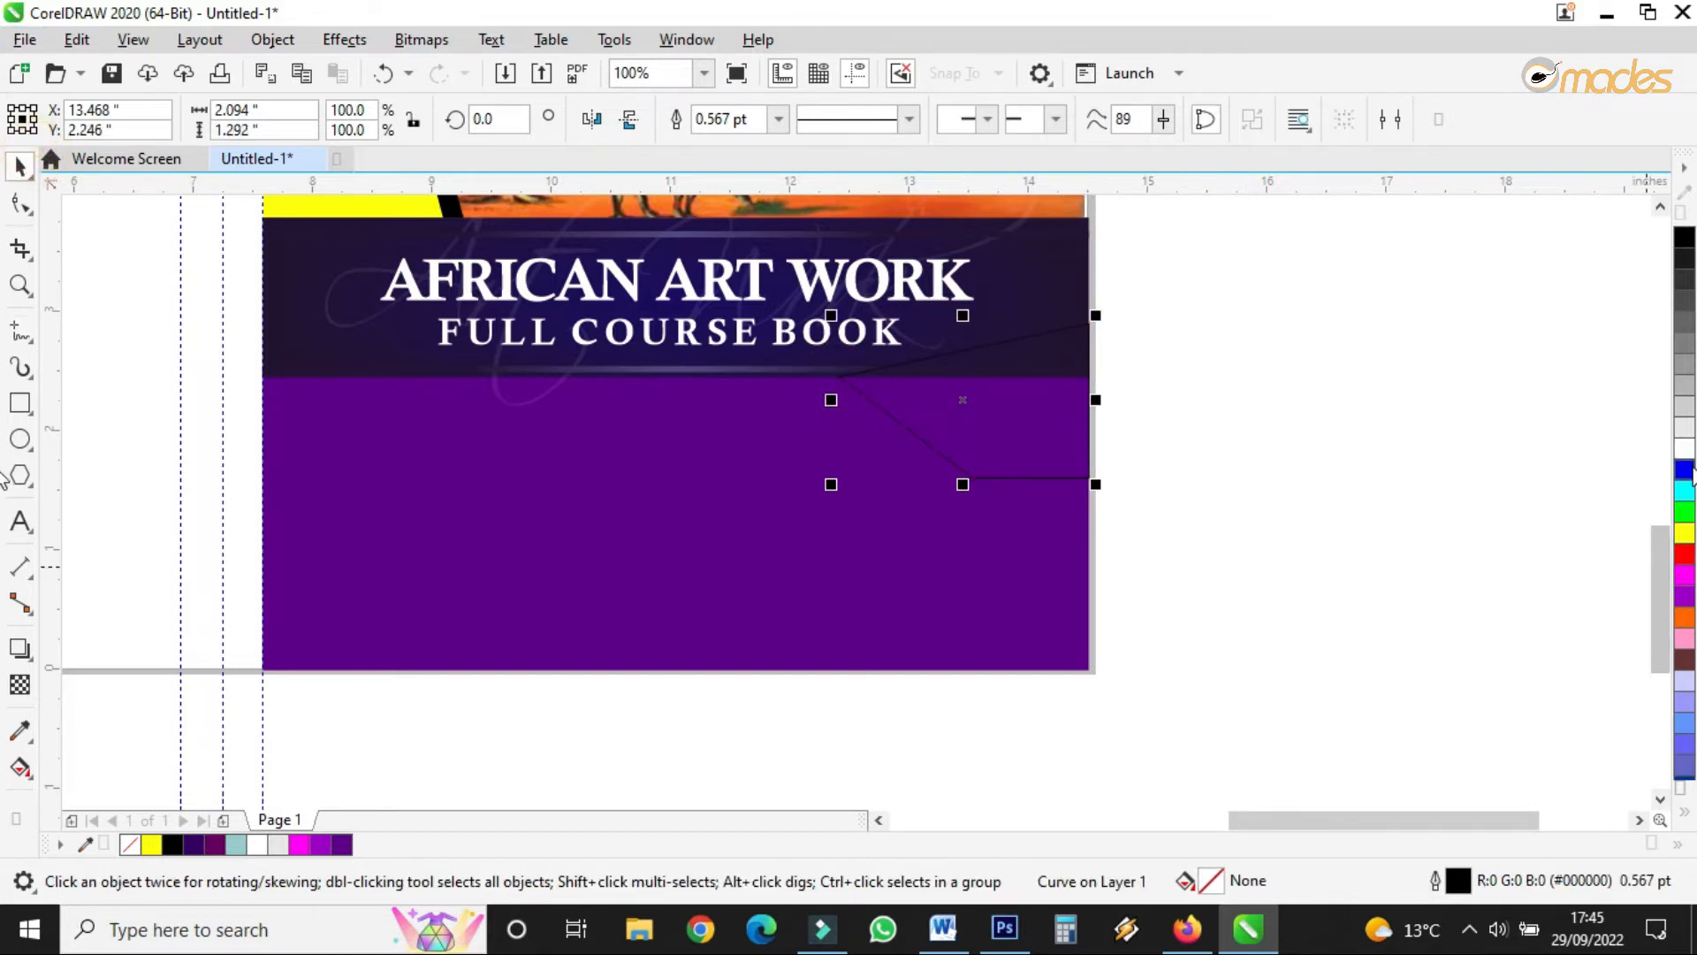
left_click(1683, 637)
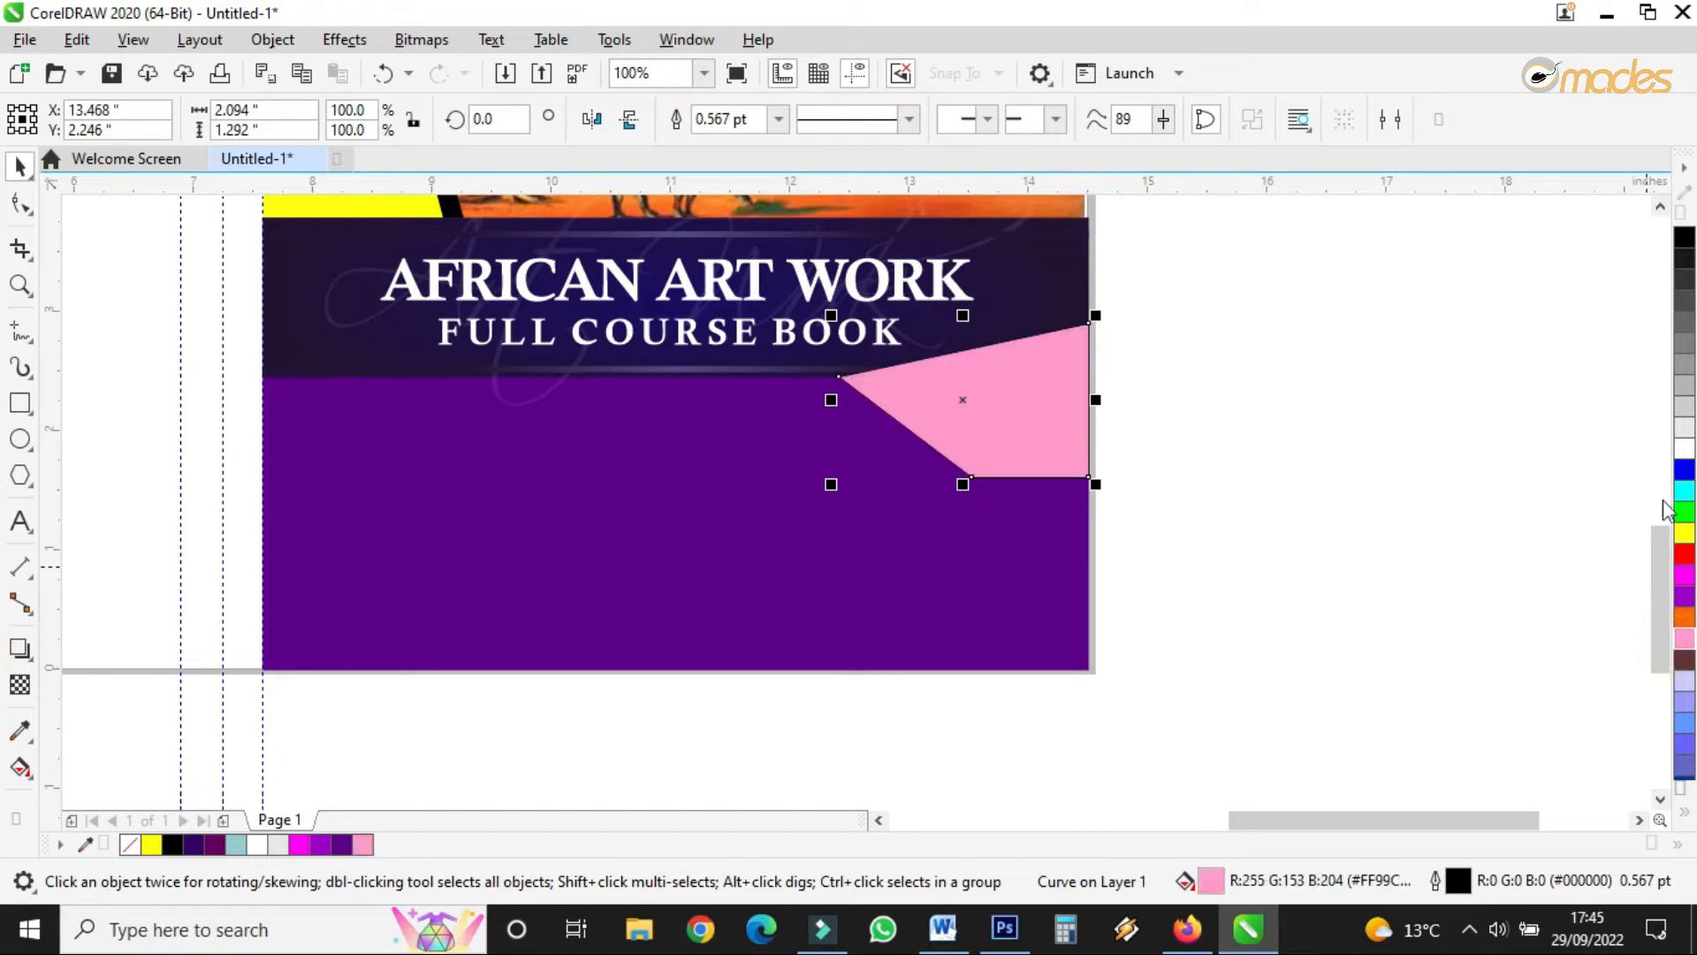
right_click(131, 845)
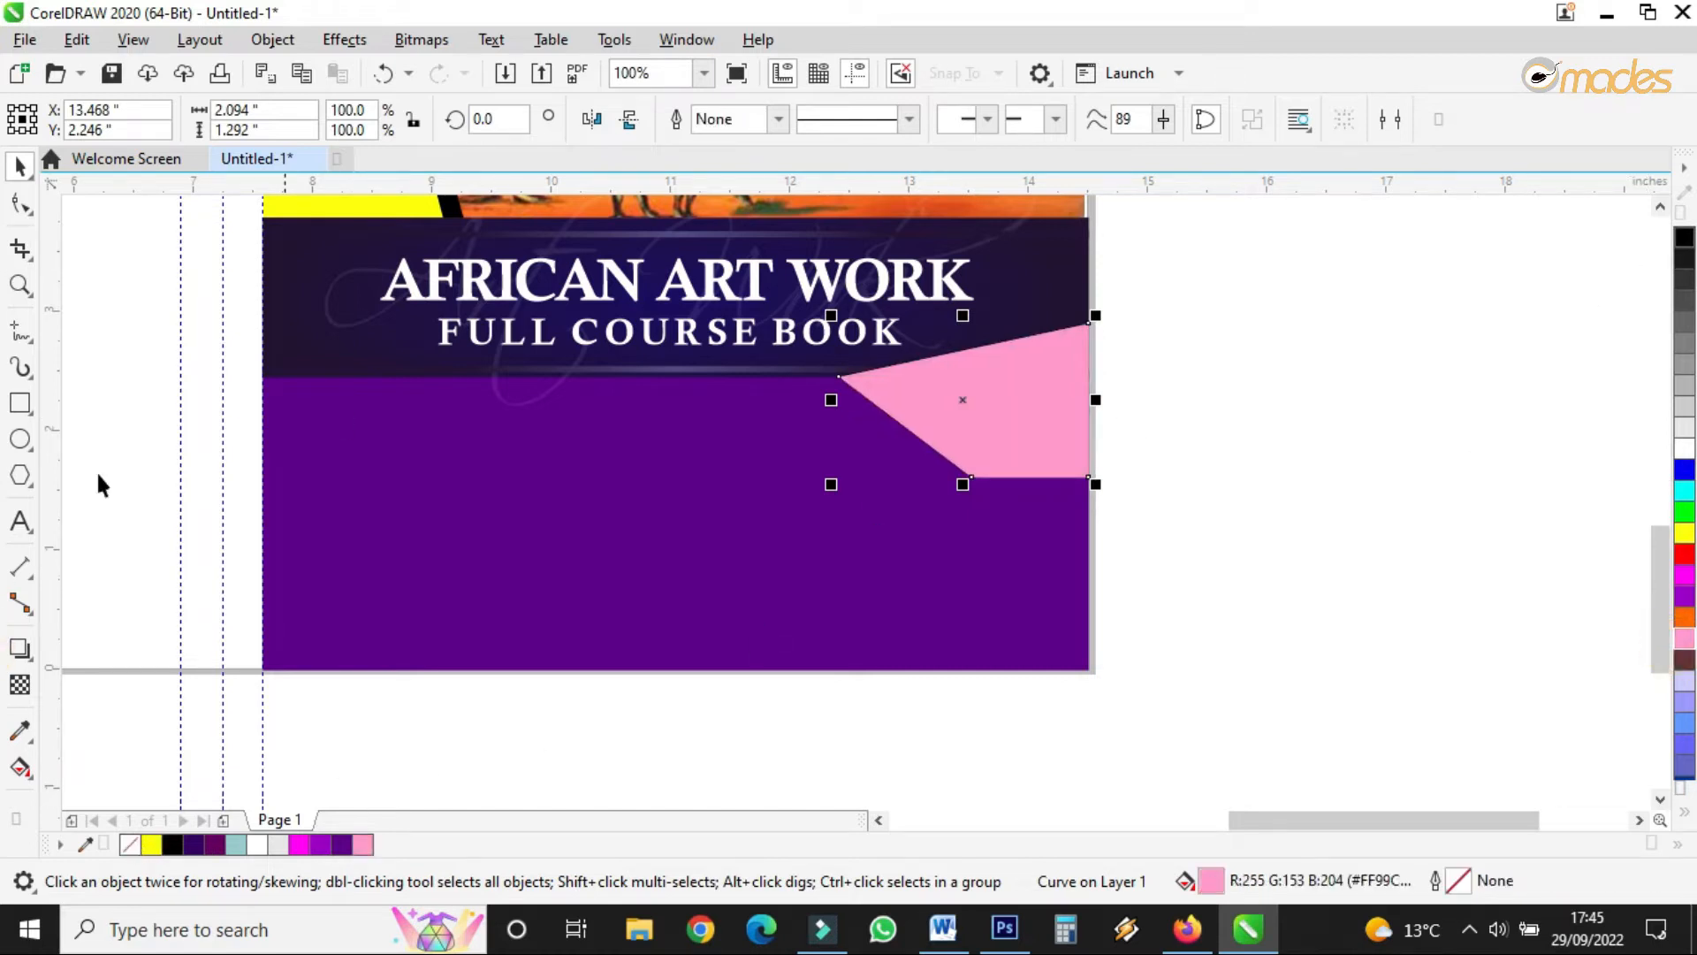
- Give the pink shape 50 uniform transparency with the Overlay merge mode
left_click(19, 686)
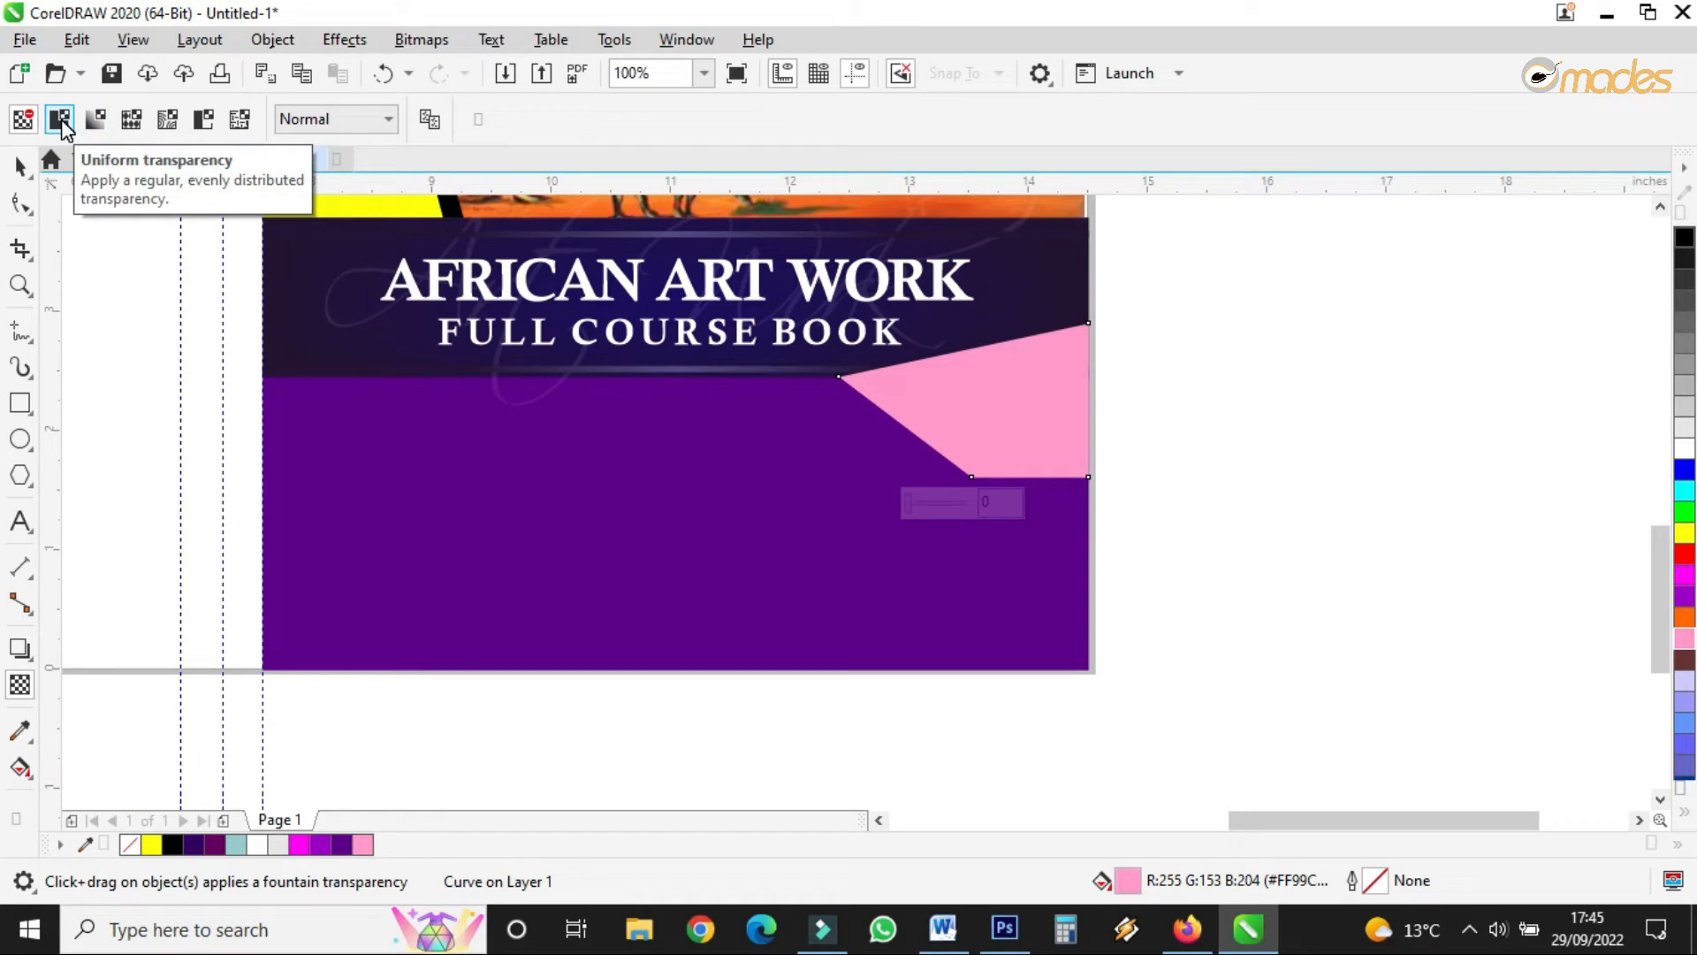
left_click(61, 122)
left_click(320, 120)
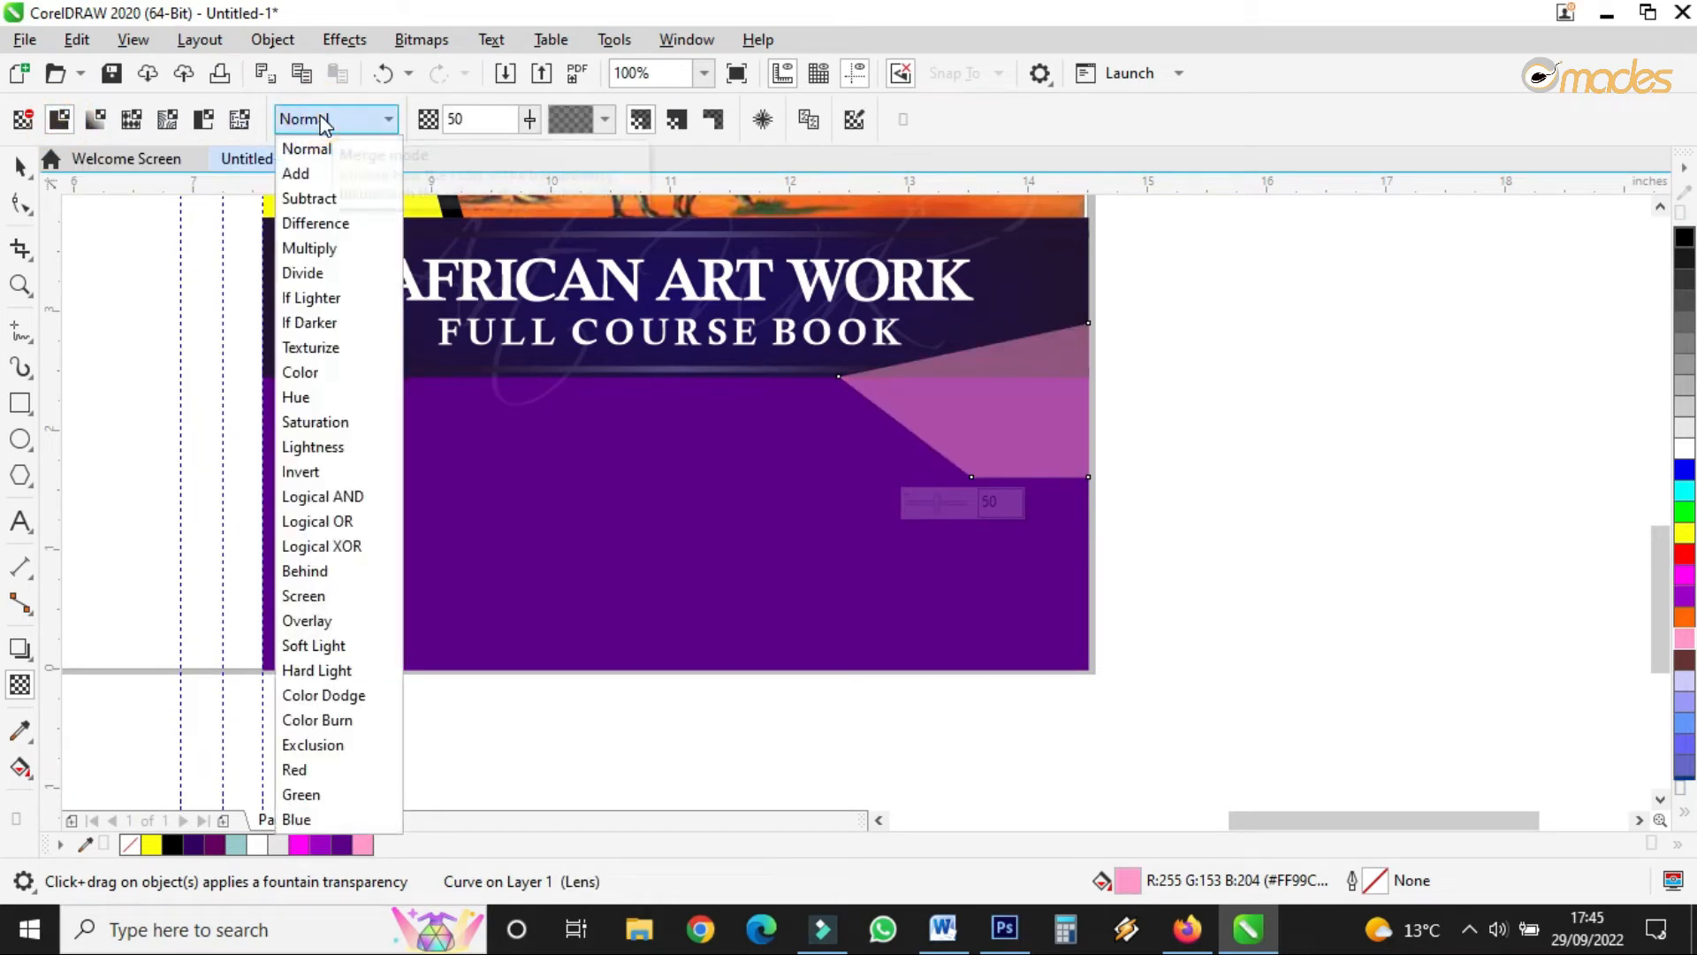
left_click(315, 629)
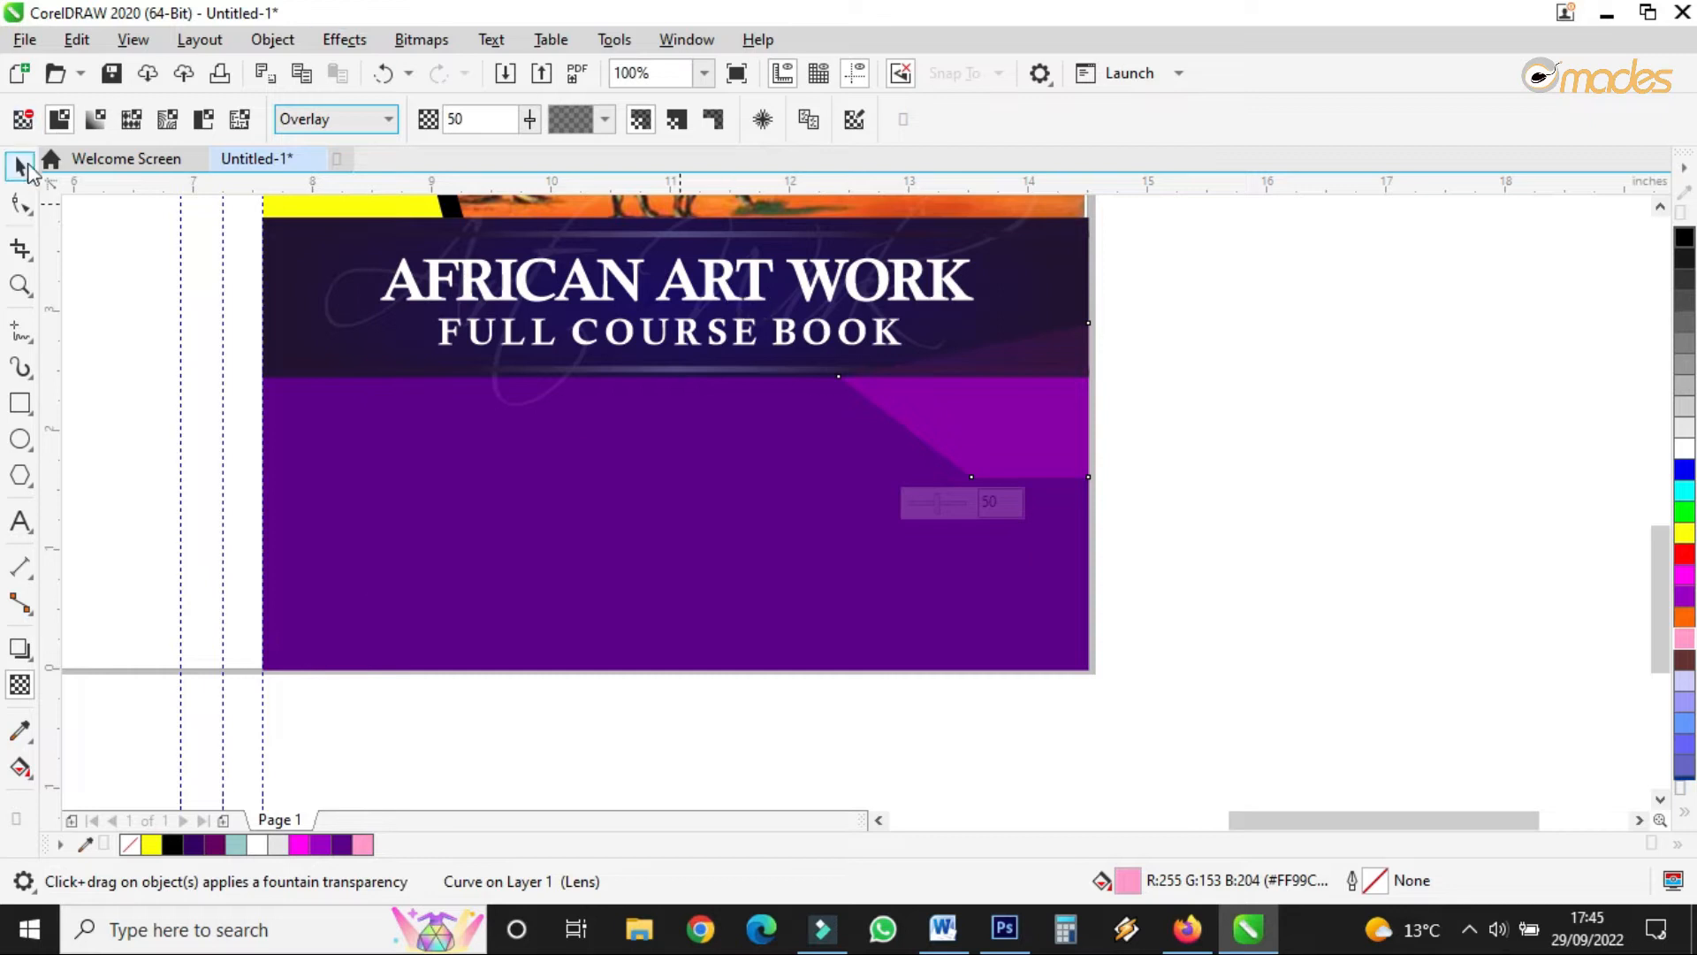
- Enlarge the pink shape up and to the left by dragging its corner handle
left_click(21, 165)
left_click_drag(823, 312, 676, 221)
scroll(1065, 379, "down", 2)
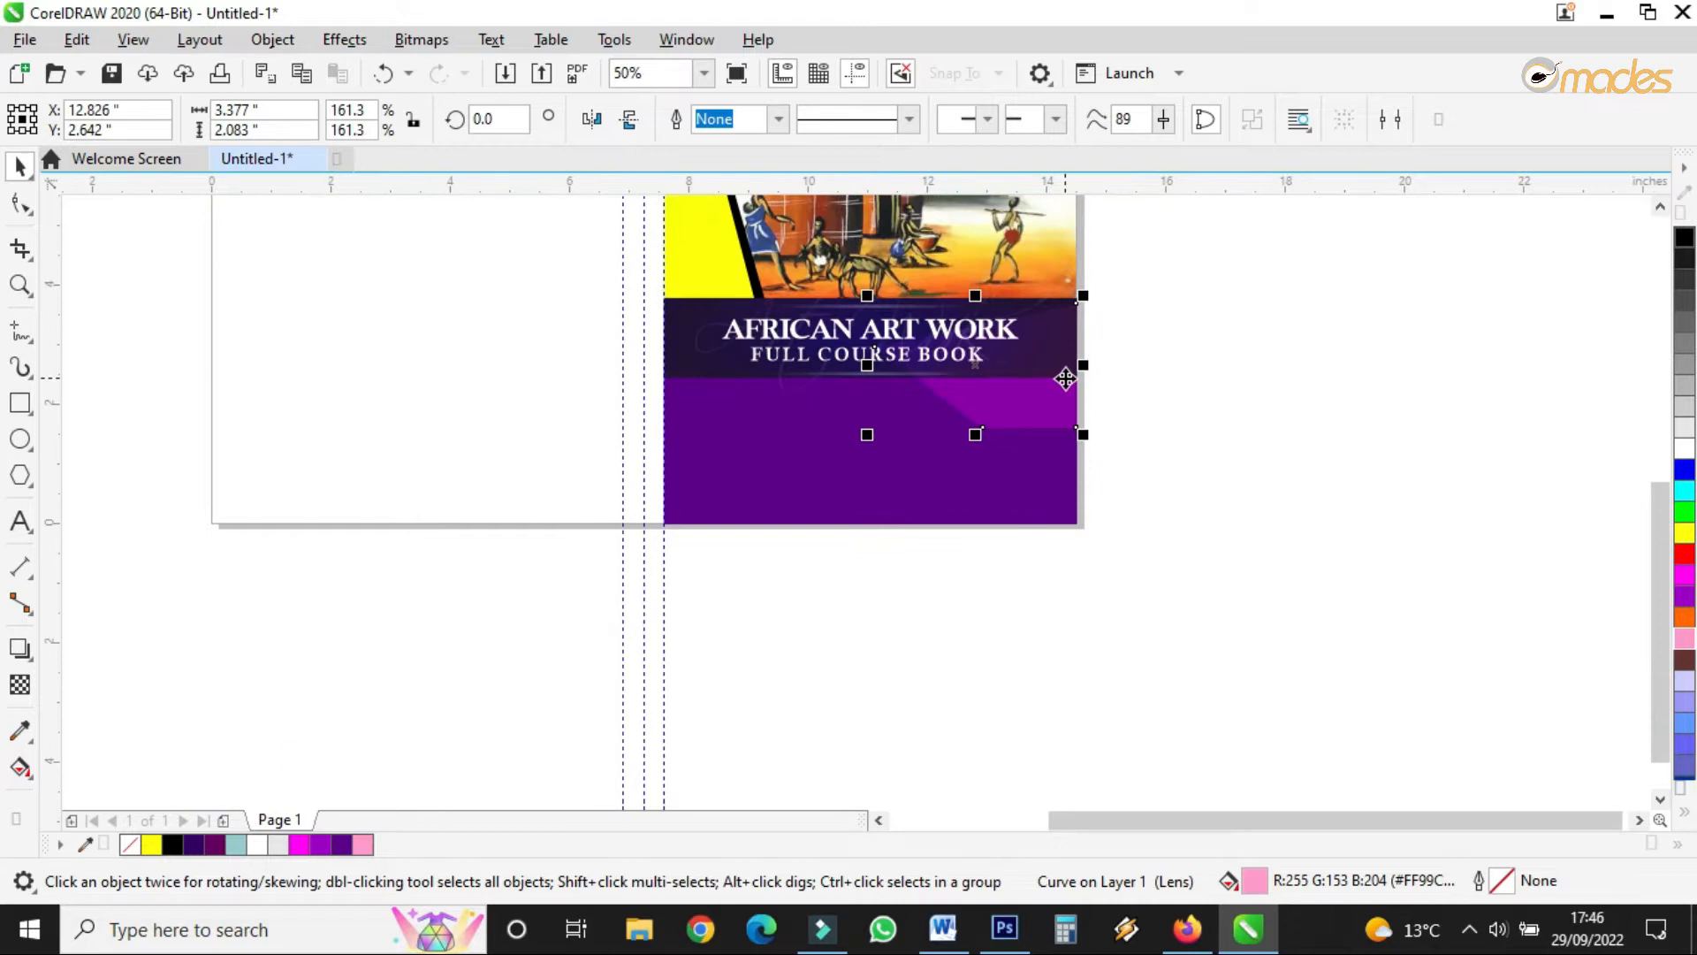
- Move the pink shape lower on the purple block and shrink it to about 83 percent
left_click_drag(568, 284, 1096, 430)
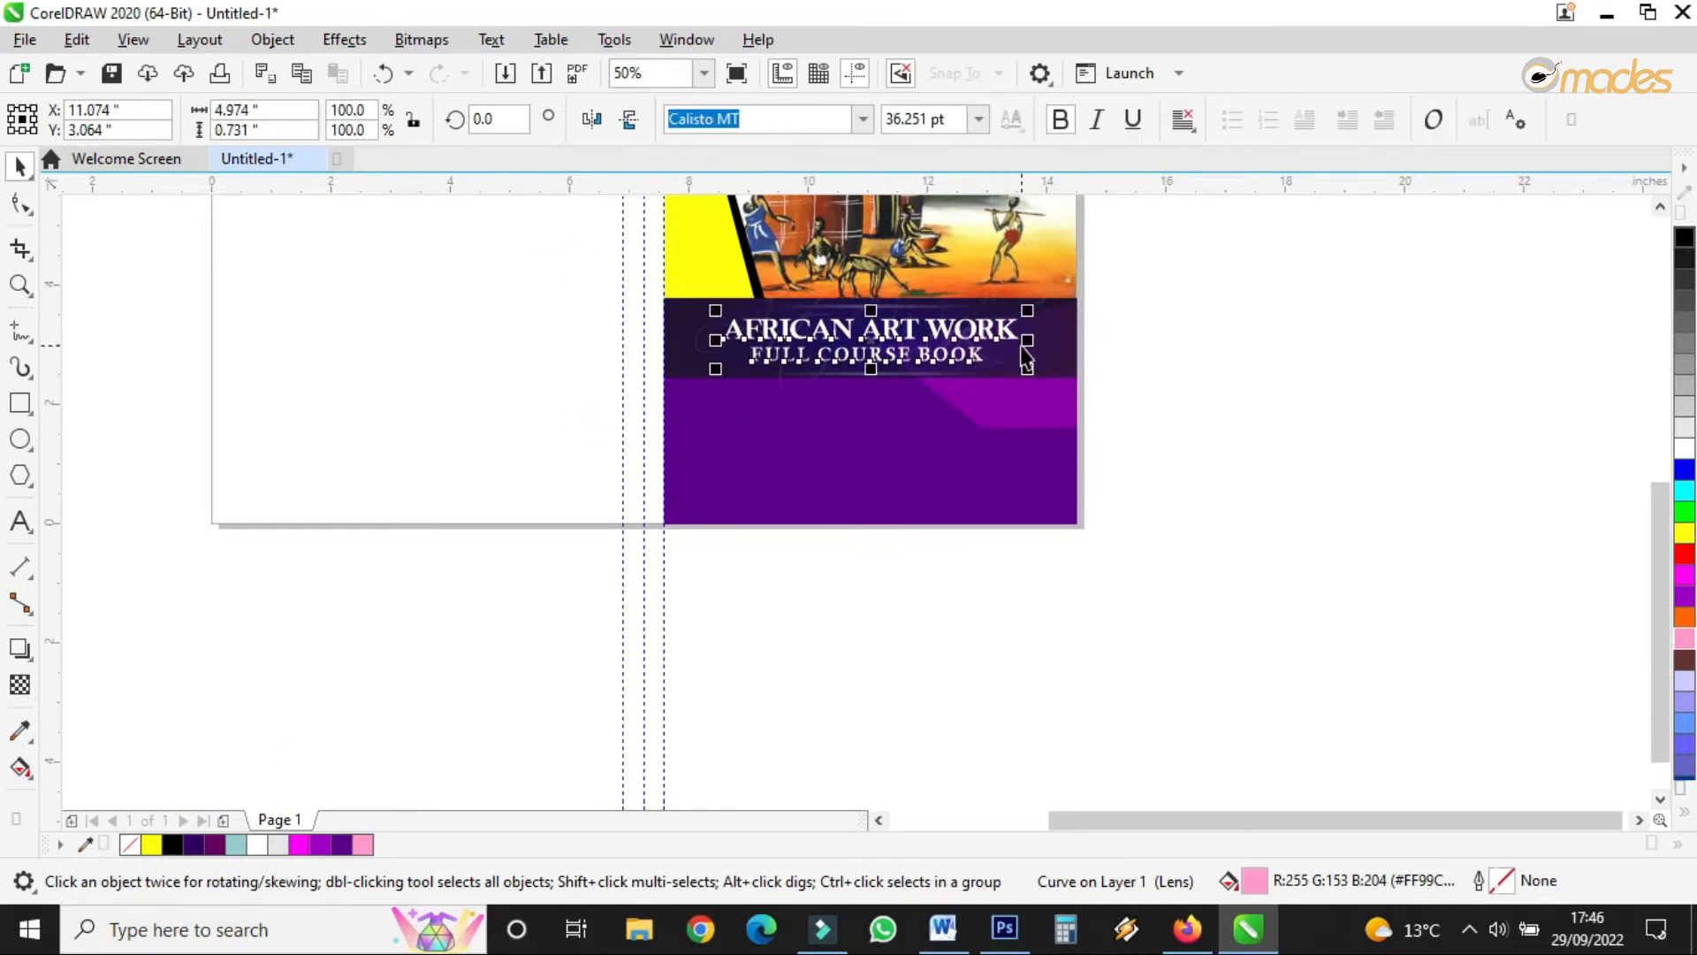
scroll(1023, 340, "up", 2)
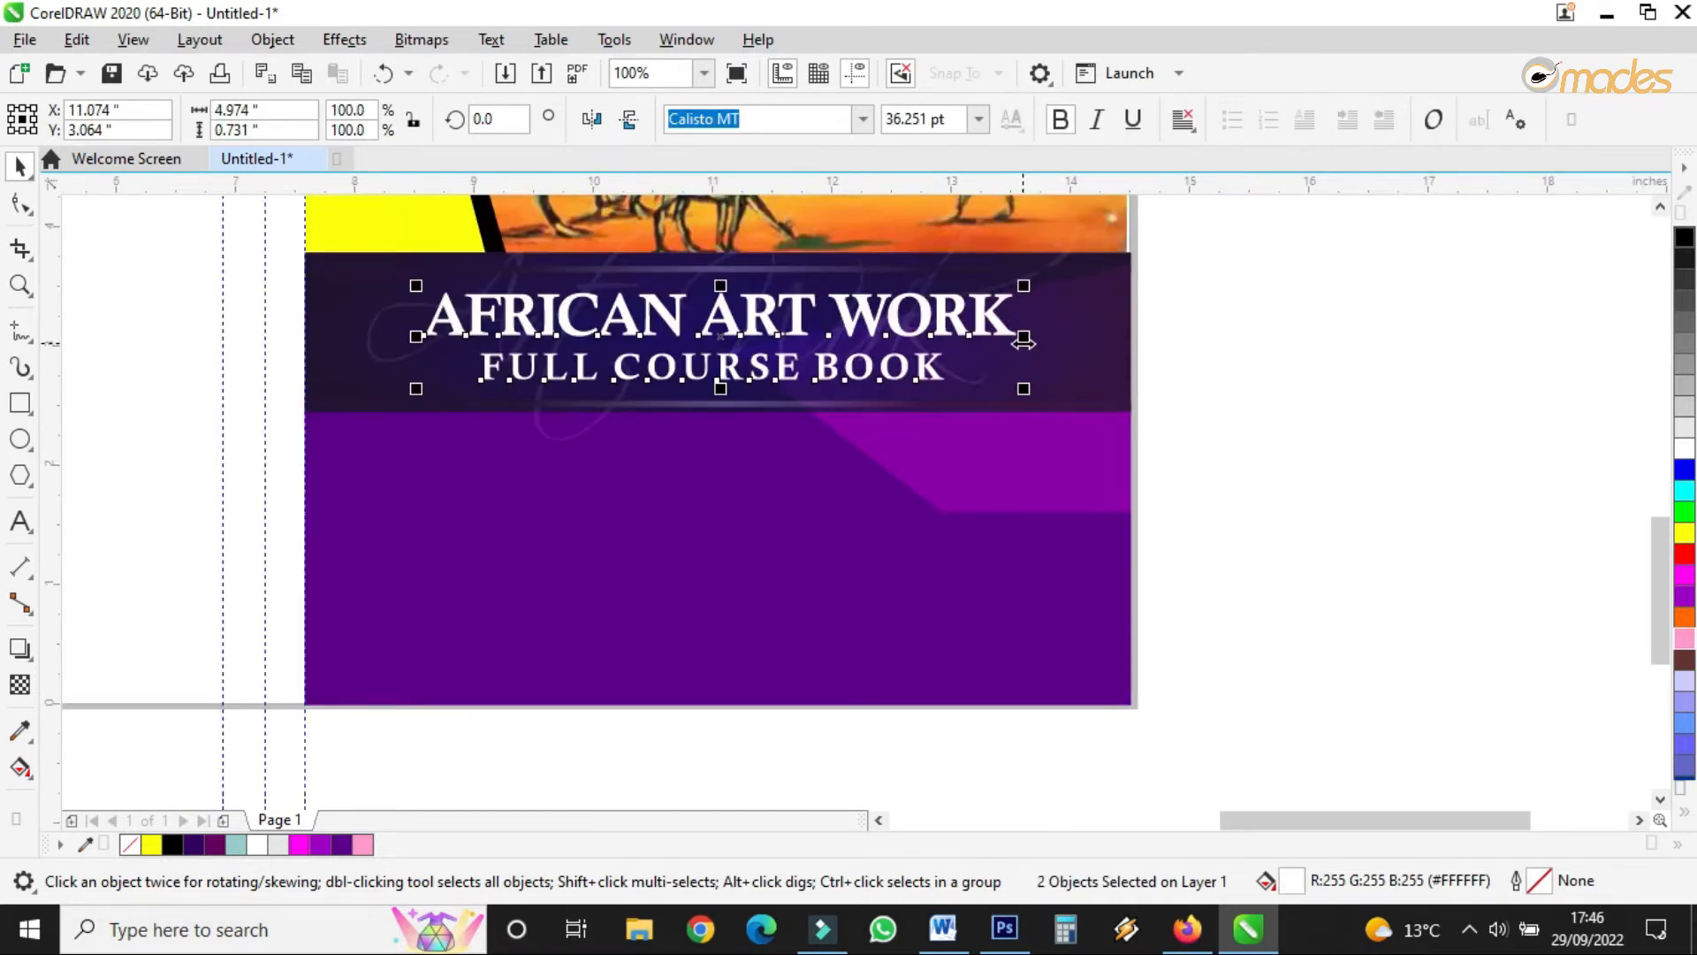
left_click_drag(1048, 491, 1099, 566)
left_click_drag(721, 661, 916, 541)
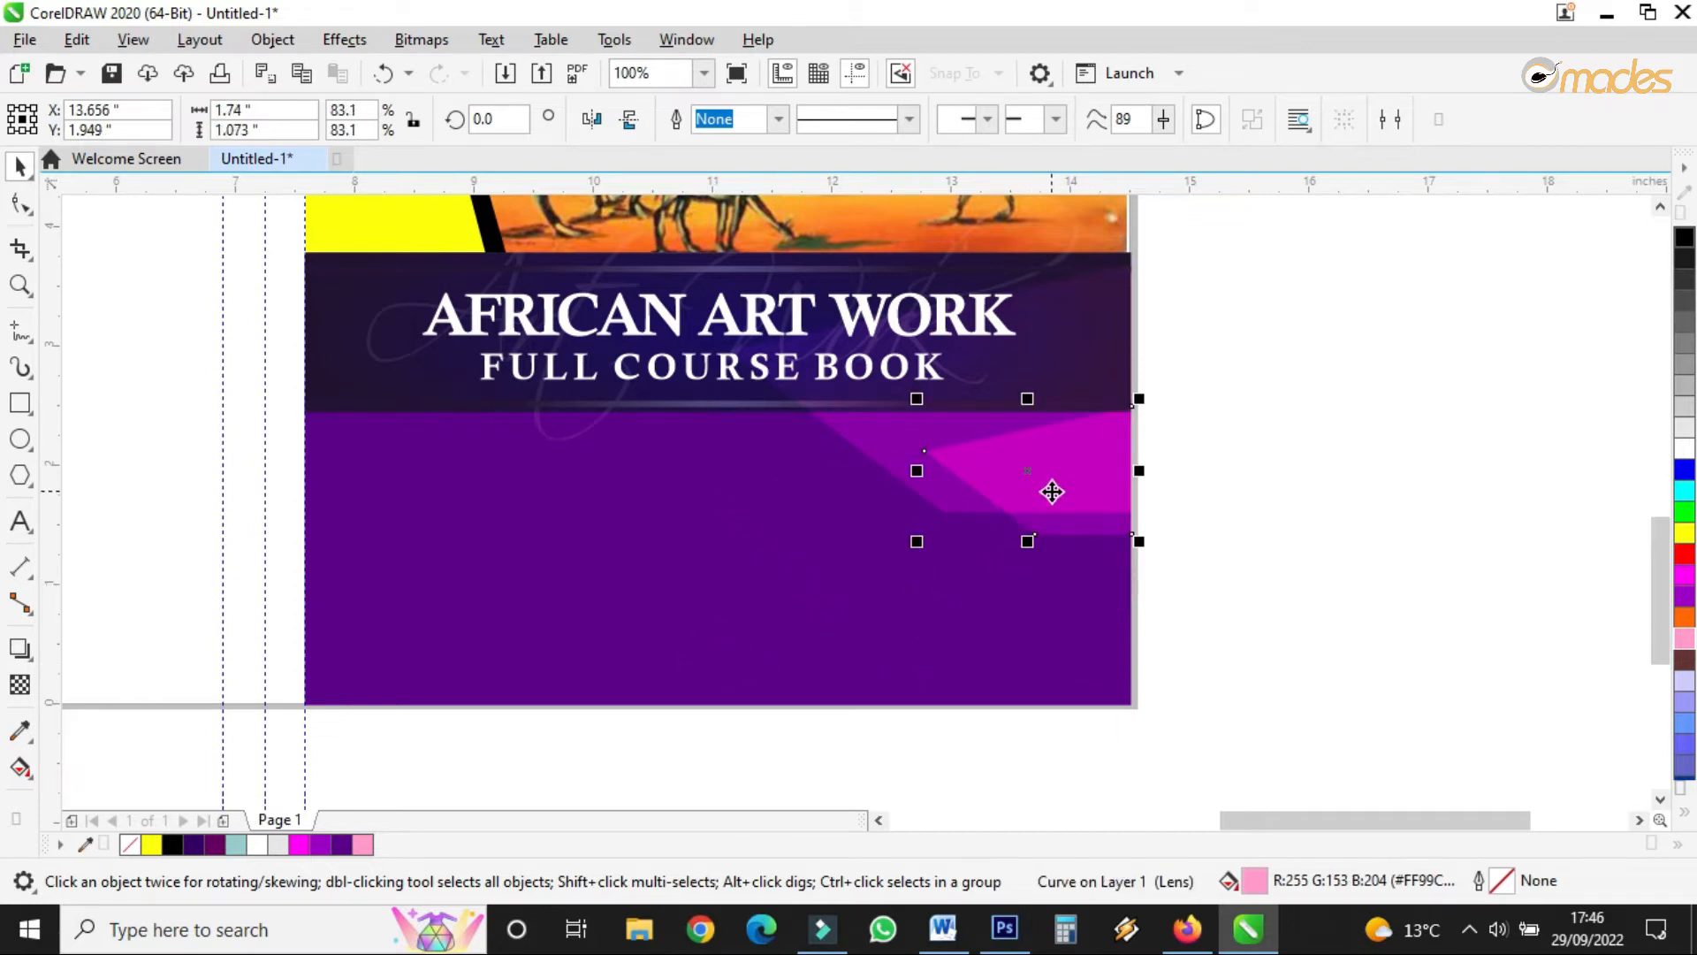
- Copy both pink shapes to the left side, mirror them horizontally and nudge them into place
left_click(1096, 369, "shift")
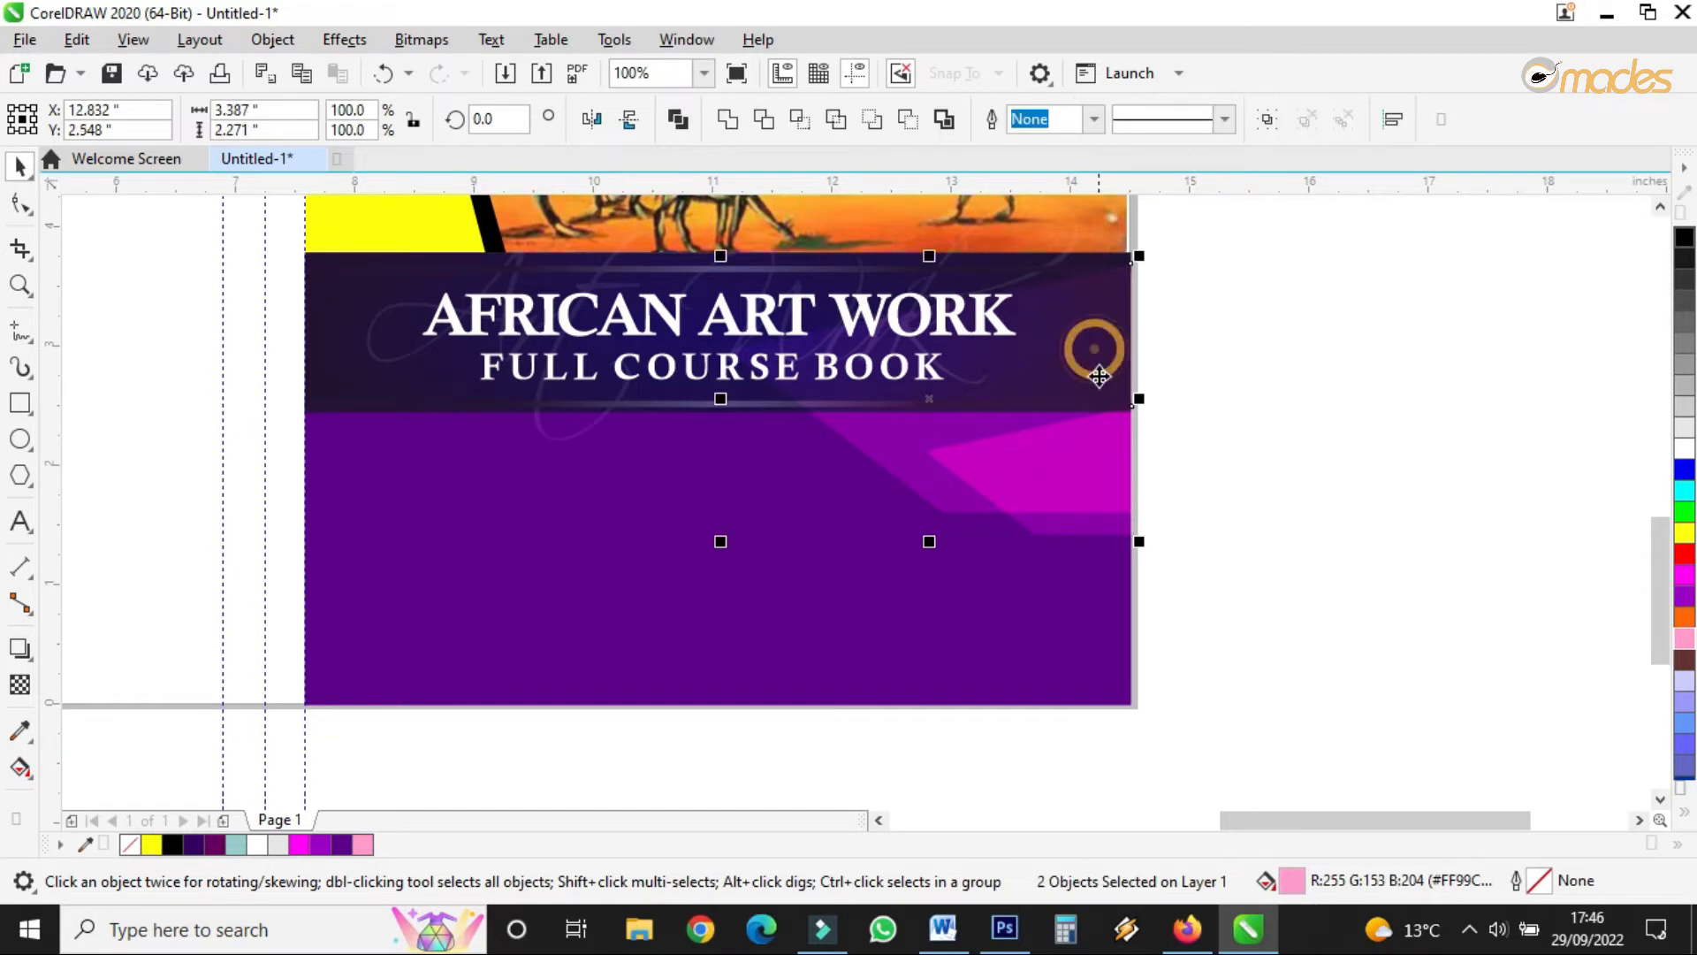
left_click_drag(1072, 462, 617, 601)
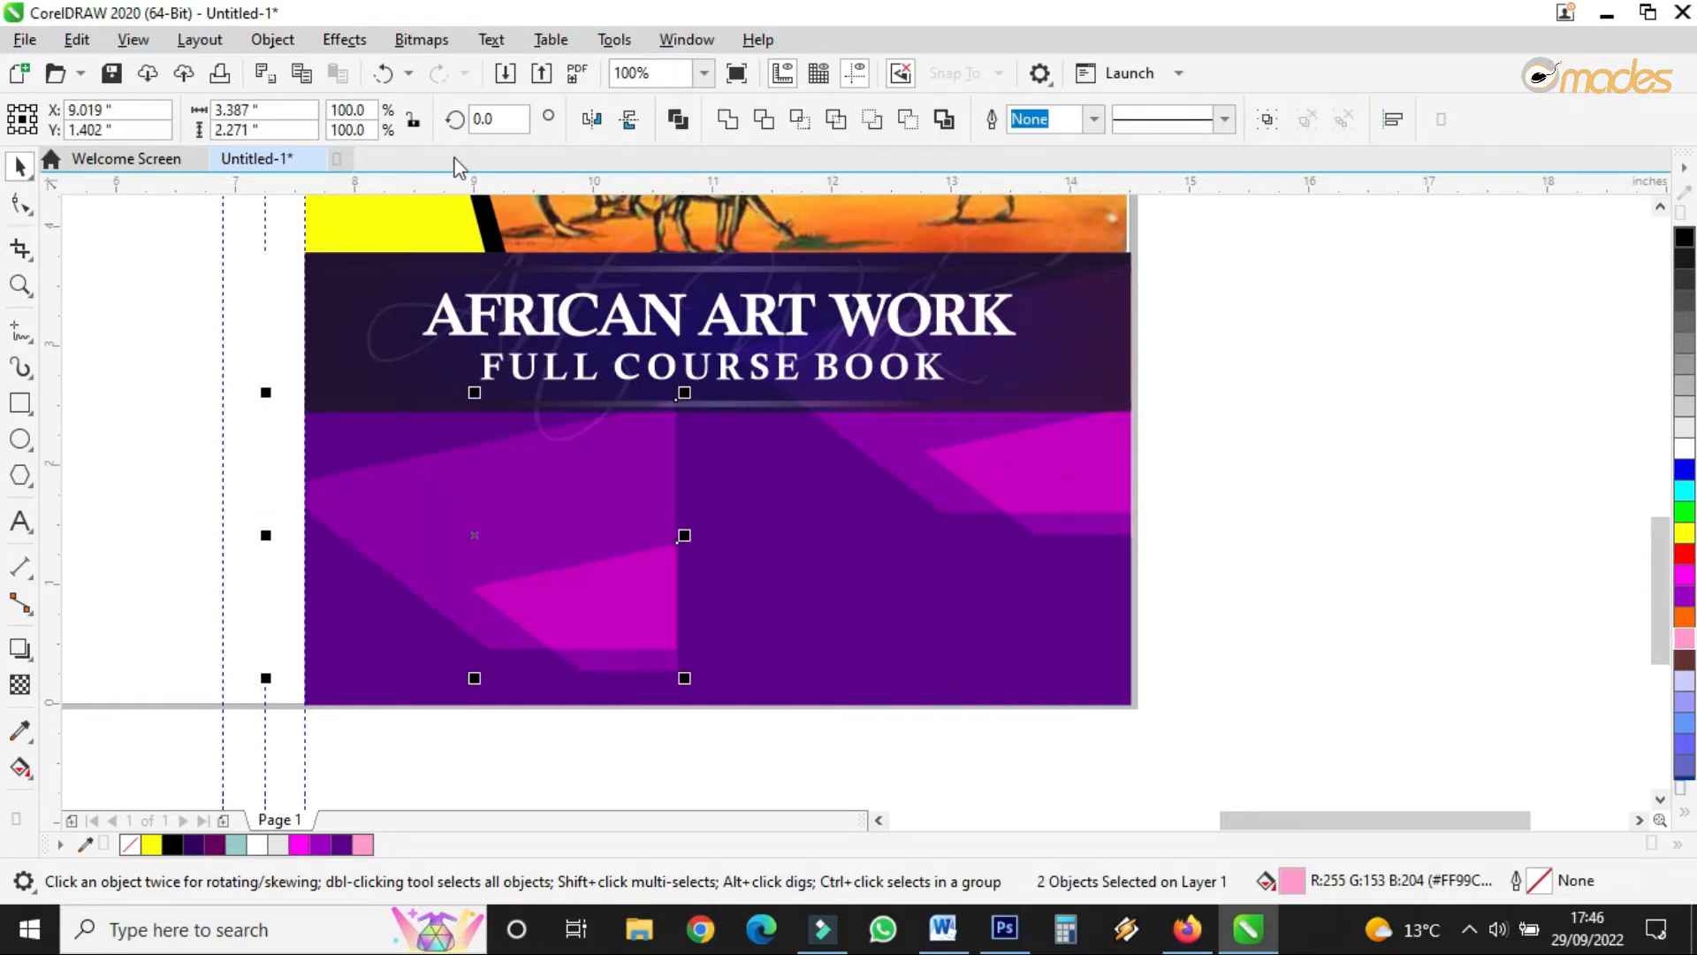
left_click(593, 121)
left_click_drag(515, 550, 548, 584)
left_click(1319, 429)
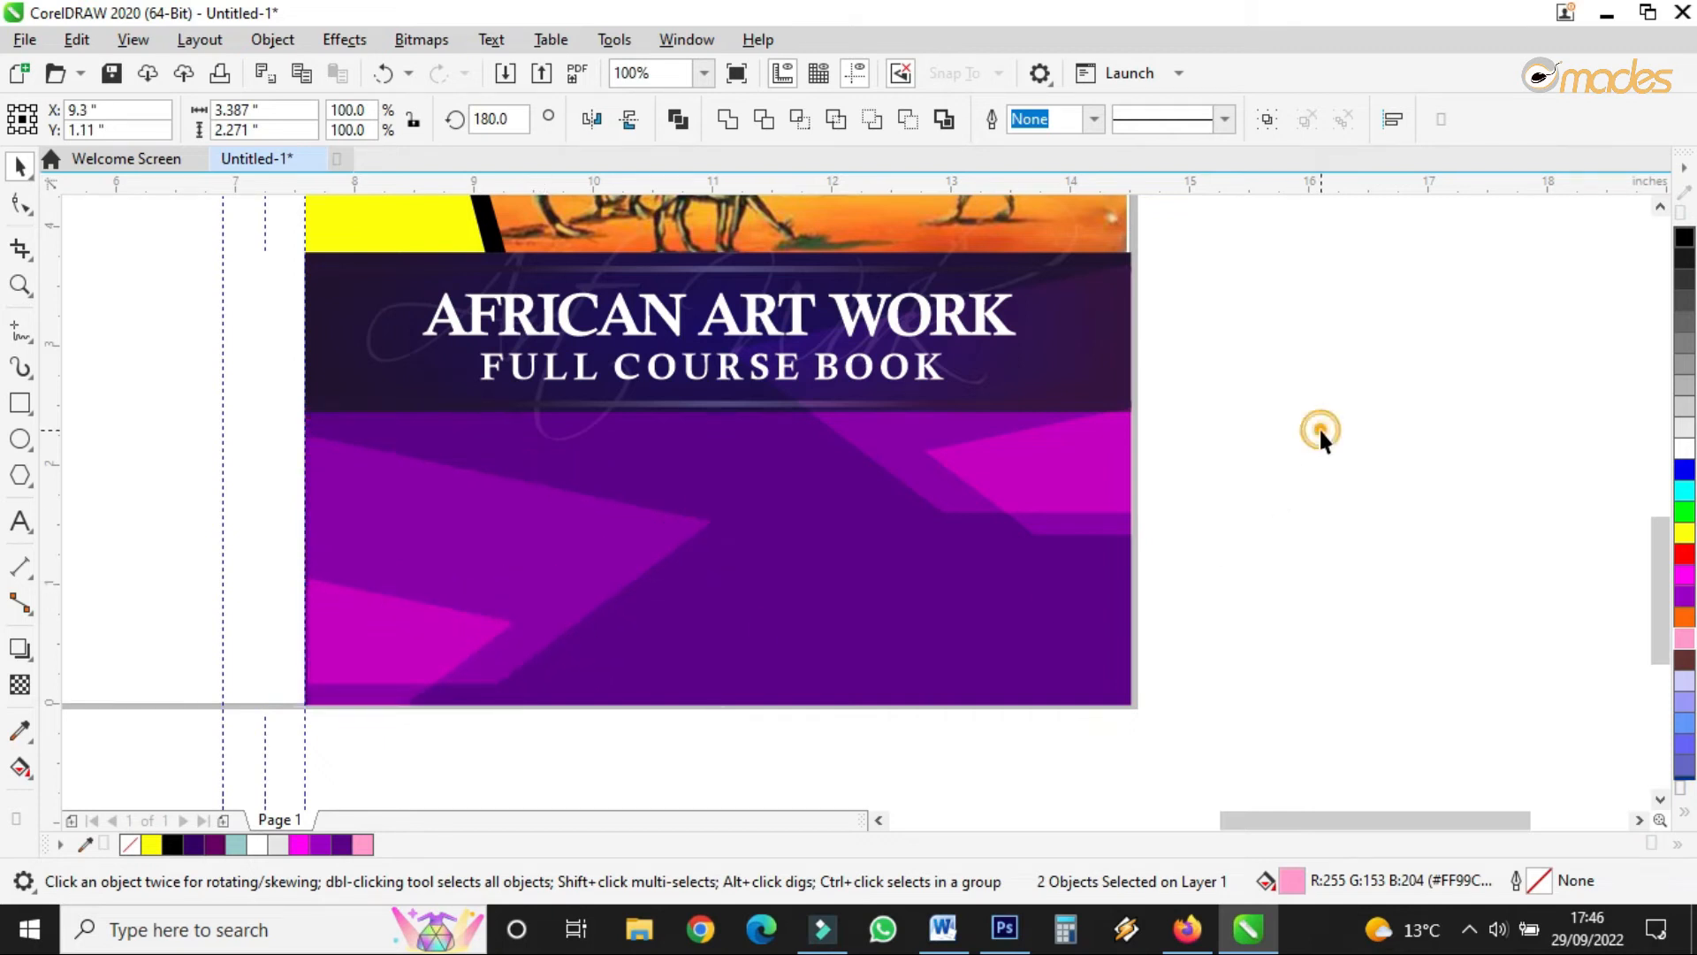
left_click(466, 625)
left_click_drag(451, 641, 450, 478)
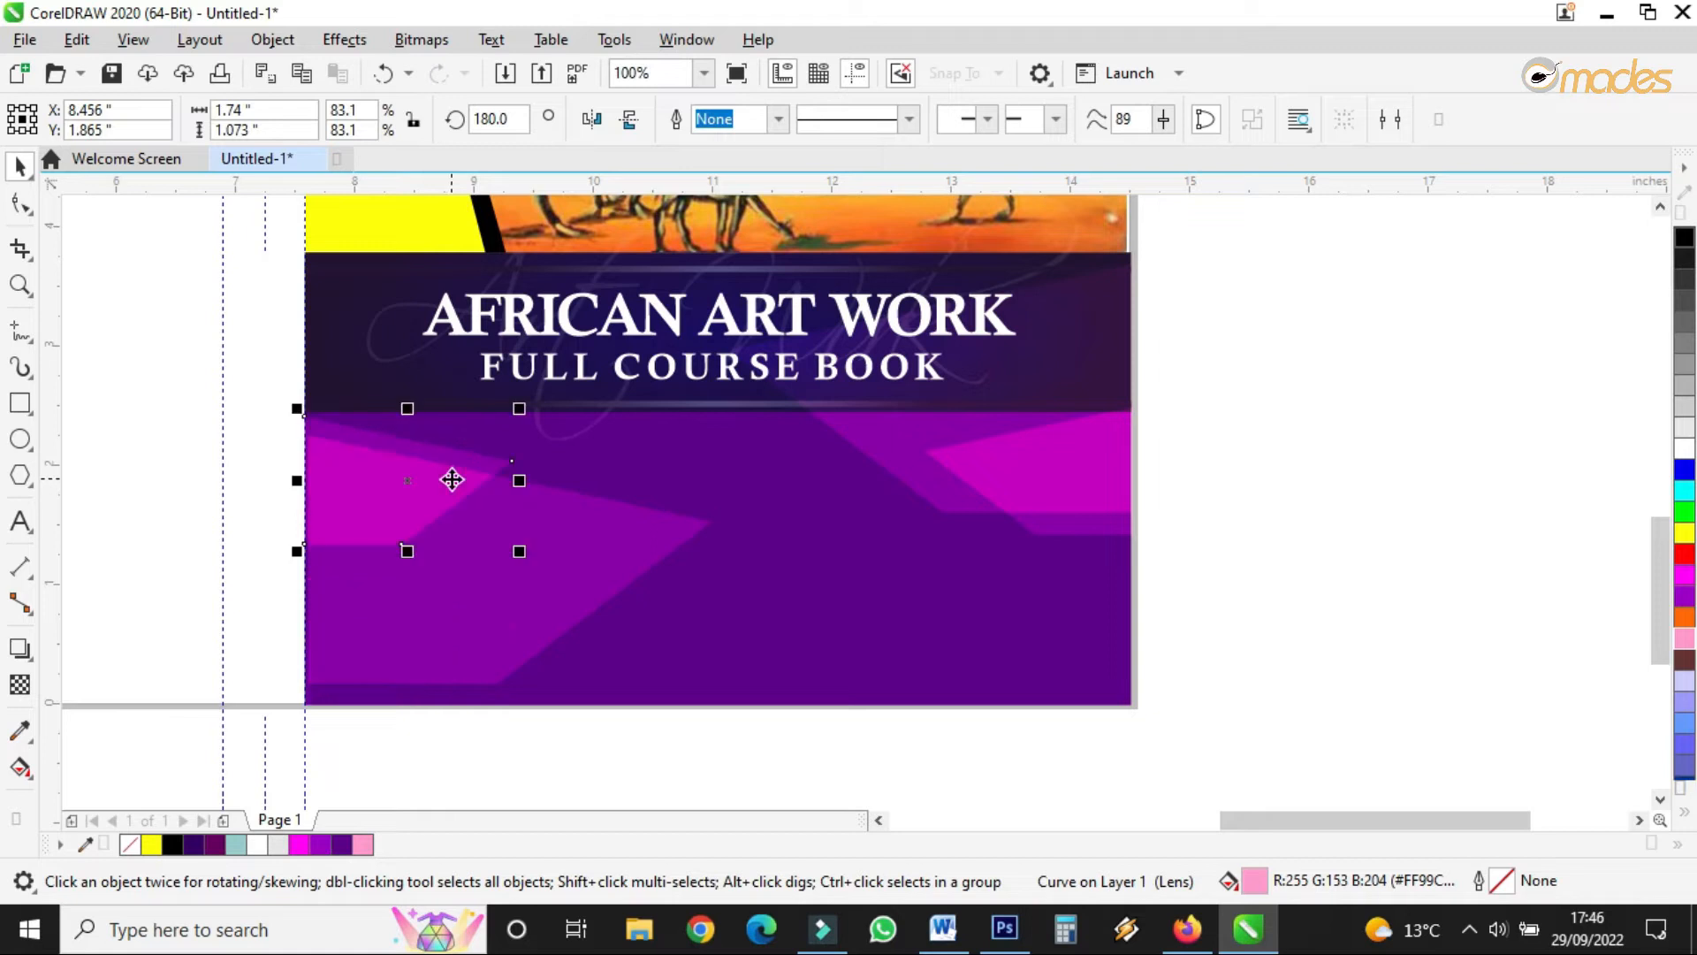
key("ctrl+z")
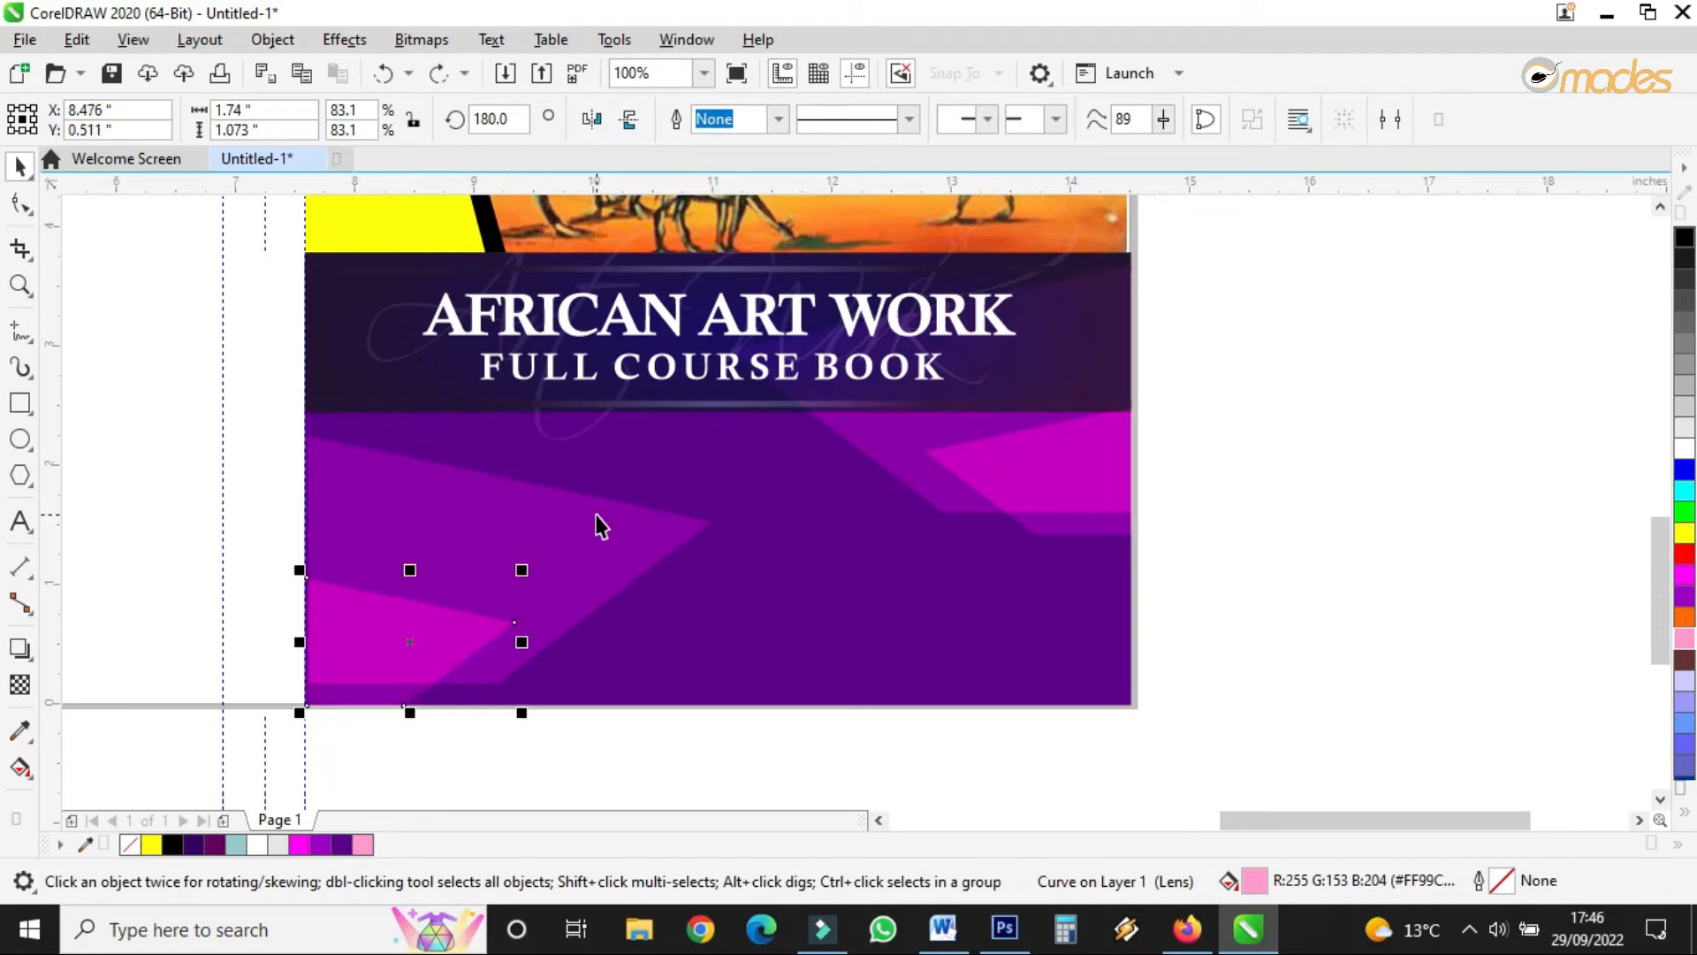
- Set the left shape to 60 transparency with Soft Light blending, after trying If Lighter and Logical OR
key("ctrl+z")
left_click(20, 686)
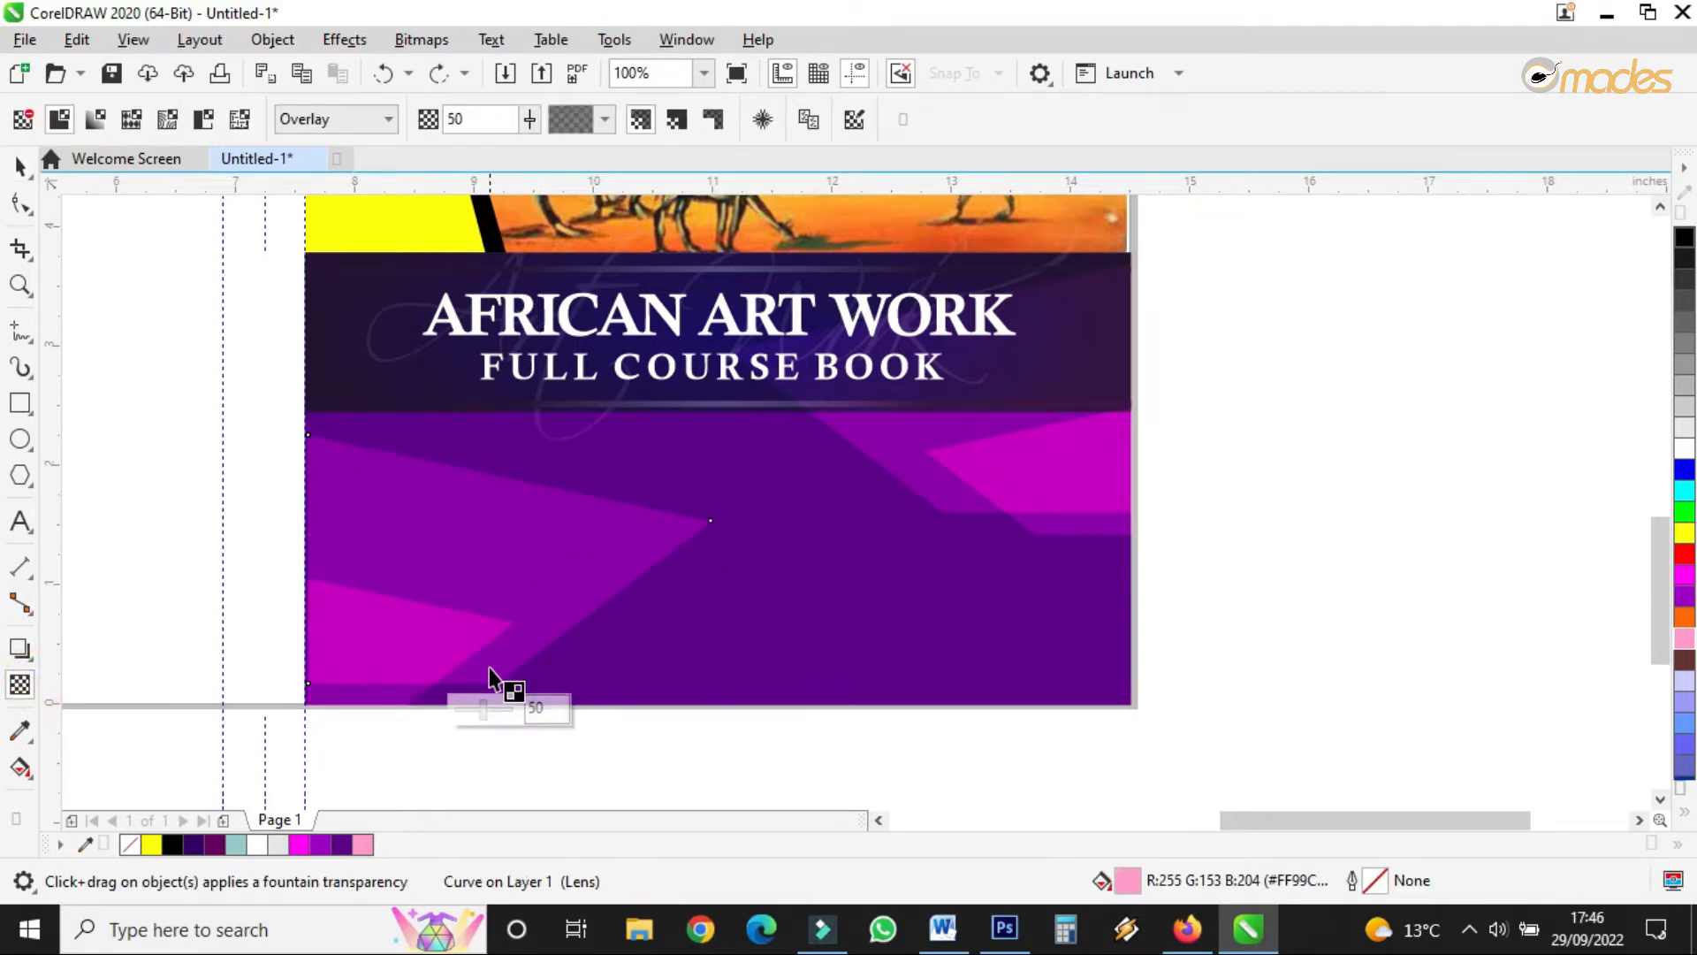
left_click(488, 707)
left_click(490, 710)
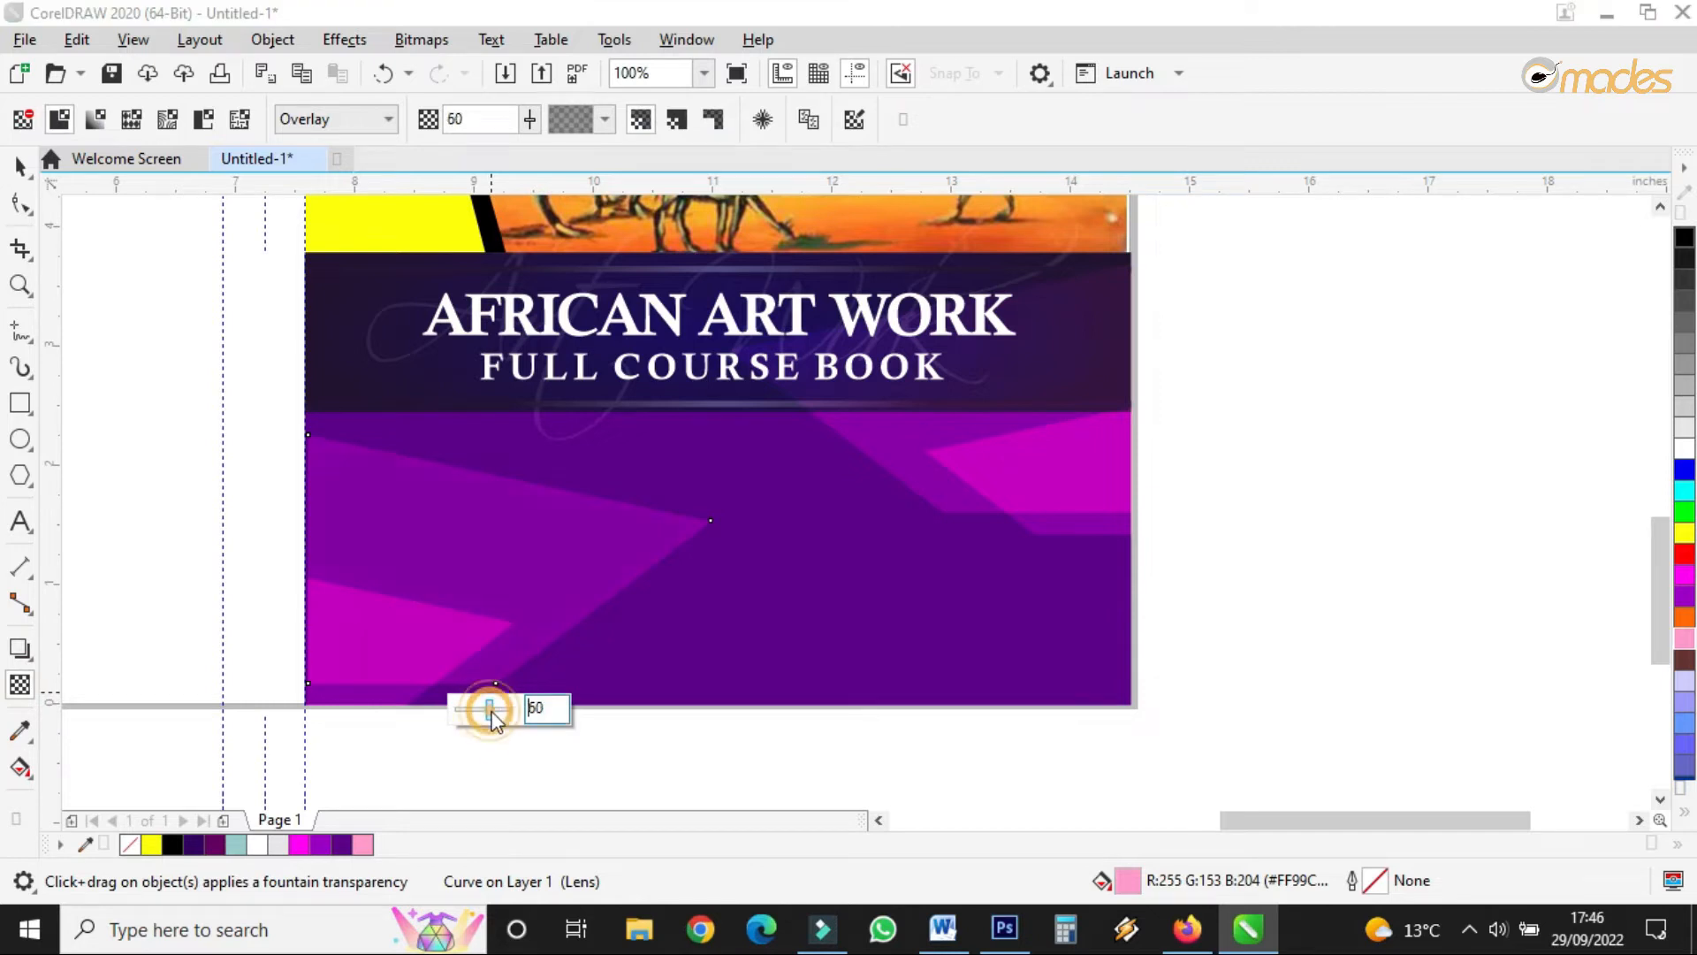
left_click(320, 120)
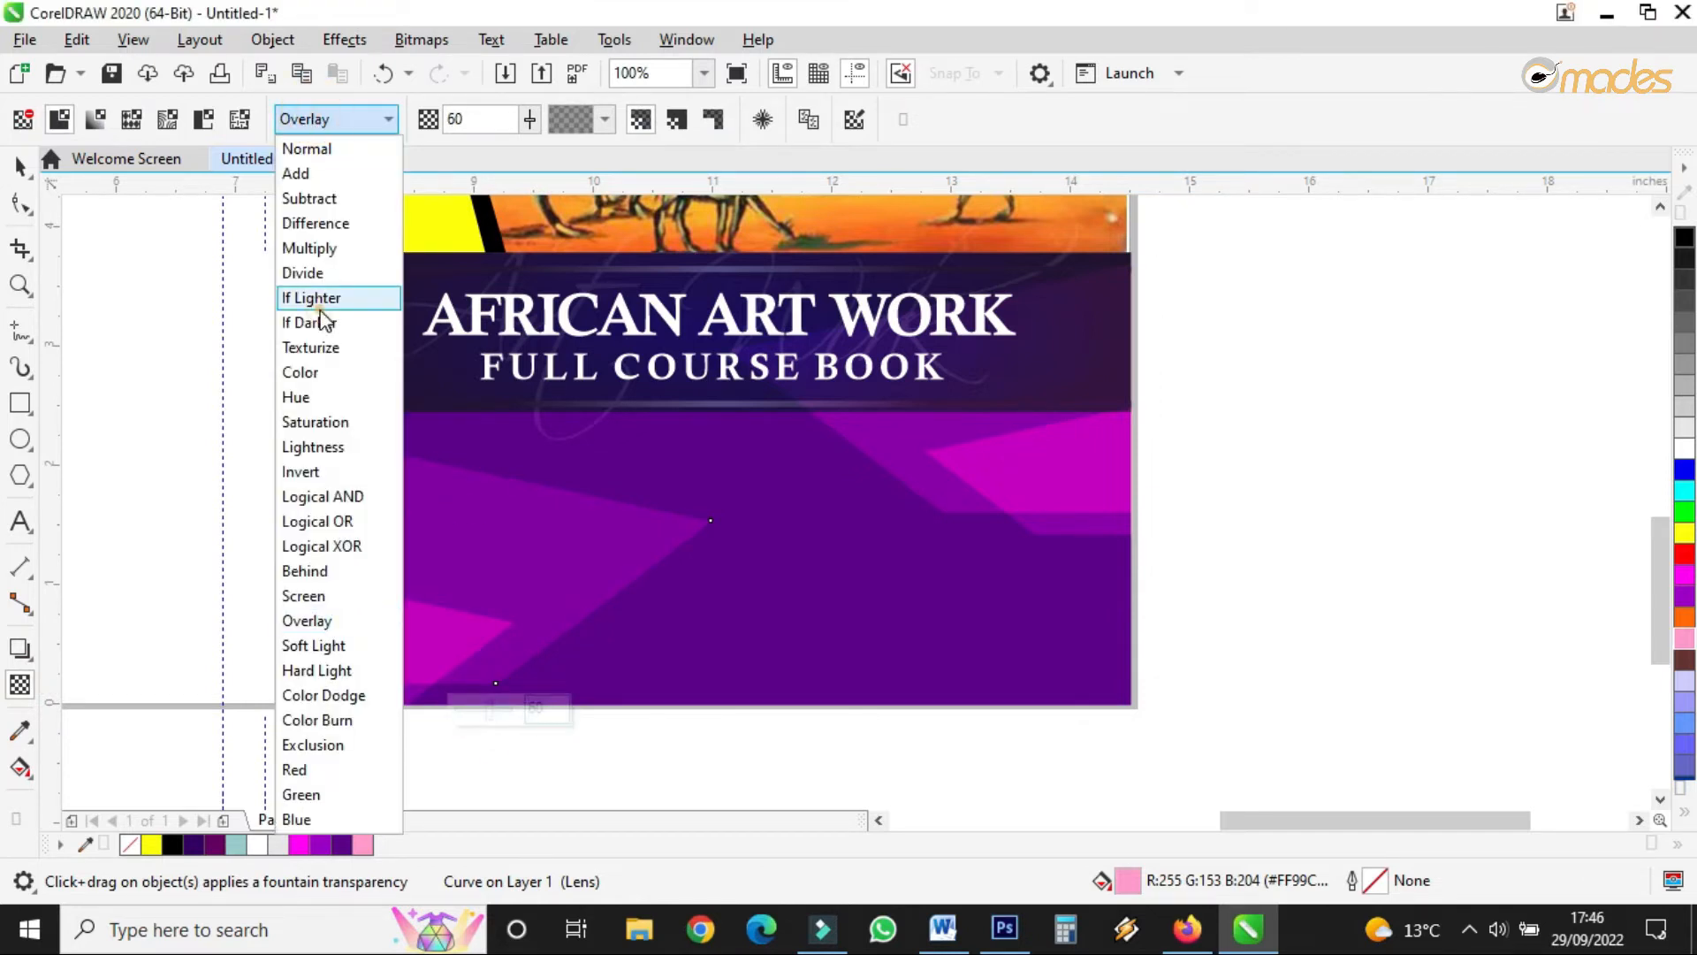
left_click(314, 297)
left_click(329, 118)
left_click(327, 520)
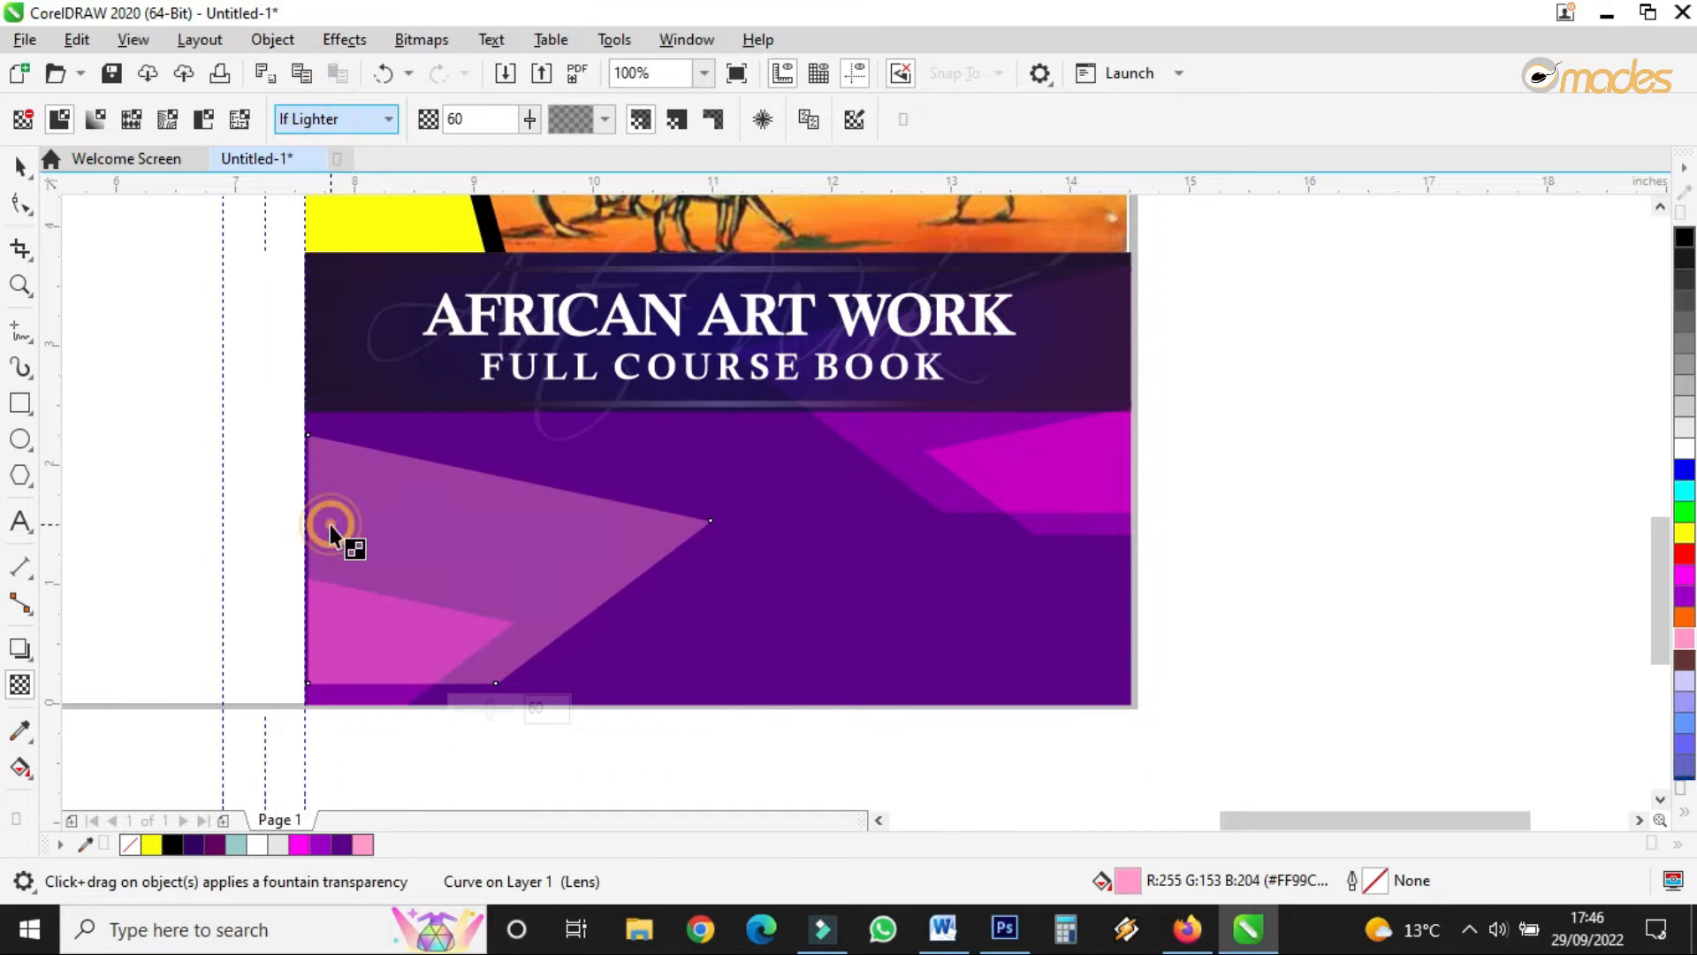
left_click(305, 124)
left_click(328, 645)
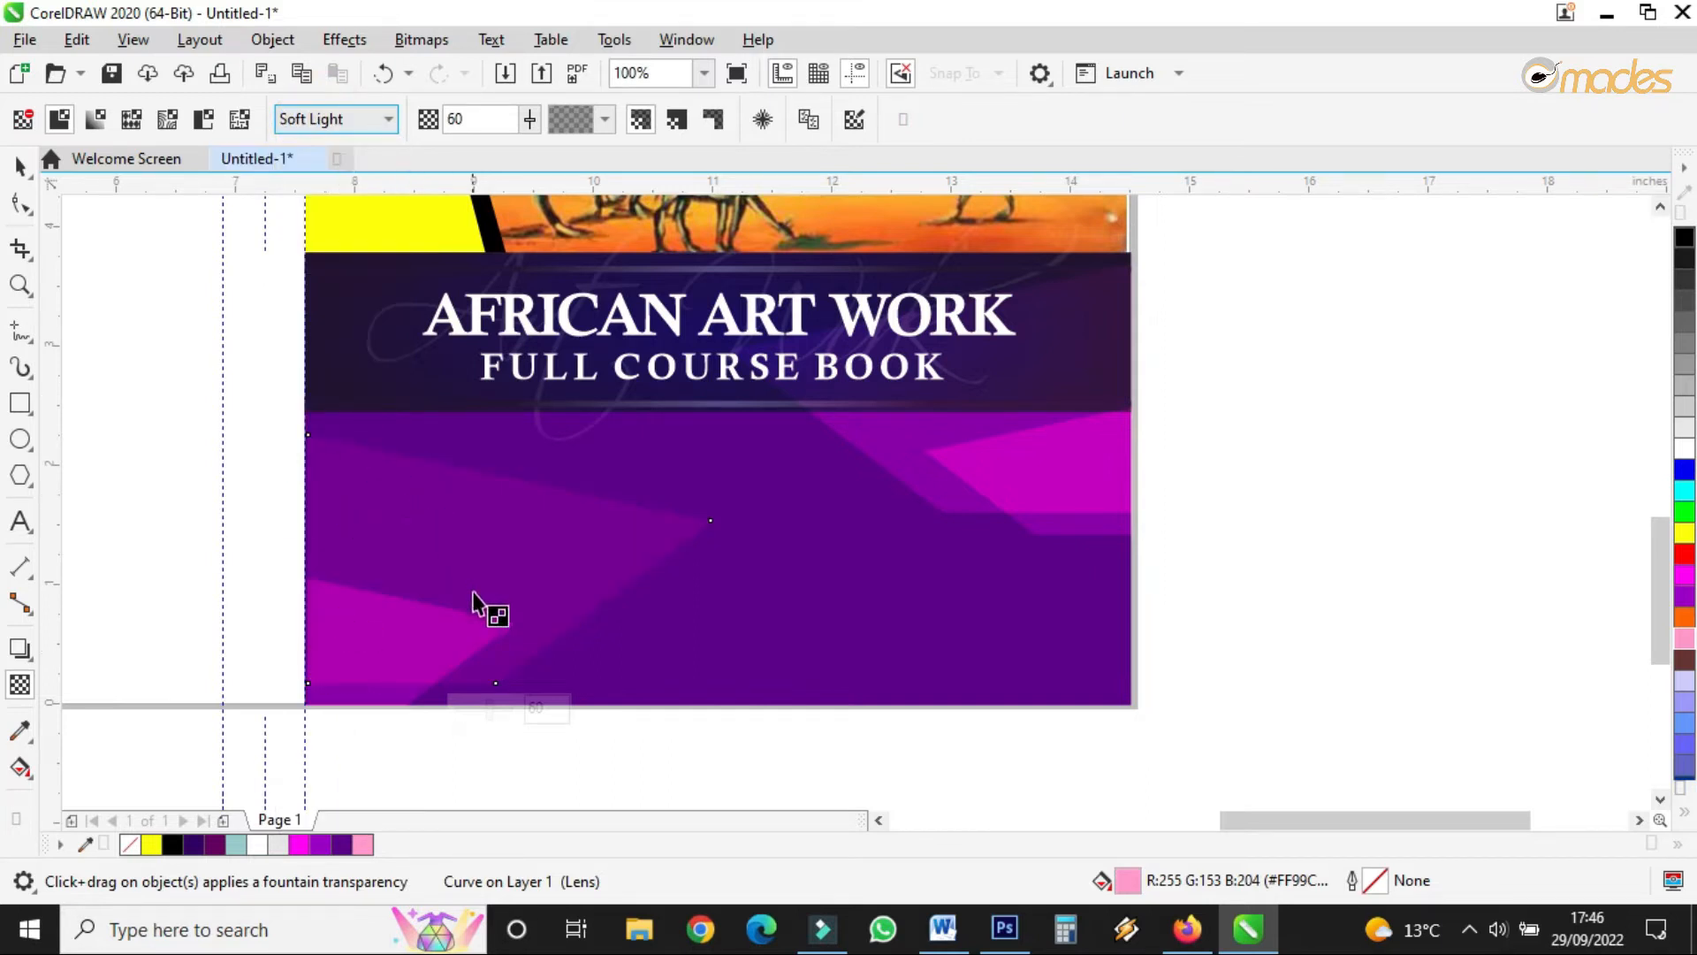
- Select and then deselect the left magenta shape to check the blended result
left_click(20, 165)
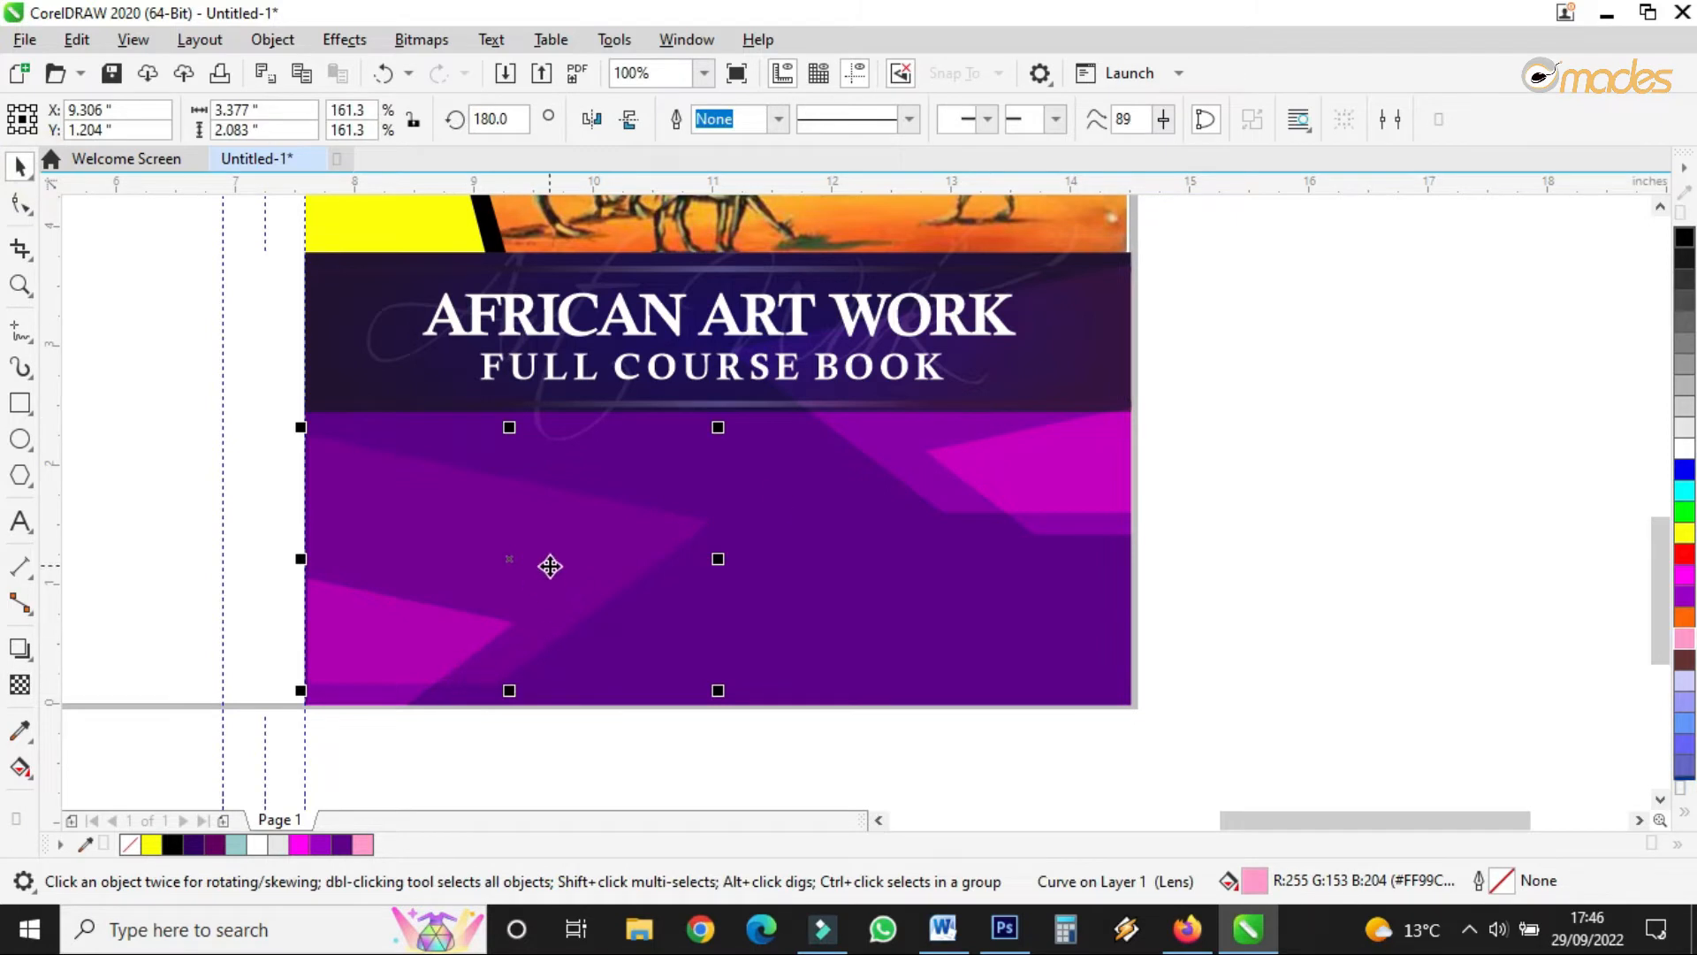
scroll(419, 624, "up", 4)
left_click(409, 636)
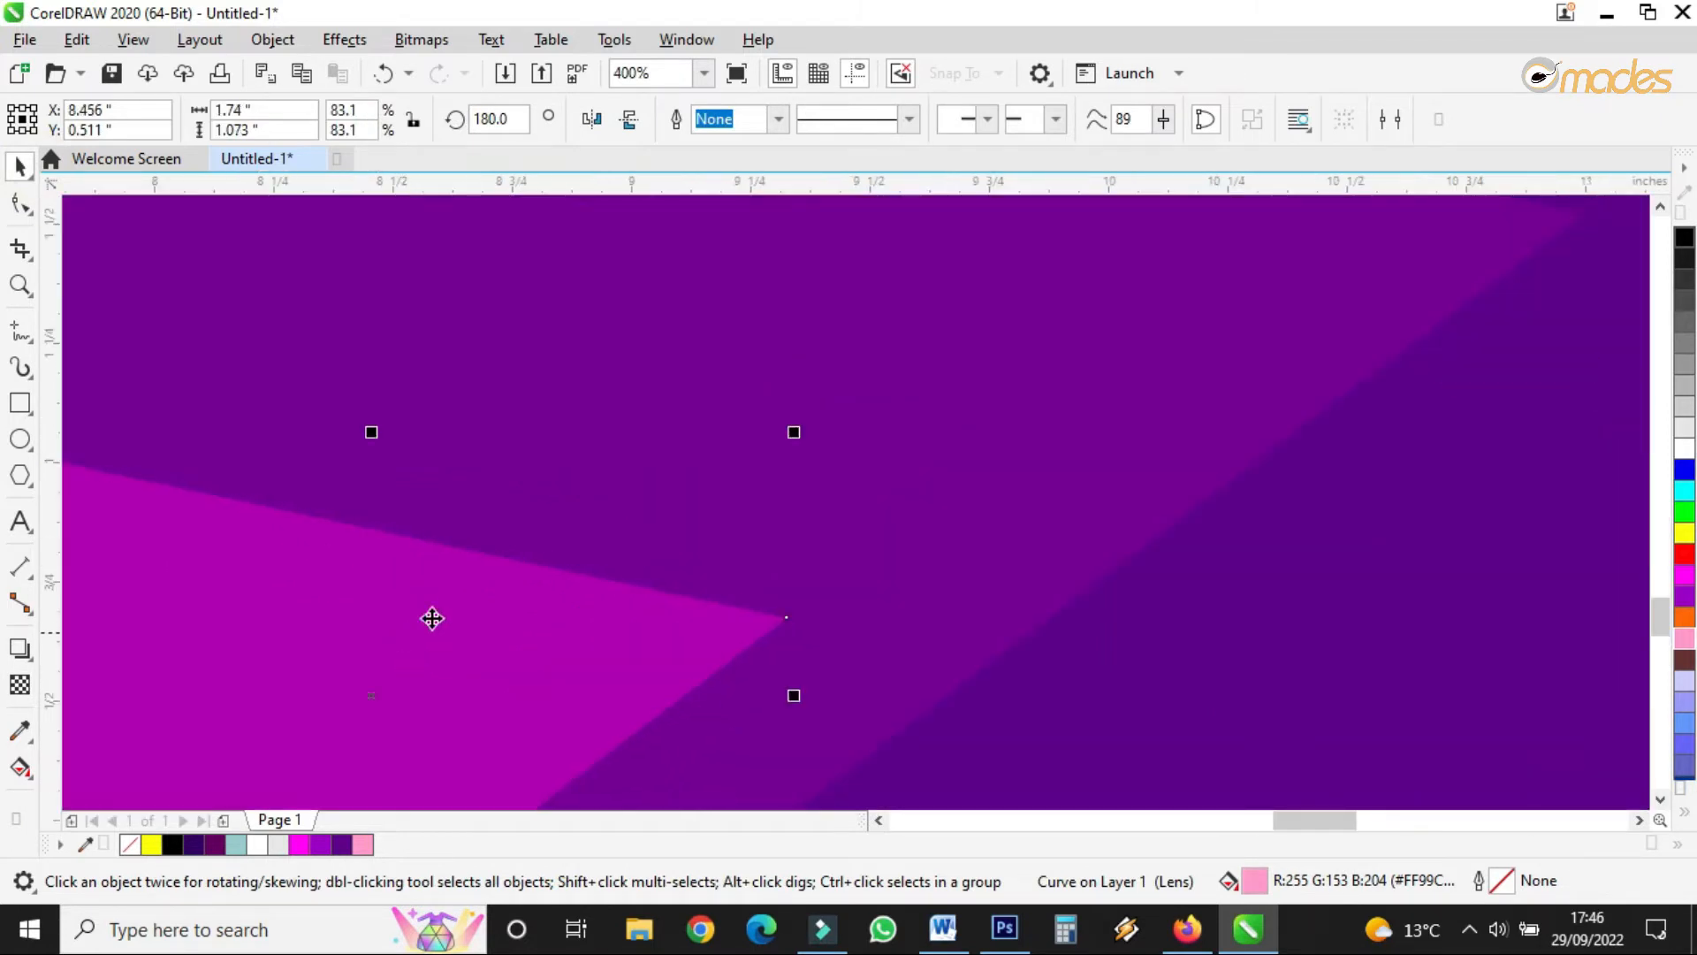
scroll(634, 536, "down", 4)
left_click(1450, 490)
scroll(743, 572, "down", 2)
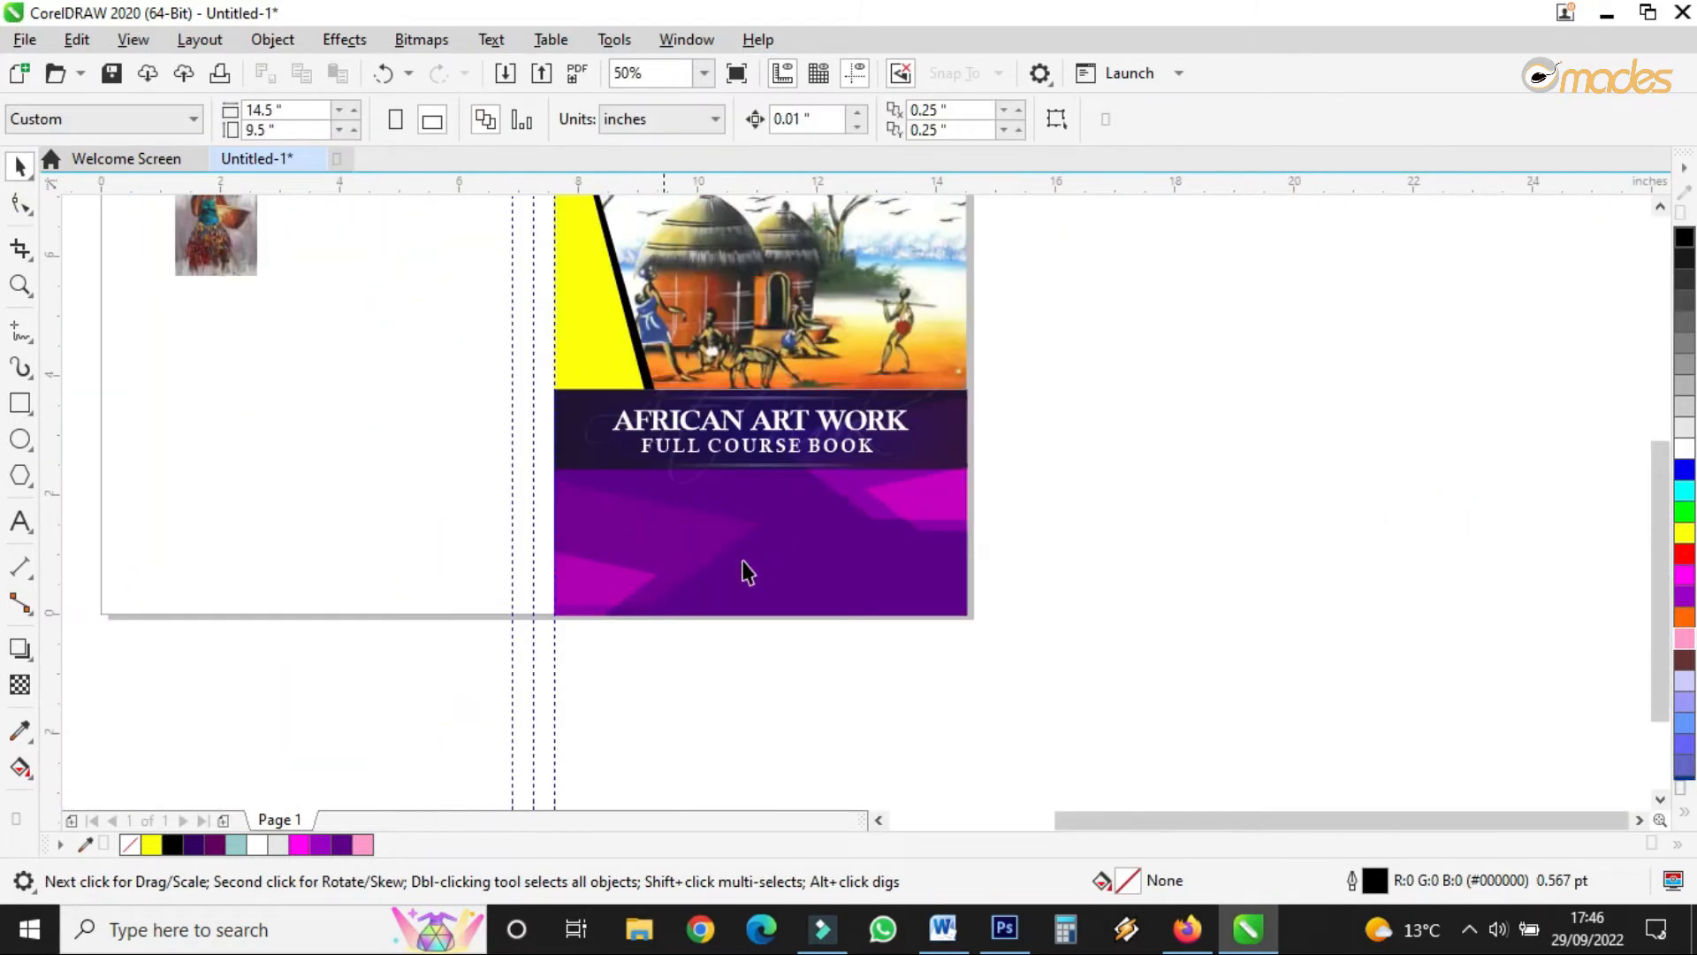
- Copy the AFRICAN ART WORK title down into the lower purple block
scroll(837, 504, "up", 6)
scroll(481, 530, "down", 4)
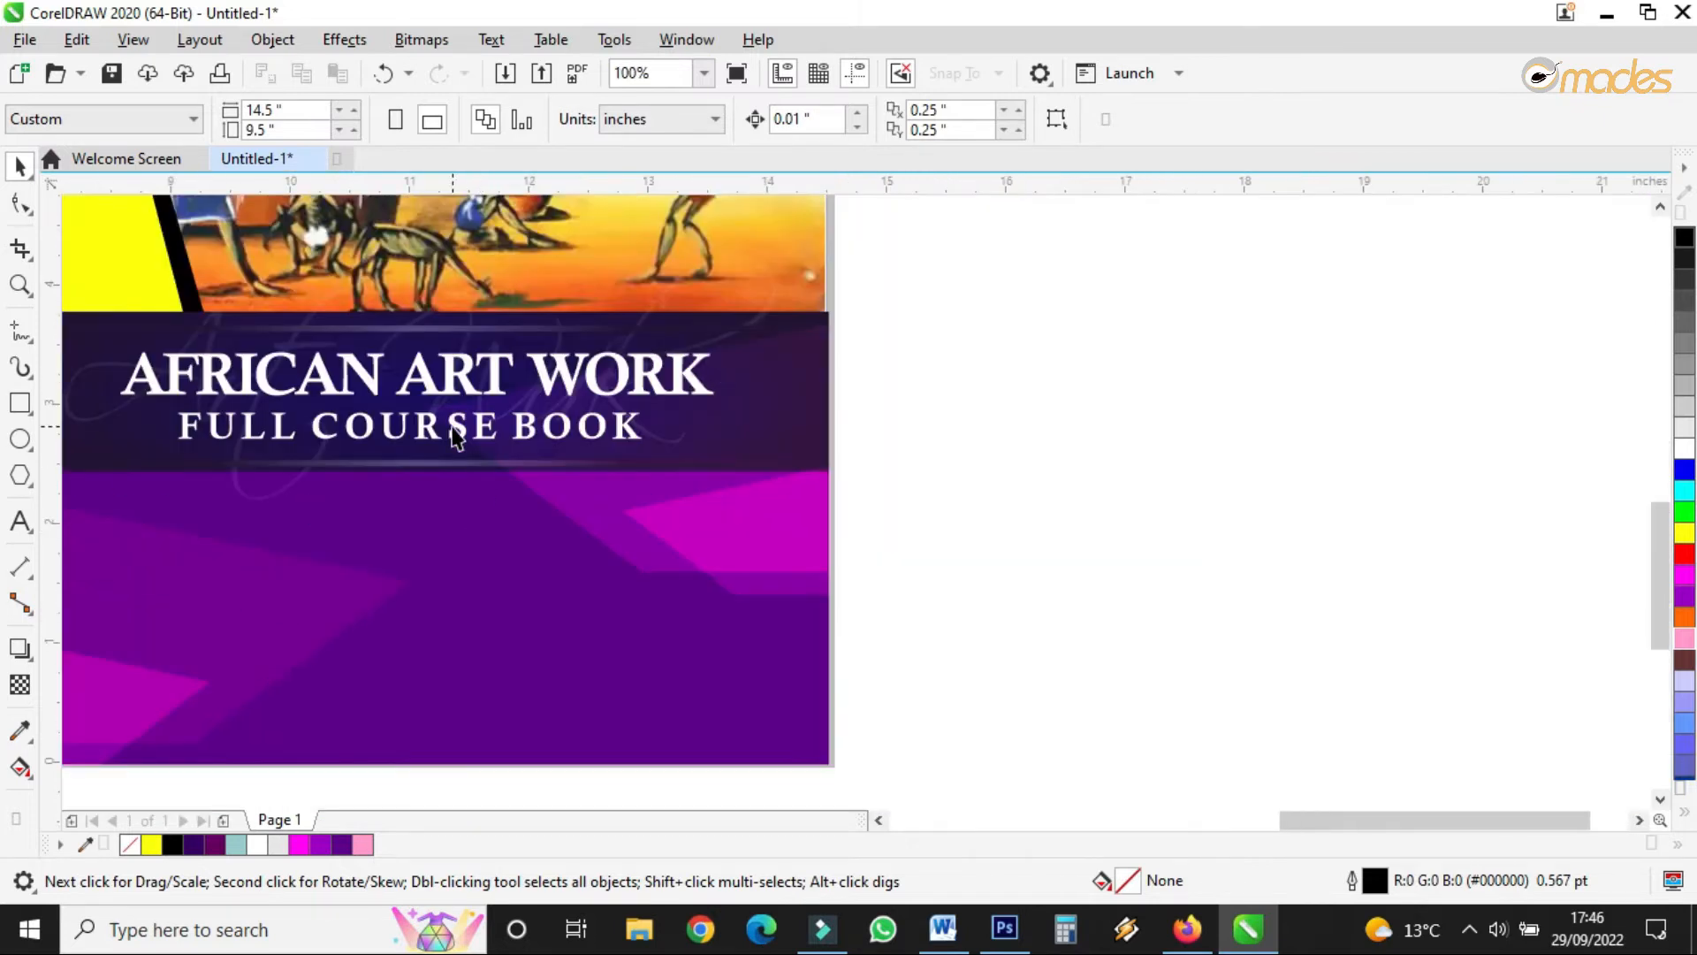
left_click_drag(466, 390, 465, 554)
right_click(466, 553)
scroll(321, 551, "up", 2)
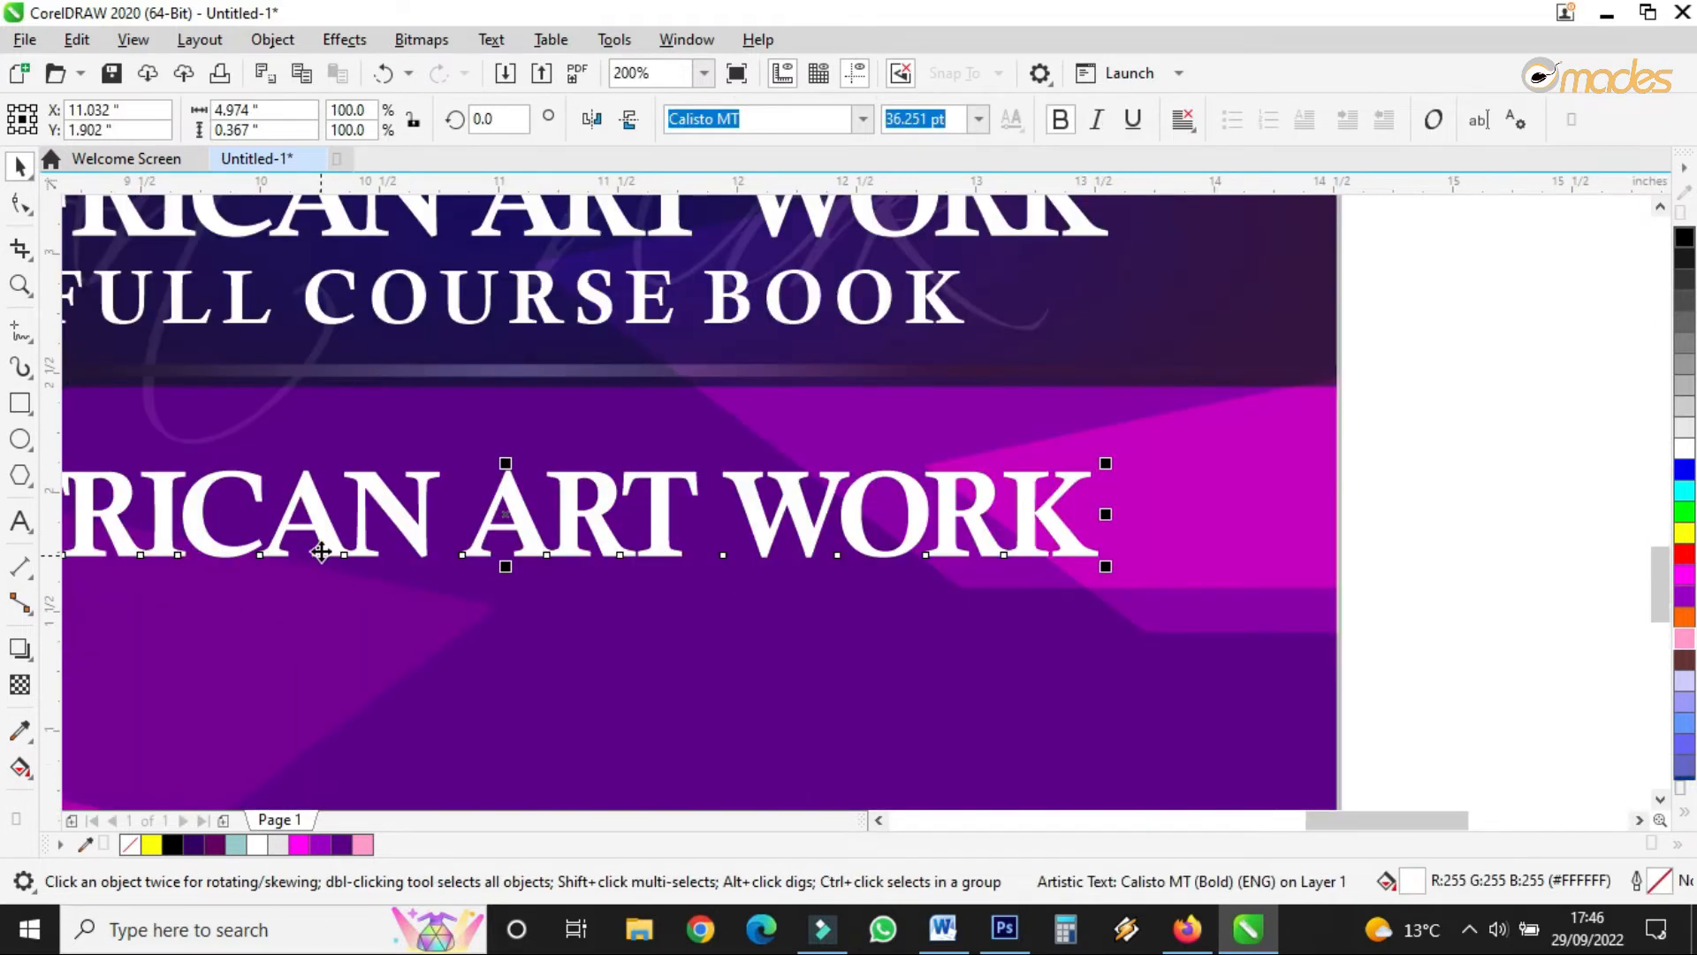
scroll(157, 490, "down", 2)
- Select the whole copied AFRICAN ART WORK line with the Text tool
left_click(20, 521)
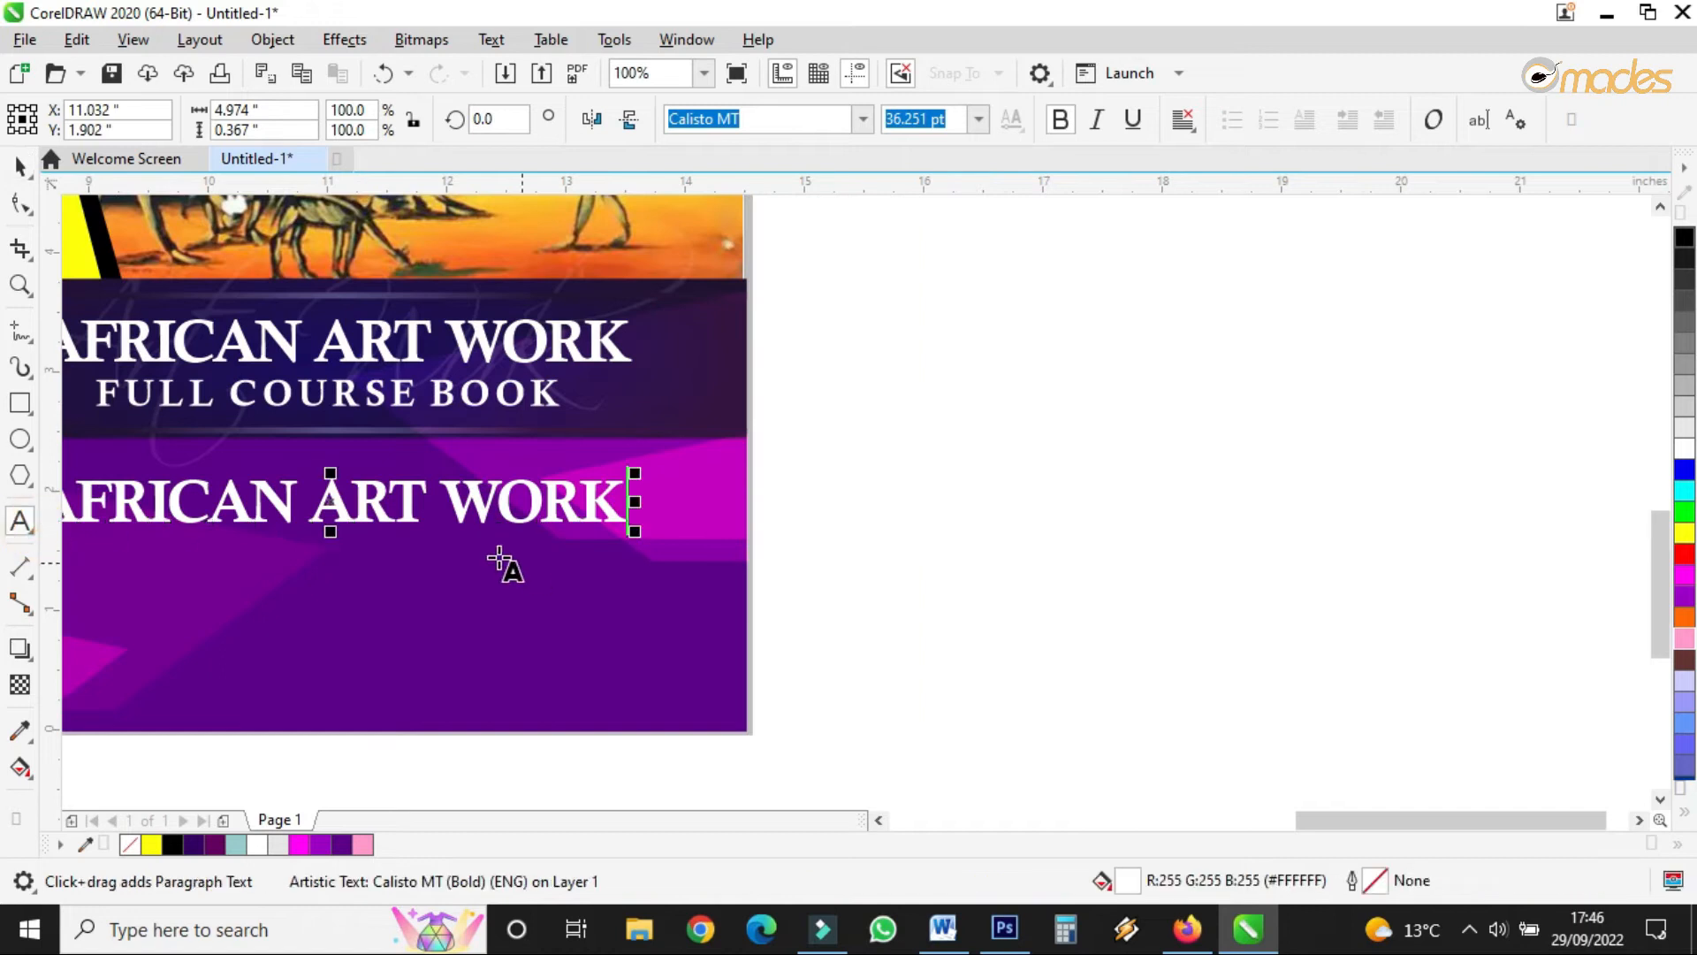
scroll(429, 530, "down", 2)
scroll(341, 523, "up", 2)
key("ctrl+shift+Left")
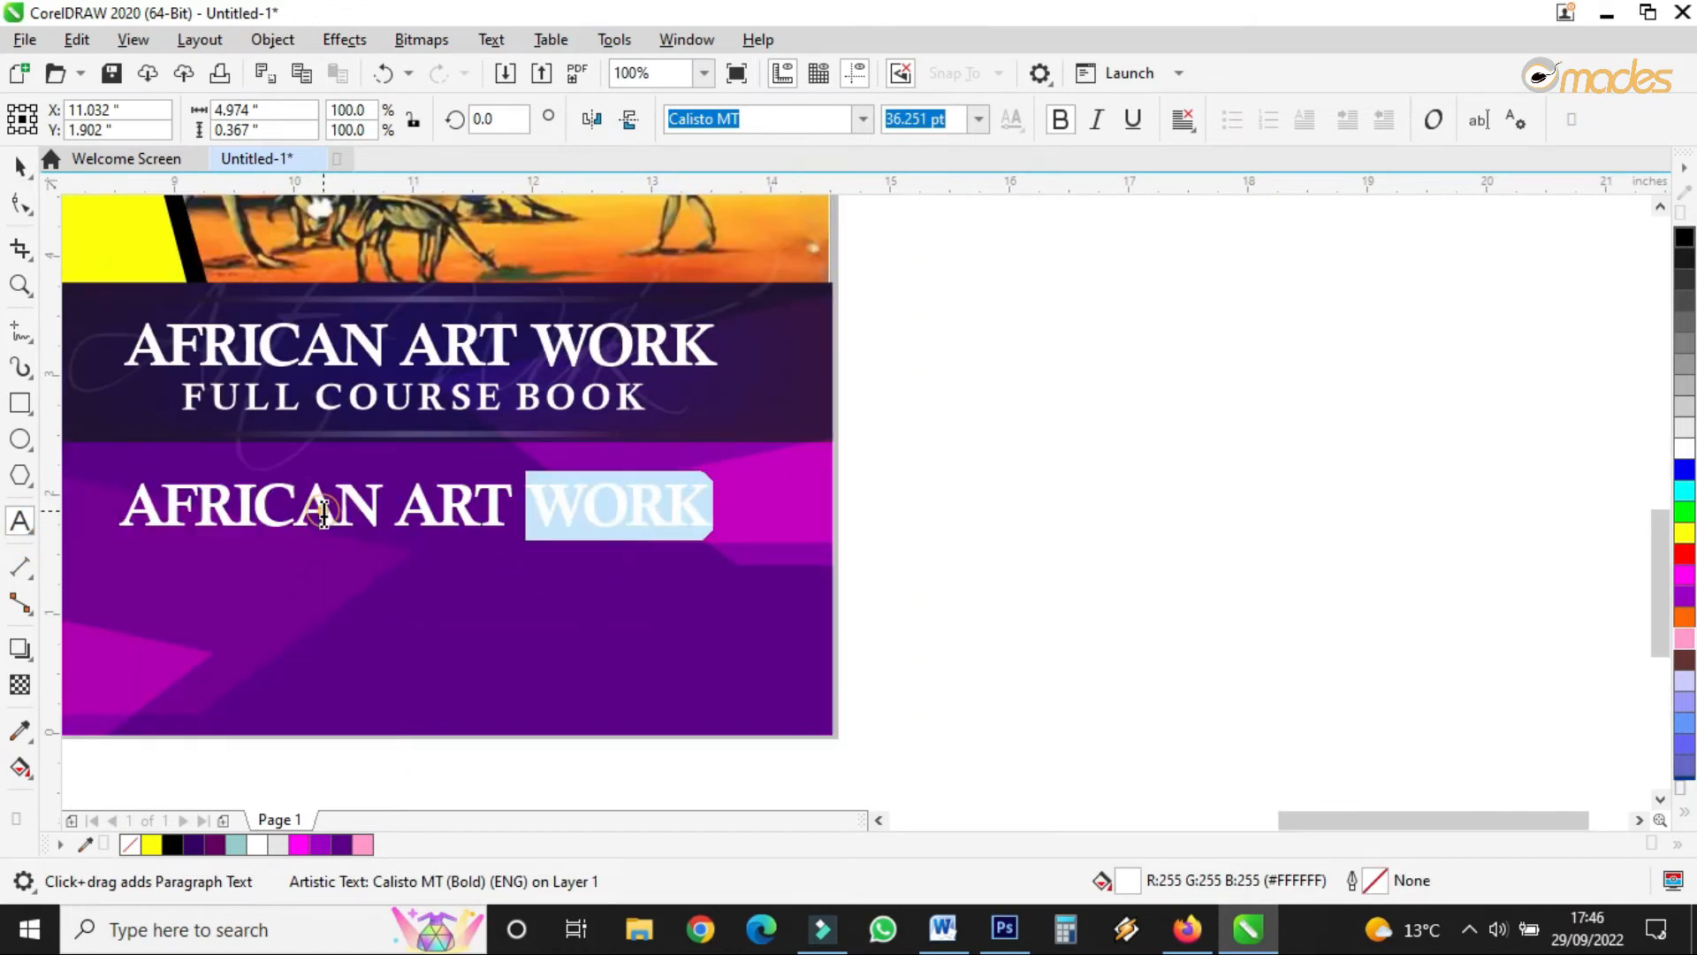
triple_click(236, 516)
scroll(665, 518, "down", 1)
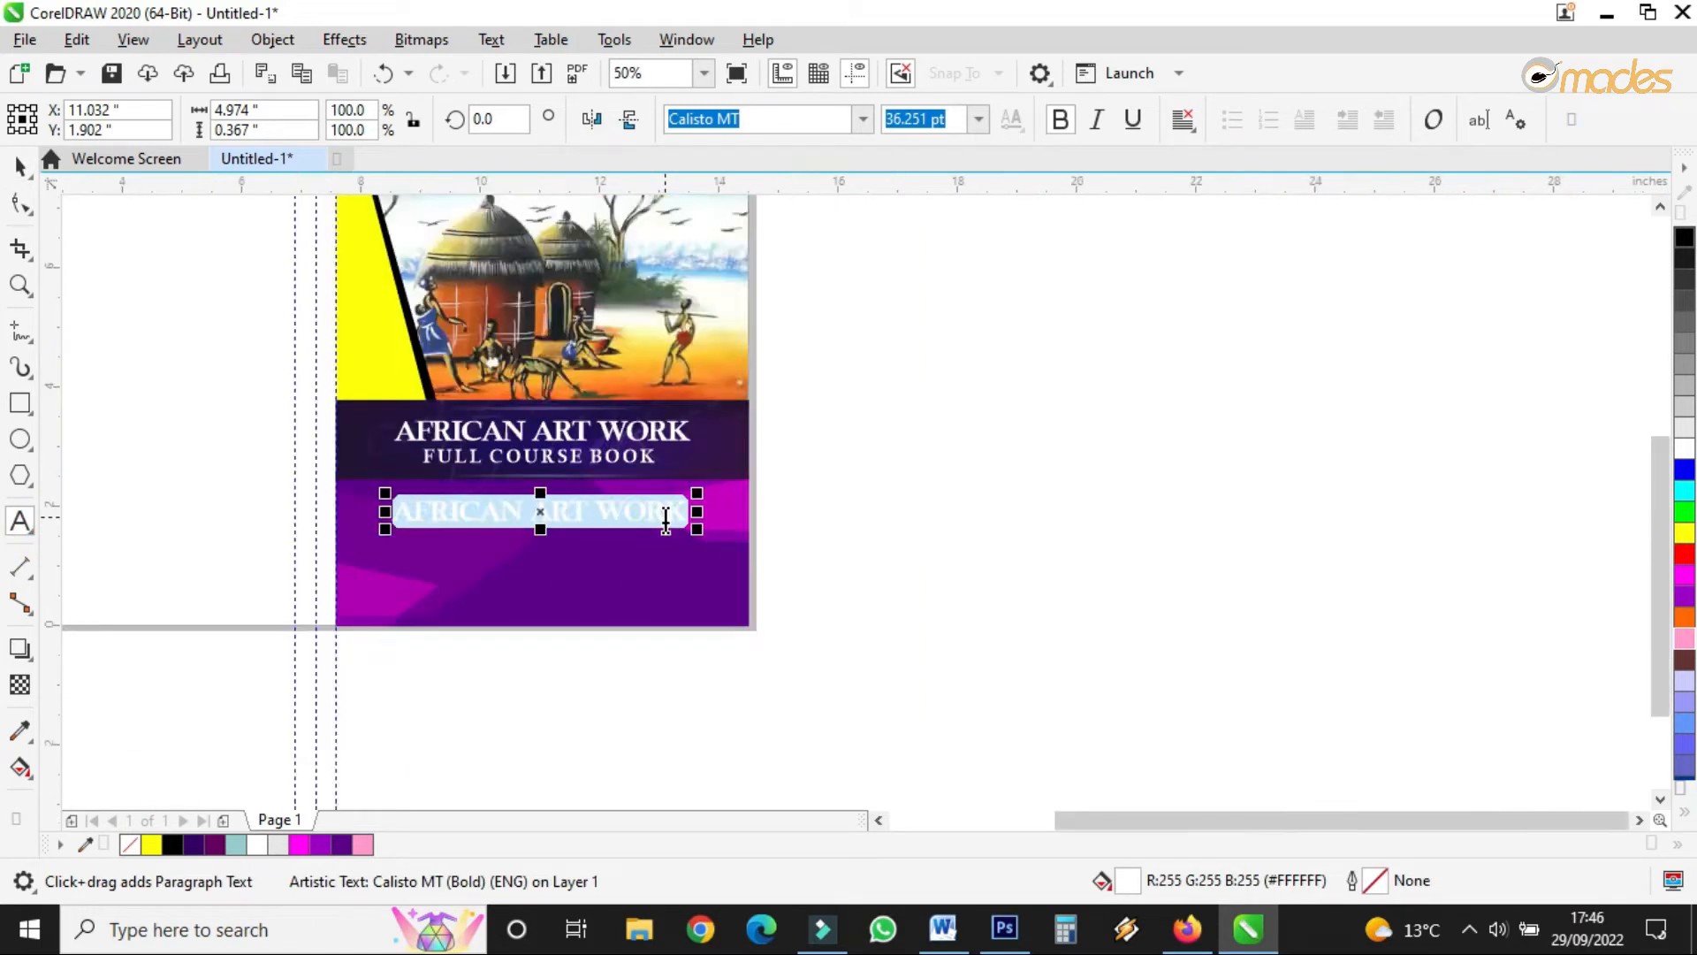
scroll(466, 487, "up", 1)
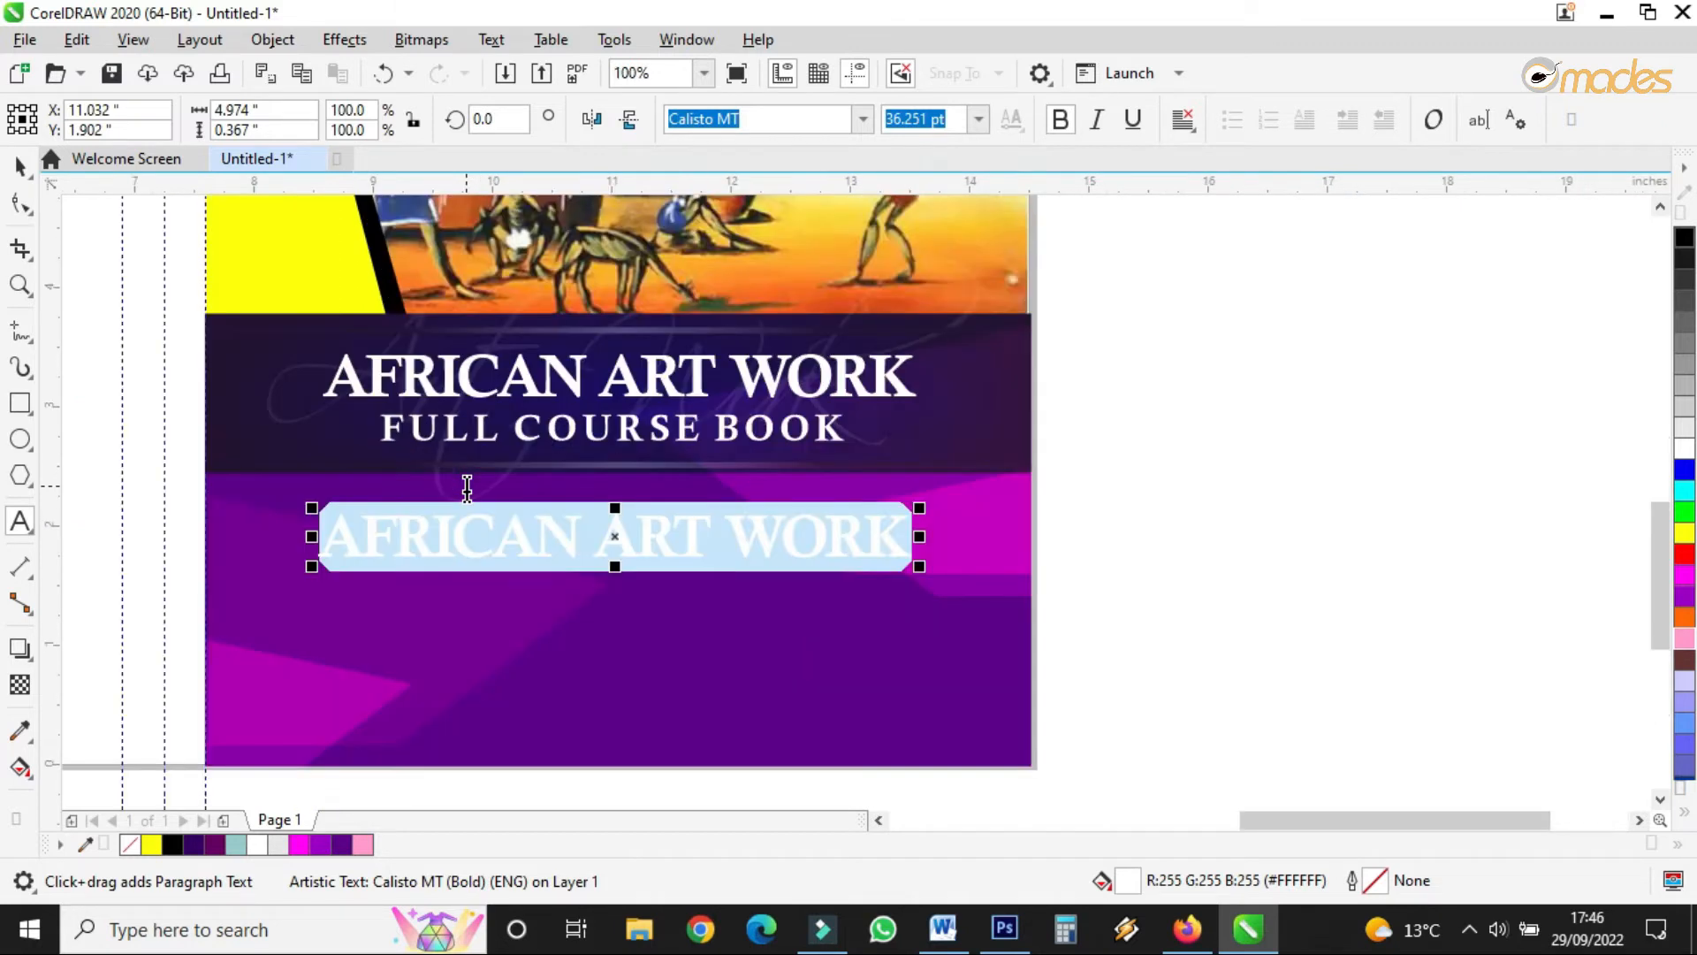
scroll(467, 487, "up", 1)
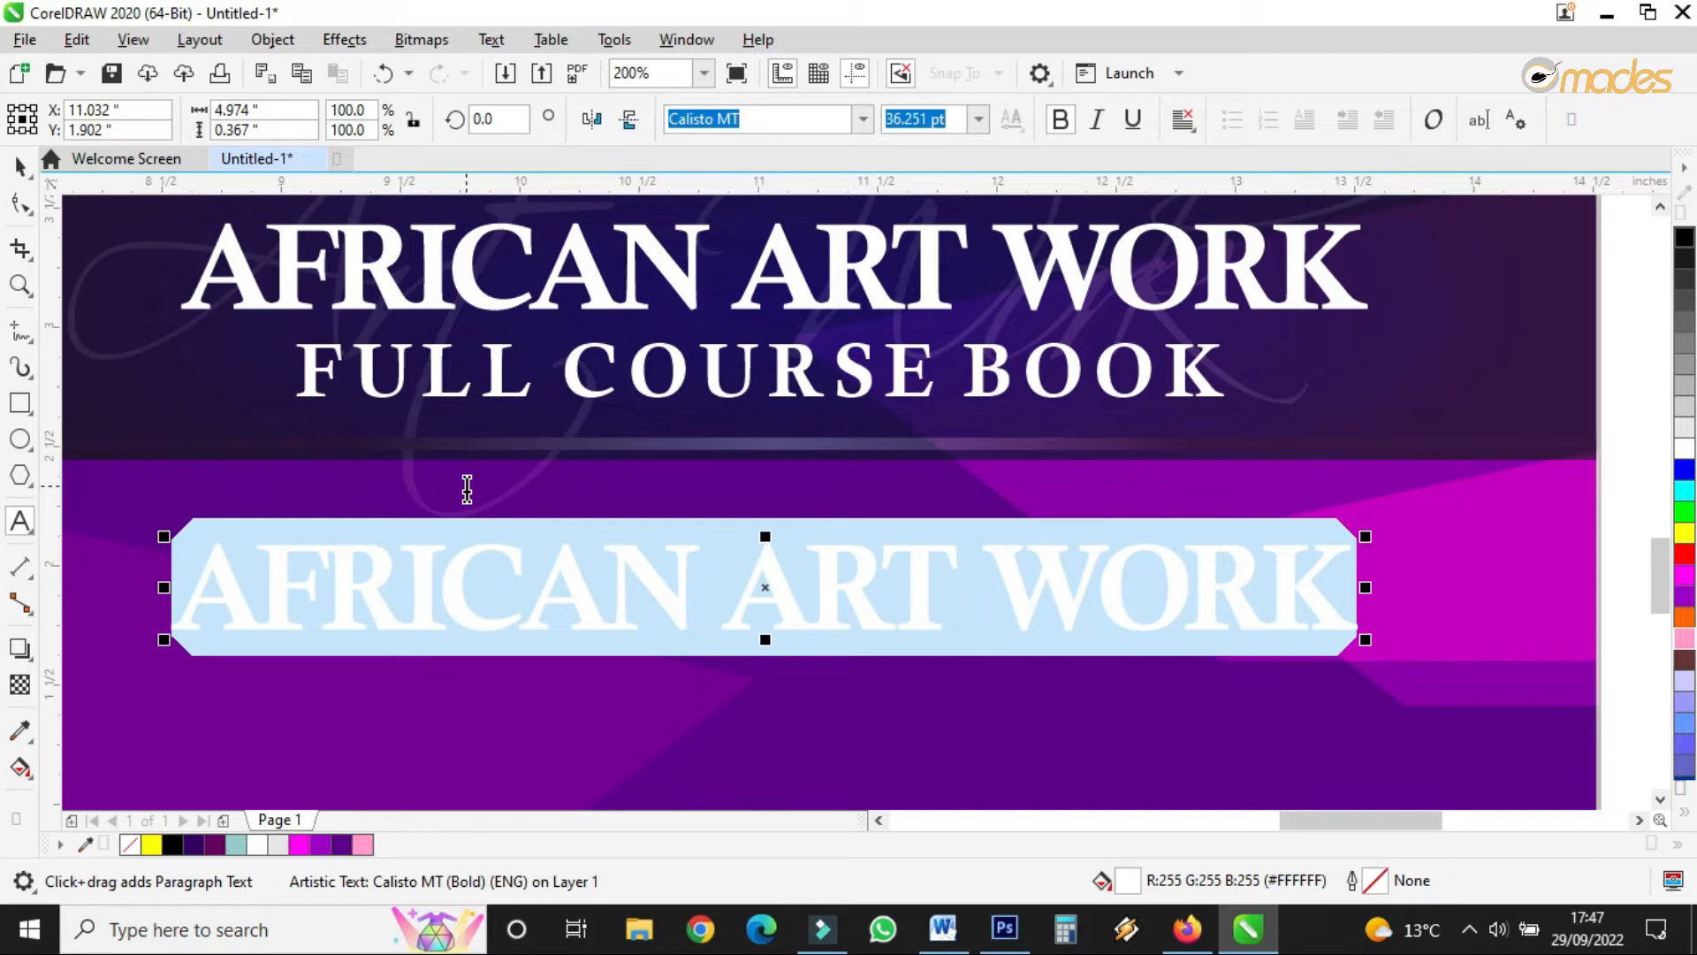
- Replace the copied title with 'Tertiary Institutions' and widen its letter spacing
type("T")
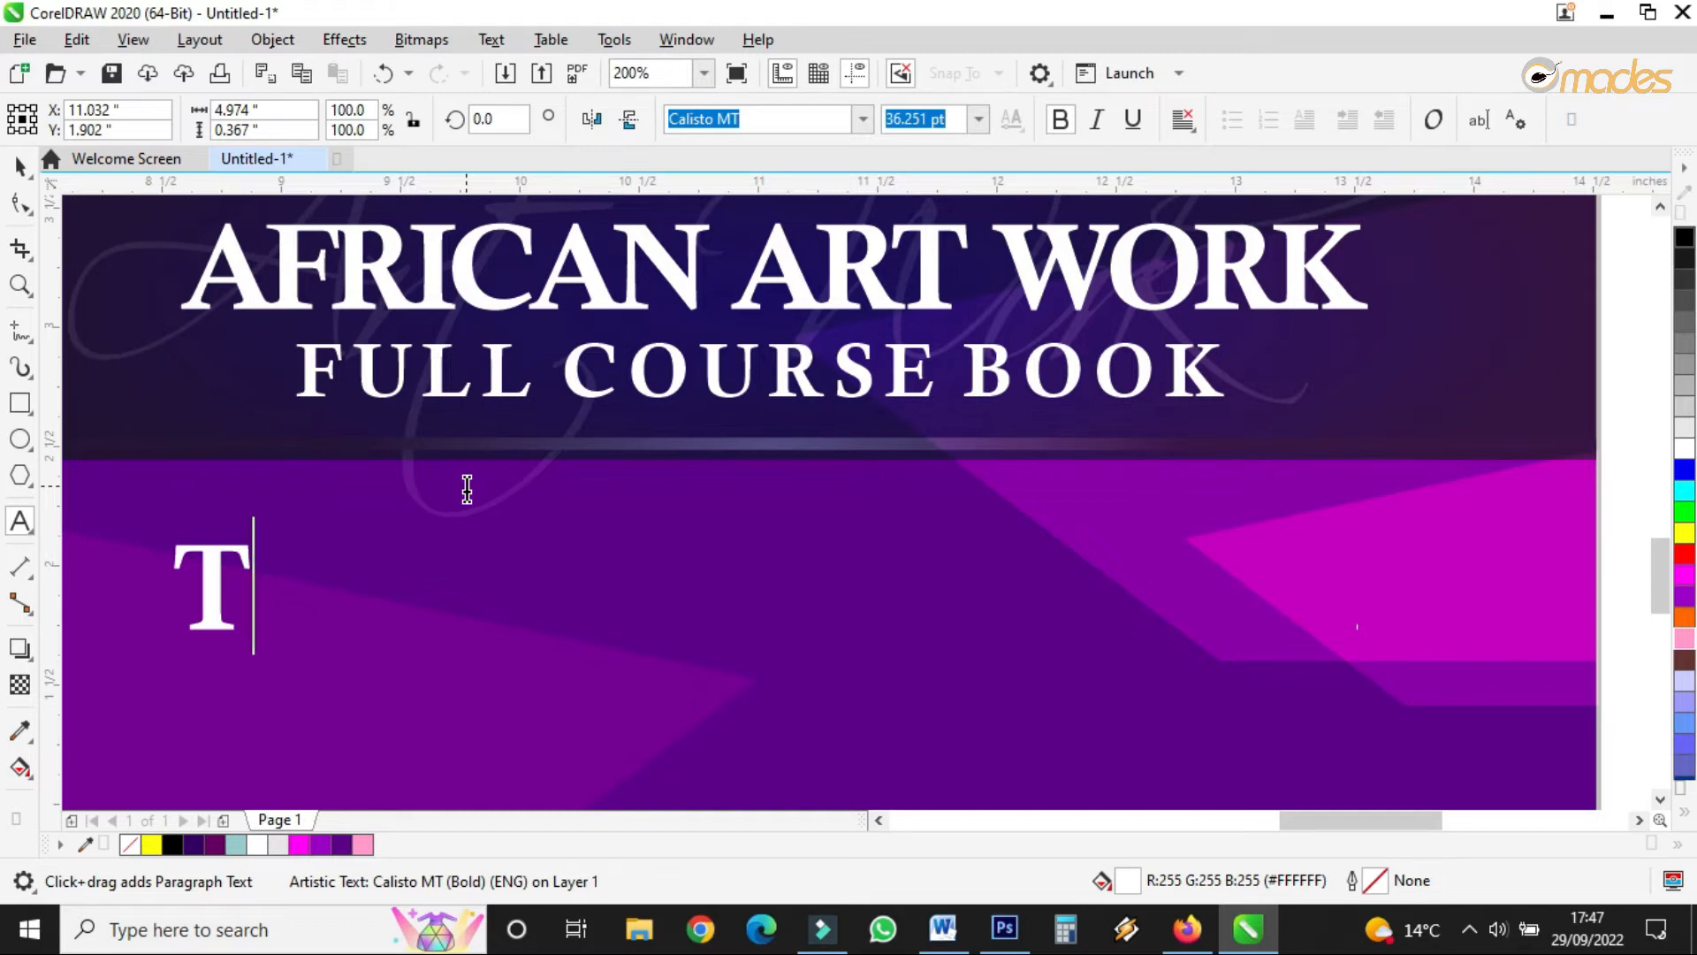
type("ertiary ")
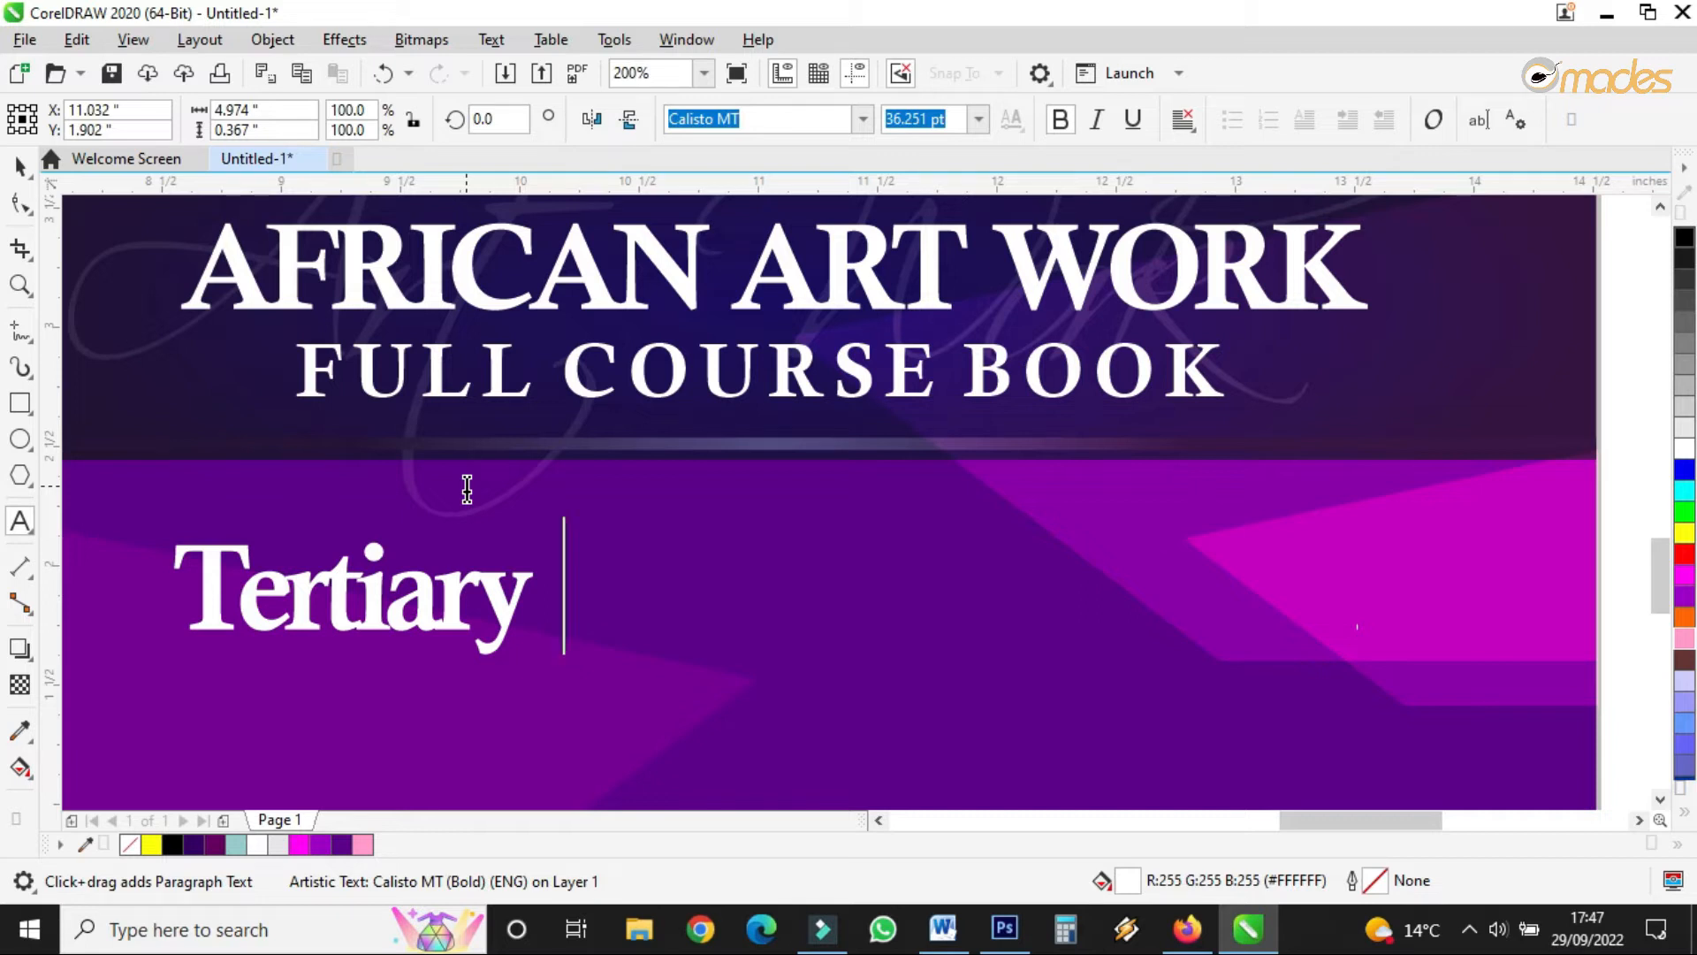
type("Inst")
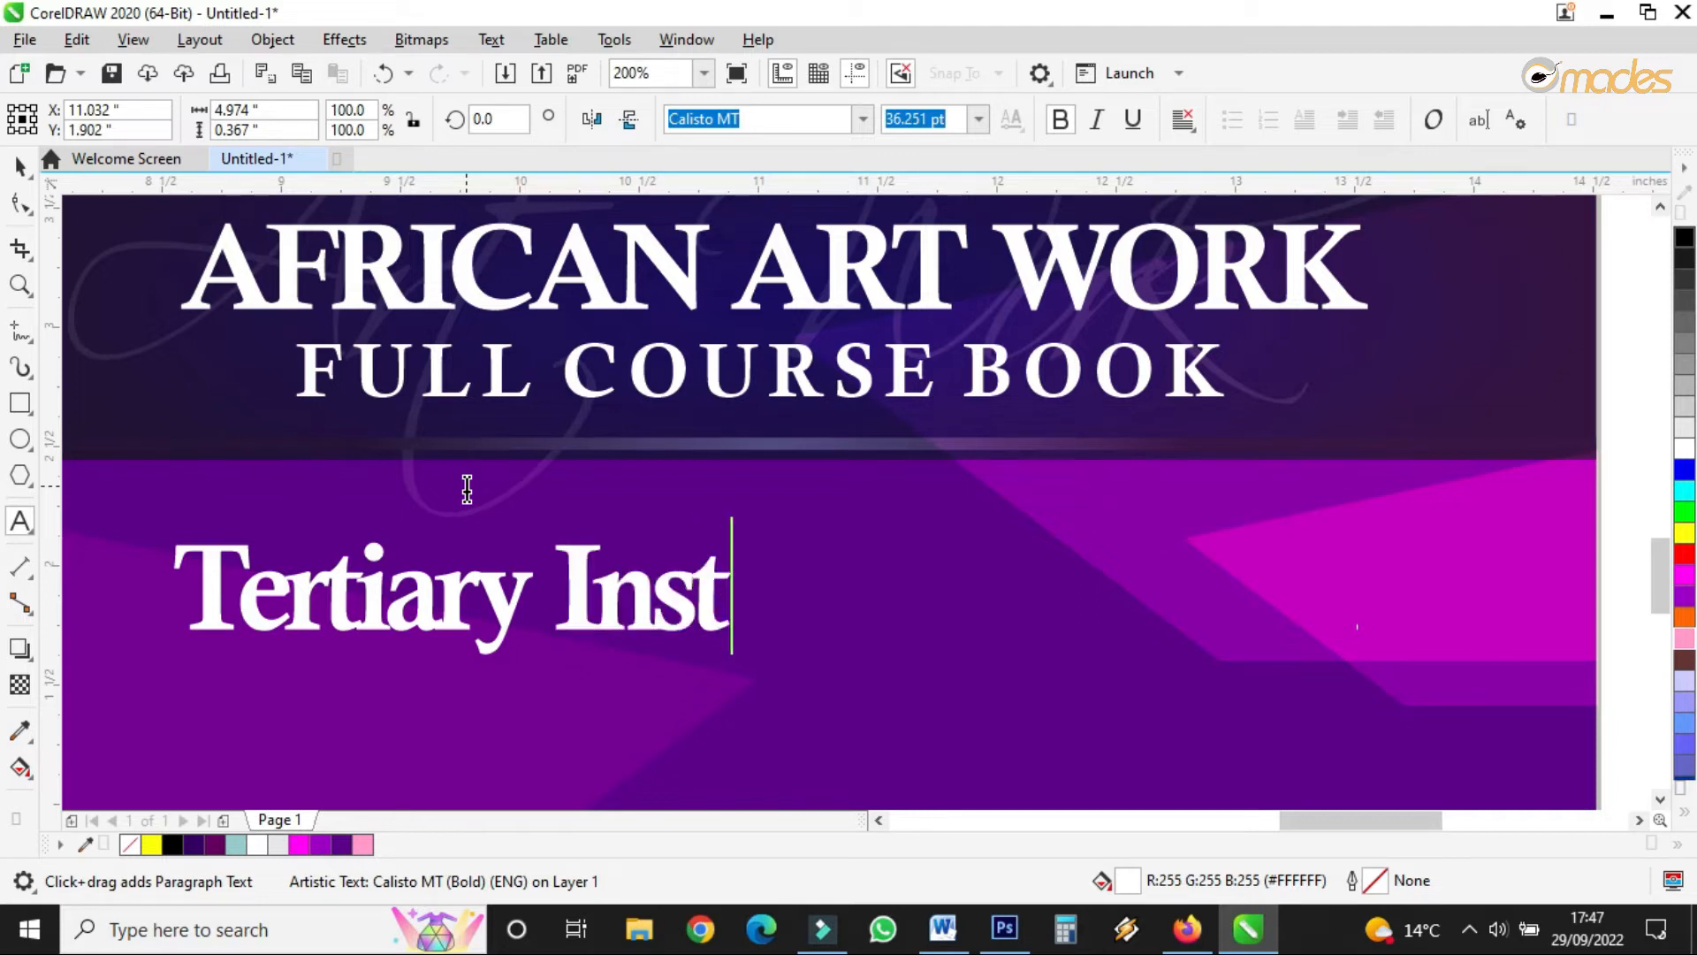
type("itutions")
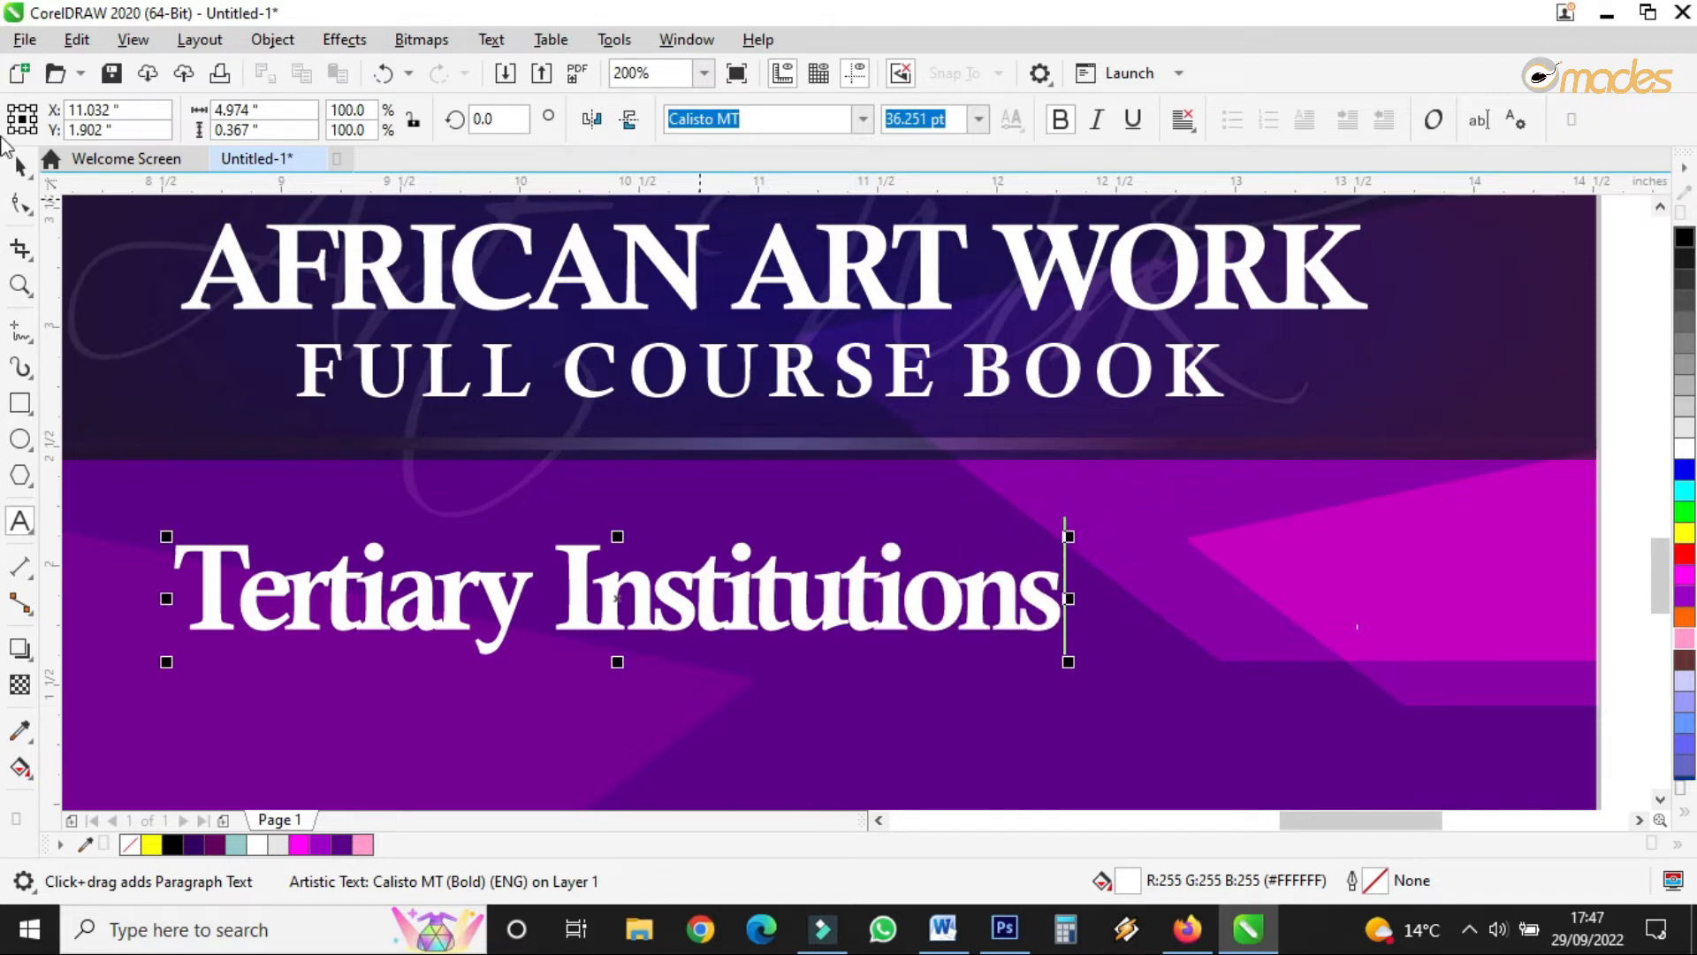
left_click(20, 203)
left_click_drag(1075, 665, 1140, 664)
scroll(1013, 494, "down", 2)
scroll(1057, 508, "up", 1)
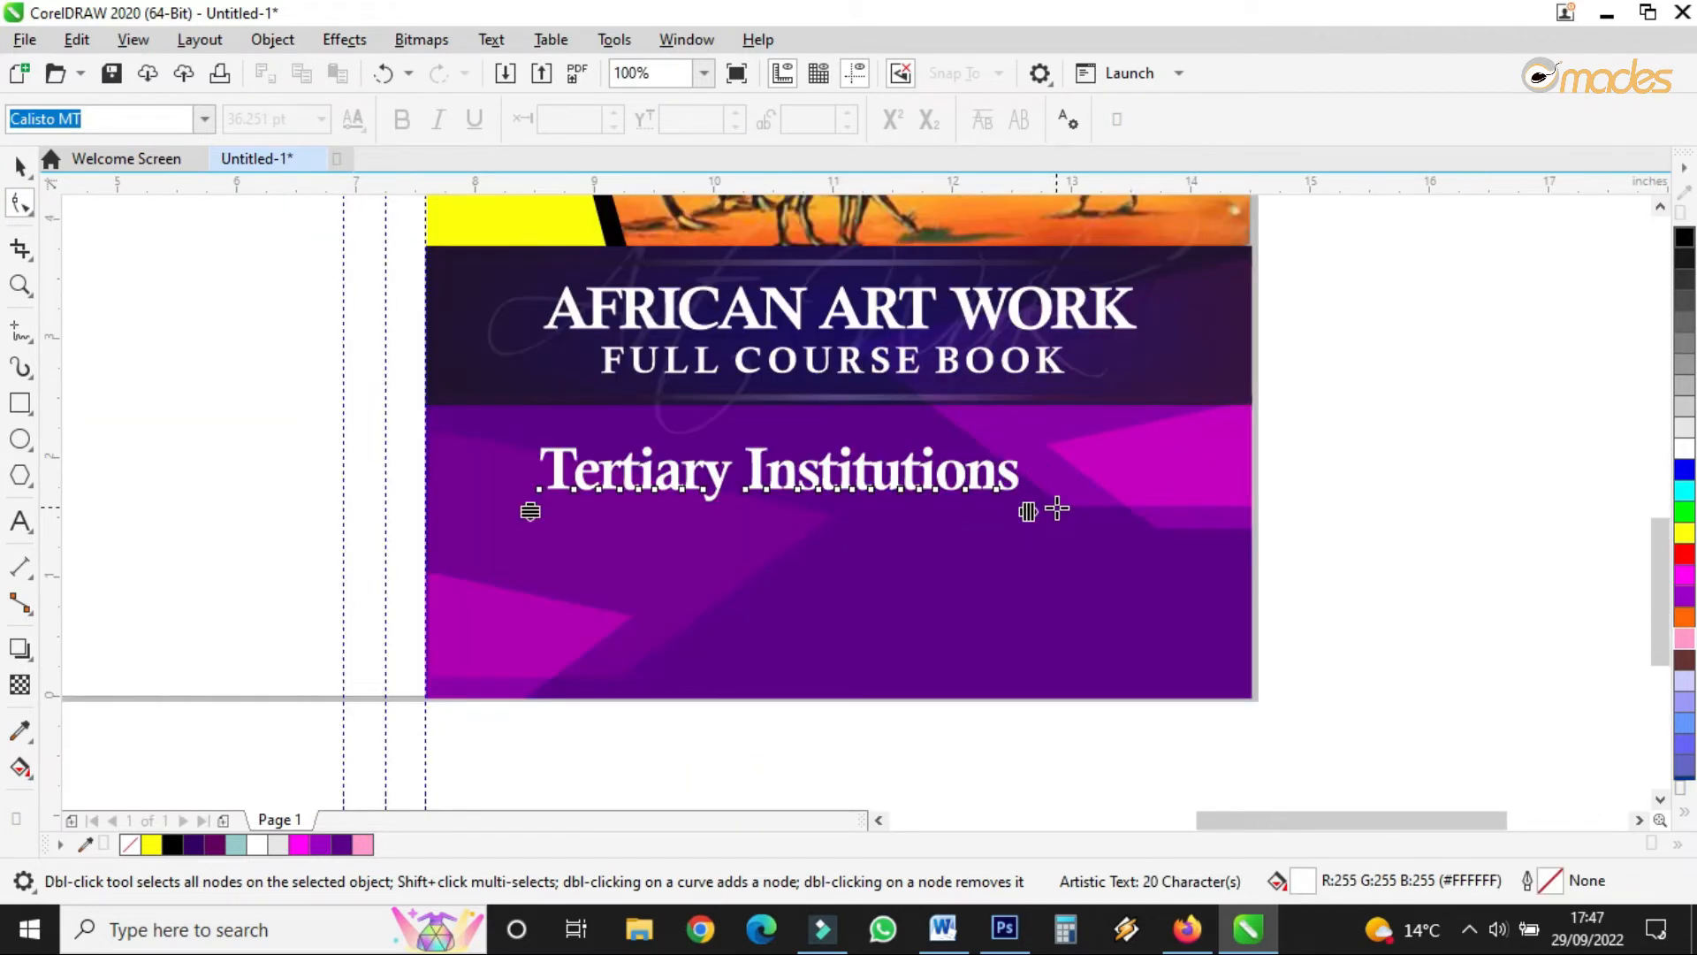
- Enlarge the Tertiary Institutions subtitle to about 46 pt from a corner handle
left_click(20, 165)
scroll(875, 440, "up", 1)
scroll(916, 511, "down", 1)
left_click_drag(1022, 444, 1156, 382)
left_click(862, 120)
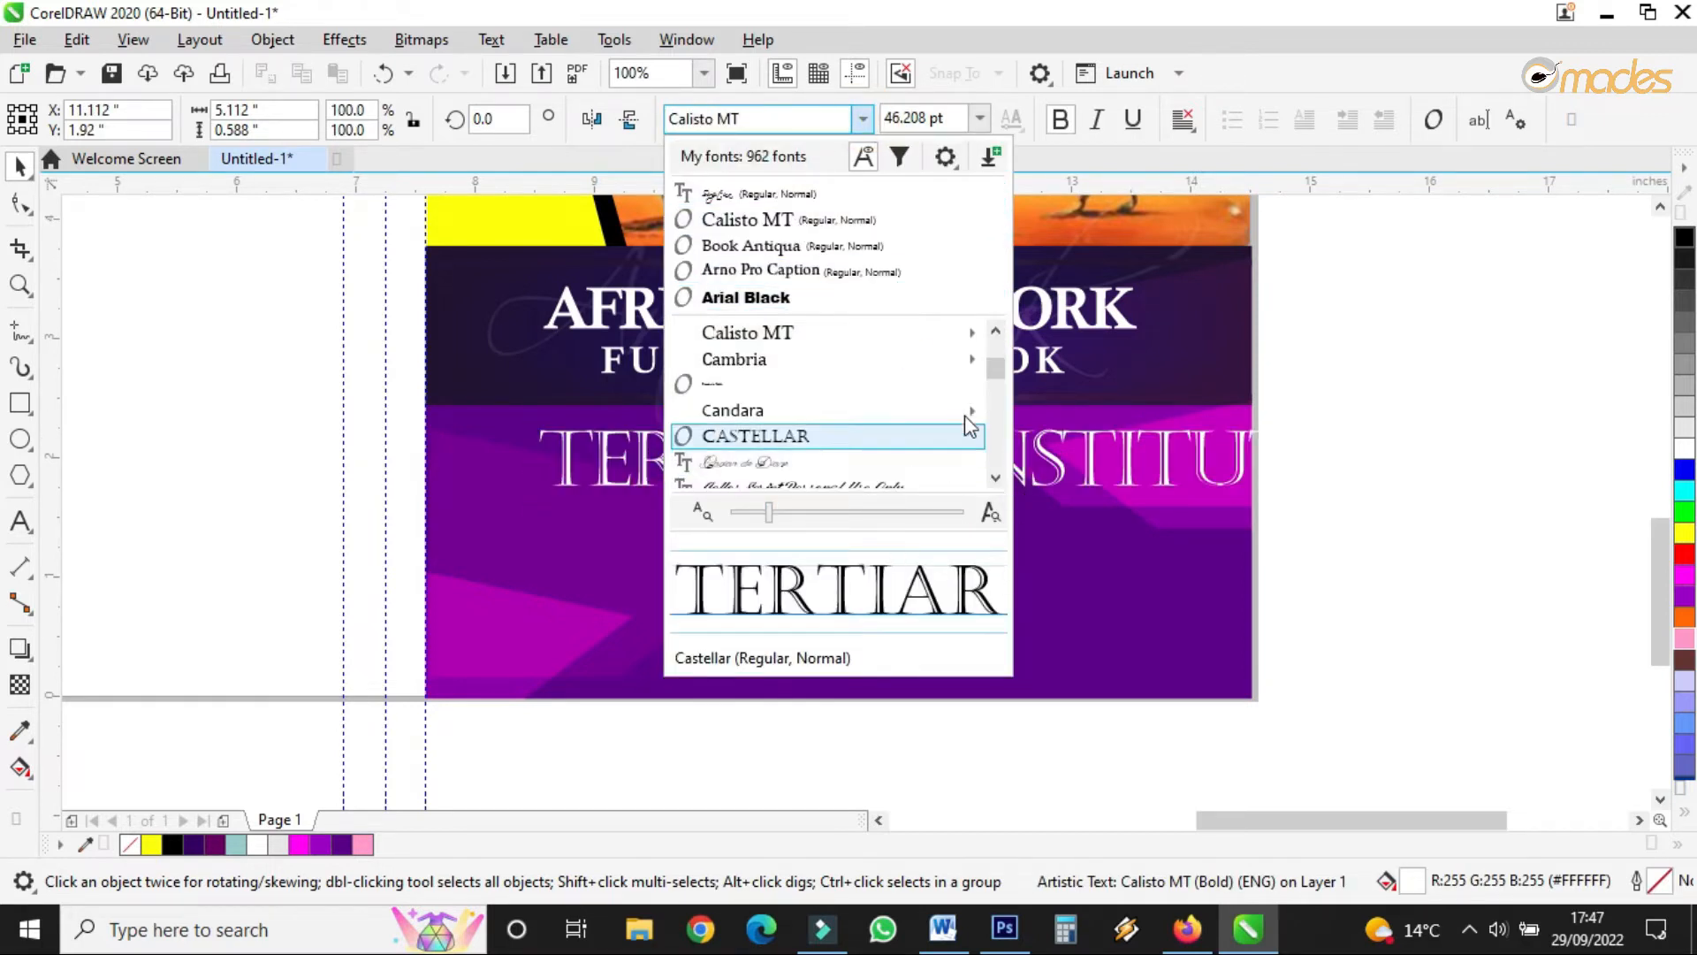
- Search the font list and apply Trajan Pro Bold to the subtitle, then undo it
scroll(973, 433, "down", 2)
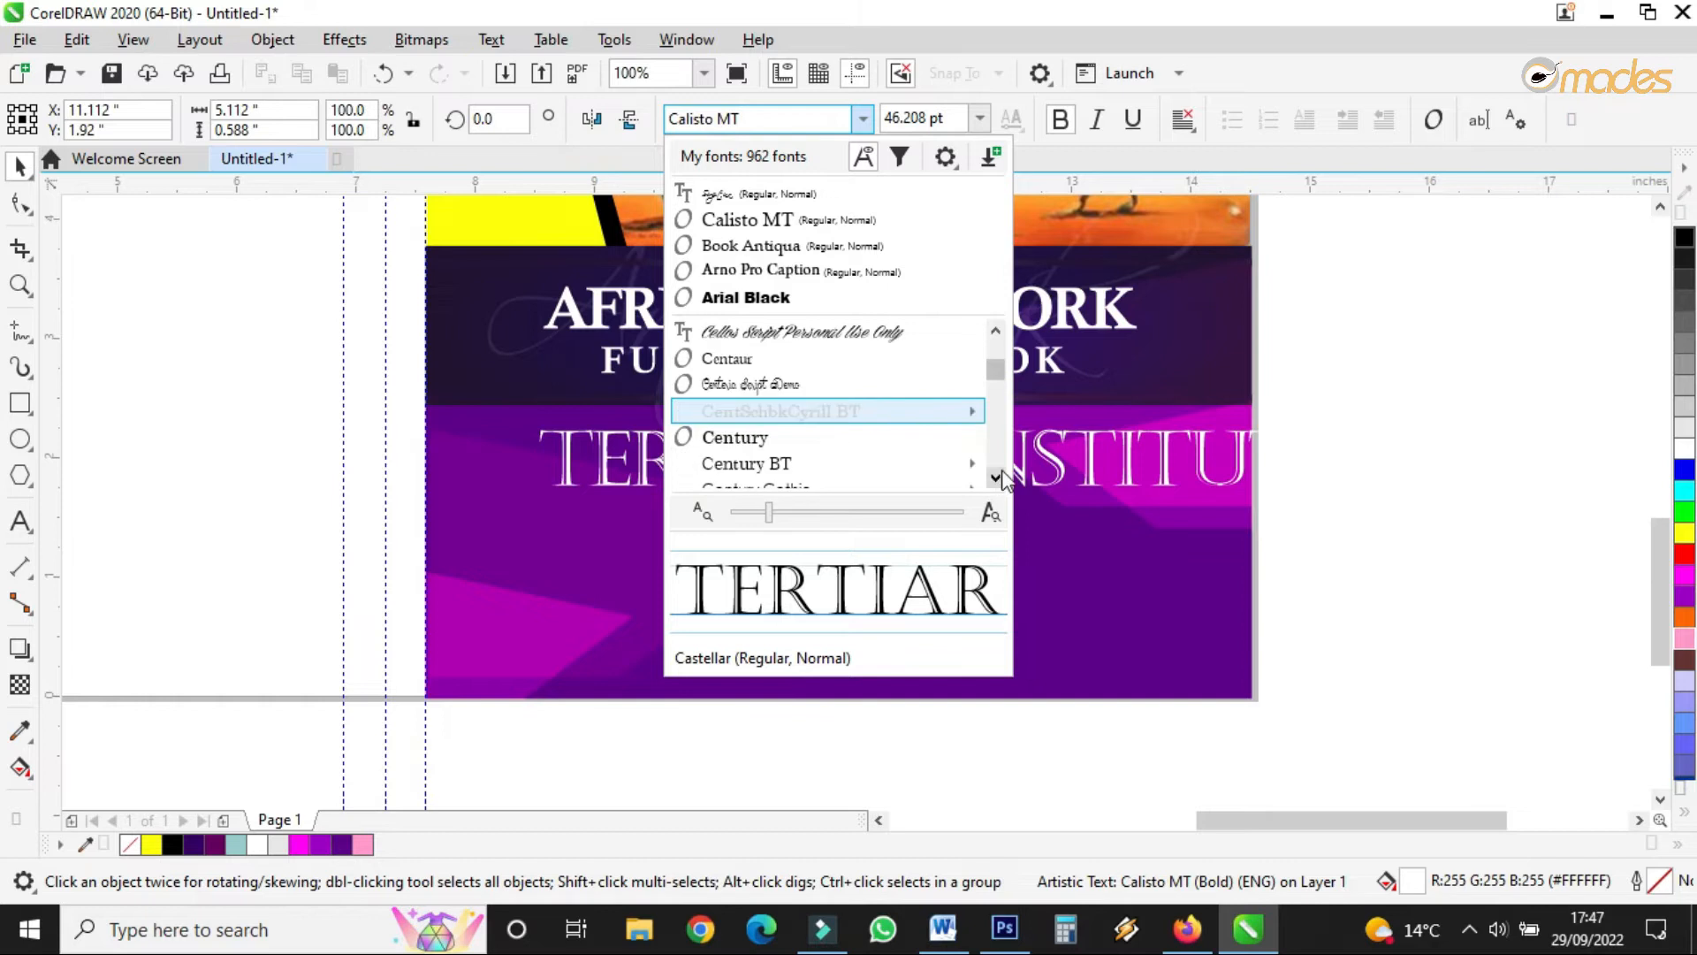
left_click(778, 117)
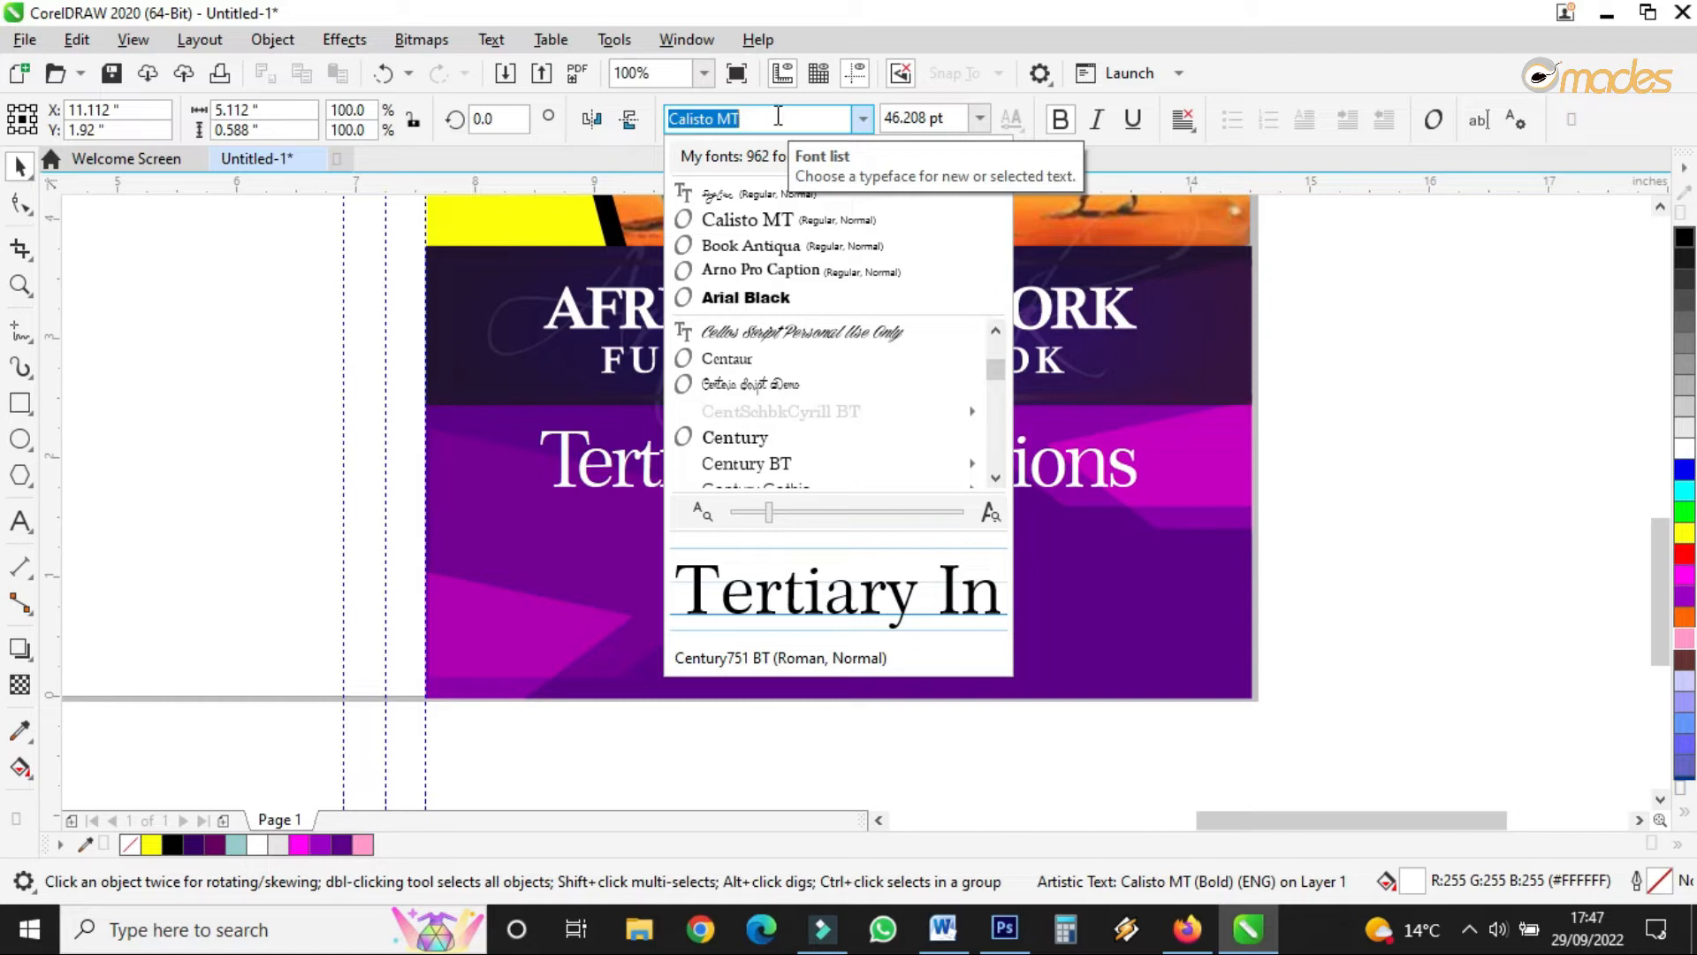
type("tra")
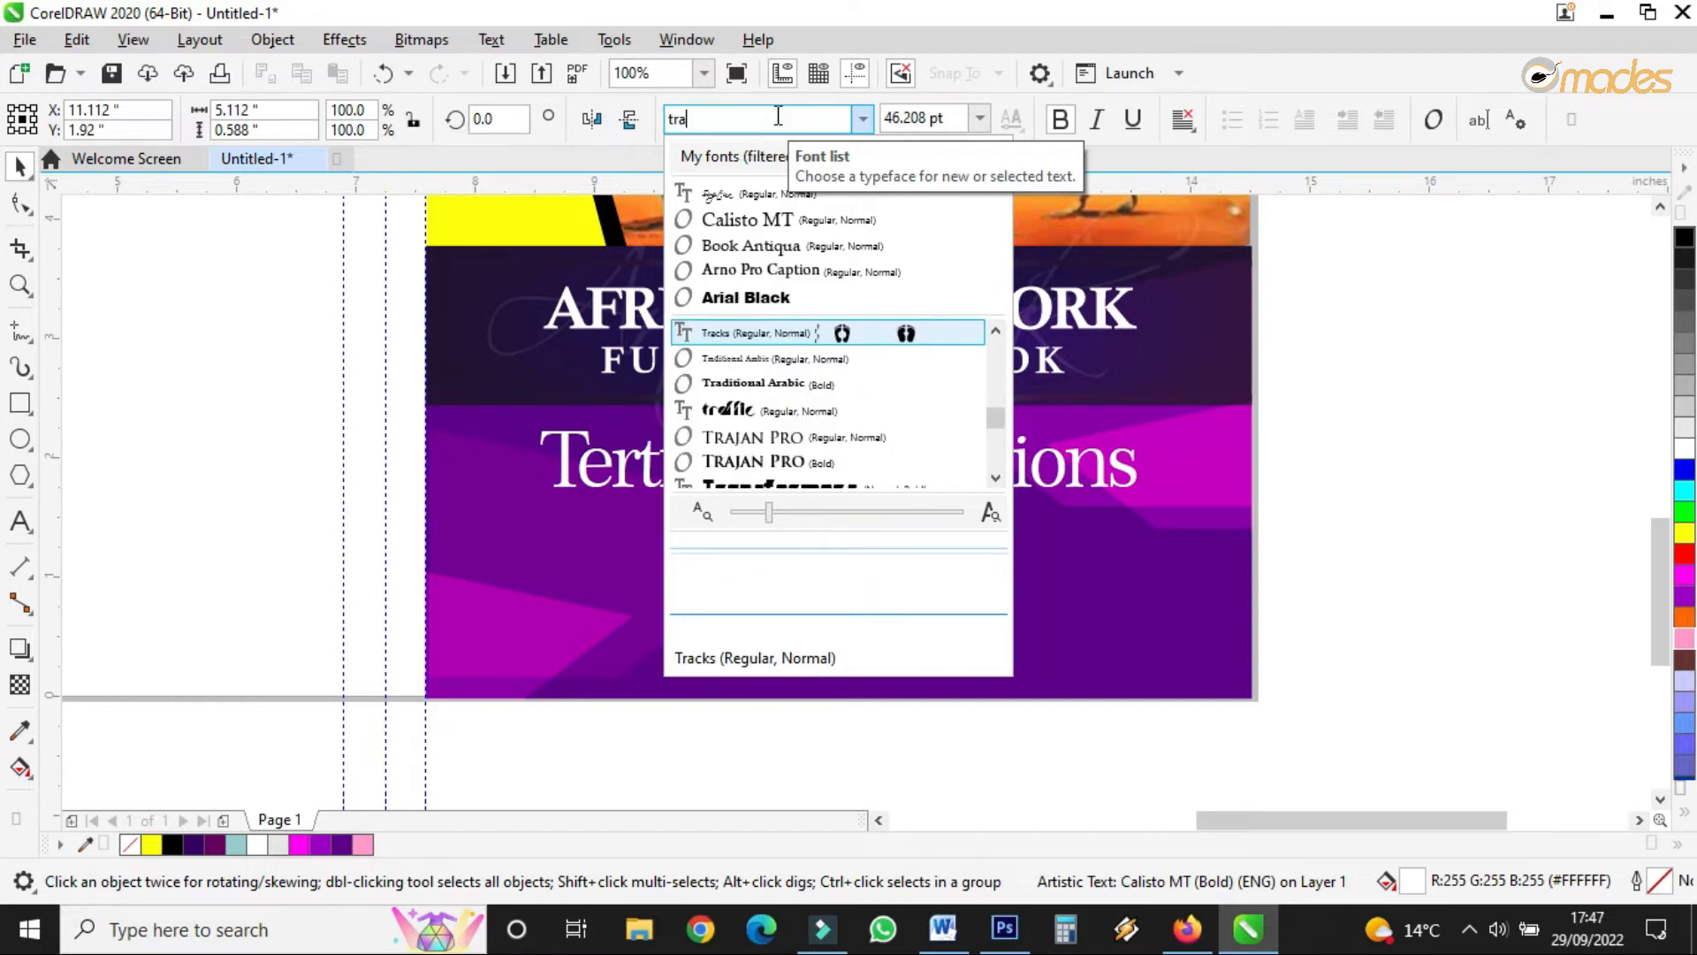
type("d")
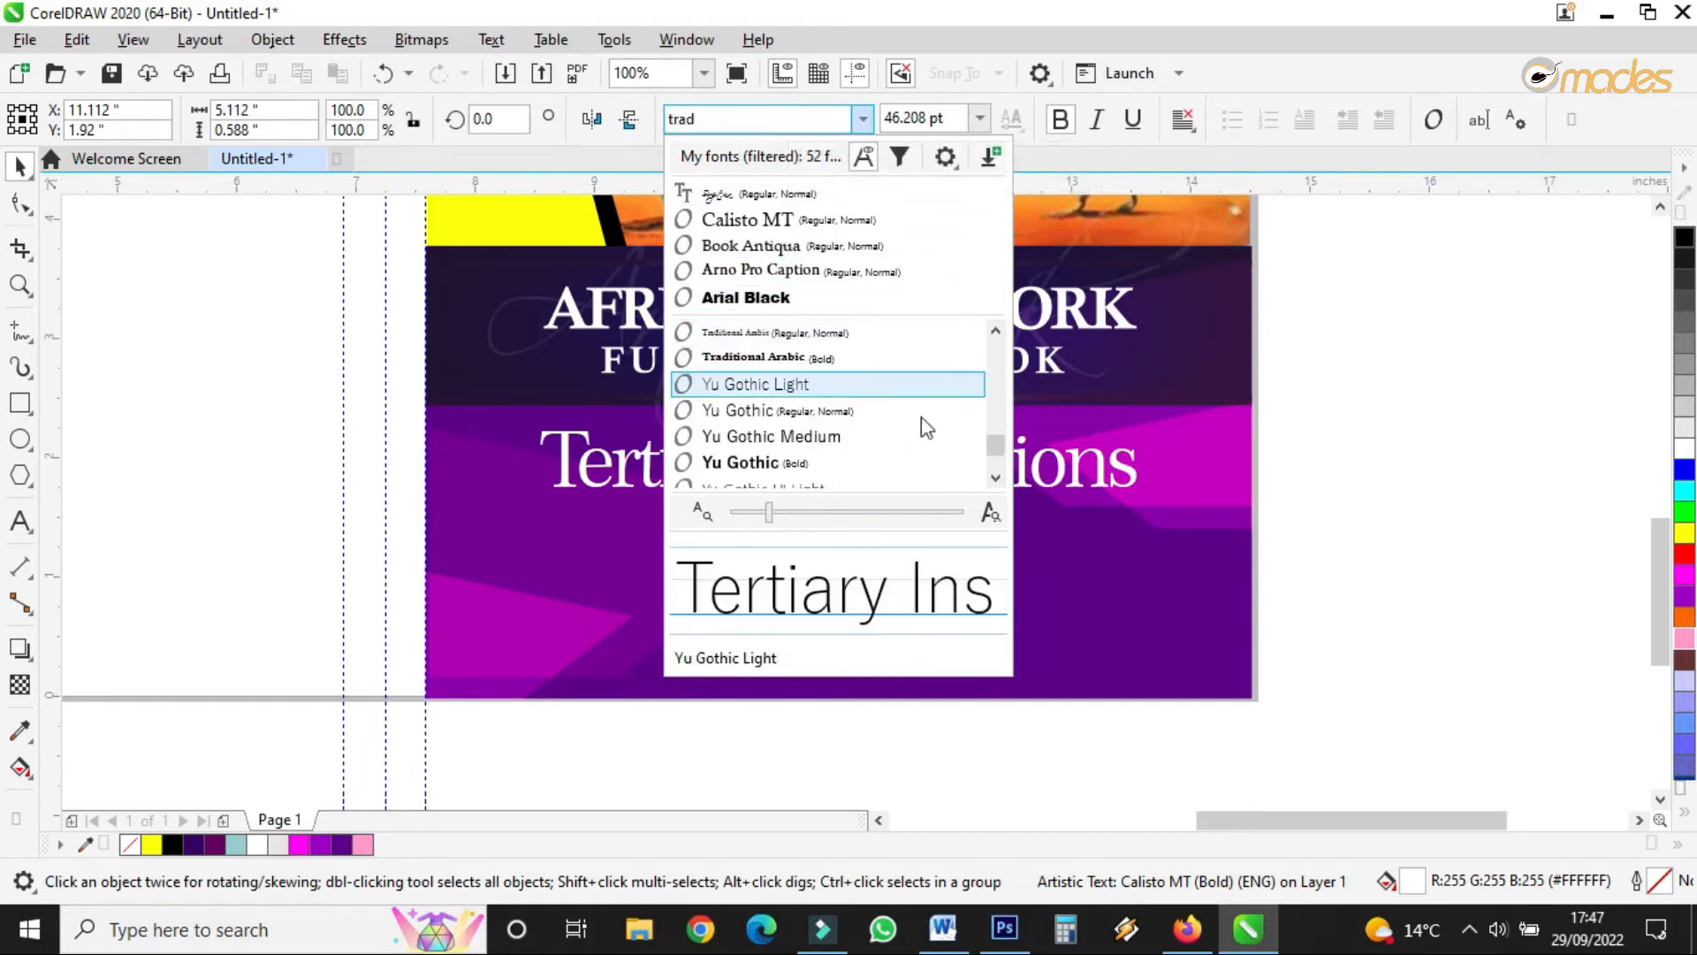
left_click(995, 478)
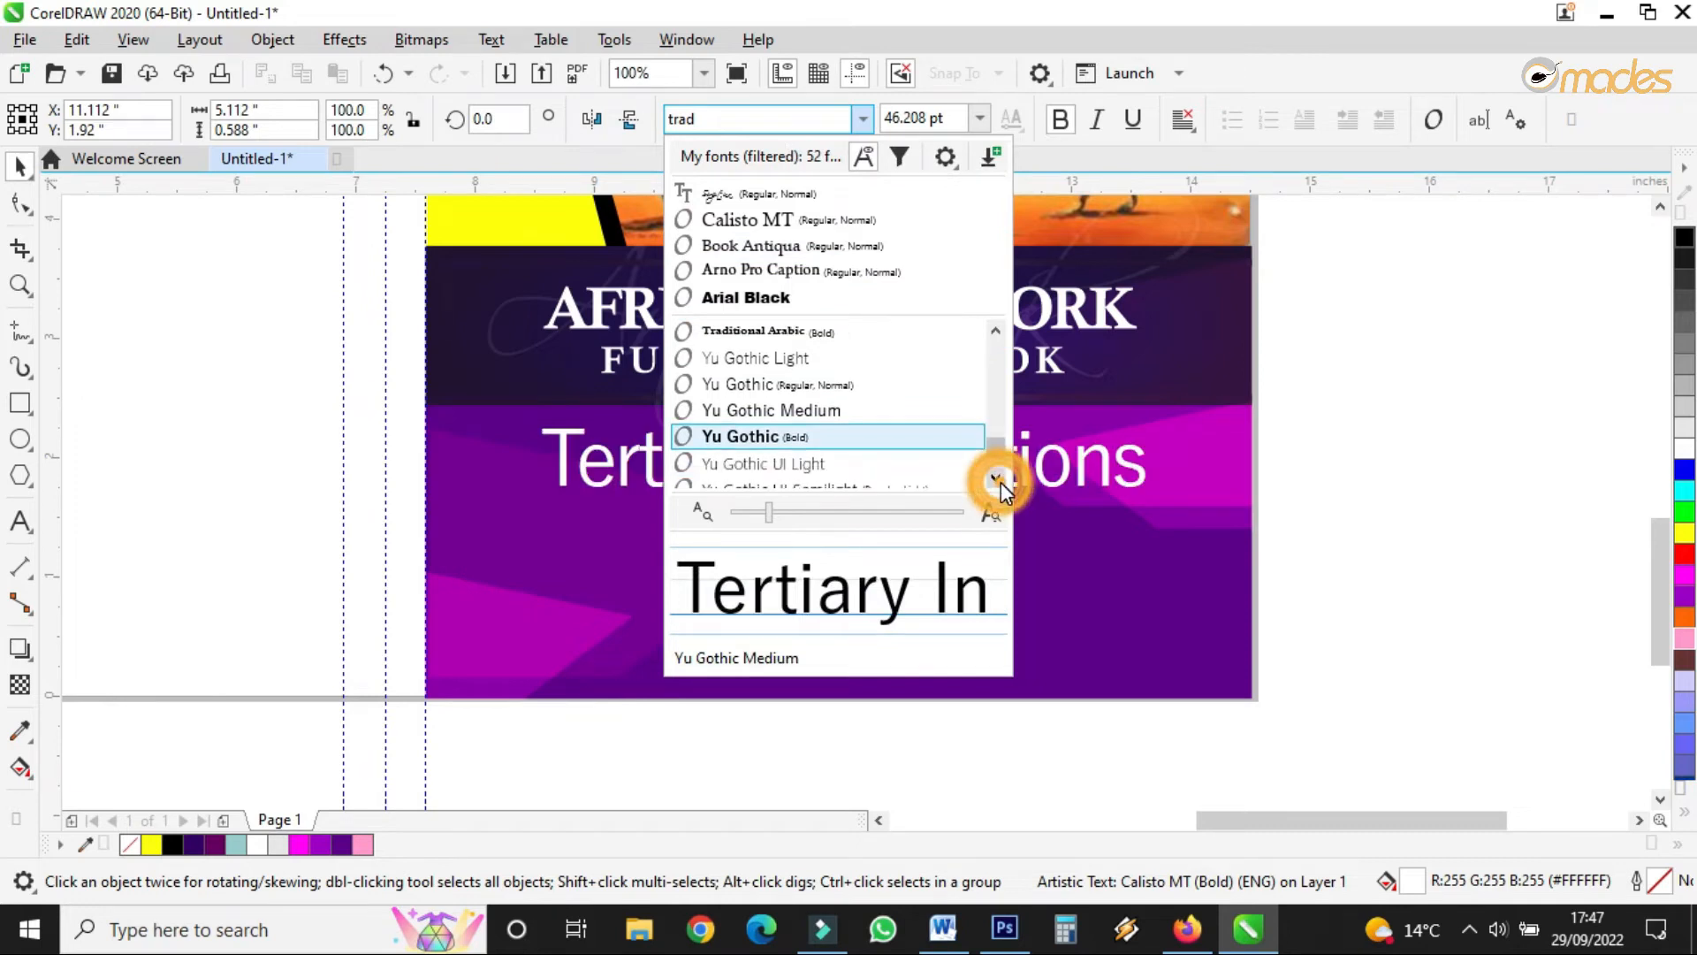
left_click_drag(995, 445, 1000, 305)
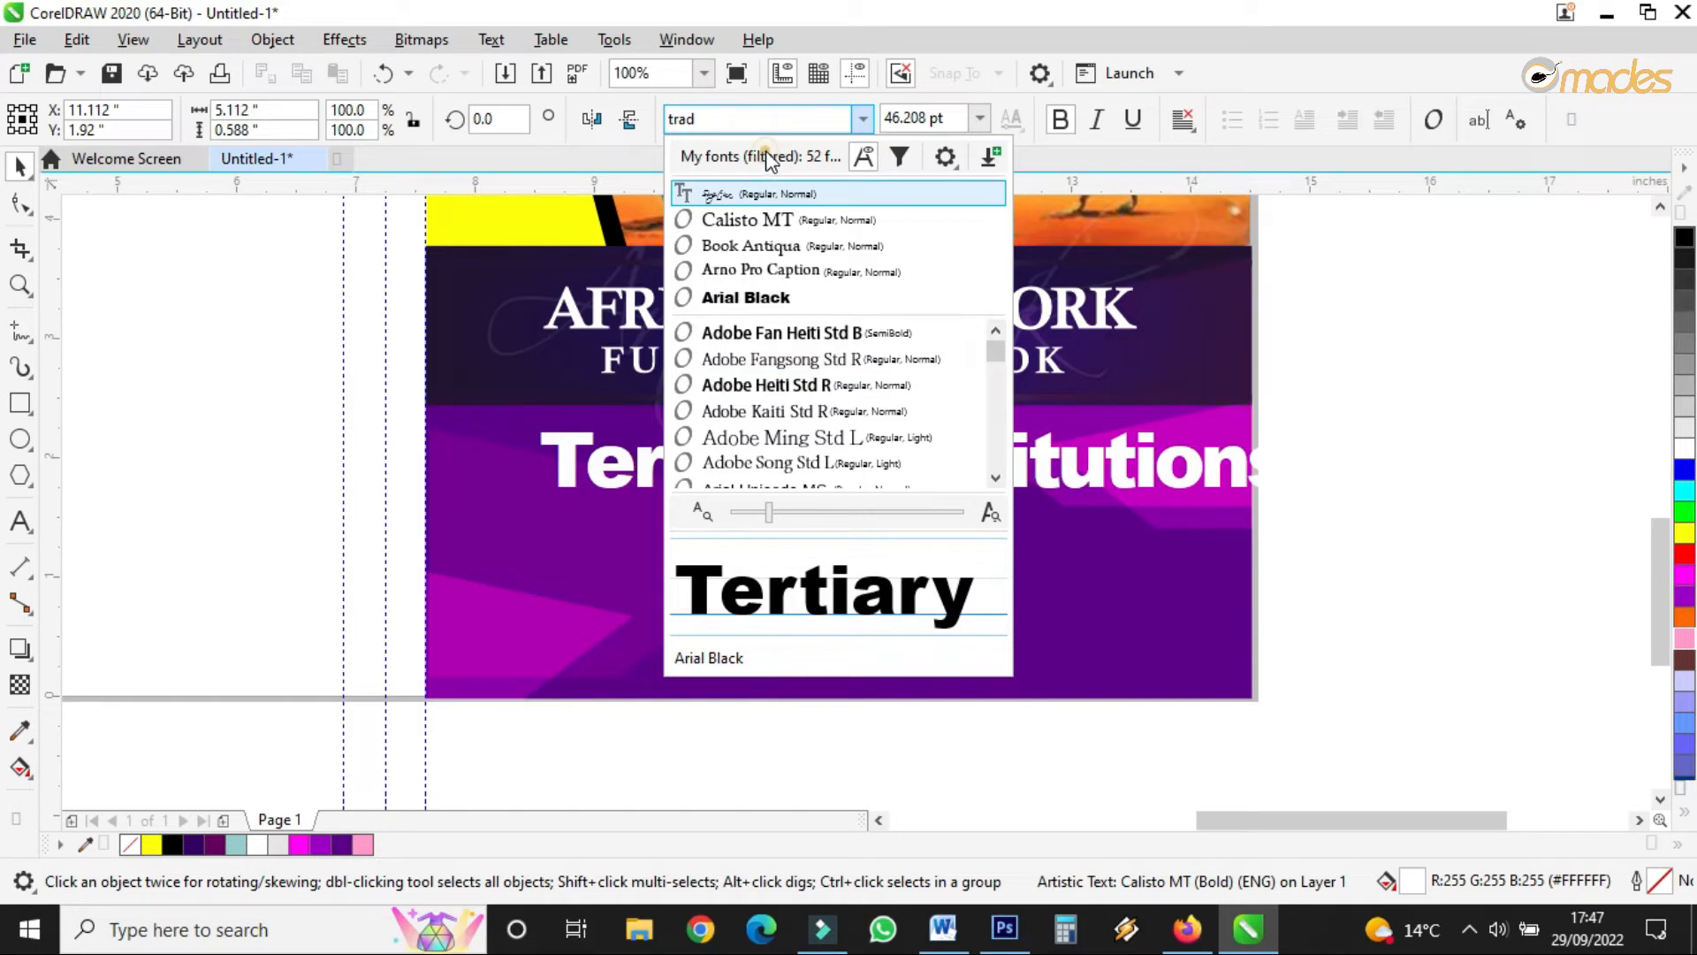
left_click(773, 117)
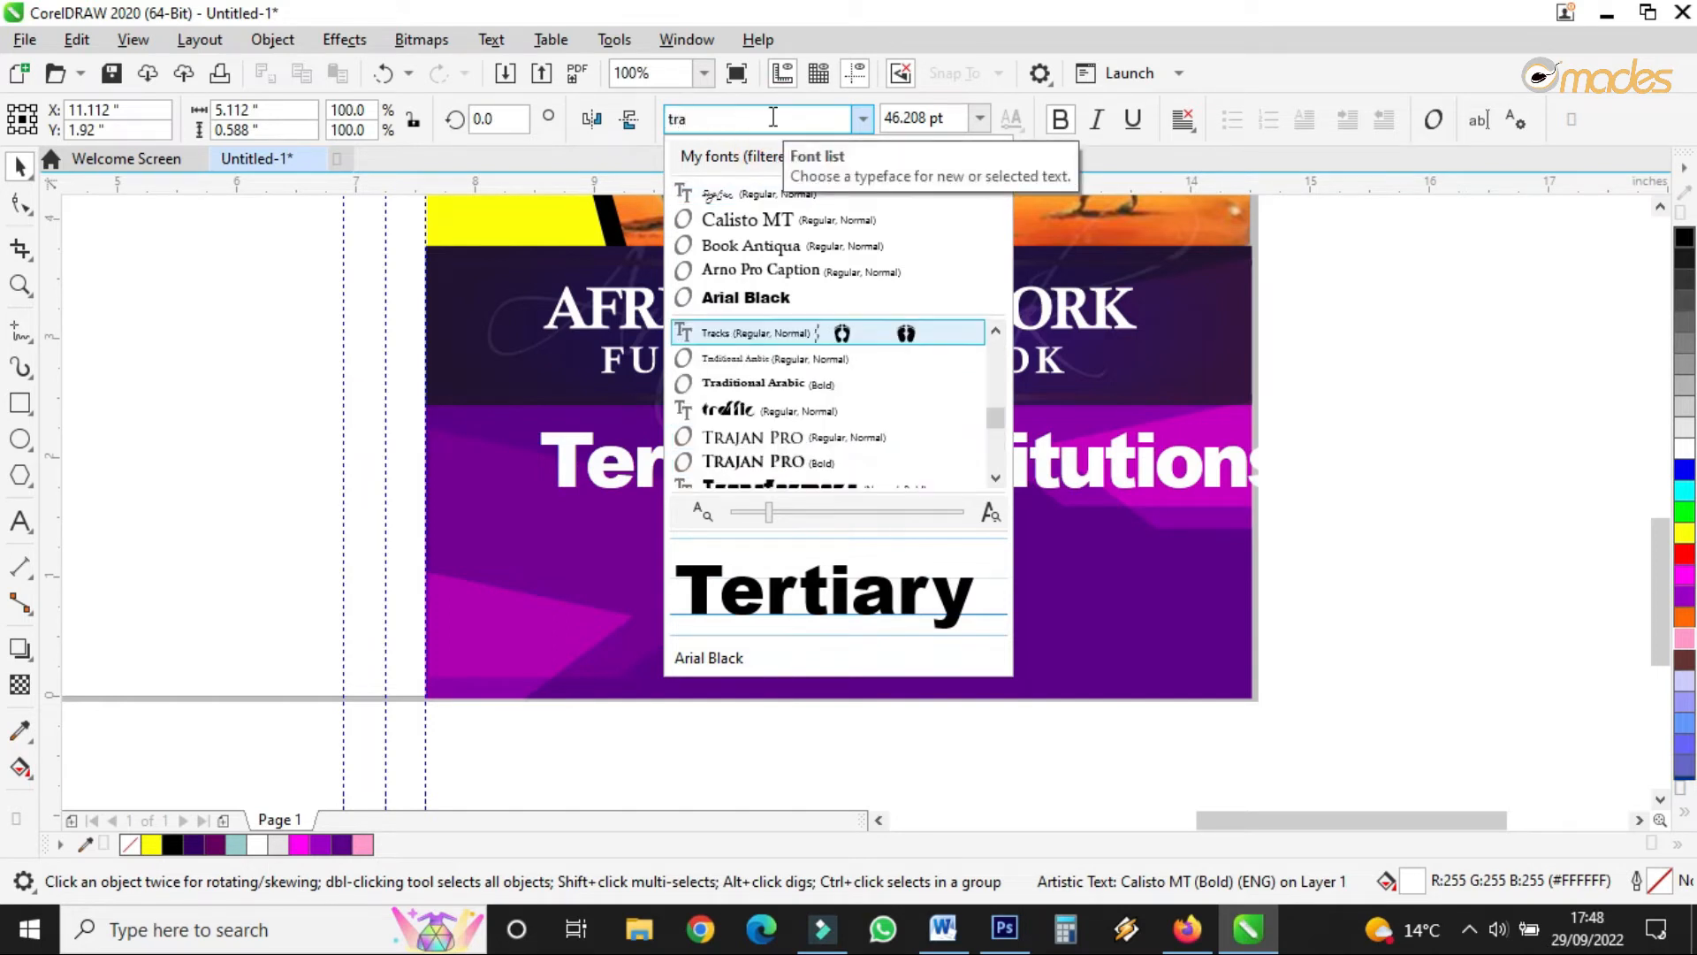
left_click(757, 462)
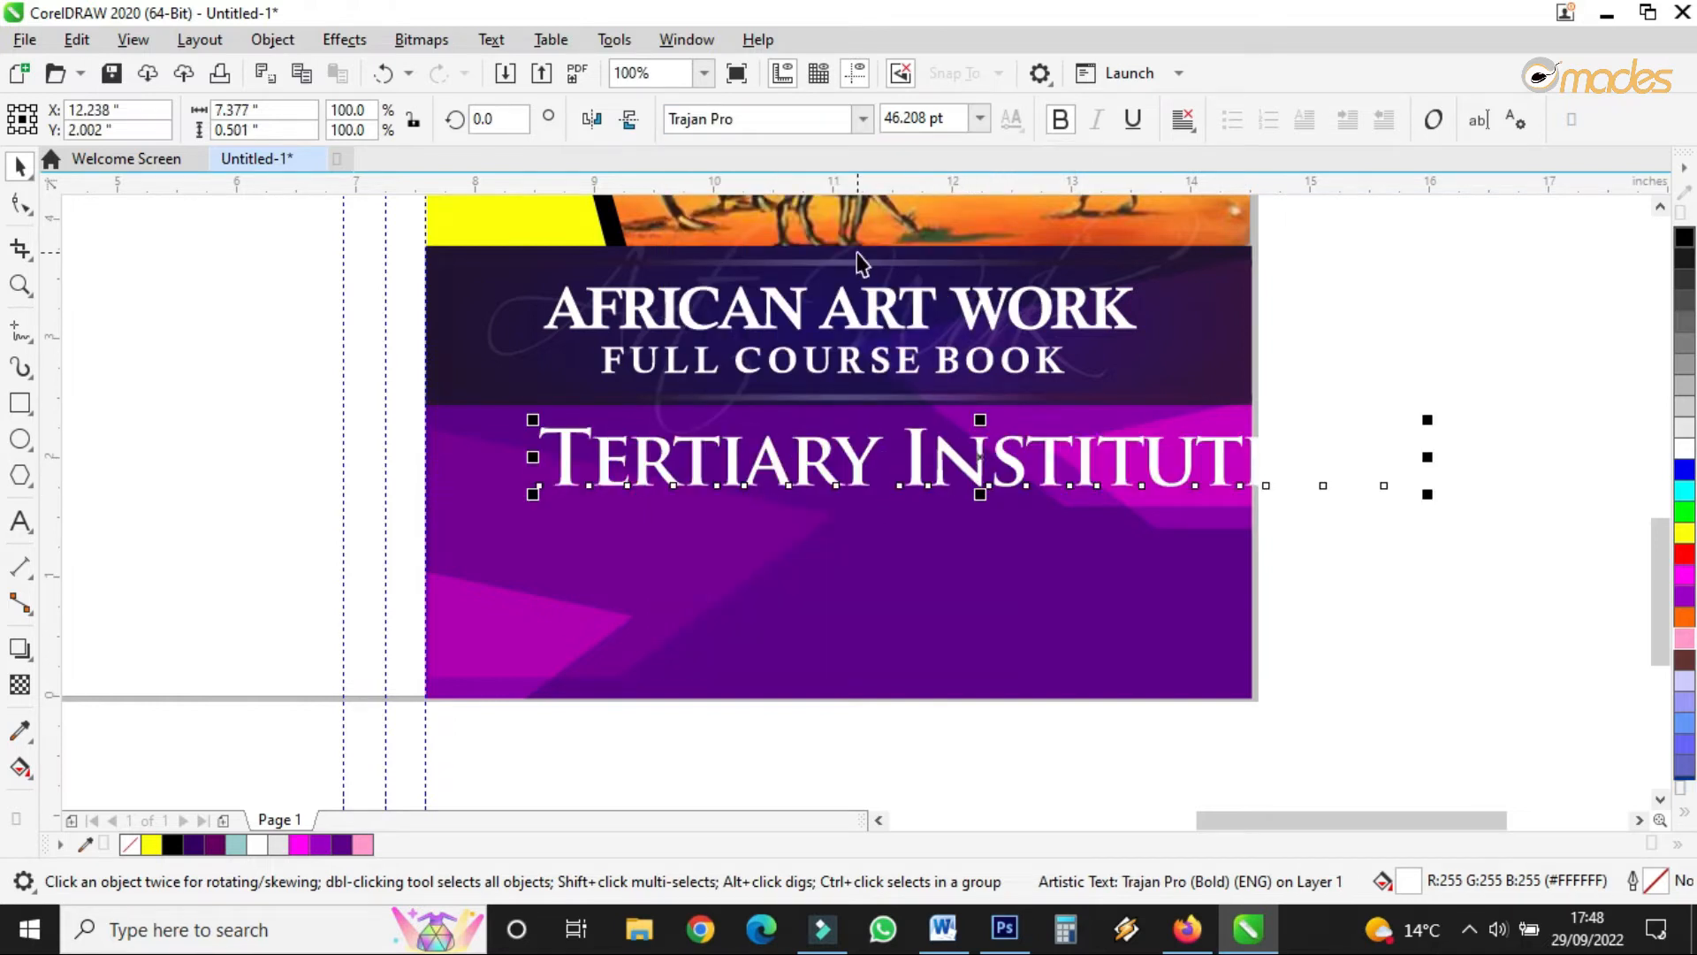
key("ctrl+z")
- Search for and try the Tracks font on the subtitle
left_click(810, 118)
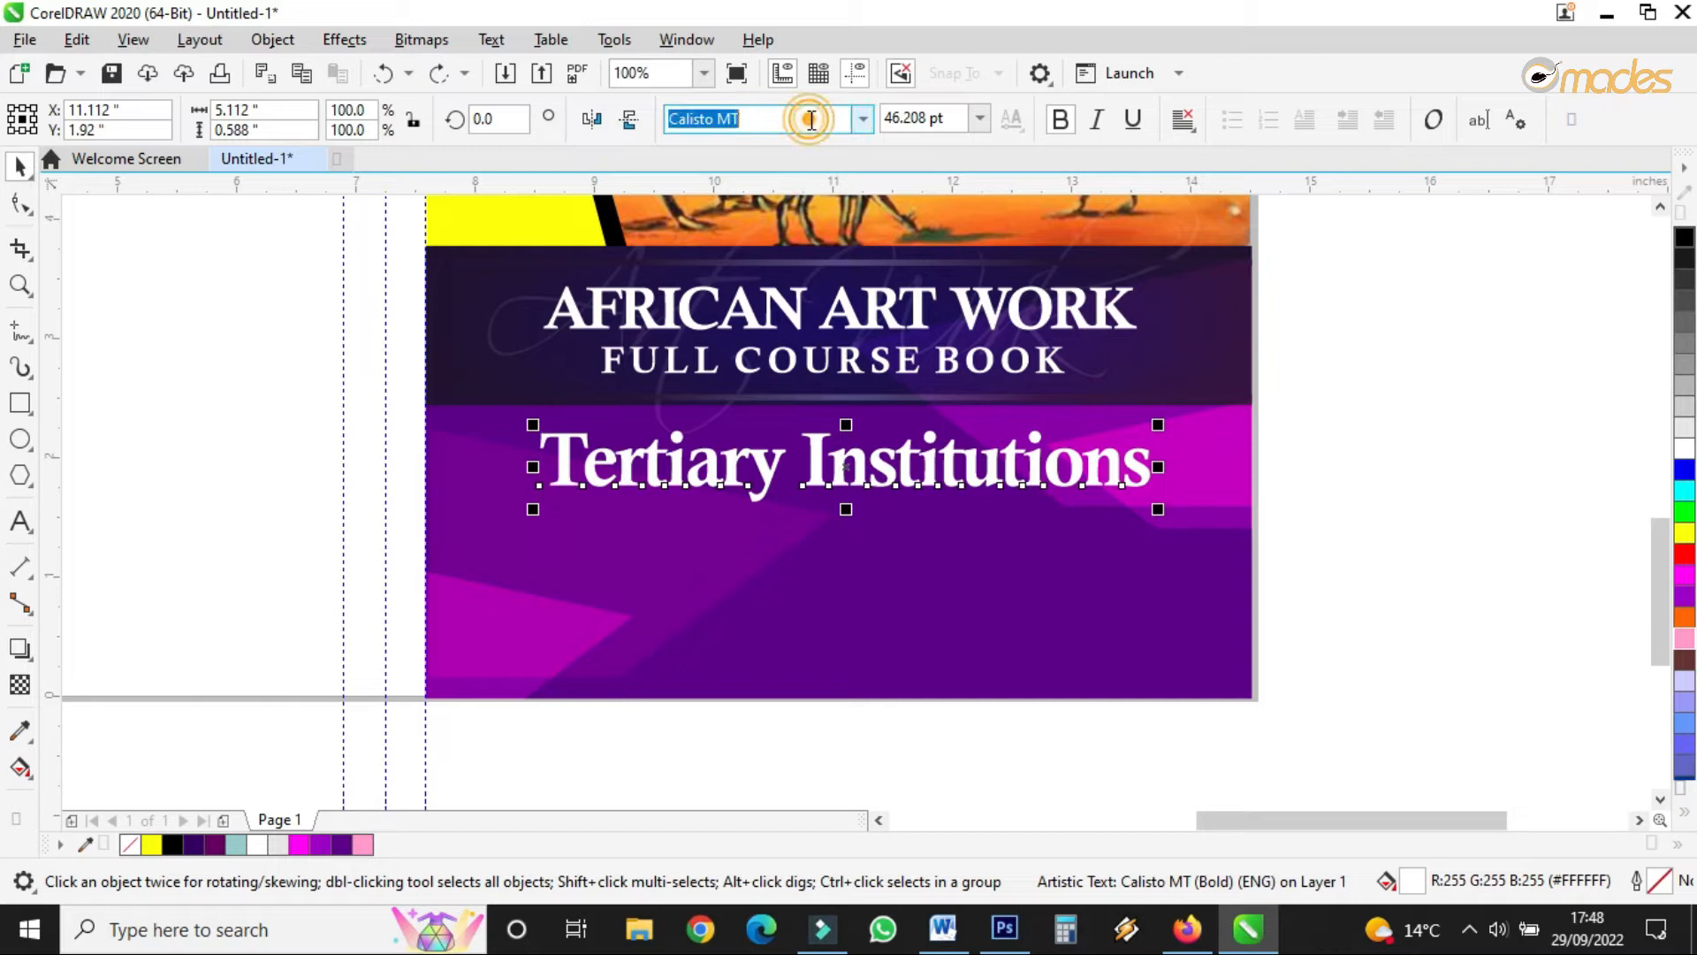
type("TR")
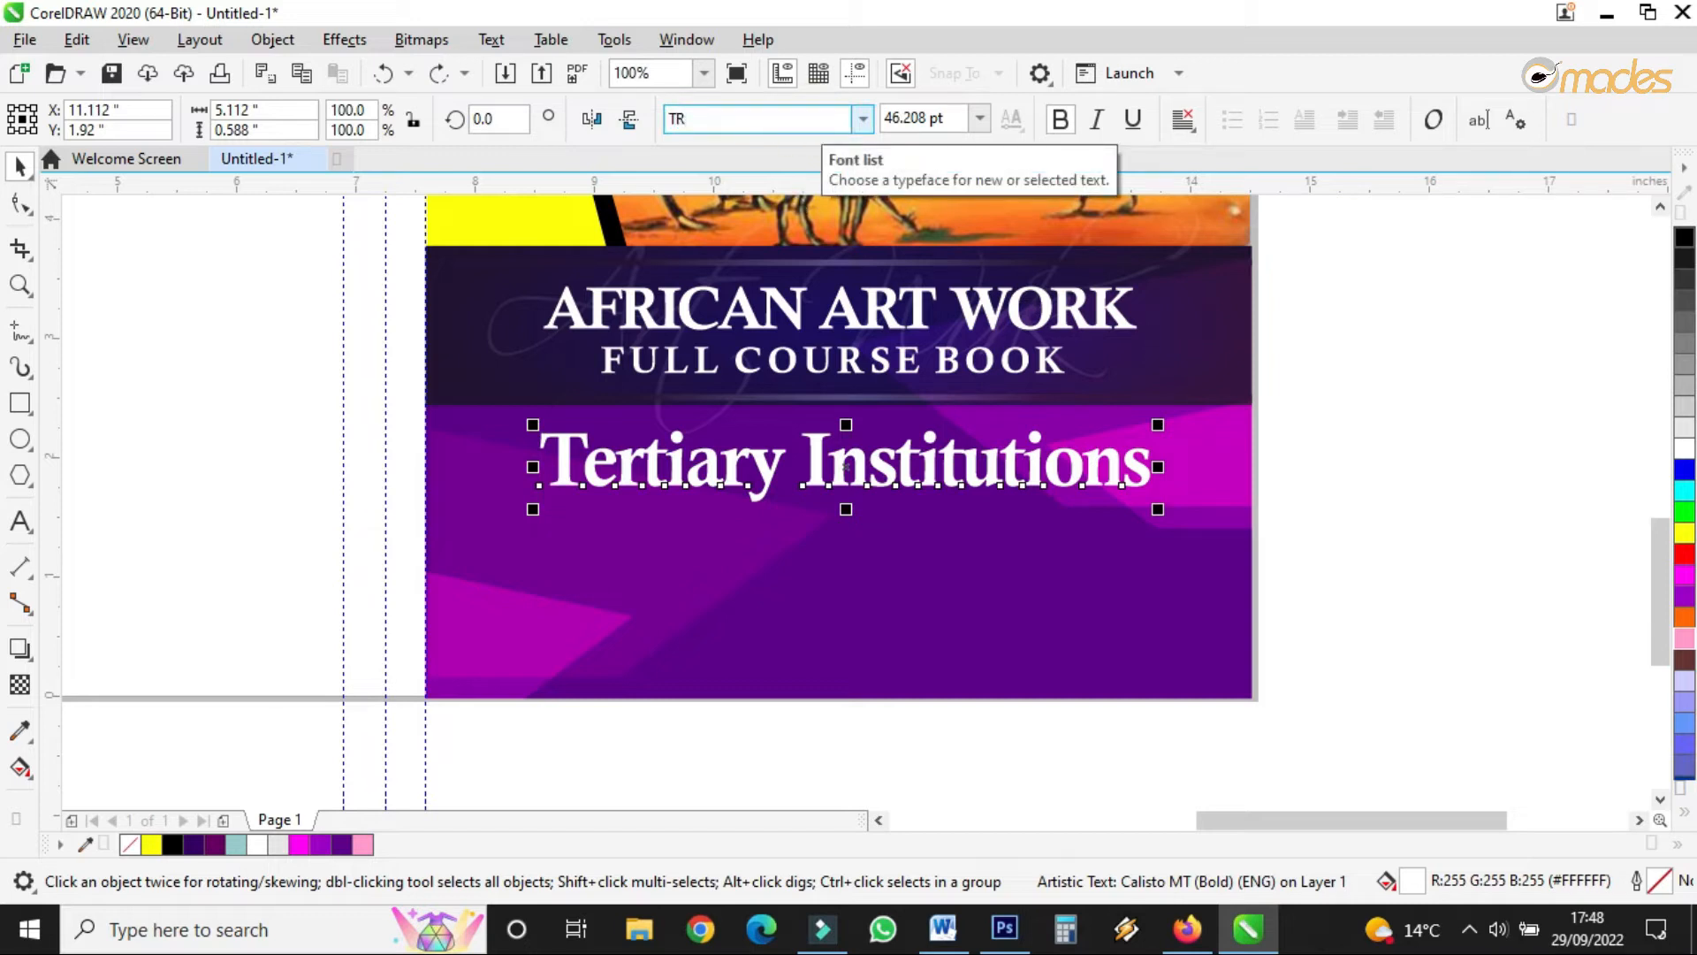
type("racks")
left_click(867, 129)
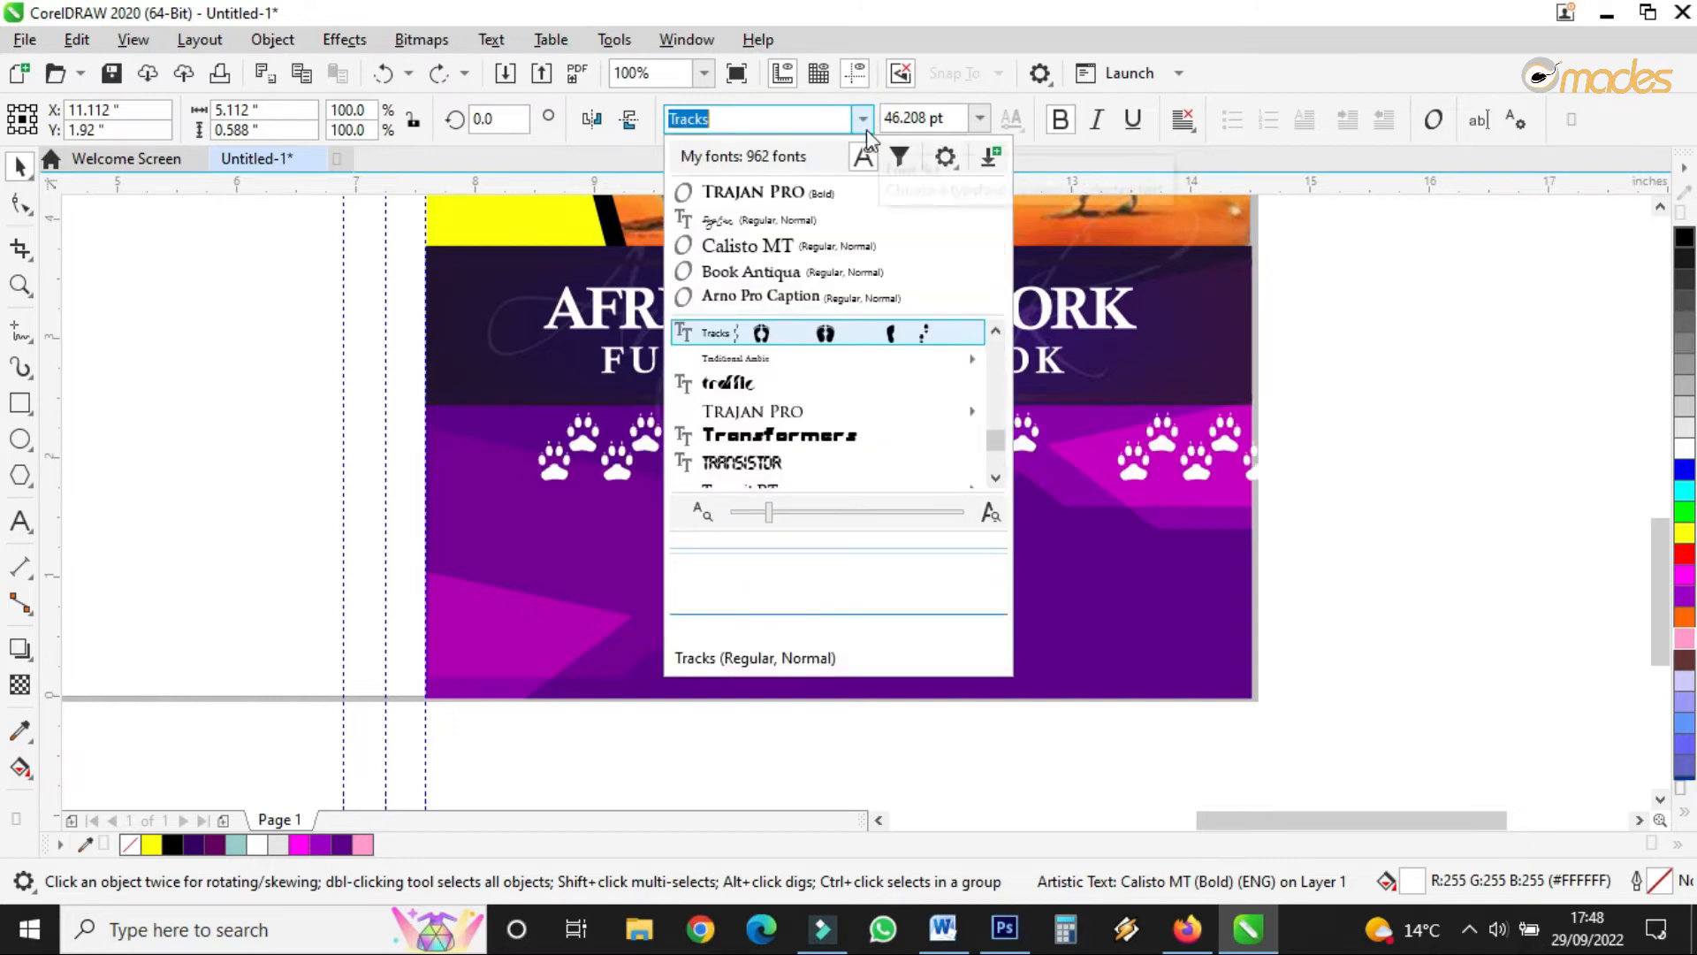
left_click(995, 480)
left_click(995, 479)
left_click(995, 480)
left_click(995, 480)
left_click(995, 480)
left_click(995, 480)
left_click(995, 480)
left_click(995, 480)
left_click(995, 480)
left_click(995, 480)
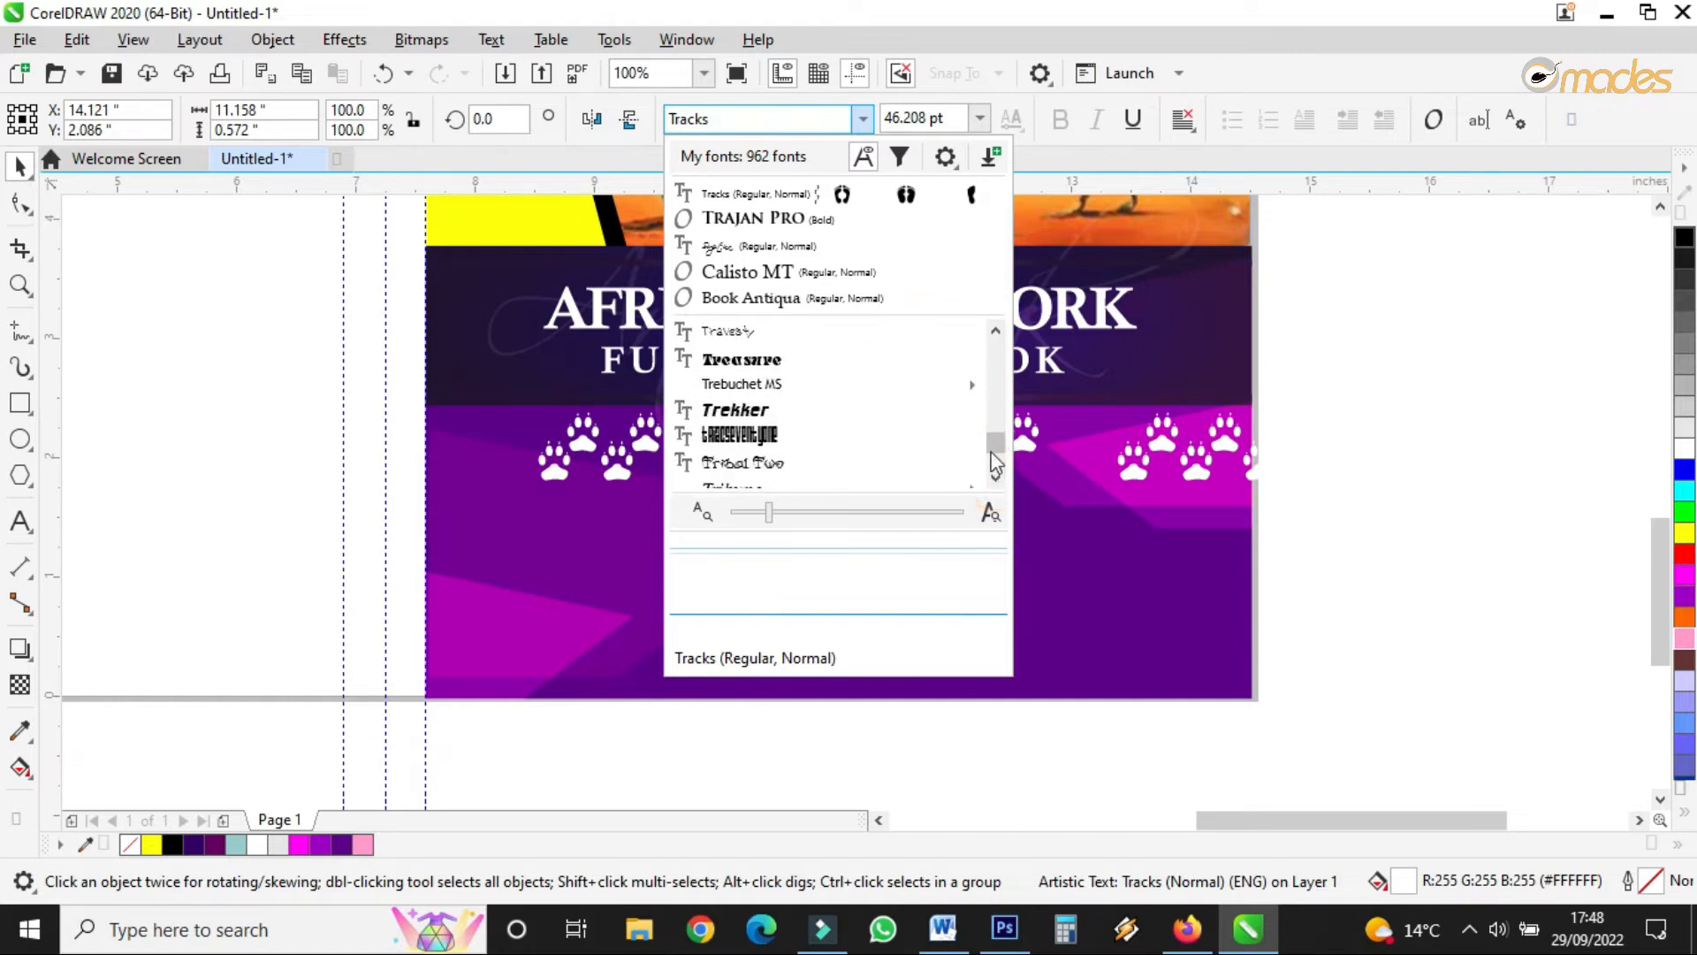
- Set the subtitle in the Antrokasdemo script font instead
left_click_drag(994, 437, 1000, 358)
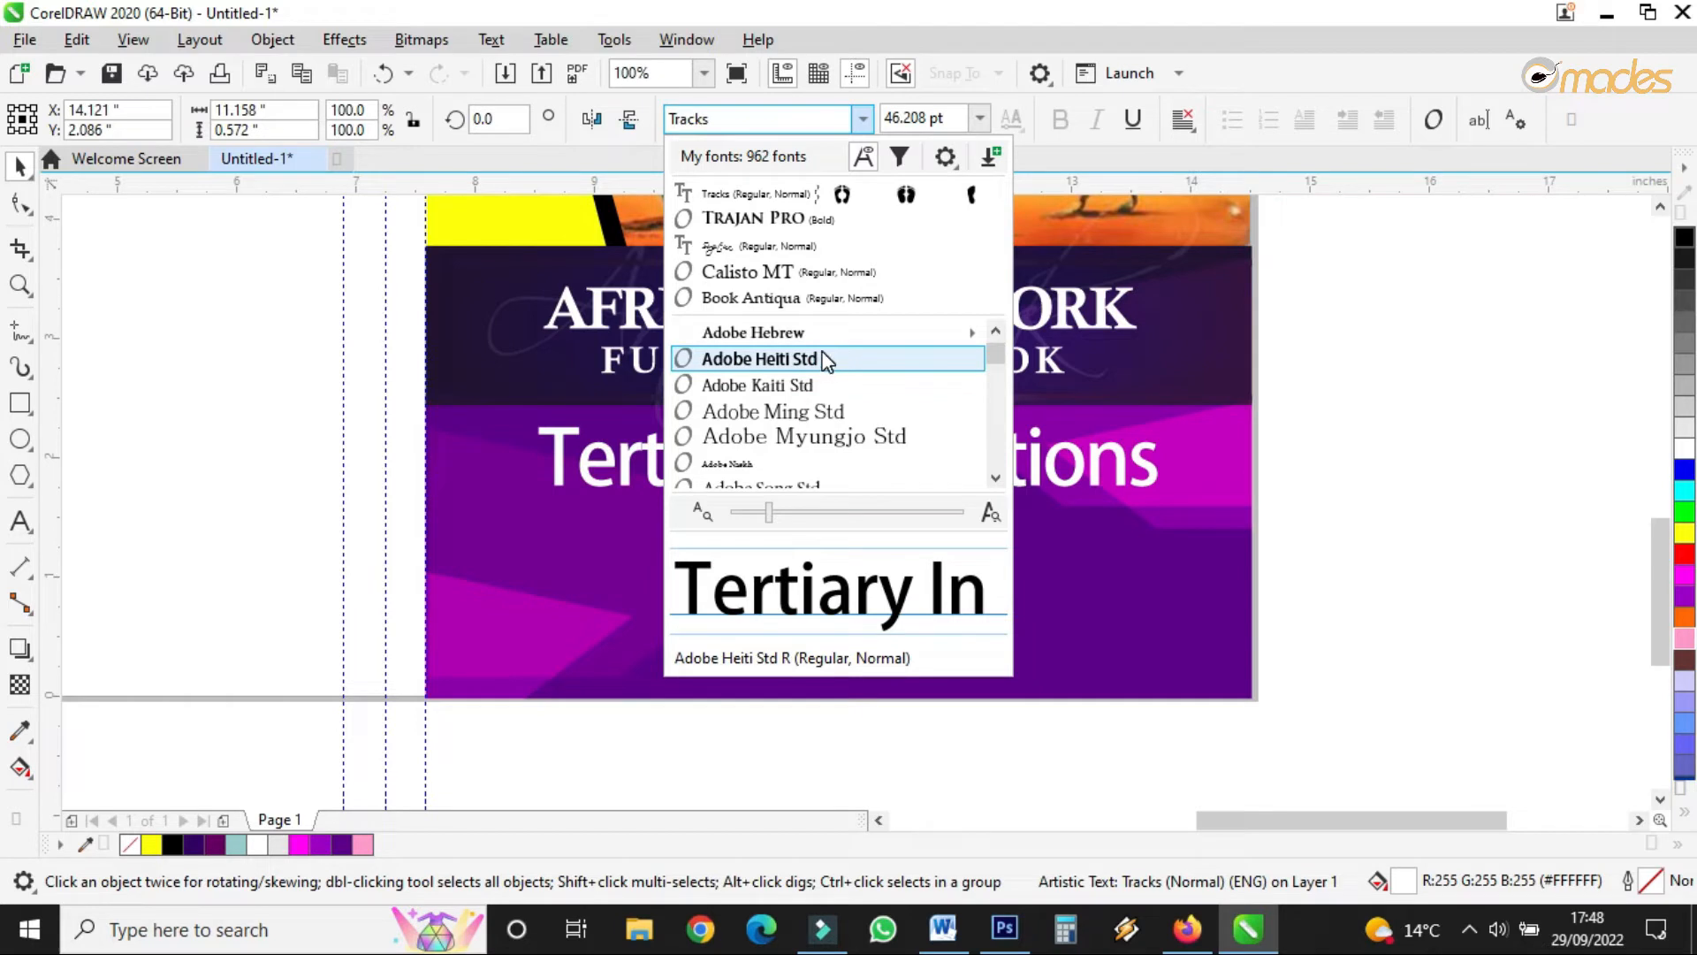
mouse_move(824, 331)
mouse_move(1004, 354)
left_mouse_down()
mouse_move(1002, 477)
mouse_move(997, 352)
left_mouse_up()
left_click(995, 479)
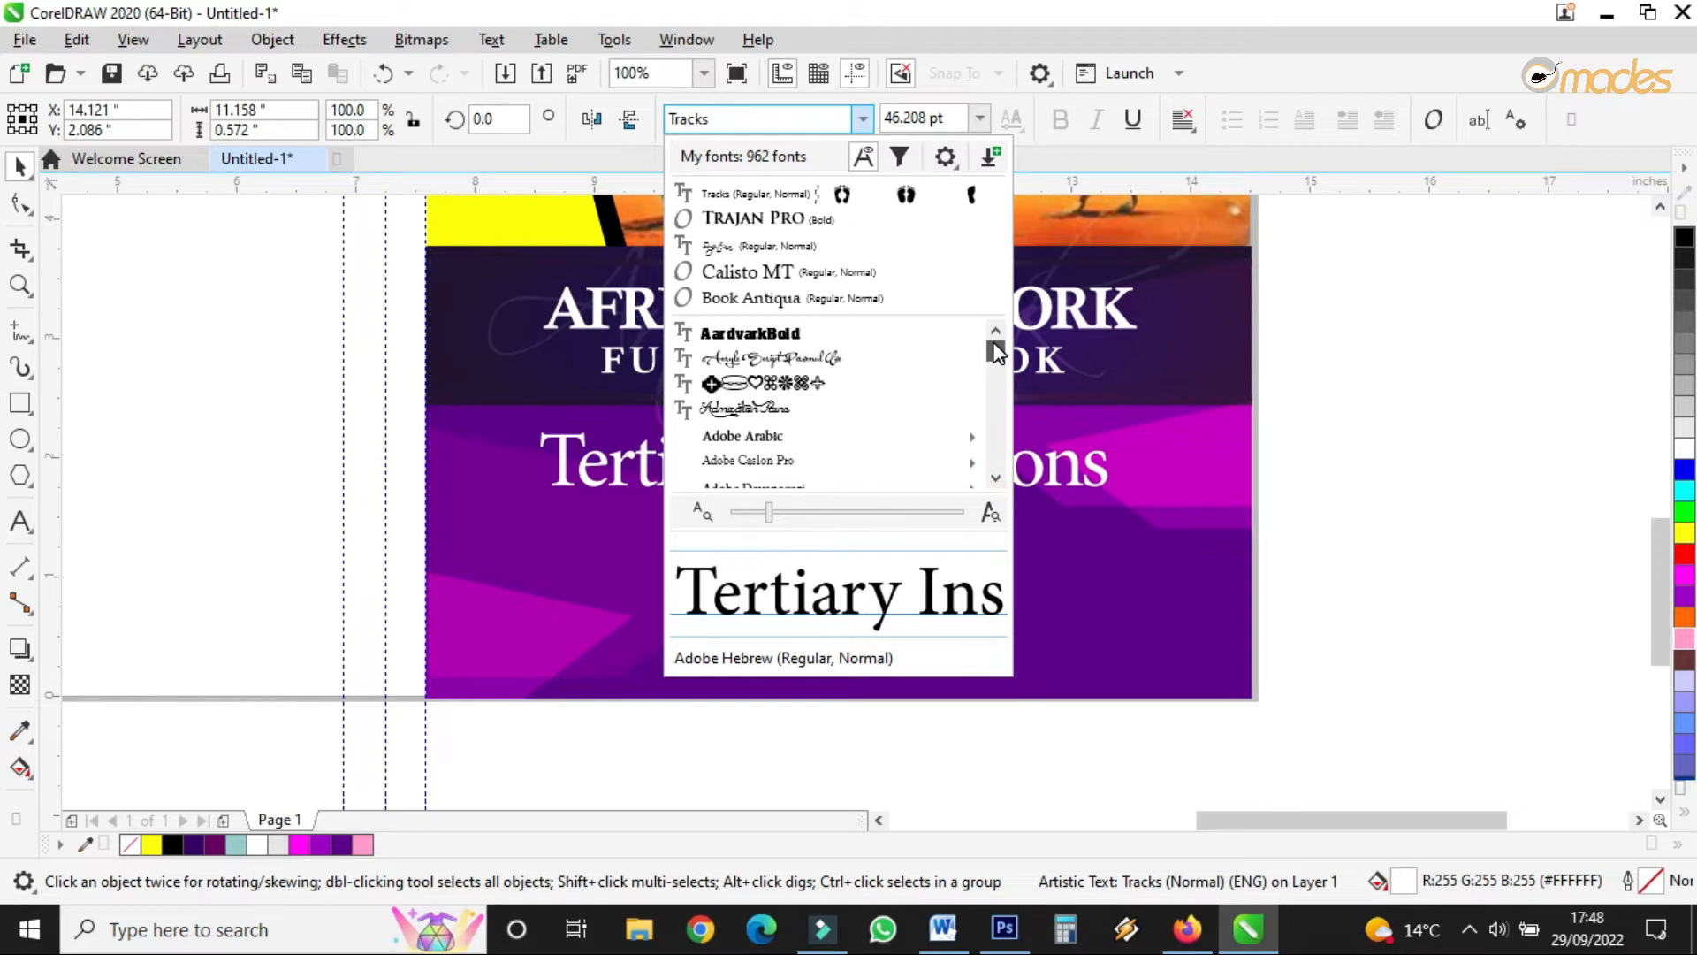
left_click_drag(995, 479, 995, 479)
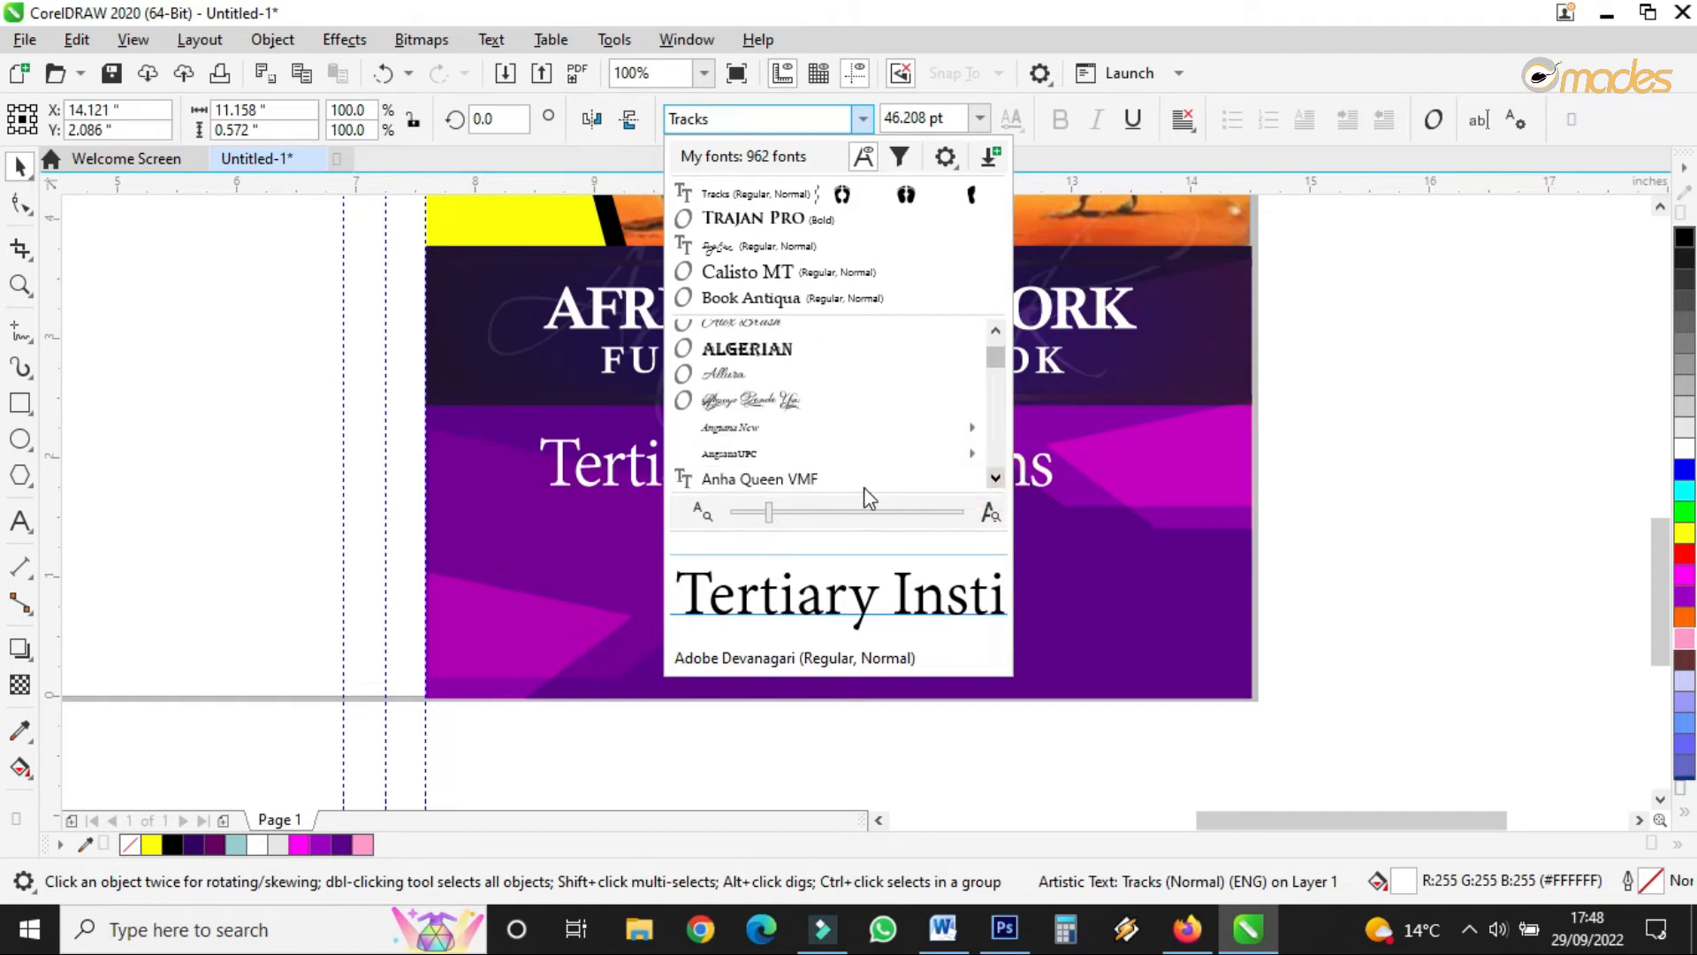
scroll(820, 488, "down", 1)
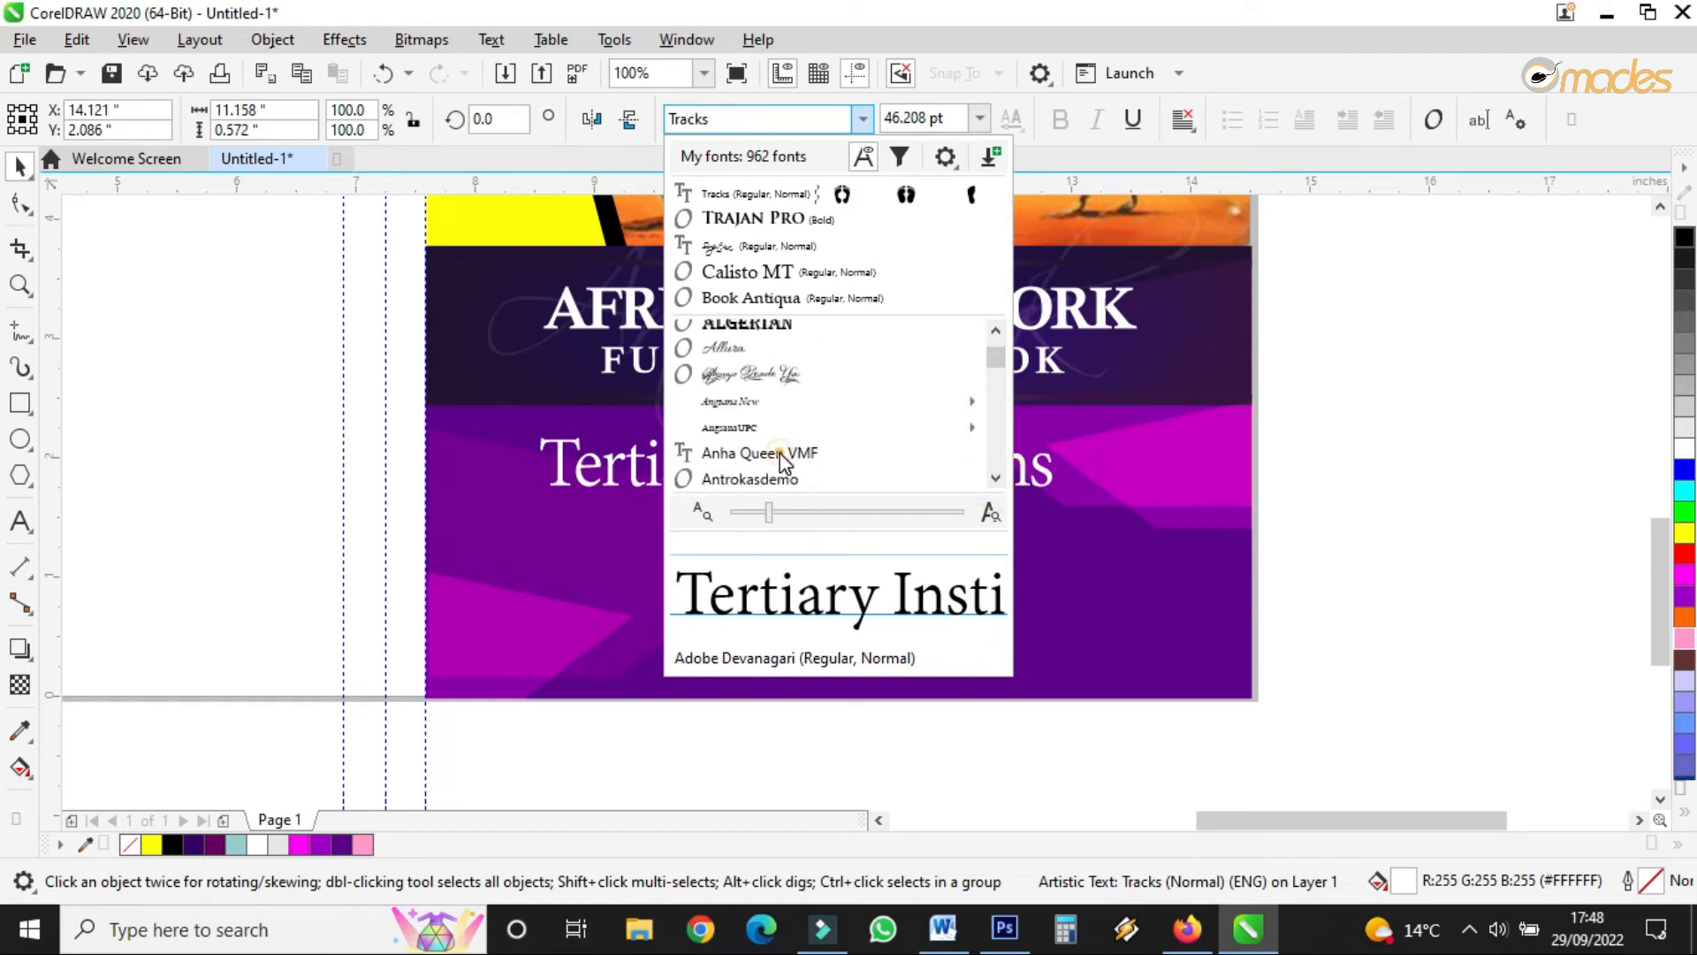
left_click(760, 478)
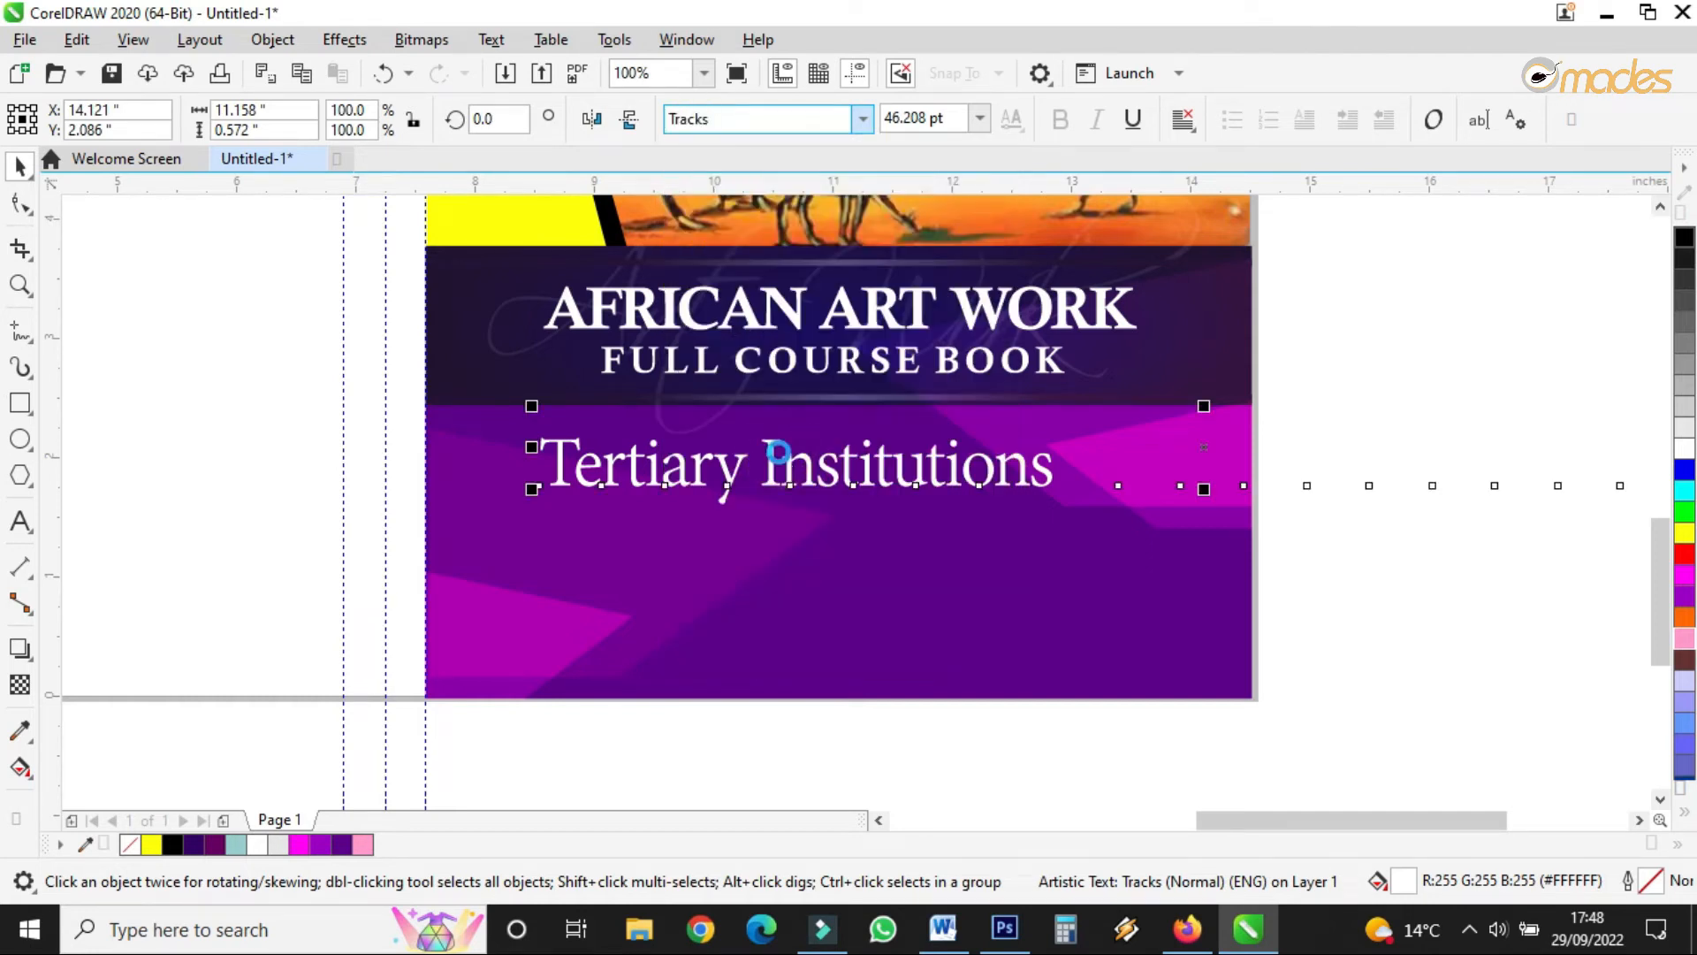
left_click(845, 124)
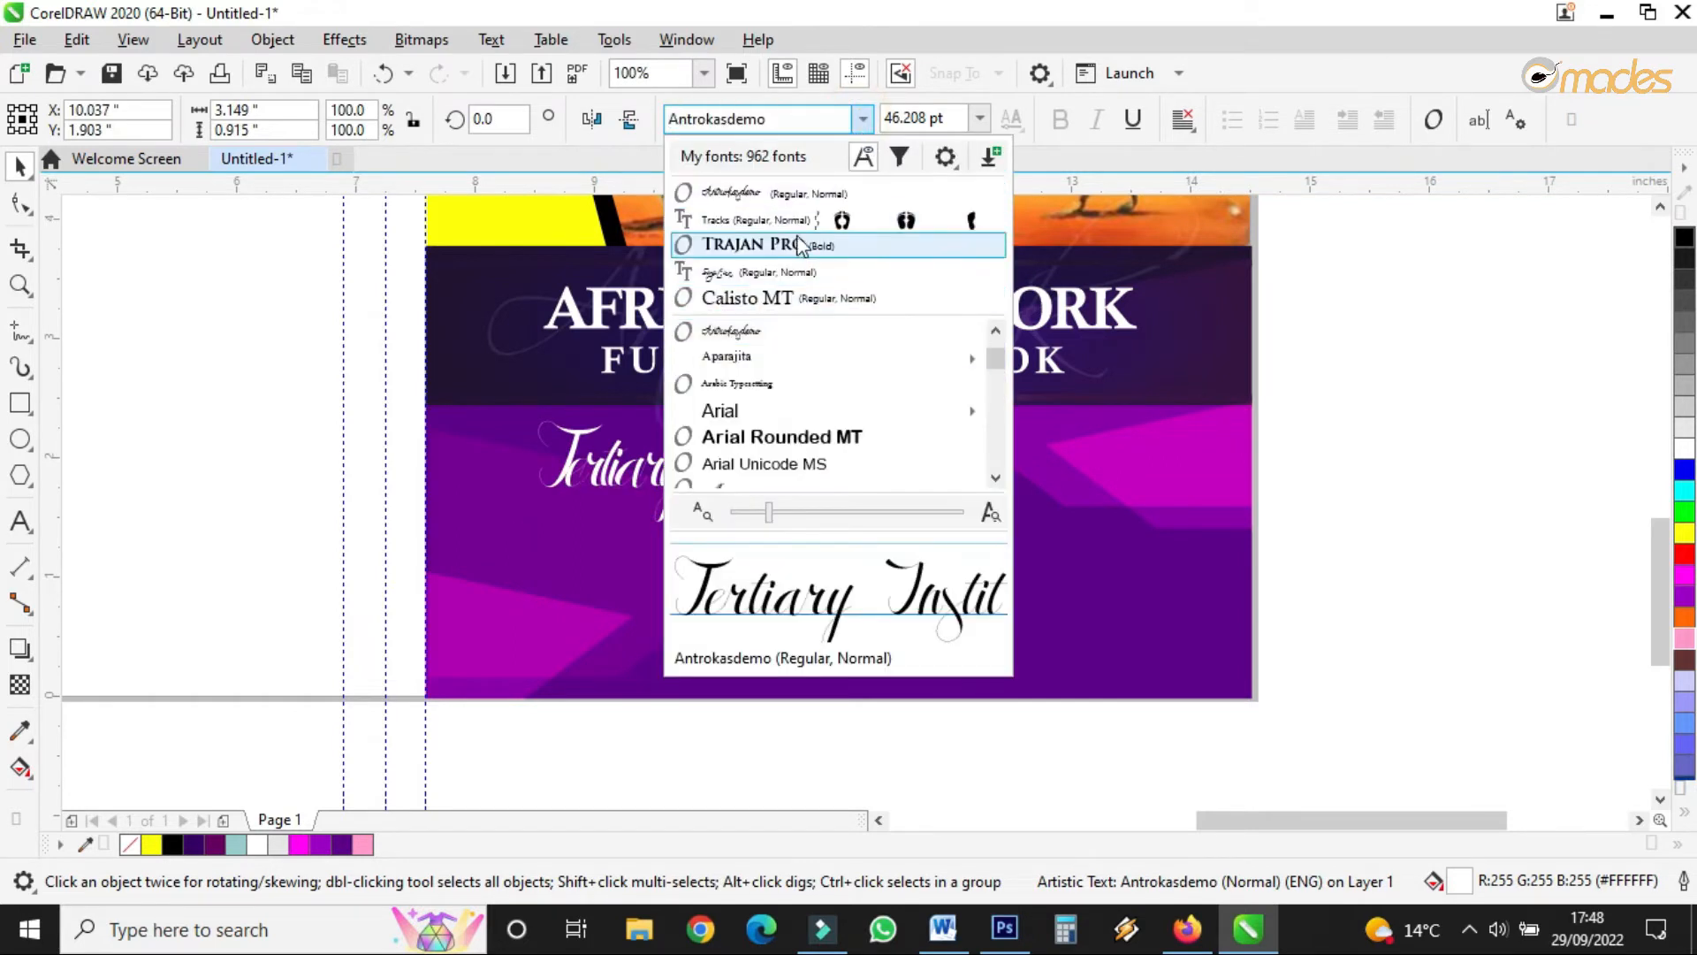
- Switch the subtitle to Vodafone ExB, repositioning it and enlarging it slightly
left_click(800, 244)
left_click_drag(905, 470, 824, 492)
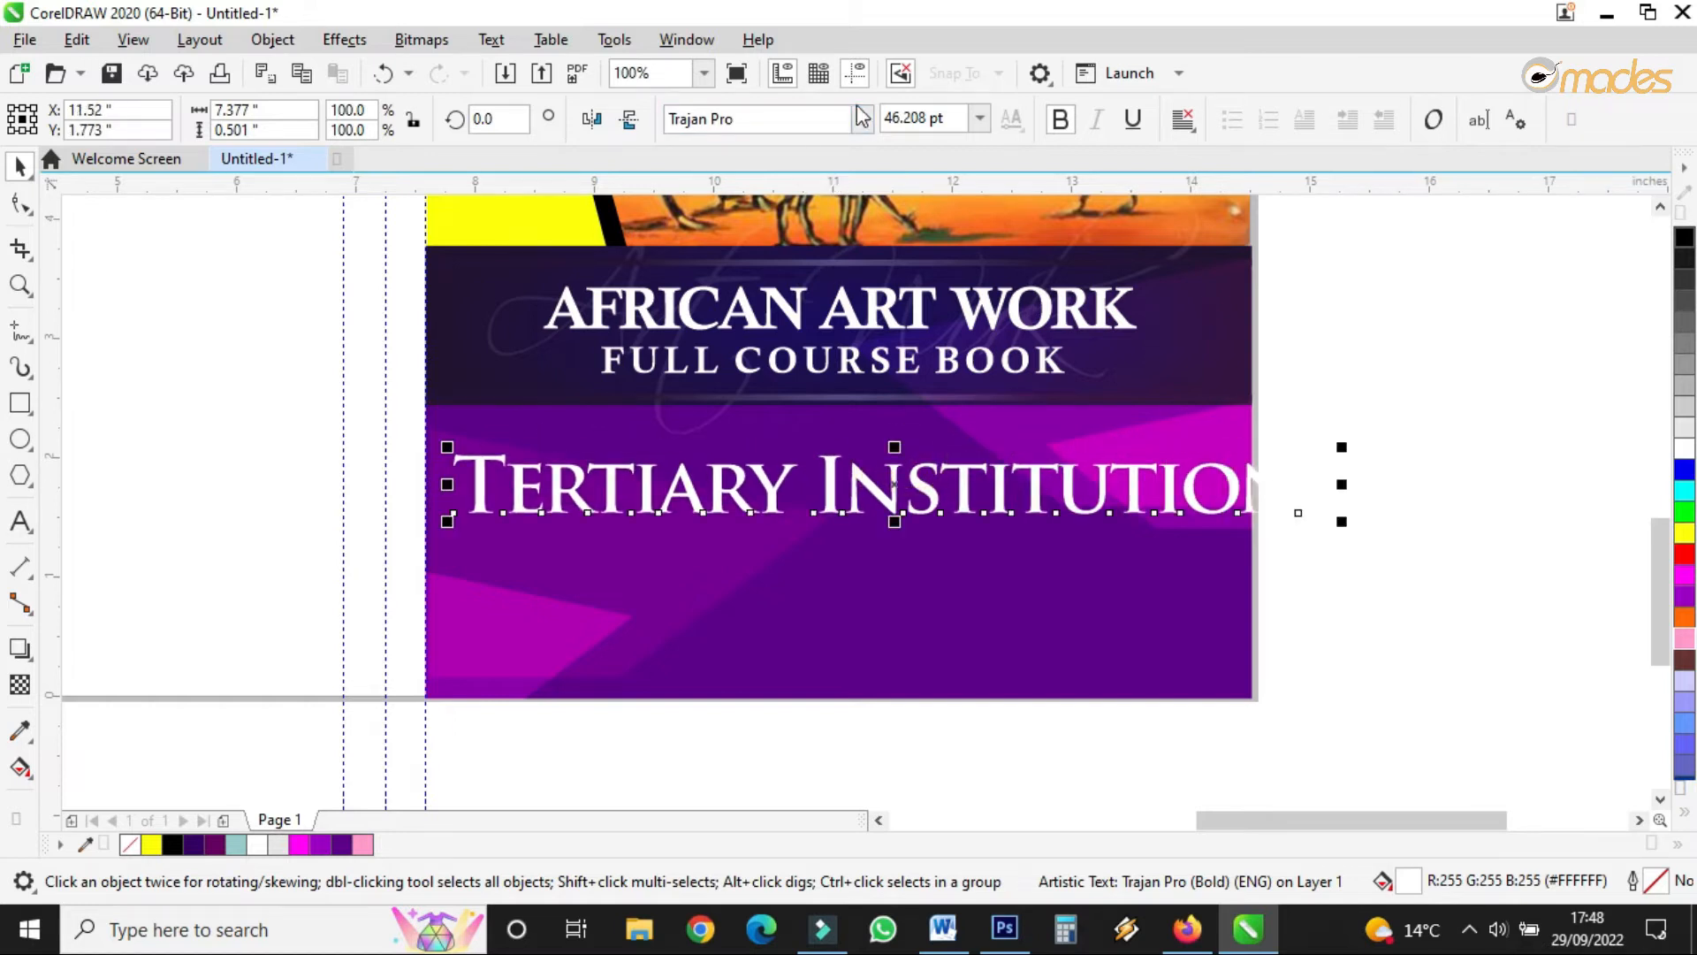
left_click(798, 129)
type("Vodafone Lt")
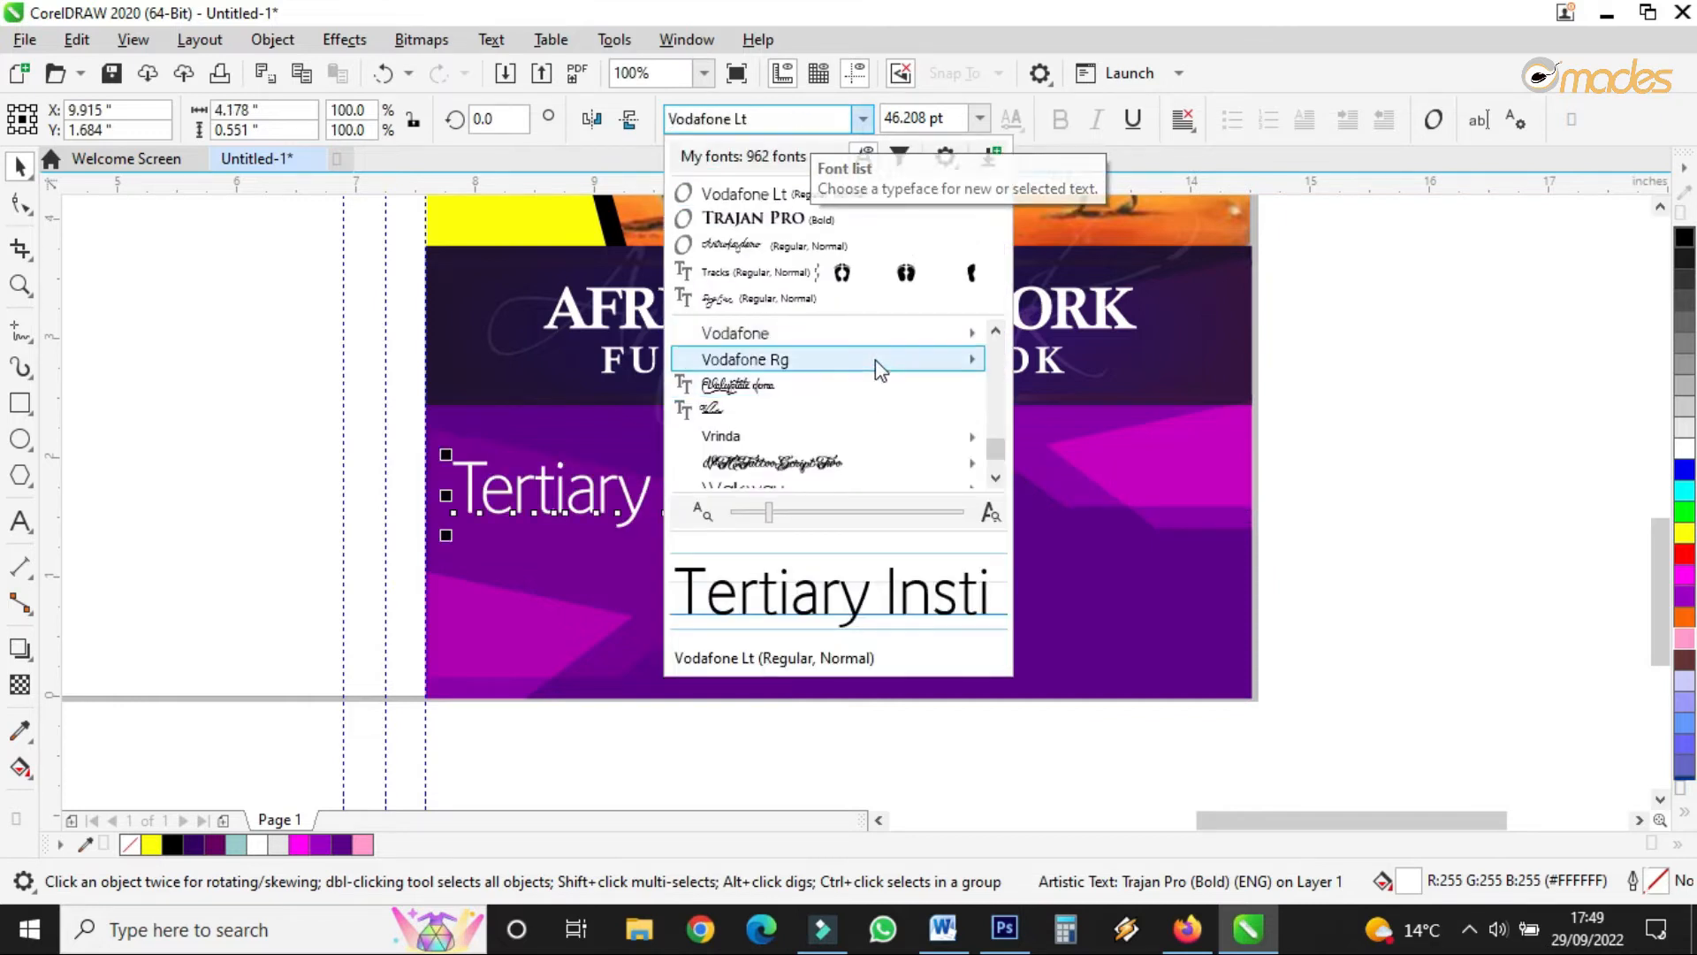
mouse_move(878, 359)
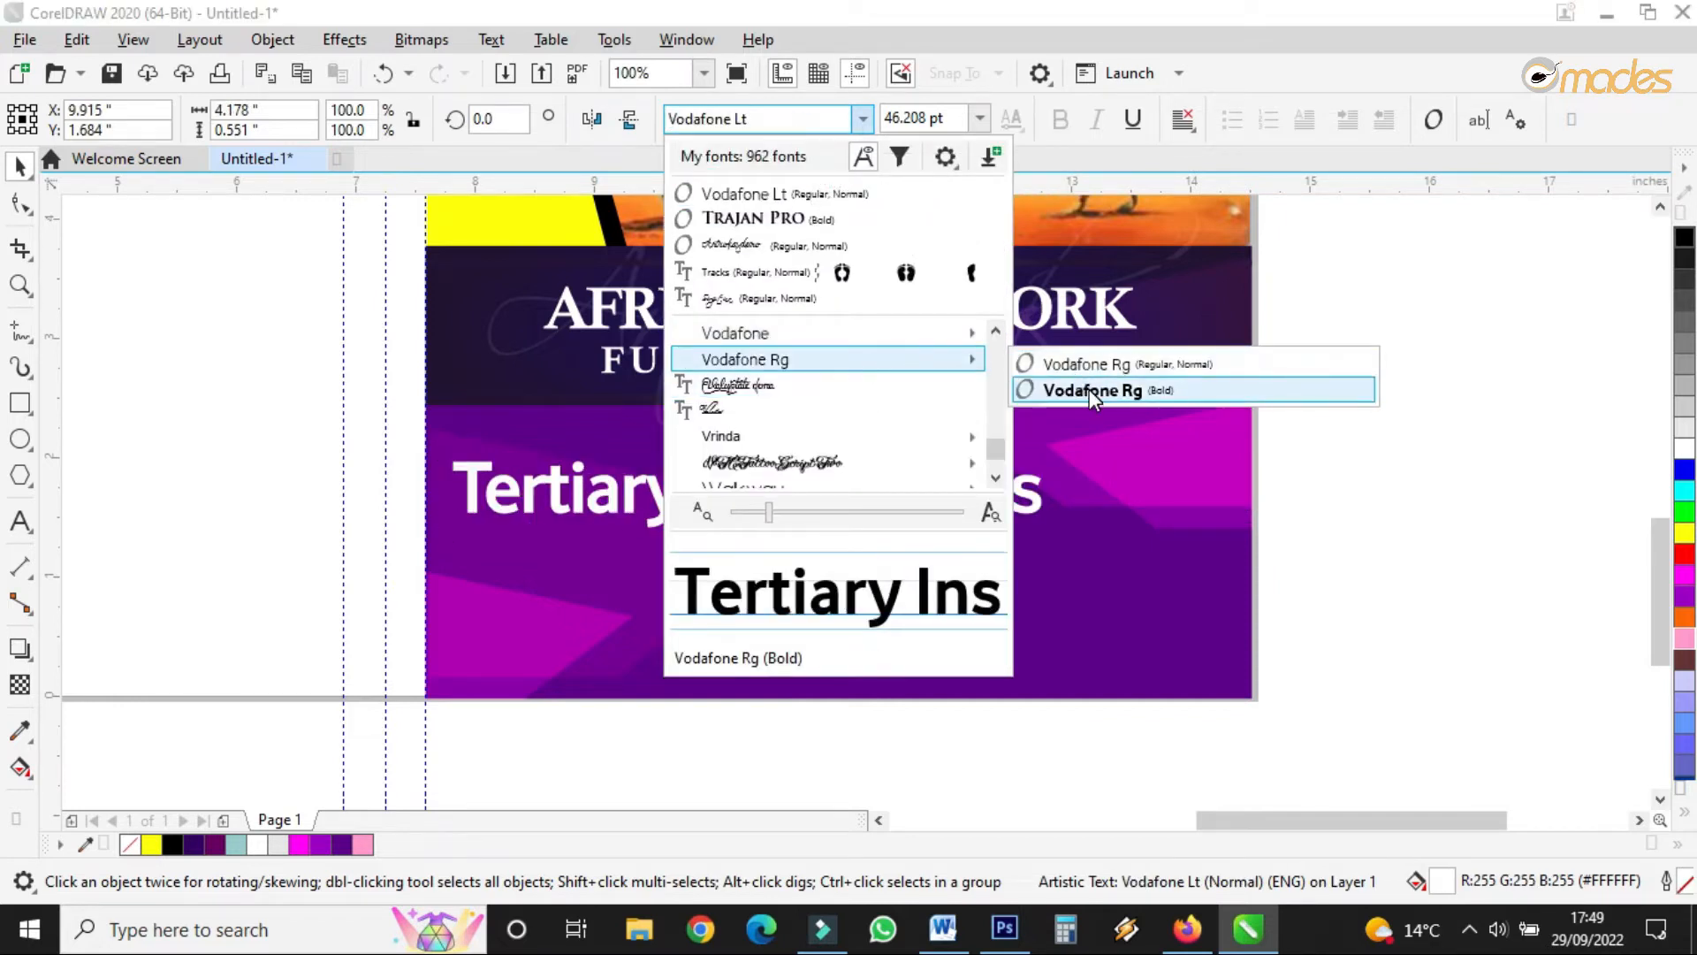
mouse_move(957, 346)
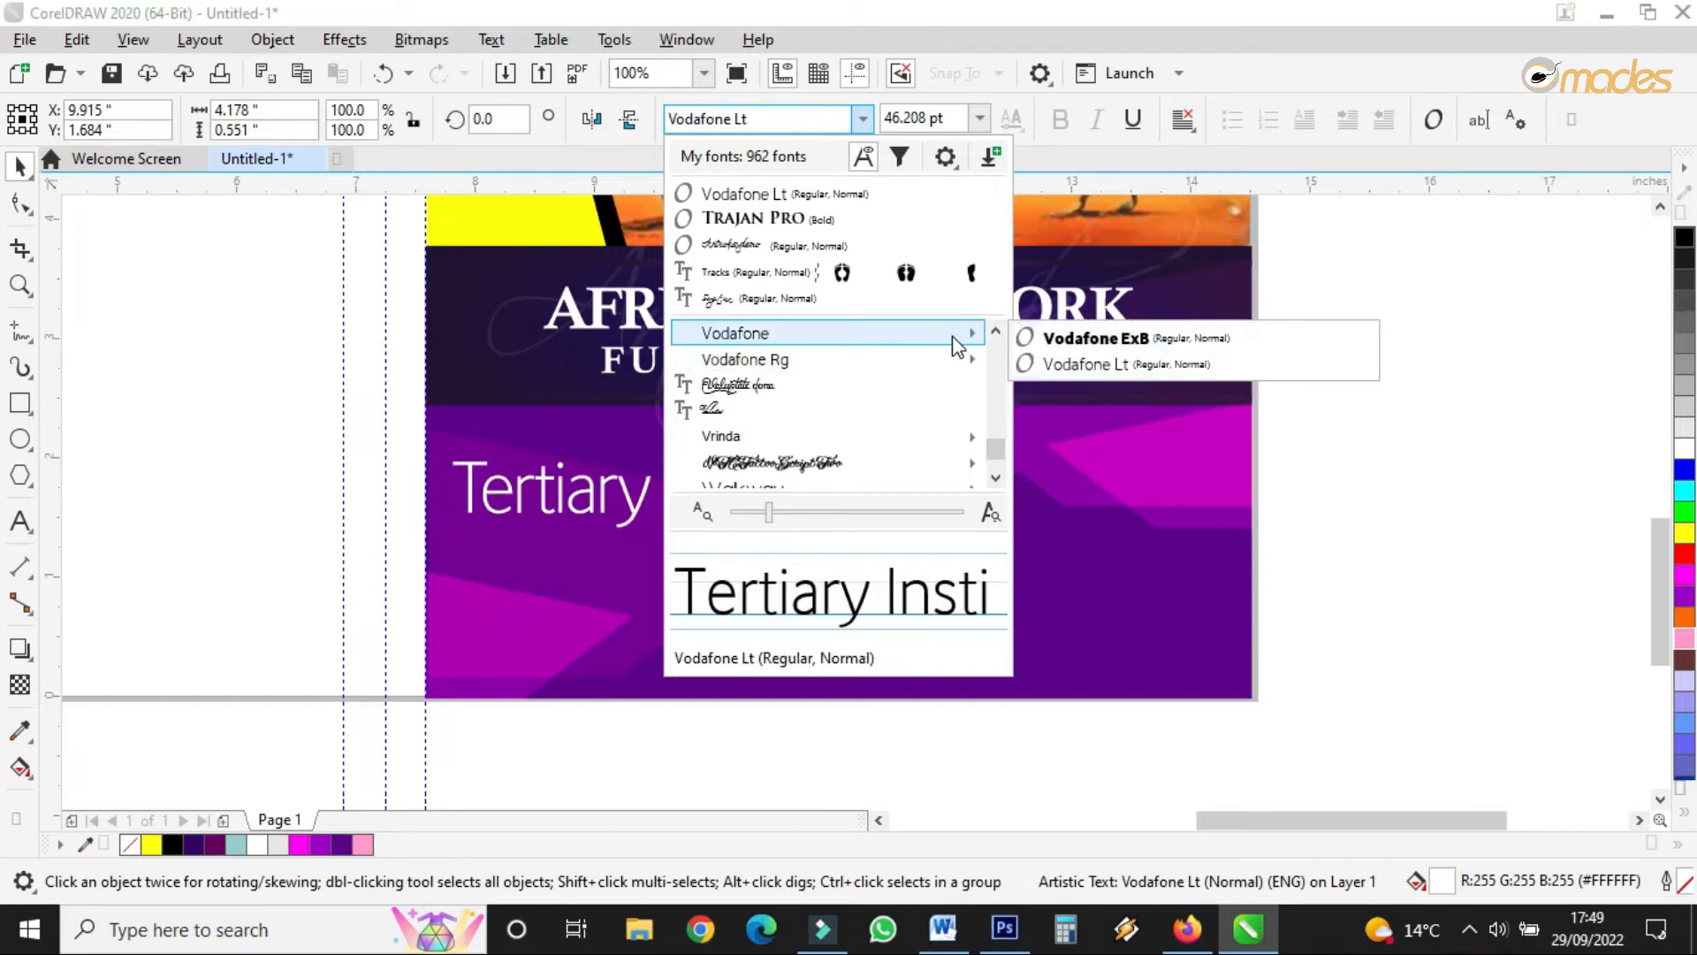
left_click(1083, 338)
left_click_drag(817, 487, 857, 472)
left_click_drag(1138, 437, 1149, 435)
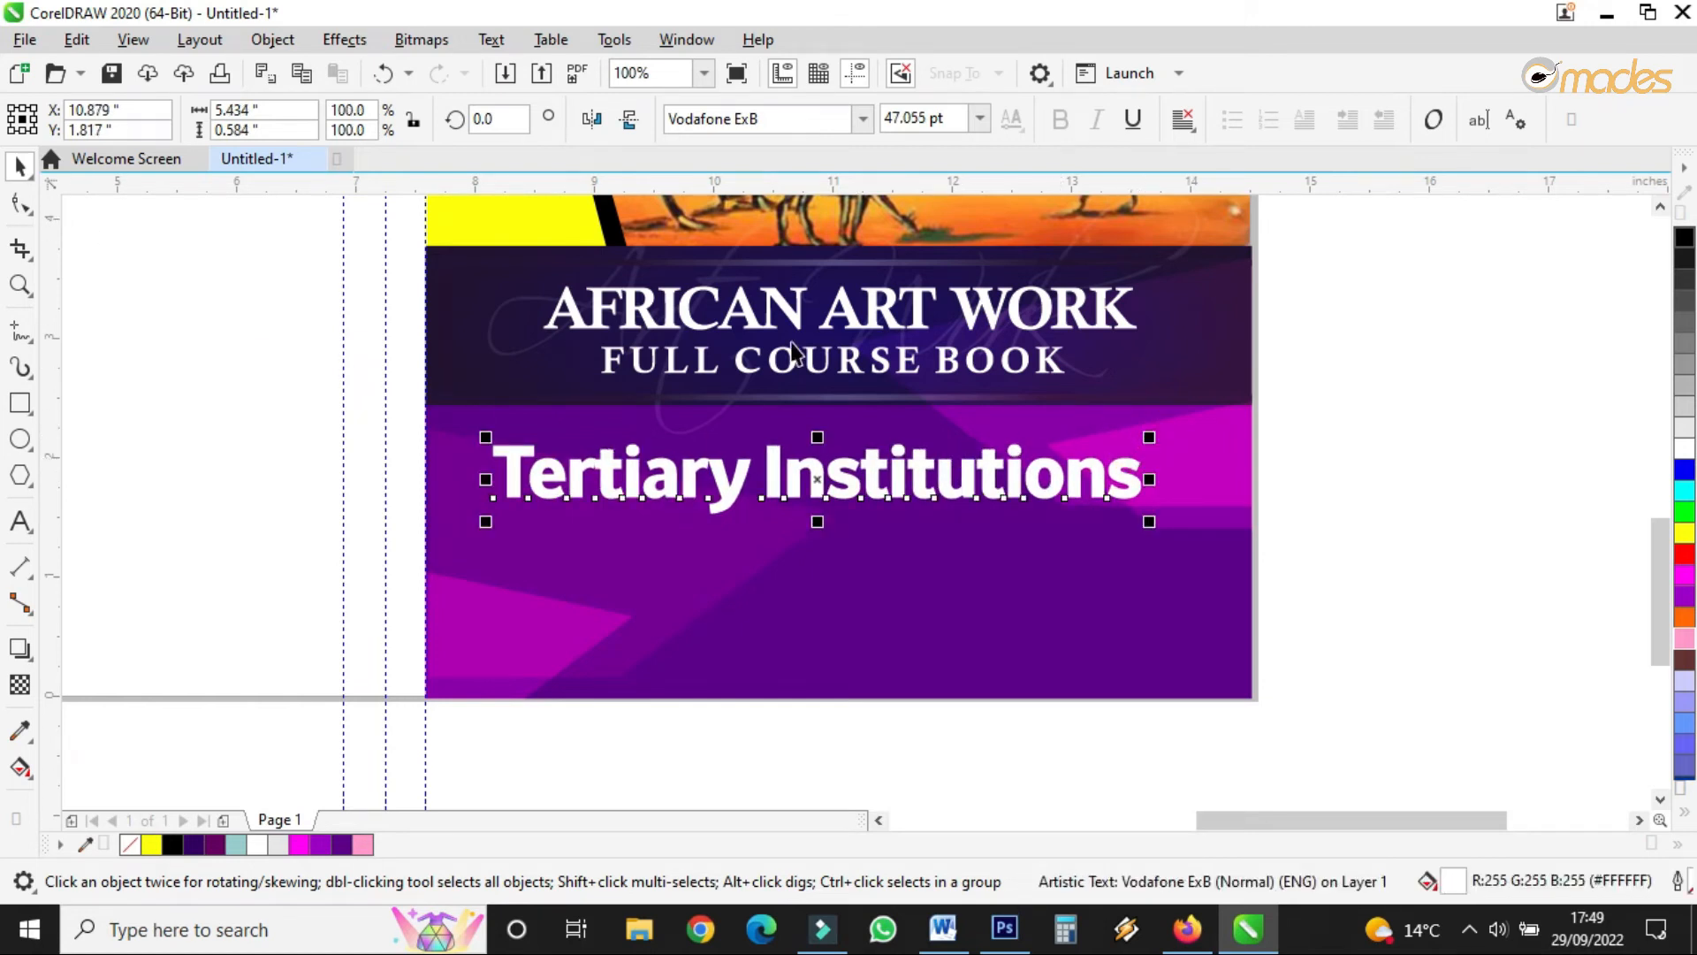
- Shift the subtitle slightly right, colour it yellow, and open its Outline Pen settings
left_click(920, 714)
left_click(881, 466)
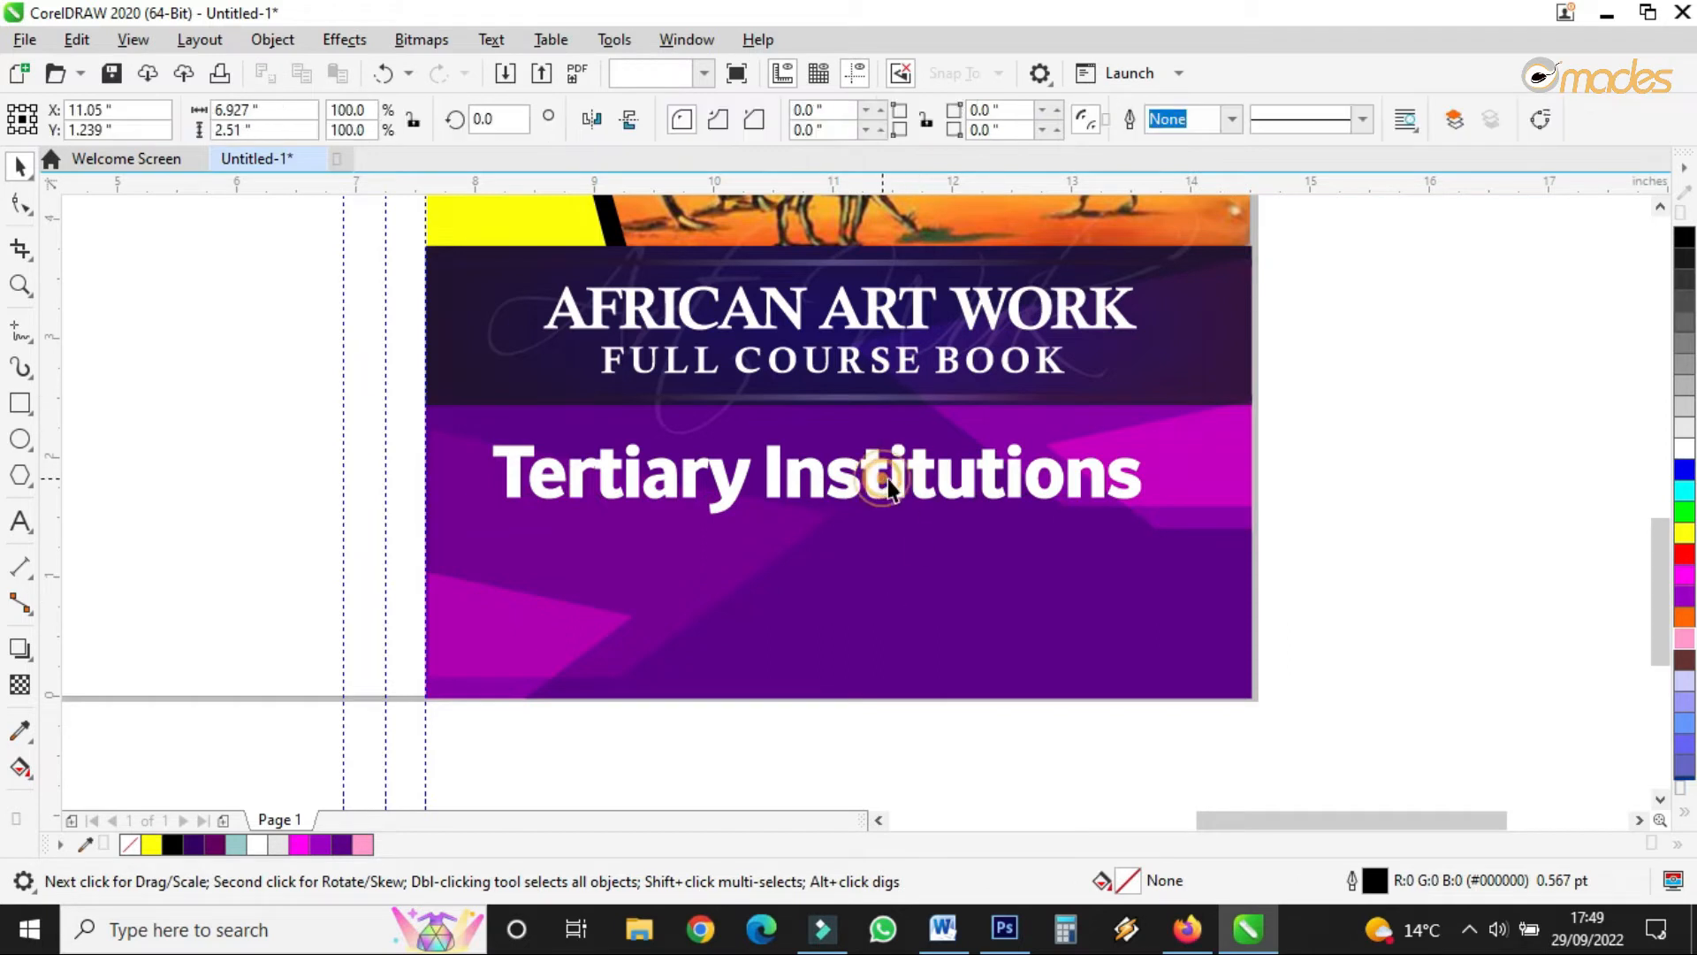
left_click_drag(767, 481, 782, 480)
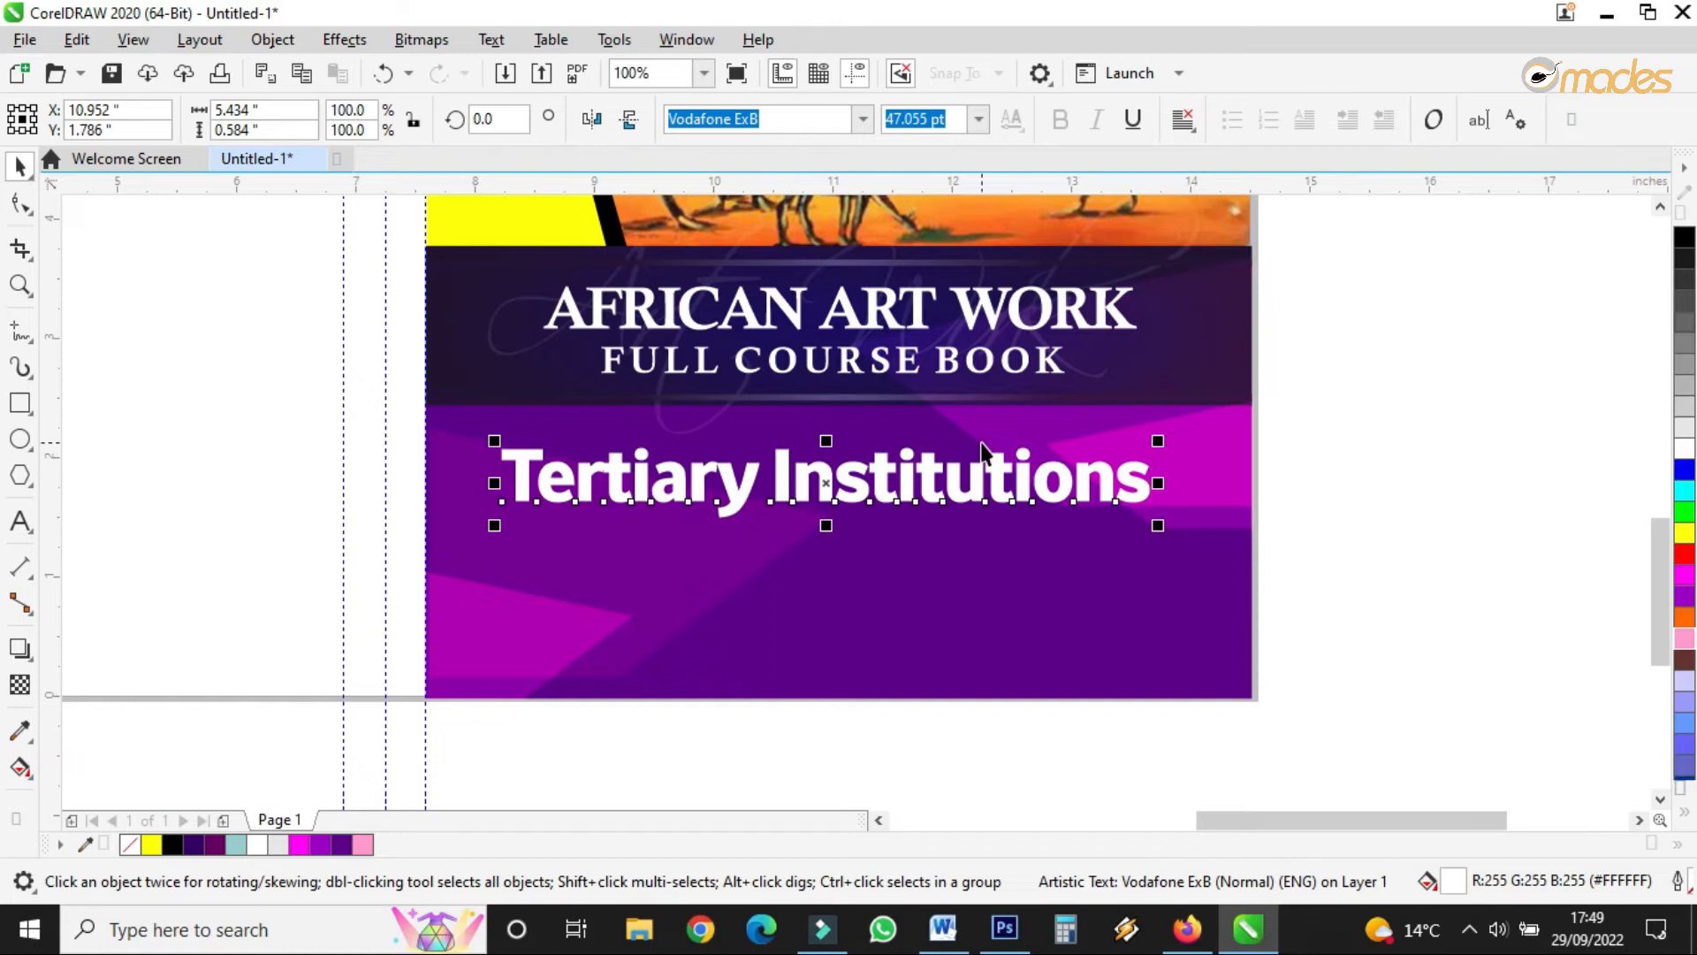
left_click(1685, 532)
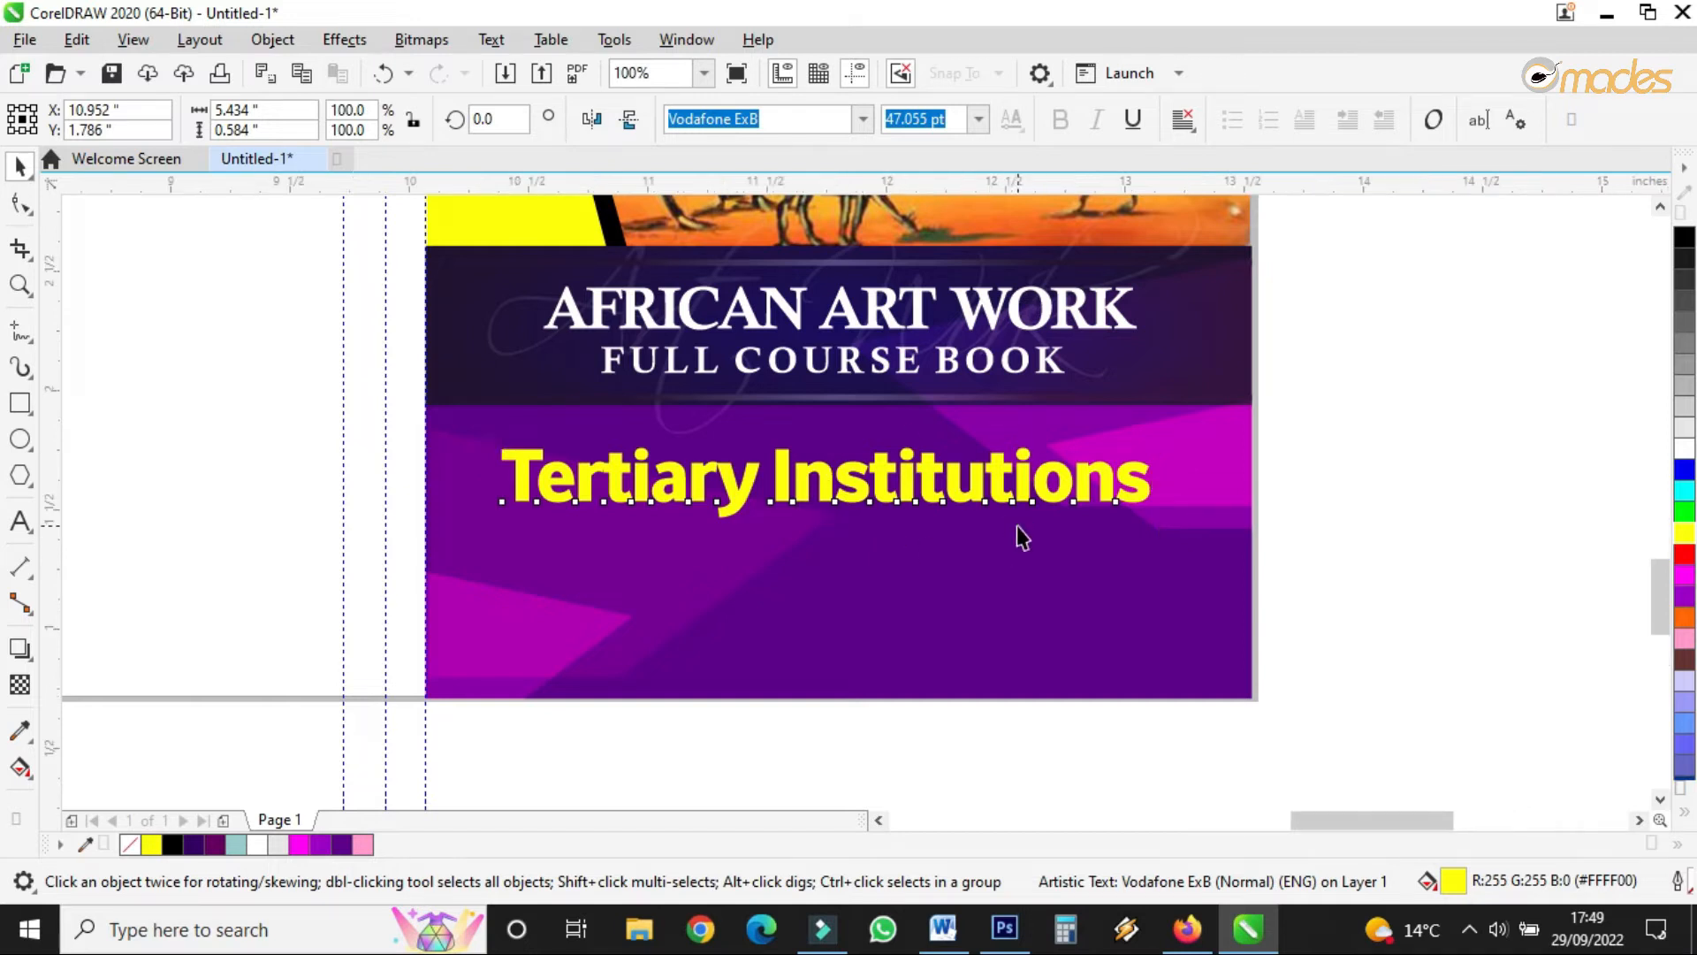
scroll(1016, 534, "up", 1)
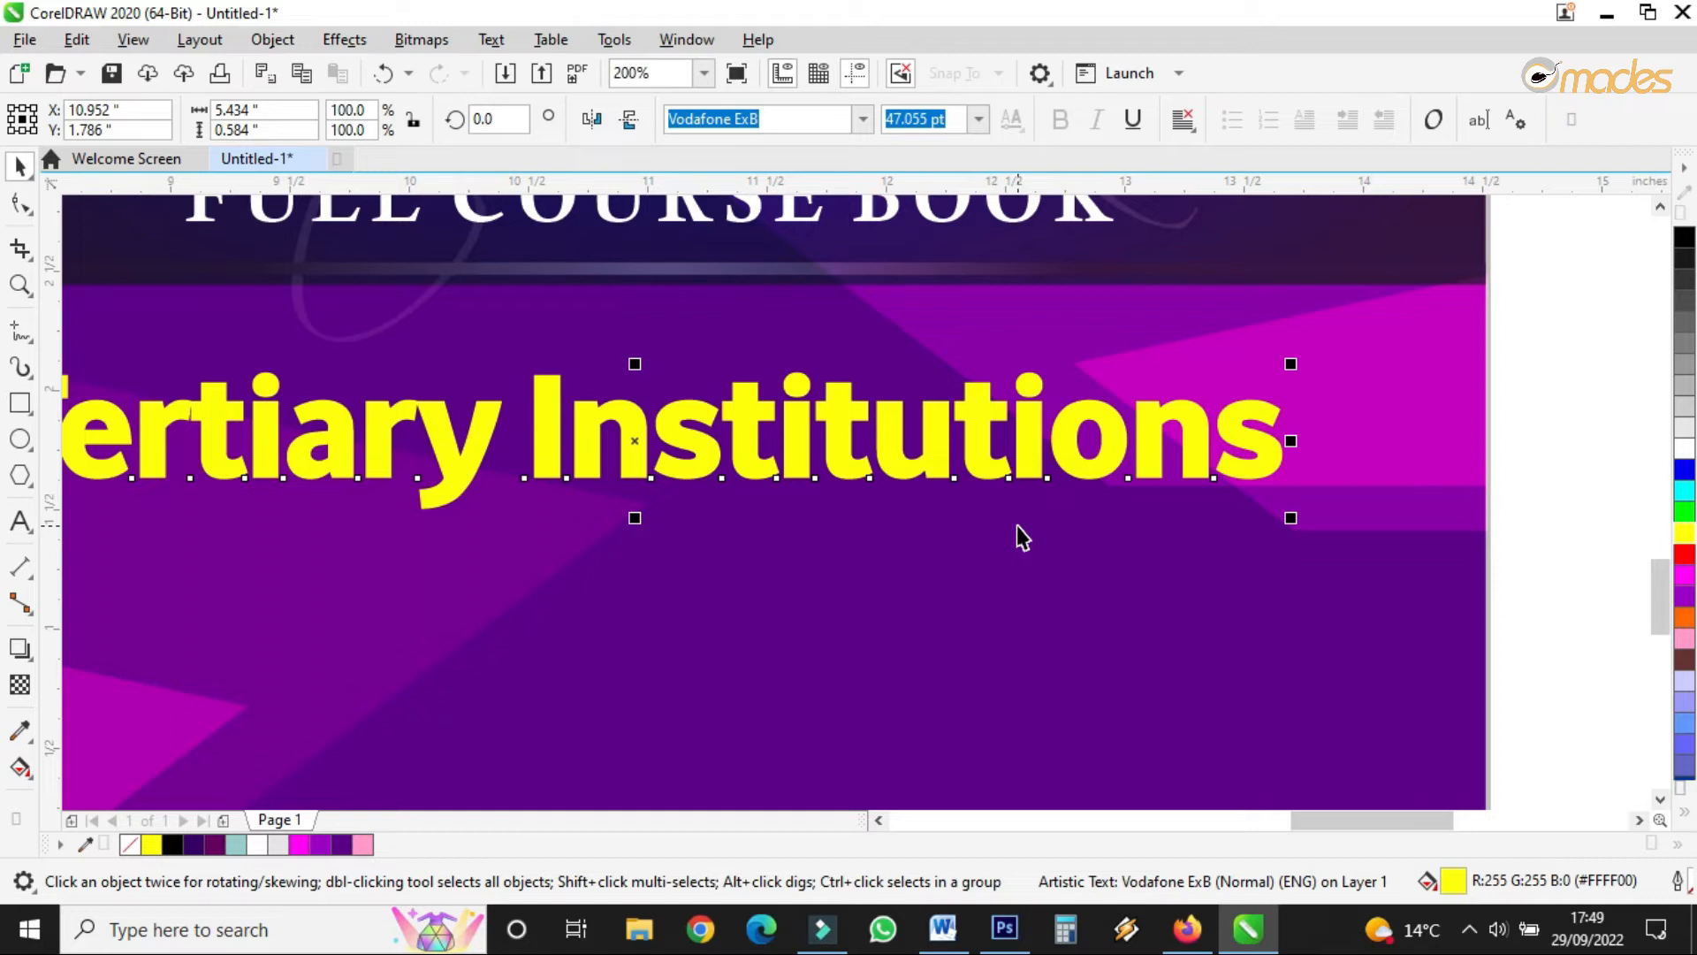
key("F12")
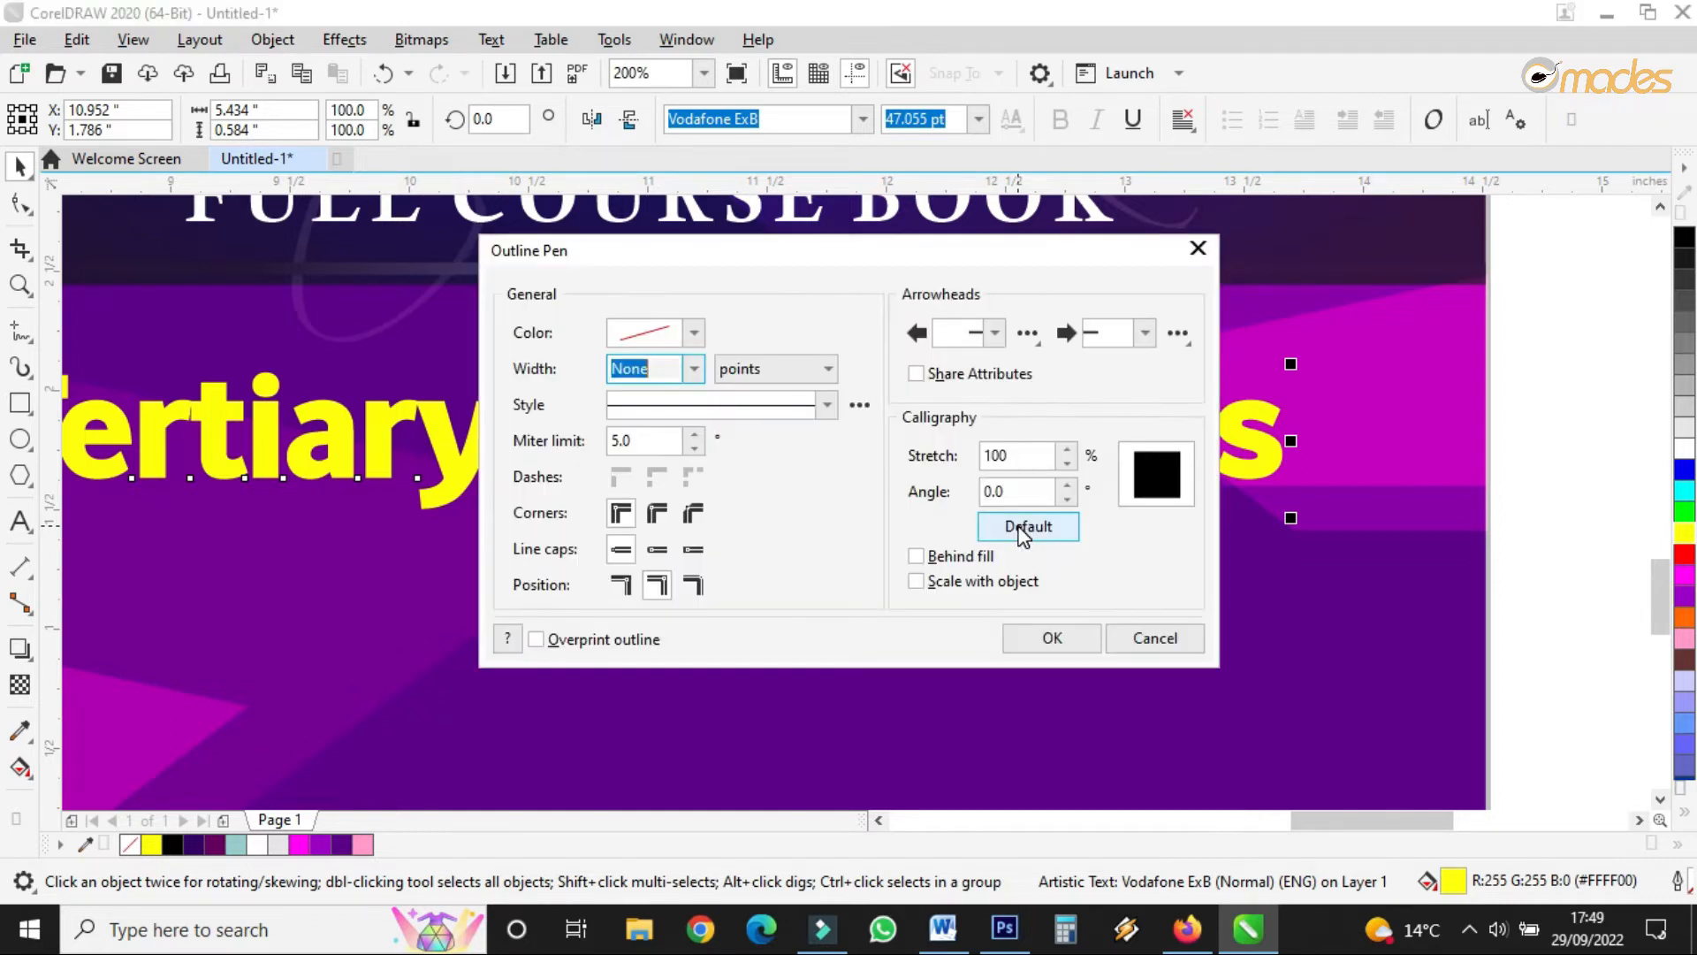
- Give the subtitle a 2.5 pt black outline placed behind its fill
left_click_drag(771, 258, 1127, 237)
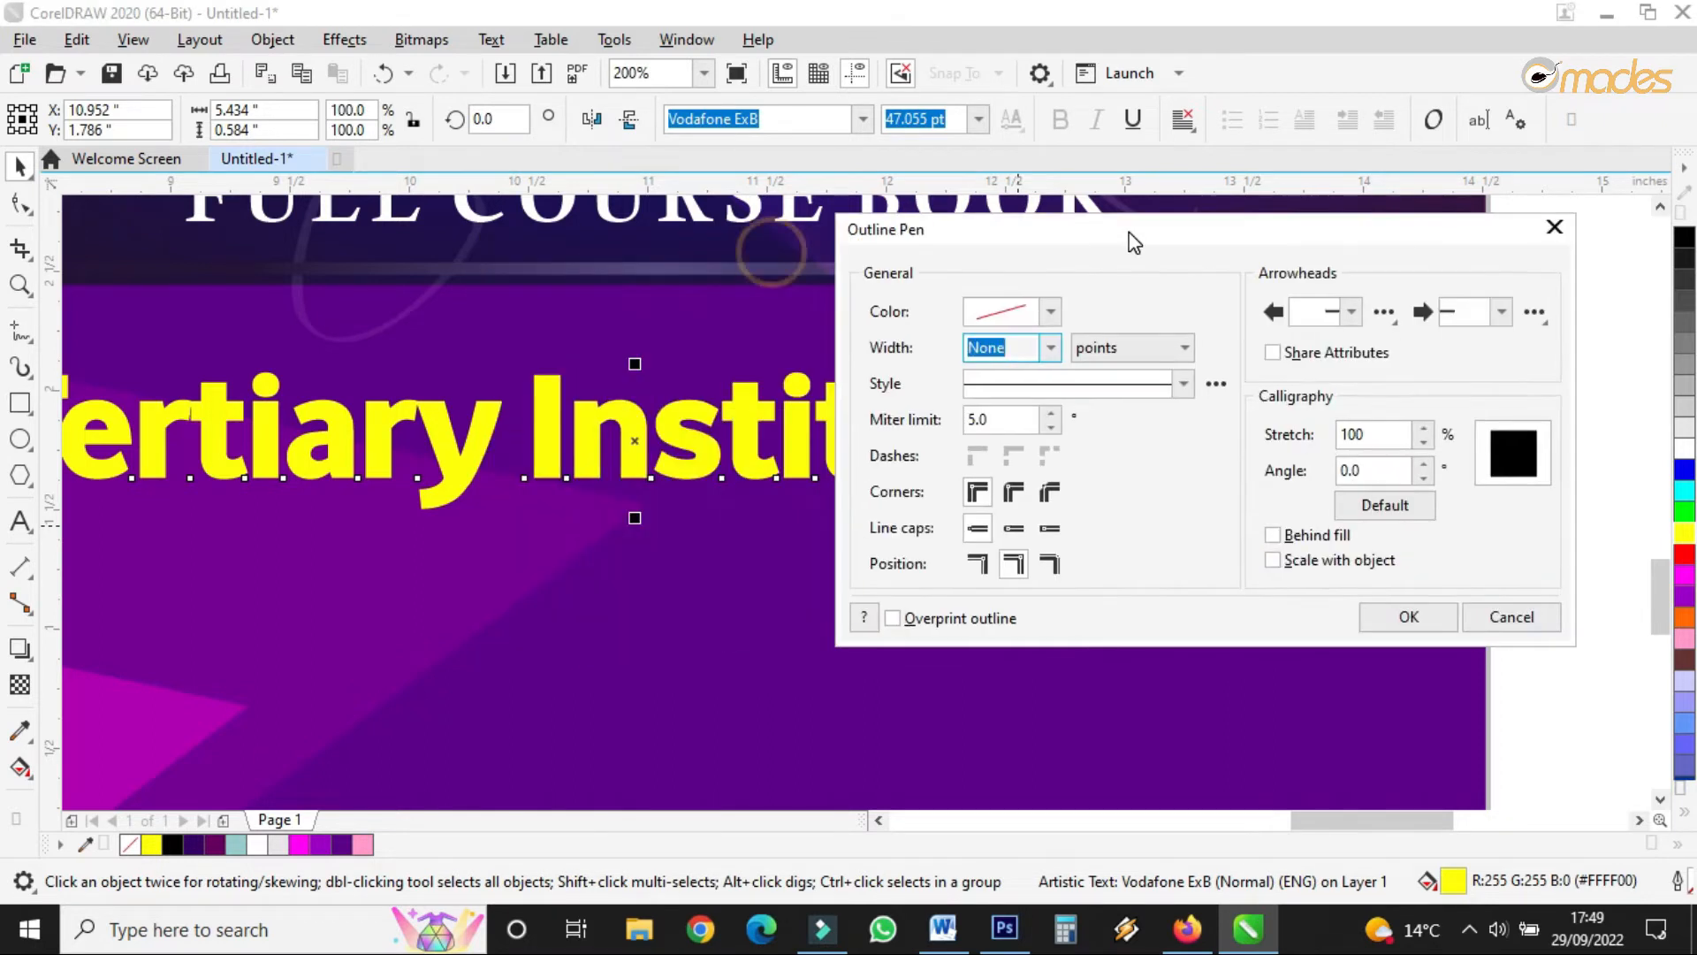
left_click(1052, 348)
left_click(990, 498)
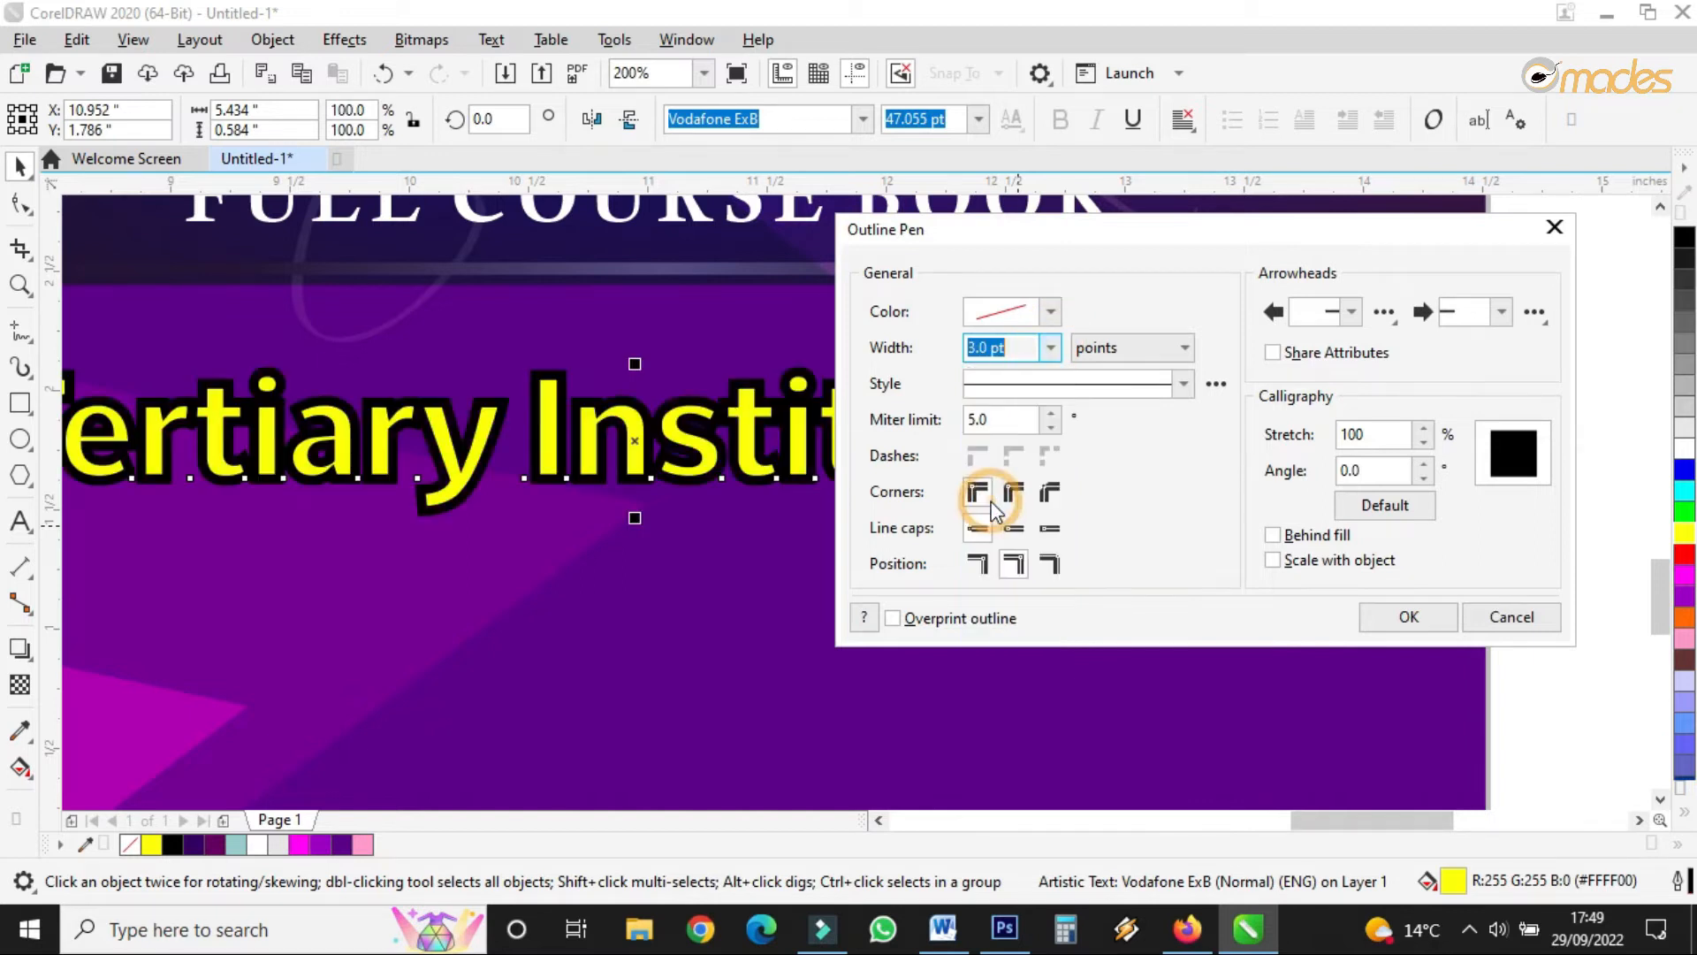
left_click(1288, 537)
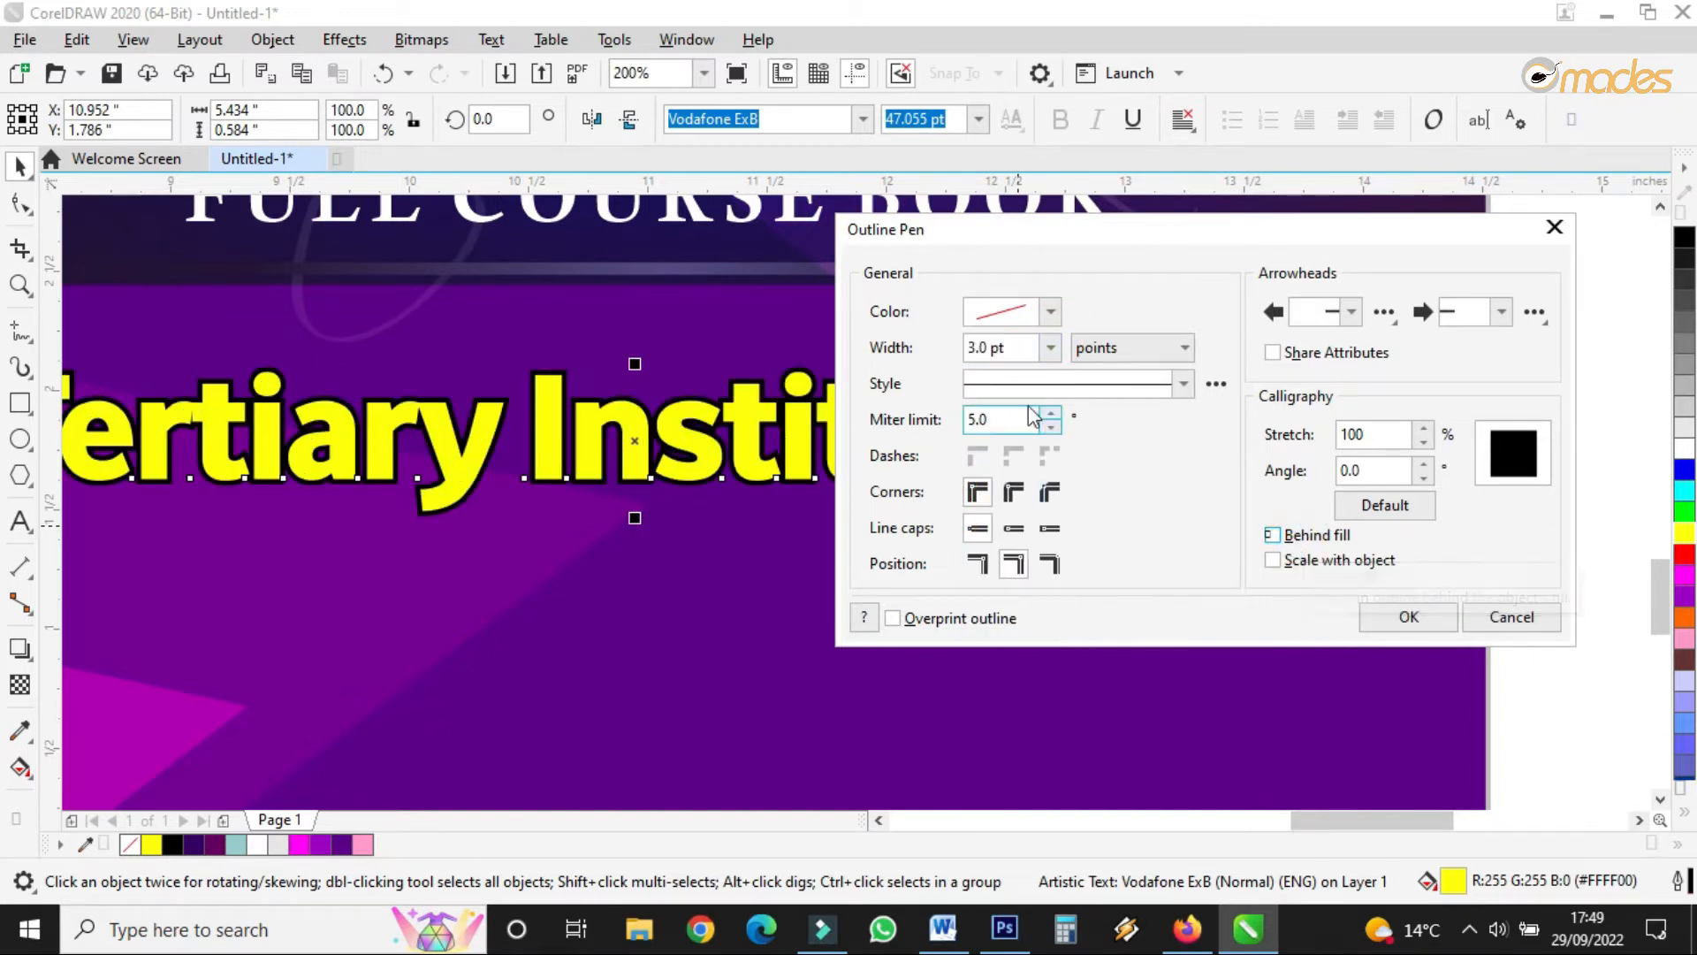
left_click(992, 345)
left_click(1010, 347)
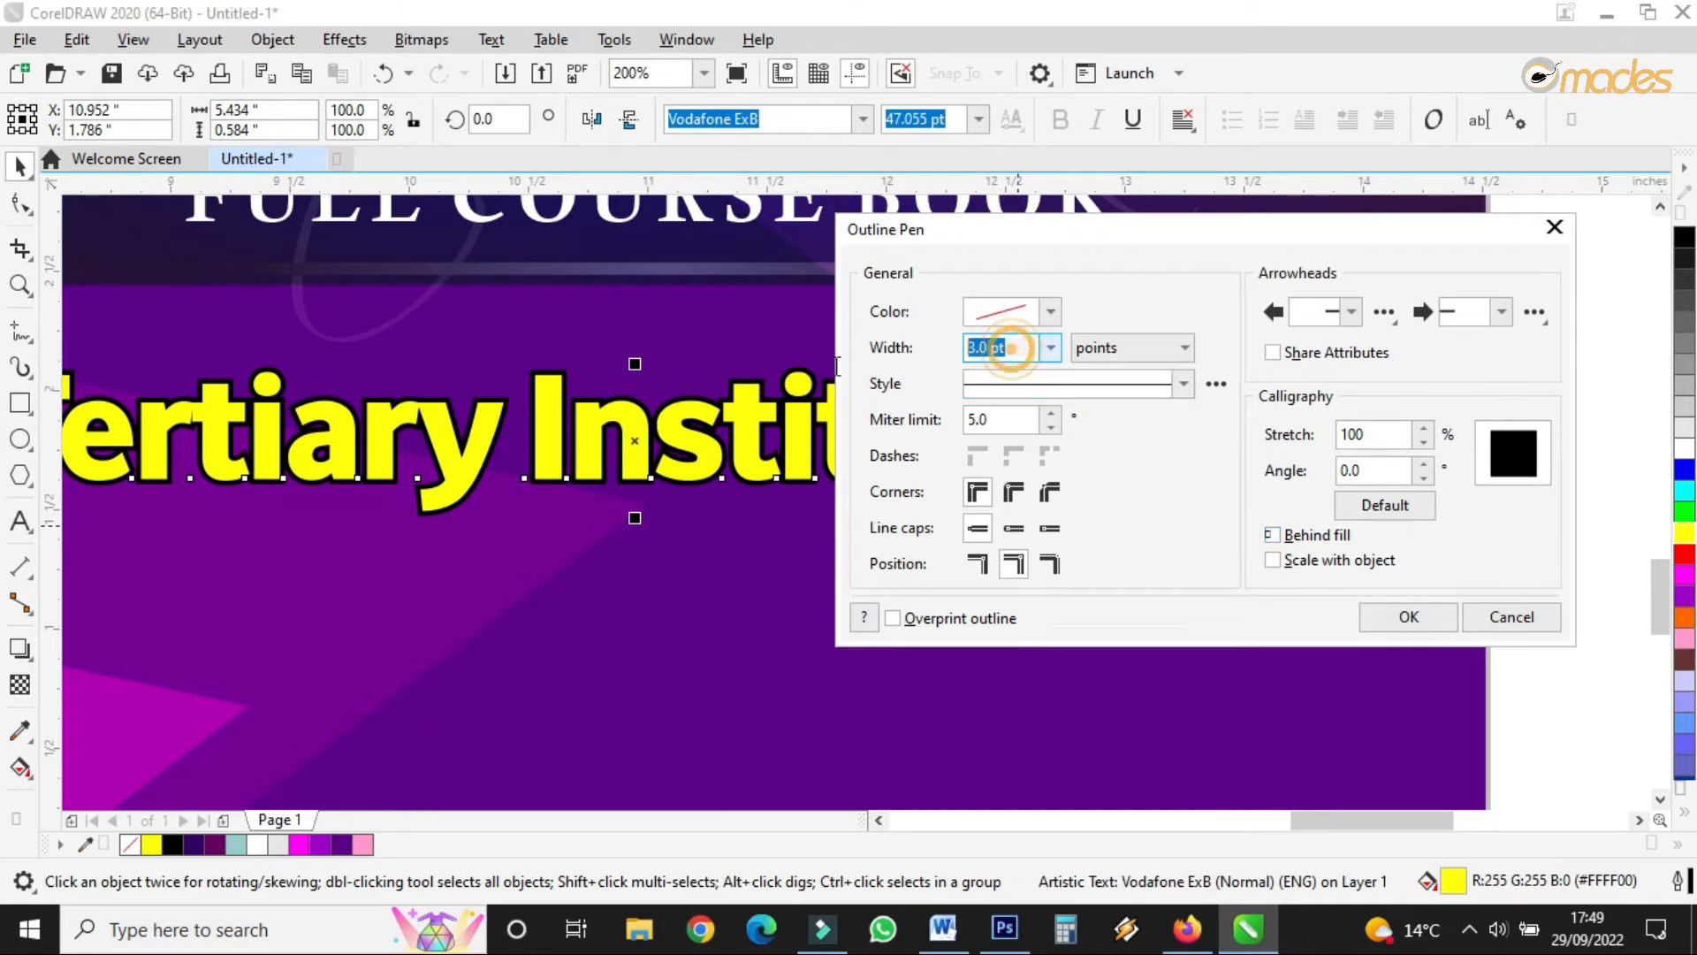
type("2.5")
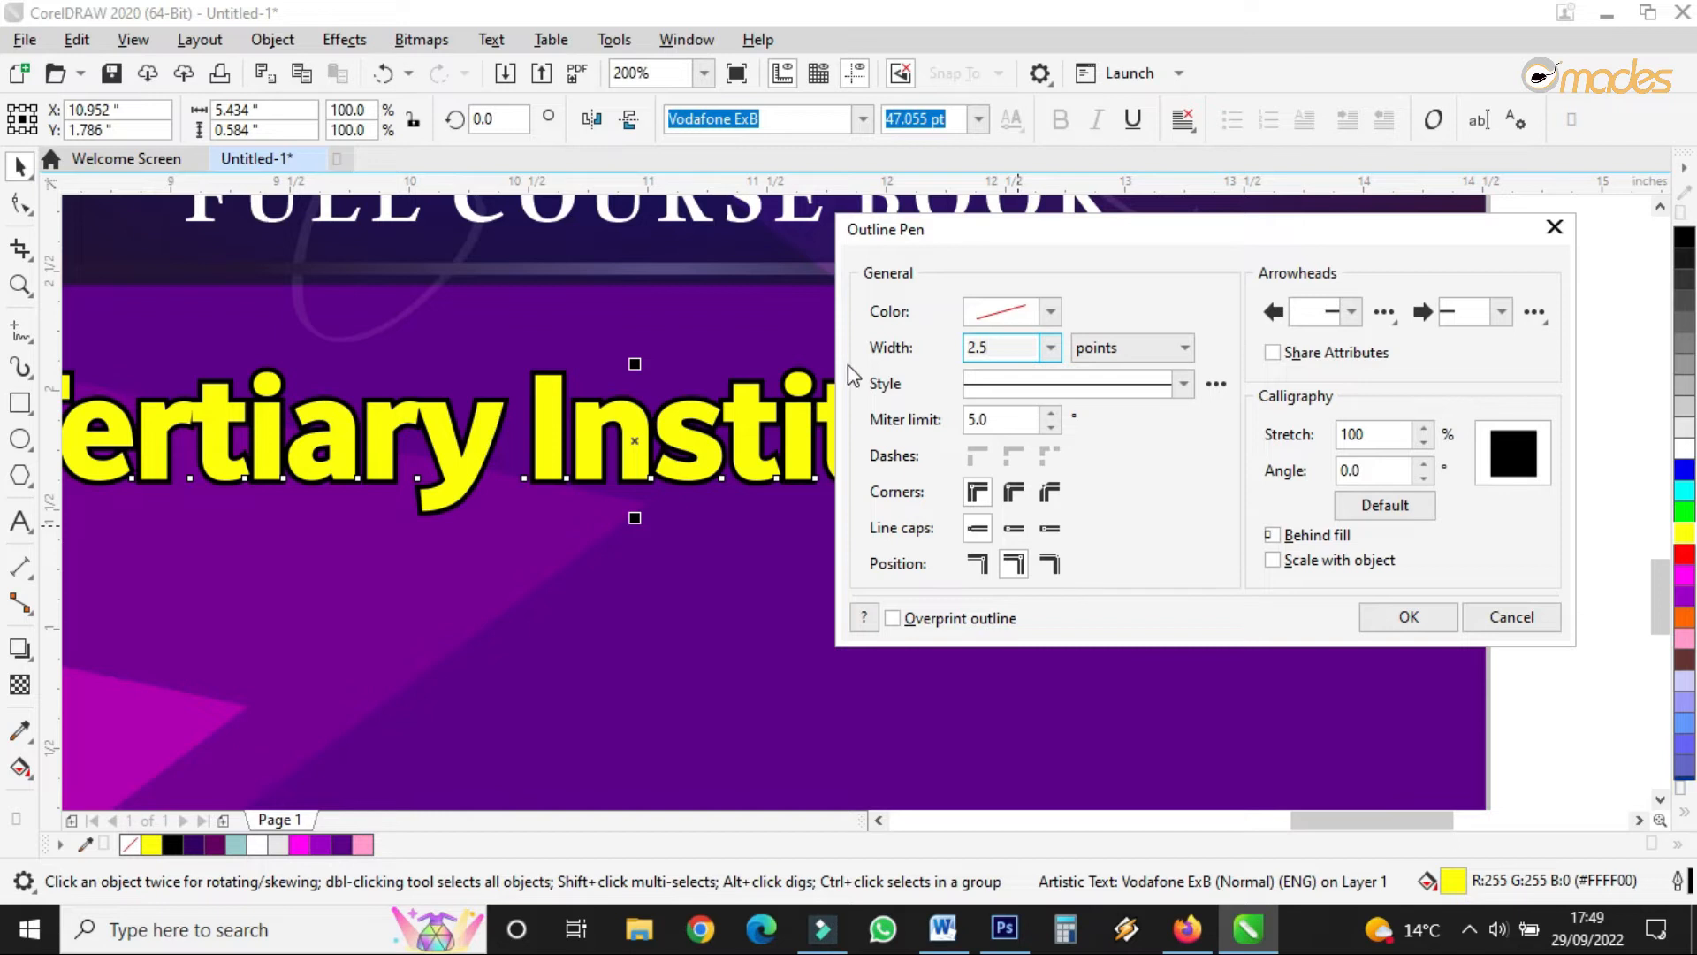
key("Return")
- Stretch the subtitle slightly taller to about 50.348 pt
scroll(877, 430, "down", 1)
left_click_drag(784, 388, 784, 384)
scroll(873, 411, "up", 1)
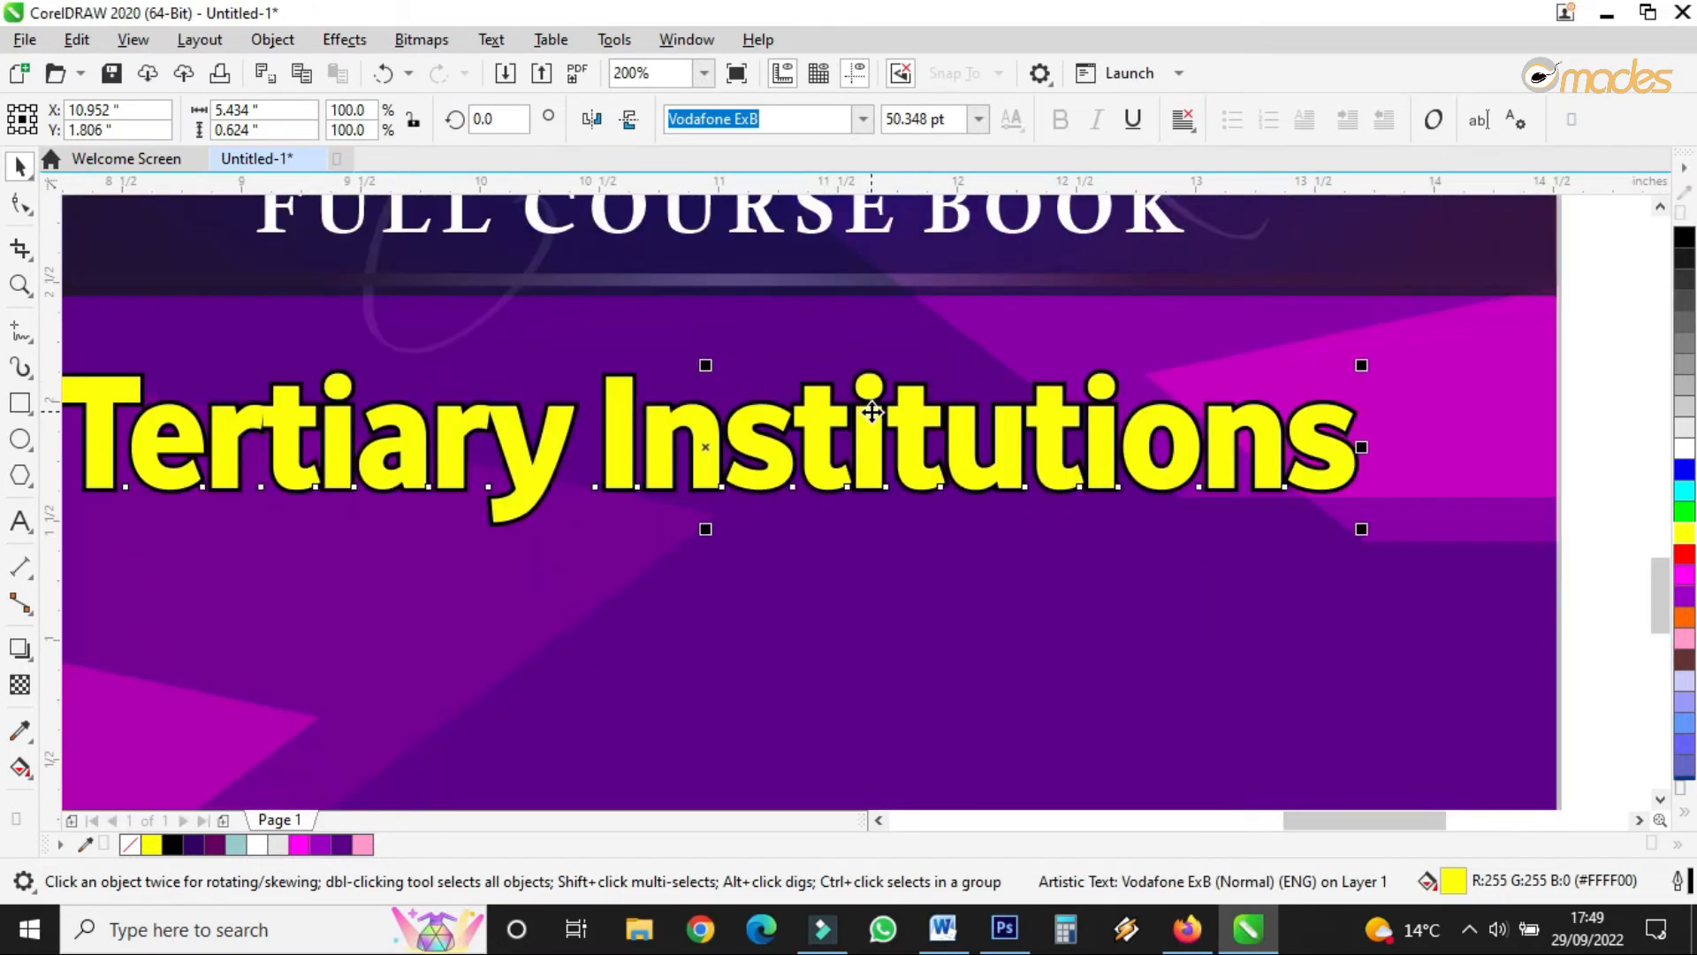
- Move the magenta lens shape up behind the subtitle and enlarge it
left_click(1430, 419)
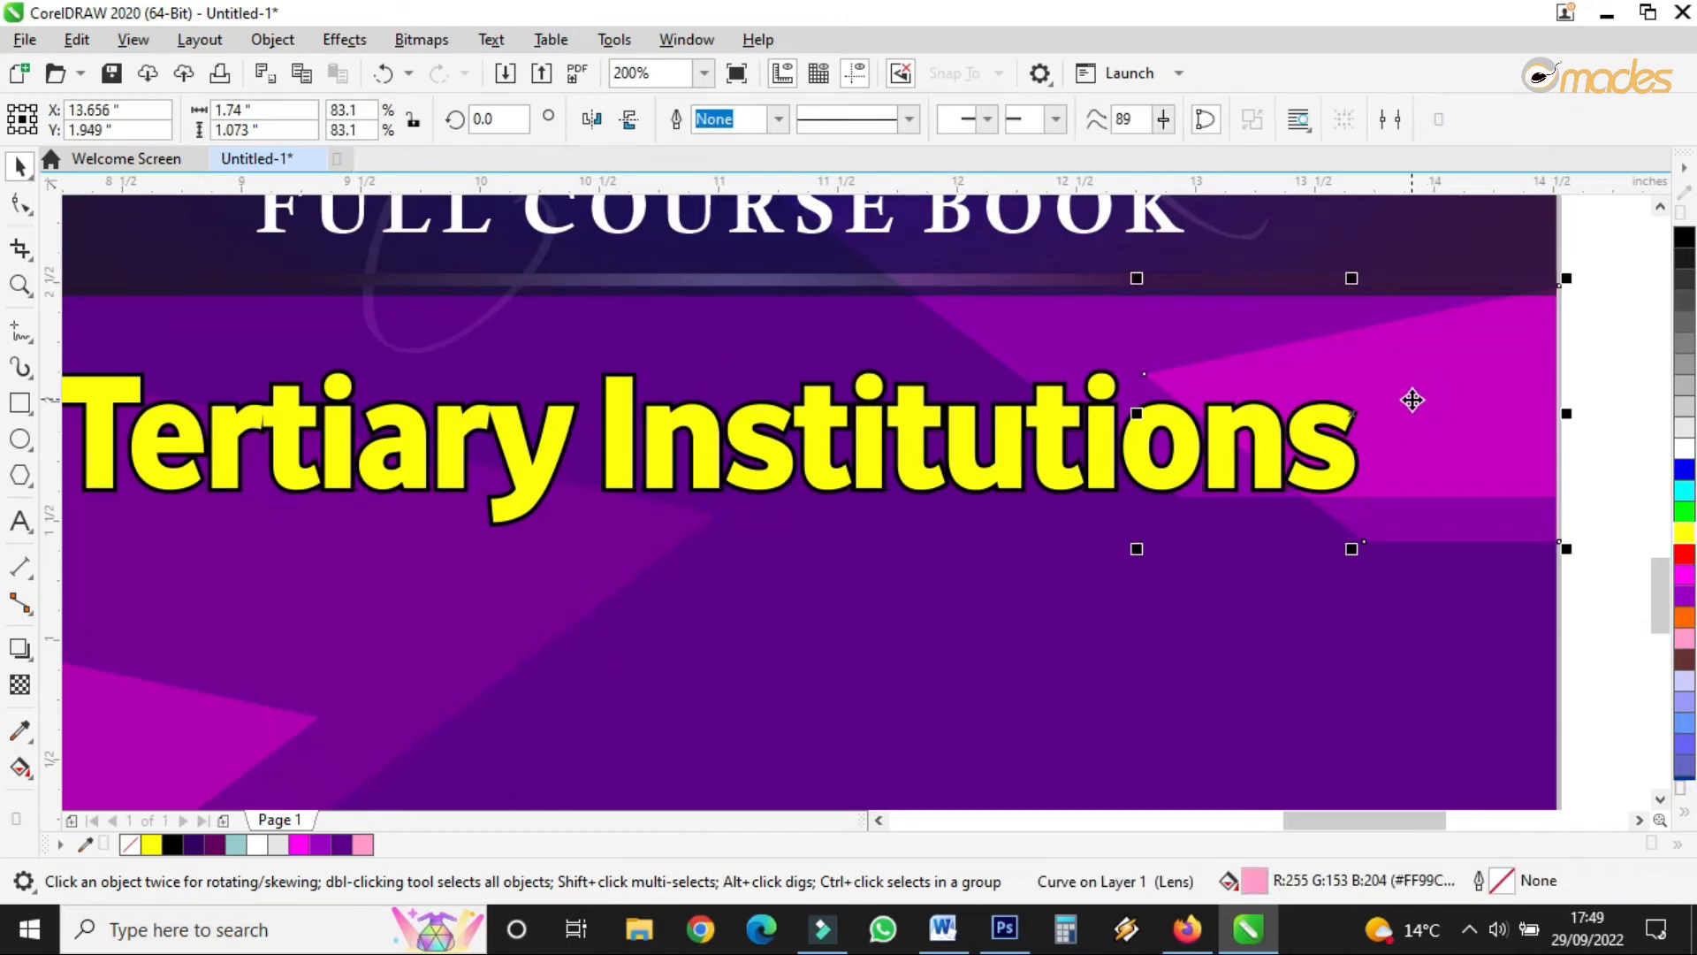
left_click_drag(247, 708, 701, 461)
left_click_drag(770, 355, 867, 294)
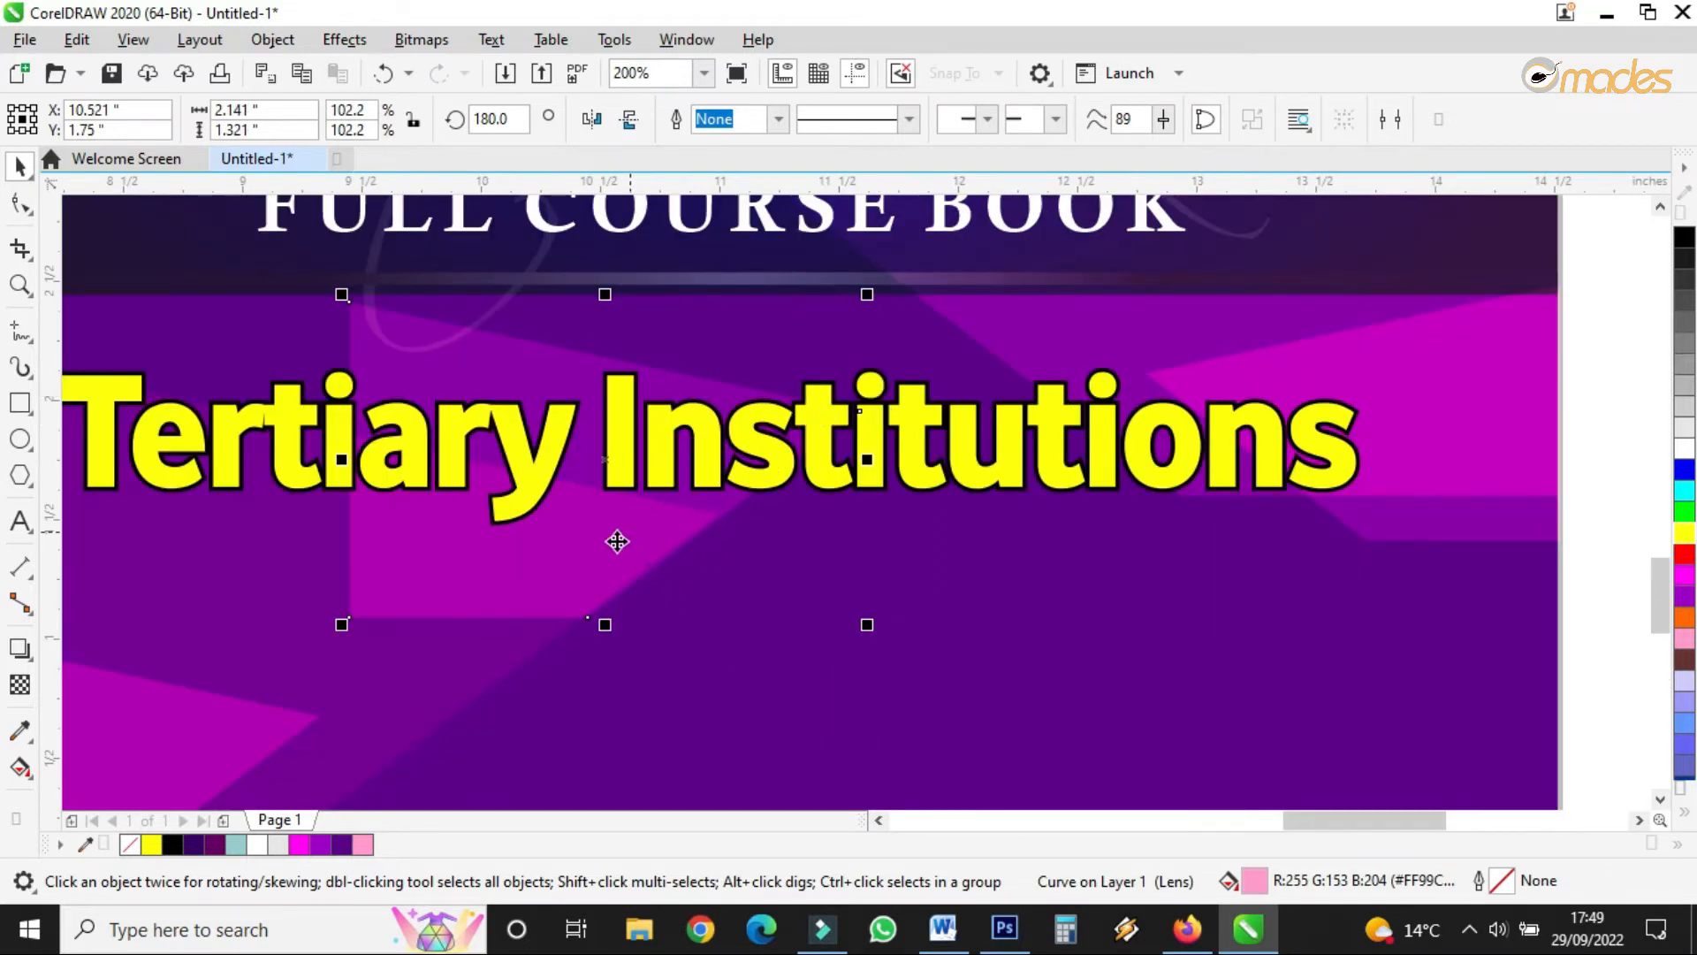
left_click_drag(587, 565, 708, 550)
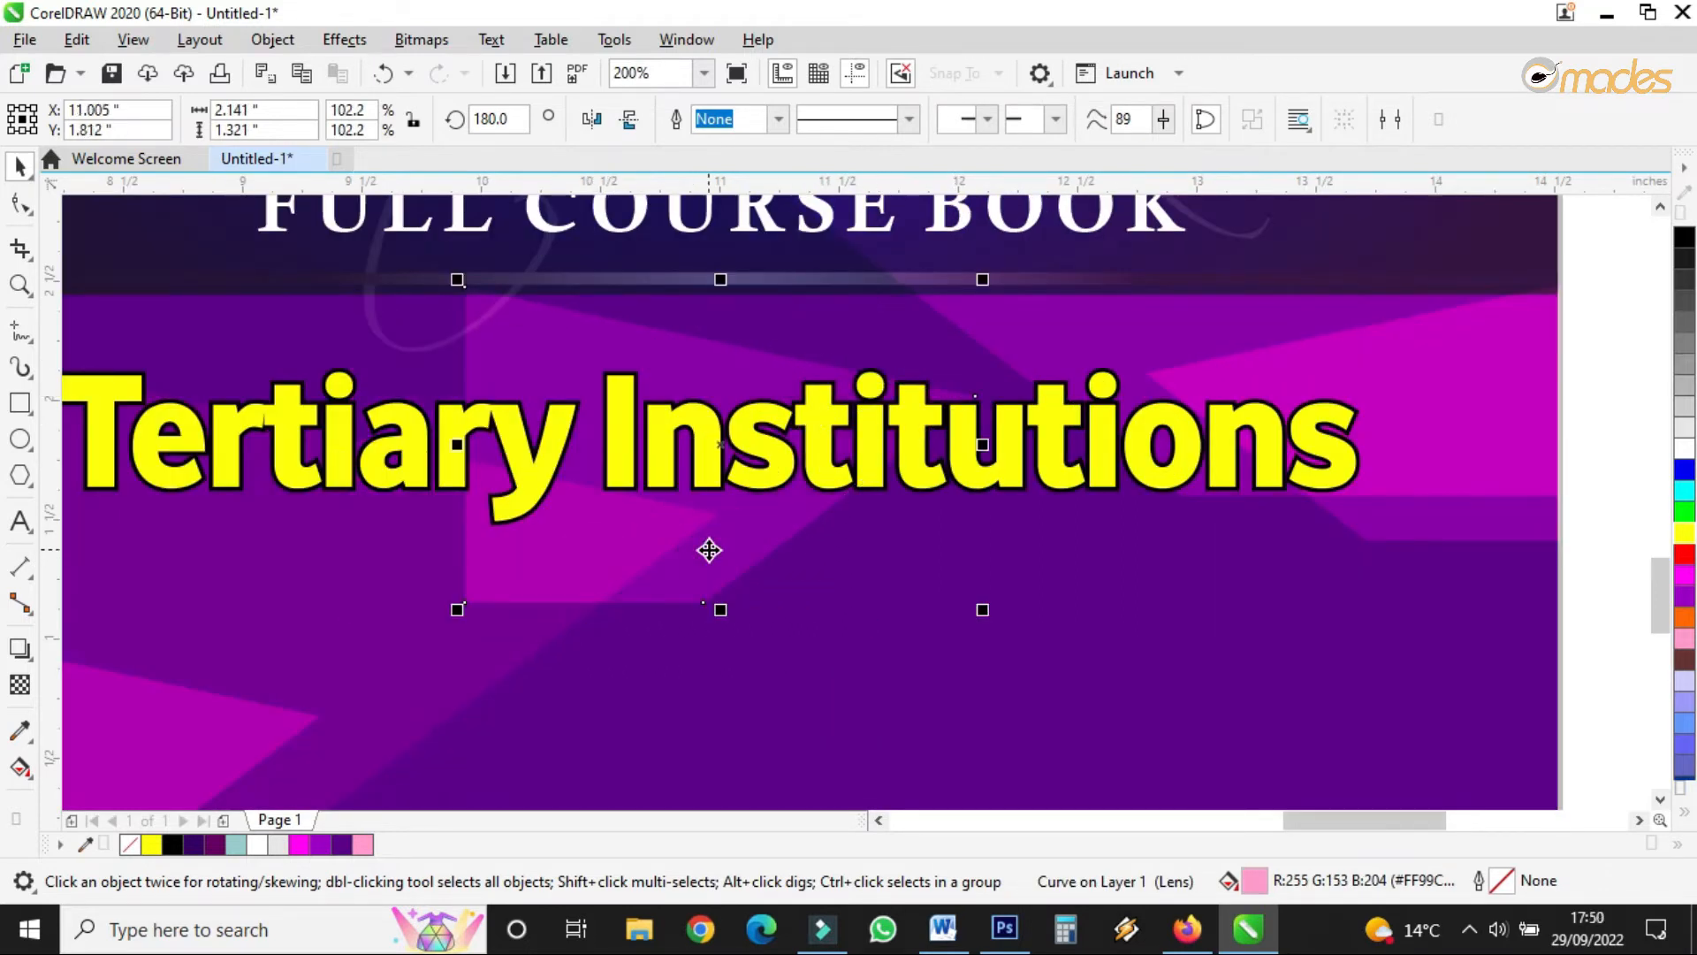
scroll(707, 548, "down", 2)
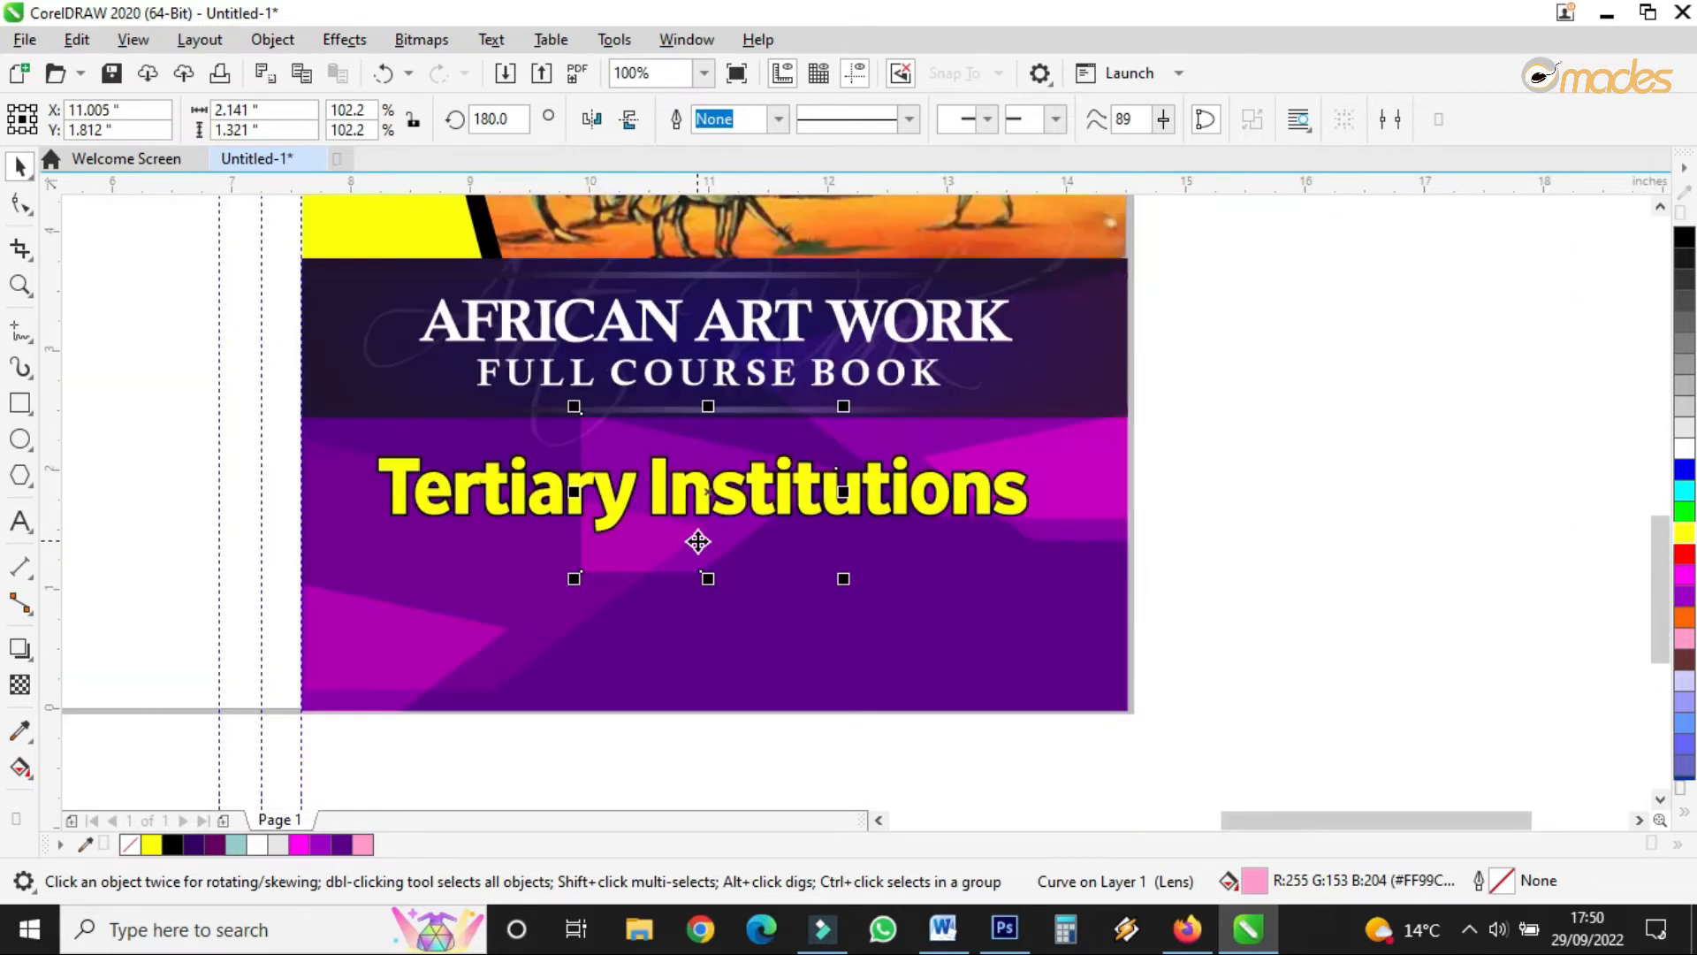
left_click_drag(698, 540, 682, 555)
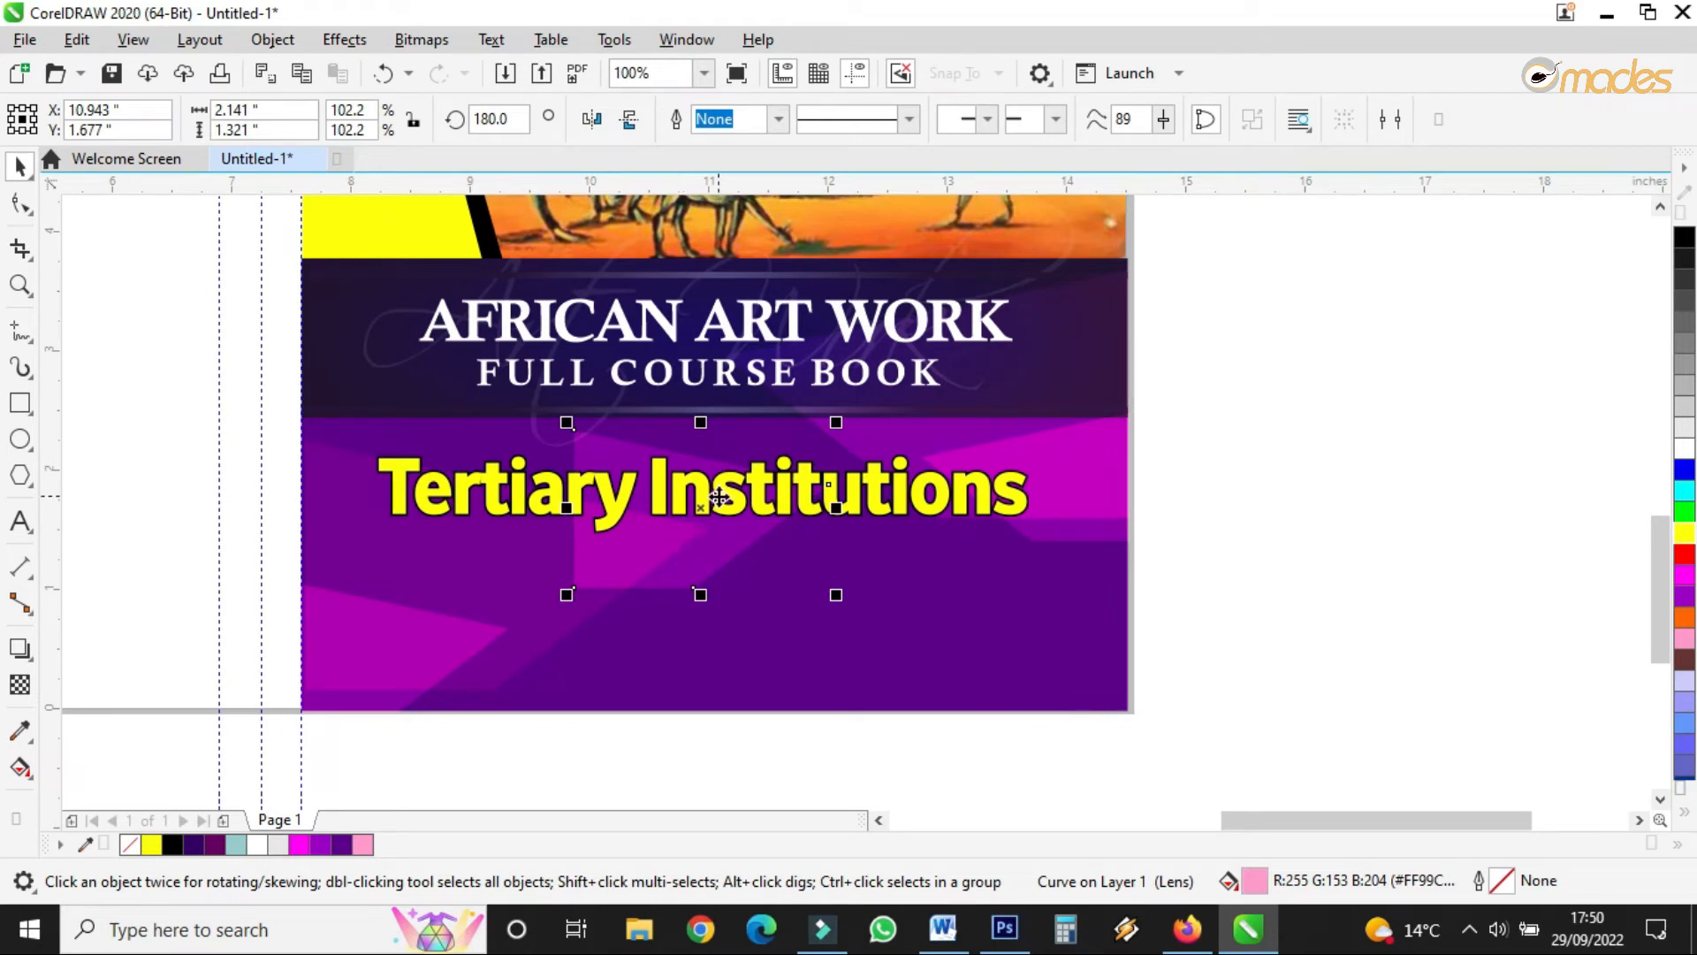
- Scale the subtitle down slightly to 48.646 pt
left_click(629, 502)
left_click(404, 517)
left_click_drag(368, 534, 419, 555)
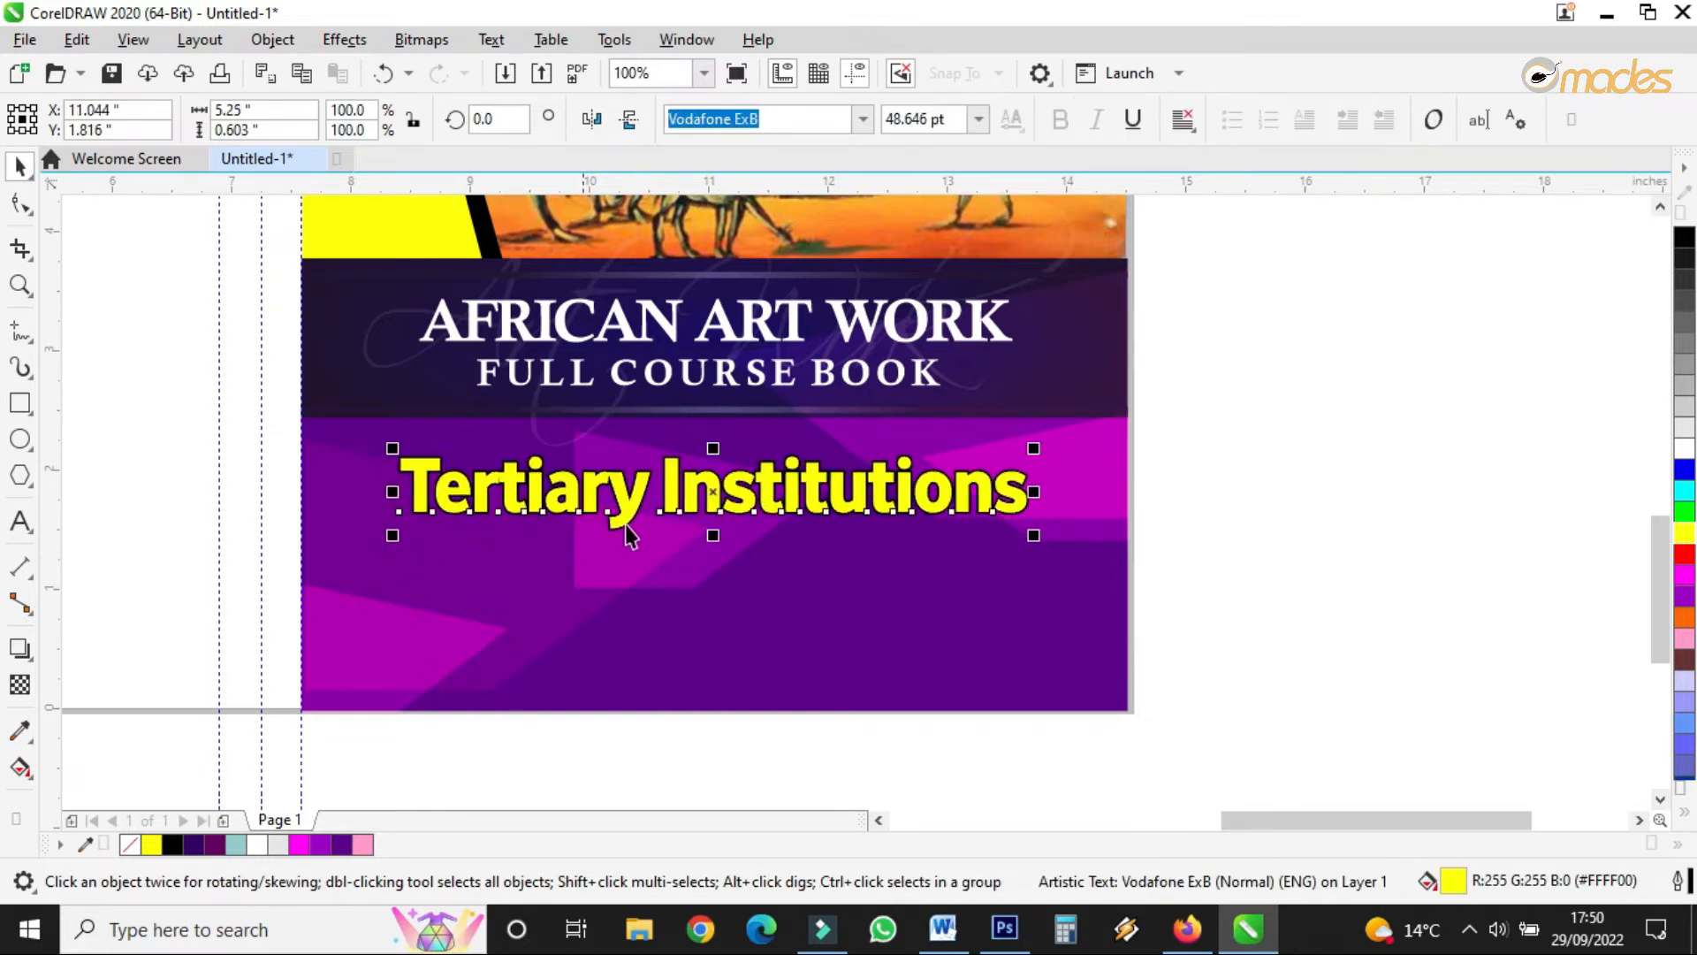
scroll(853, 660, "up", 1)
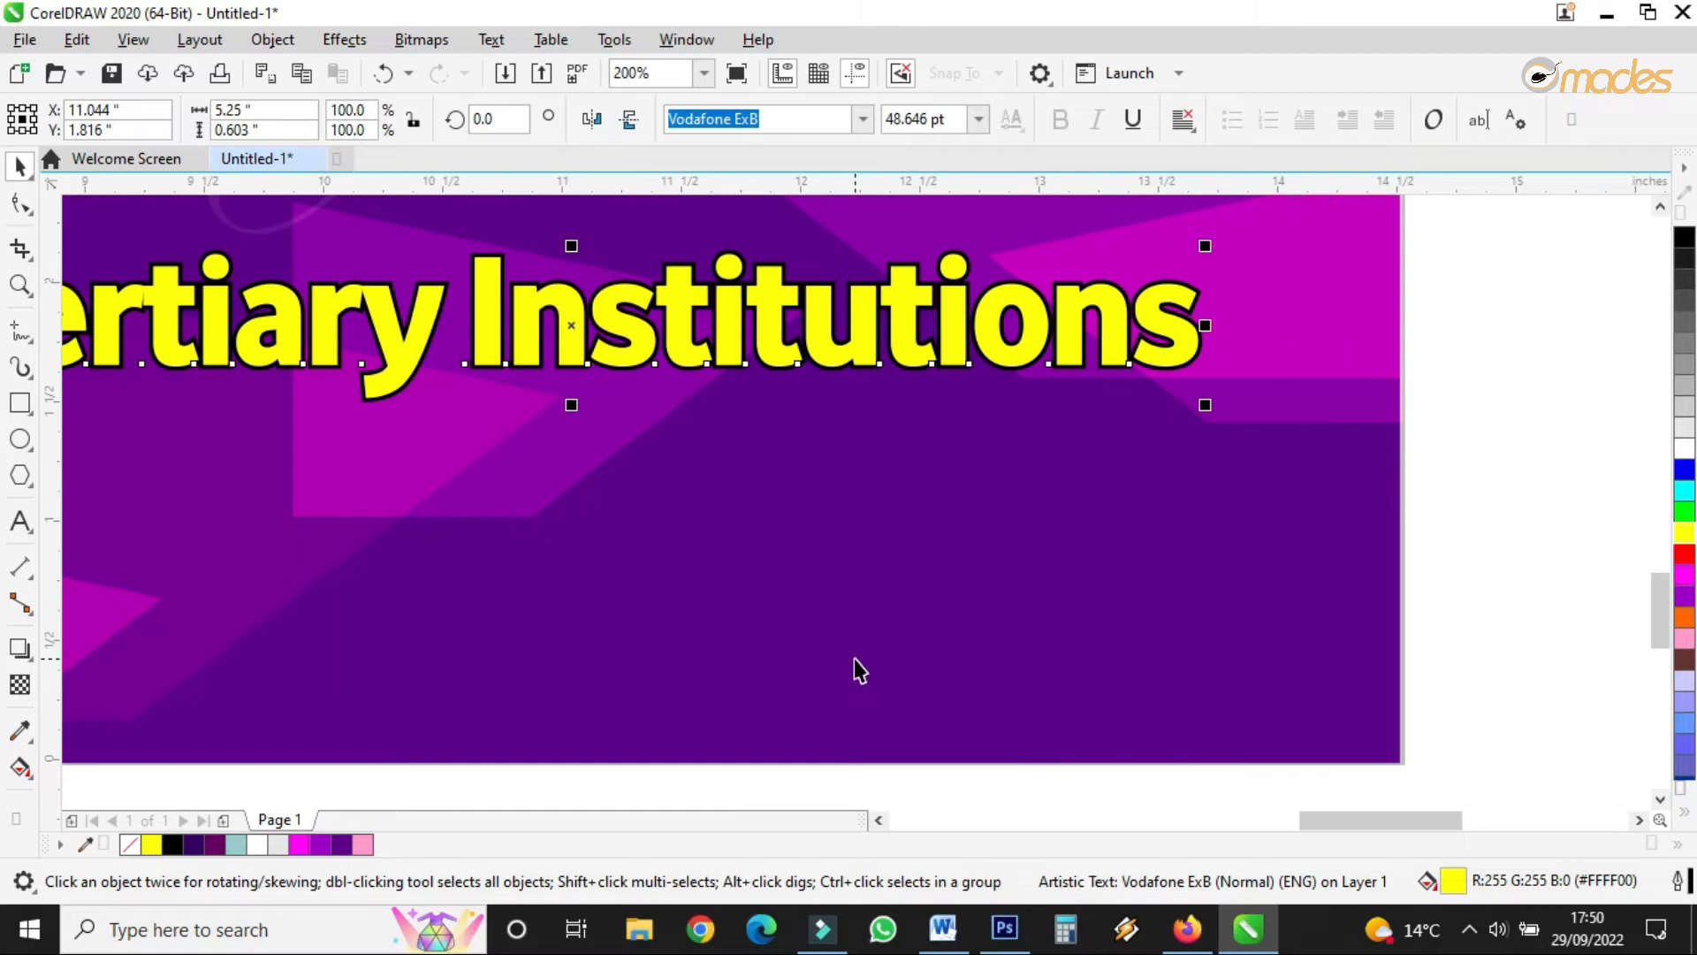
- Draw a rectangle below the Tertiary Institutions subtitle
left_click(19, 402)
left_click_drag(370, 580, 637, 710)
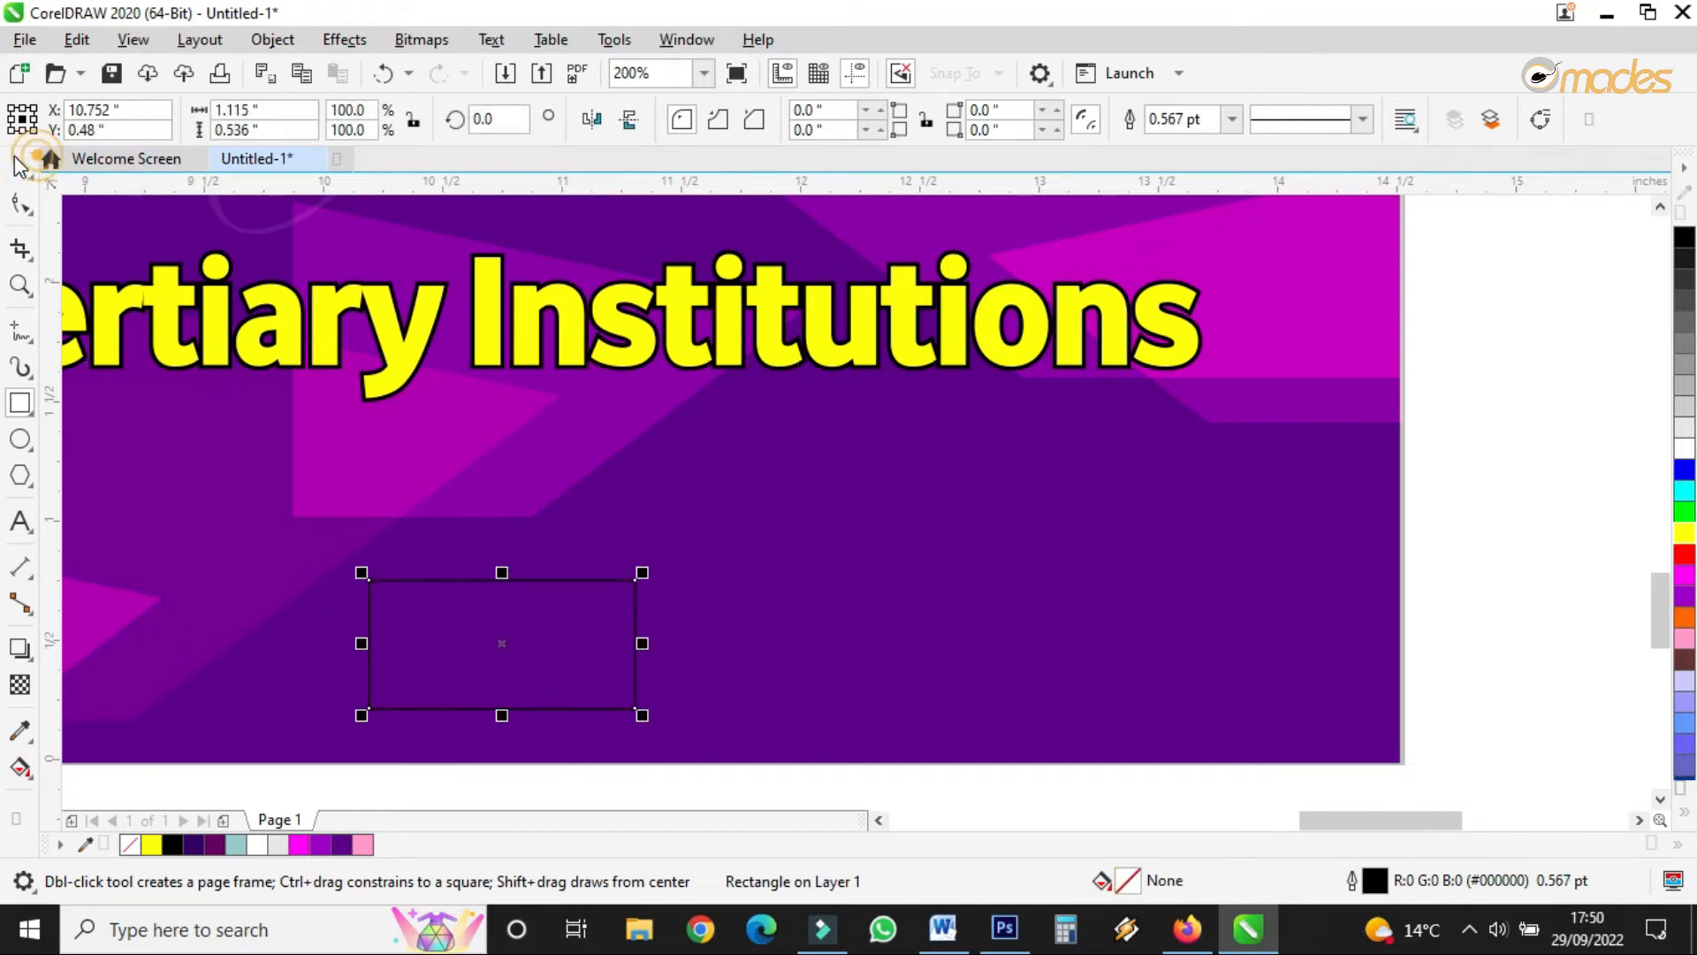
left_click(20, 165)
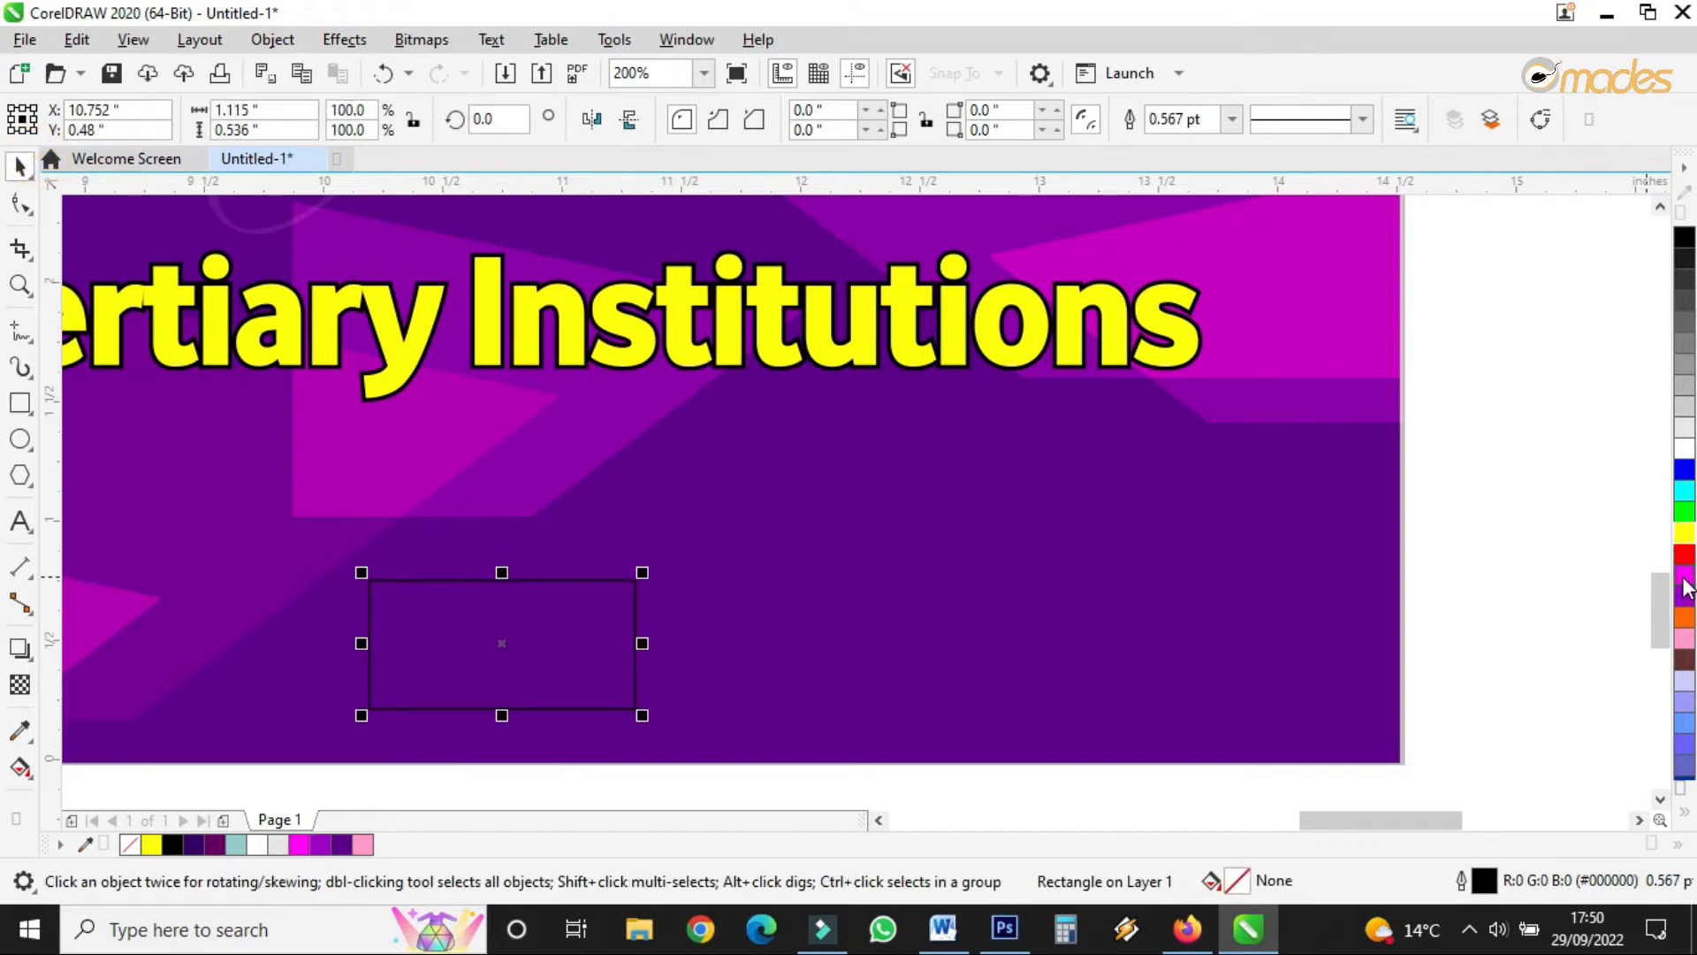
- Fill the rectangle dark navy #000066 and remove its outline
left_click(1684, 577)
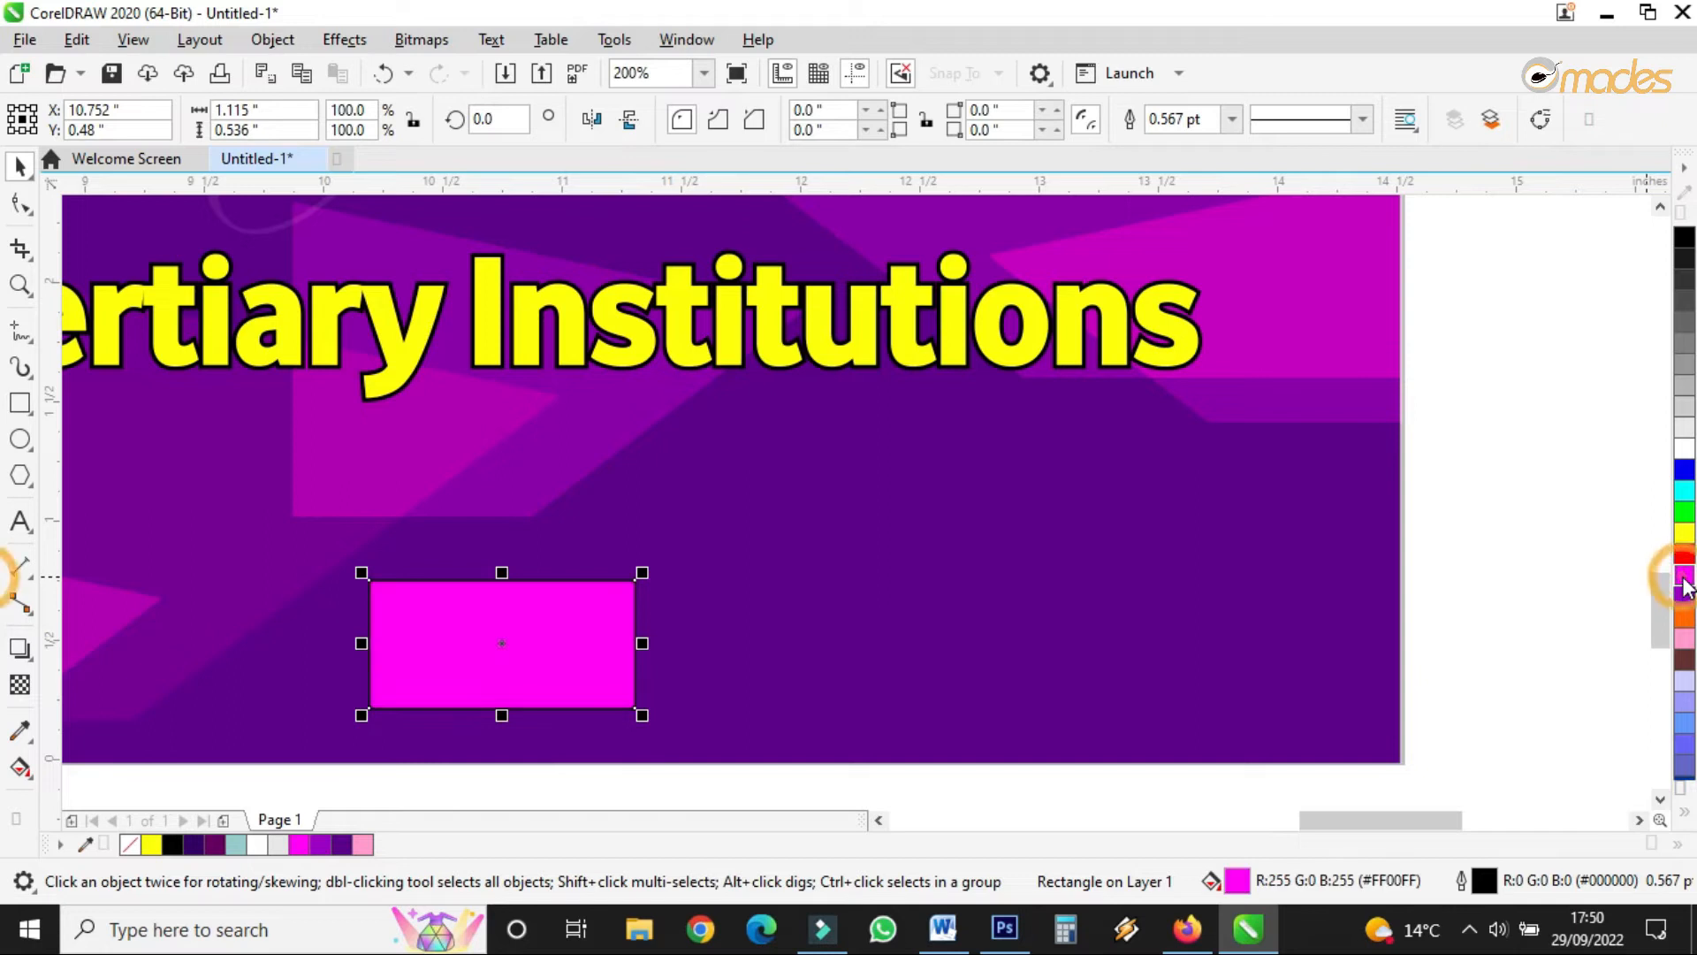
right_click(130, 844)
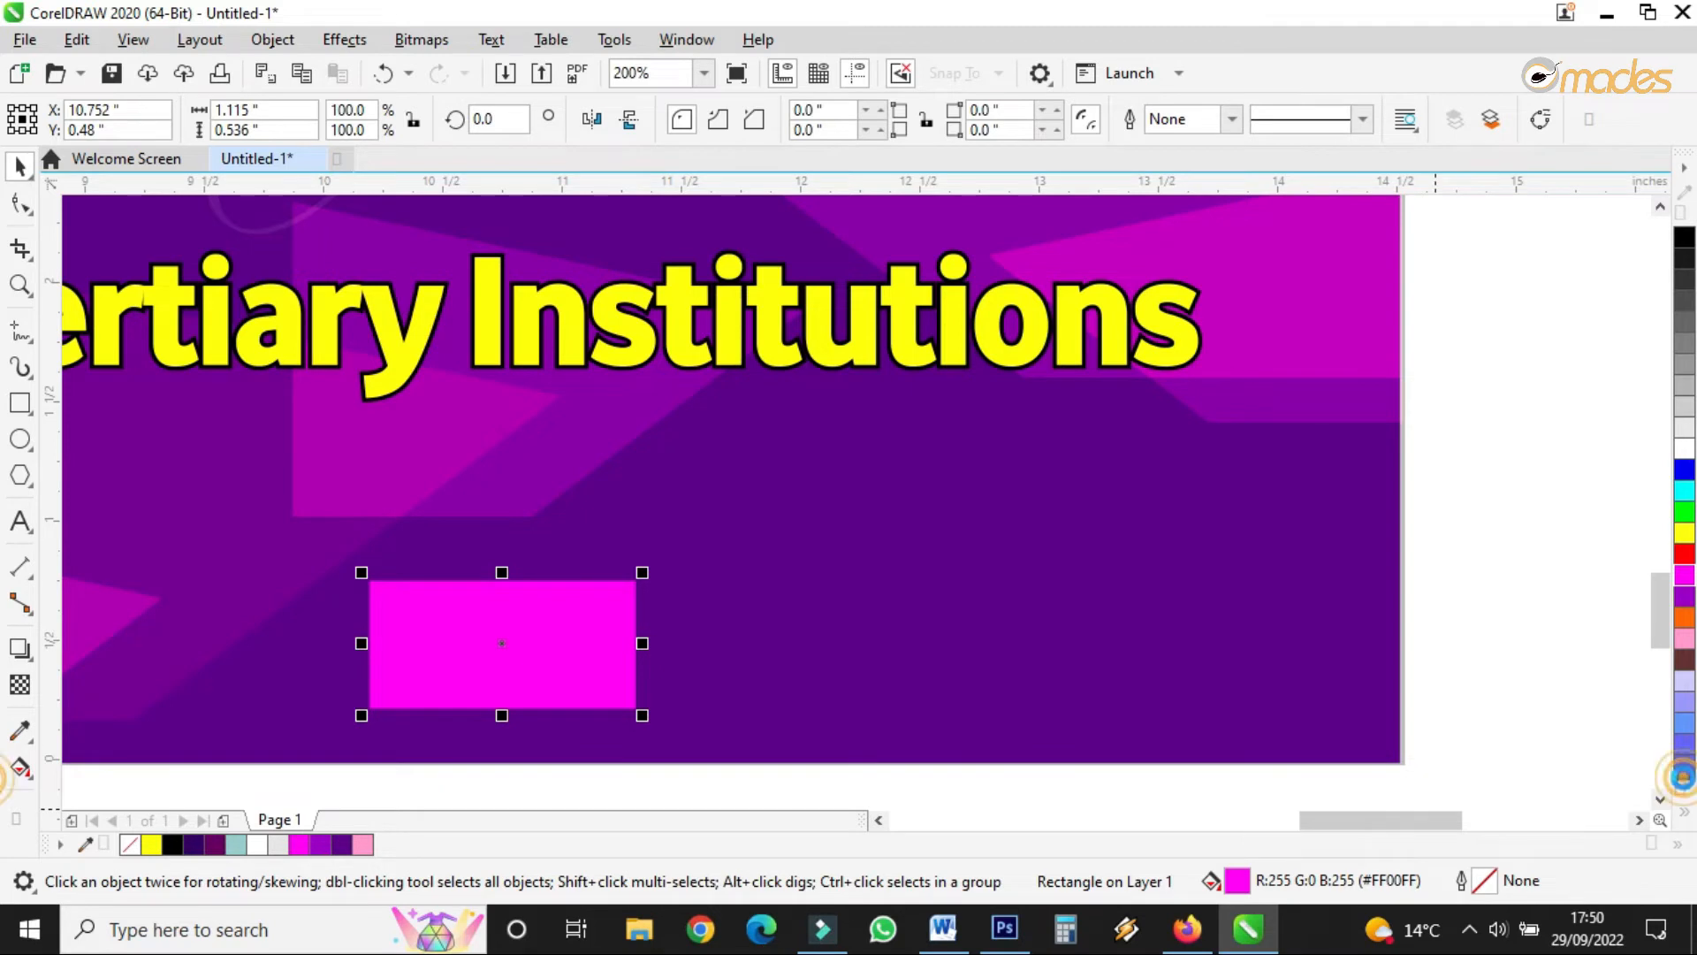
scroll(1683, 782, "down", 2)
left_click(1683, 766)
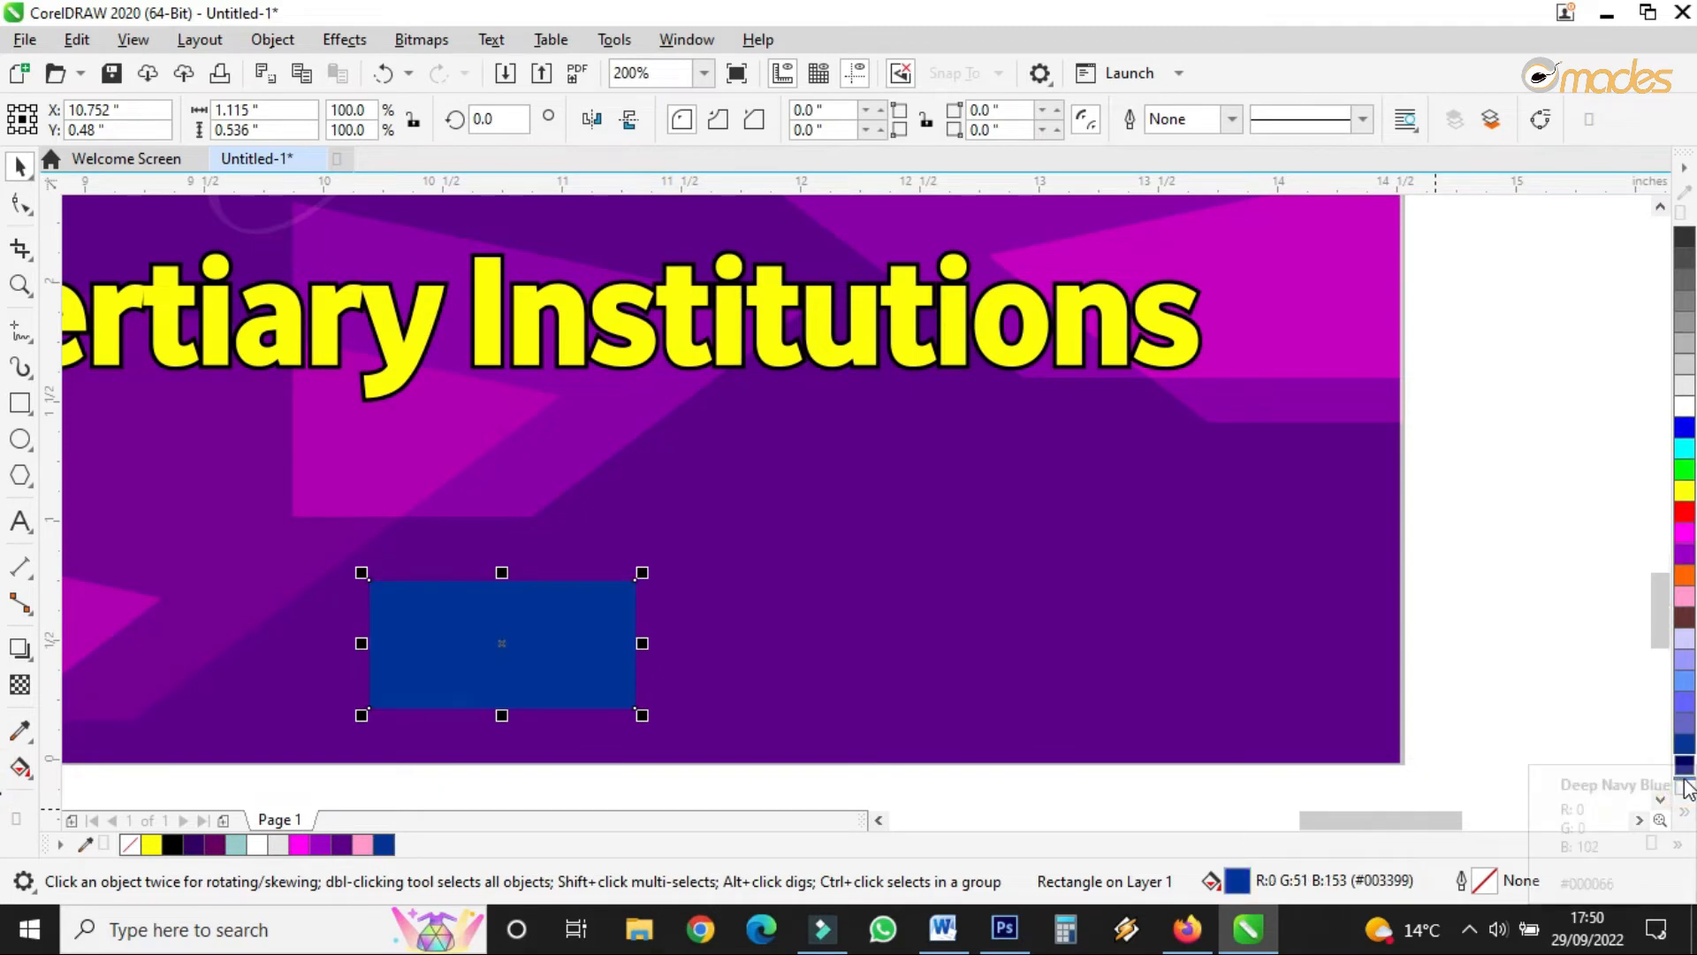
left_click(1685, 617)
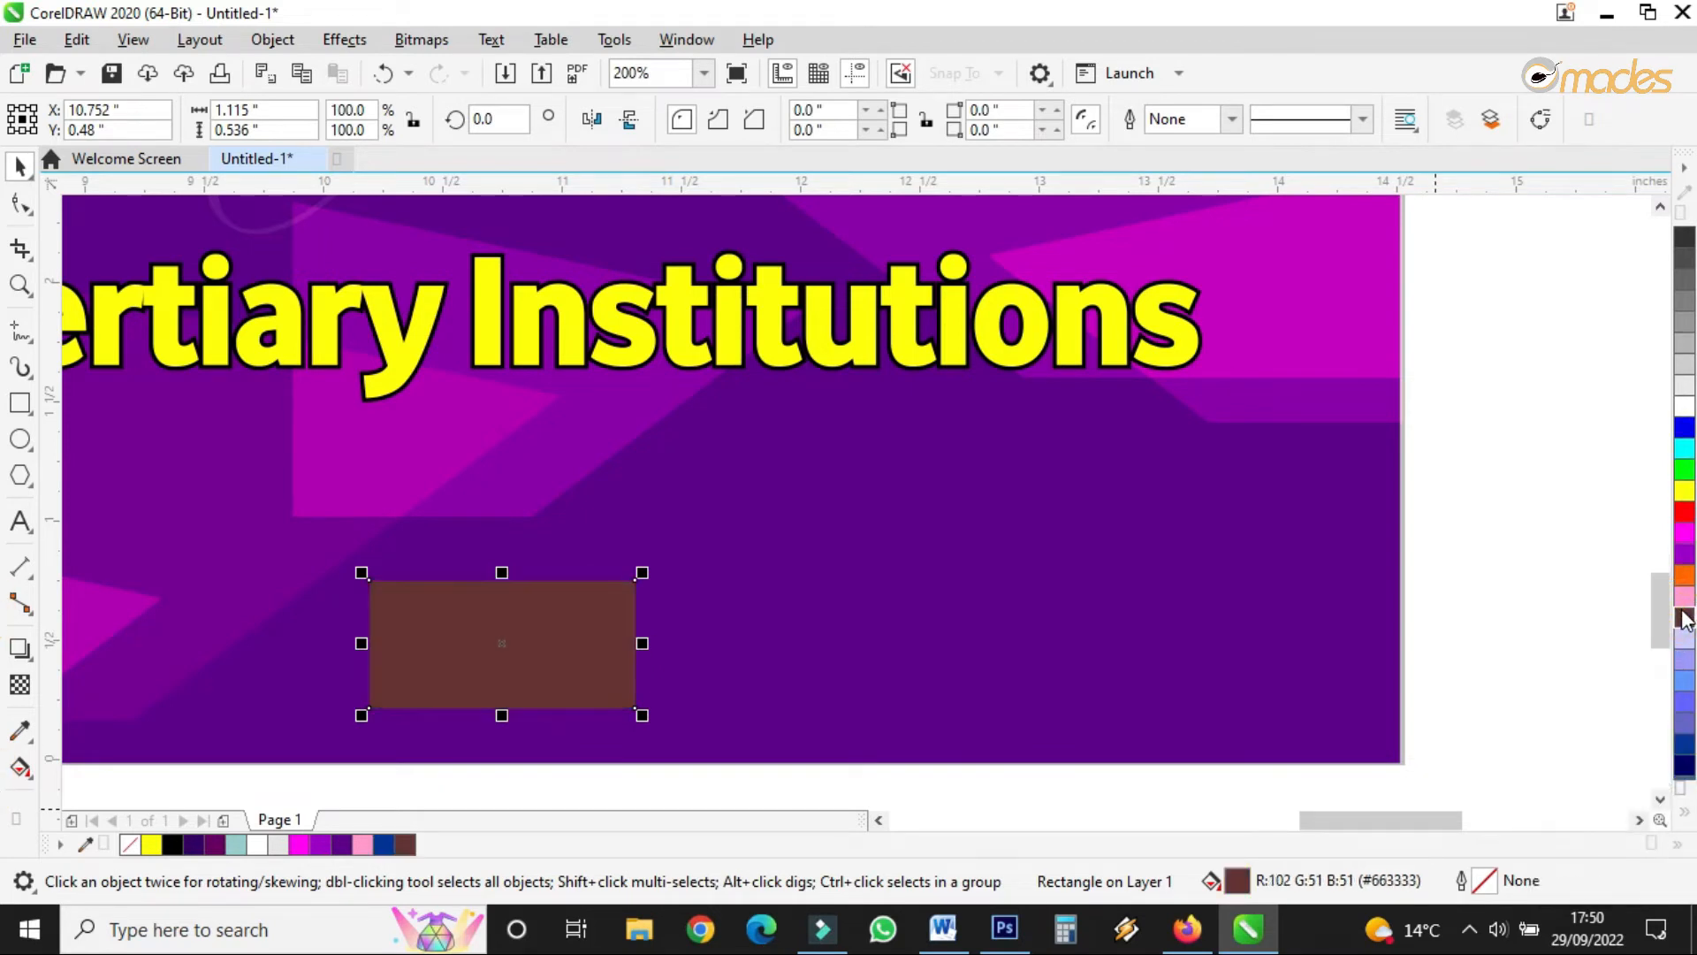
left_click(1684, 813)
left_click(1674, 762)
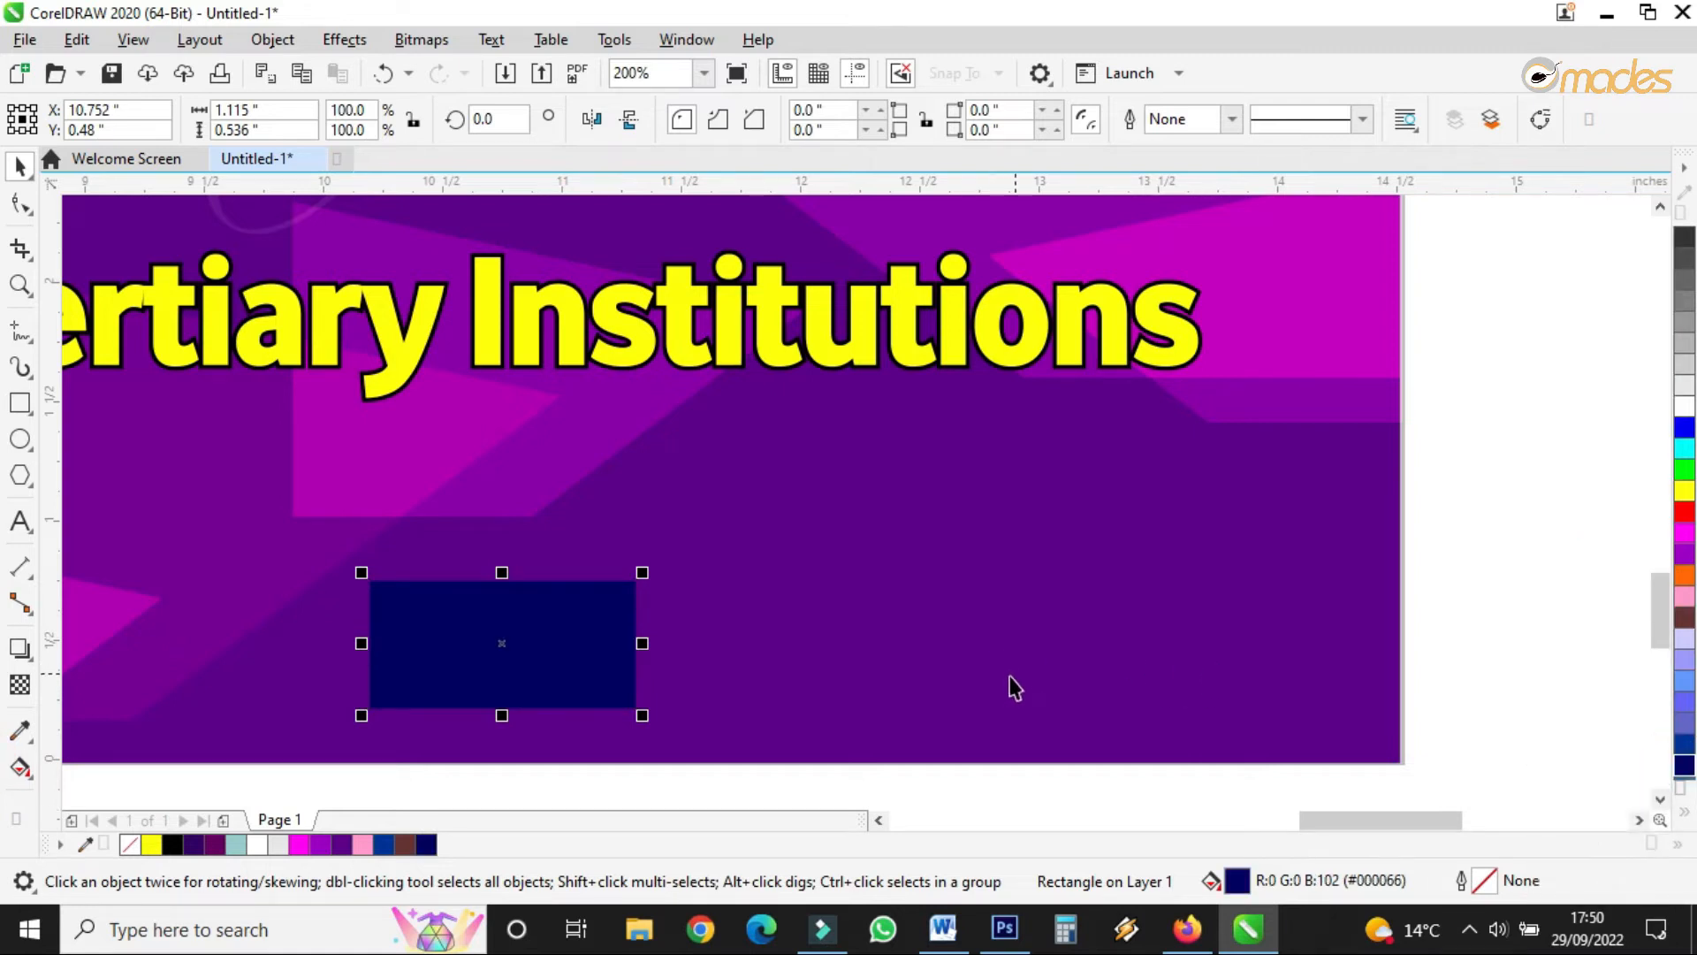
- Add a shorter rectangle over the navy one, filled blue #003399
left_click_drag(502, 714, 503, 670)
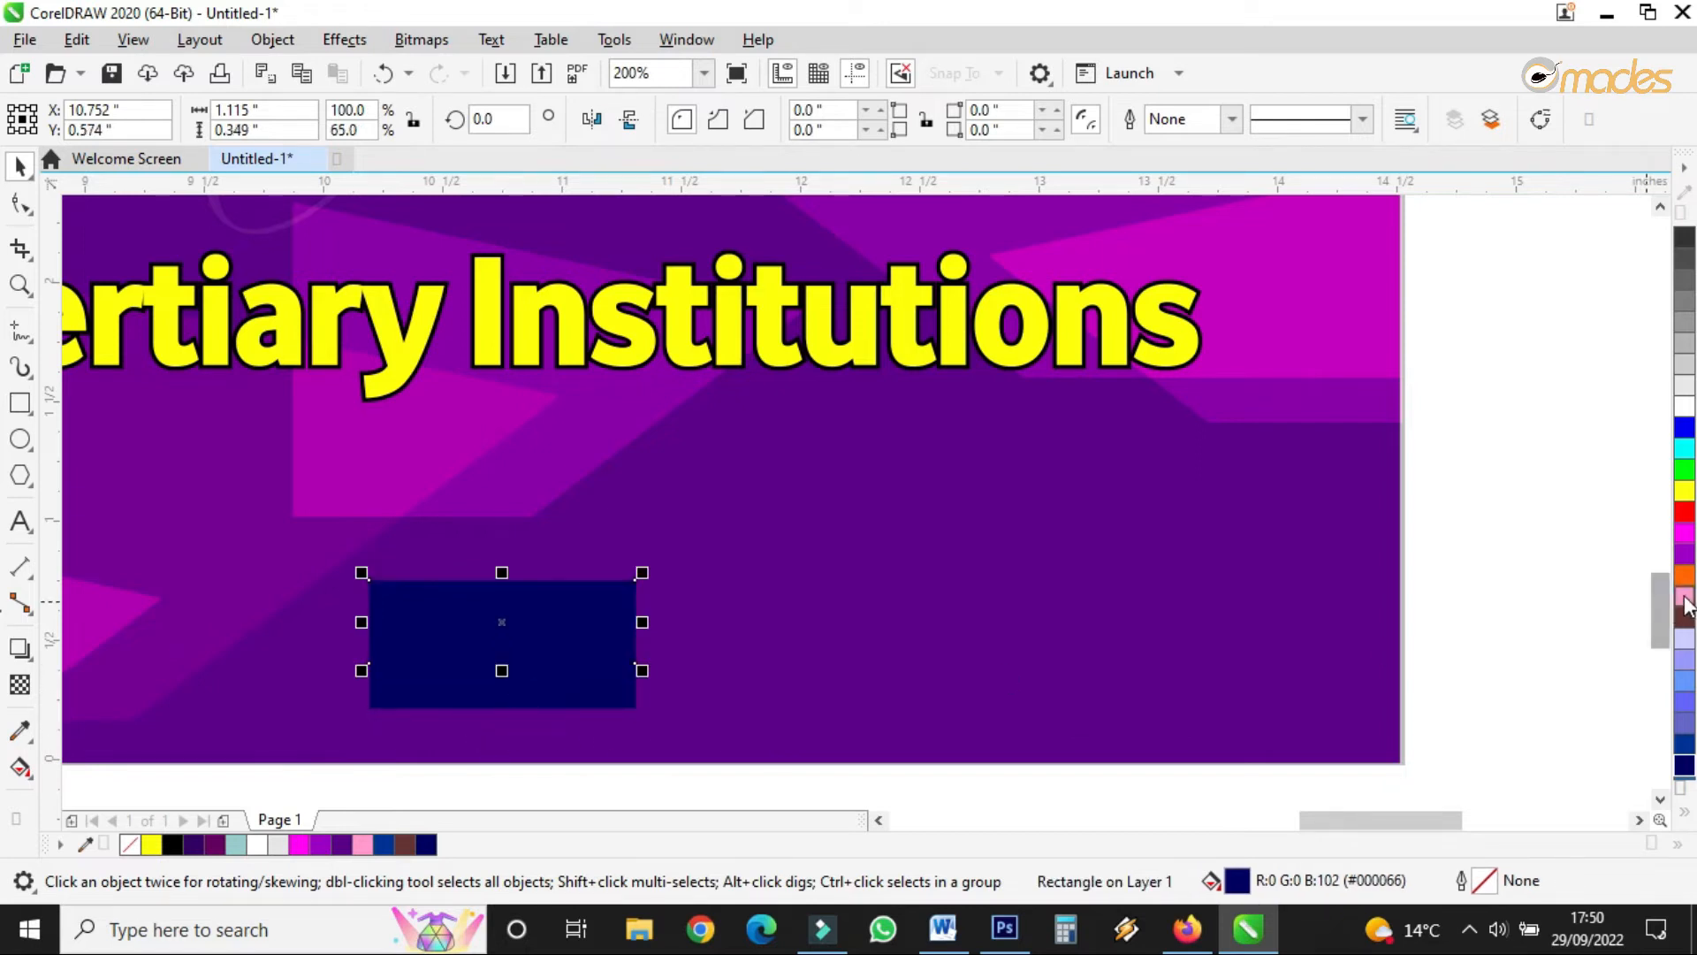
left_click(1686, 684)
left_click(1685, 706)
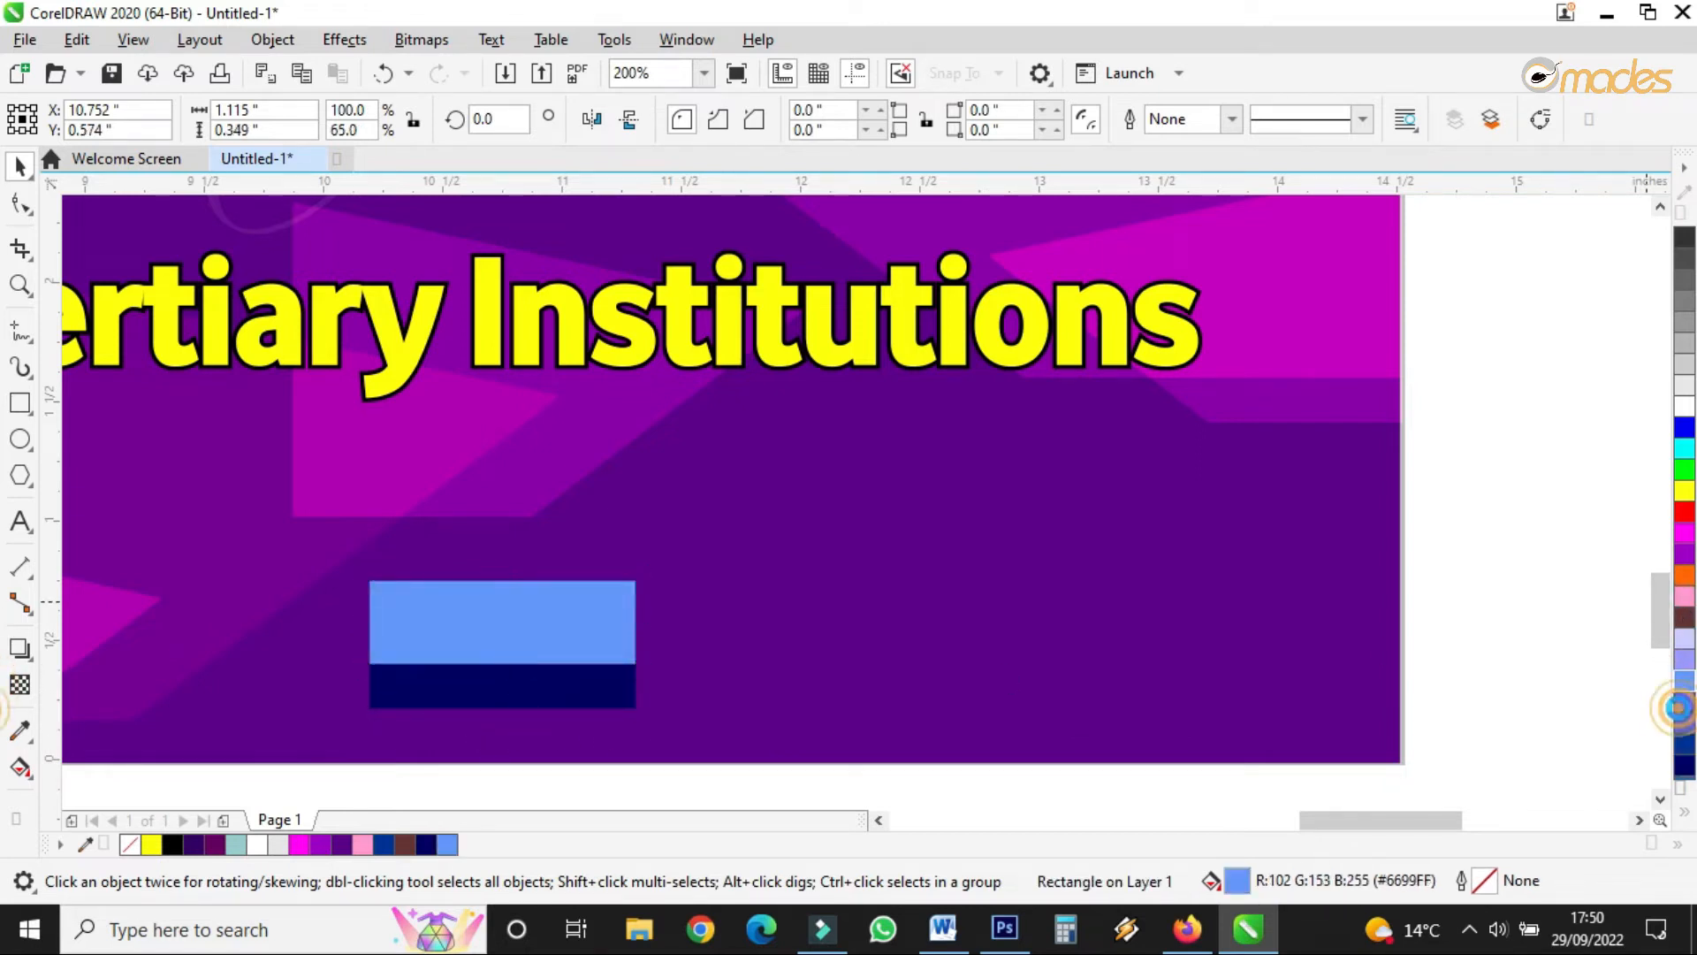
left_click(1684, 729)
left_click(1685, 744)
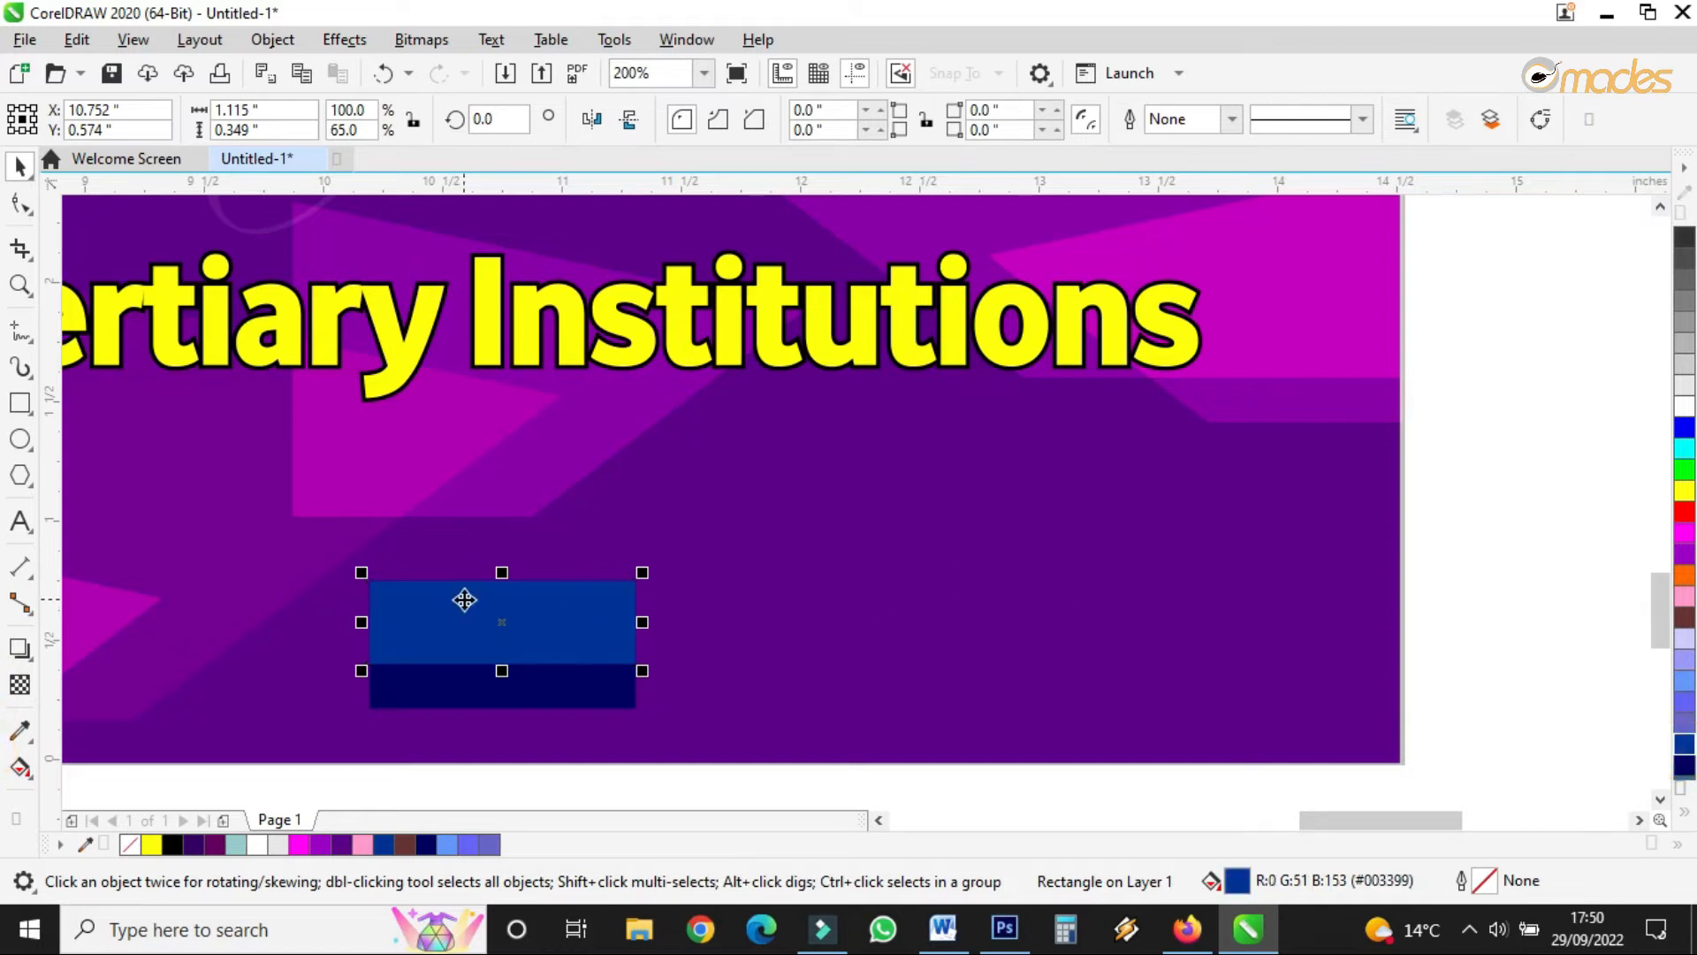
left_click(533, 618)
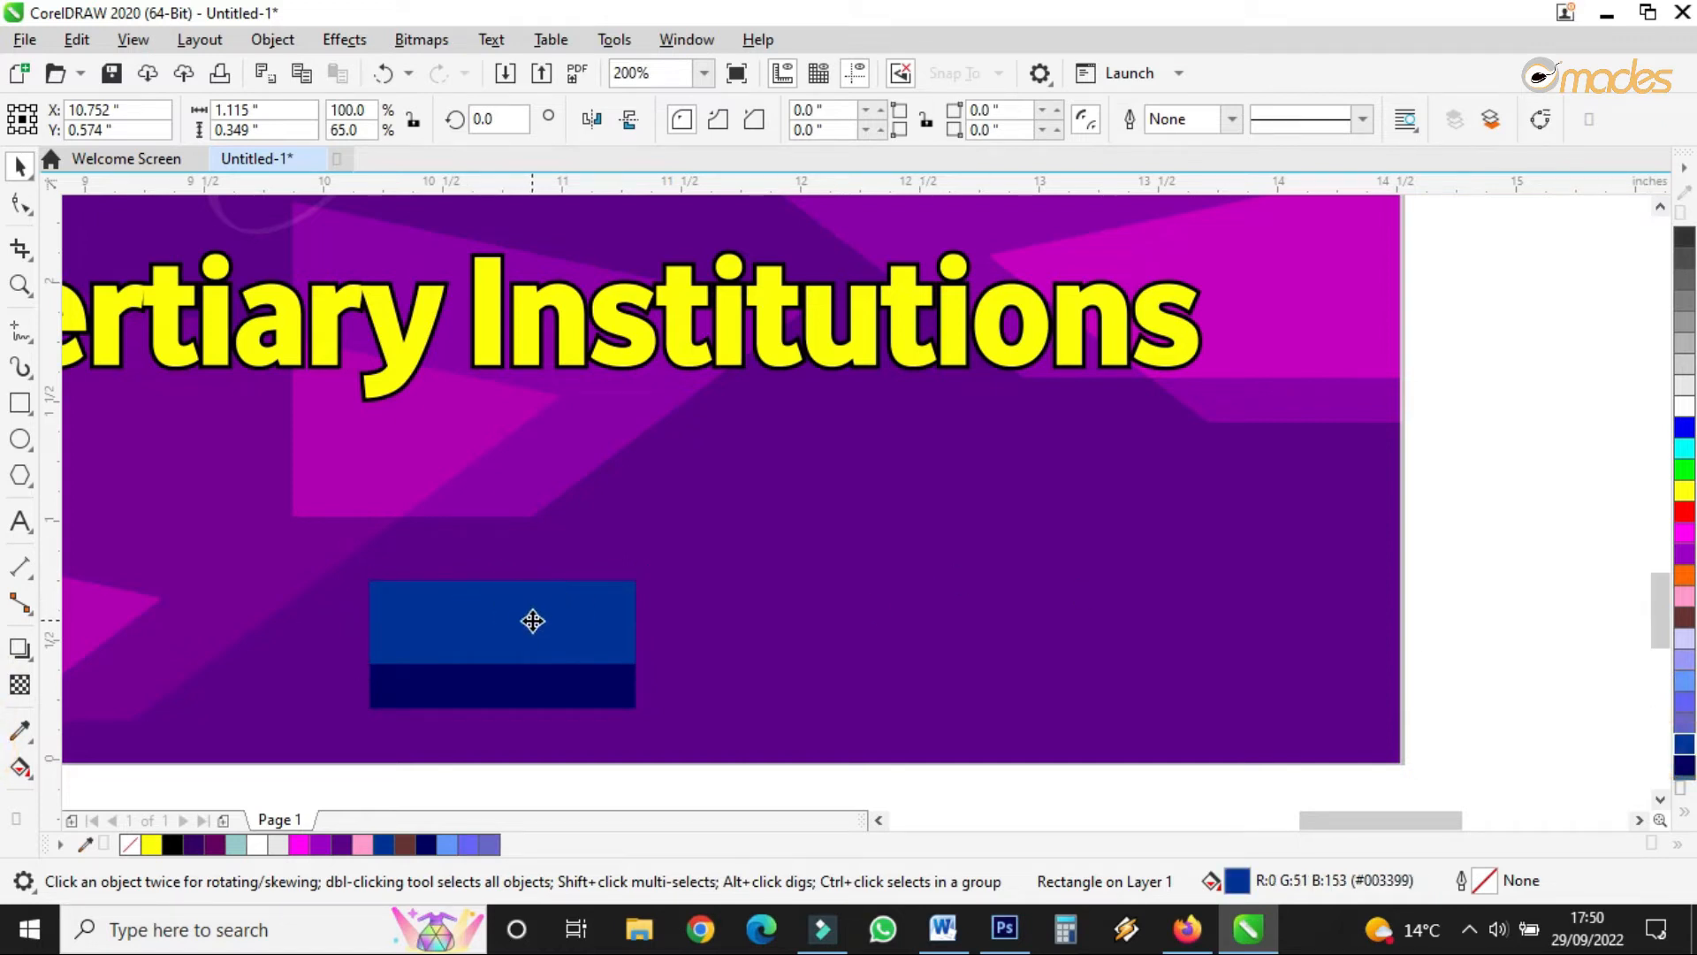
left_click_drag(533, 622, 531, 625)
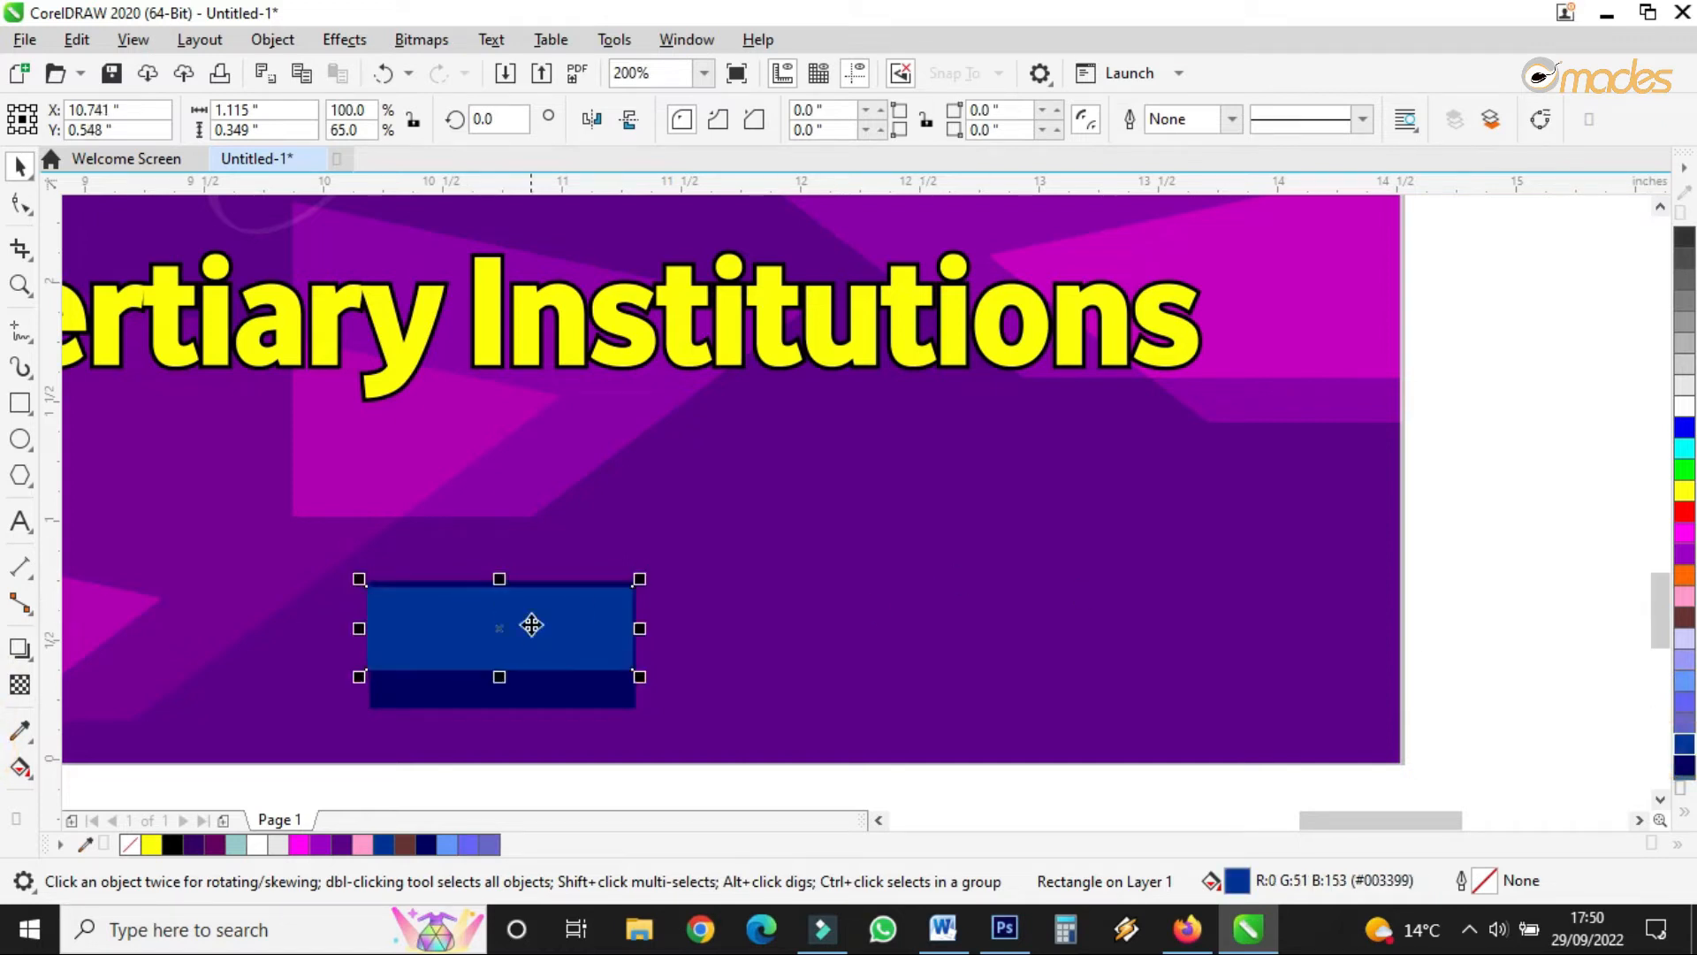
- Convert the blue rectangle to curves and raise its bottom-right node into a slanted wedge
right_click(611, 642)
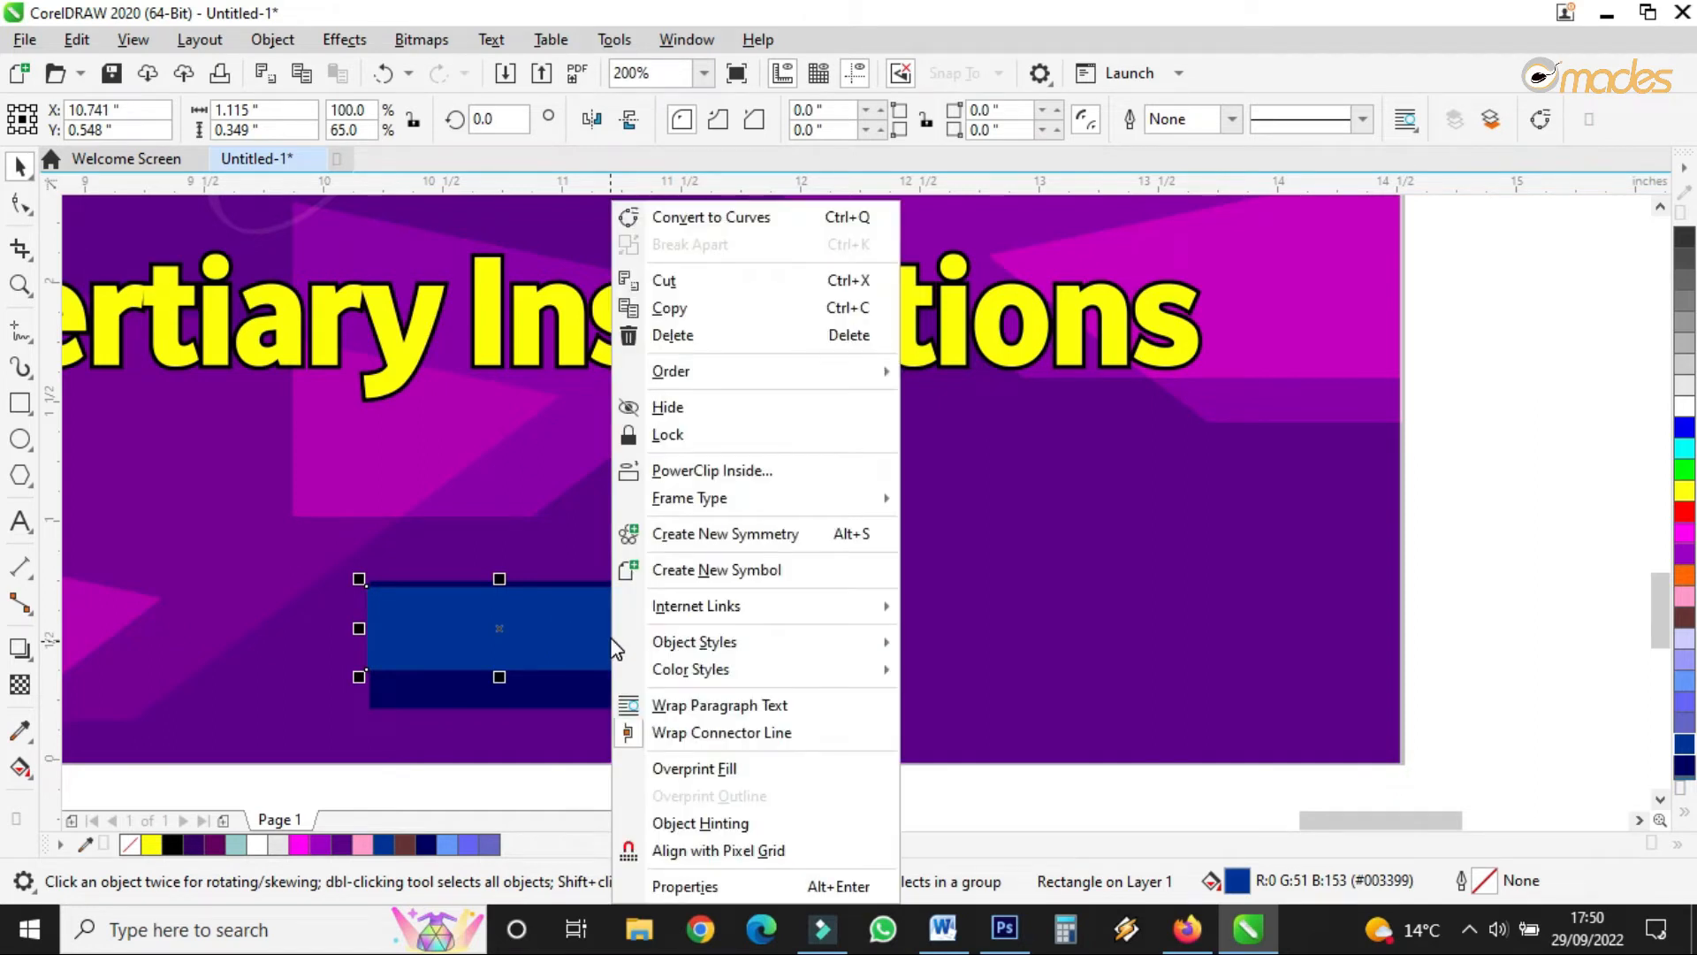
left_click(723, 216)
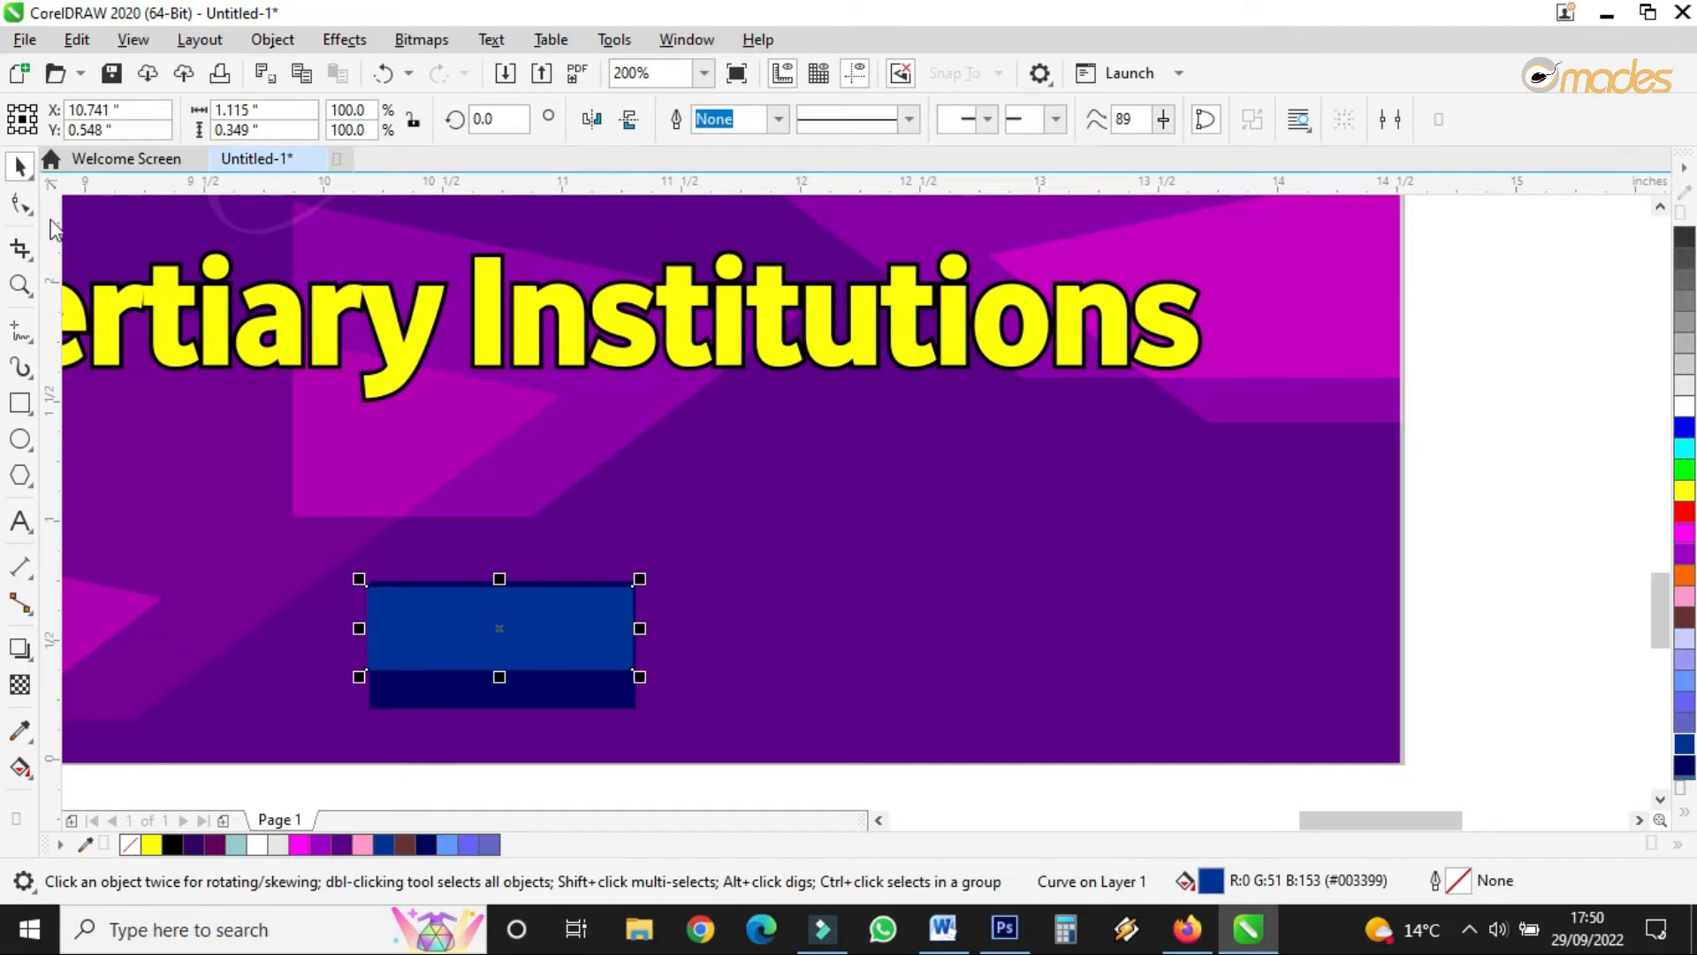
left_click(21, 203)
left_click_drag(635, 674, 636, 587)
key("space")
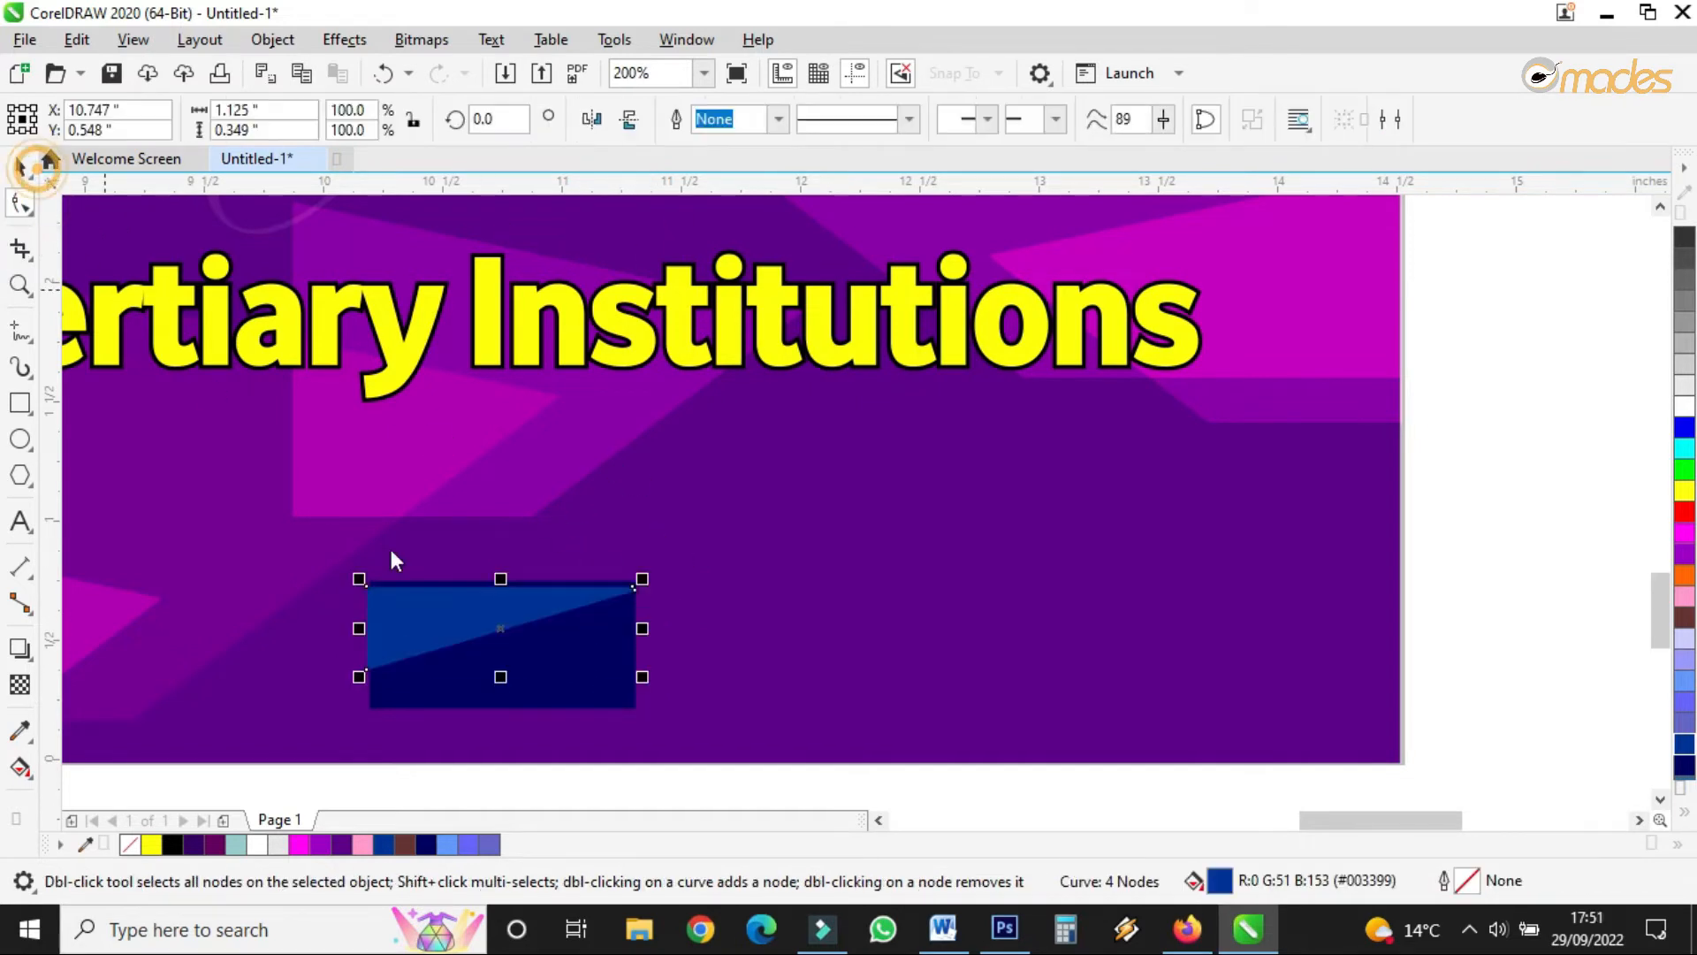
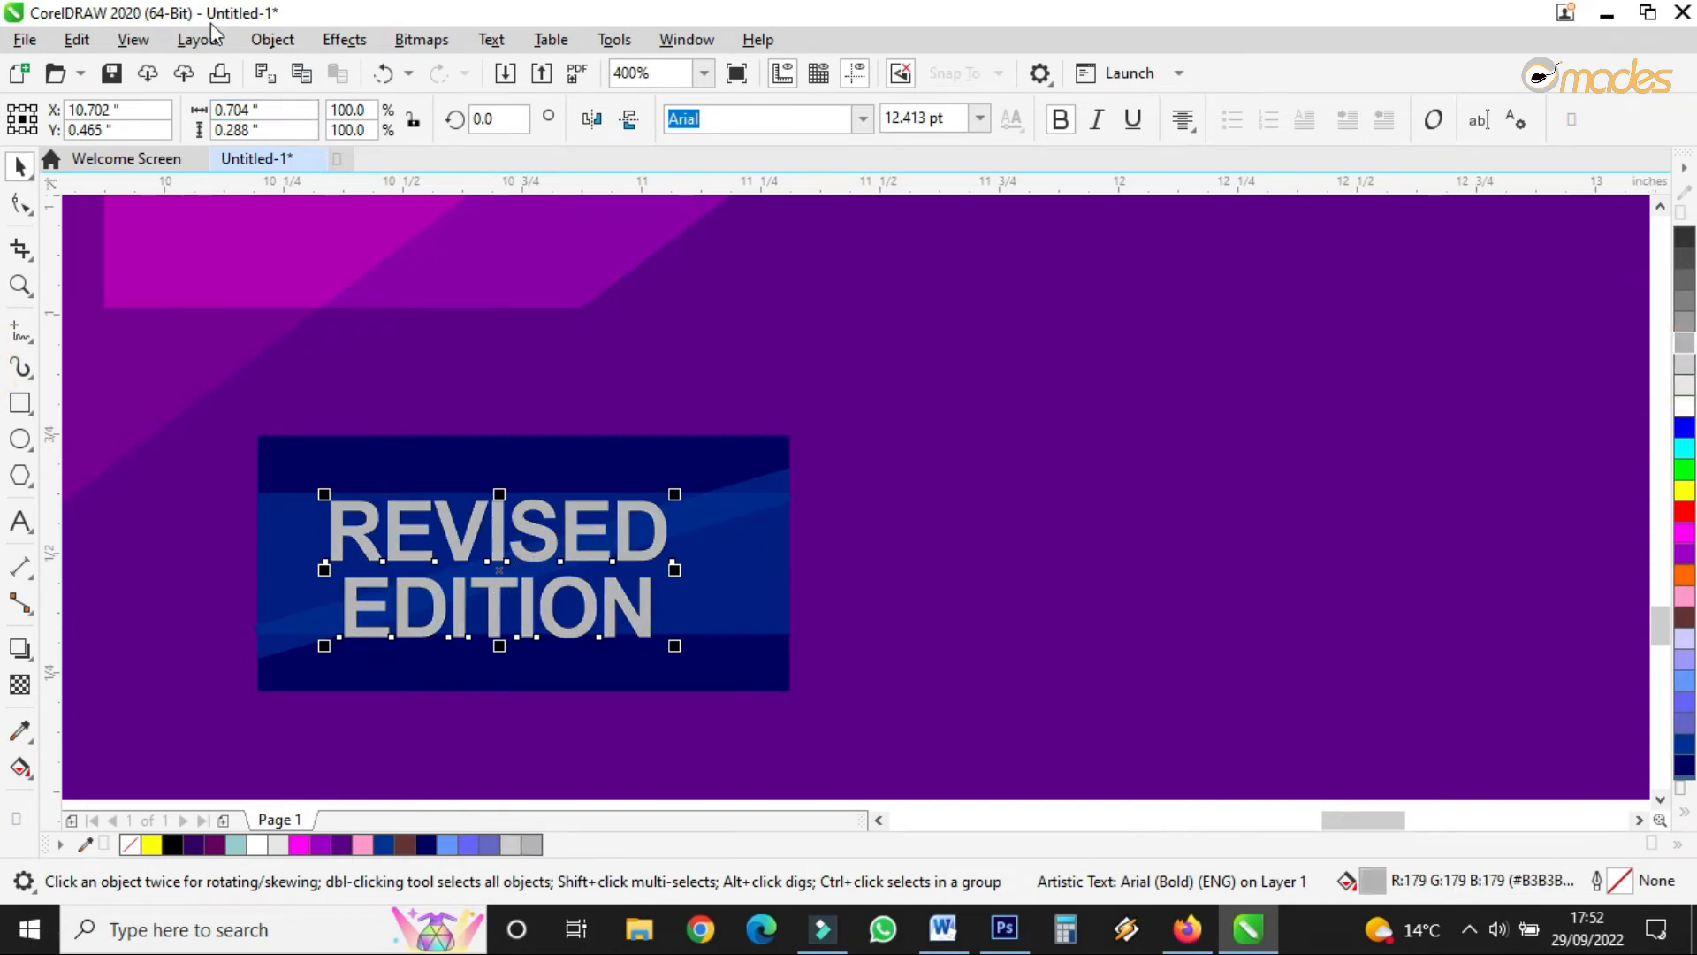
- Break the two-line text apart and enlarge REVISED and EDITION, stacking REVISED above EDITION
left_click(272, 39)
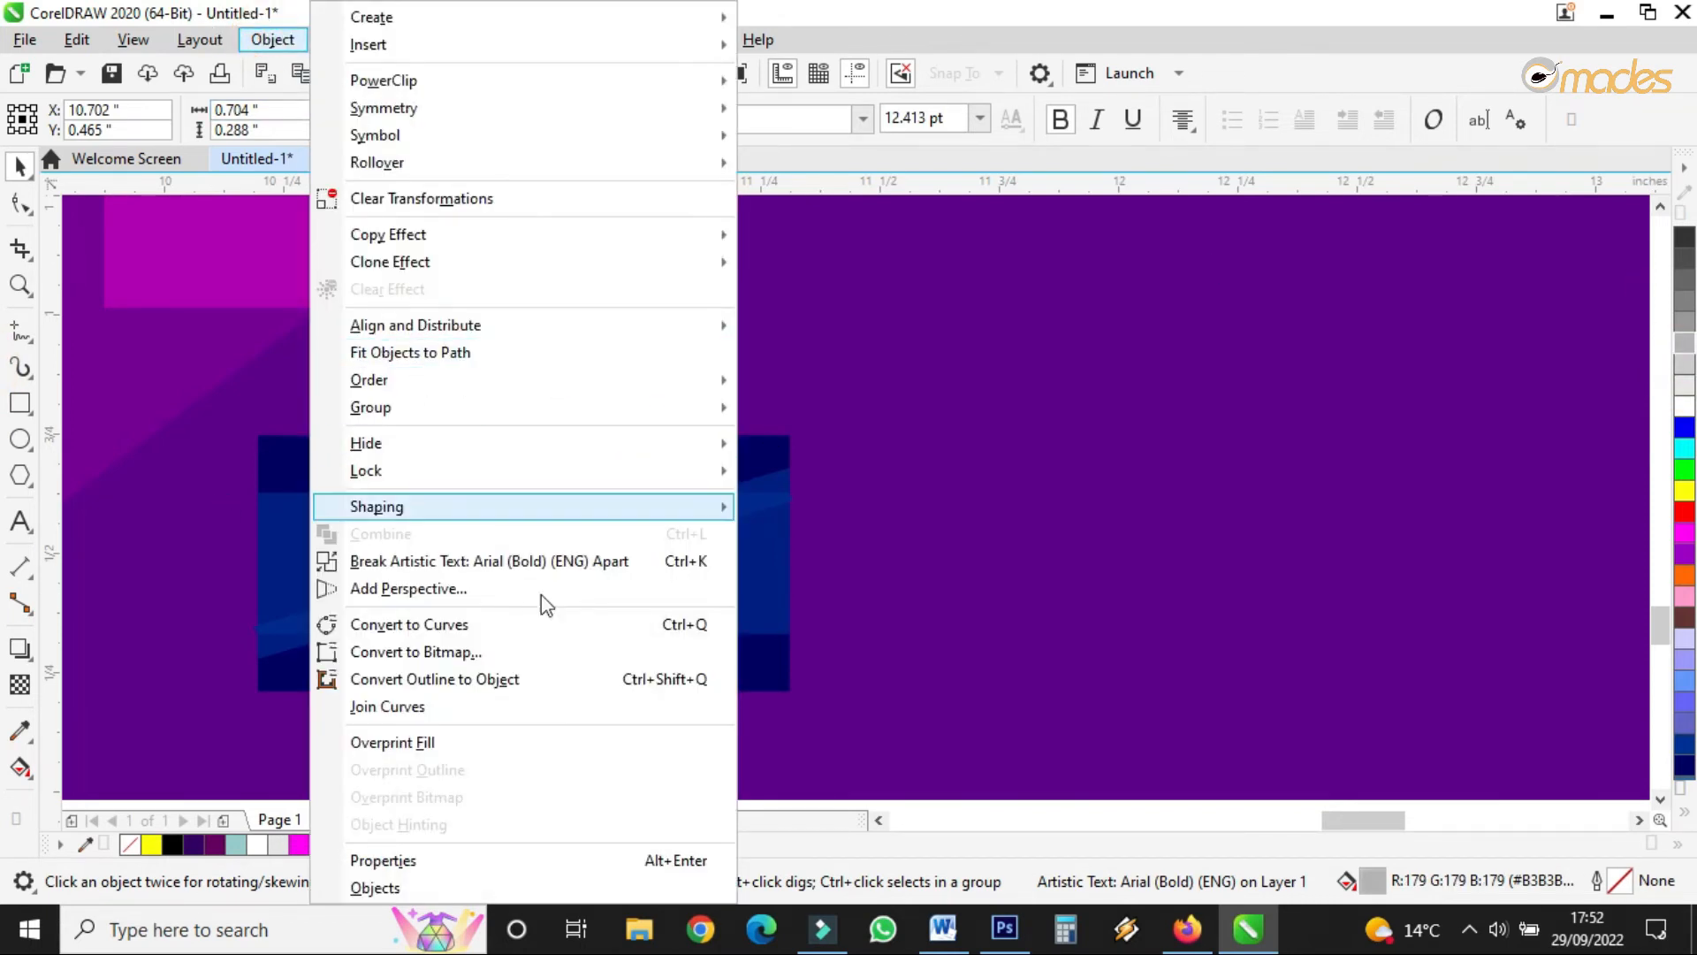
left_click(548, 562)
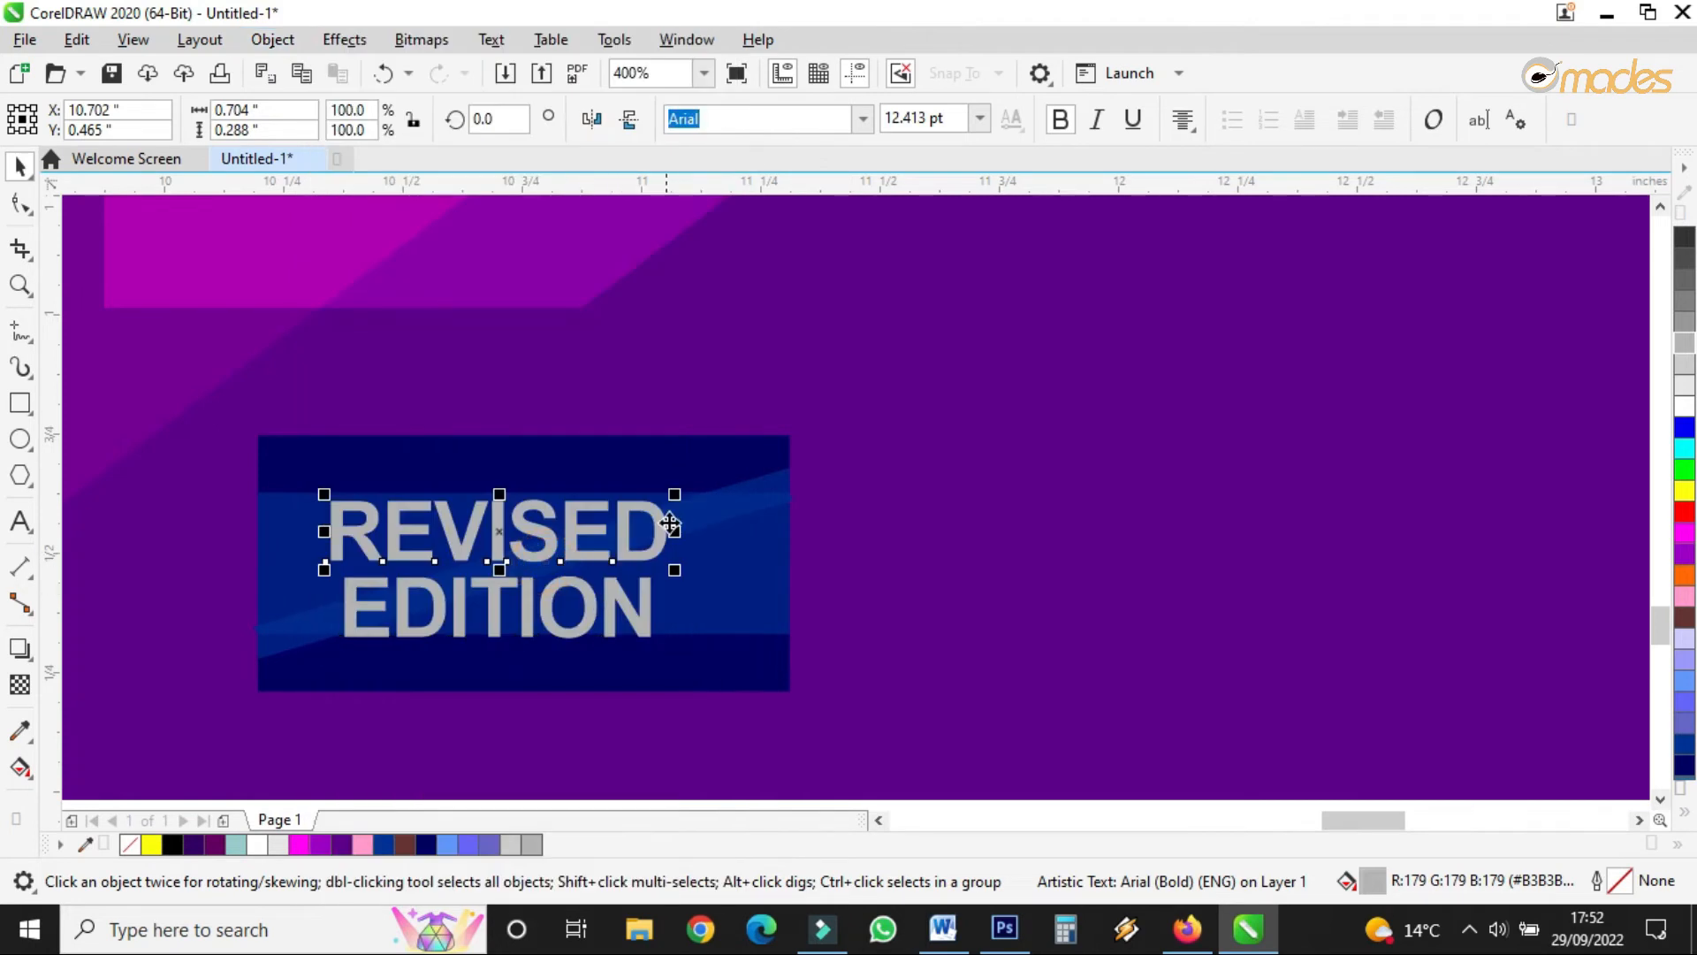
left_click_drag(681, 495, 655, 504)
left_click_drag(496, 531, 478, 548)
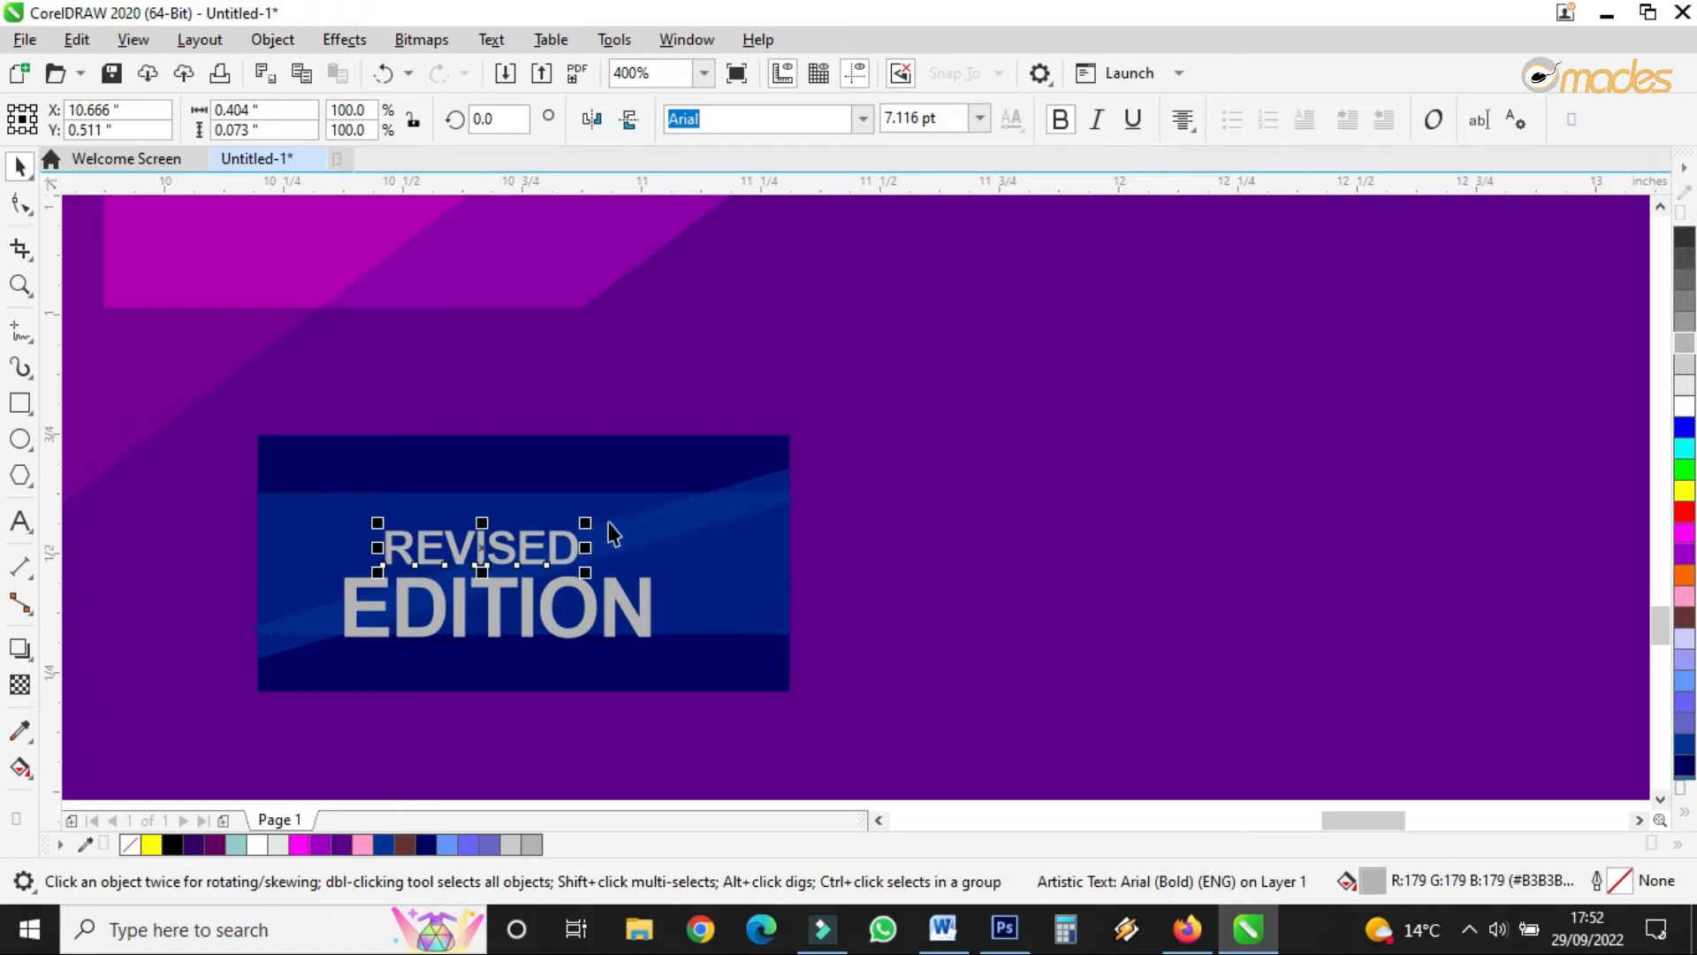
left_click_drag(588, 517, 615, 510)
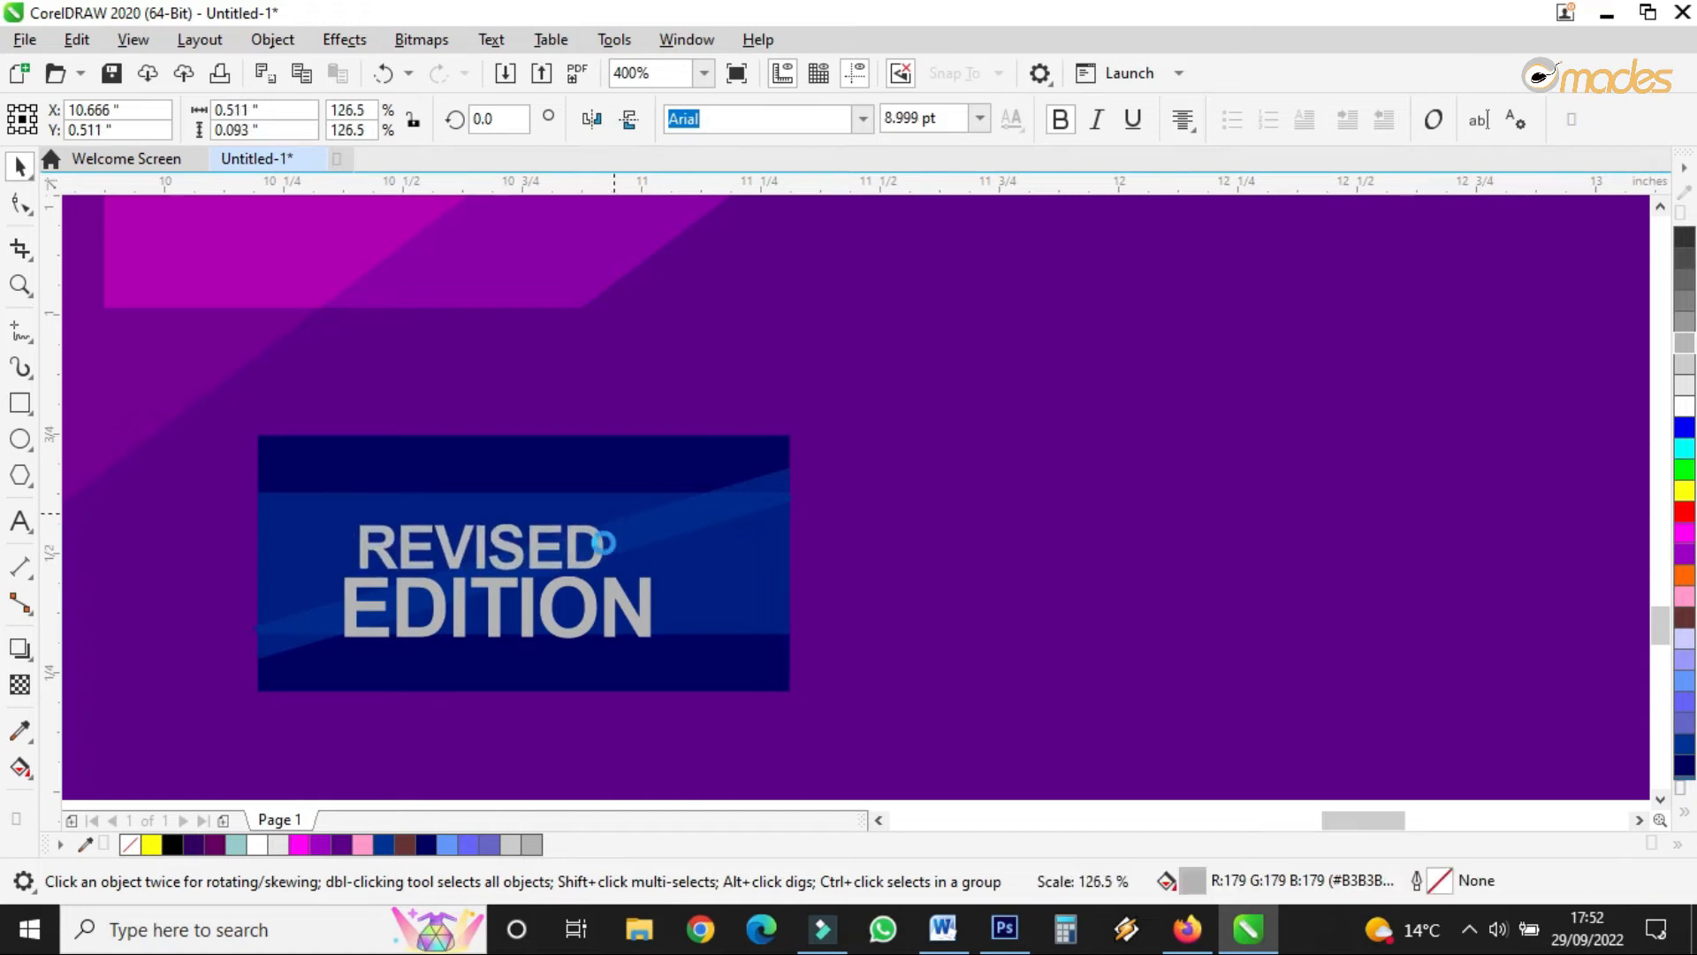
left_click(612, 608, "shift")
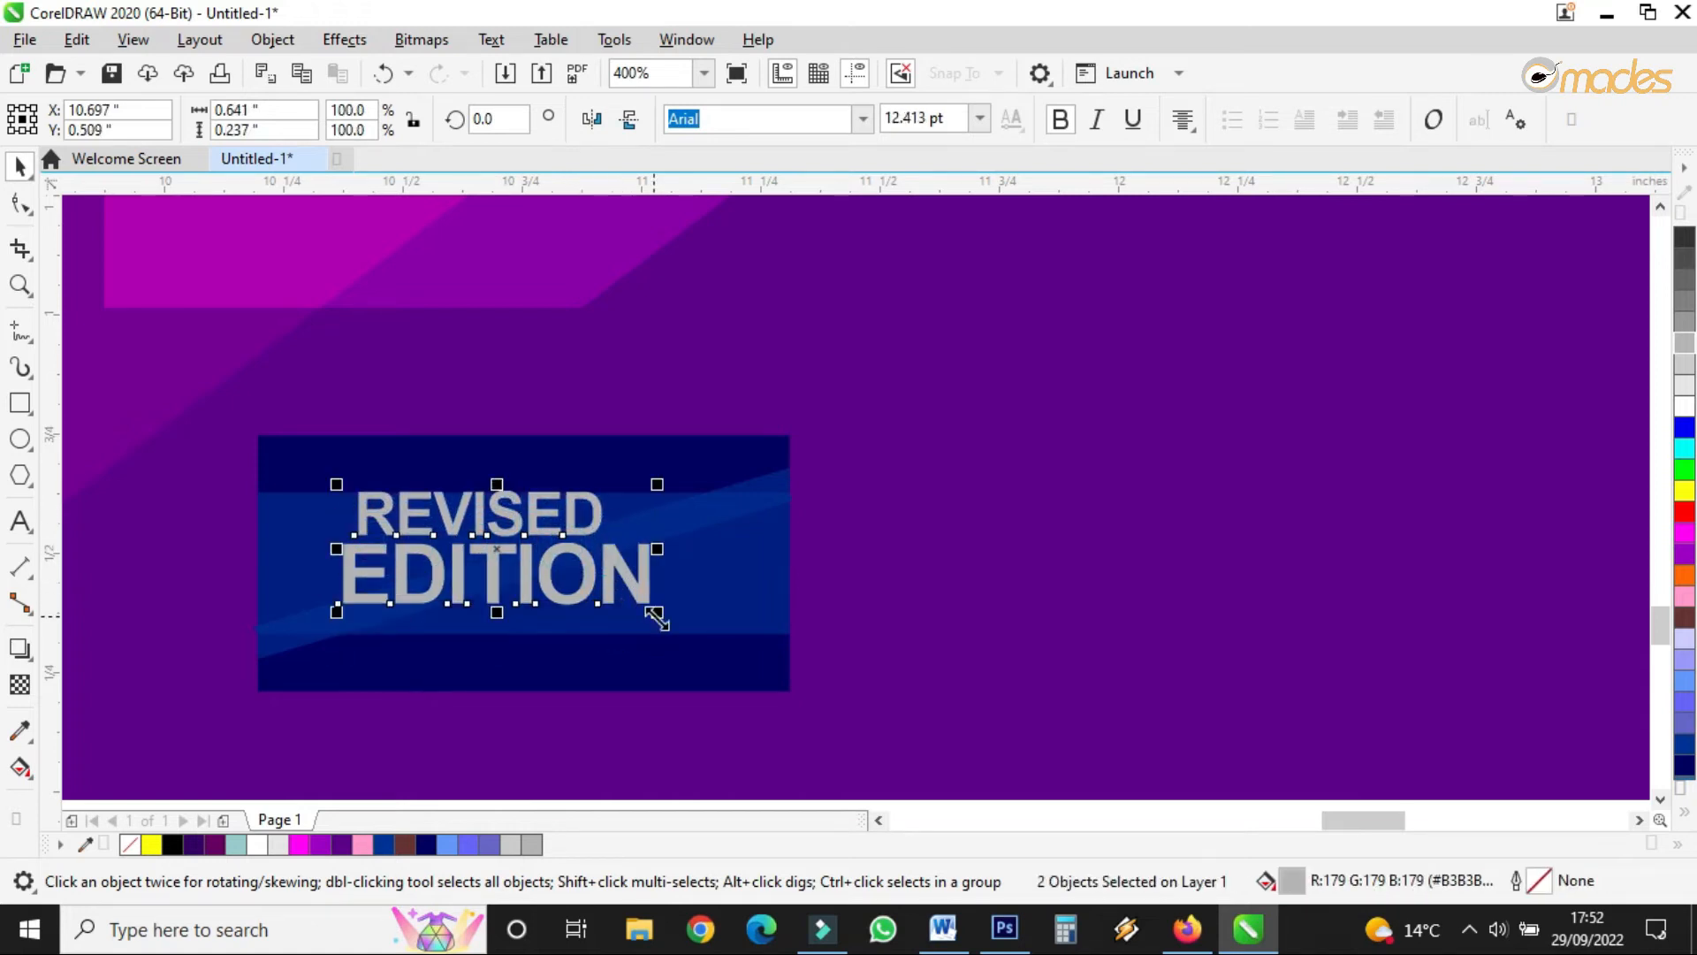
left_click_drag(661, 629, 766, 633)
- Stretch the blue band shapes taller to fit the enlarged text lines
left_click(761, 610)
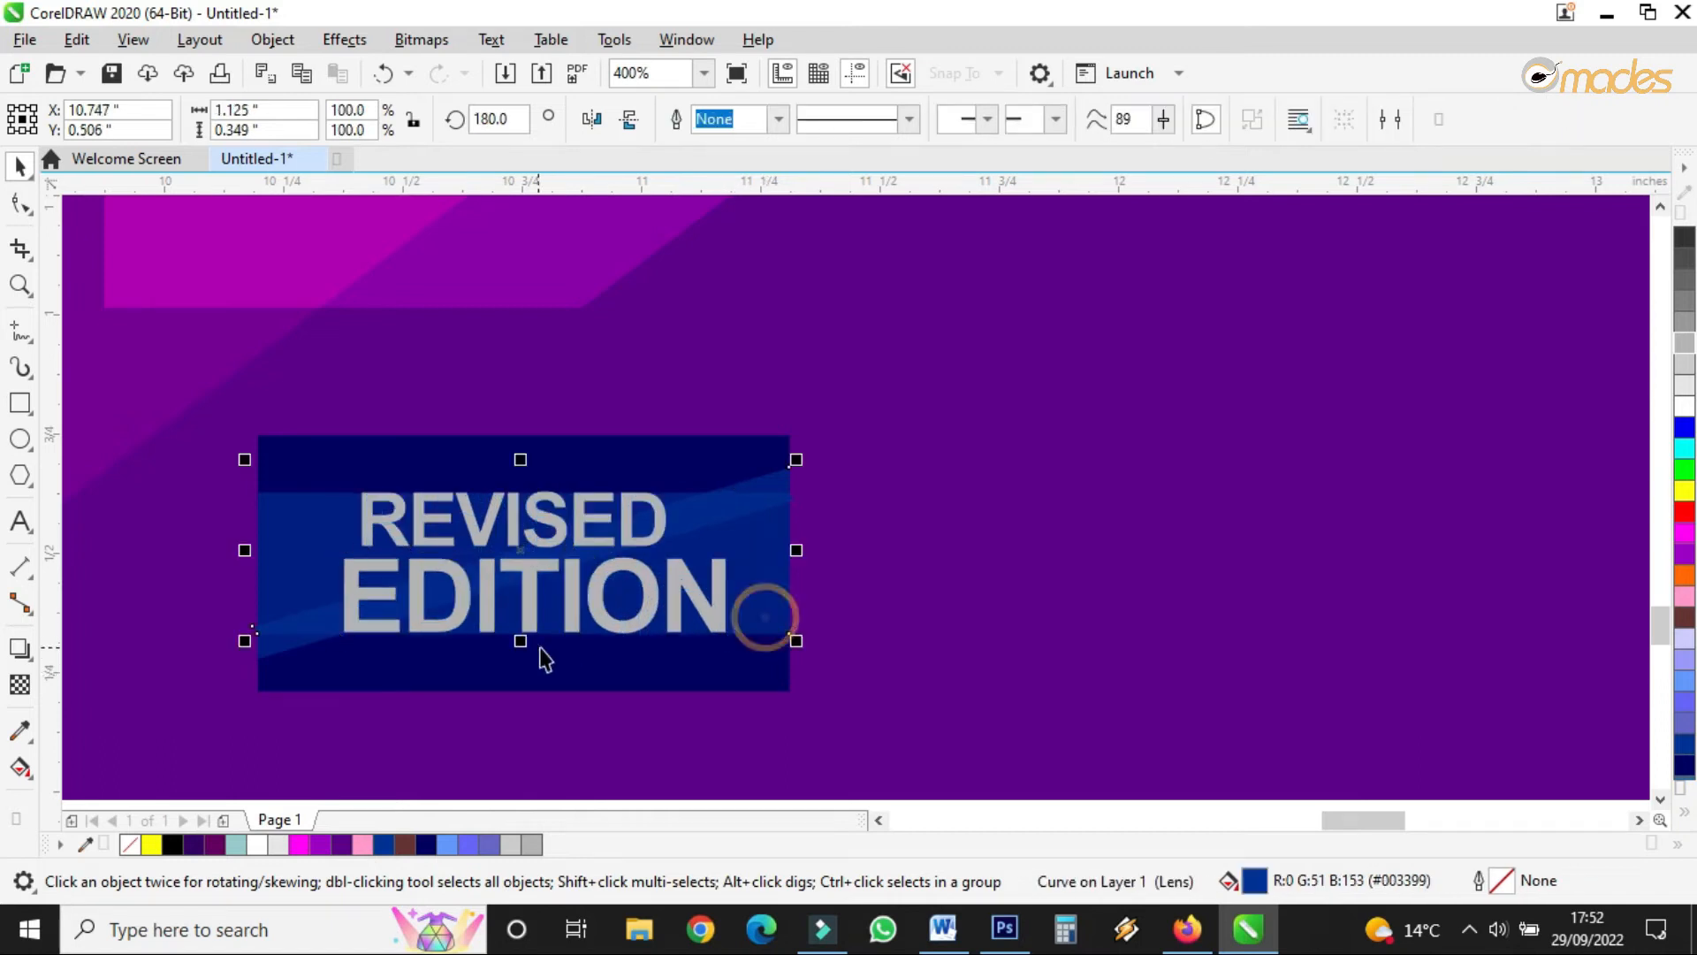
left_click_drag(523, 640, 527, 669)
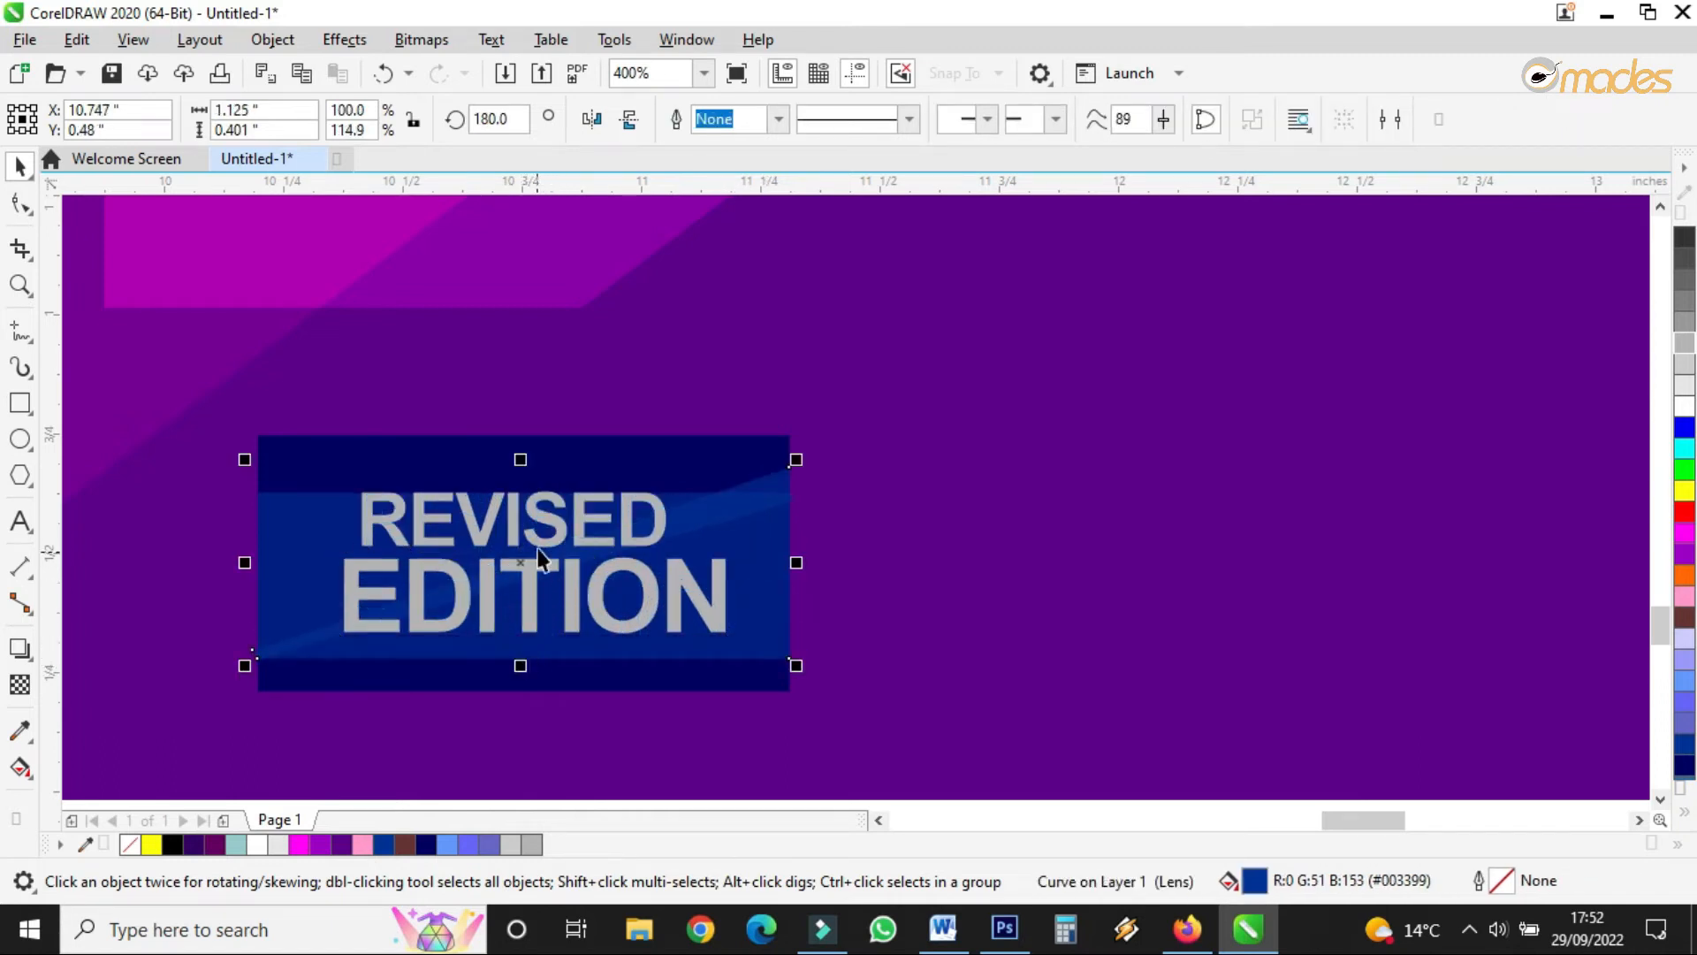
left_click(548, 522)
left_click(704, 491)
left_click_drag(518, 461, 525, 467)
left_click(289, 515)
- Reposition REVISED and EDITION together and enlarge both lines by about 15%
left_click_drag(541, 527, 560, 530)
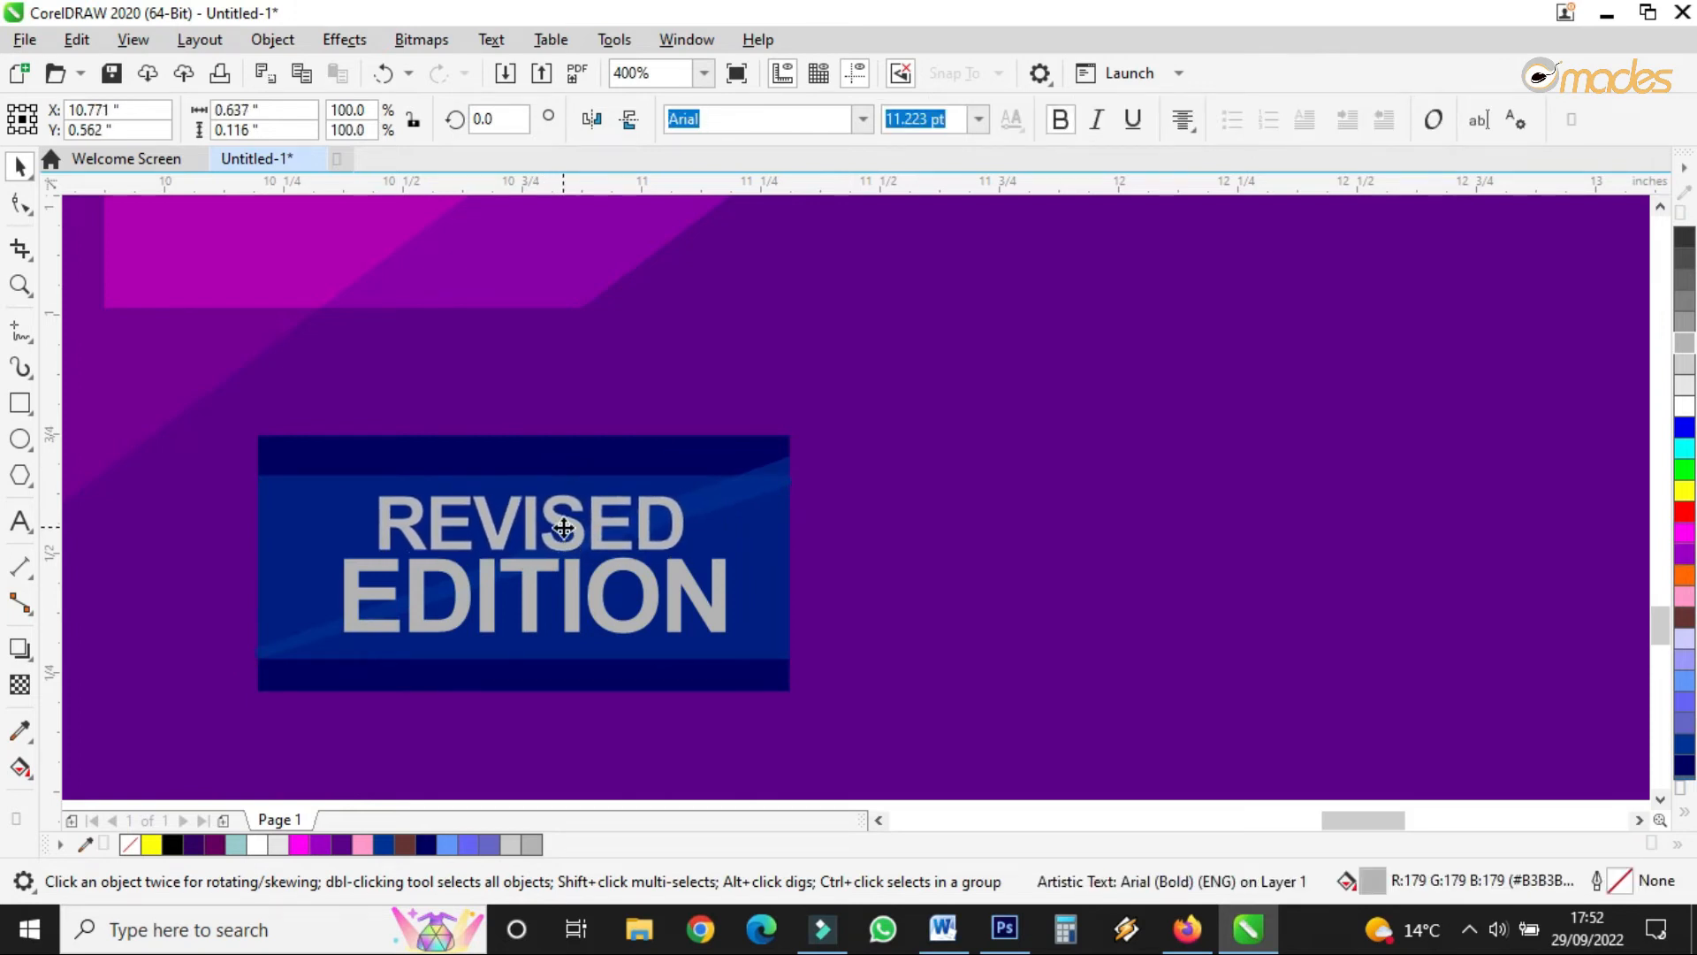
left_click(573, 604, "shift")
left_click_drag(573, 603, 563, 612)
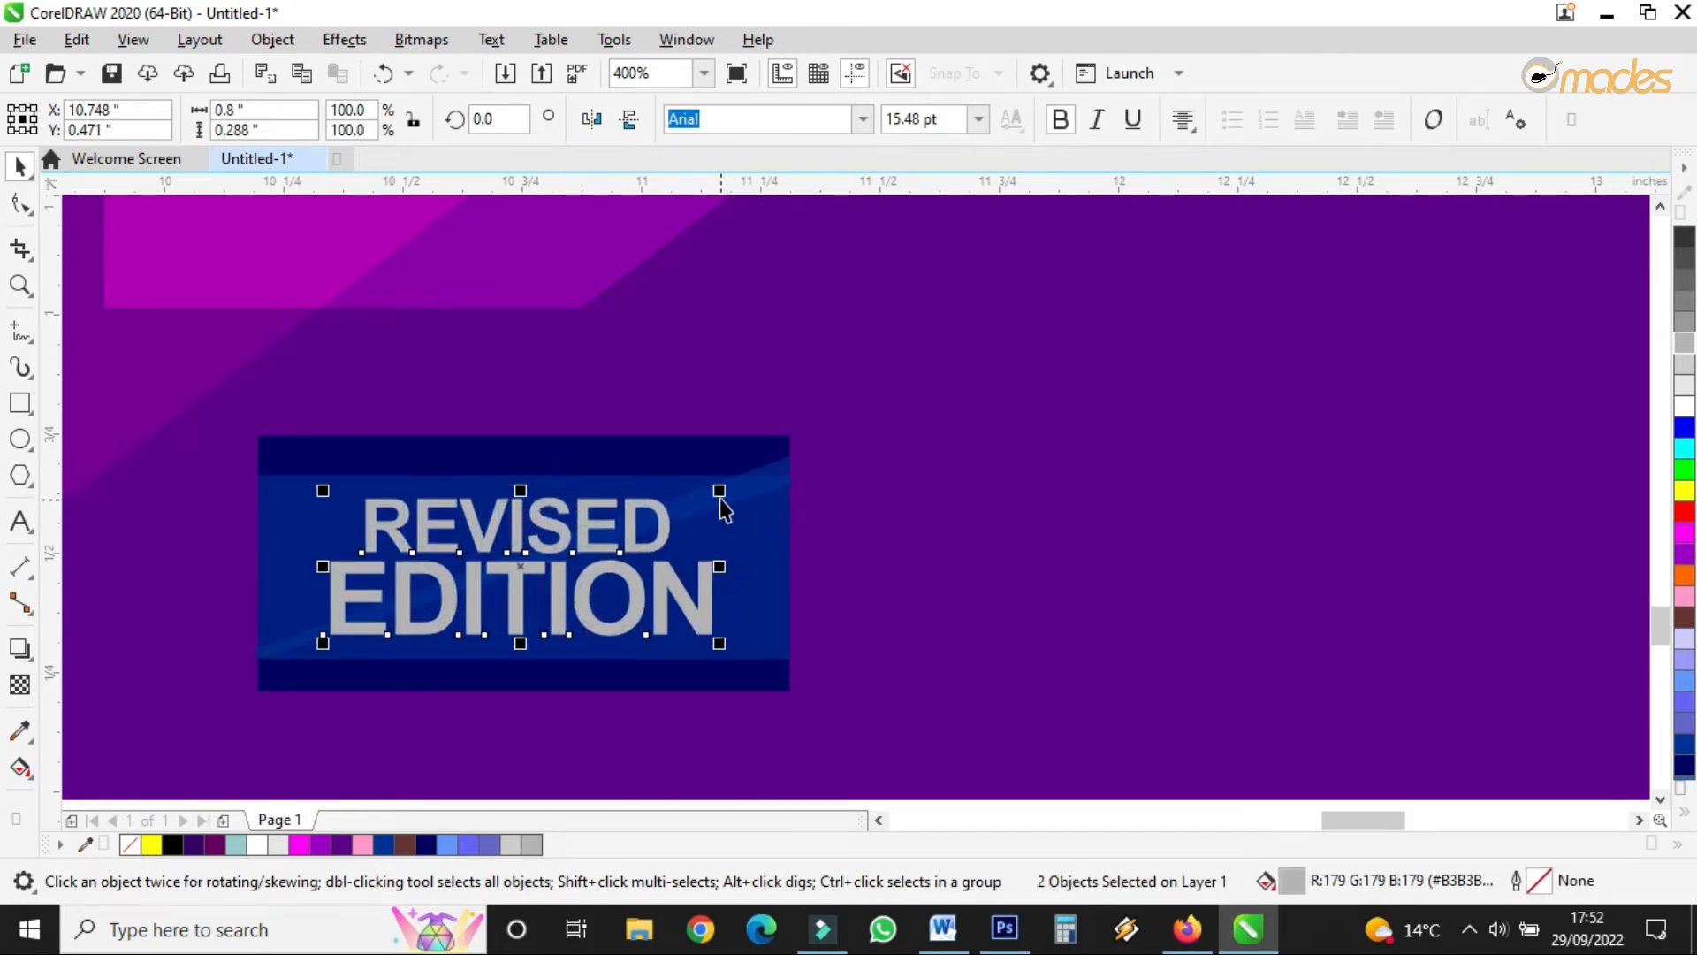
left_click_drag(716, 493, 747, 471)
left_click(874, 459)
left_click_drag(587, 515, 605, 512)
left_click(566, 667)
- Trim the dark-blue rectangle's top and bottom edges to fit the band
left_click(527, 710)
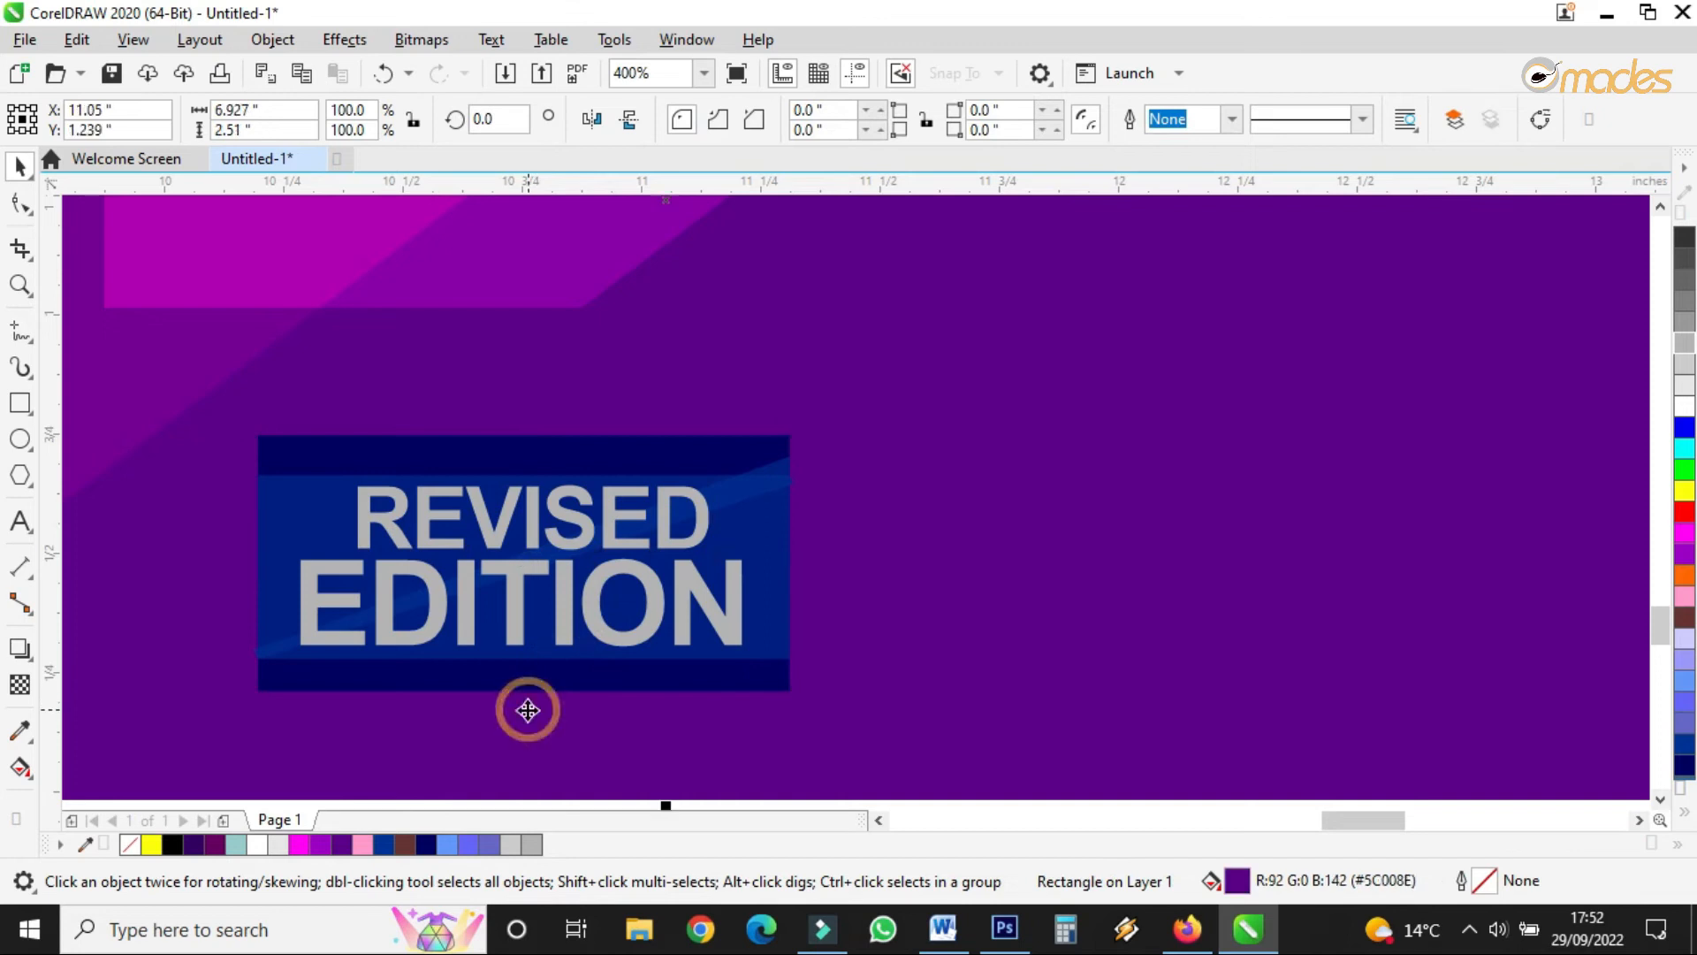
left_click(531, 688)
left_click_drag(522, 699, 522, 684)
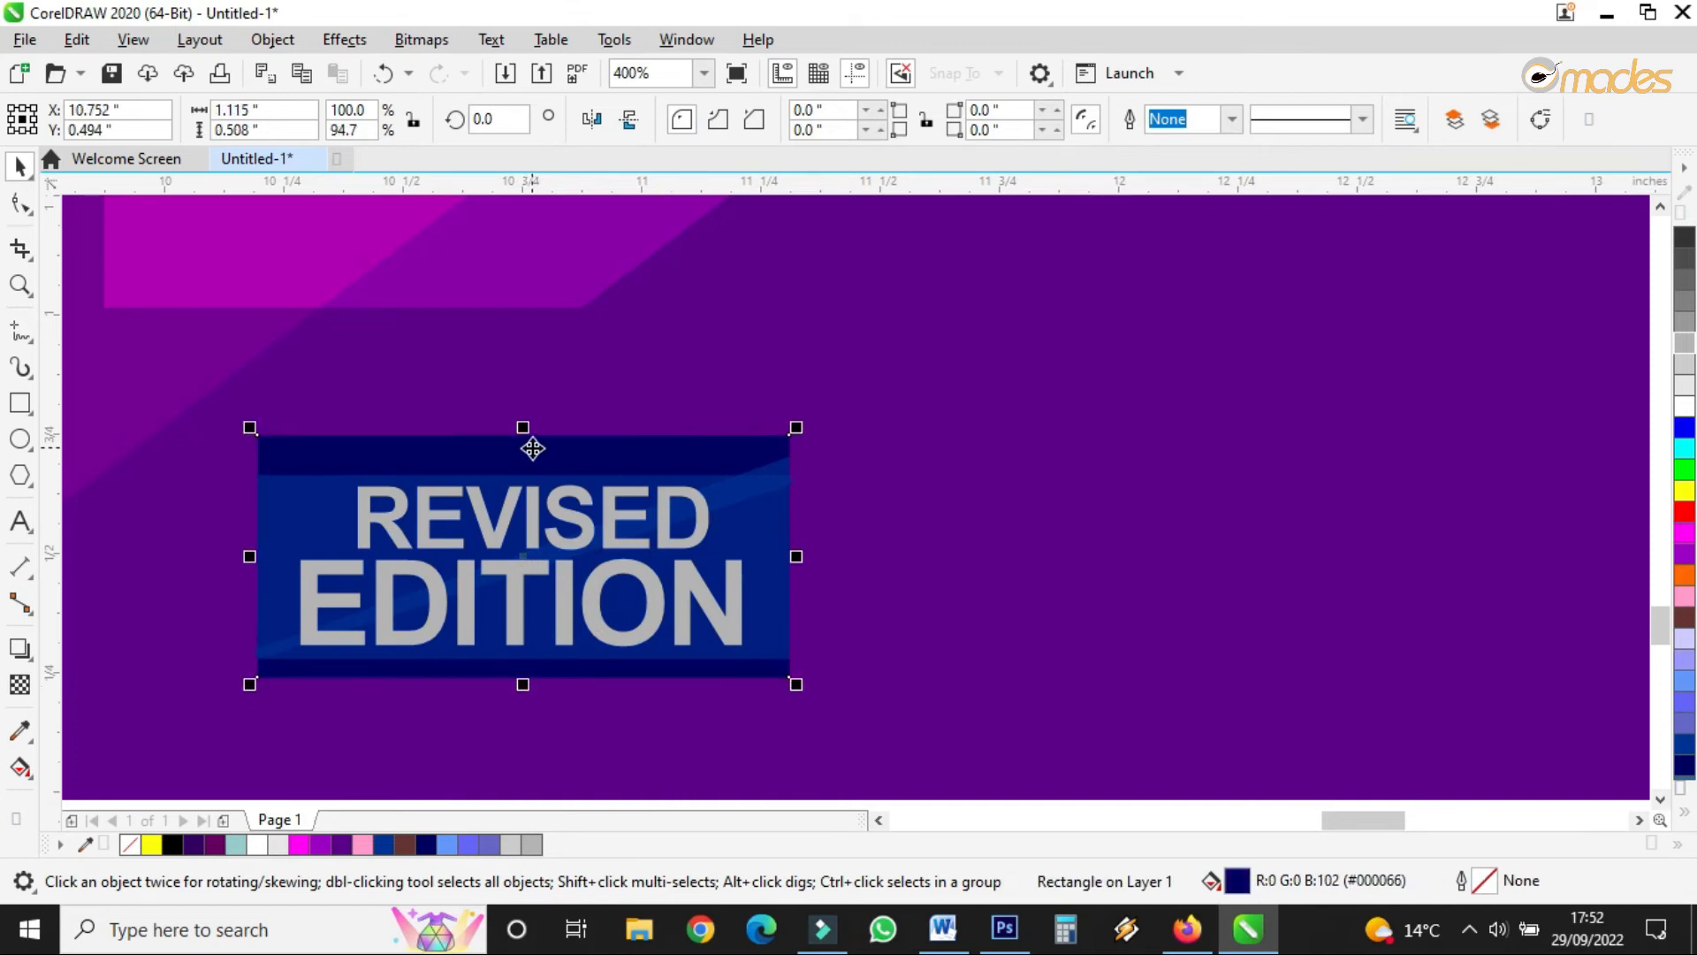
left_click_drag(525, 425, 523, 431)
scroll(523, 431, "up", 1)
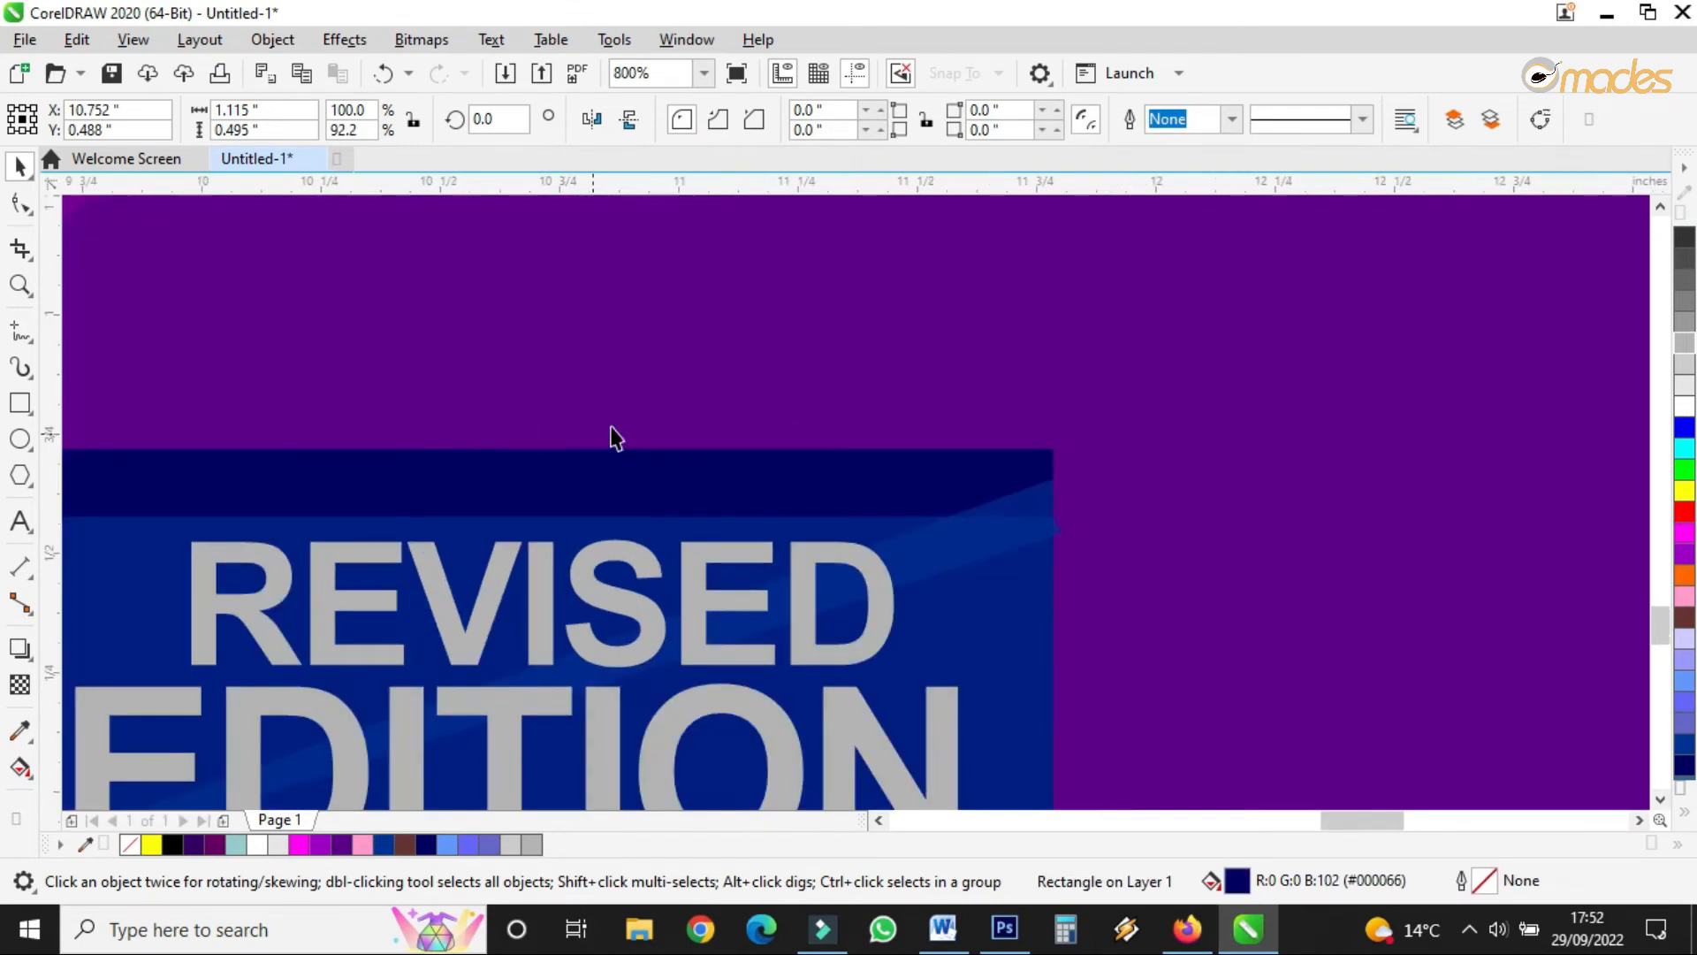
scroll(614, 435, "down", 2)
- Group the five badge parts and shift the REVISED EDITION badge slightly right
left_click_drag(371, 739, 814, 358)
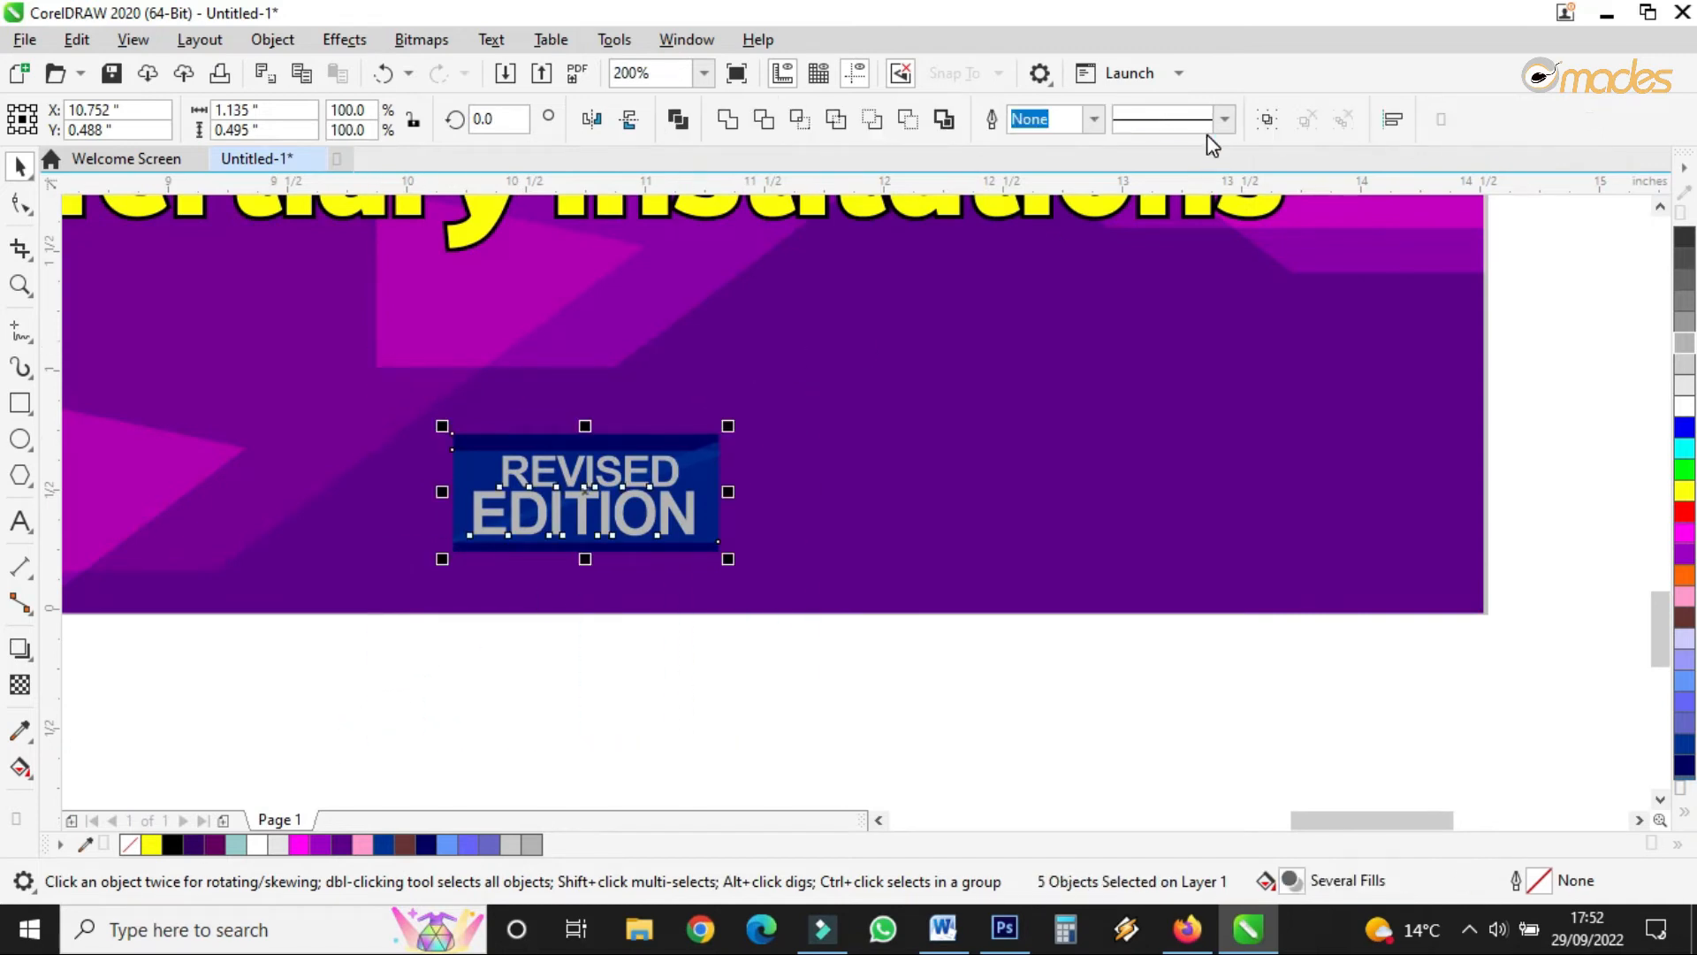
left_click(1266, 121)
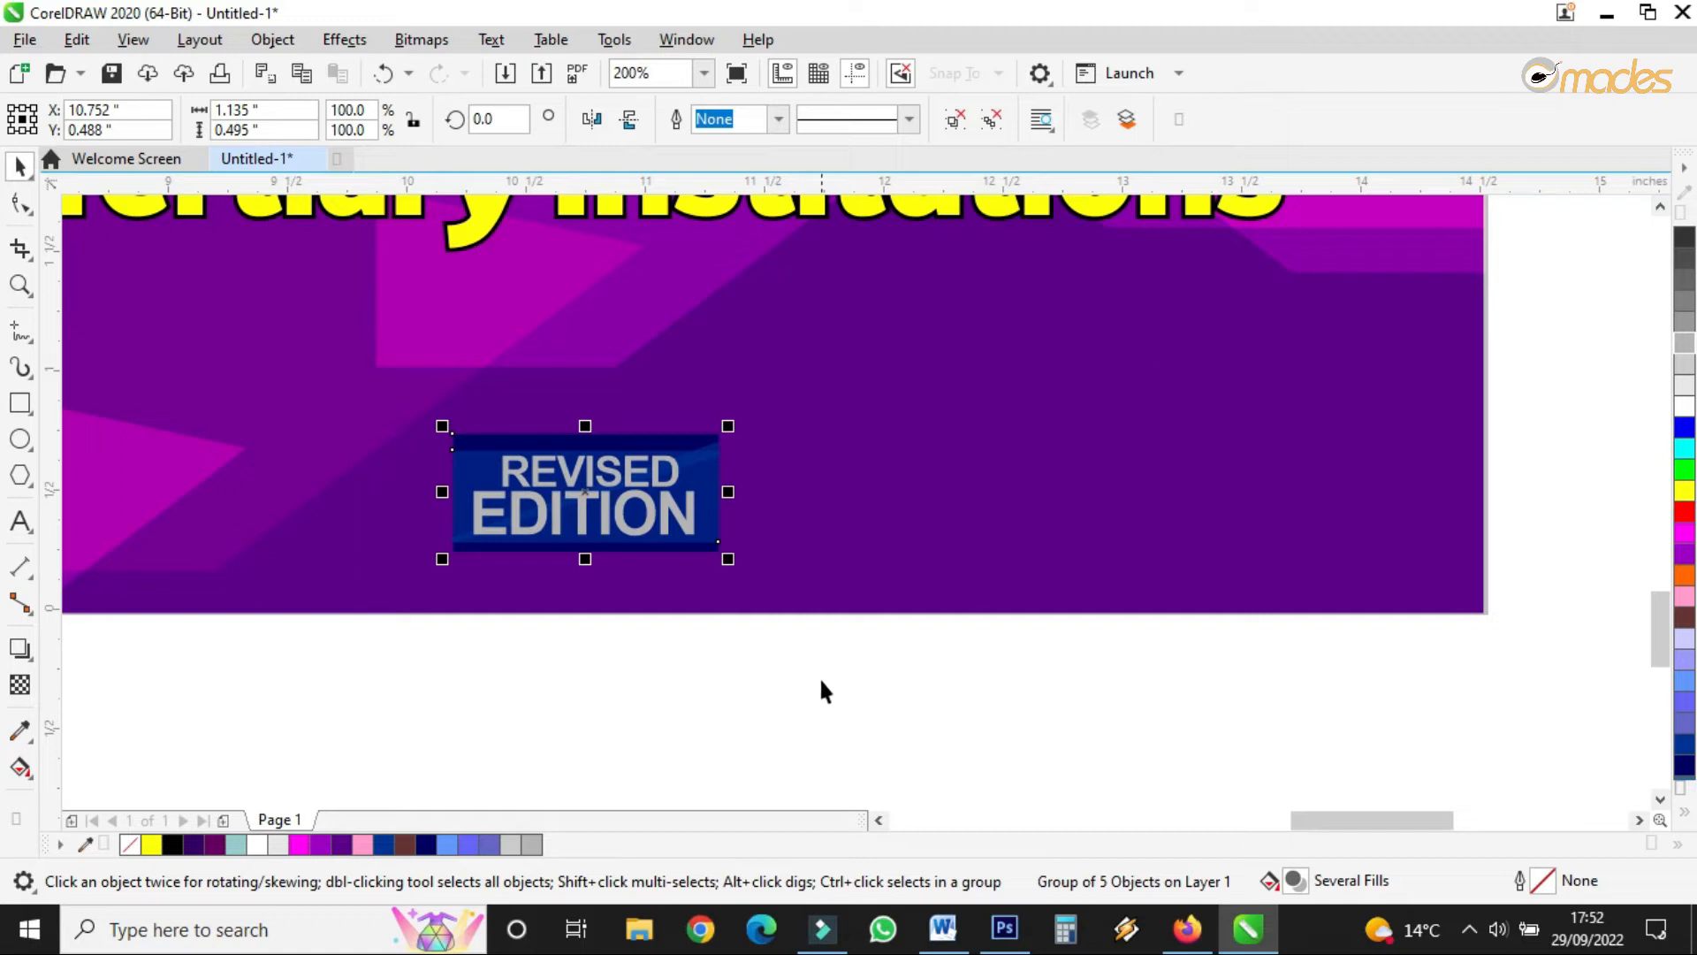
scroll(649, 543, "down", 1)
mouse_move(641, 531)
left_mouse_down()
mouse_move(718, 528)
mouse_move(671, 515)
left_mouse_up()
scroll(962, 539, "up", 1)
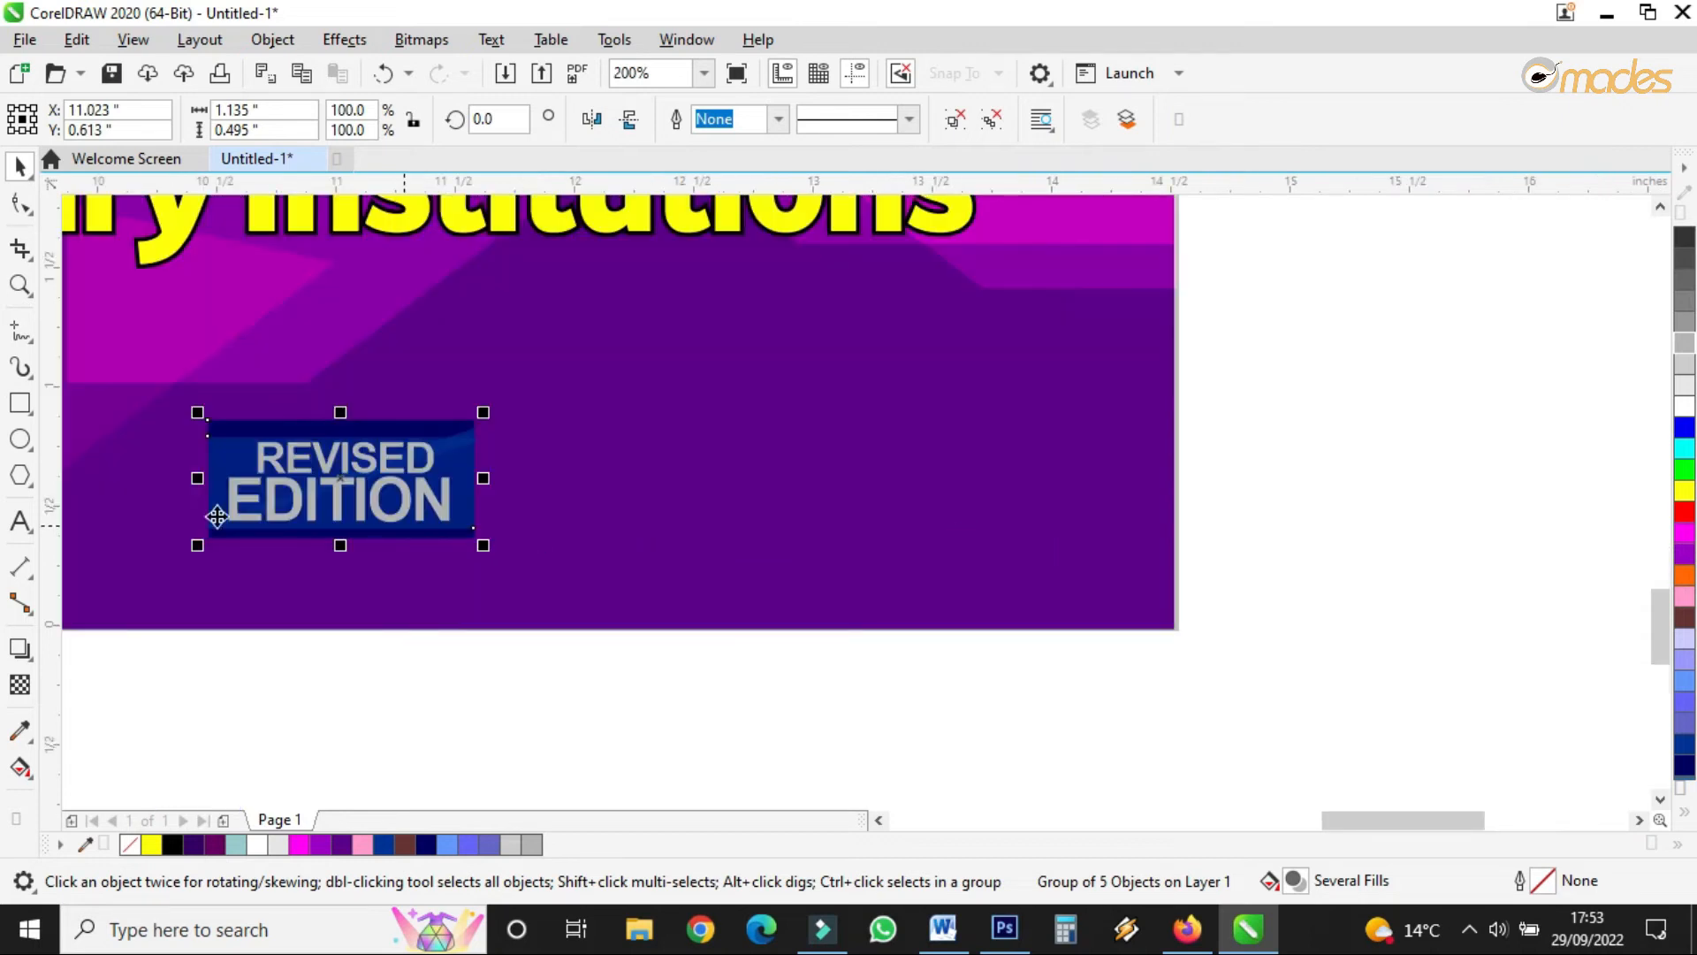
left_click(14, 522)
- Type the author's name as a new text line right of the badge
left_click(646, 509)
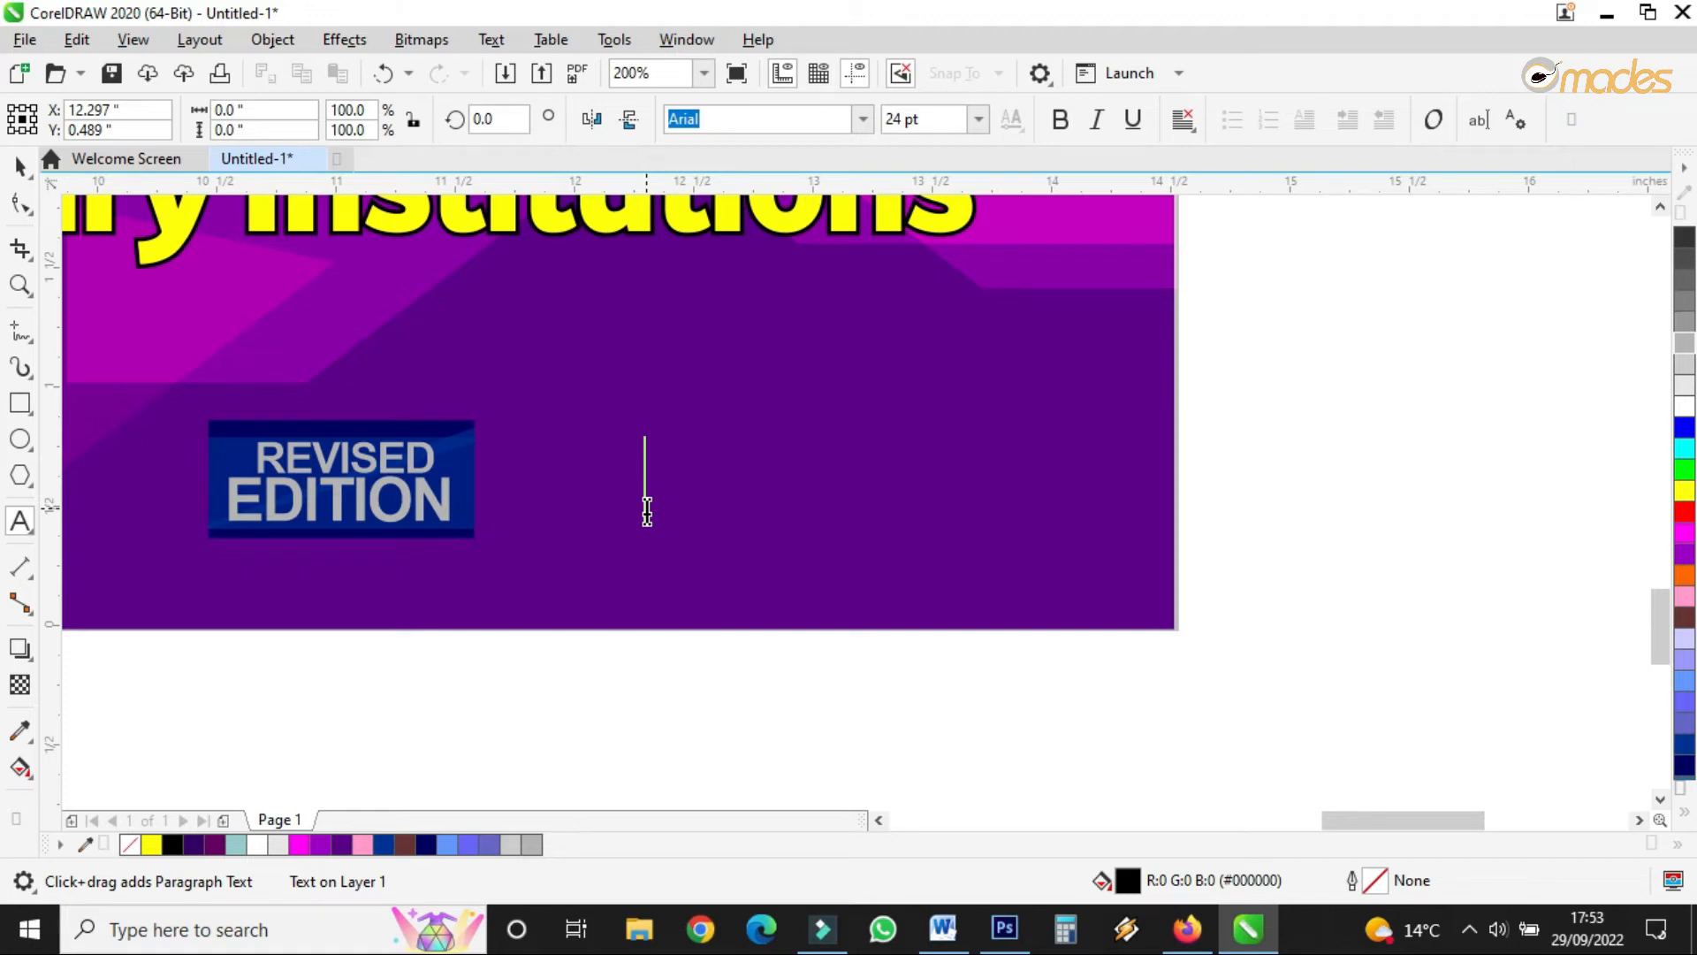
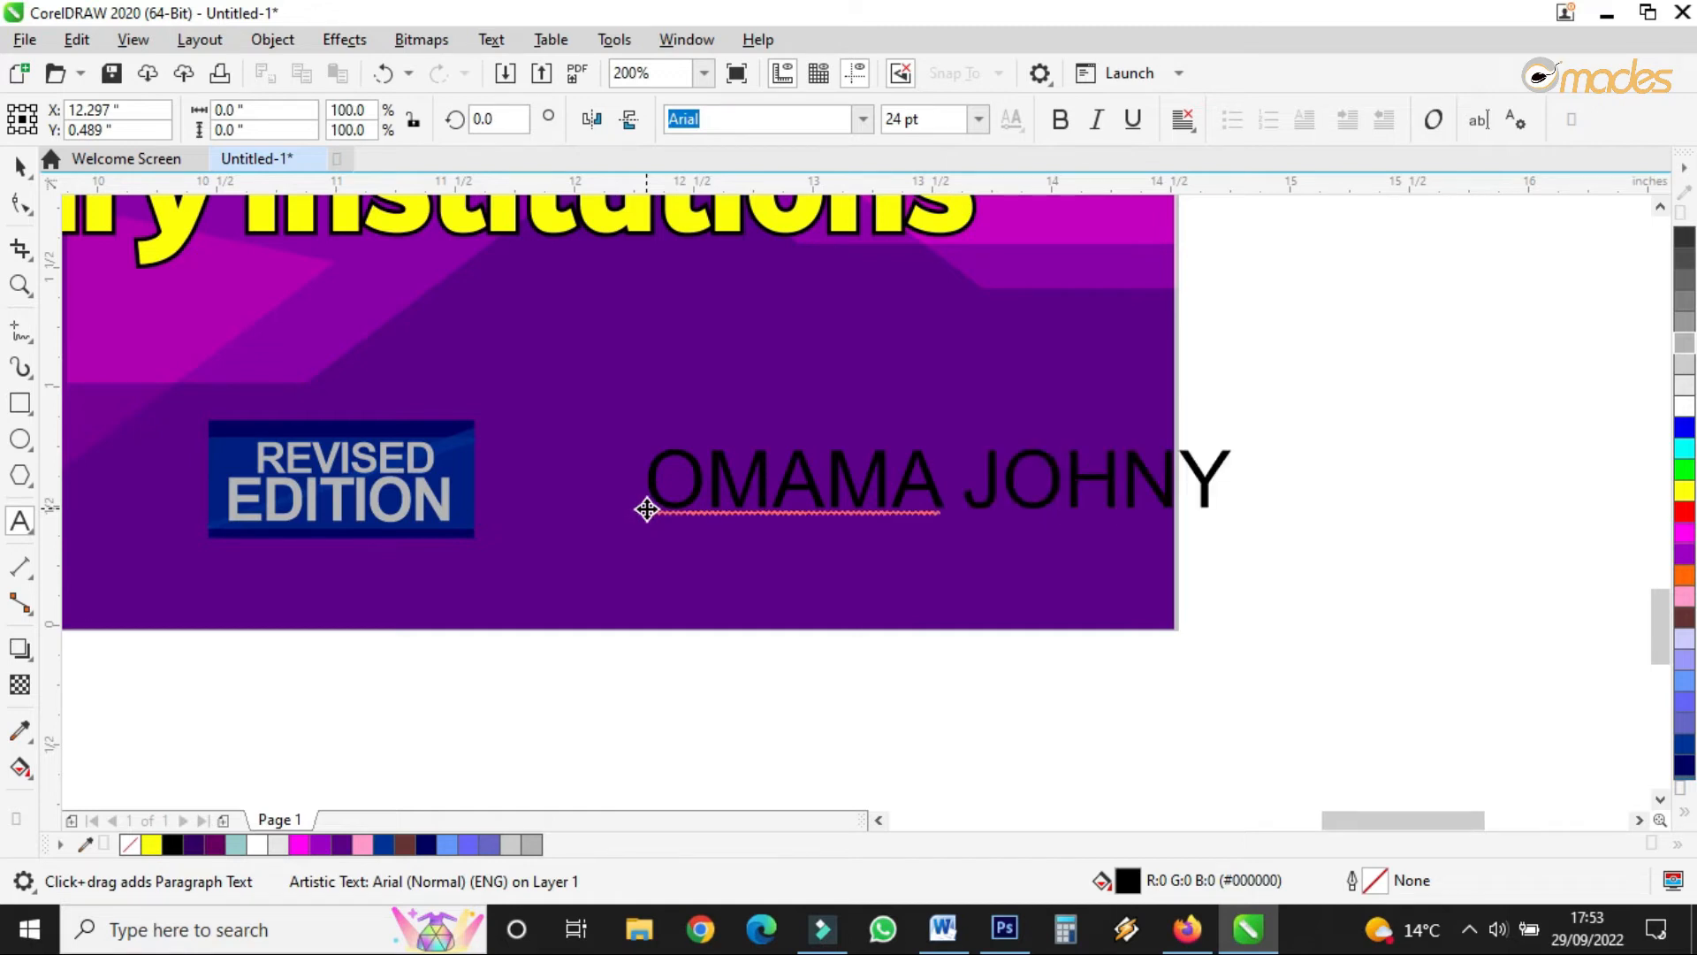
left_click(648, 509)
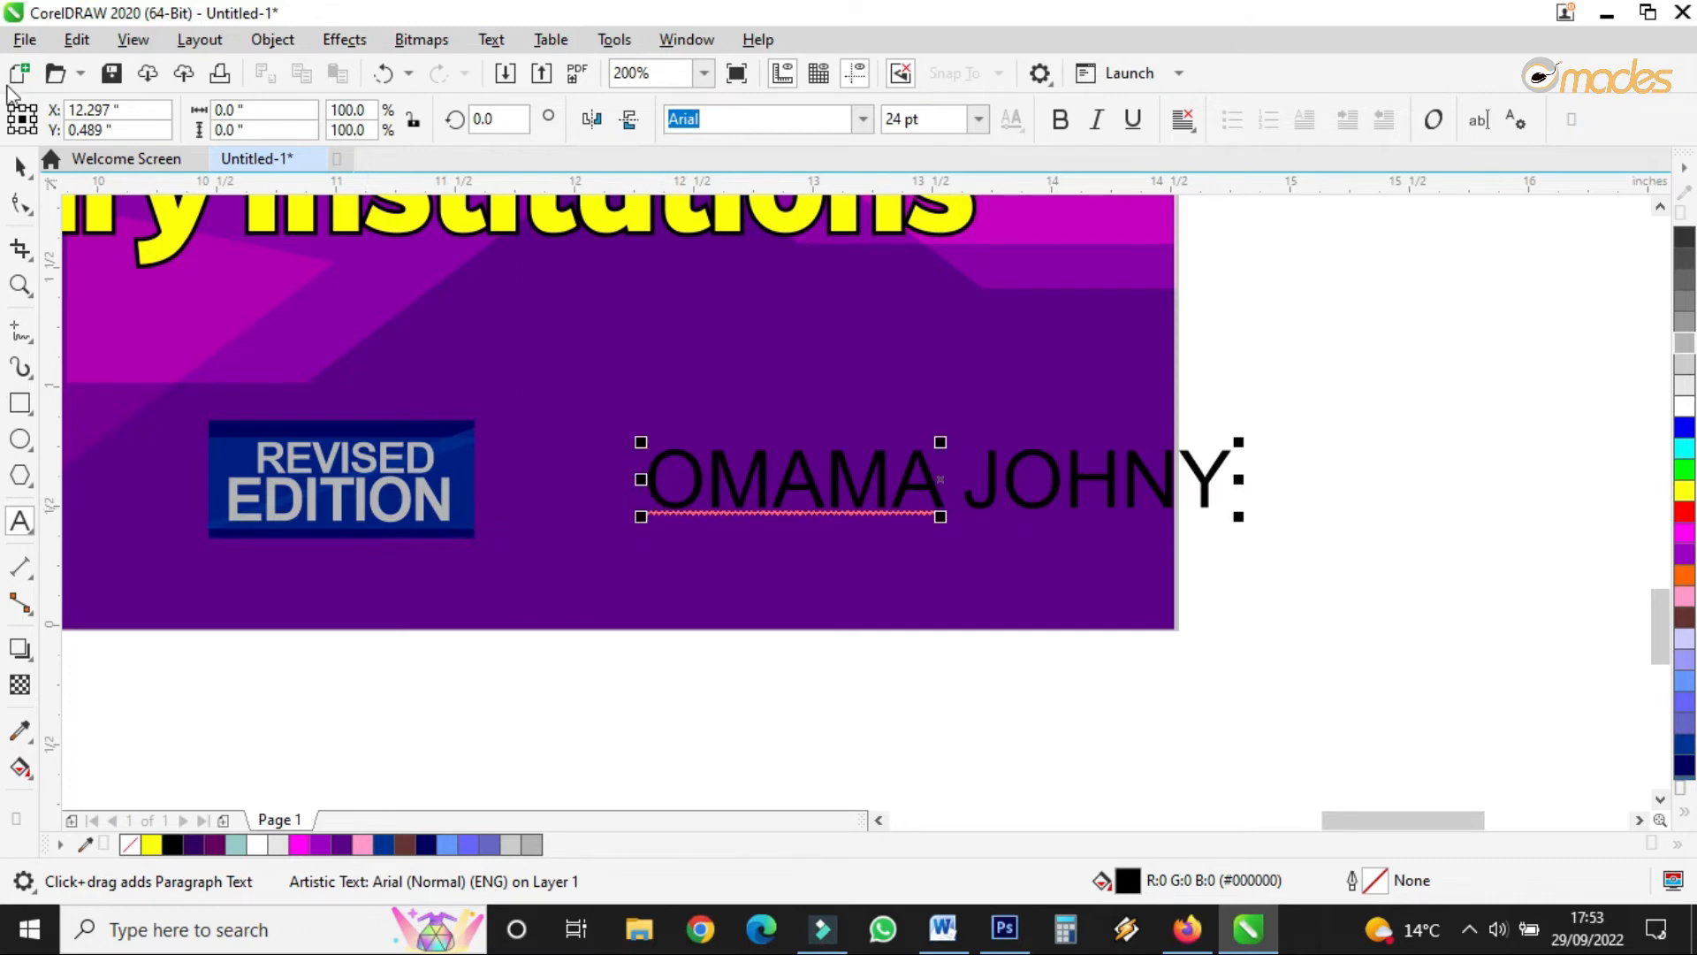
left_click(18, 168)
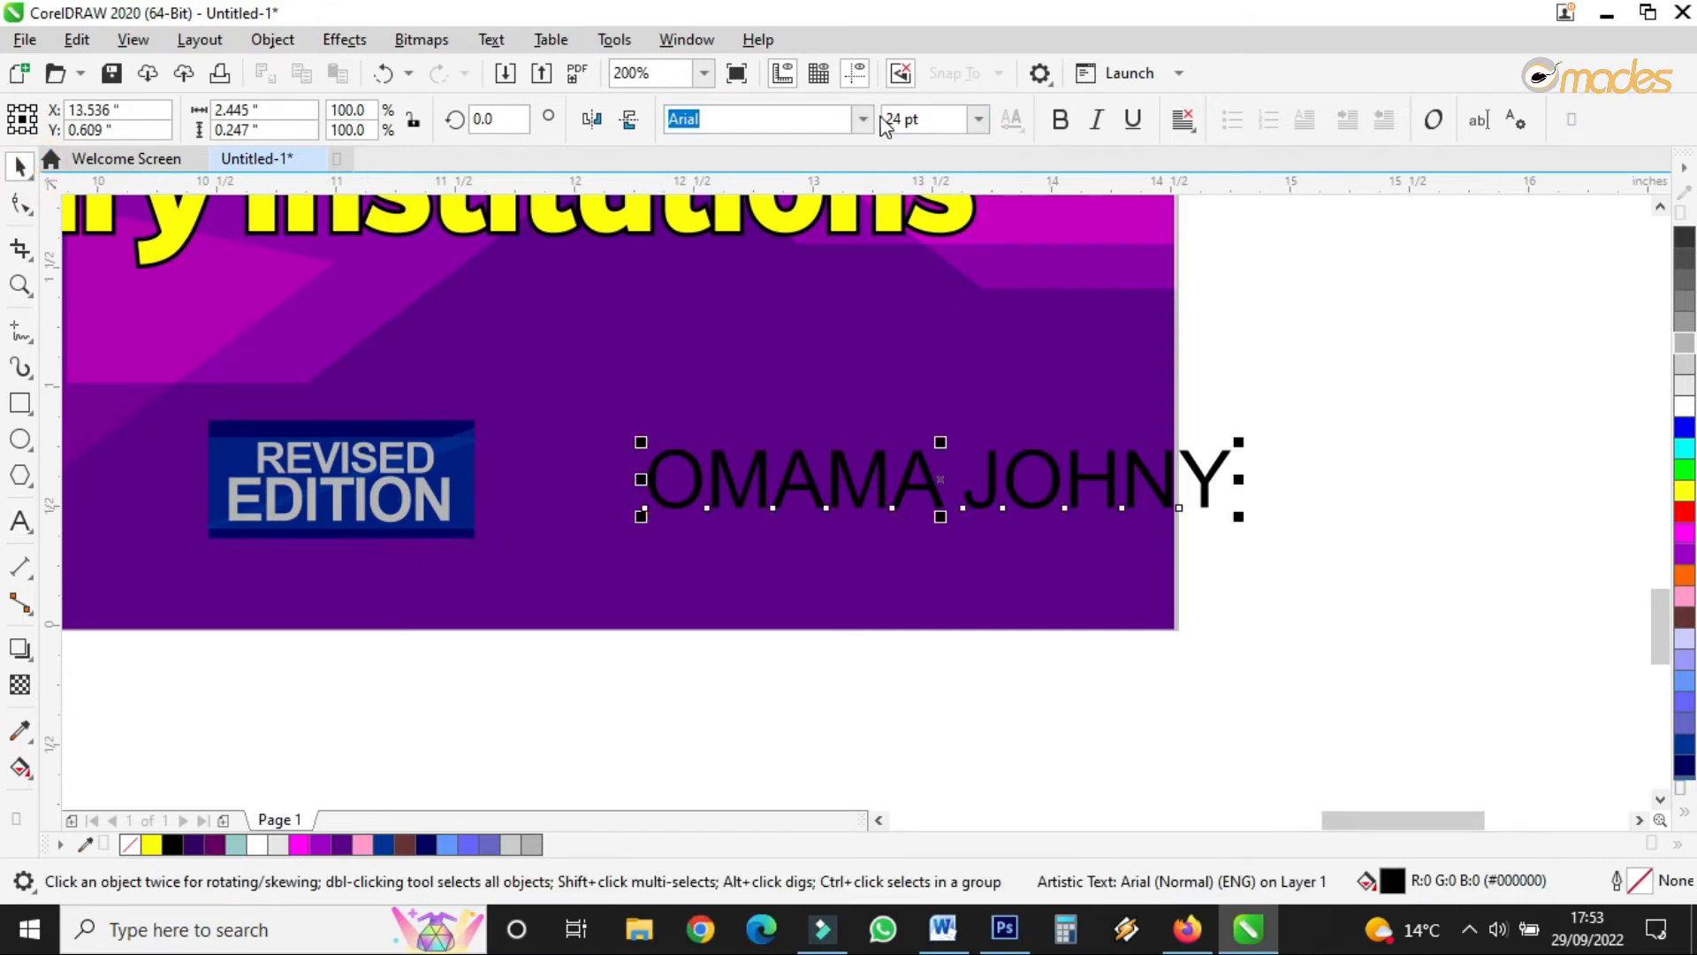
- Tighten the name's letter spacing, set it to 12 pt, and move it right and down
left_click(1184, 118)
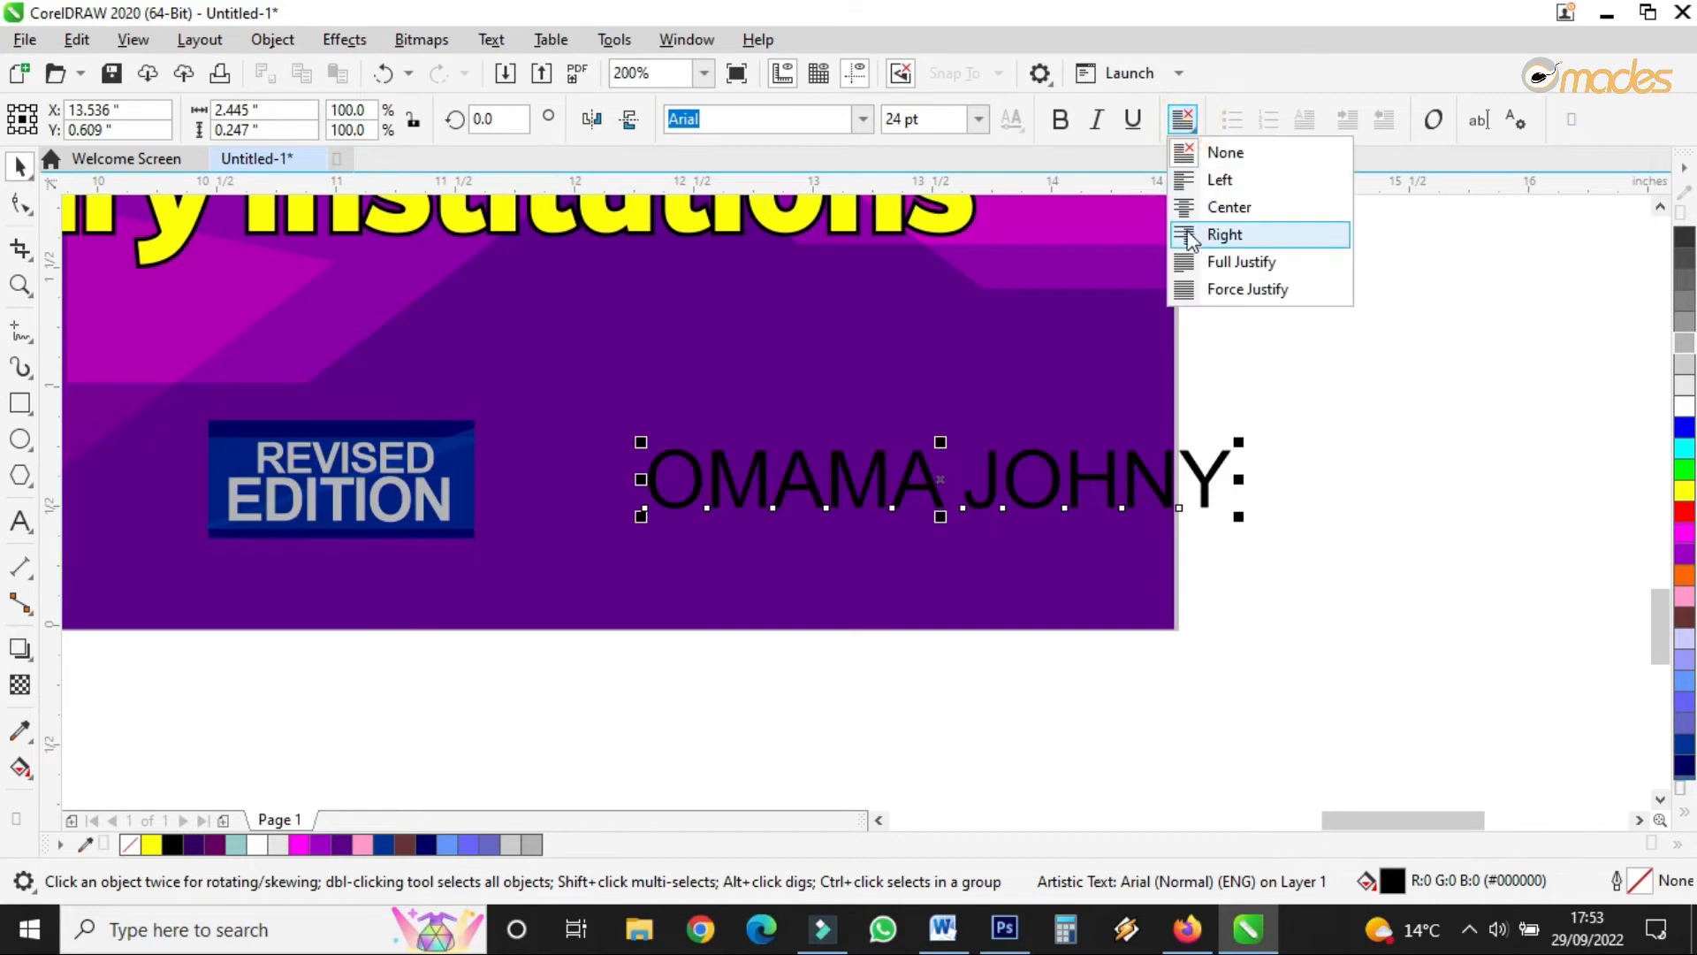
left_click(20, 203)
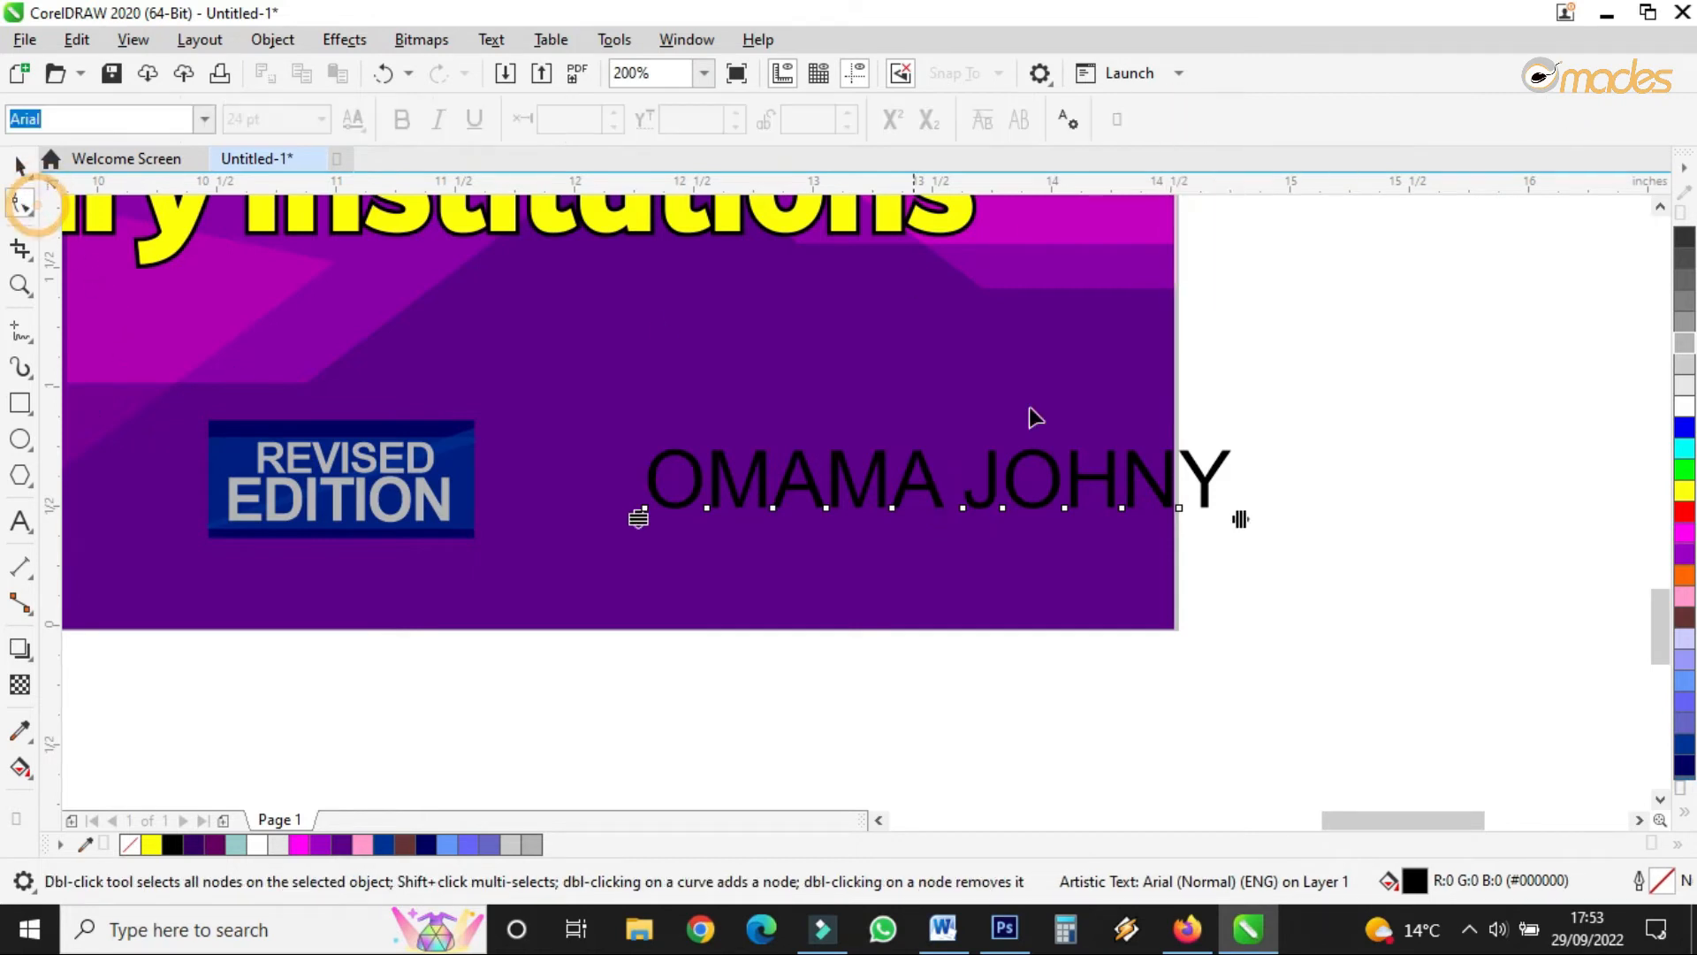
left_click_drag(1238, 522, 1179, 515)
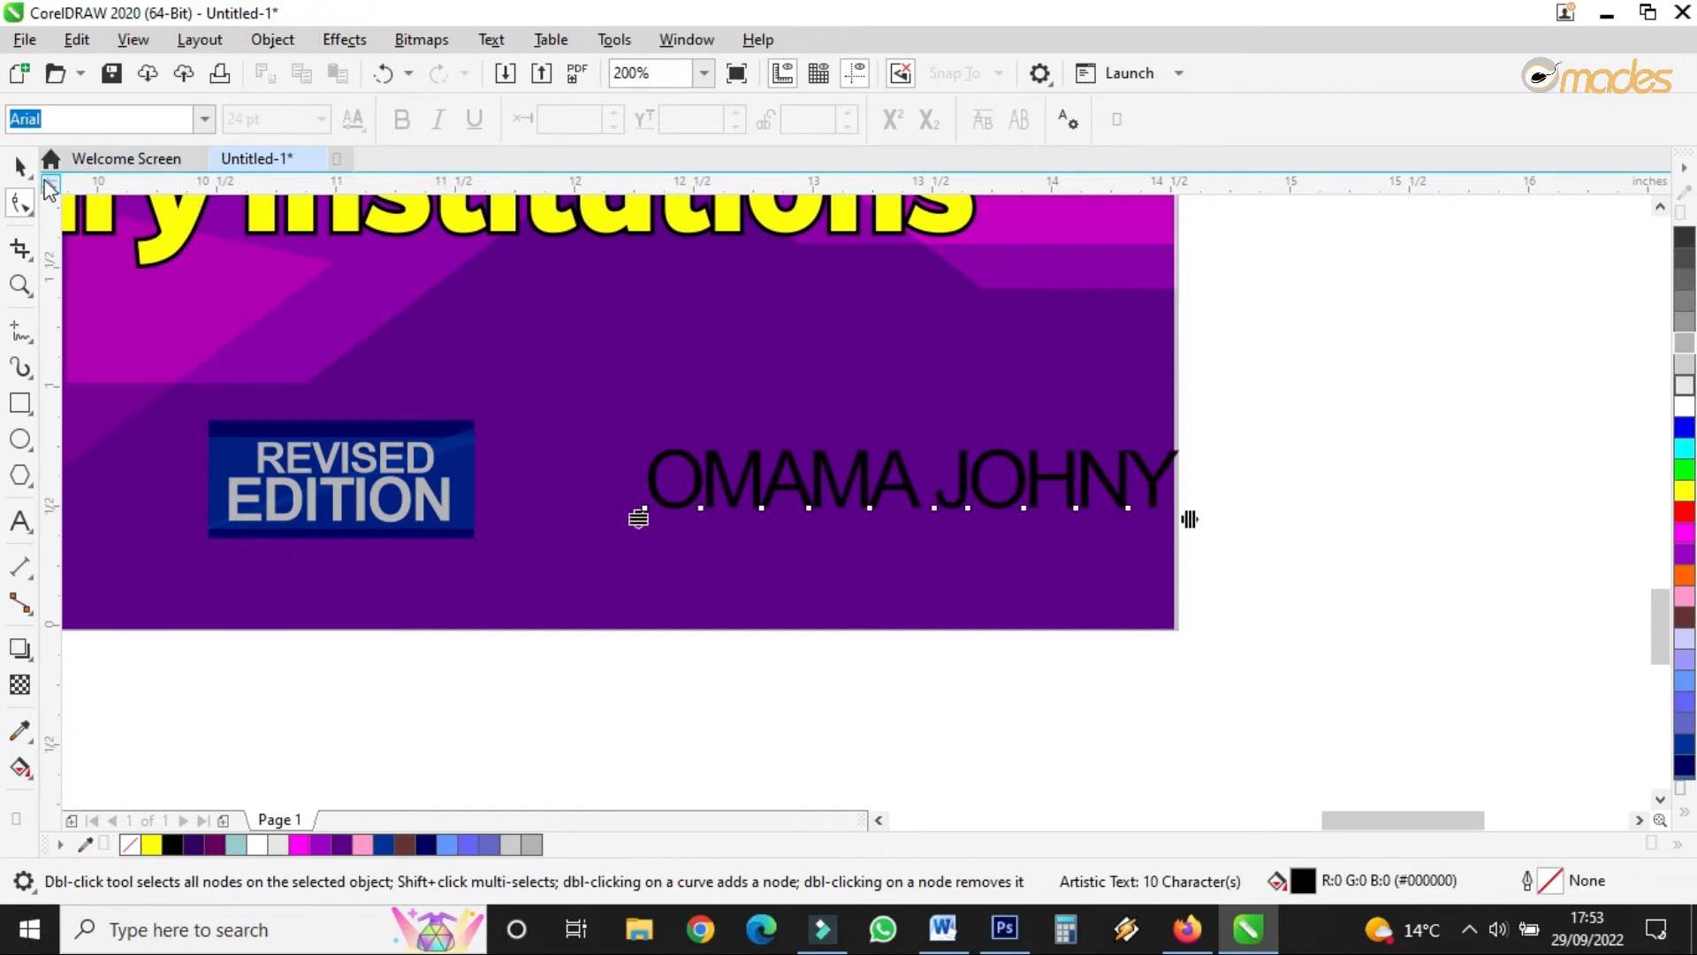
left_click(19, 166)
left_click_drag(1187, 516, 1066, 446)
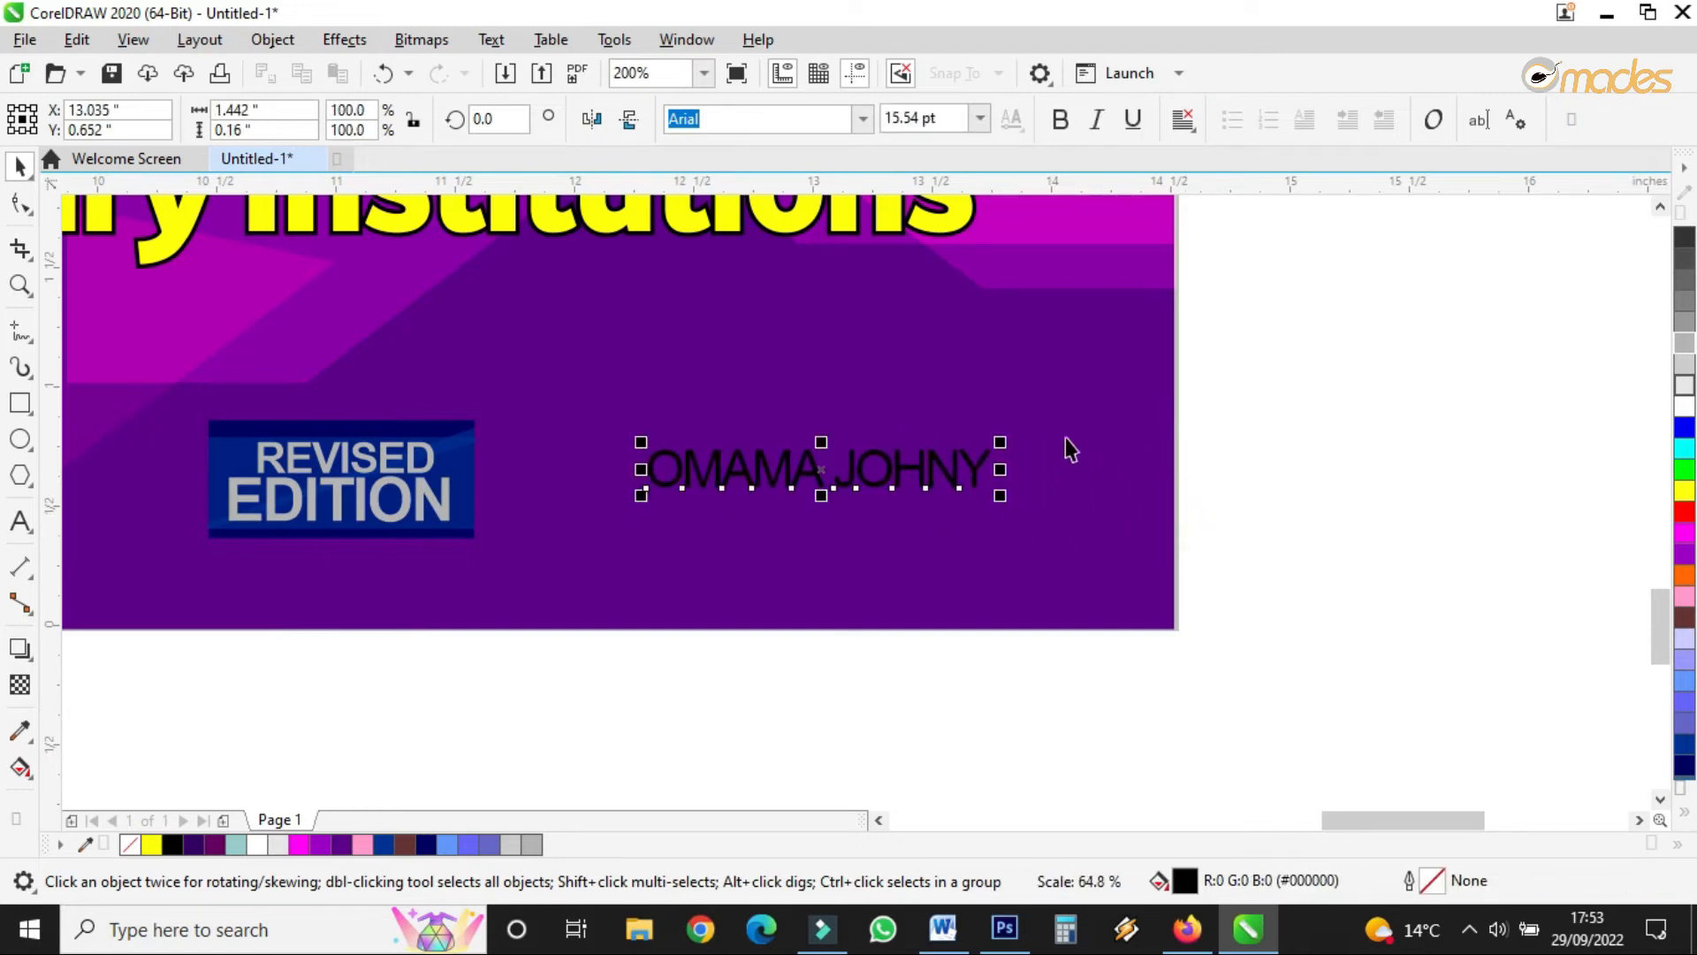
left_click(979, 117)
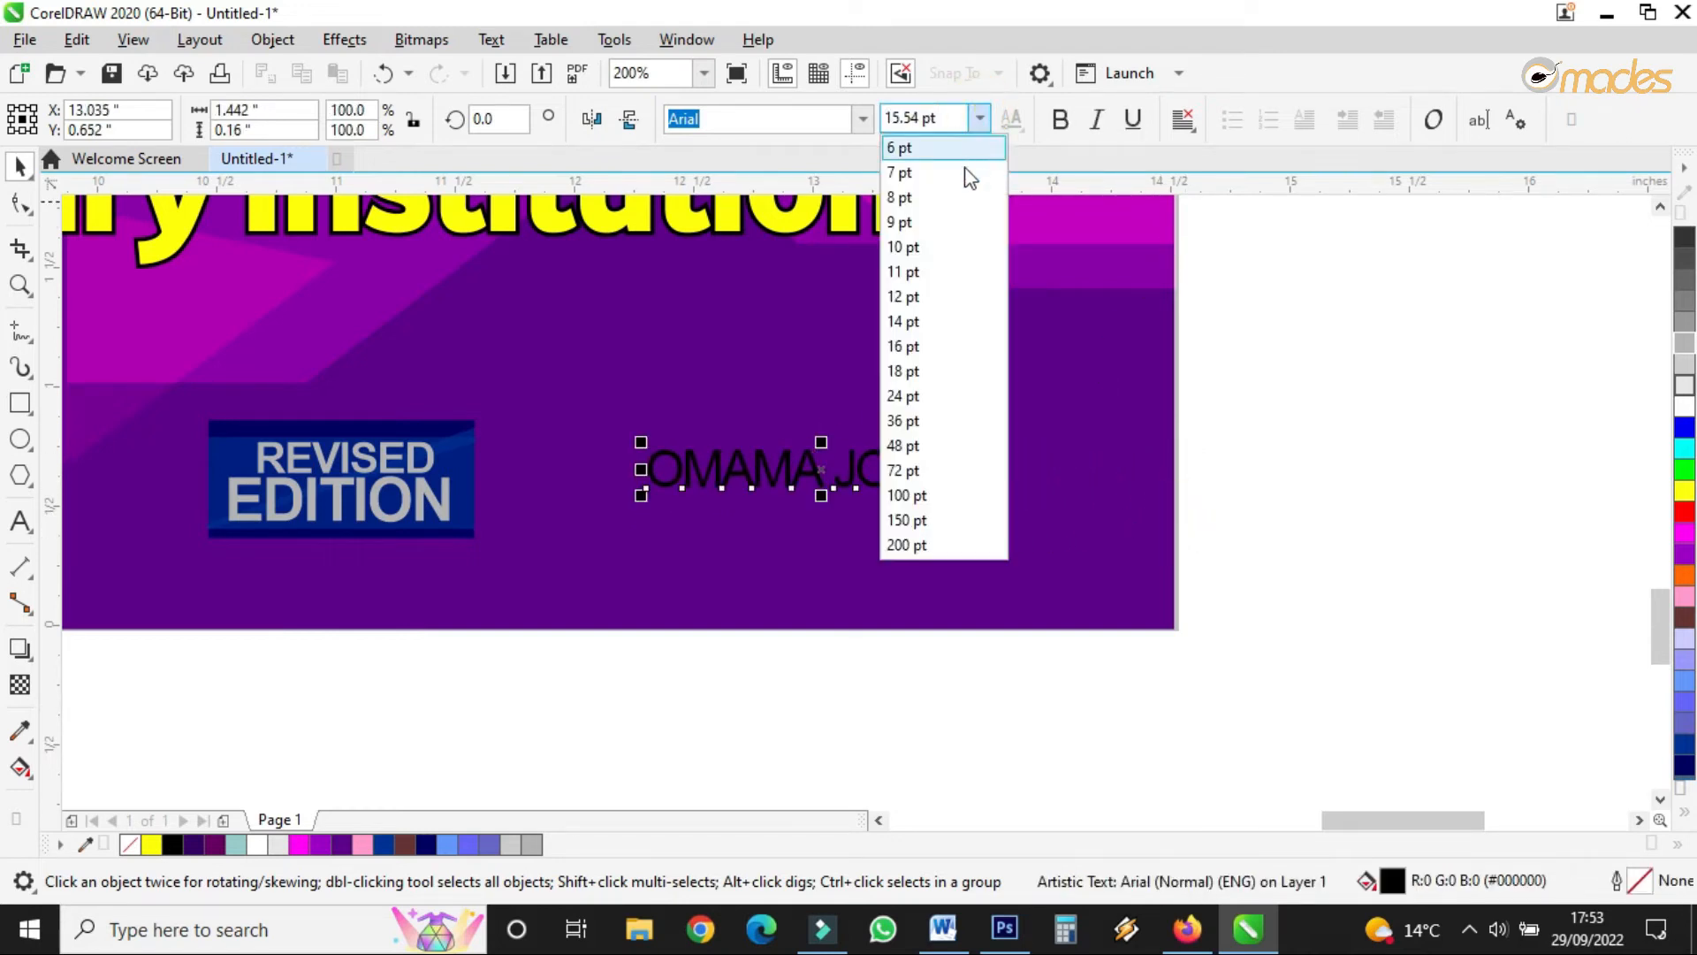
left_click(919, 296)
left_click_drag(769, 477, 926, 506)
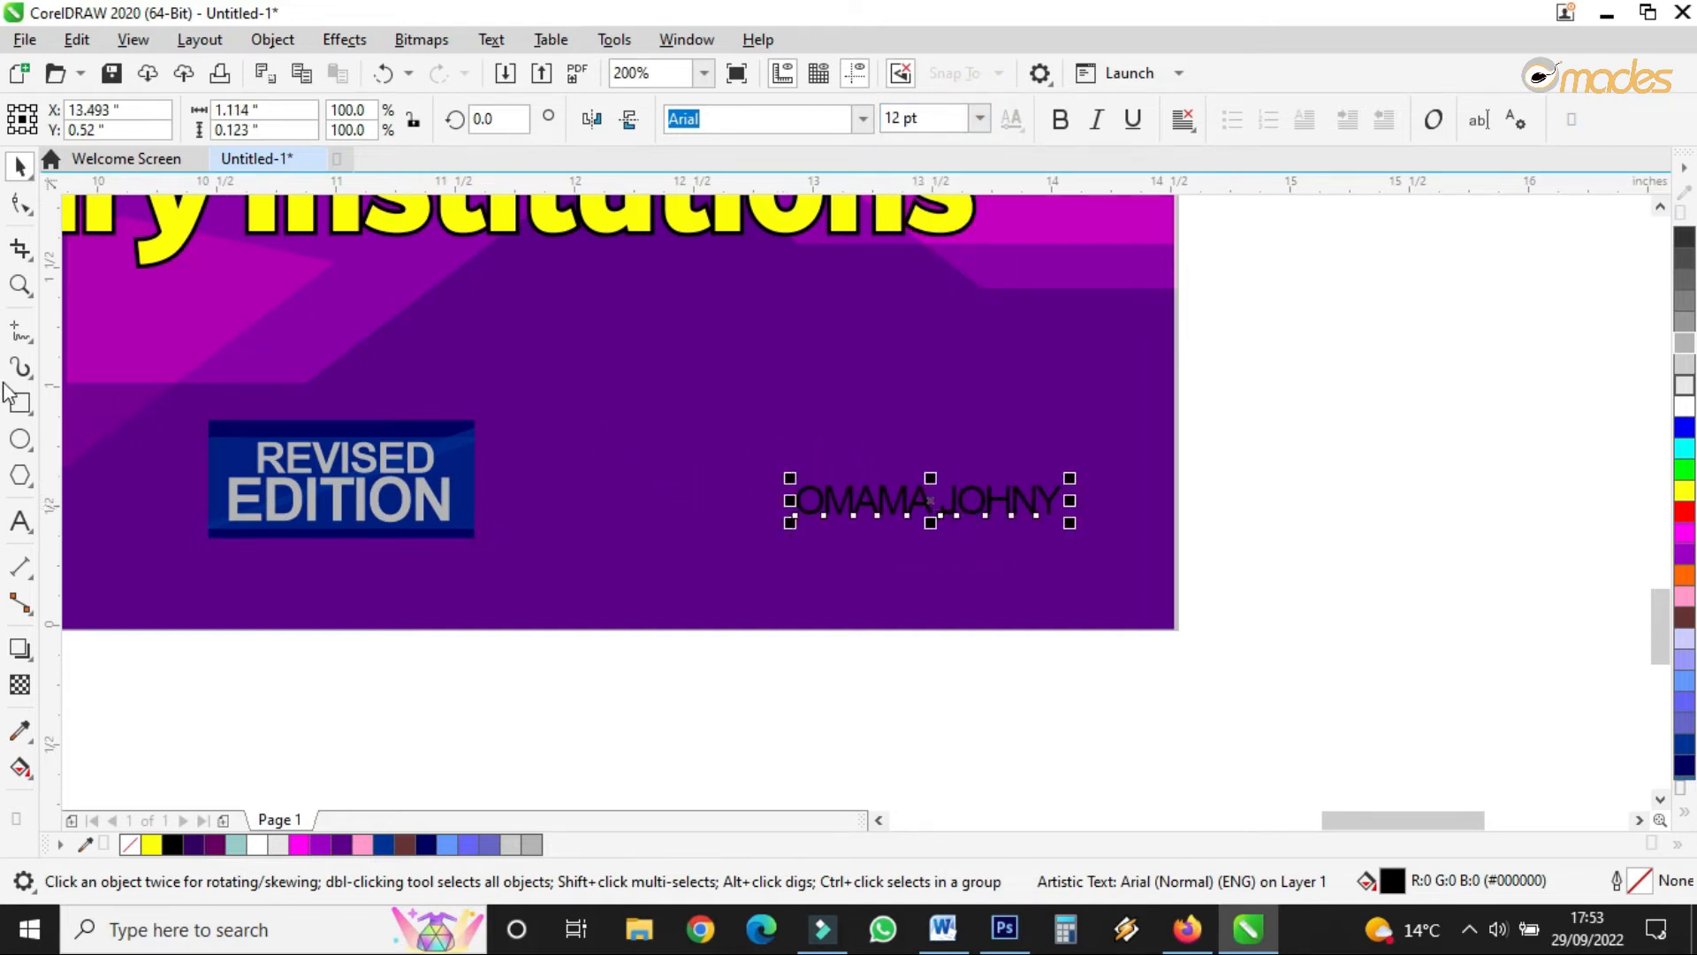
left_click(314, 453)
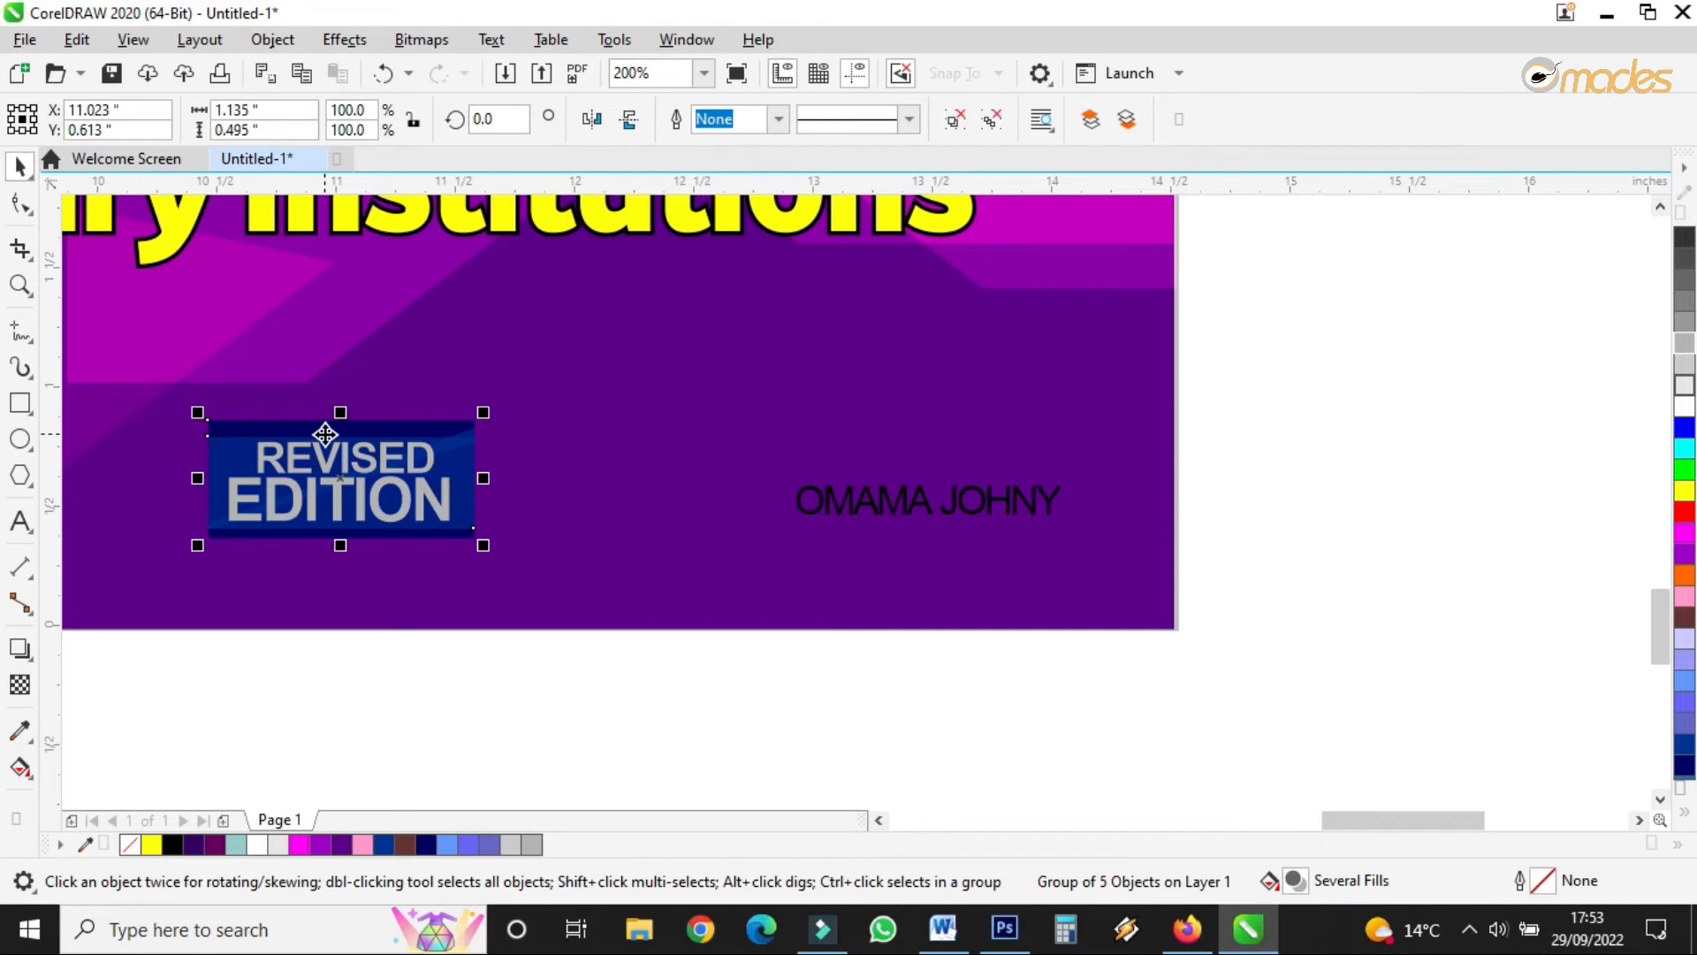
left_click(21, 399)
- Draw a bar around the author's name and fill it with the badge's navy
left_click_drag(764, 476, 1171, 528)
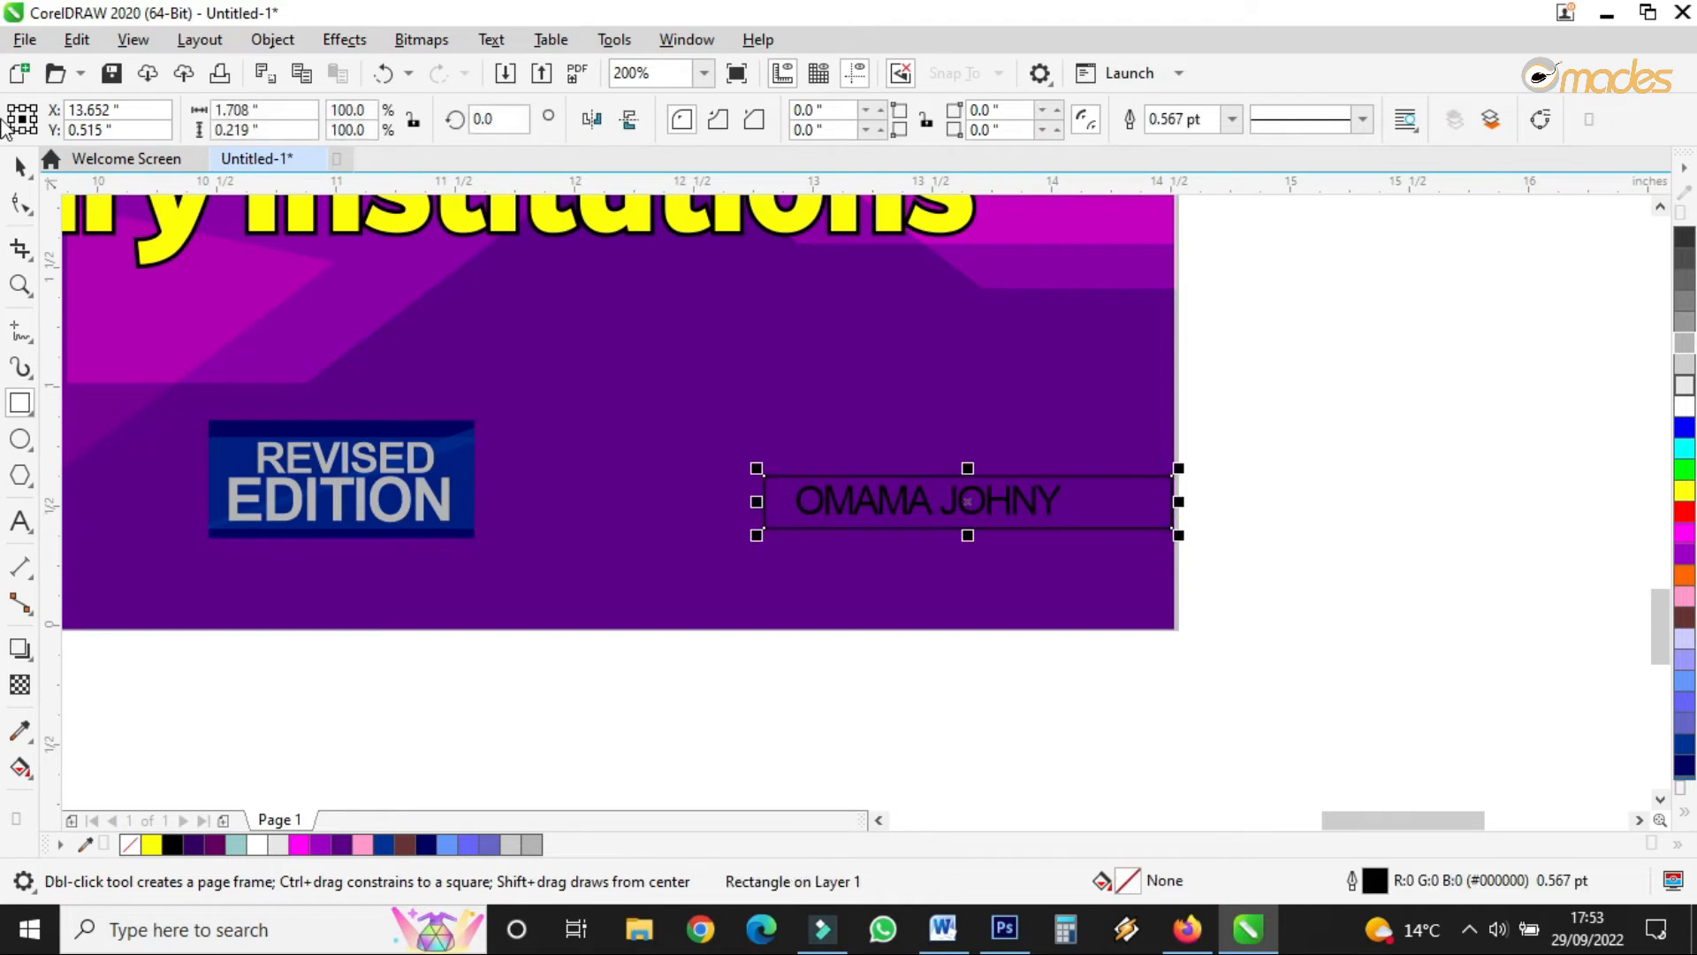
left_click(19, 164)
left_click(21, 730)
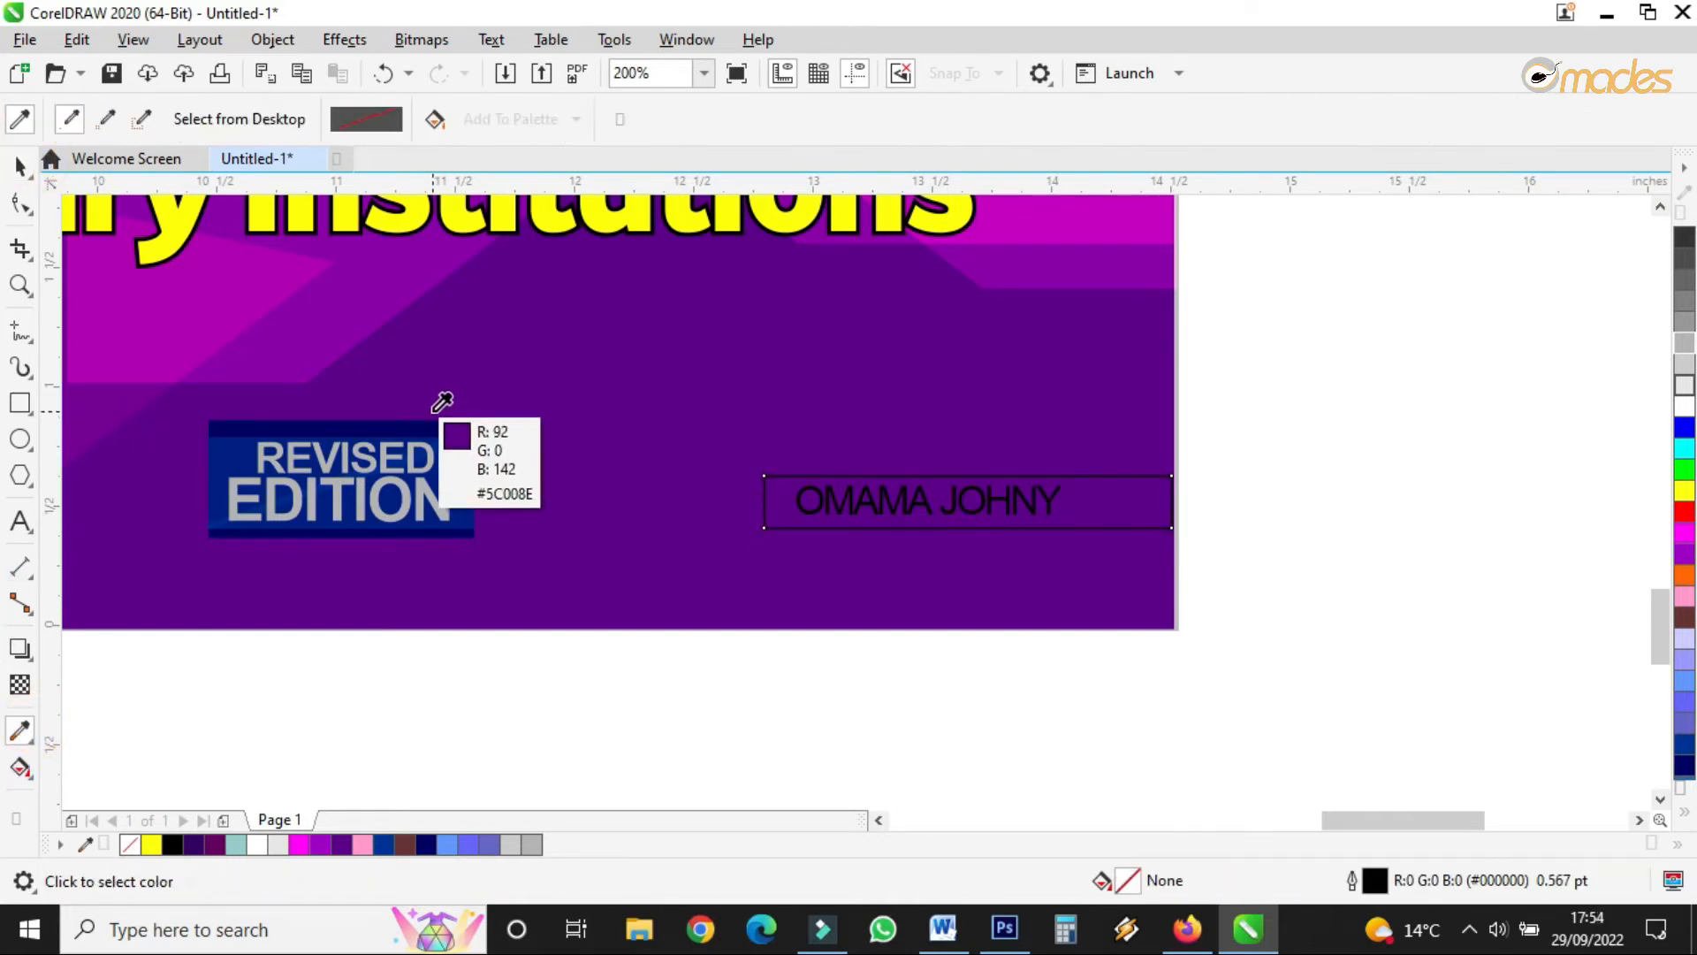
left_click(431, 423)
left_click(1087, 501)
left_click(19, 165)
- Make the author's name mid grey, bold and italic
left_click_drag(663, 736, 1116, 375)
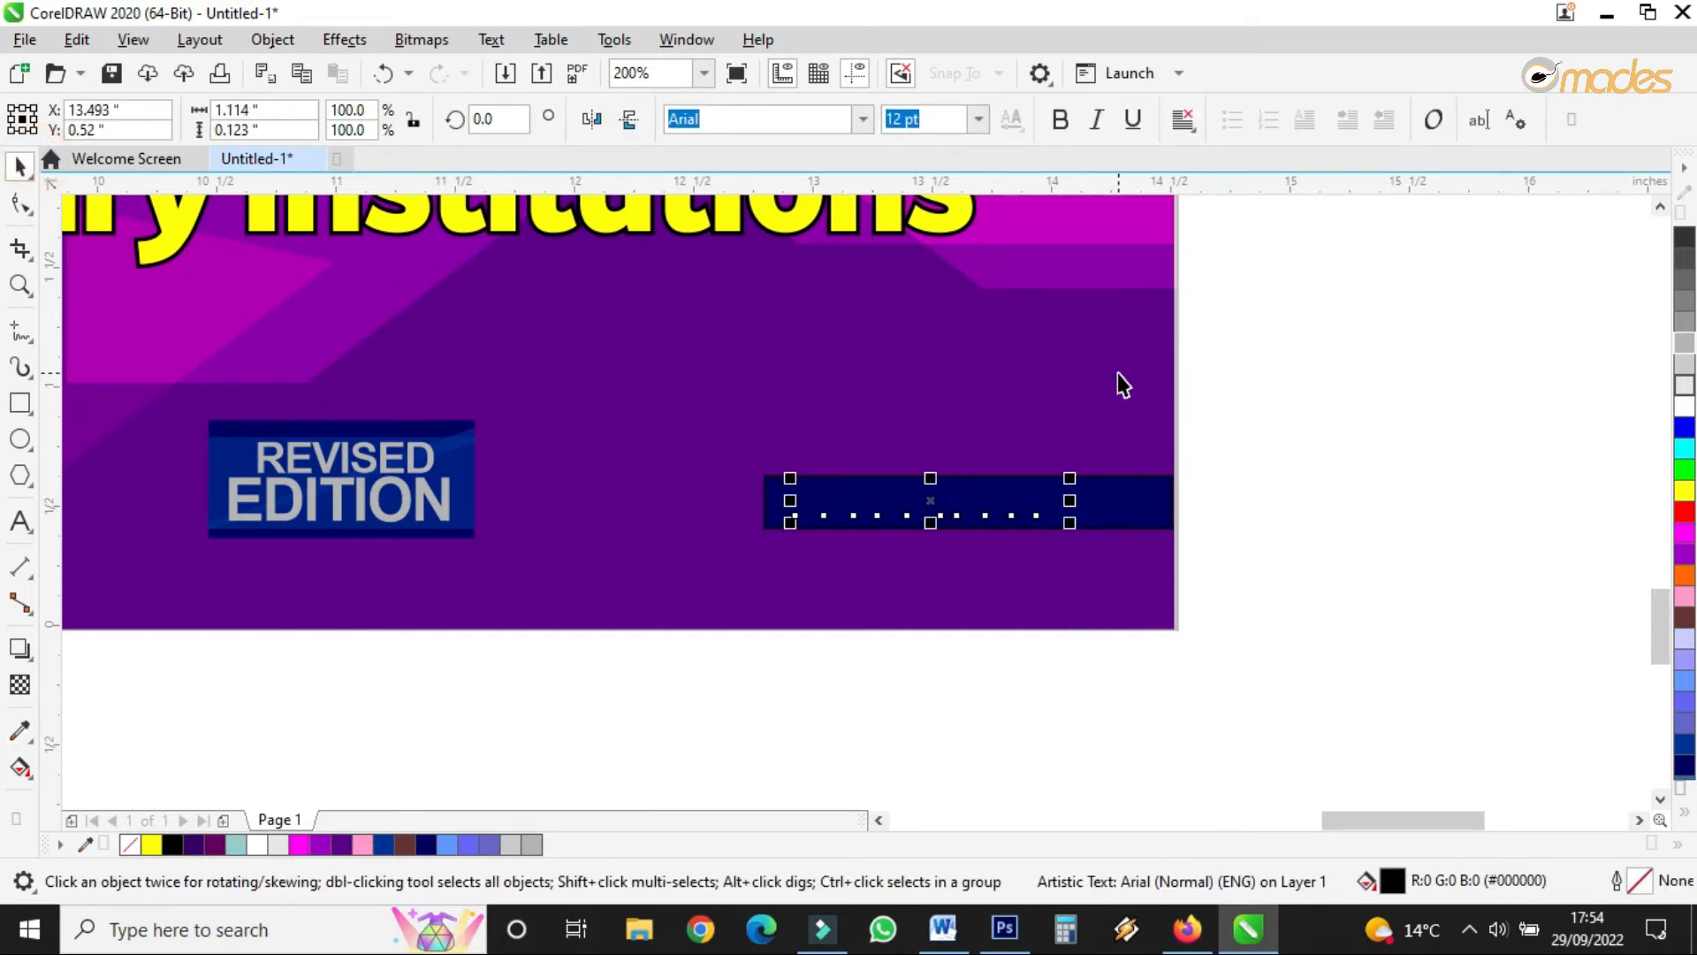
left_click(1681, 387)
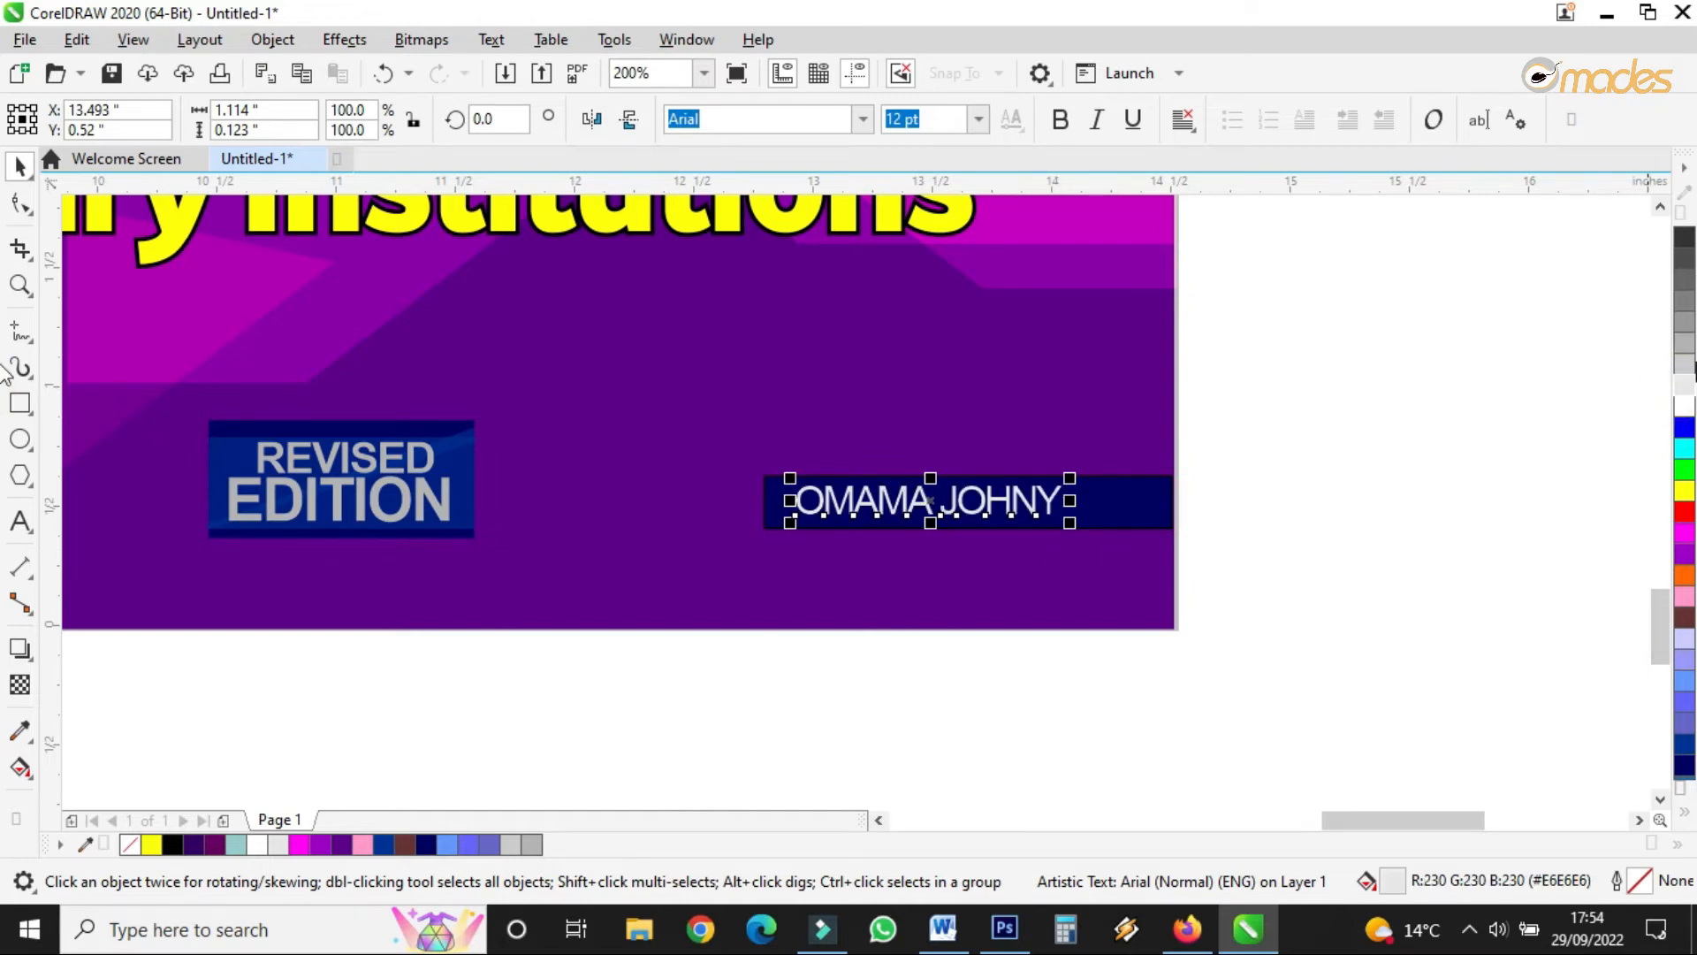
left_click(1686, 344)
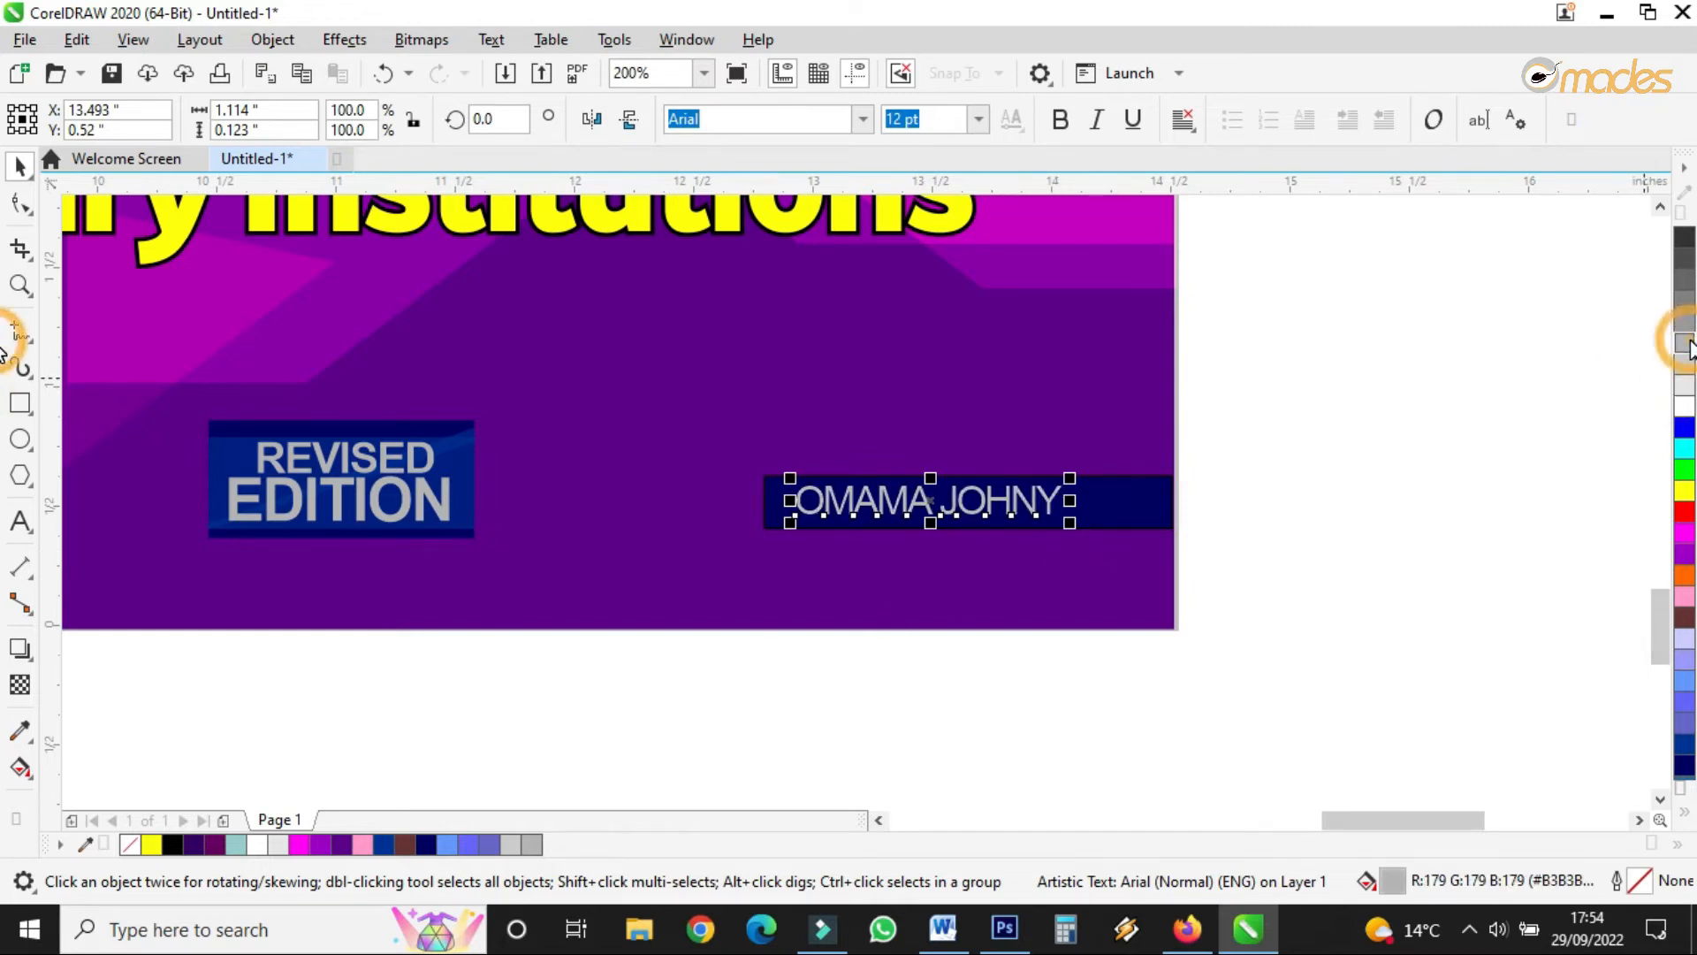
left_click(1060, 119)
left_click(1096, 119)
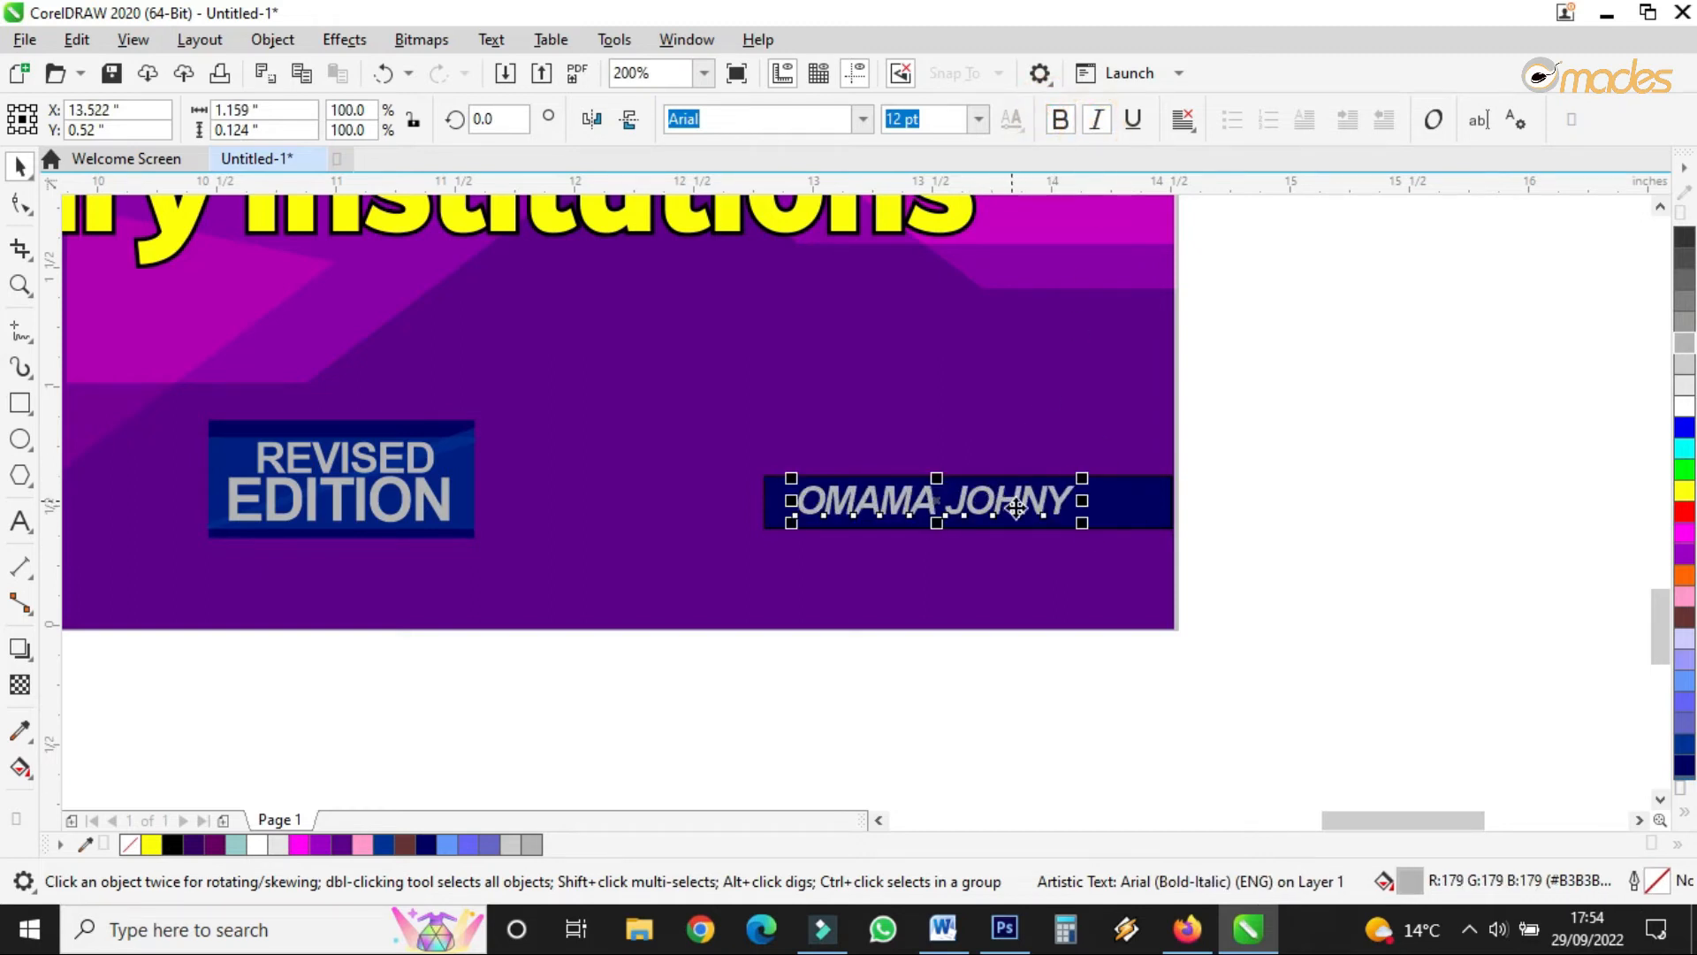
- Append another word to the author's name and scale it to fit the navy bar
double_click(1070, 501)
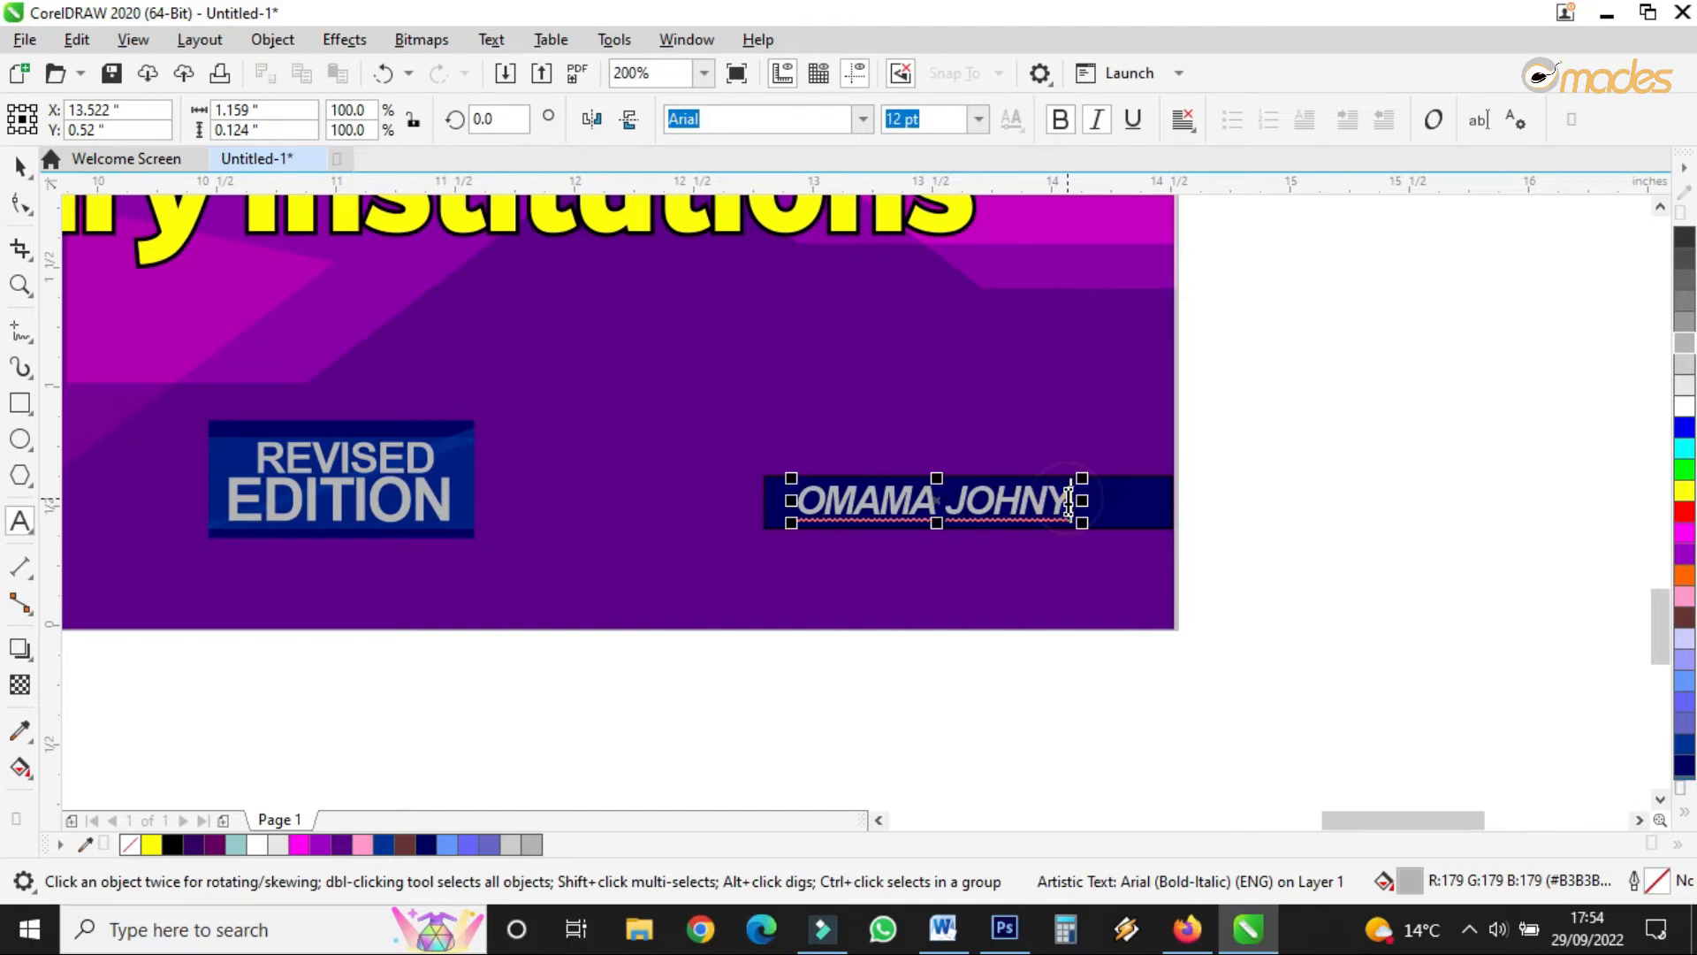
type("SENIOR")
left_click(23, 167)
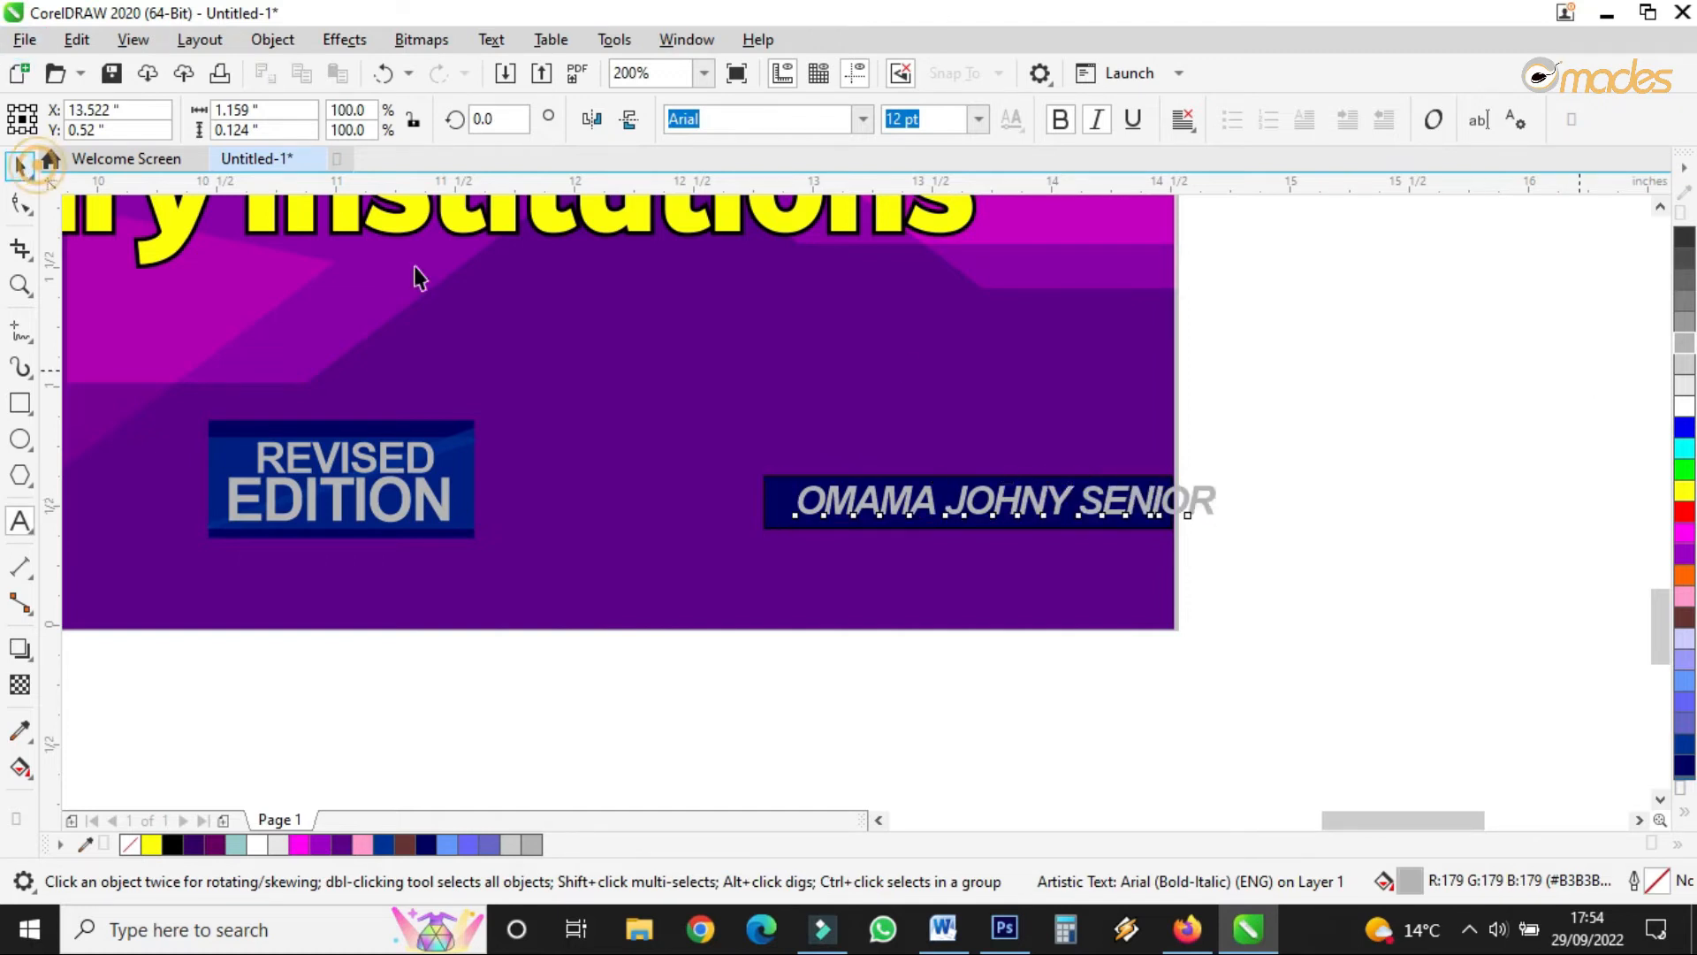
left_click_drag(1225, 517, 1079, 511)
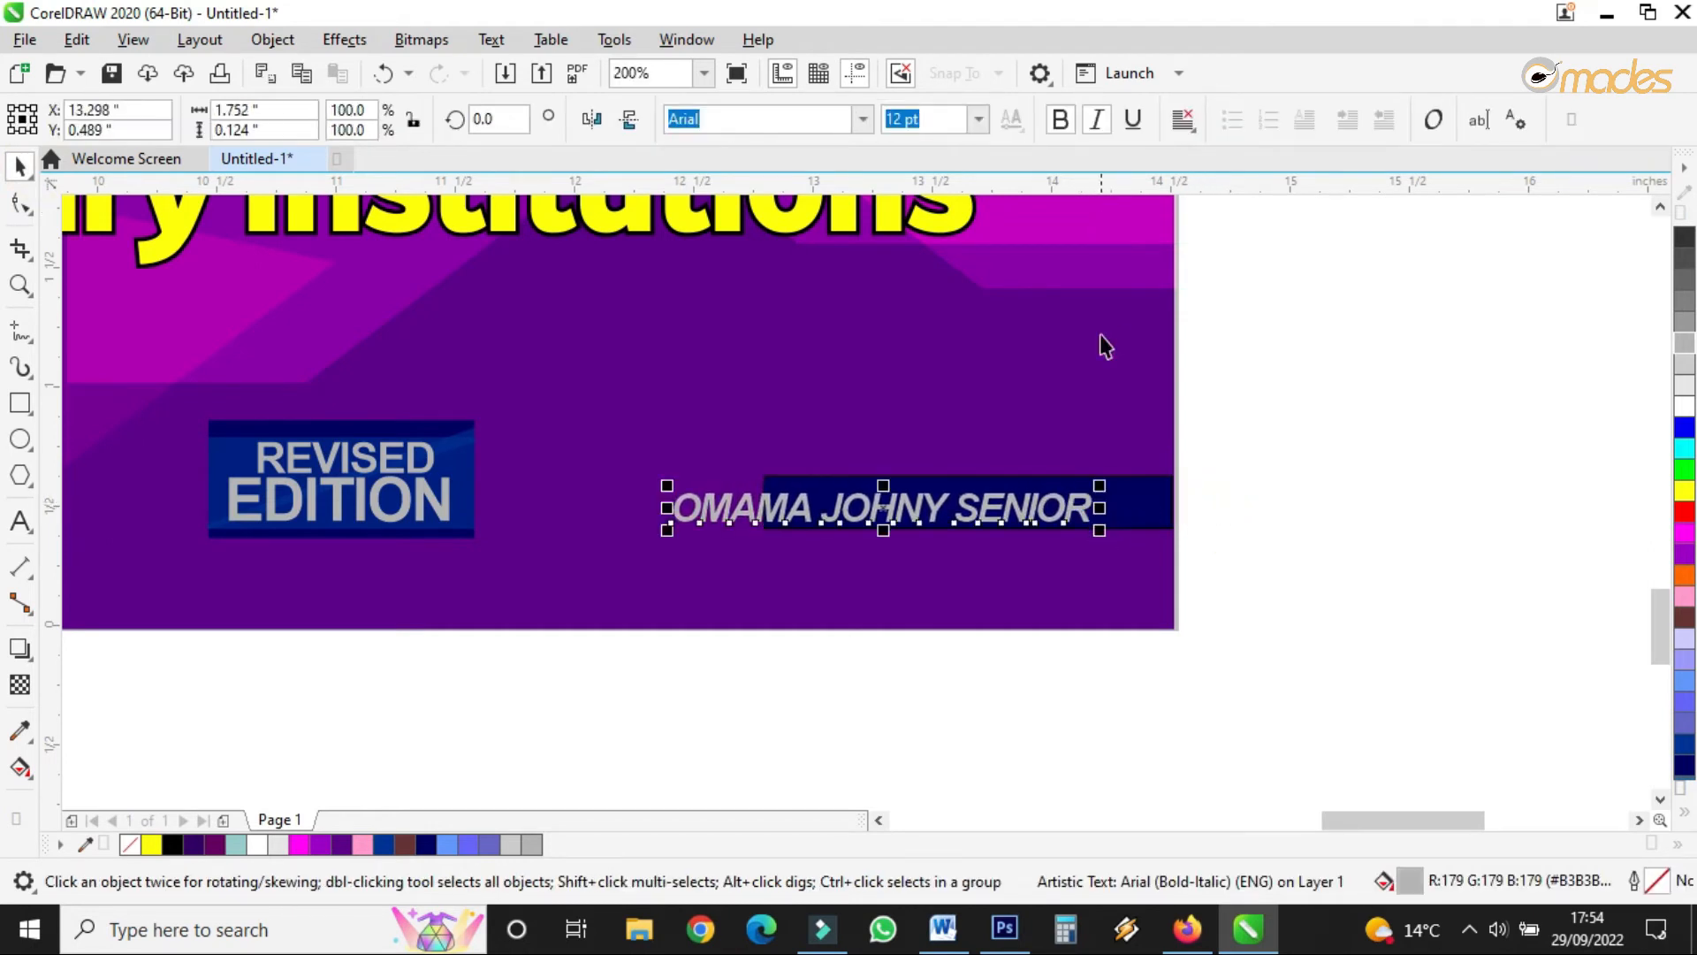
mouse_move(667, 530)
left_mouse_down()
mouse_move(700, 529)
mouse_move(663, 501)
left_mouse_up()
left_click(1125, 506)
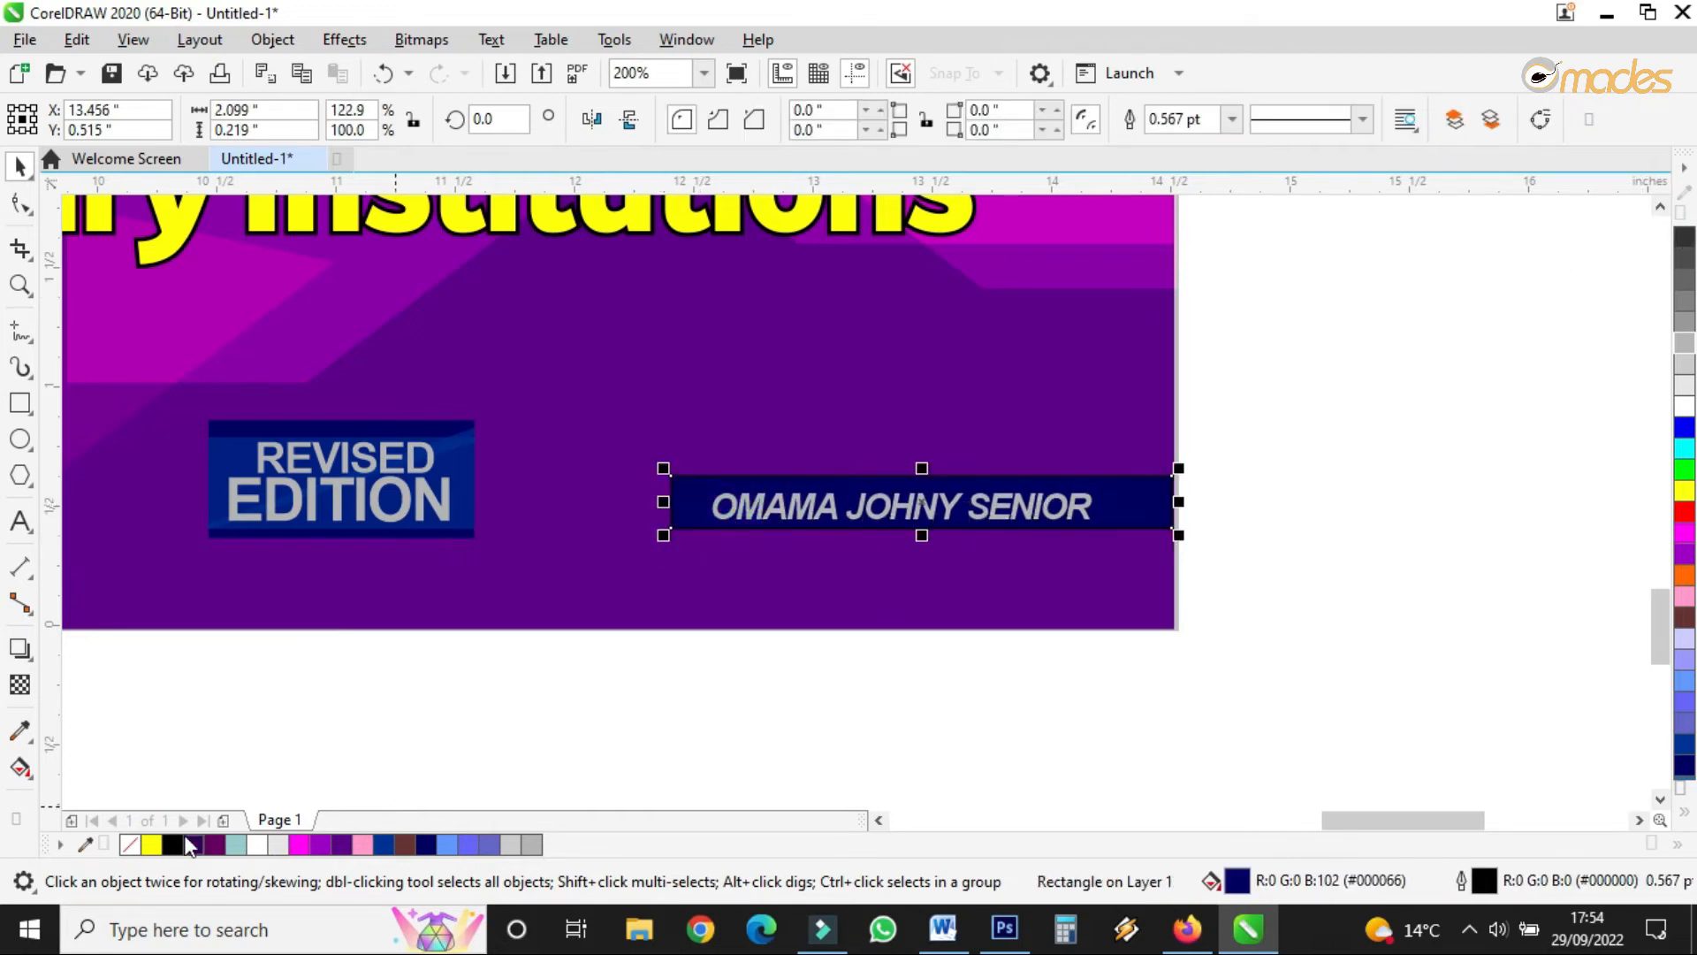
- Remove the navy bar's outline and give it a fountain transparency fading to the left
right_click(130, 844)
double_click(950, 510)
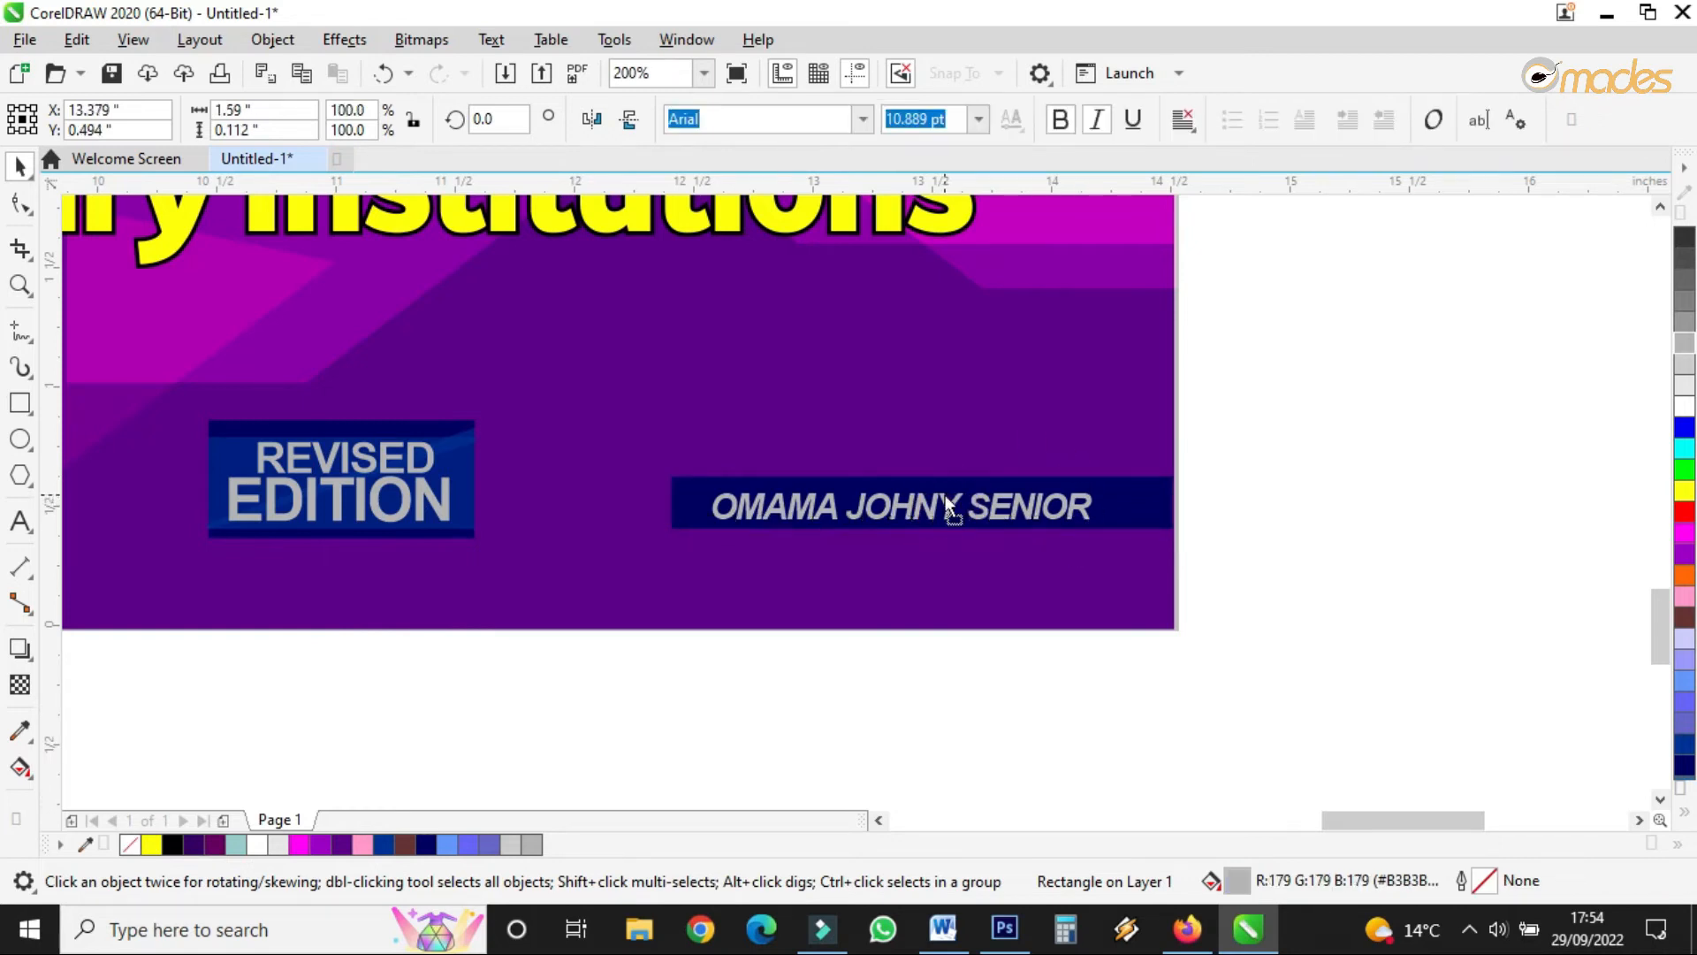
left_click(19, 683)
left_click_drag(1042, 493, 724, 511)
key("ctrl+z")
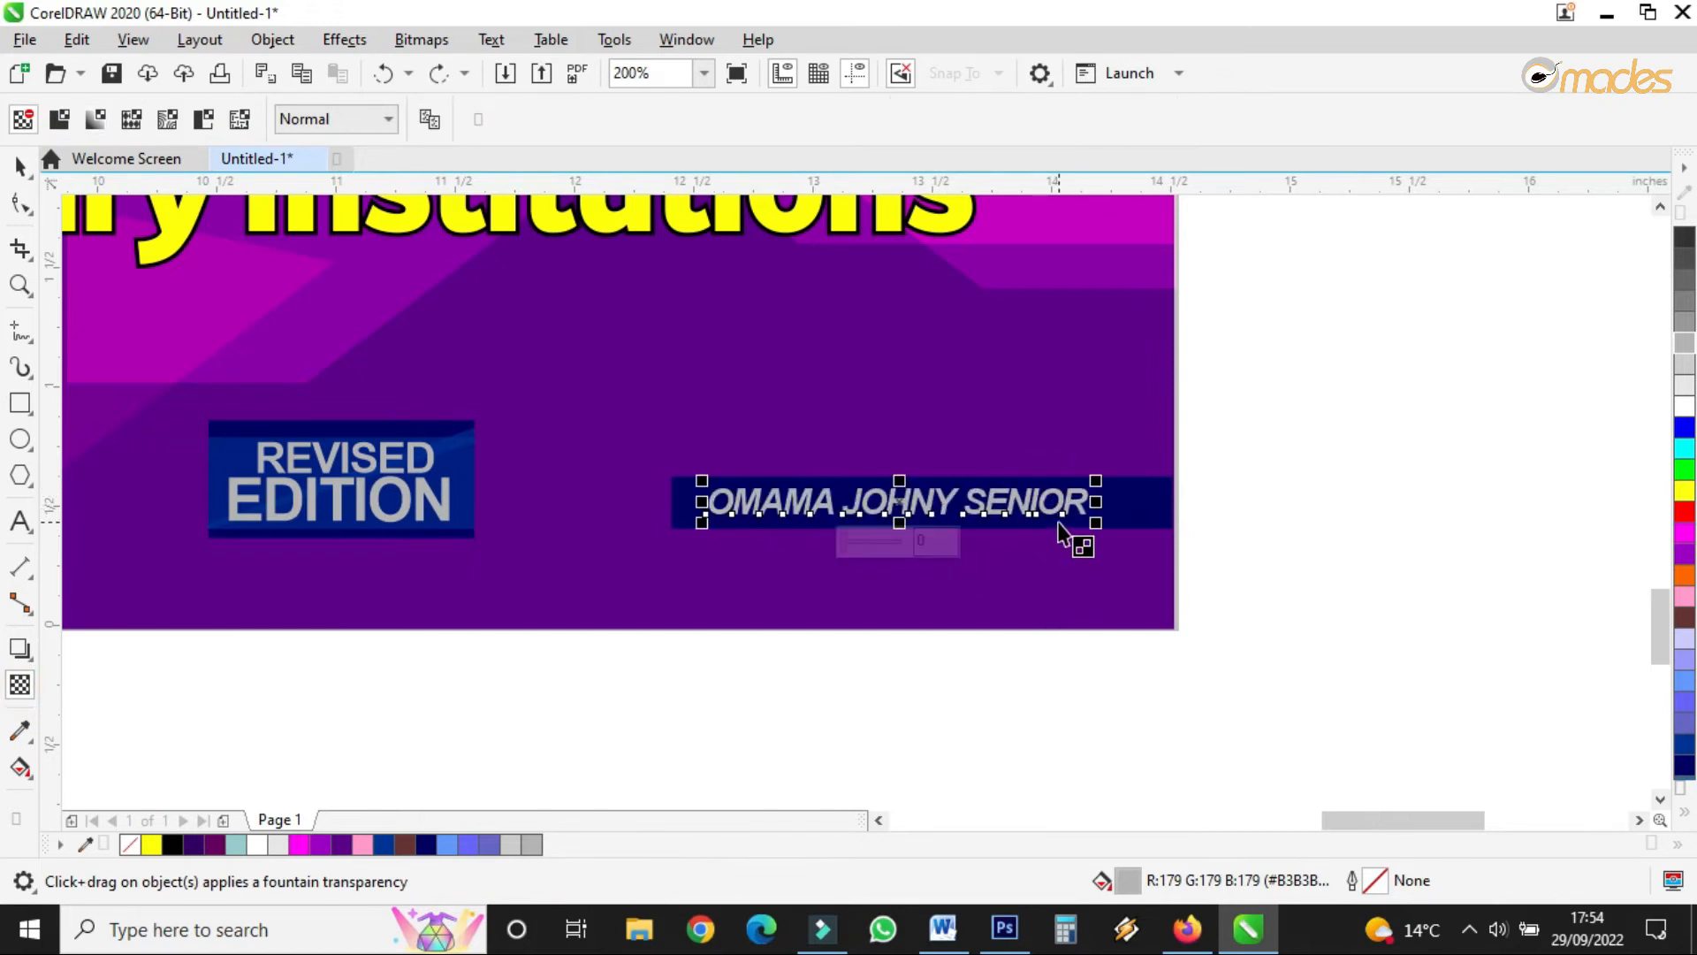
left_click(1140, 512)
left_click_drag(1096, 500, 687, 504)
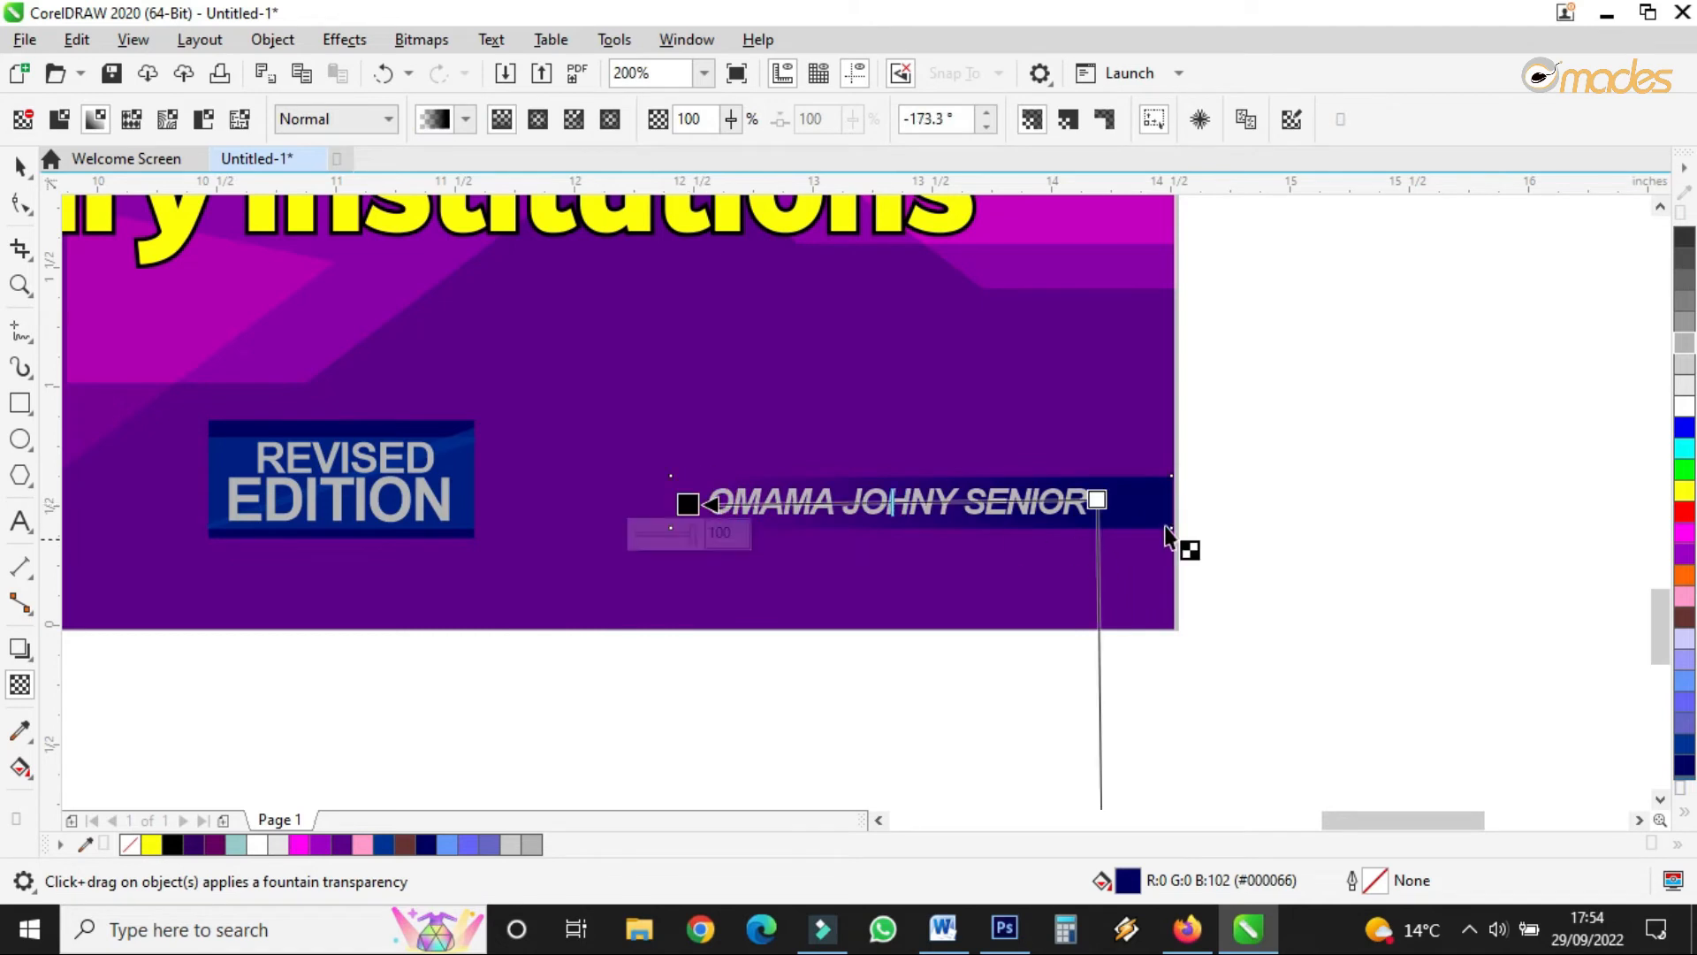
left_click(18, 164)
left_click(1284, 288)
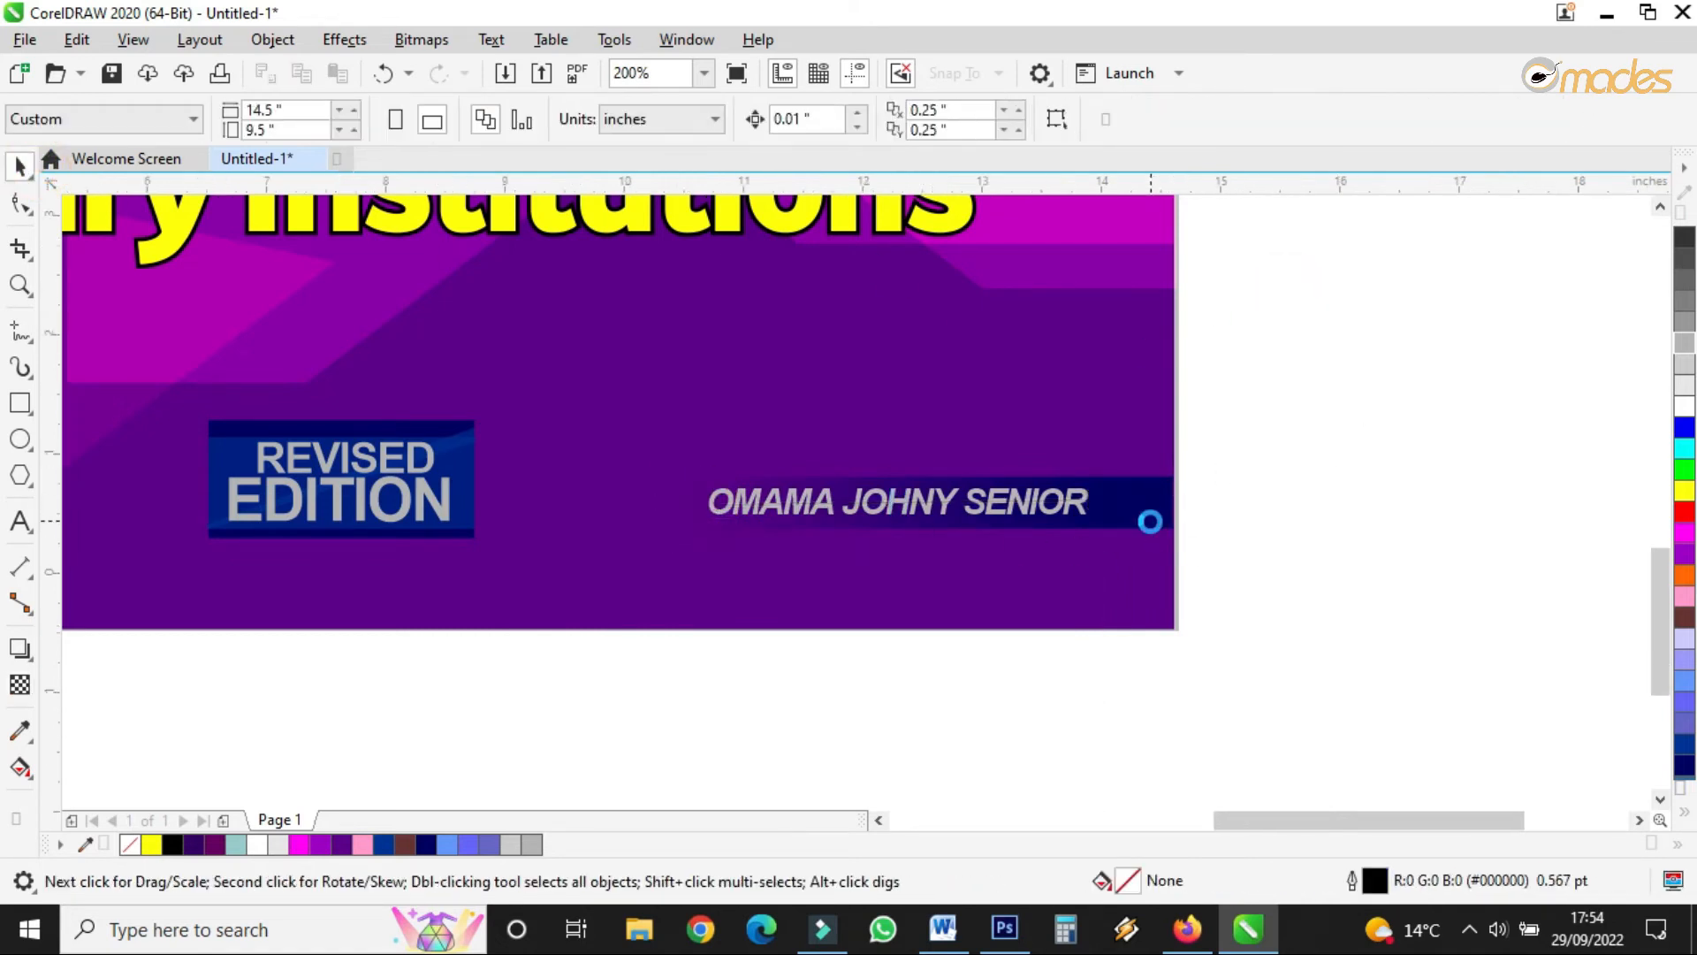
- Move the author's name slightly left and shrink it a little
scroll(1148, 519, "down", 2)
scroll(1108, 513, "up", 4)
left_click_drag(1112, 559, 1065, 574)
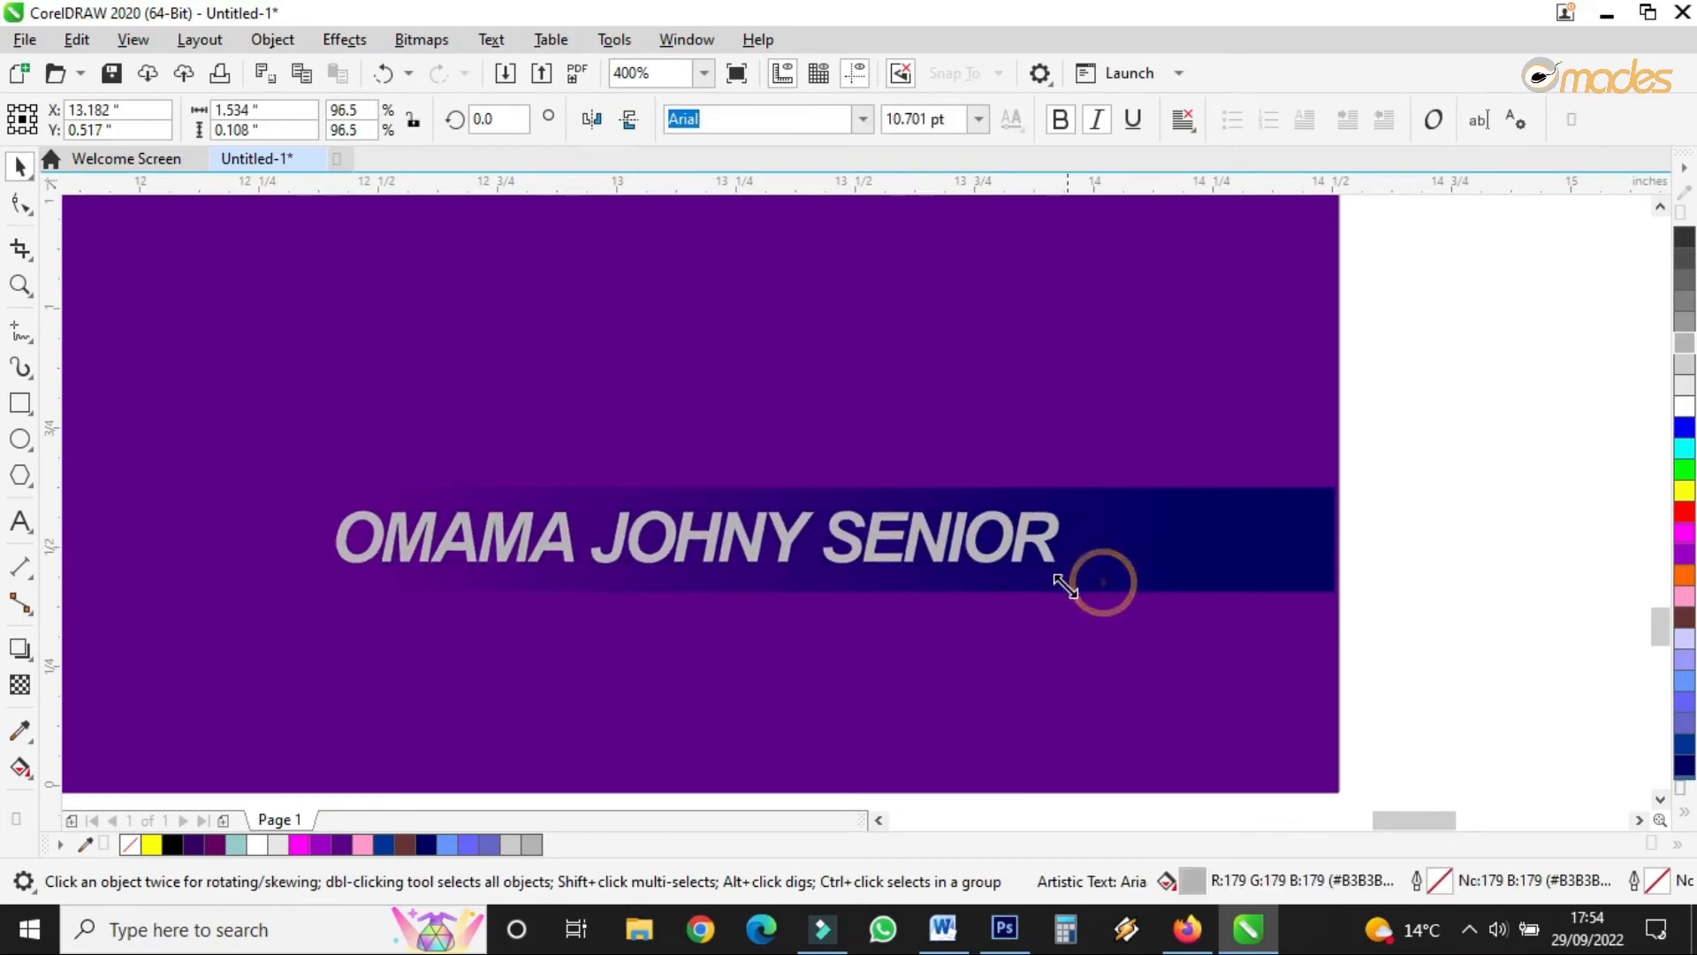
left_click_drag(917, 542, 903, 556)
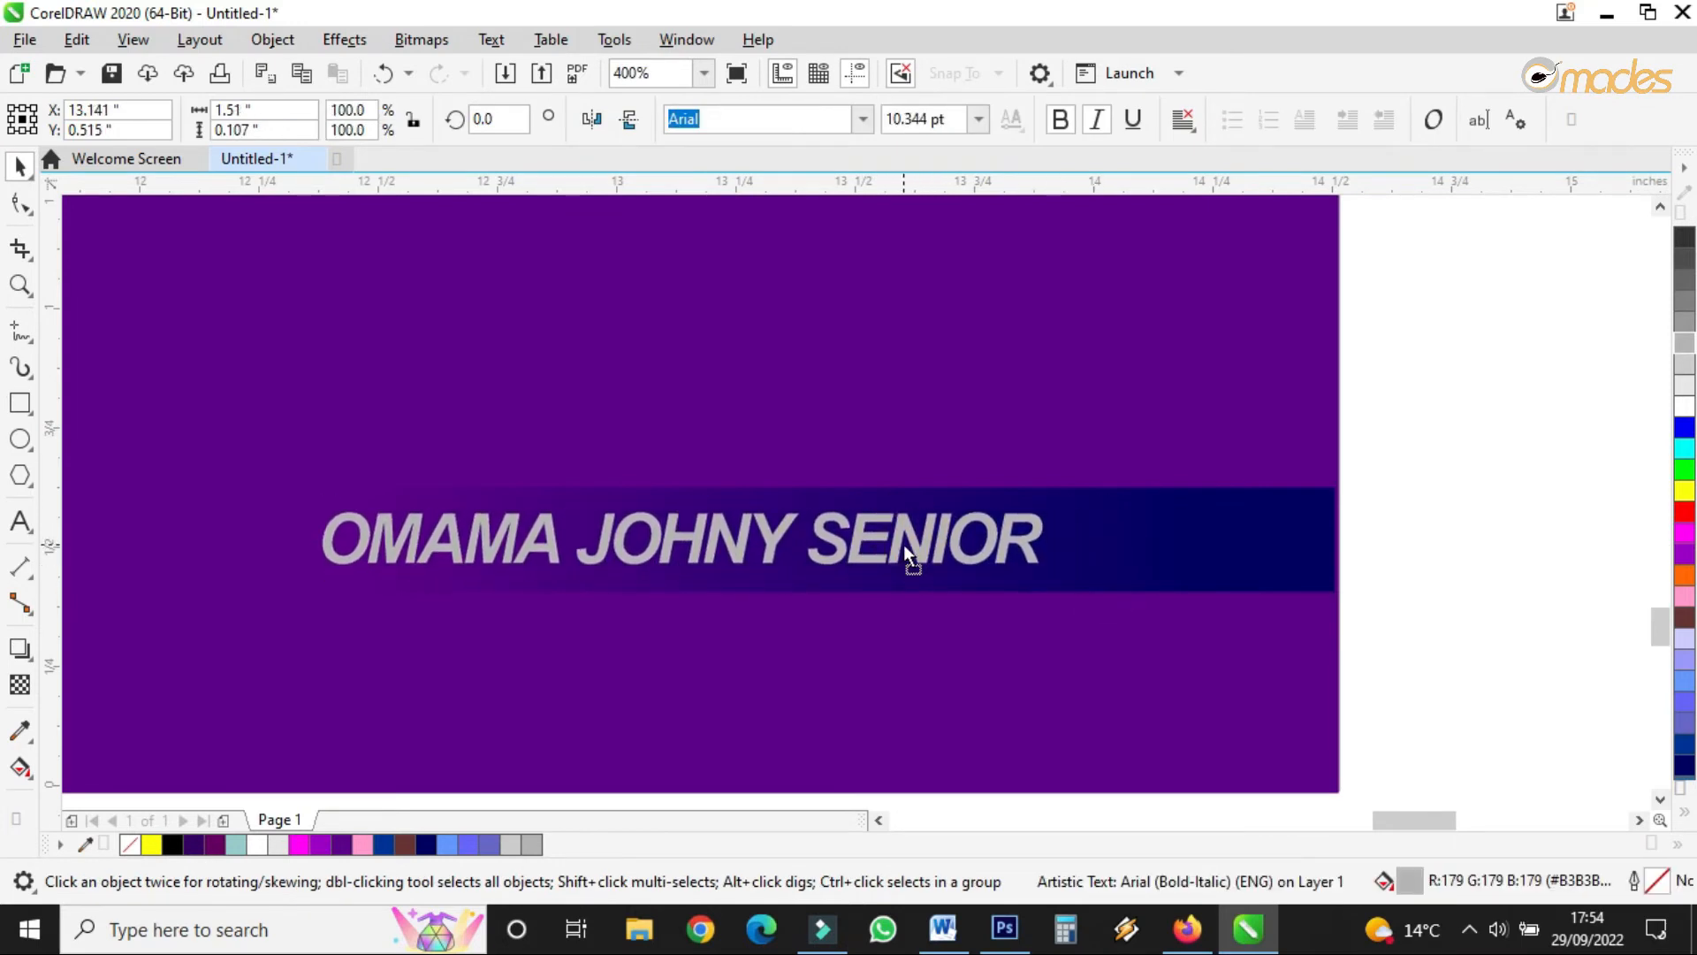
scroll(903, 545, "down", 4)
left_click(775, 625)
- Enlarge the REVISED EDITION badge slightly and shift it left
left_click_drag(544, 681, 840, 409)
mouse_move(631, 448)
left_mouse_down()
mouse_move(611, 439)
mouse_move(618, 469)
left_mouse_up()
scroll(880, 495, "down", 3)
scroll(910, 424, "up", 3)
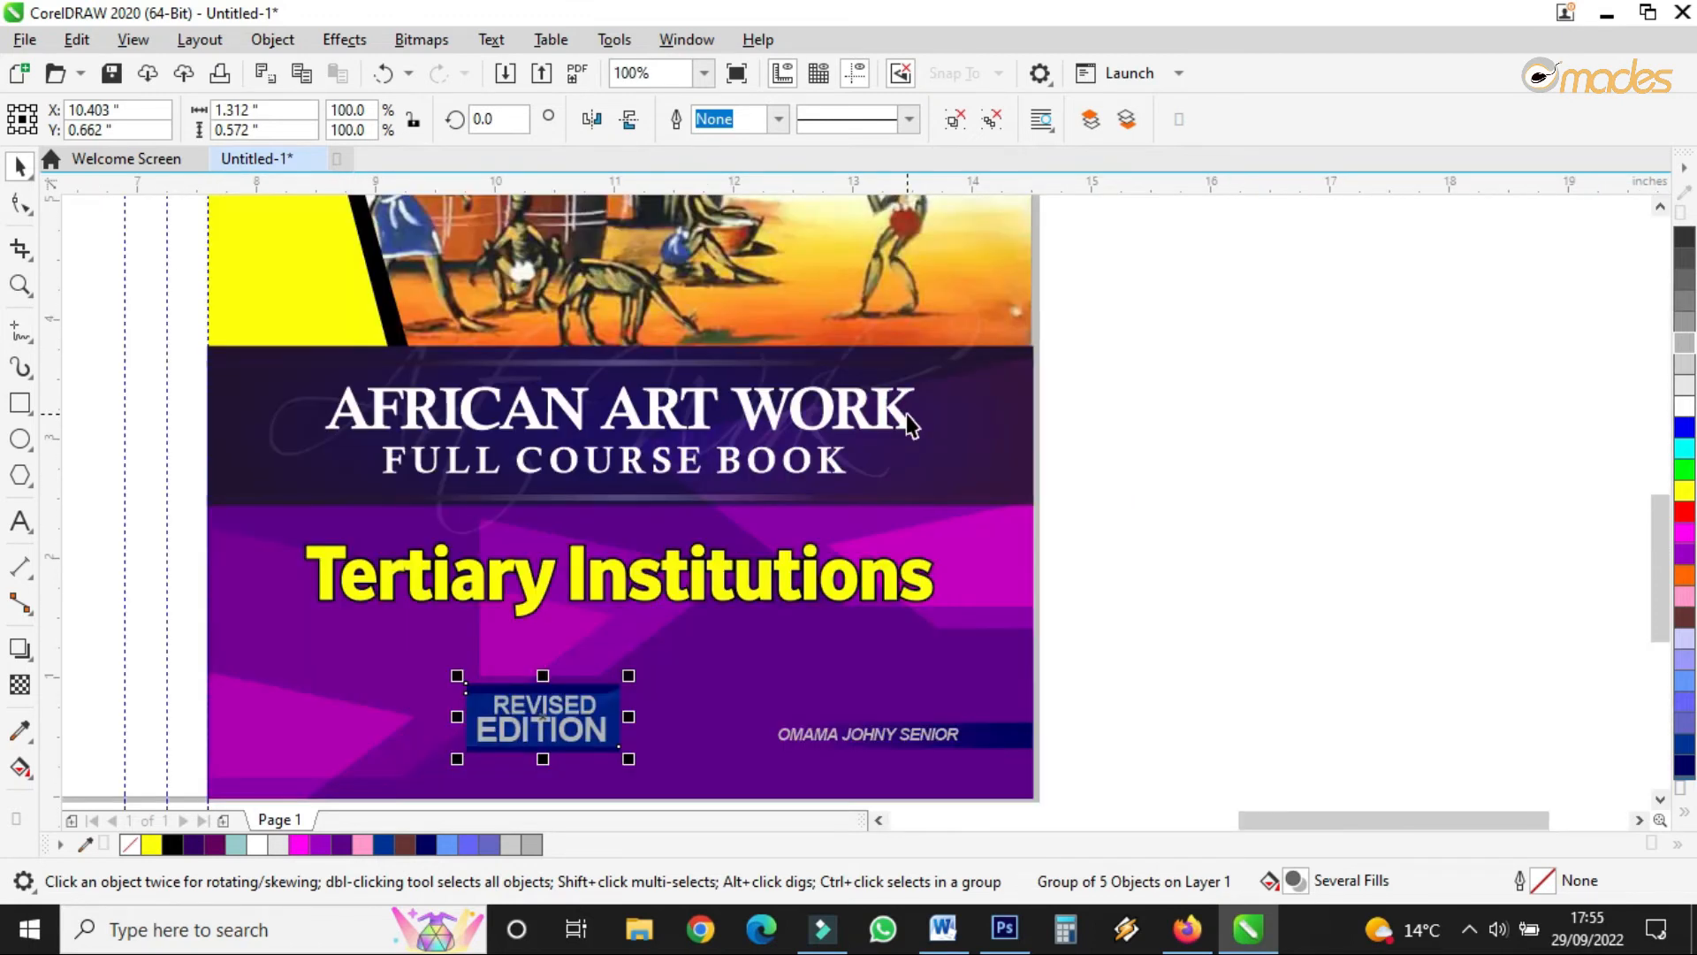
scroll(915, 466, "up", 2)
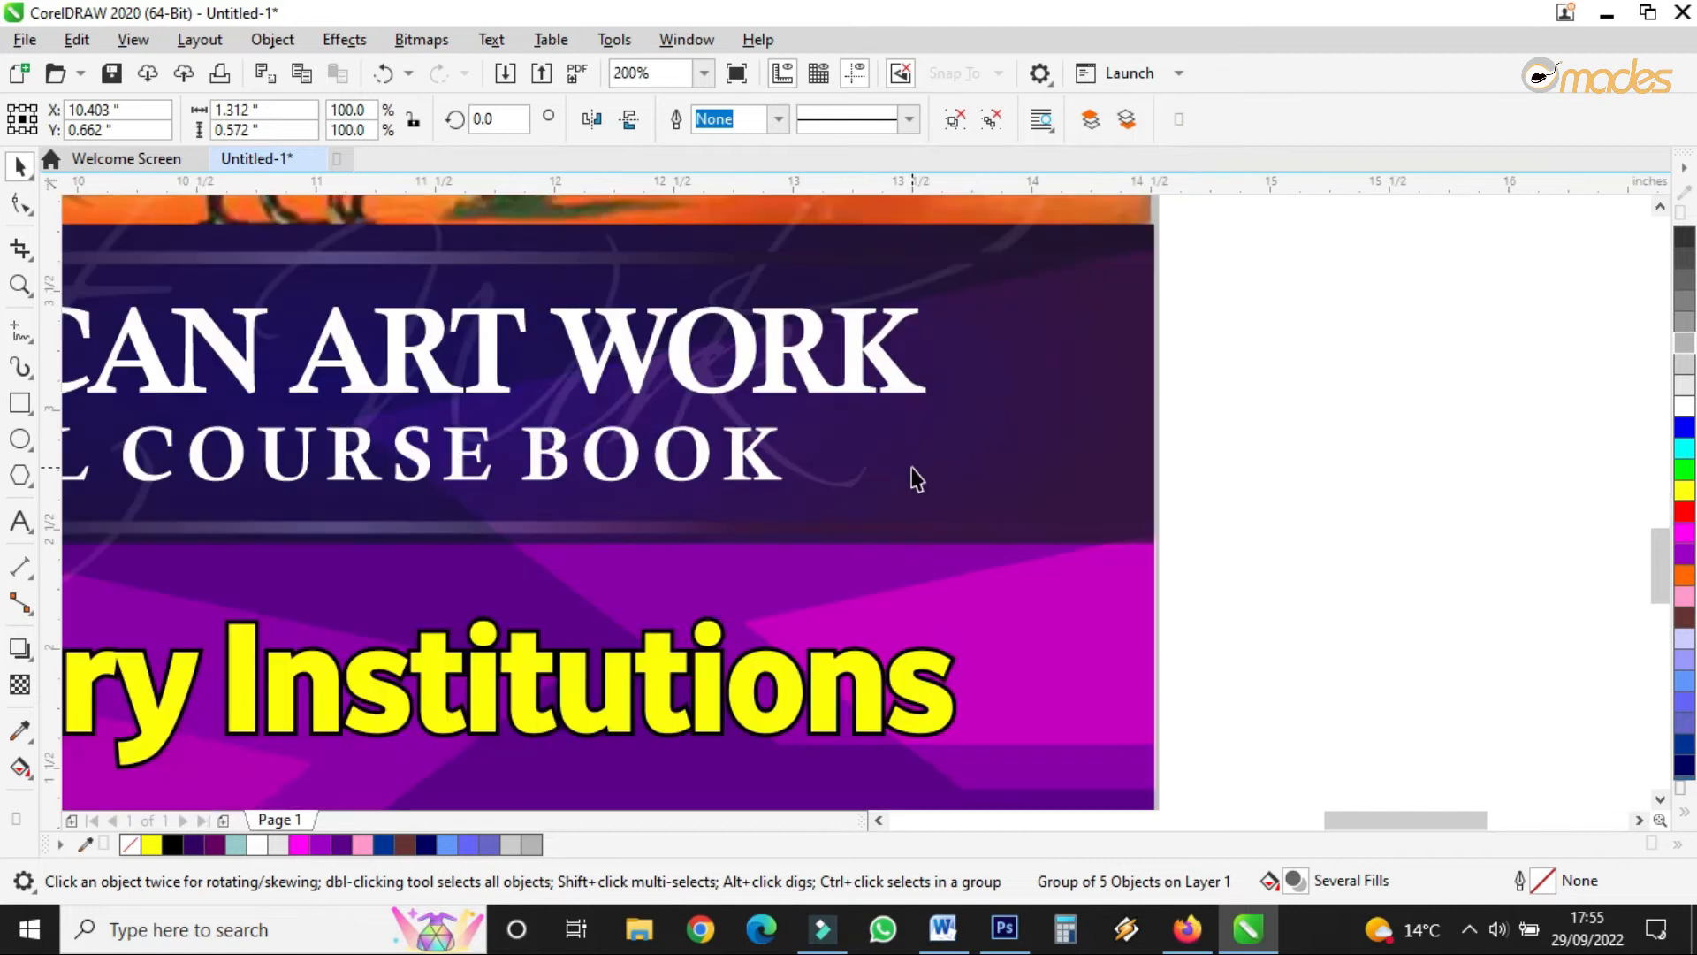
left_click(8, 446)
- Draw a light grey circle with no outline beside the title's BOOK line
scroll(977, 470, "up", 1)
left_click_drag(767, 395, 972, 676)
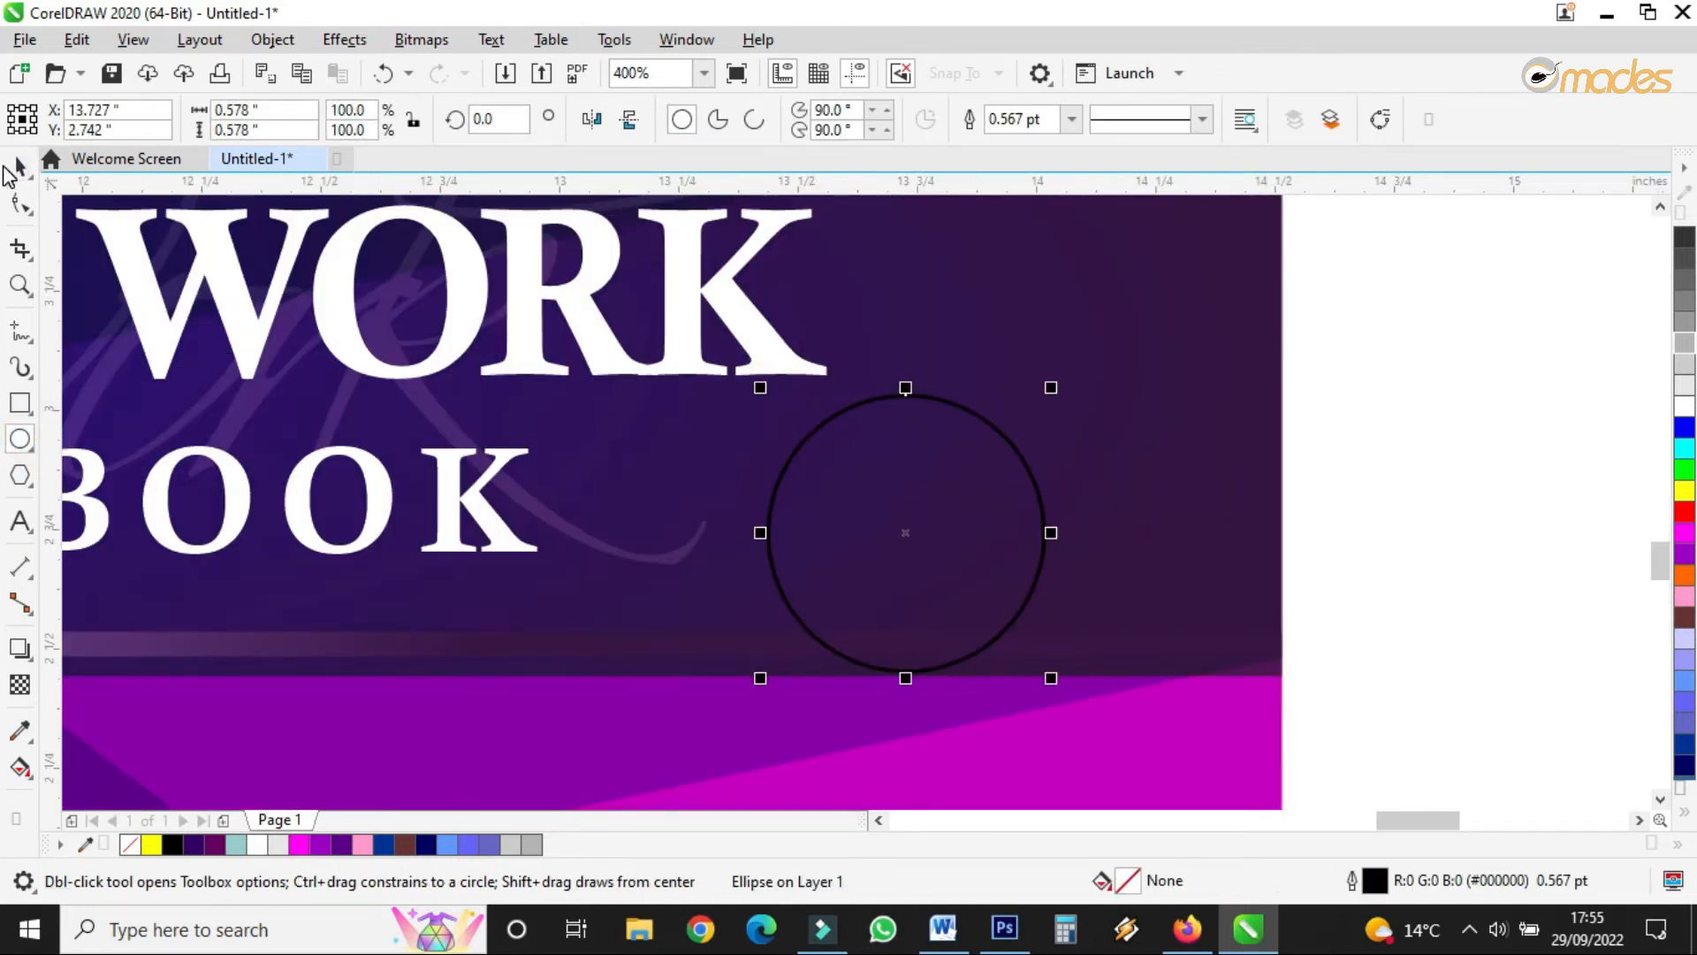
left_click(18, 166)
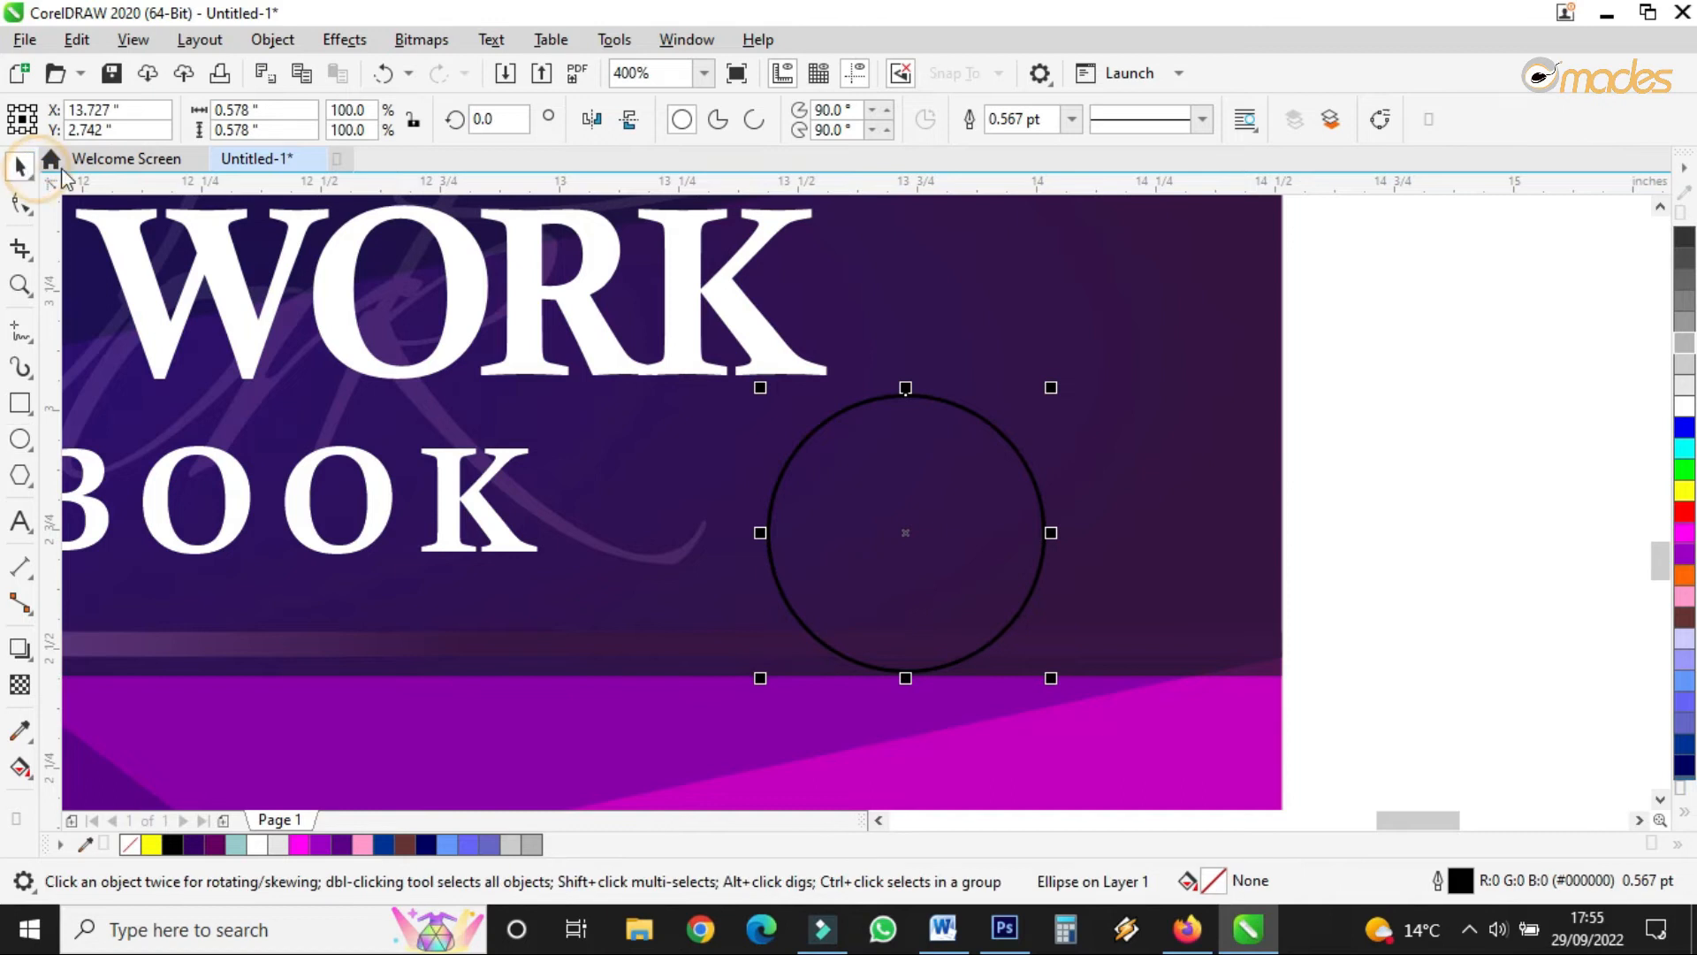
left_click(1686, 353)
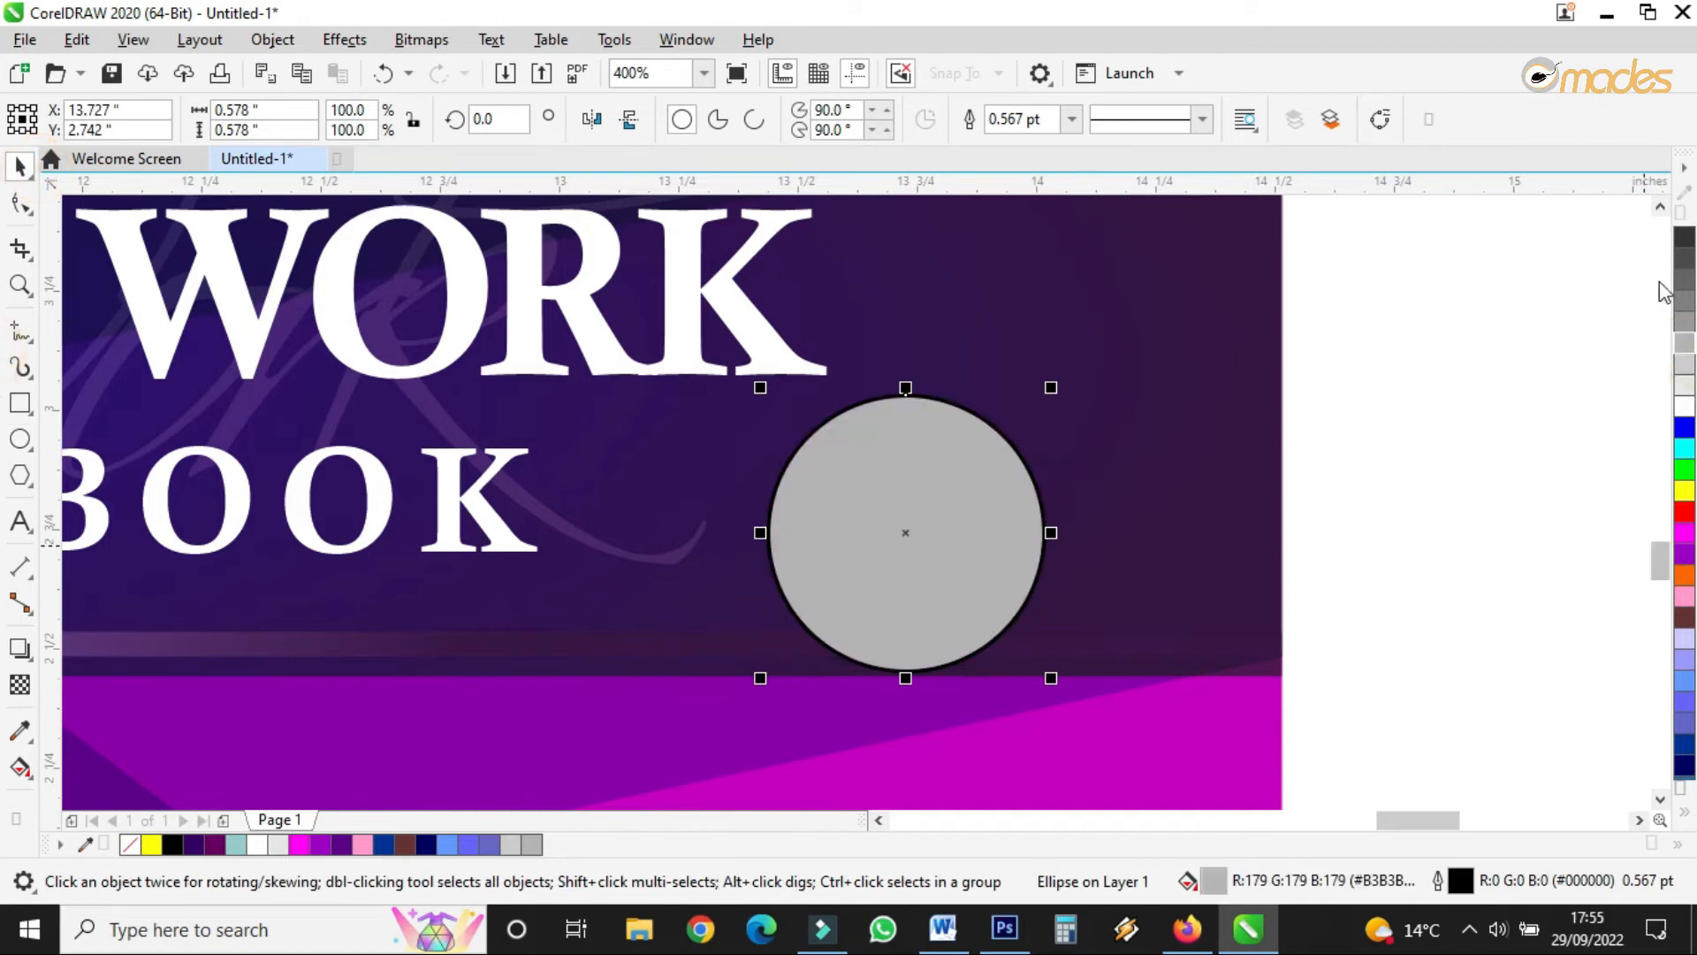
right_click(132, 846)
- Add two smaller concentric ring copies inside the disc with dark grey outlines
left_click_drag(1050, 676, 1030, 658)
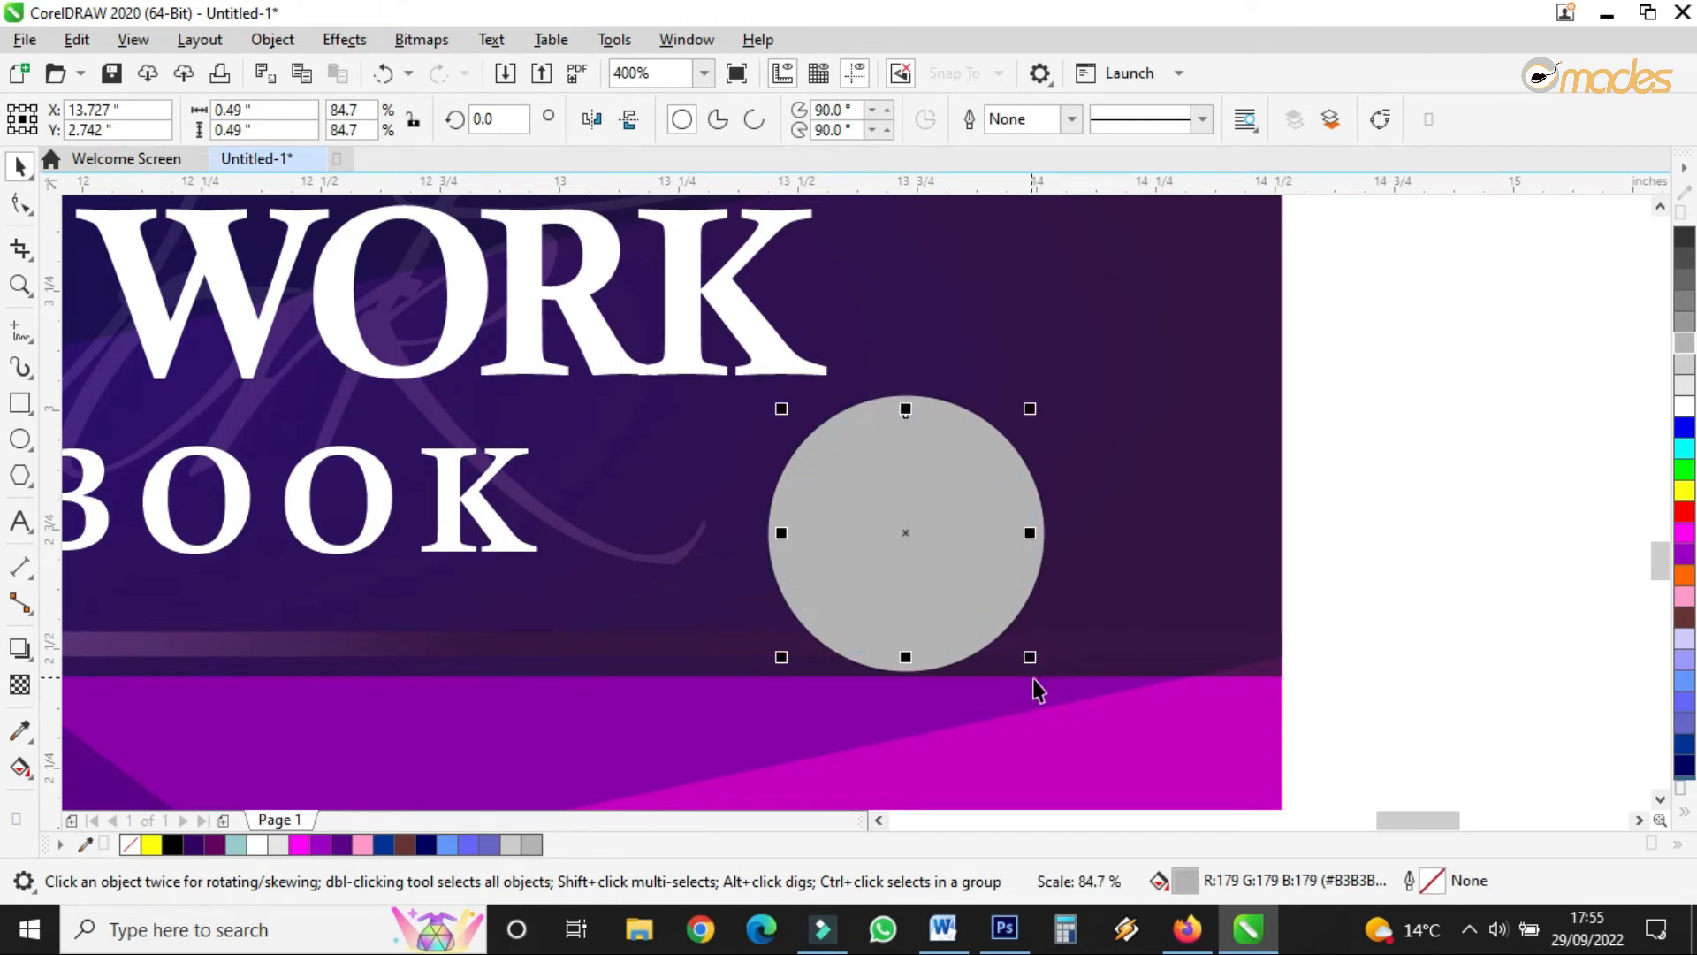
right_click(1688, 331)
right_click(1686, 297)
left_click_drag(1340, 300, 669, 750)
left_click(1379, 522)
left_click_drag(1450, 304, 553, 787)
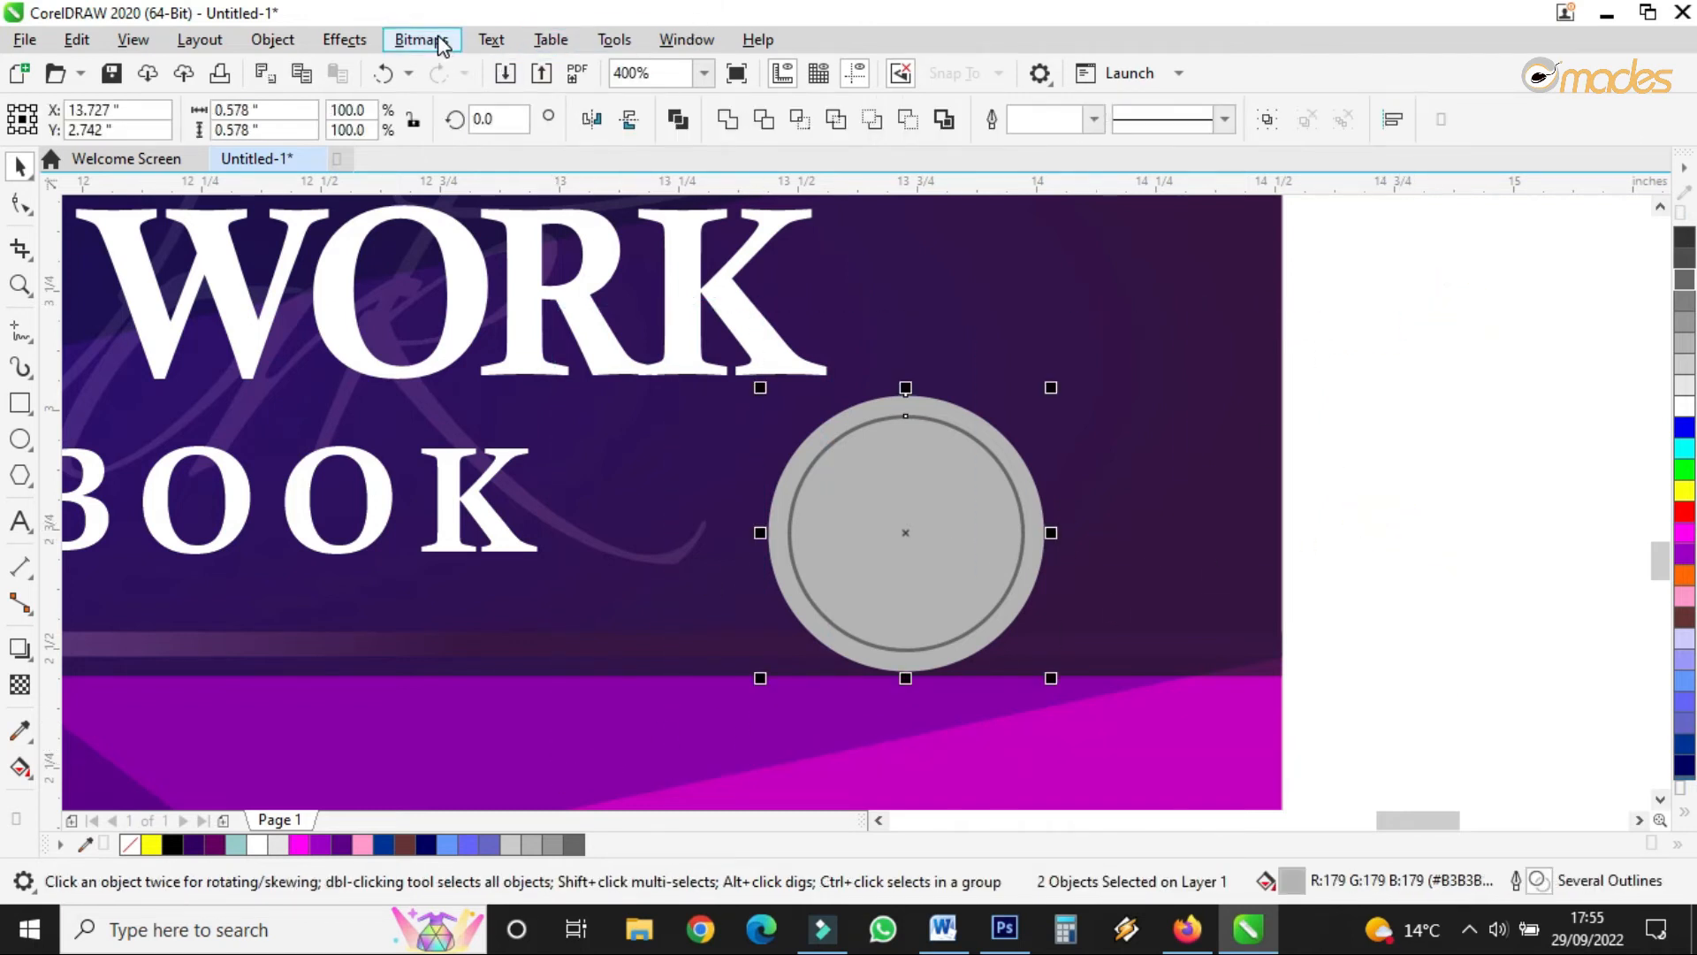
left_click(1349, 428)
left_click(1027, 489)
left_click(992, 481)
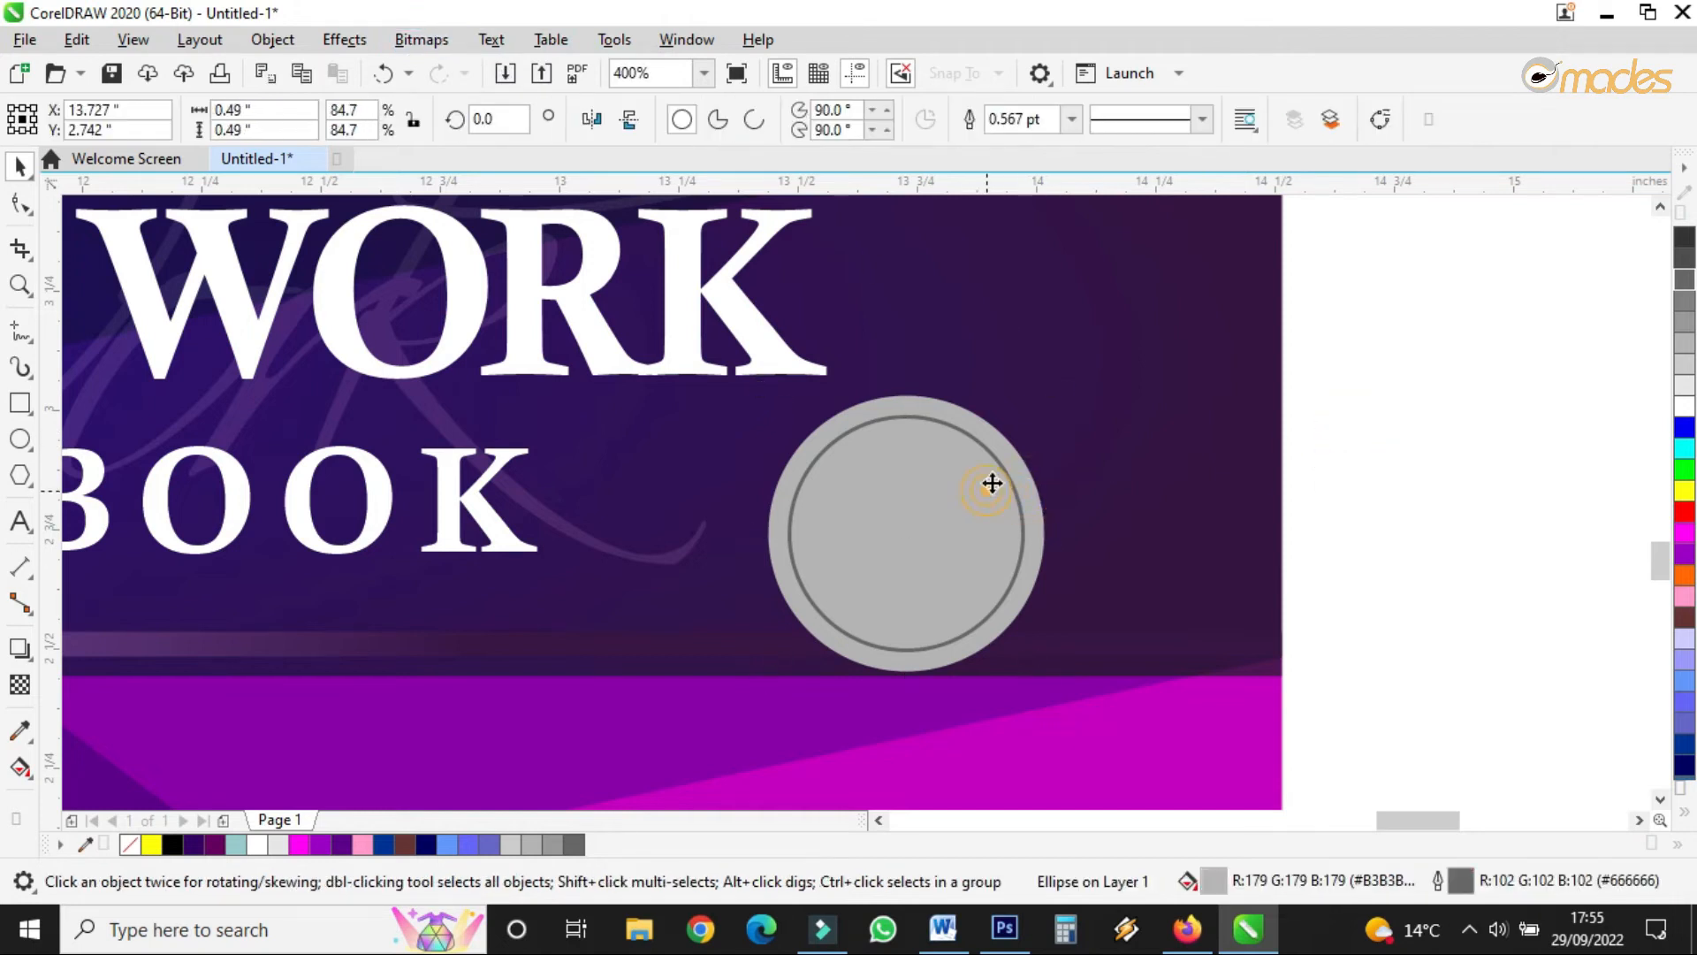
left_click_drag(1025, 403, 1019, 417)
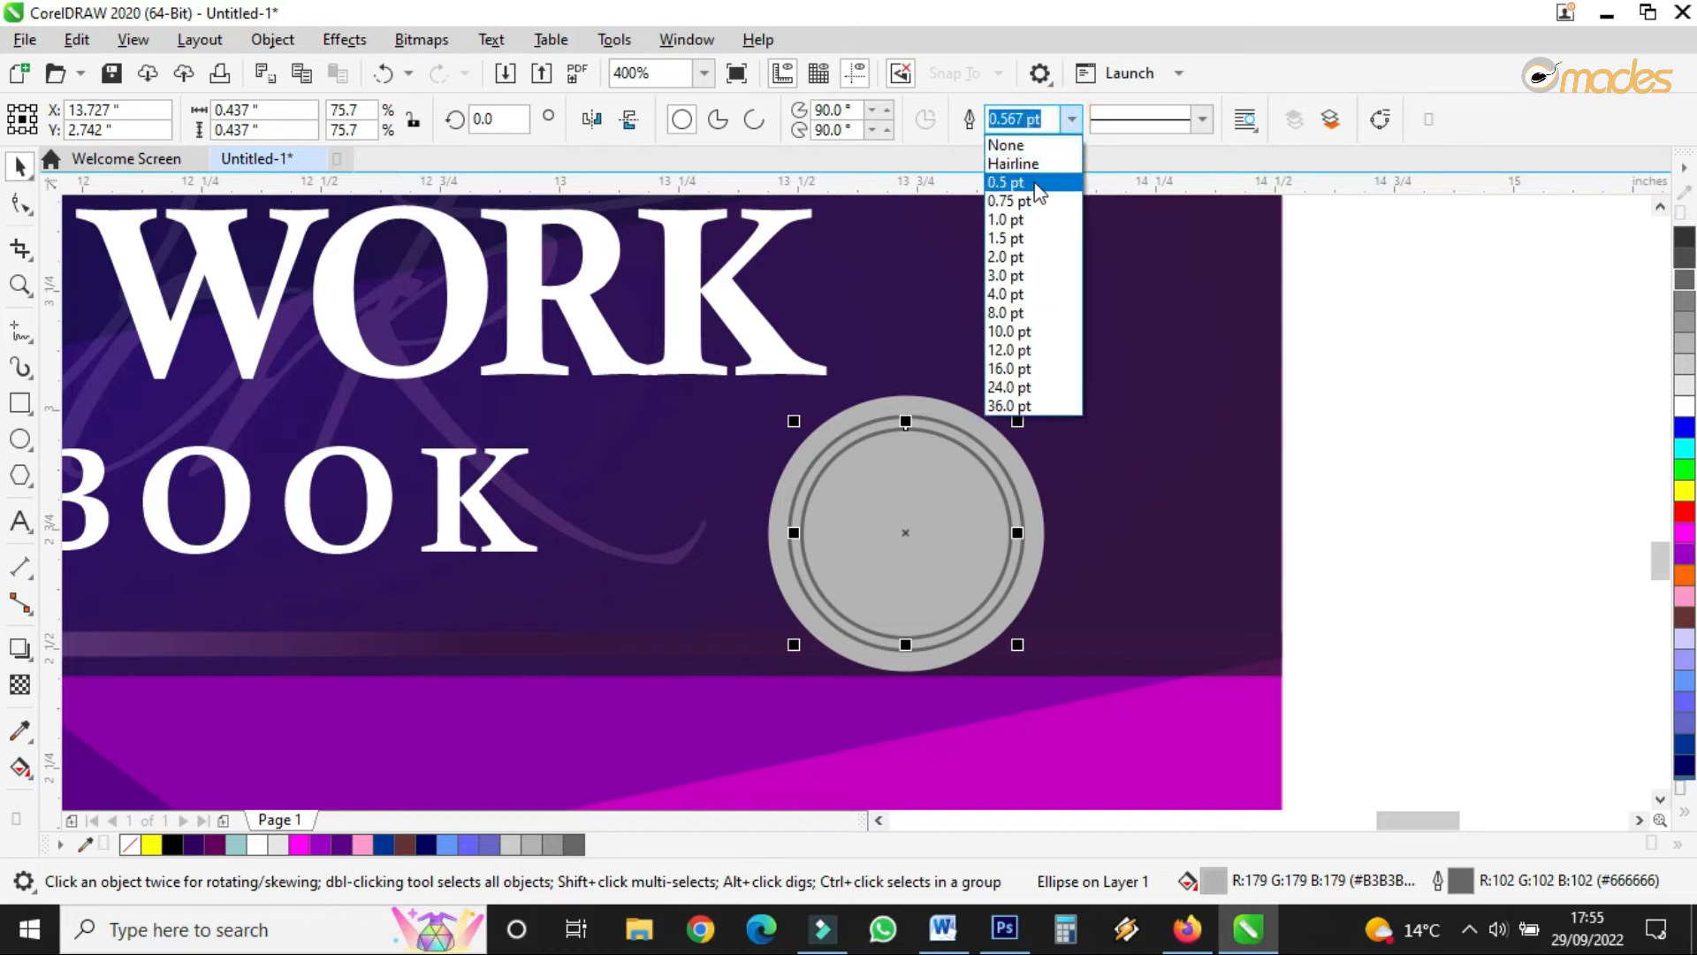
- Set the ring outlines to Hairline and group the disc with both rings
left_click(1032, 183)
left_click(1071, 118)
left_click(1015, 164)
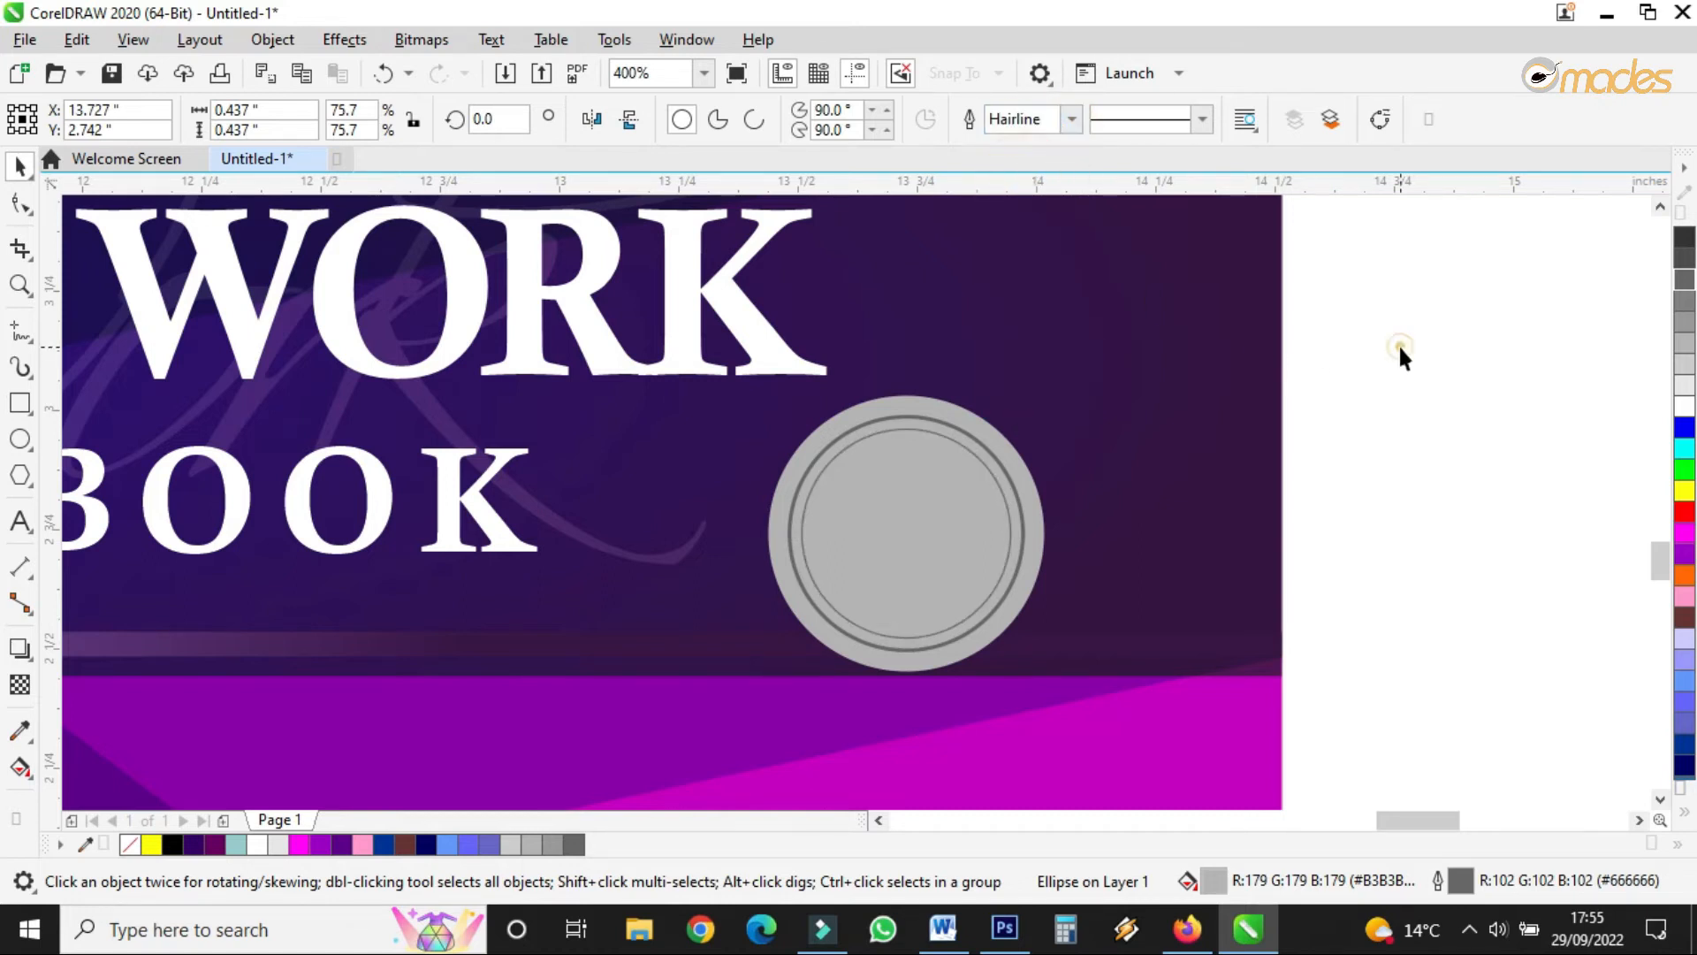
left_click(1392, 300)
left_click_drag(1130, 486, 682, 723)
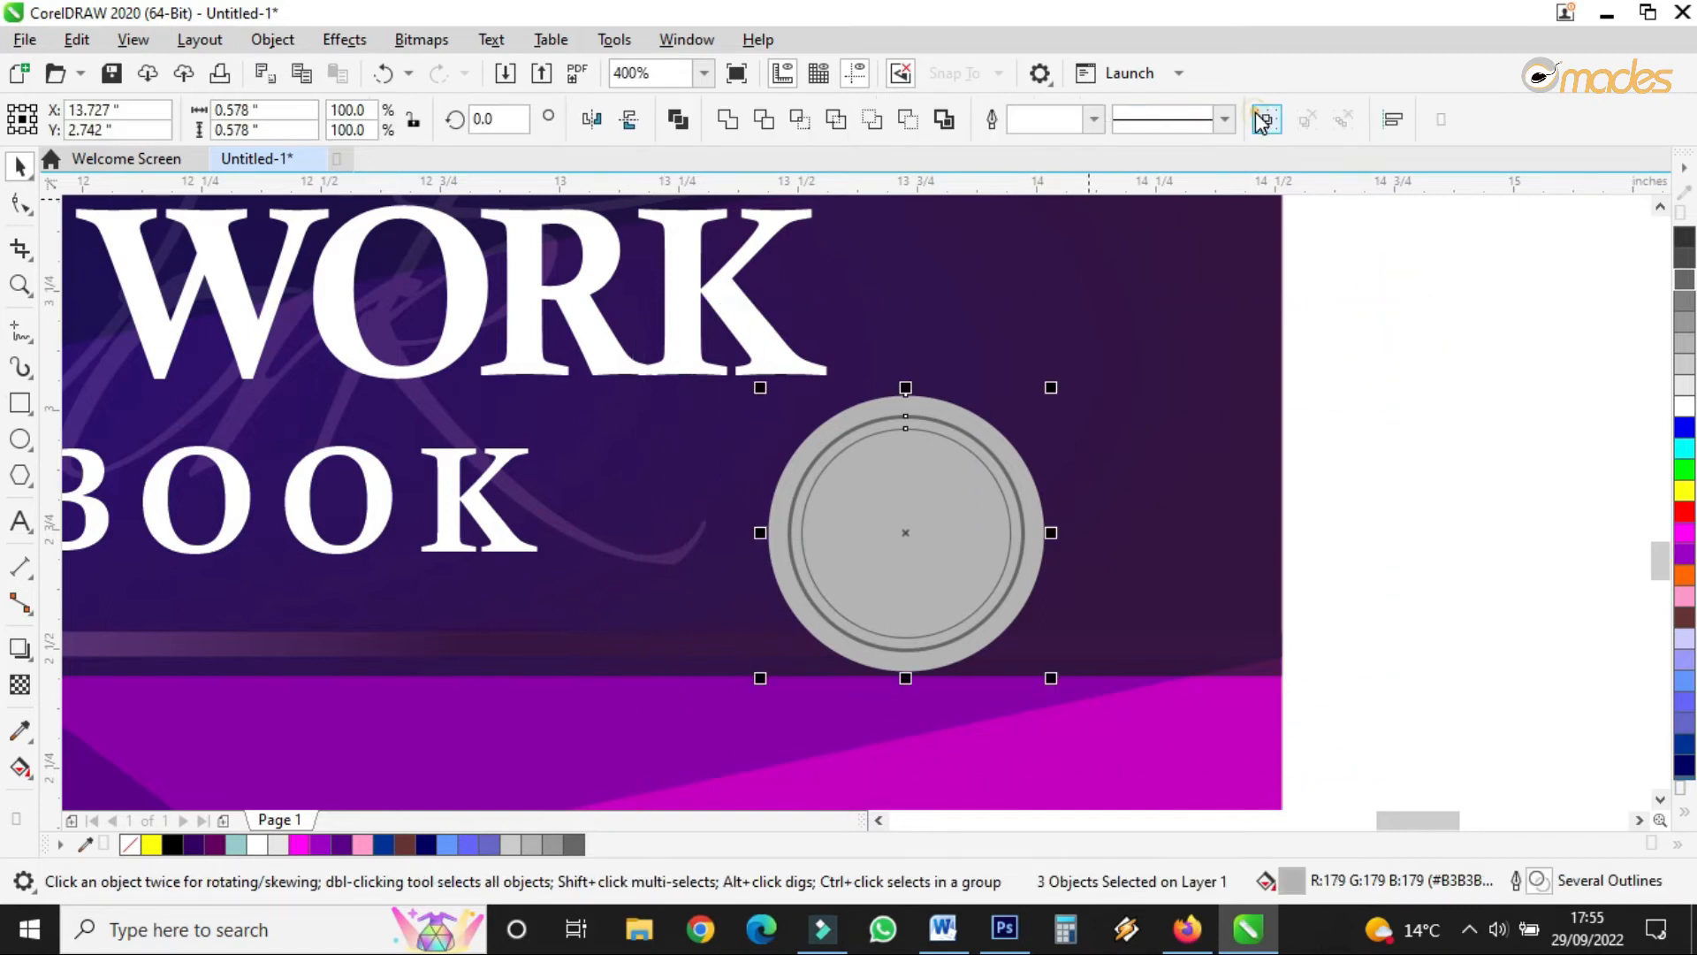
left_click(1264, 120)
left_click(421, 40)
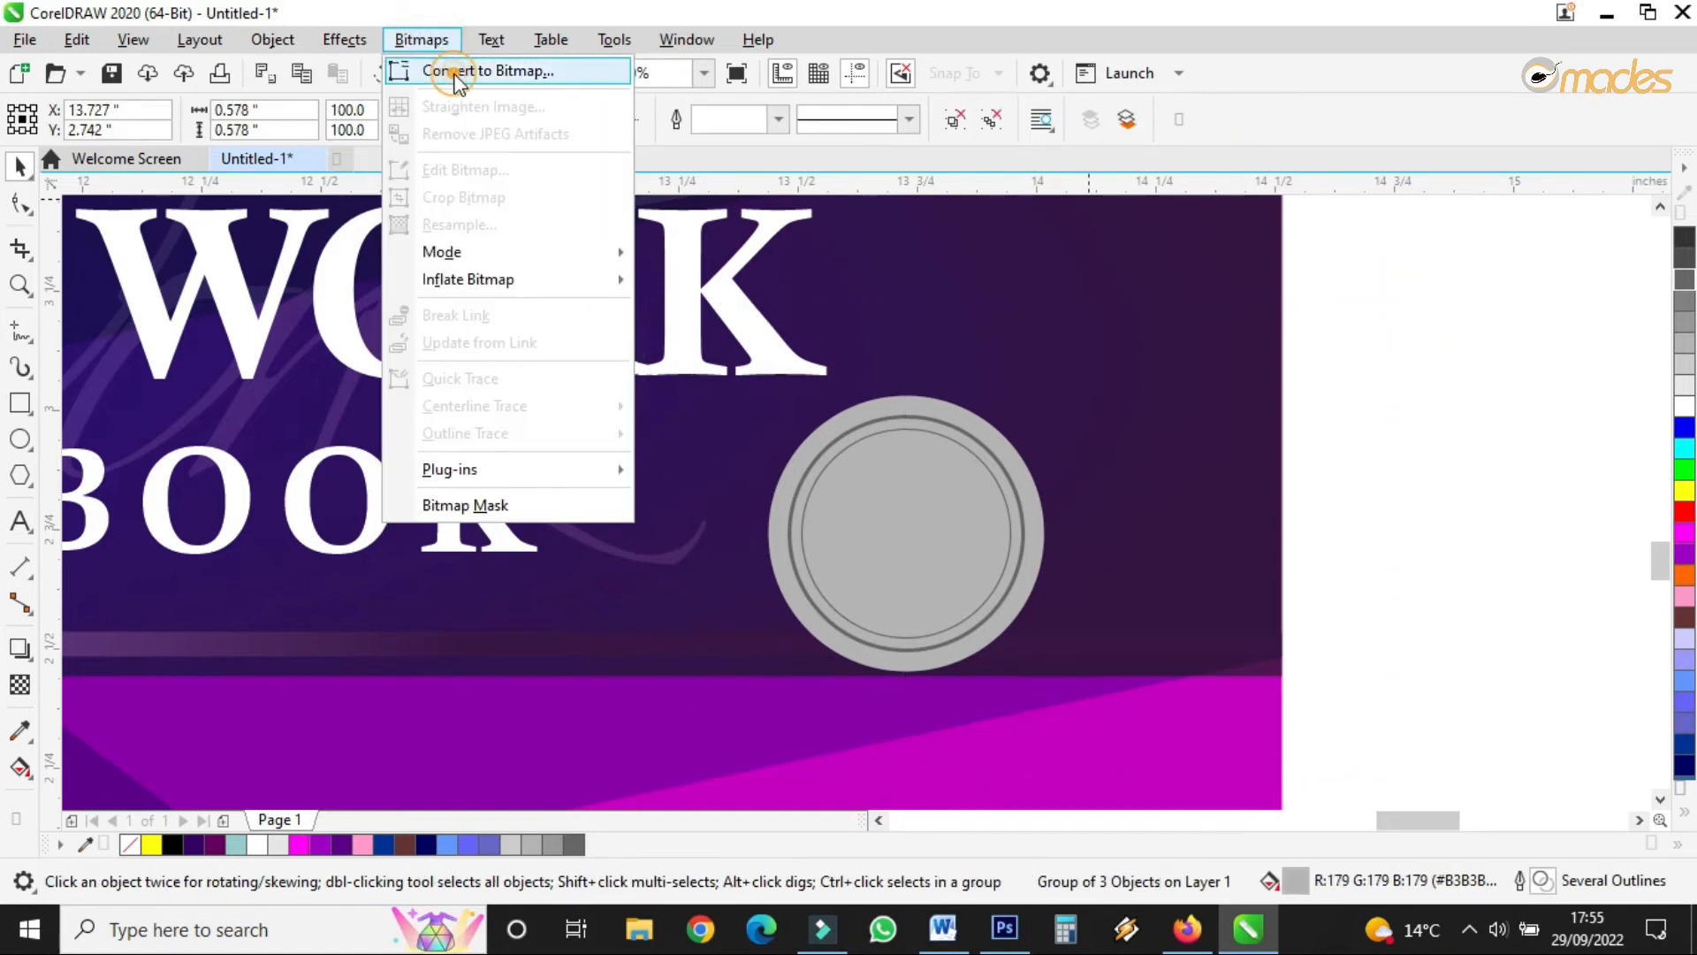
- Convert the grey seal to a 300 dpi bitmap and apply Page Curl from the bottom-right corner
left_click(456, 72)
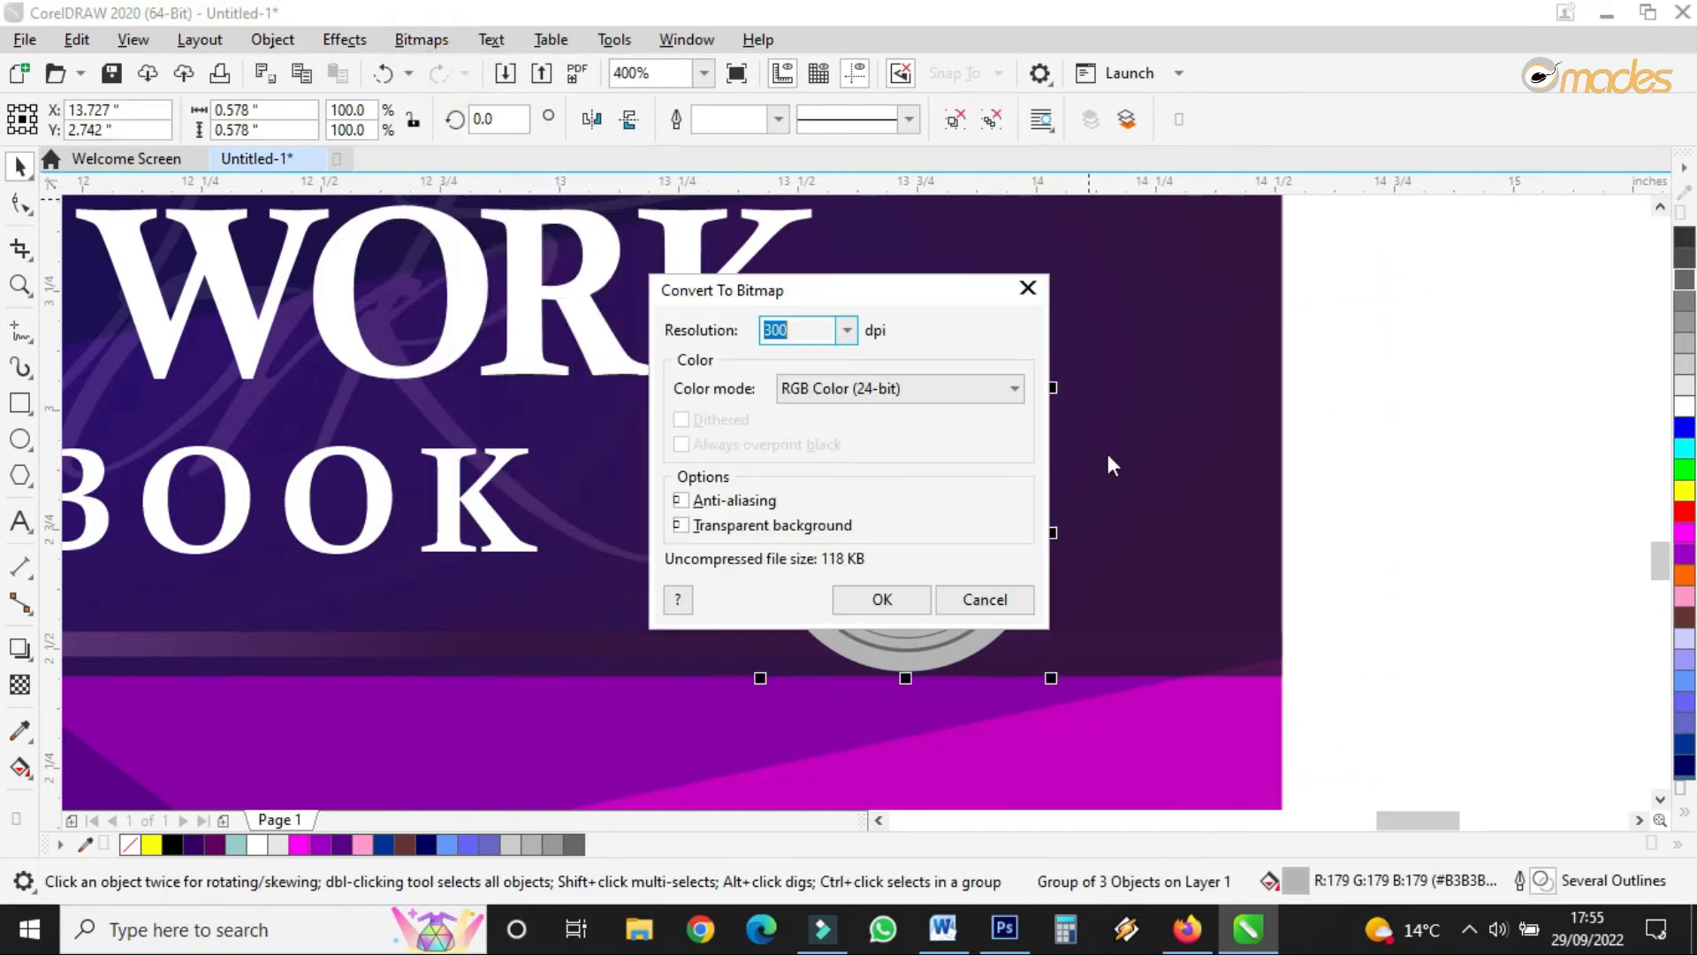
left_click(881, 599)
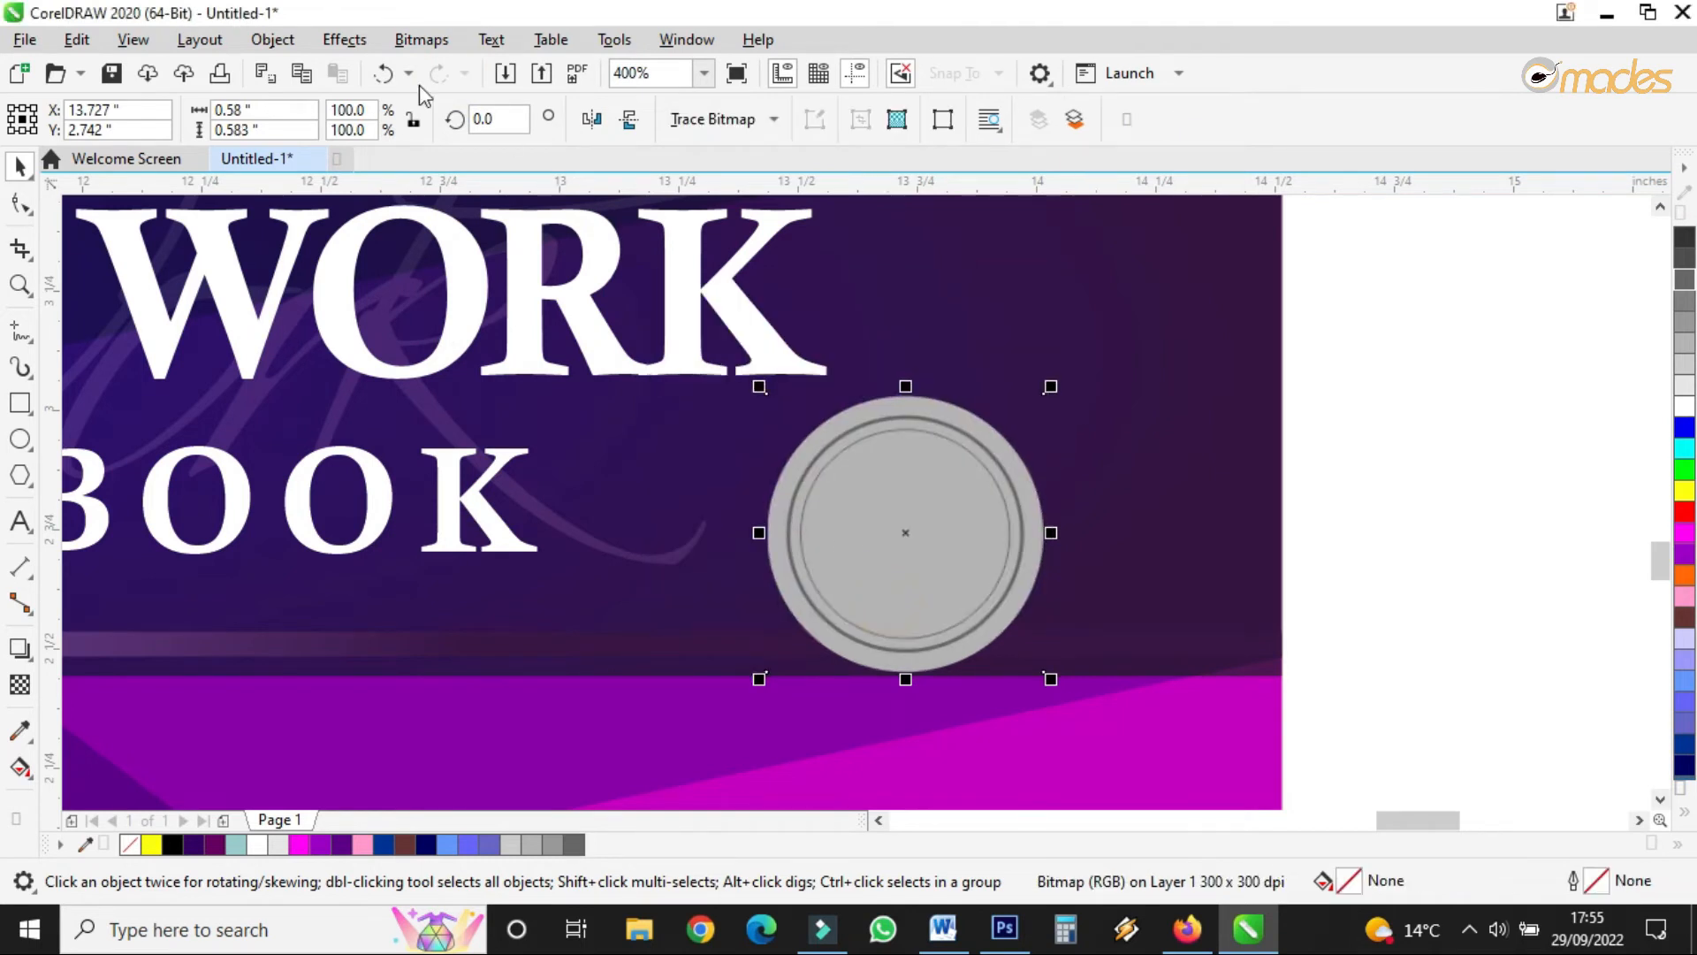
left_click(341, 40)
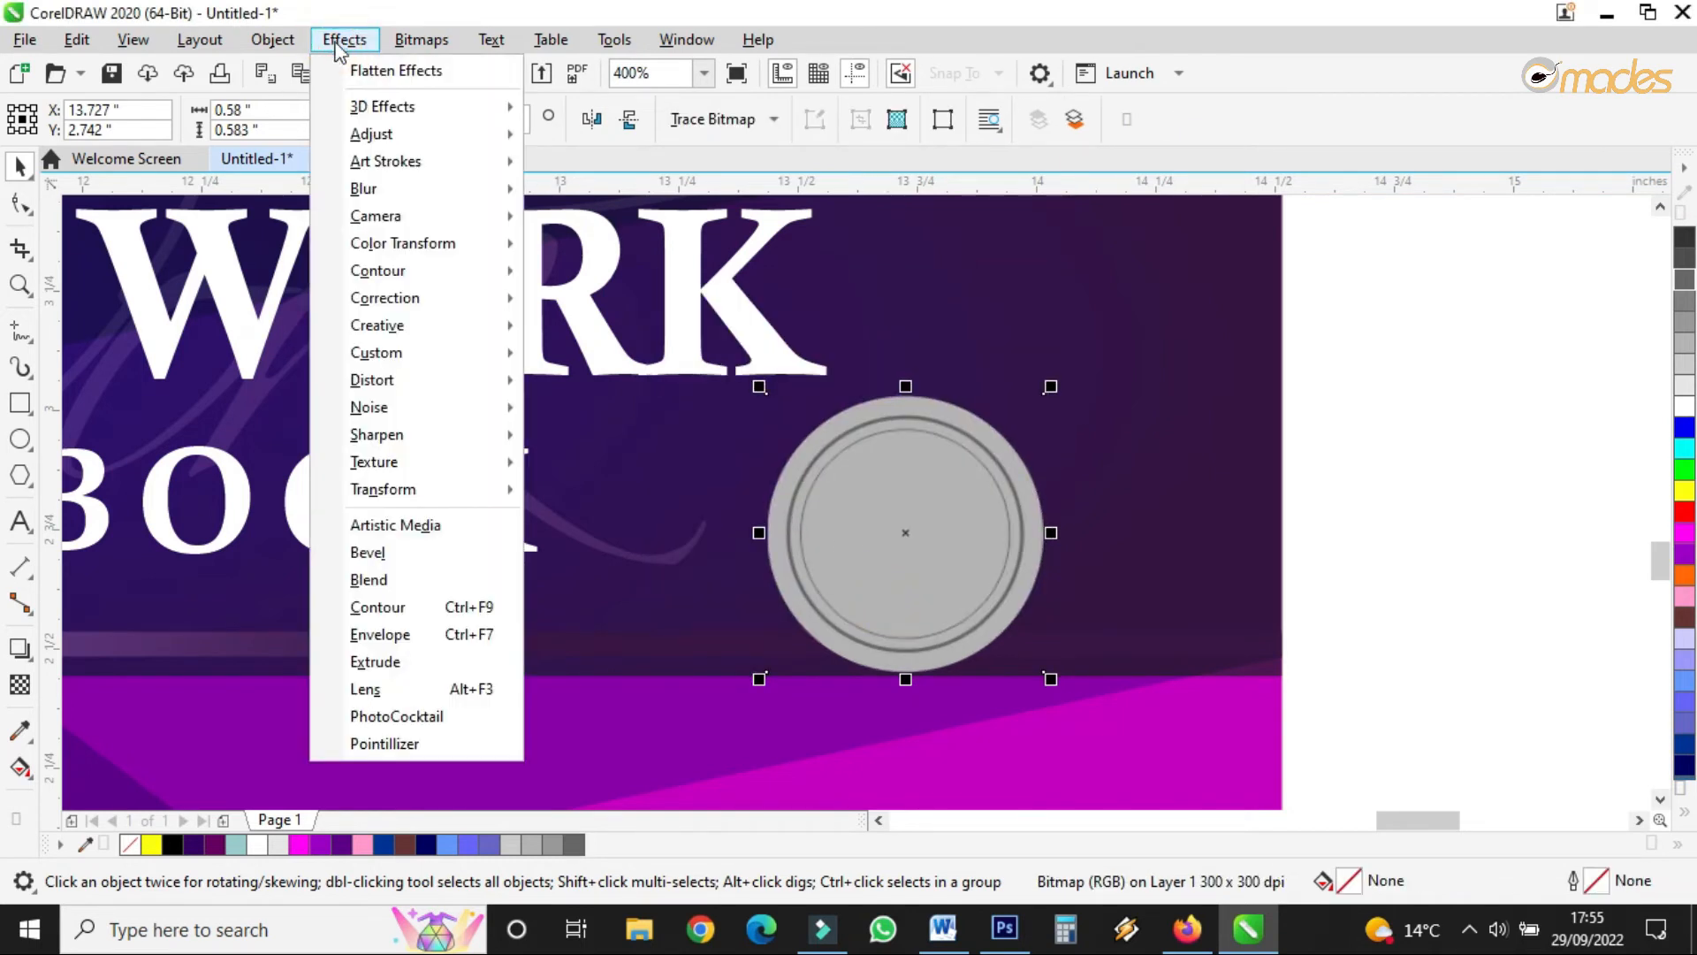
mouse_move(407, 110)
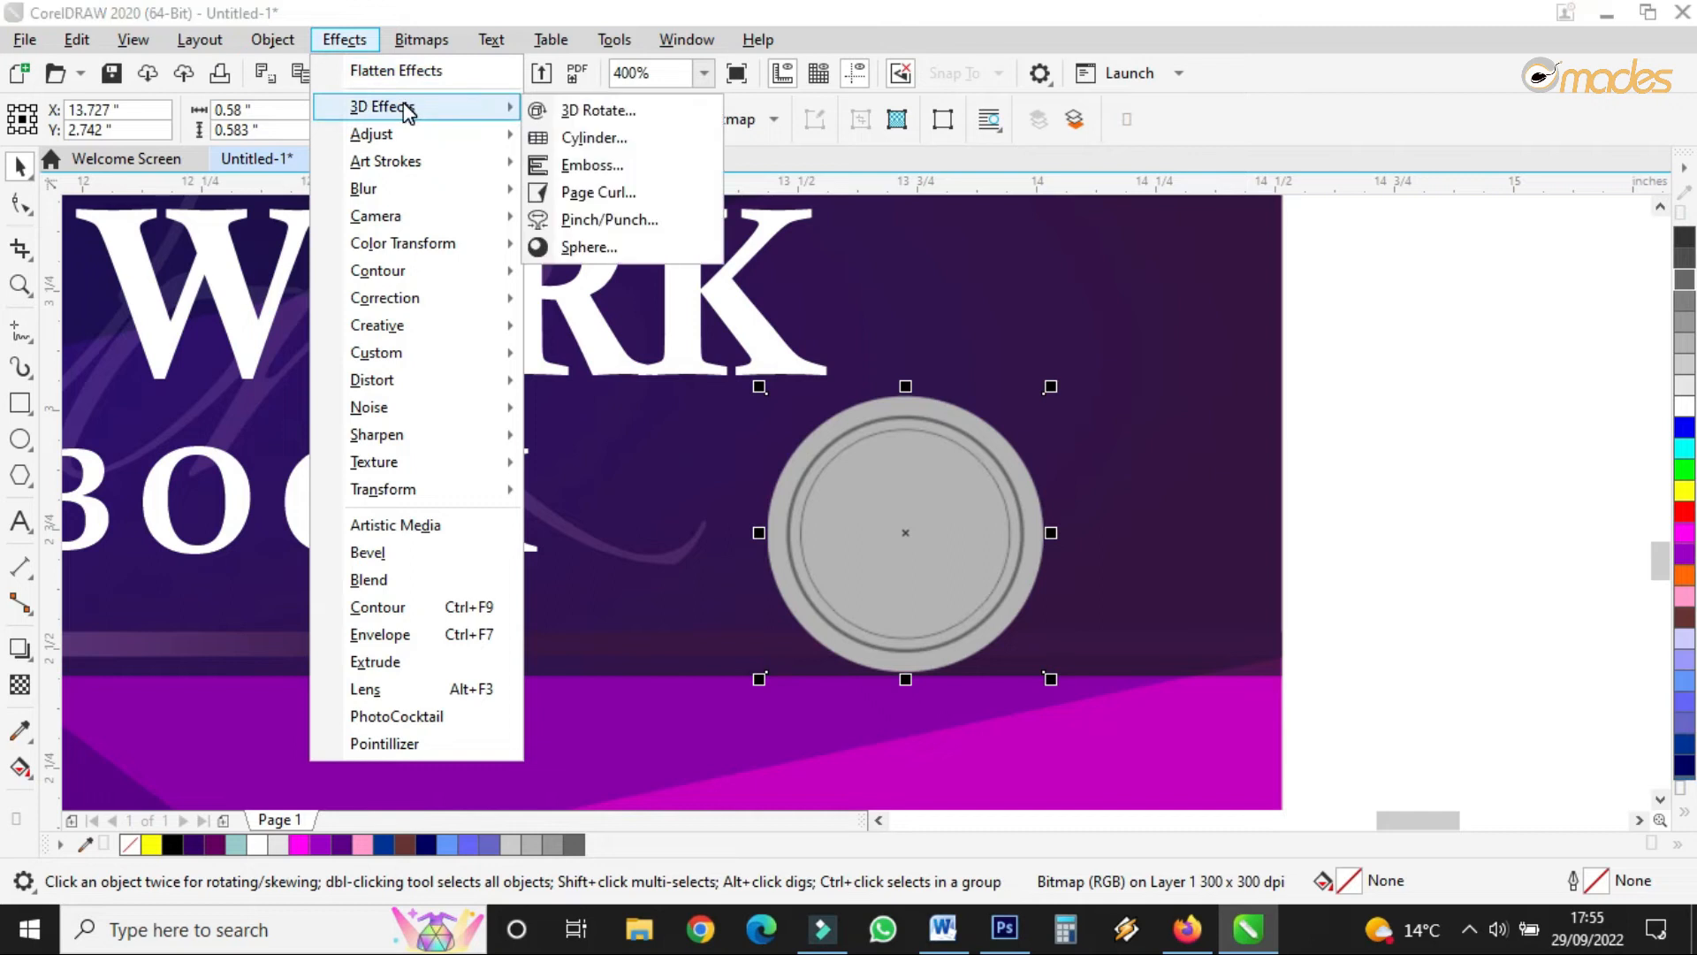
left_click(618, 192)
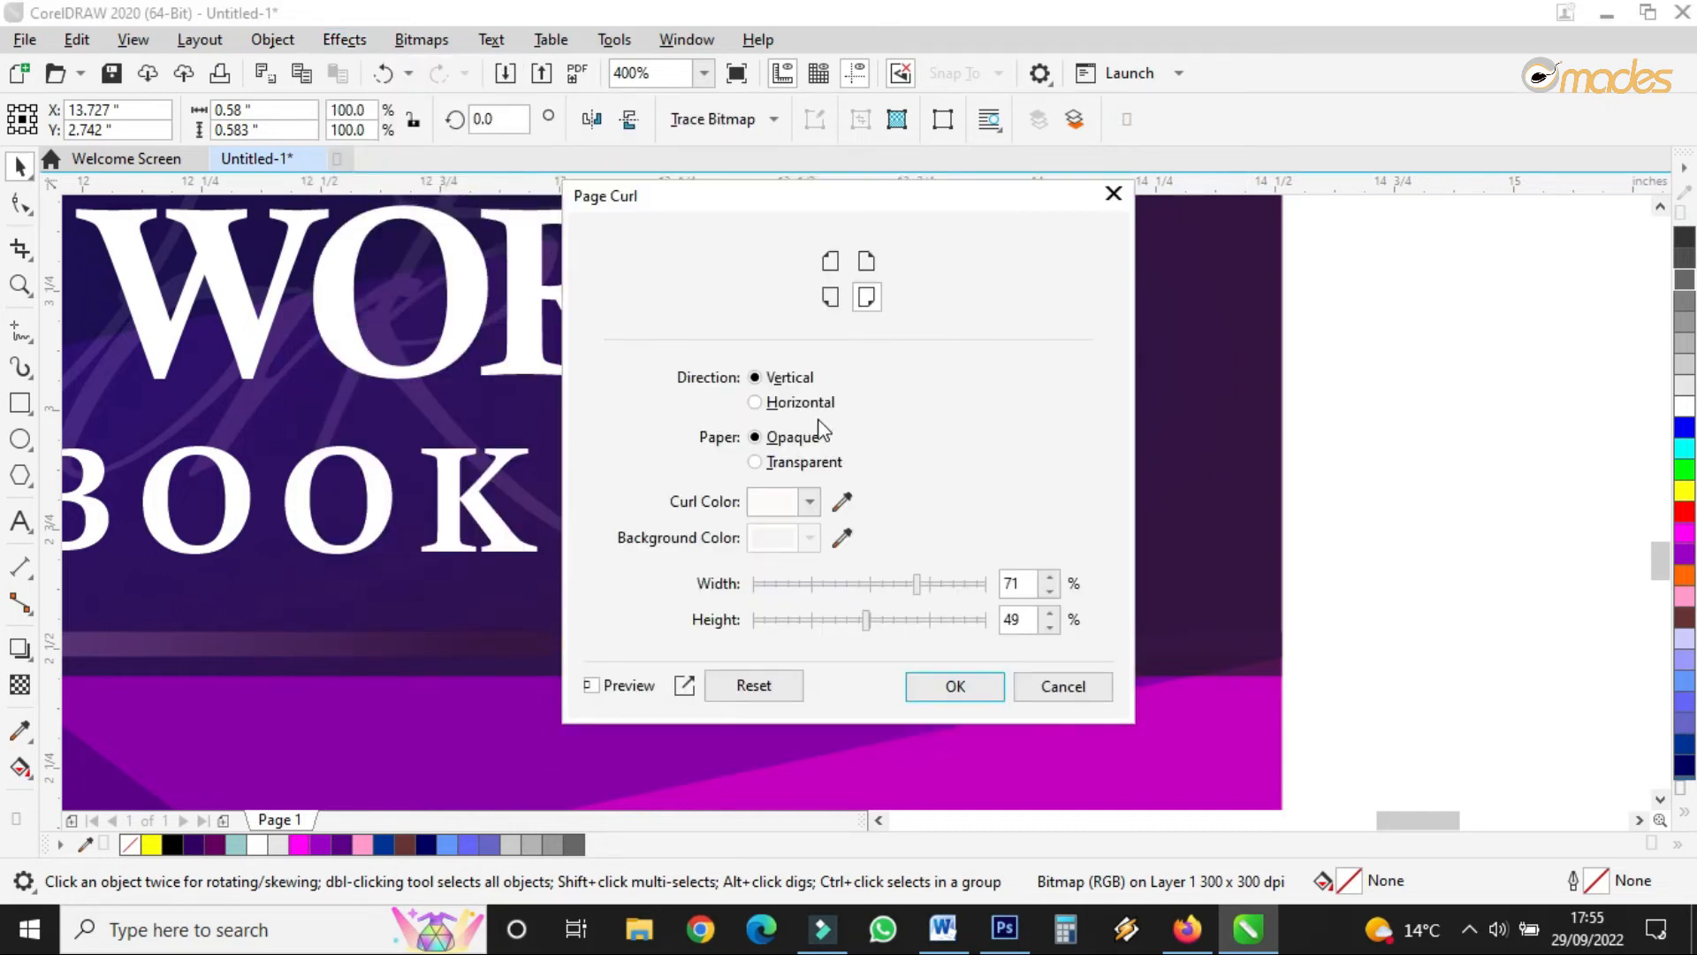
left_click(865, 297)
- Narrow the curl's width, fine-tune its height, and apply the effect
left_click_drag(897, 196, 1492, 183)
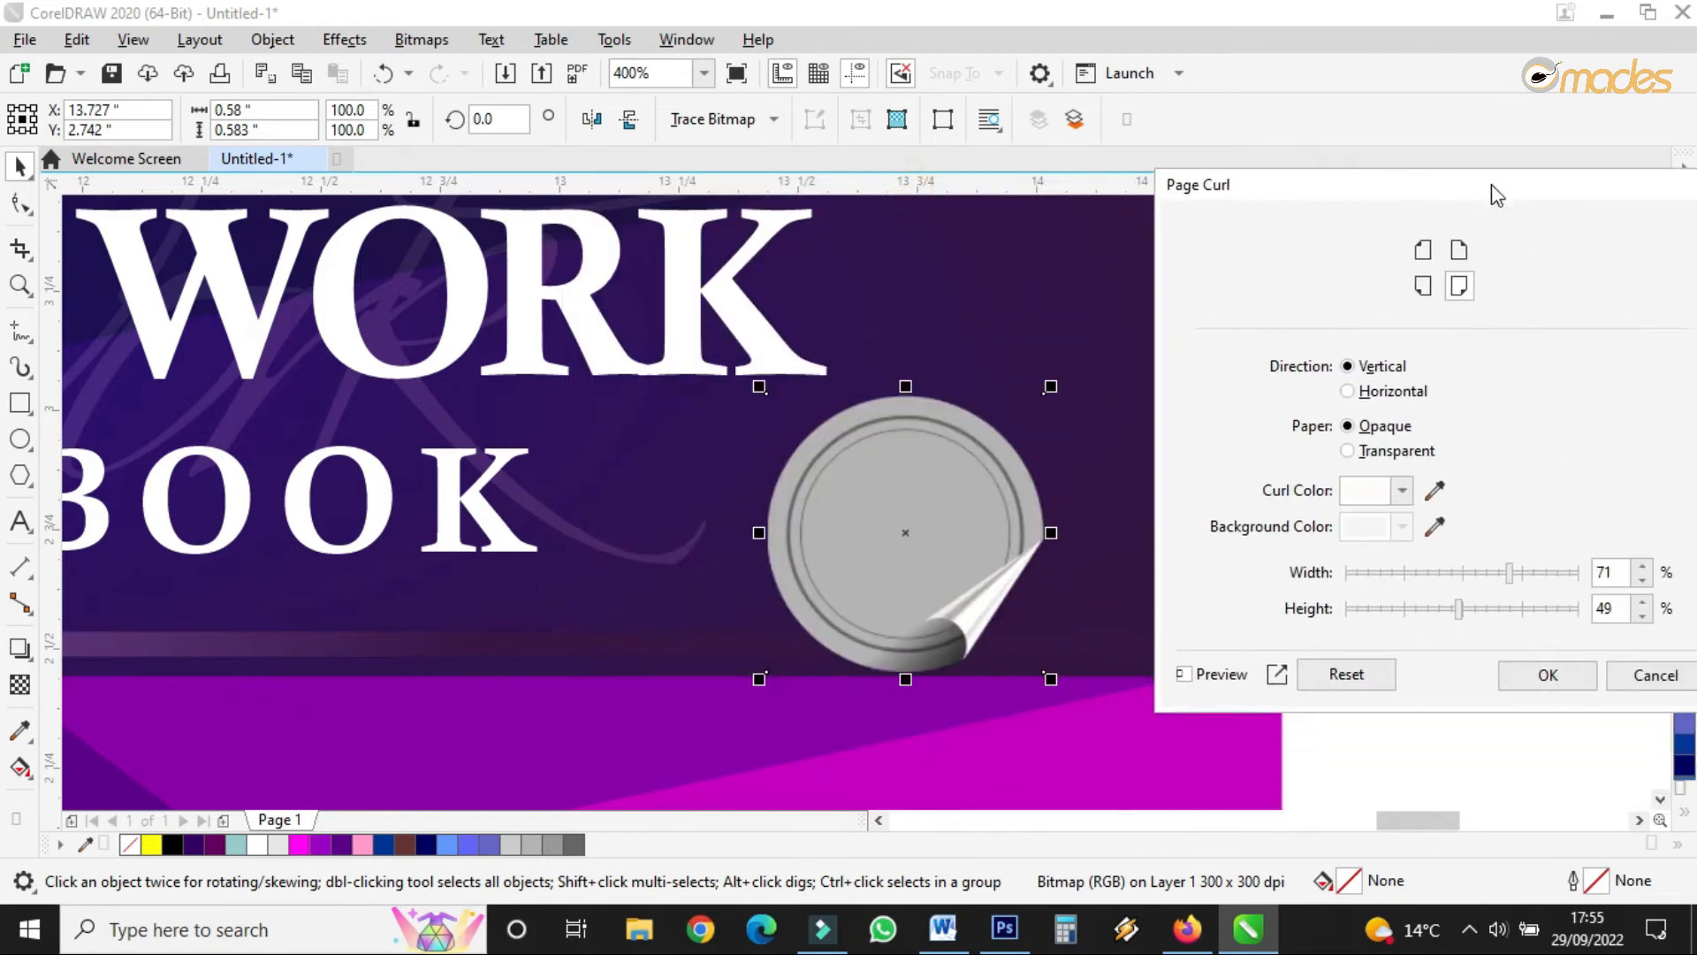
left_click(1445, 567)
left_click_drag(1441, 580, 1406, 578)
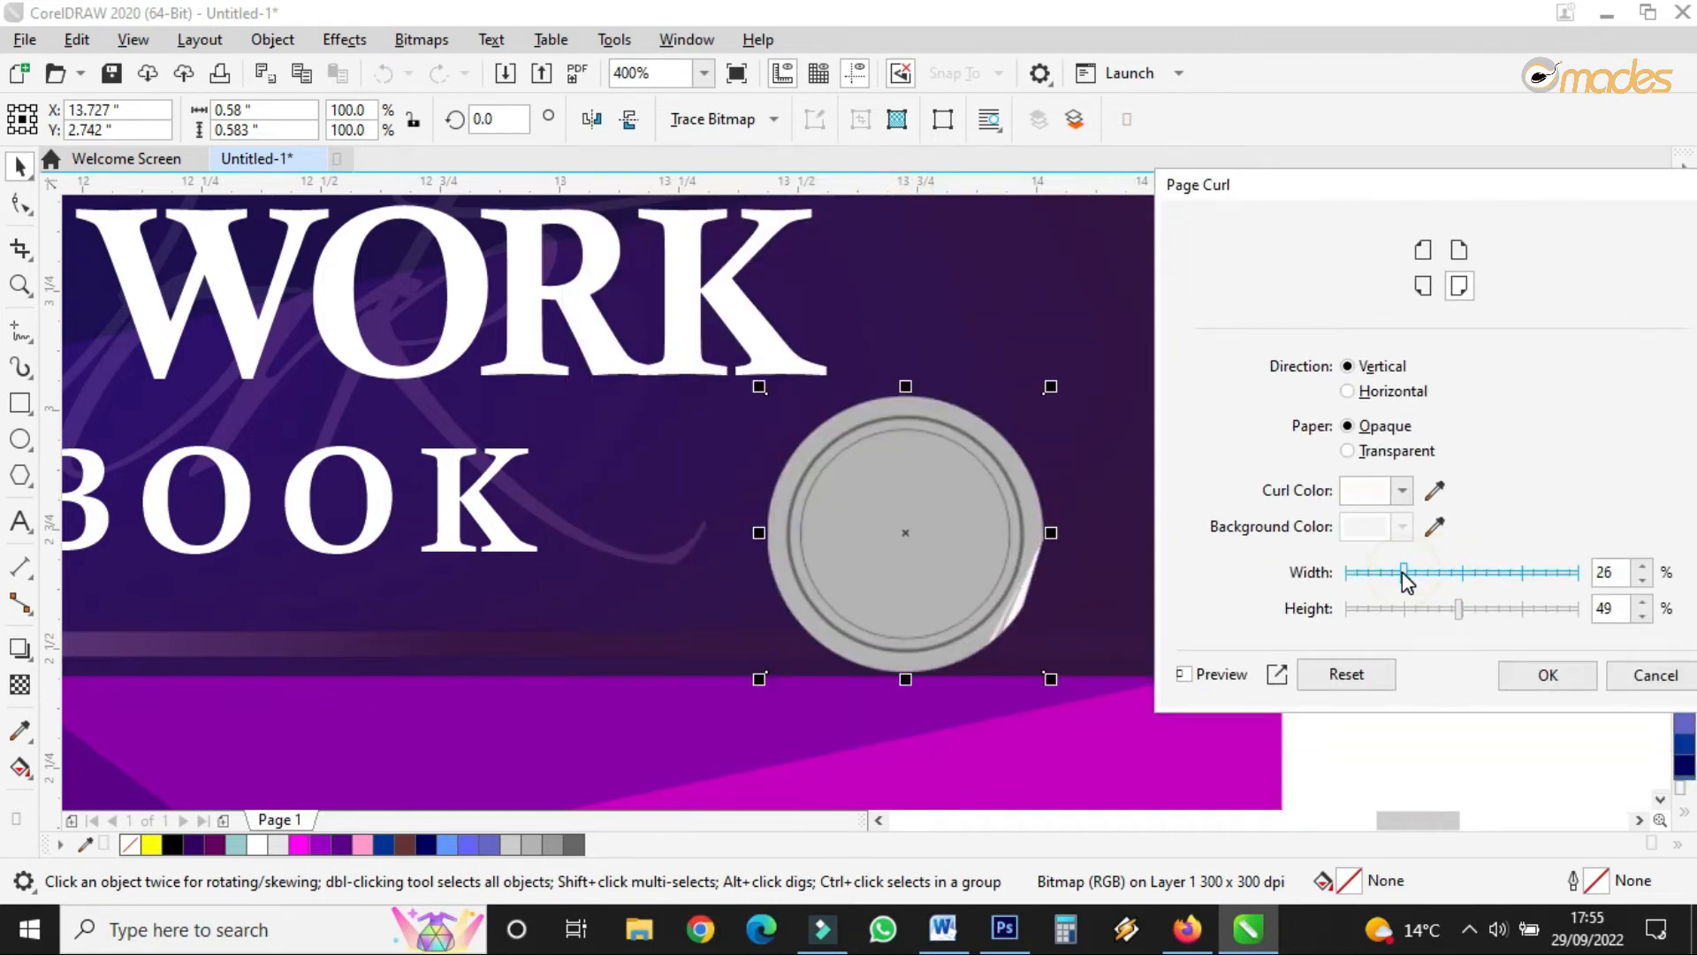
left_click(1407, 607)
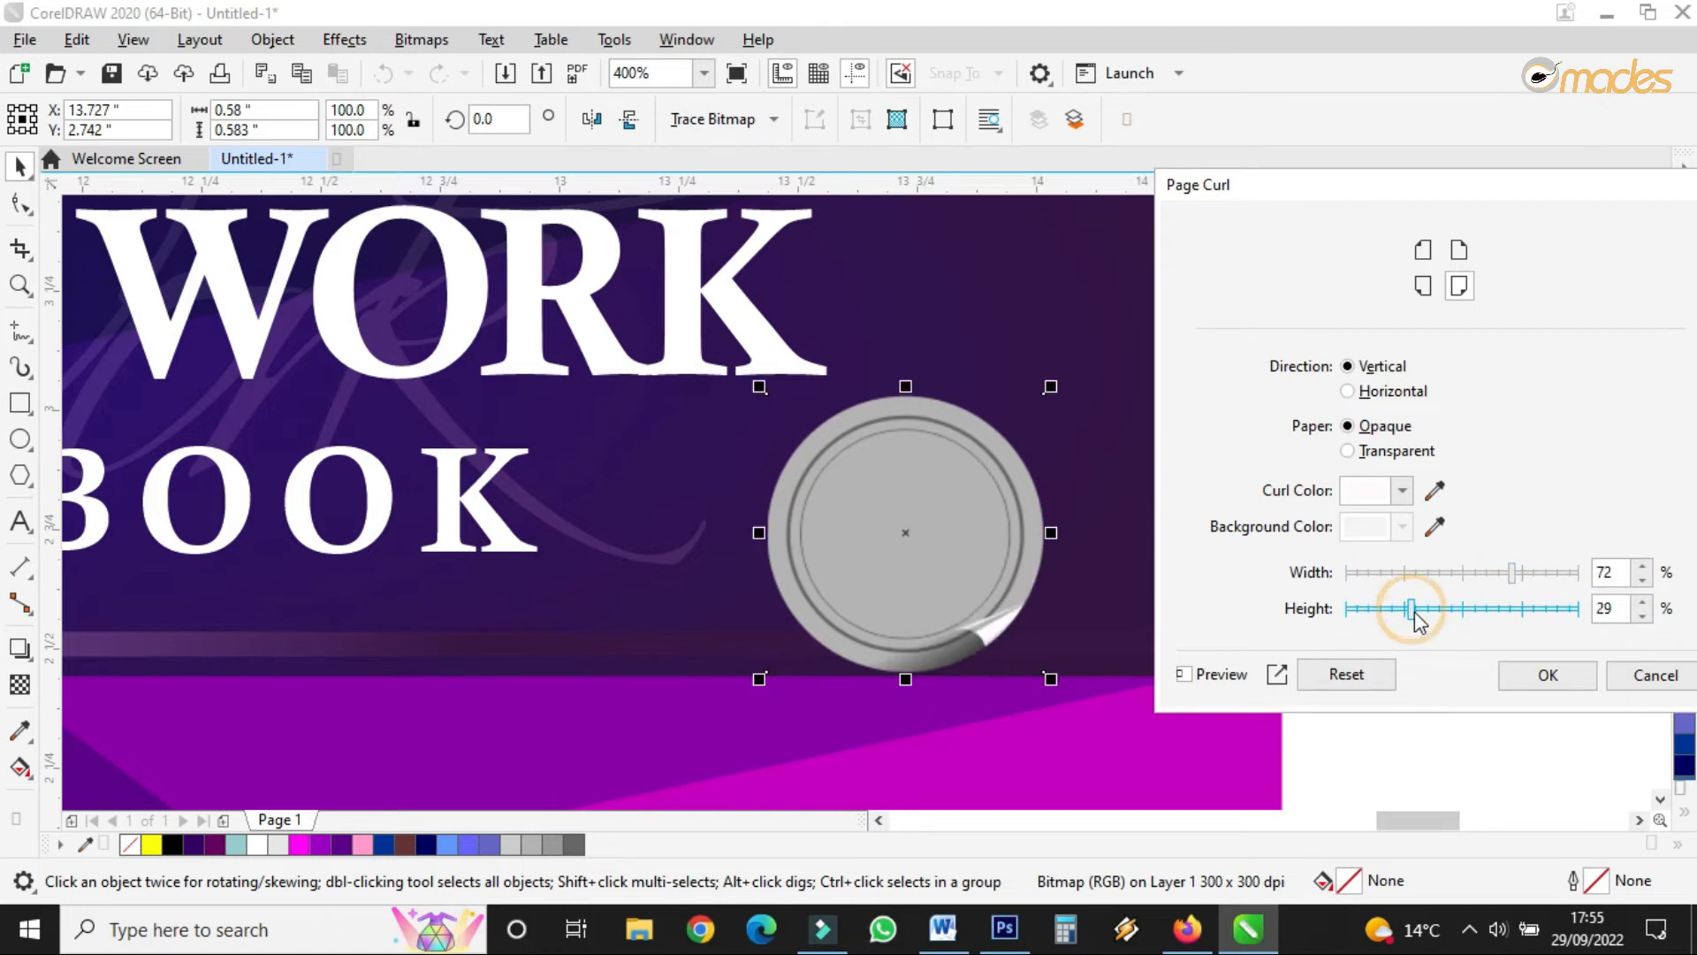
left_click(1516, 611)
left_click(1483, 609)
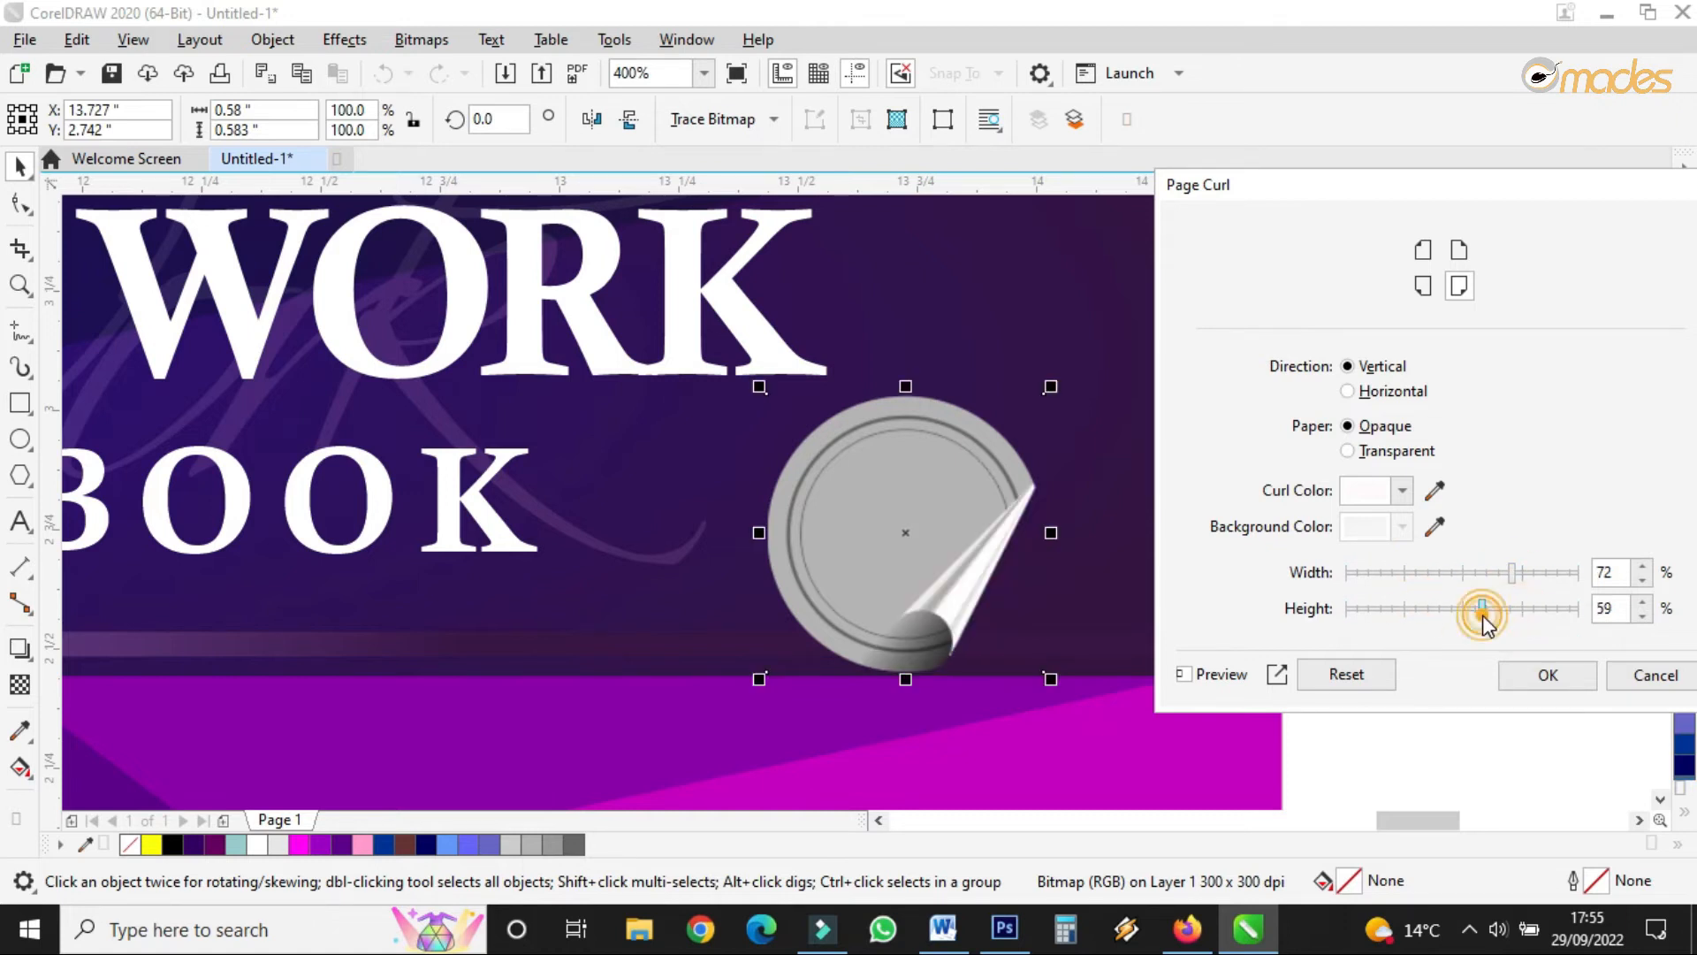
left_click(1529, 676)
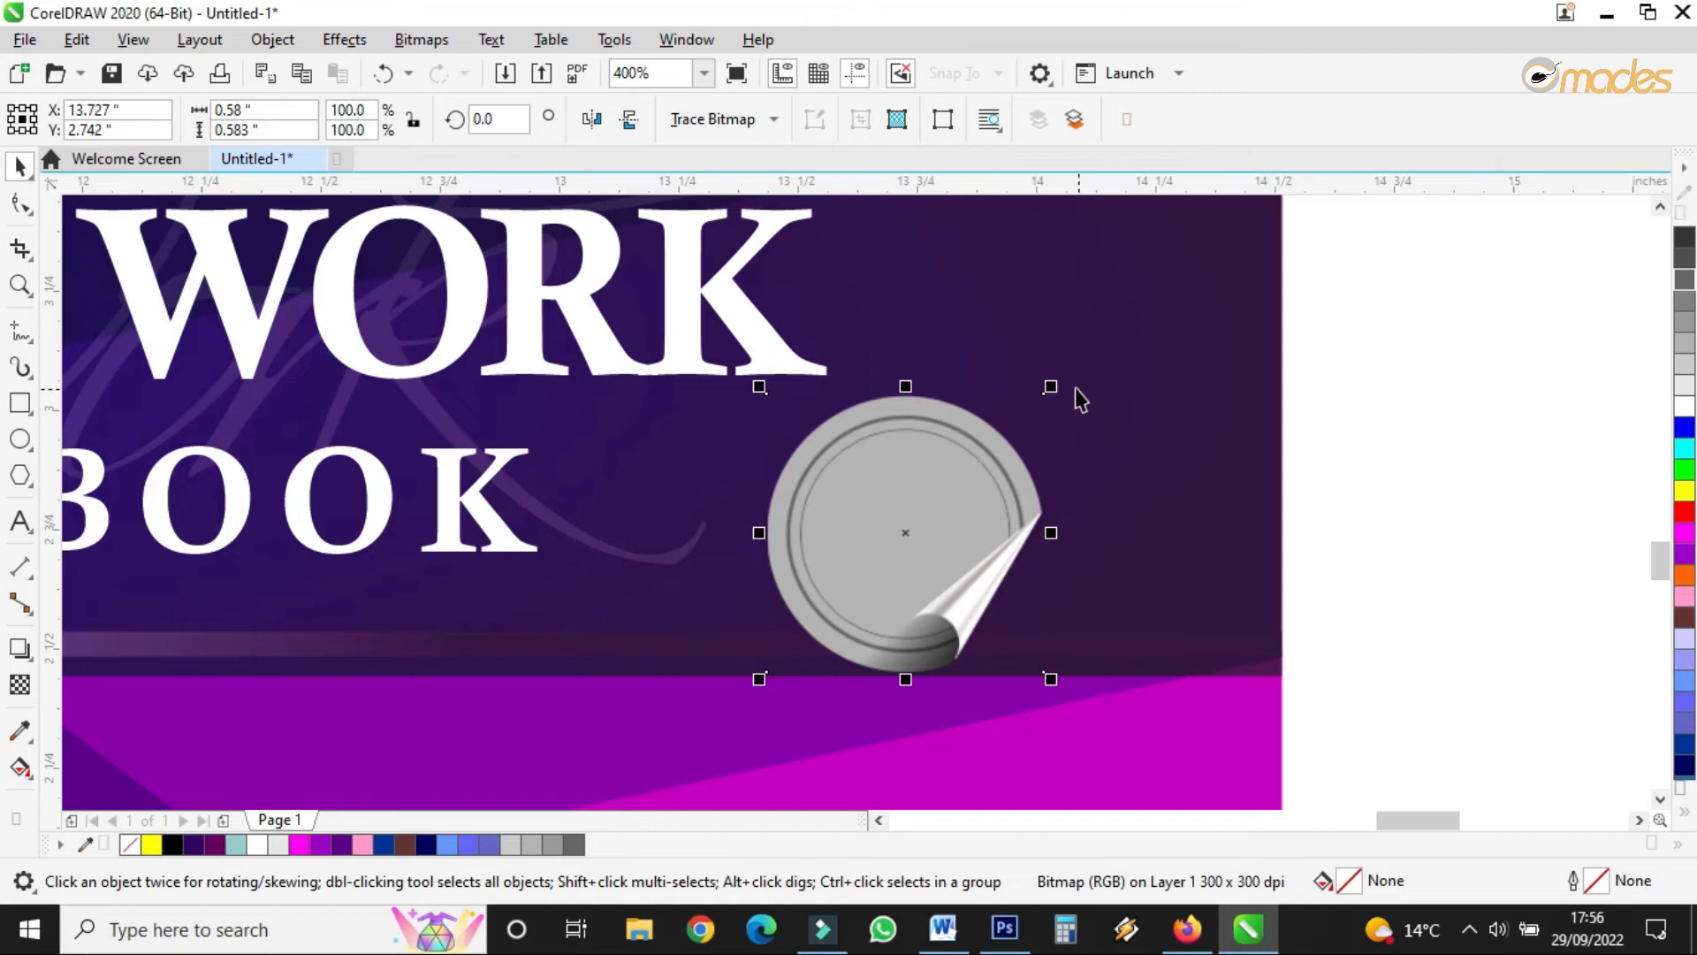
- Shrink the curled sticker slightly and nudge it left beside COURSE BOOK
left_click_drag(1050, 386, 1008, 430)
left_click_drag(920, 504, 900, 503)
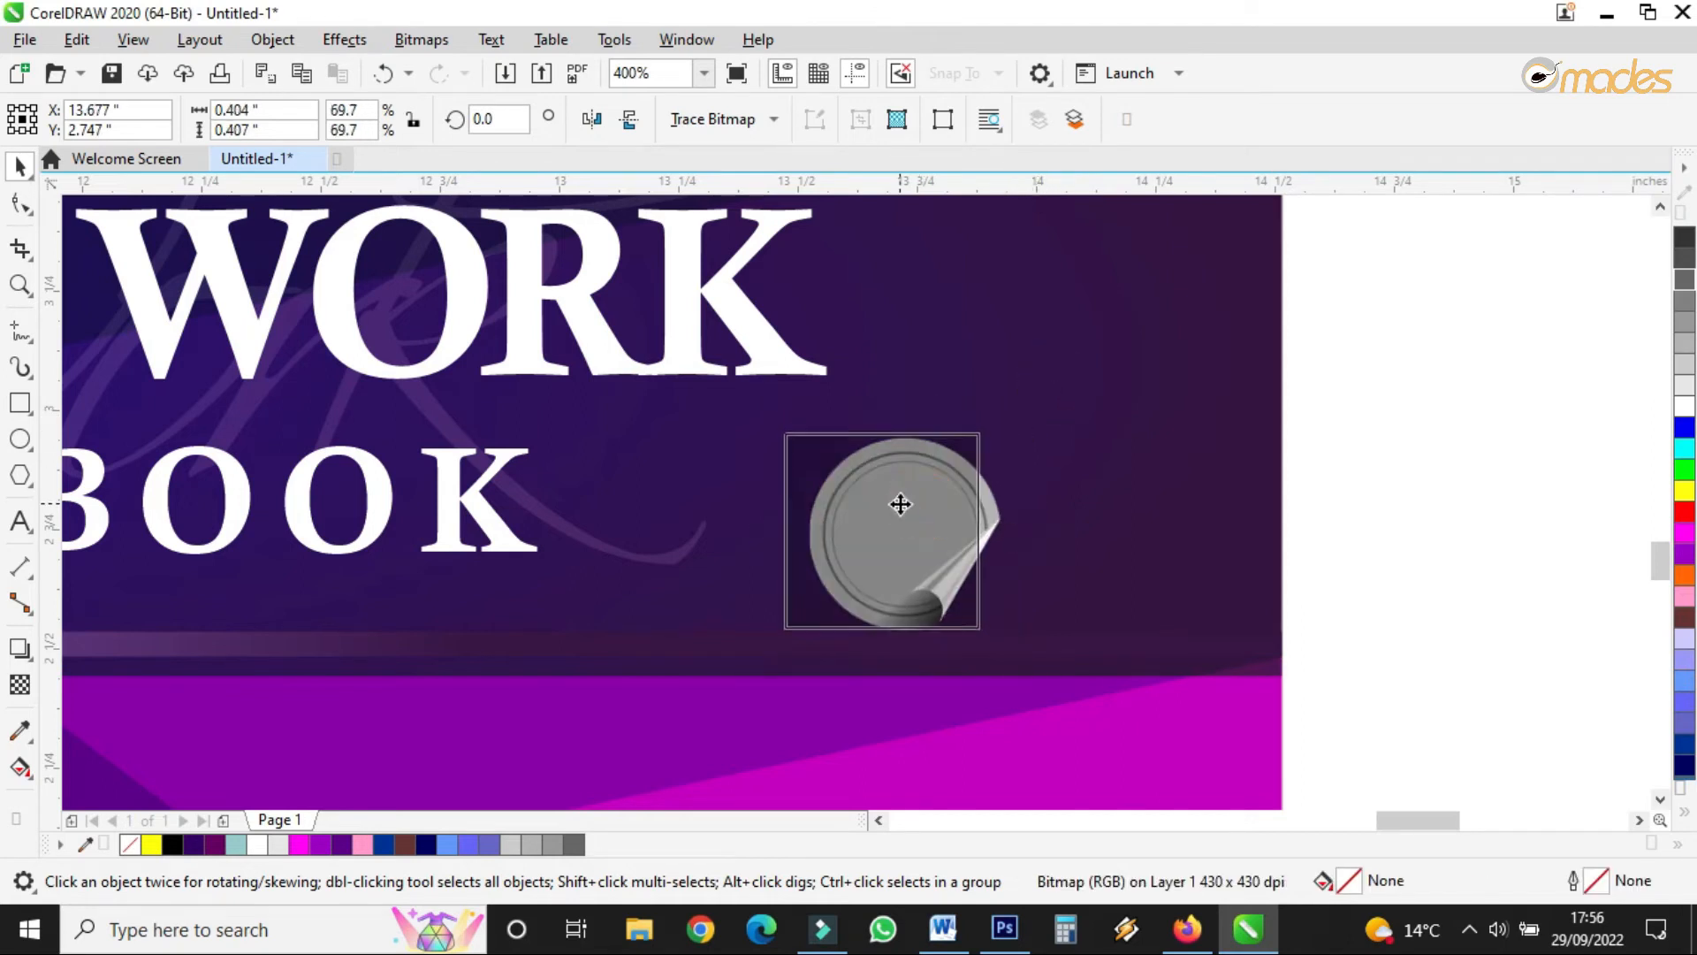
left_click_drag(984, 428, 1025, 405)
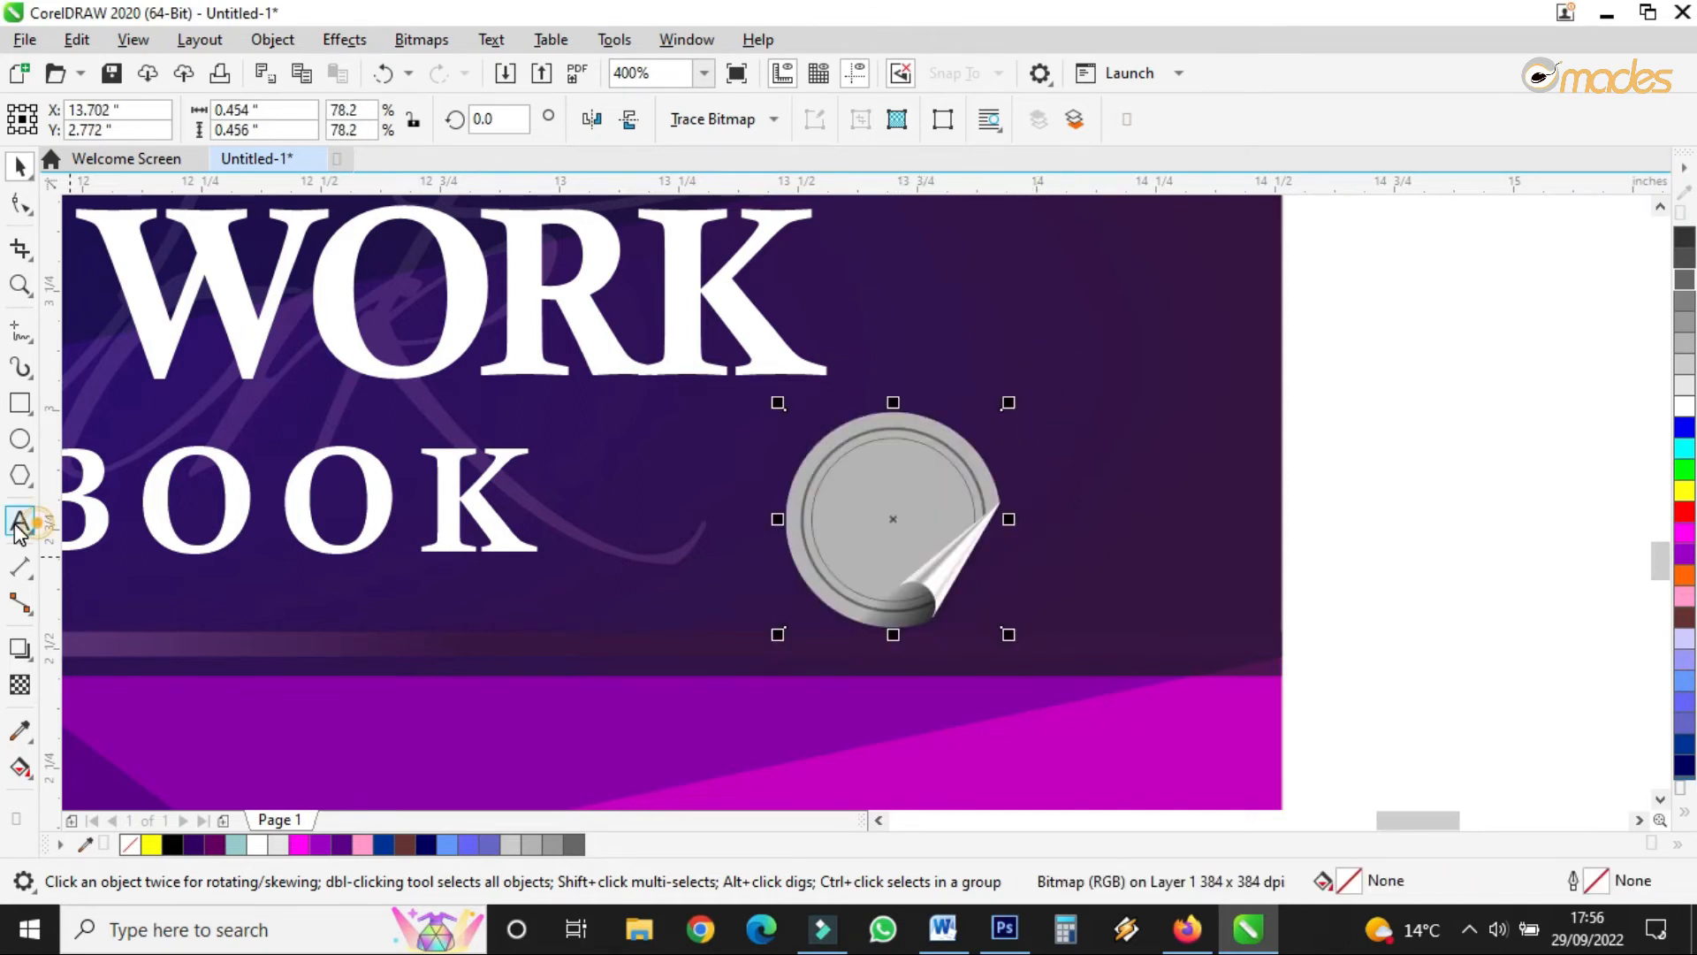
- Add the word FOR as Arial 24 pt text on blank canvas right of the cover
left_click(19, 531)
left_click(430, 609)
type("FR")
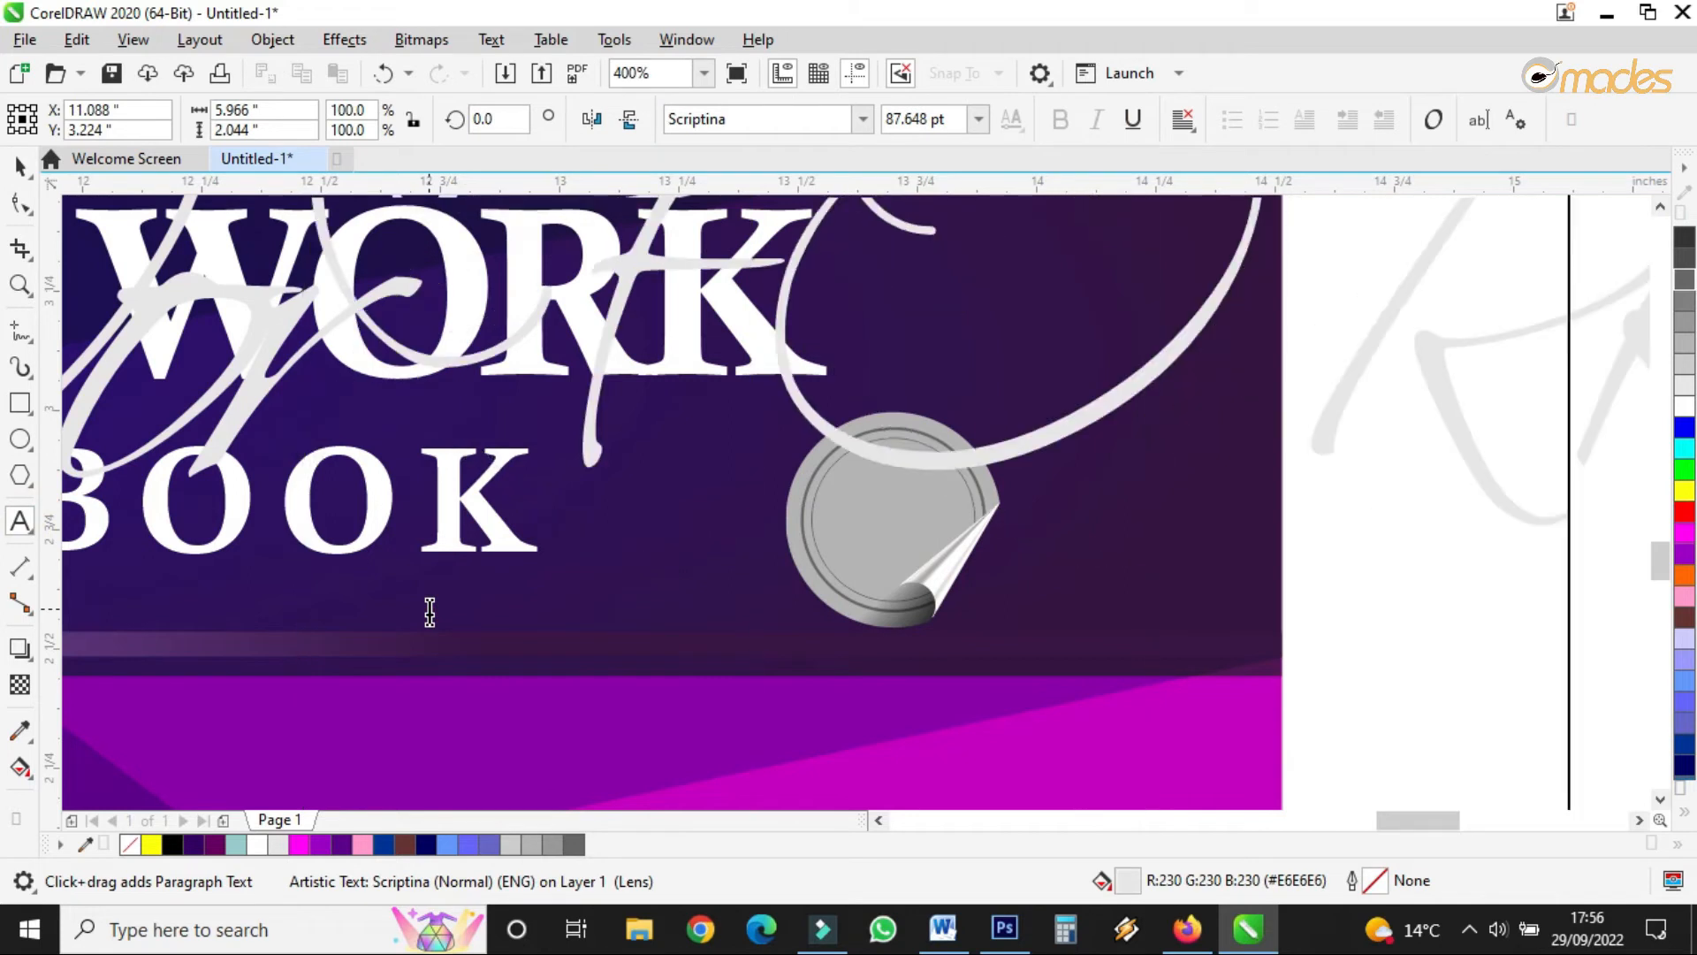
left_click(19, 166)
scroll(753, 623, "down", 1)
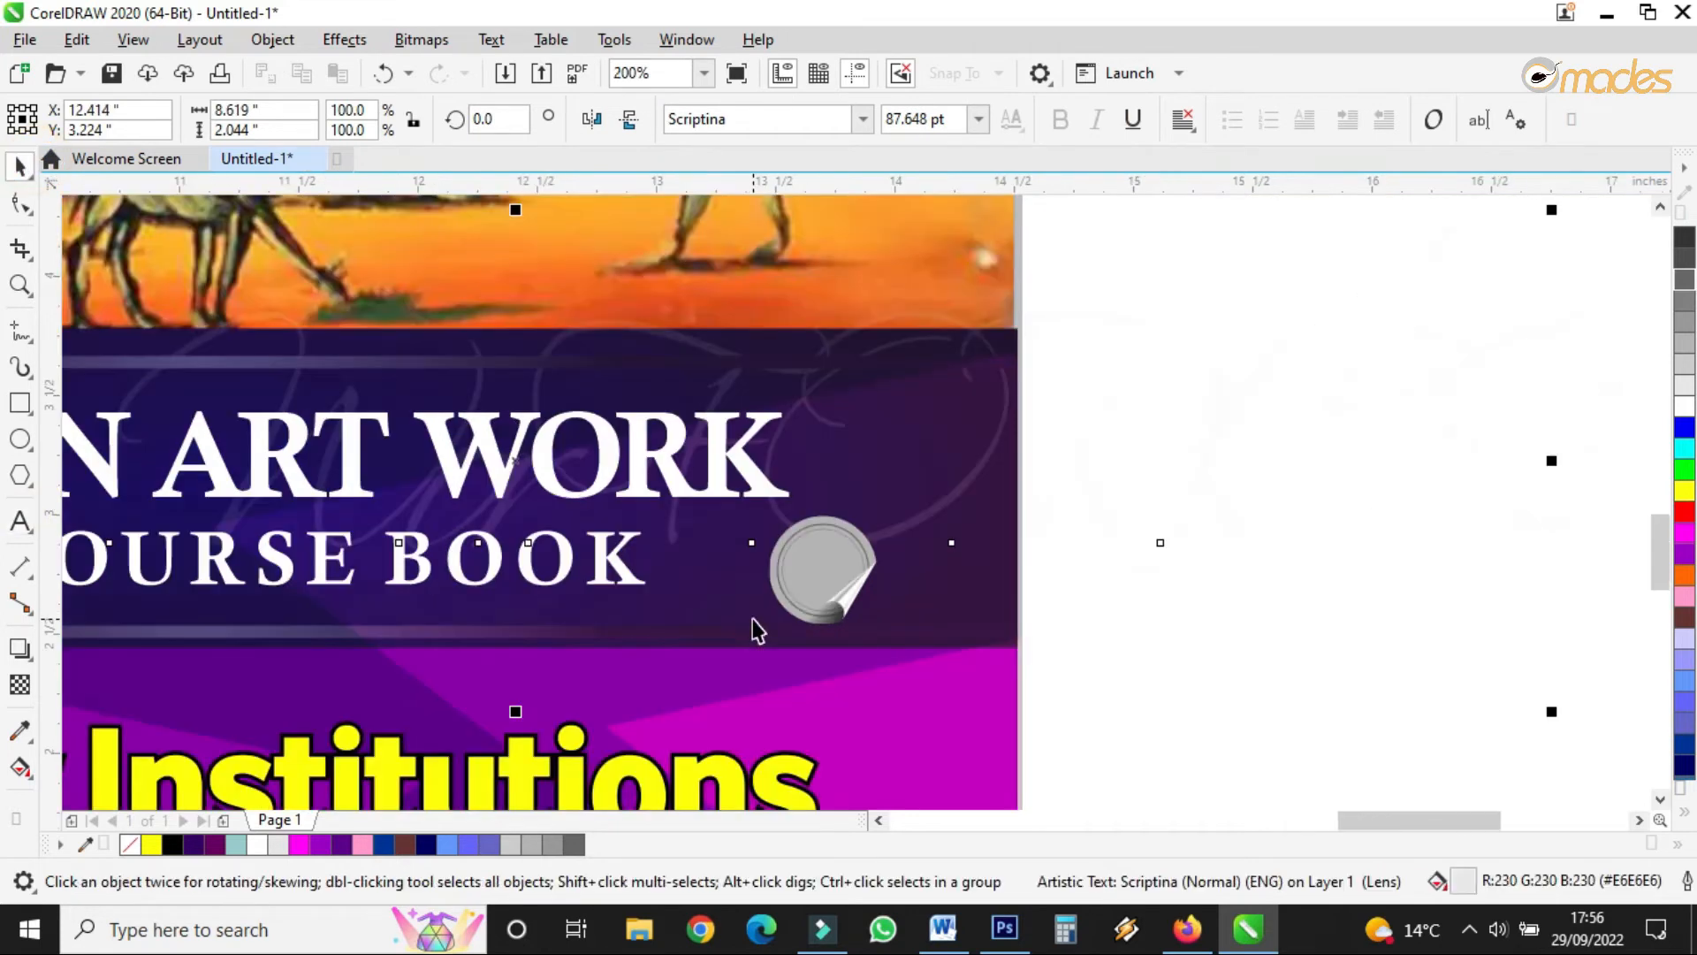
key("ctrl+z")
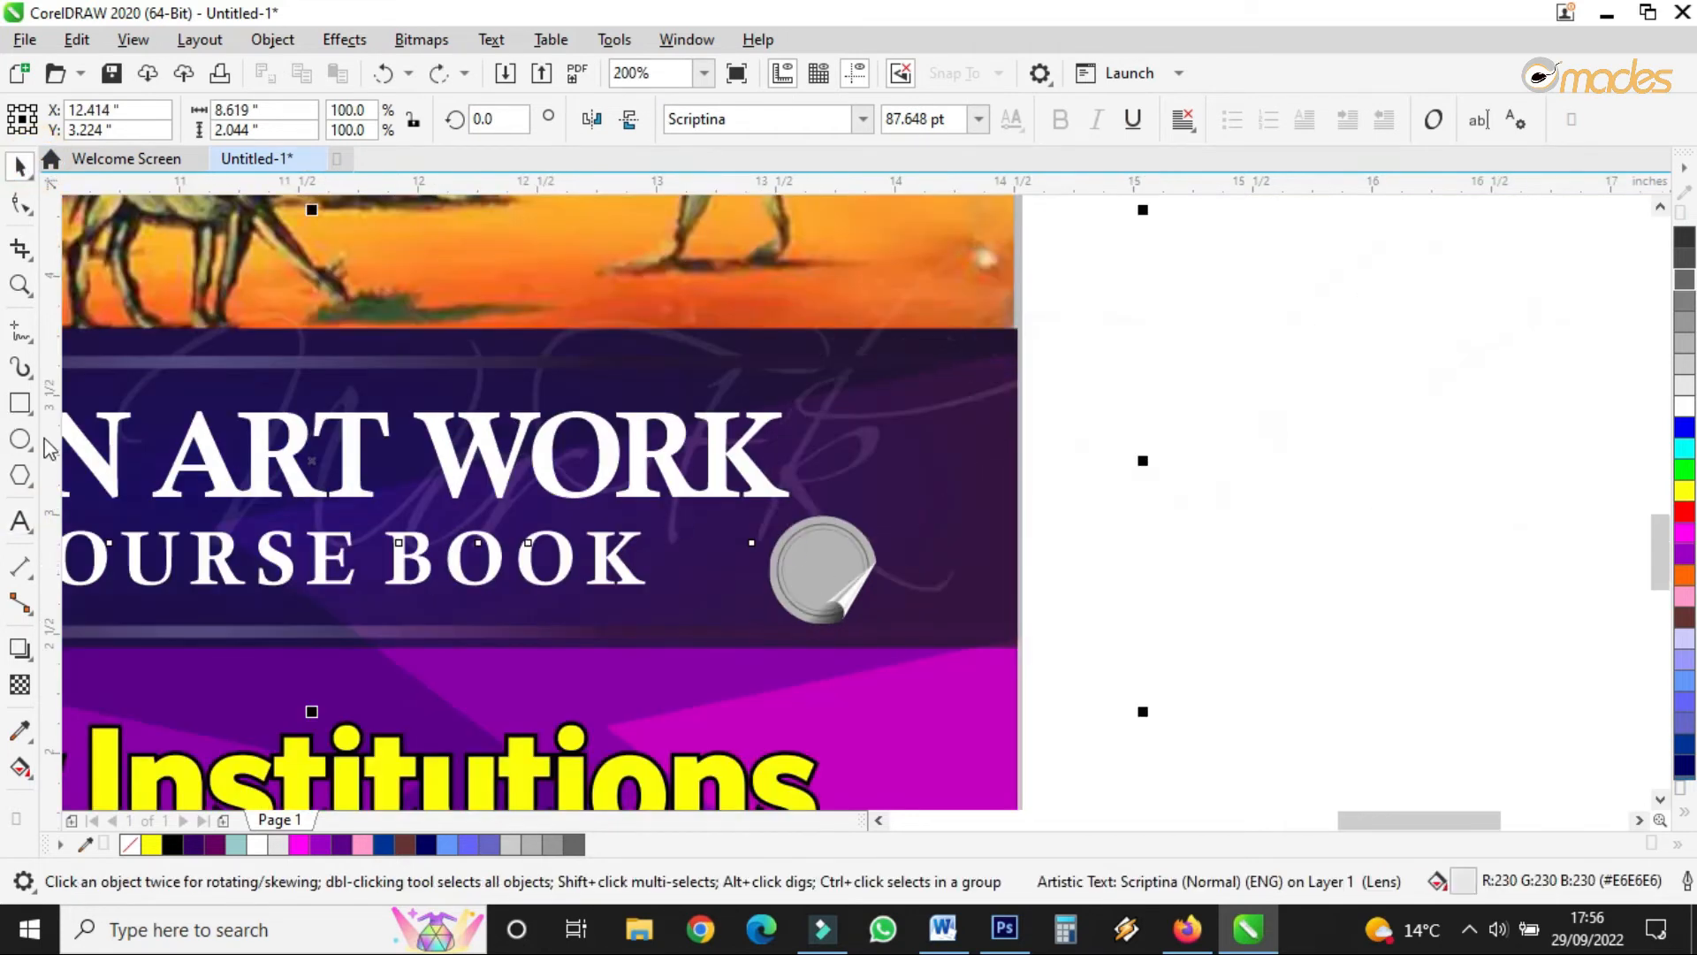
left_click(20, 521)
left_click(1205, 714)
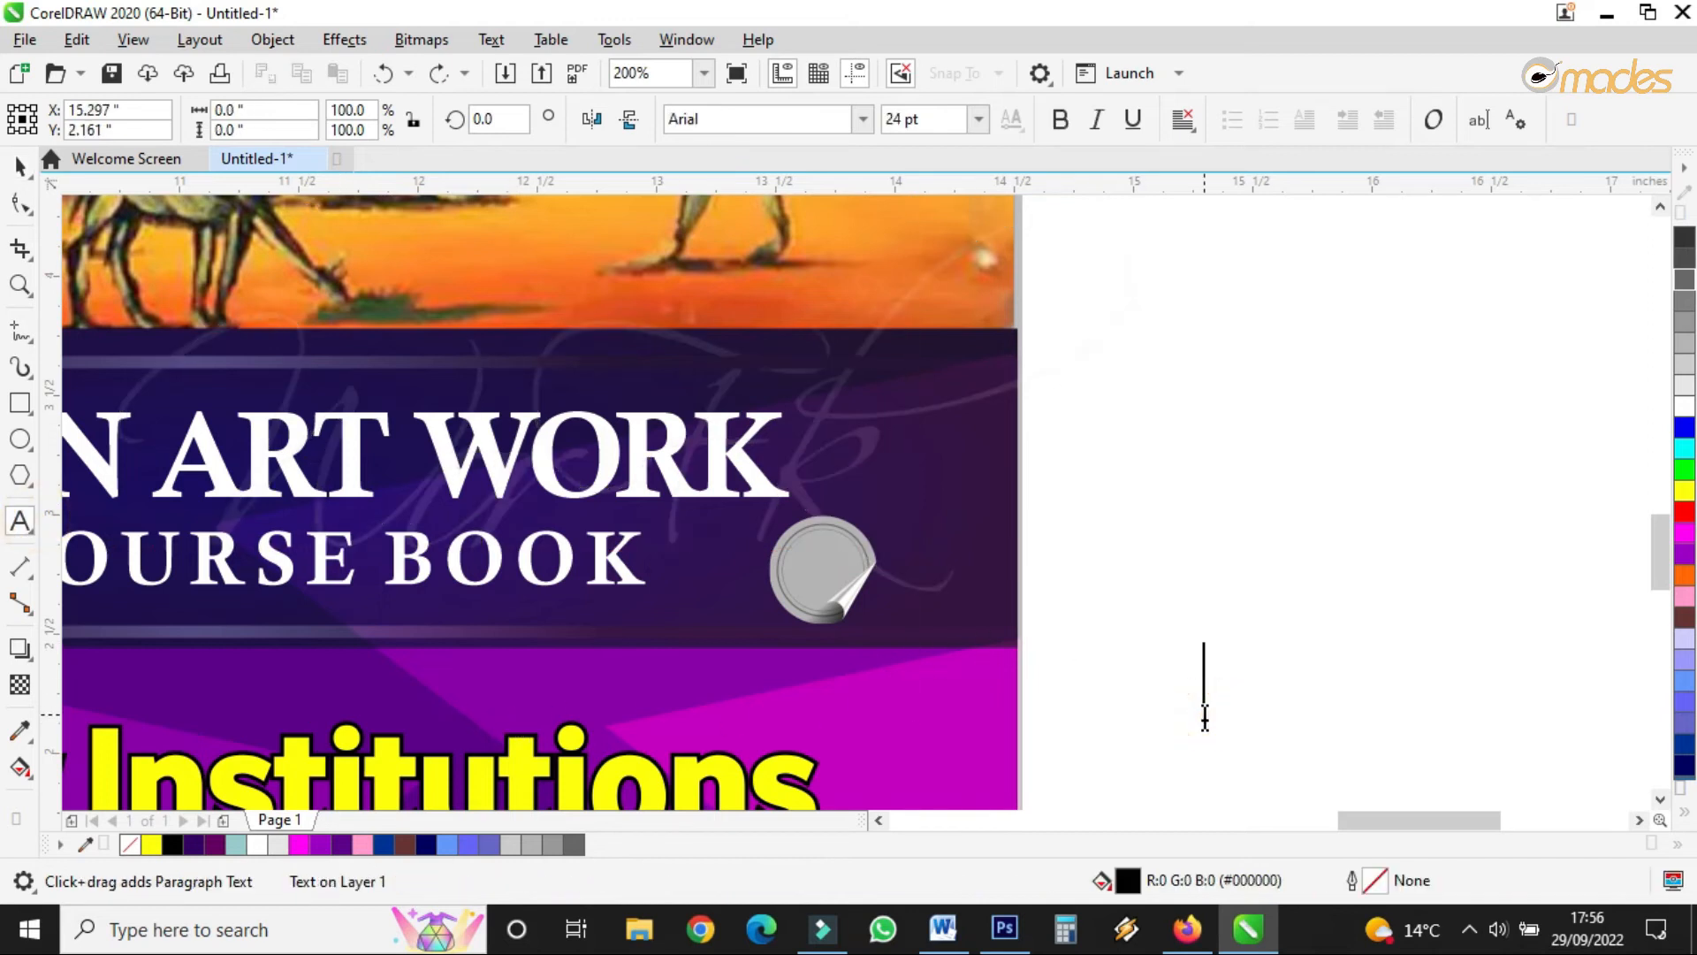
type("FOR")
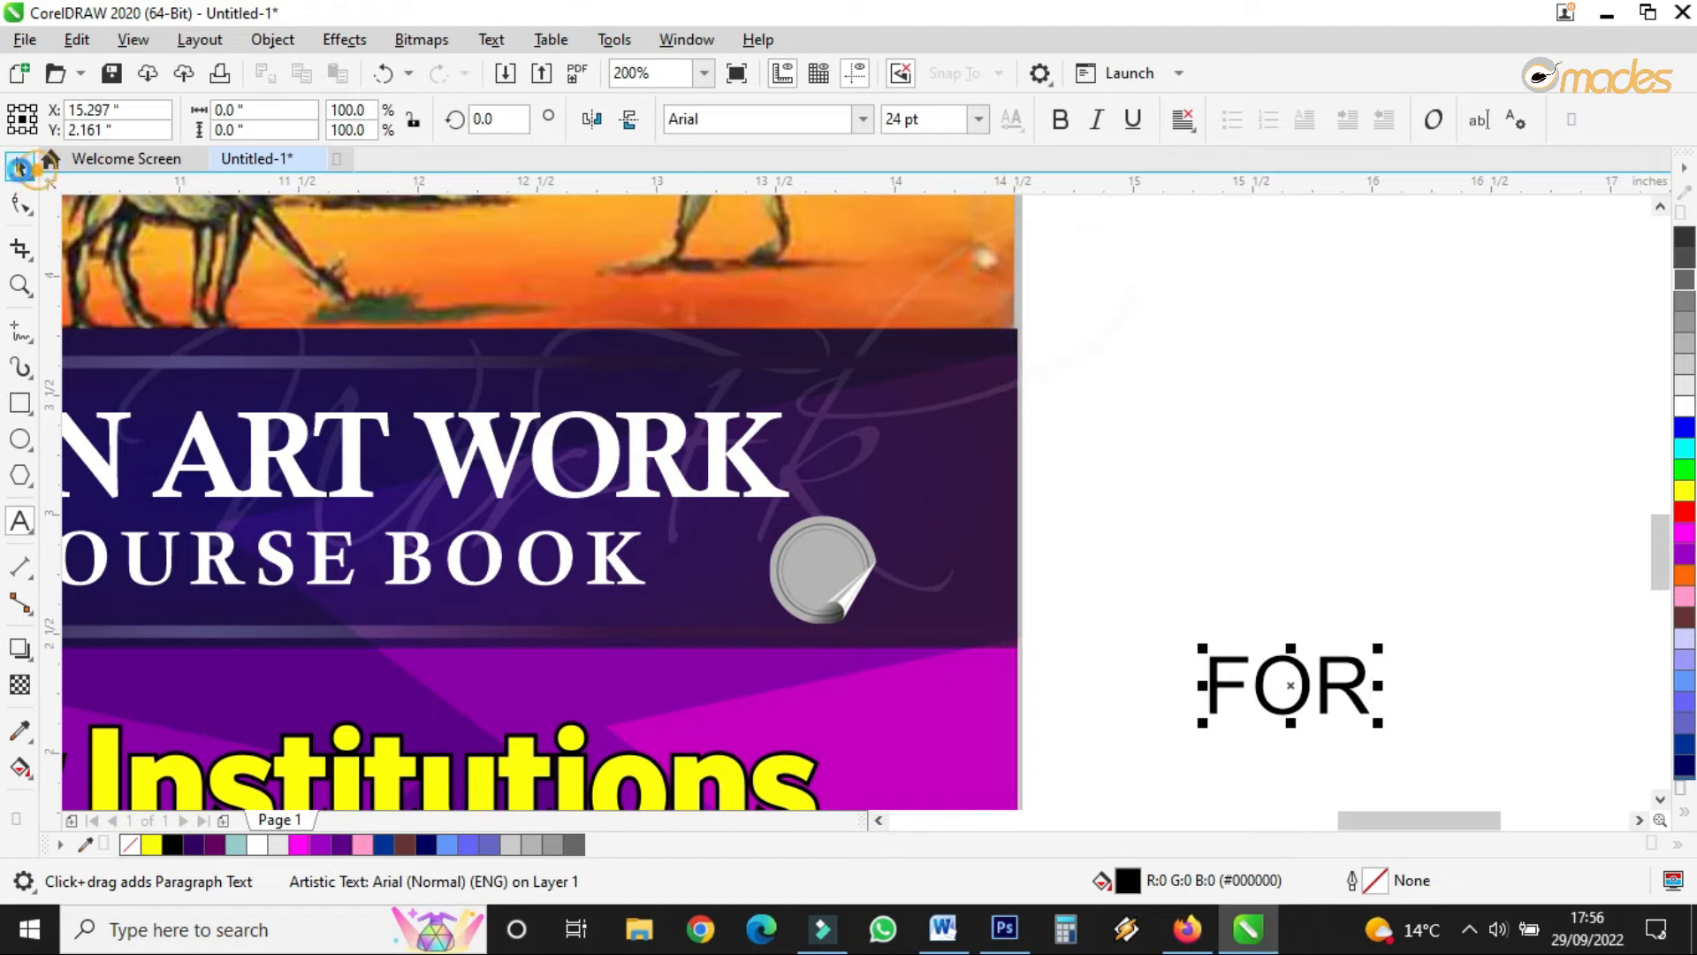
- Resize the sticker to about 0.48 inch and shift it left
left_click(20, 165)
left_click(809, 567)
mouse_move(886, 509)
left_mouse_down()
mouse_move(913, 513)
mouse_move(898, 470)
mouse_move(870, 494)
left_mouse_up()
left_click_drag(871, 646, 759, 594)
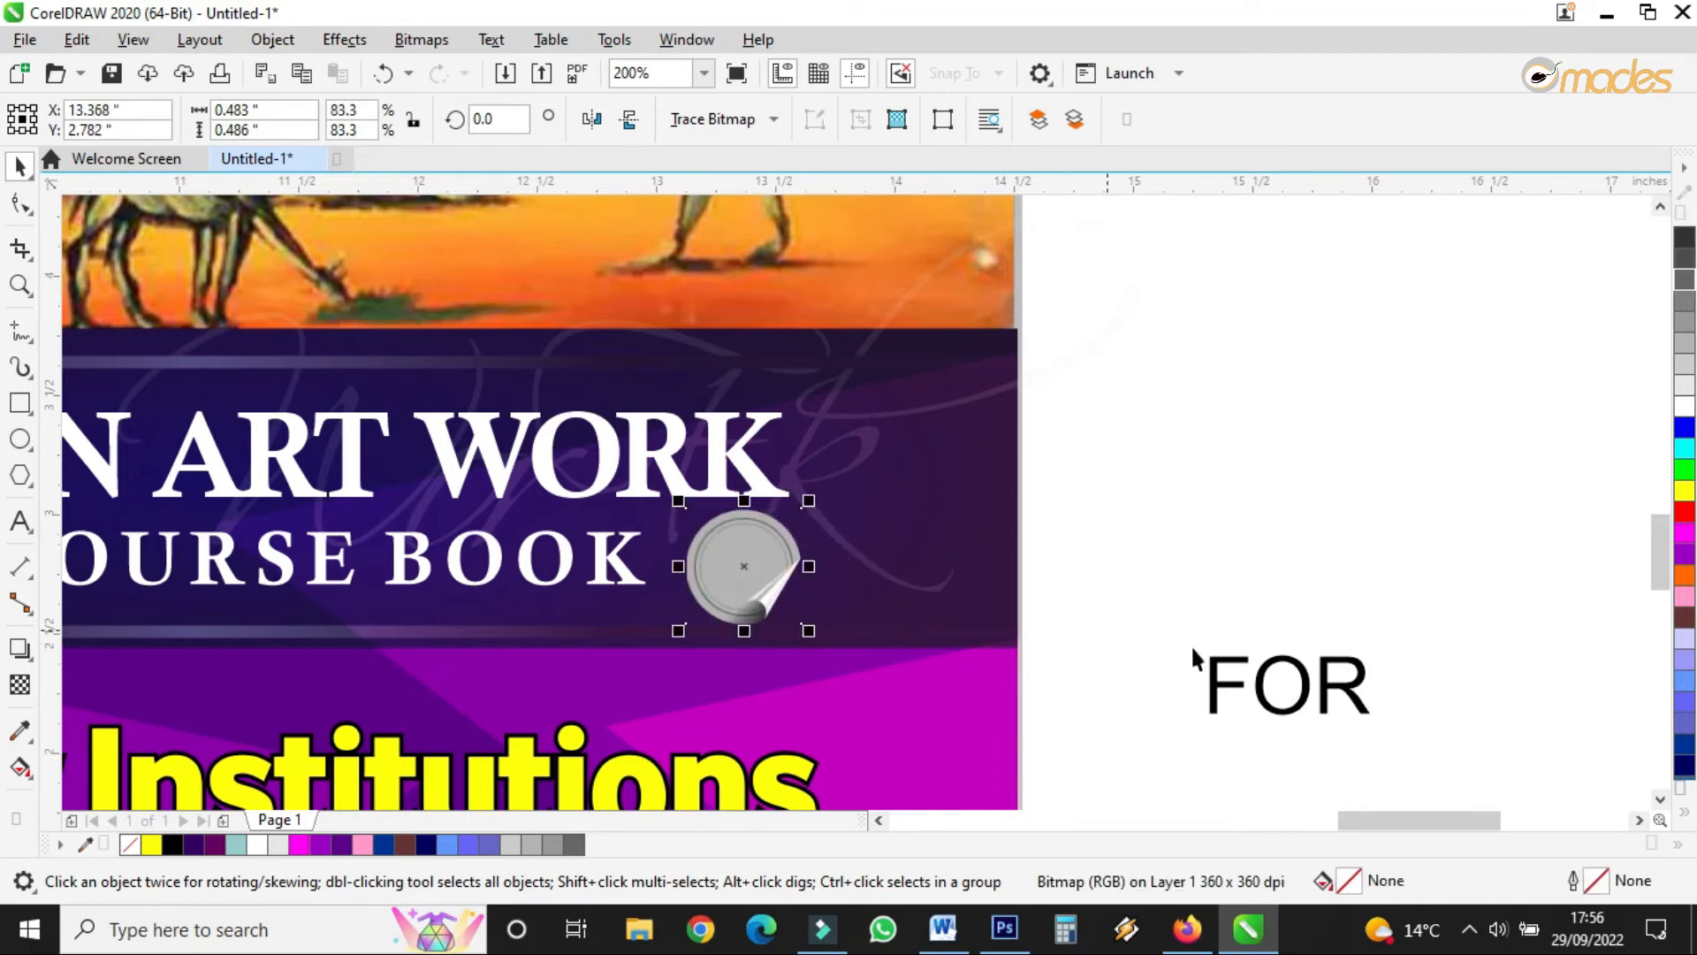
- Move the FOR text onto the sticker, shrink it to fit, set it in Trajan Pro and centre it
left_click_drag(1267, 694, 745, 573)
scroll(747, 573, "up", 2)
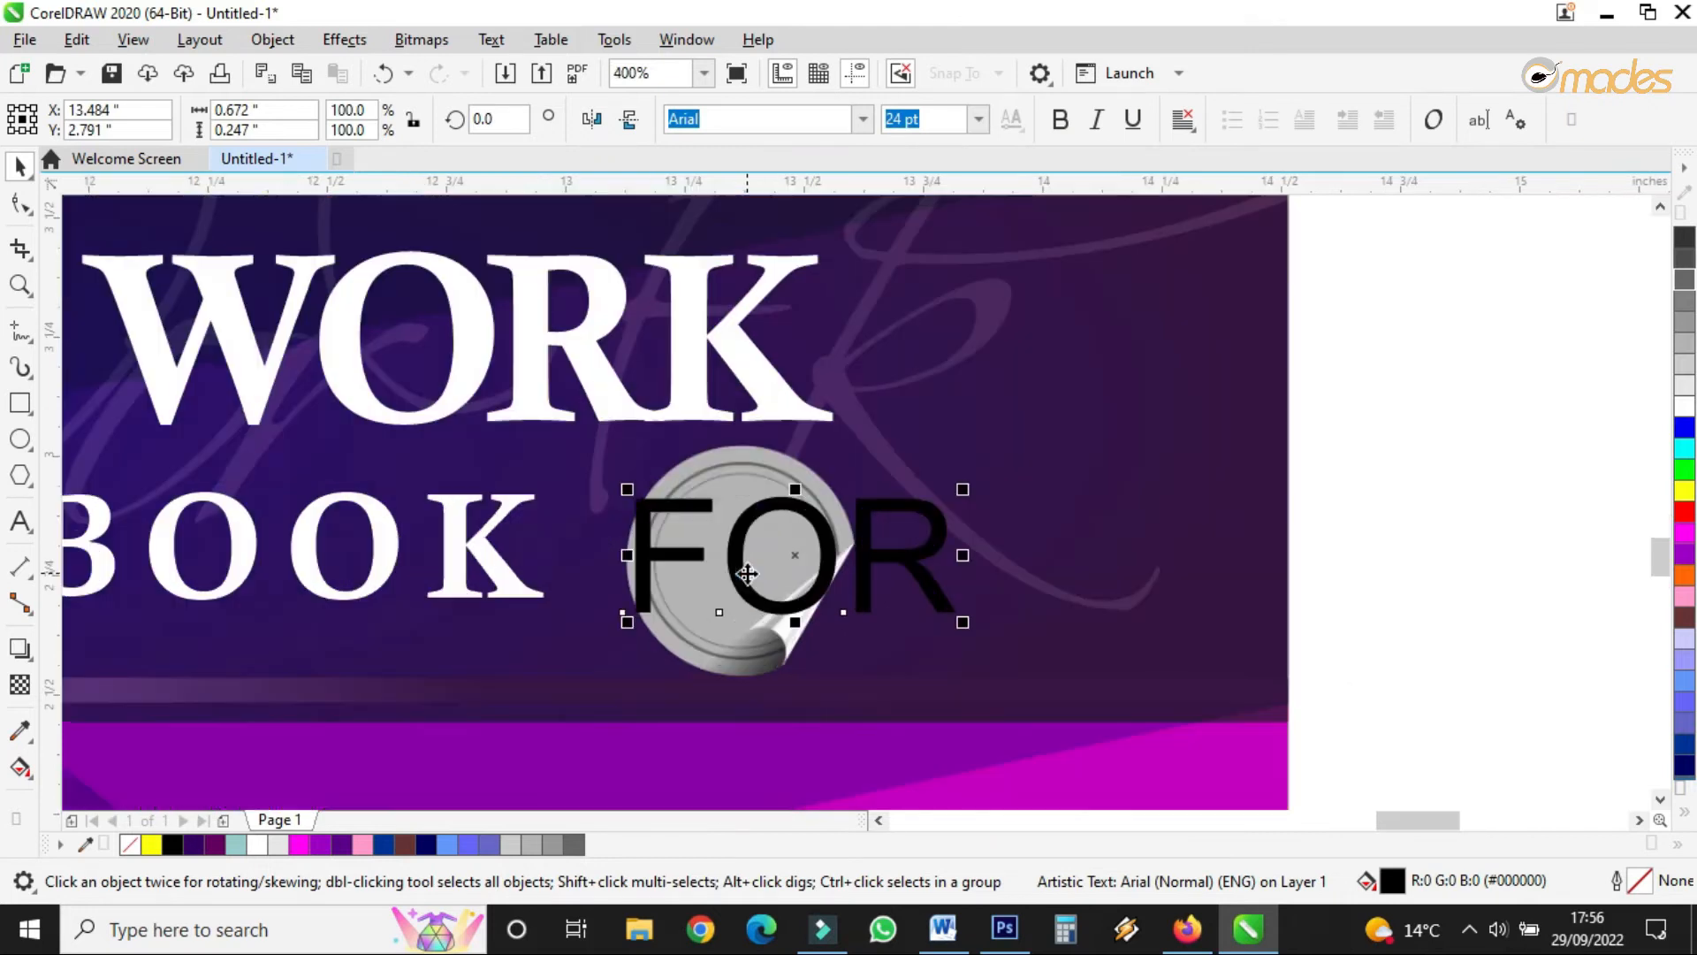
left_click_drag(960, 622, 774, 551)
left_click(857, 124)
left_click(747, 243)
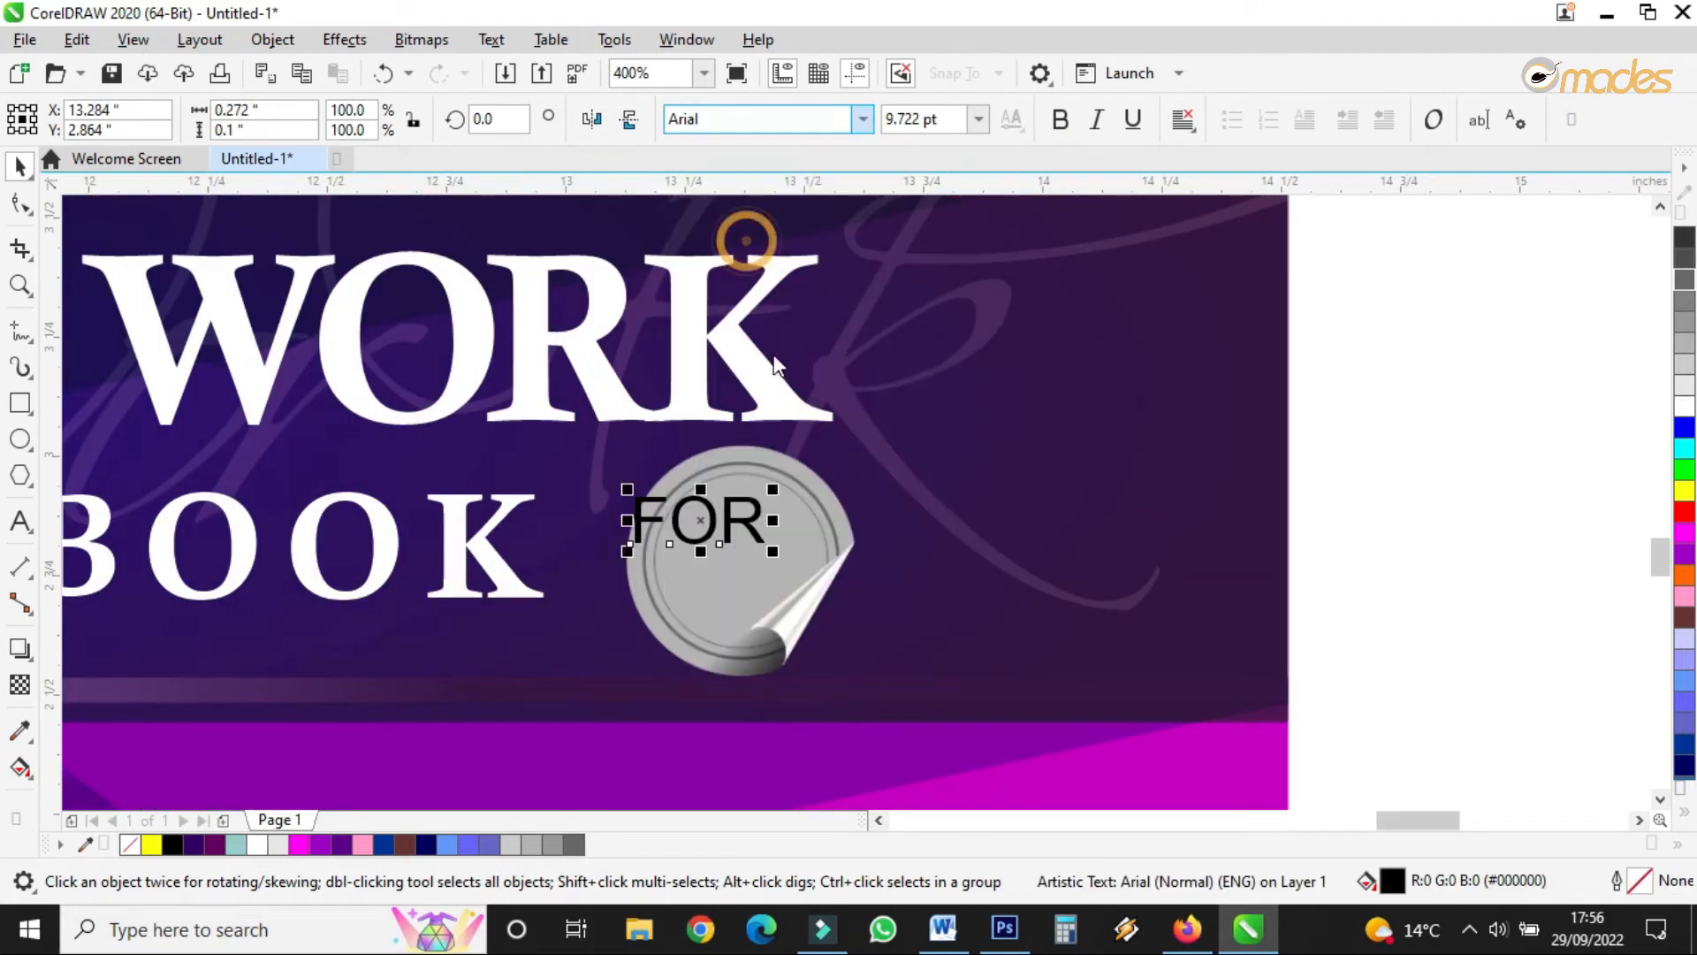
left_click_drag(713, 510, 745, 548)
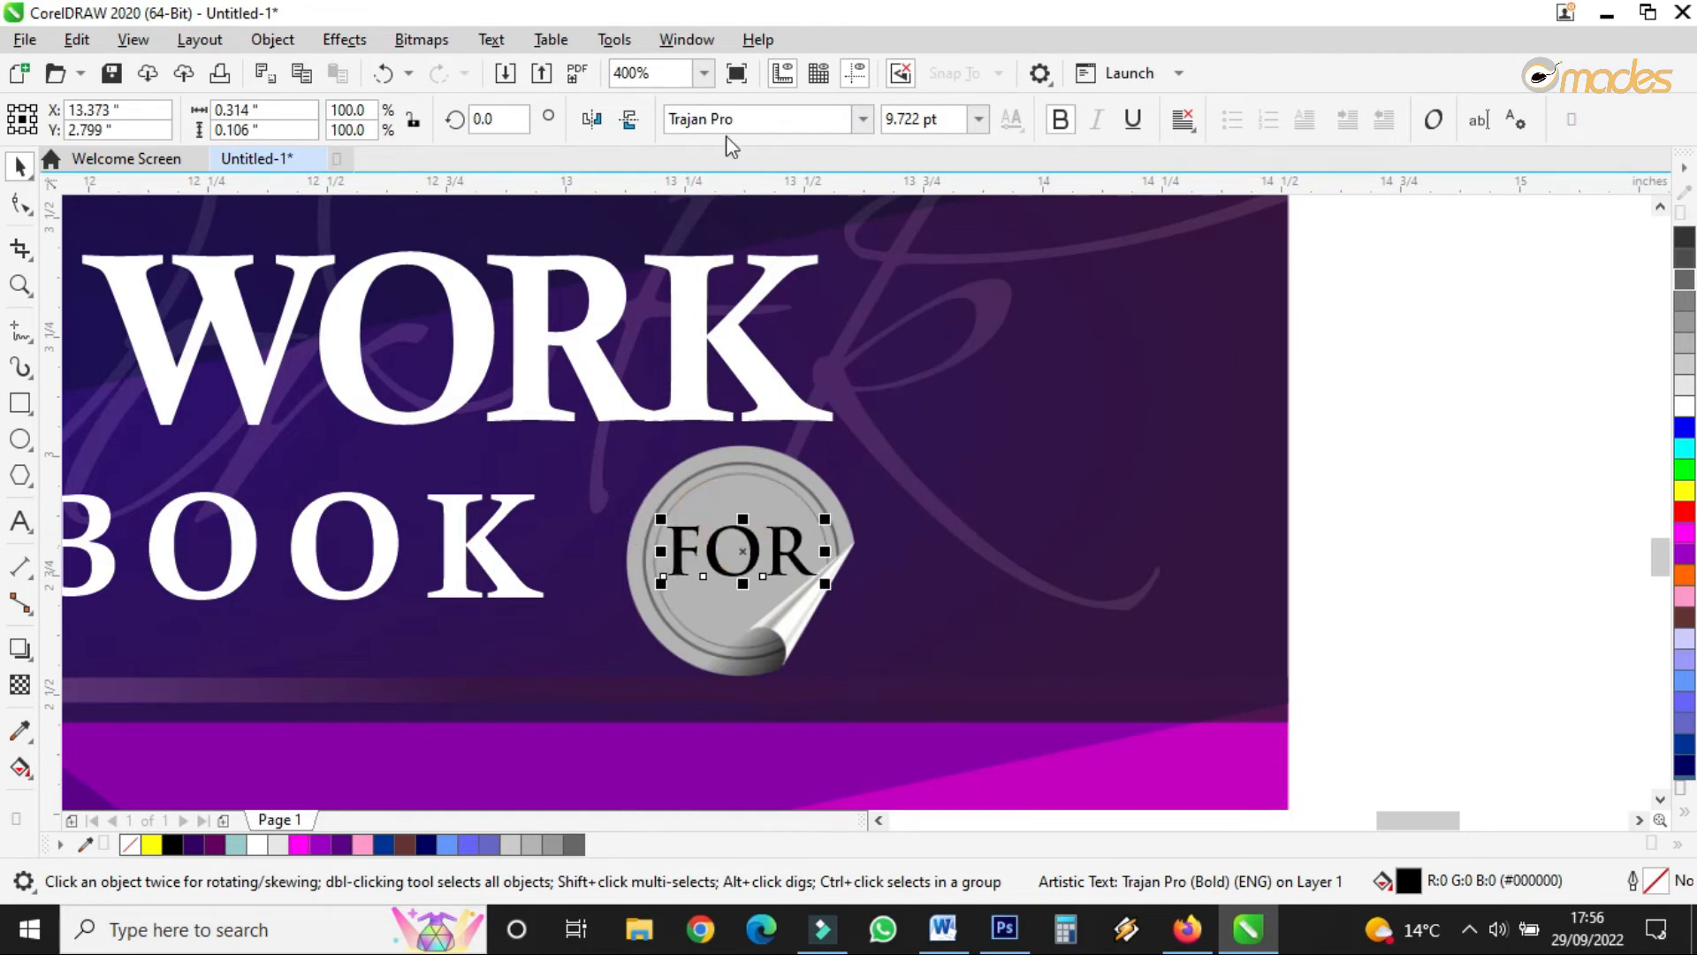
- Try Script MT Bold on the FOR text, then settle on Scriptina
left_click(742, 118)
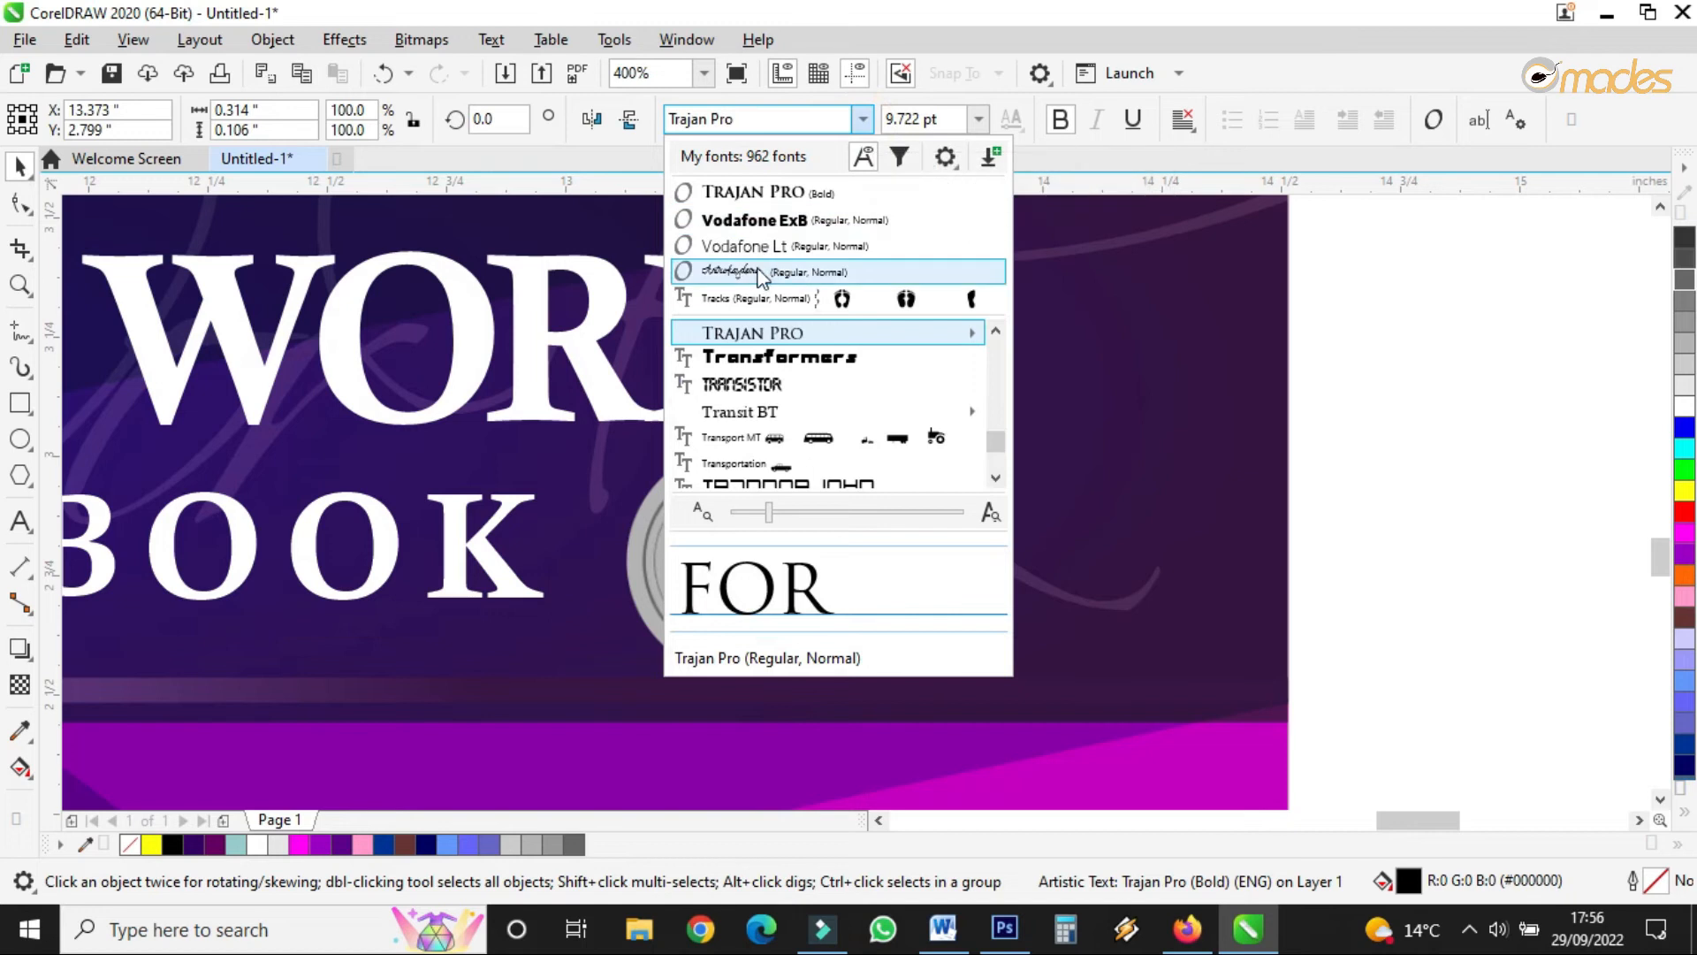
left_click(760, 271)
left_click(788, 123)
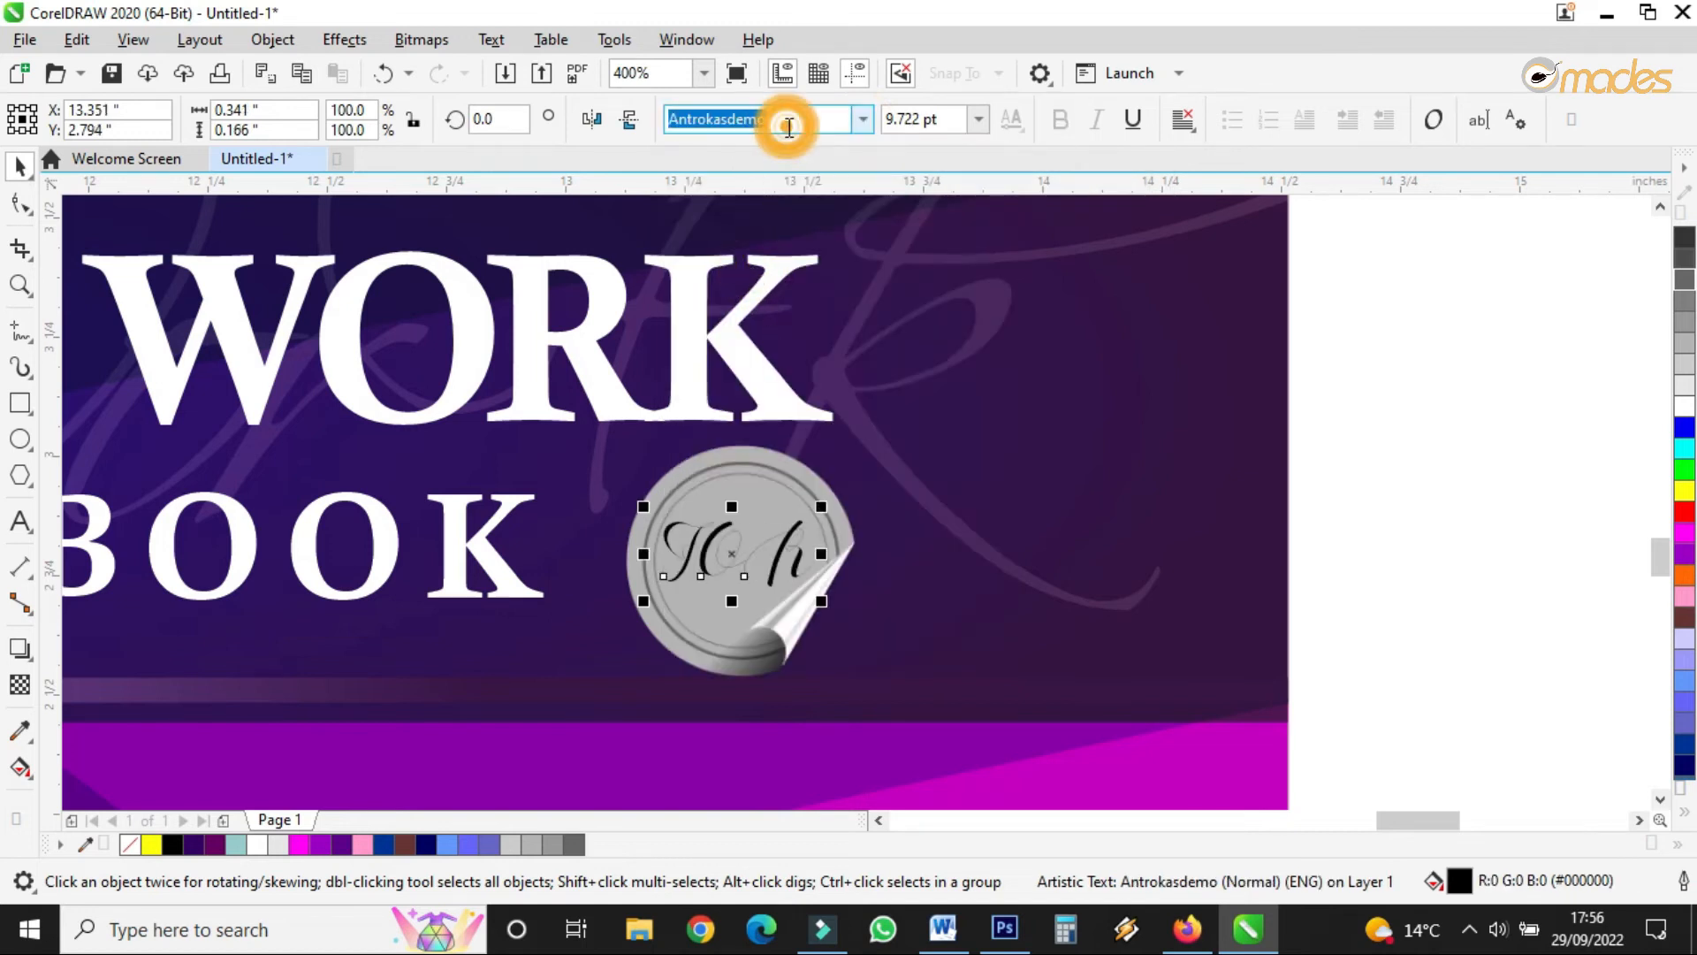
type("S")
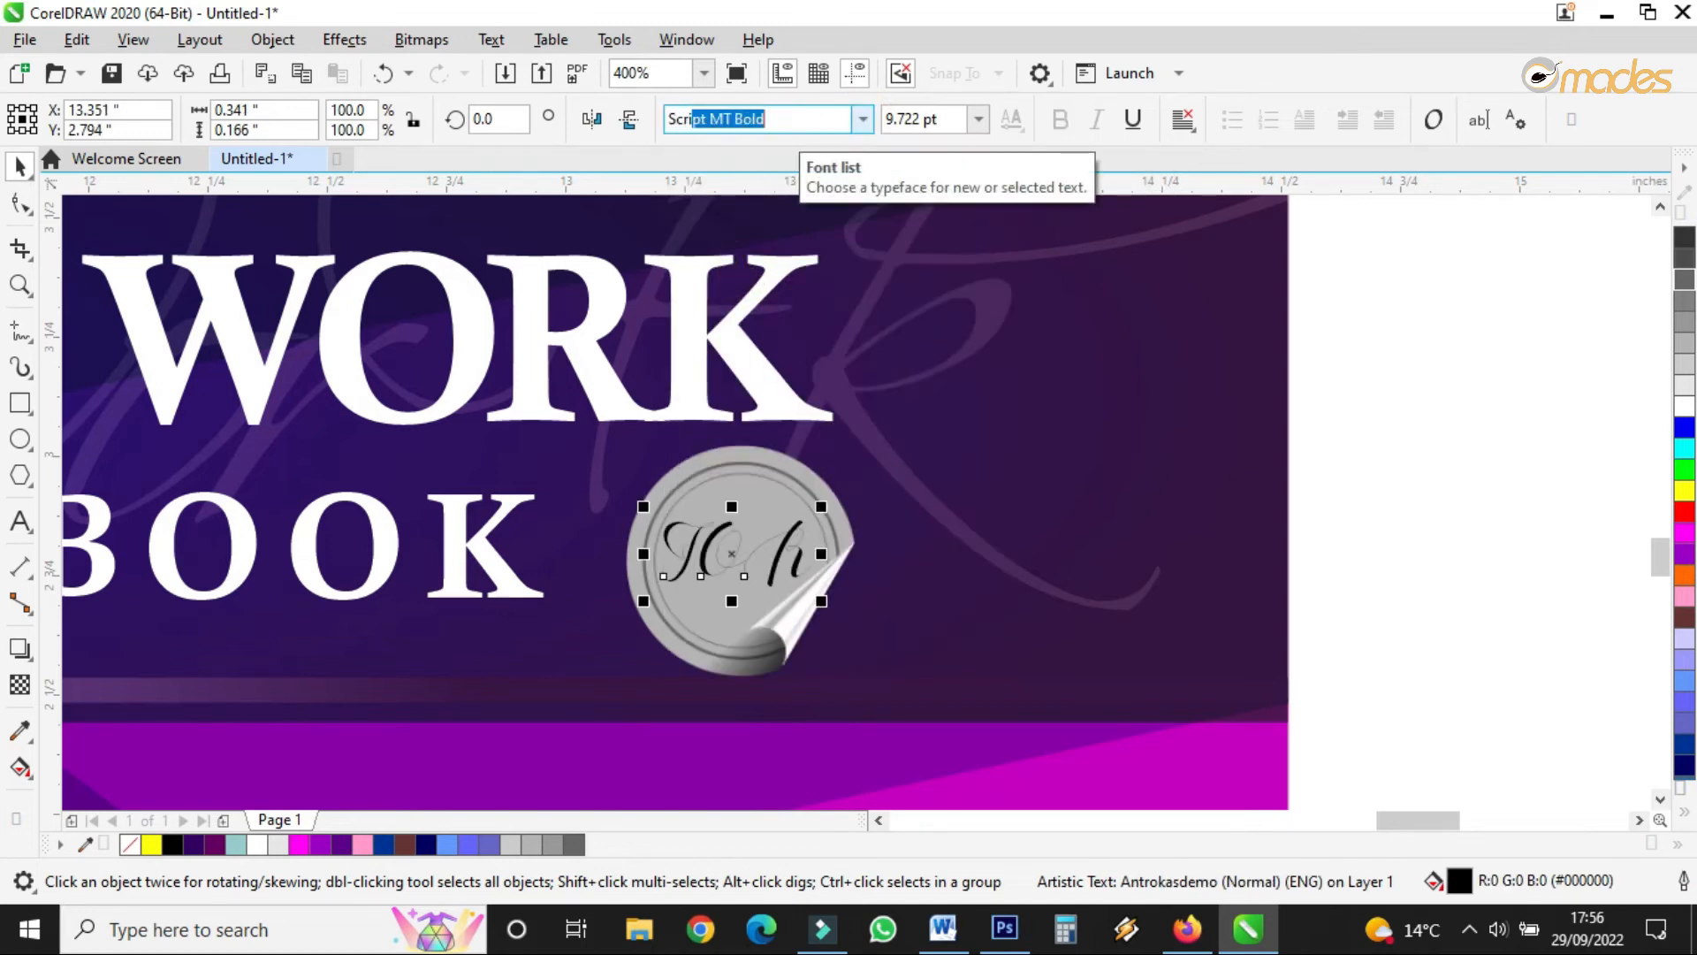
type("cr")
left_click(789, 123)
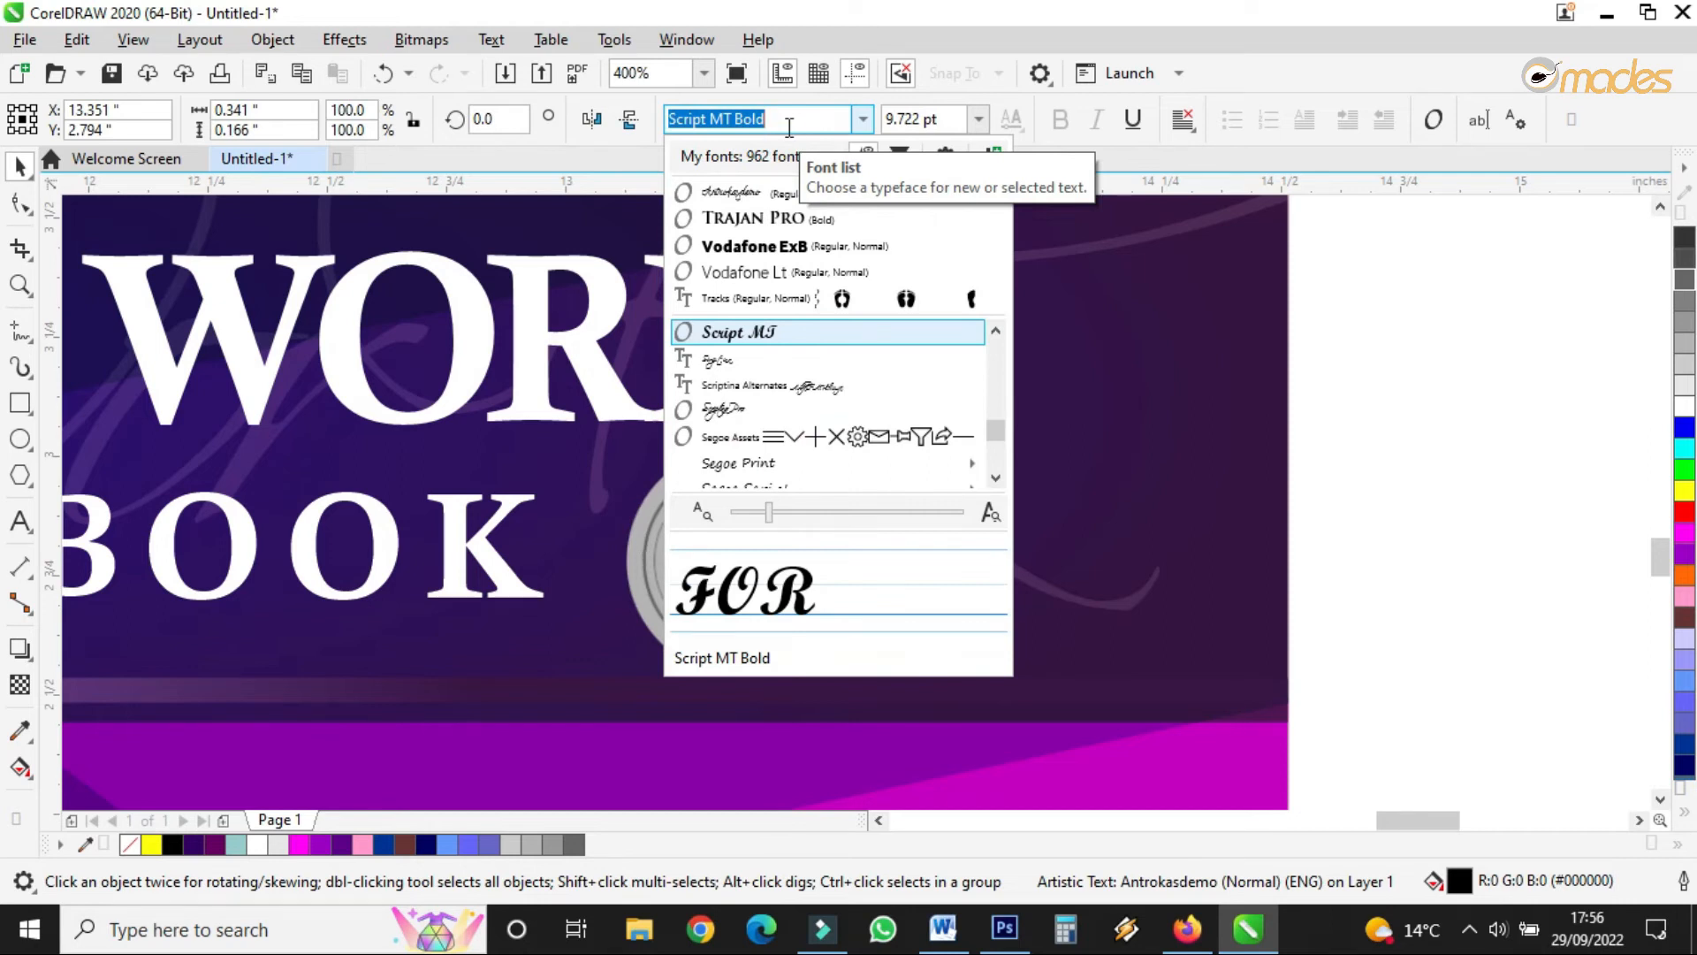
key("Return")
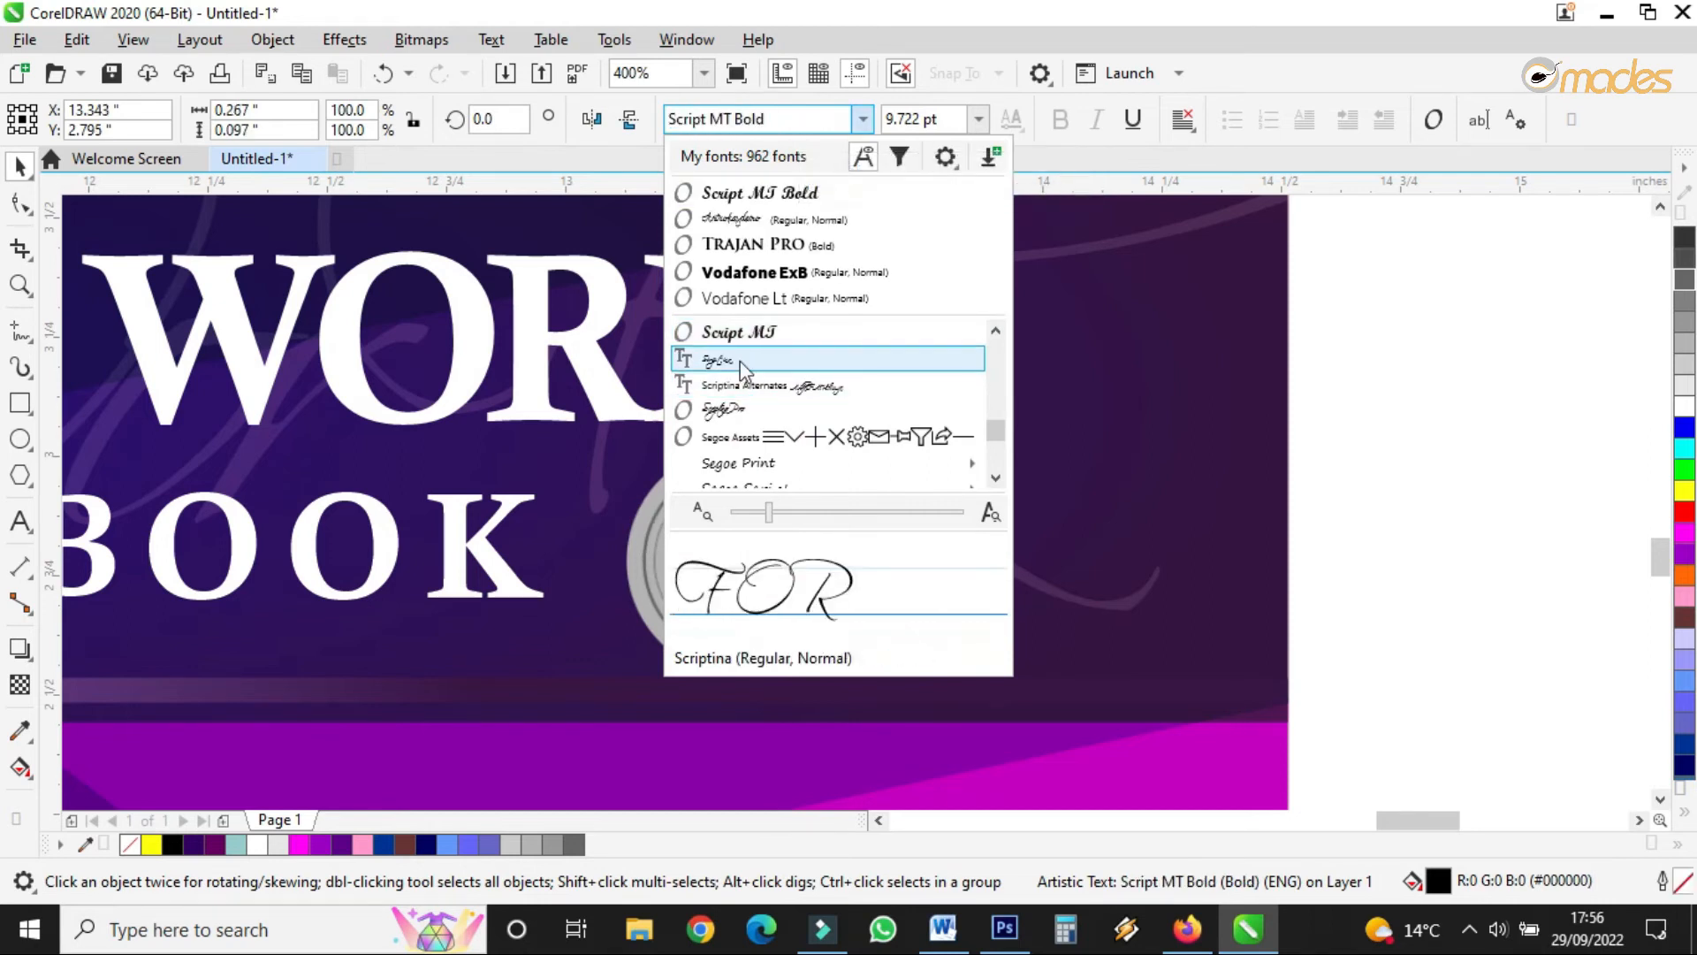
left_click(742, 360)
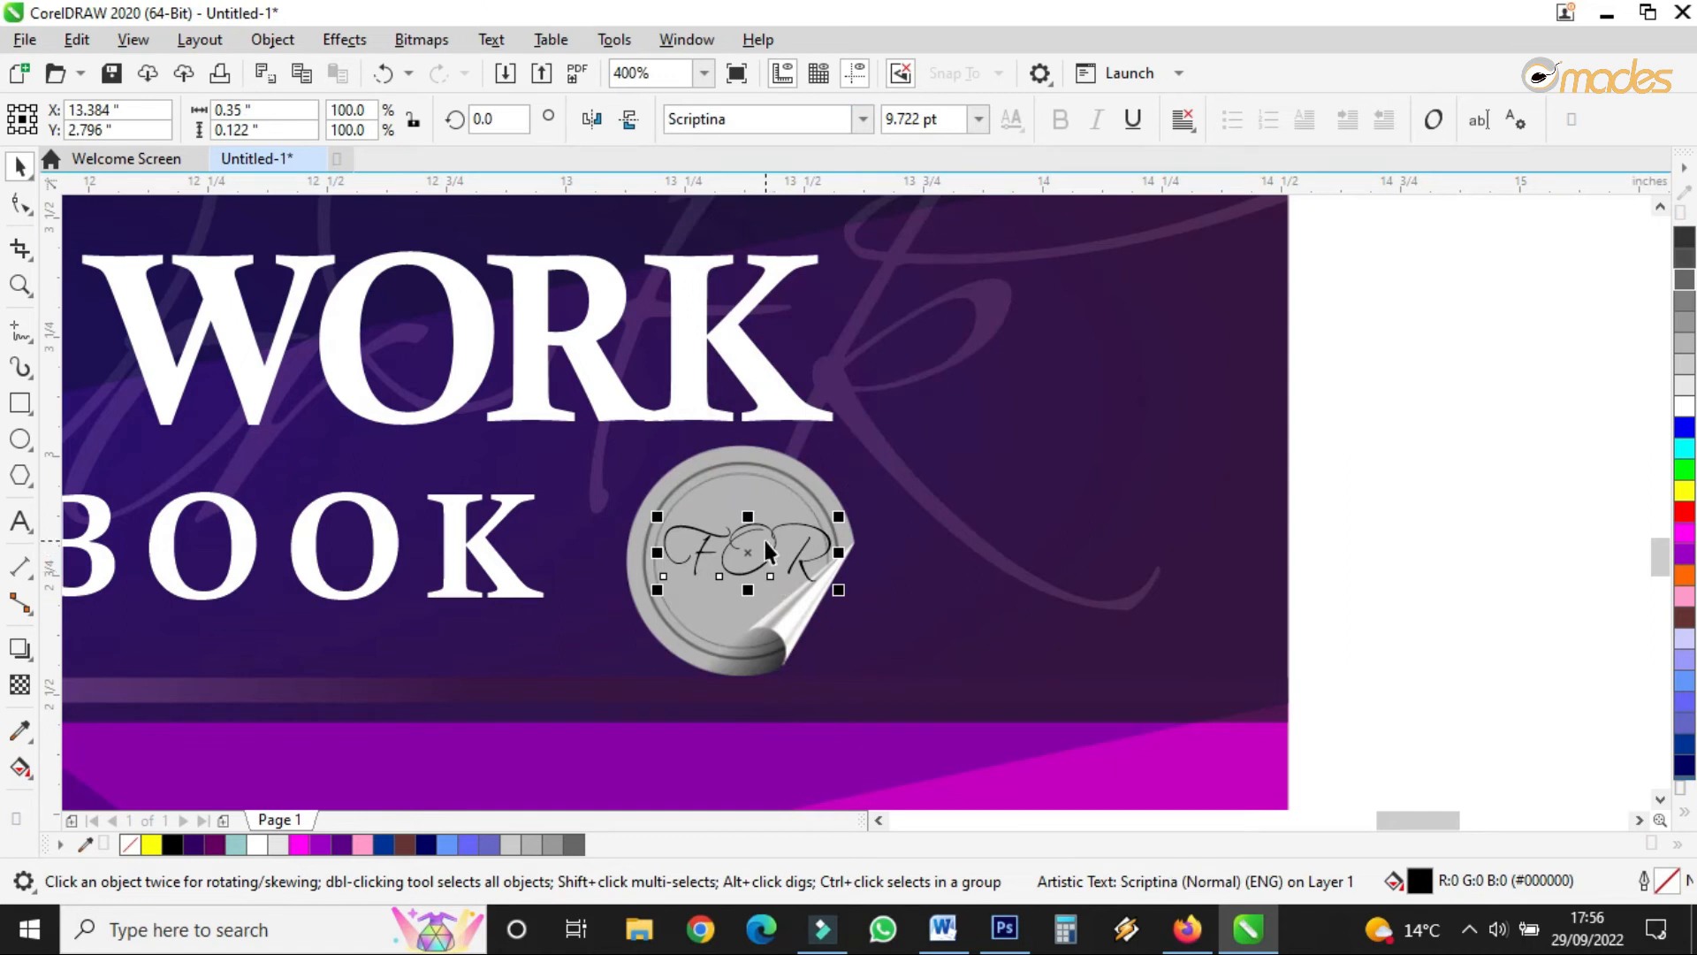
- Retype the word's ending in lowercase so it reads 'For'
double_click(719, 535)
left_click_drag(719, 535, 1106, 517)
key("Escape")
key("BackSpace")
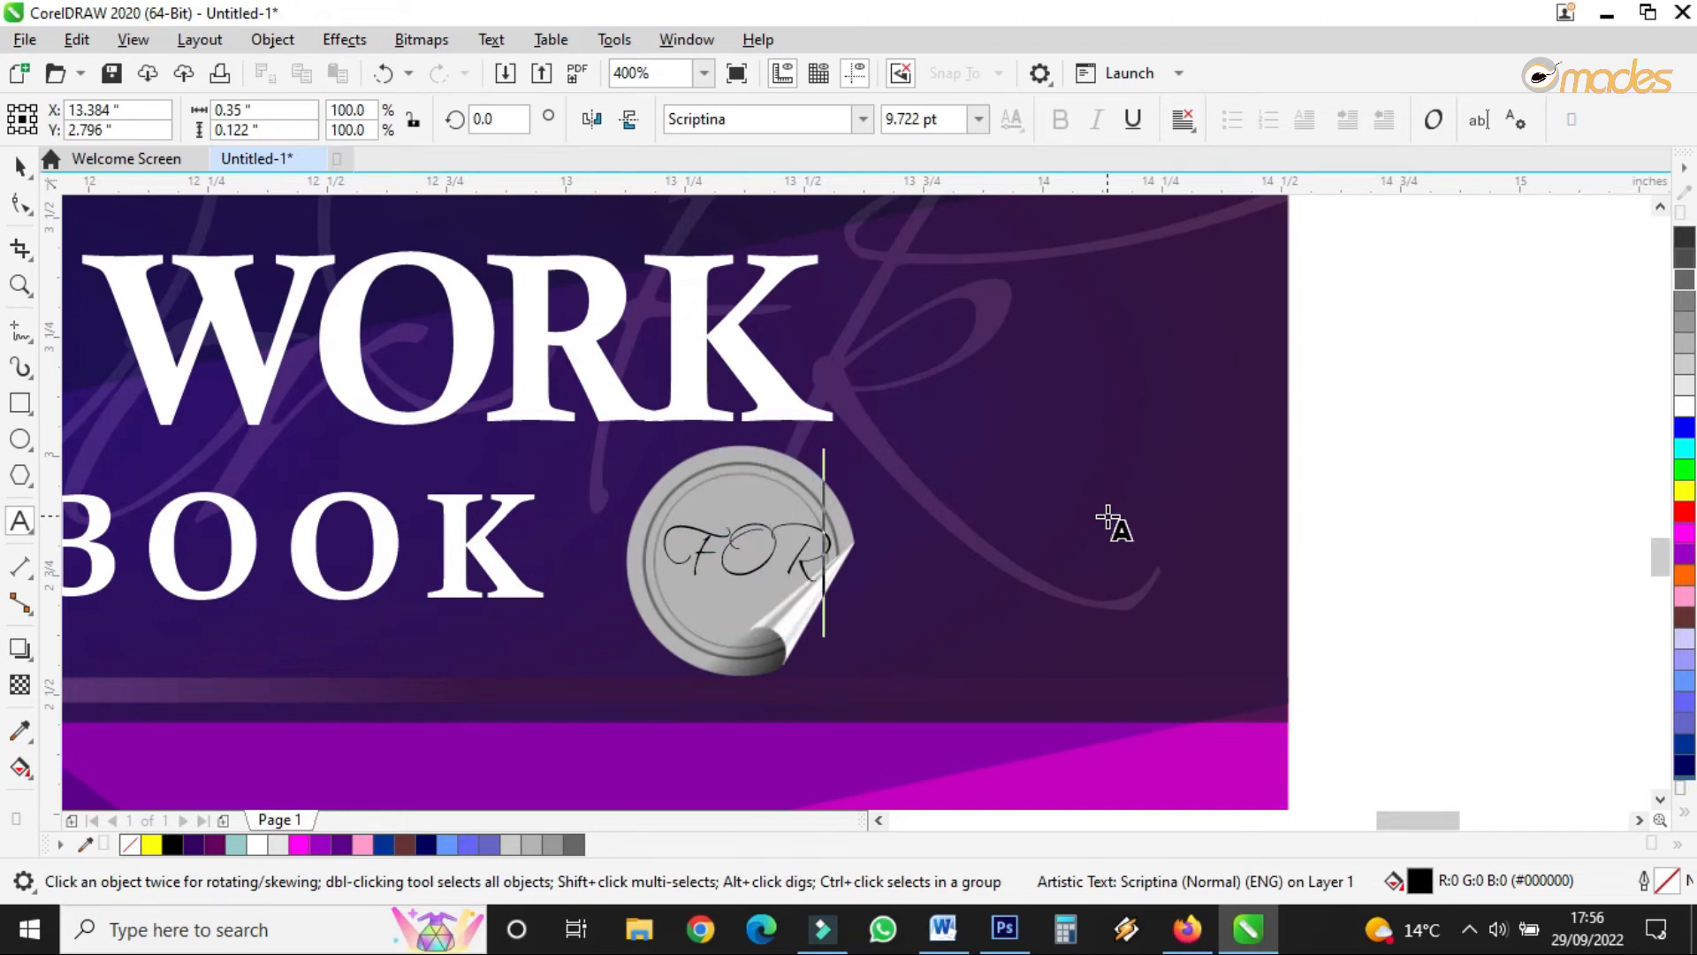
type("or")
key("Escape")
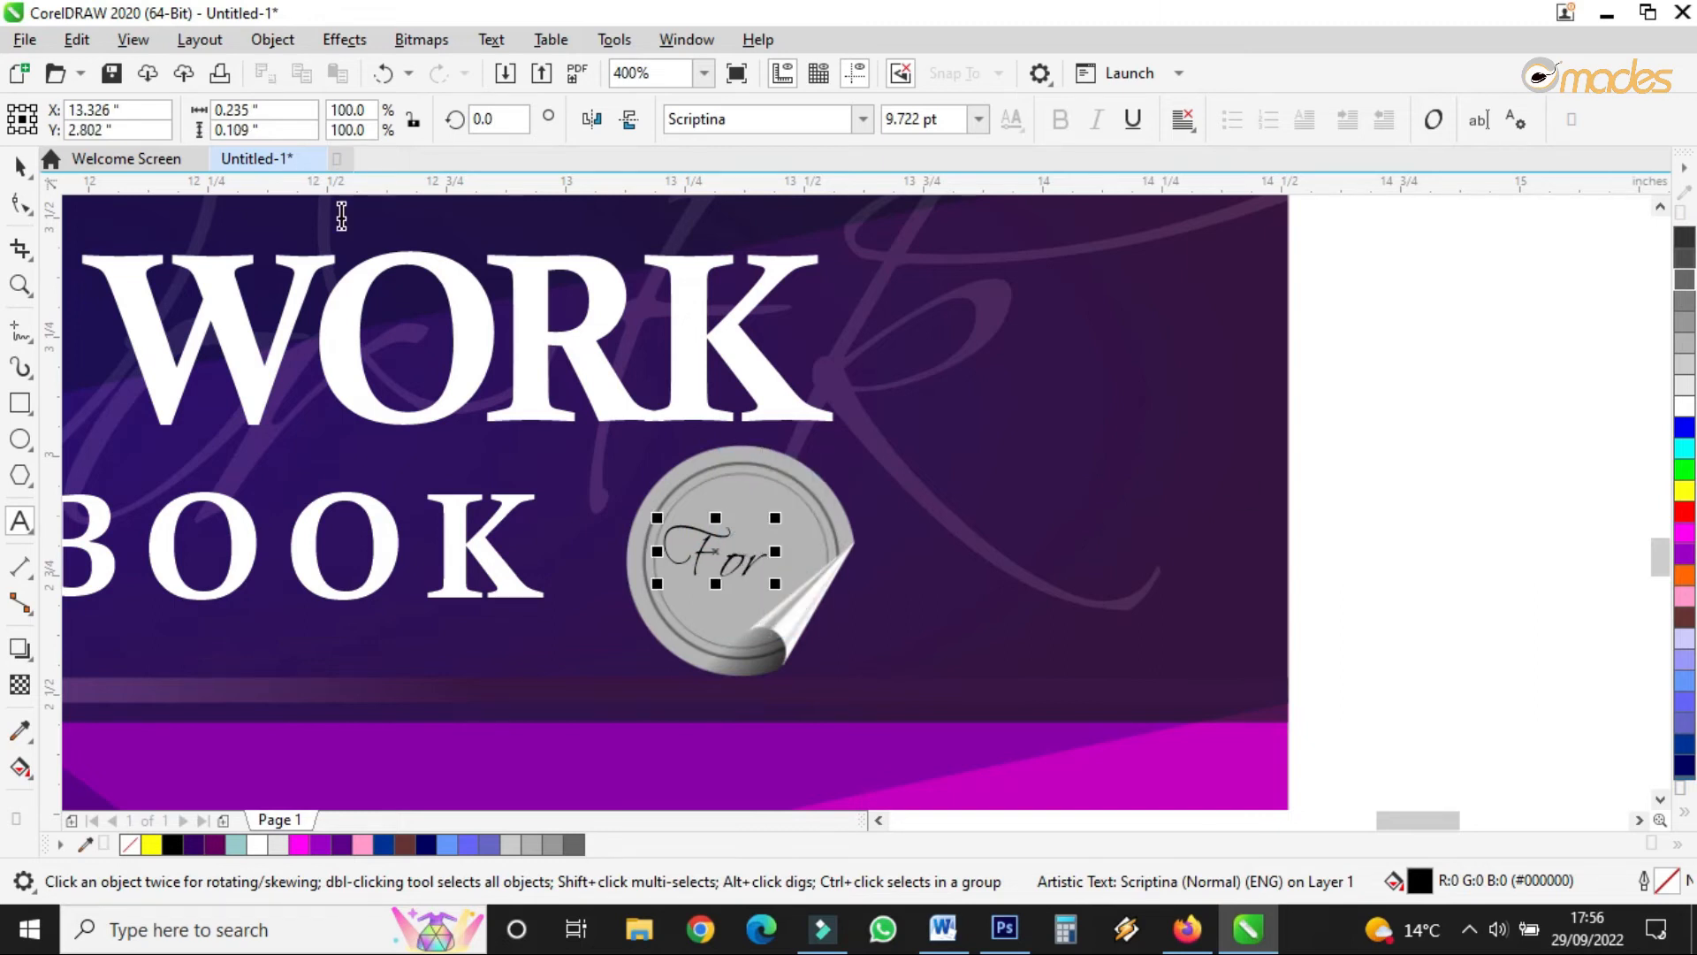
- Enlarge the For text, give it a black fill and outline, and fine-tune its position
left_click_drag(775, 518, 814, 481)
left_click(1687, 239)
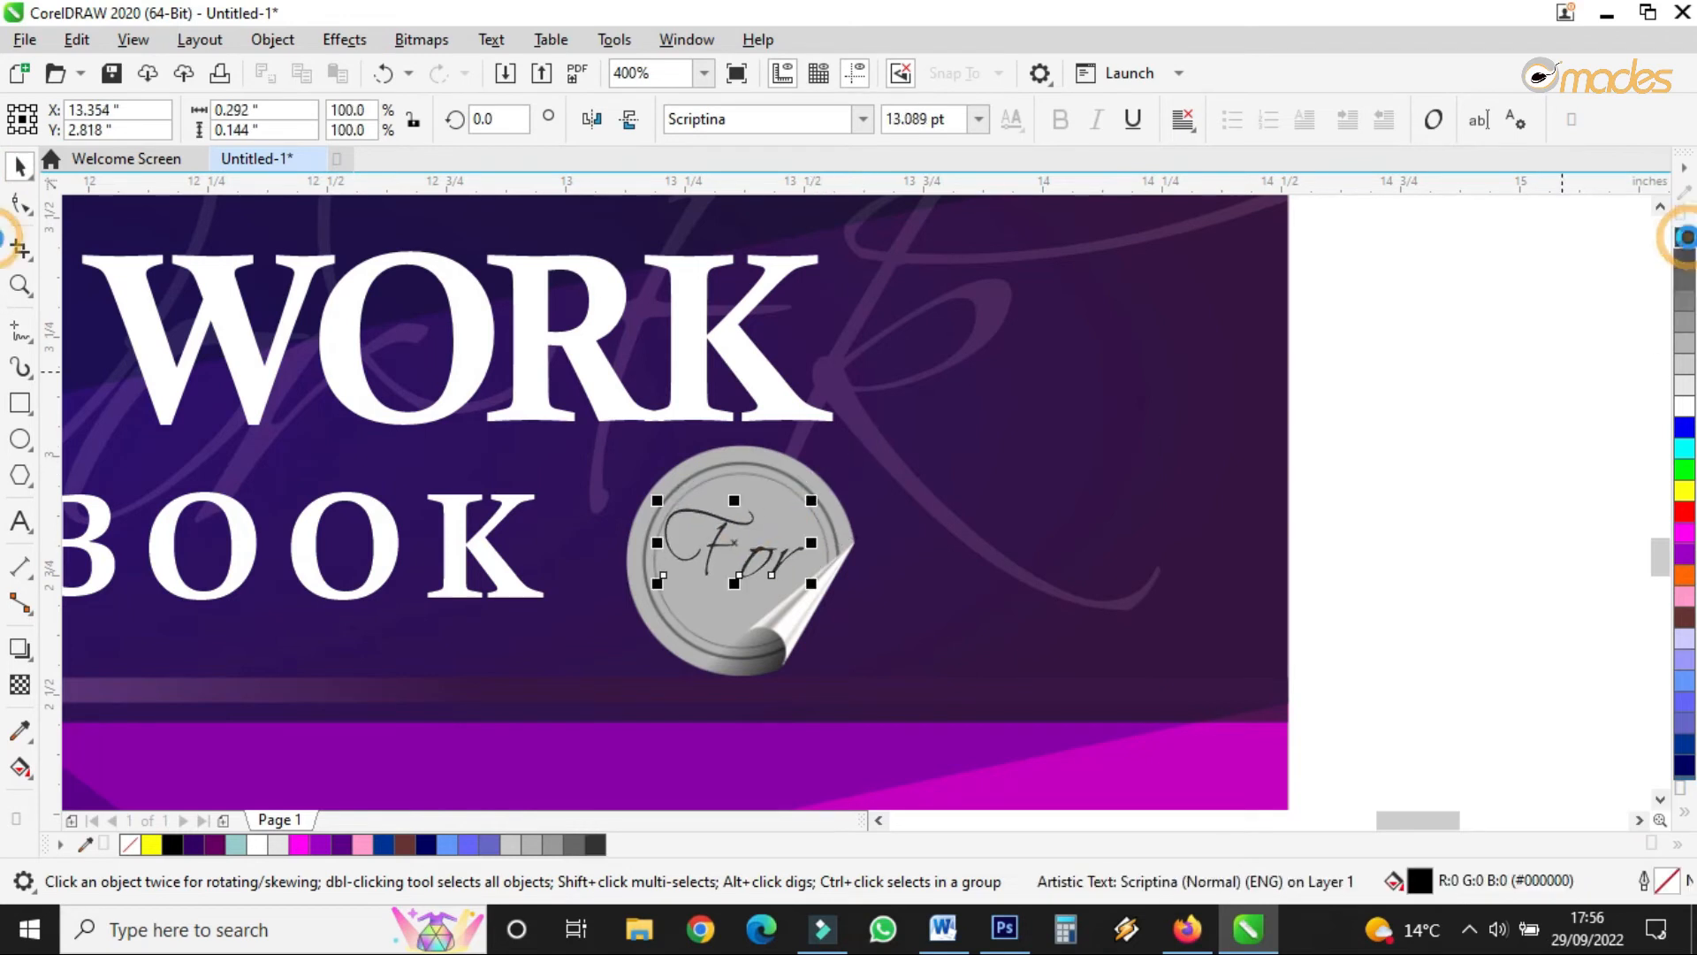
right_click(1687, 239)
left_click_drag(733, 540, 730, 549)
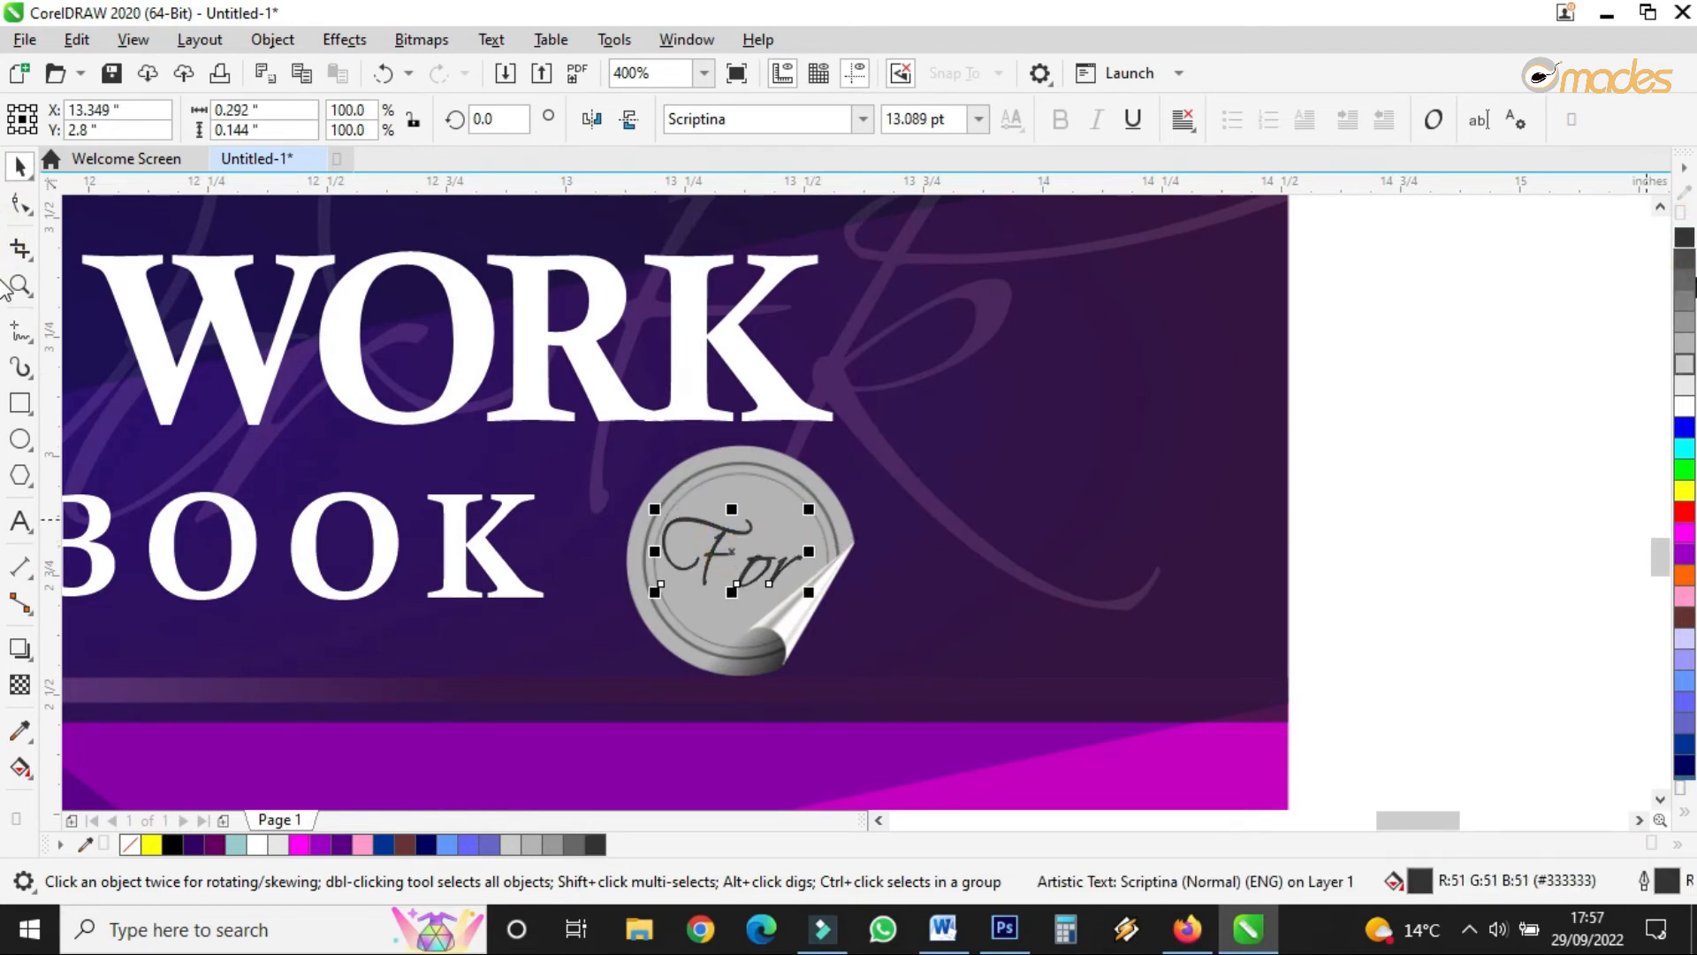
scroll(1686, 265, "up", 1)
left_click(1686, 258)
right_click(1686, 258)
left_click_drag(725, 552, 737, 546)
scroll(904, 489, "down", 2)
left_click(1238, 444)
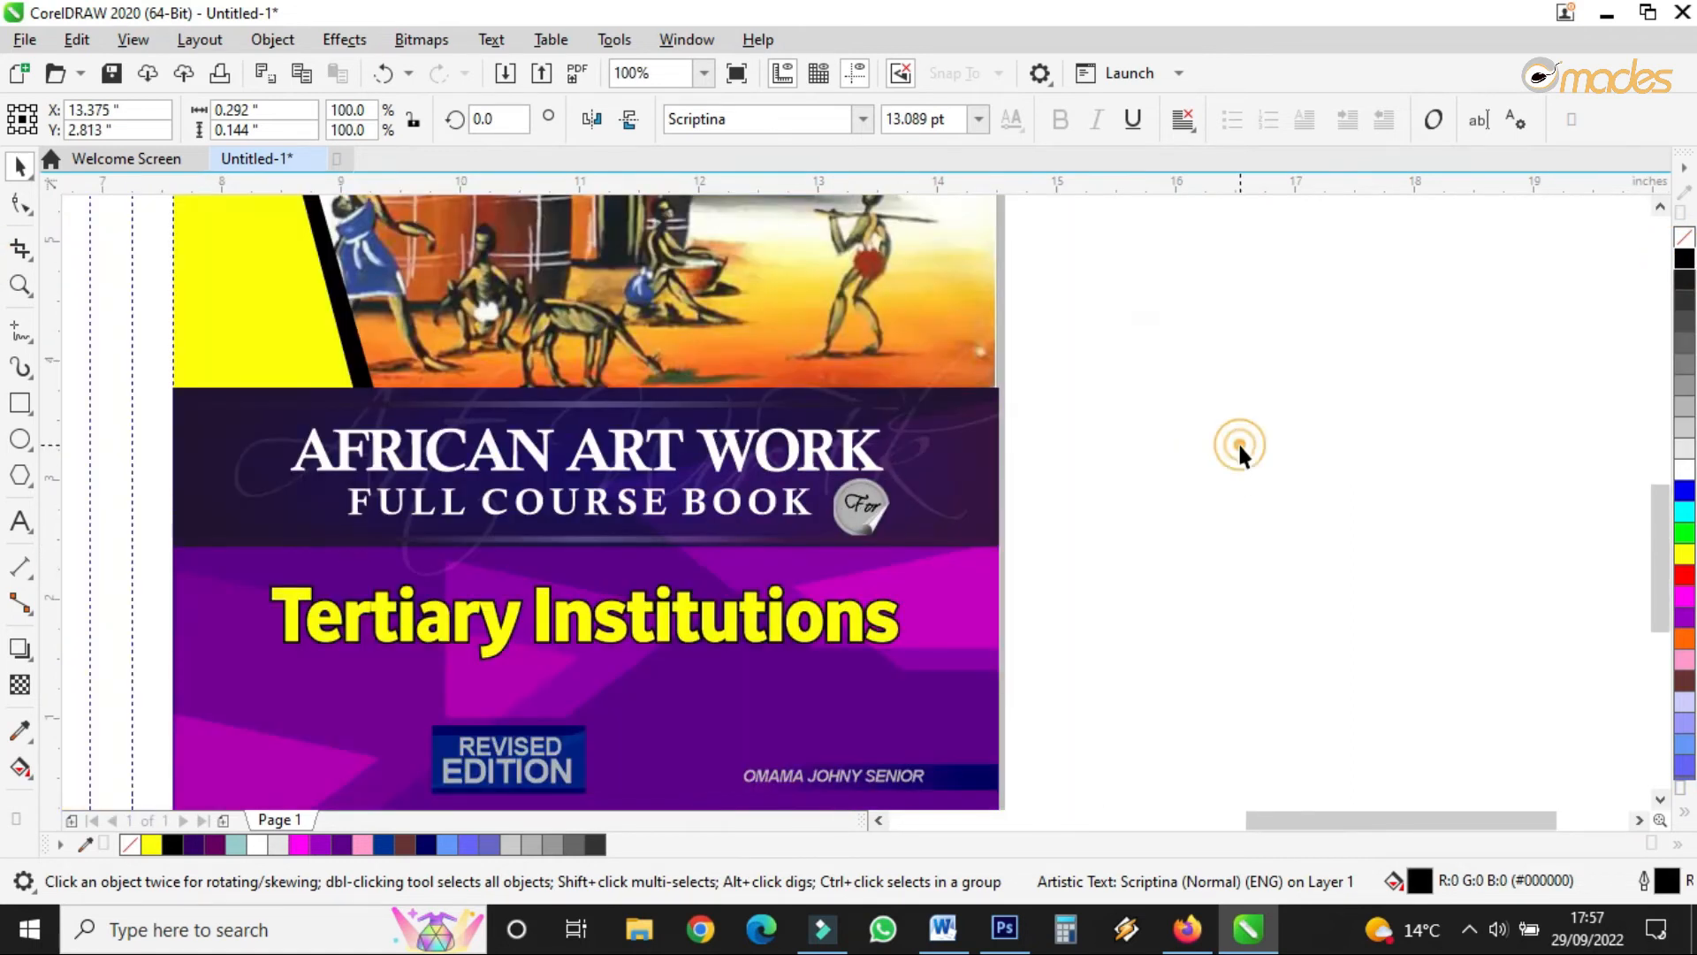
- Select the sticker with its For text, move it left and scale it down
scroll(990, 471, "up", 2)
left_click_drag(1196, 371, 260, 760)
left_click_drag(447, 647, 374, 639)
left_click_drag(530, 475, 443, 585)
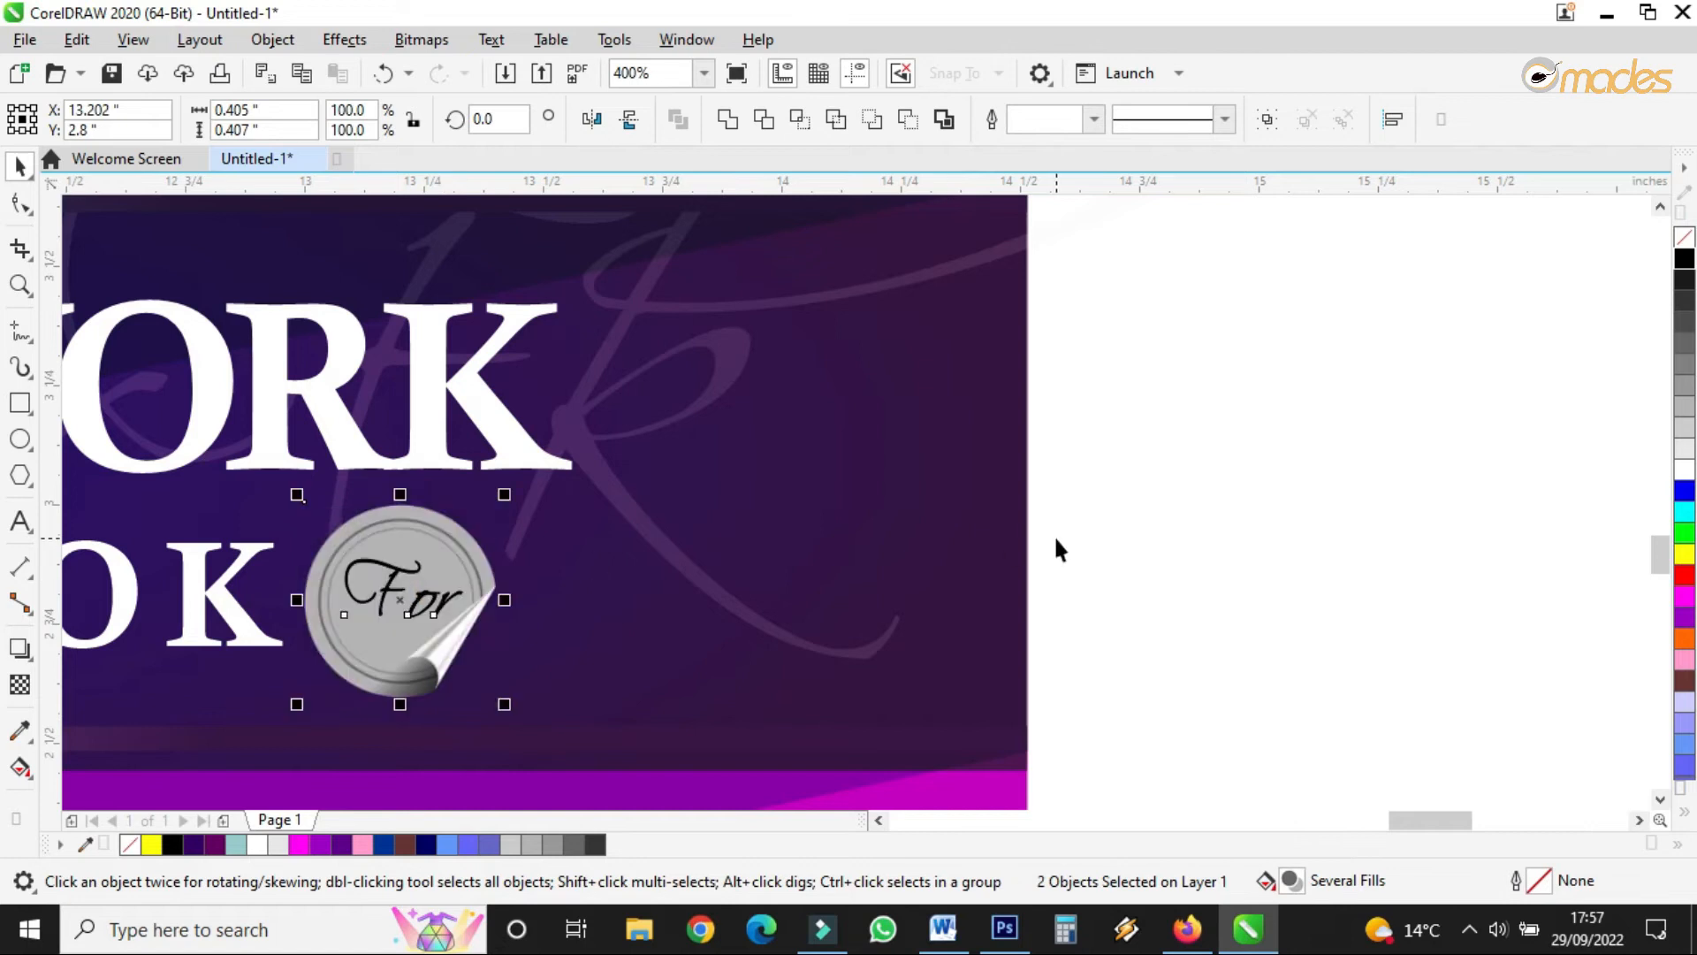
scroll(1065, 494, "down", 5)
scroll(895, 603, "up", 2)
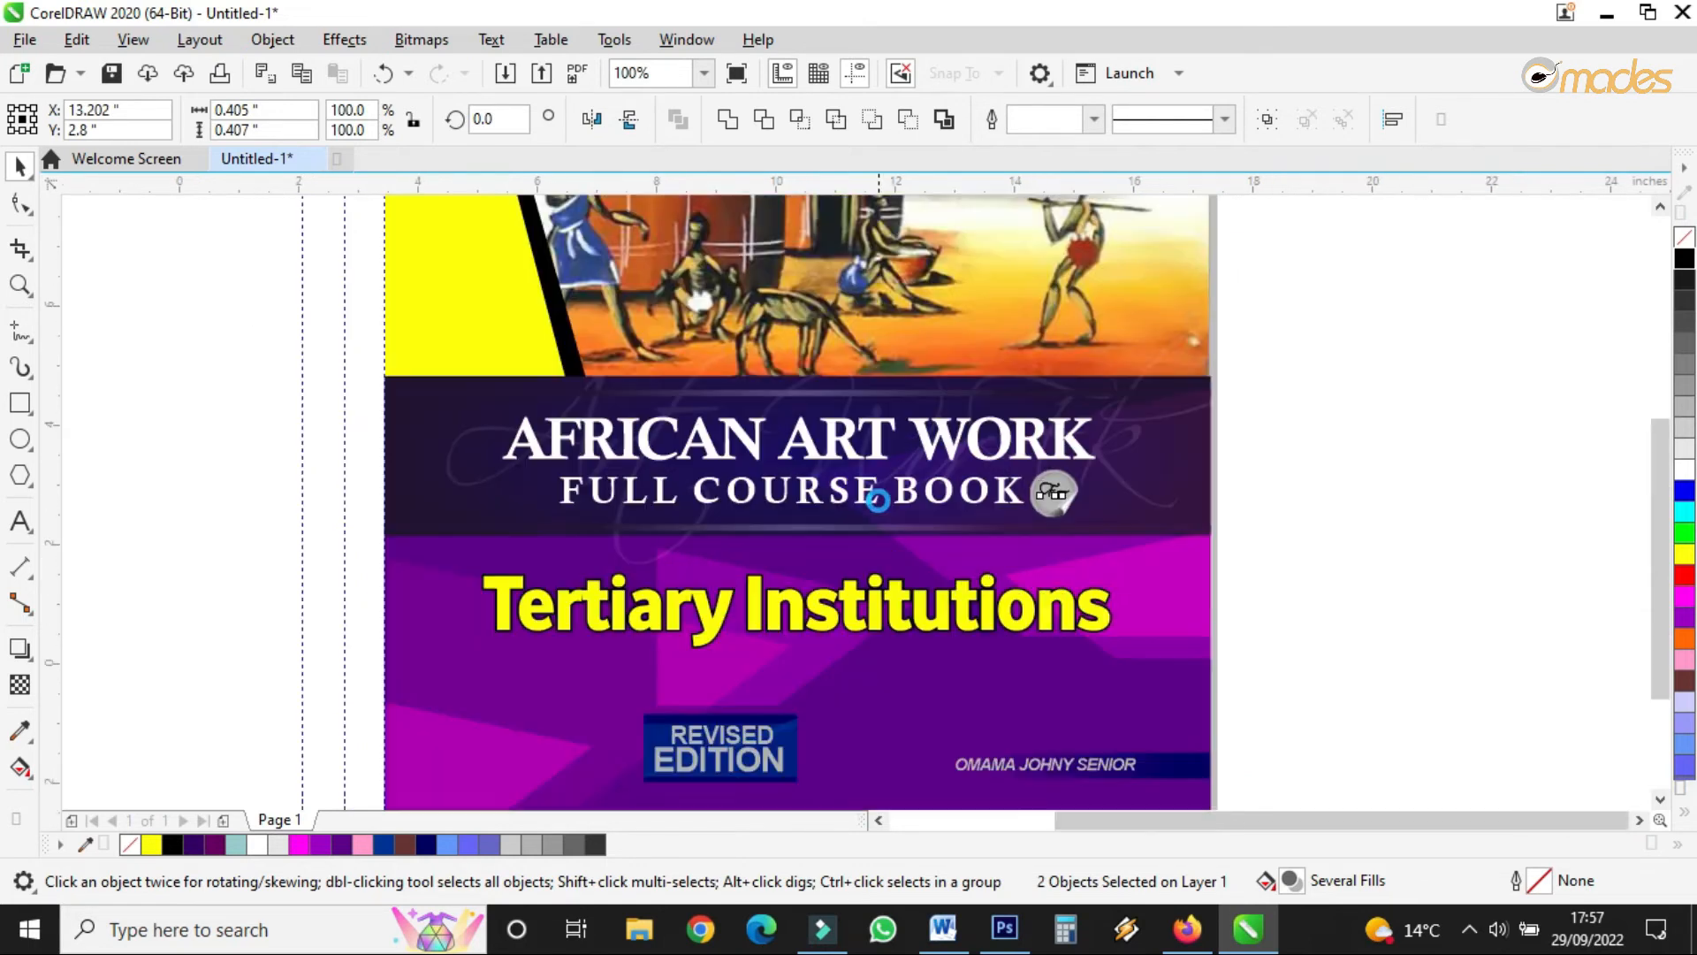
scroll(878, 499, "down", 1)
scroll(895, 588, "up", 1)
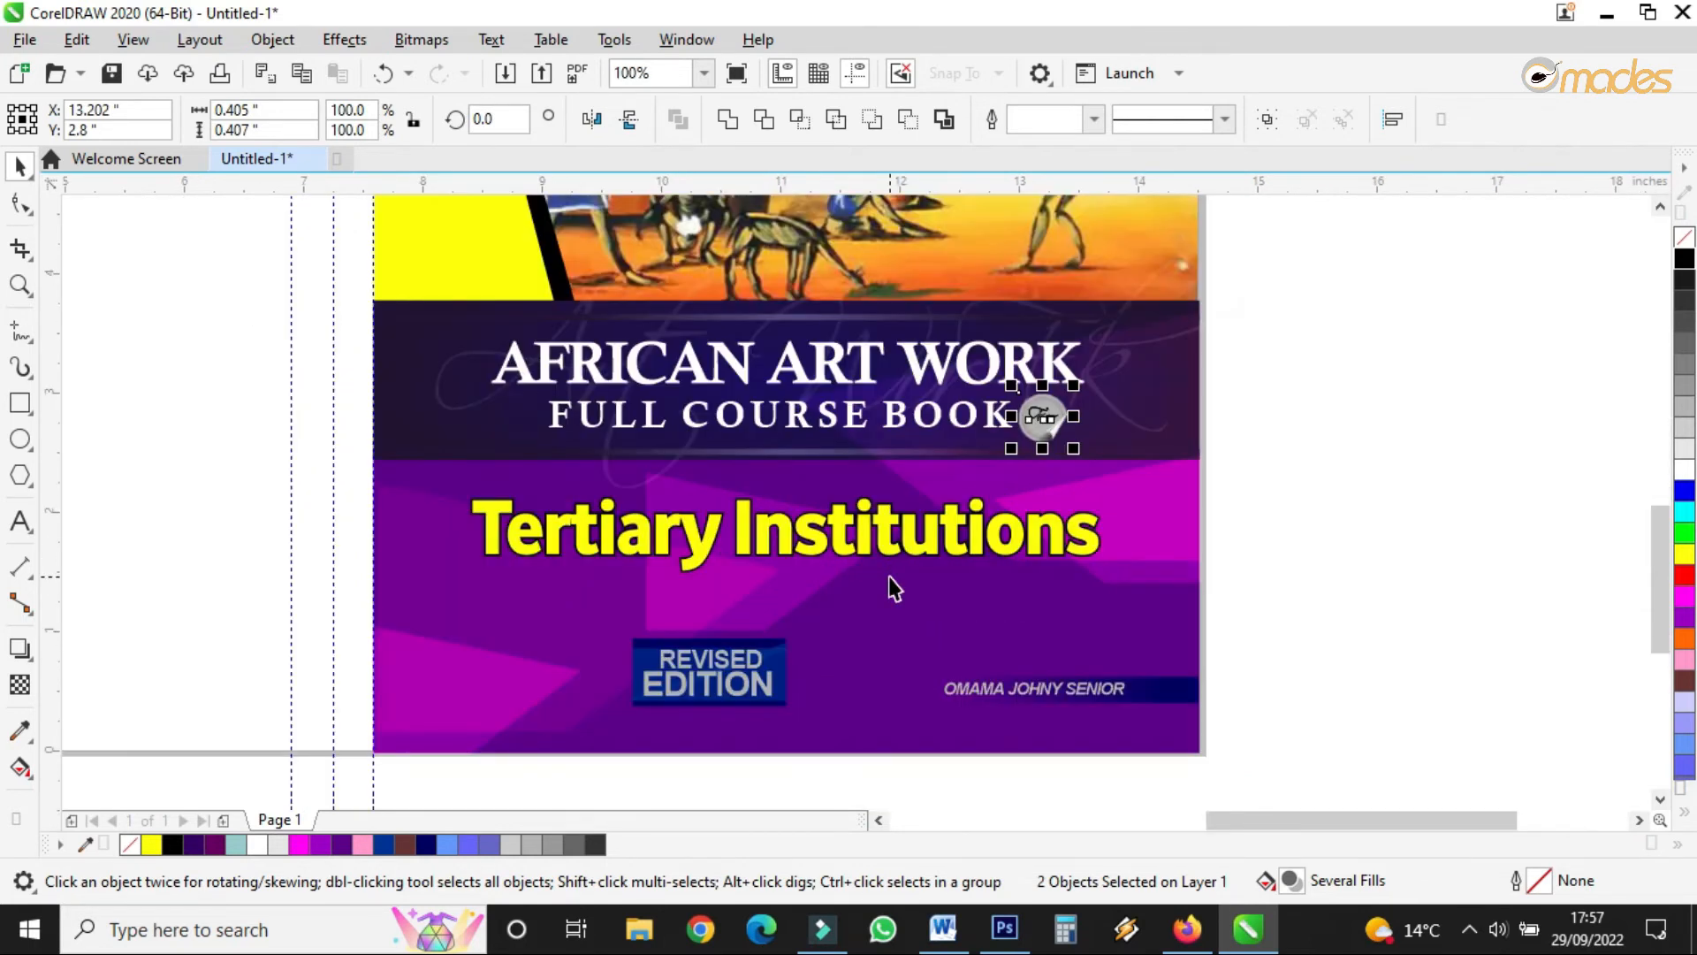
left_click(892, 558)
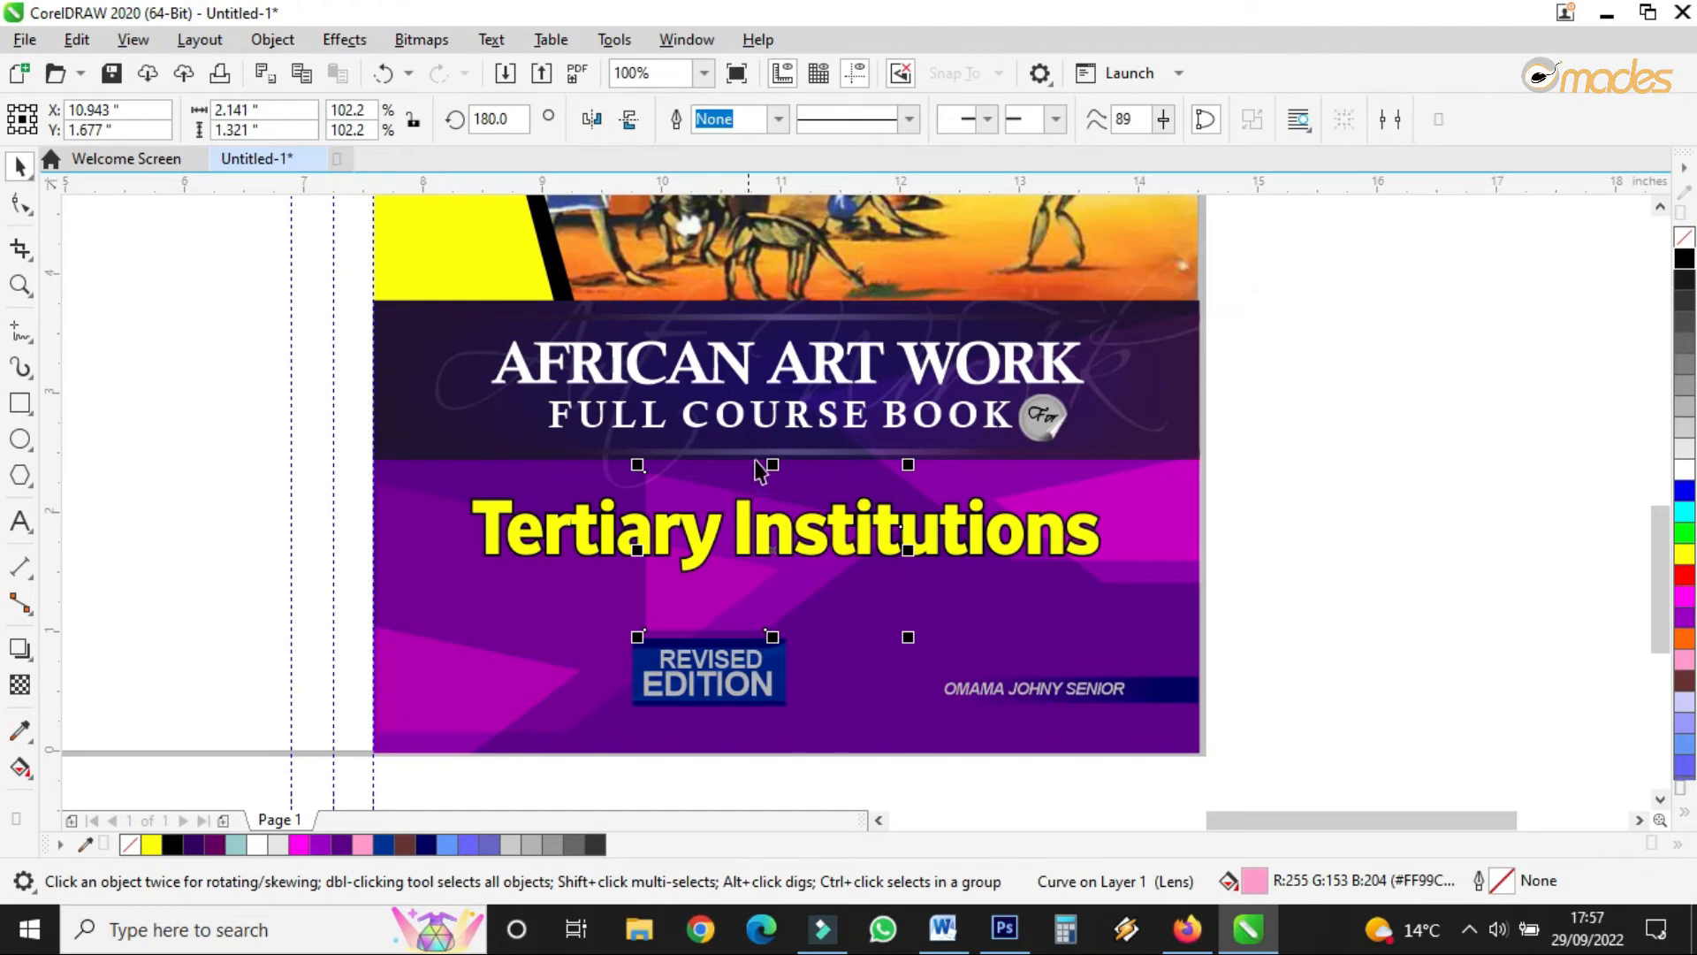
- Stretch the Tertiary Institutions text slightly taller
left_click(941, 528)
left_click_drag(784, 492, 784, 487)
scroll(930, 560, "down", 2)
scroll(912, 434, "up", 1)
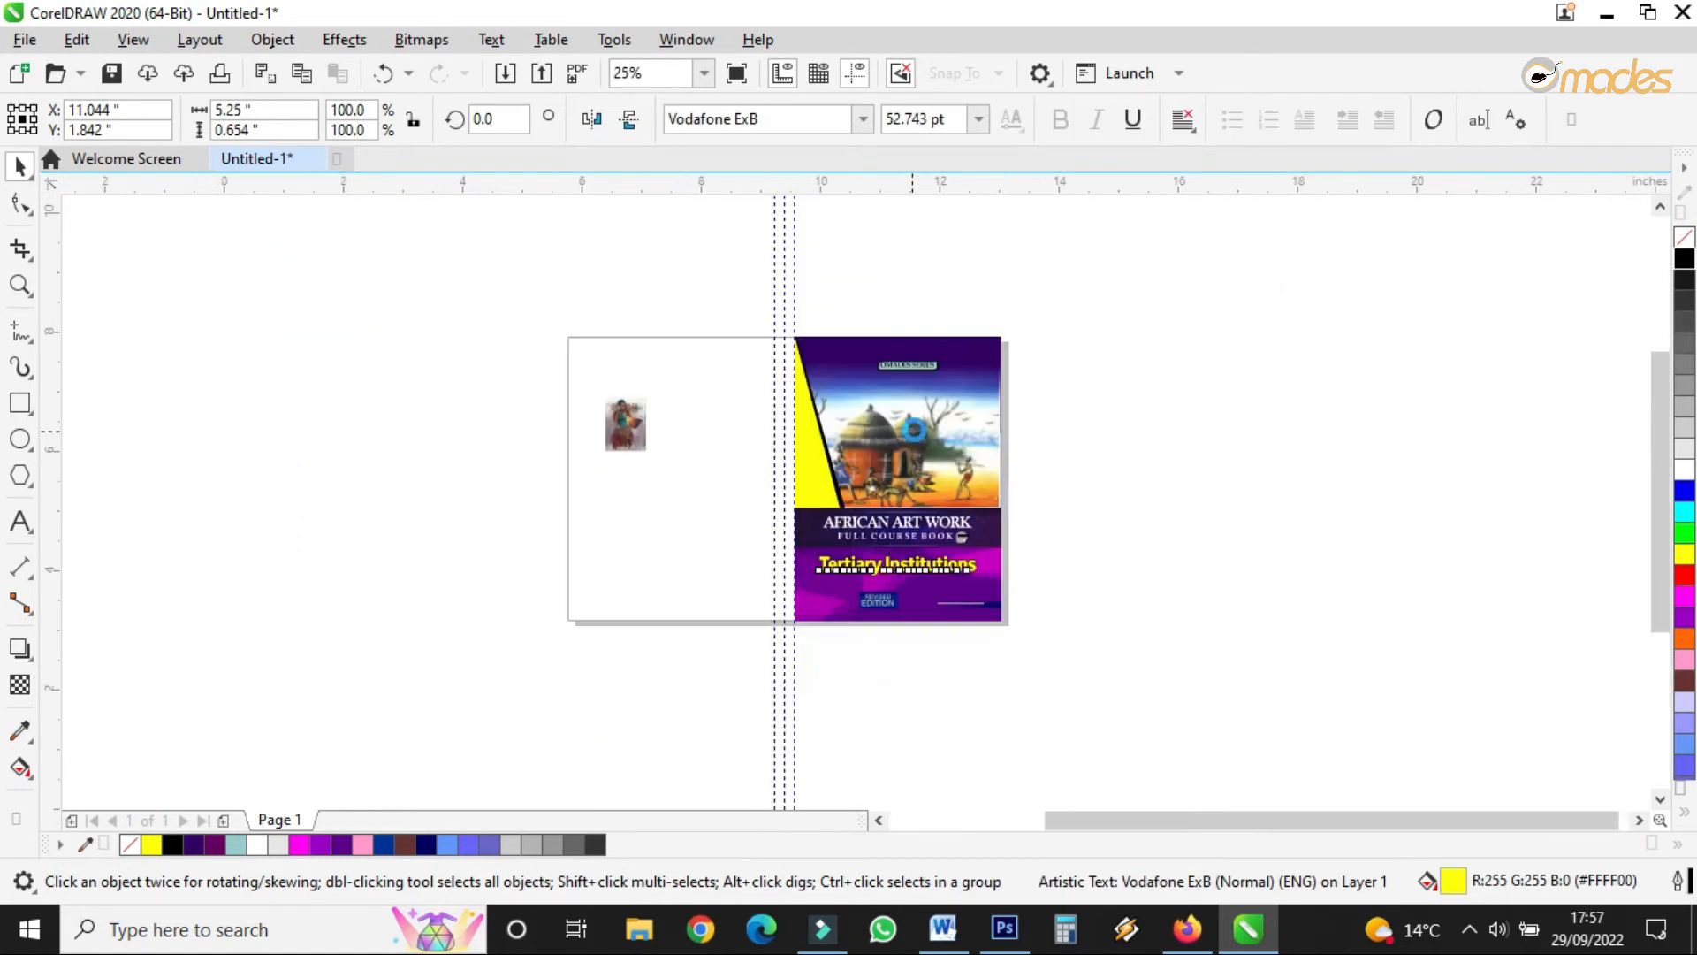
left_click(20, 285)
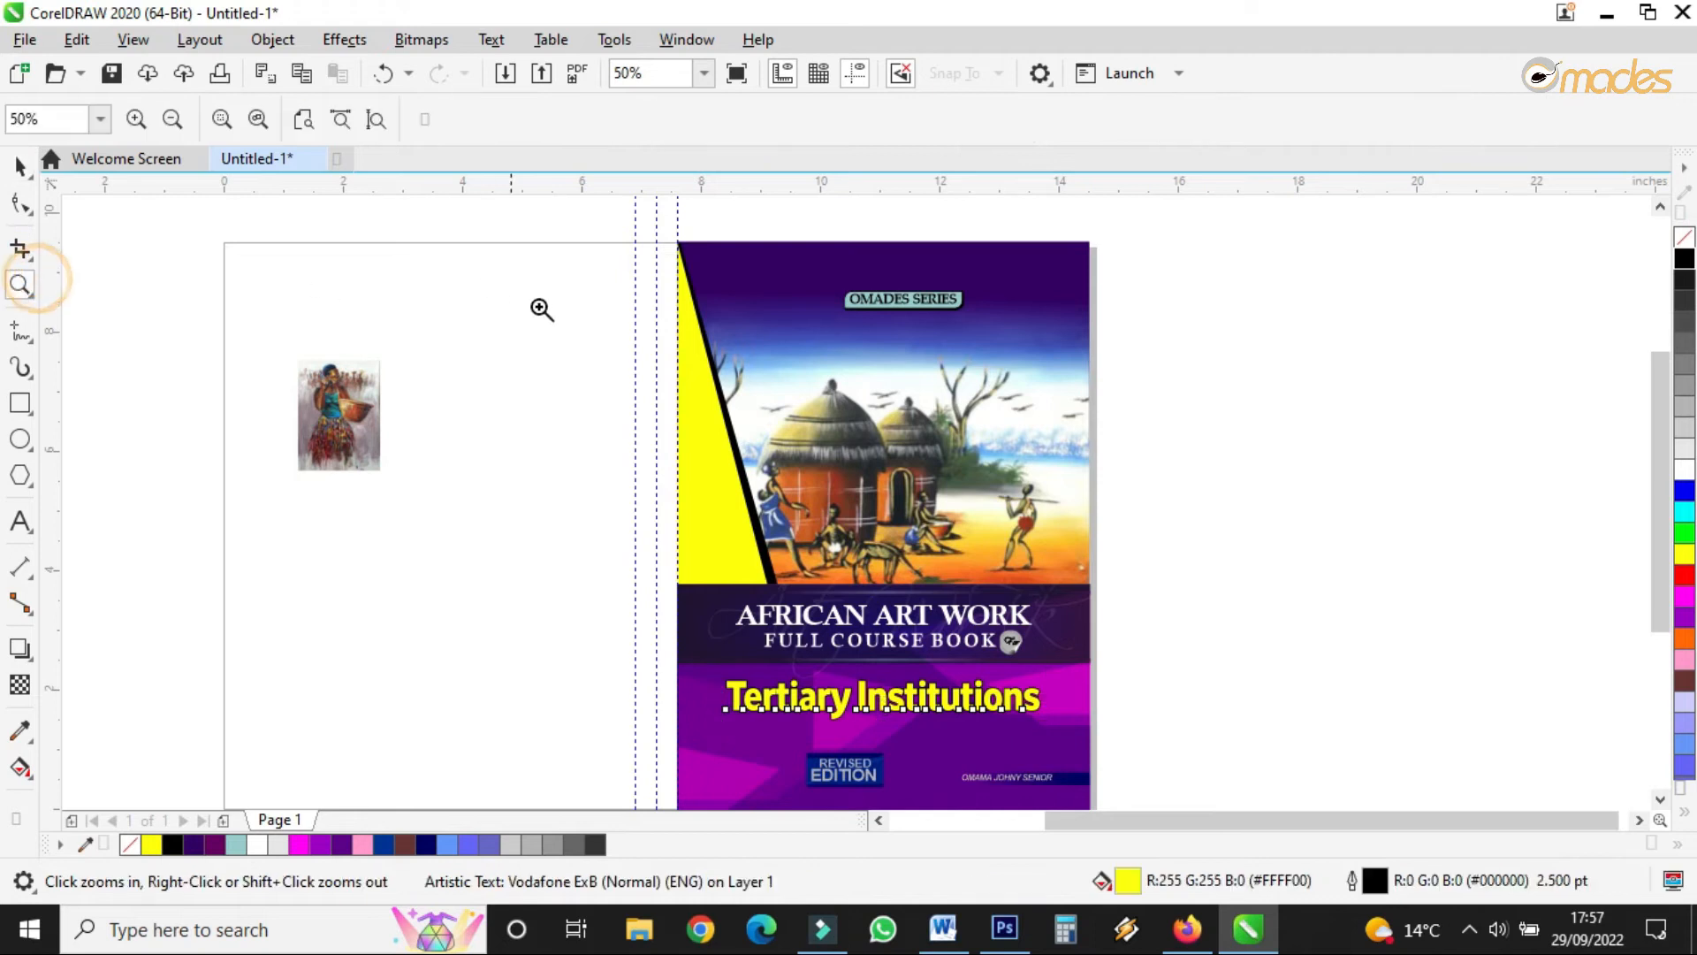
left_click(16, 168)
- Move the lens shape up behind OMADES SERIES and shrink it slightly
left_click(1050, 605)
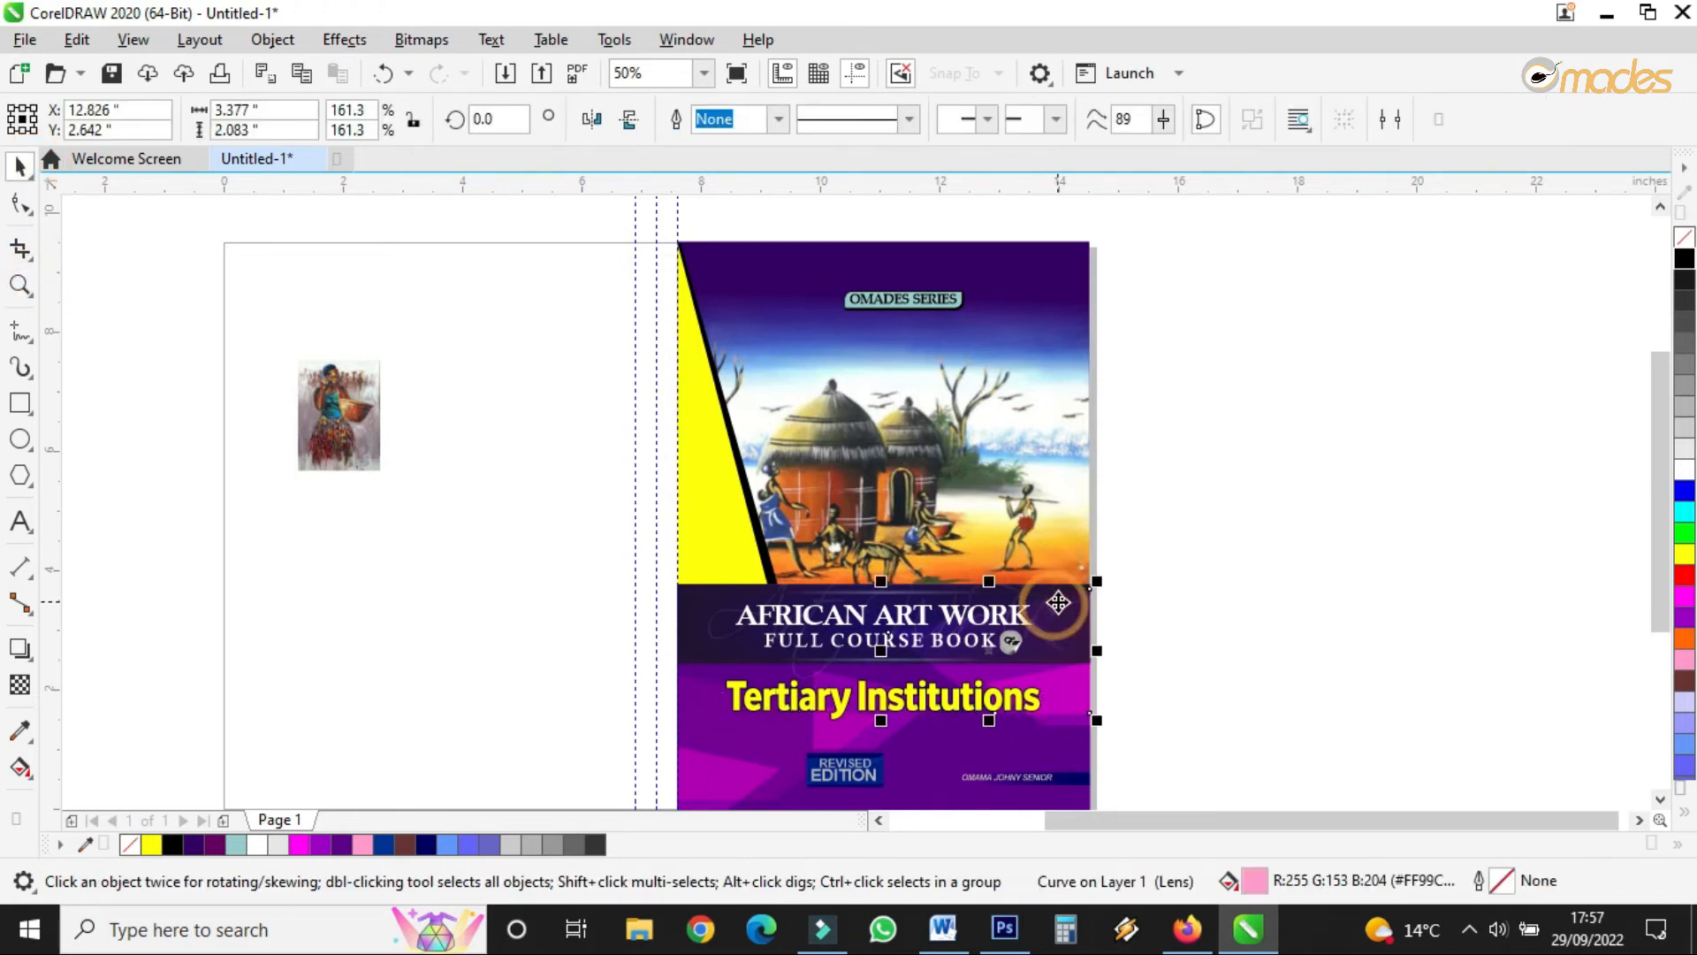
left_click_drag(1051, 601, 1075, 274)
scroll(1034, 291, "up", 1)
left_click_drag(1209, 303, 550, 481)
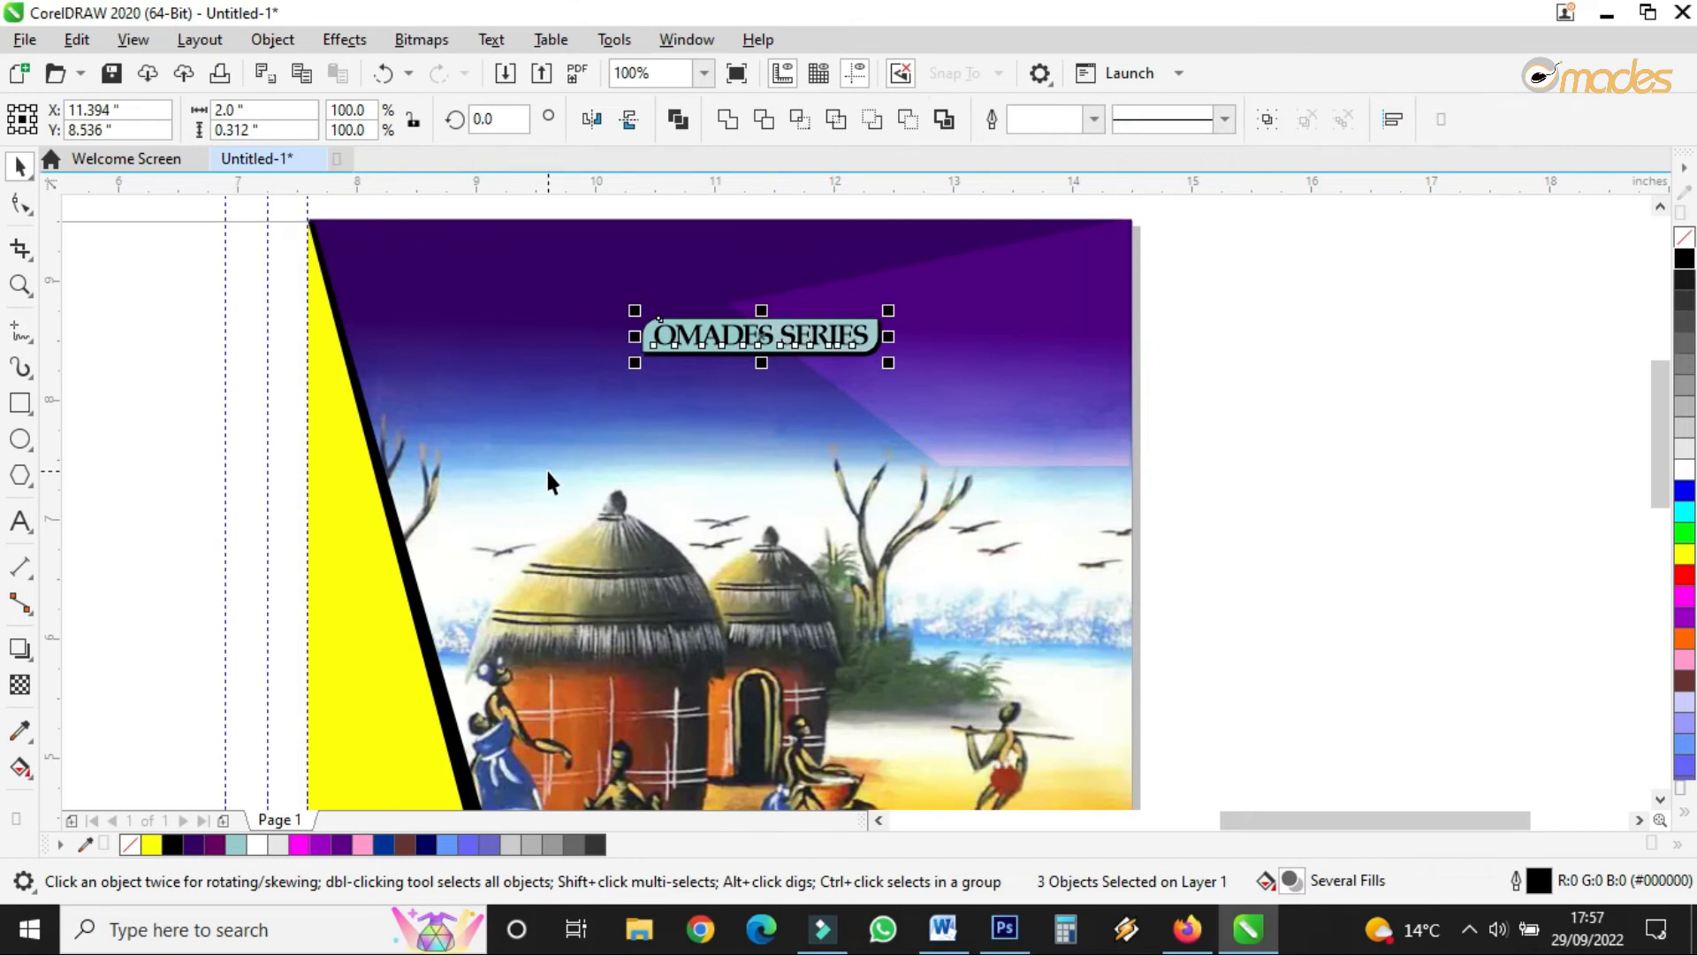
left_click(1008, 340)
left_click_drag(716, 471, 748, 451)
left_click_drag(1026, 287, 934, 324)
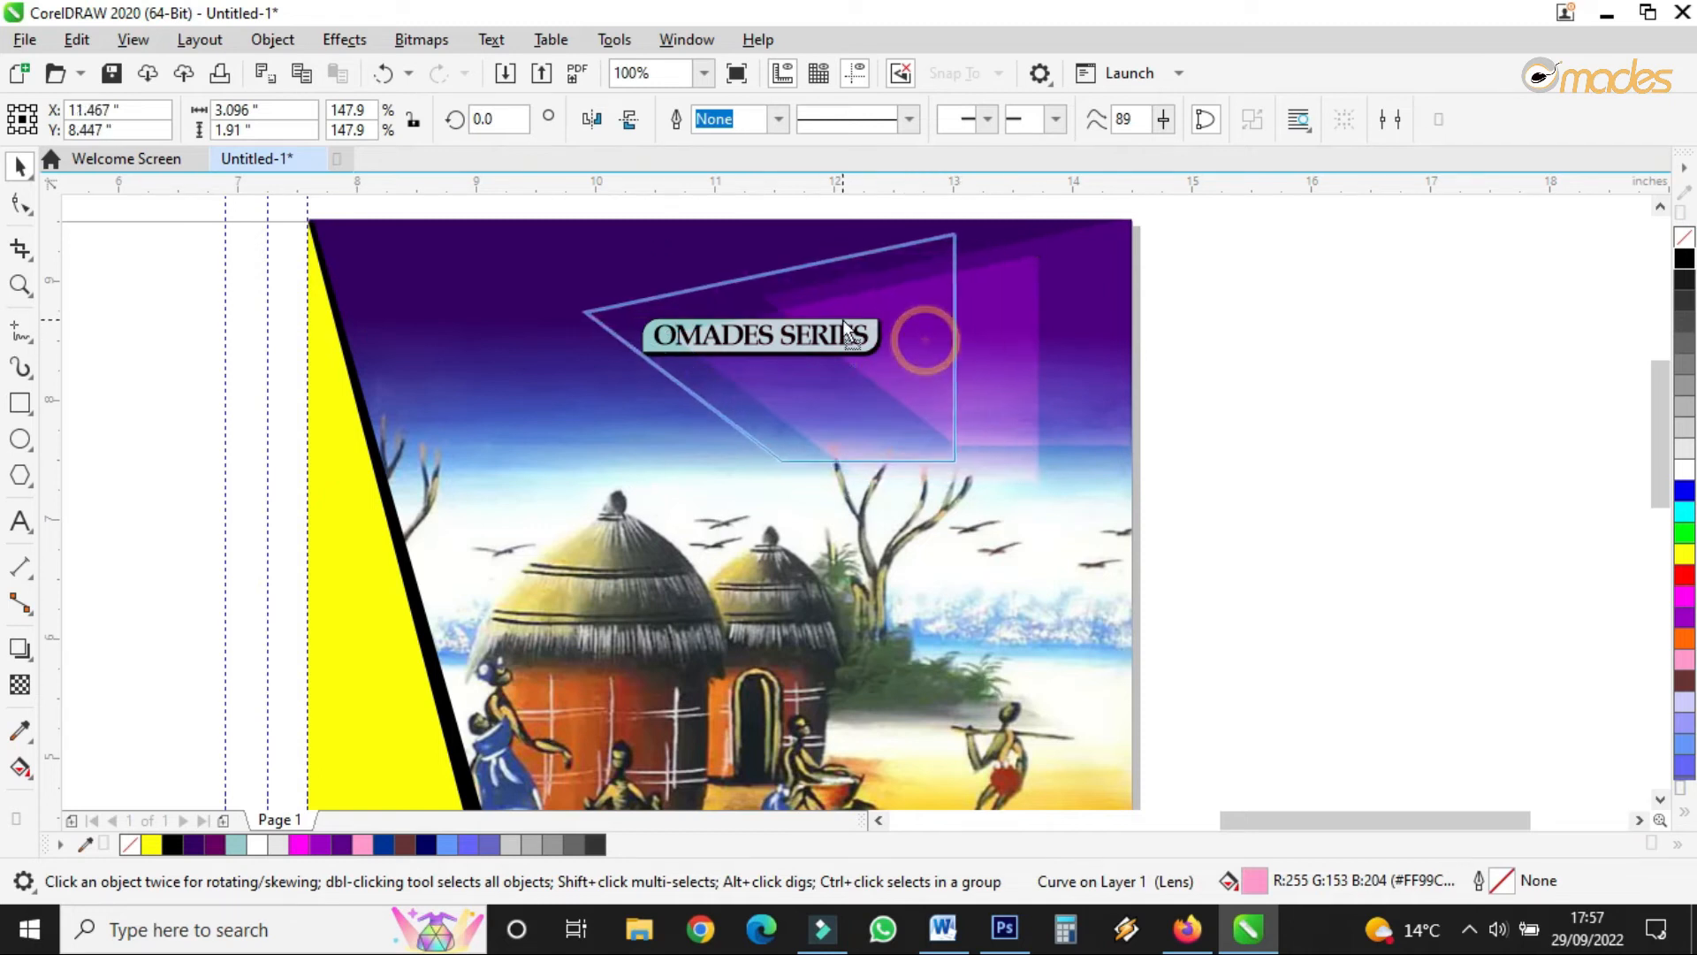
- Fade the lens shape with an Overlay fountain transparency and adjust where the fade starts
left_click(19, 684)
left_click_drag(687, 369, 929, 330)
left_click_drag(686, 369, 555, 390)
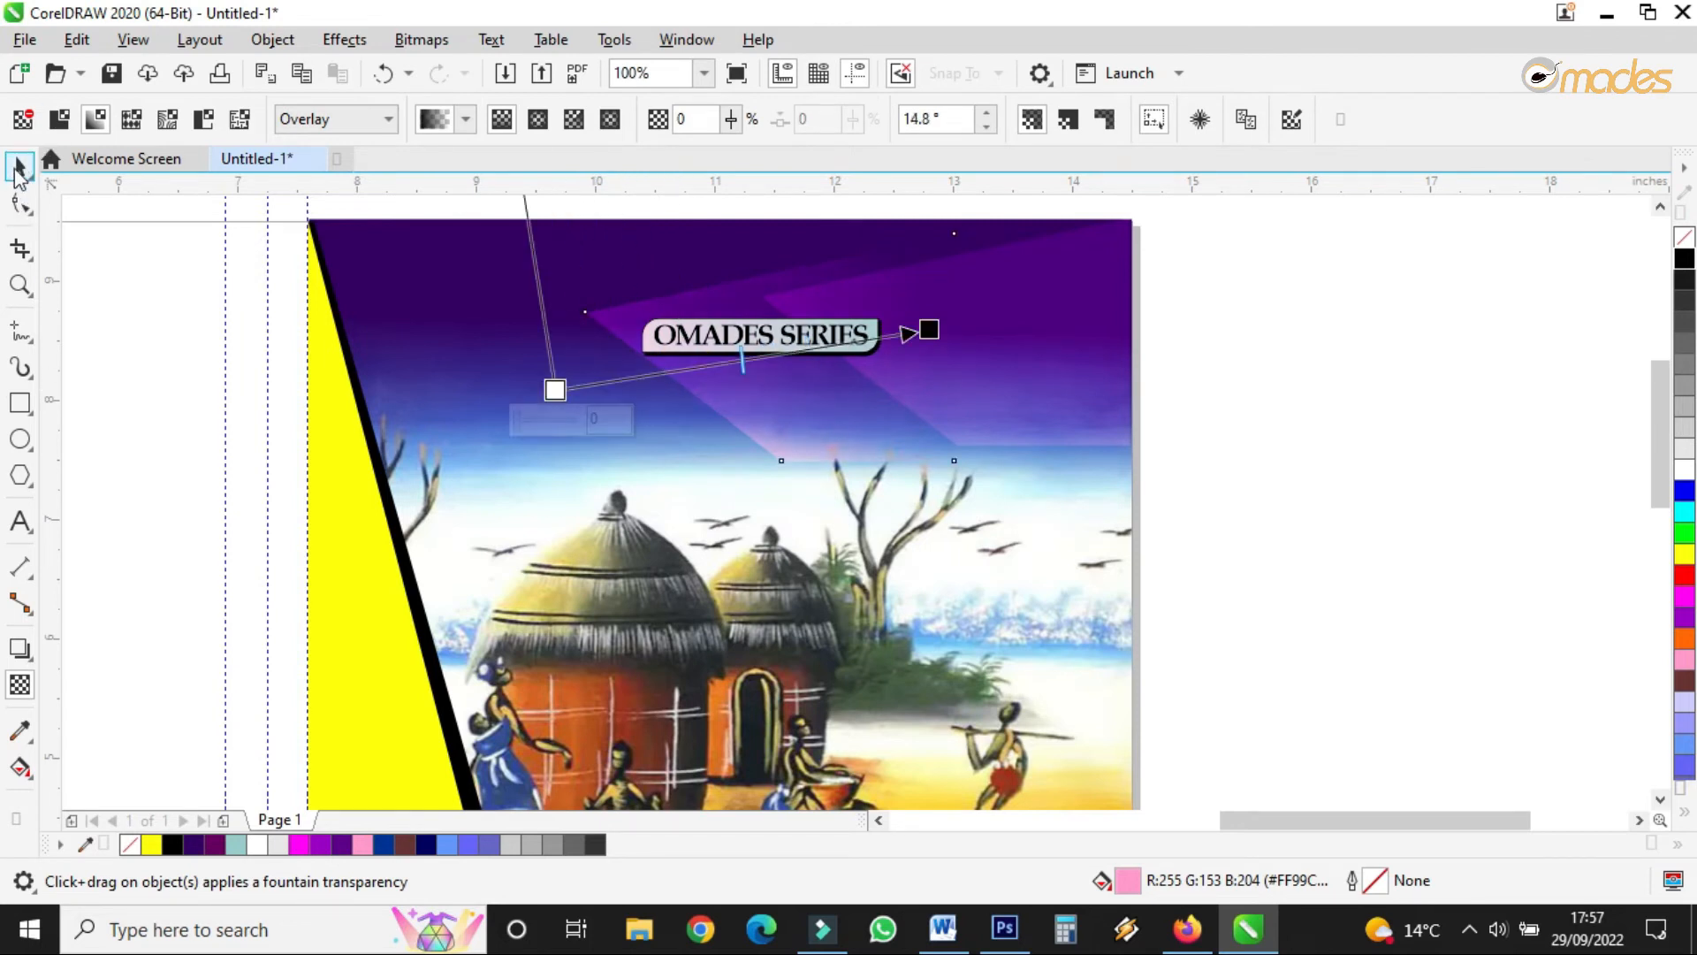
left_click(19, 166)
scroll(841, 454, "down", 2)
scroll(599, 264, "up", 3)
scroll(599, 263, "down", 1)
left_click_drag(479, 256, 928, 526)
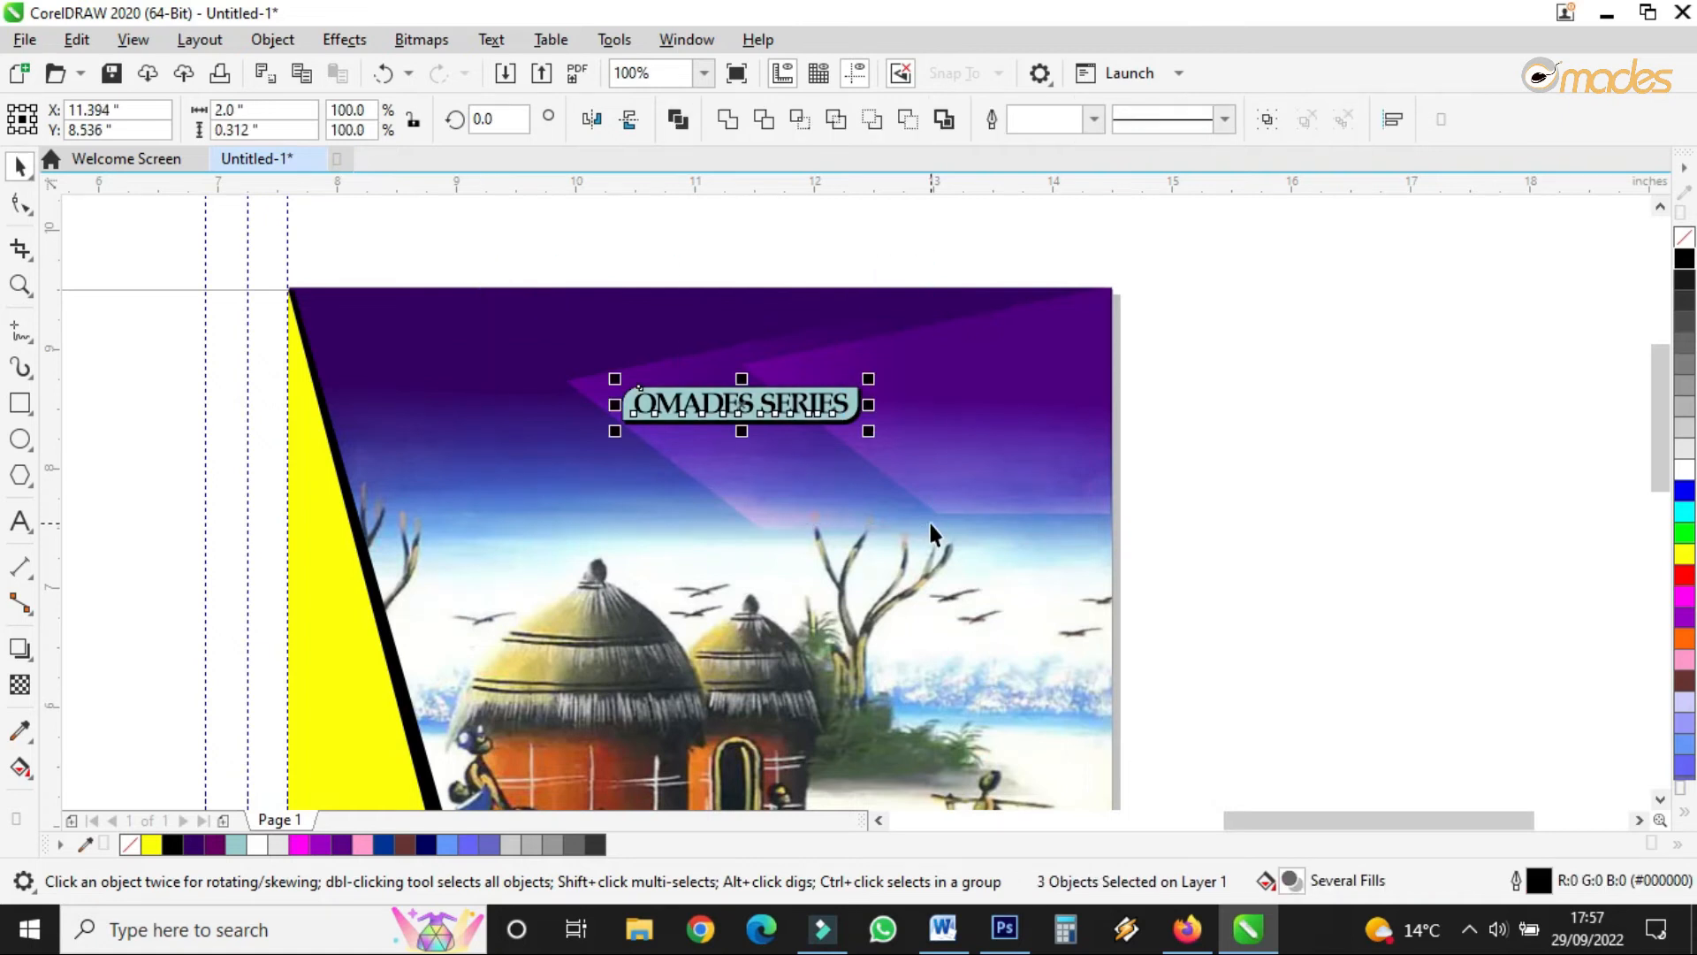
scroll(917, 256, "down", 1)
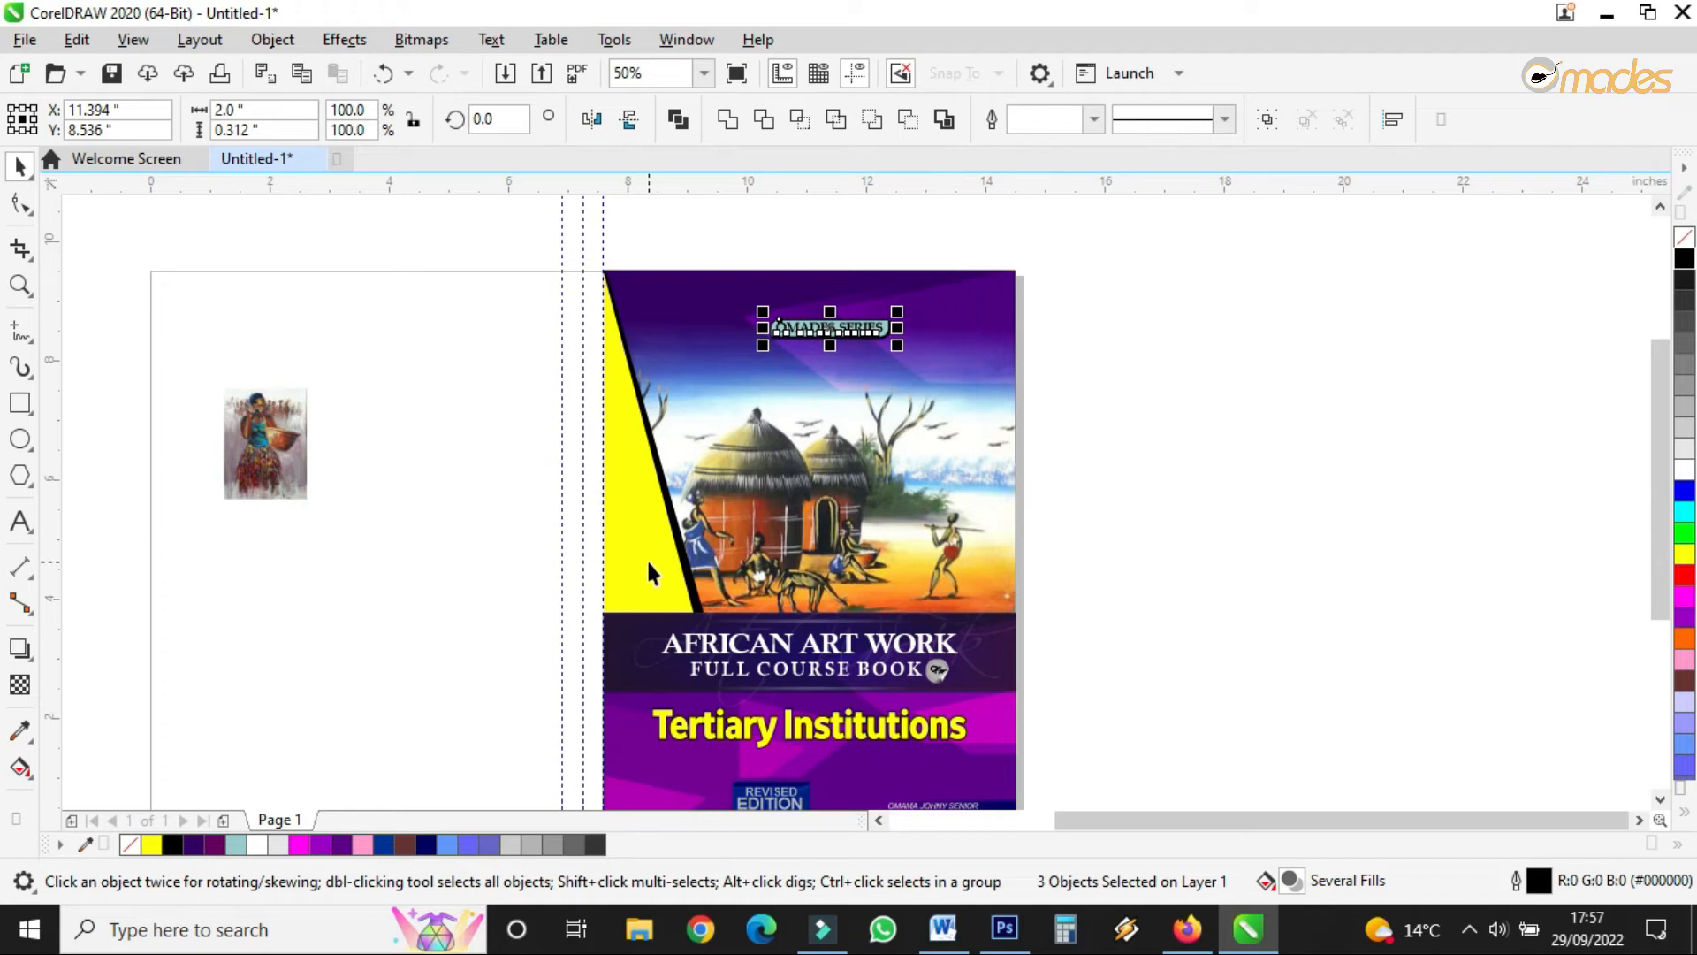
- Move the small picture off the page and draw a tall 2.29-inch-wide rectangle on the back cover
scroll(831, 431, "down", 1)
mouse_move(557, 420)
left_mouse_down()
mouse_move(310, 409)
mouse_move(296, 384)
left_mouse_up()
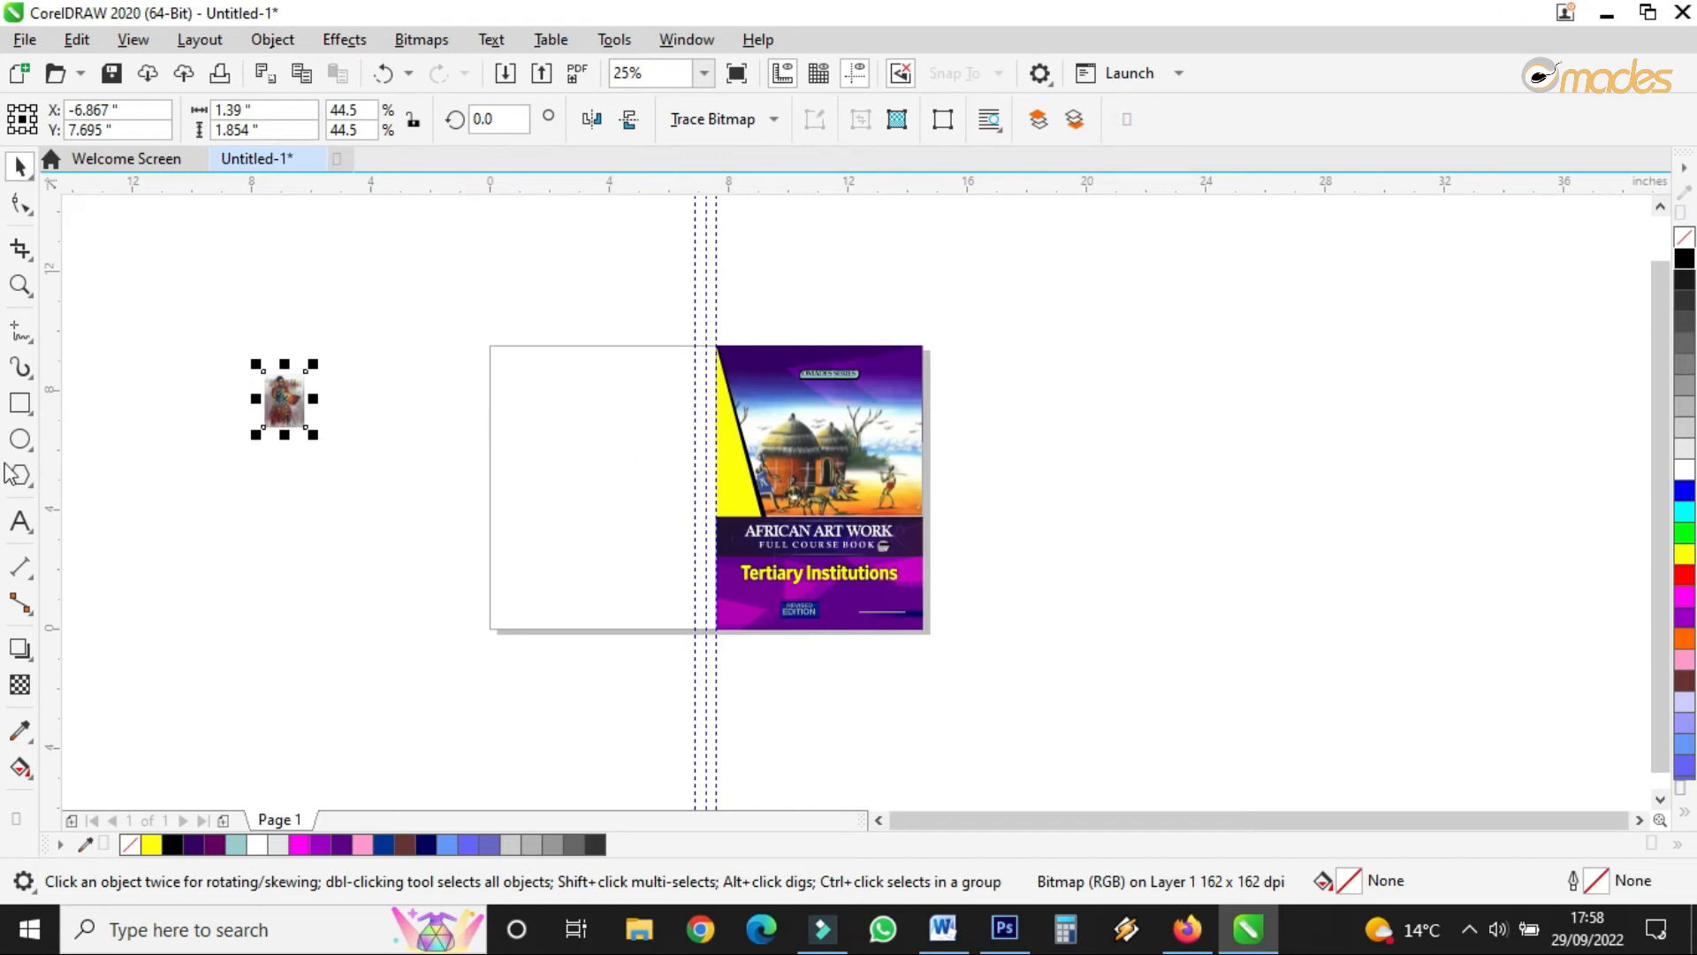
left_click(20, 402)
left_click_drag(486, 346, 561, 566)
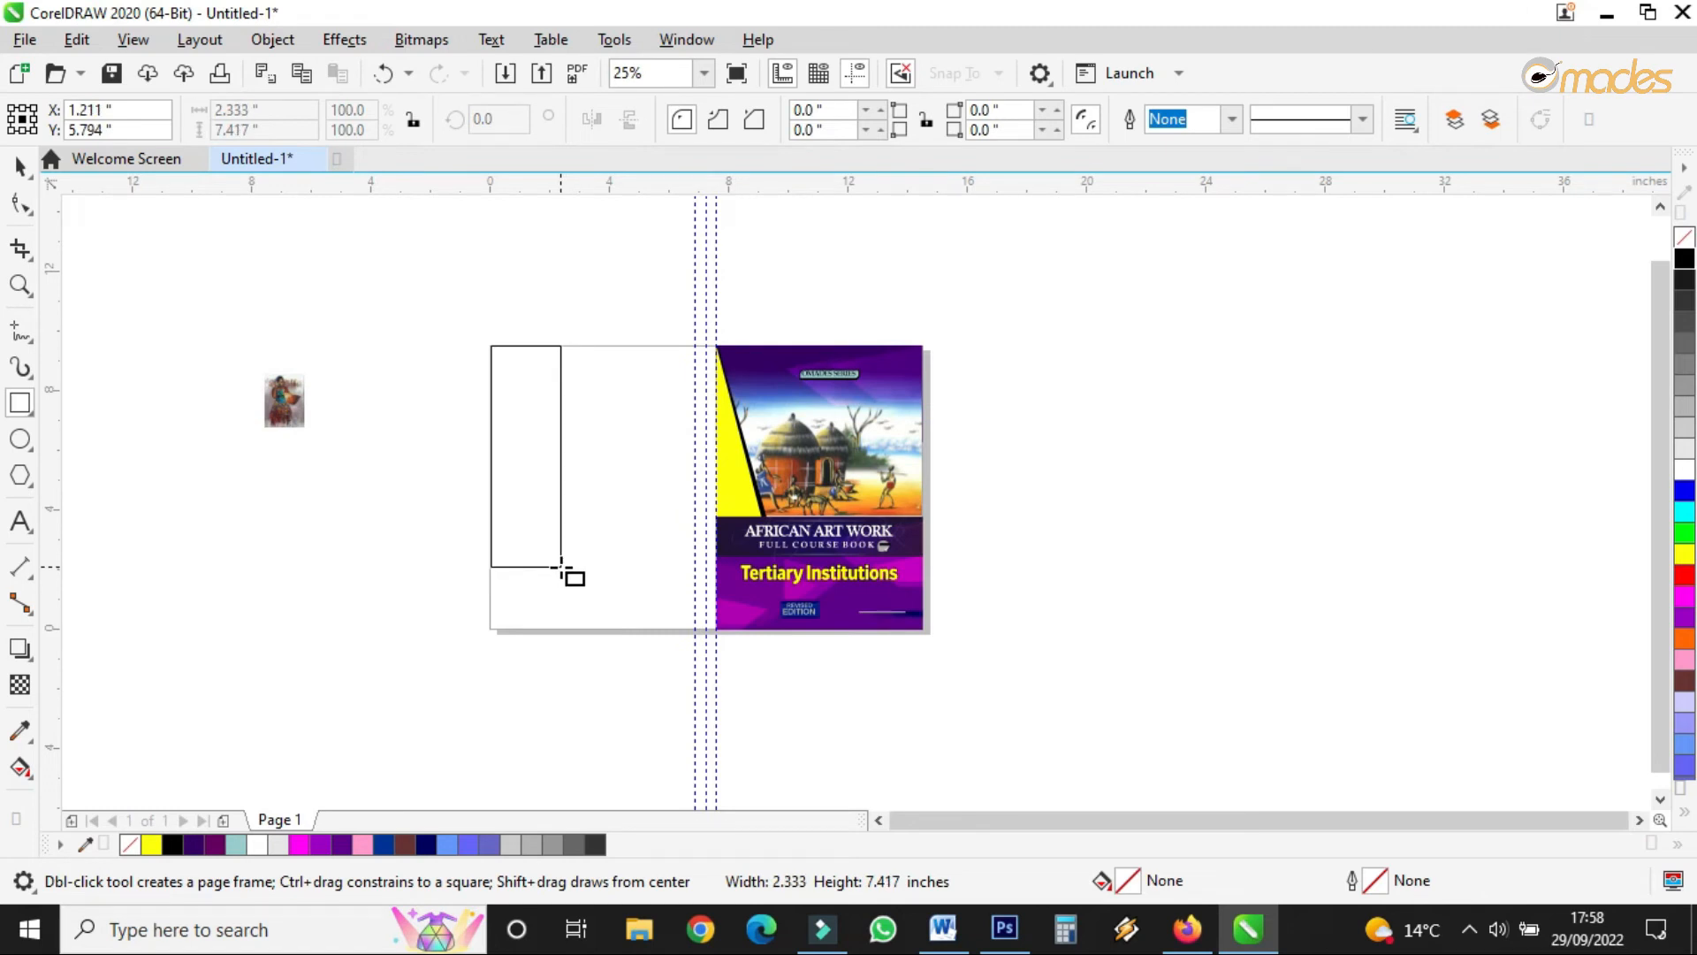
left_click_drag(561, 567, 558, 558)
scroll(495, 493, "up", 2)
left_click_drag(486, 351, 481, 351)
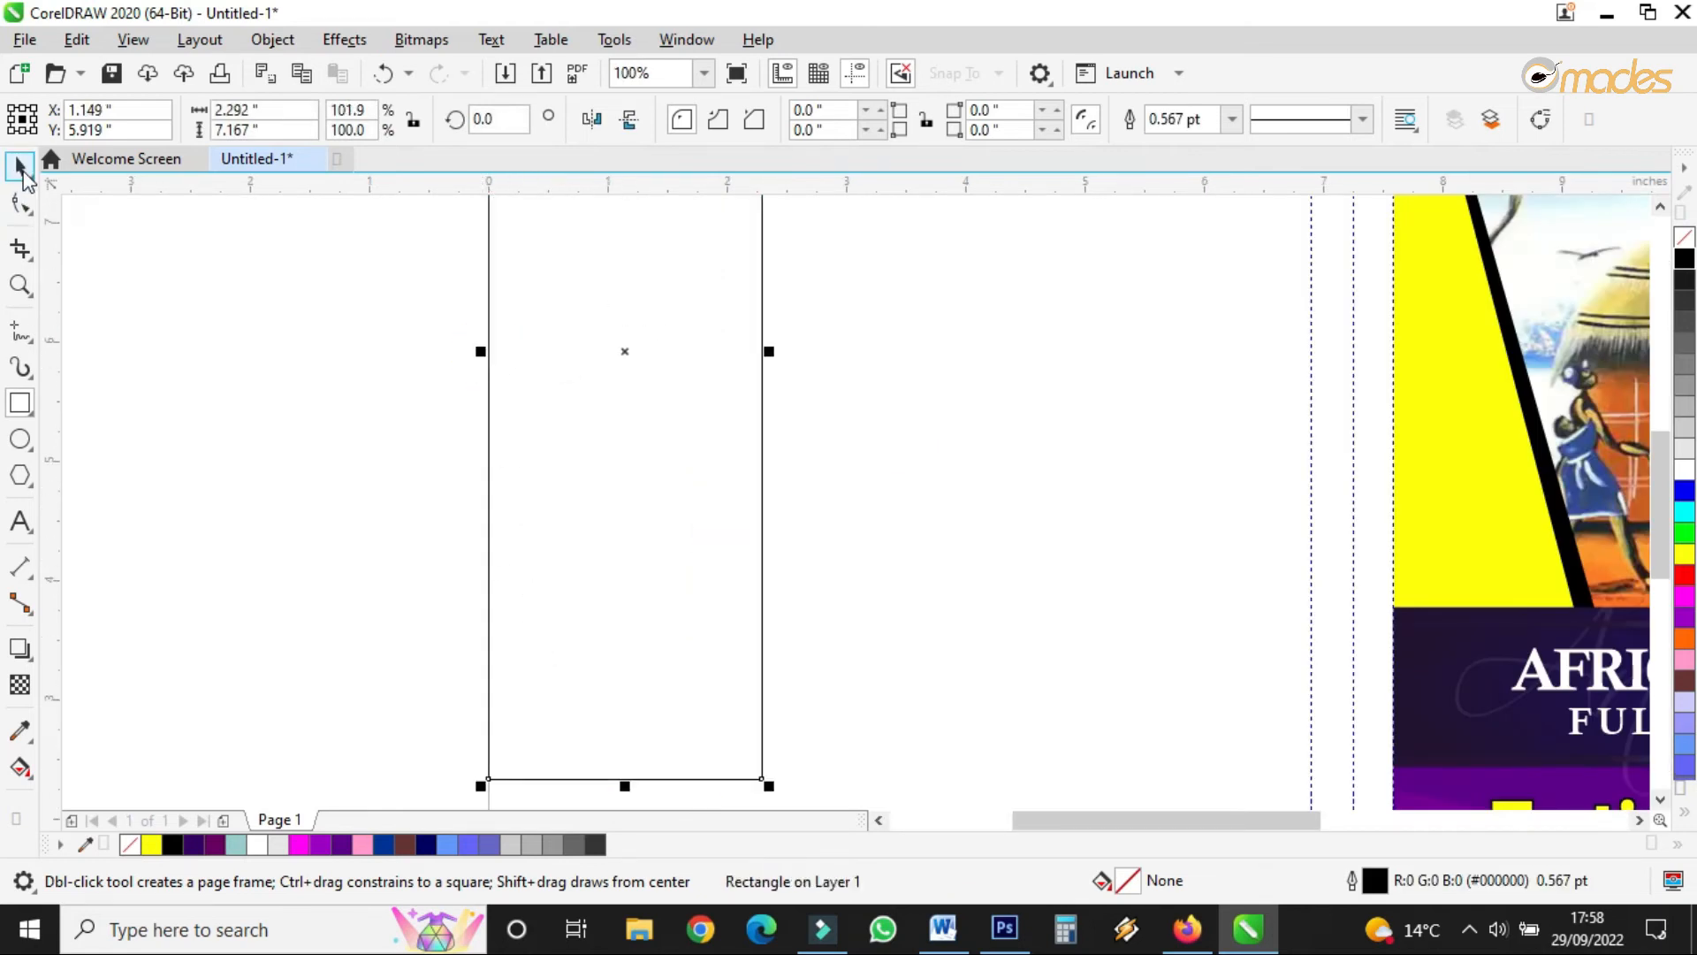
left_click(23, 175)
- Duplicate the dark navy band to the left and rotate the copy 270° upright
scroll(485, 407, "down", 1)
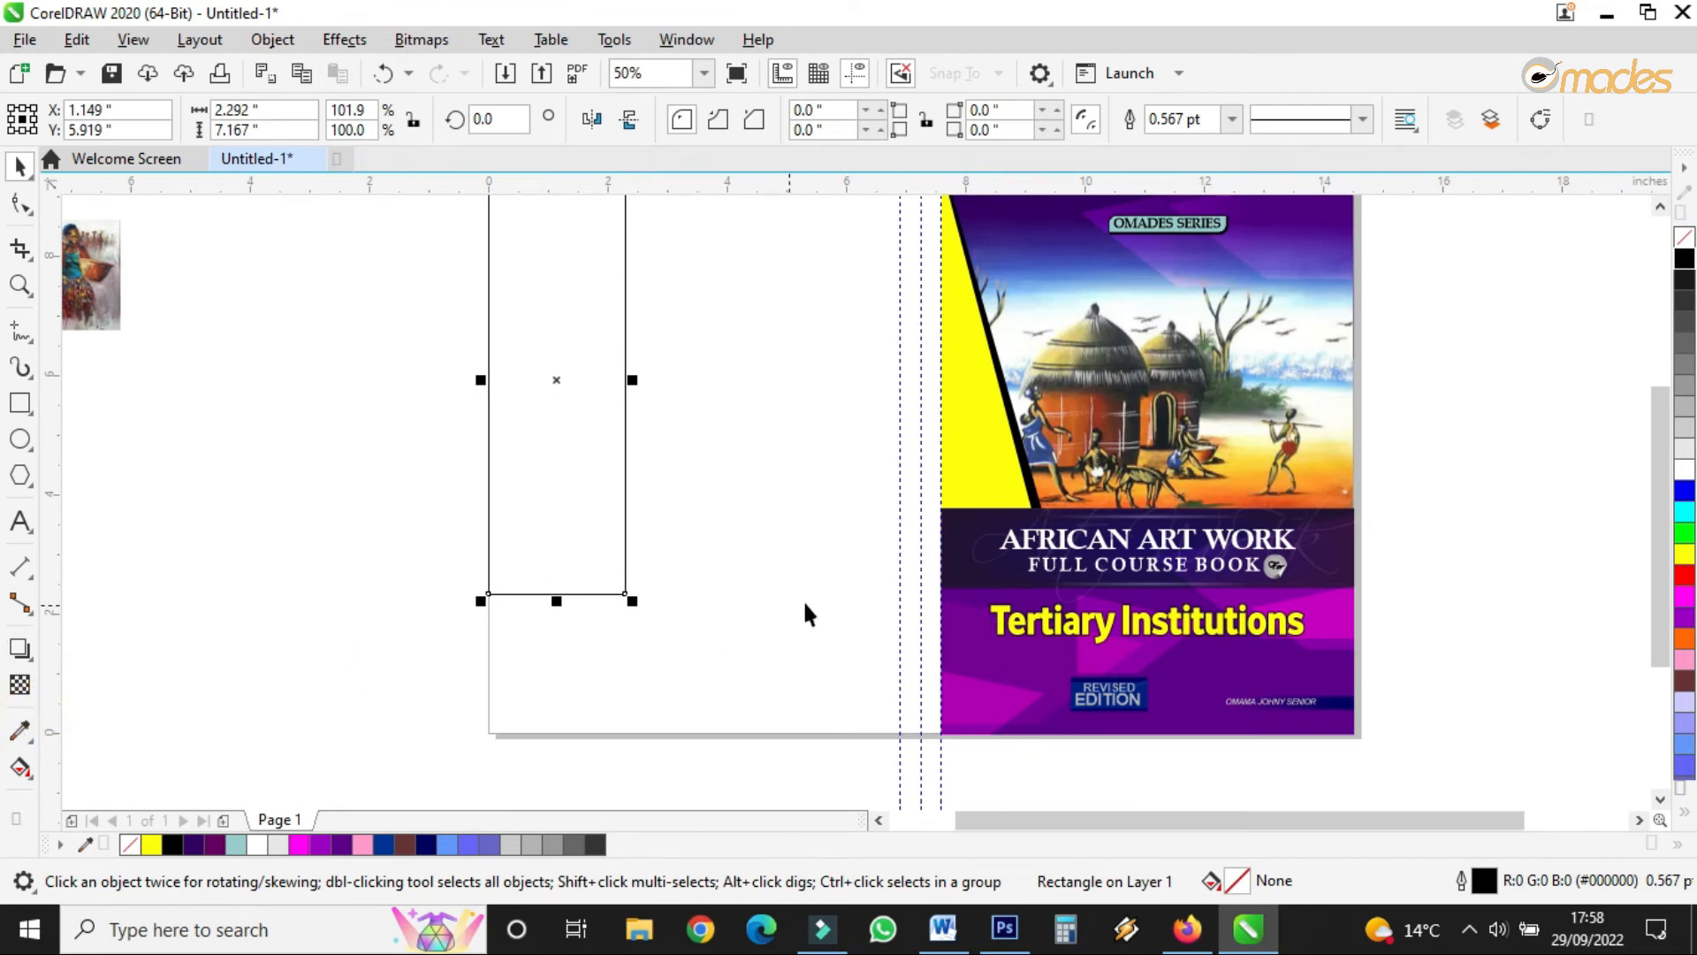
left_click(946, 555)
left_click_drag(947, 545, 293, 488)
right_click(293, 488)
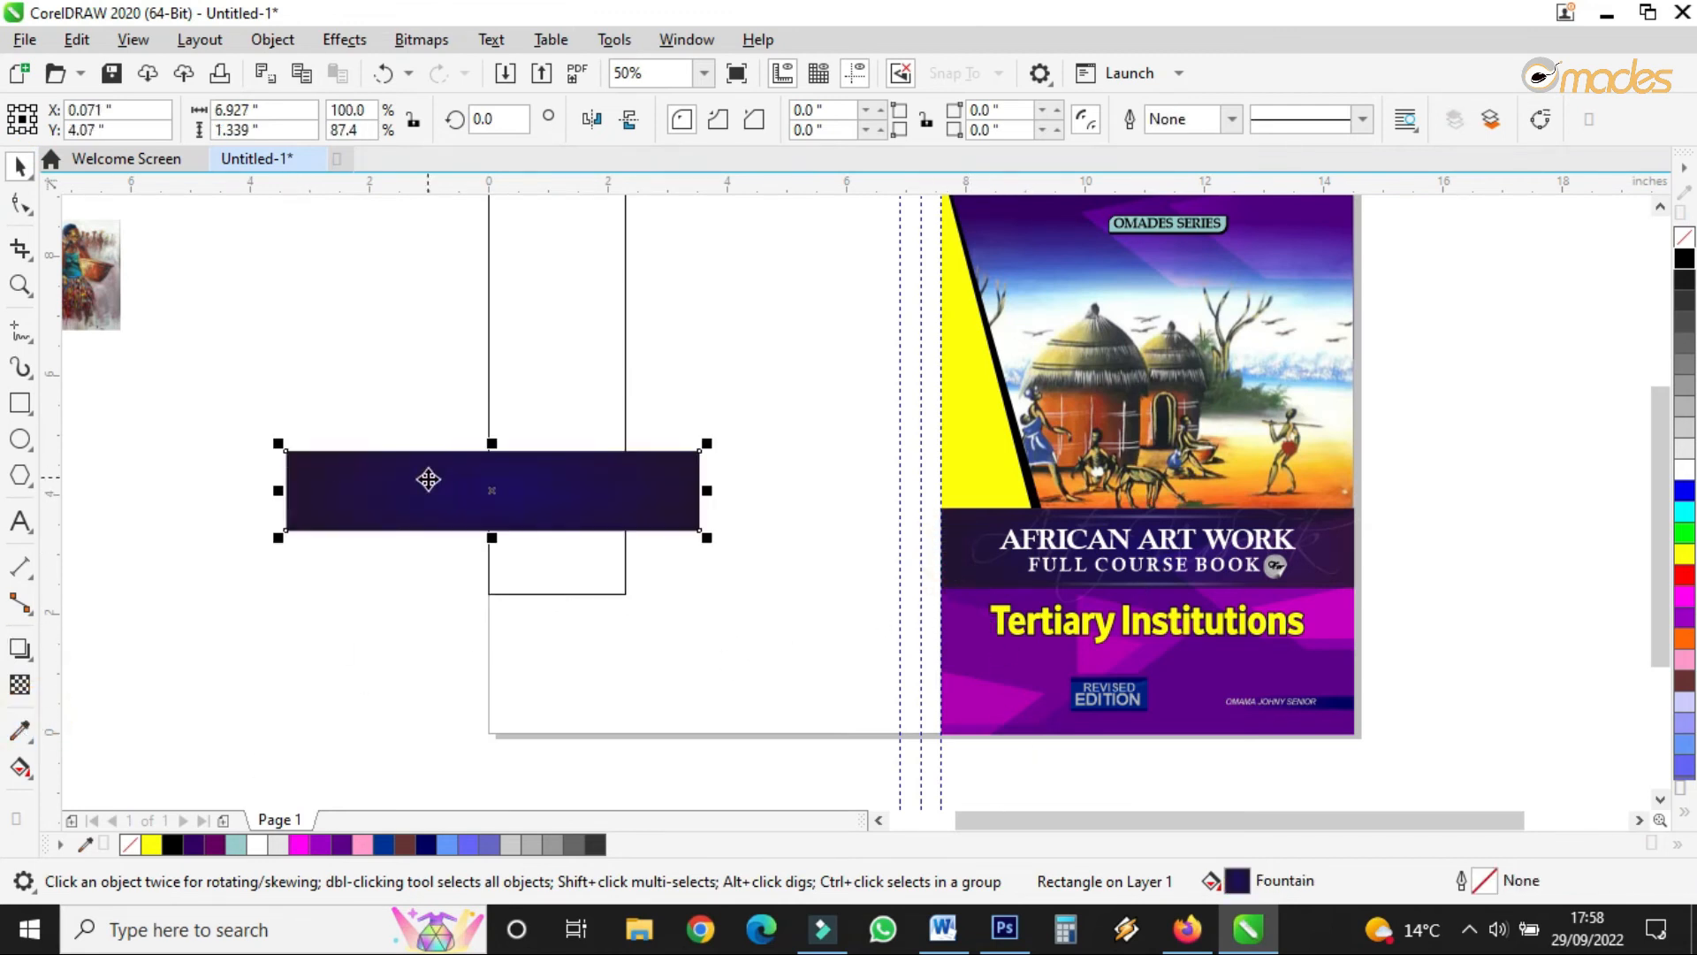
left_click(419, 494)
left_click_drag(710, 536, 447, 667)
left_click(621, 388)
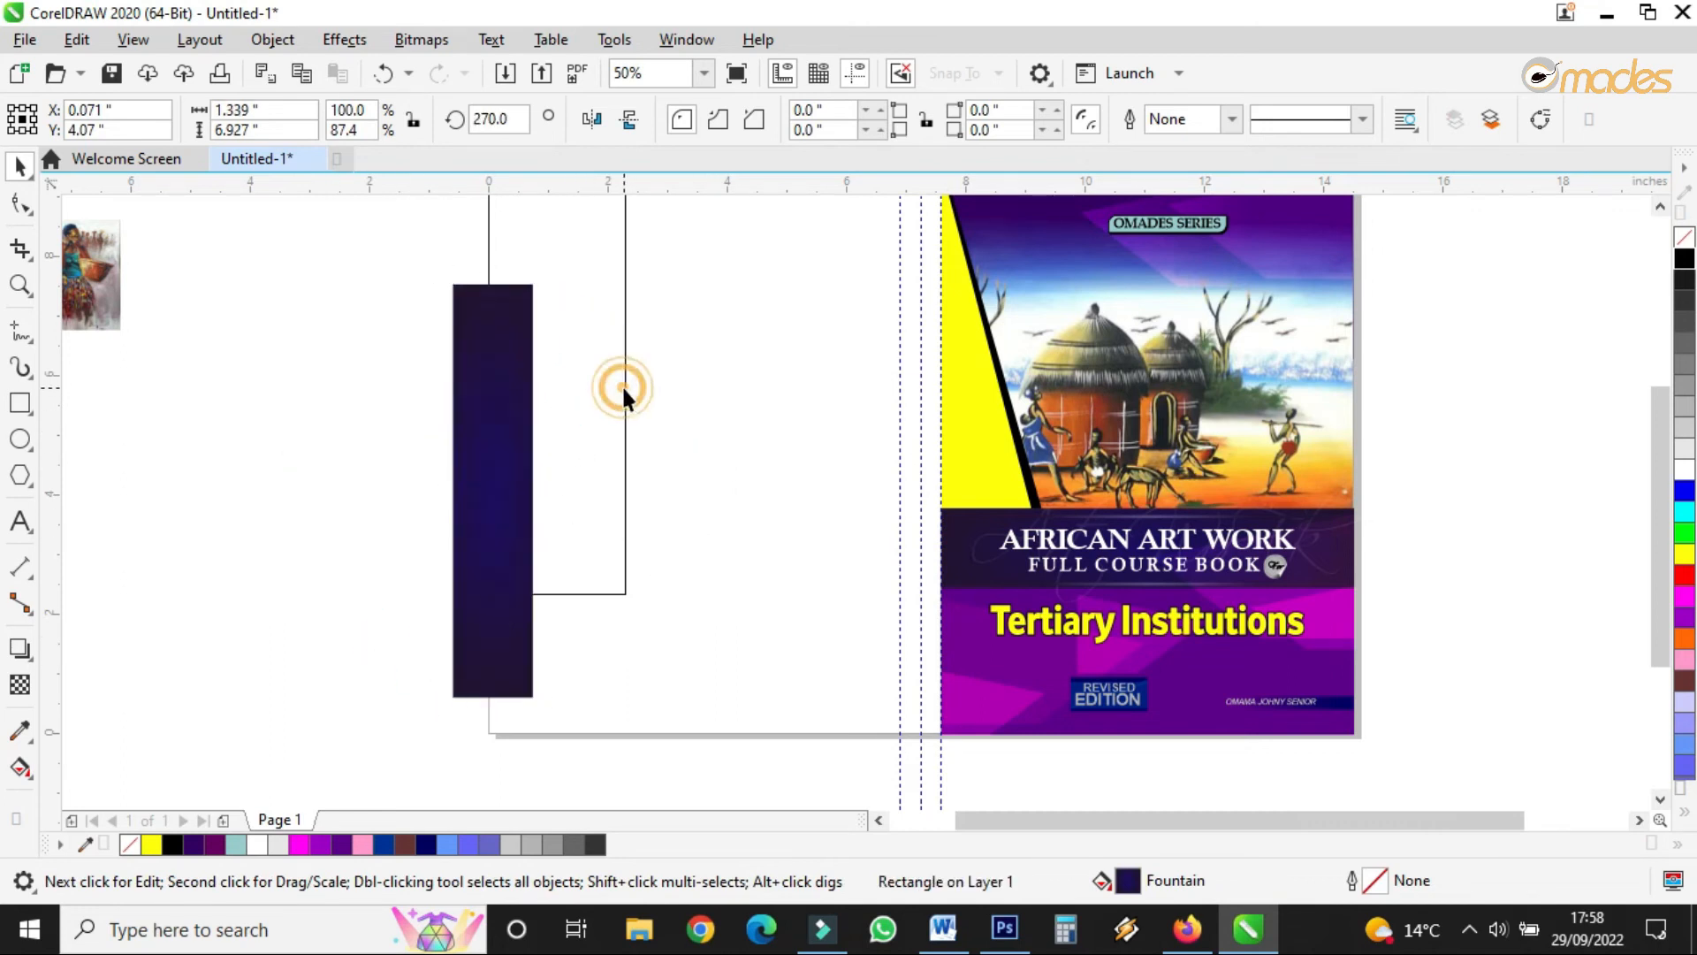
- Move the band to the page's top edge, widen it right and shorten it from the bottom
scroll(537, 545, "down", 3)
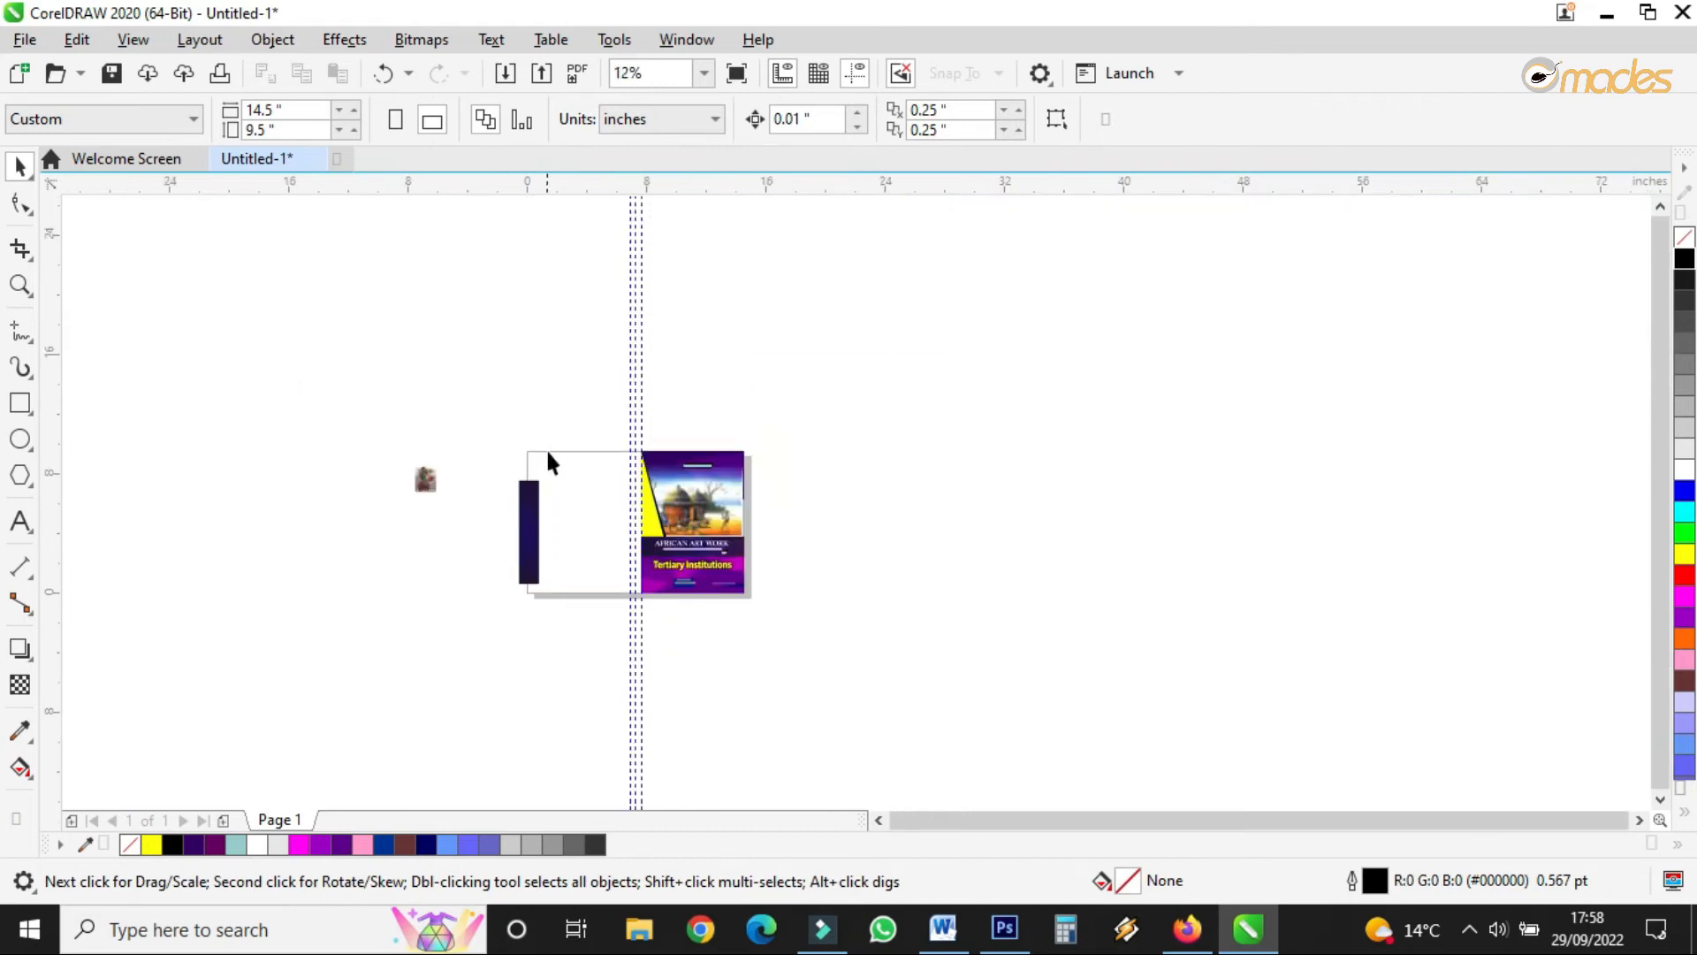
scroll(549, 458, "up", 3)
left_click_drag(467, 629, 437, 446)
scroll(500, 466, "up", 3)
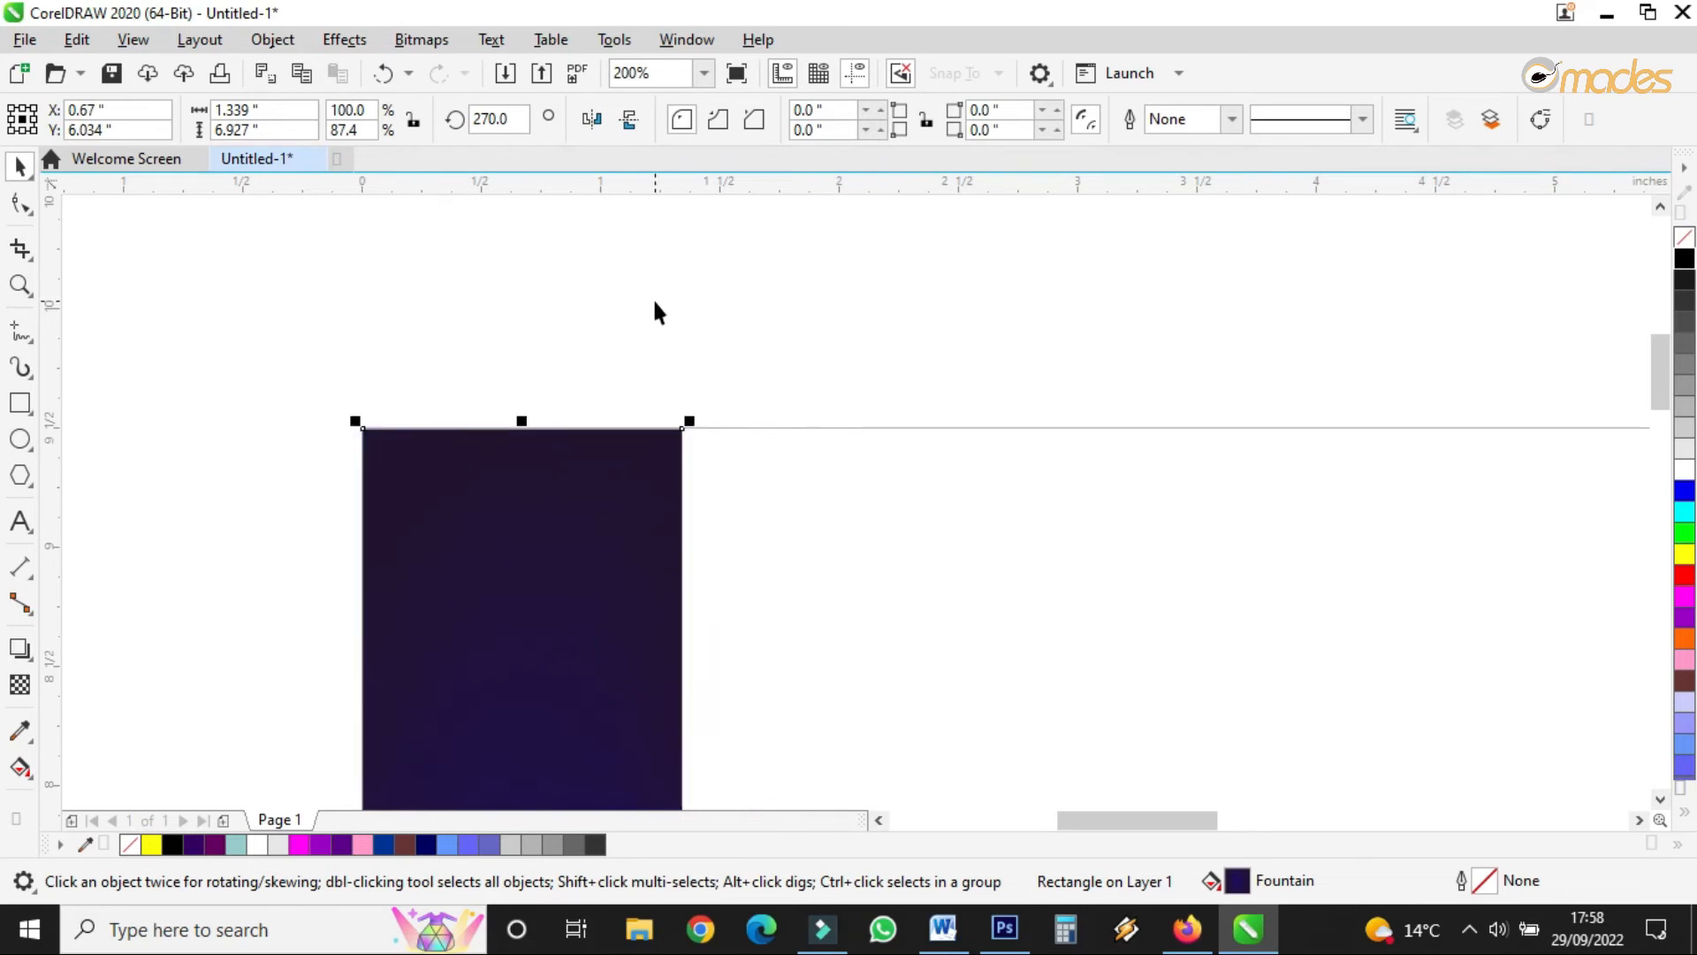
scroll(652, 311, "down", 3)
left_click_drag(672, 405, 729, 426)
left_click_drag(646, 620, 667, 418)
- Send the band To Back of Page and stretch it down the full 6.927-inch page height
right_click(653, 375)
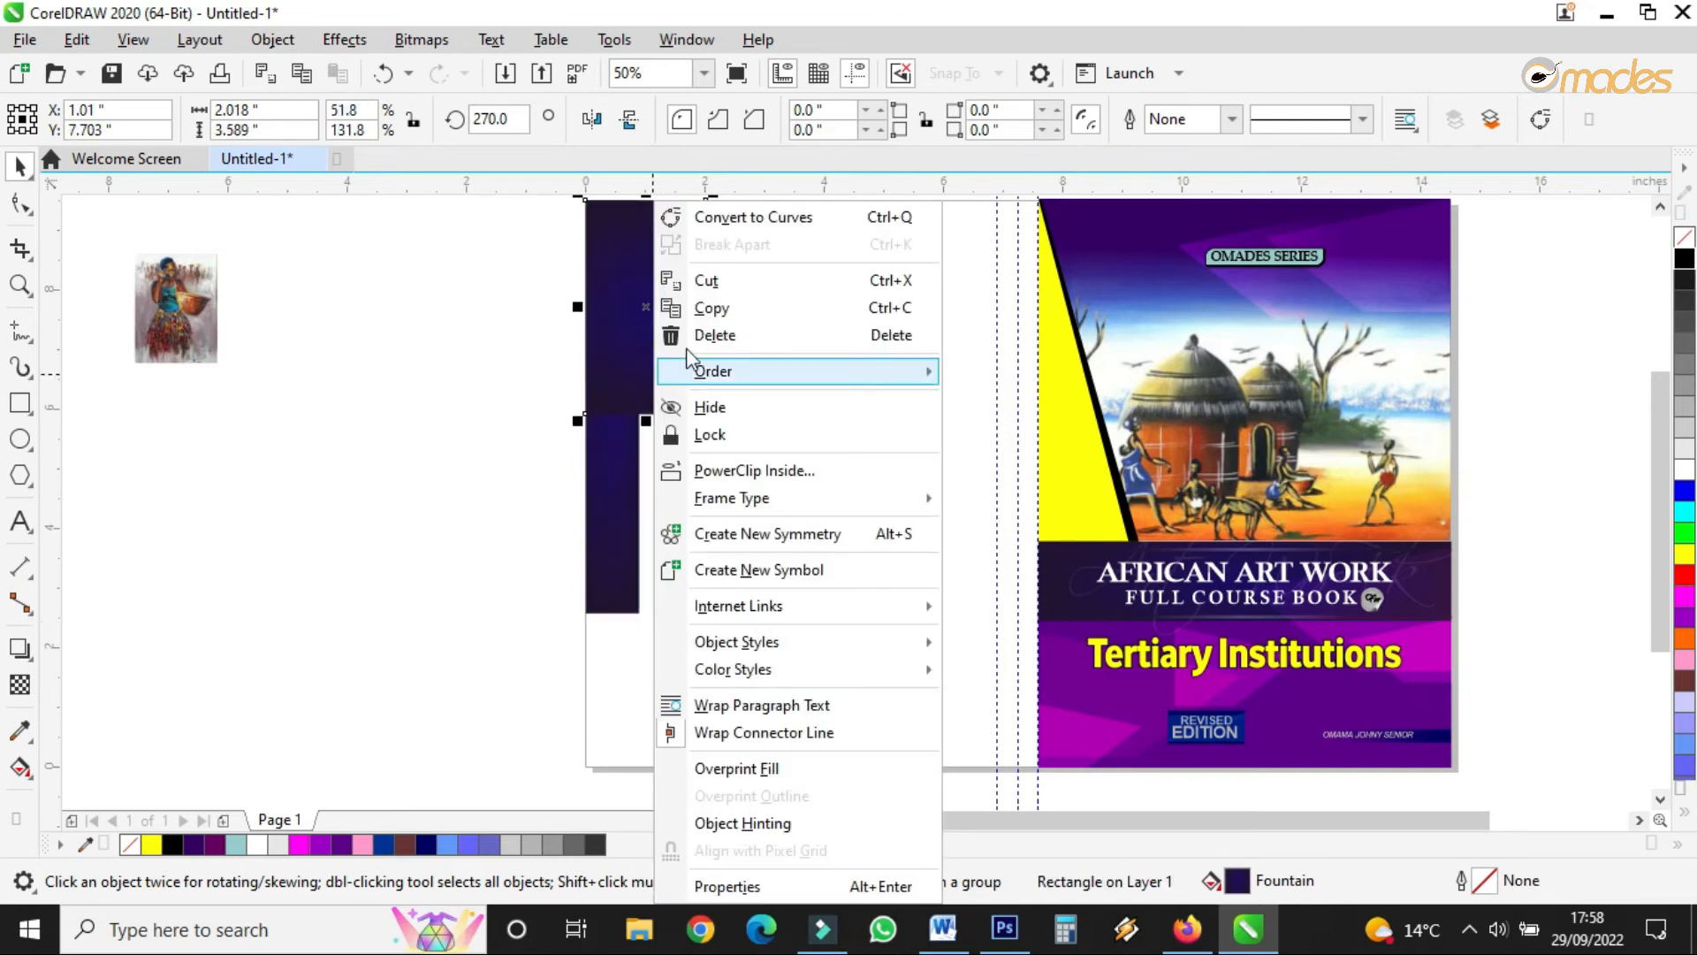
mouse_move(796, 370)
left_click(964, 401)
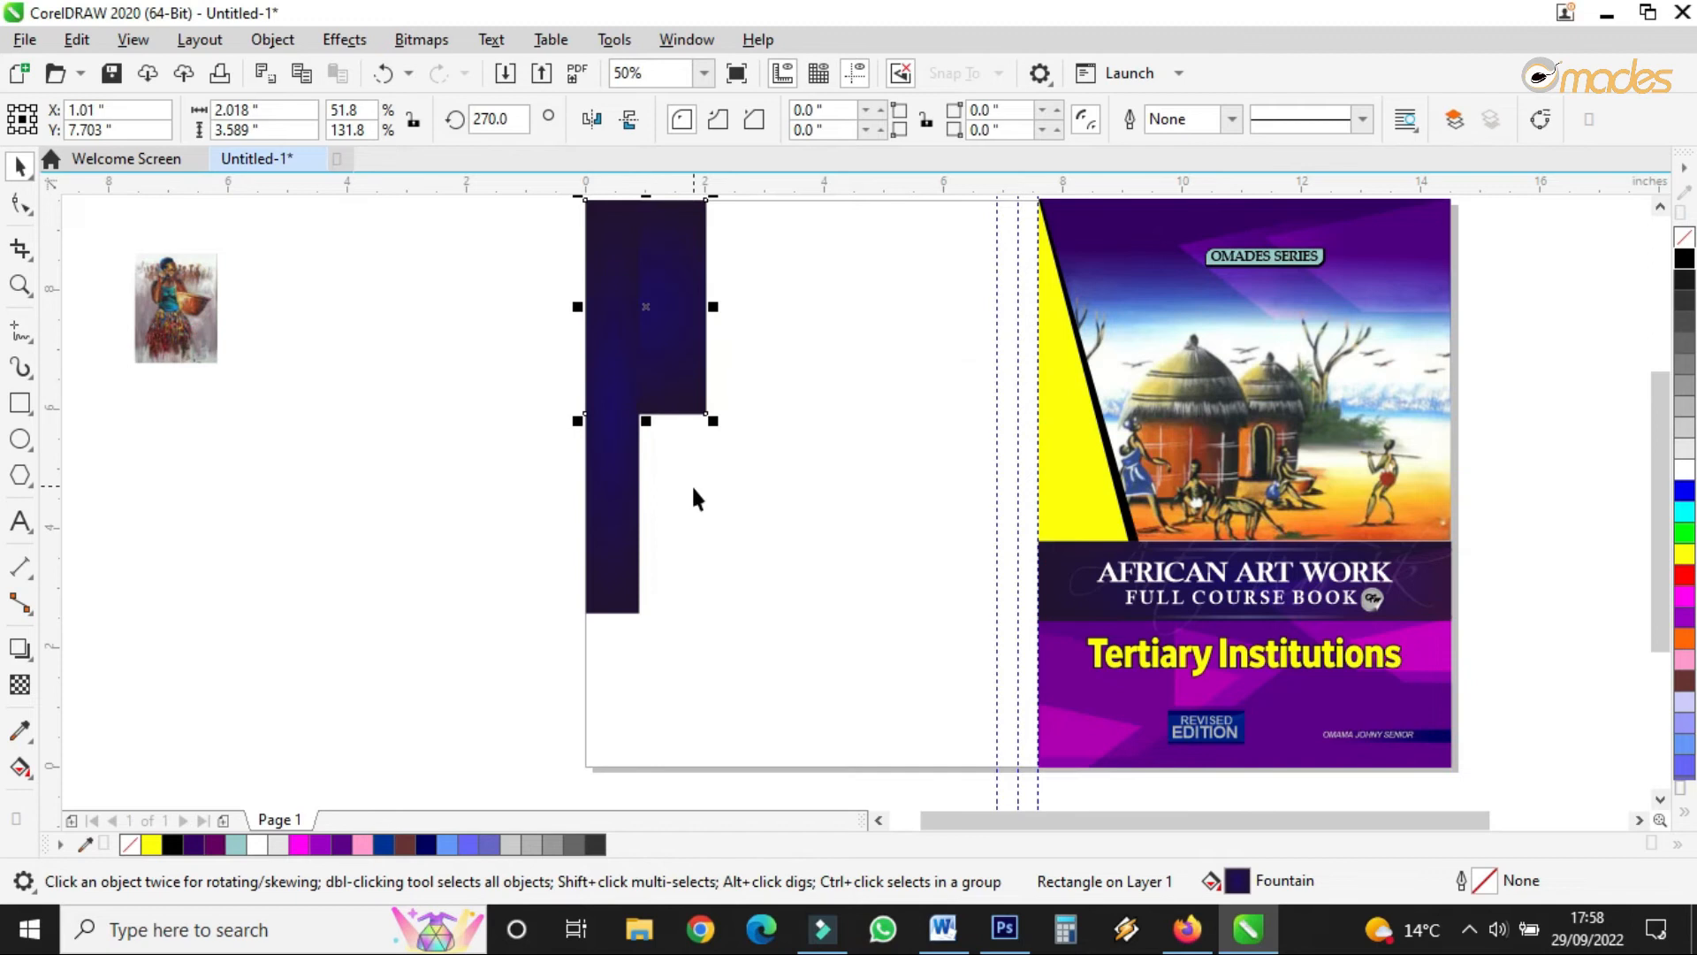
scroll(686, 486, "down", 1)
scroll(654, 411, "up", 2)
scroll(655, 417, "down", 2)
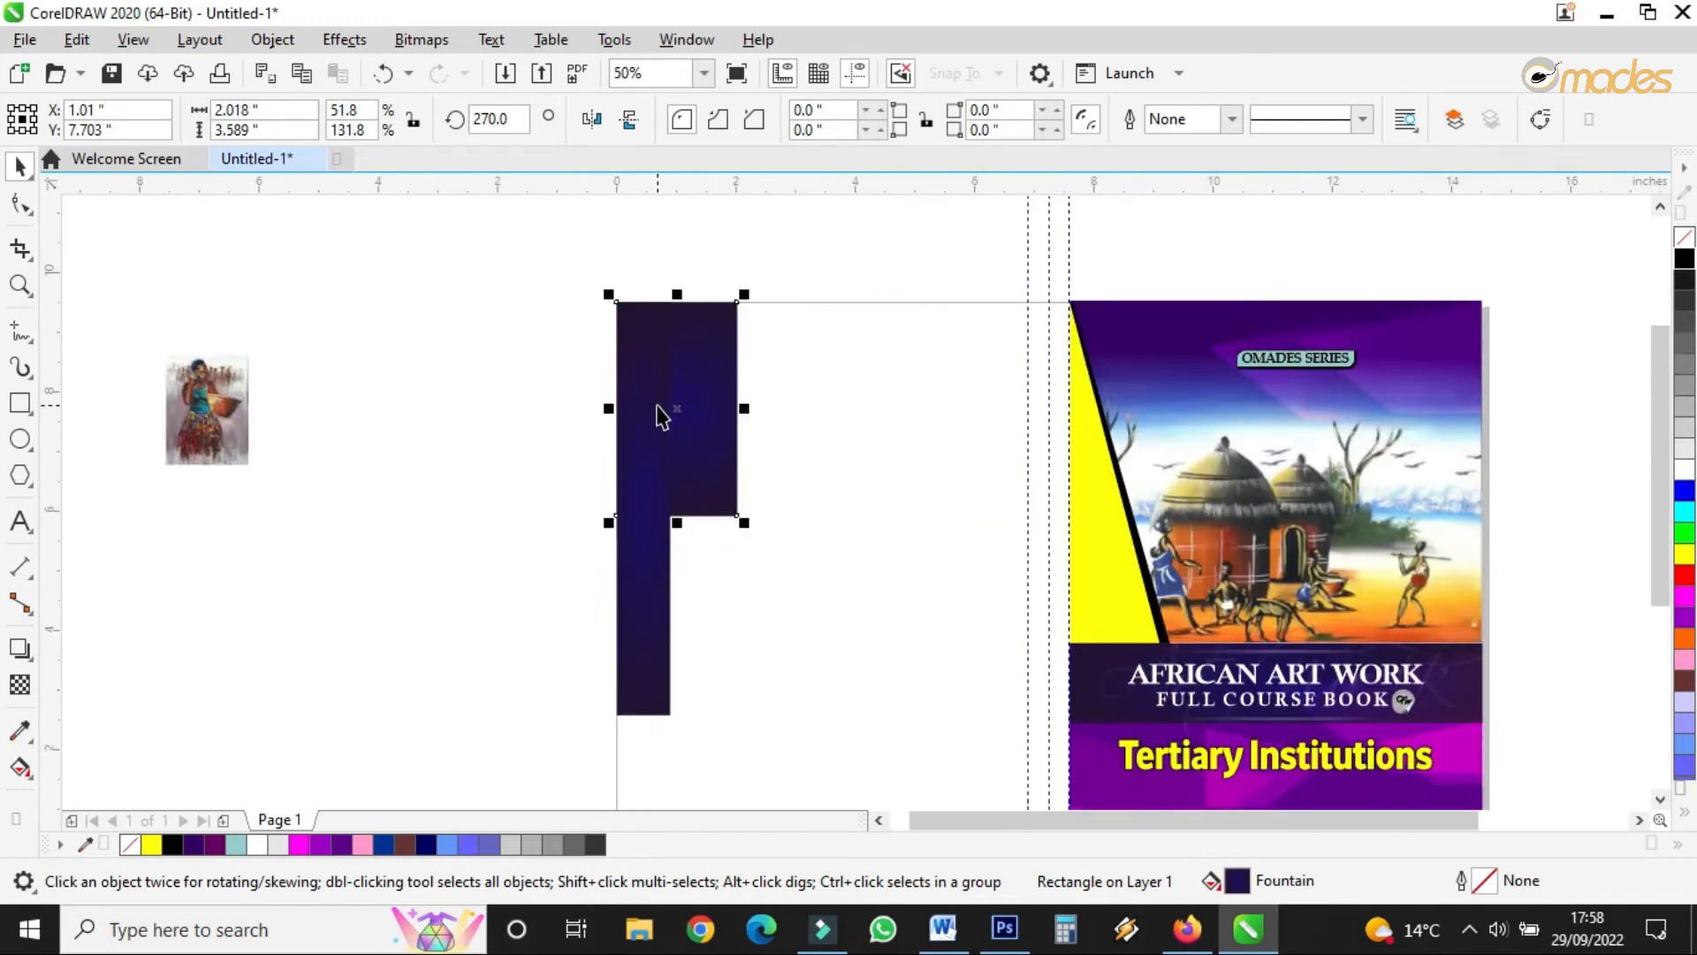
scroll(655, 436, "up", 1)
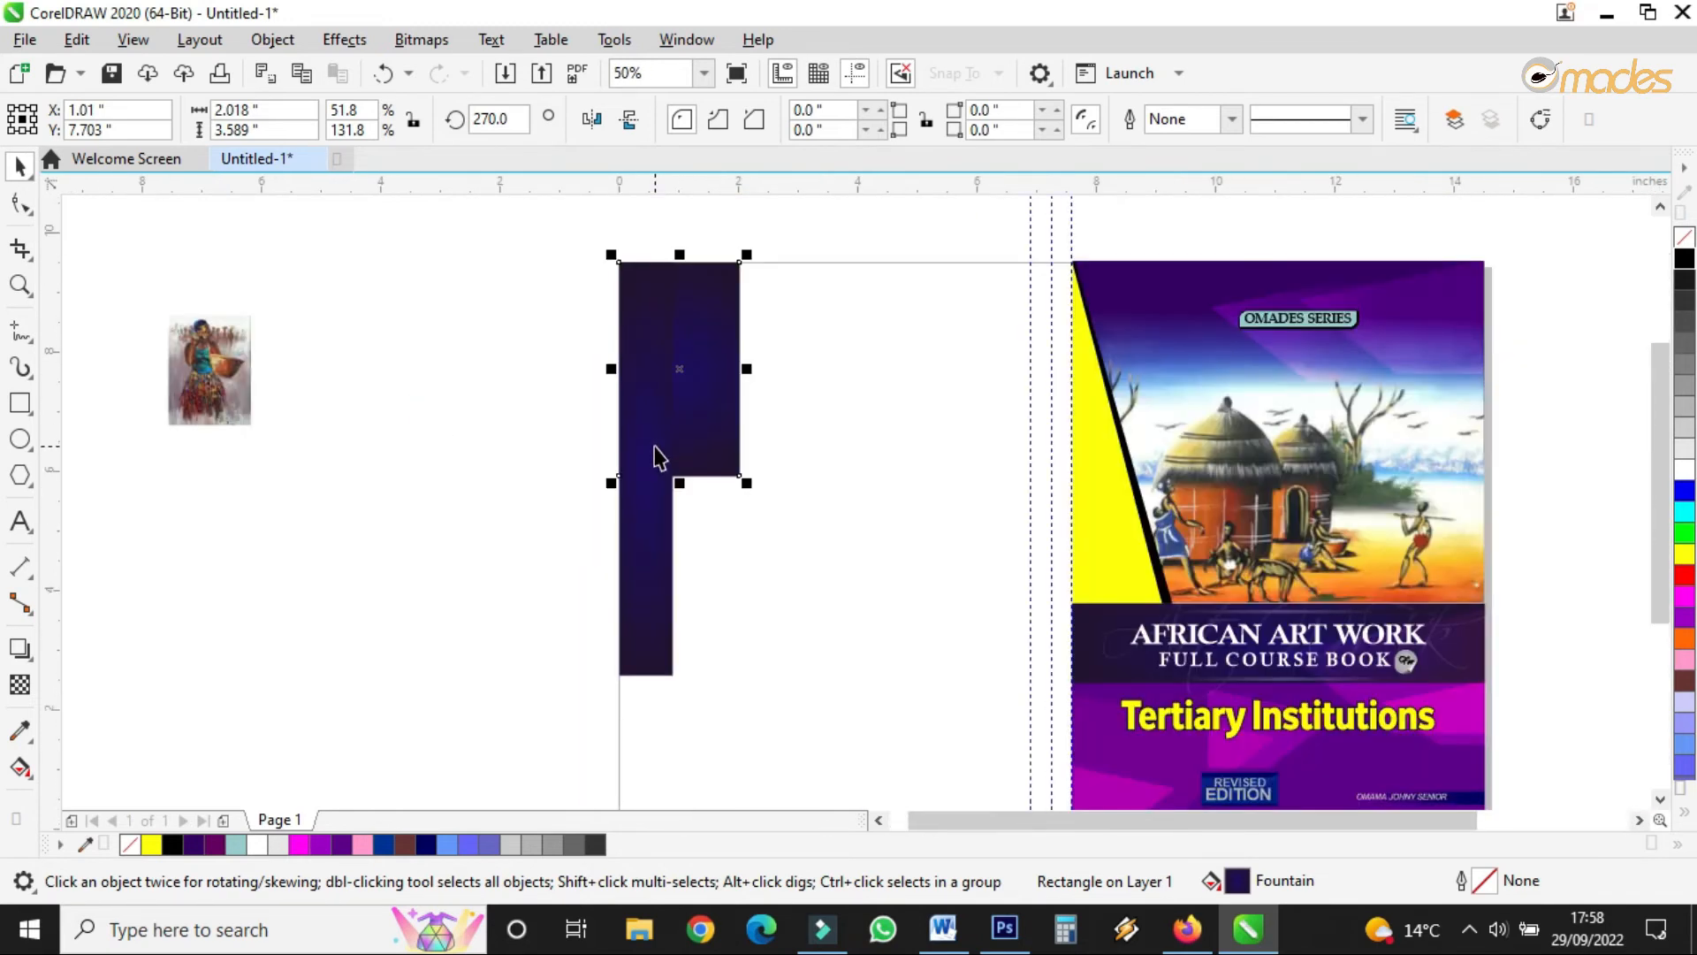
left_click_drag(677, 484, 679, 769)
- Set the band's fountain fill end colour to medium purple (#723387)
left_click(654, 565)
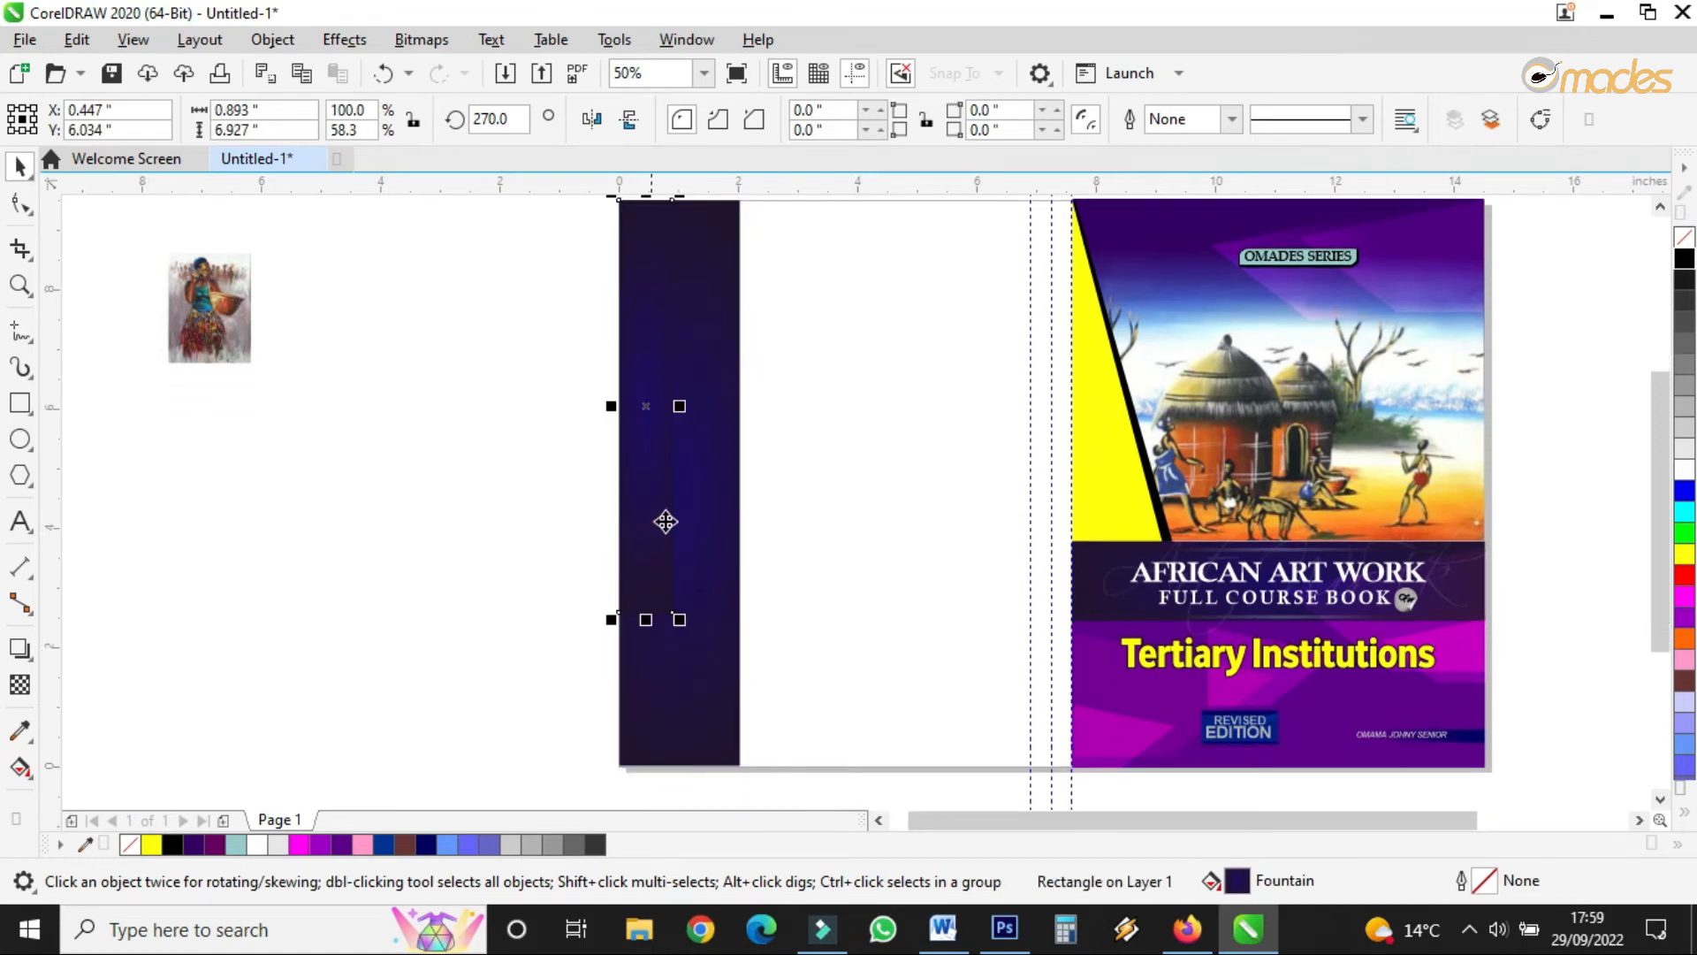
left_click(700, 553)
left_click(21, 767)
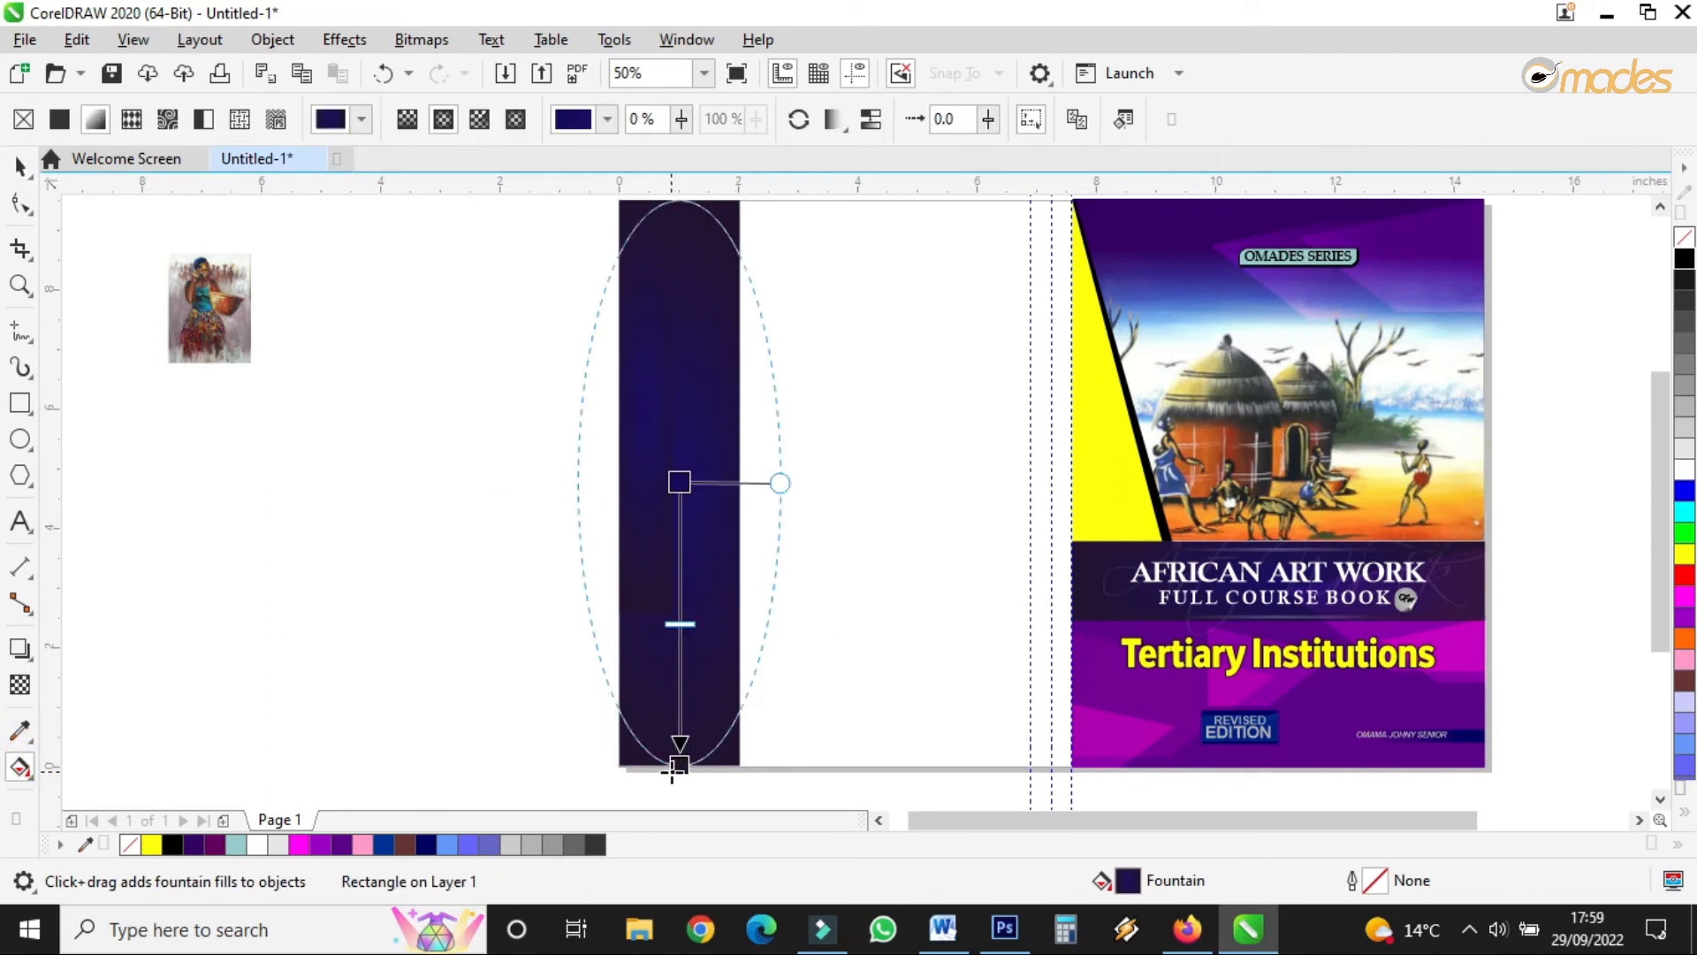
left_click(677, 765)
left_click(707, 746)
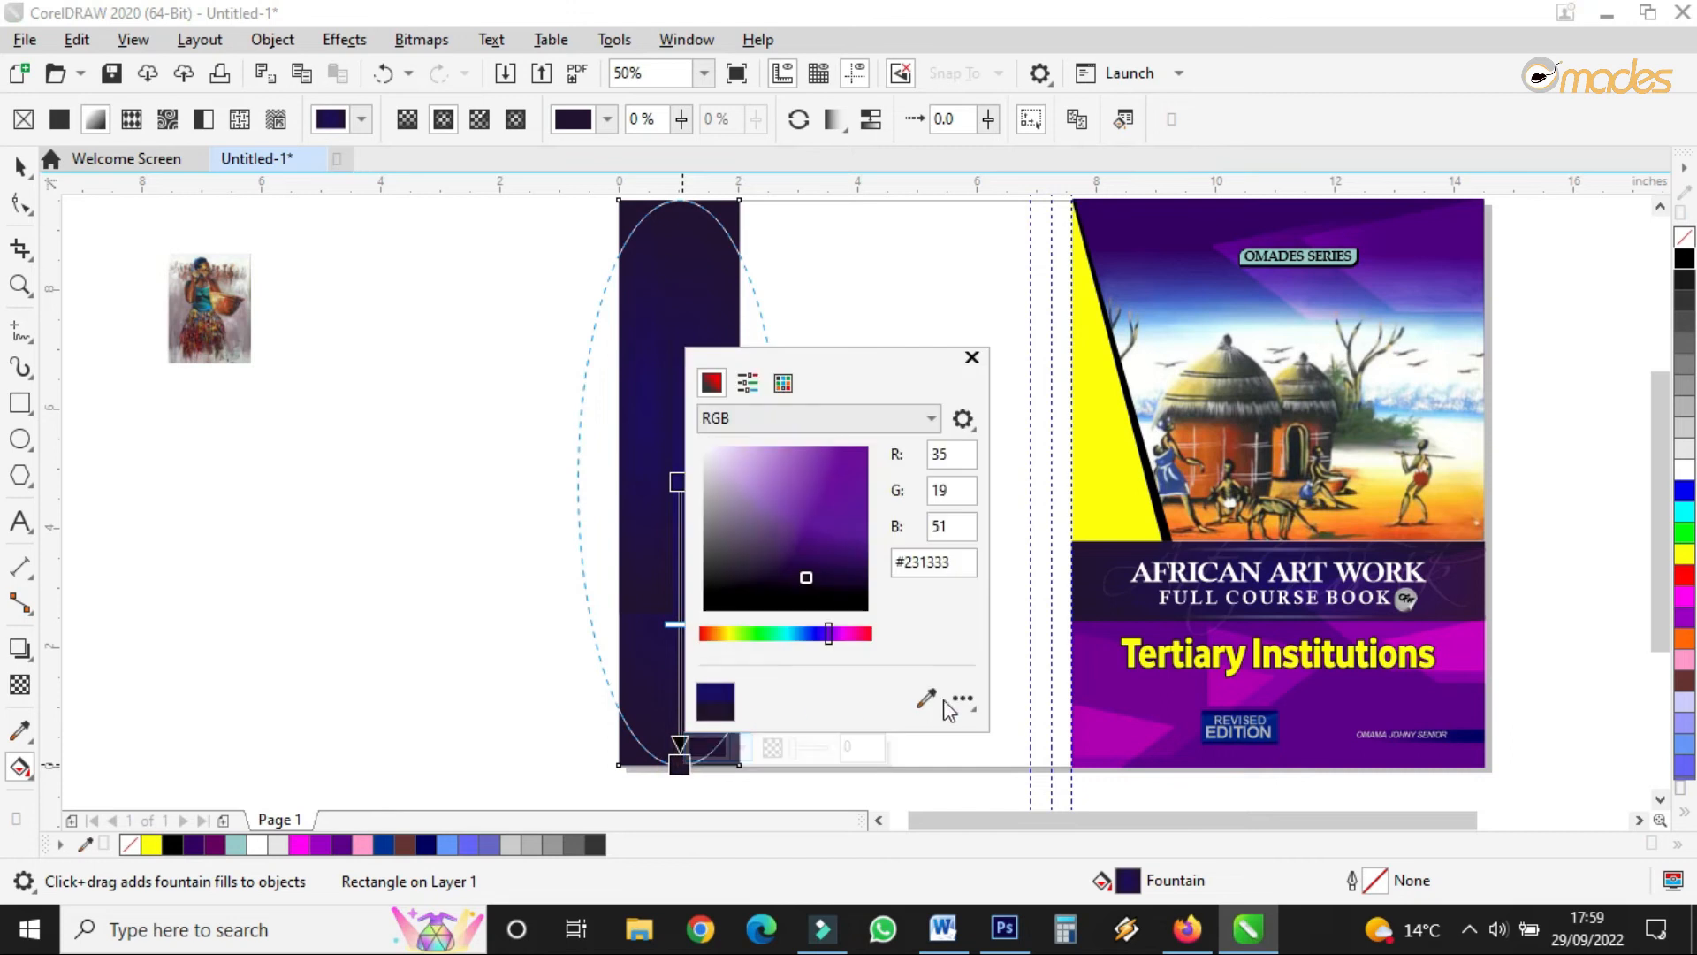
left_click(835, 634)
left_click_drag(793, 543, 807, 529)
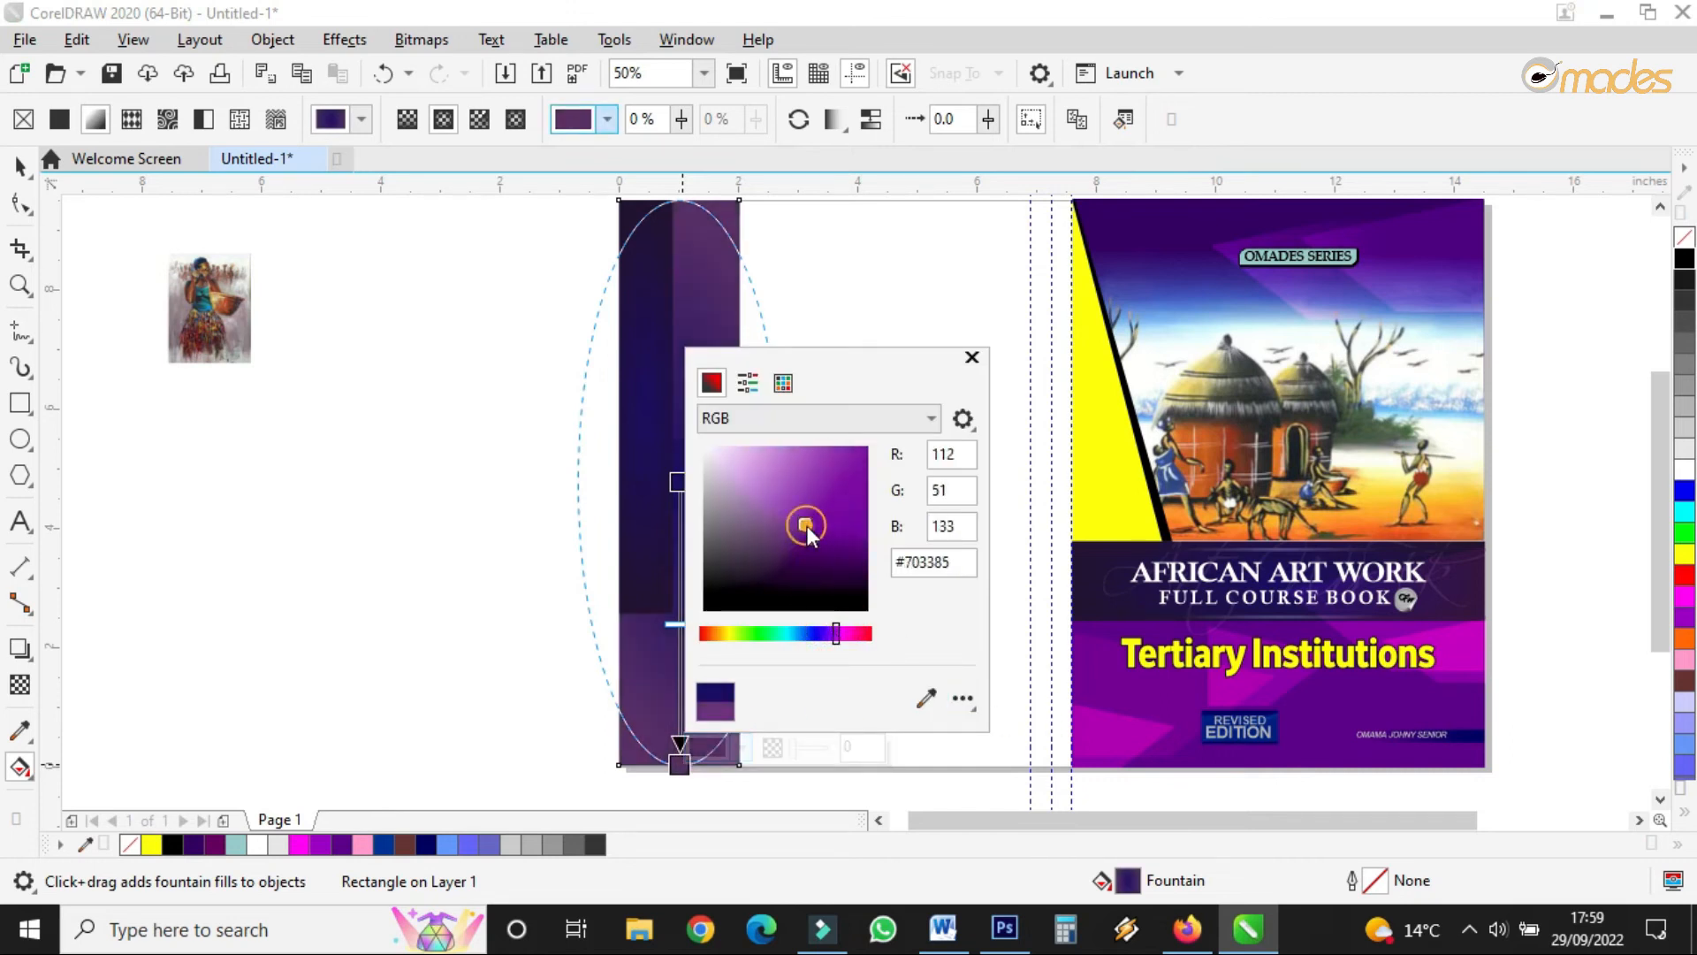
left_click(821, 512)
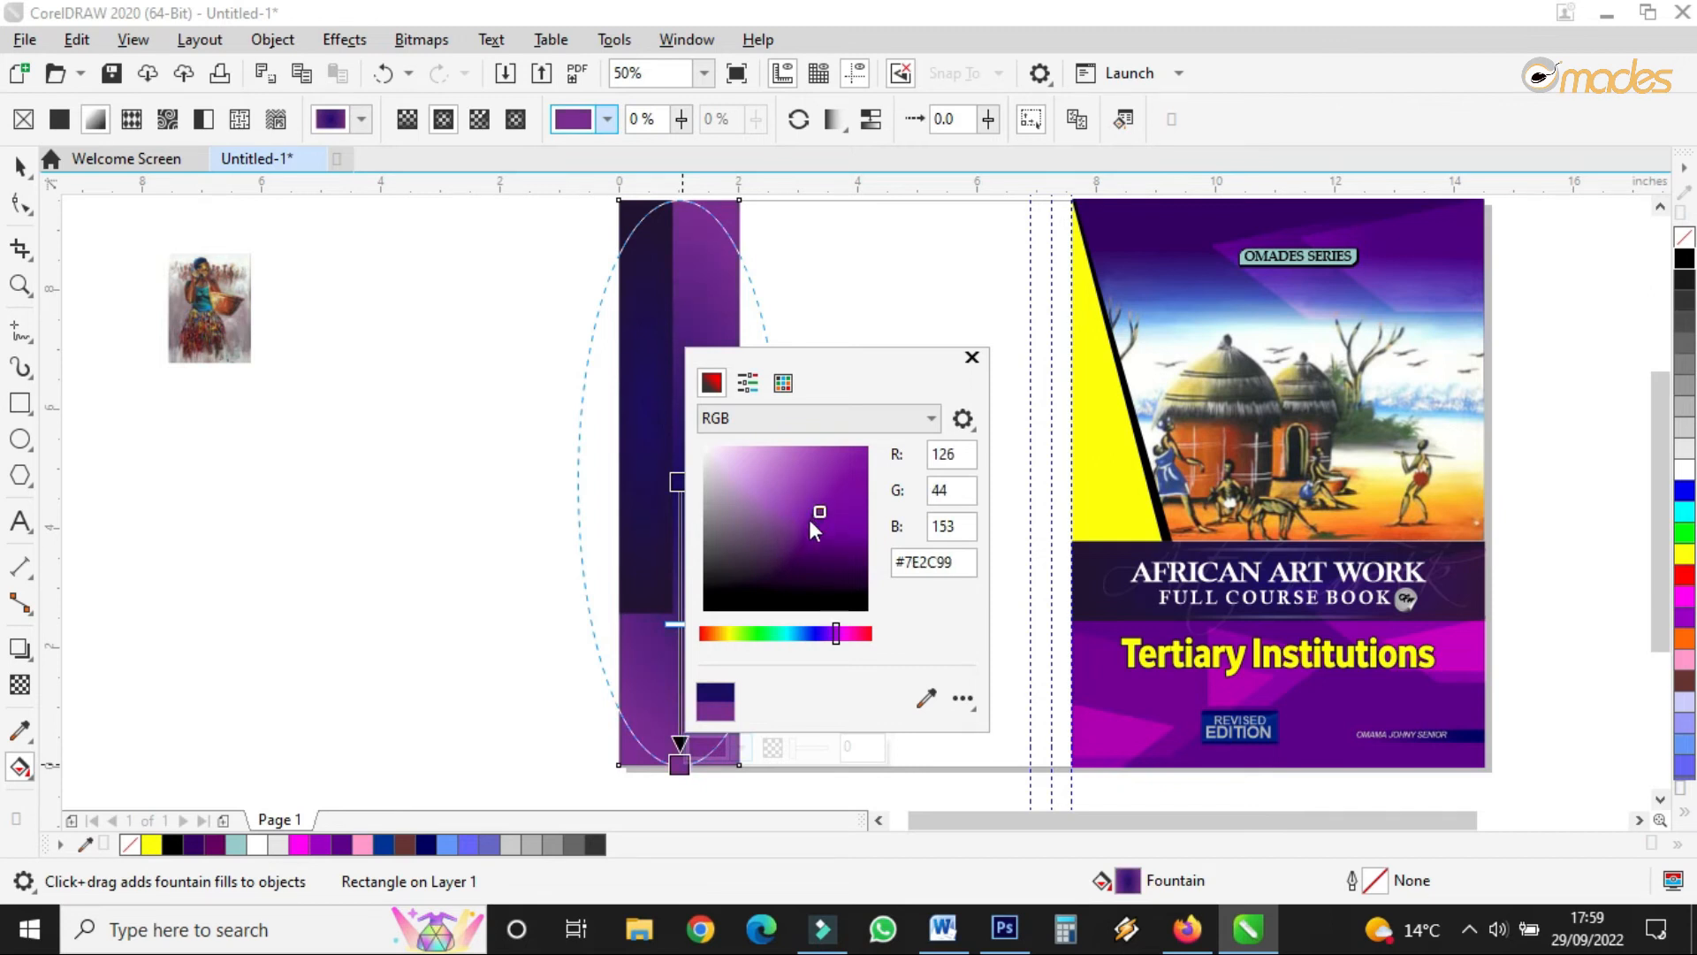
left_click(804, 523)
left_click(489, 522)
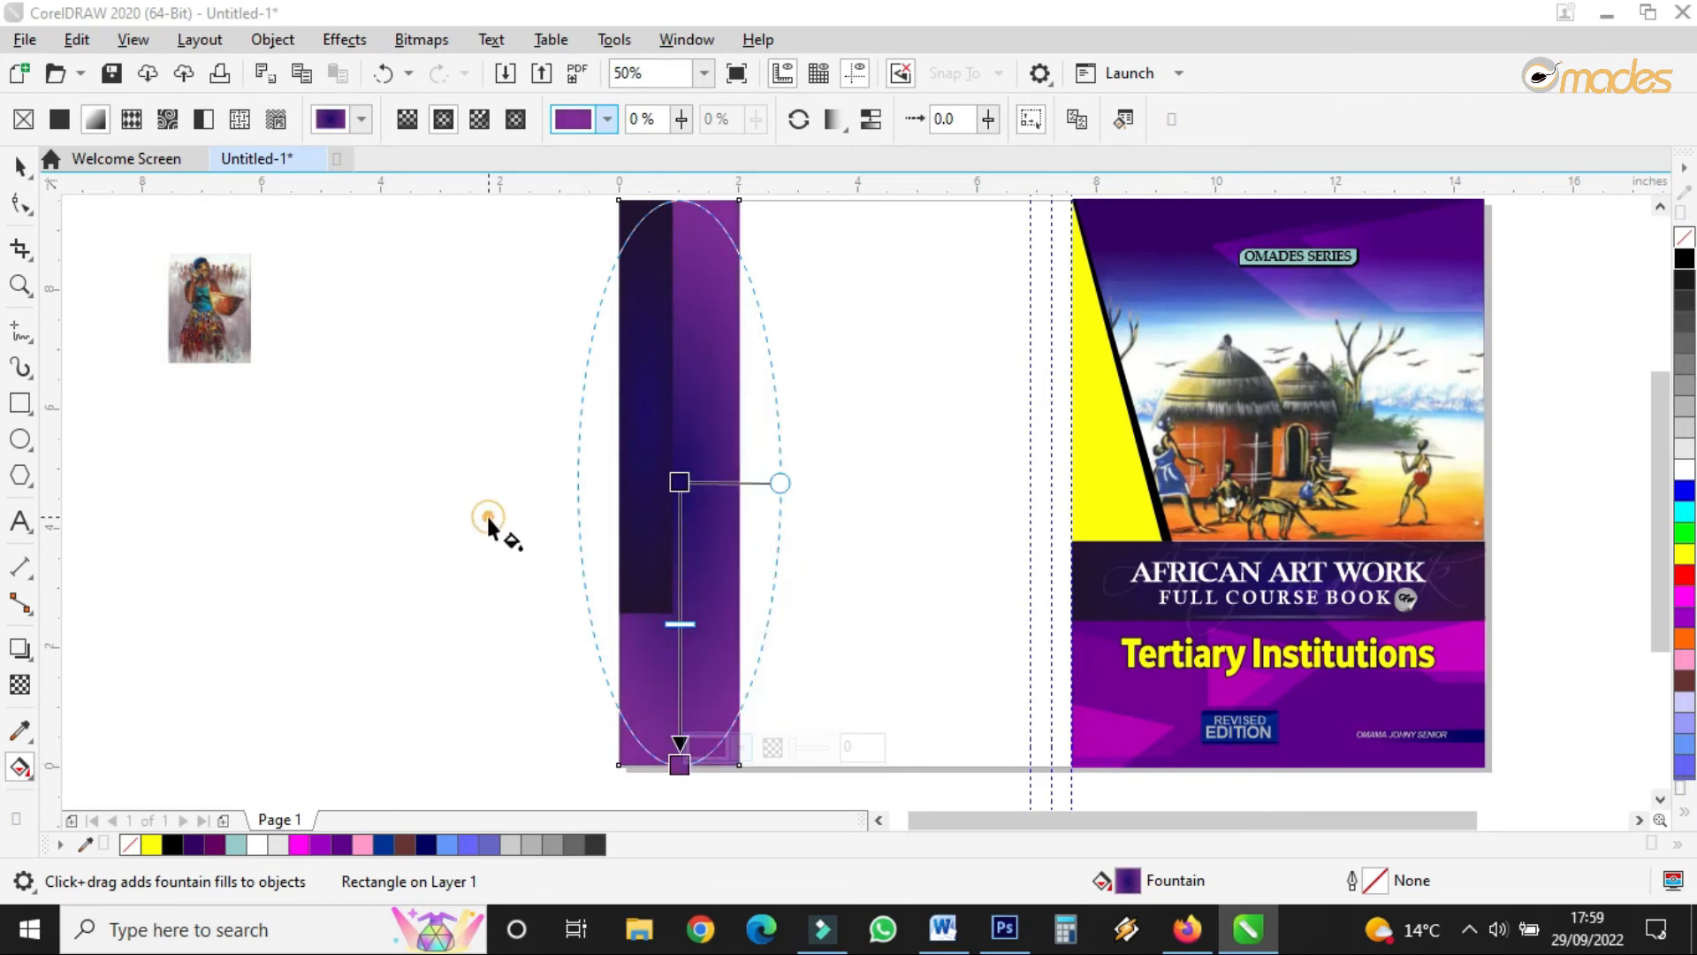
left_click(22, 165)
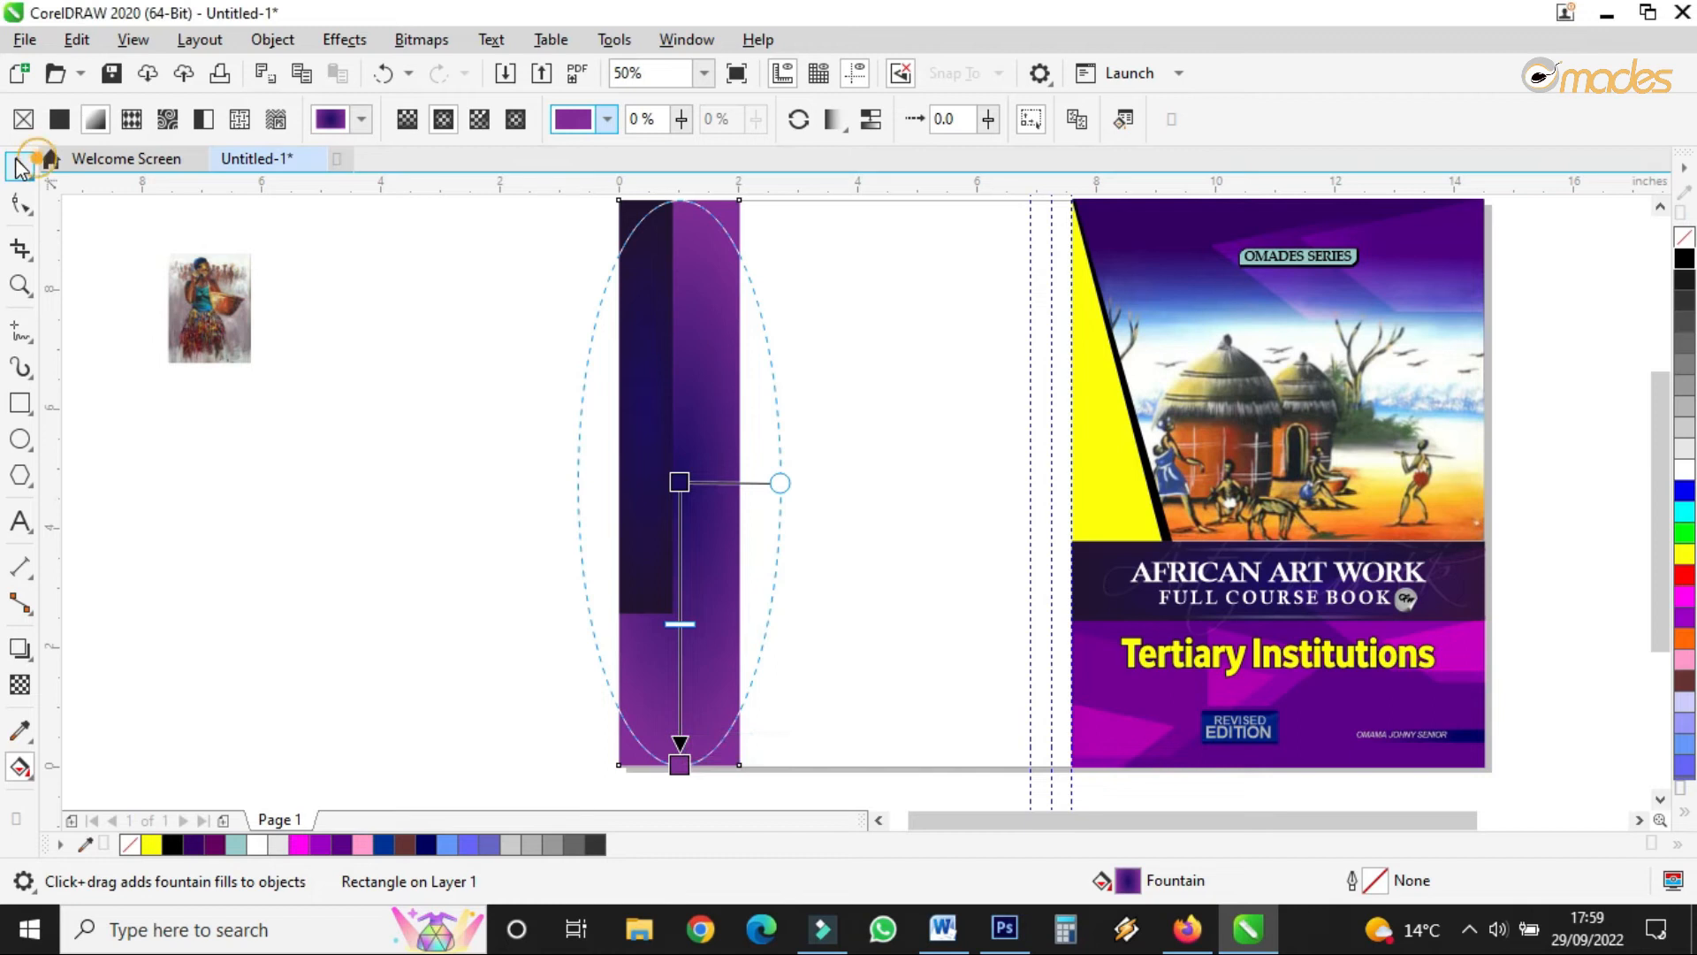
scroll(580, 424, "down", 2)
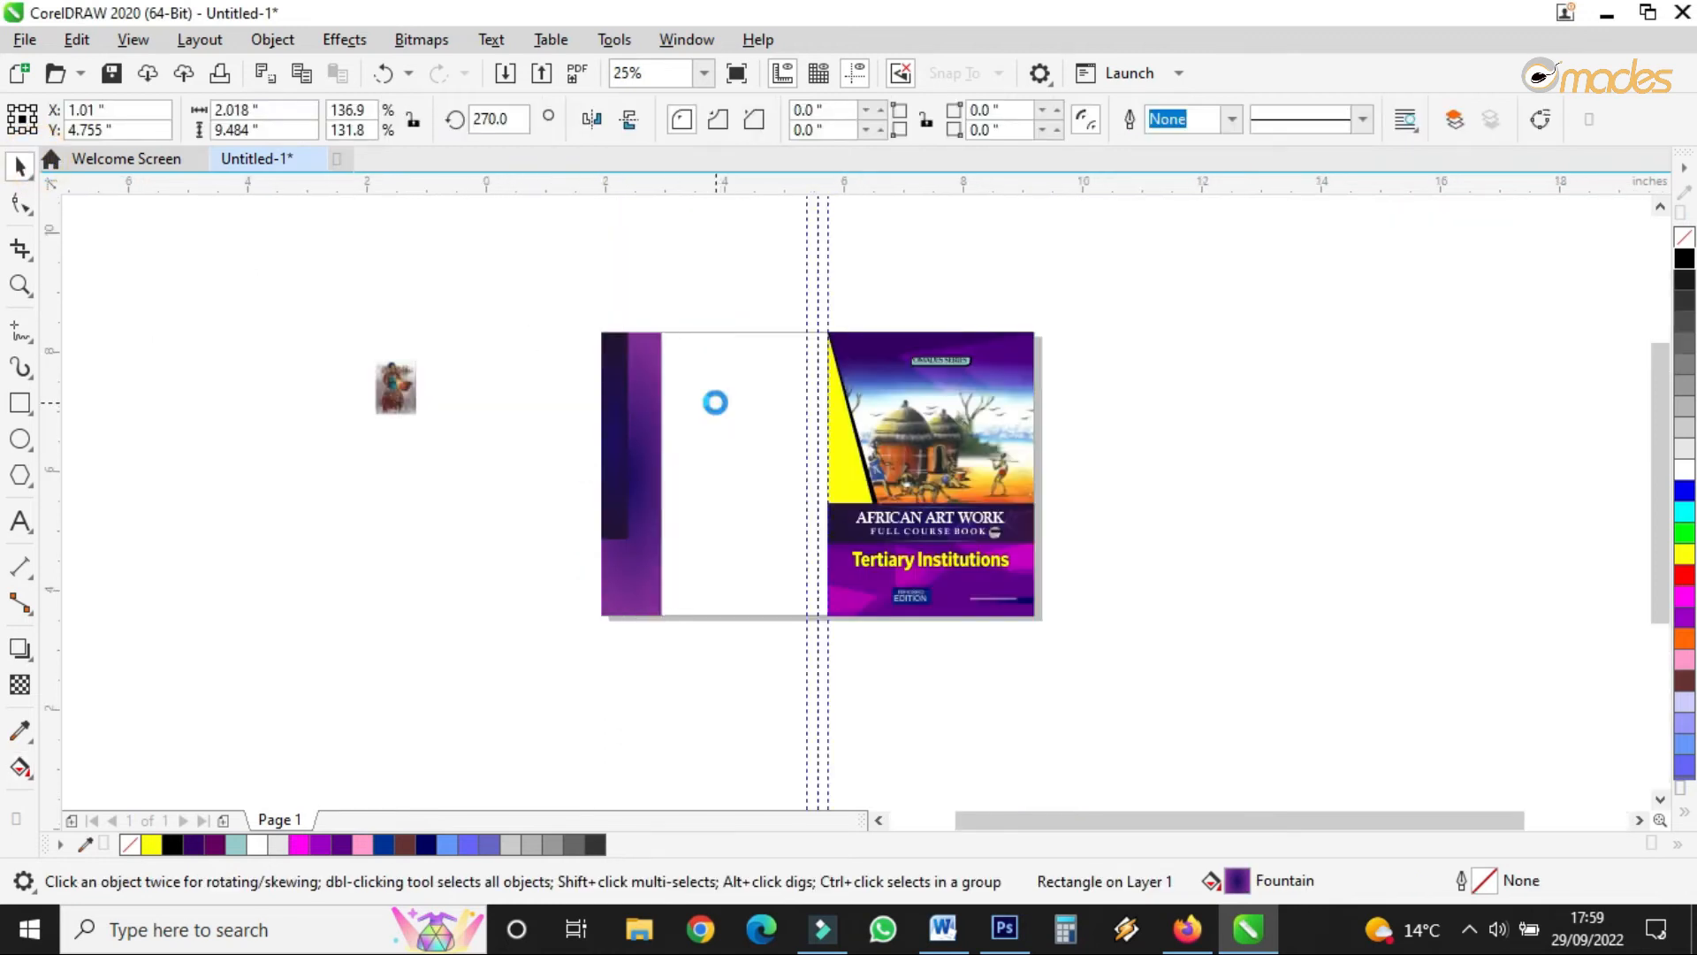
scroll(713, 399, "up", 2)
- Draw two rectangles across the back cover, the inner one 6.125 × 6.646 inches
left_click(19, 403)
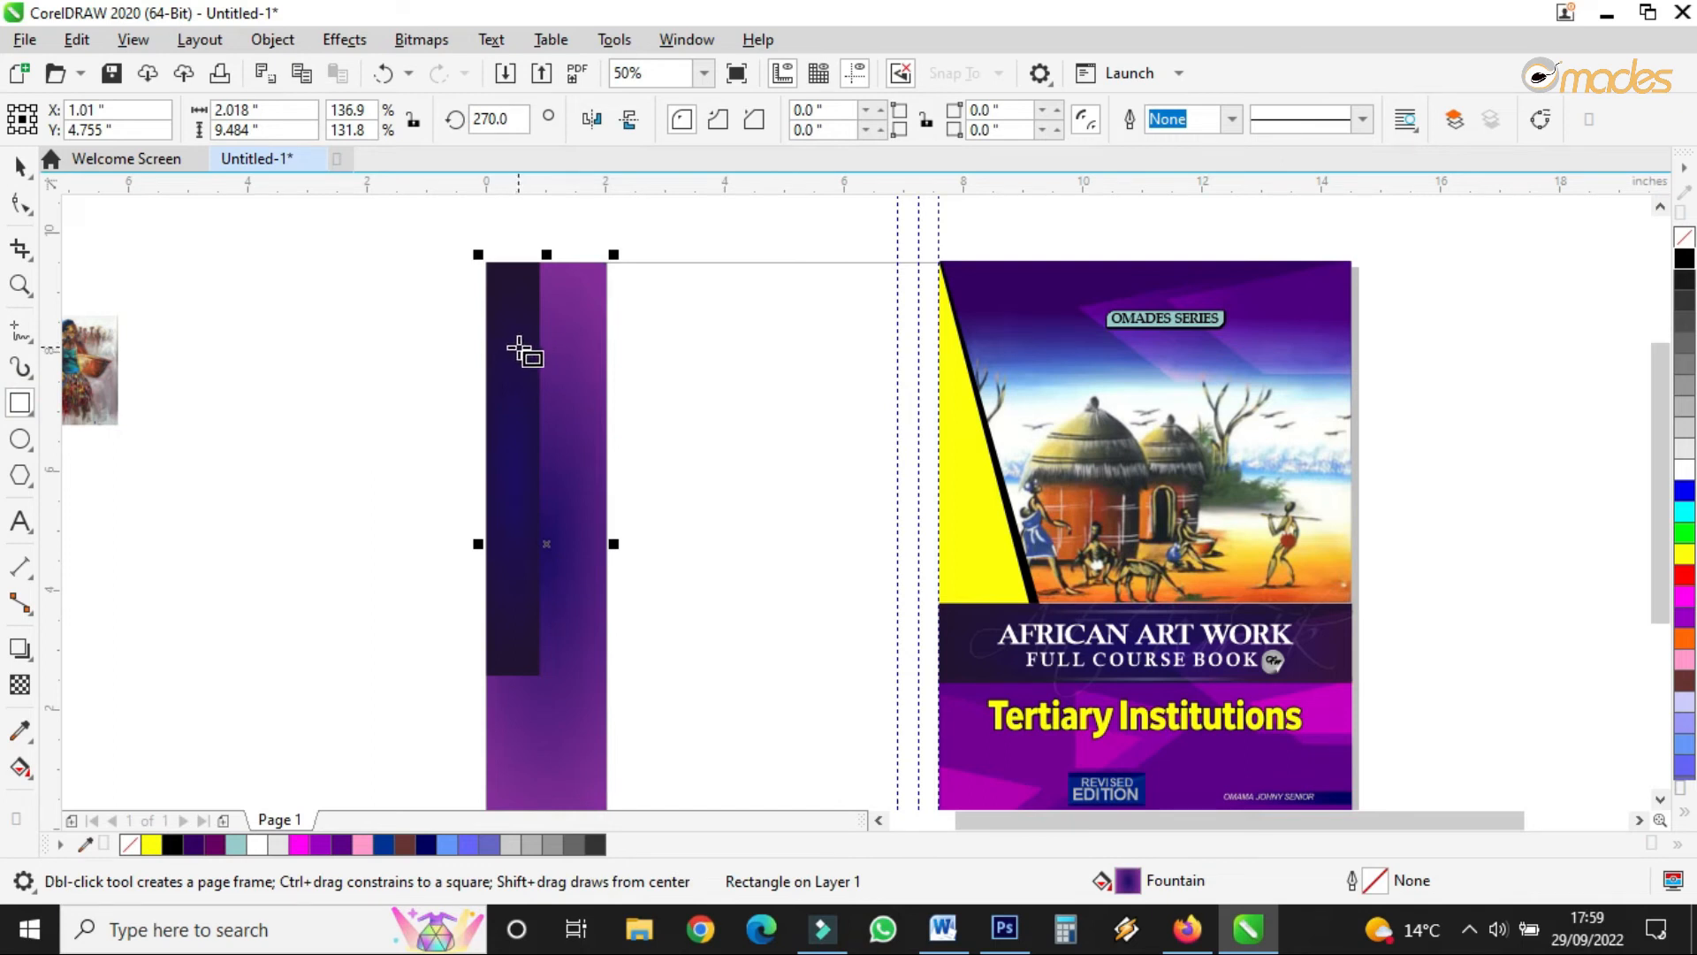
left_click_drag(529, 352, 900, 739)
left_click(17, 168)
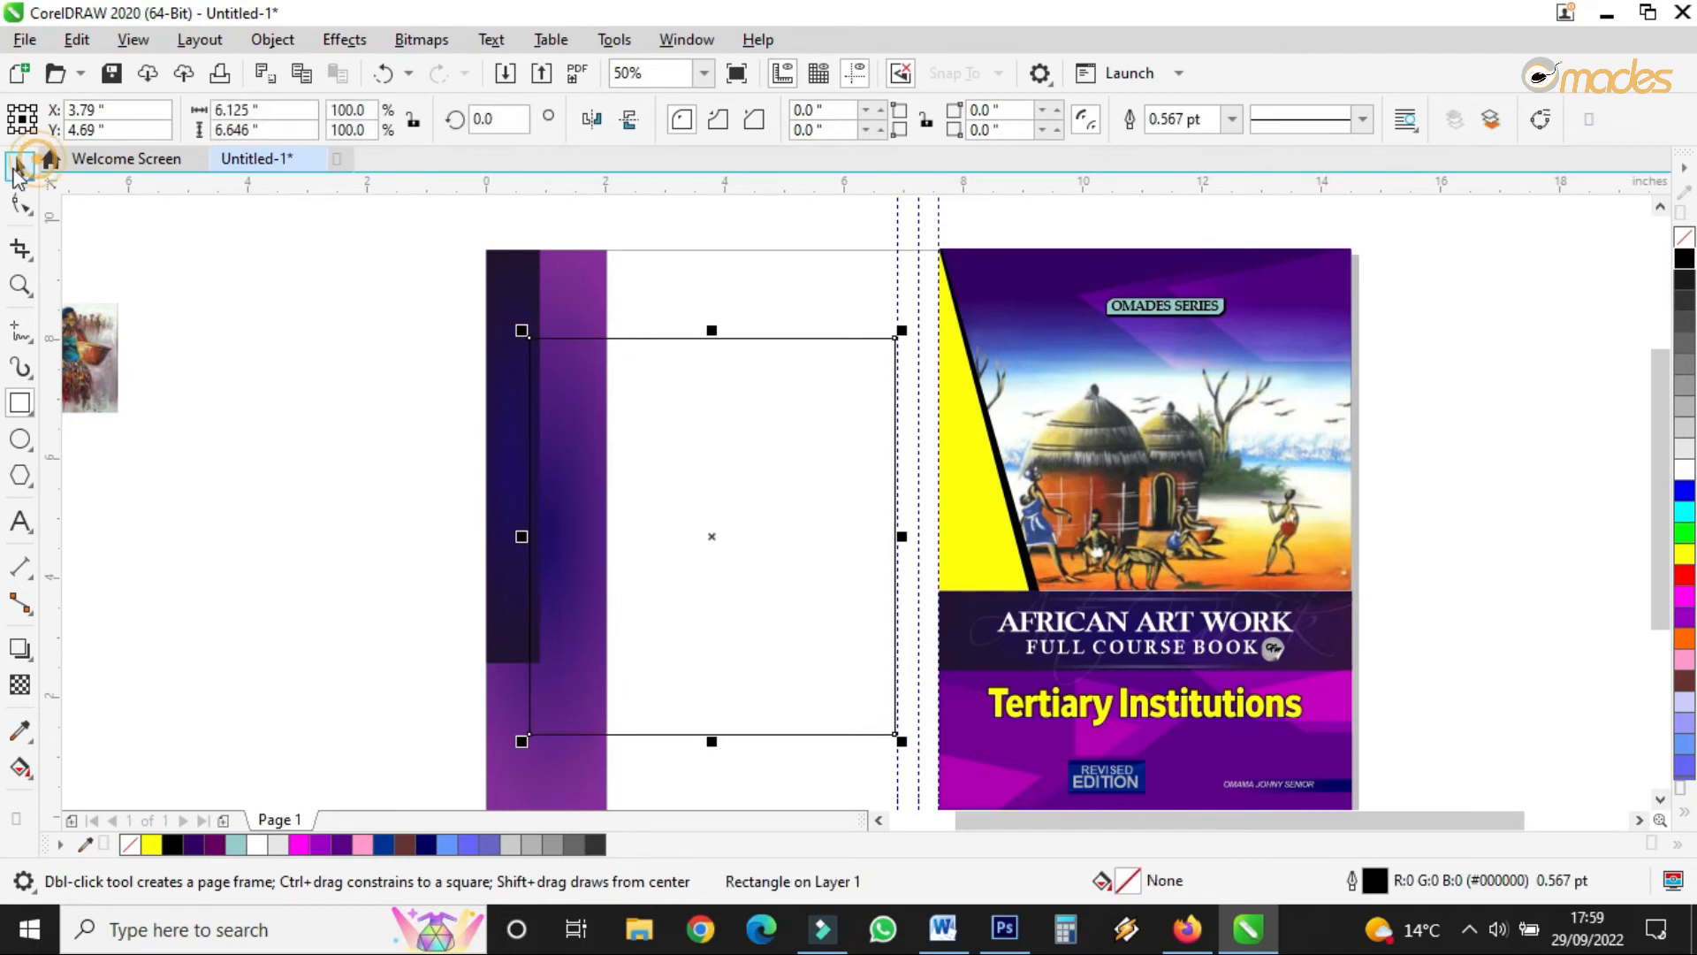
left_click(19, 403)
left_click_drag(531, 251, 898, 730)
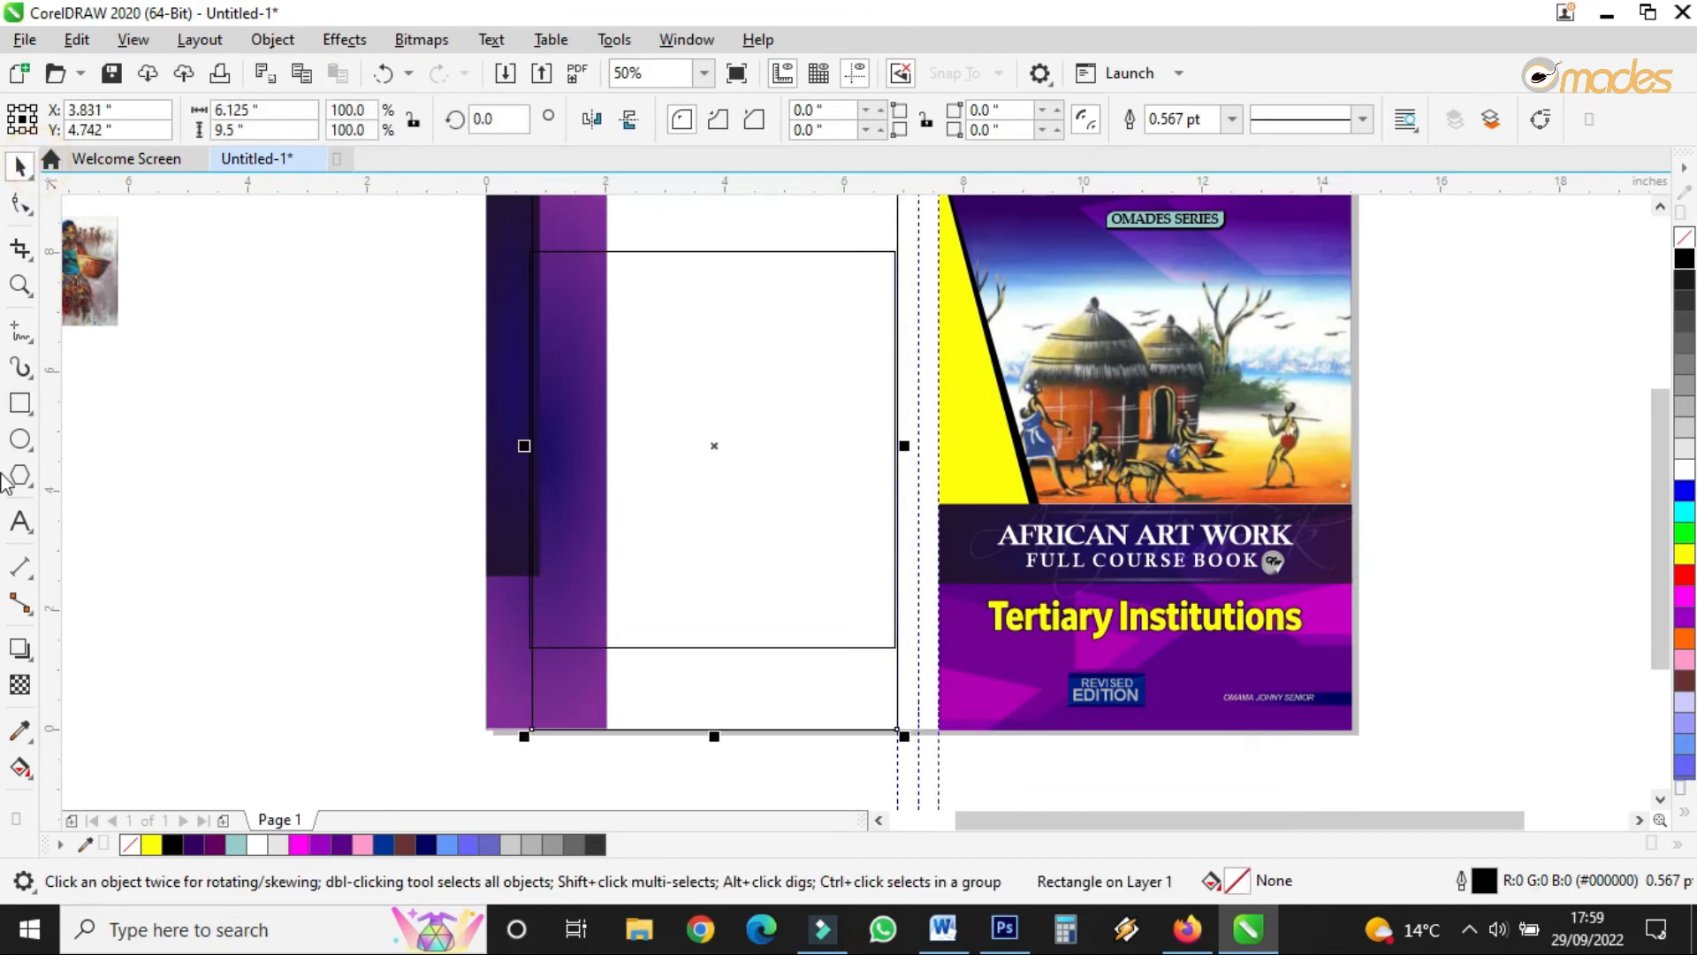
- Fill the large rectangle with the front cover's yellow and send it To Back of Layer
left_click(20, 730)
left_click(972, 420)
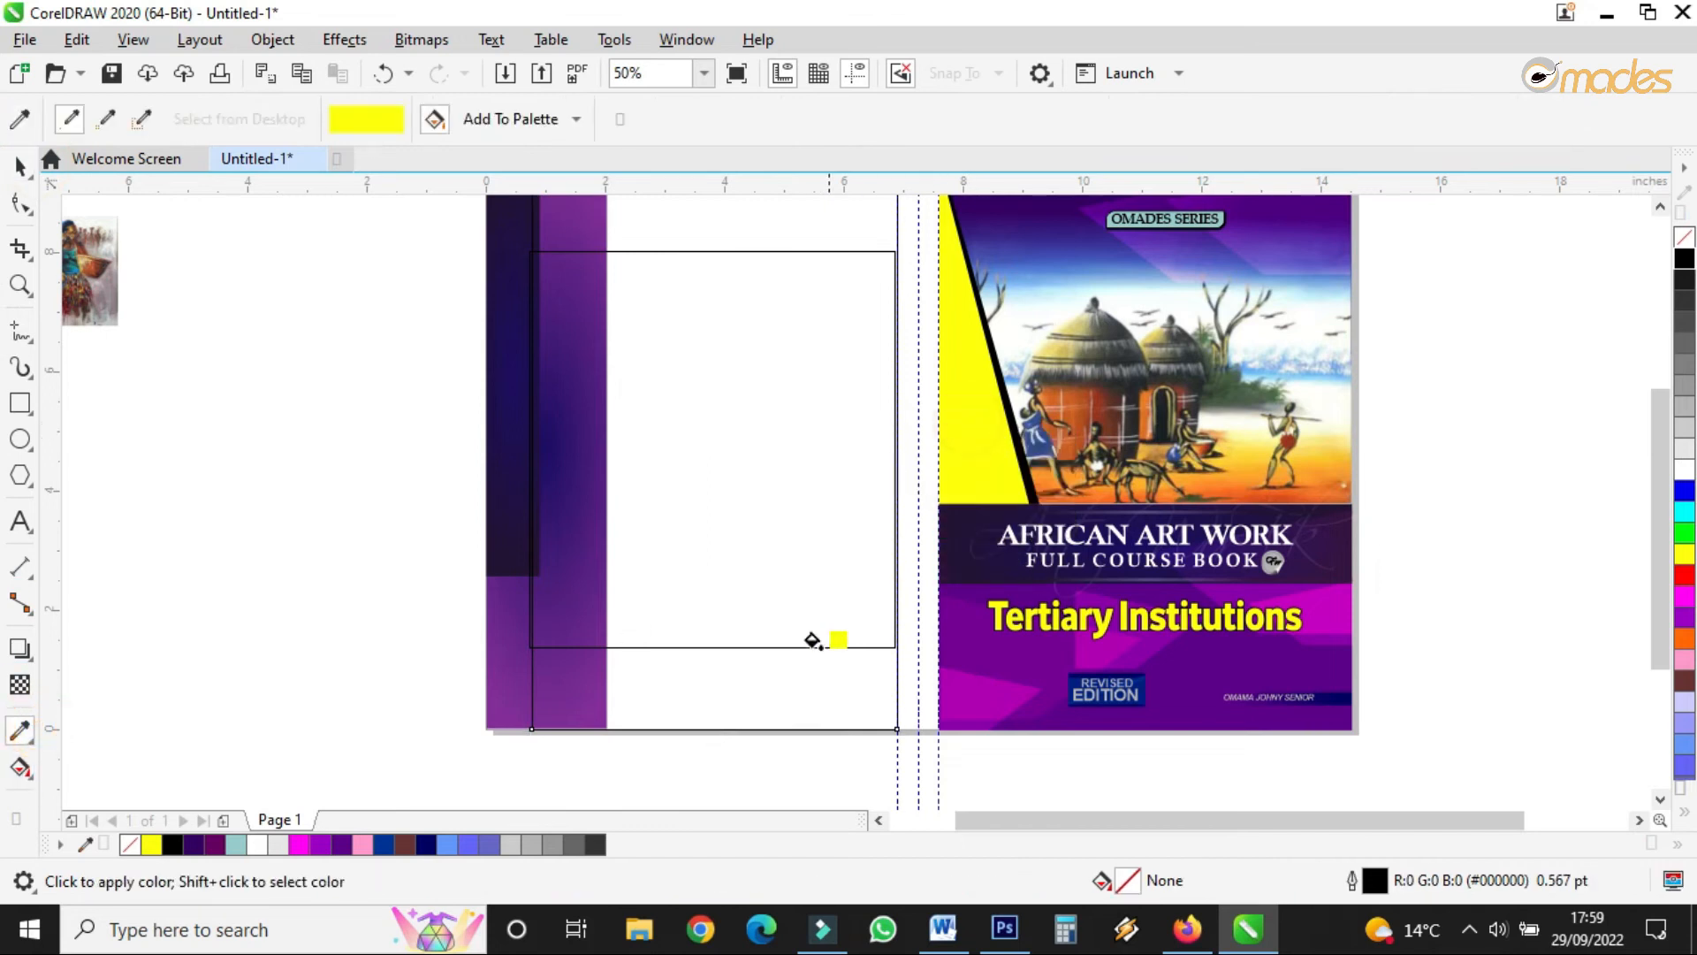
left_click(790, 683)
left_click(21, 165)
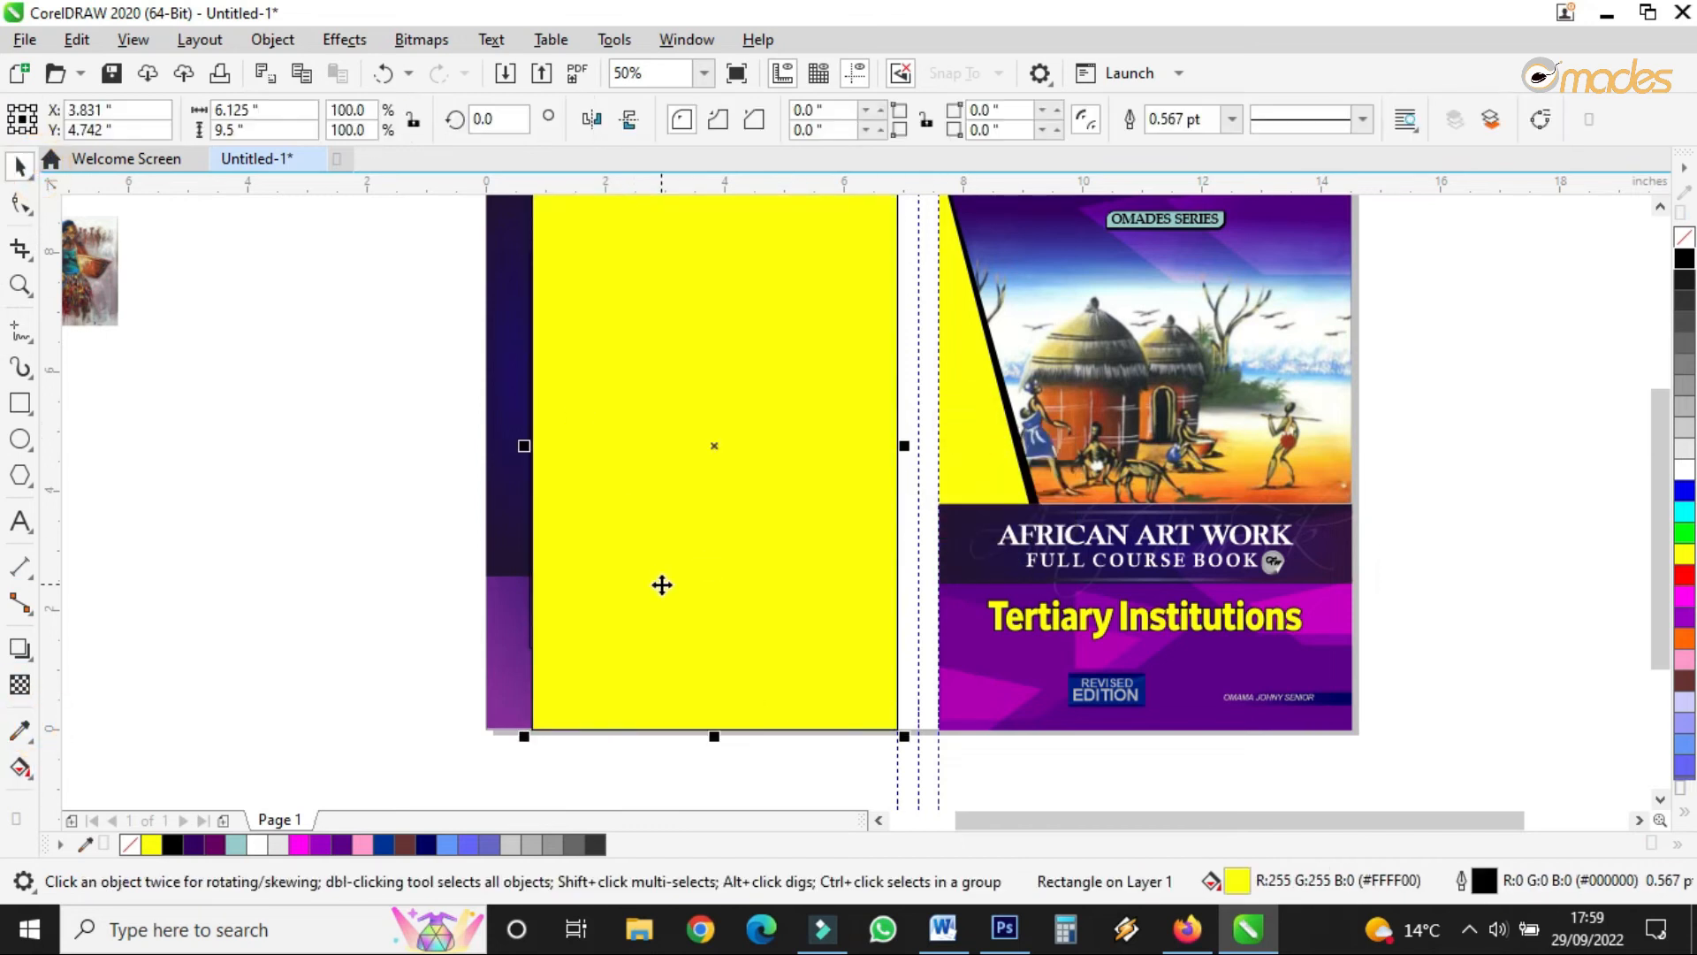
right_click(663, 584)
mouse_move(934, 389)
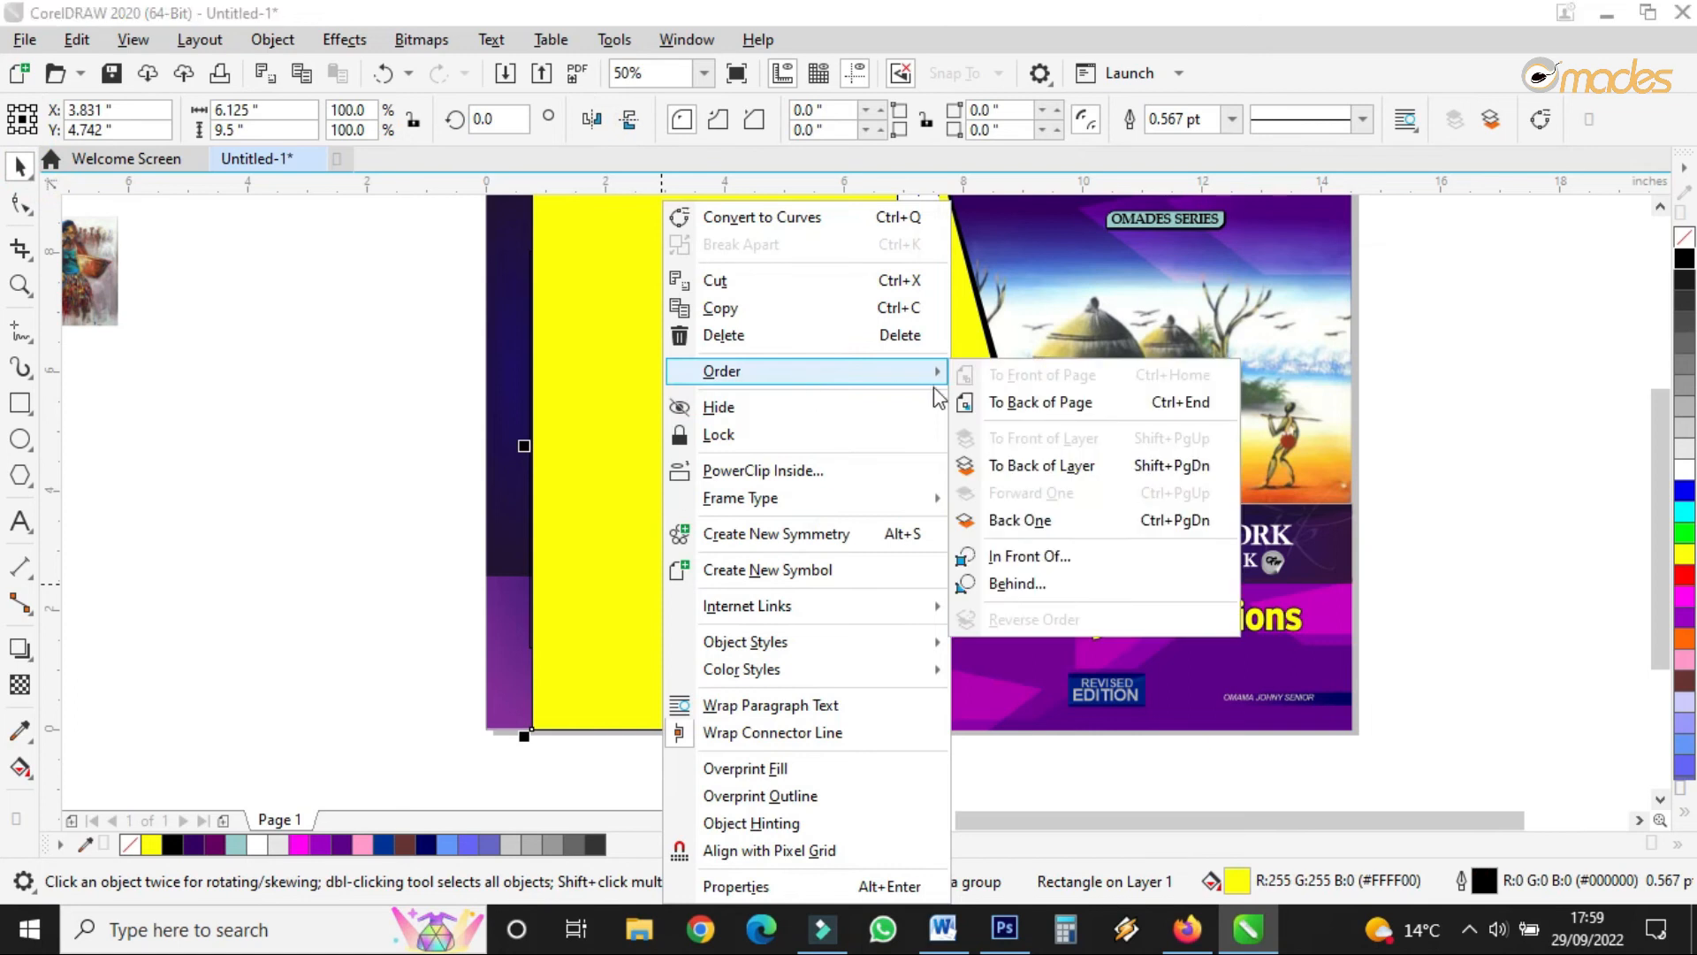
left_click(1036, 478)
- Set the yellow rectangle's outline width to None
scroll(722, 477, "down", 2)
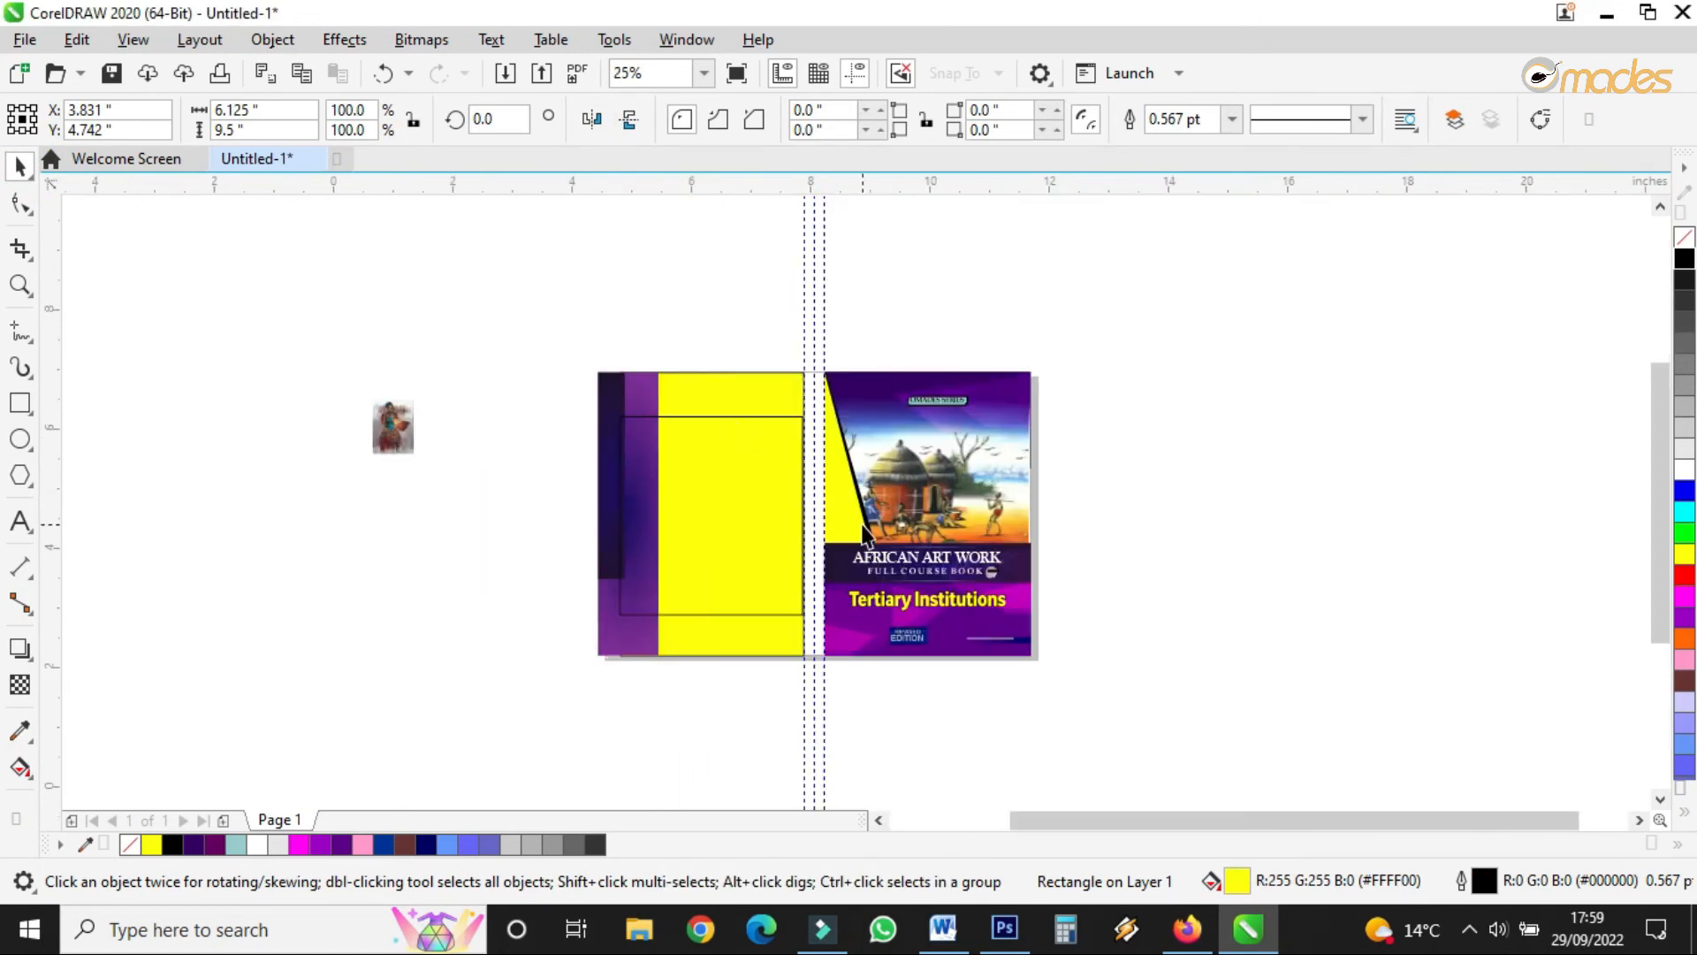
scroll(731, 510, "up", 2)
scroll(731, 510, "up", 3)
scroll(934, 633, "down", 3)
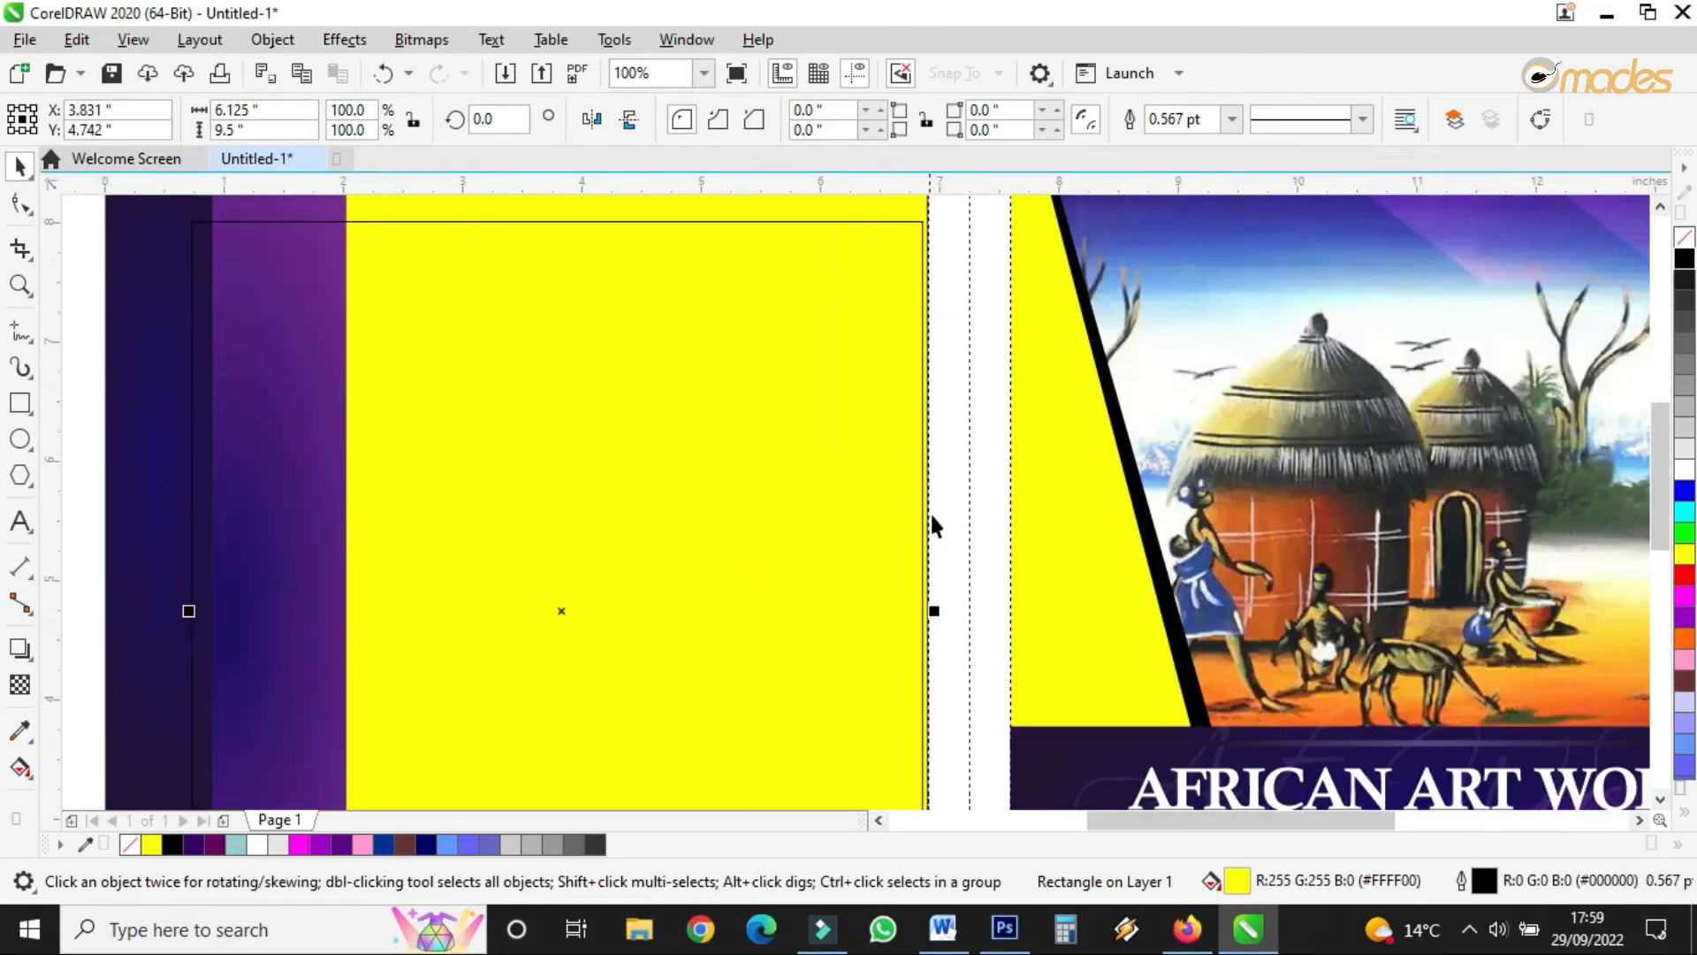
scroll(913, 459, "up", 1)
scroll(886, 333, "down", 1)
scroll(886, 268, "up", 1)
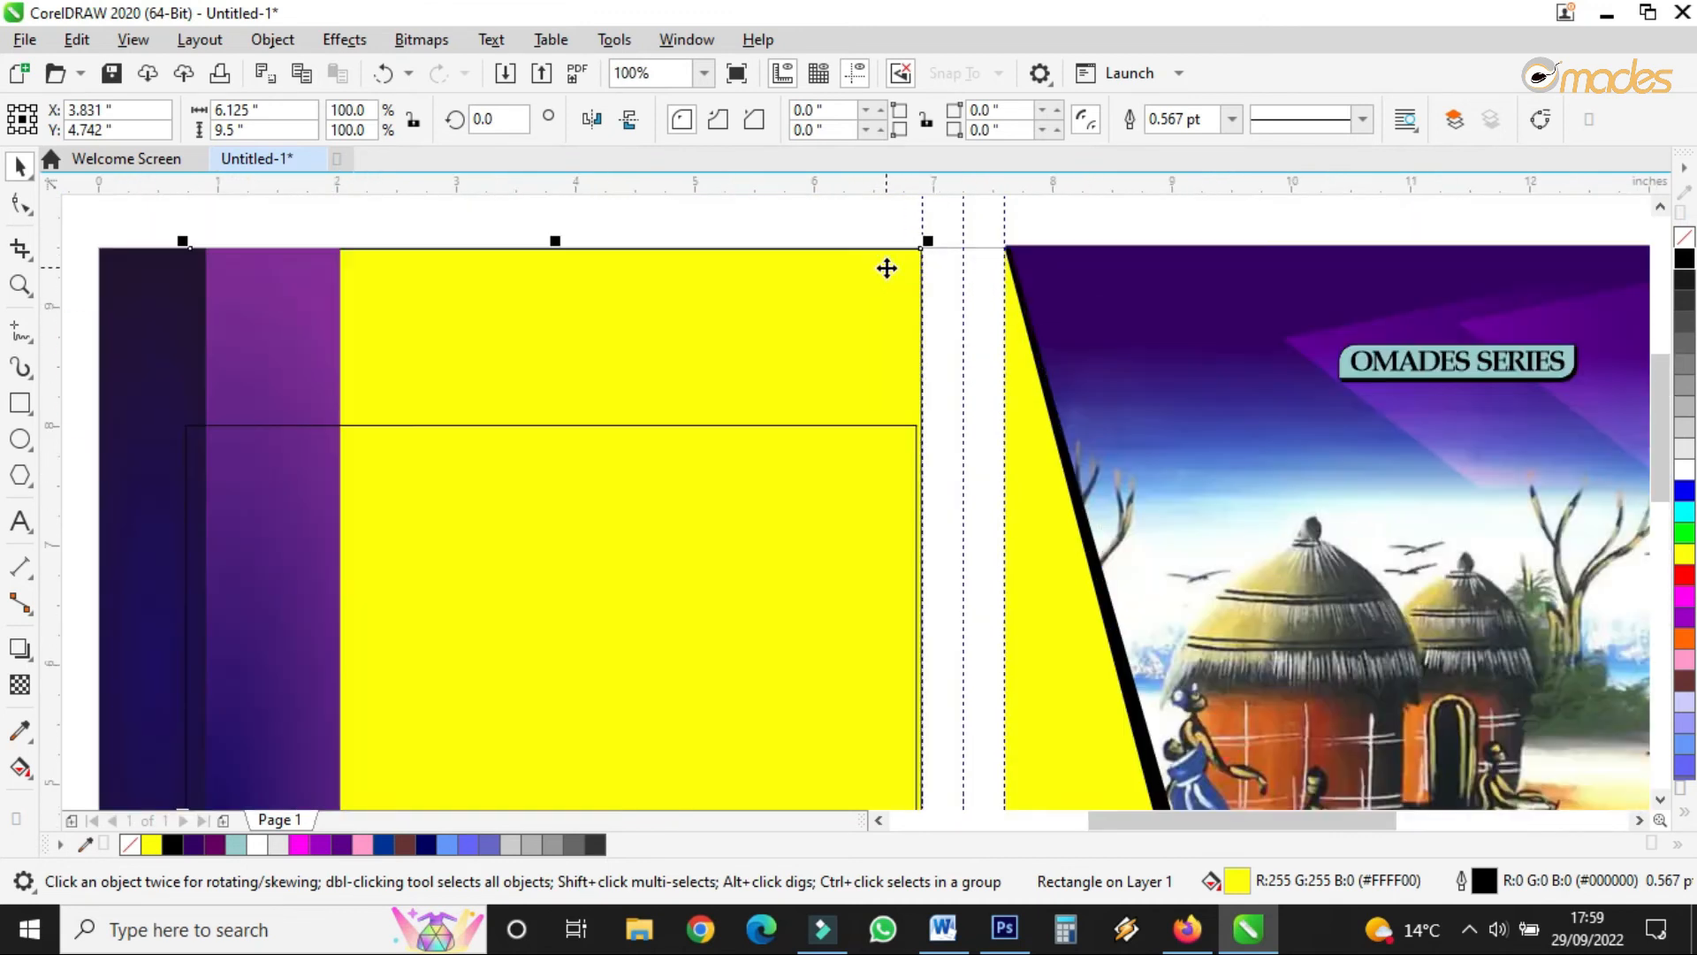
left_click(1232, 122)
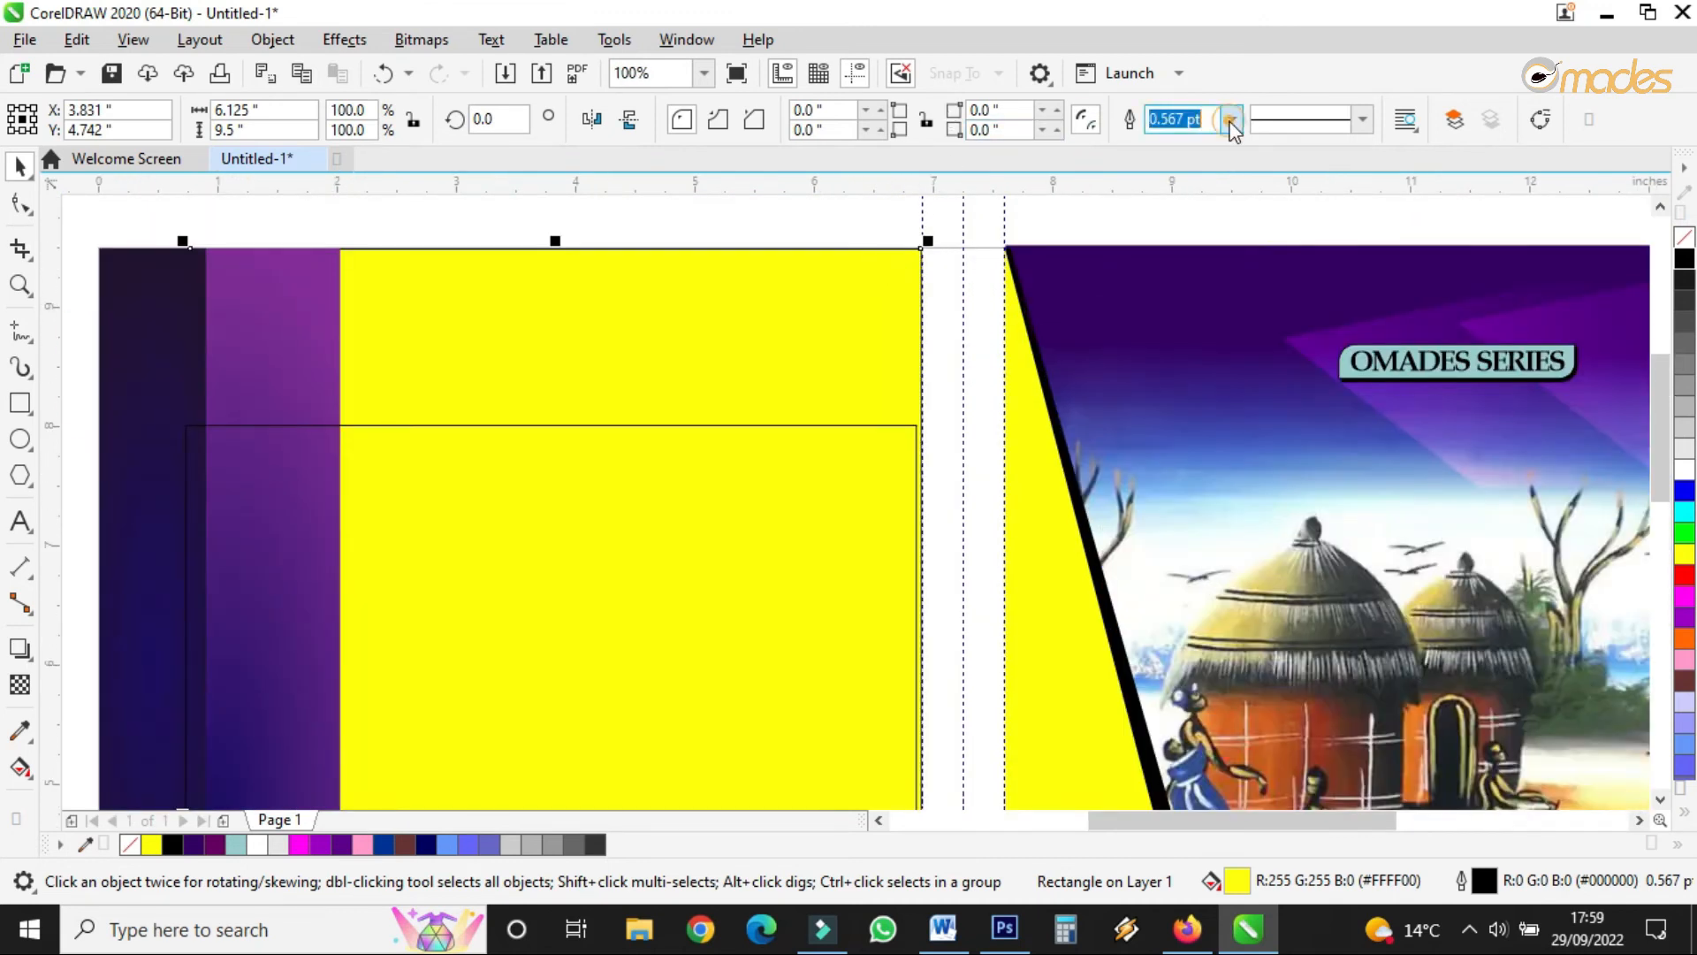
left_click(1167, 140)
scroll(838, 332, "up", 1)
scroll(837, 333, "down", 1)
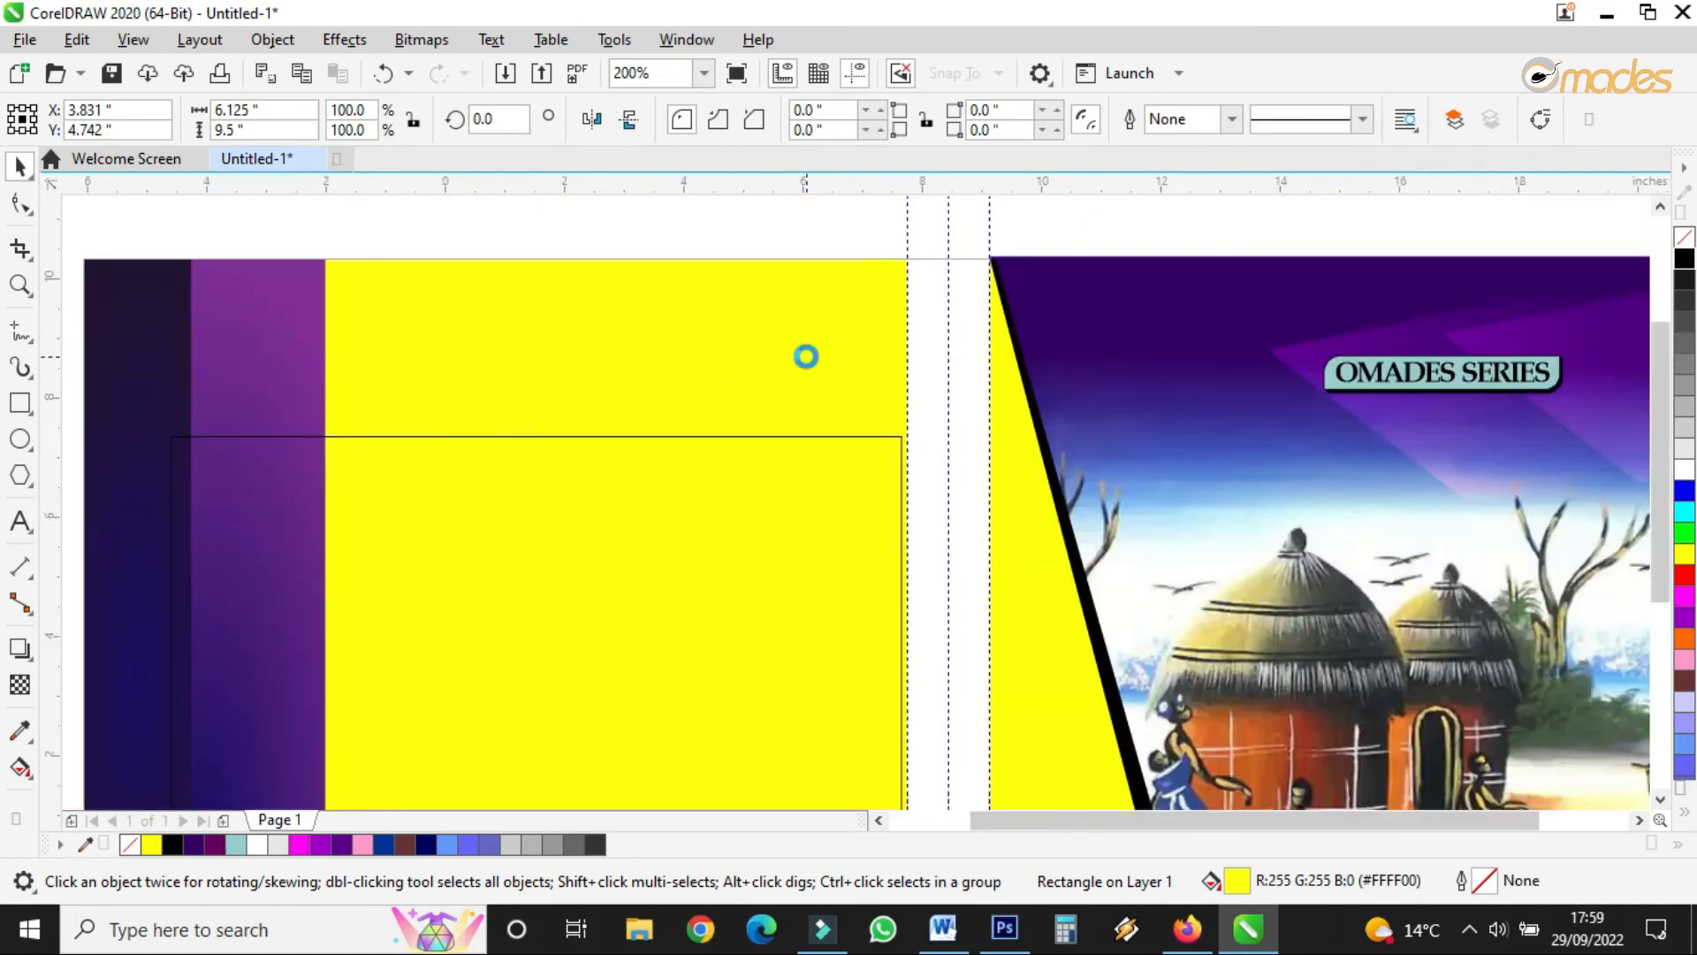
scroll(804, 359, "down", 1)
left_click(642, 531)
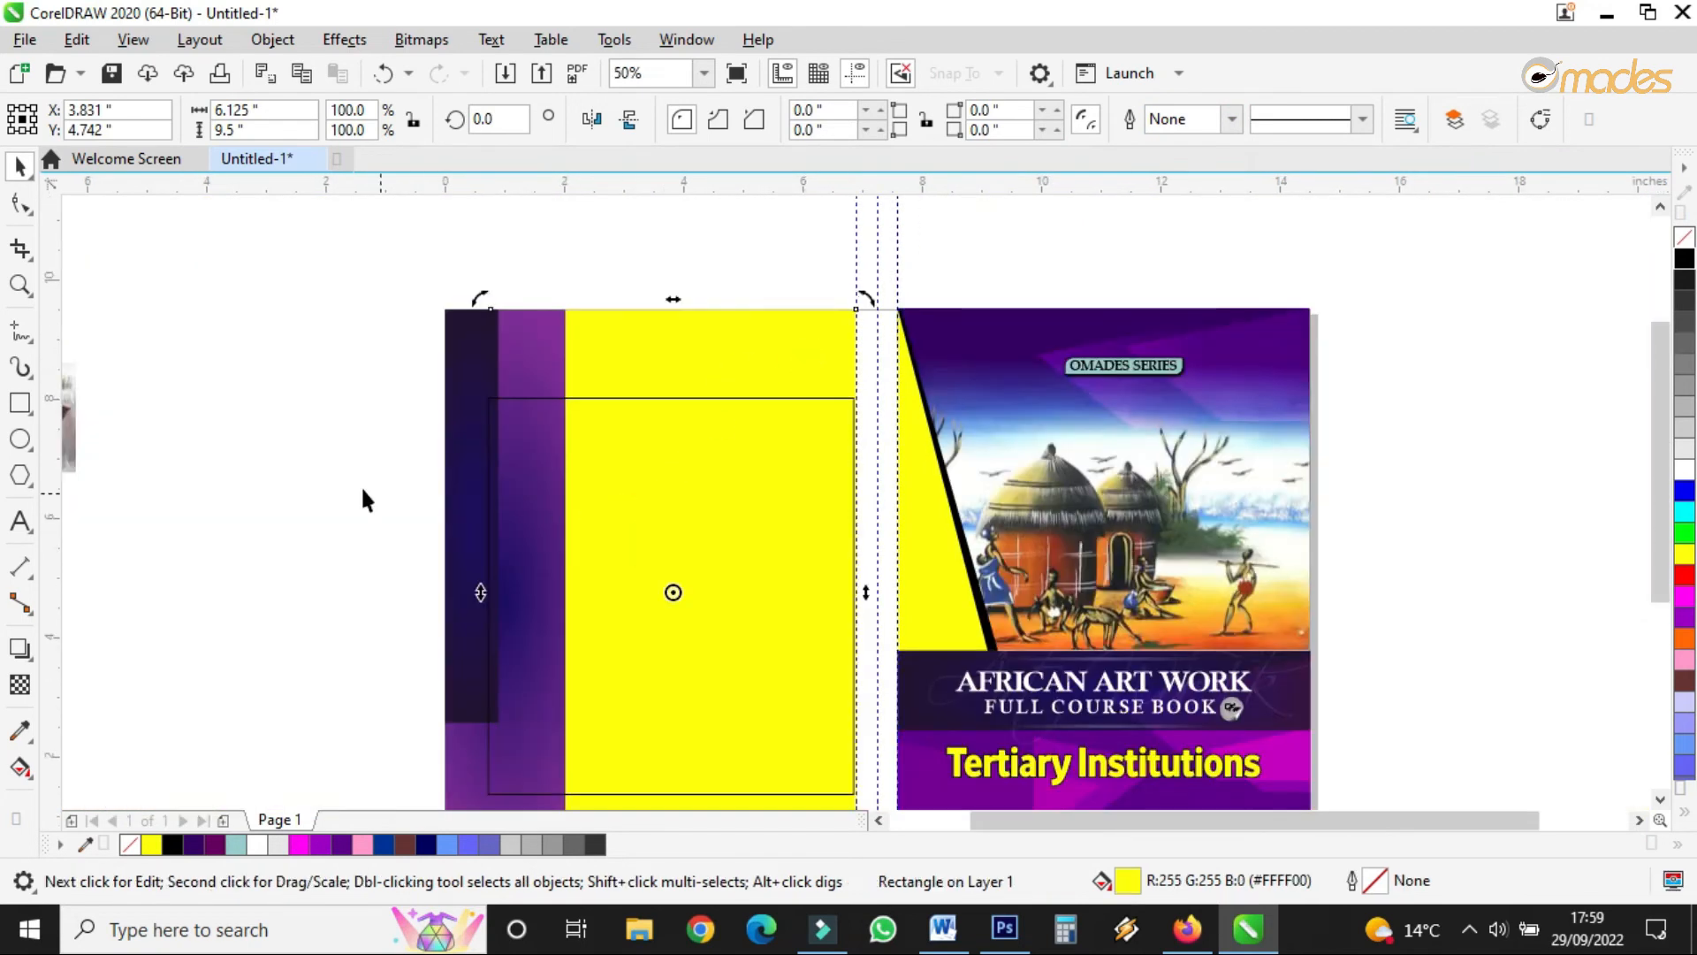
left_click(394, 368)
- Fill the inner back-cover rectangle white and give it 56% uniform transparency
left_click_drag(395, 368, 881, 778)
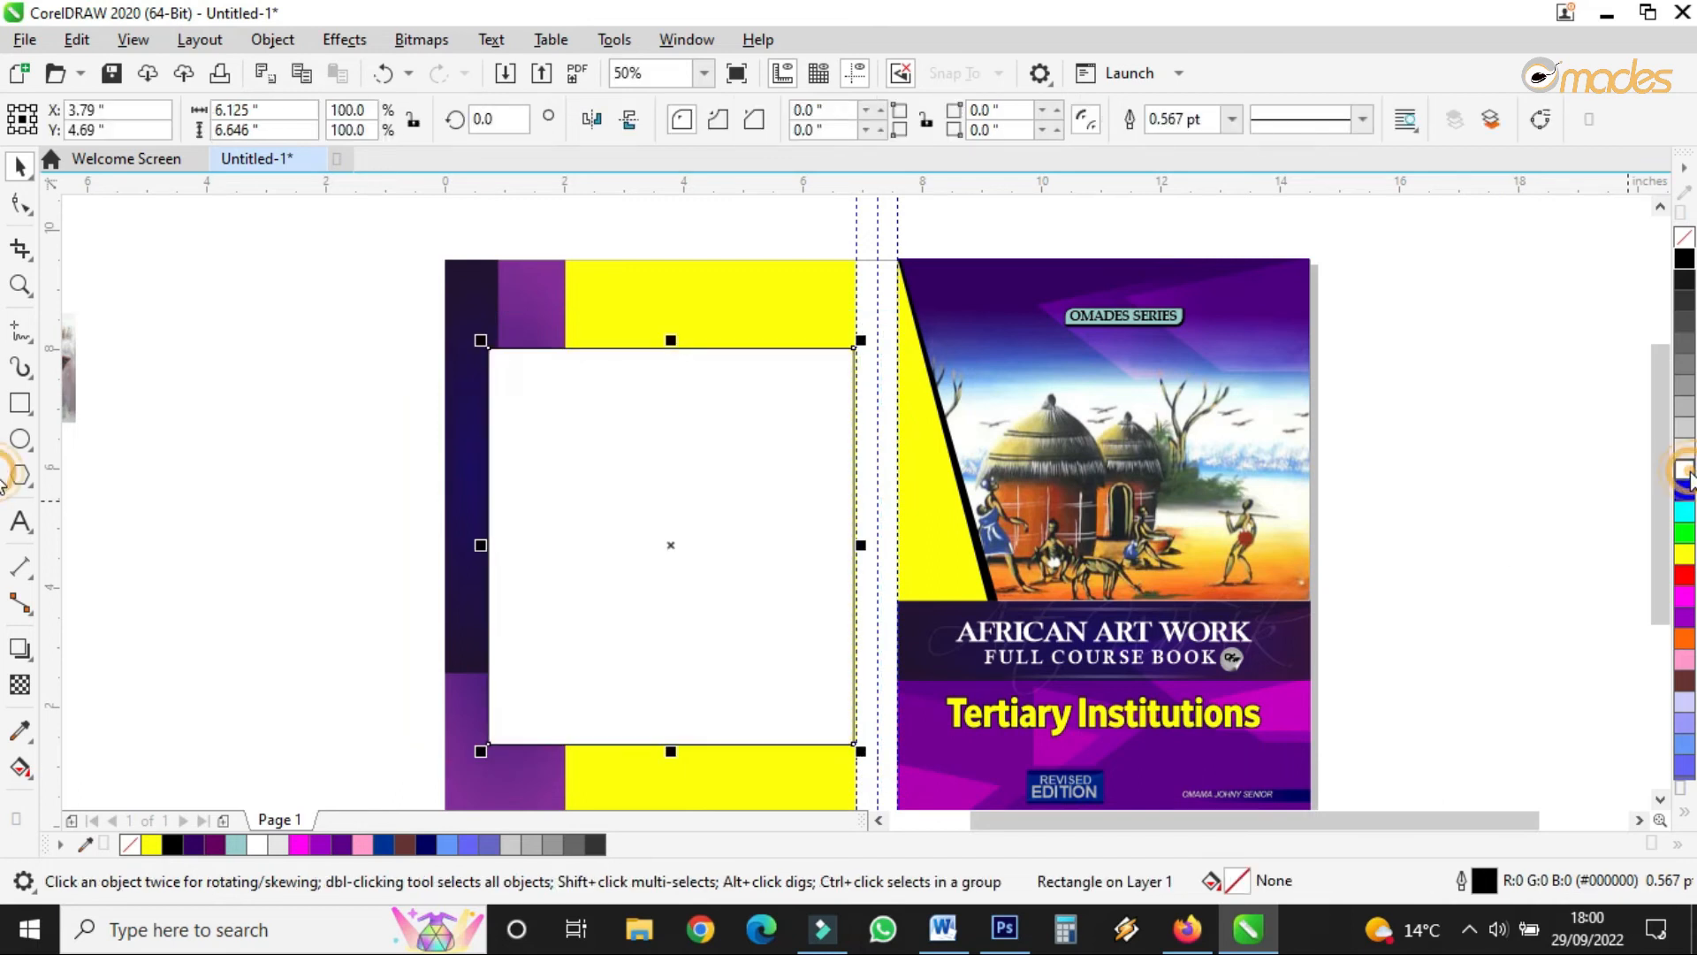
left_click(1684, 469)
scroll(521, 391, "up", 1)
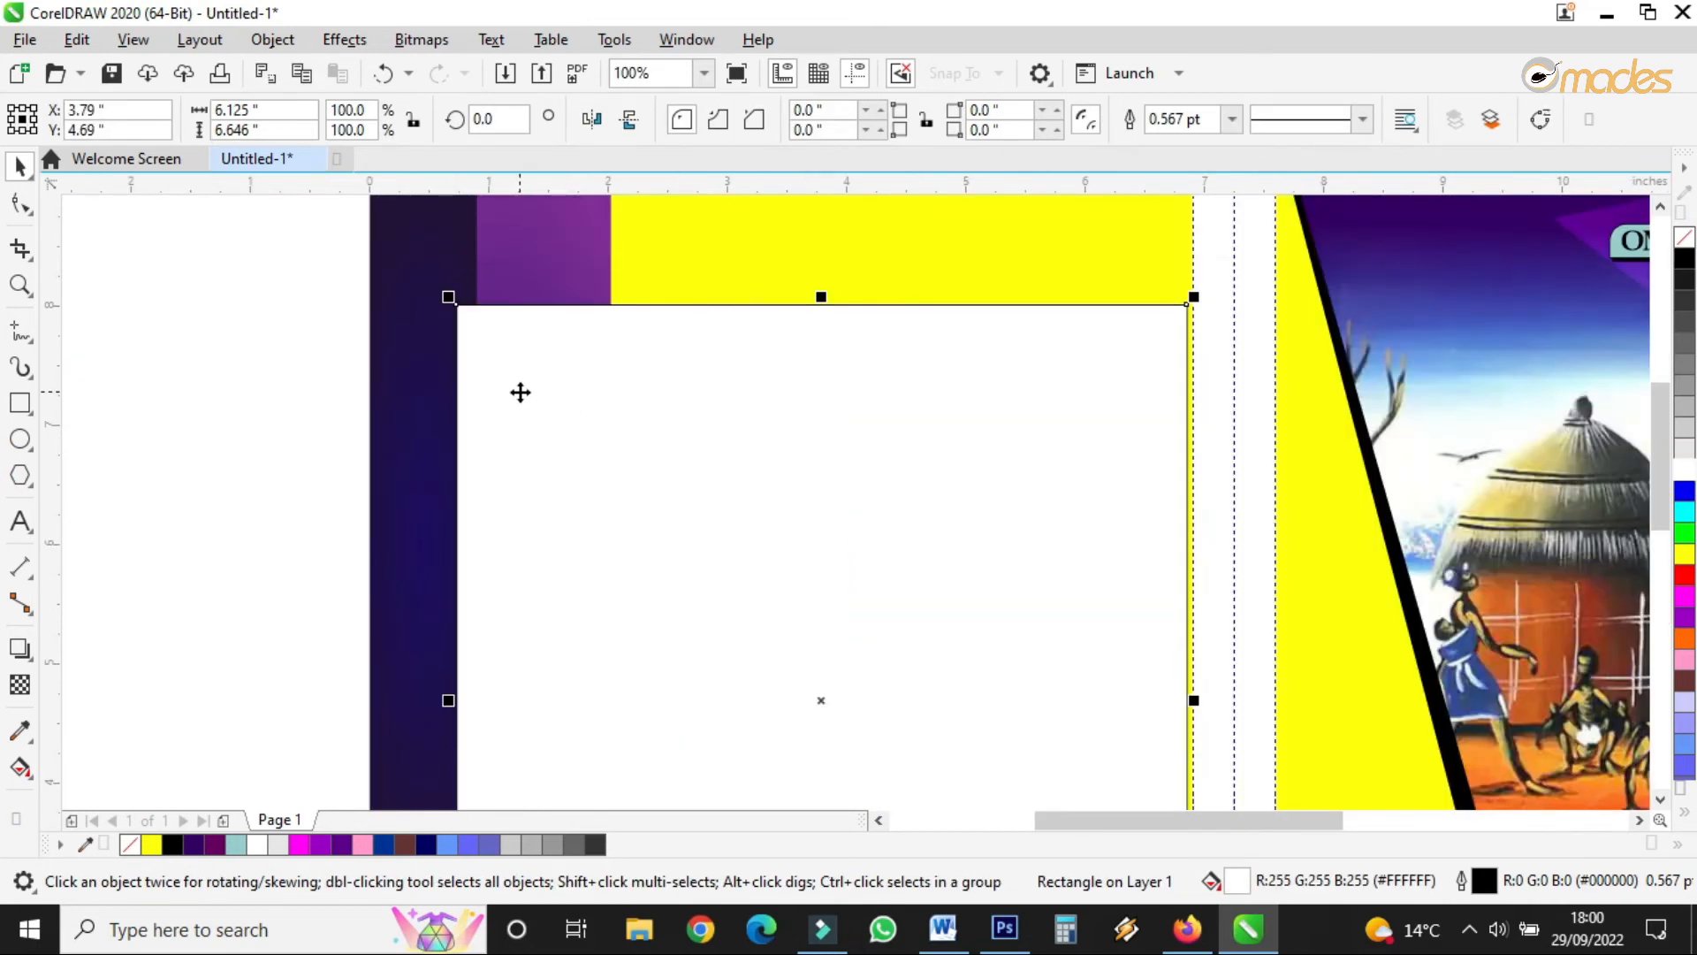
left_click(20, 687)
left_click(60, 119)
left_click_drag(530, 126, 534, 133)
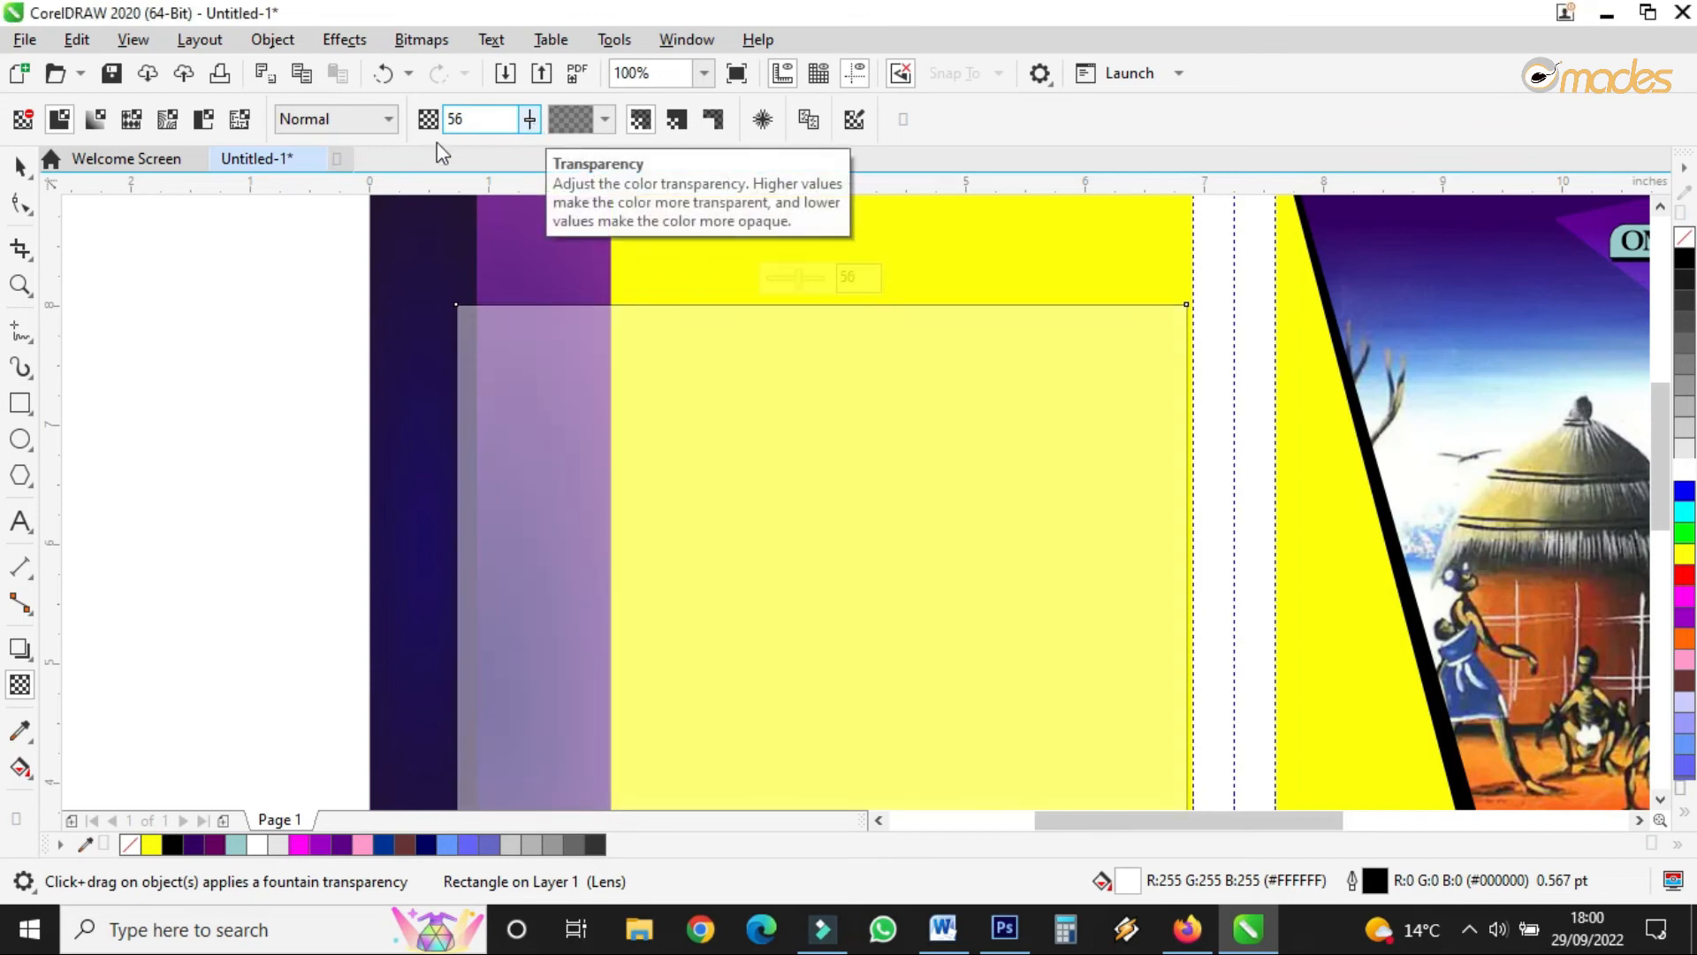
left_click(23, 165)
- Pull the white panel's left edge slightly right and set its outline to None
scroll(485, 375, "down", 3)
scroll(486, 391, "up", 3)
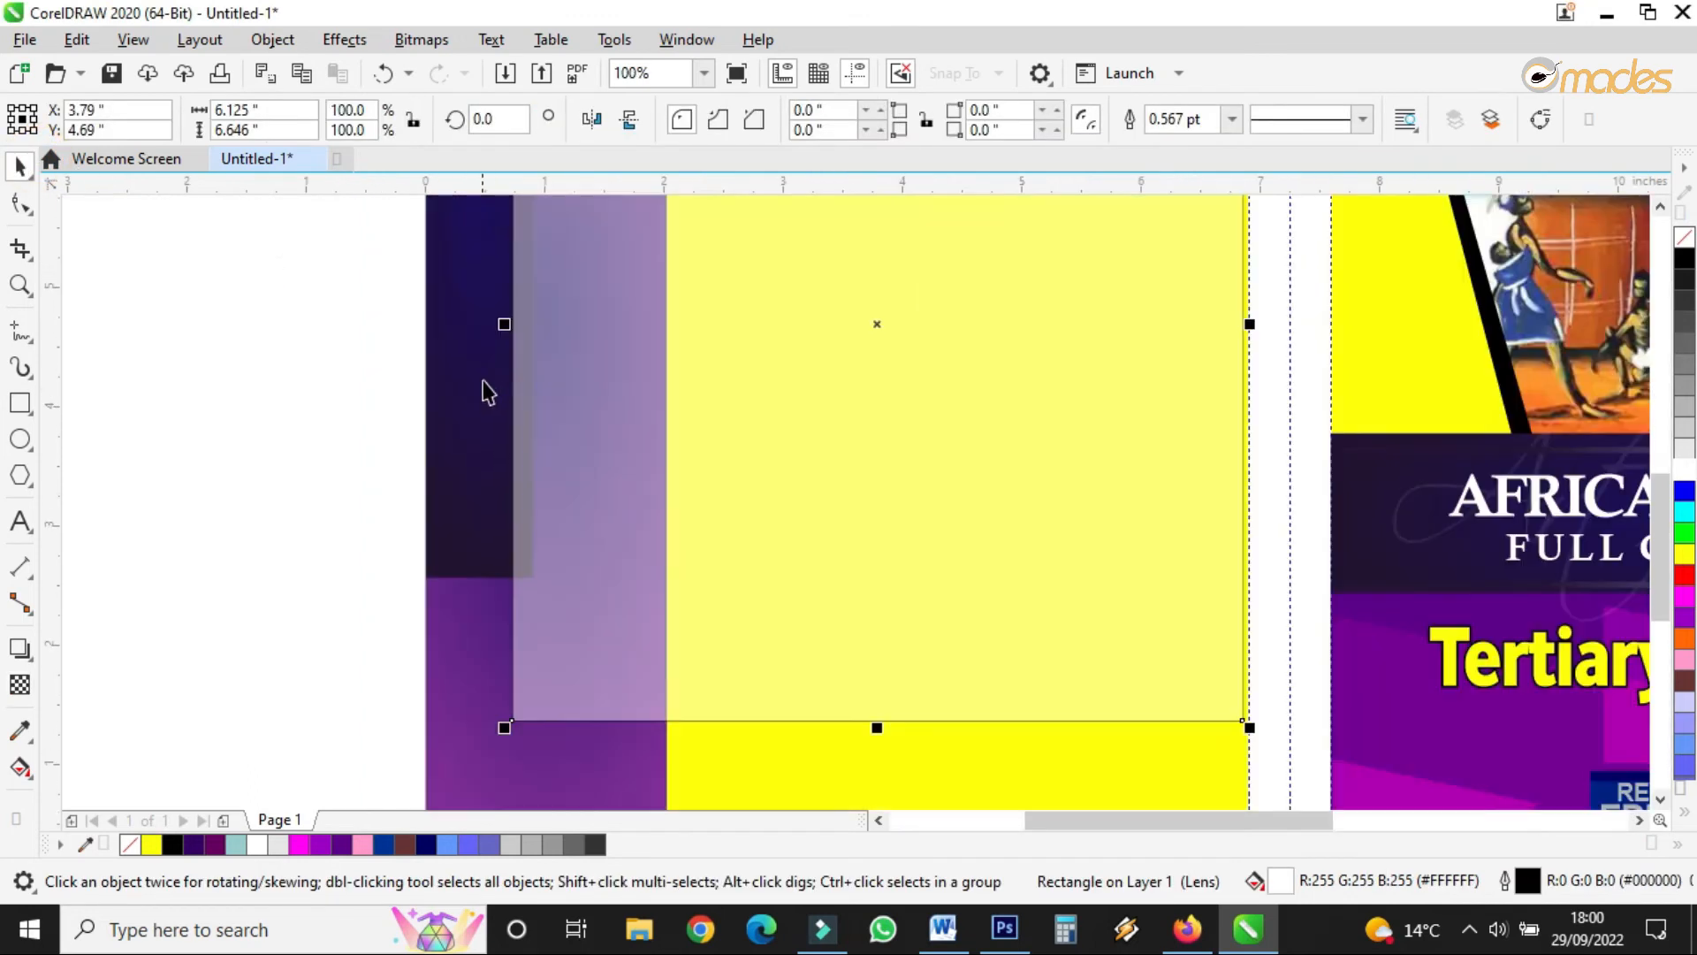
left_click_drag(504, 325, 525, 362)
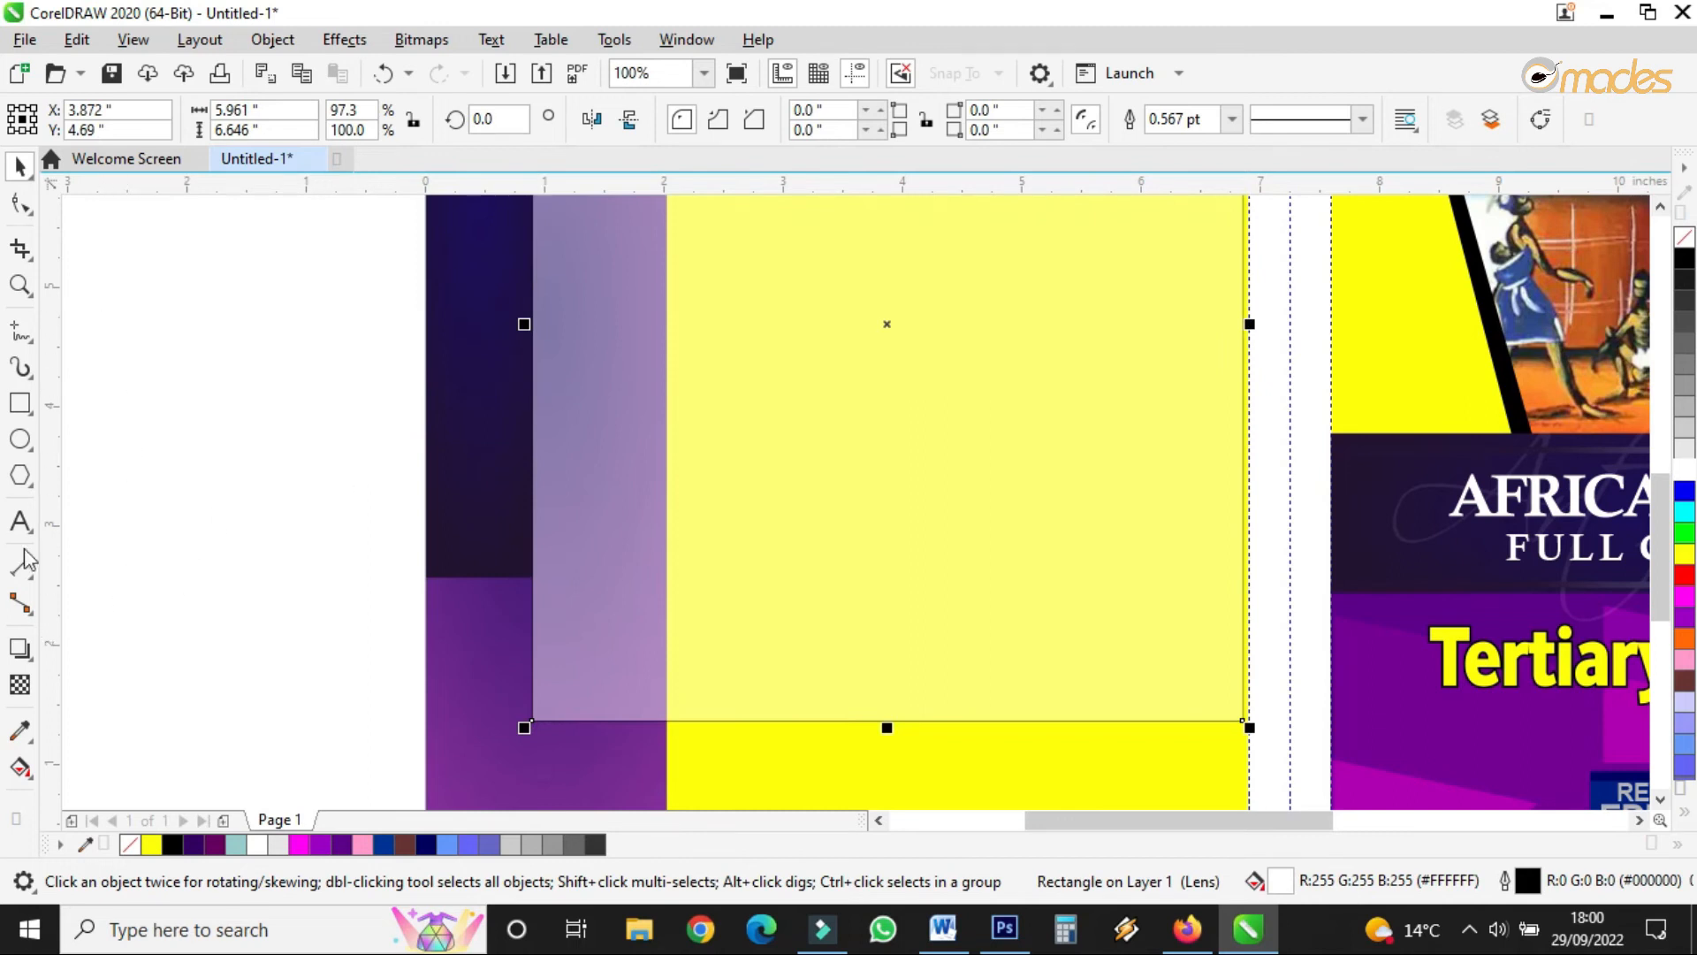
left_click(1231, 118)
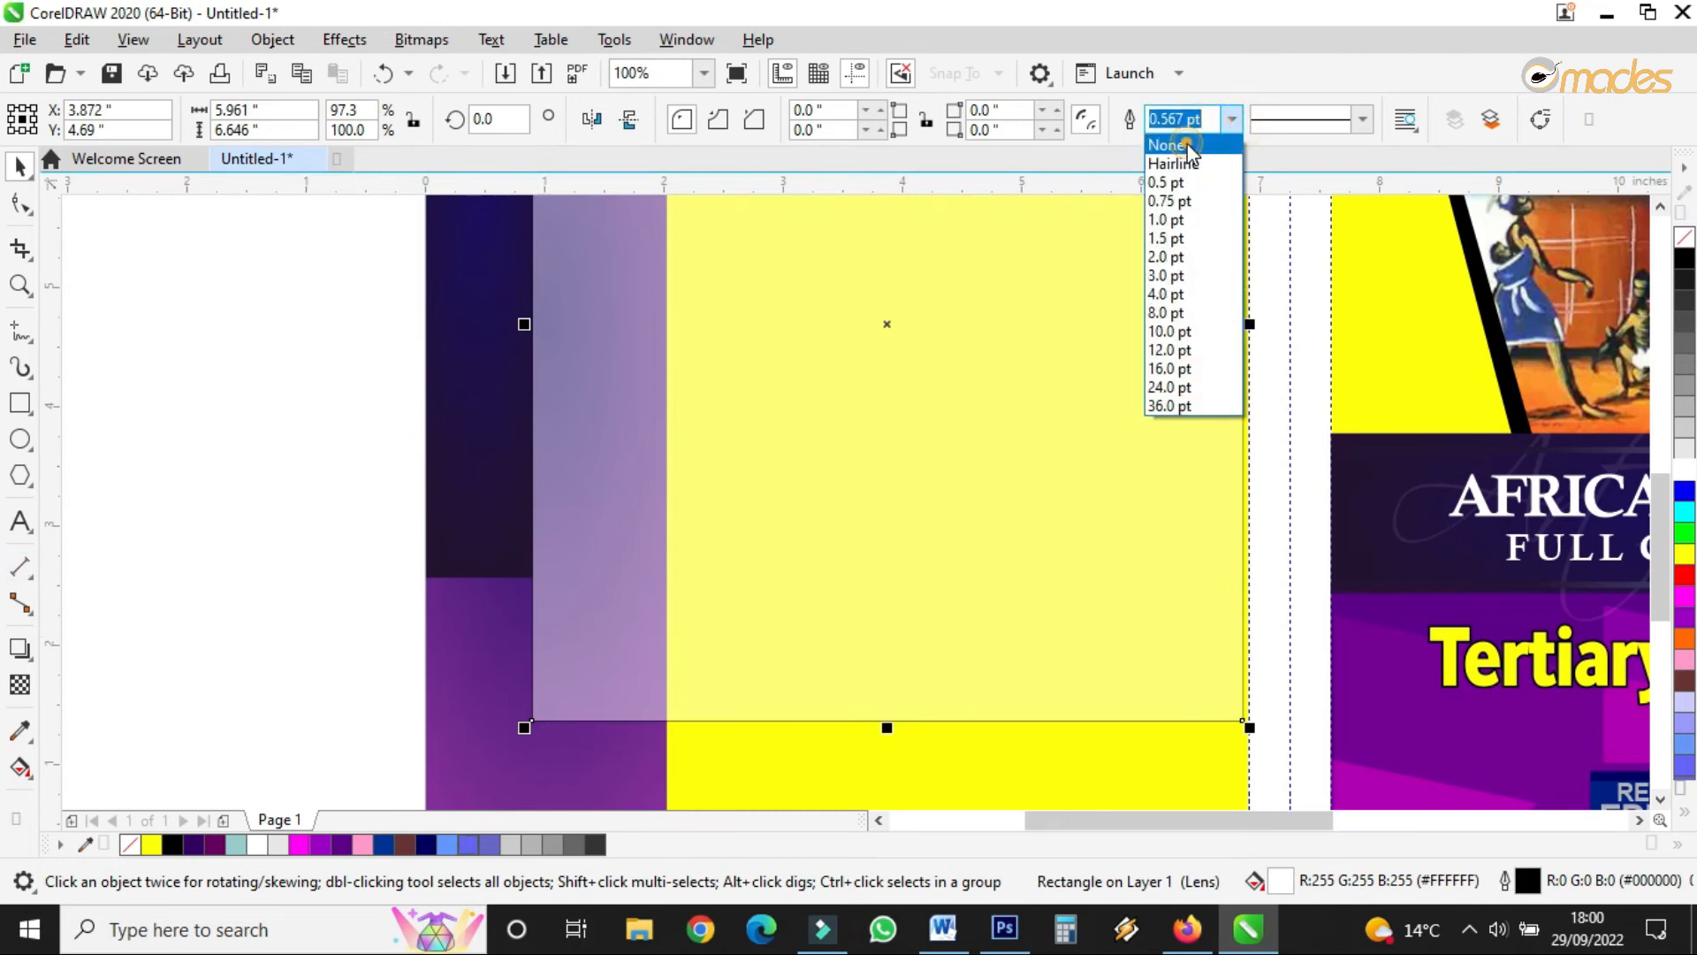
left_click(1169, 135)
scroll(996, 589, "down", 2)
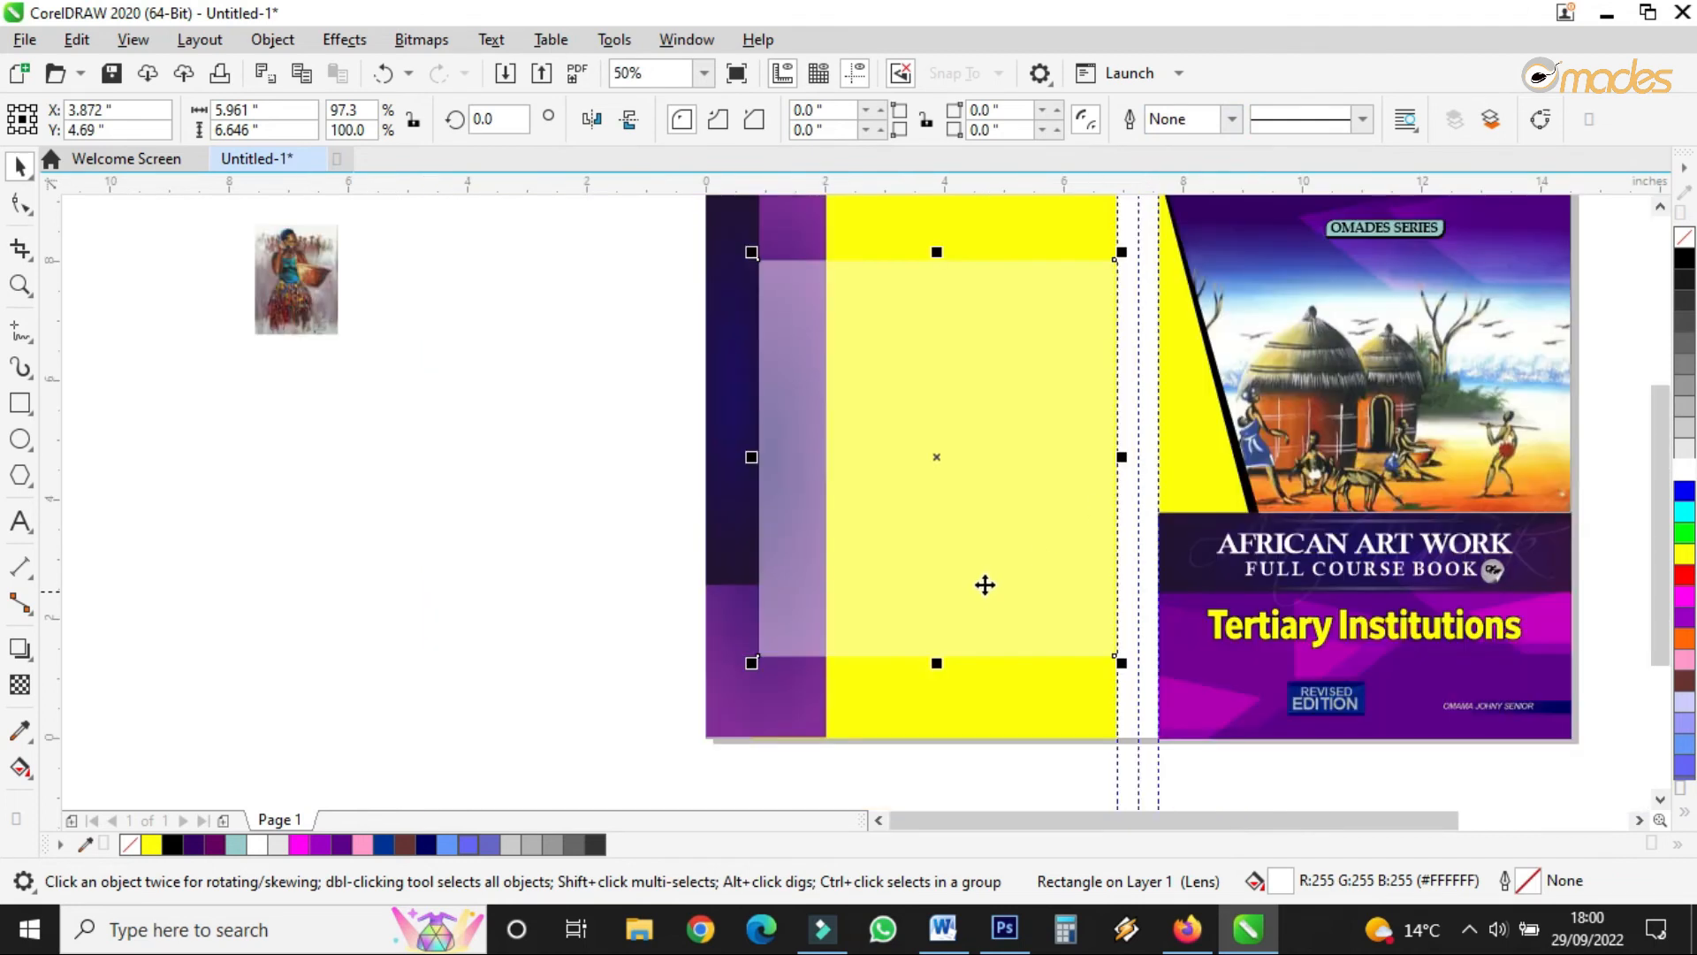
scroll(654, 670, "down", 1)
- Copy the three Ghana imports Overview paragraphs from the Book Sample document, then return to CorelDRAW
left_click(951, 934)
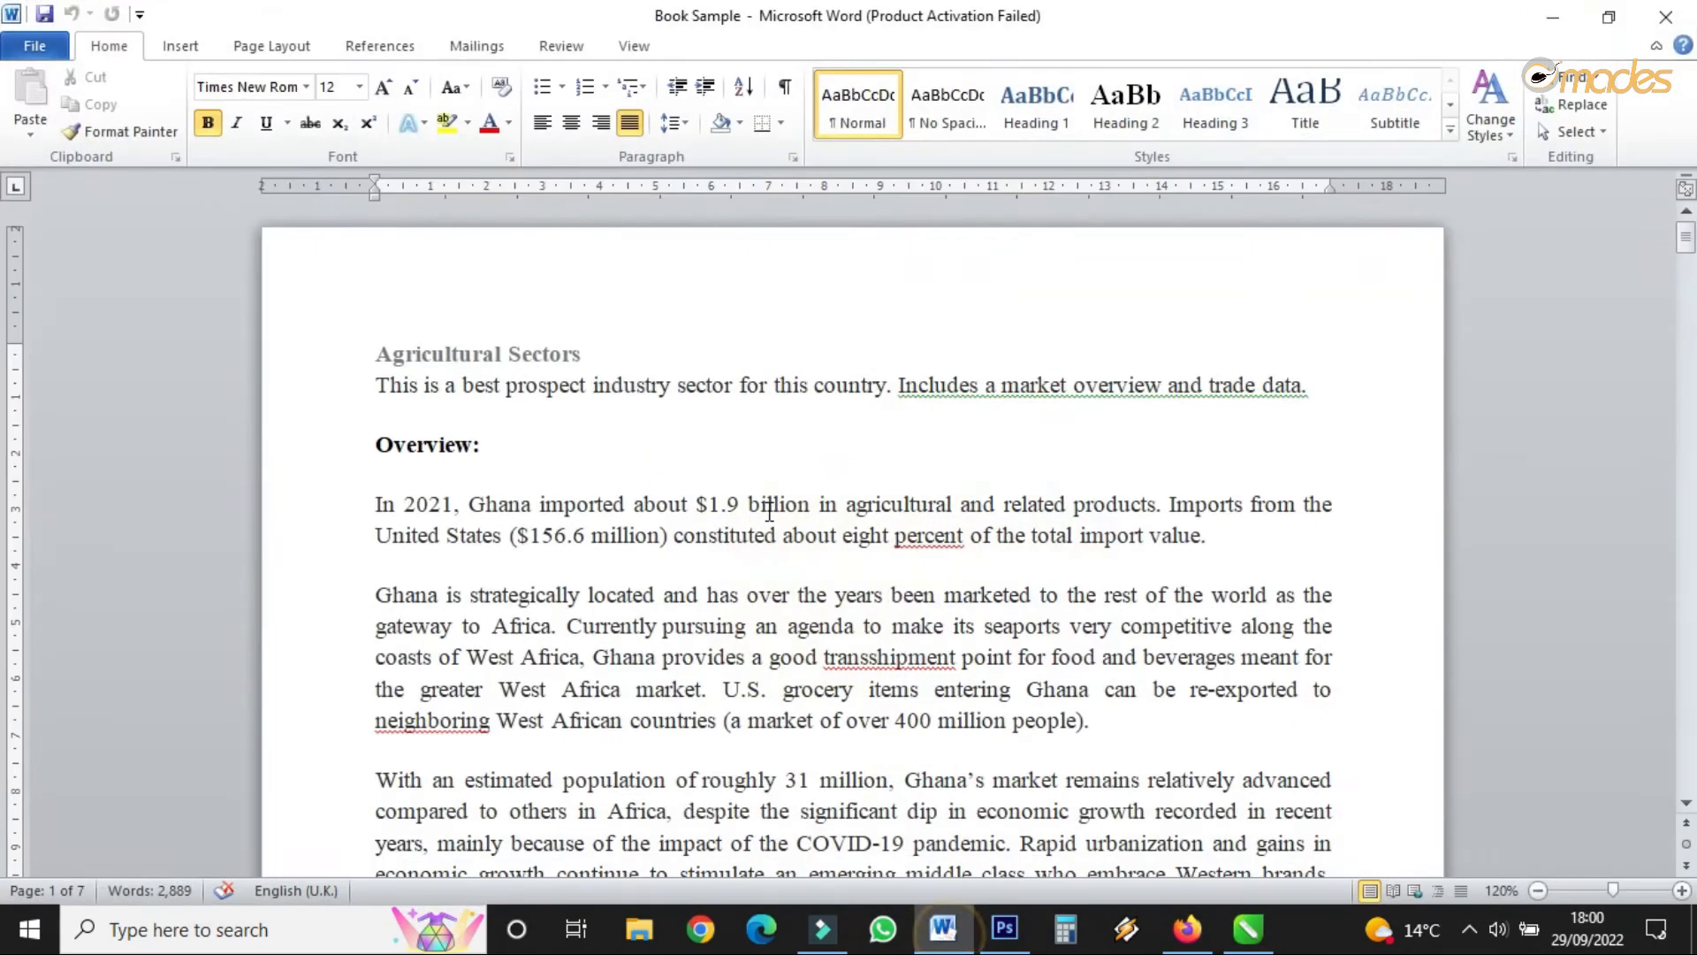
scroll(738, 519, "down", 1)
left_click_drag(367, 442, 1098, 778)
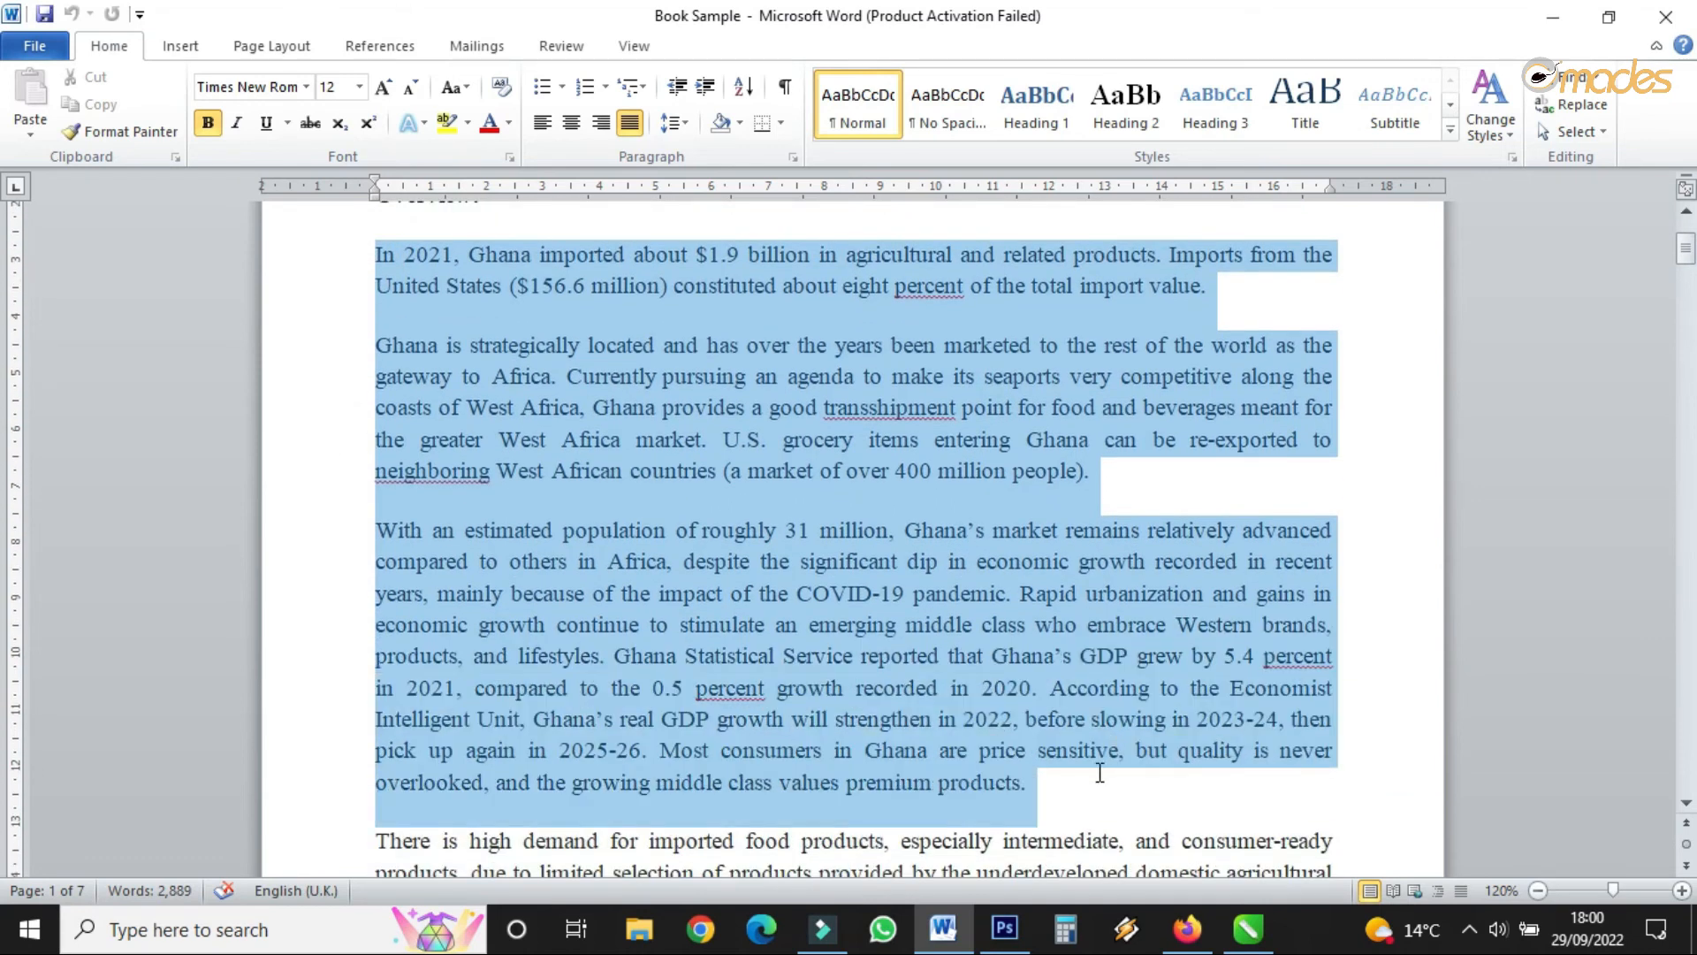
right_click(998, 698)
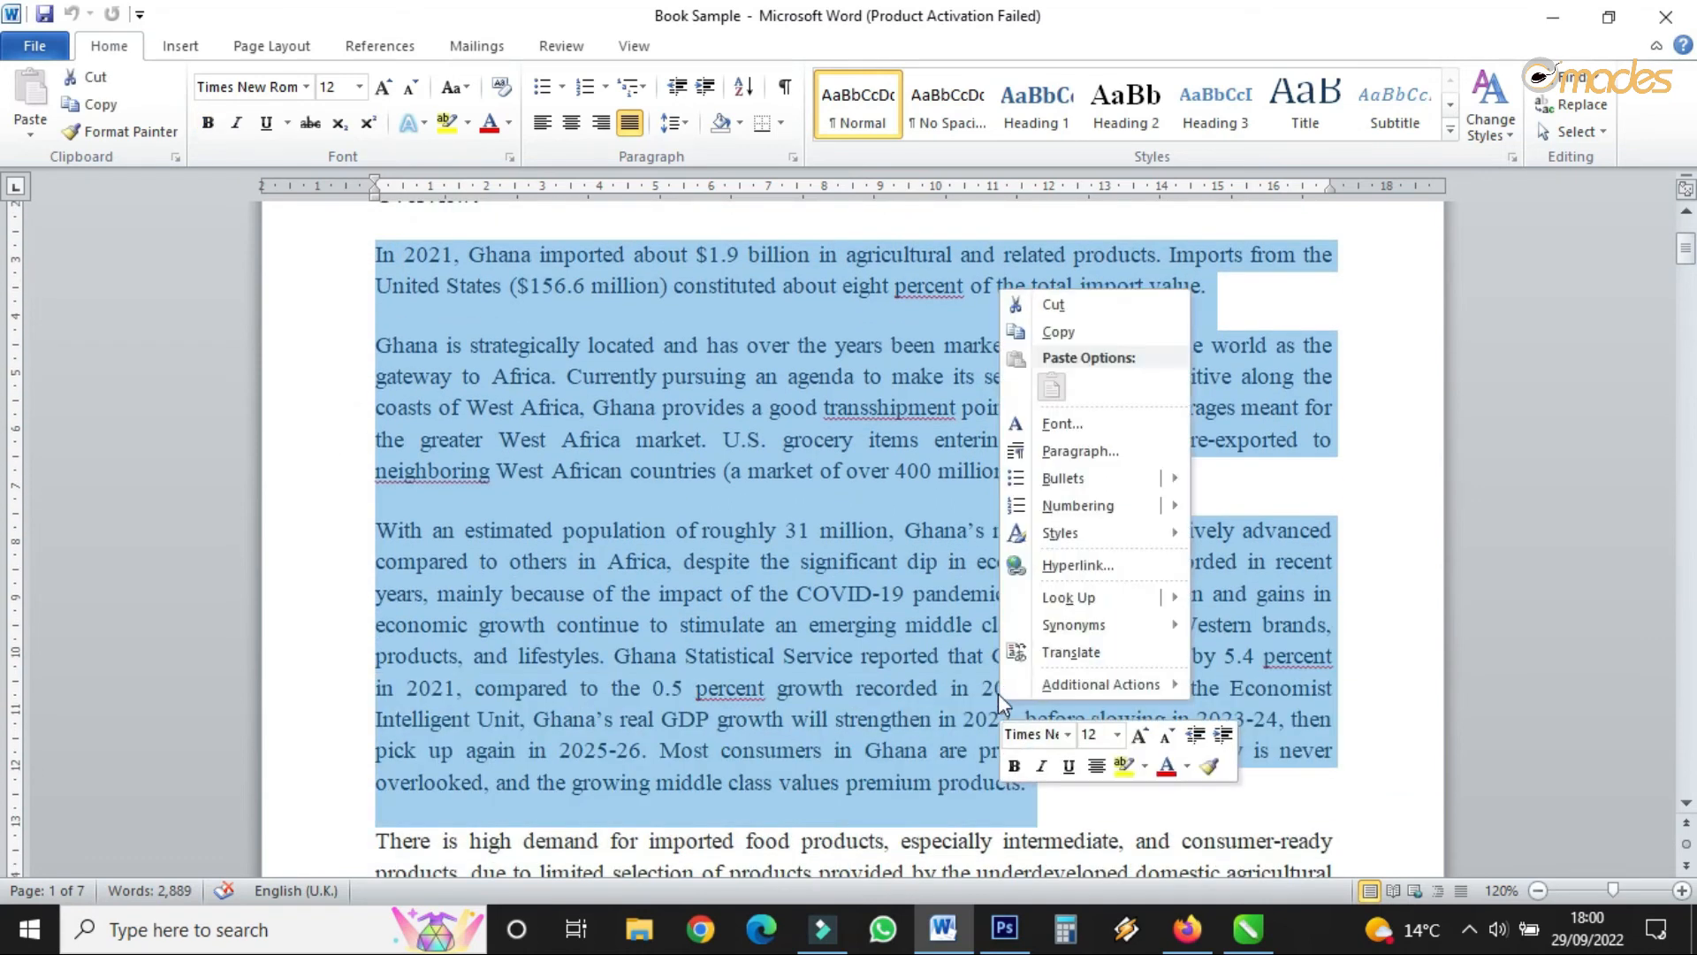
left_click(1083, 331)
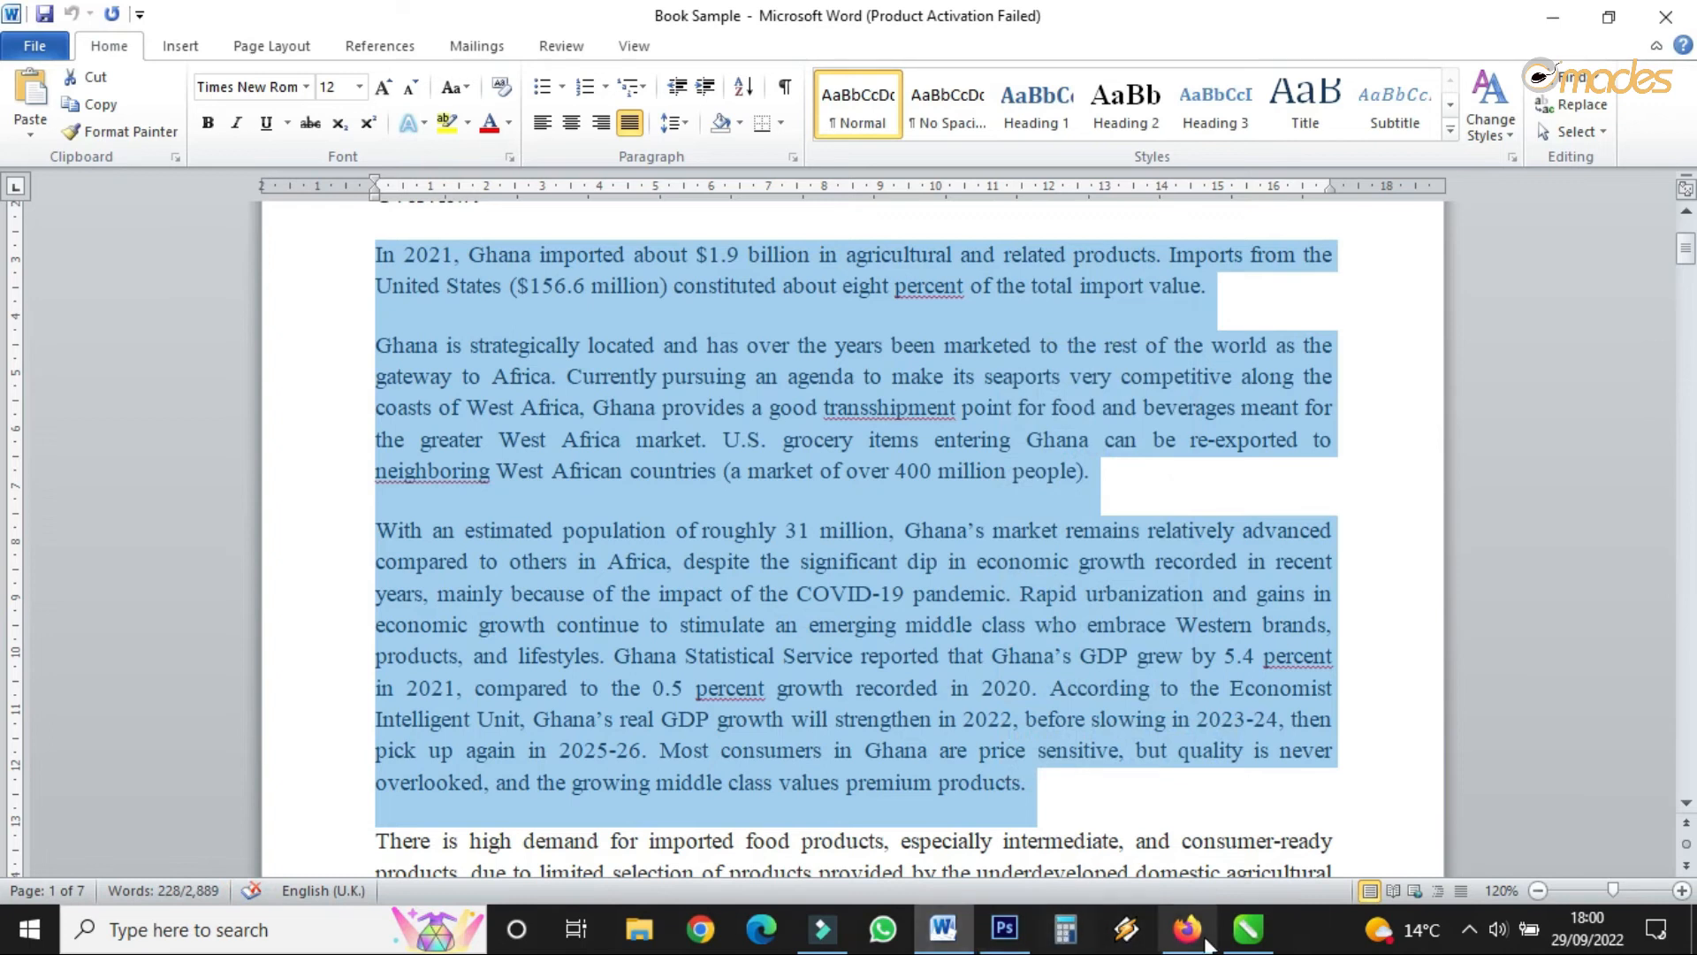
left_click(1248, 928)
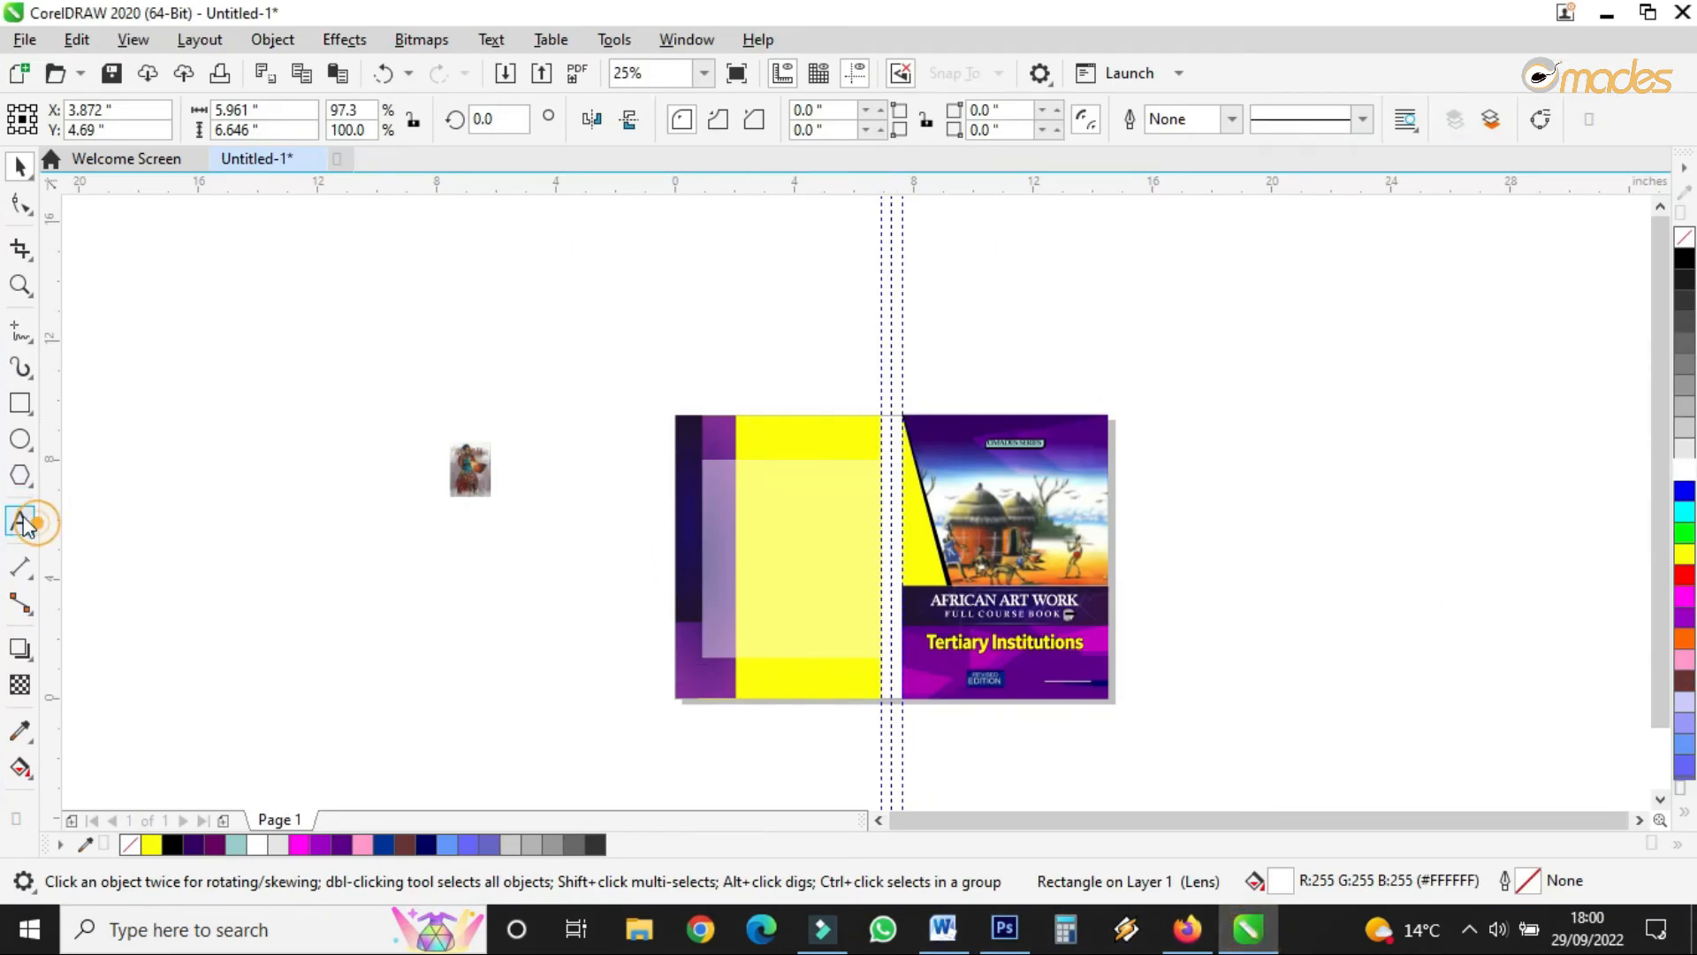
- Draw a paragraph text frame over the white panel and paste the Ghana paragraphs into it
left_click(20, 522)
scroll(825, 568, "up", 1)
left_click_drag(609, 393, 913, 743)
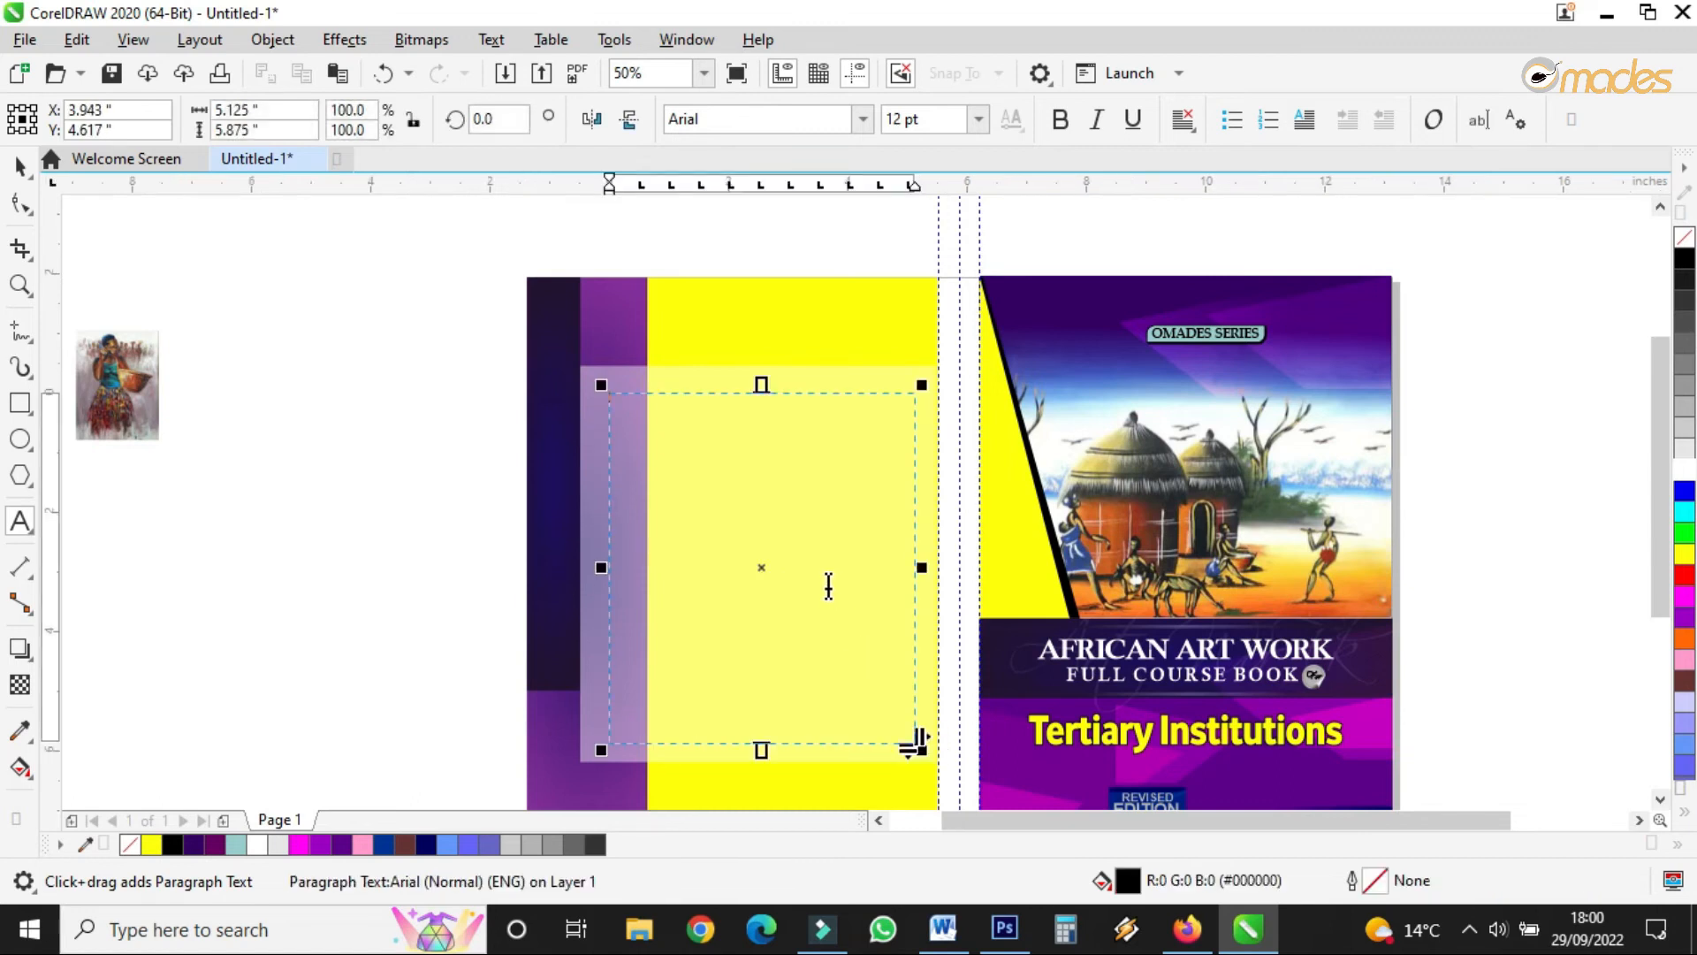
right_click(829, 586)
left_click(886, 430)
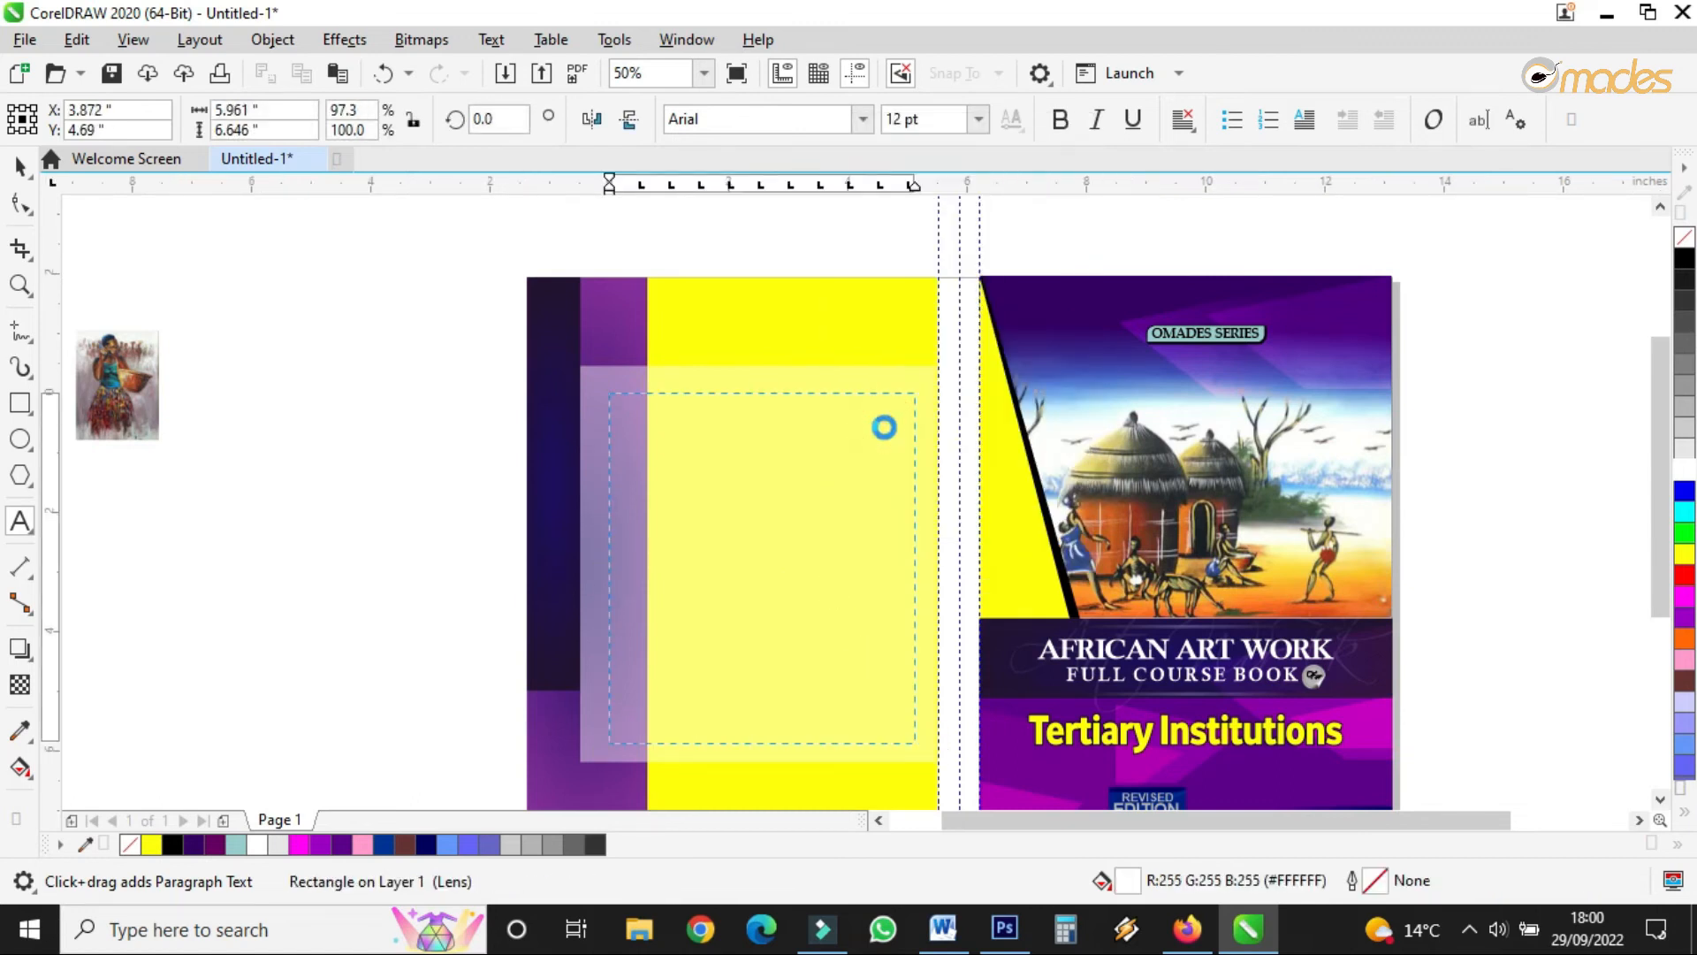
left_click_drag(602, 567, 594, 566)
- Set the paragraph text to 13 pt and widen its line spacing
scroll(784, 505, "up", 2)
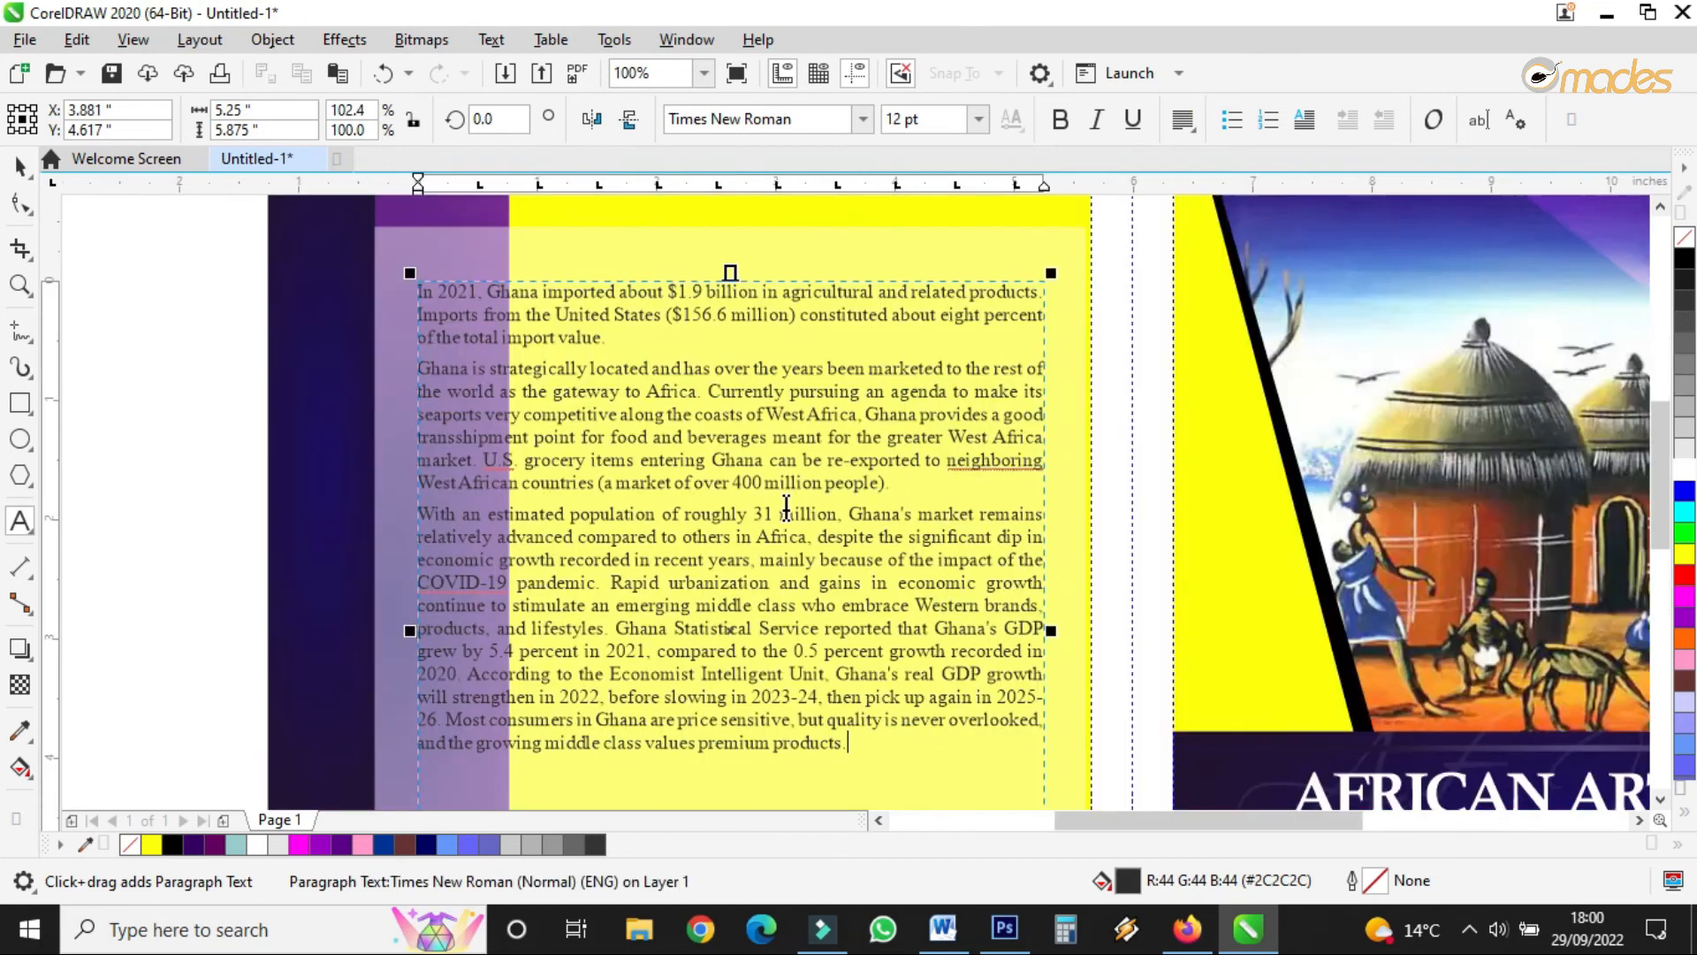
left_click(19, 166)
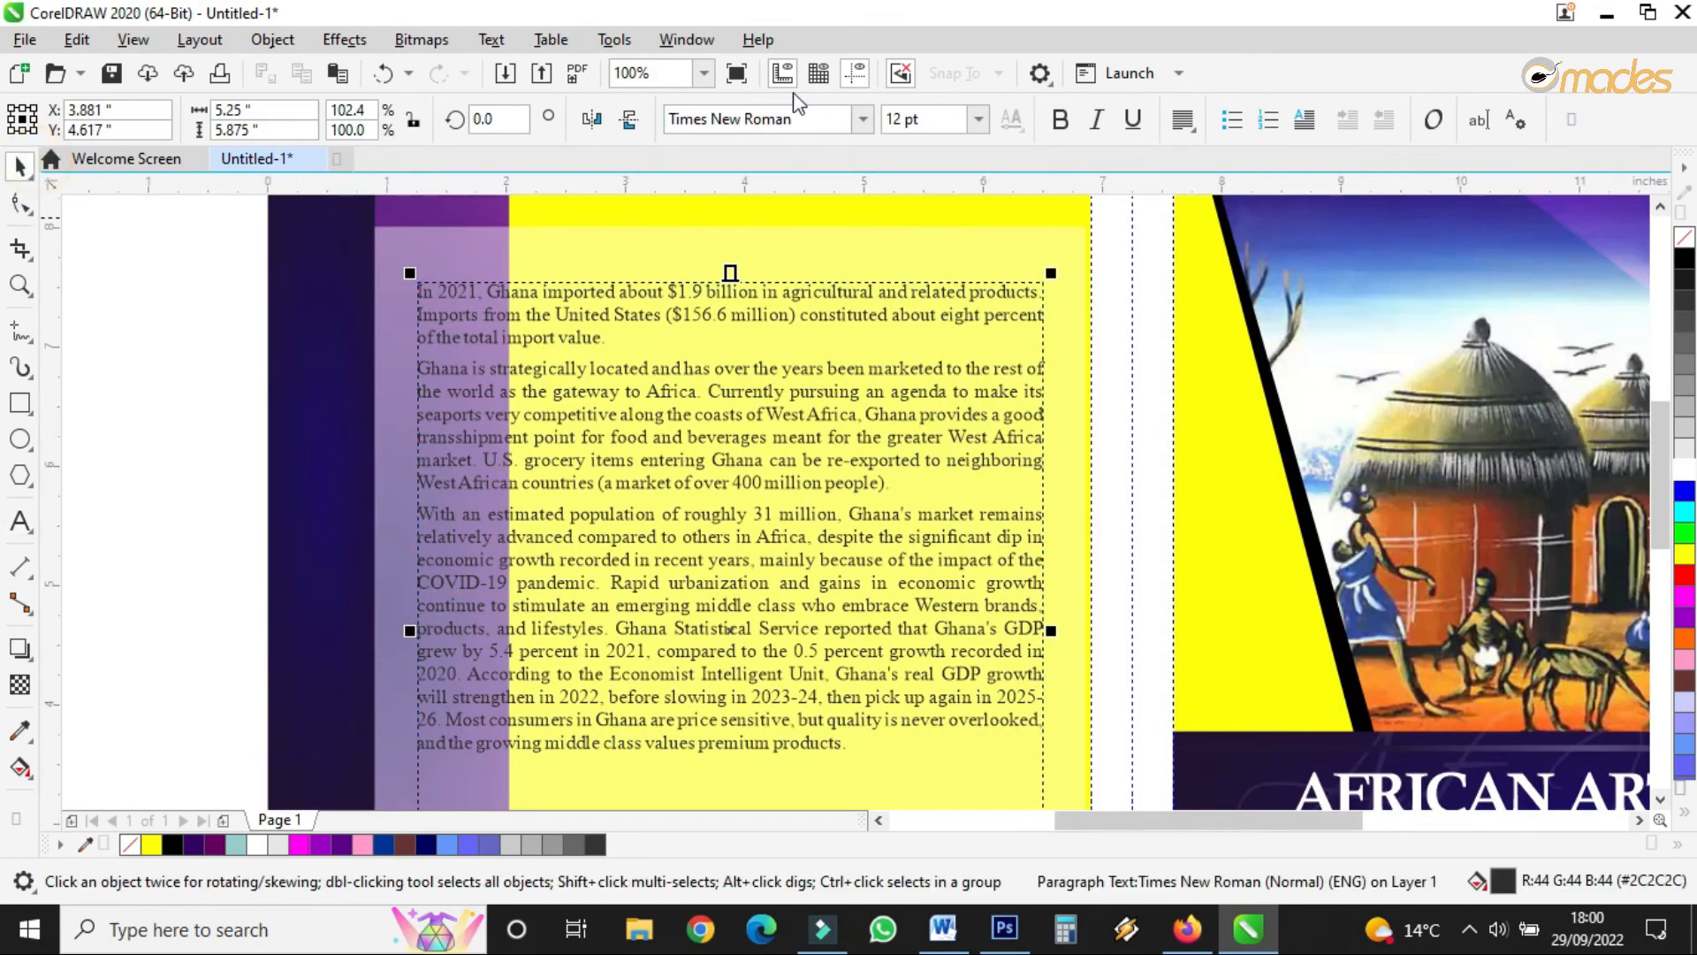
left_click(922, 118)
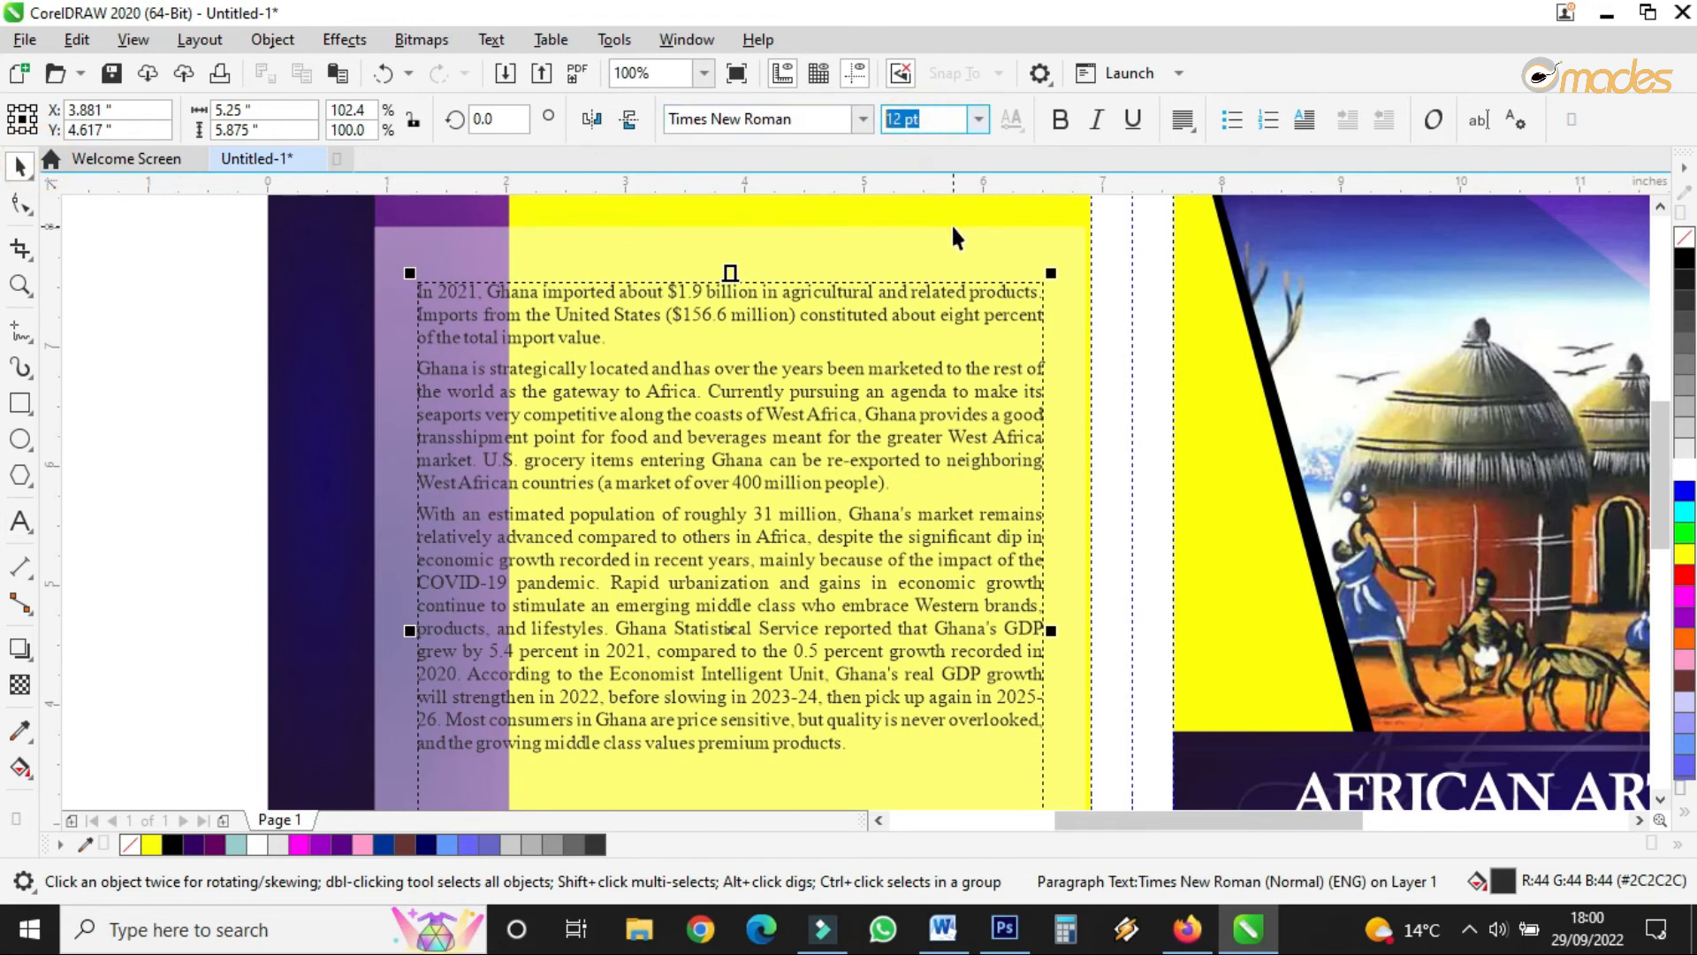
type("13")
key("Return")
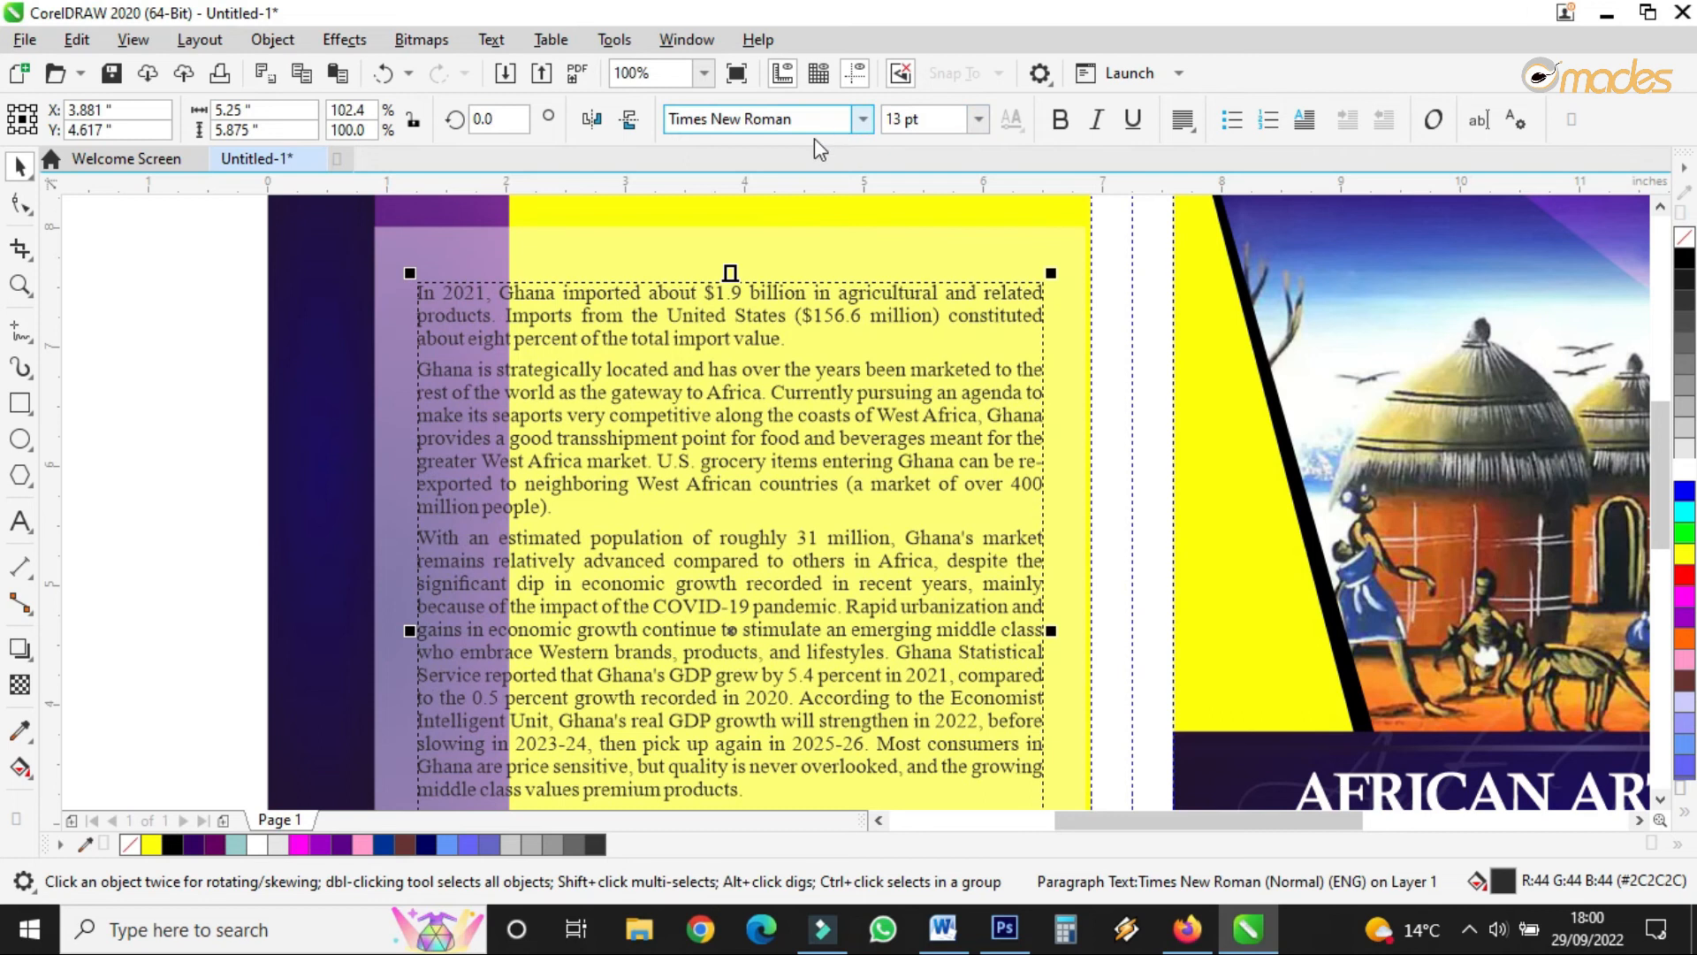
scroll(772, 248, "down", 2)
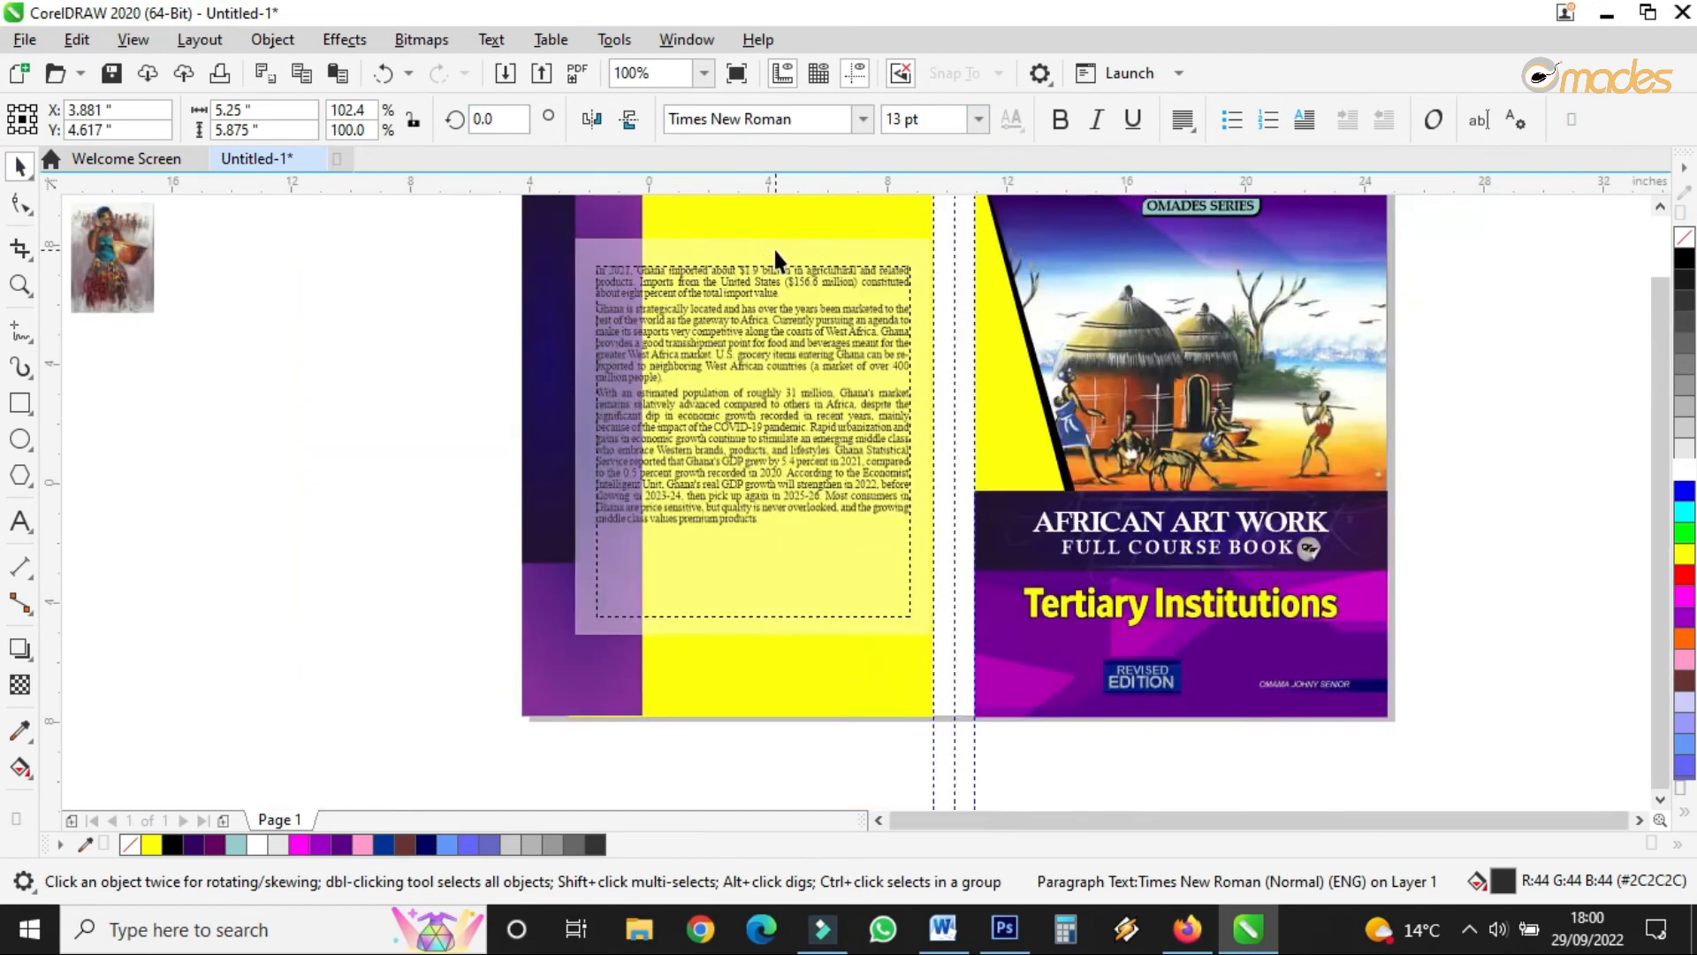
scroll(753, 326, "up", 1)
left_click(29, 198)
left_click_drag(603, 541, 604, 579)
- Insert a blank line between the Ghana paragraphs
left_click(20, 164)
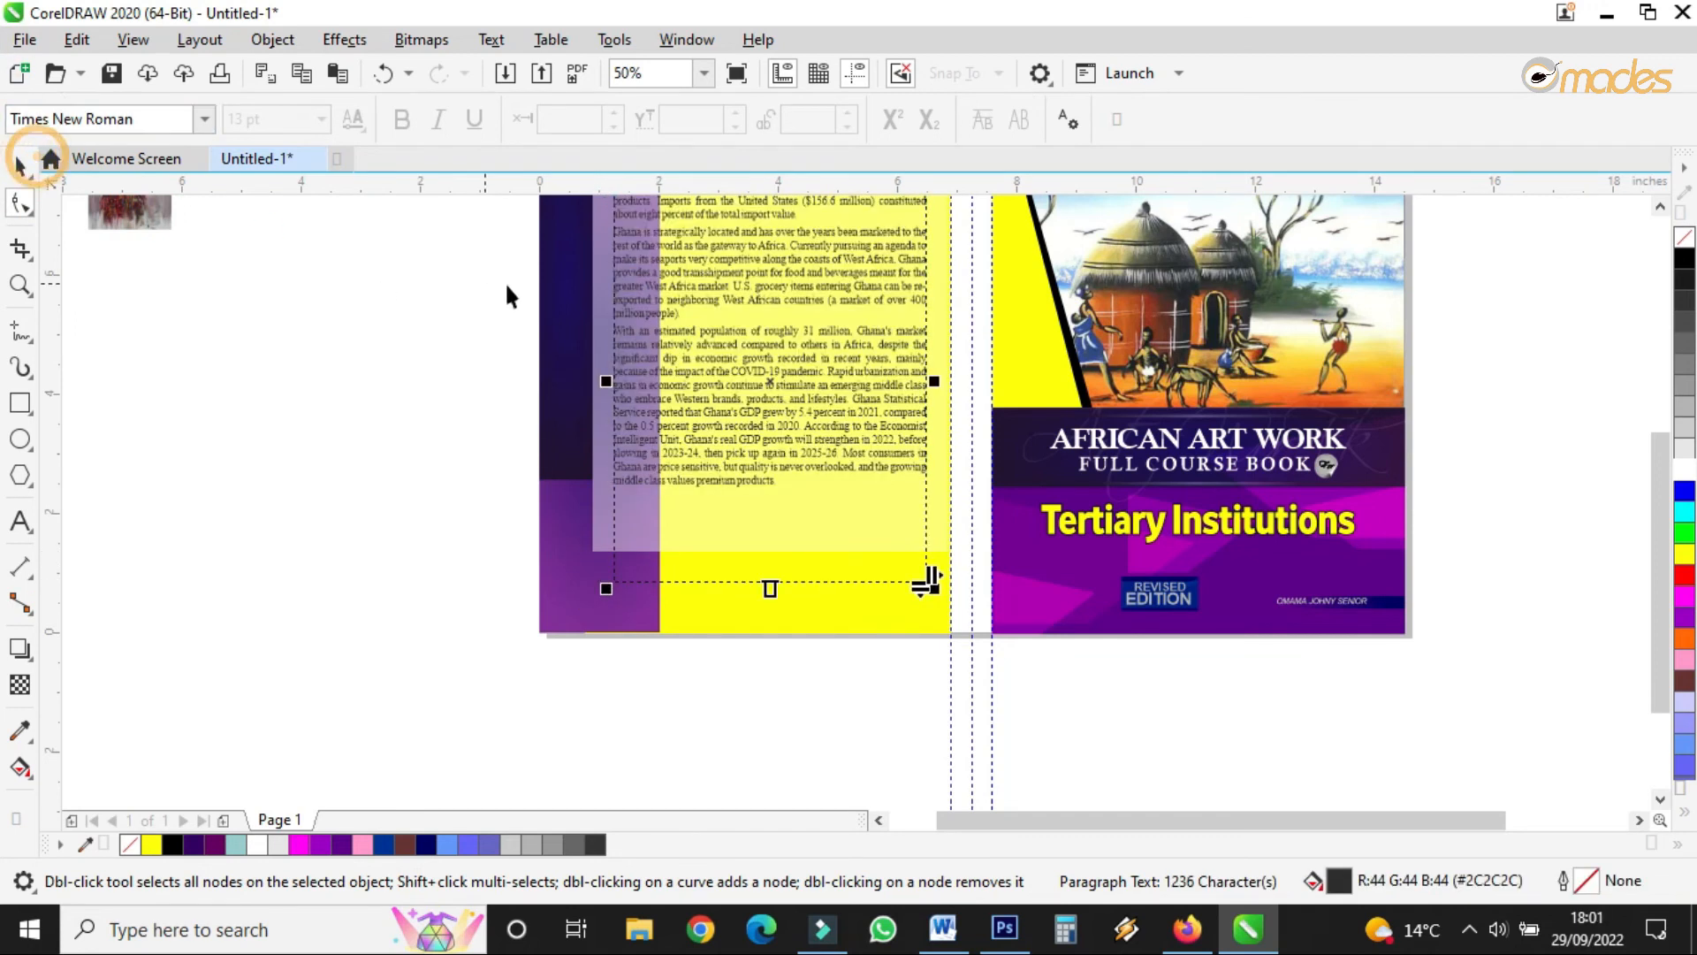
scroll(682, 303, "up", 2)
double_click(681, 309)
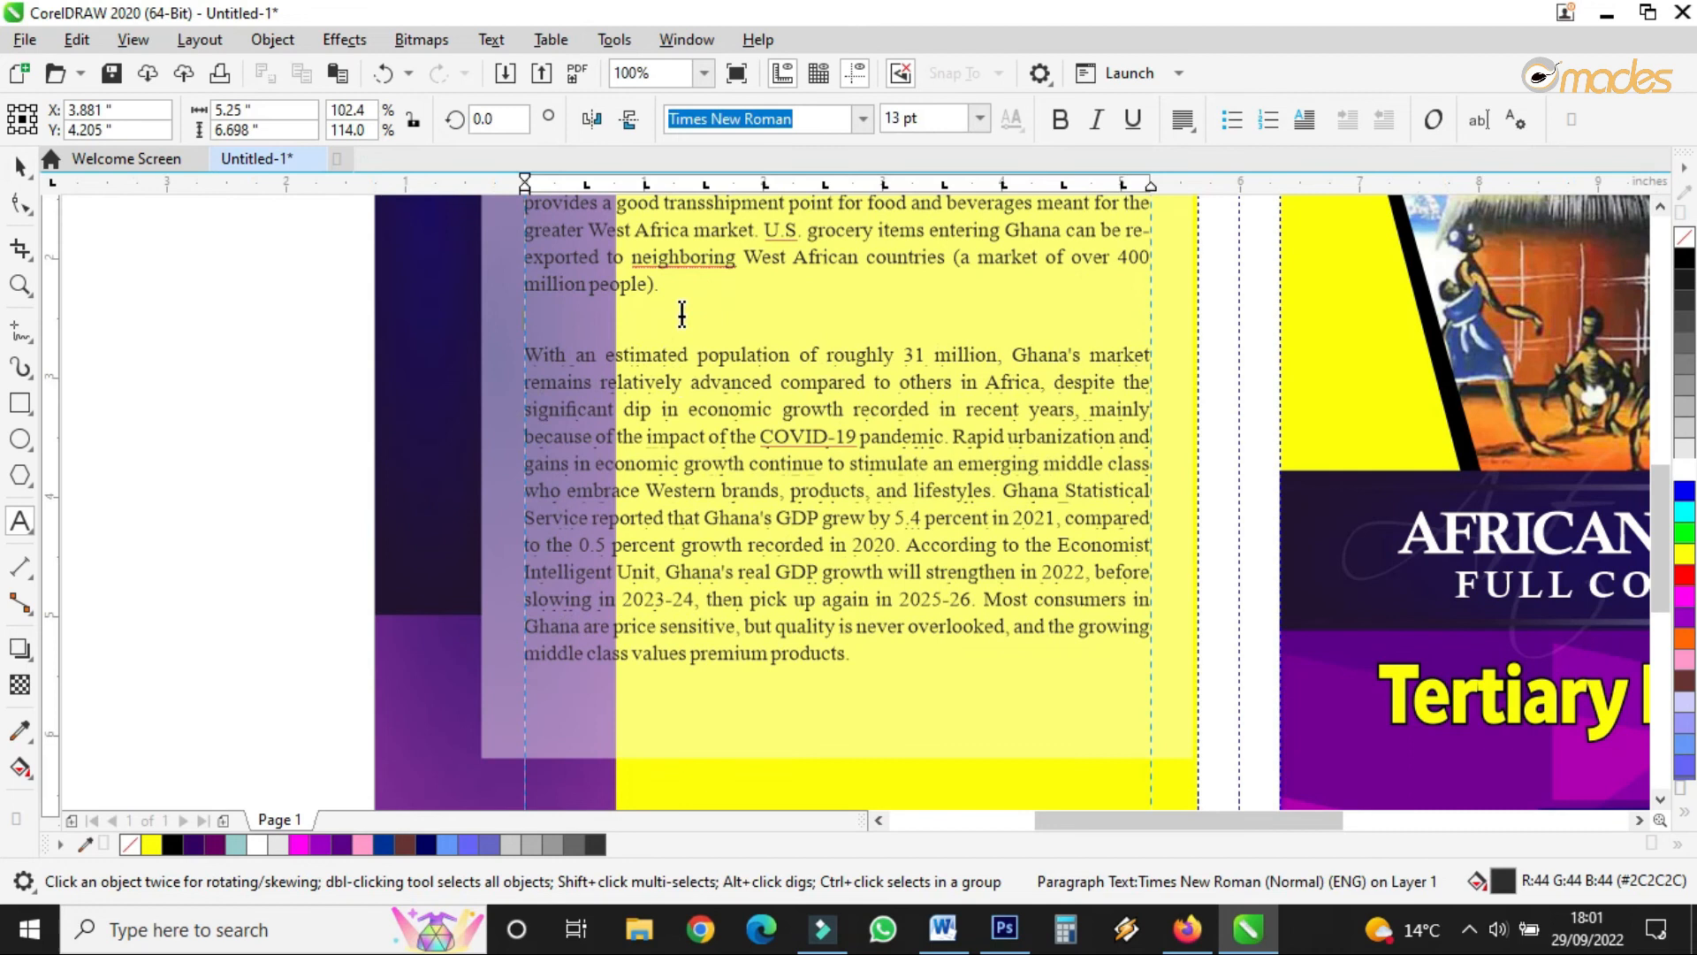
scroll(714, 415, "down", 2)
scroll(775, 257, "up", 2)
left_click(807, 314)
key("Return")
scroll(747, 424, "down", 2)
scroll(750, 424, "up", 1)
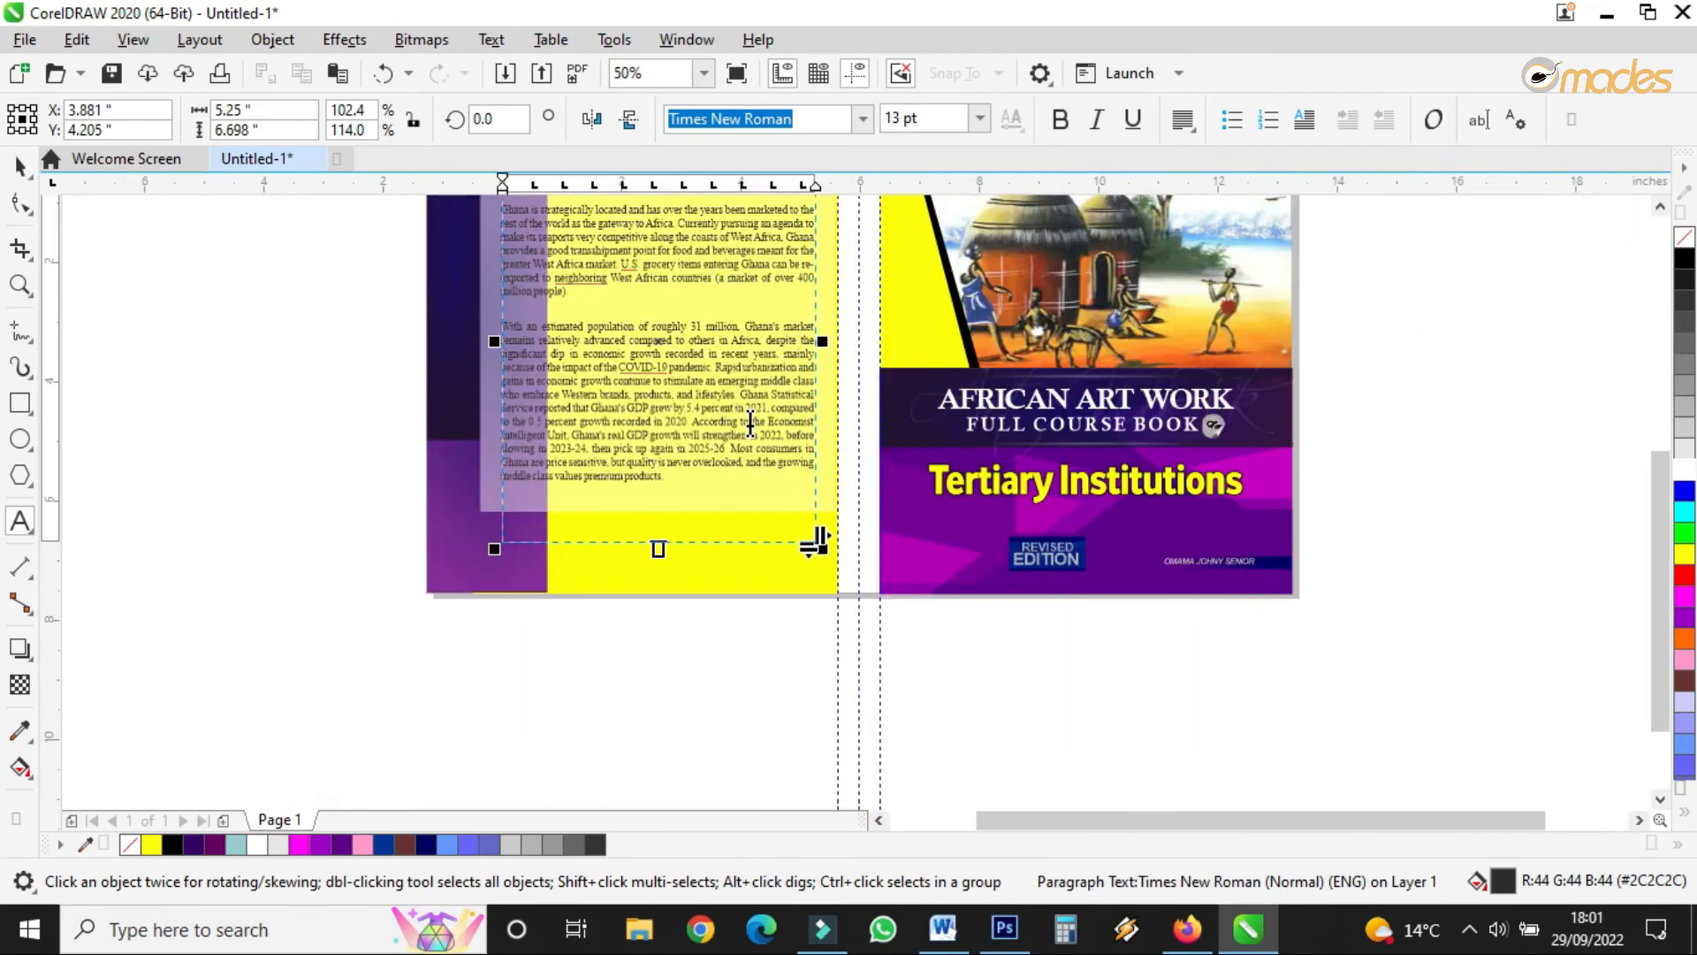
- Shorten and narrow the text frame to fit closely around the text
left_click_drag(657, 546, 657, 499)
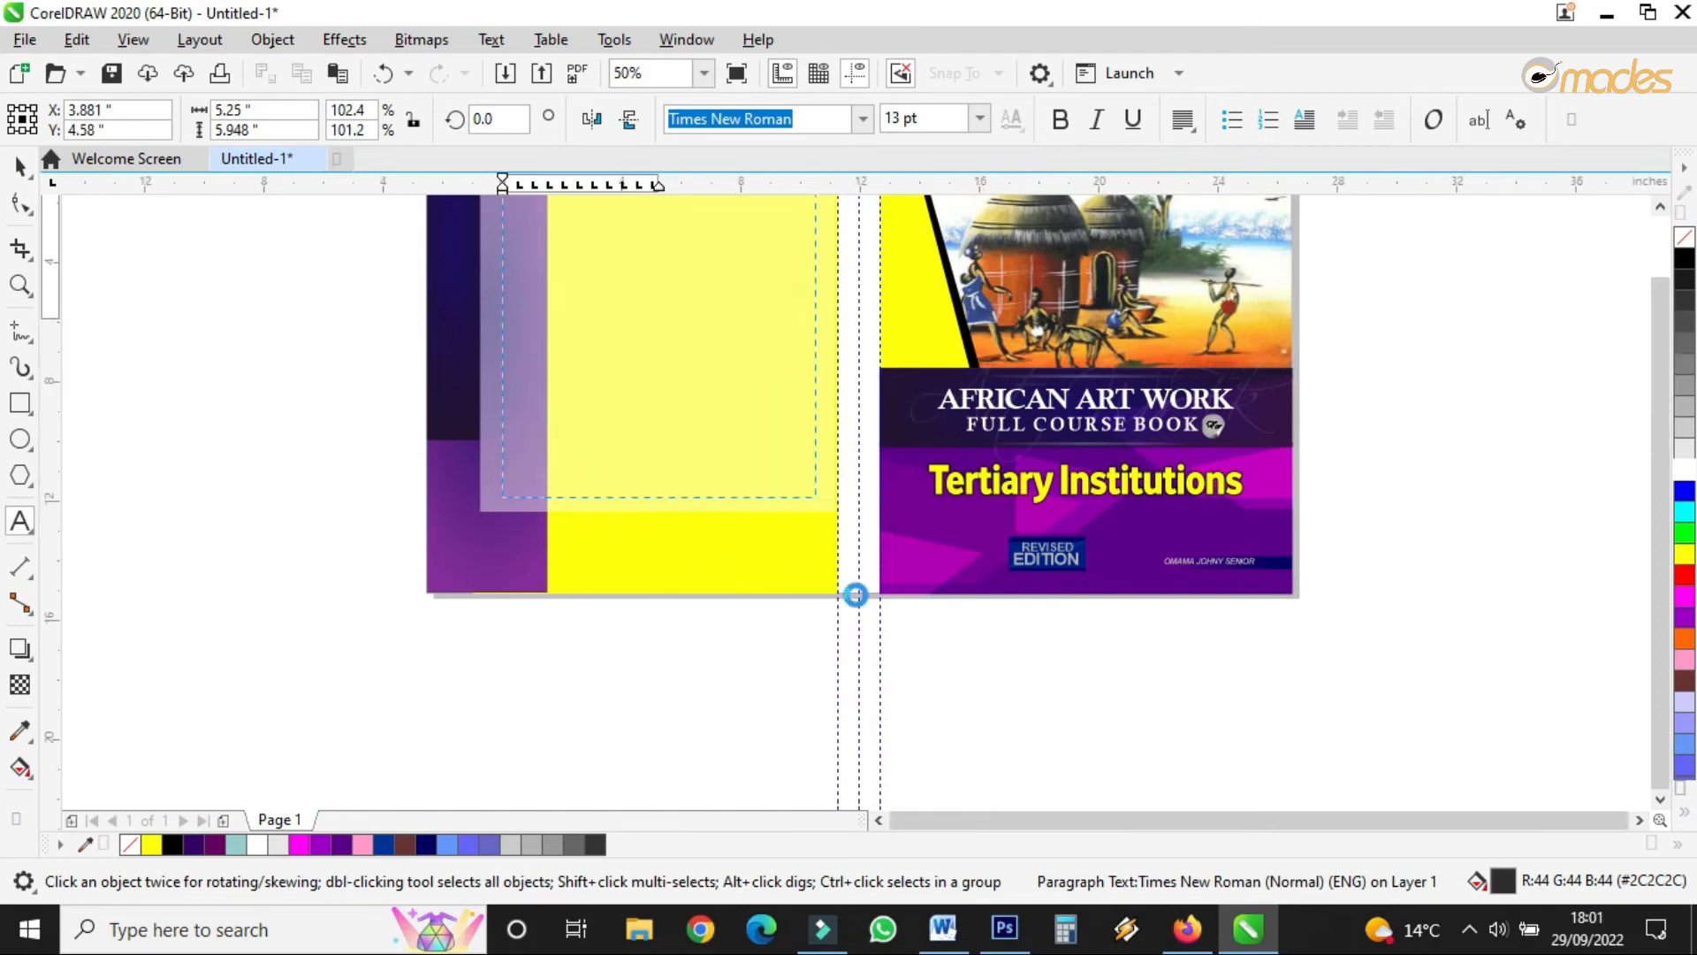
scroll(822, 492, "down", 2)
scroll(754, 451, "up", 3)
left_click_drag(915, 616, 910, 616)
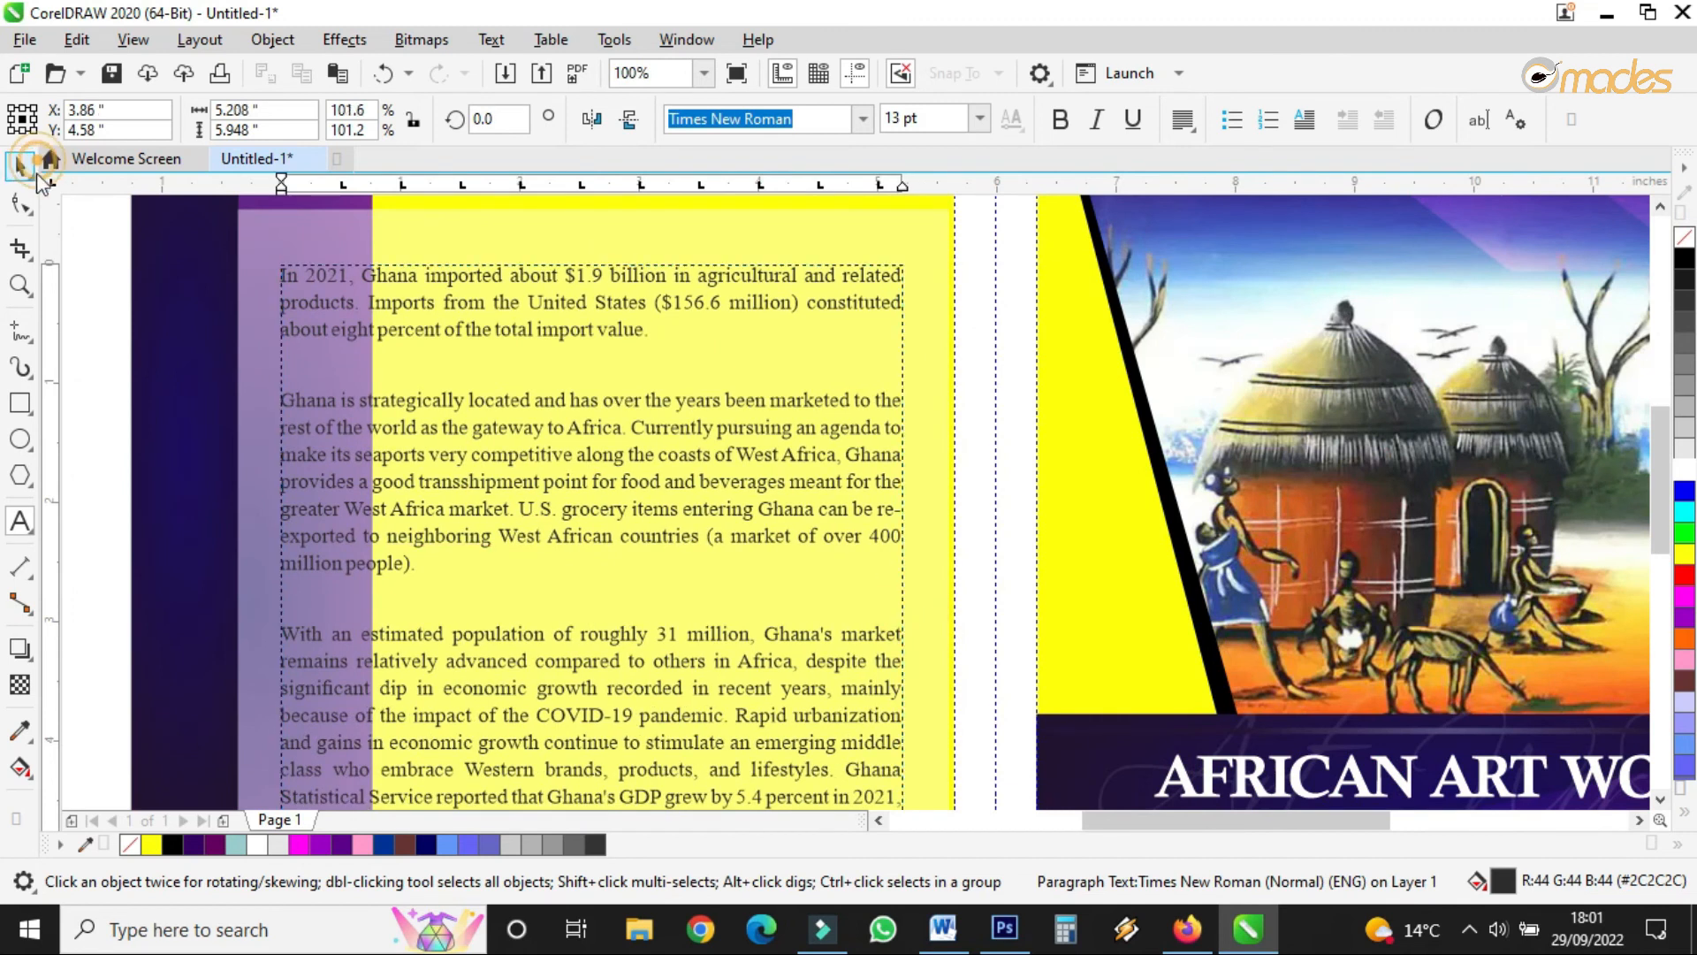
scroll(926, 440, "down", 2)
scroll(621, 377, "up", 2)
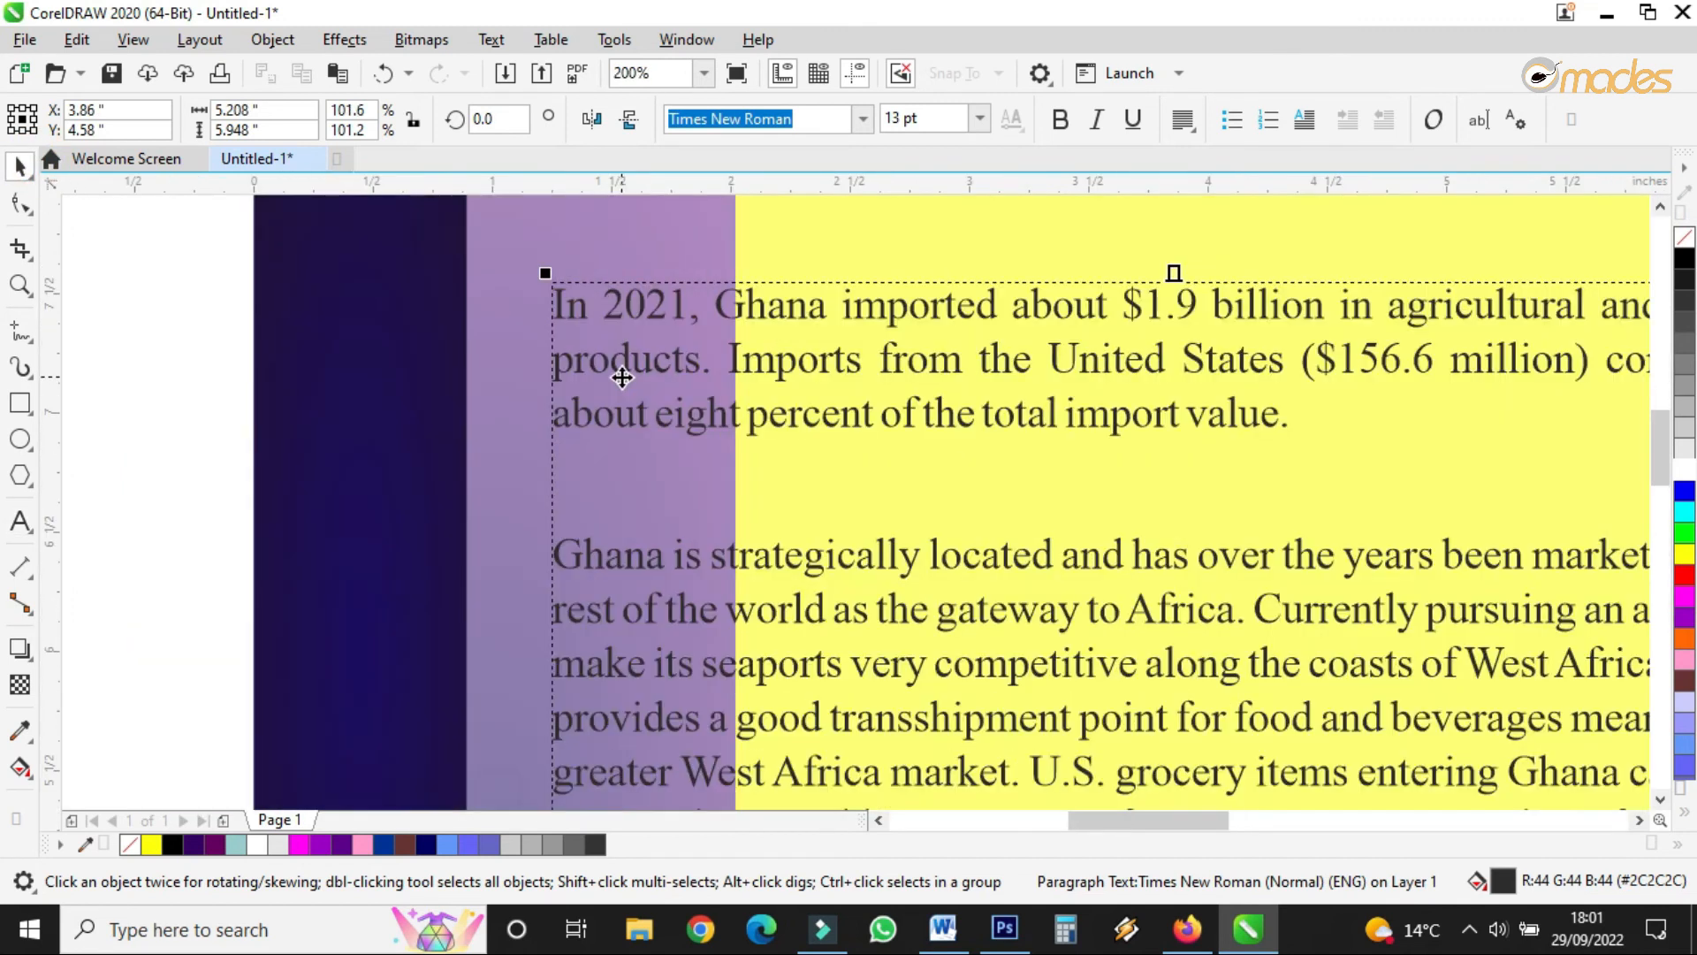
scroll(621, 377, "down", 1)
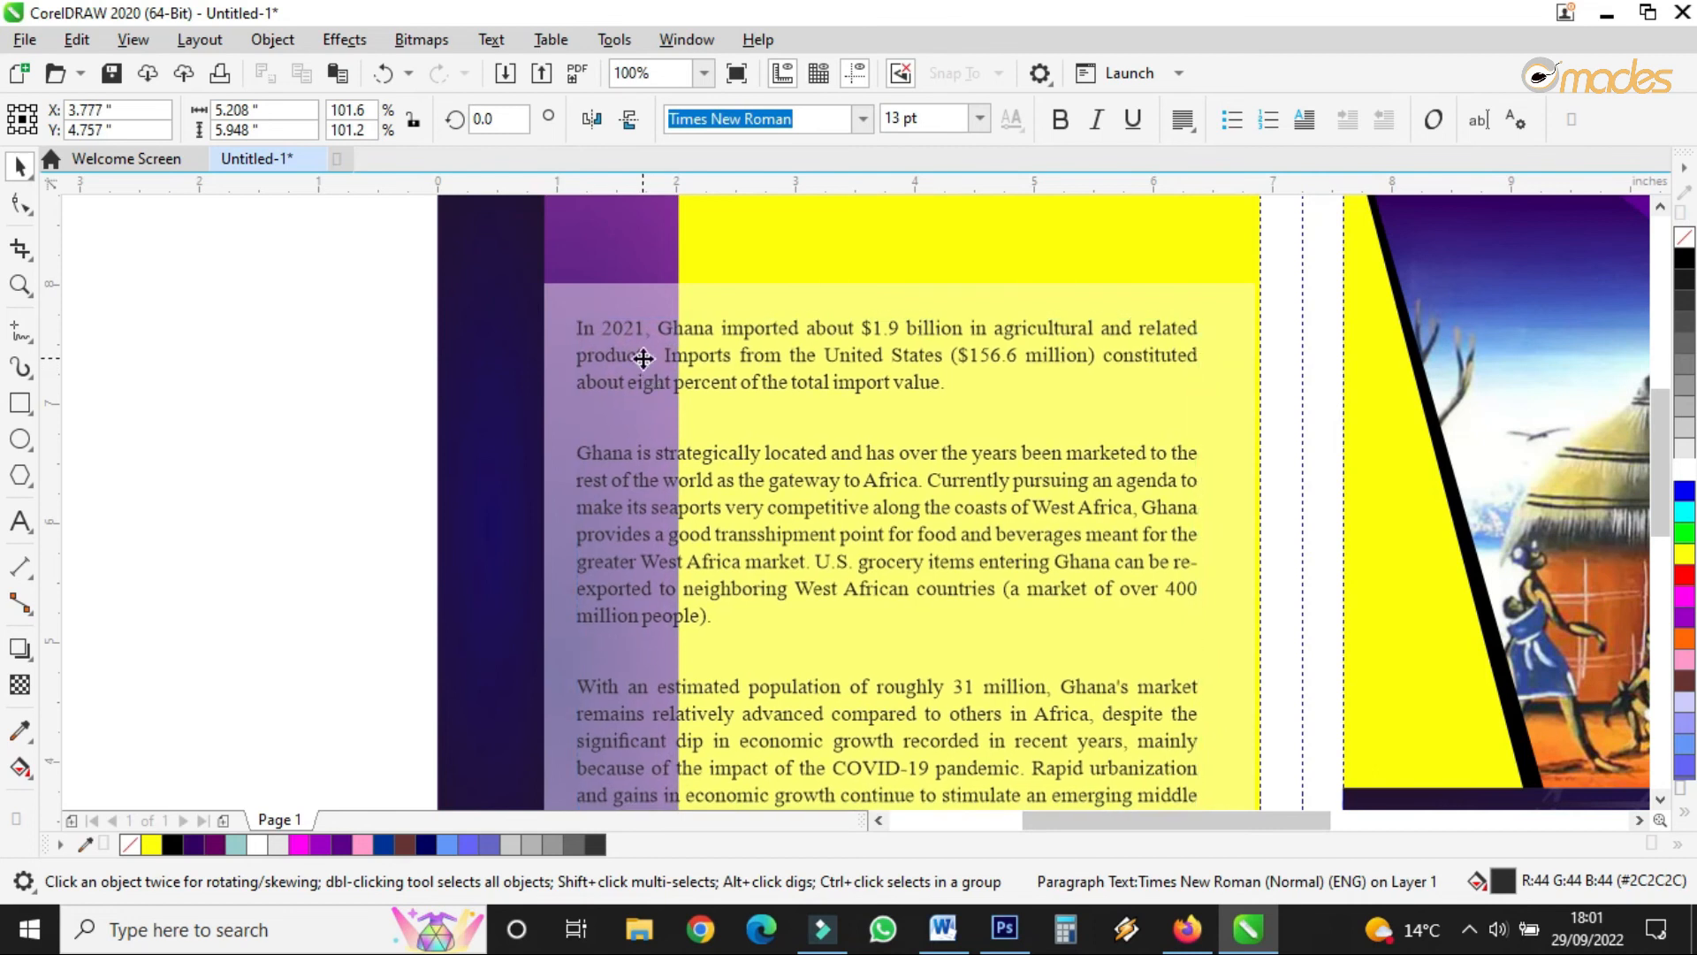
scroll(644, 358, "down", 2)
scroll(665, 334, "up", 3)
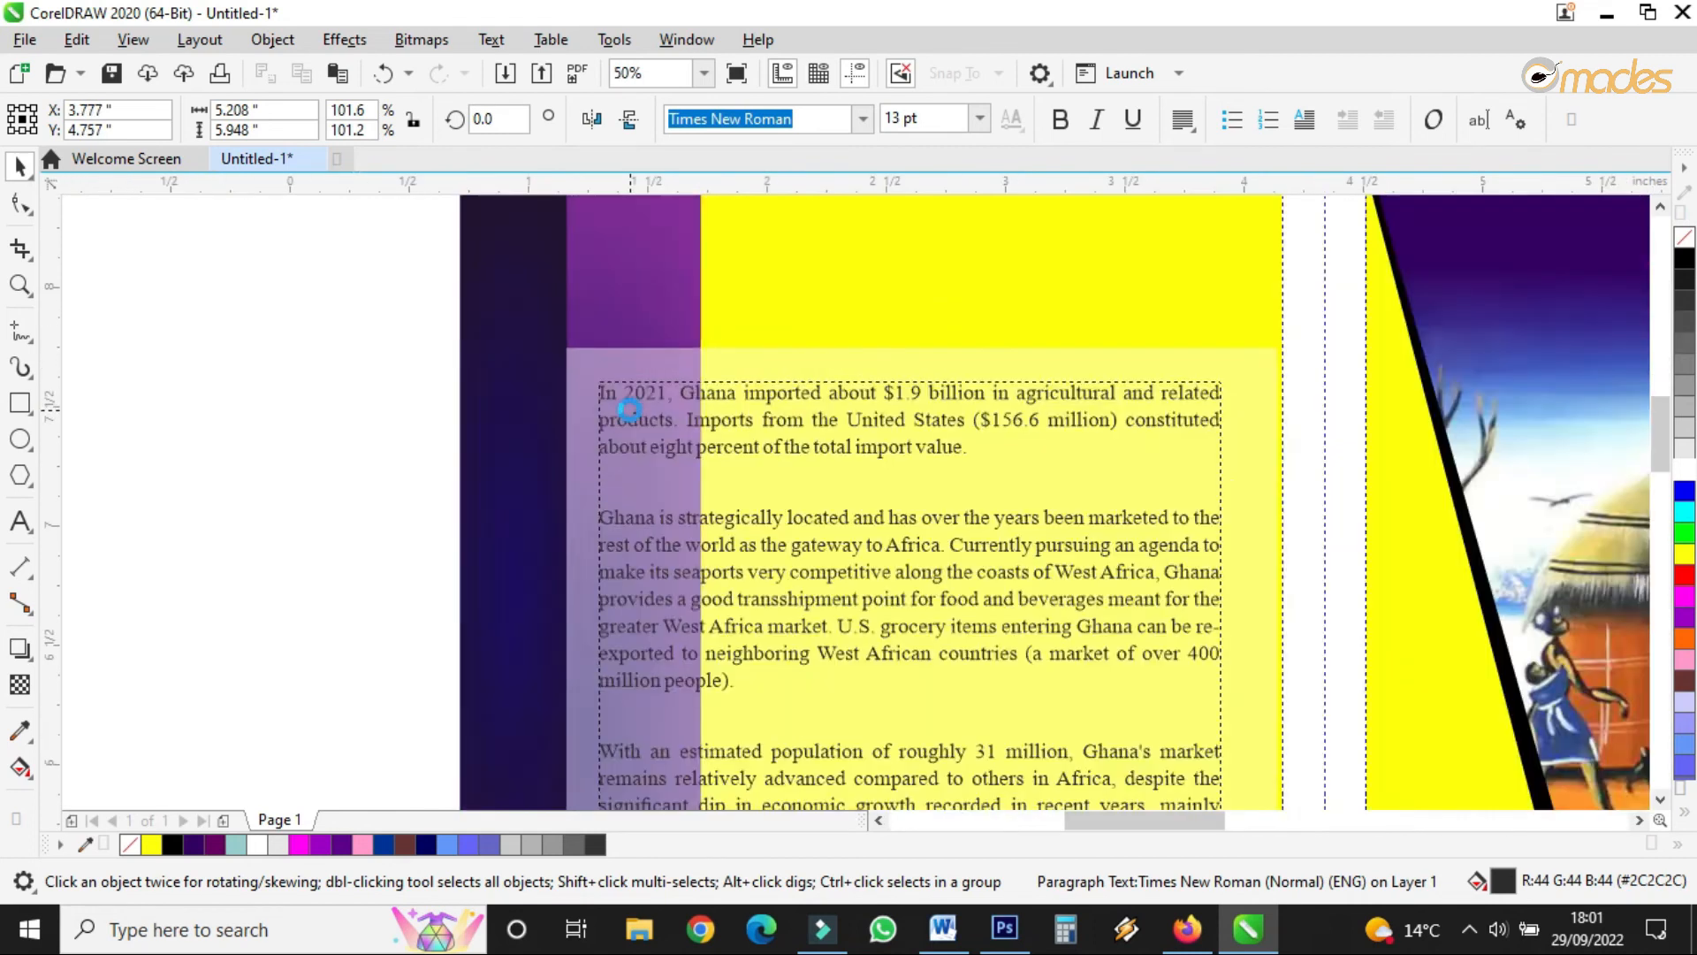
- Draw a rectangle at the text's top-left, nudge it into place, and fill it white
left_click(21, 400)
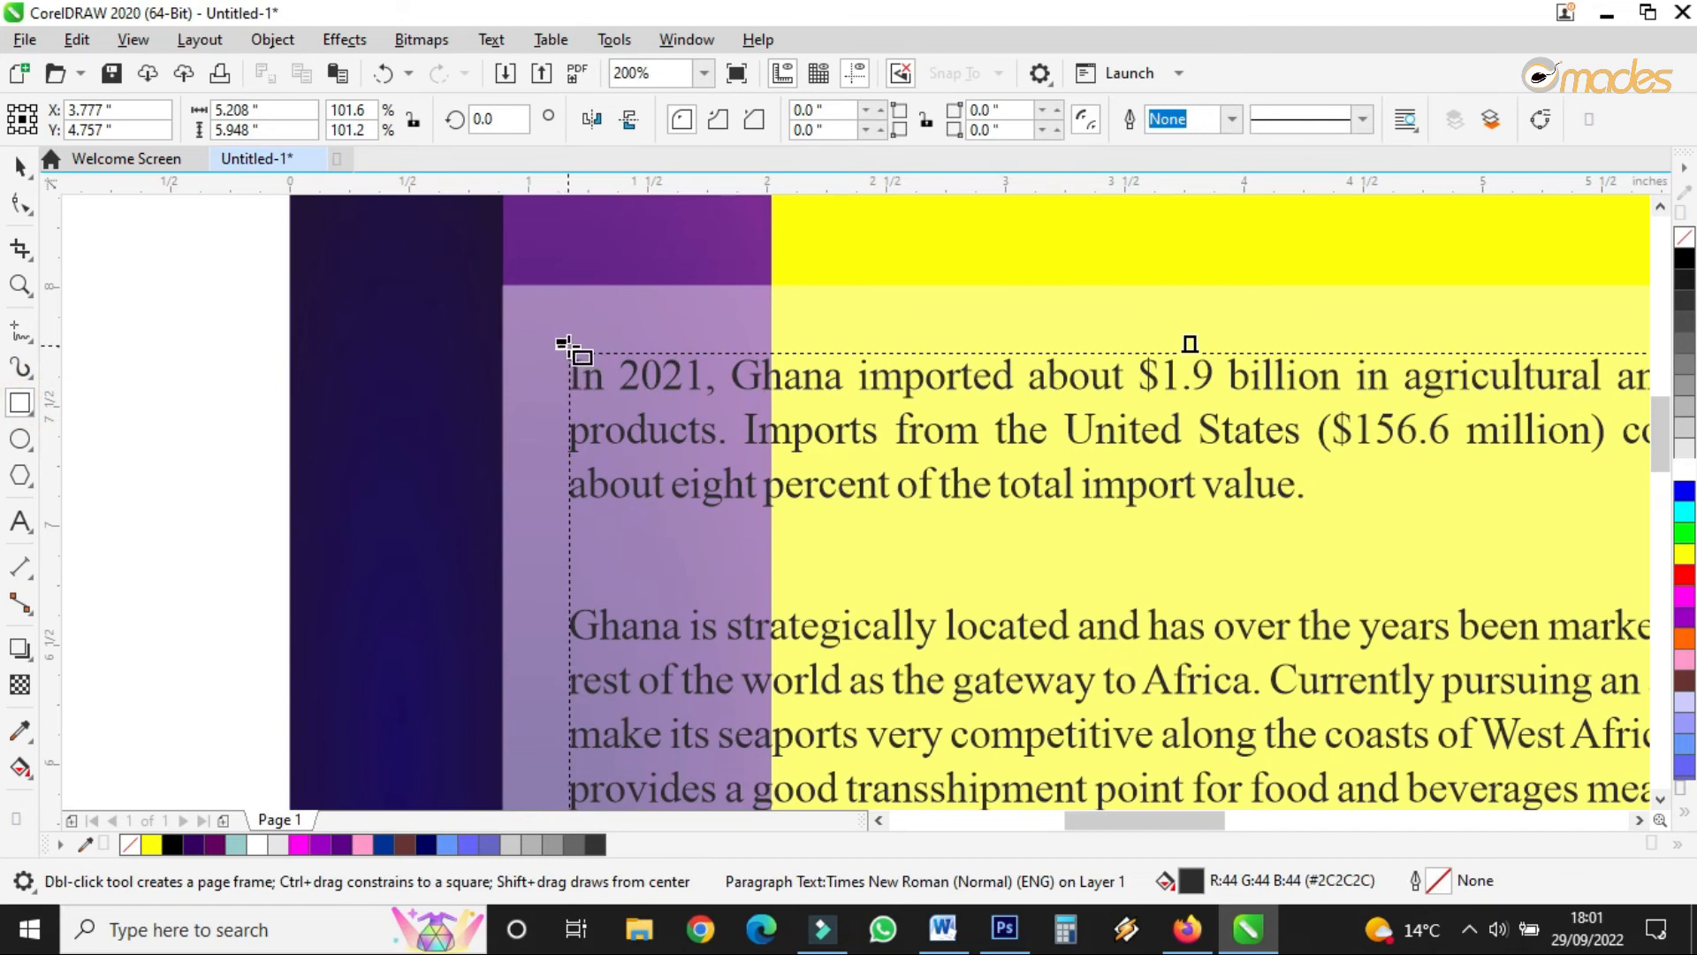
left_click_drag(564, 334, 915, 745)
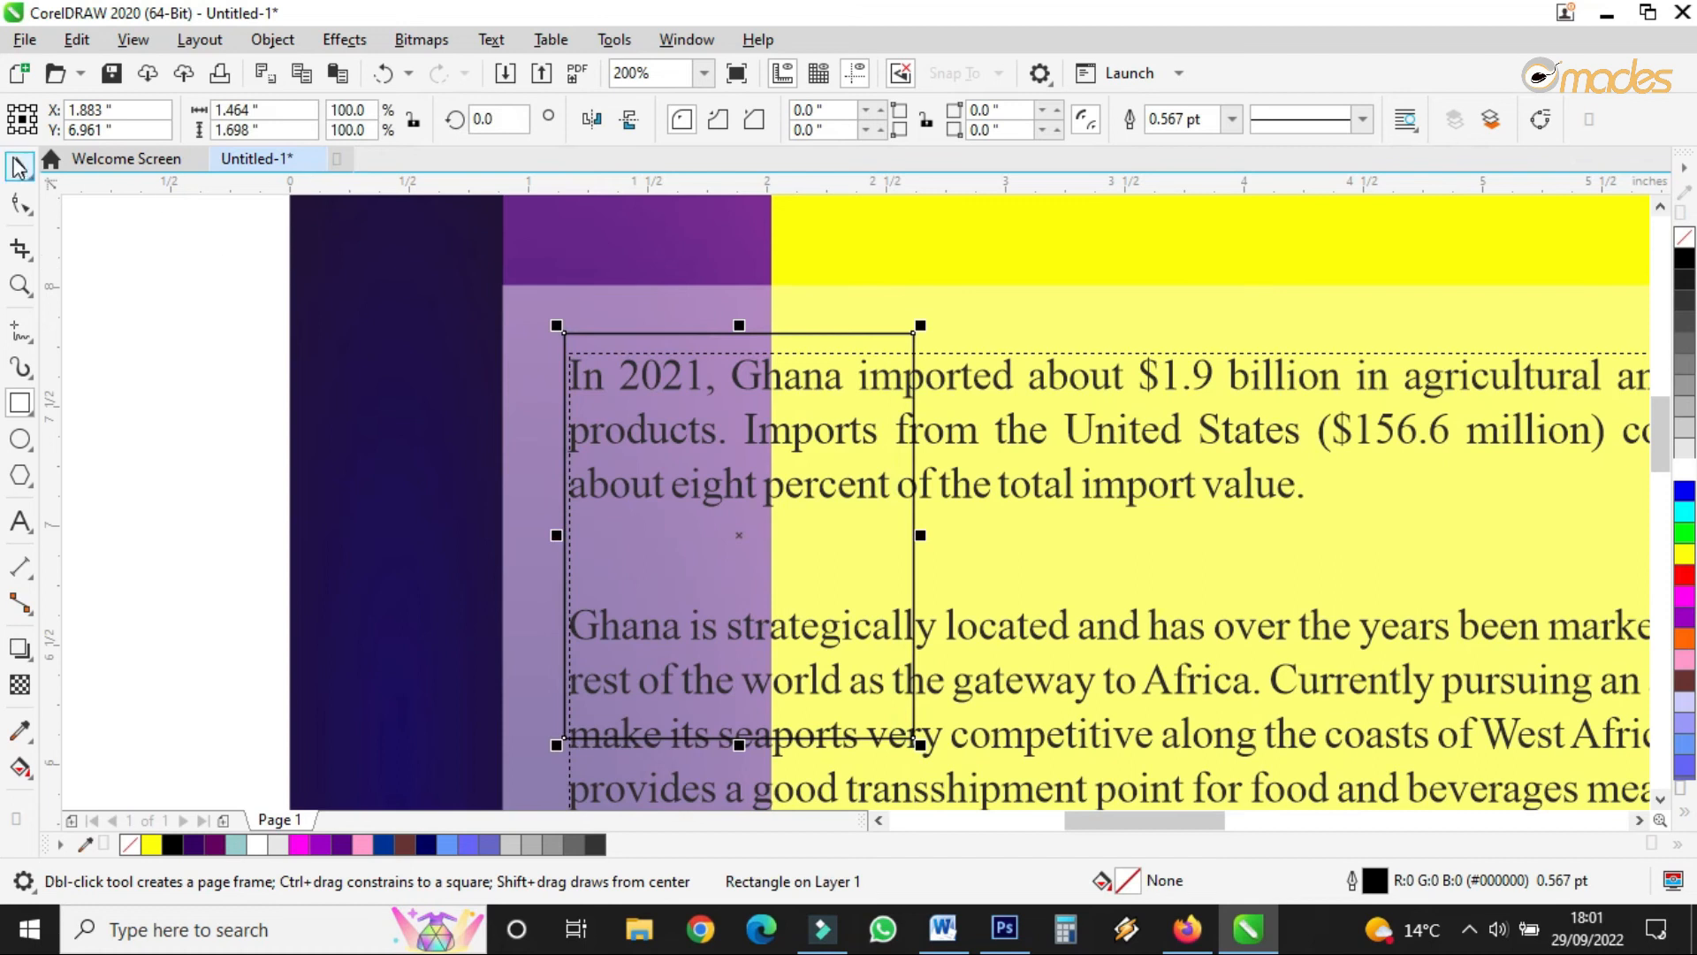
left_click(17, 165)
left_click_drag(740, 539, 744, 561)
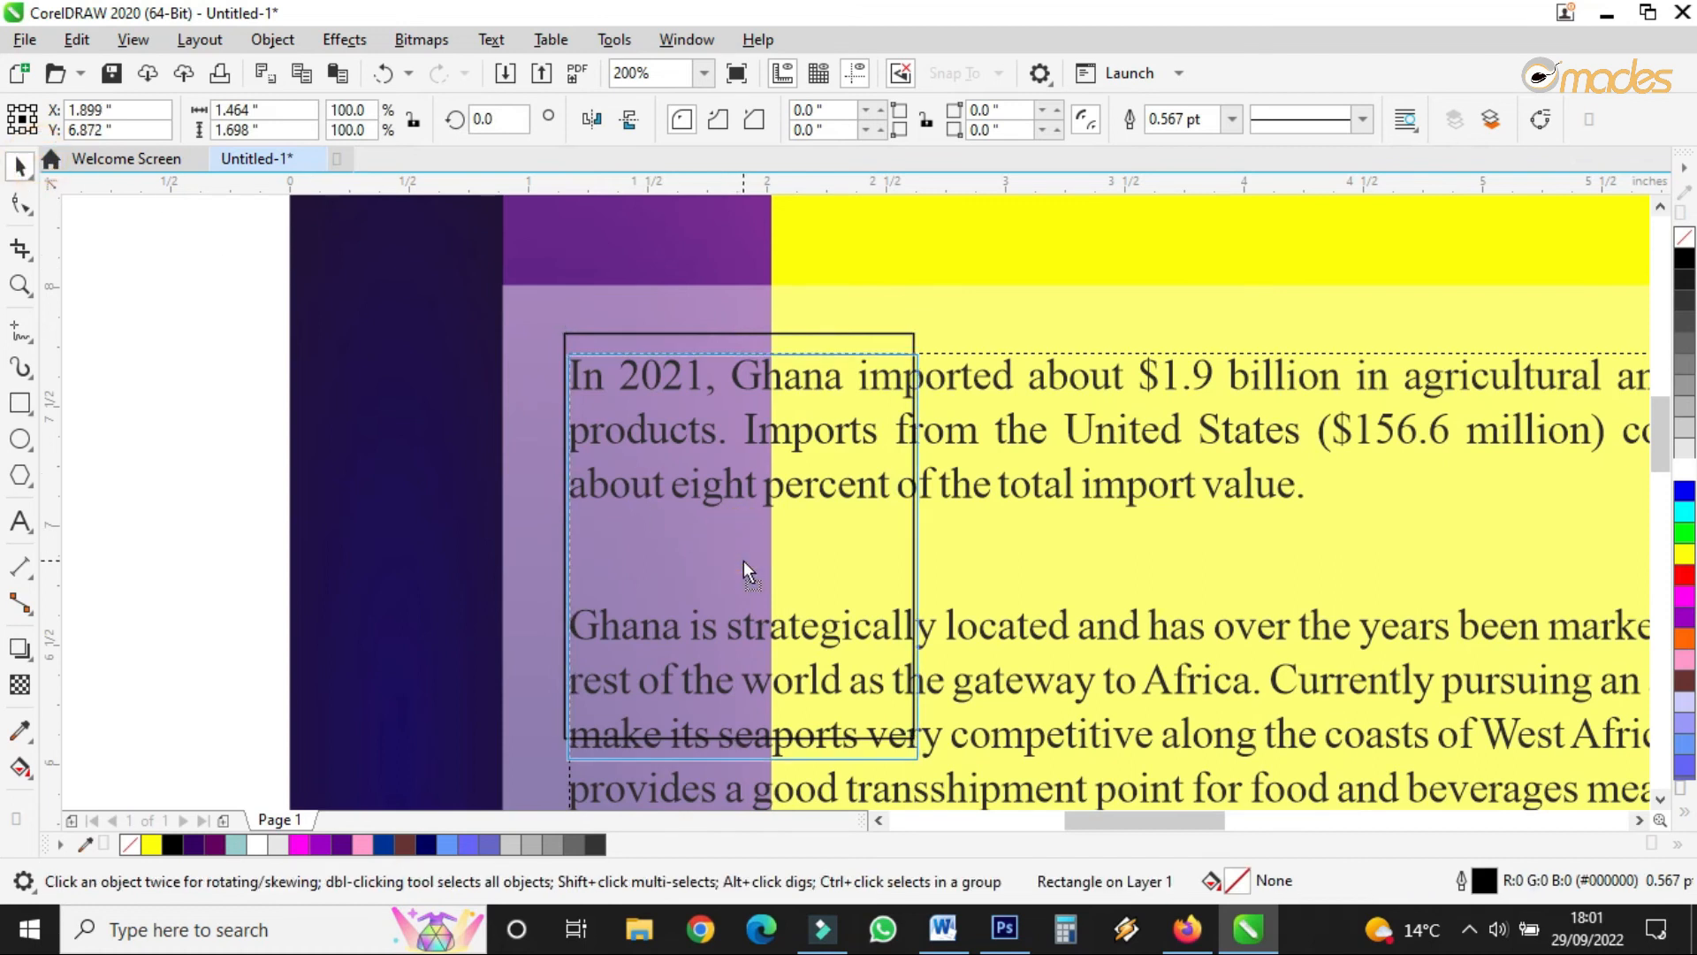
left_click(1685, 471)
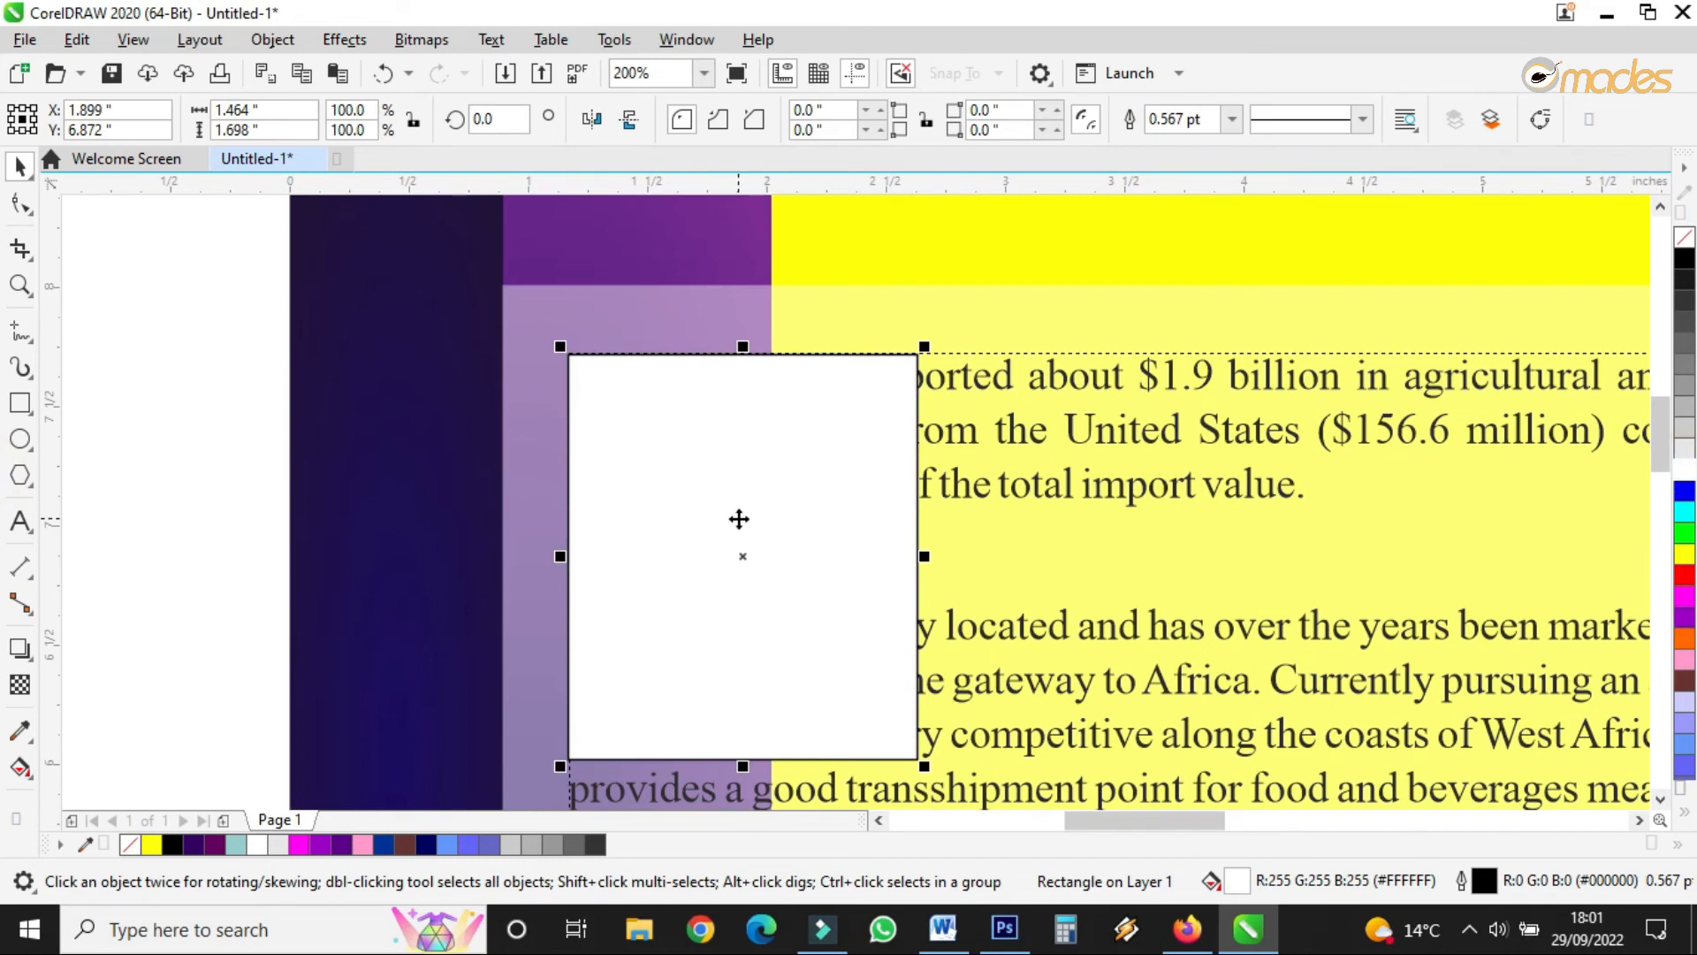
- Set the rectangle's wrapping to Contour Straddle Text so the paragraphs flow around it
left_click(1403, 122)
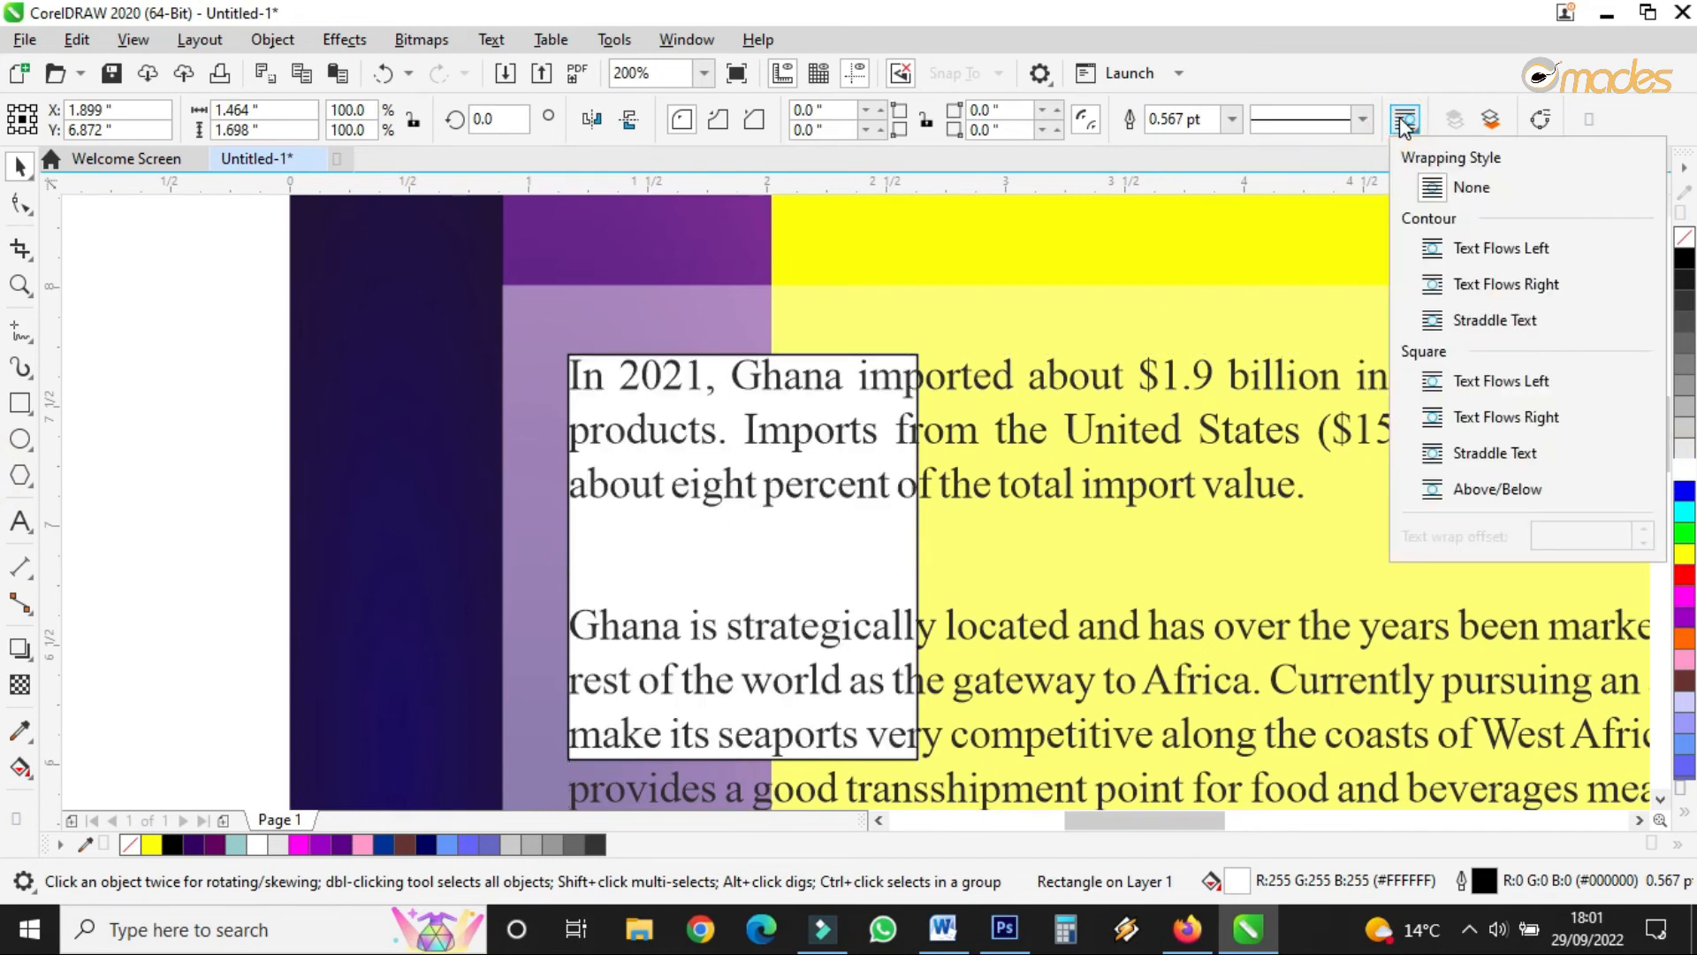
left_click(1432, 320)
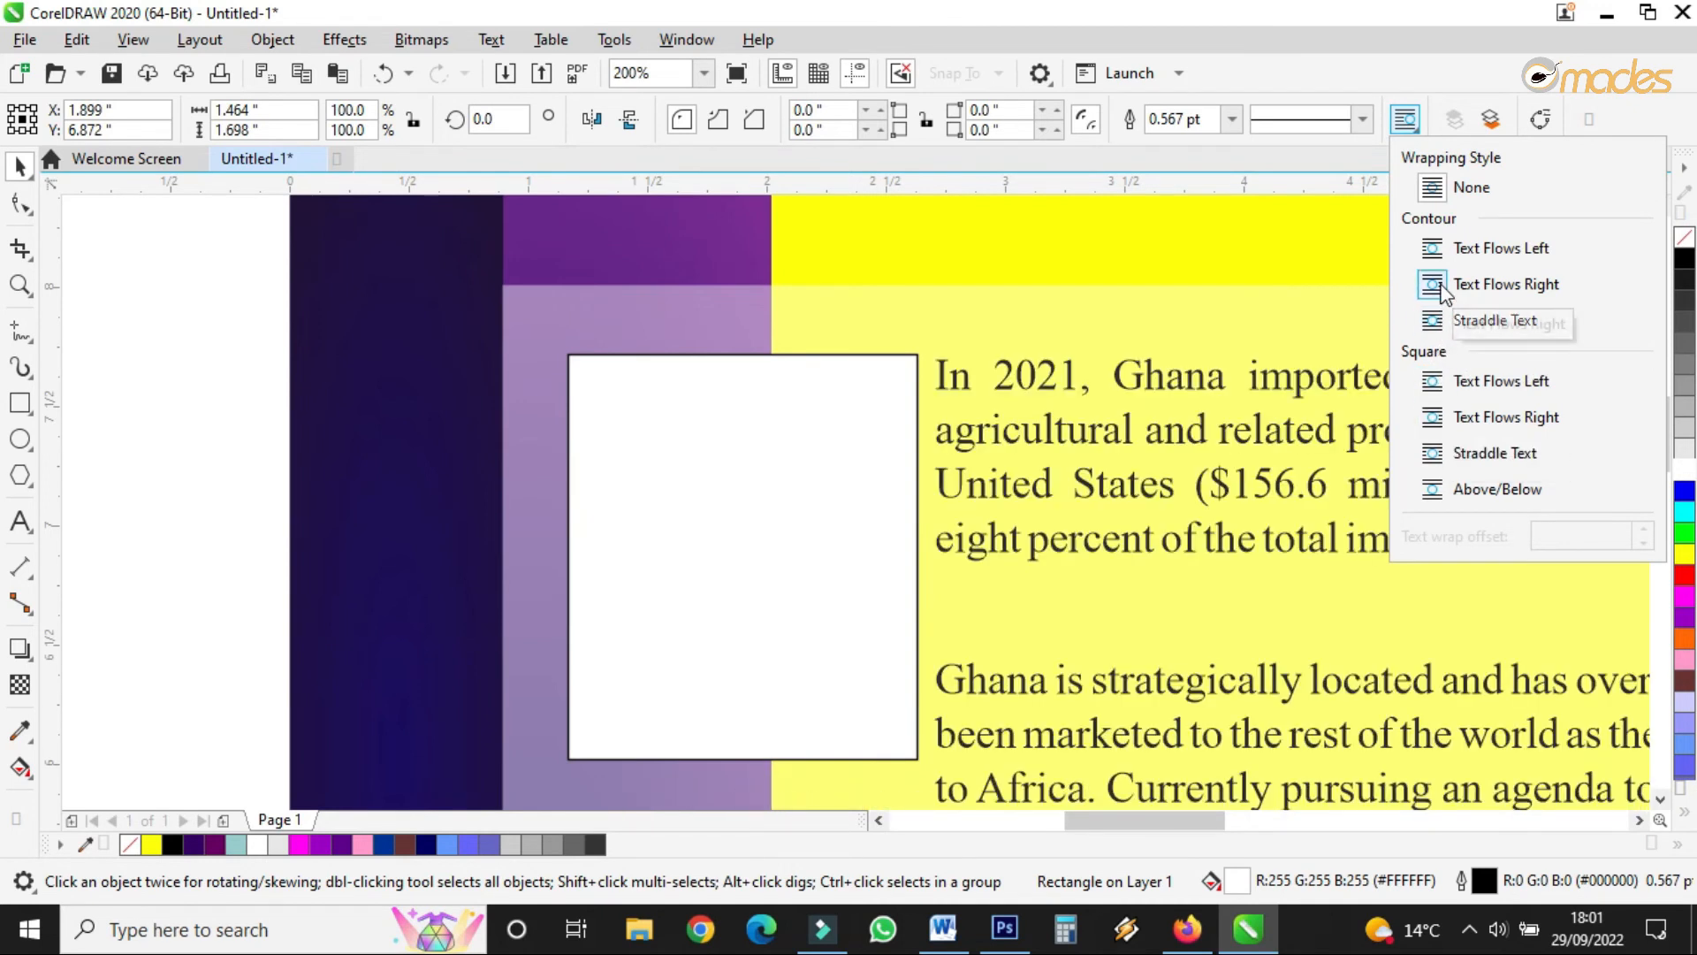
left_click(1435, 325)
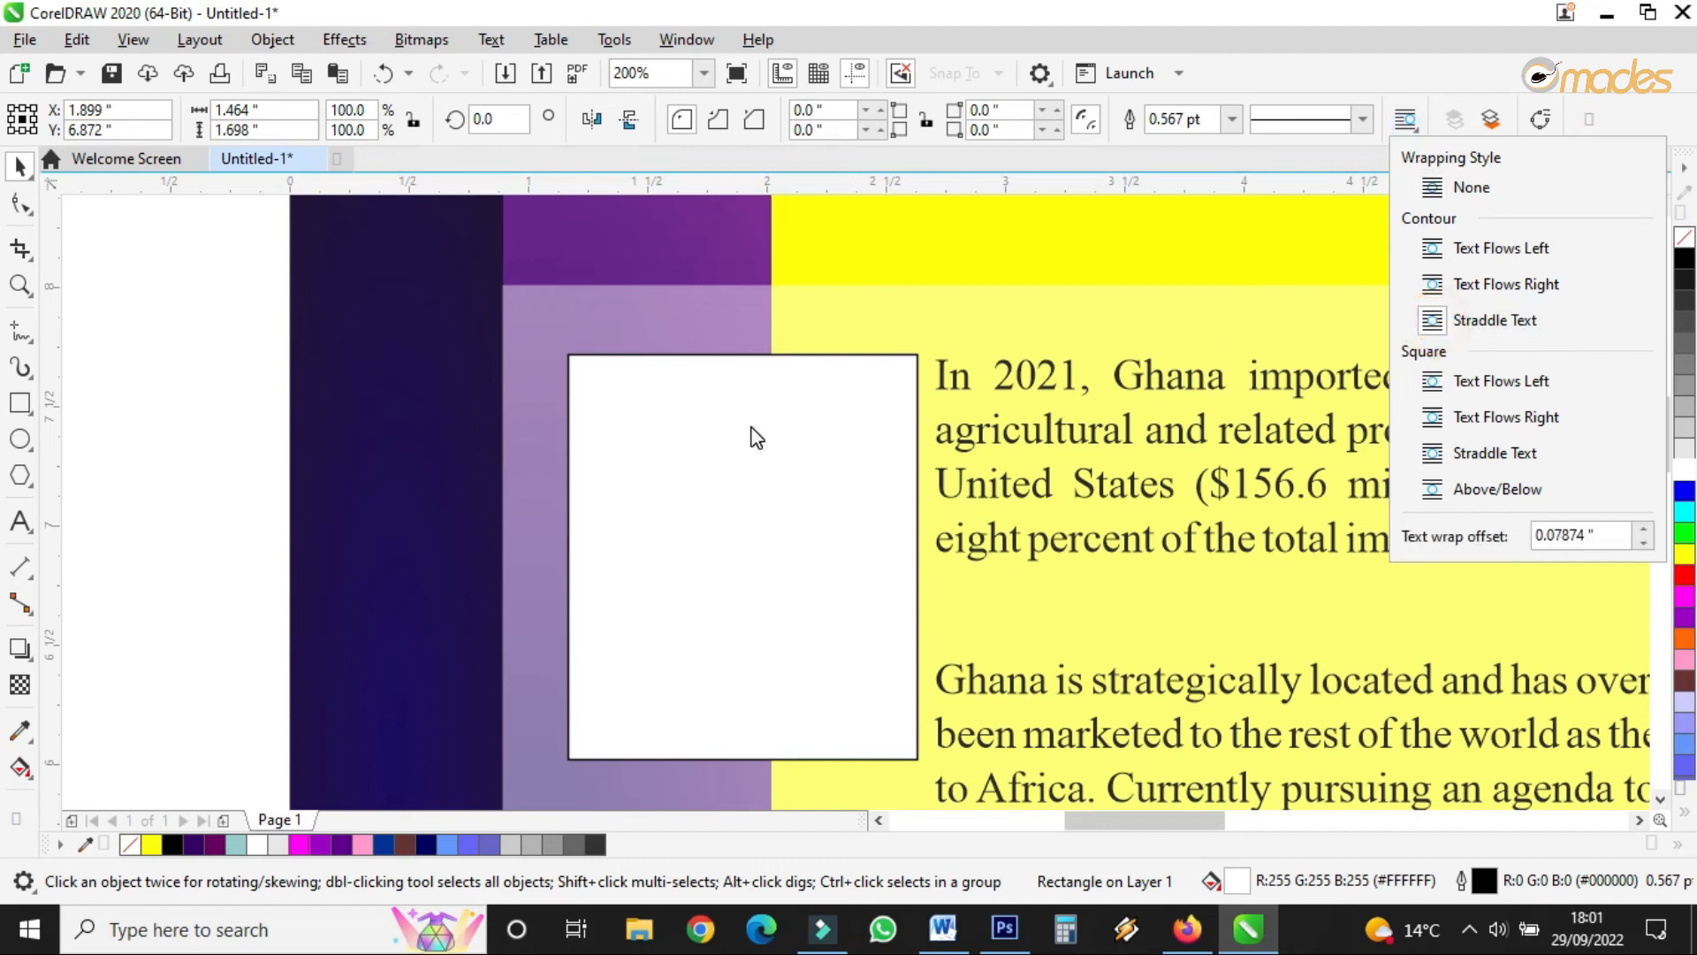
left_click(1437, 327)
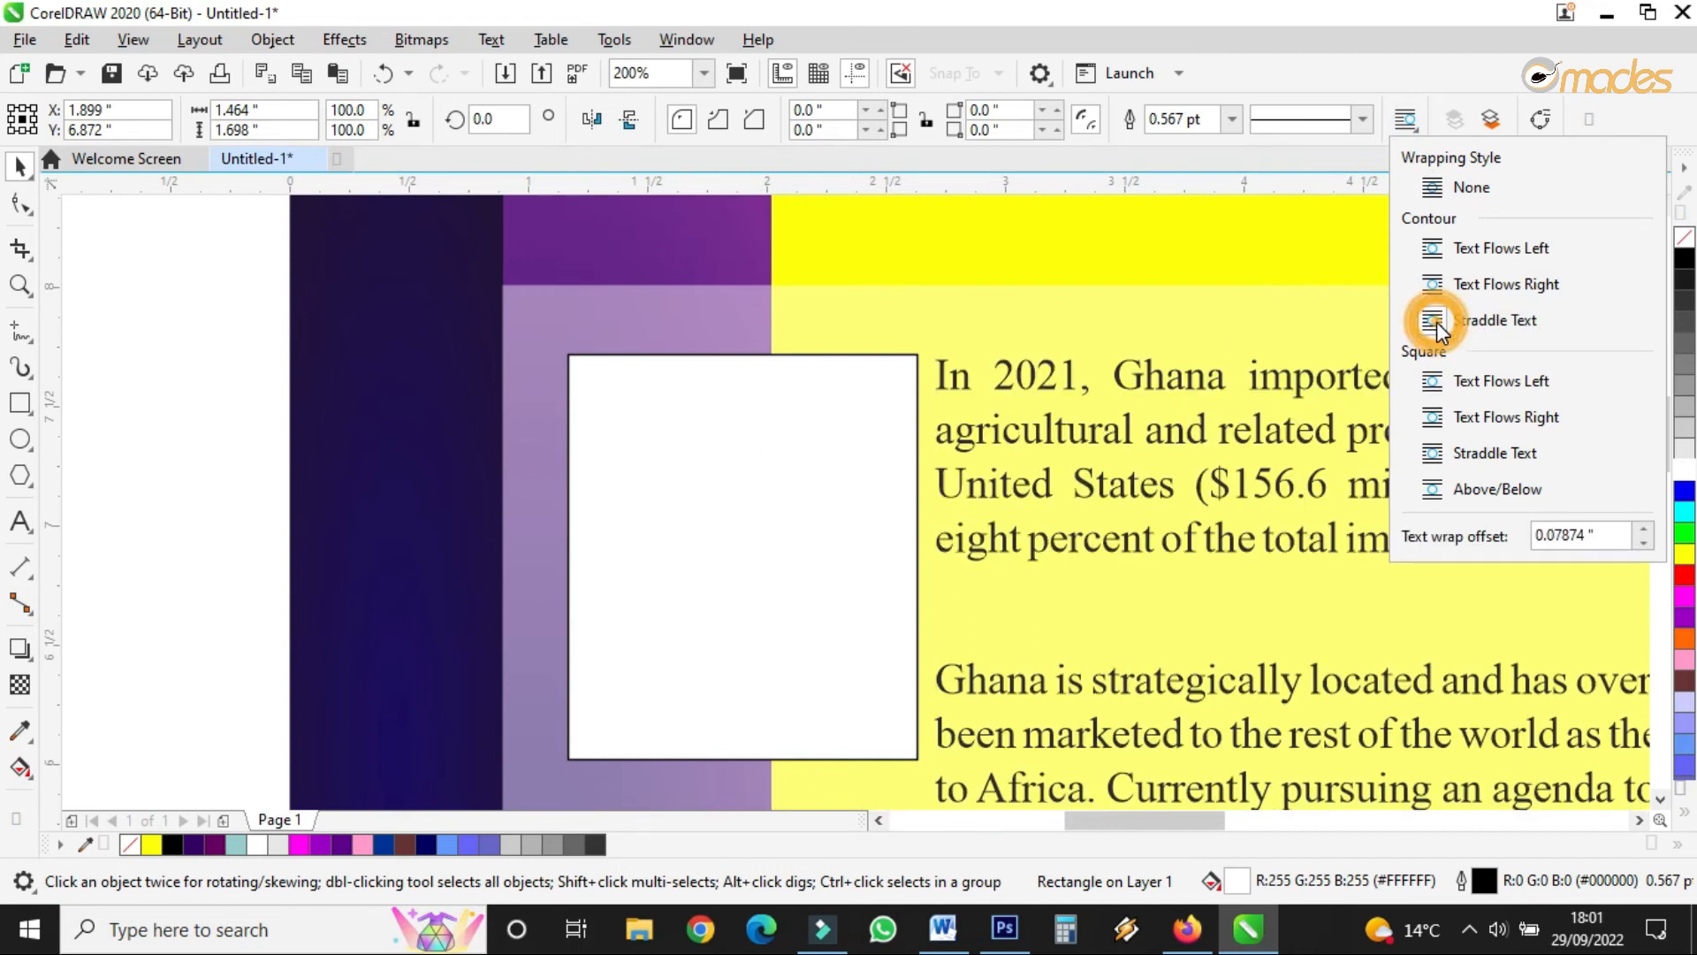
left_click(768, 369)
scroll(823, 355, "down", 1)
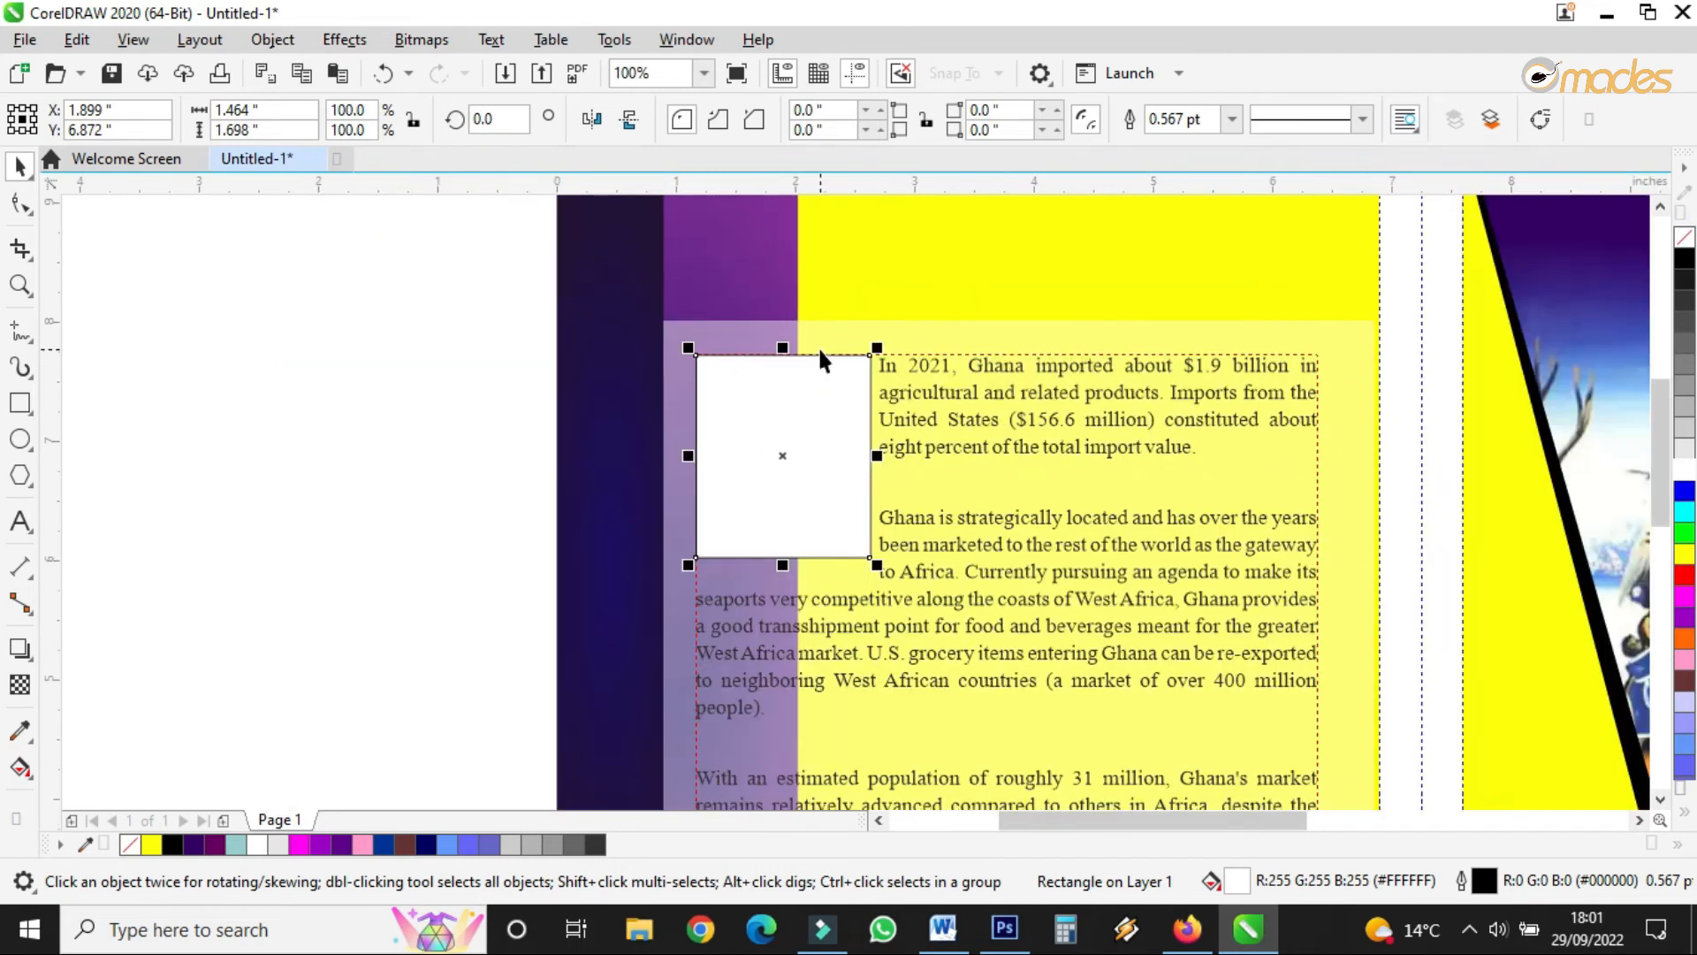
scroll(835, 573, "up", 1)
- Adjust the white rectangle's height and width to sit inside the frame
left_click_drag(735, 553, 735, 523)
scroll(869, 484, "down", 1)
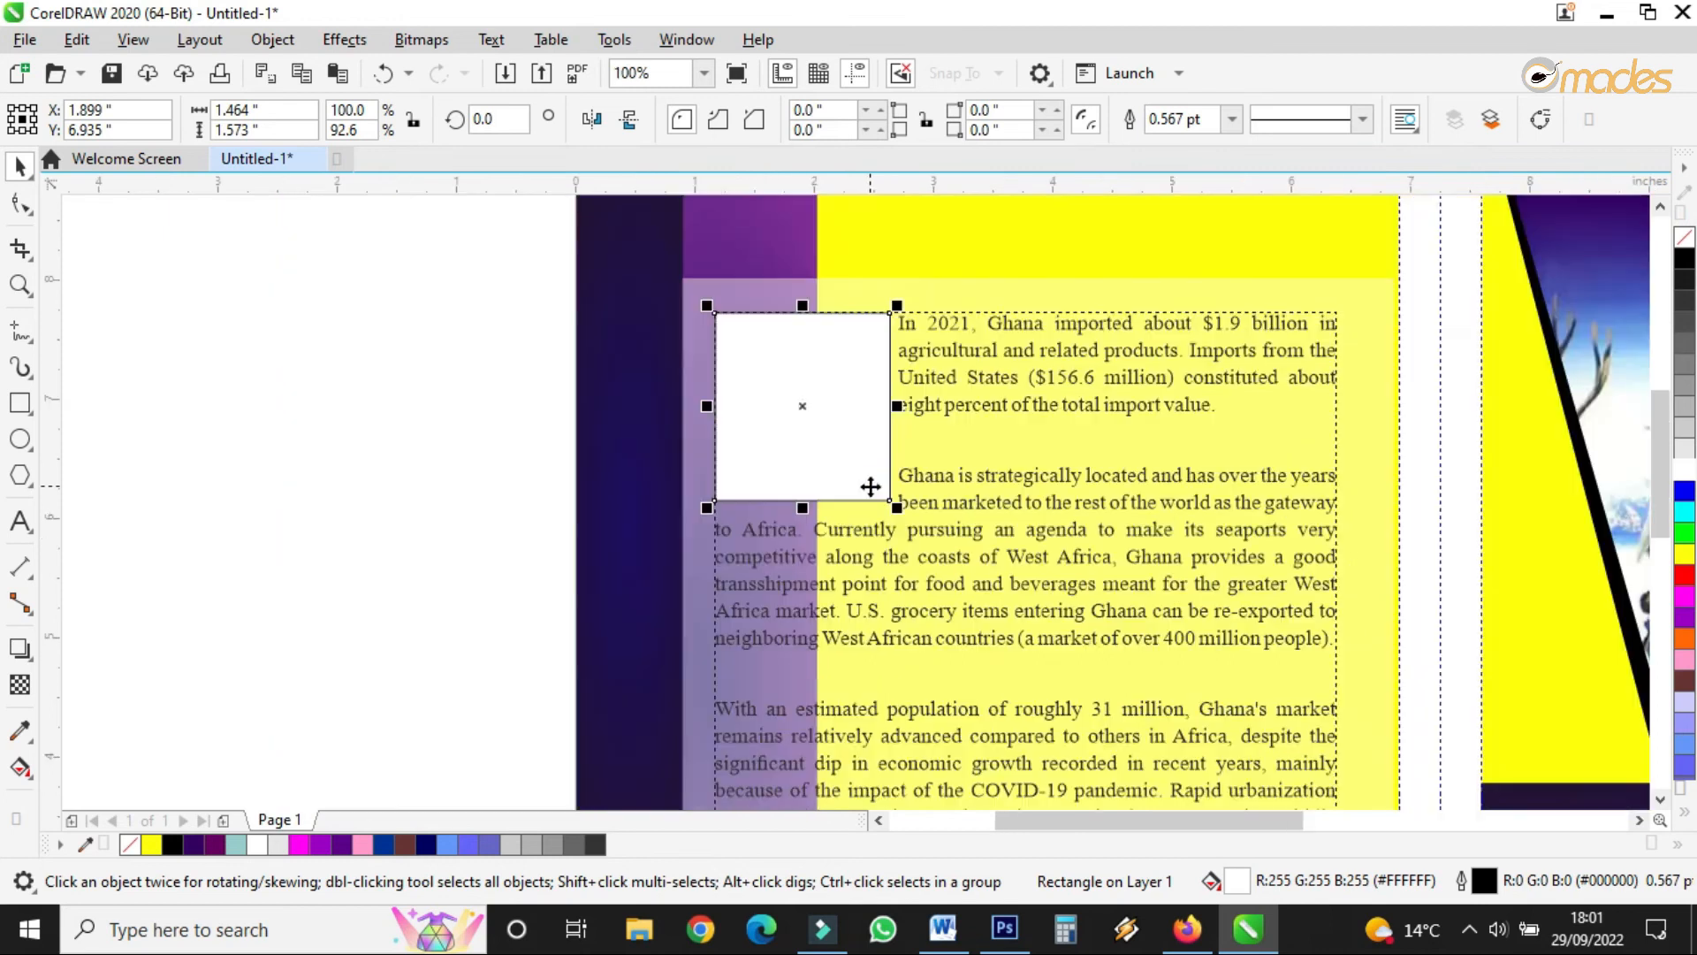
scroll(902, 437, "up", 1)
left_click_drag(886, 386, 878, 390)
scroll(884, 433, "down", 1)
left_click_drag(883, 502, 872, 491)
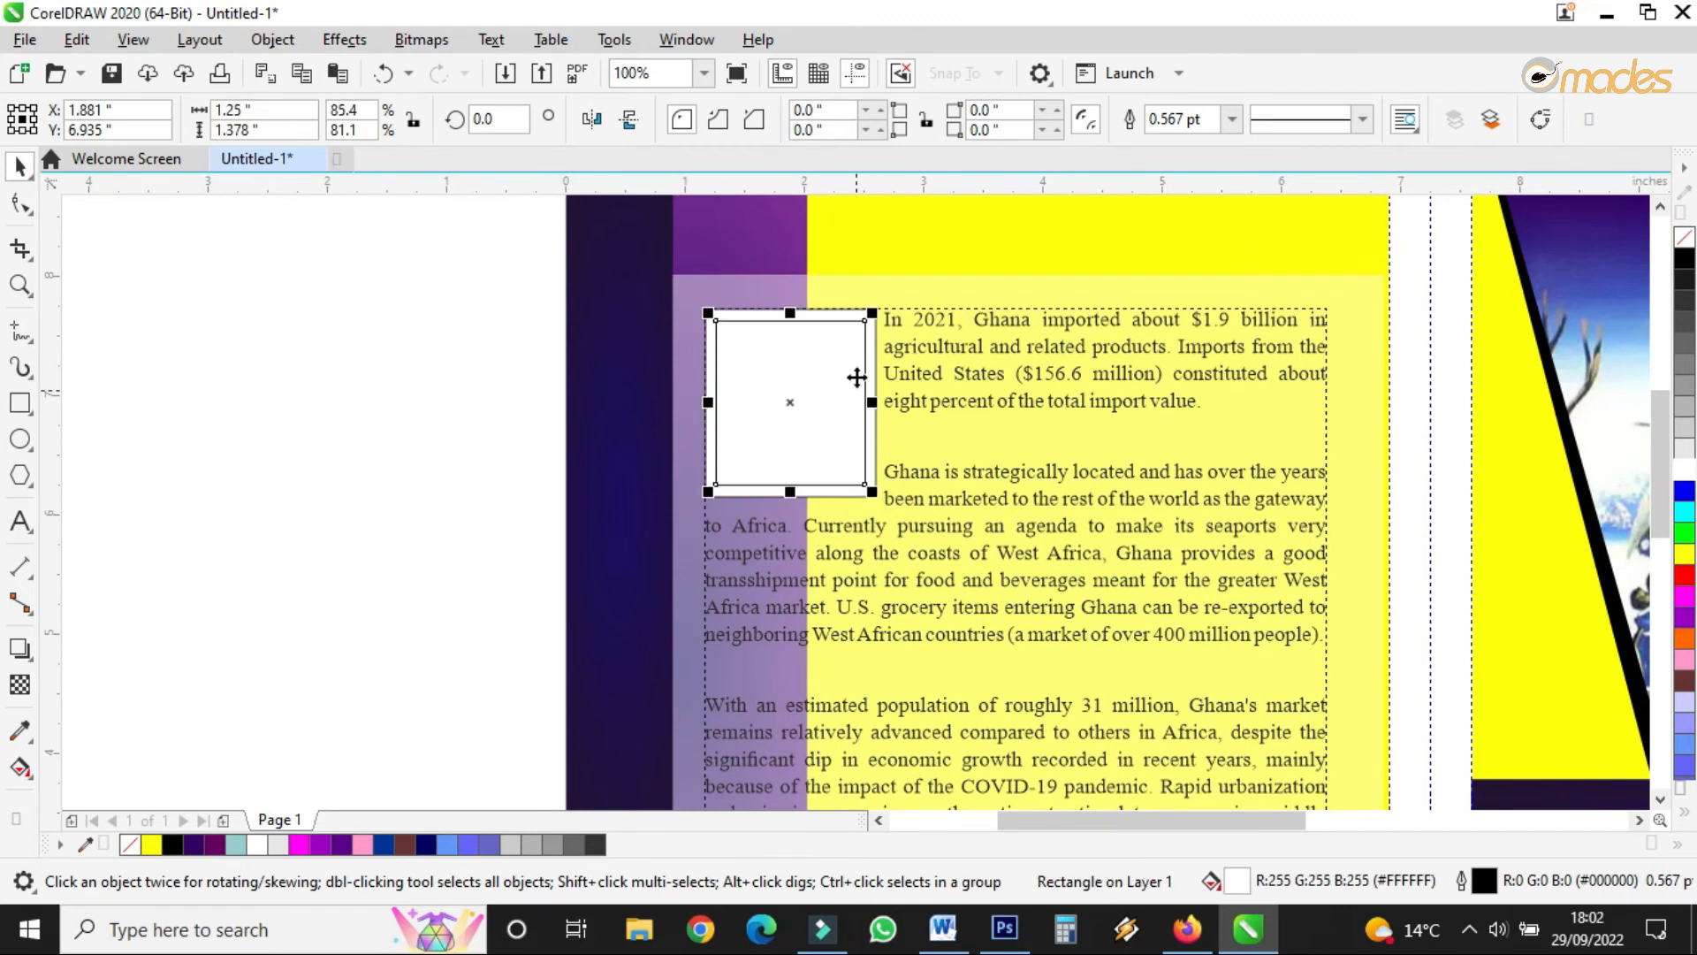
scroll(857, 322, "up", 1)
left_click_drag(737, 314, 601, 310)
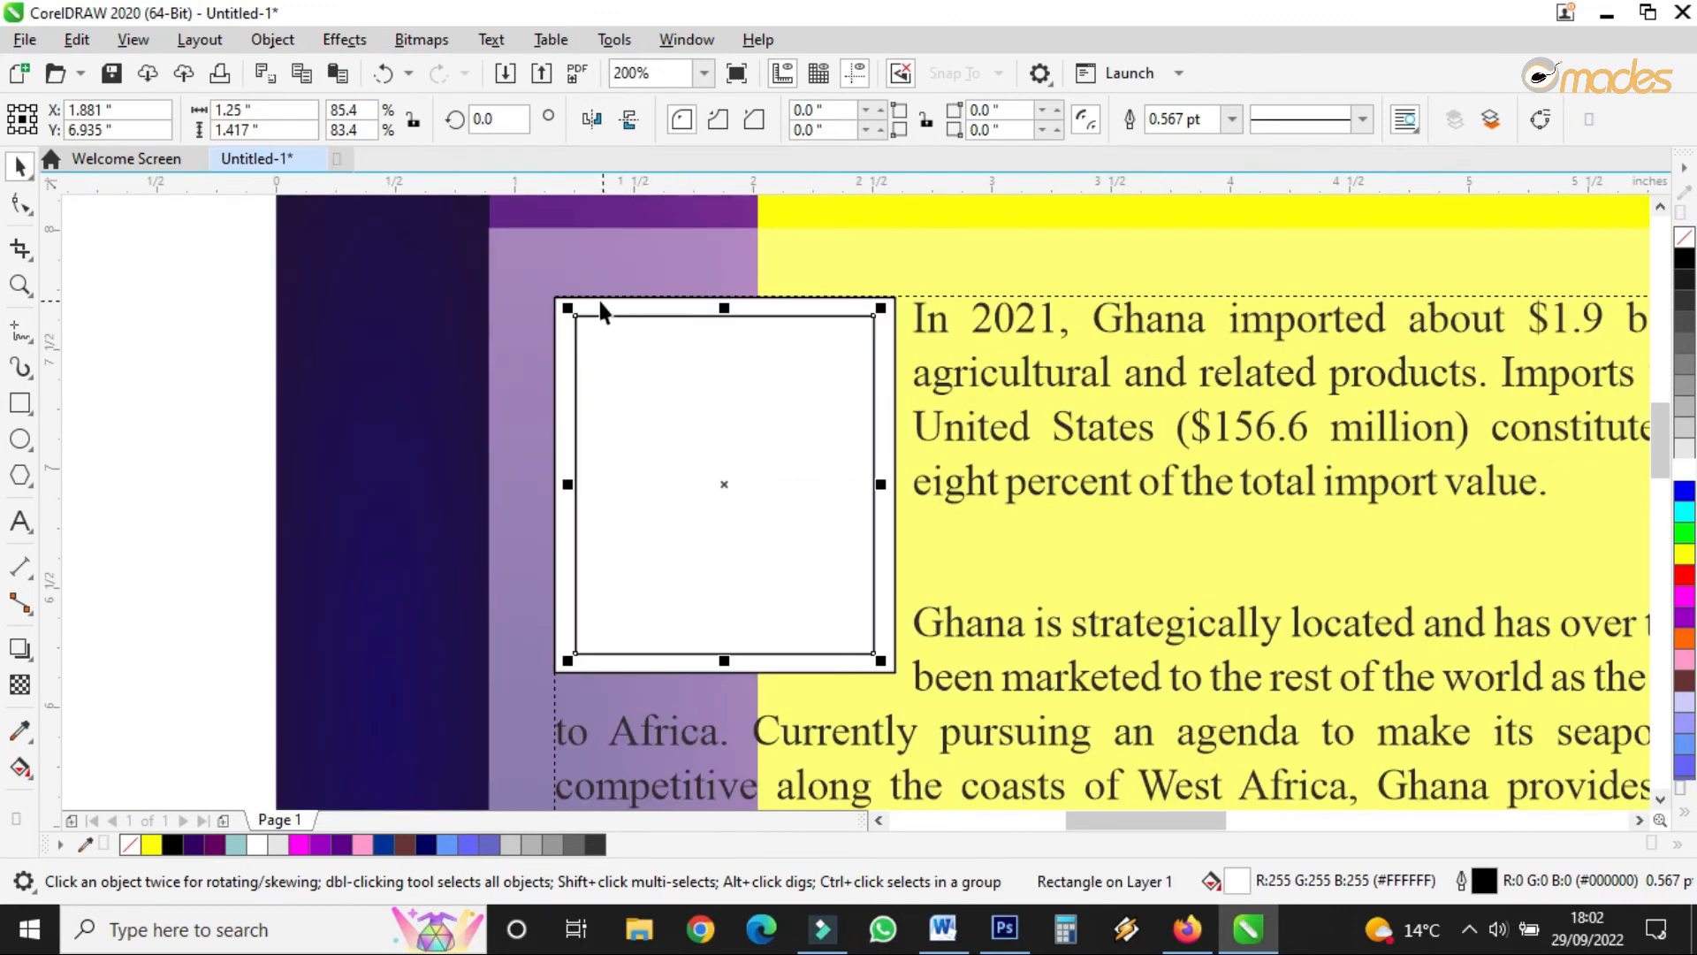
- Fill the larger frame rectangle with 50% grey and remove its outline
left_click(558, 328)
left_click(1681, 450)
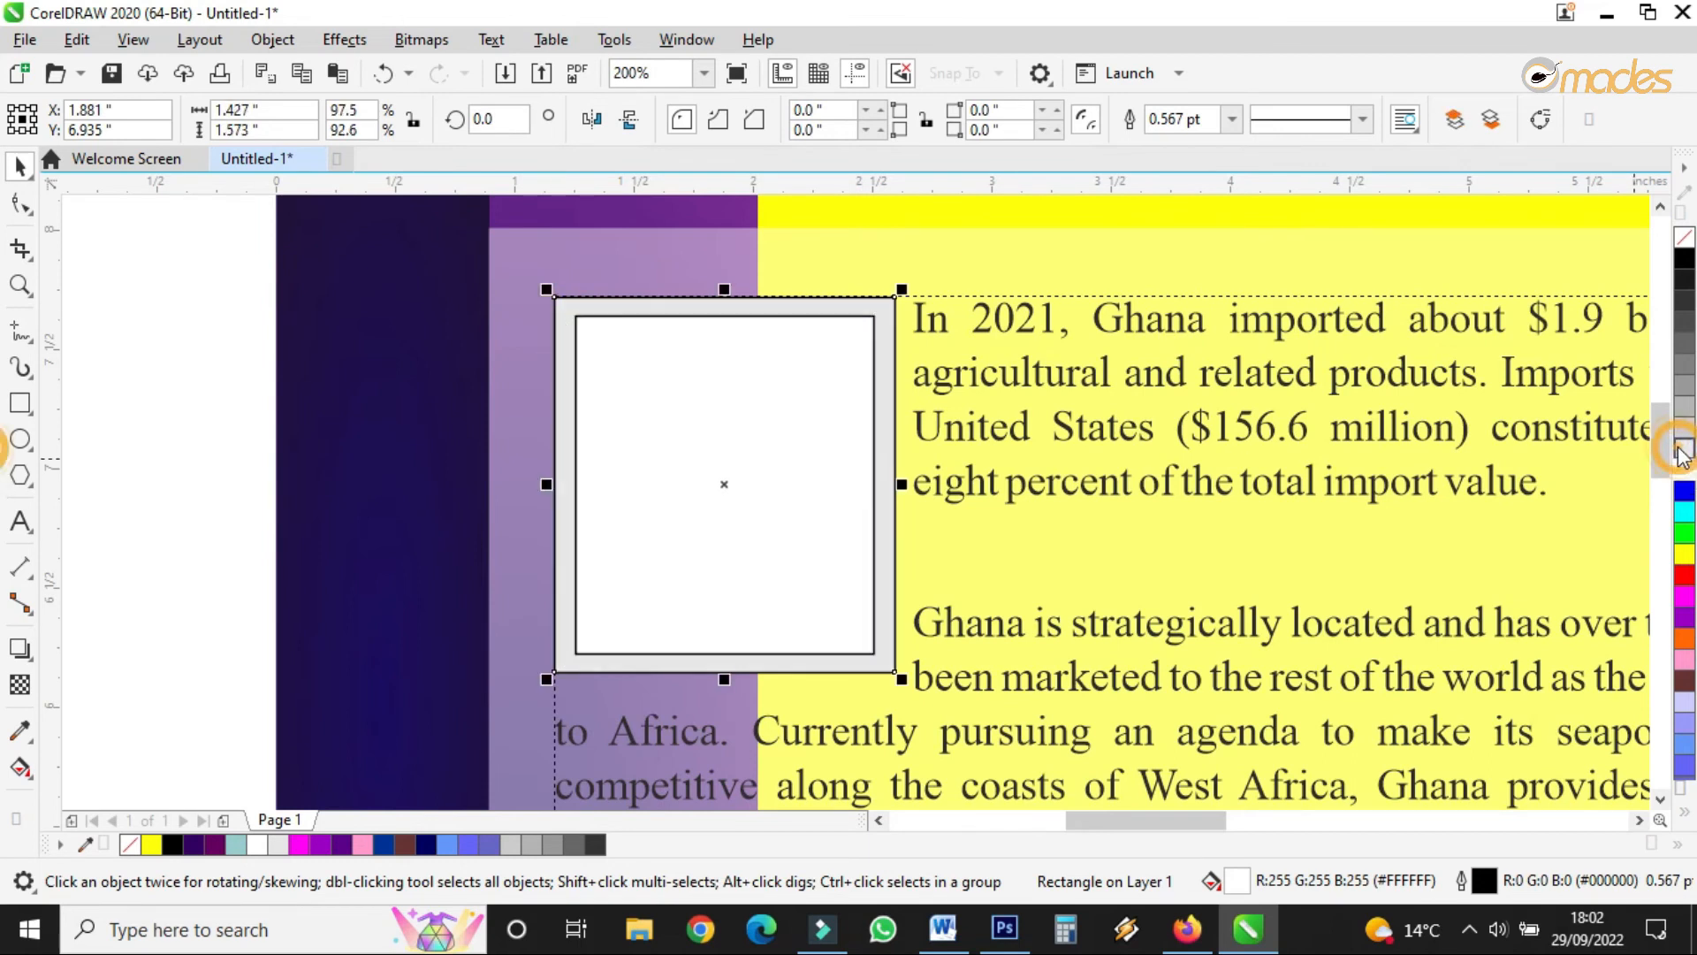
right_click(130, 843)
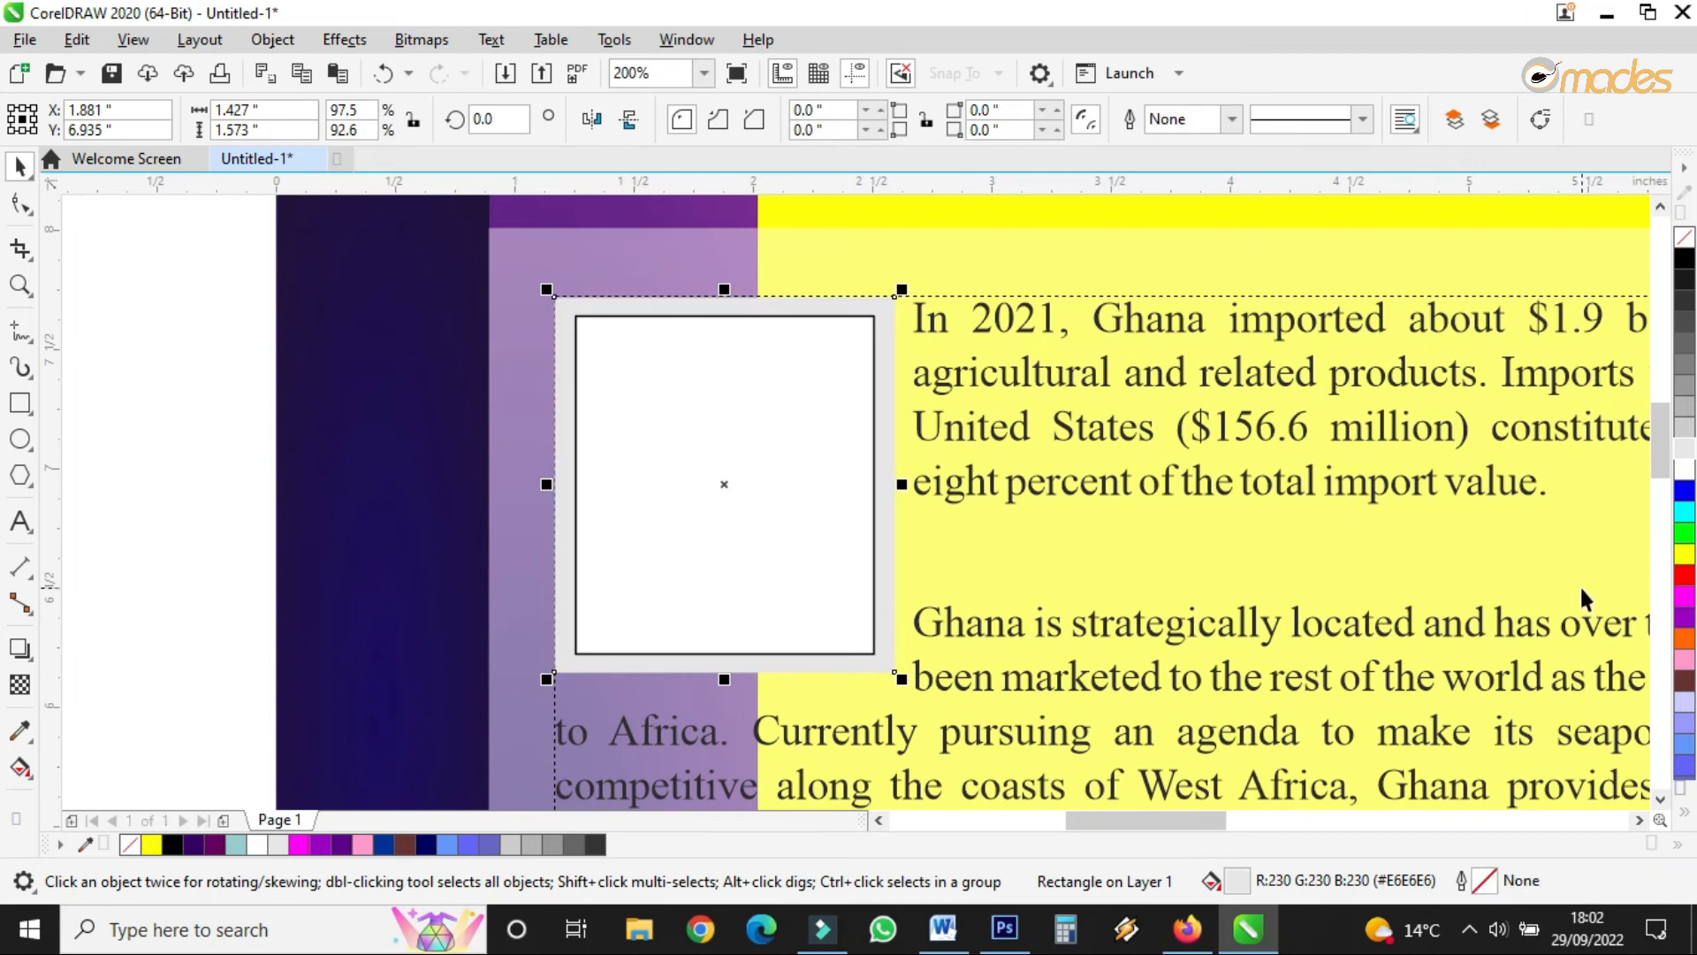
left_click(1682, 336)
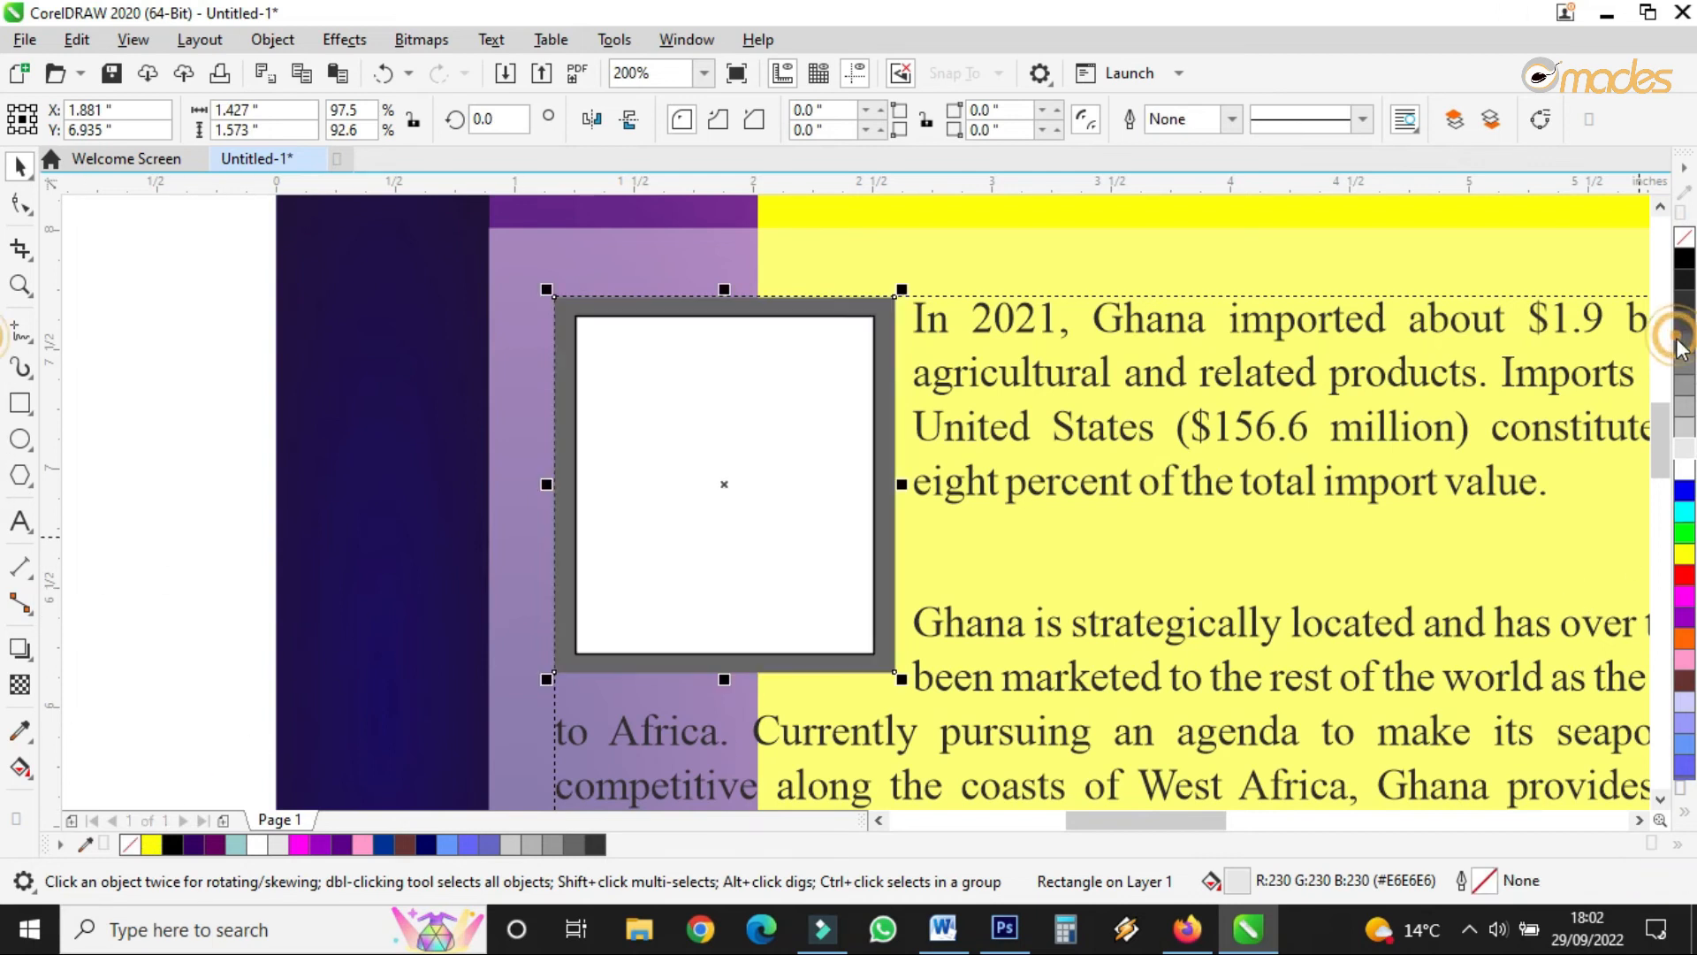
left_click(1684, 283)
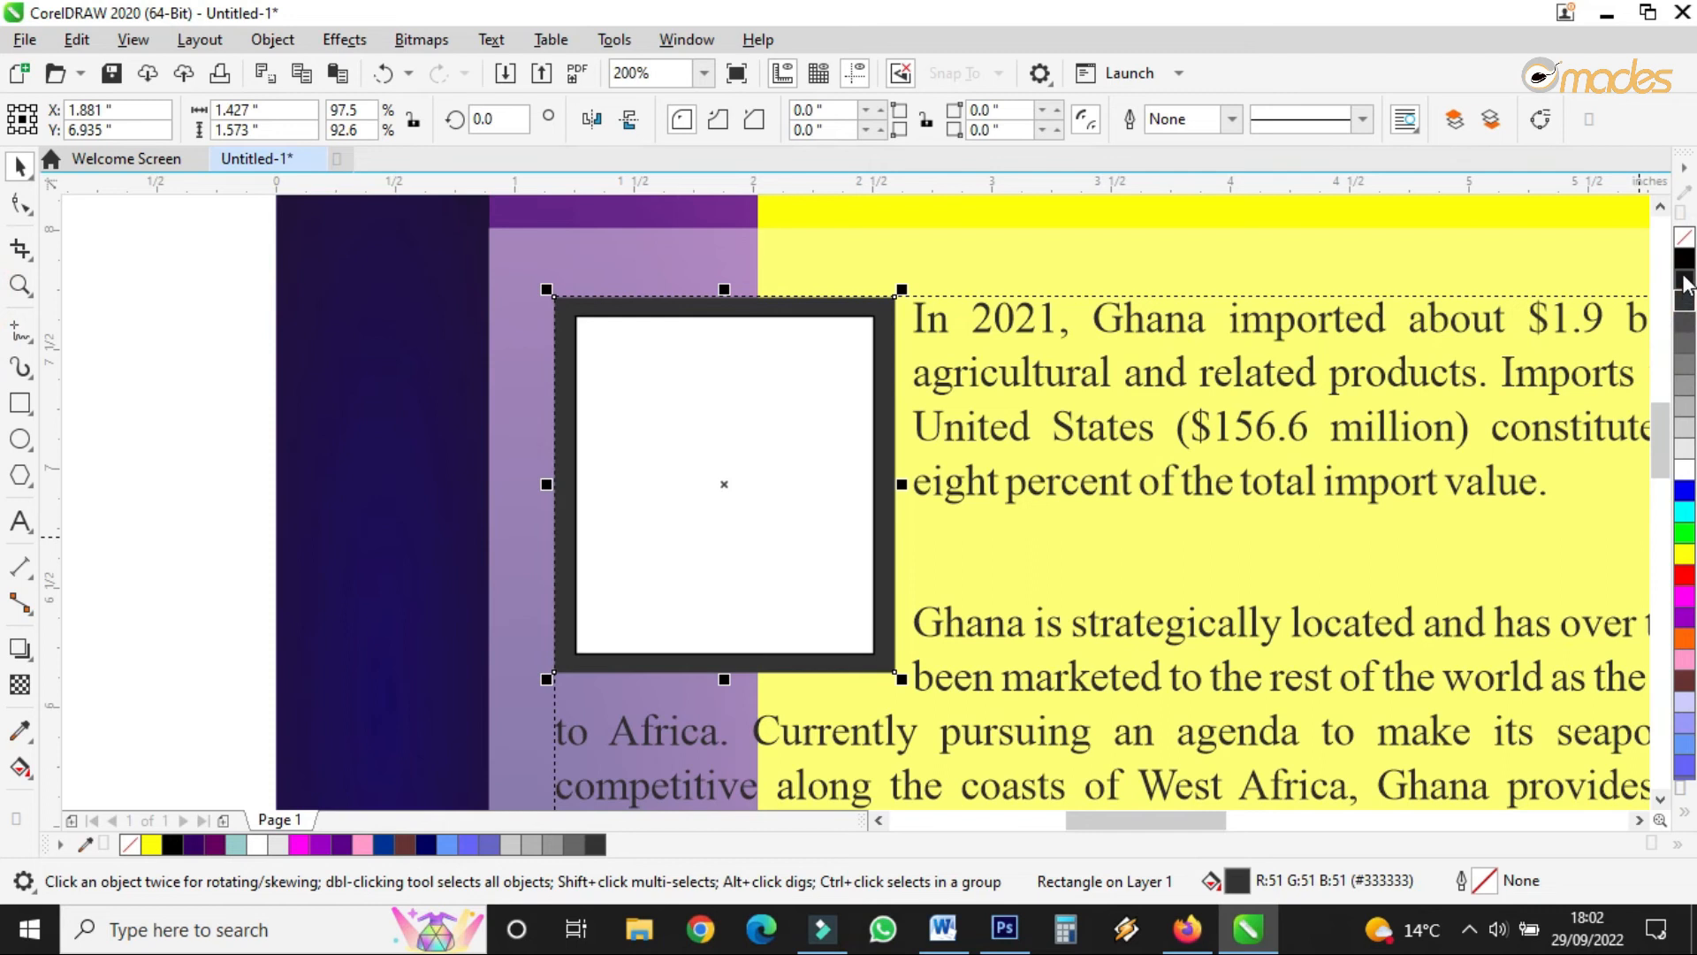
left_click(1685, 385)
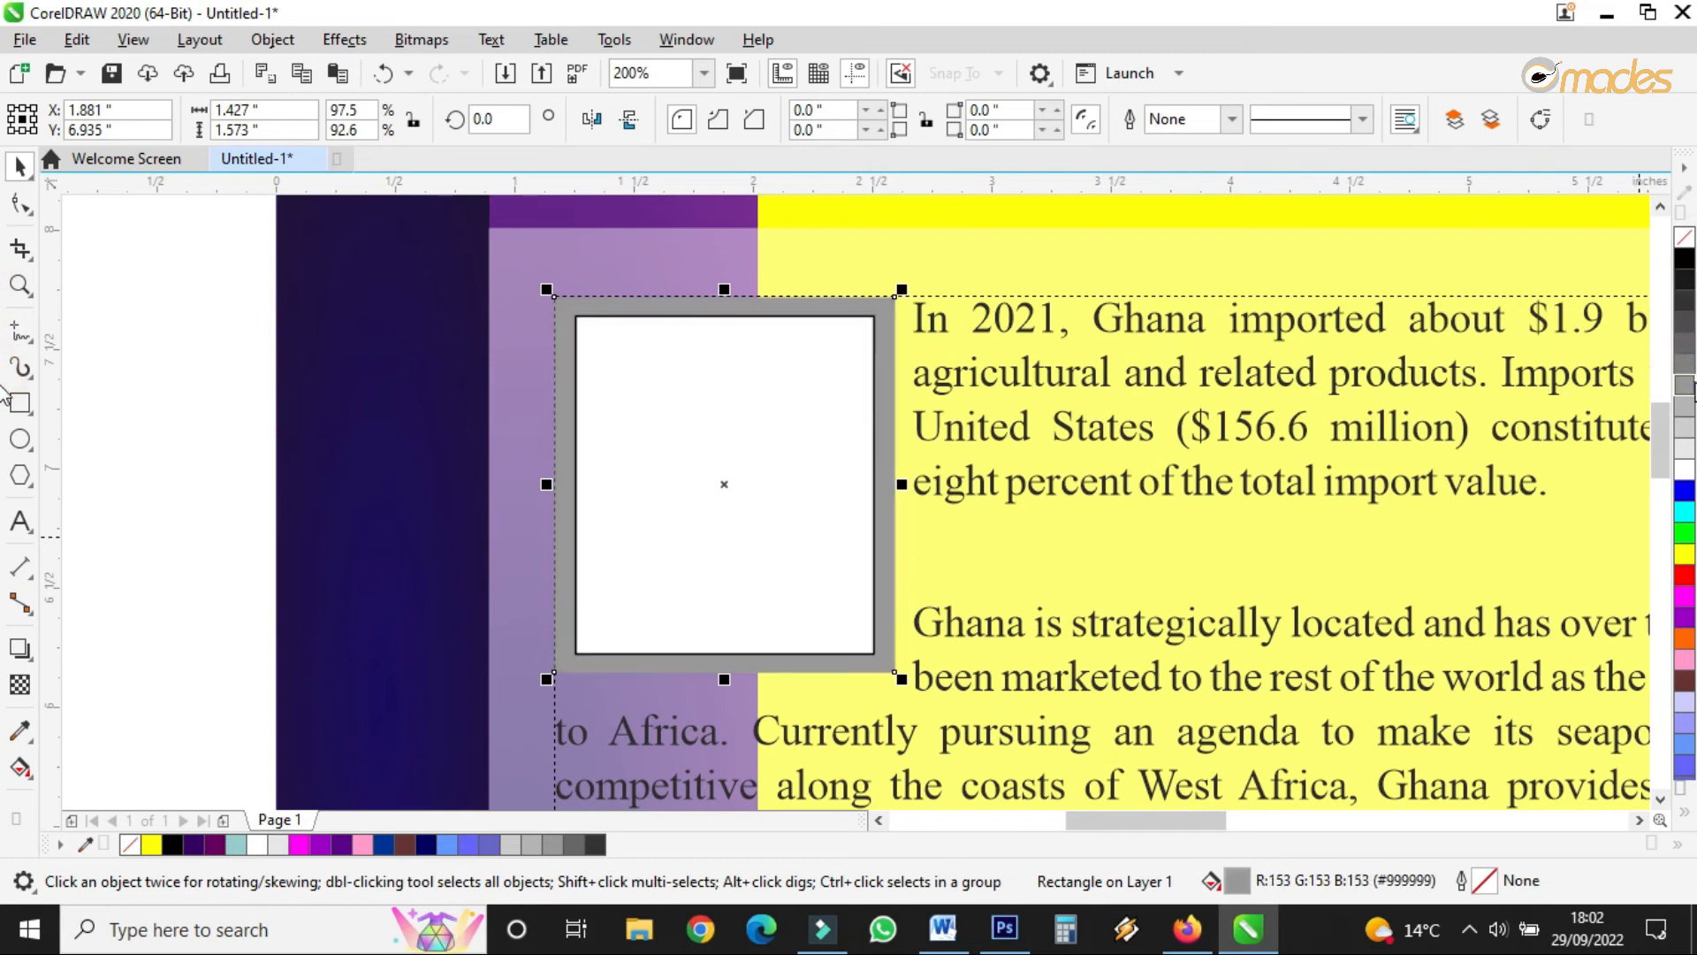
left_click(1686, 362)
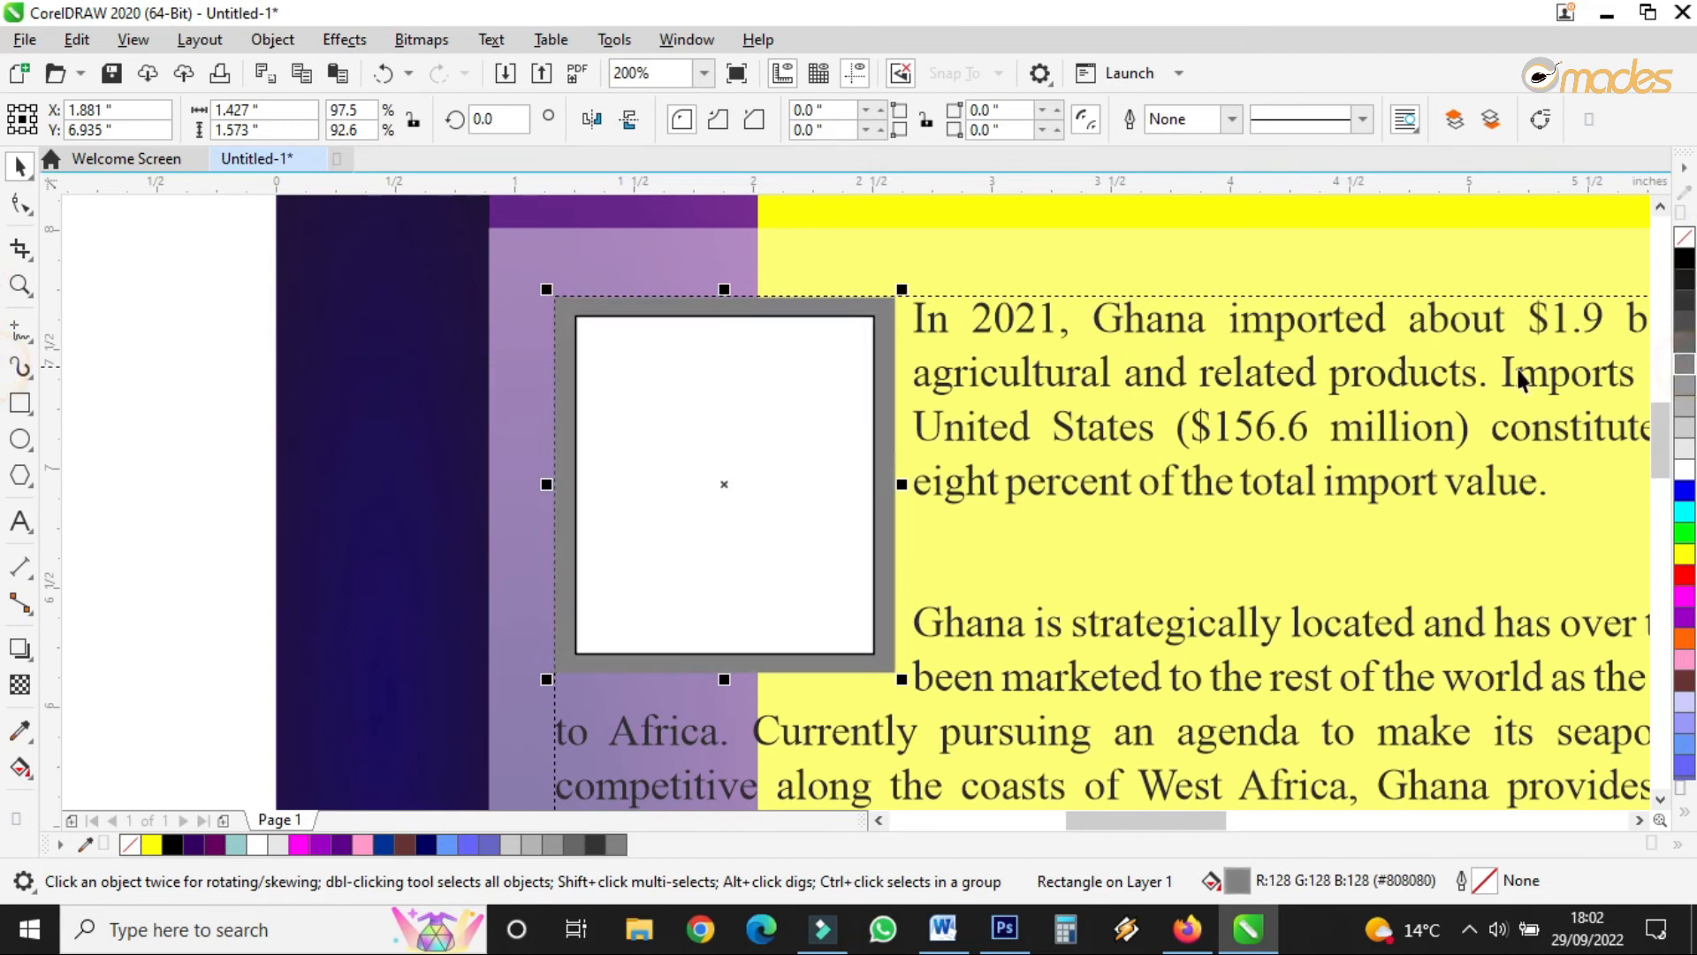
- Give the inner white box a 2.0 pt grey outline
left_click(733, 402)
left_click(1231, 119)
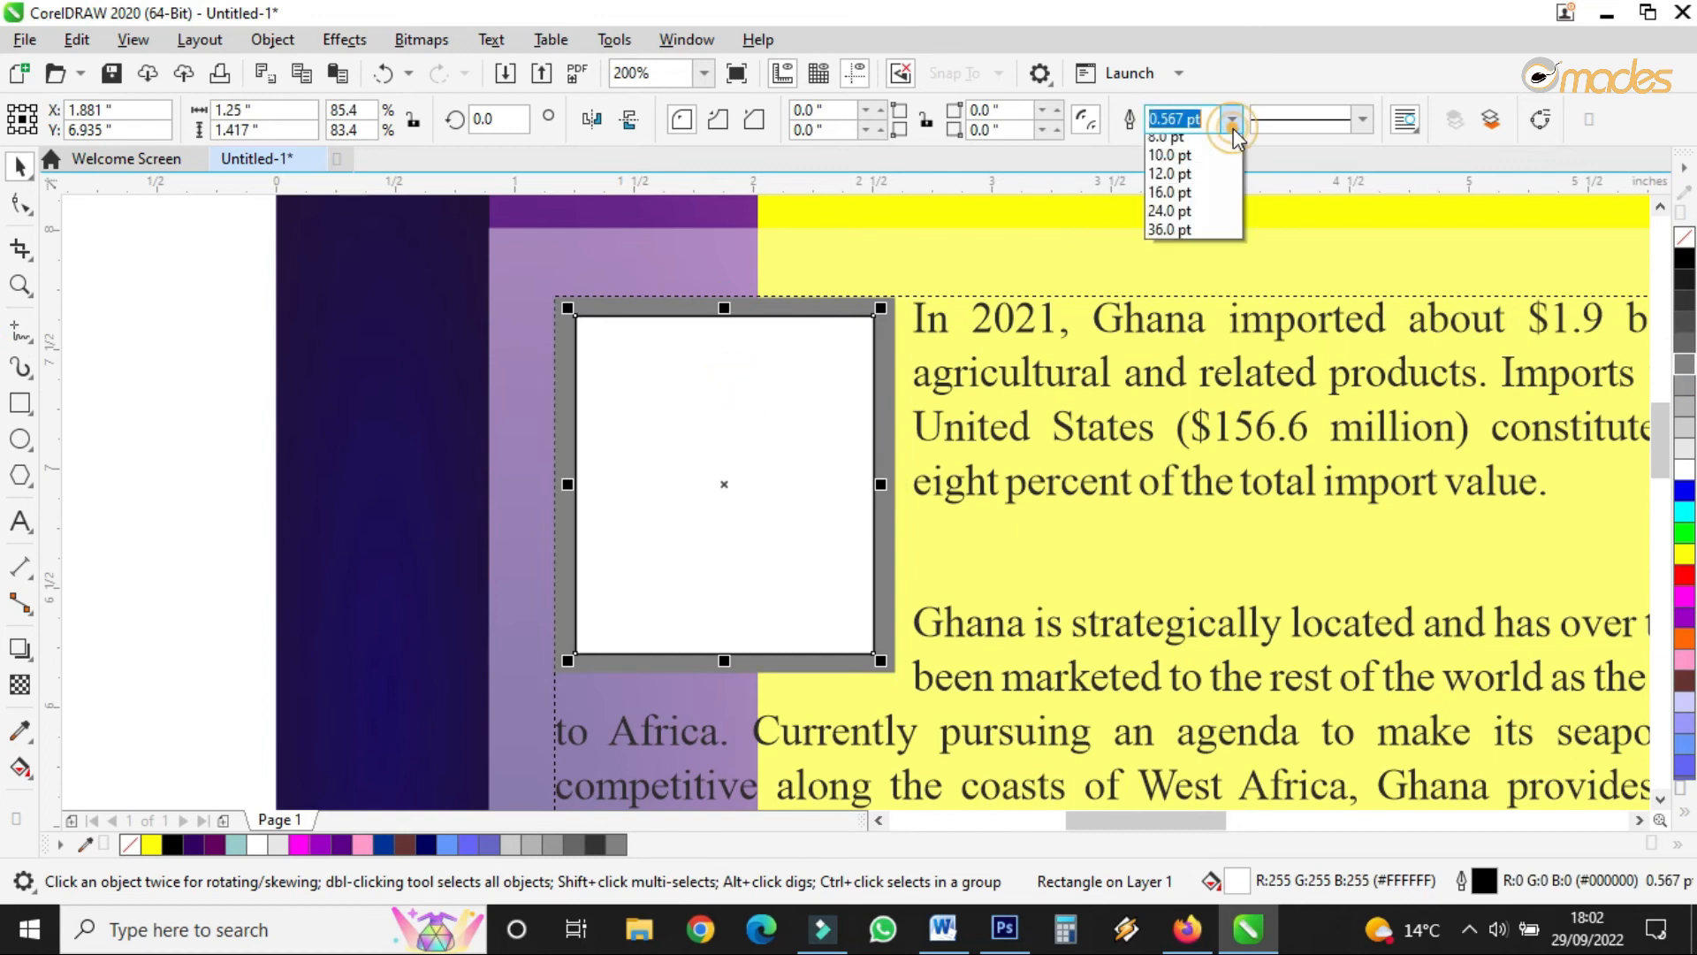
left_click(1193, 256)
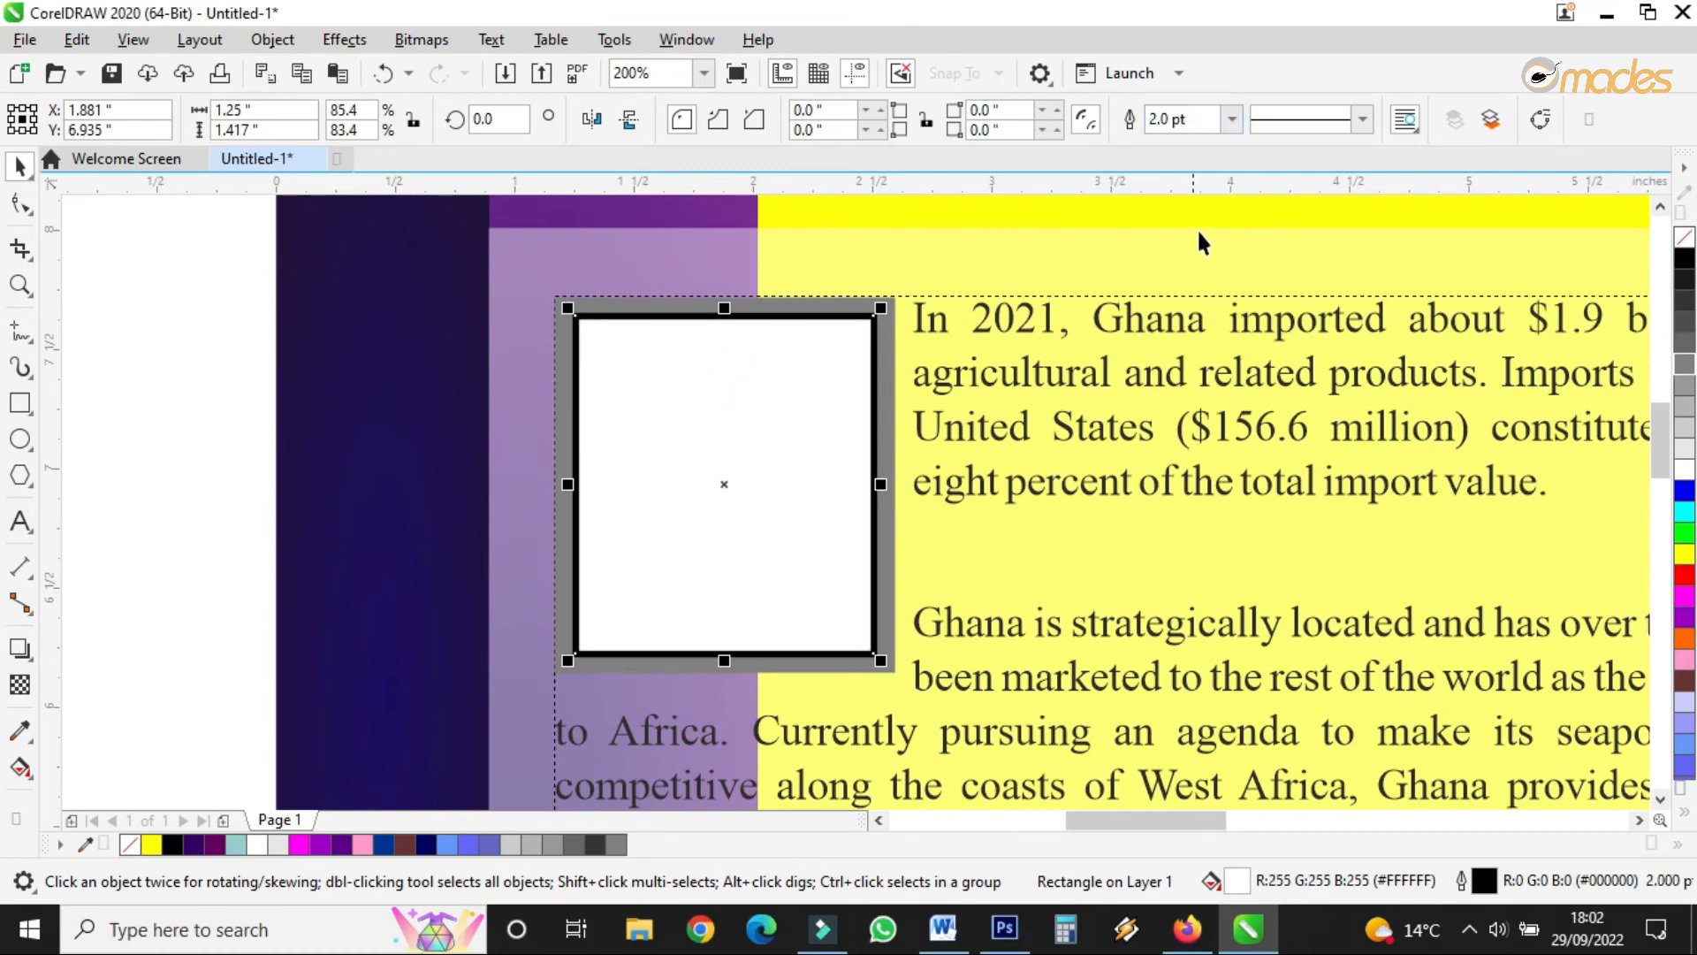
right_click(1685, 384)
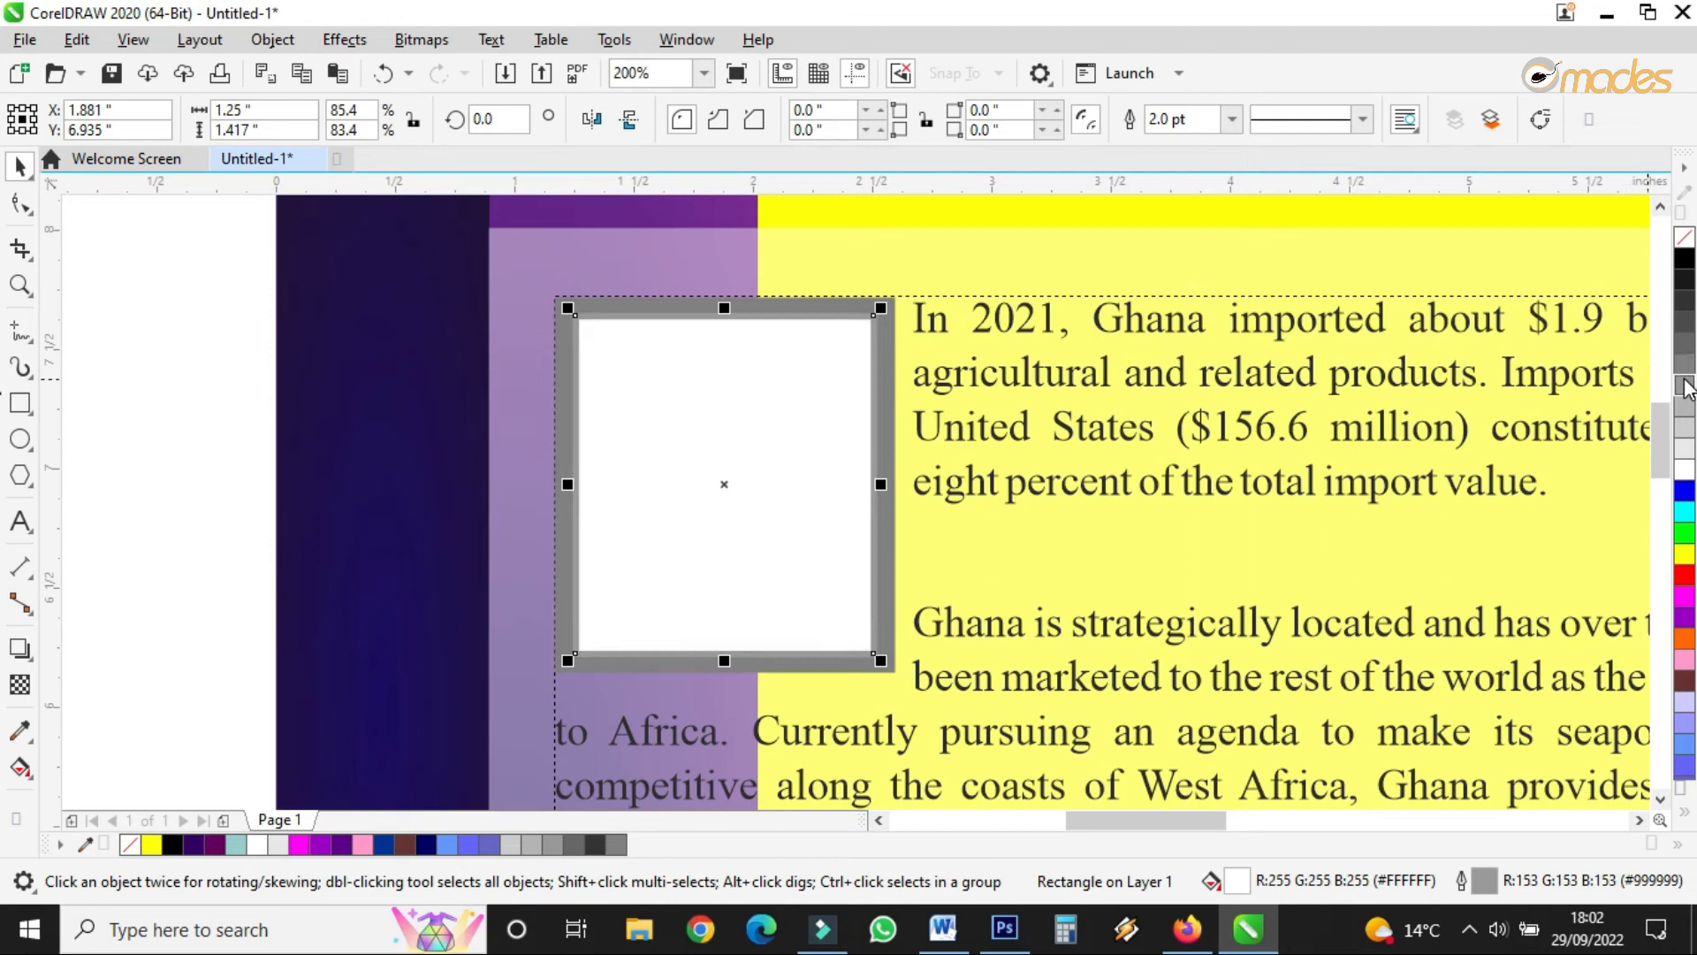
- Fine-tune the inner white box's height and width
left_click_drag(880, 307, 875, 310)
scroll(773, 327, "down", 2)
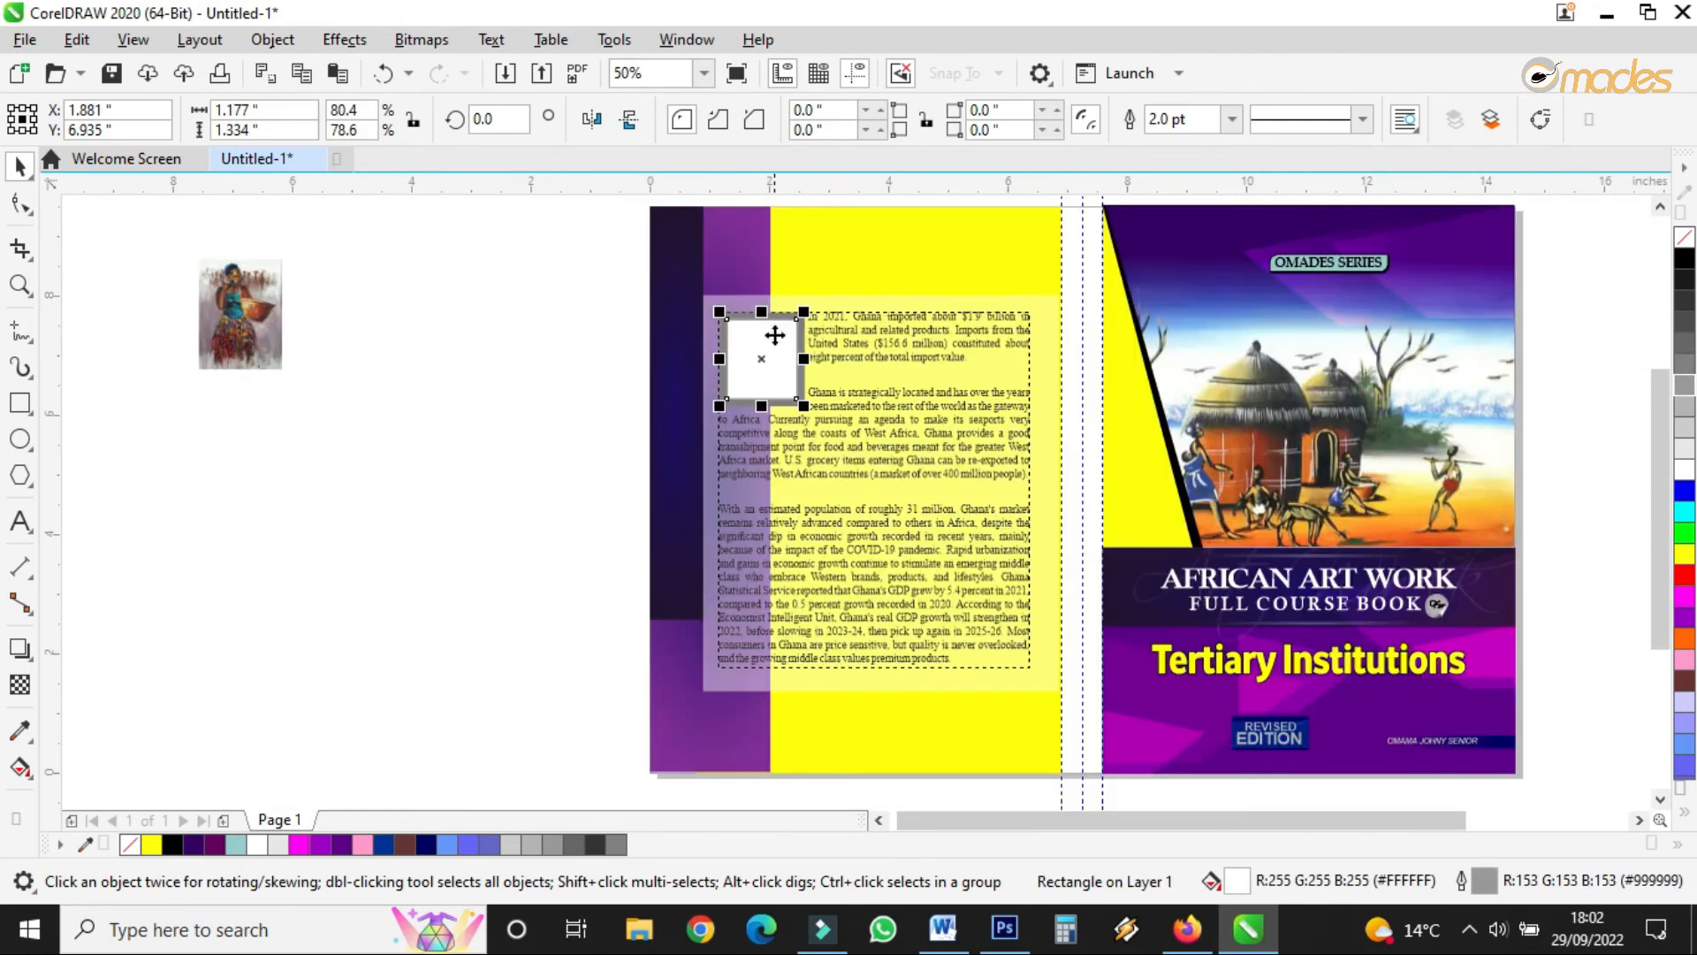
scroll(778, 376, "up", 1)
scroll(749, 238, "up", 1)
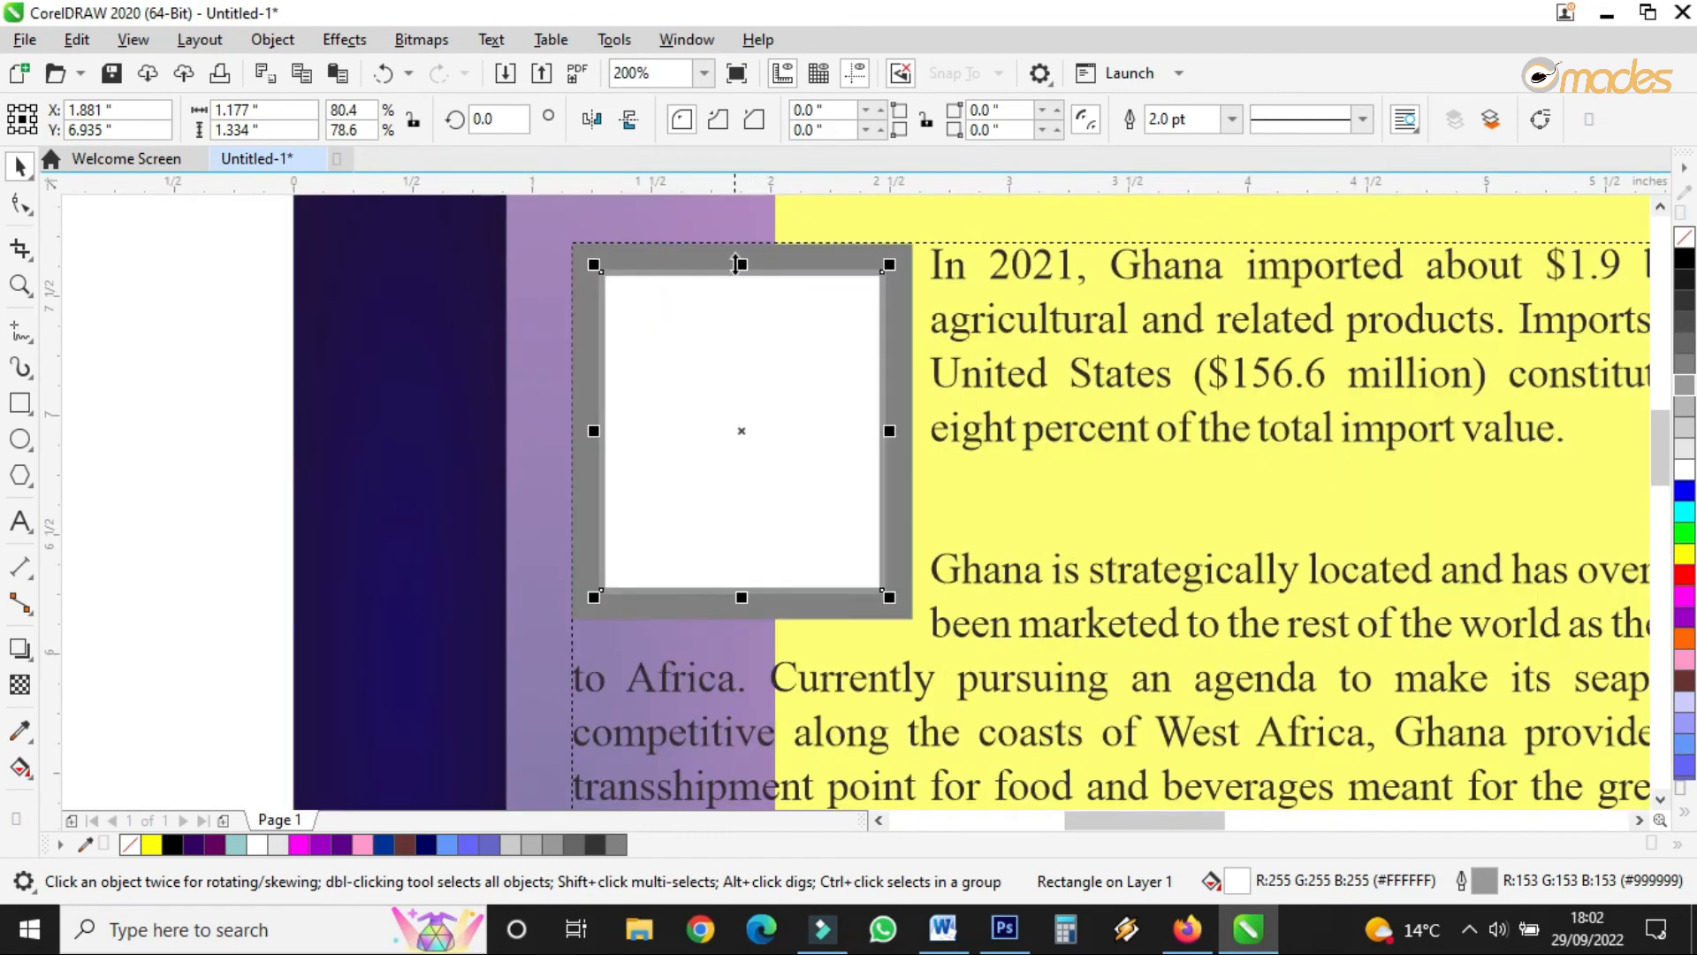
left_click_drag(742, 262, 742, 254)
left_click_drag(895, 429, 907, 429)
scroll(641, 365, "down", 1)
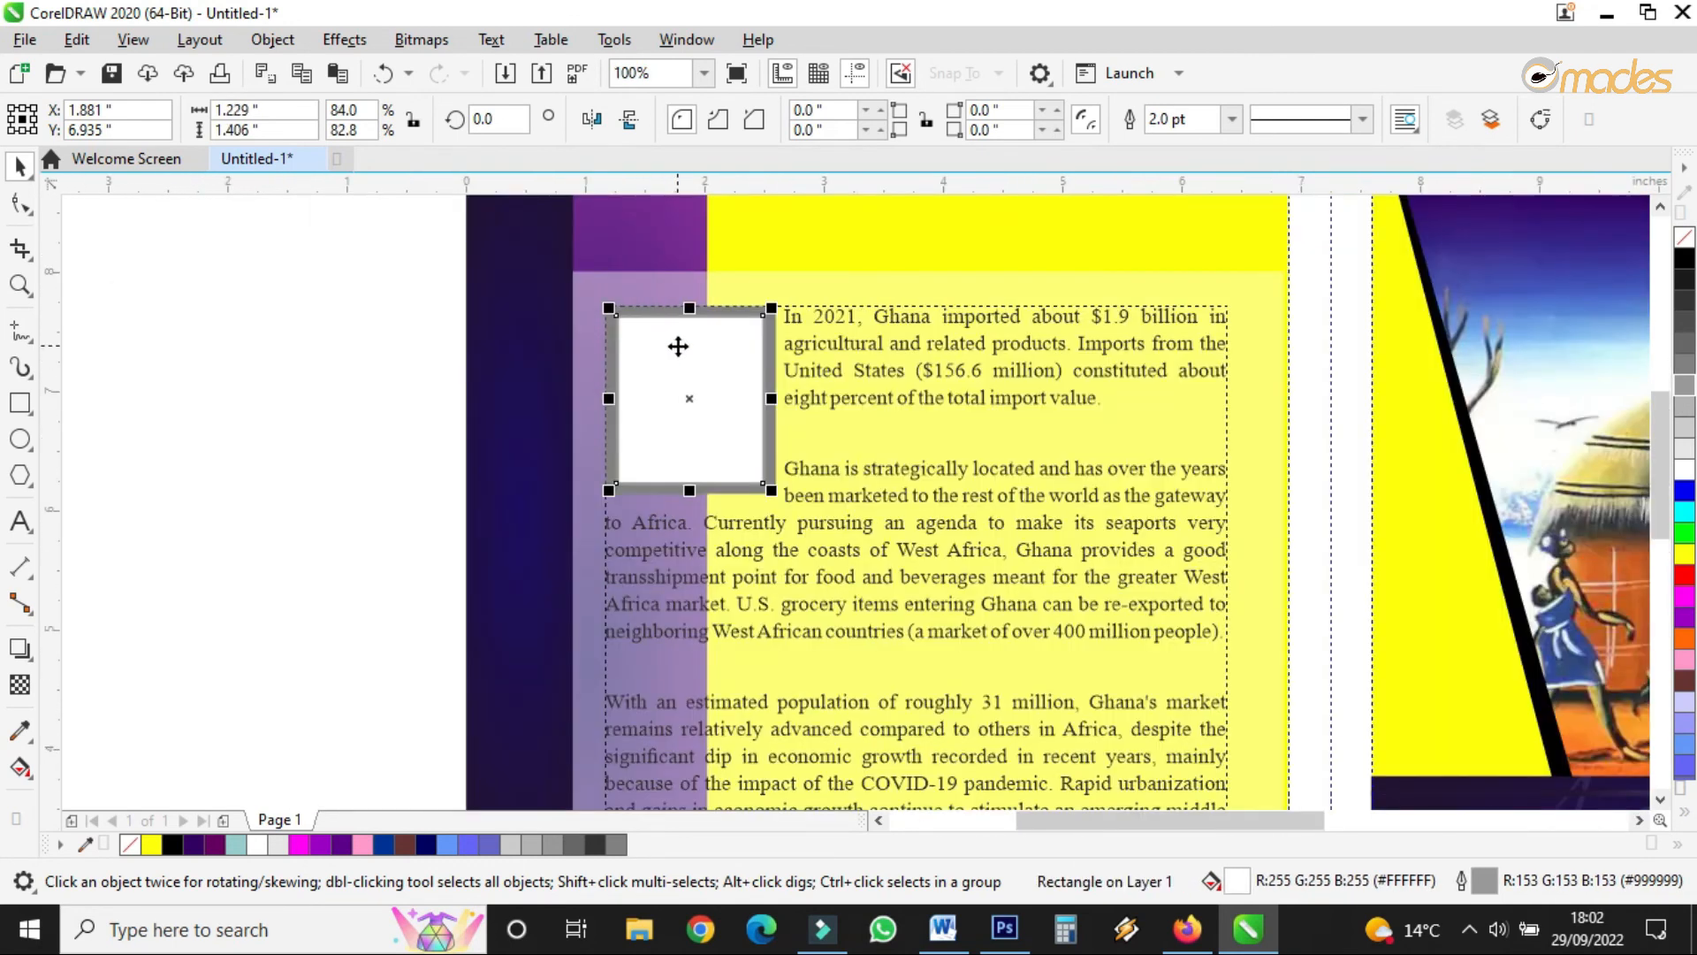
scroll(732, 297, "down", 1)
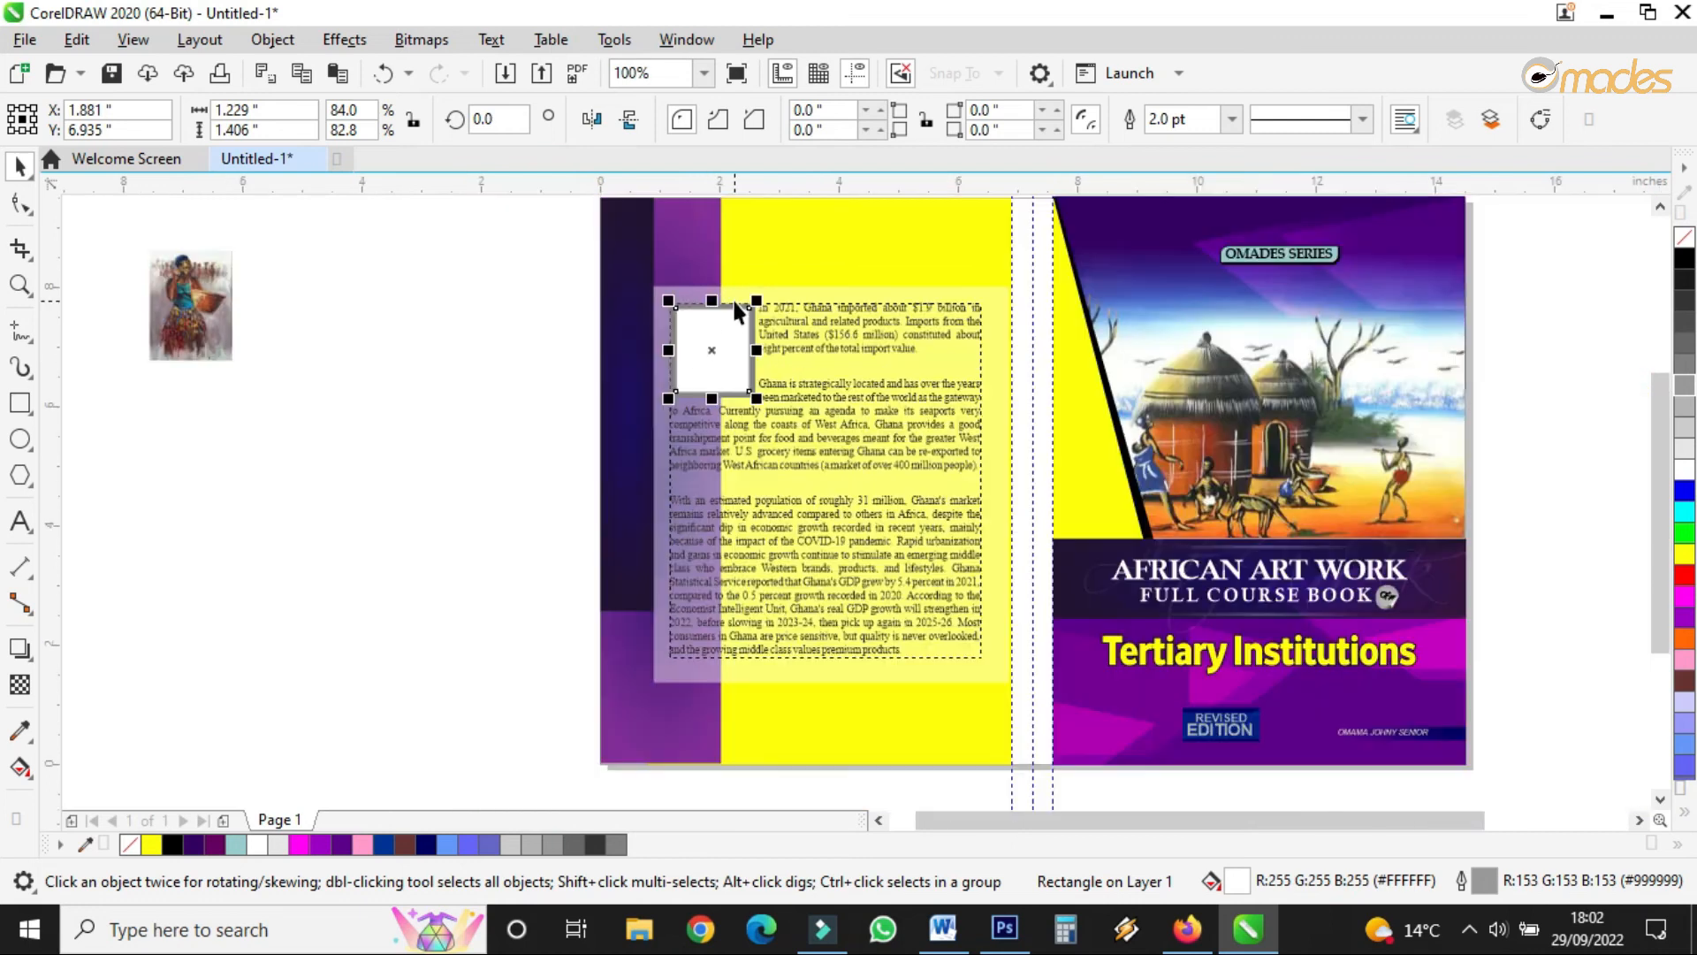
- Move the woman painting onto the back cover's lower left and extend the purple strip slightly down
left_click(205, 322)
left_click_drag(205, 300, 703, 685)
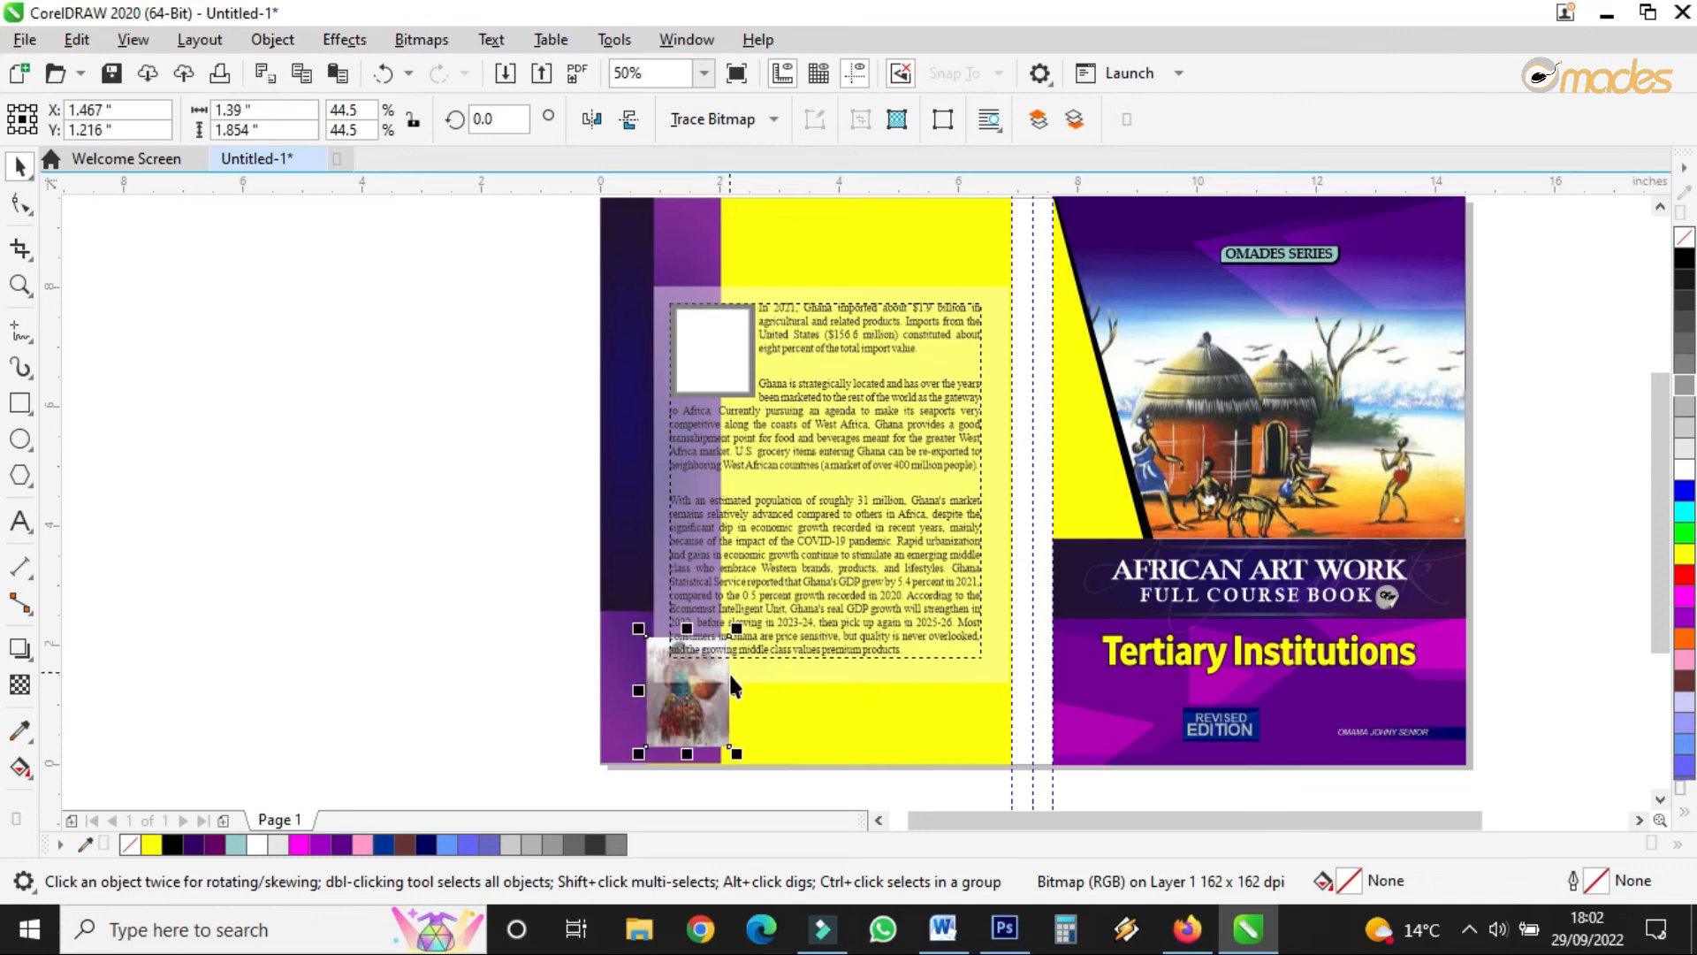
scroll(728, 671, "up", 1)
scroll(648, 655, "down", 1)
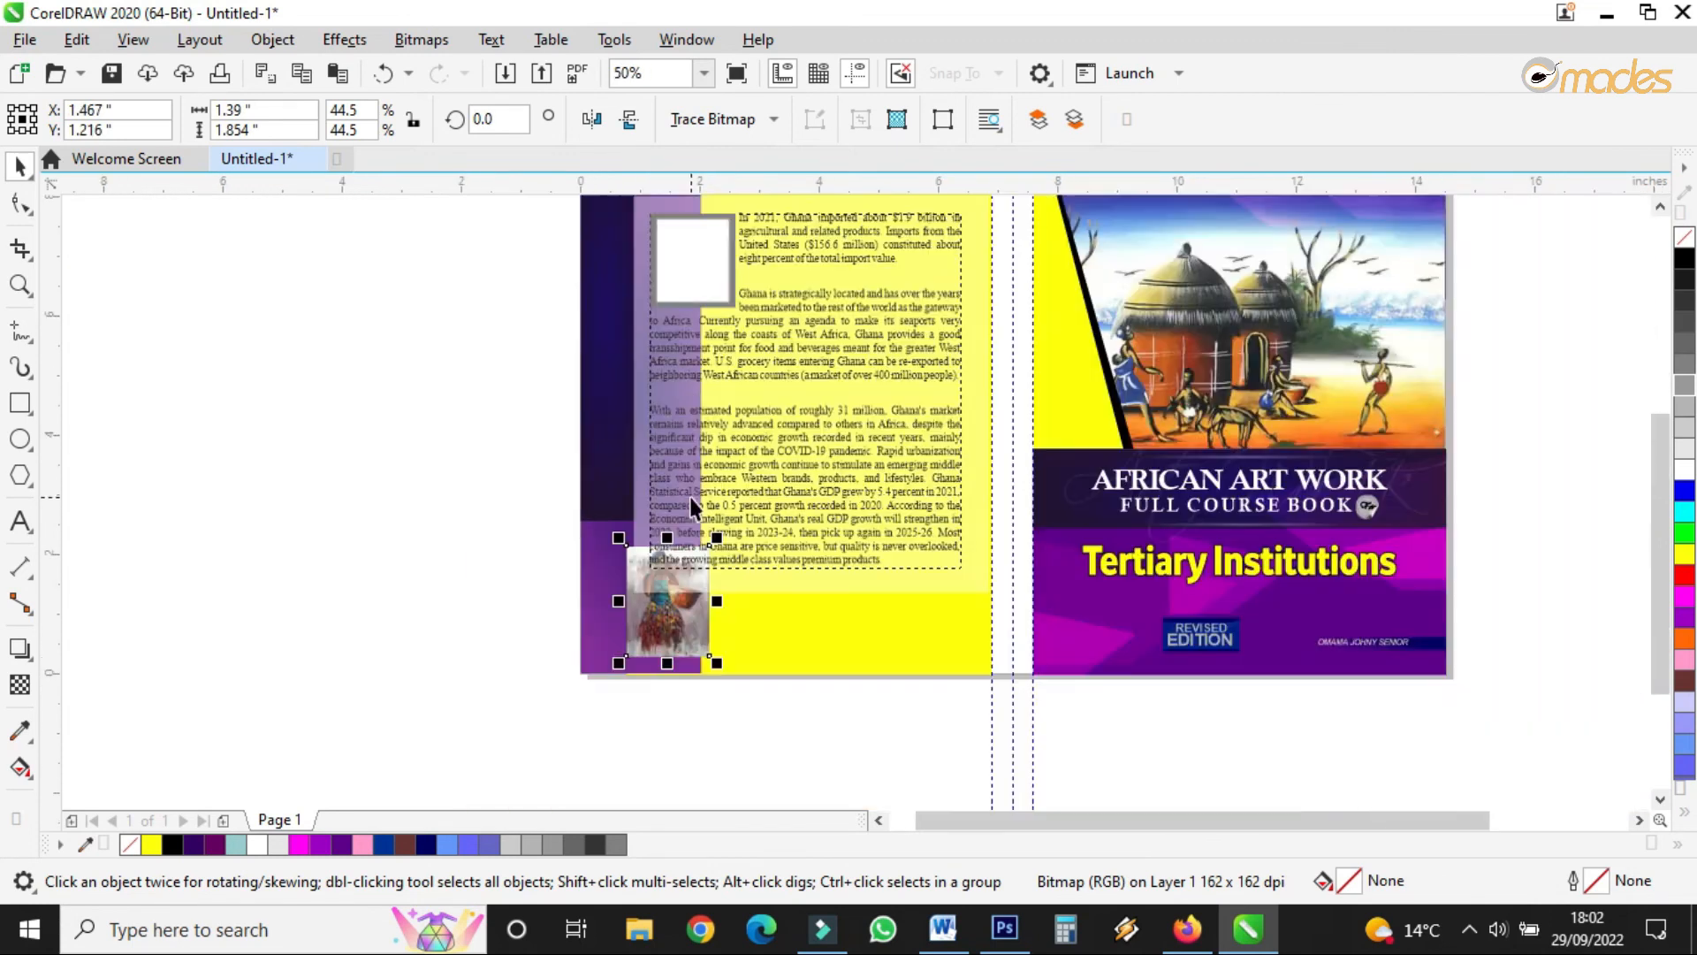
scroll(669, 620, "up", 1)
key("shift+Page_Down")
key("shift+Page_Up")
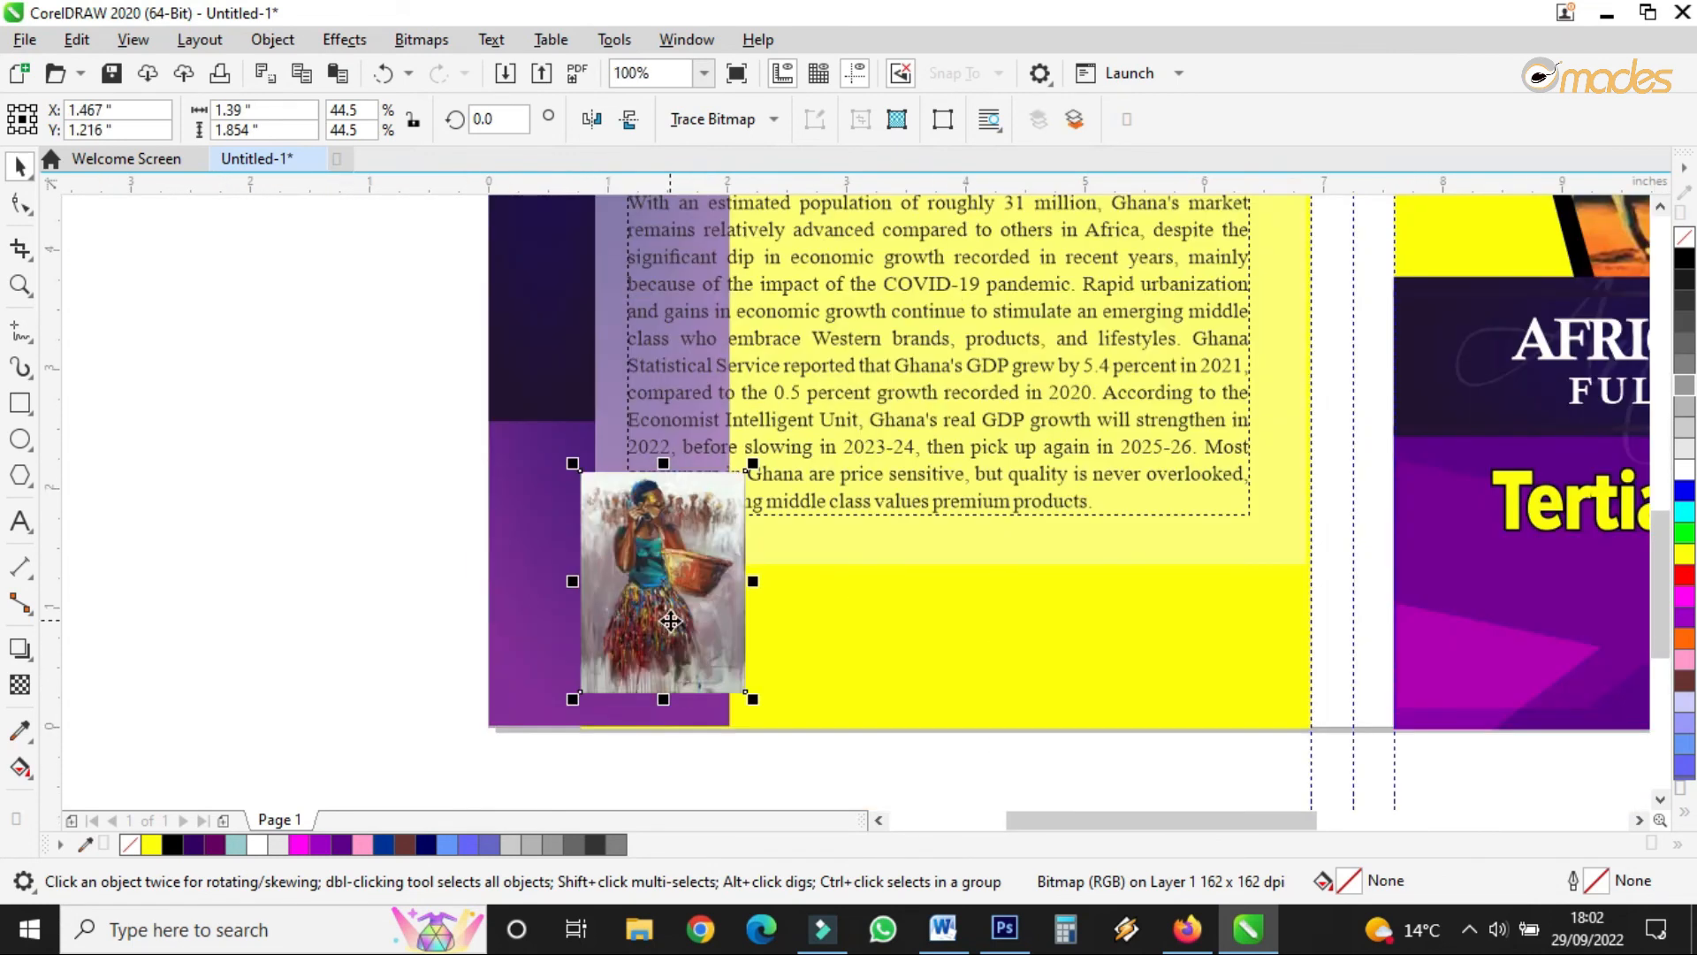
left_click(630, 601)
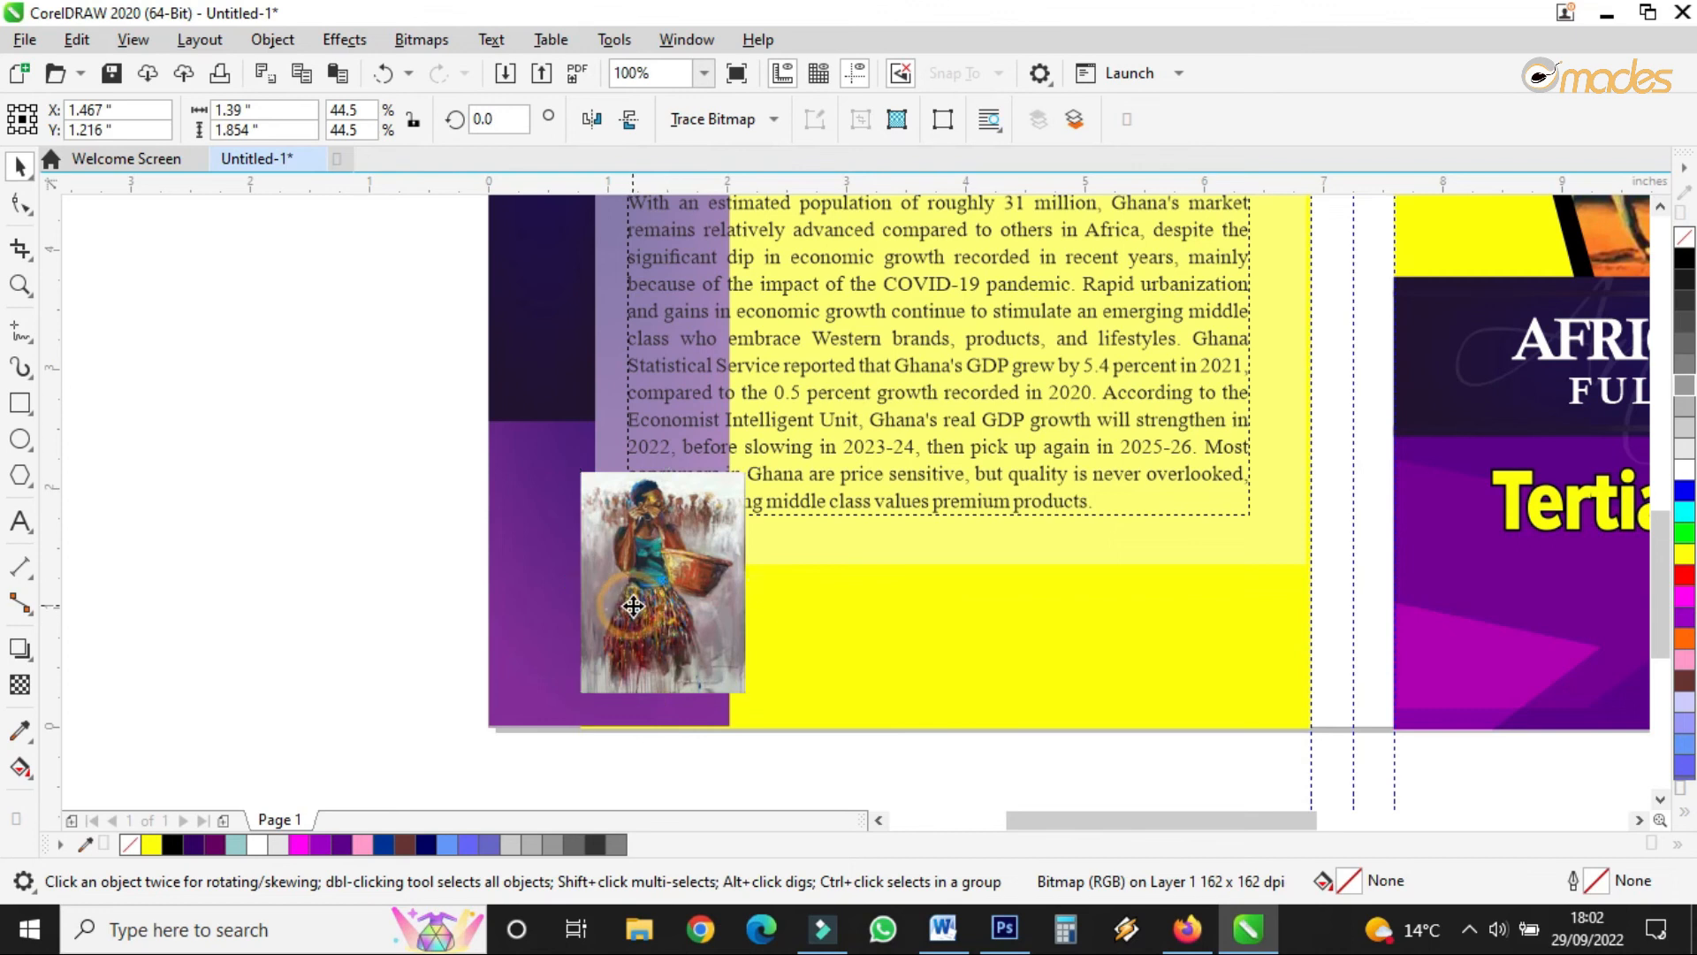
left_click(550, 716)
left_click_drag(609, 733, 612, 742)
- Draw a white backing rectangle around the painting and bring the painting in front of it
left_click(20, 367)
left_click(19, 402)
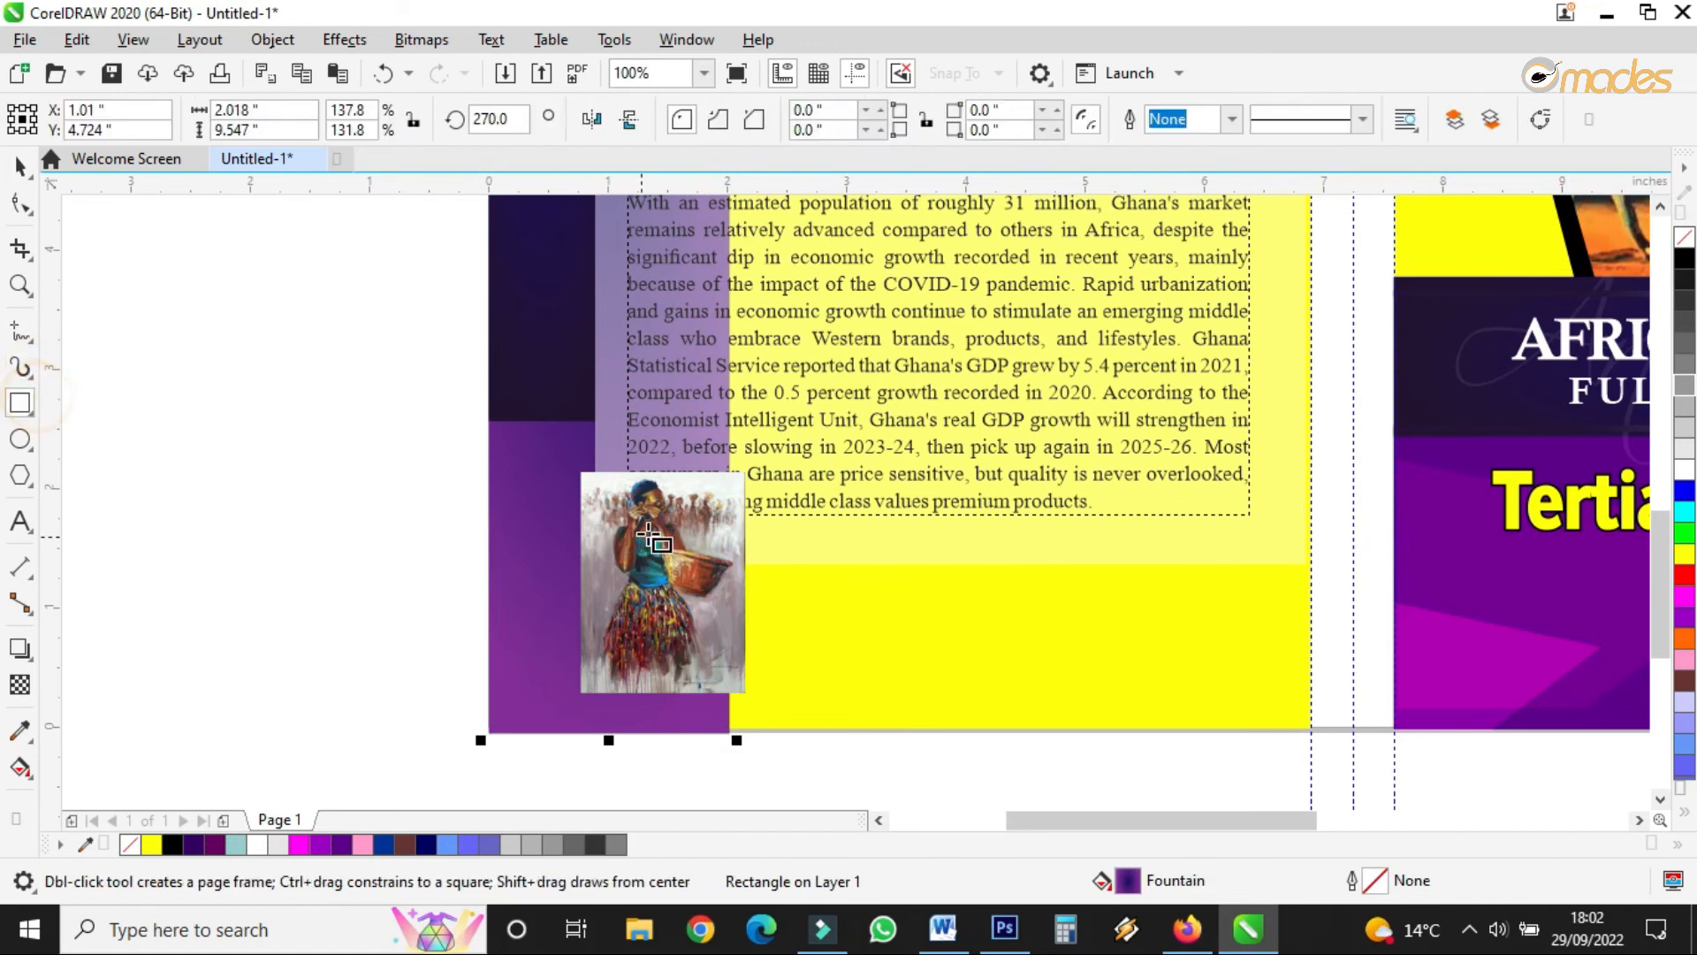
mouse_move(565, 460)
left_mouse_down()
mouse_move(777, 729)
mouse_move(788, 709)
left_mouse_up()
left_click(20, 165)
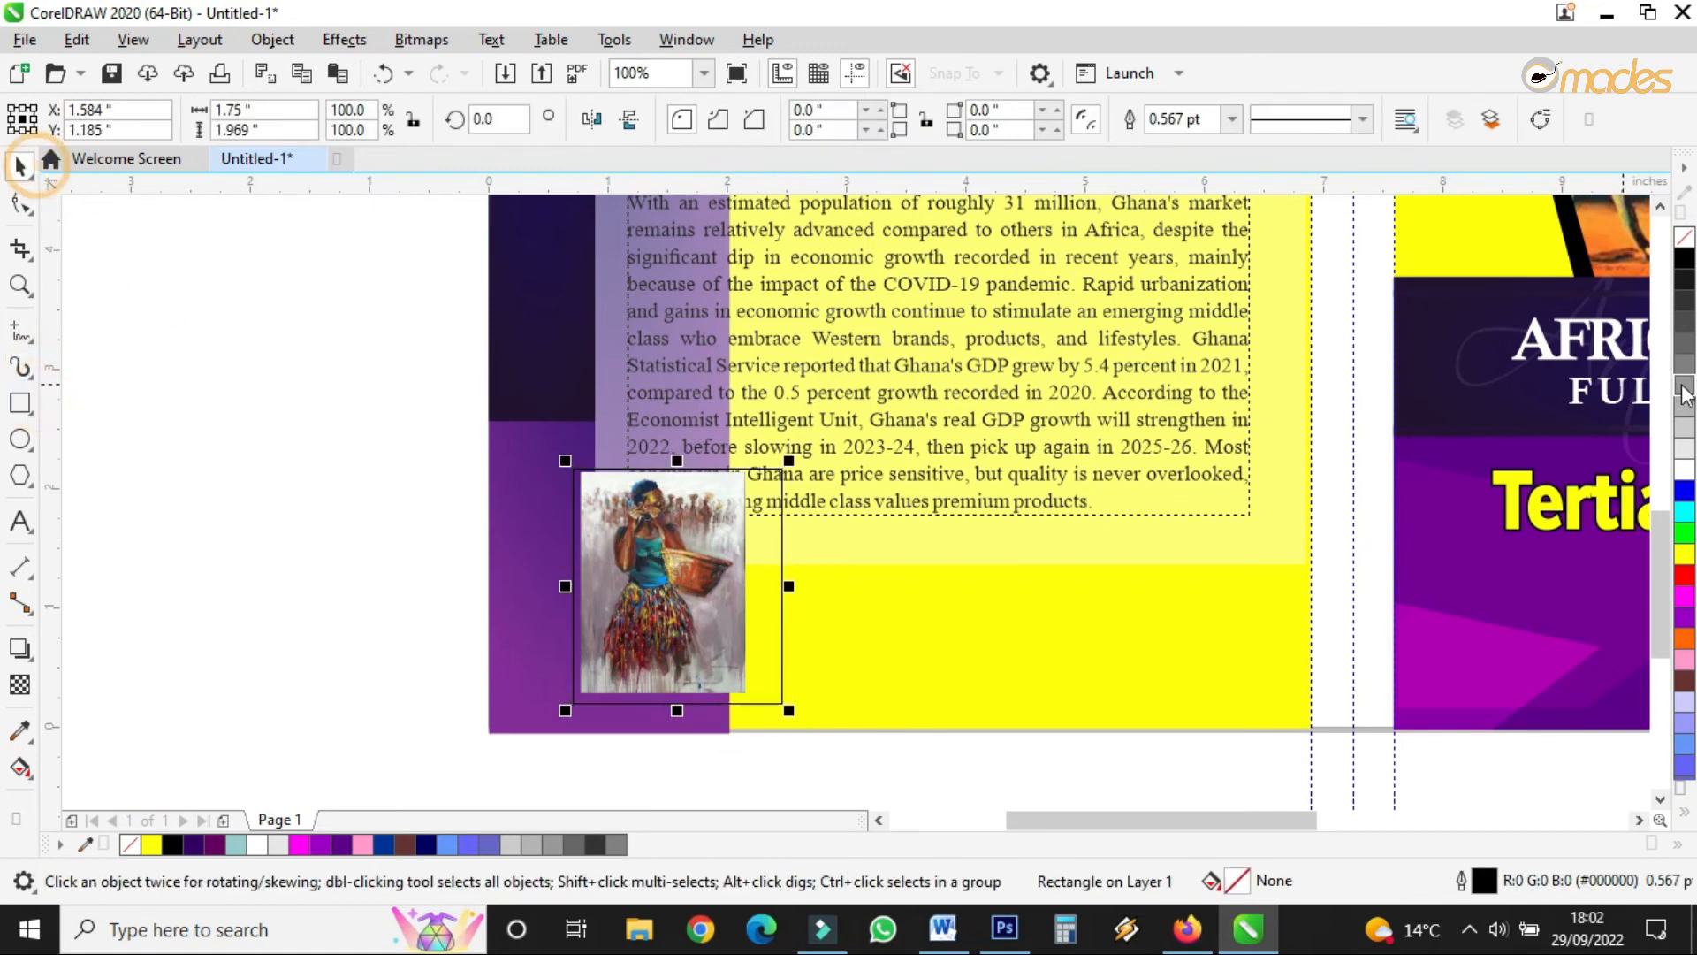
left_click(1685, 476)
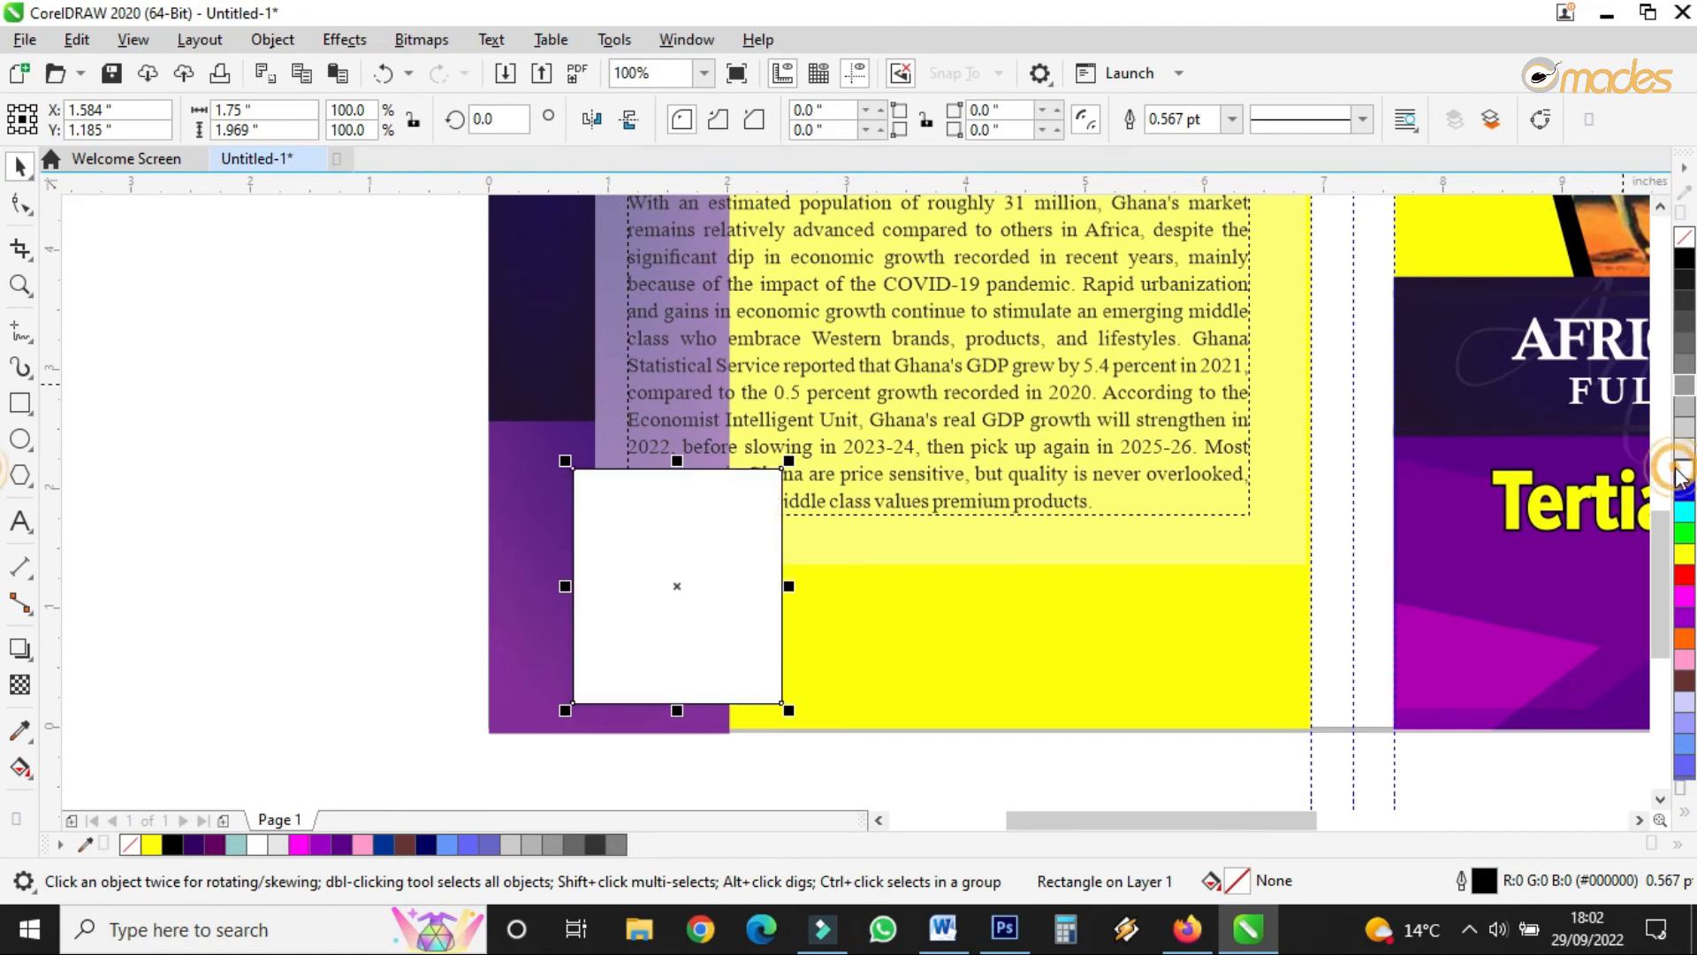
left_click(476, 382)
left_click_drag(390, 416, 979, 790)
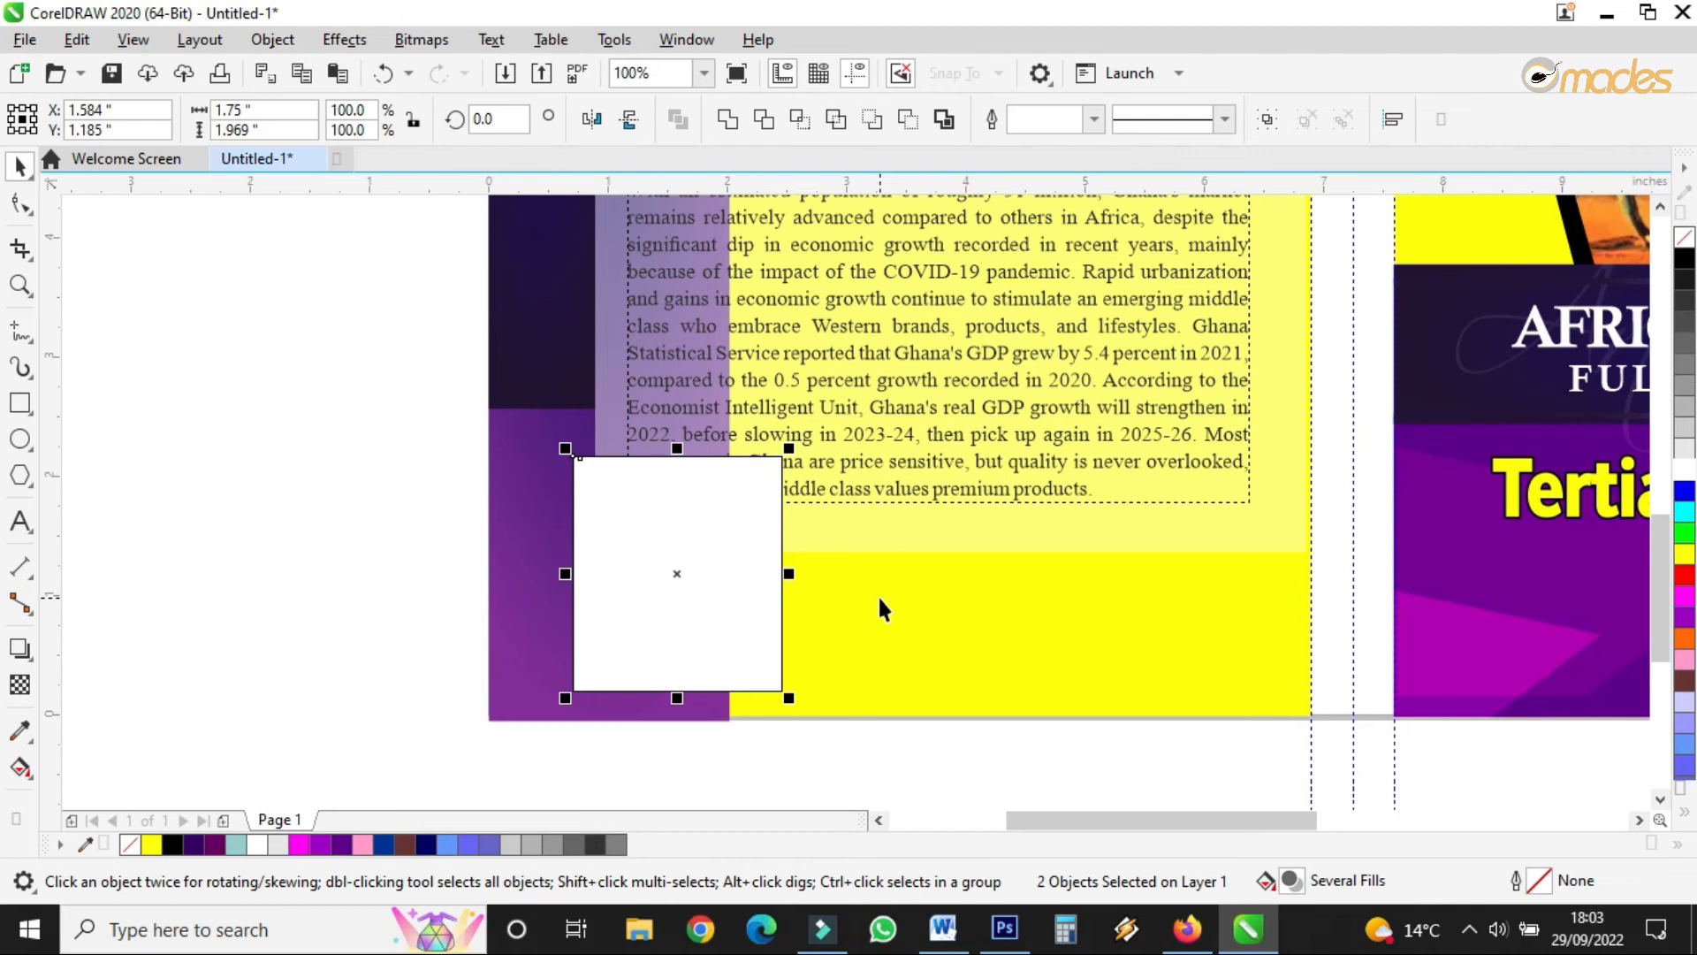
left_click(327, 352)
key("ctrl+v")
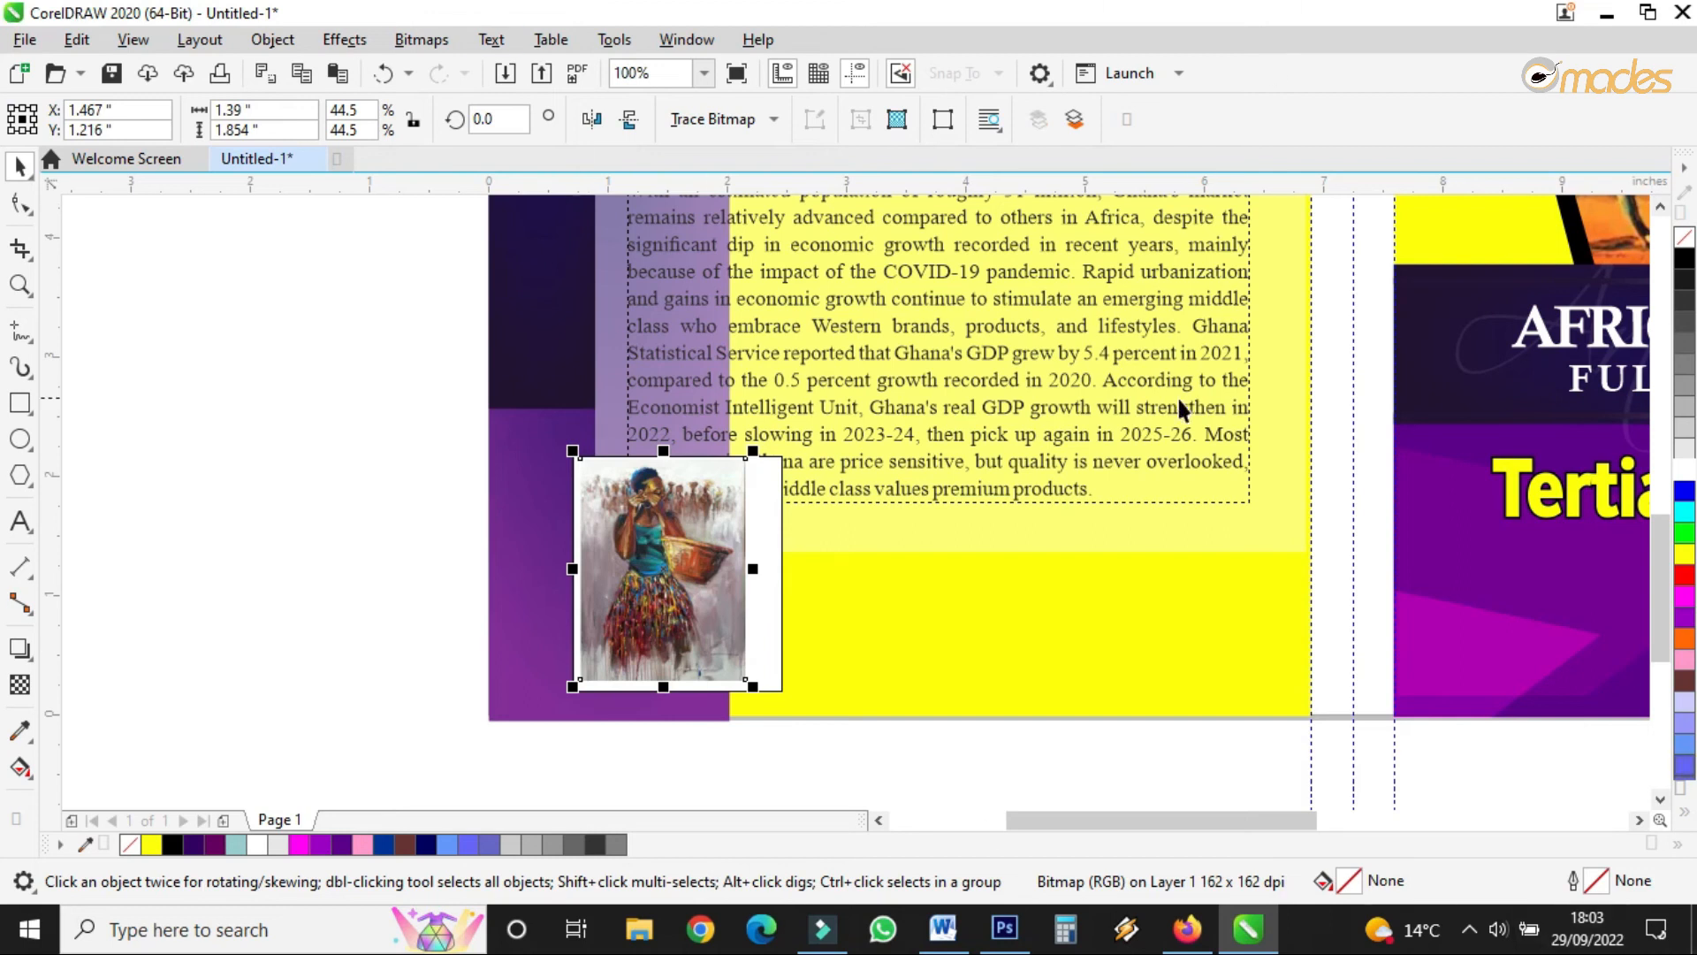
- Fit the white box to the painting and set its text wrapping to Straddle Text
left_click(769, 561)
left_click_drag(800, 572, 764, 572)
left_click_drag(673, 443, 673, 435)
left_click(1407, 119)
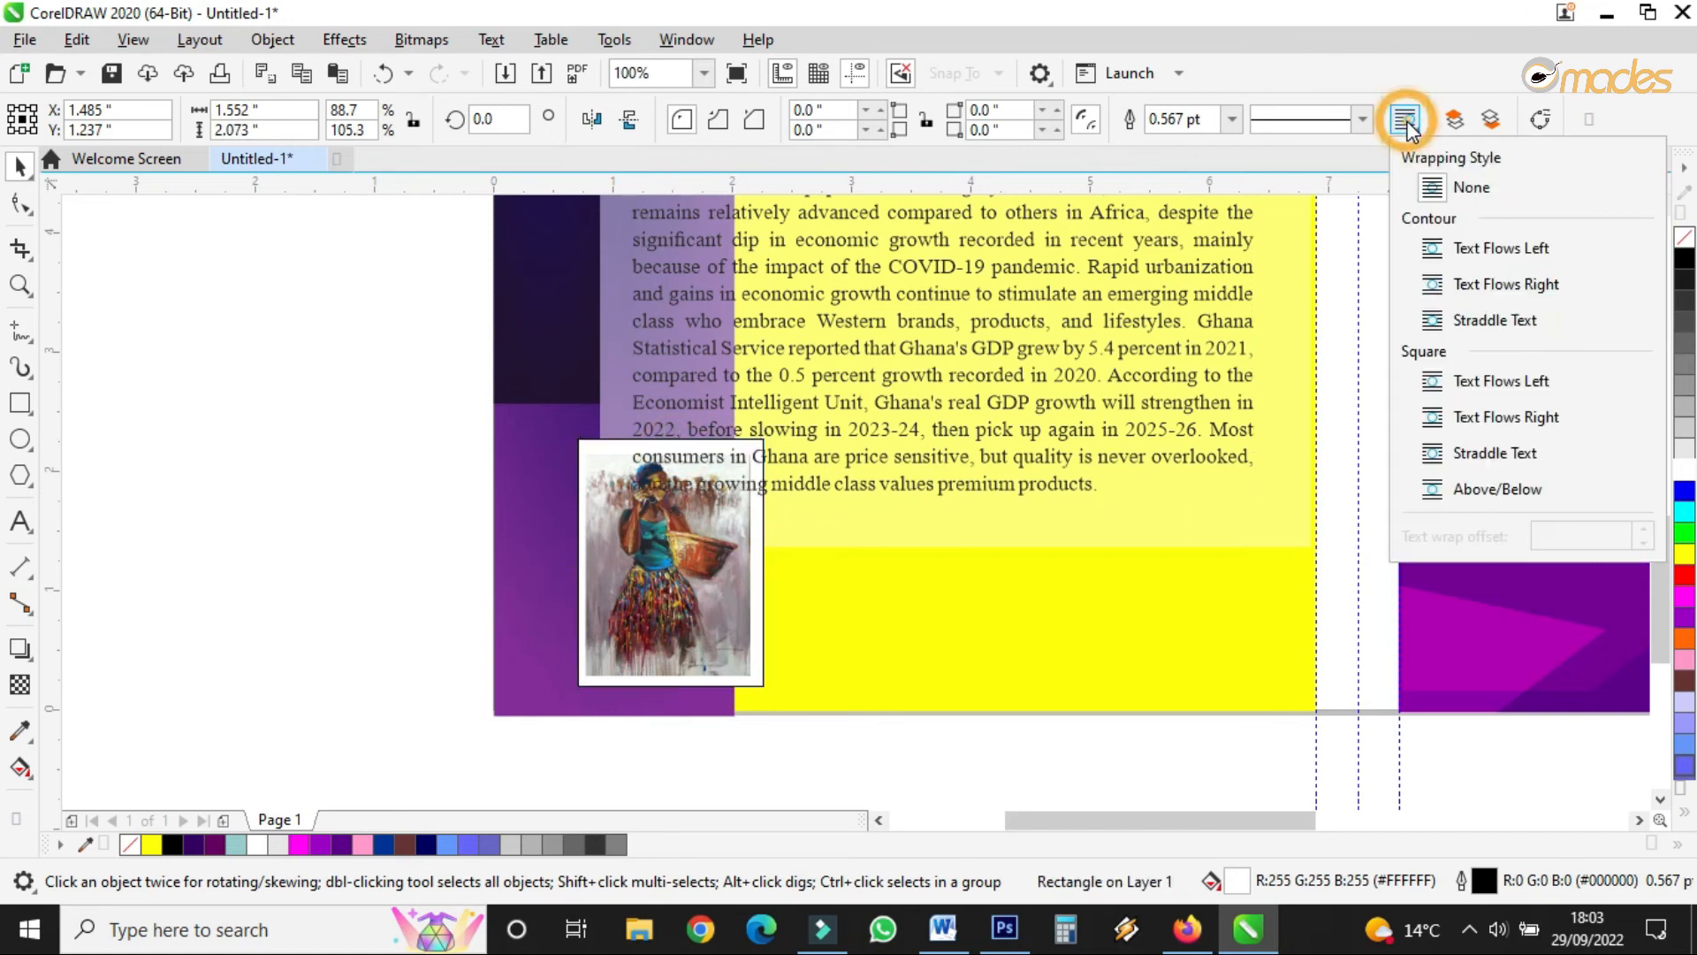
left_click(1494, 320)
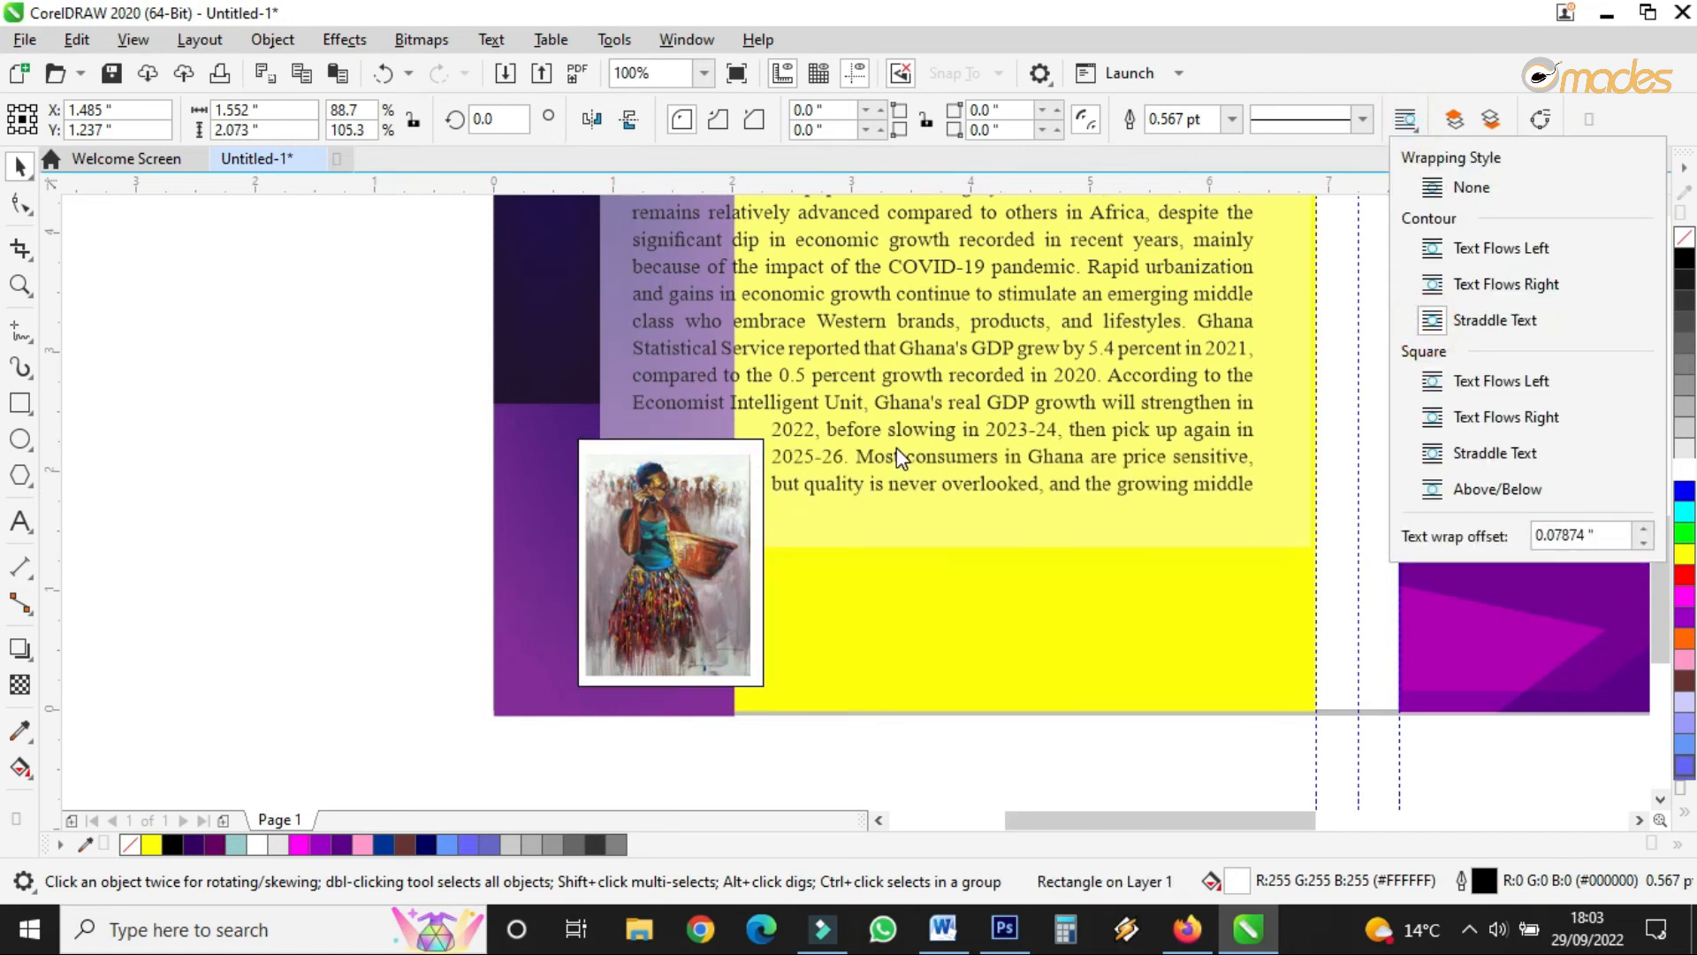
- Lengthen the text frame to reveal the last line and lower the white frame's top edge slightly
left_click(891, 493)
left_click_drag(944, 505, 944, 559)
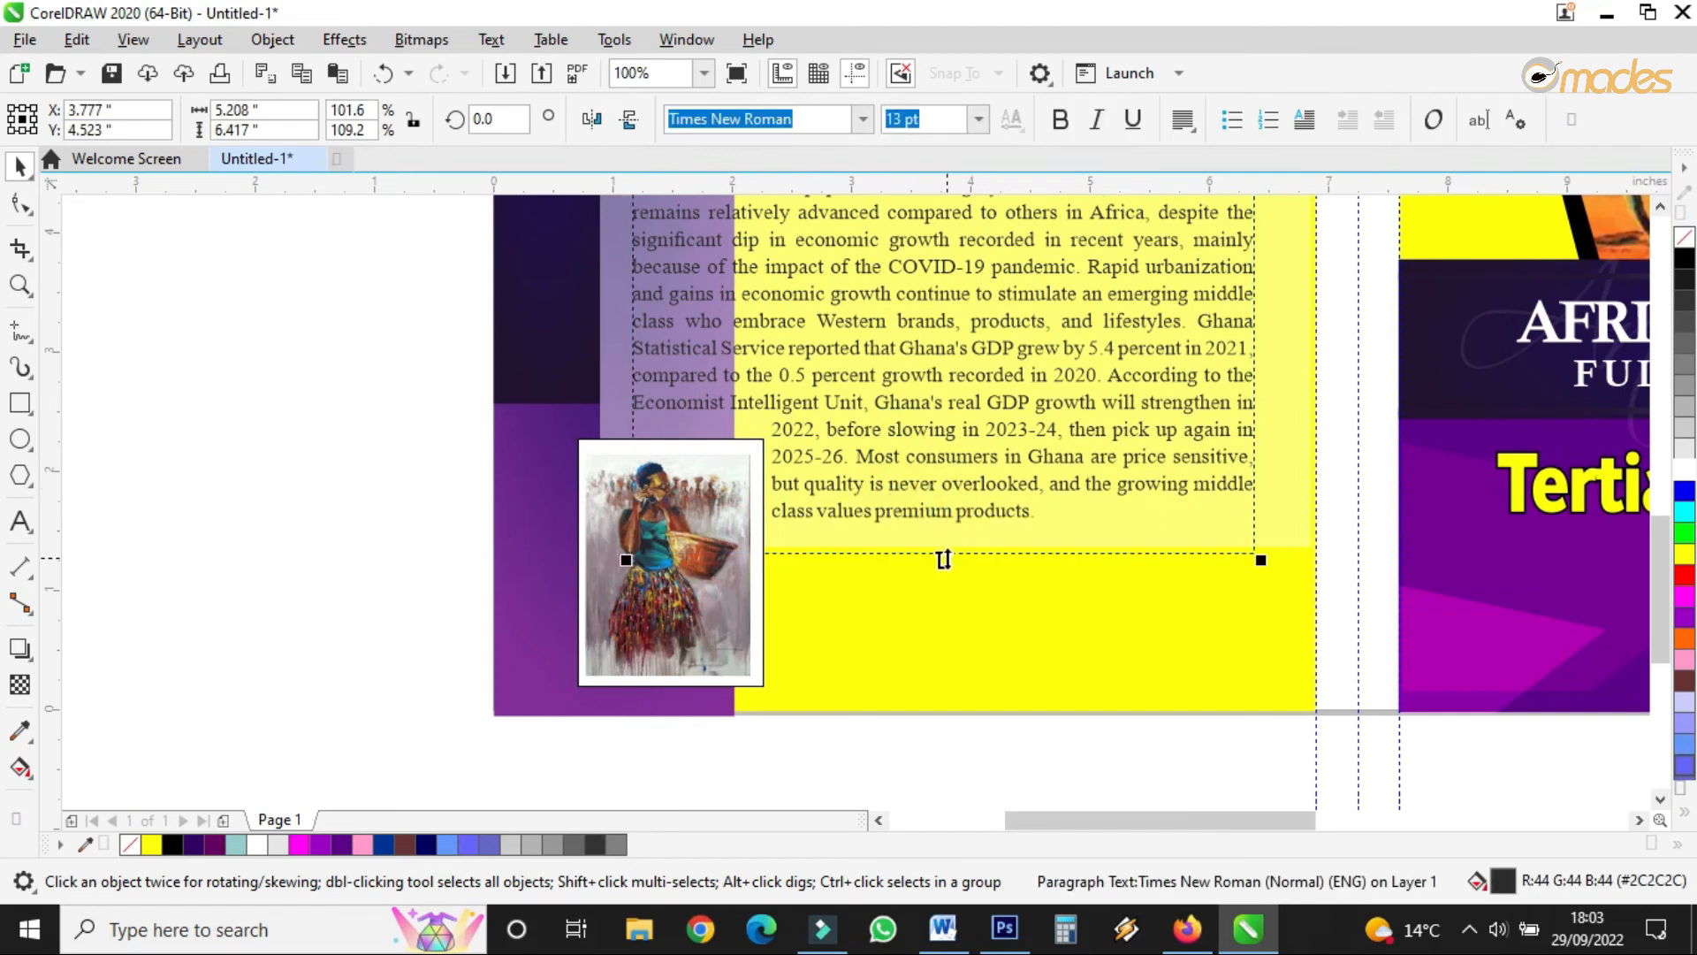
left_click(649, 623)
scroll(654, 619, "up", 2)
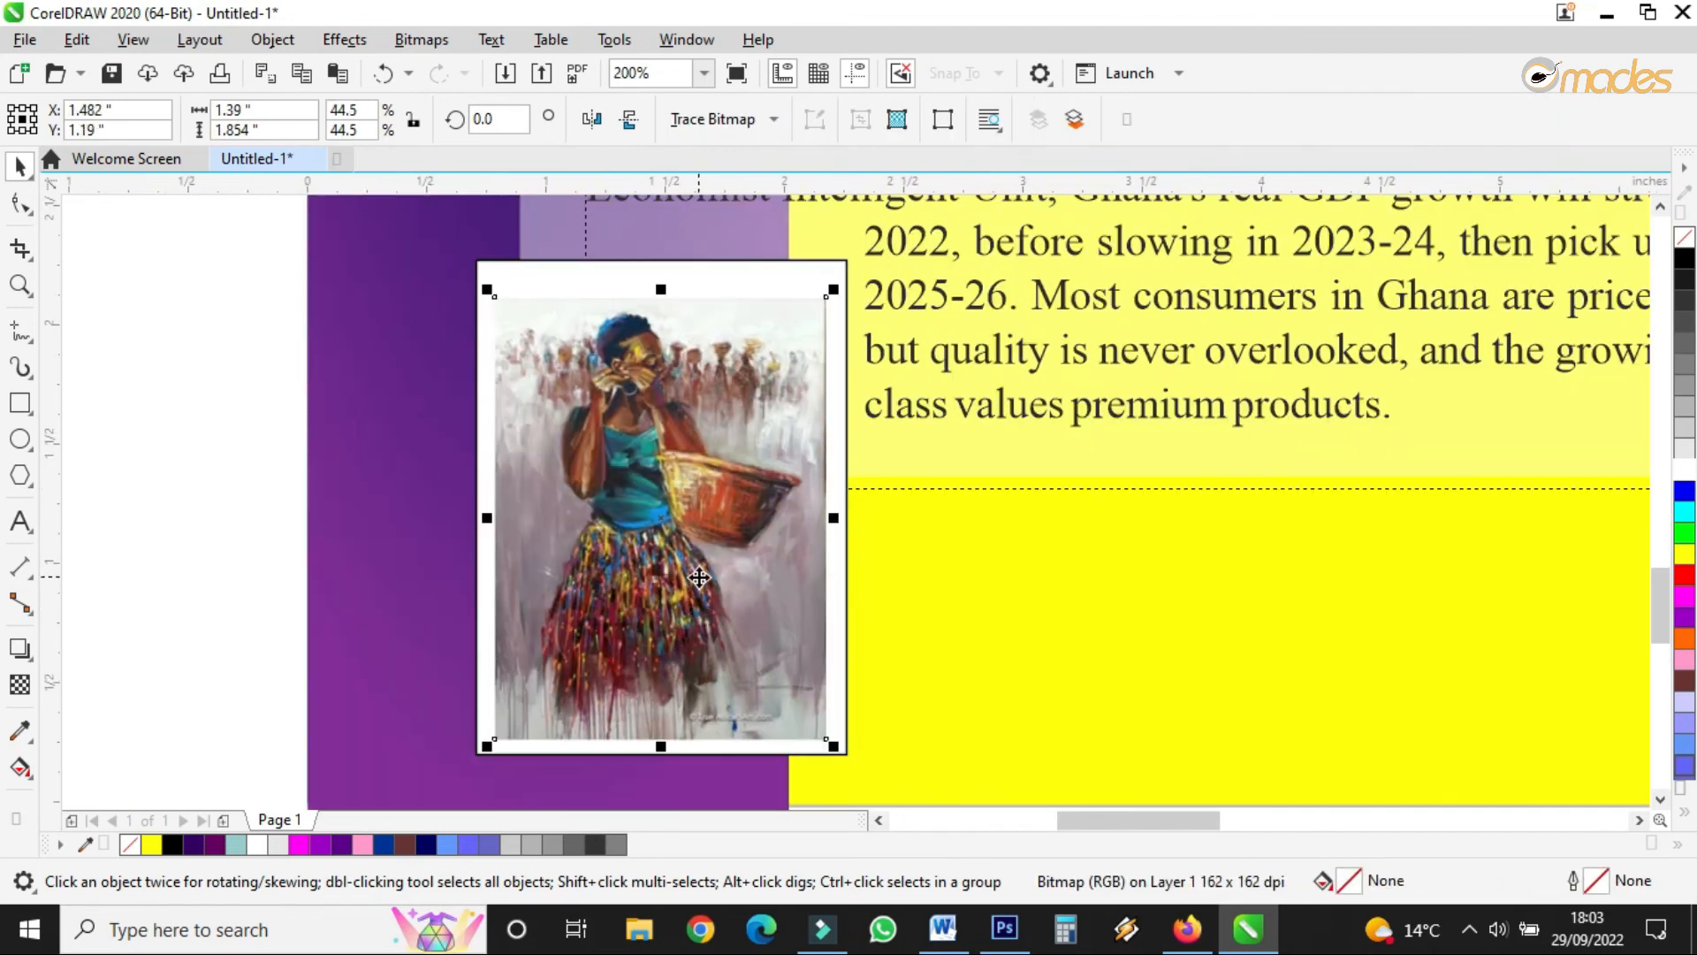
left_click(676, 273)
left_click_drag(660, 251, 658, 261)
- Give the painting's white frame a 1.5 pt mid-grey outline
left_click(1231, 118)
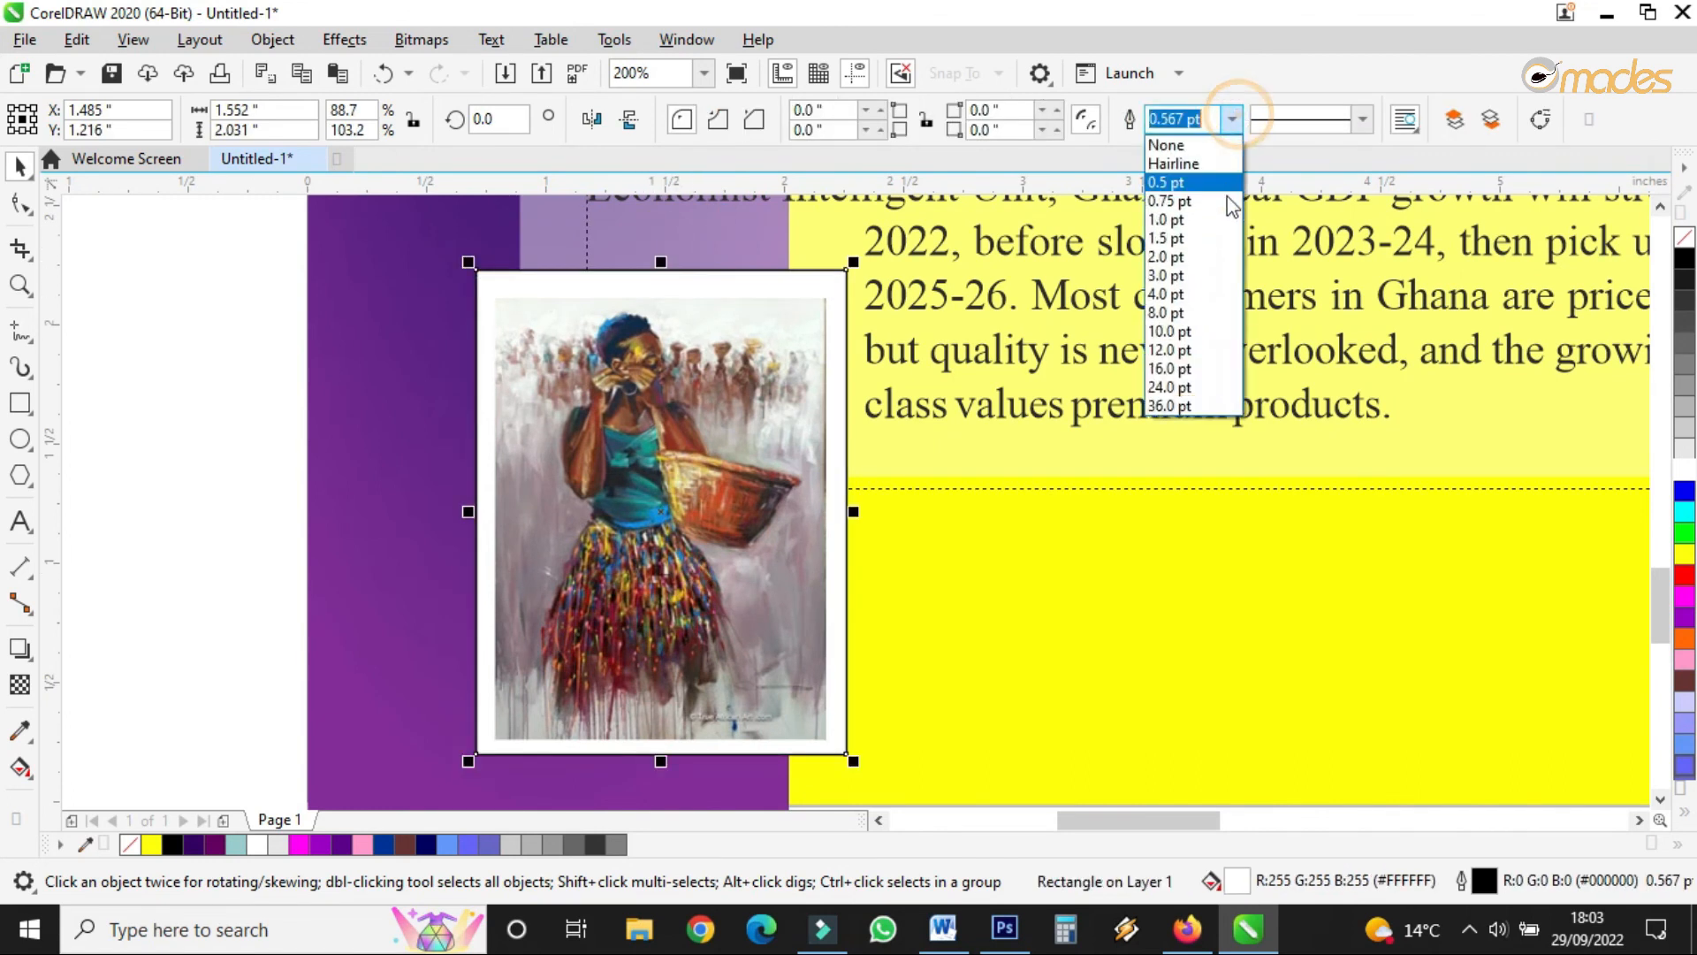
left_click(1207, 245)
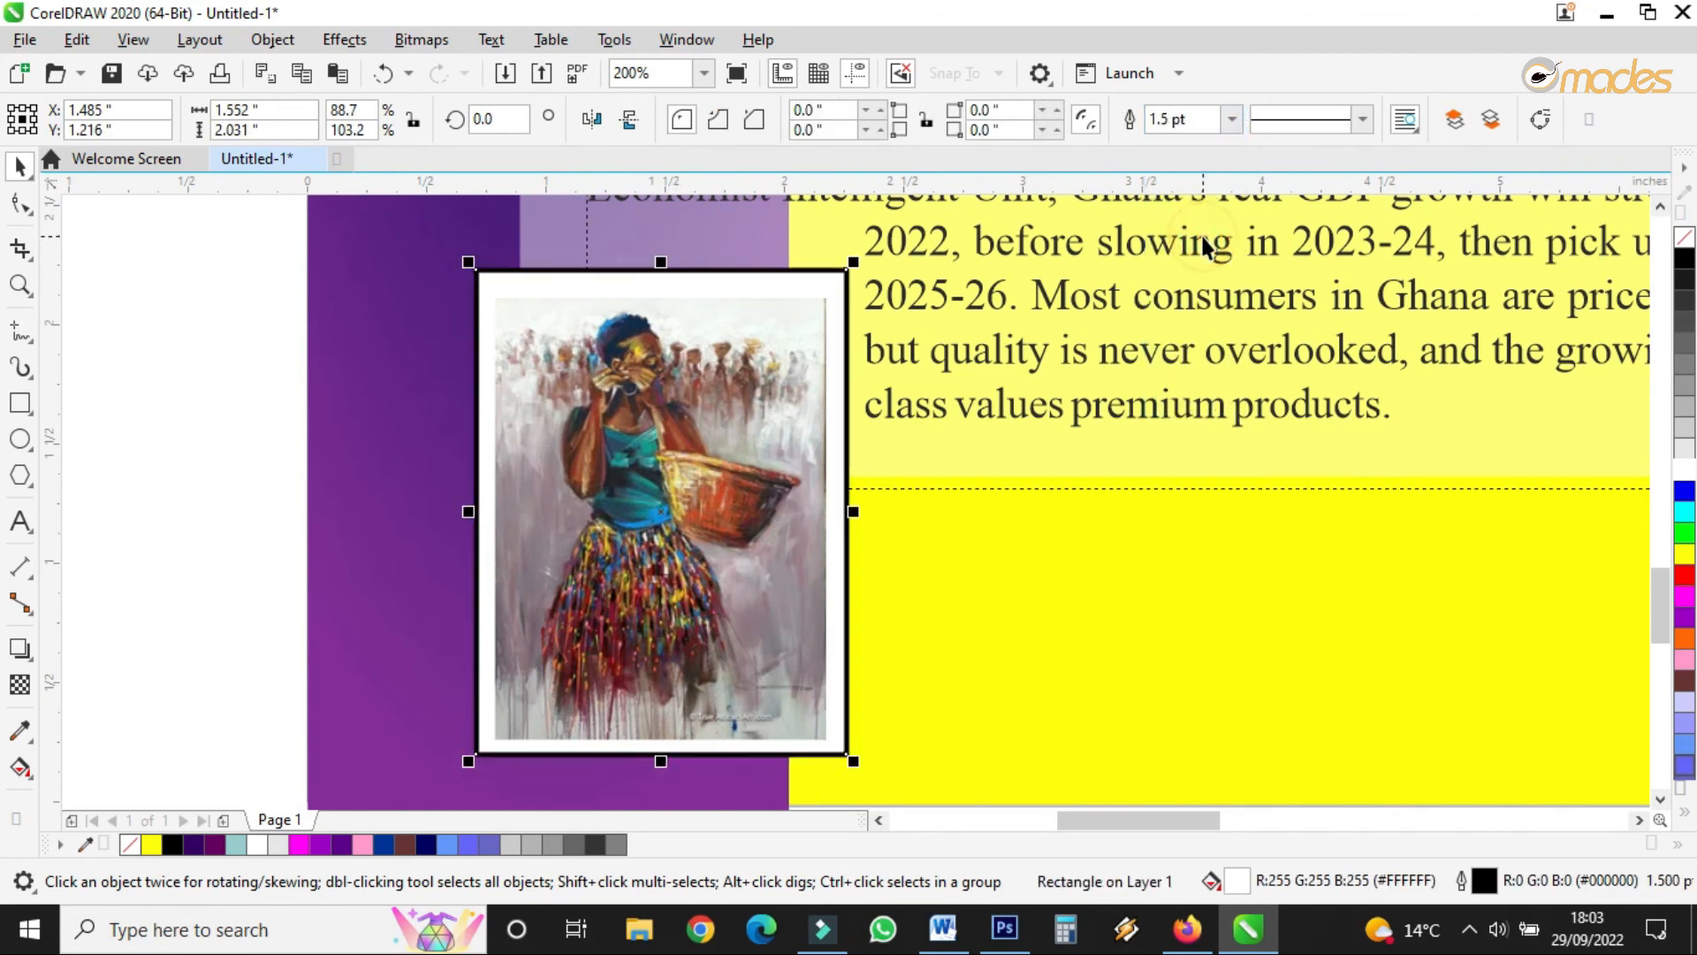
right_click(1684, 418)
right_click(1684, 395)
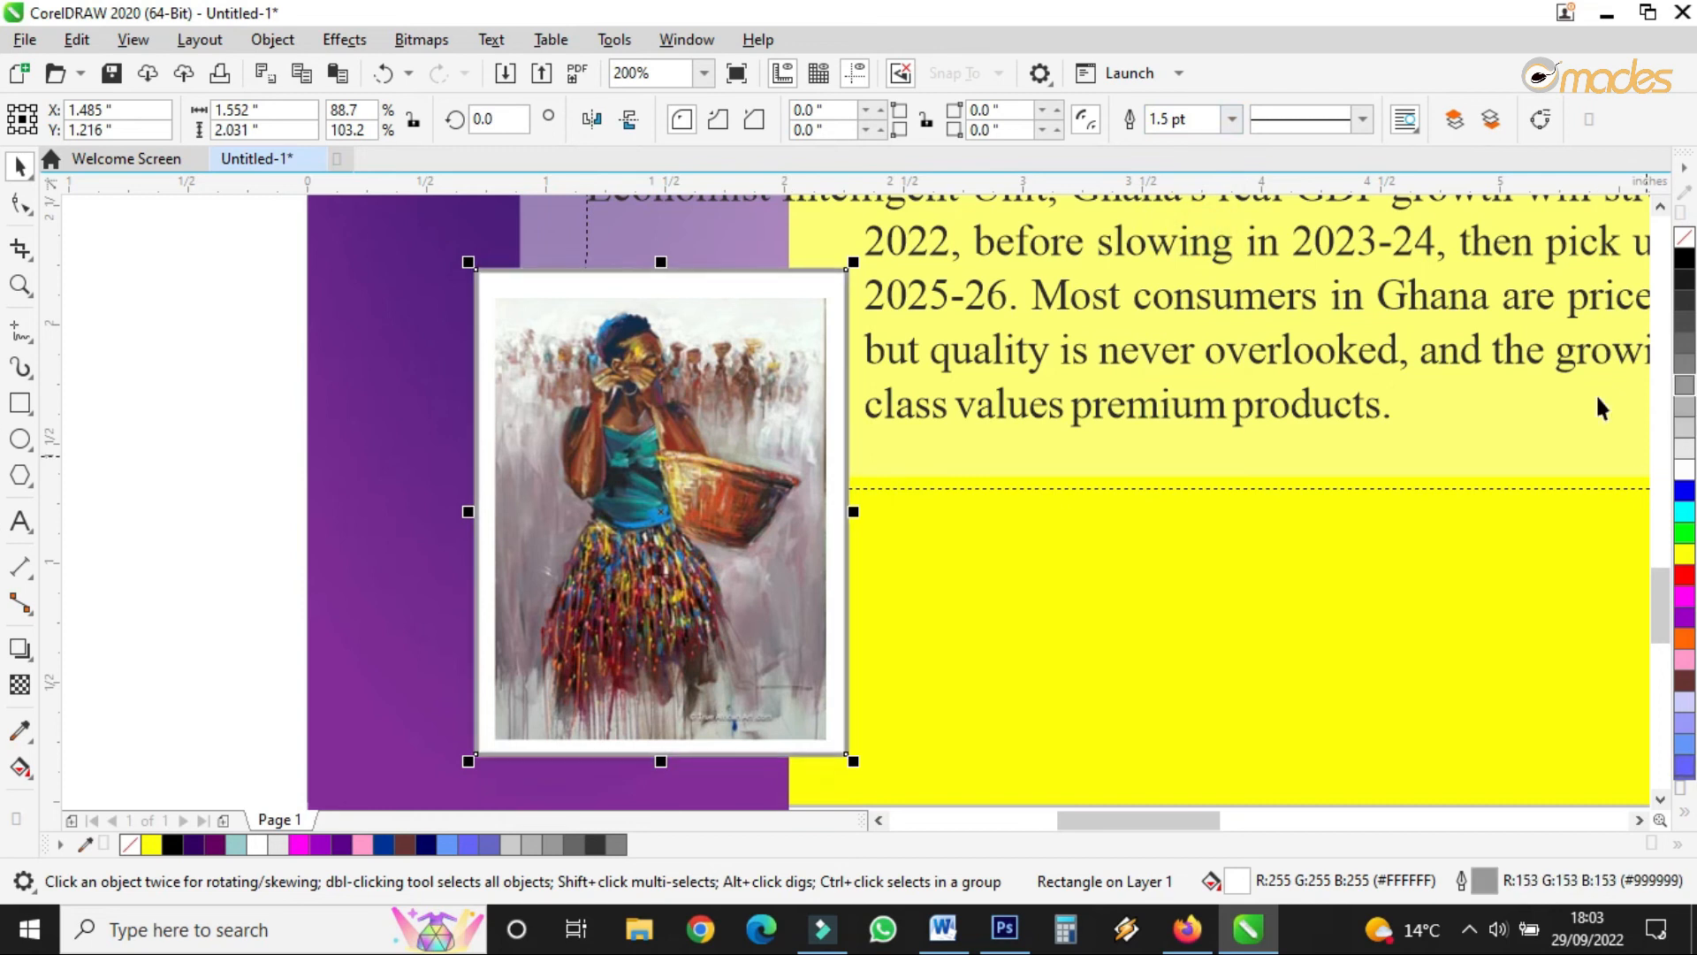
left_click(743, 494)
scroll(747, 499, "down", 5)
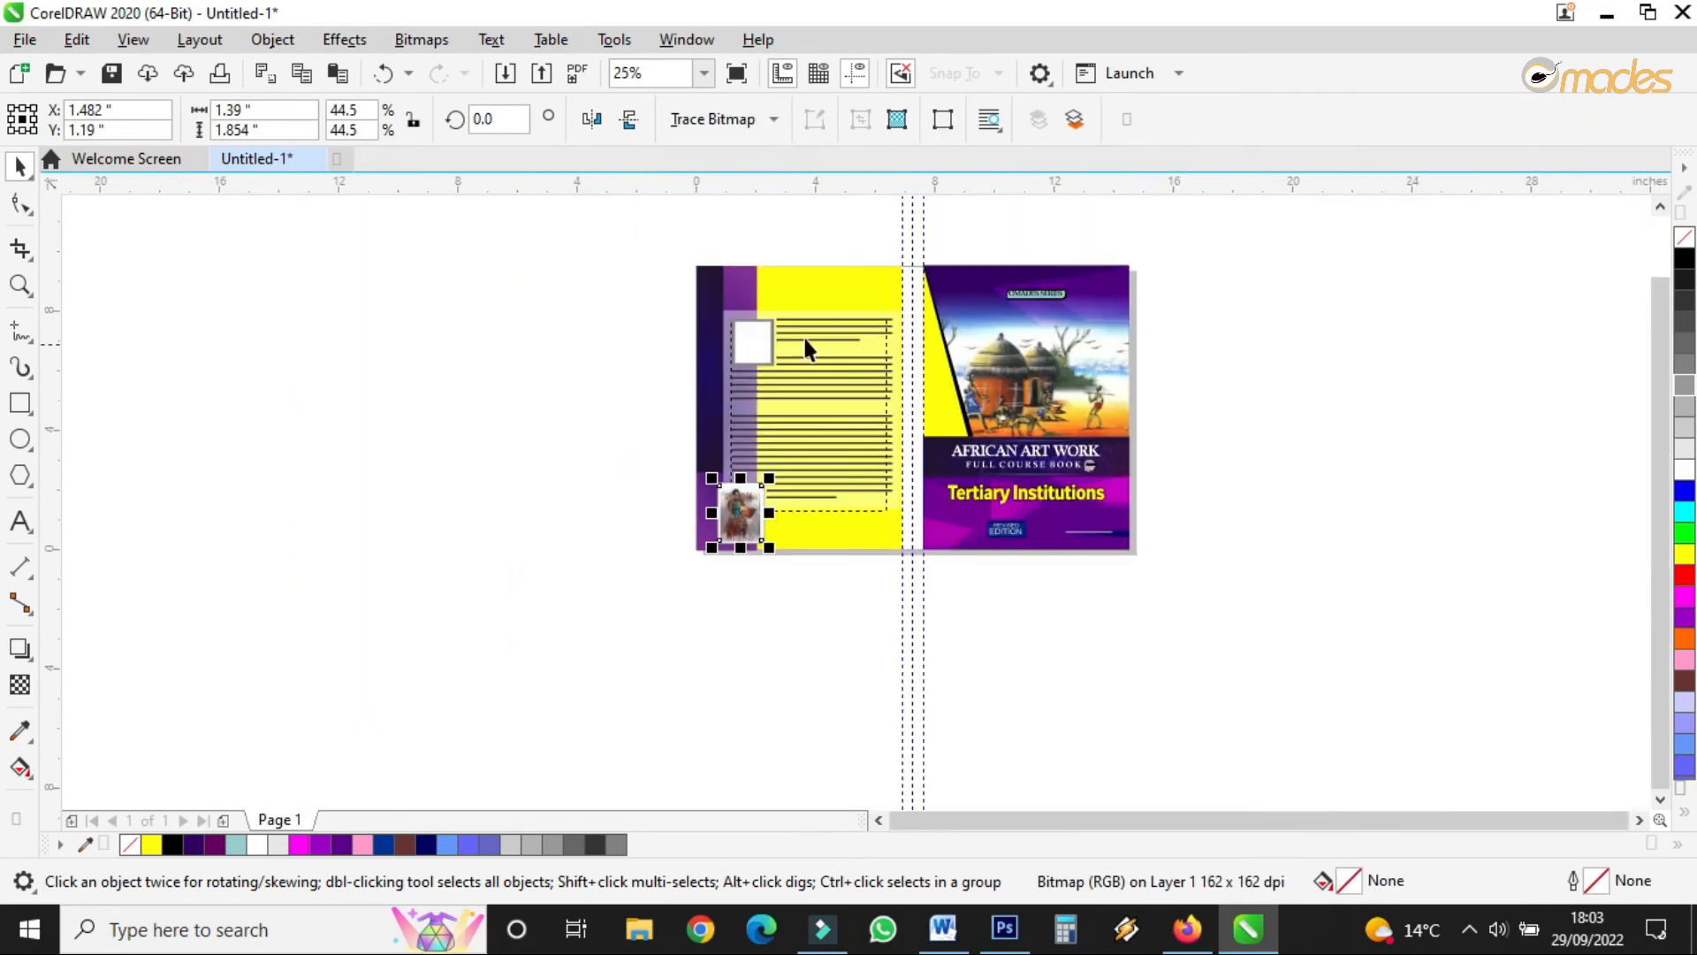
- Undo the accidental move of the tinted lens shape
scroll(762, 331, "up", 4)
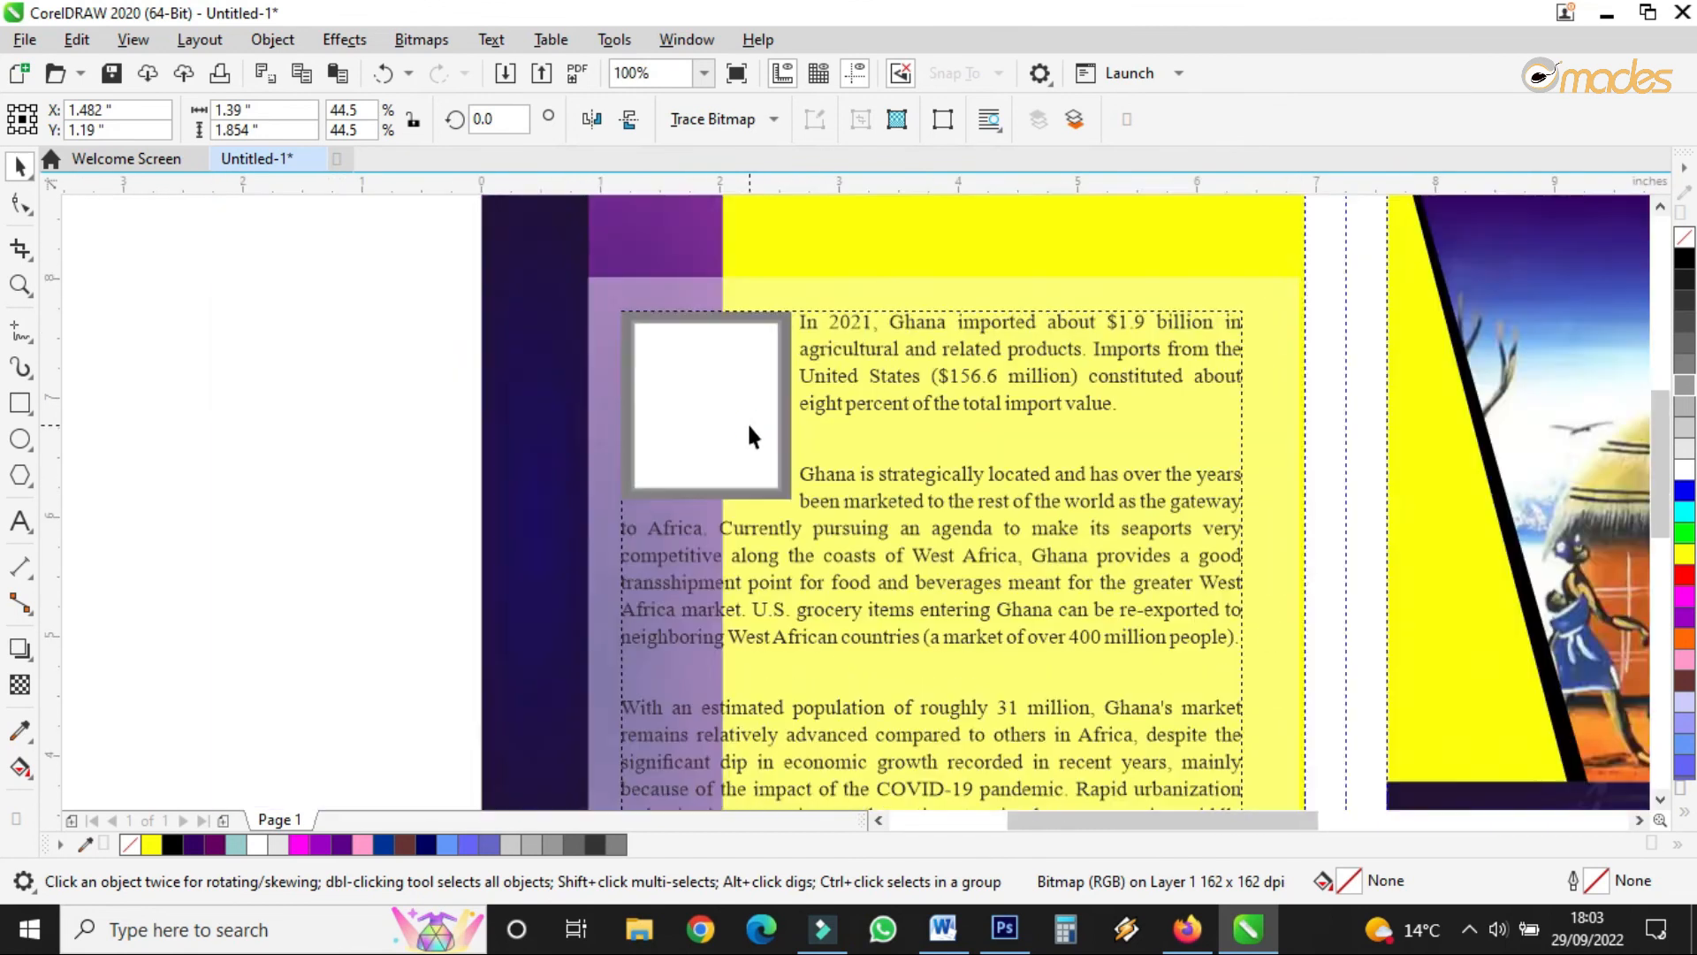
scroll(746, 422, "down", 4)
scroll(748, 421, "up", 2)
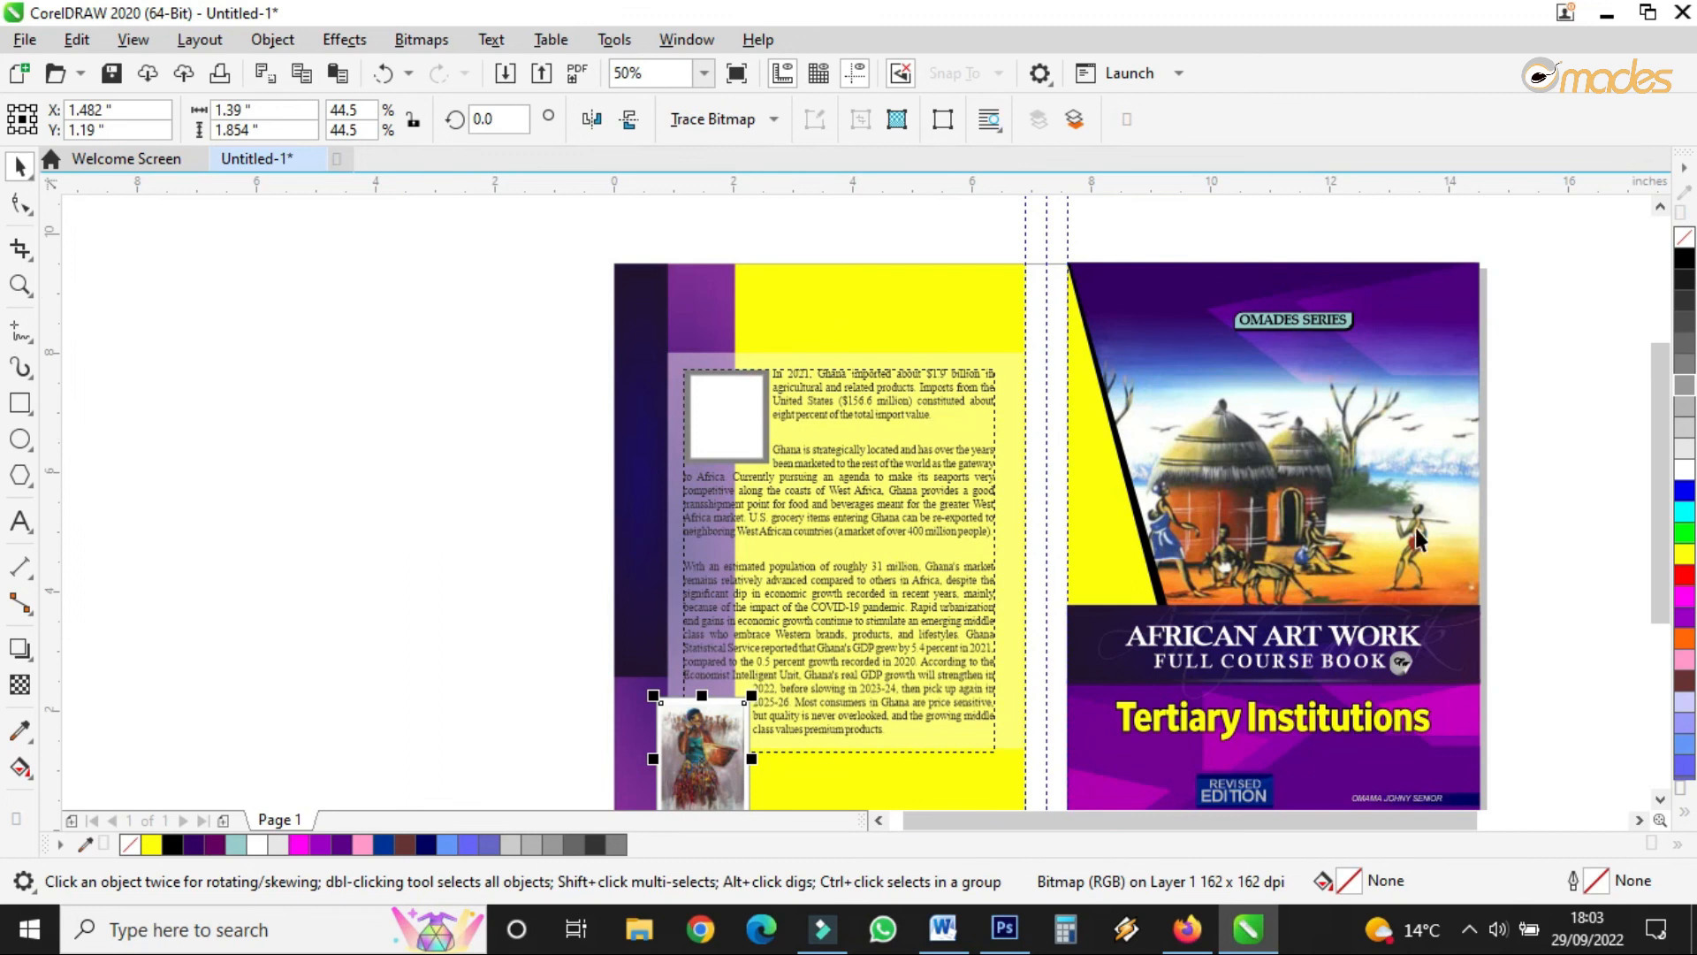
left_click(1445, 642)
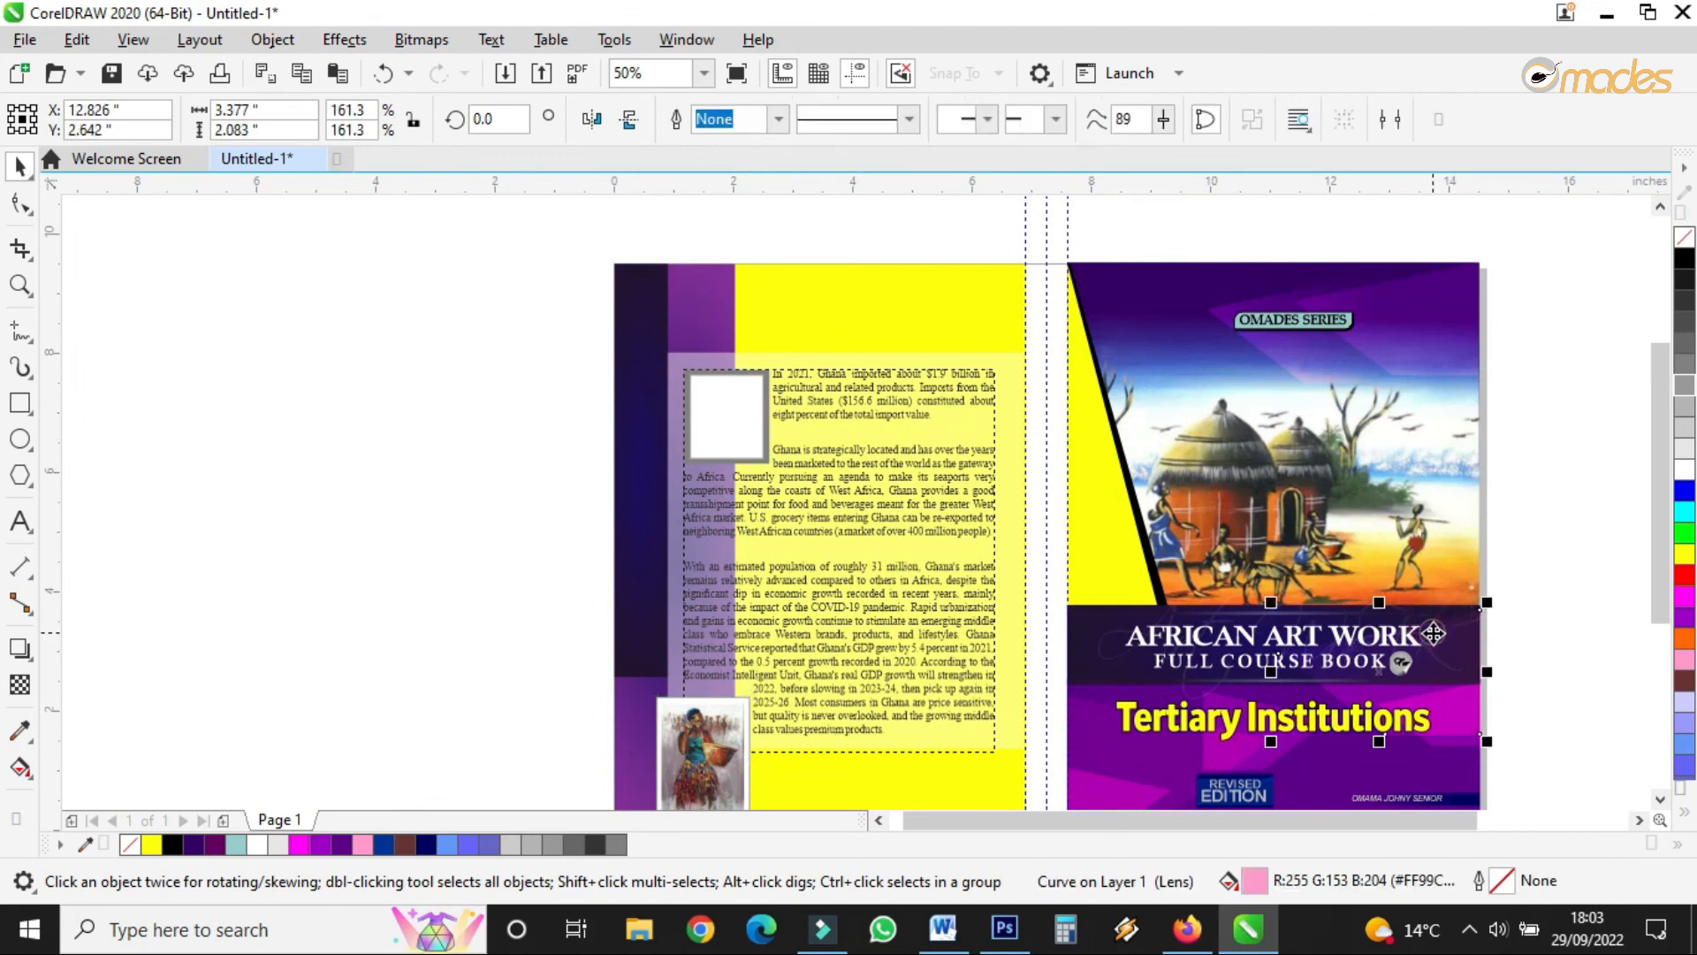
key("ctrl+z")
- Place the Art WorK script across the back-cover top in grey #666666, scaled to 76.616 pt
left_click(1099, 672)
left_click_drag(1099, 672, 663, 337)
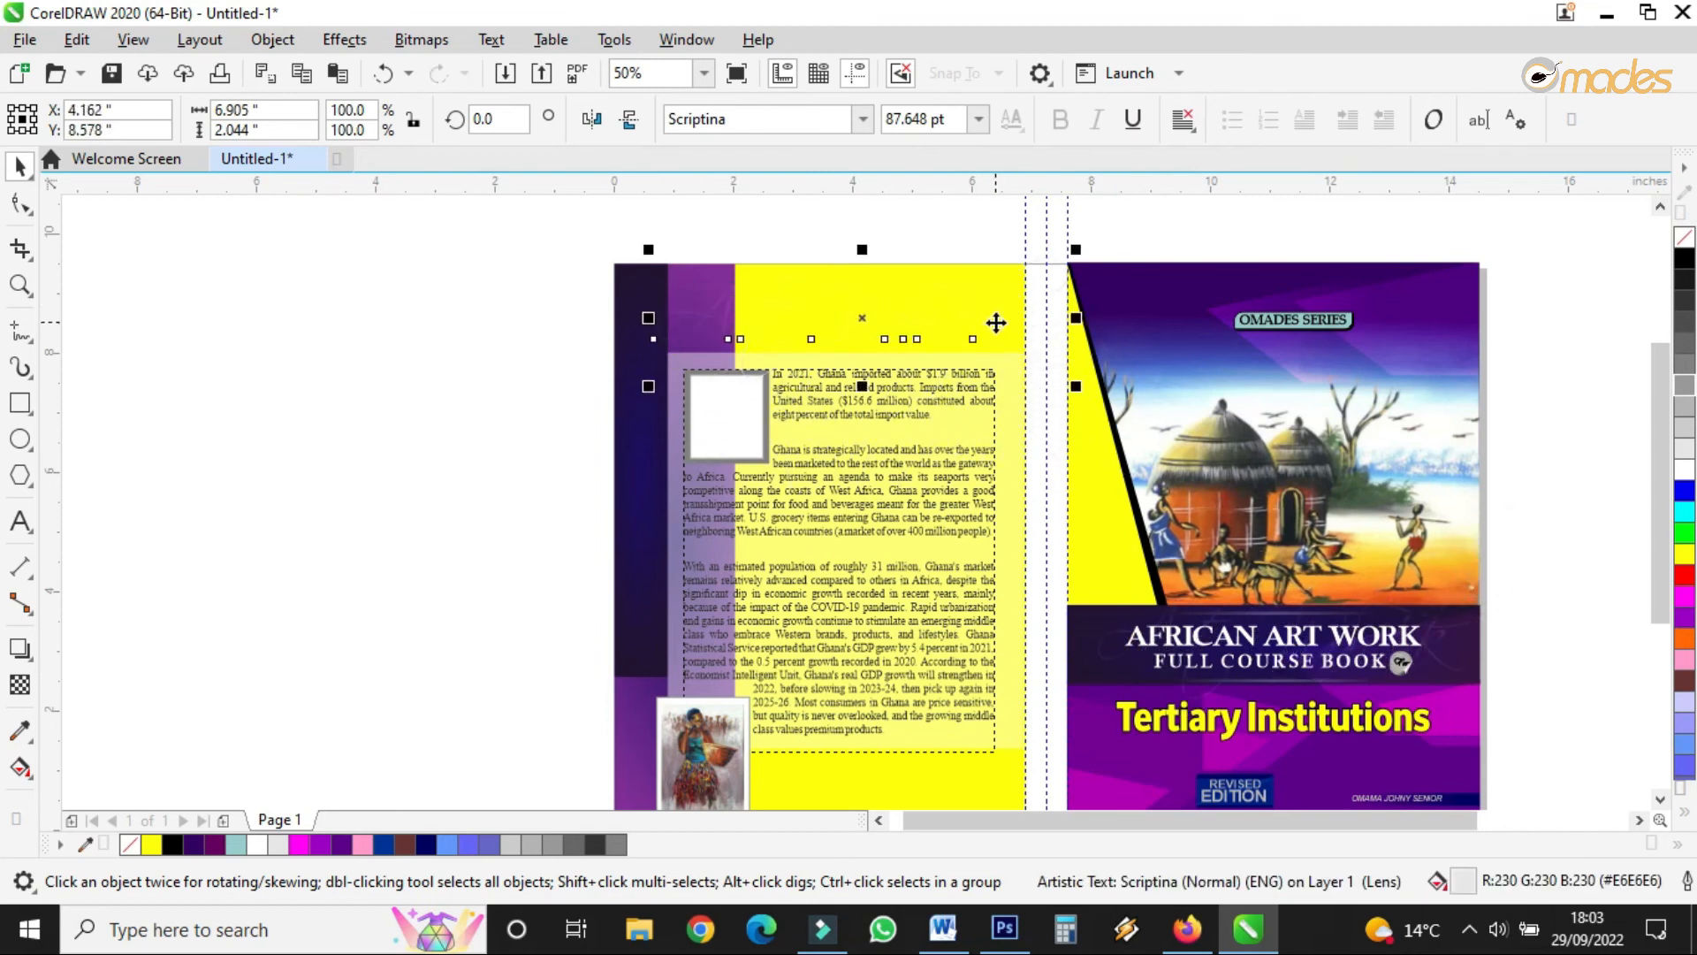
left_click(1684, 366)
left_click(1683, 343)
left_click_drag(1077, 250, 1026, 265)
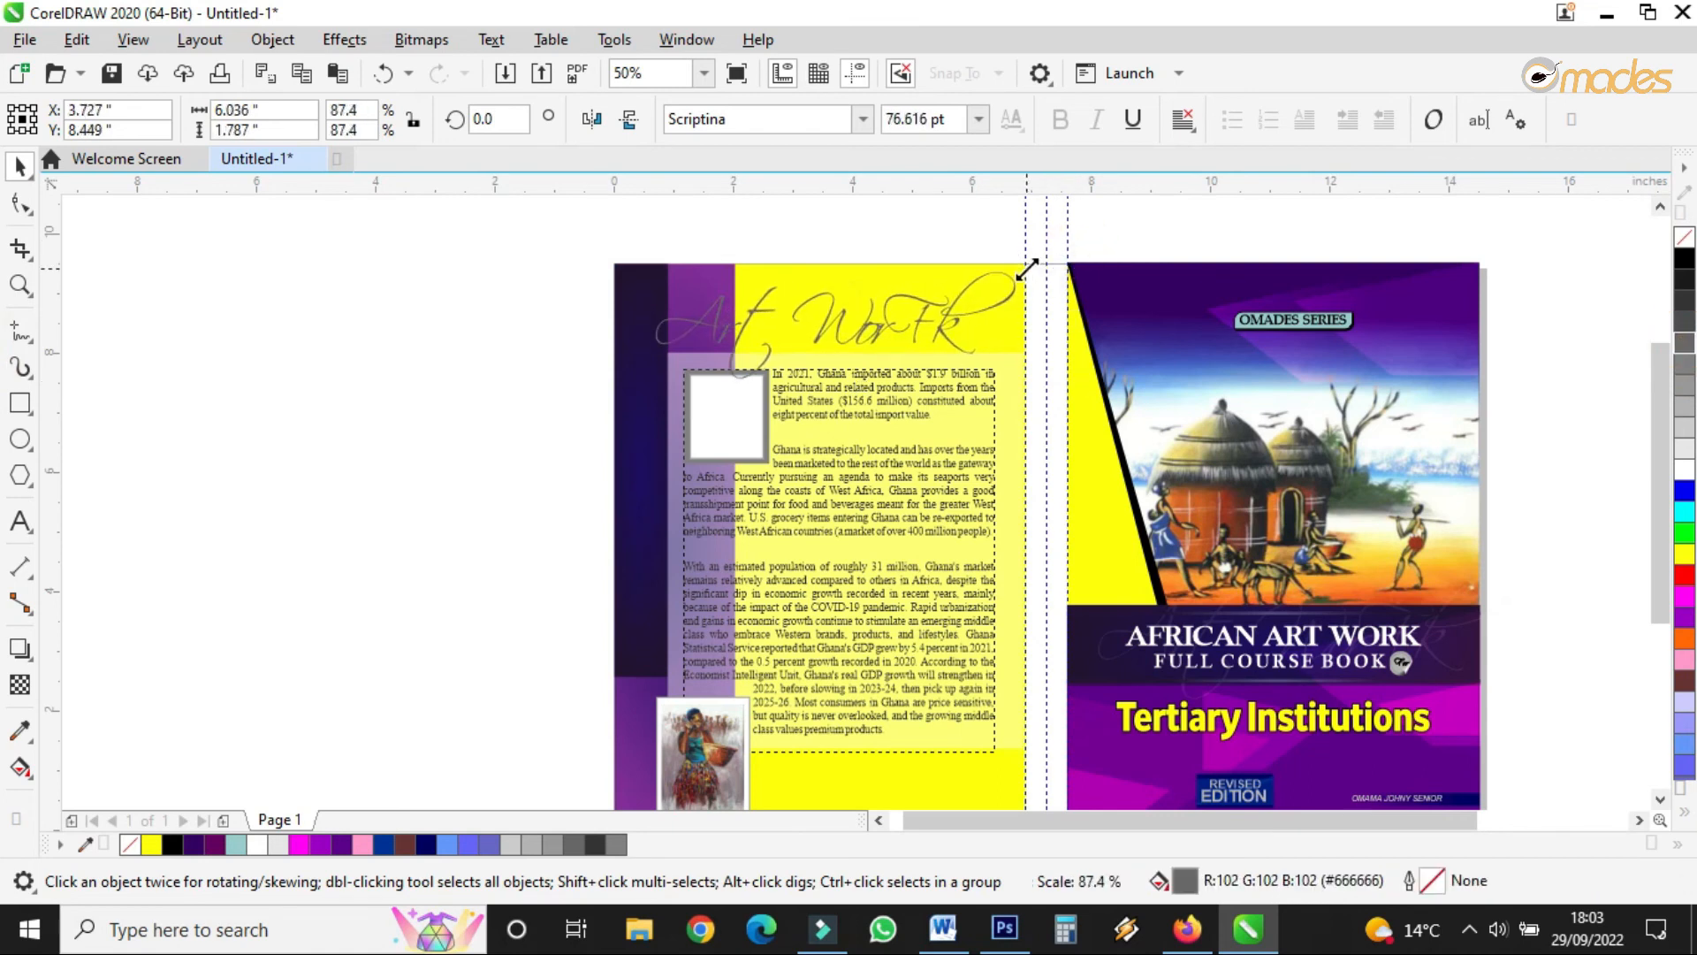
left_click_drag(834, 333, 831, 328)
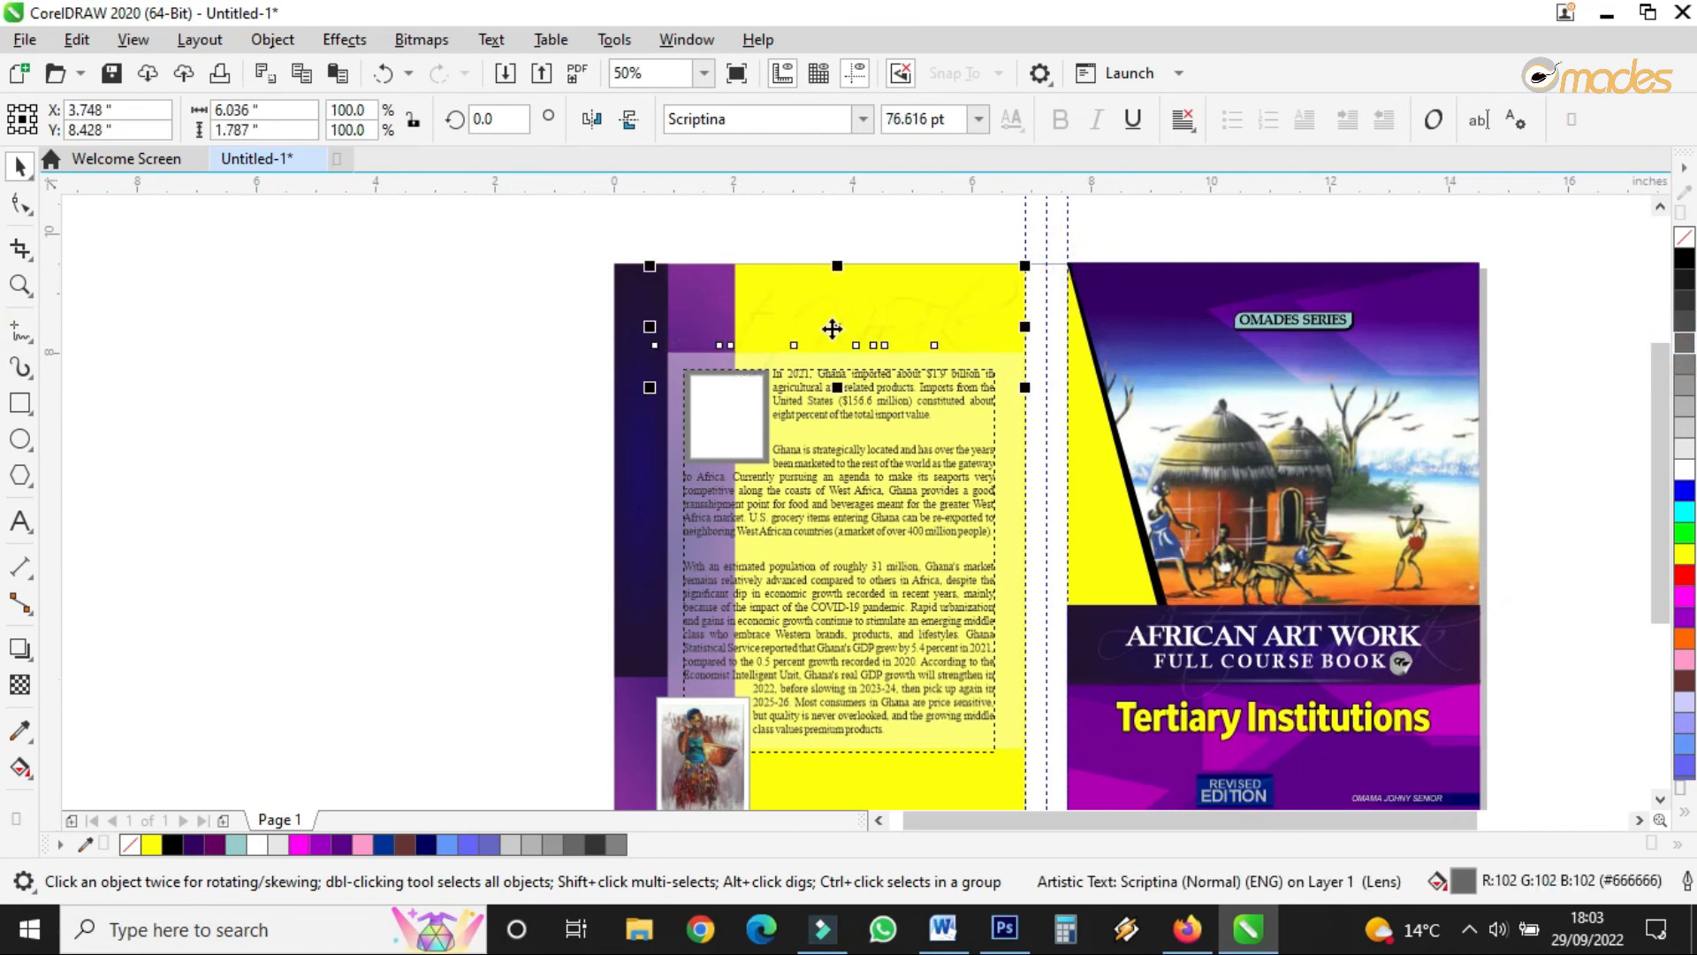
scroll(784, 345, "down", 3)
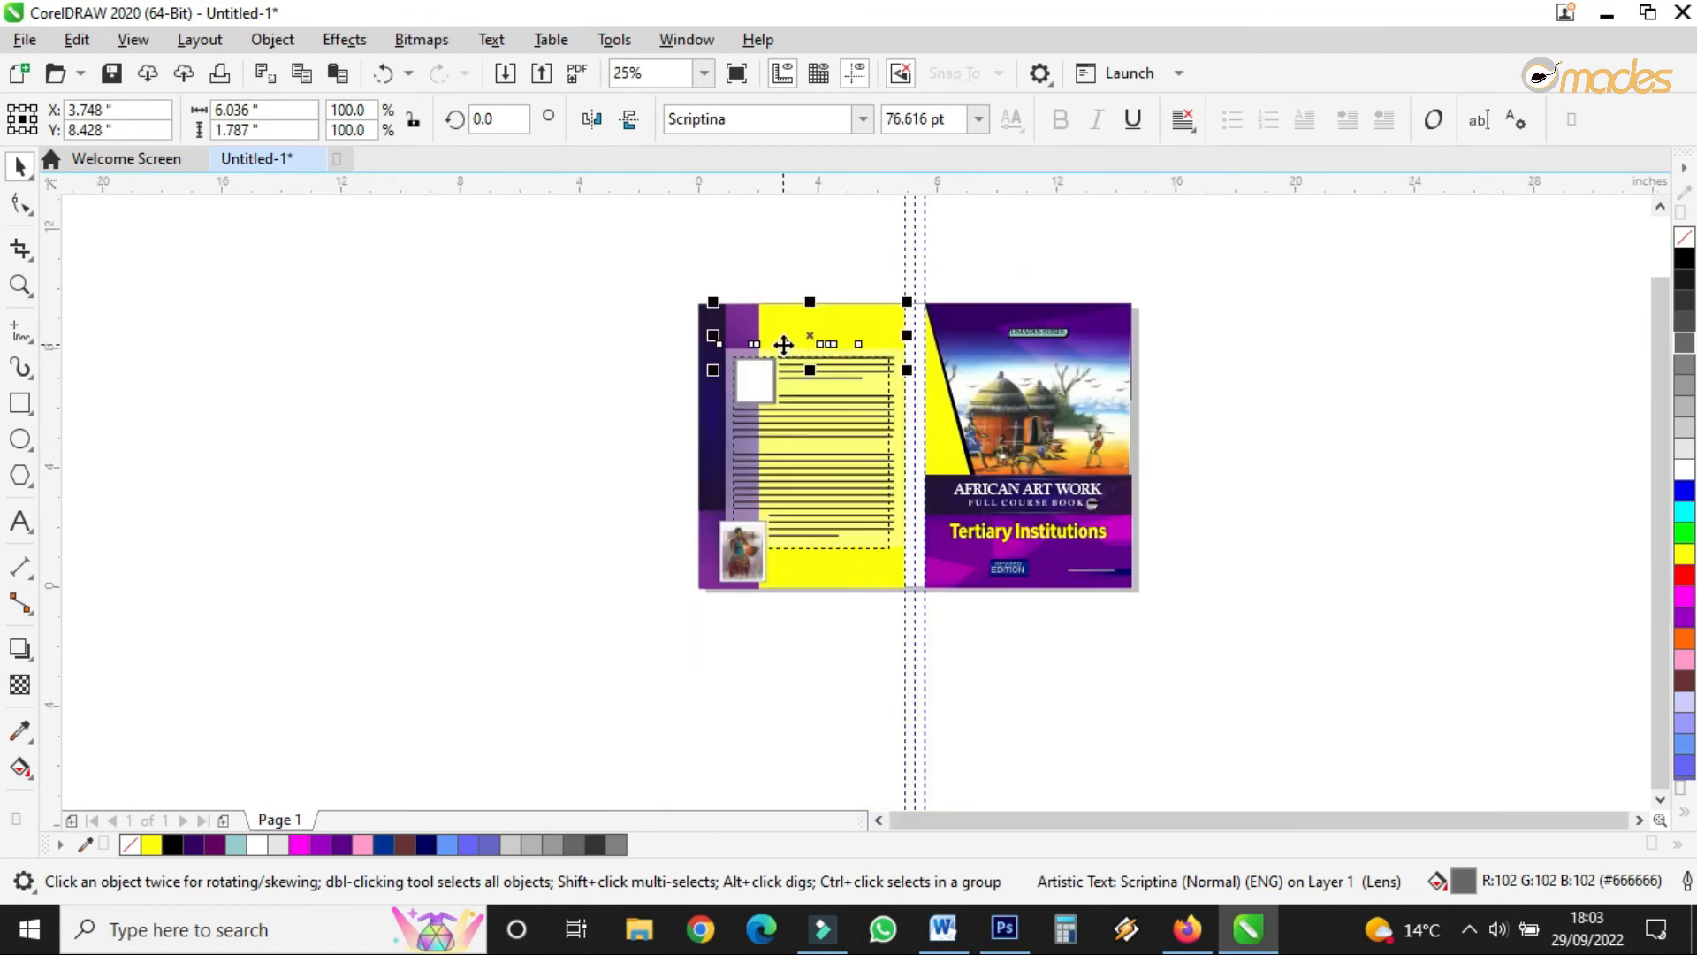
scroll(844, 438, "up", 3)
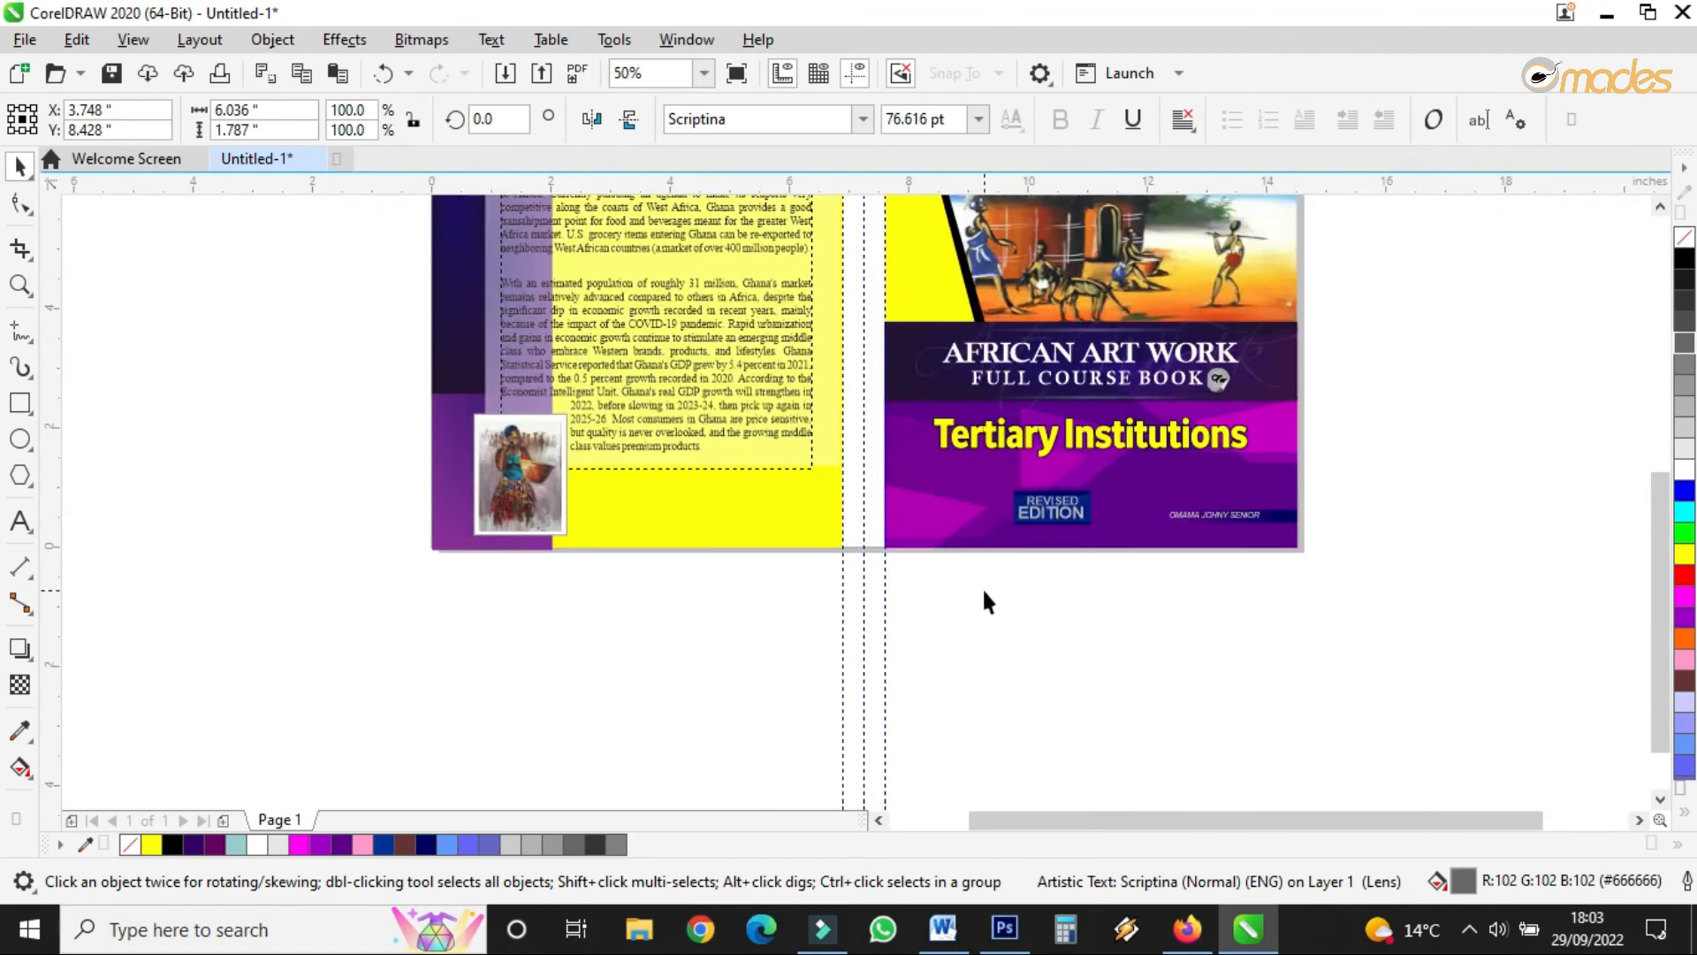
- Raise the REVISED EDITION badge and author line slightly on the cover
left_click_drag(951, 591, 1354, 460)
scroll(1083, 510, "up", 1)
left_click_drag(1045, 518, 1042, 494)
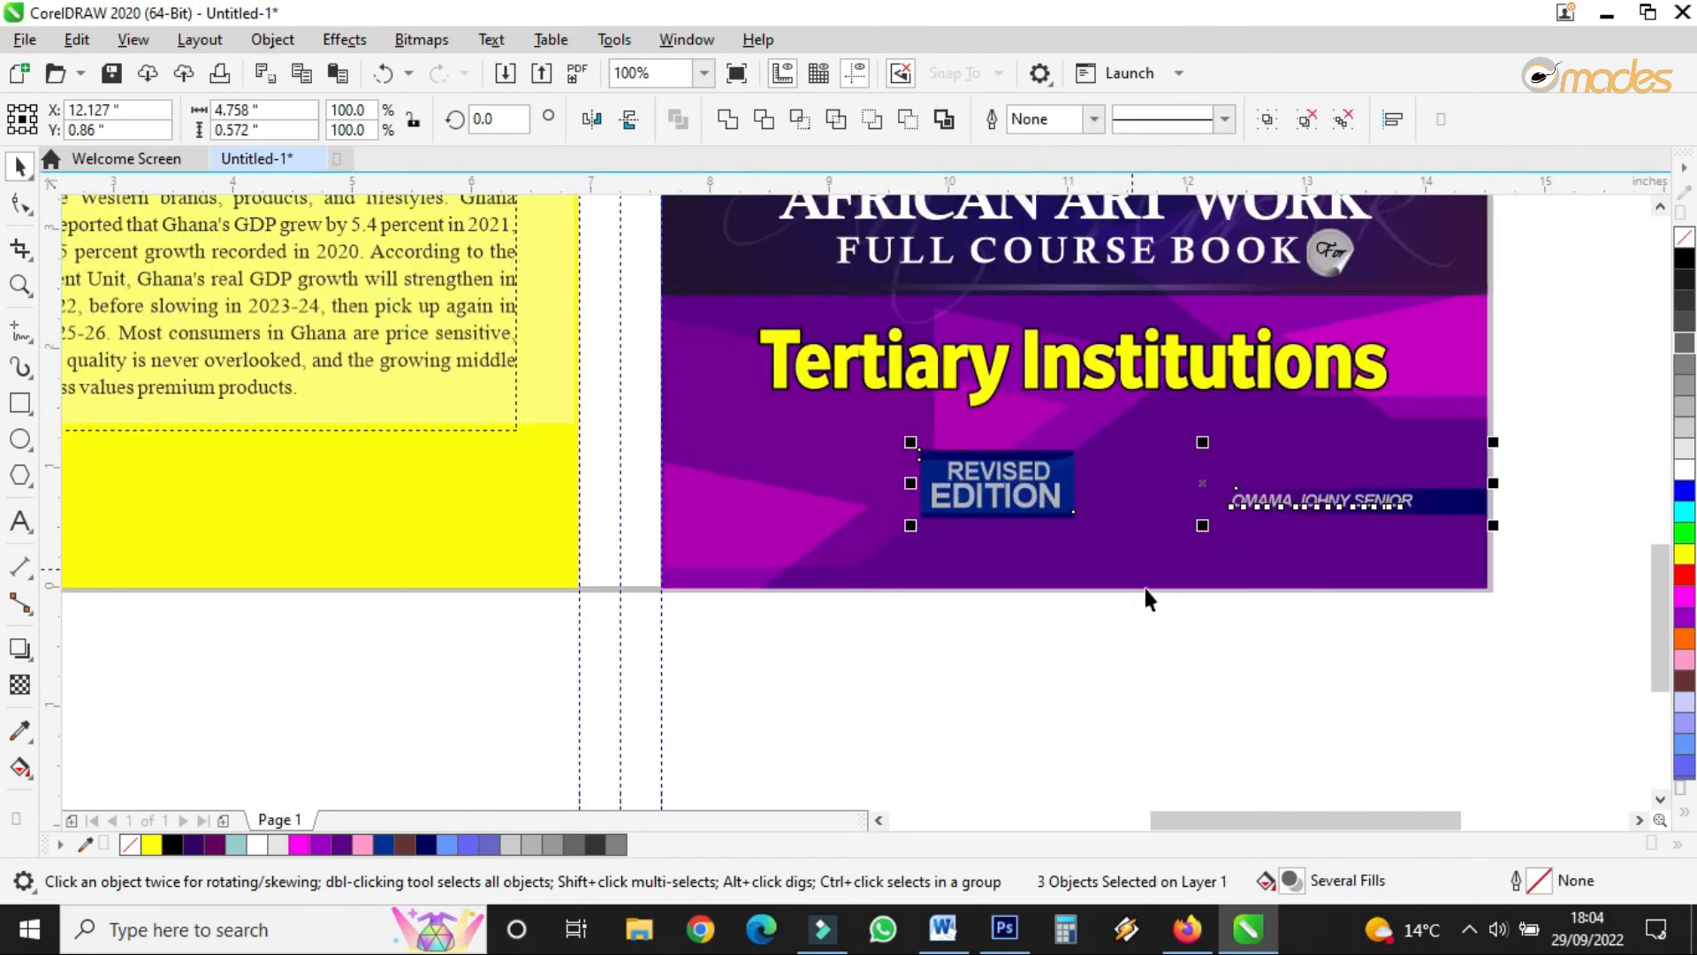
scroll(1148, 636, "down", 2)
left_click(1153, 658)
- Move the framed back-cover picture up beside the paragraph text
scroll(836, 630, "up", 1)
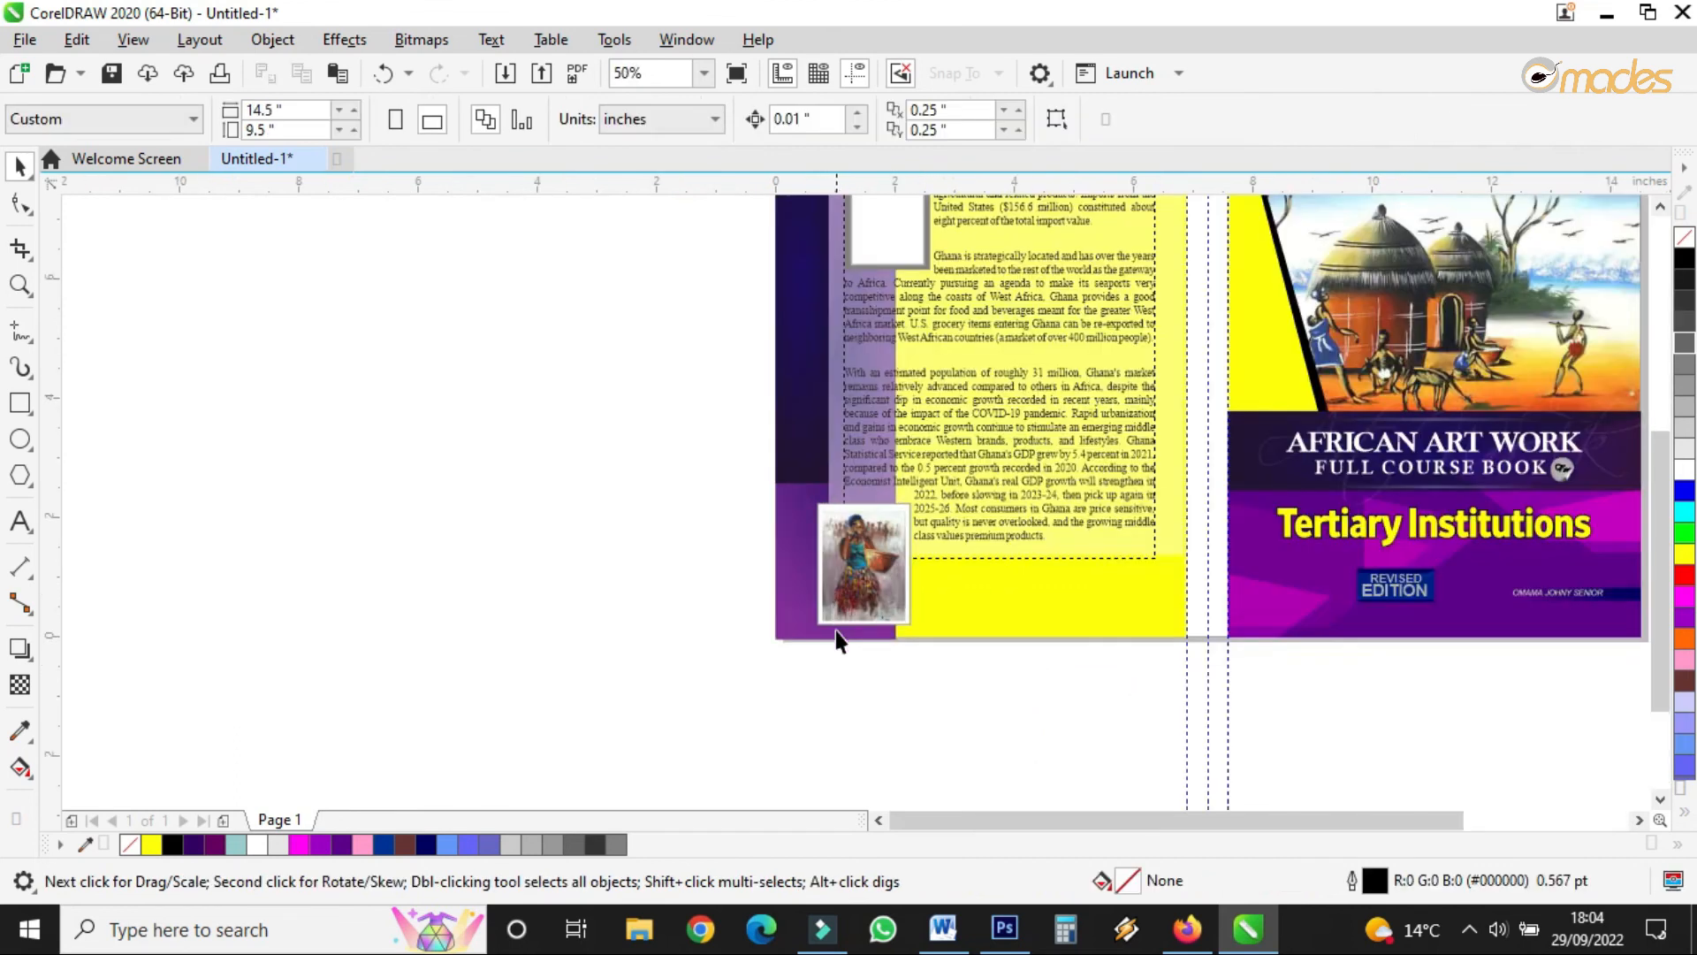
left_click_drag(862, 661, 952, 461)
scroll(895, 594, "up", 1)
left_click_drag(883, 591, 904, 534)
- Lengthen the tinted panel behind the back-cover text downward
left_click(1124, 520)
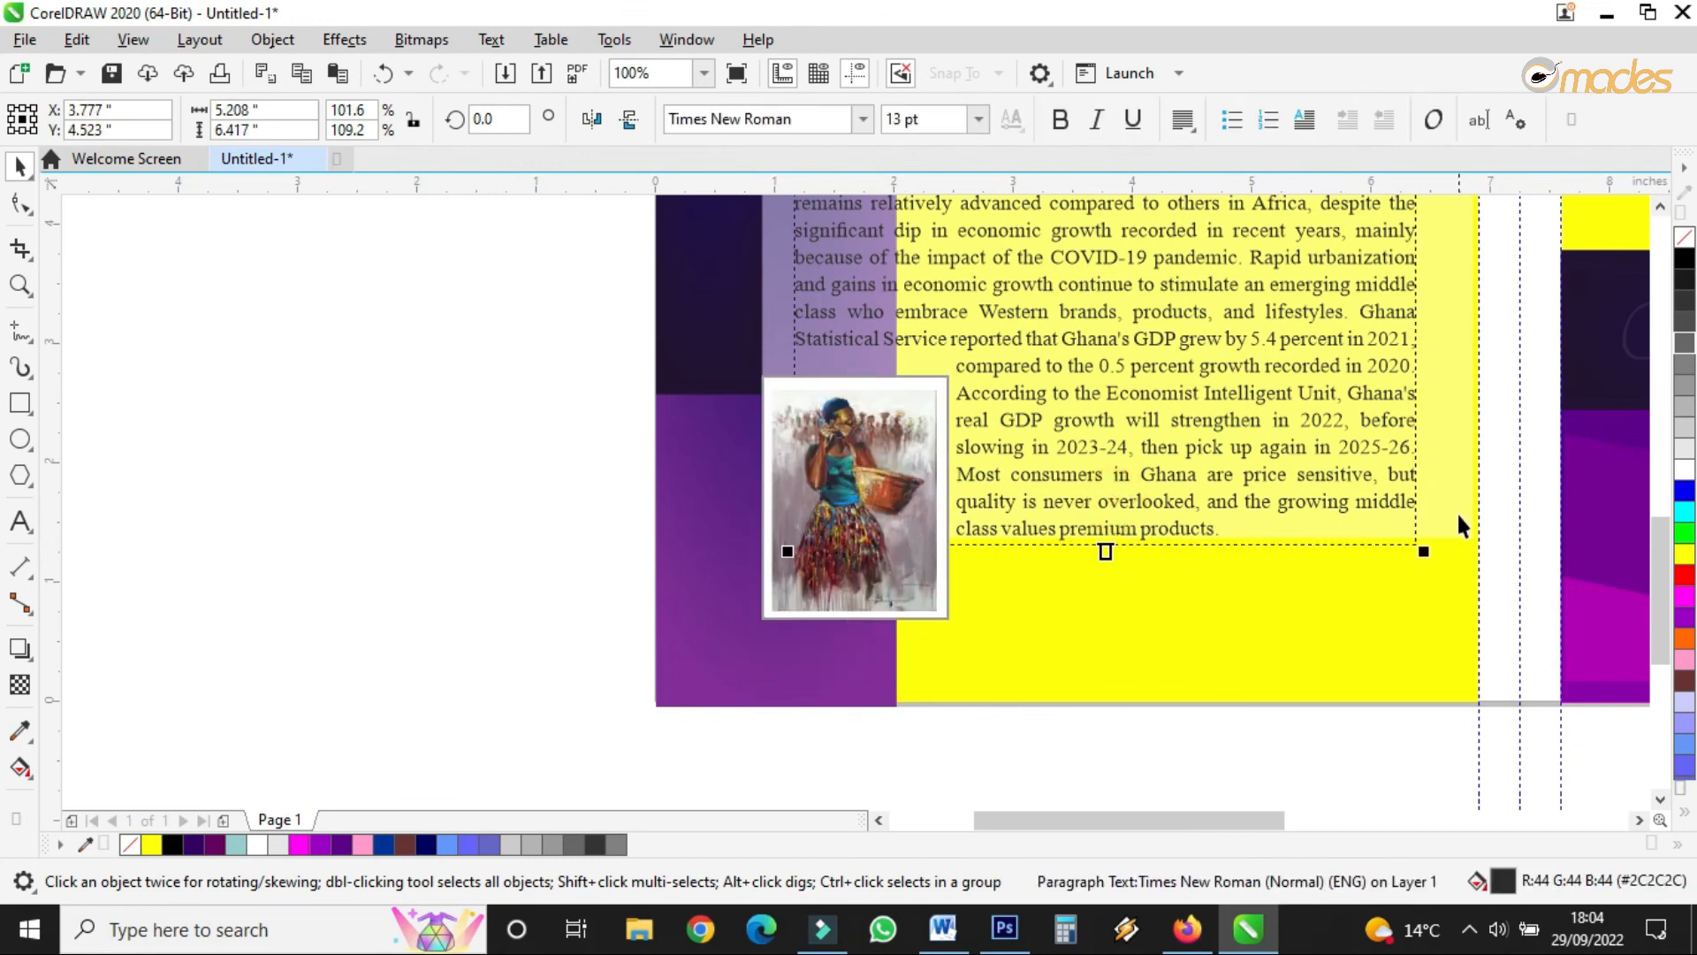
left_click(1459, 515)
mouse_move(1116, 545)
left_mouse_down()
mouse_move(1114, 593)
mouse_move(1103, 574)
left_mouse_up()
left_click(1126, 530)
scroll(1020, 633, "down", 2)
scroll(1317, 505, "up", 1)
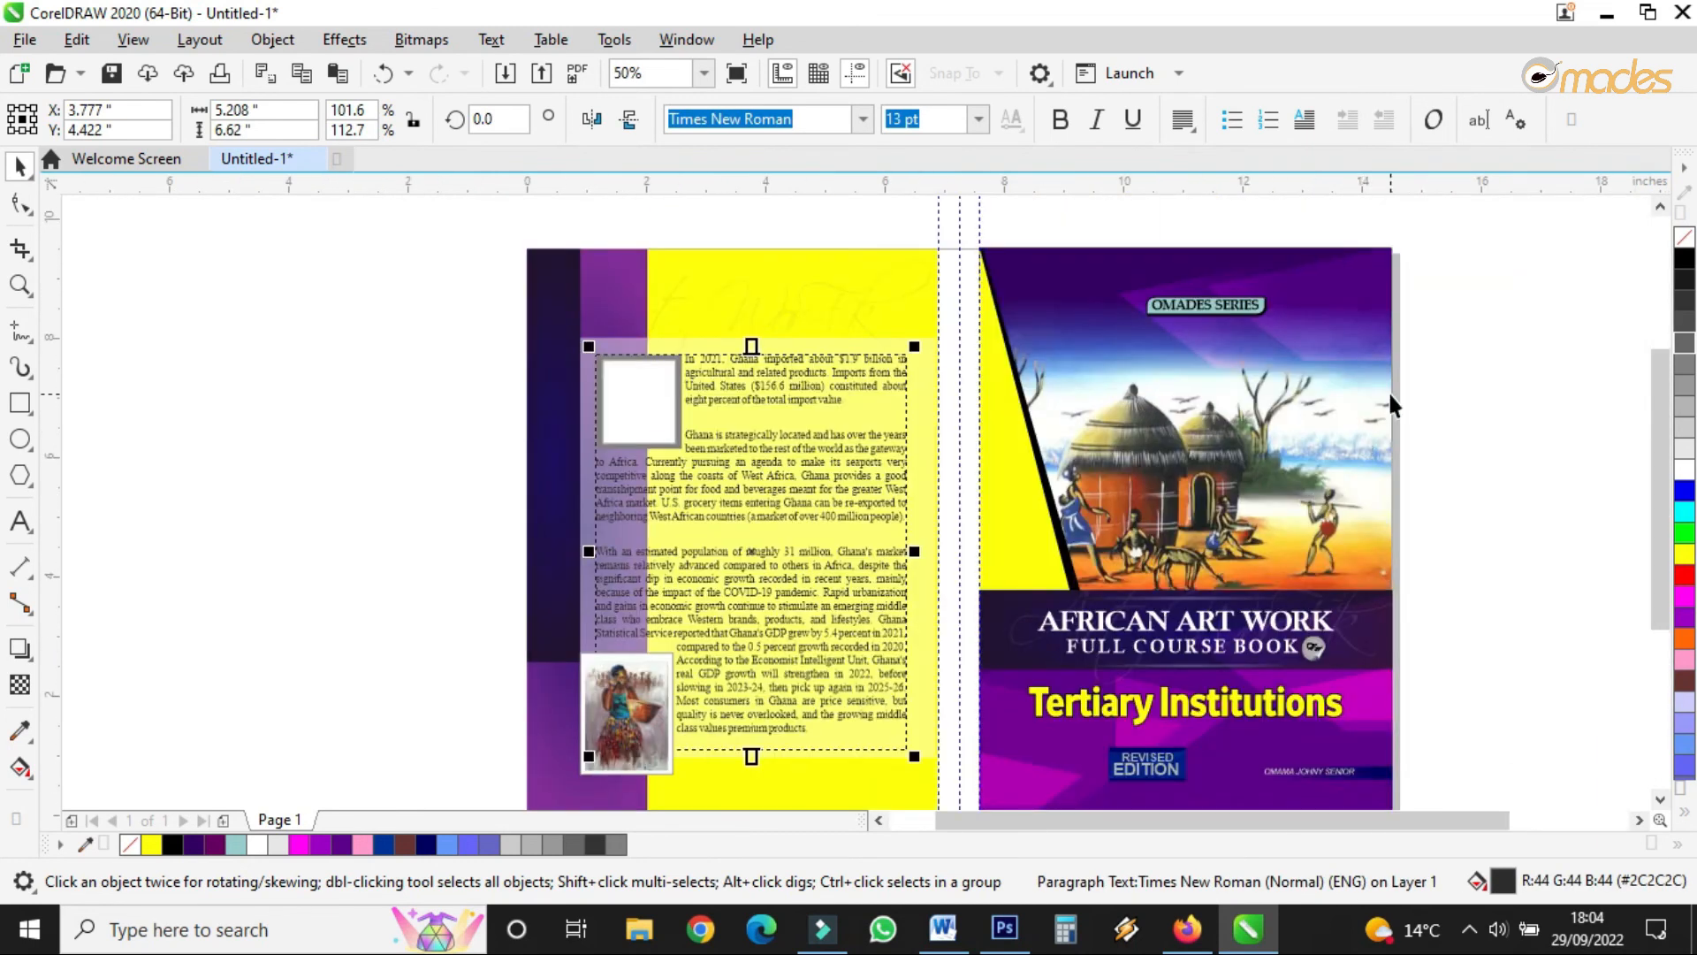
- Move the dark gradient rectangle onto the spine between the covers
left_click_drag(556, 354, 966, 340)
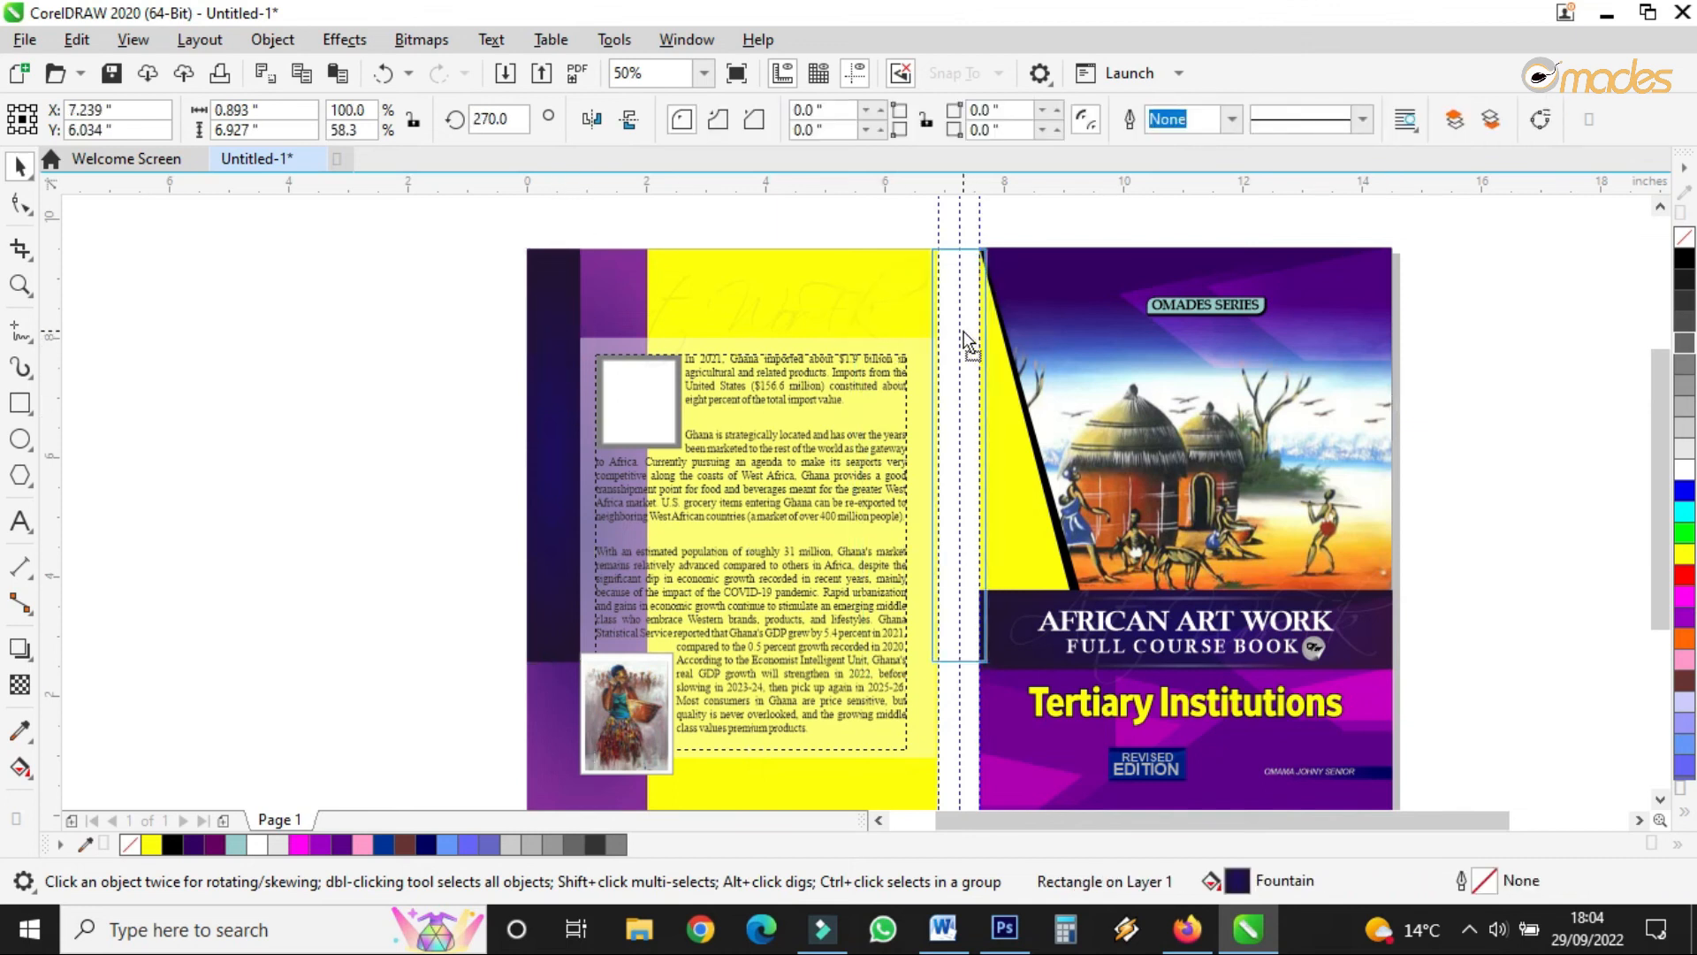
scroll(976, 232, "up", 2)
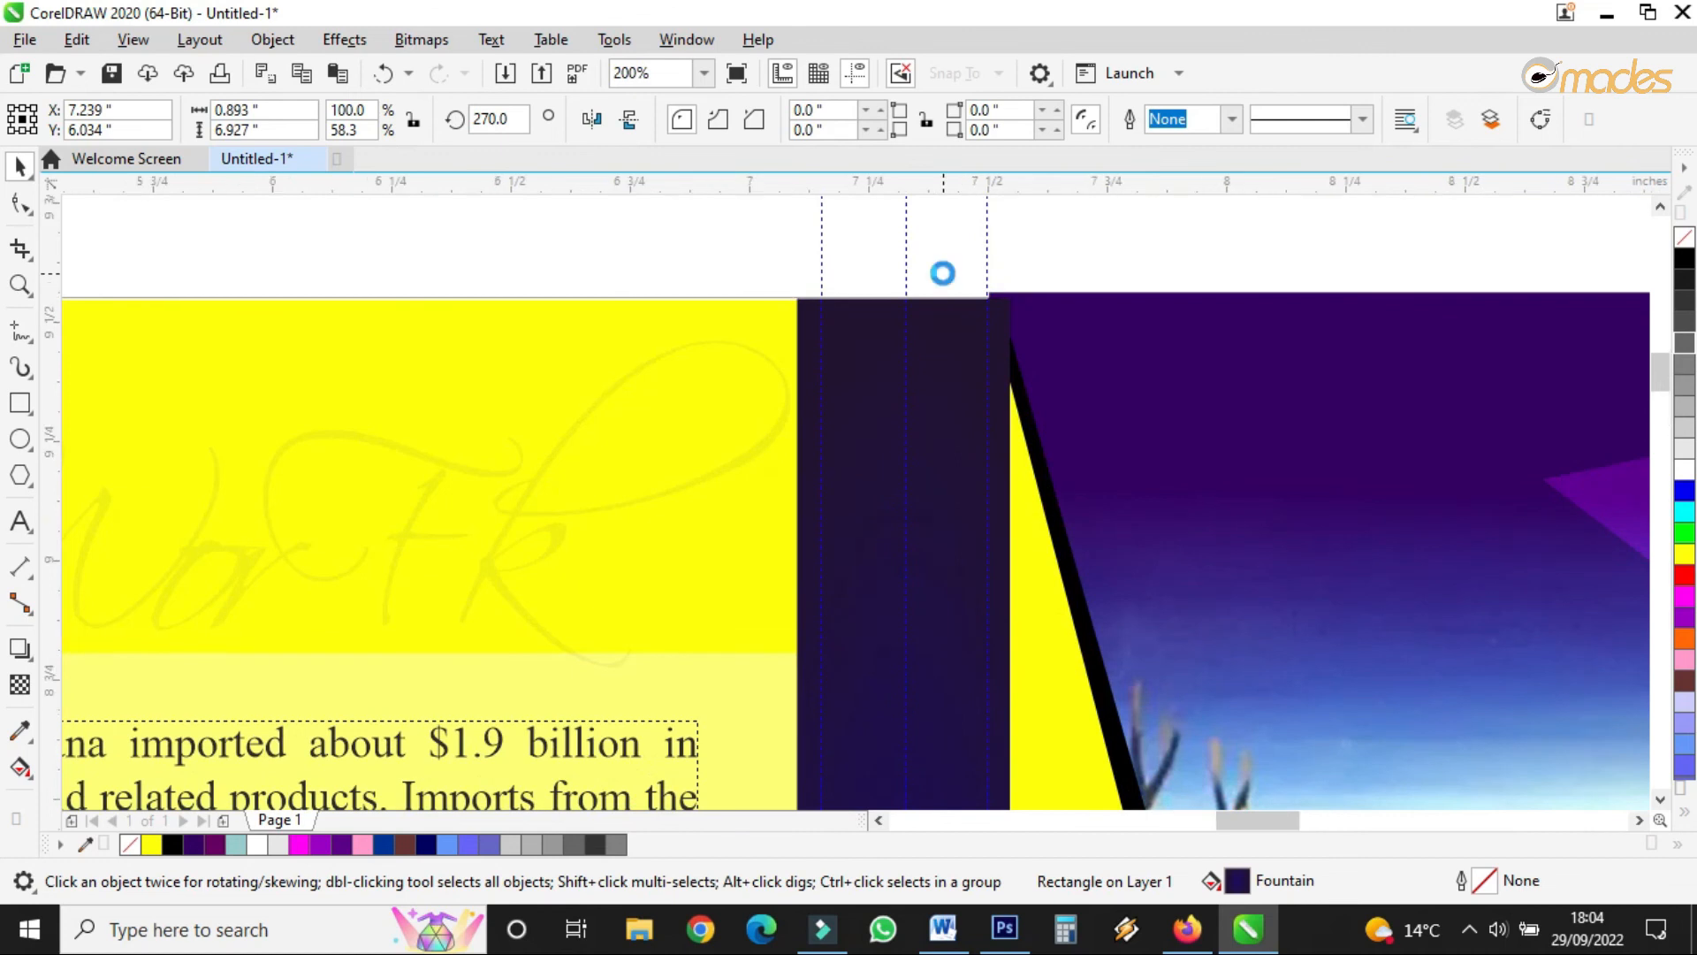
scroll(942, 273, "up", 2)
left_click(1159, 361)
left_click_drag(1160, 364, 1168, 432)
left_click(1090, 417)
left_click_drag(675, 448, 643, 433)
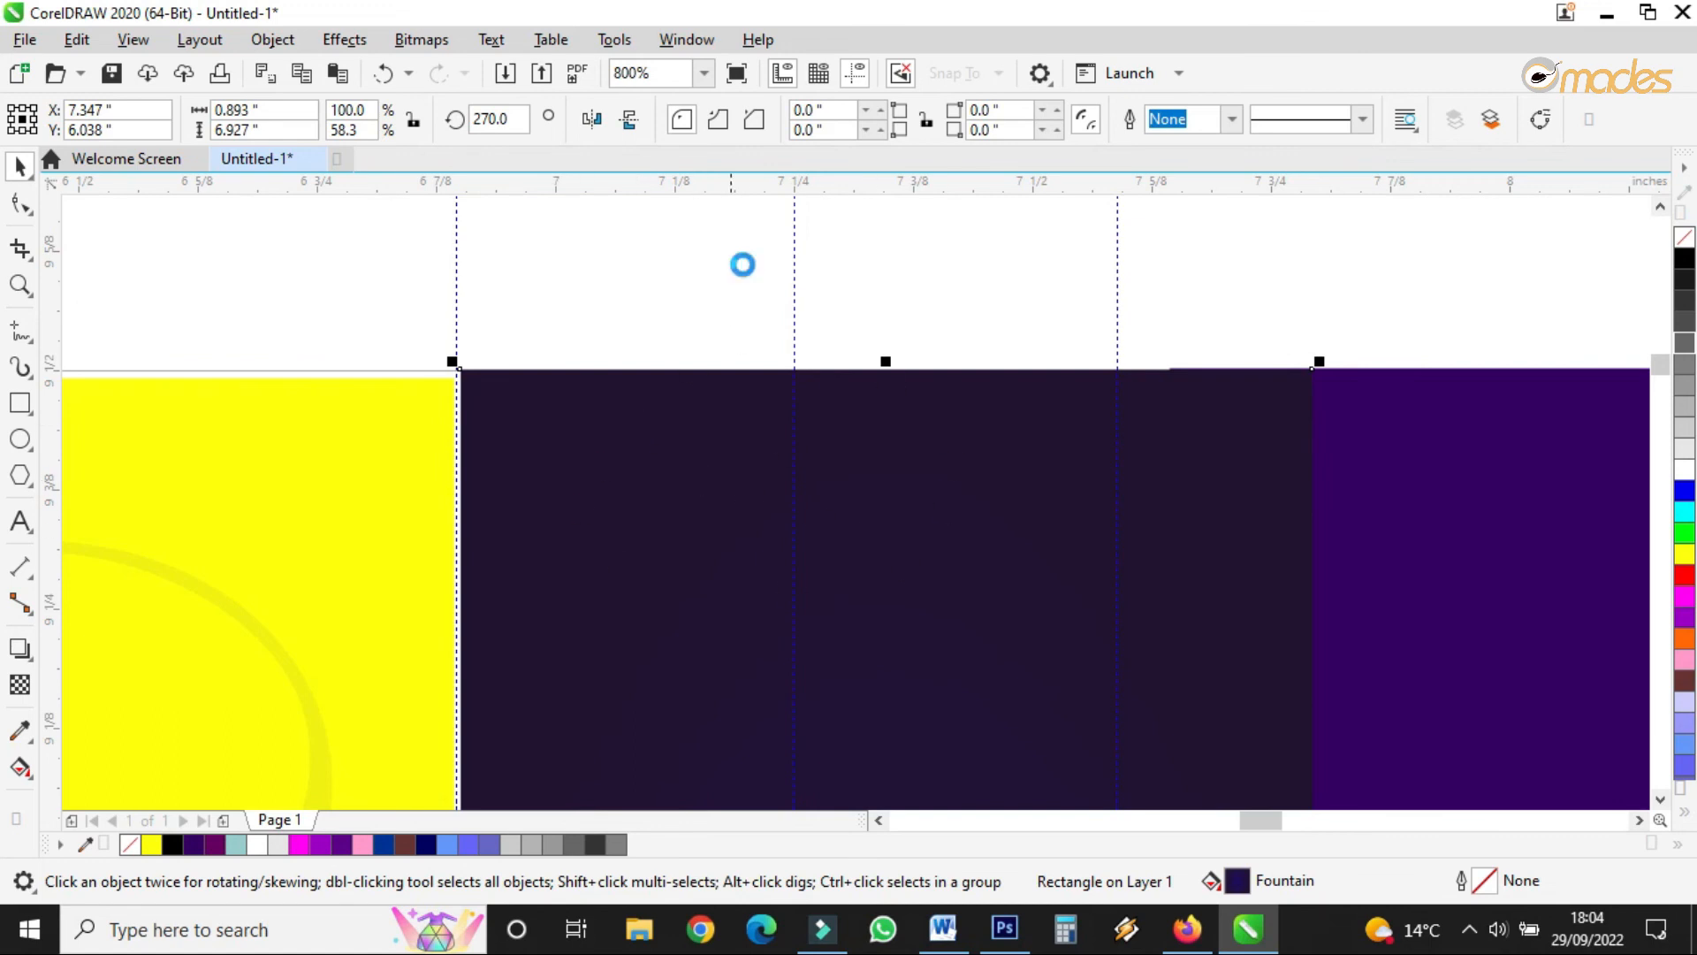
- Narrow the spine rectangle to the 0.691-inch spine width
scroll(757, 309, "down", 3)
scroll(835, 698, "up", 2)
left_click_drag(809, 664, 720, 651)
scroll(875, 455, "down", 3)
- Widen the tinted panel behind the back-cover text slightly
left_click(725, 321)
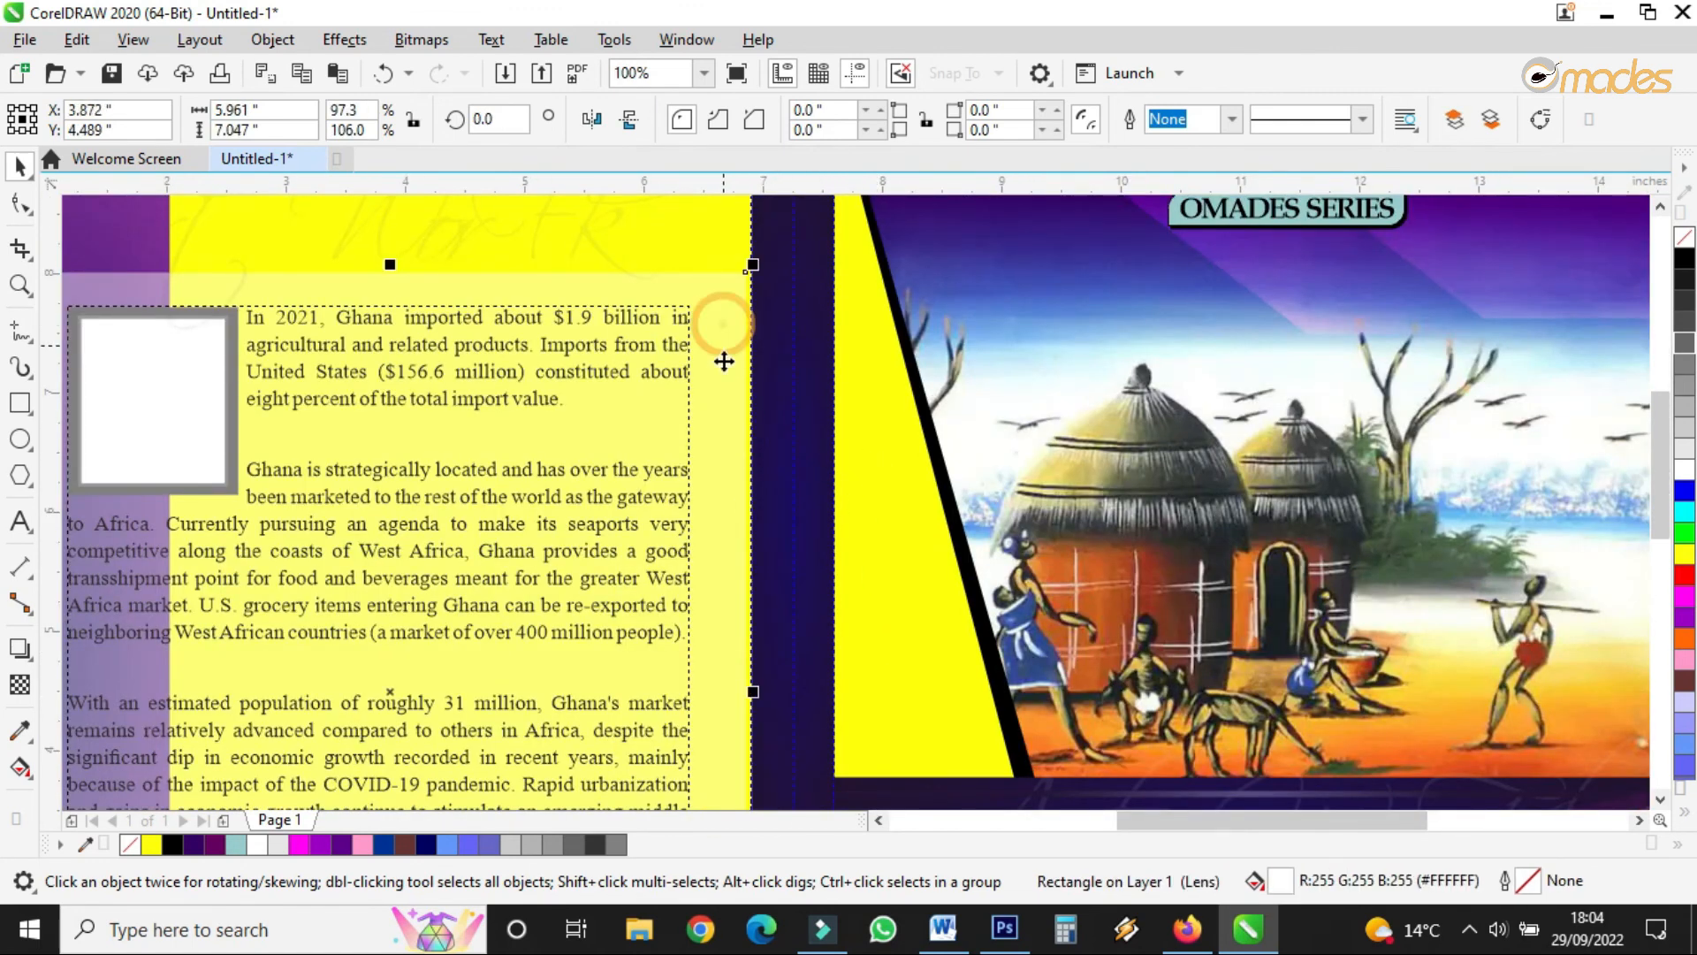
left_click_drag(752, 695, 756, 700)
scroll(857, 419, "down", 2)
scroll(818, 558, "up", 1)
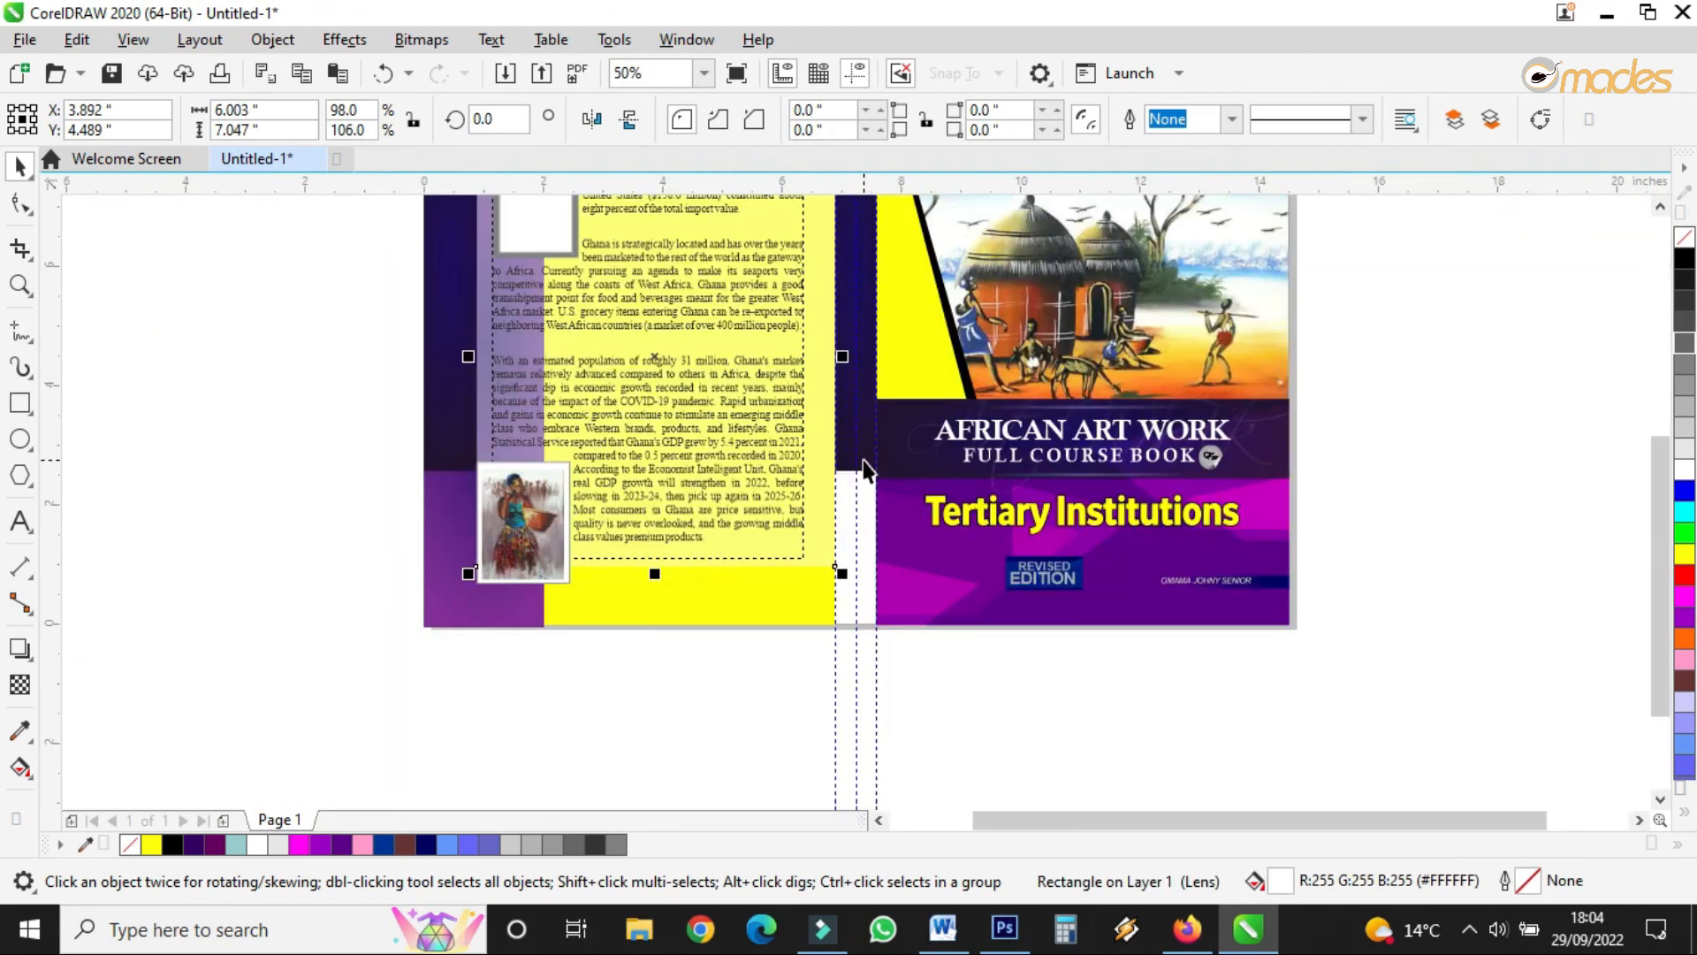
- Stretch the spine rectangle to the bottom edge, about 9.5 inches tall
left_click(864, 468)
left_click_drag(858, 472, 863, 634)
scroll(925, 686, "down", 2)
scroll(909, 542, "up", 3)
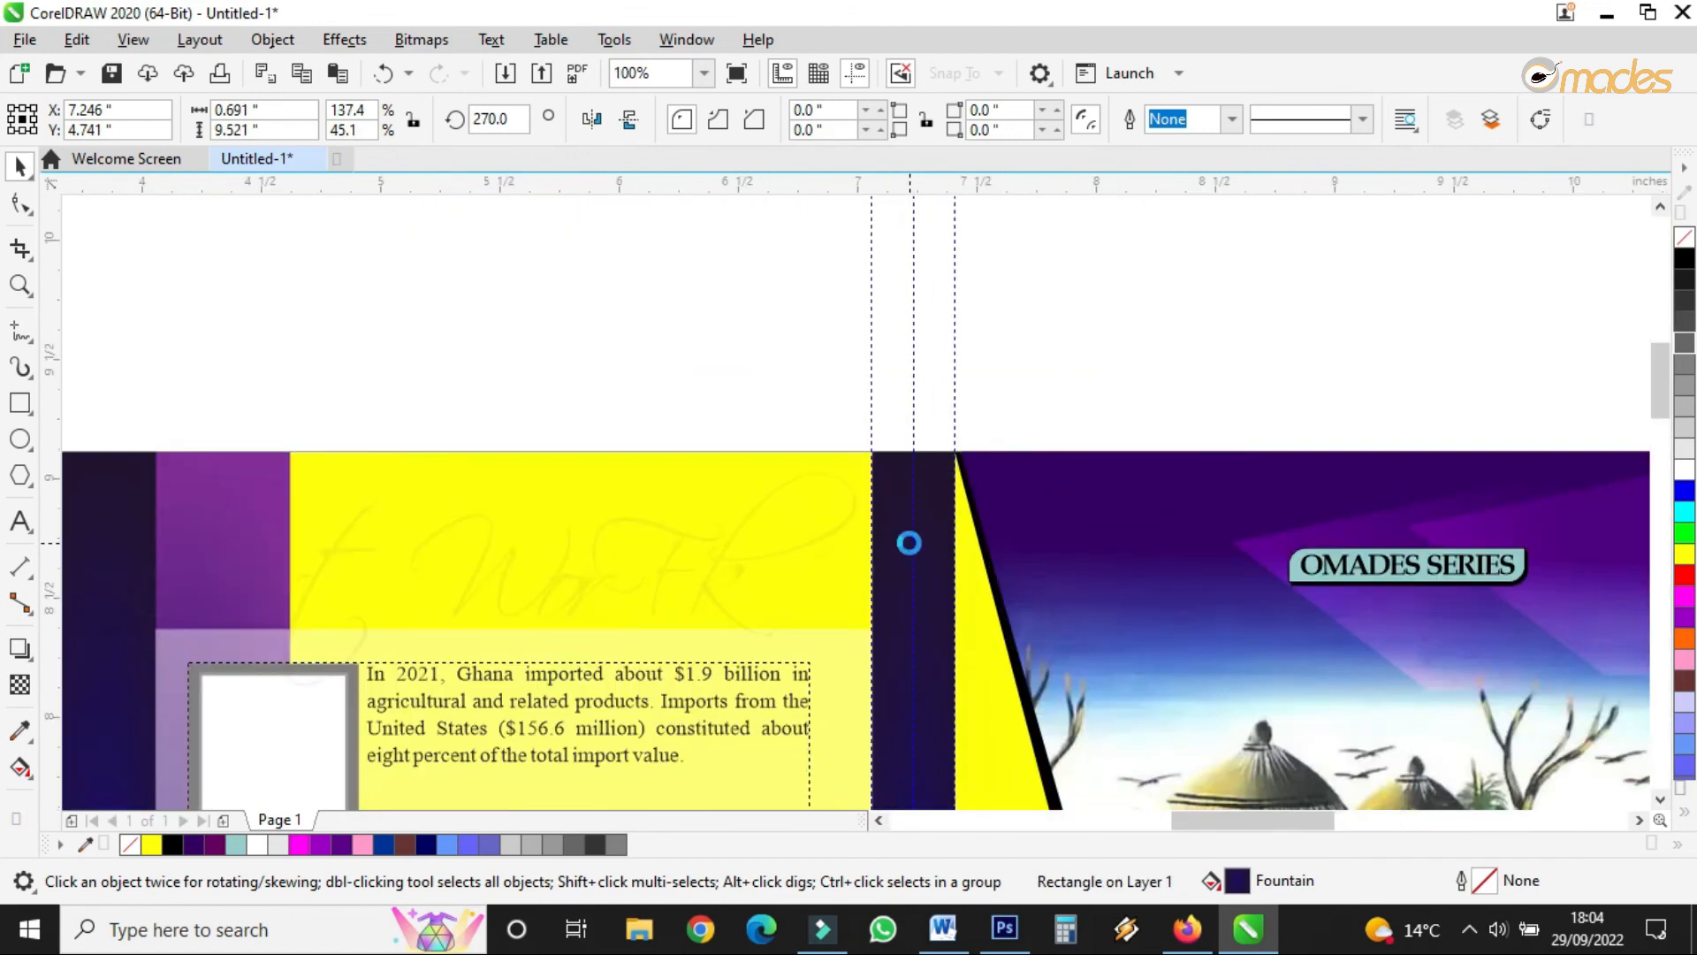
scroll(909, 542, "up", 1)
- Widen the spine's fountain fill and change its start colour to #60569E
left_click(20, 767)
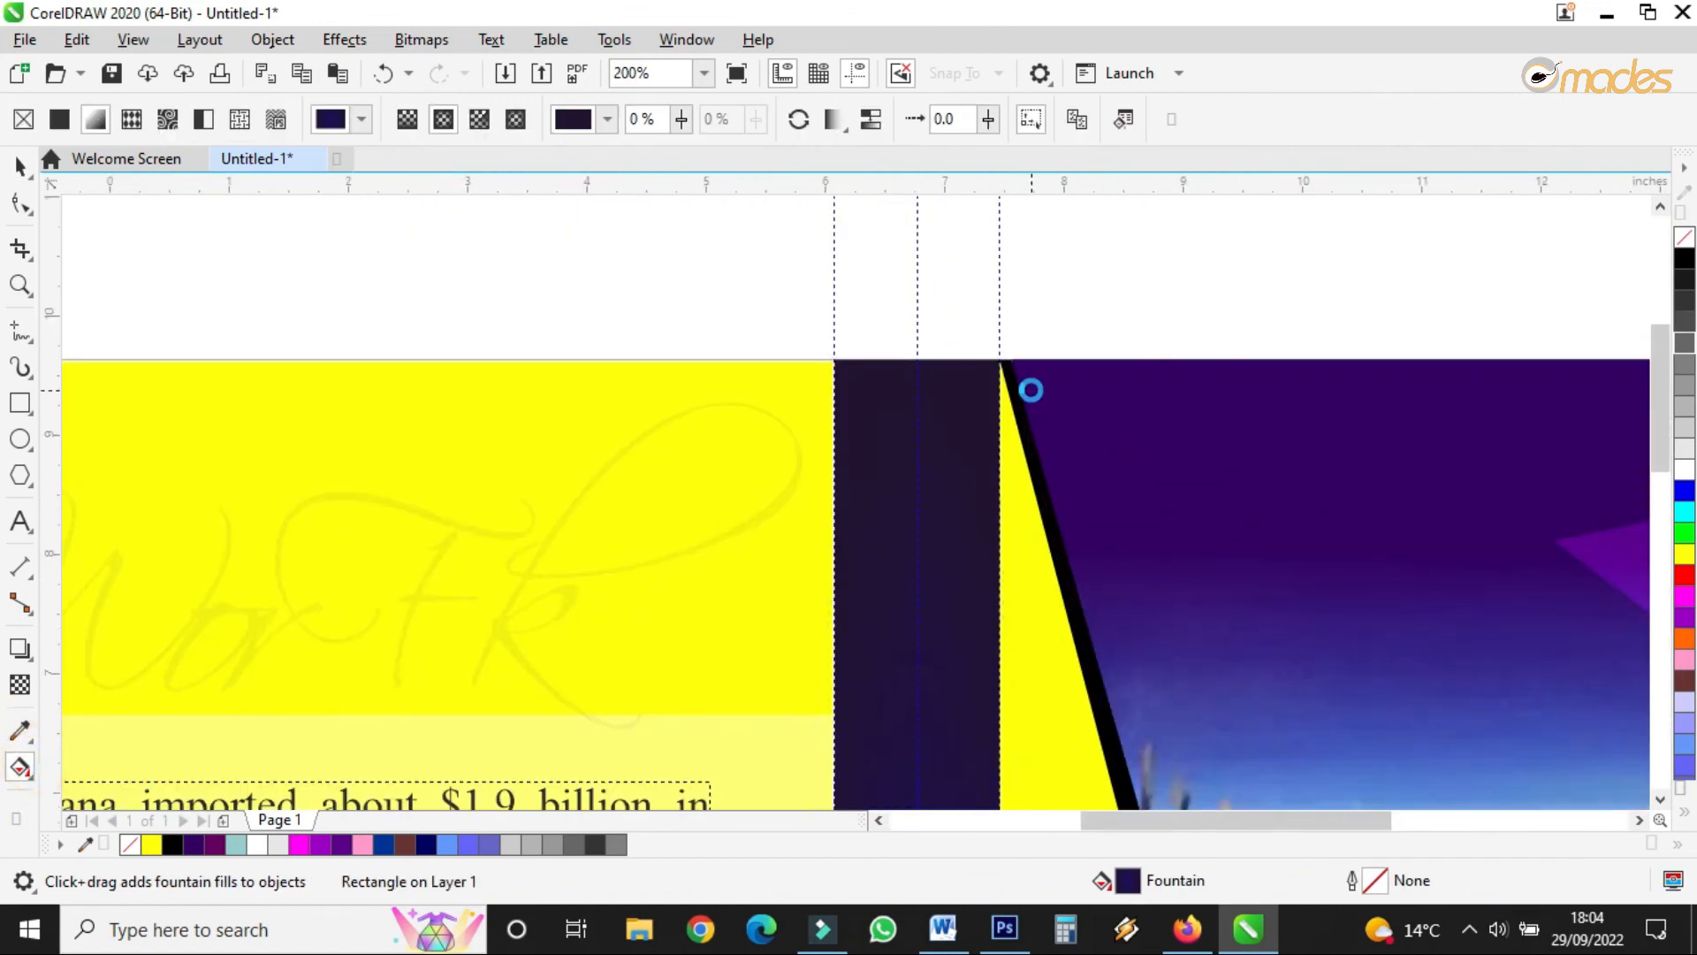
scroll(1030, 389, "down", 2)
left_click_drag(1035, 667, 1146, 662)
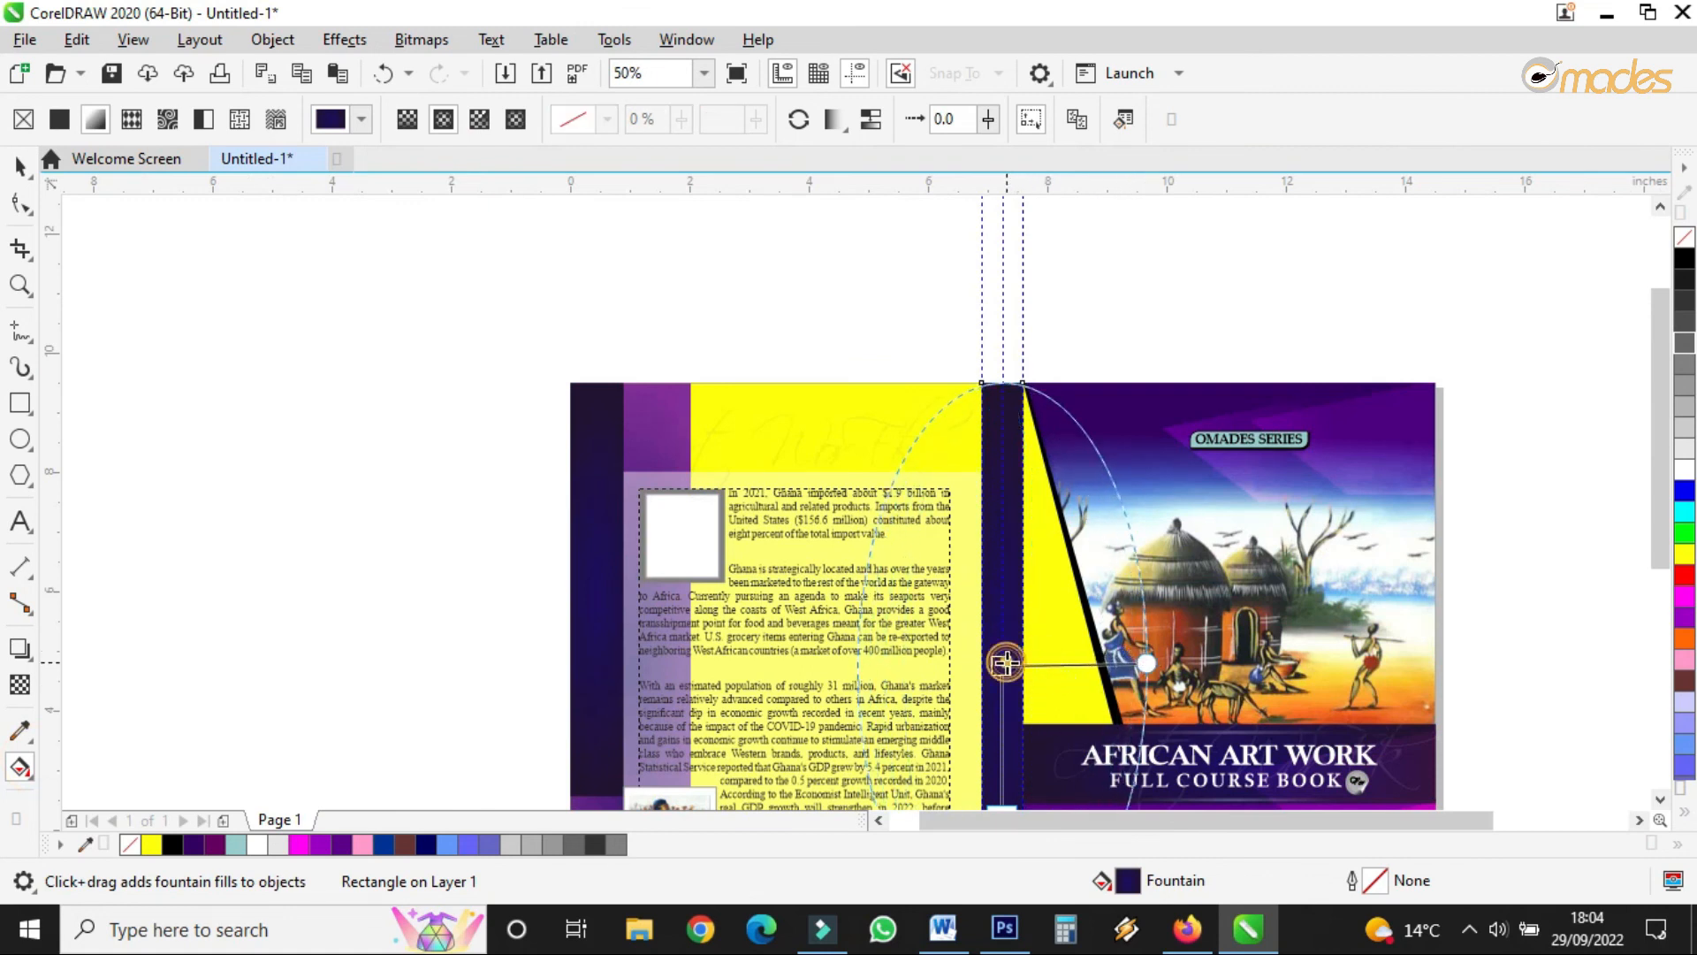
left_click(1000, 665)
left_click(1036, 648)
left_click_drag(1117, 442, 1101, 409)
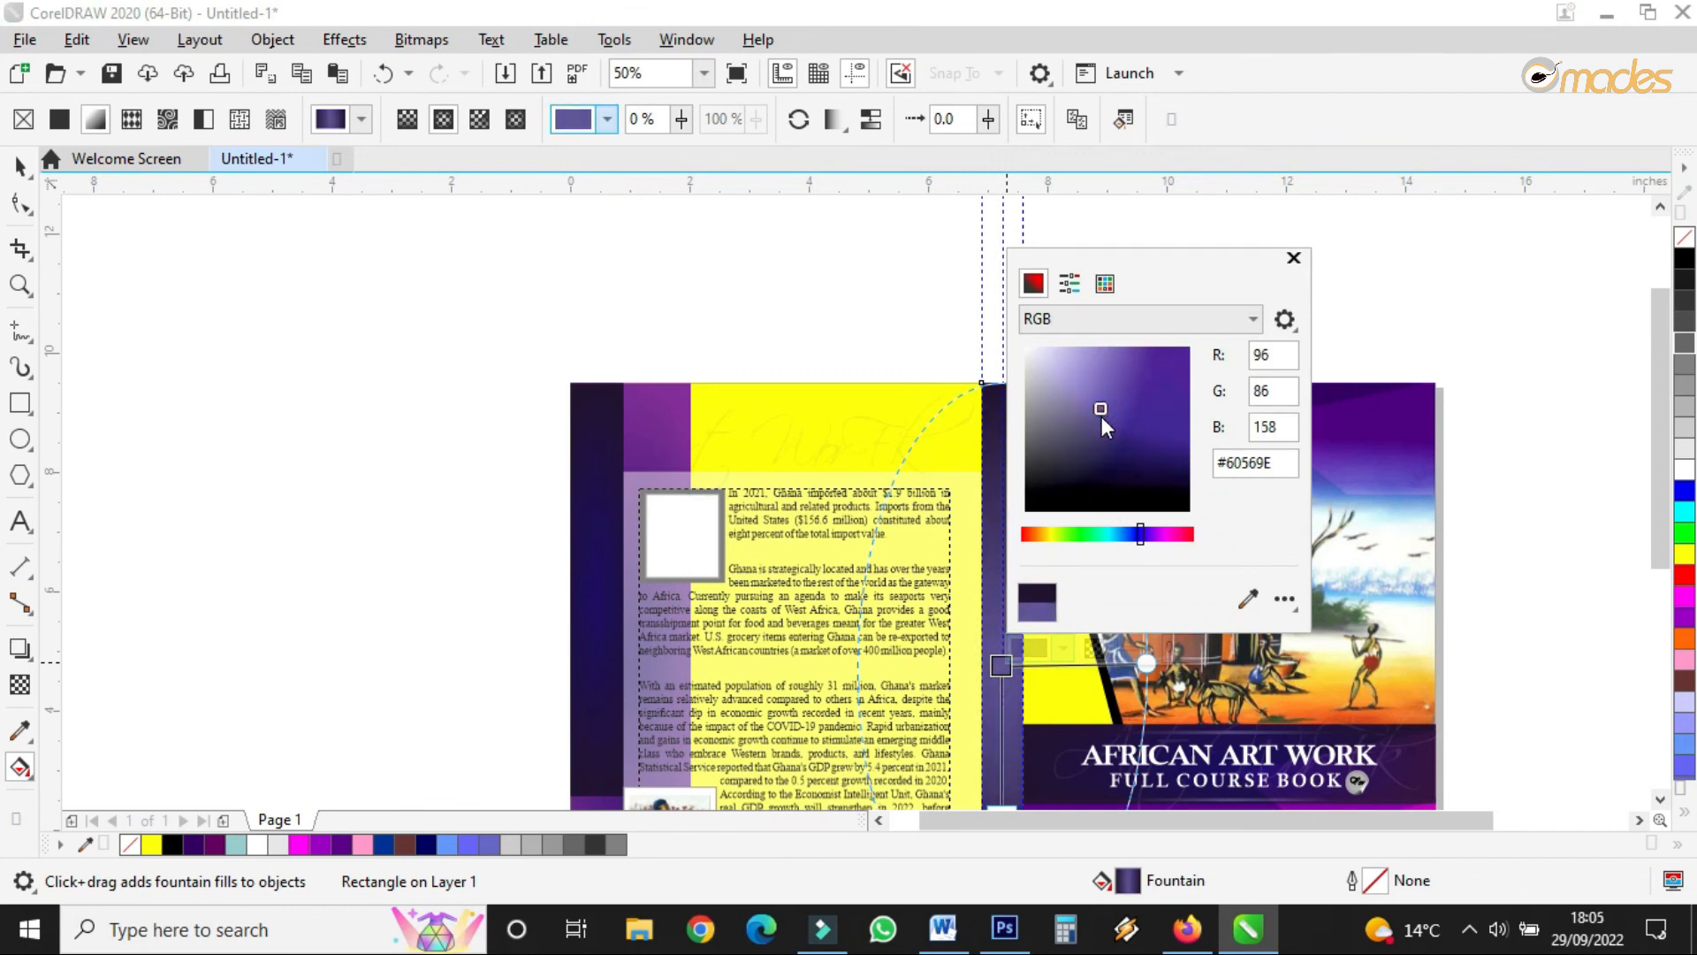
left_click(19, 165)
left_click(515, 238)
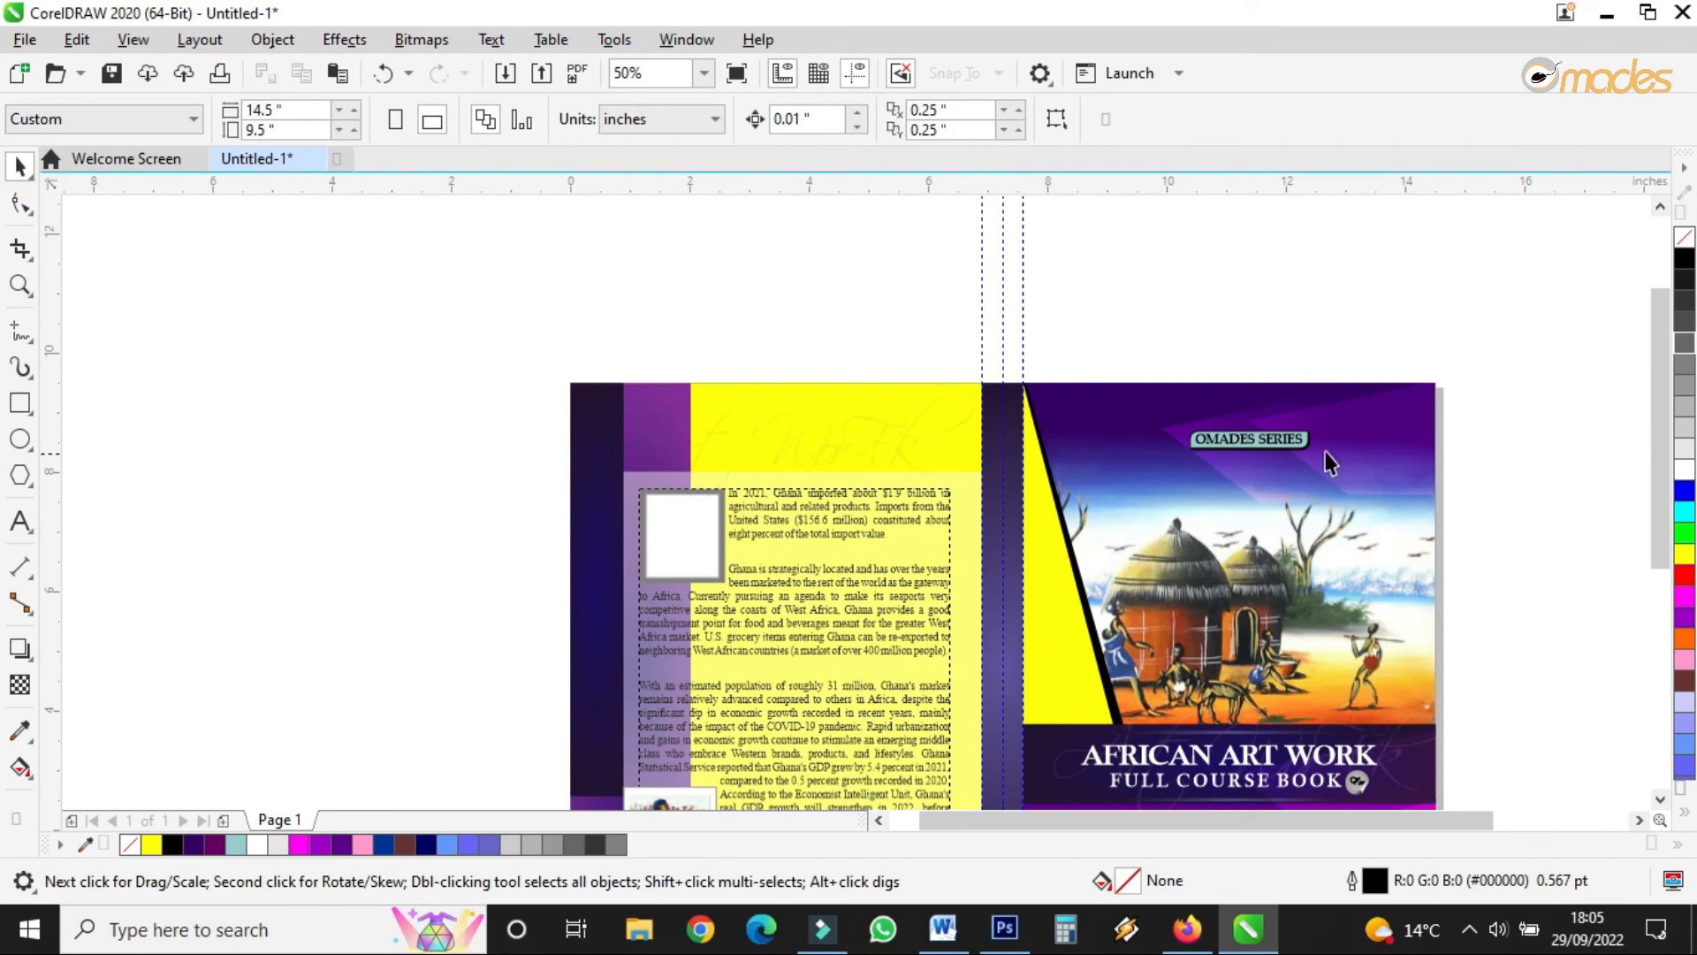
- Copy and group the OMADES SERIES label, rotate it 270°, and place it at the spine top
left_click_drag(1484, 373, 921, 309)
left_click(1267, 119)
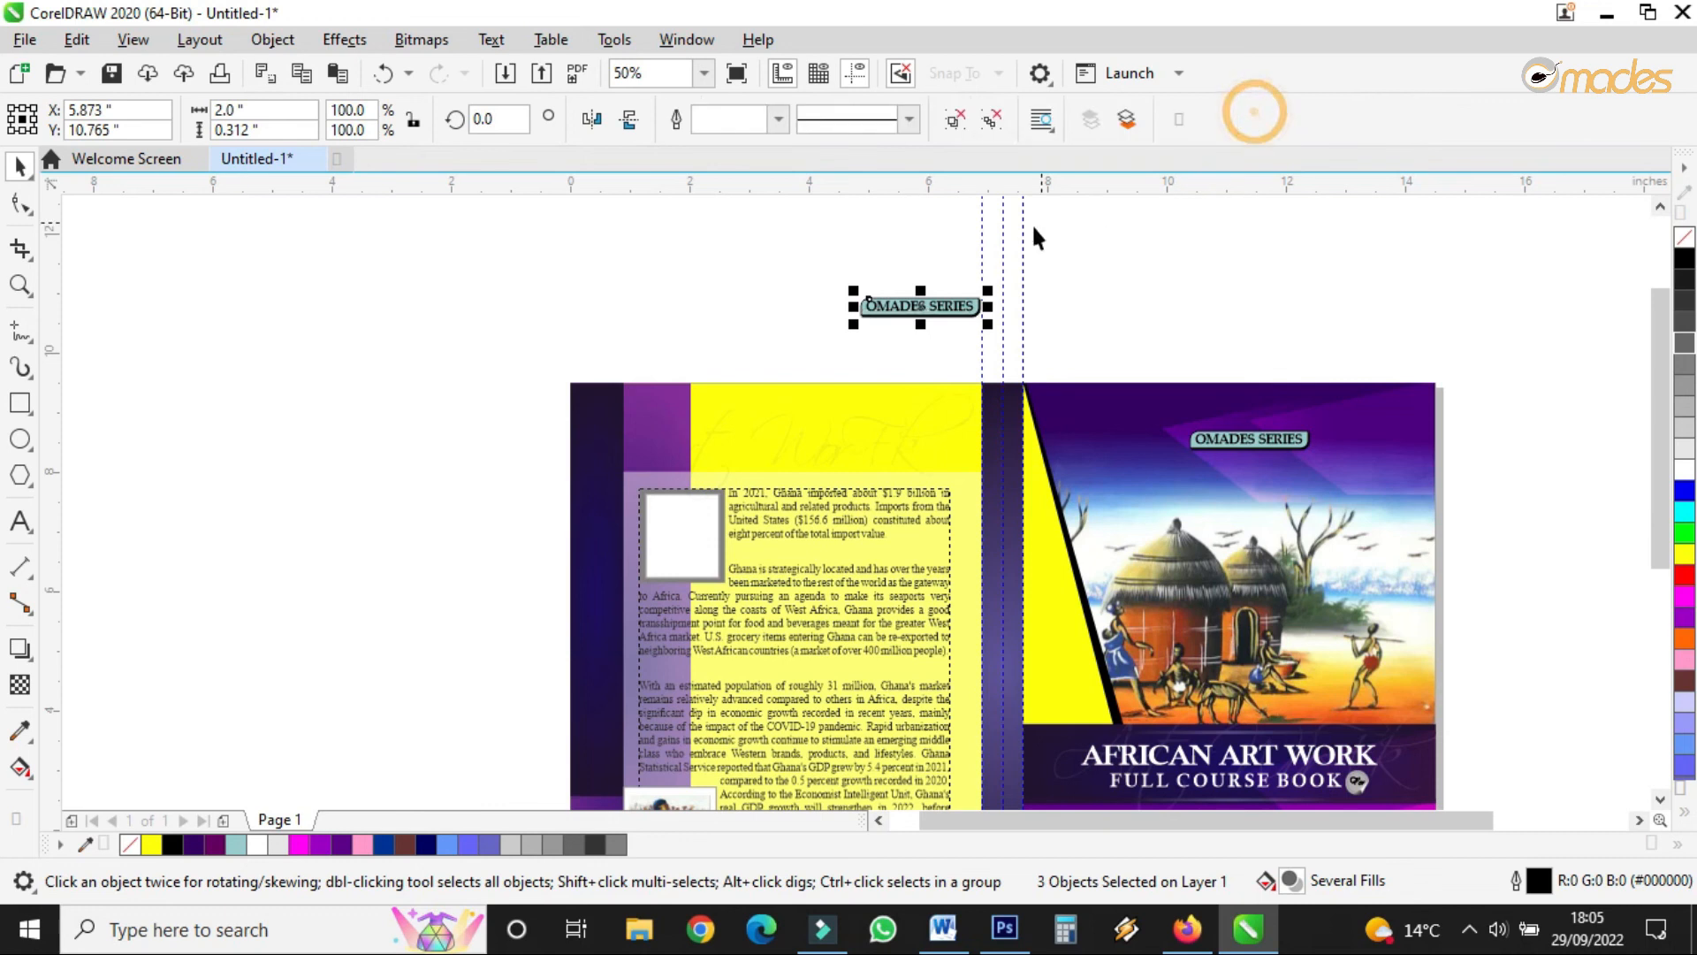
left_click(954, 310)
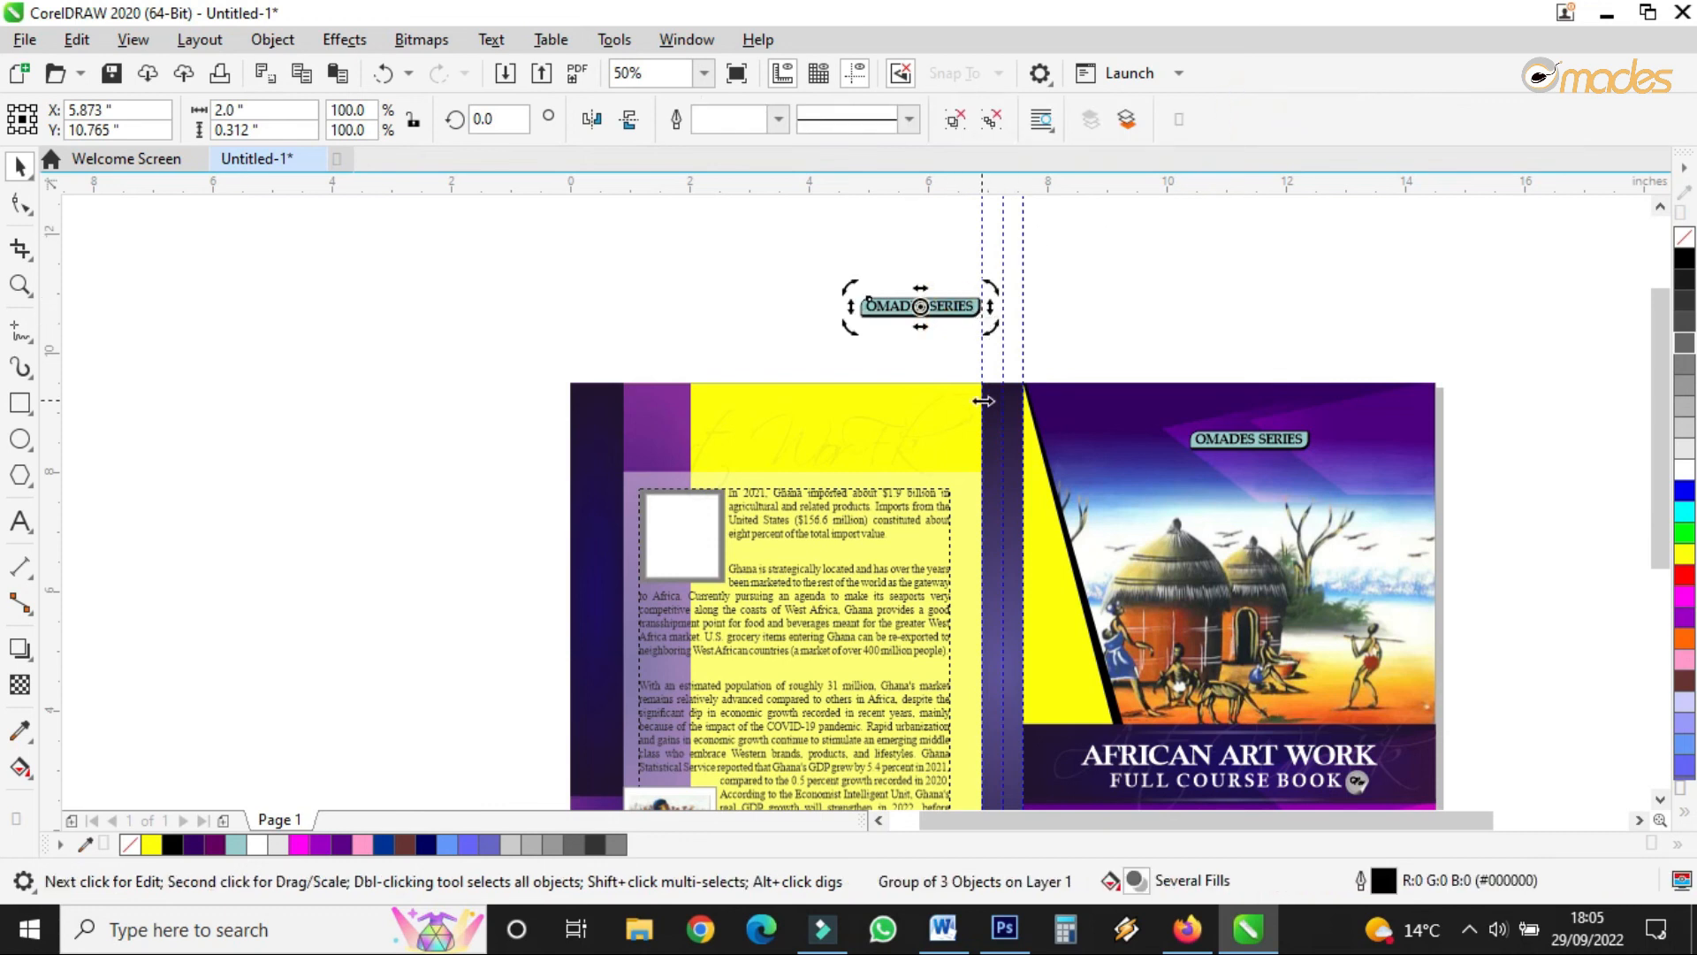
scroll(963, 334, "up", 2)
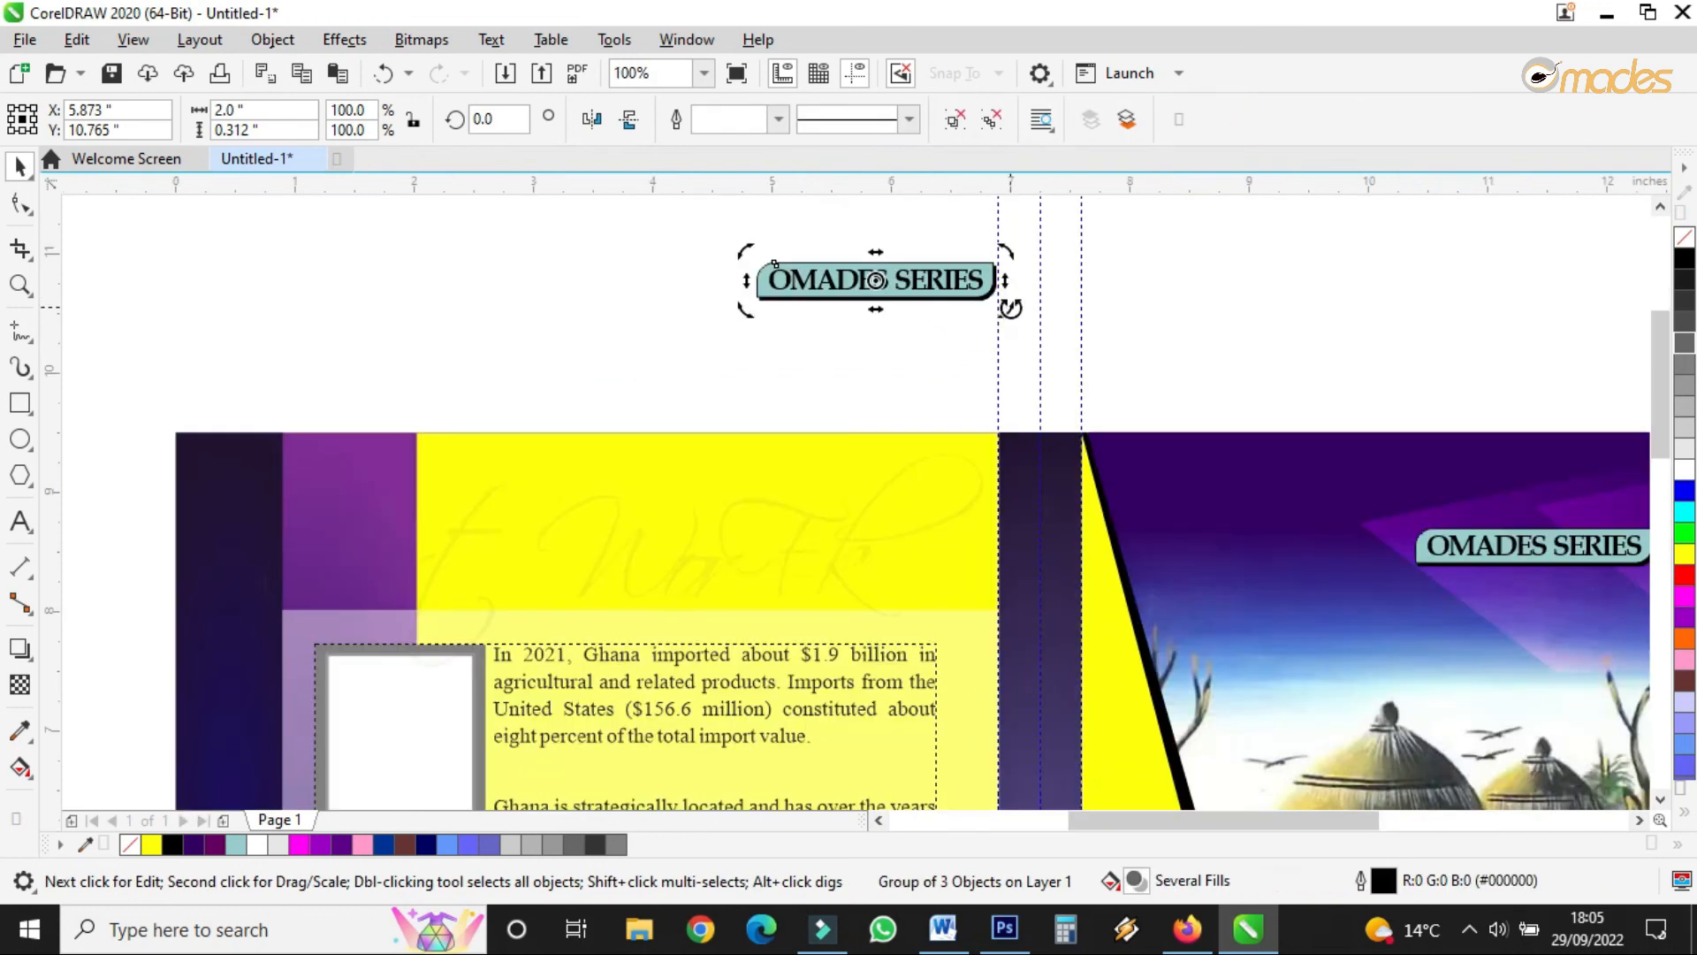
left_click_drag(1010, 308, 841, 402)
left_click_drag(889, 243, 1046, 667)
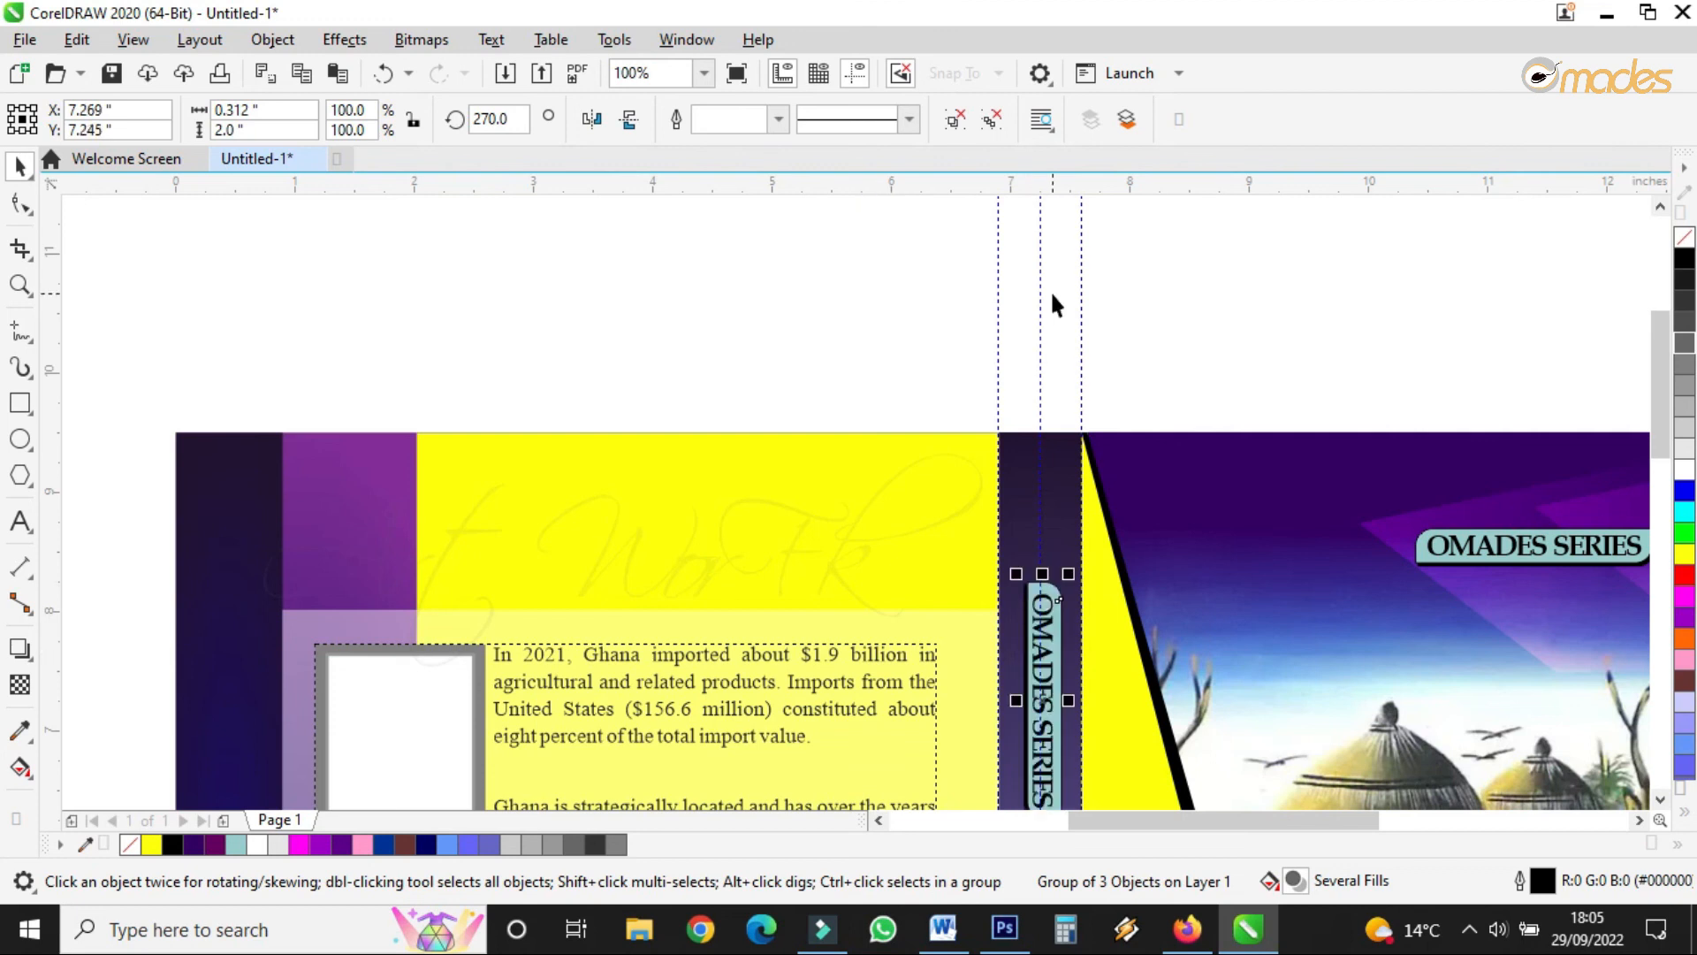
scroll(1055, 305, "down", 5)
scroll(1060, 357, "up", 5)
left_click_drag(1023, 508, 1021, 517)
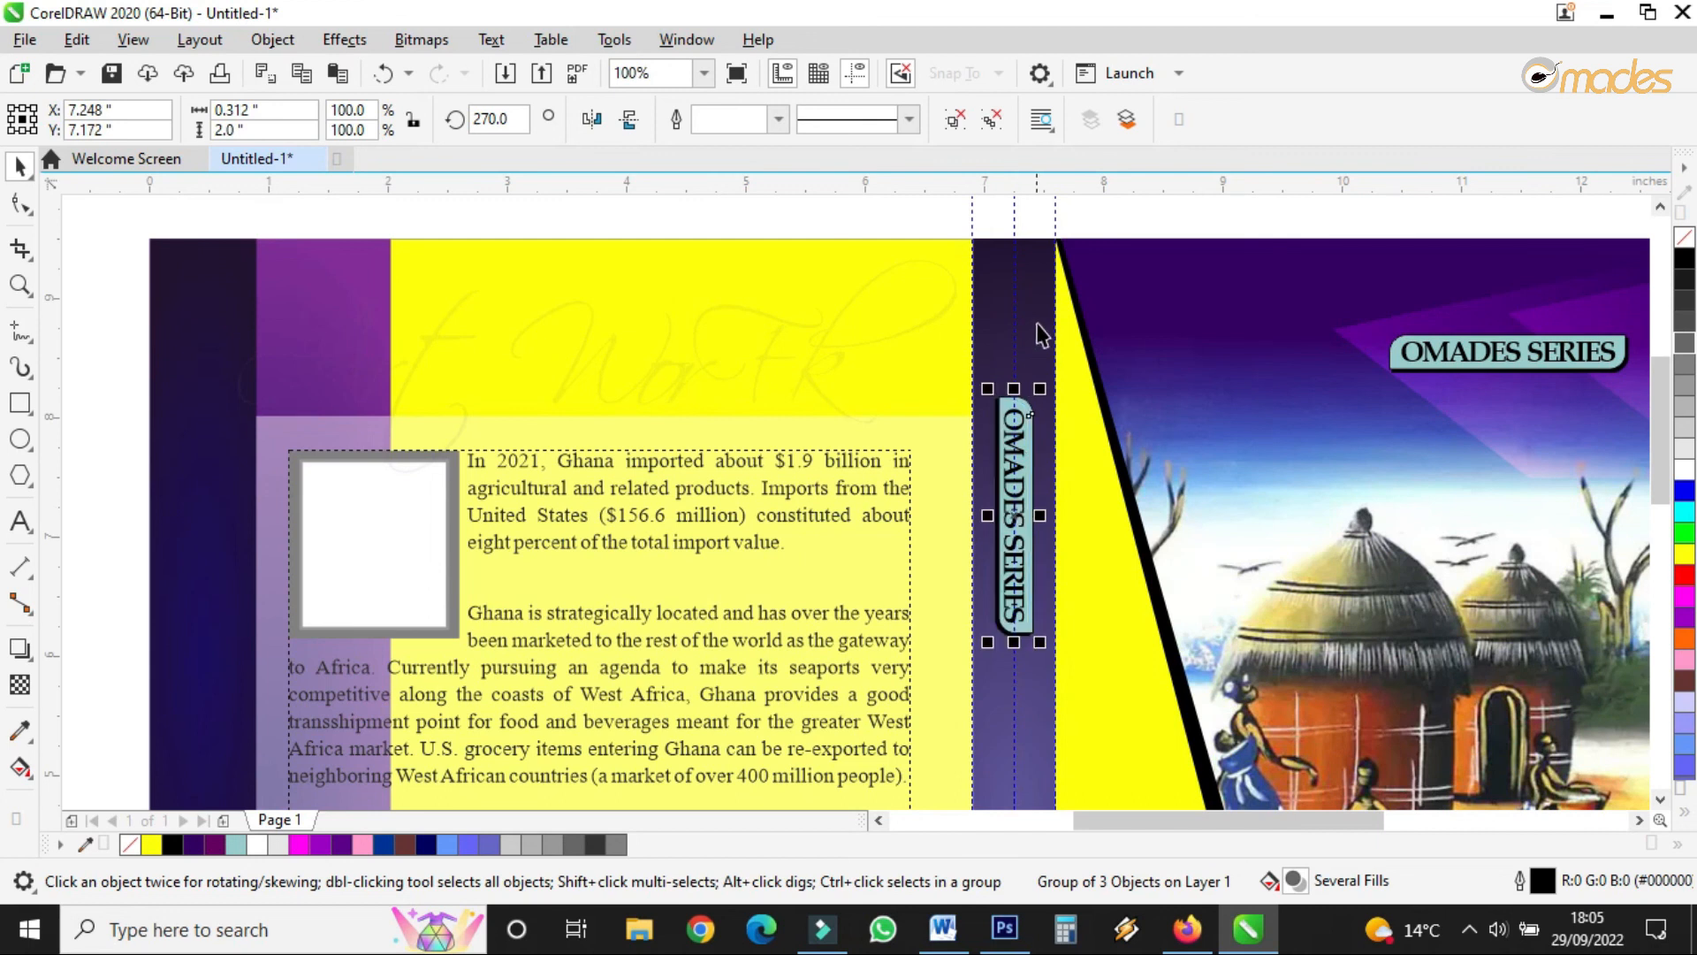
scroll(1013, 281, "down", 4)
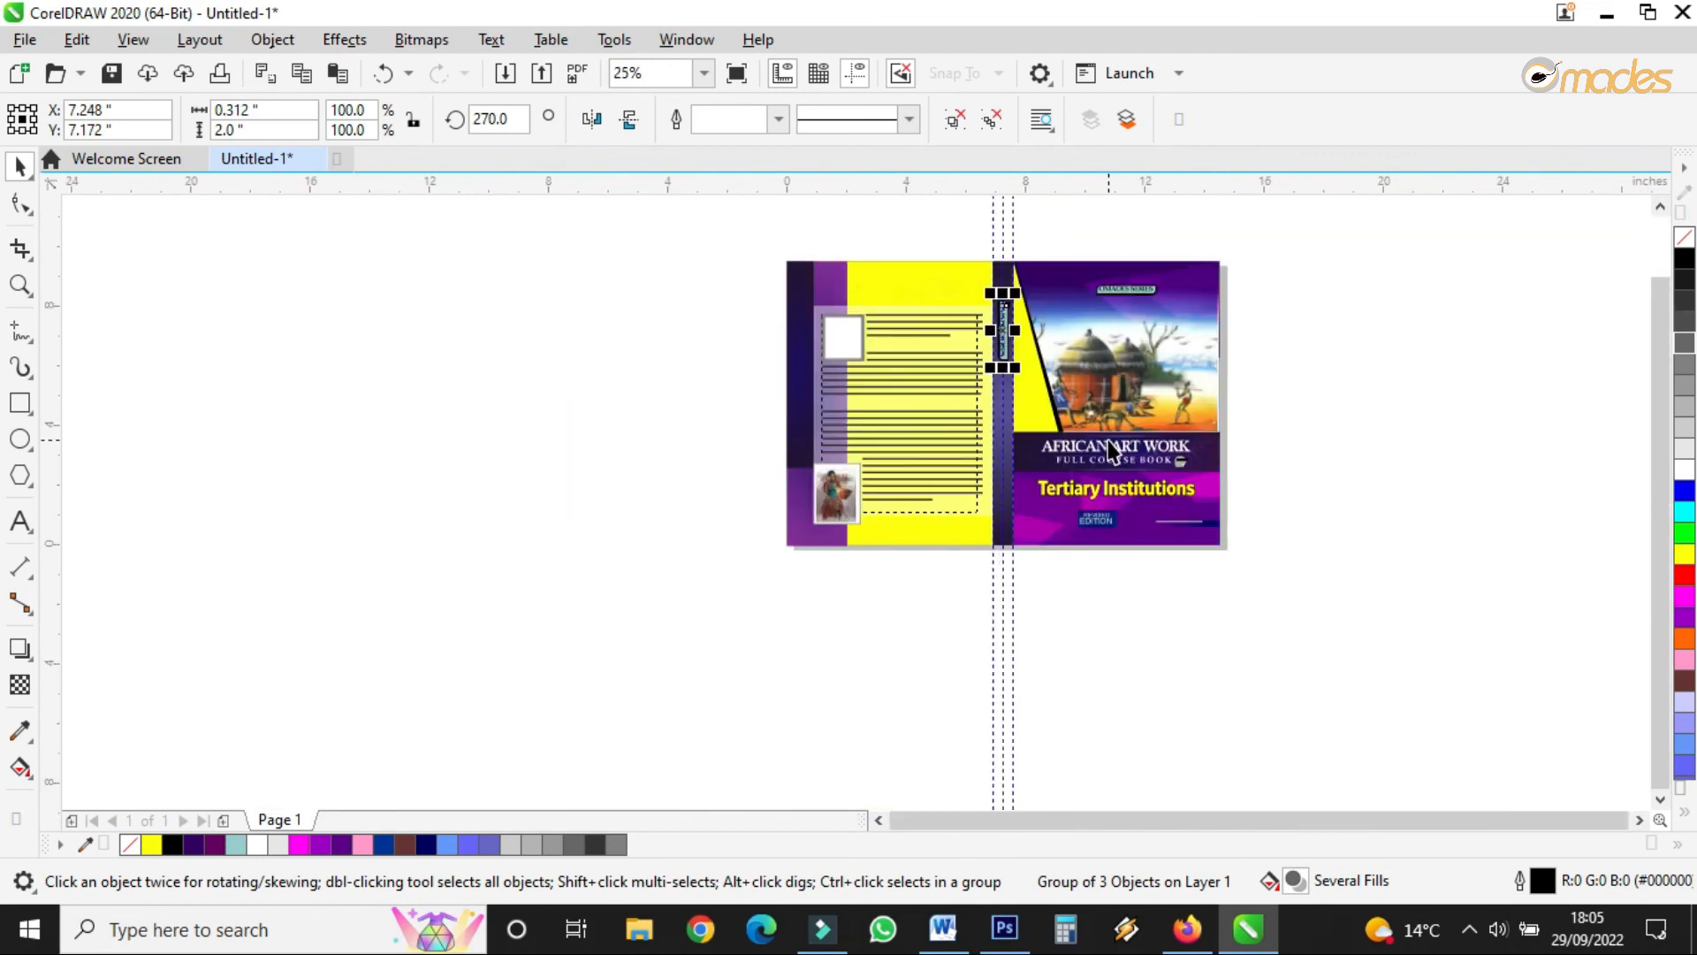
scroll(1105, 452, "up", 4)
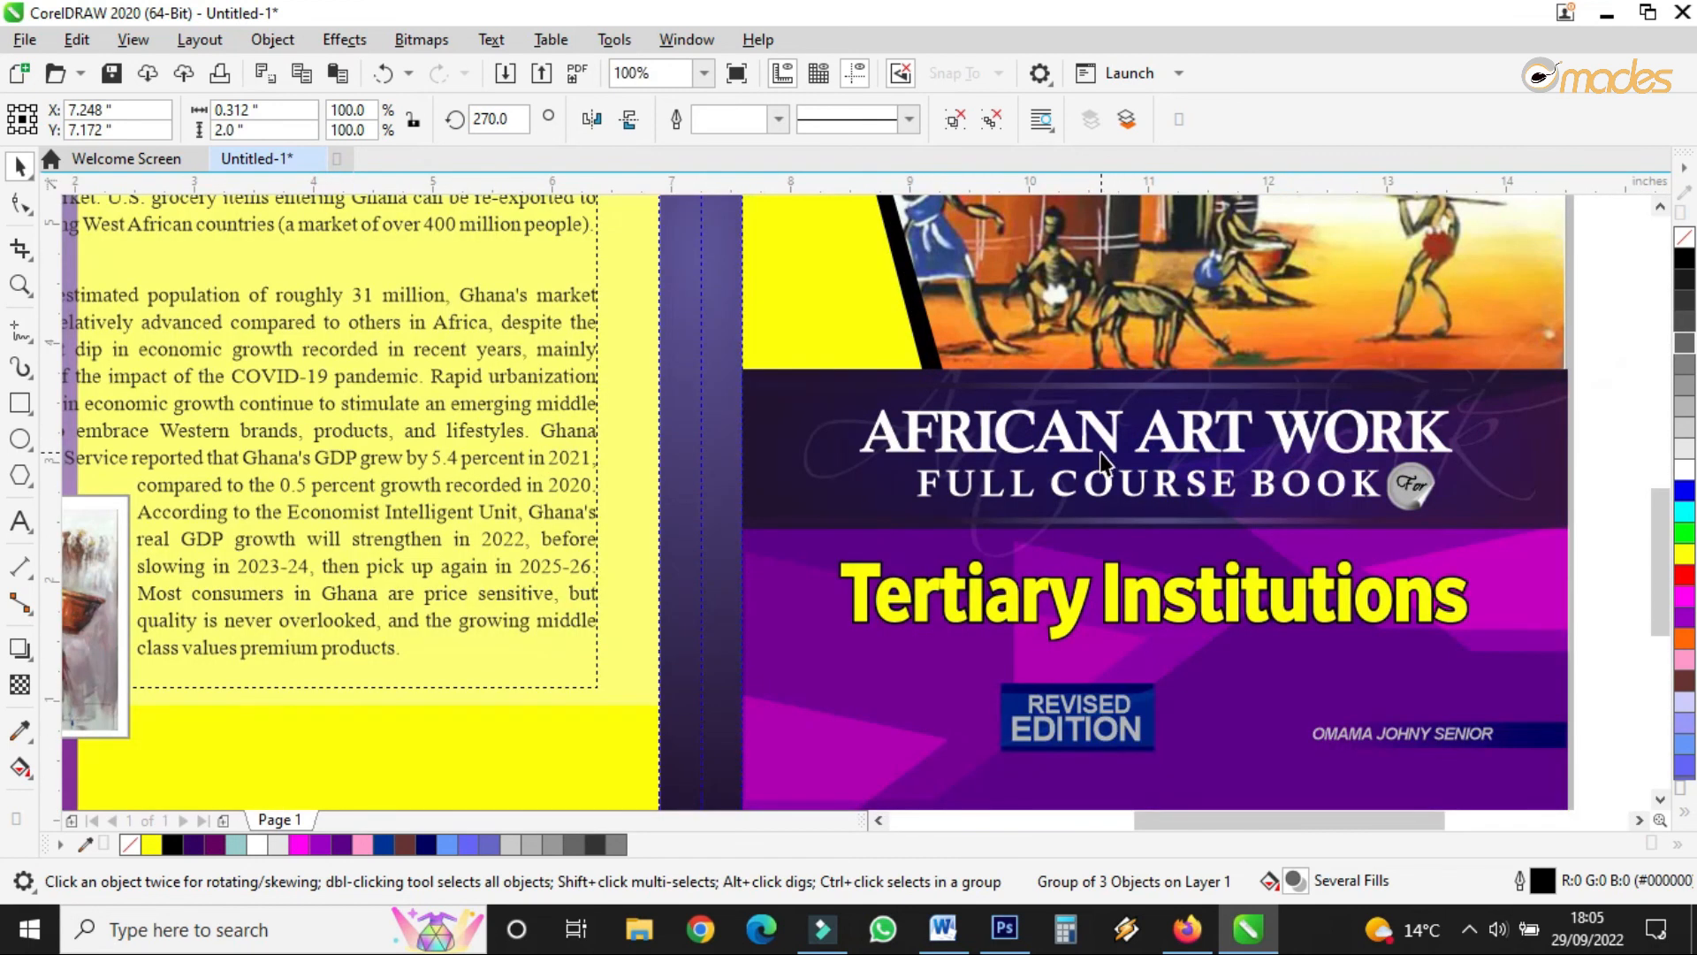
- Bring the AFRICAN ART WORK and FULL COURSE BOOK lines to the spine, rotated vertical
left_click(1099, 442, "ctrl")
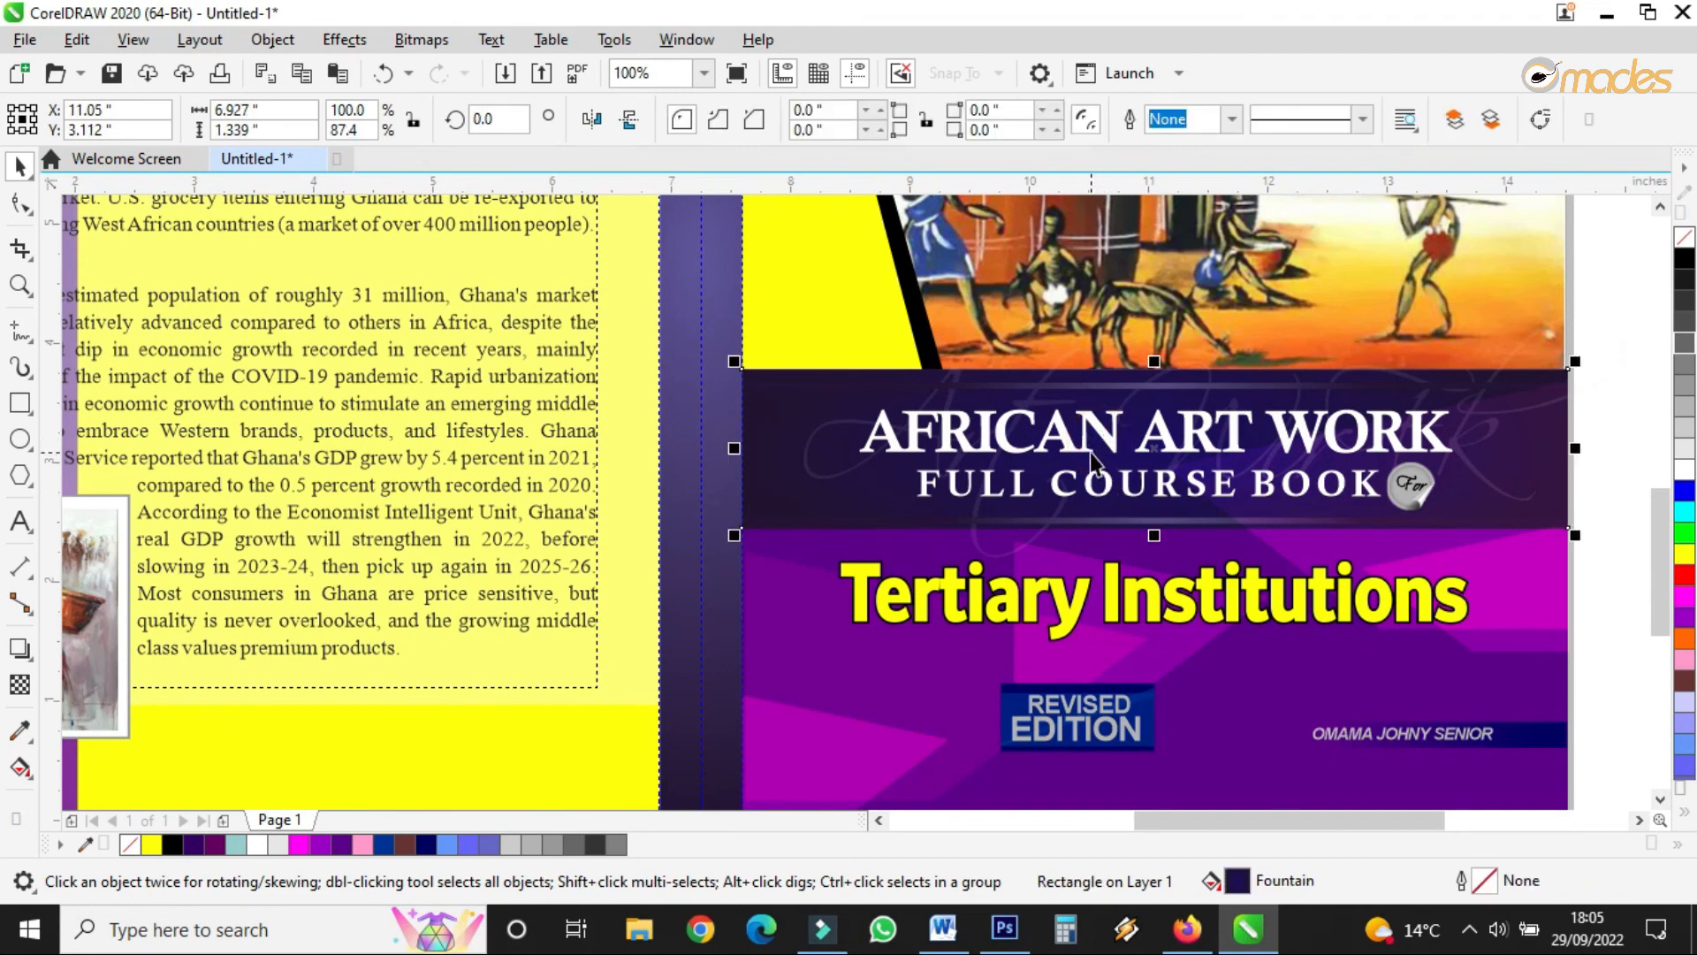
left_click(1083, 461, "ctrl")
left_click(1094, 497, "shift")
left_click_drag(1156, 442, 674, 375)
left_click(674, 376)
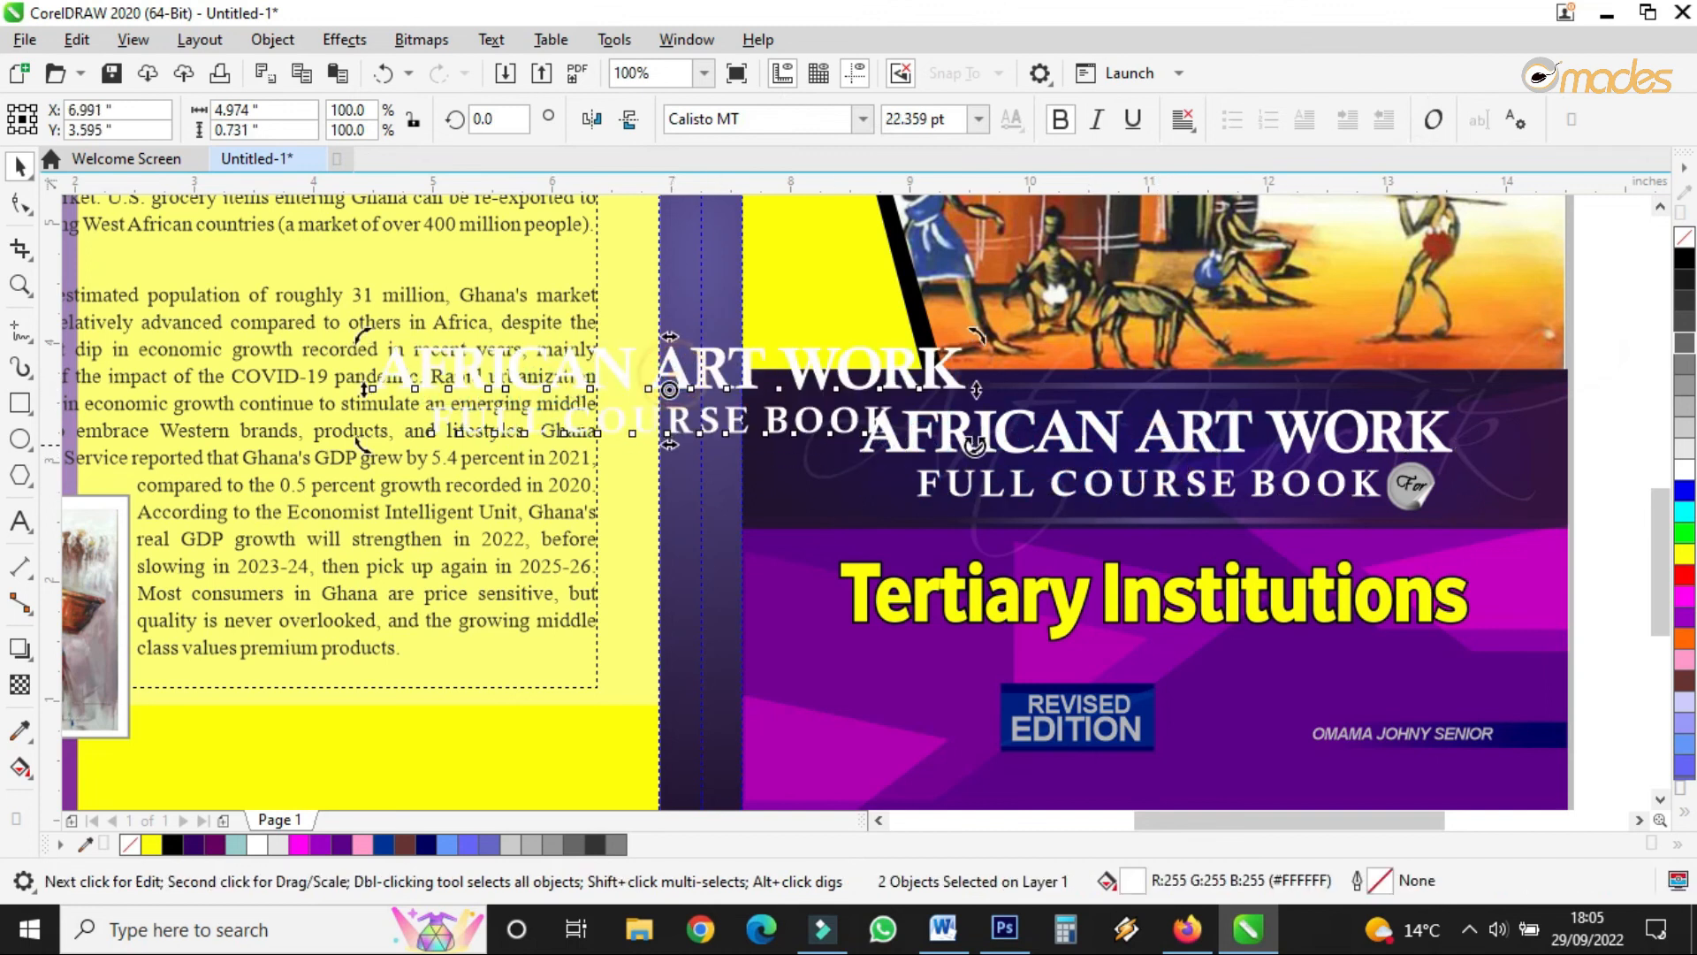
left_click_drag(973, 441, 643, 623)
- Resize the vertical title lines so they fill the spine's width
left_click(715, 679)
left_click_drag(720, 698, 707, 347)
scroll(718, 506, "down", 2)
scroll(707, 355, "up", 2)
left_click_drag(731, 536, 745, 743)
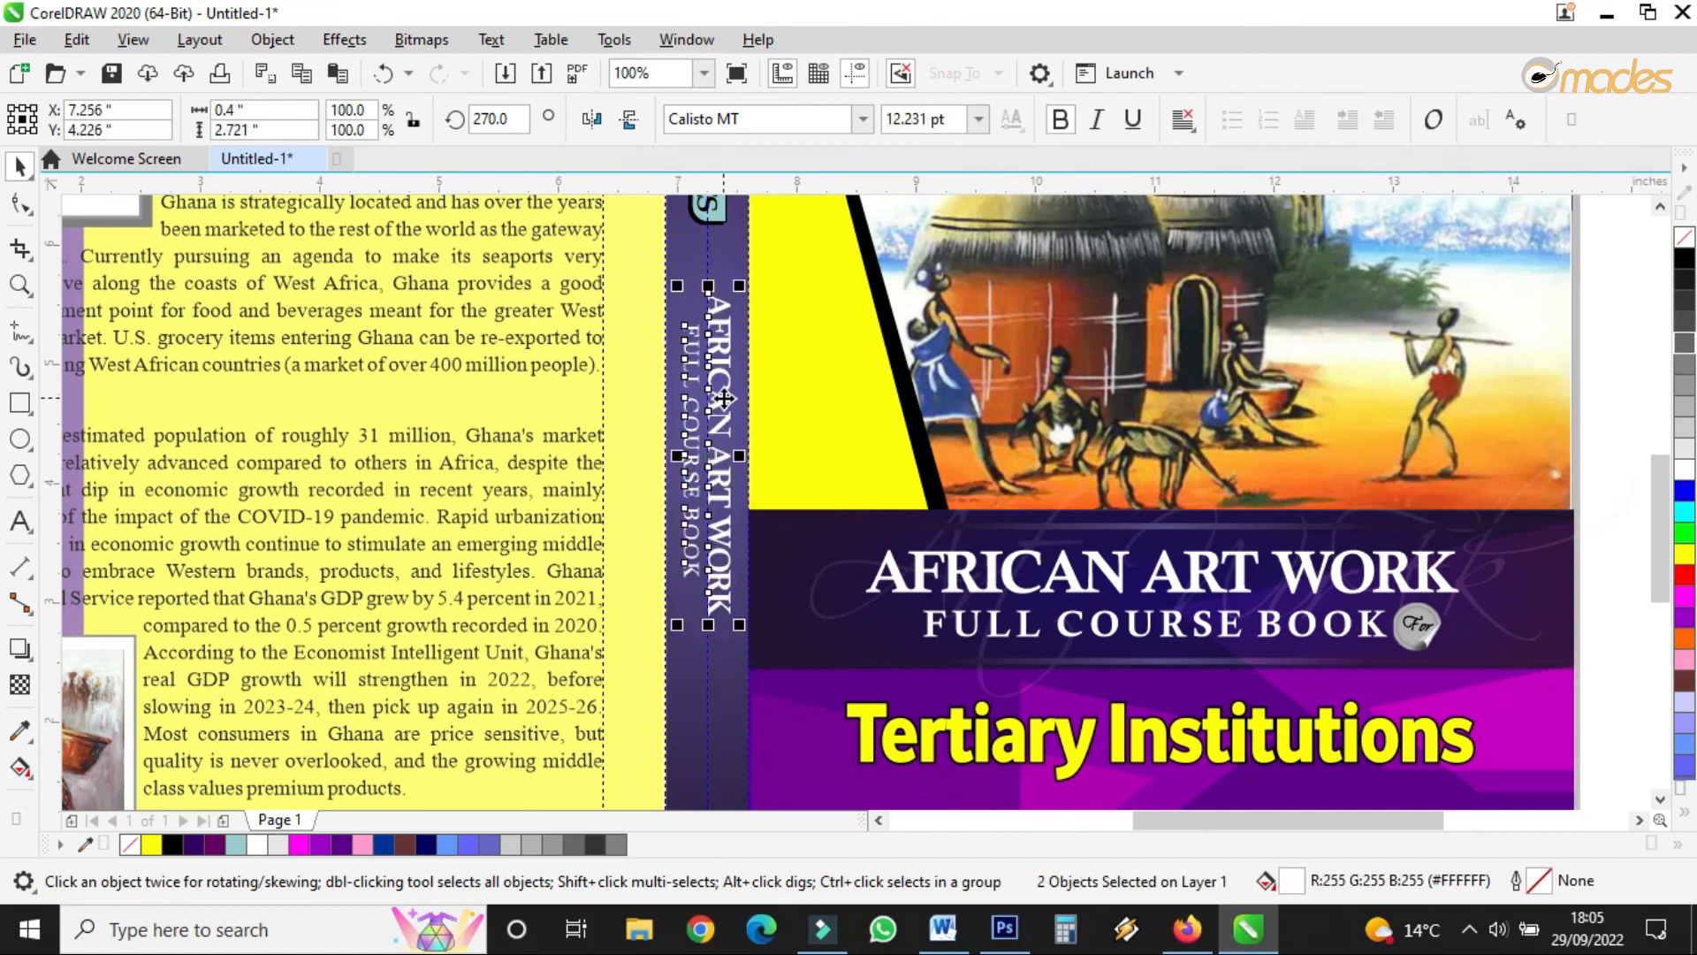
scroll(721, 414, "up", 3)
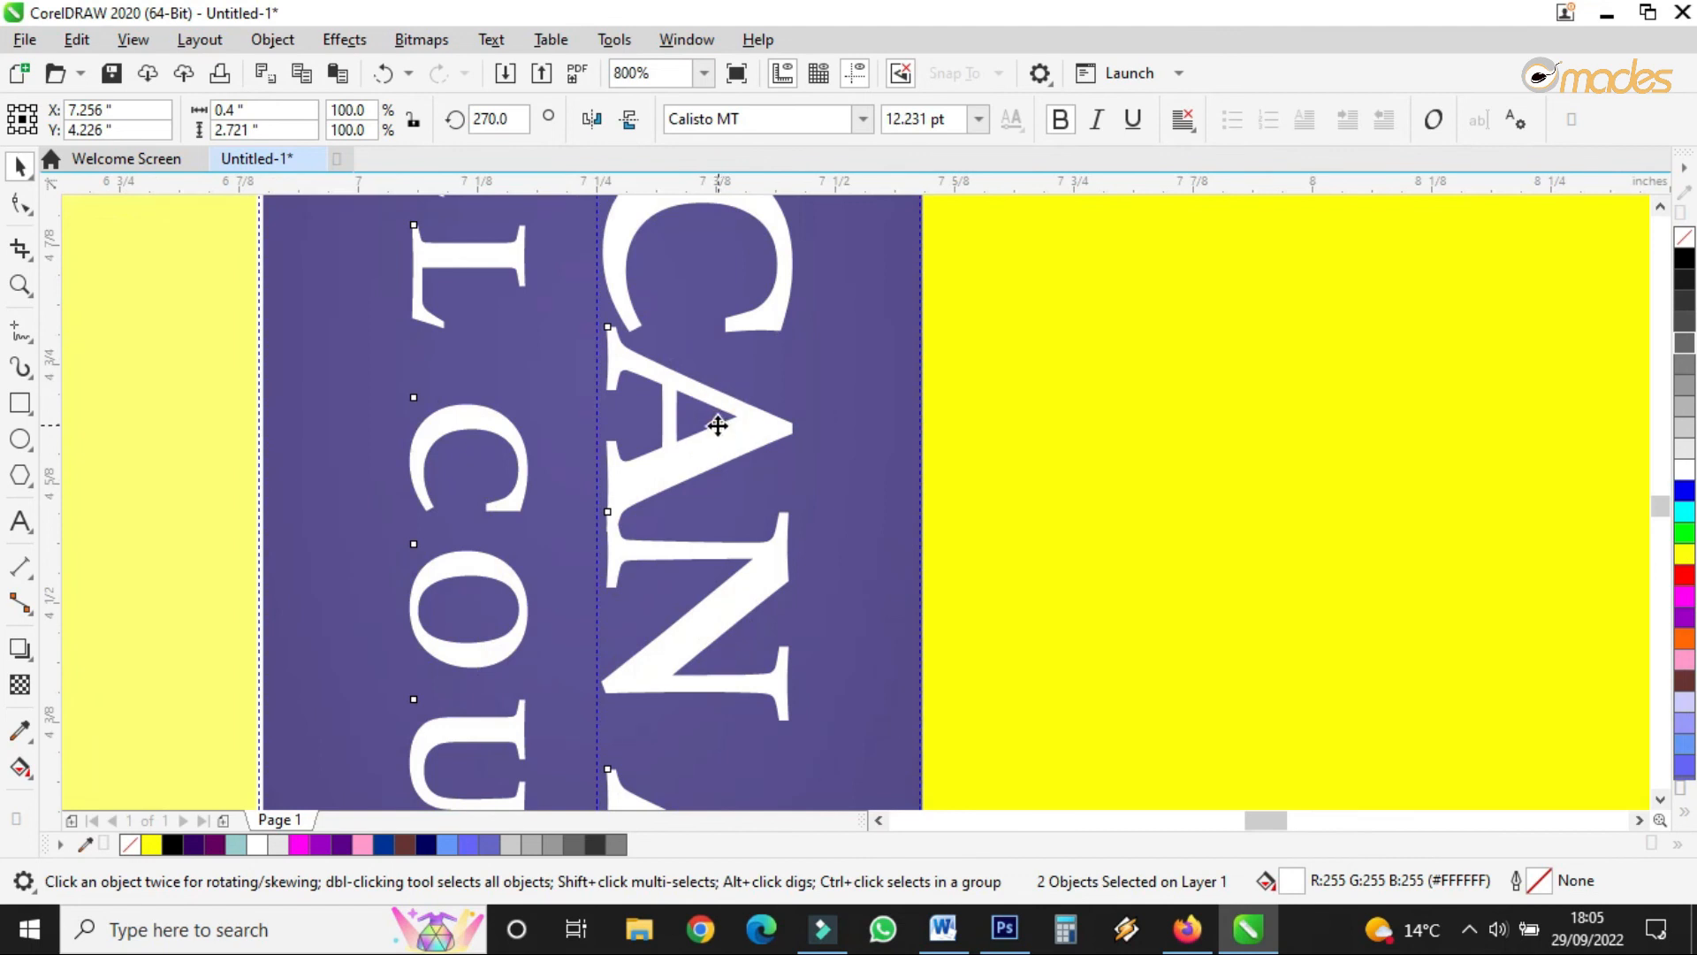
- Inspect the spine lettering, selecting the FULL COURSE BOOK text
left_click(957, 433)
scroll(894, 353, "down", 1)
scroll(920, 457, "up", 1)
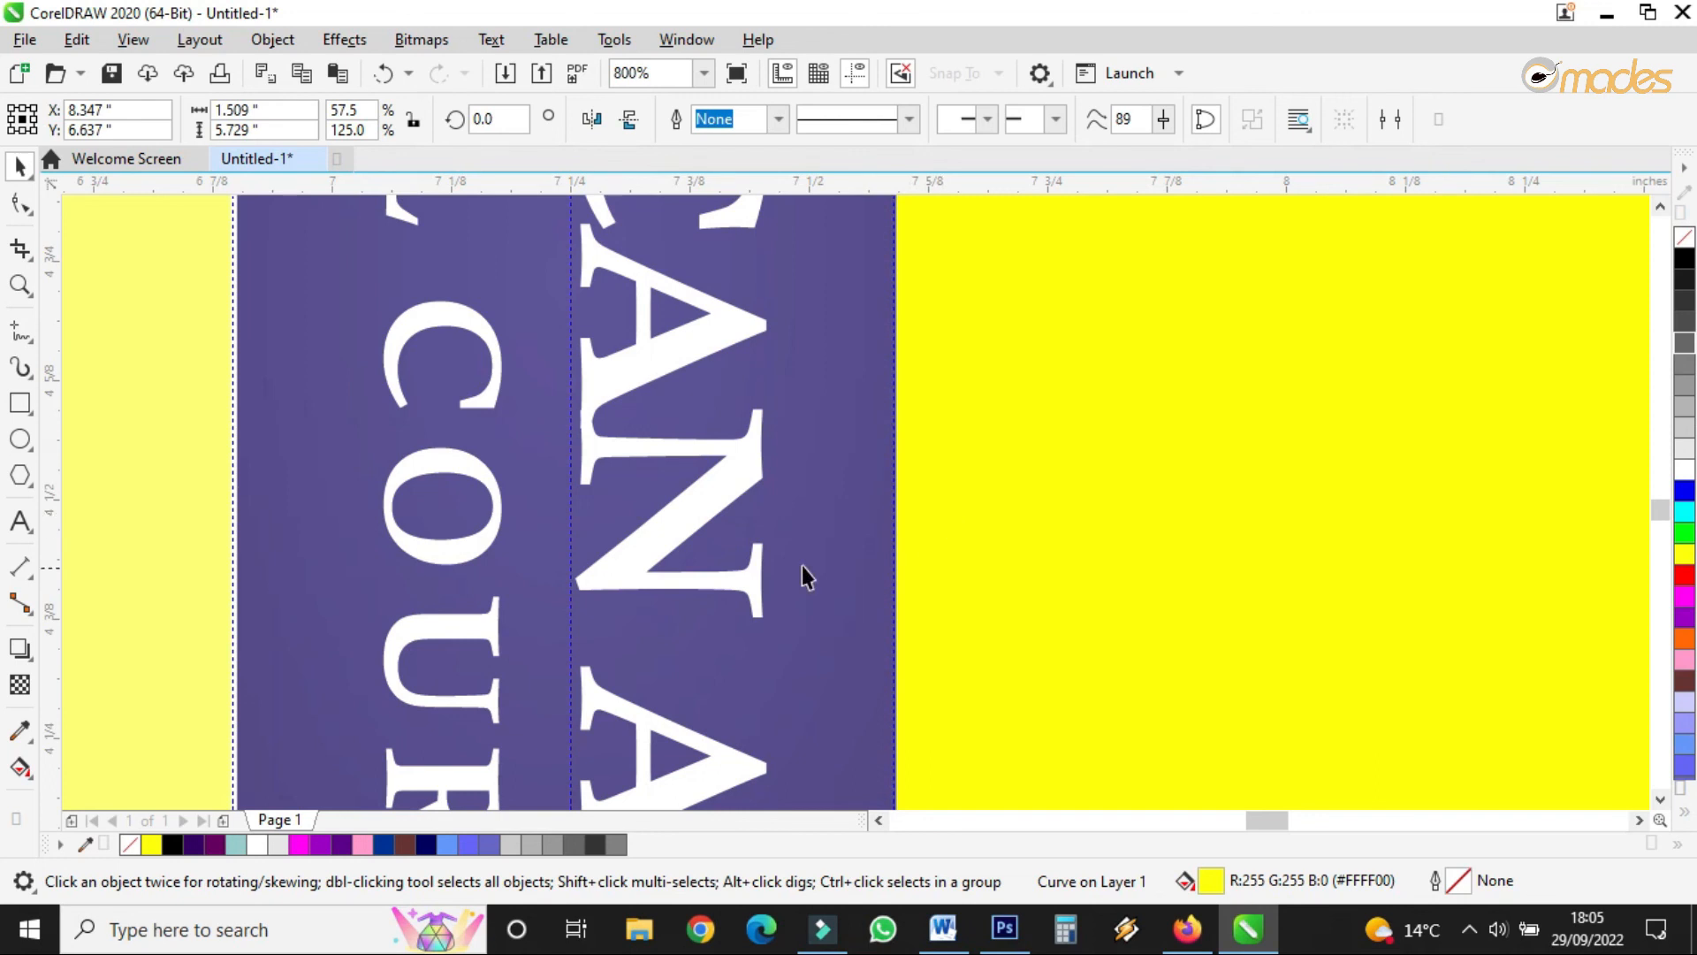
left_click(480, 488)
scroll(781, 422, "down", 2)
scroll(782, 433, "down", 2)
scroll(763, 438, "up", 1)
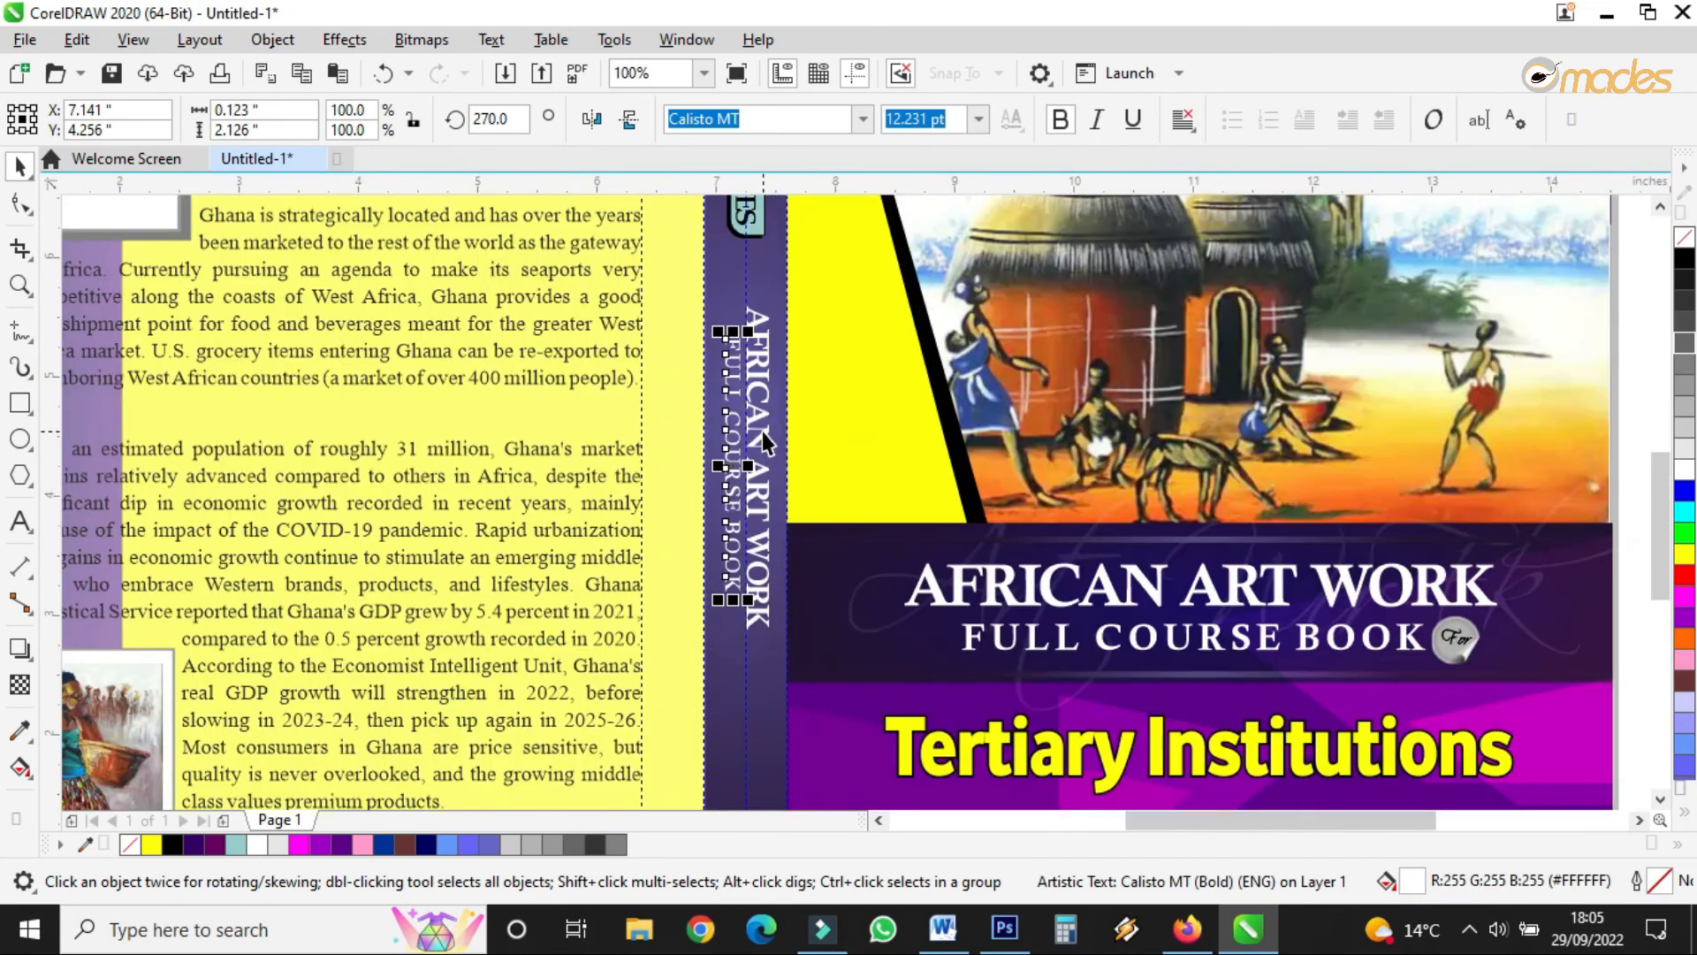
scroll(765, 440, "down", 1)
- Drop a copy of Tertiary Institutions, rotate it 270°, shrink it to about a third, and place it on the spine
scroll(869, 604, "up", 1)
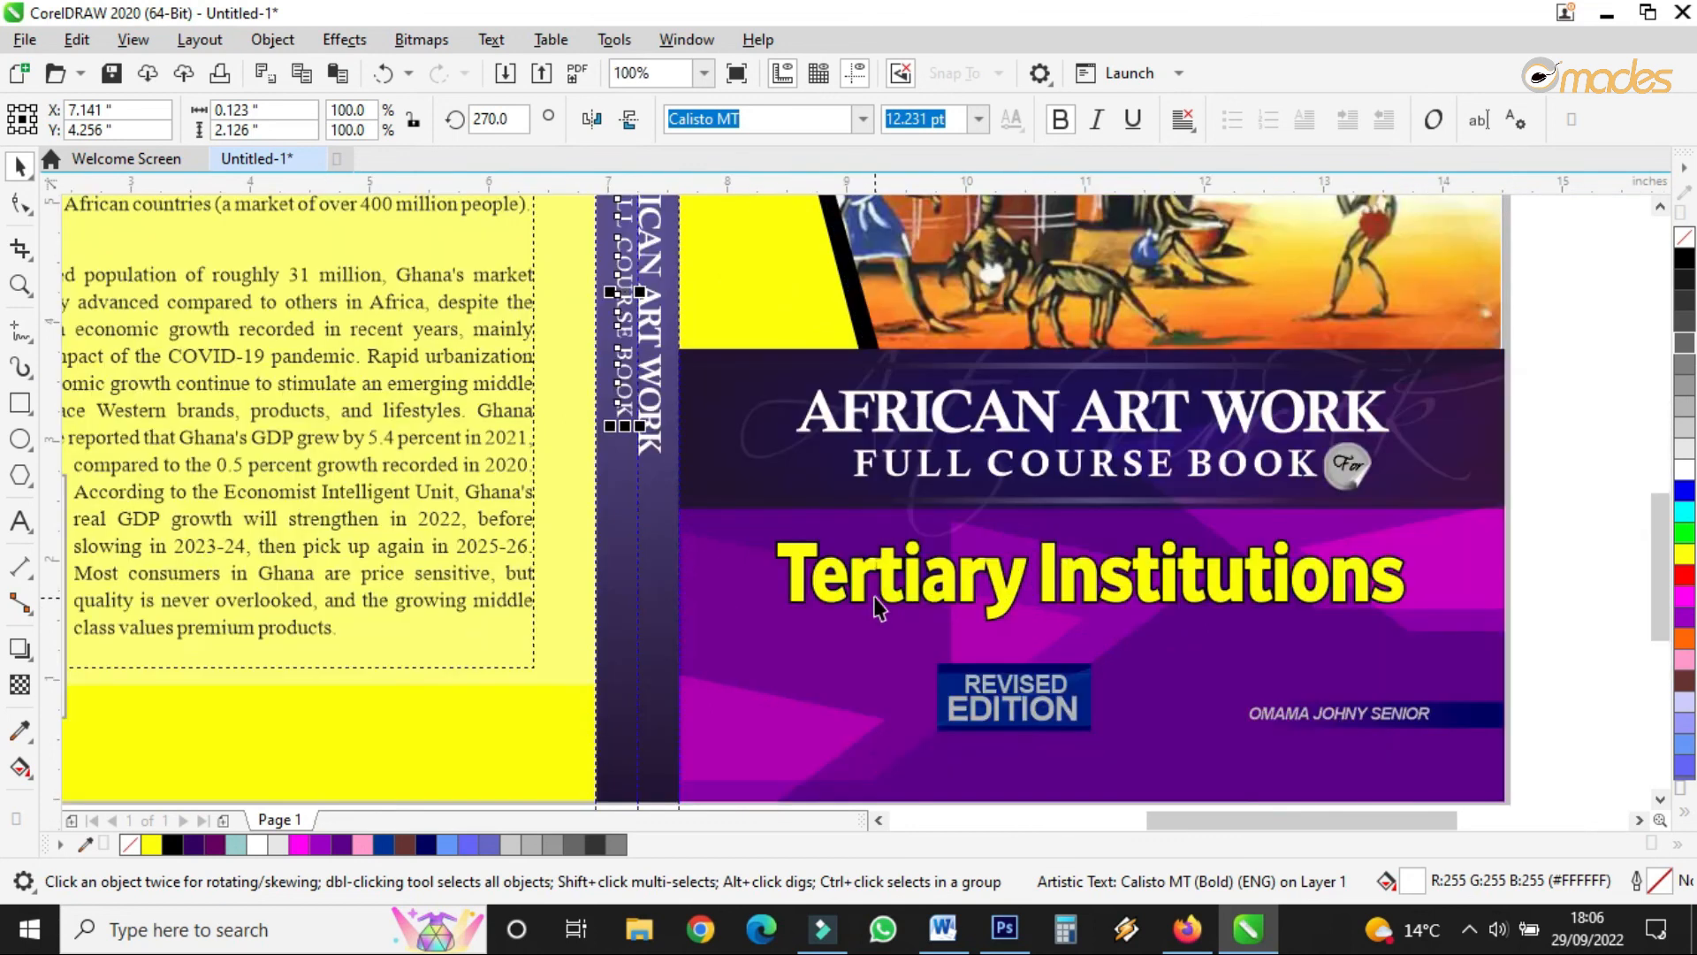
left_click_drag(893, 583, 669, 576)
right_click(670, 575)
left_click(667, 579)
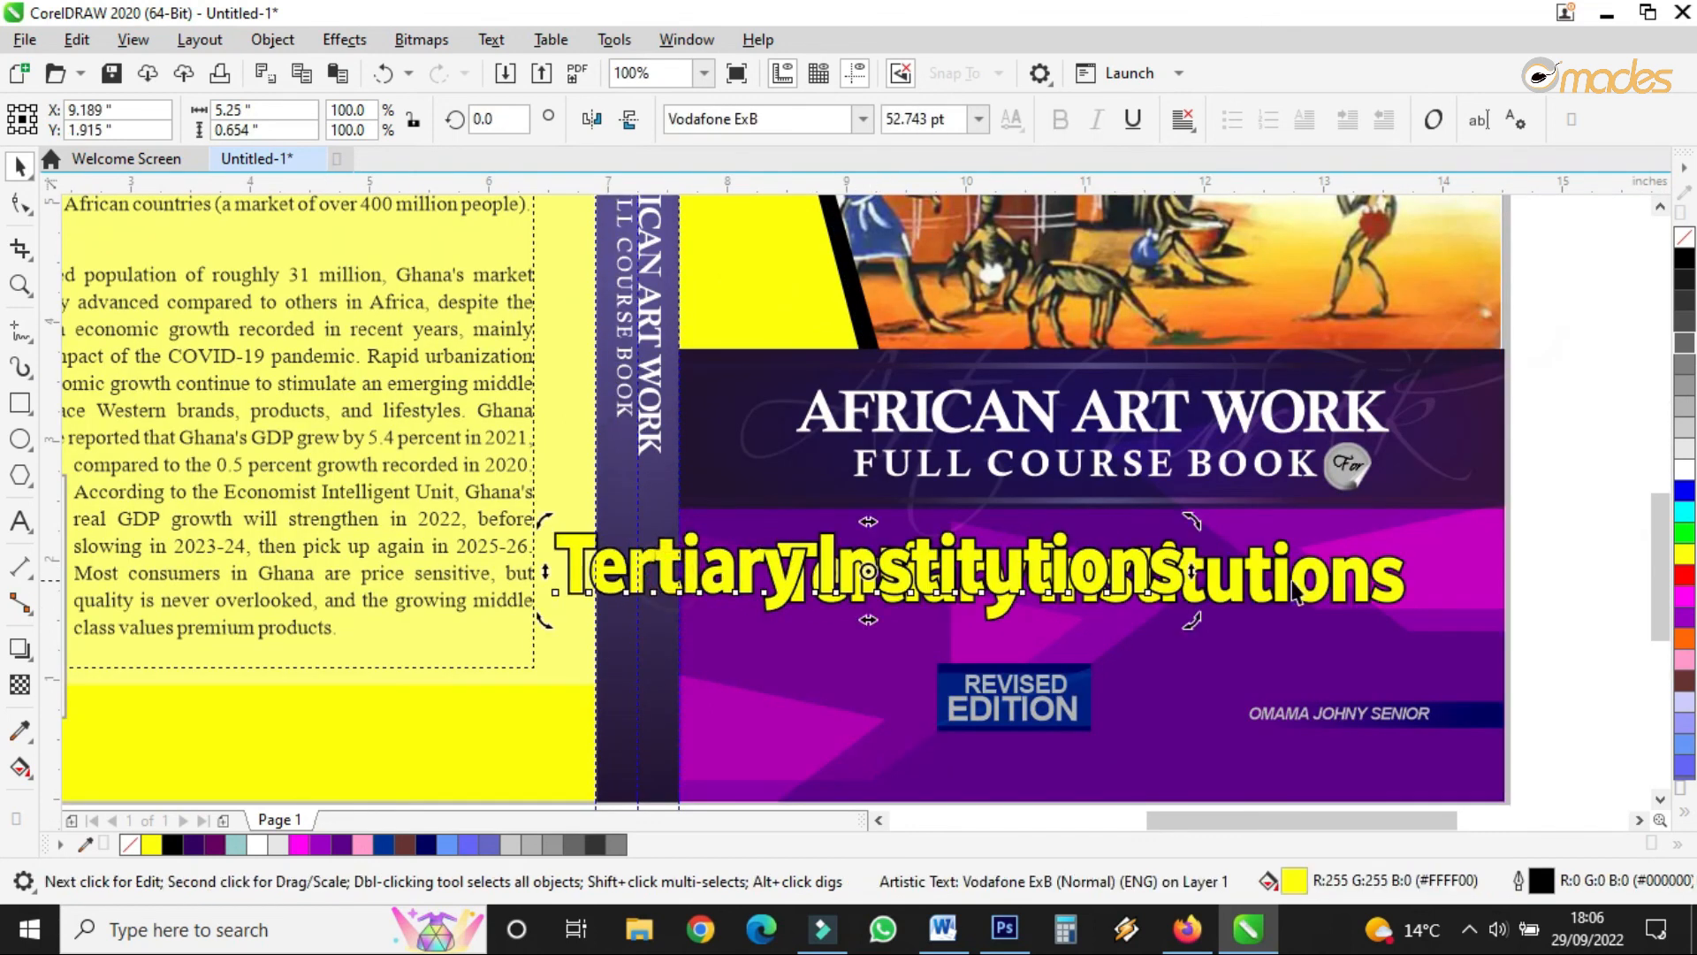
left_click_drag(1194, 619, 841, 760)
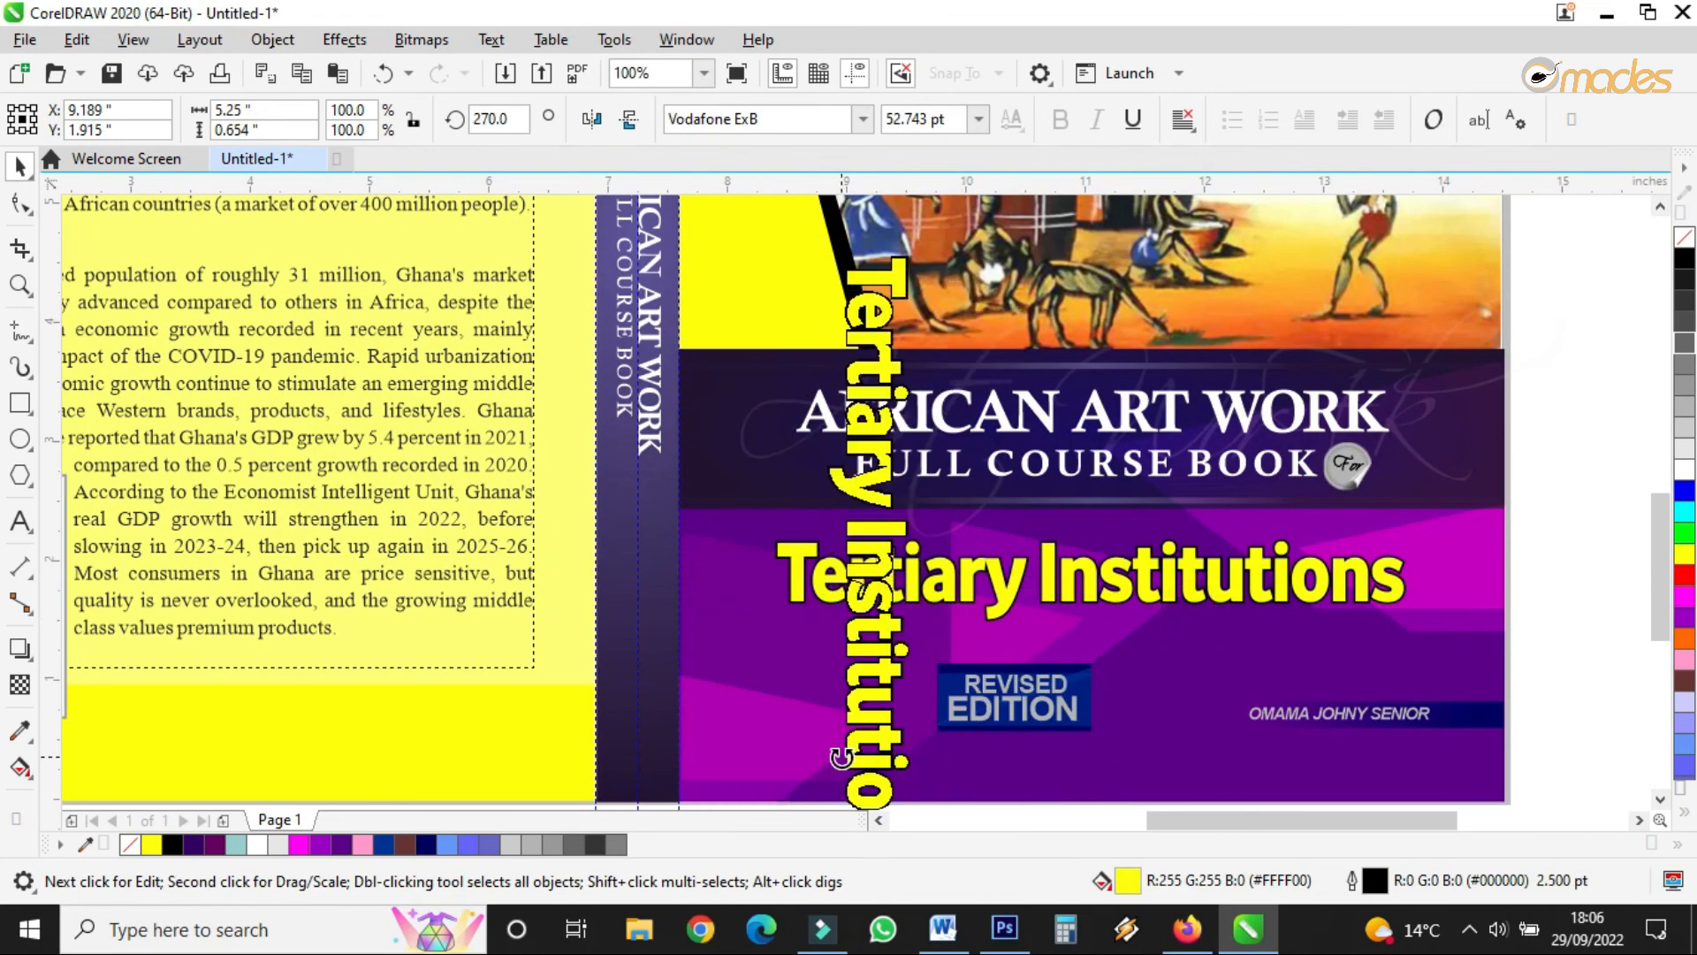
left_click(888, 332)
left_click_drag(916, 250, 888, 636)
left_click_drag(841, 719, 636, 528)
- Copy the For emblem onto the spine at 270°, about 72% size, with Tertiary Institutions below it
left_click_drag(1503, 427, 1261, 555)
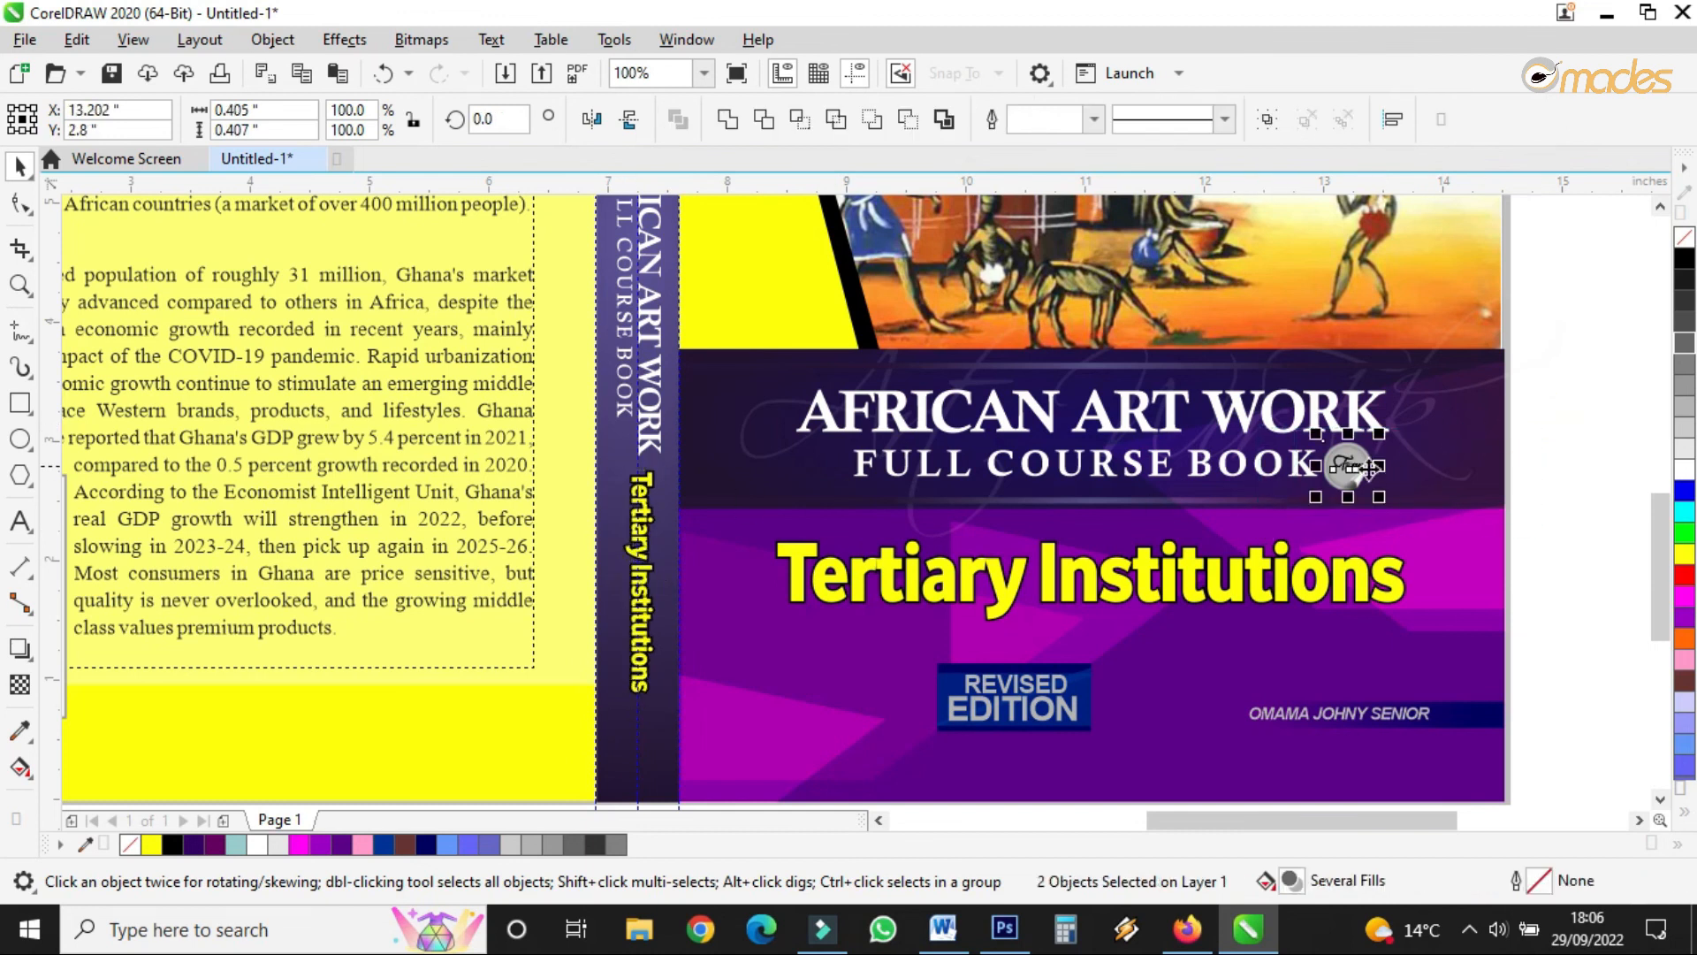
left_click_drag(1065, 464, 620, 477)
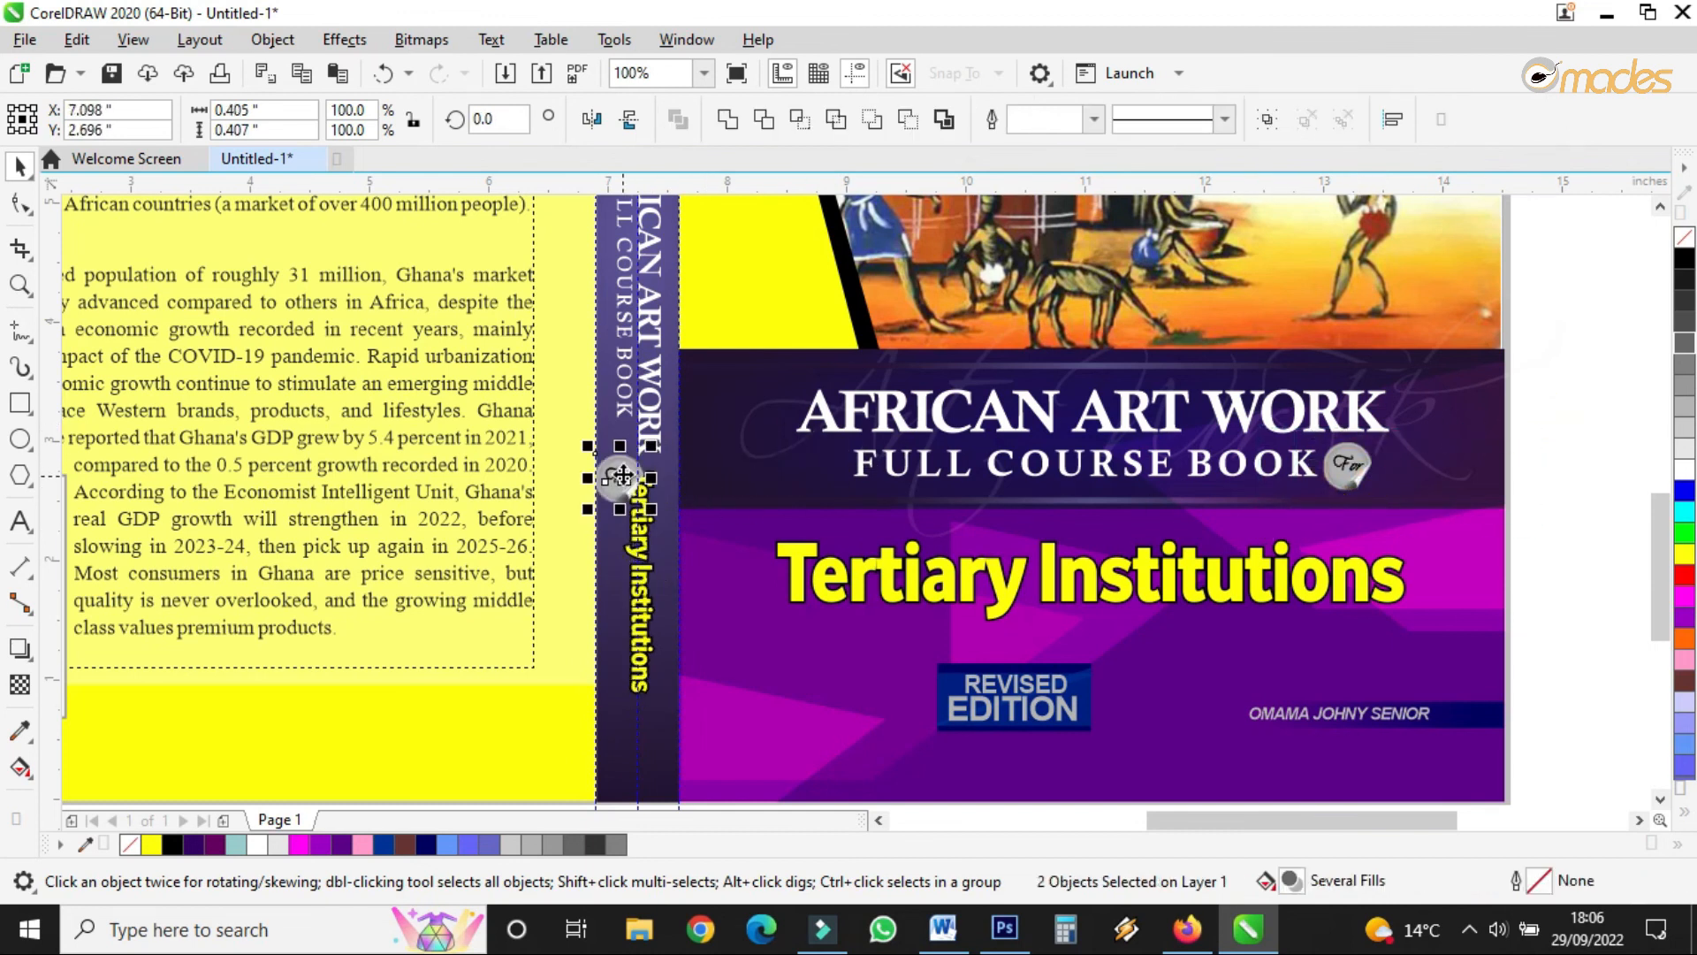
left_click(620, 477)
scroll(621, 477, "up", 4)
left_click_drag(556, 427, 611, 402)
left_click(611, 402)
left_click_drag(746, 343, 743, 555)
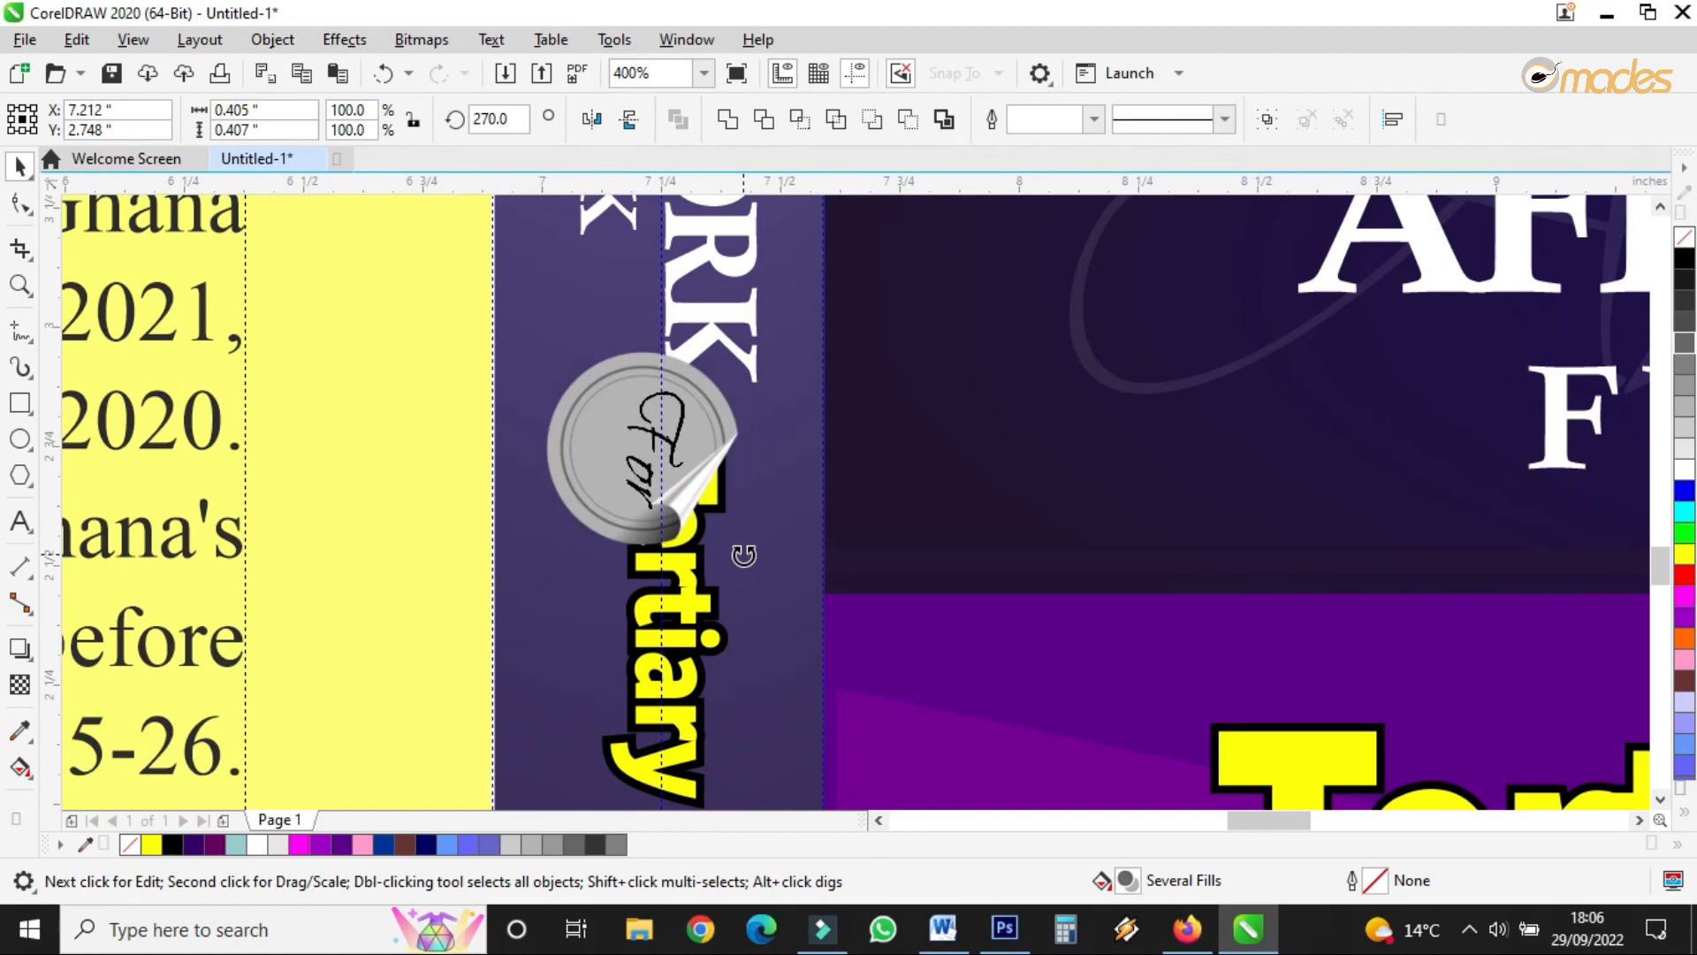
left_click(655, 391)
left_click_drag(749, 340, 724, 371)
left_click_drag(638, 409, 591, 422)
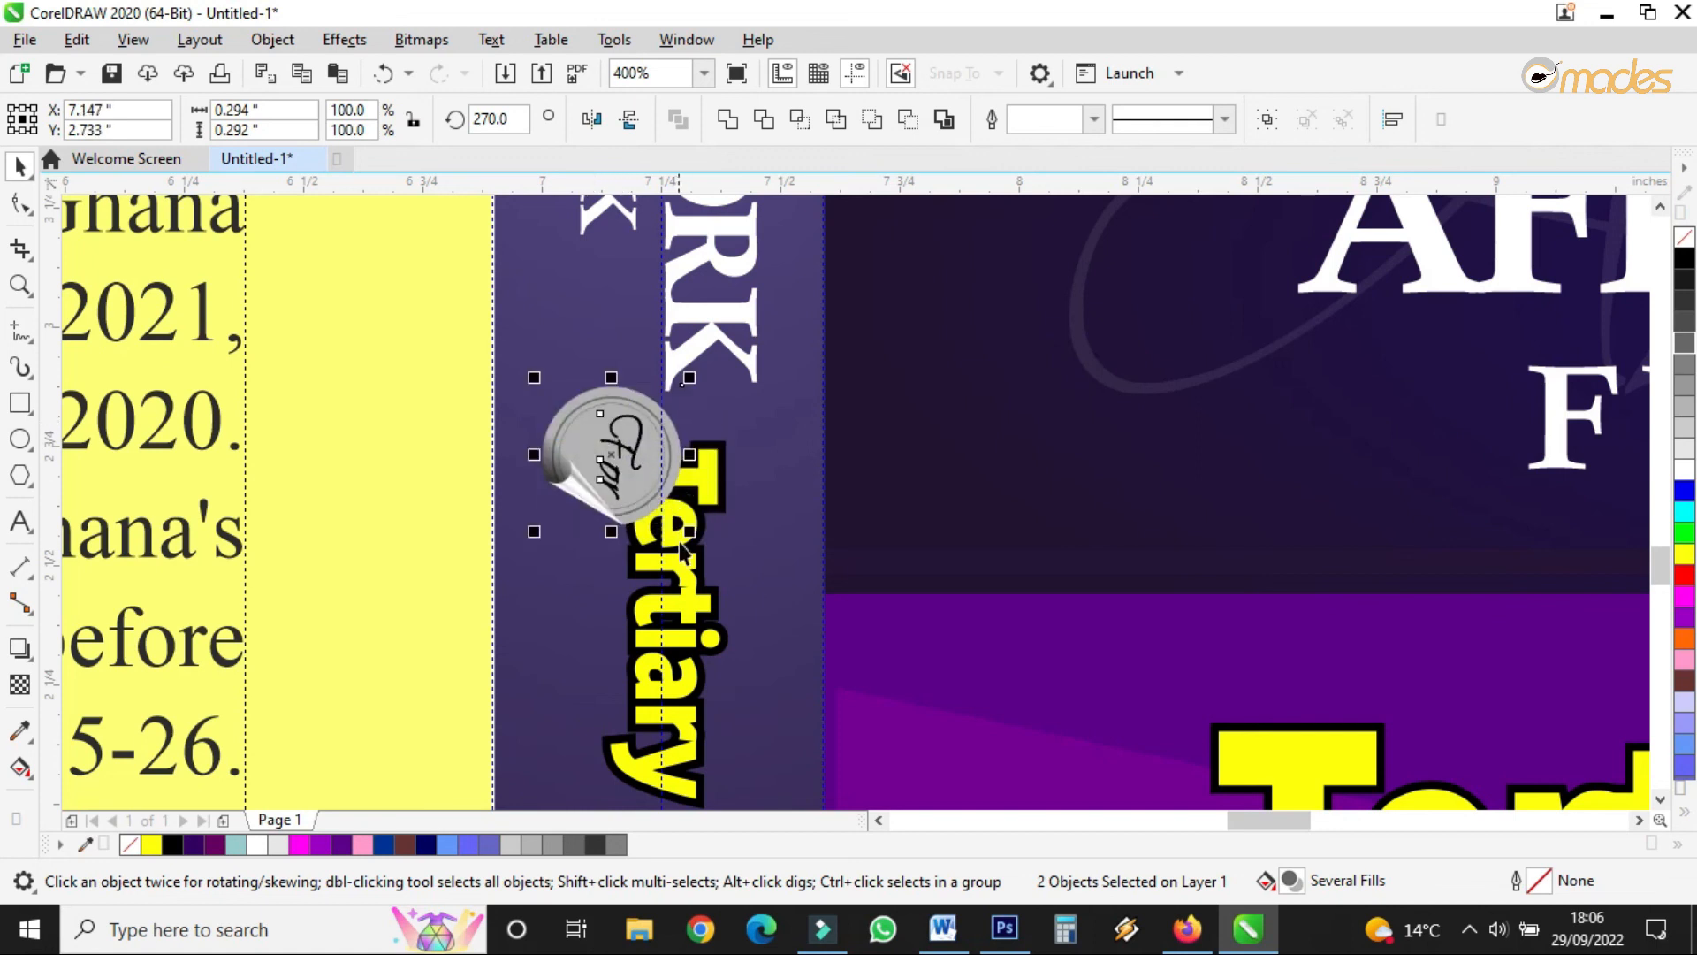
left_click(692, 585)
left_click_drag(695, 593, 692, 677)
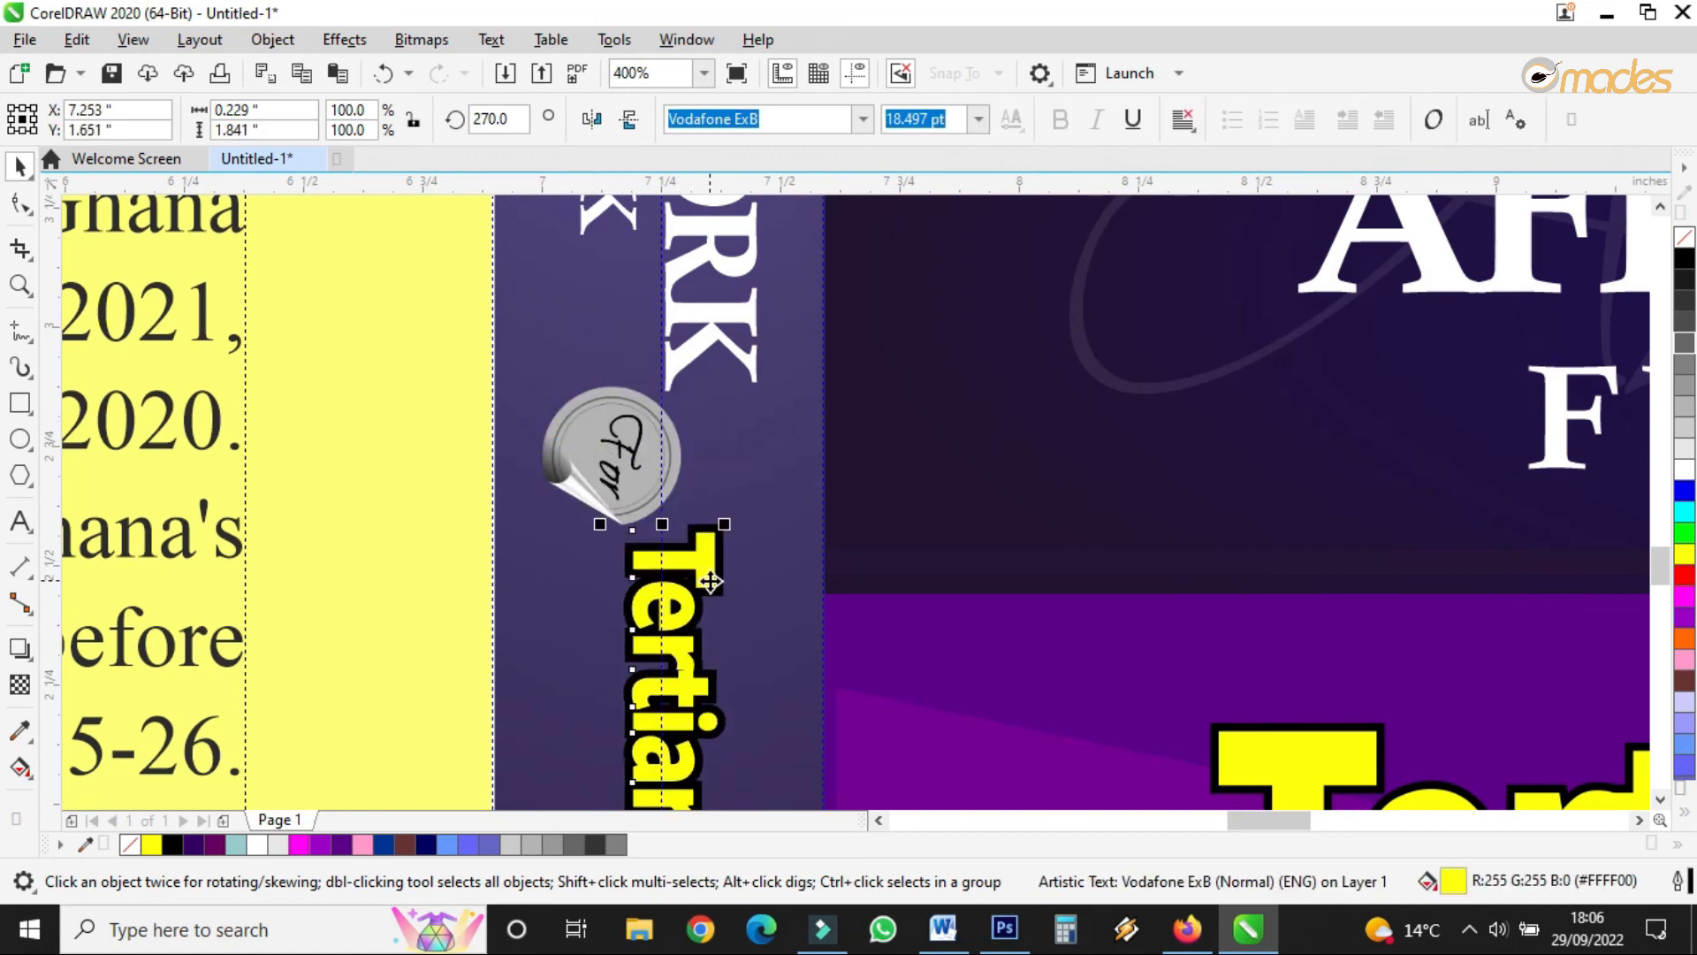
- Set the spine Tertiary Institutions text's outline width to 1.0 pt
key("F12")
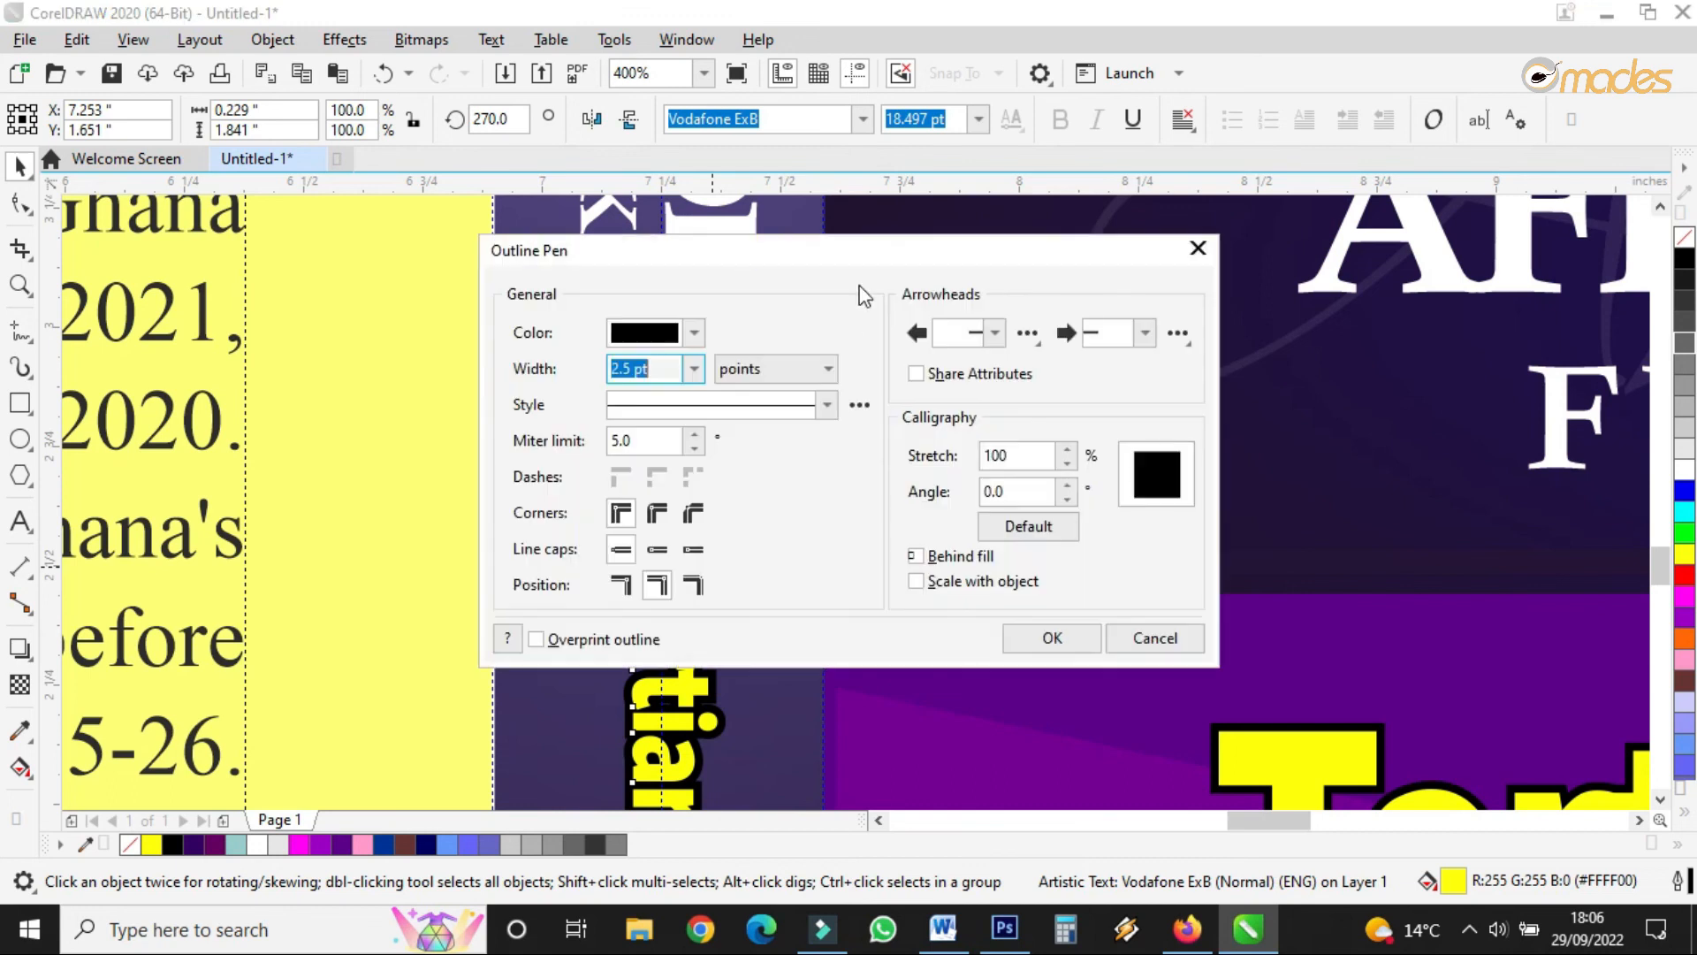
left_click(694, 368)
left_click(644, 464)
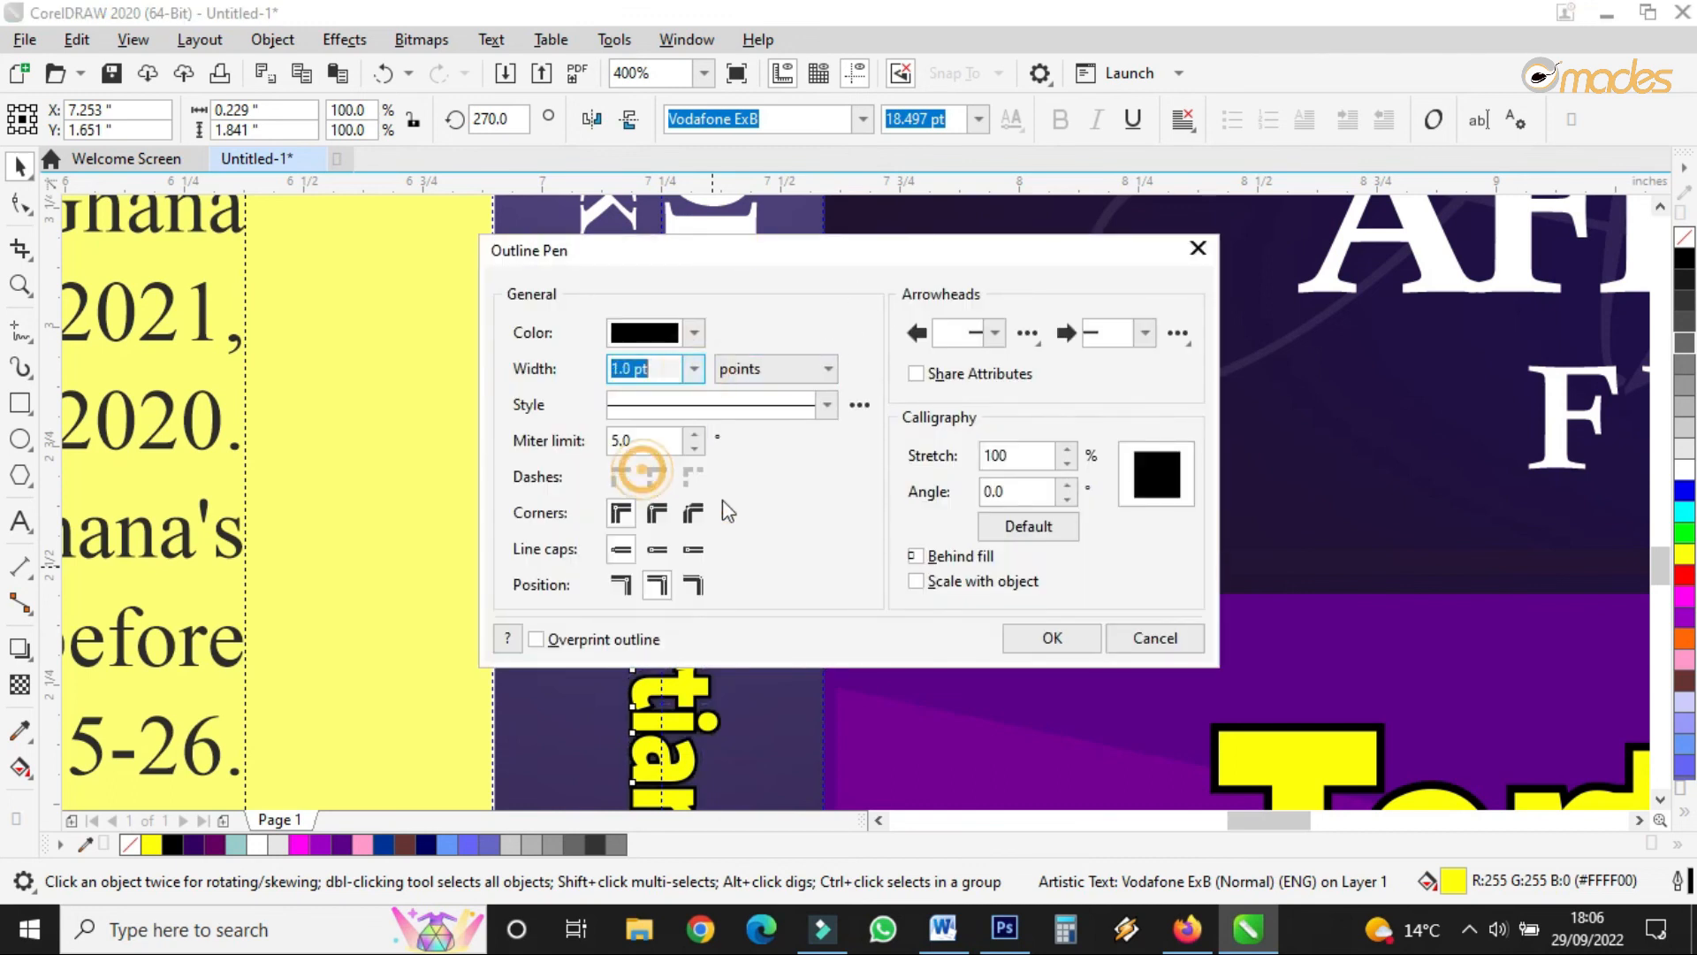
left_click(1051, 637)
- Select all the objects on the spine
scroll(818, 336, "down", 3)
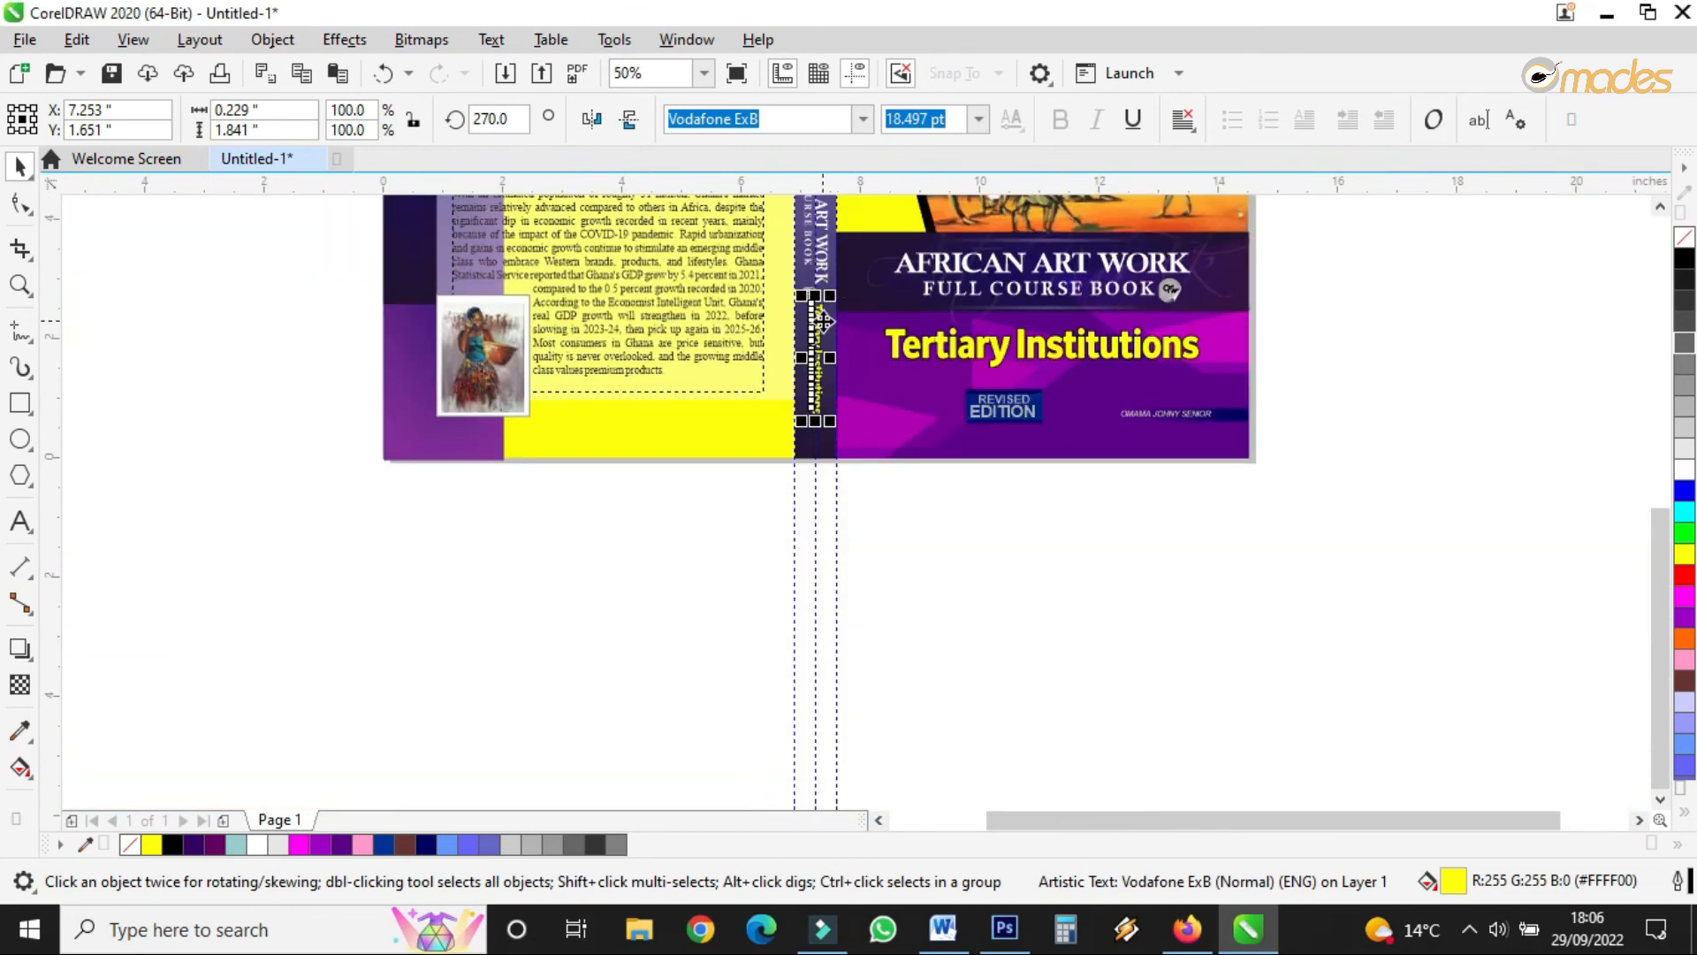
scroll(822, 332, "up", 2)
scroll(822, 332, "down", 3)
scroll(783, 428, "up", 3)
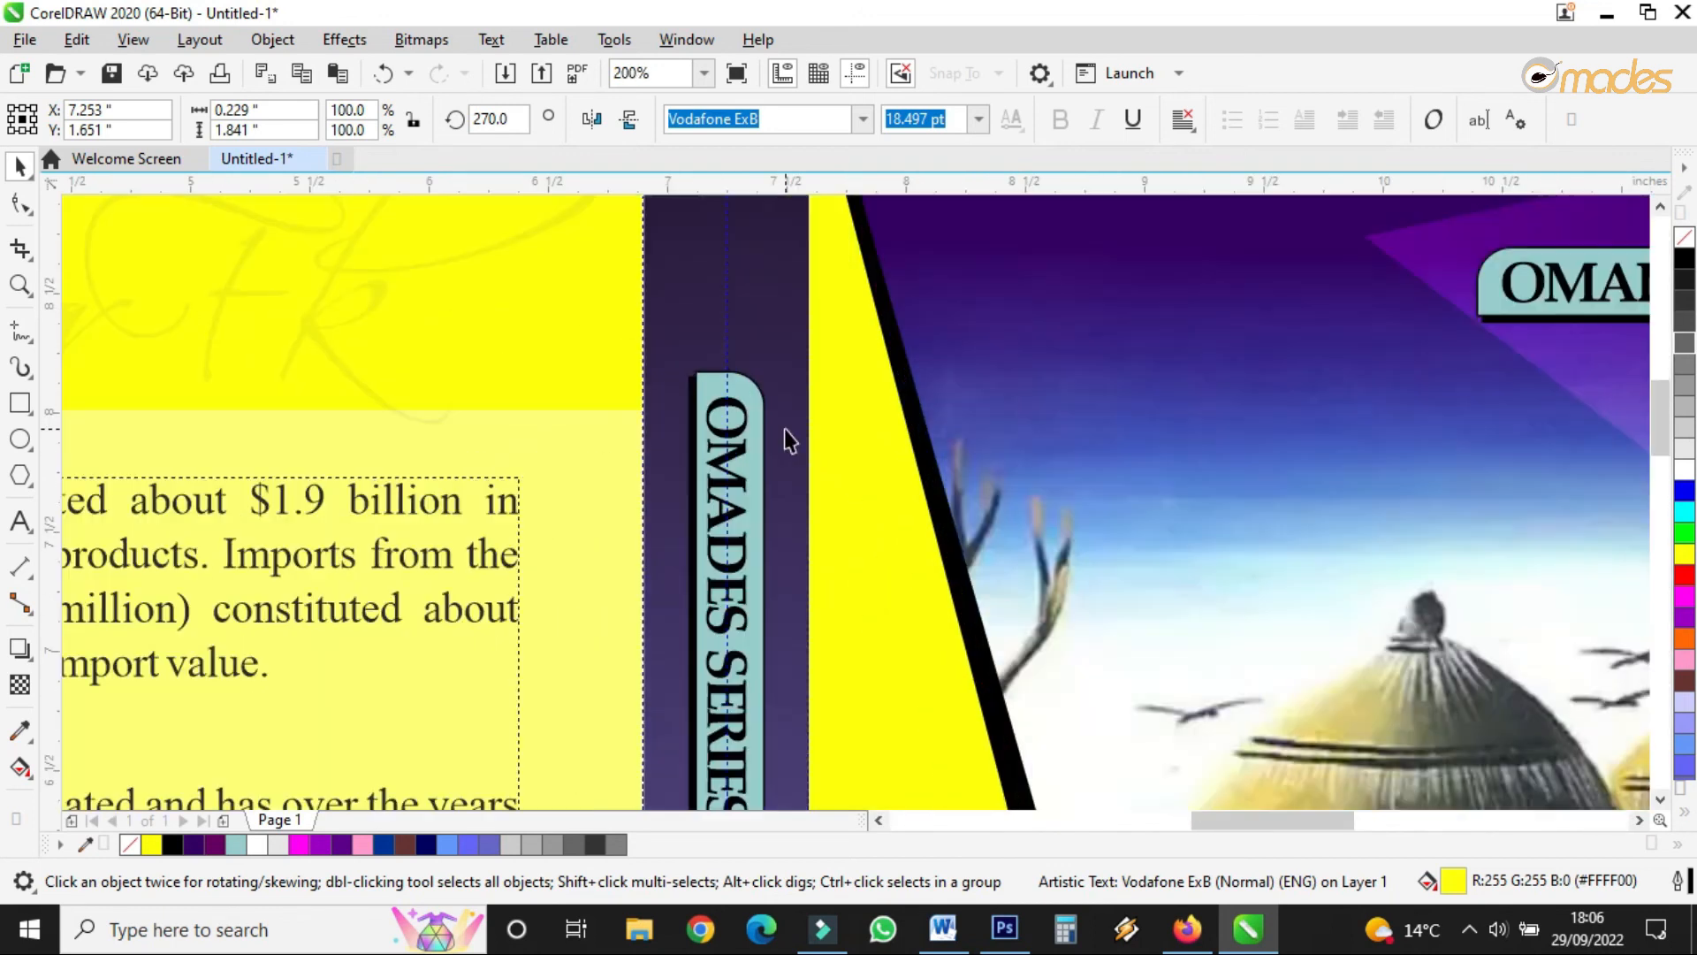
scroll(756, 509, "down", 1)
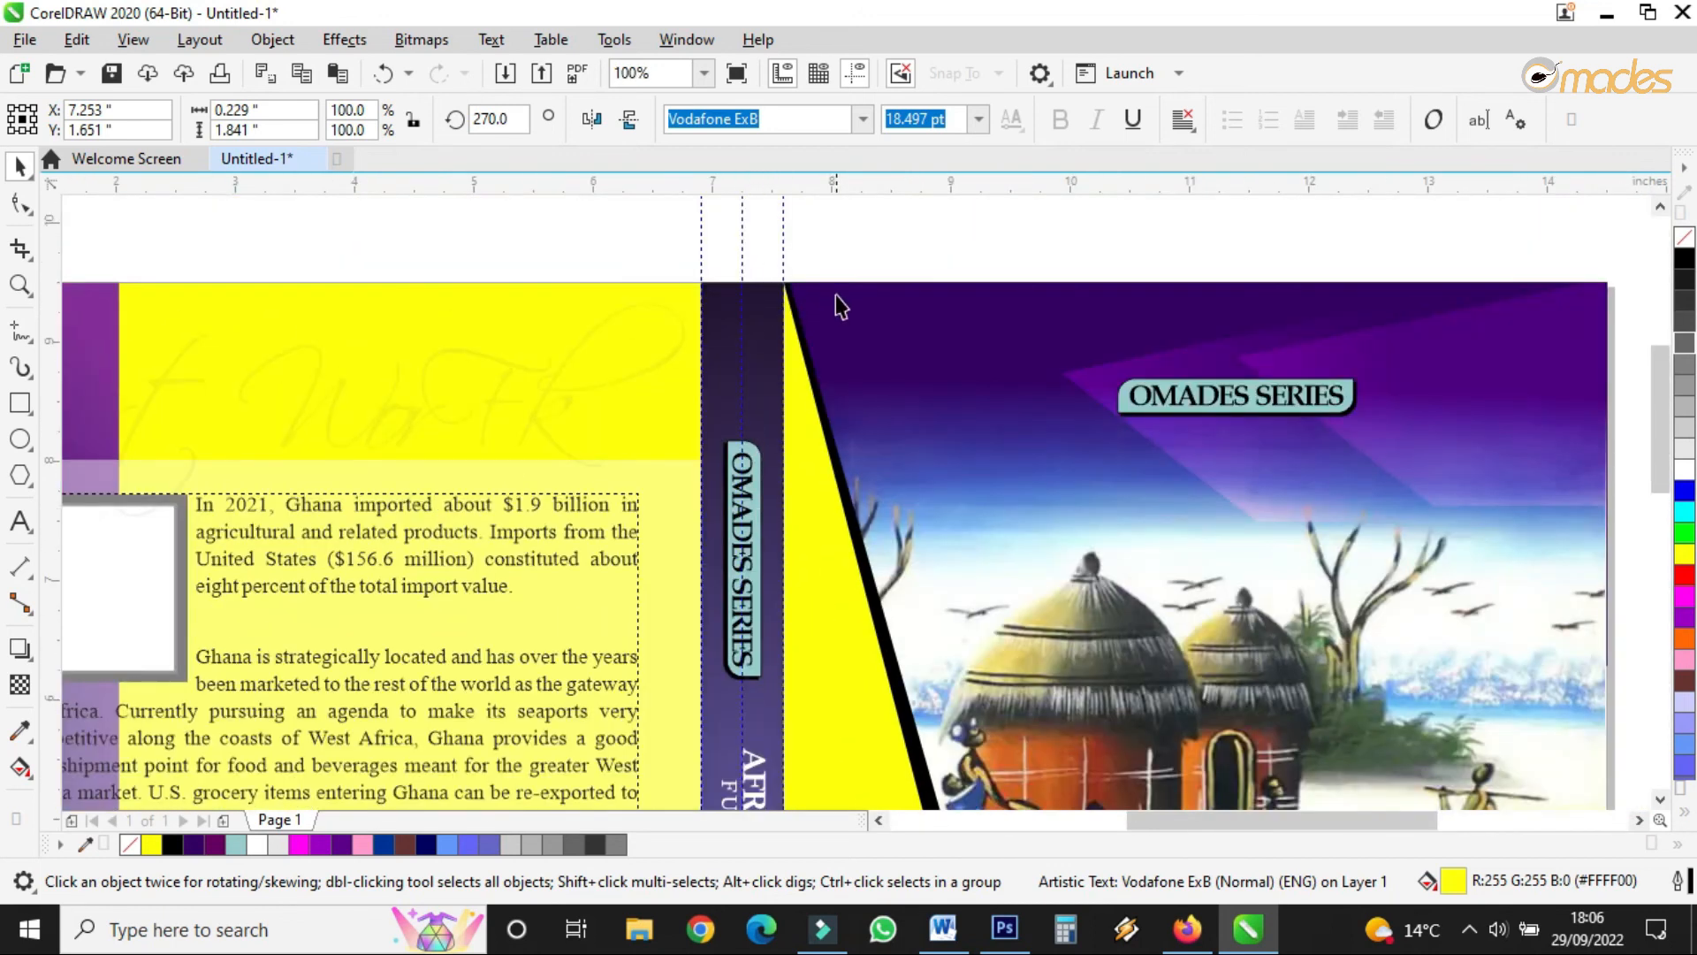
scroll(838, 309, "down", 2)
scroll(811, 548, "up", 2)
scroll(850, 691, "down", 2)
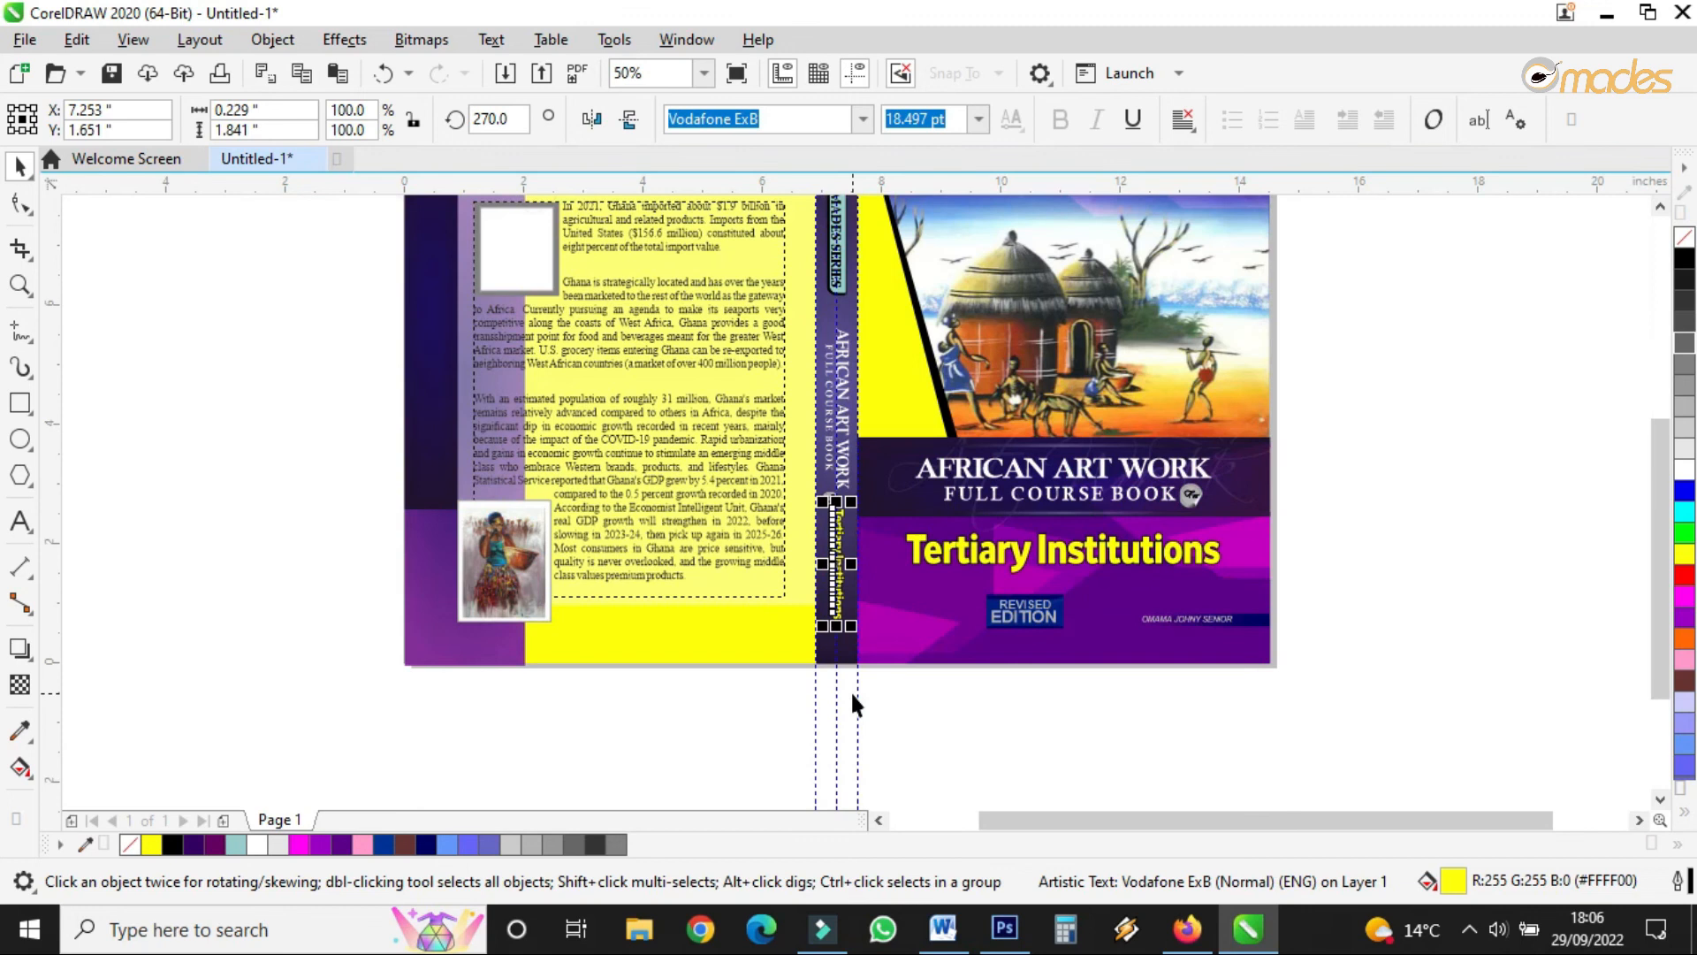
scroll(789, 279, "up", 1)
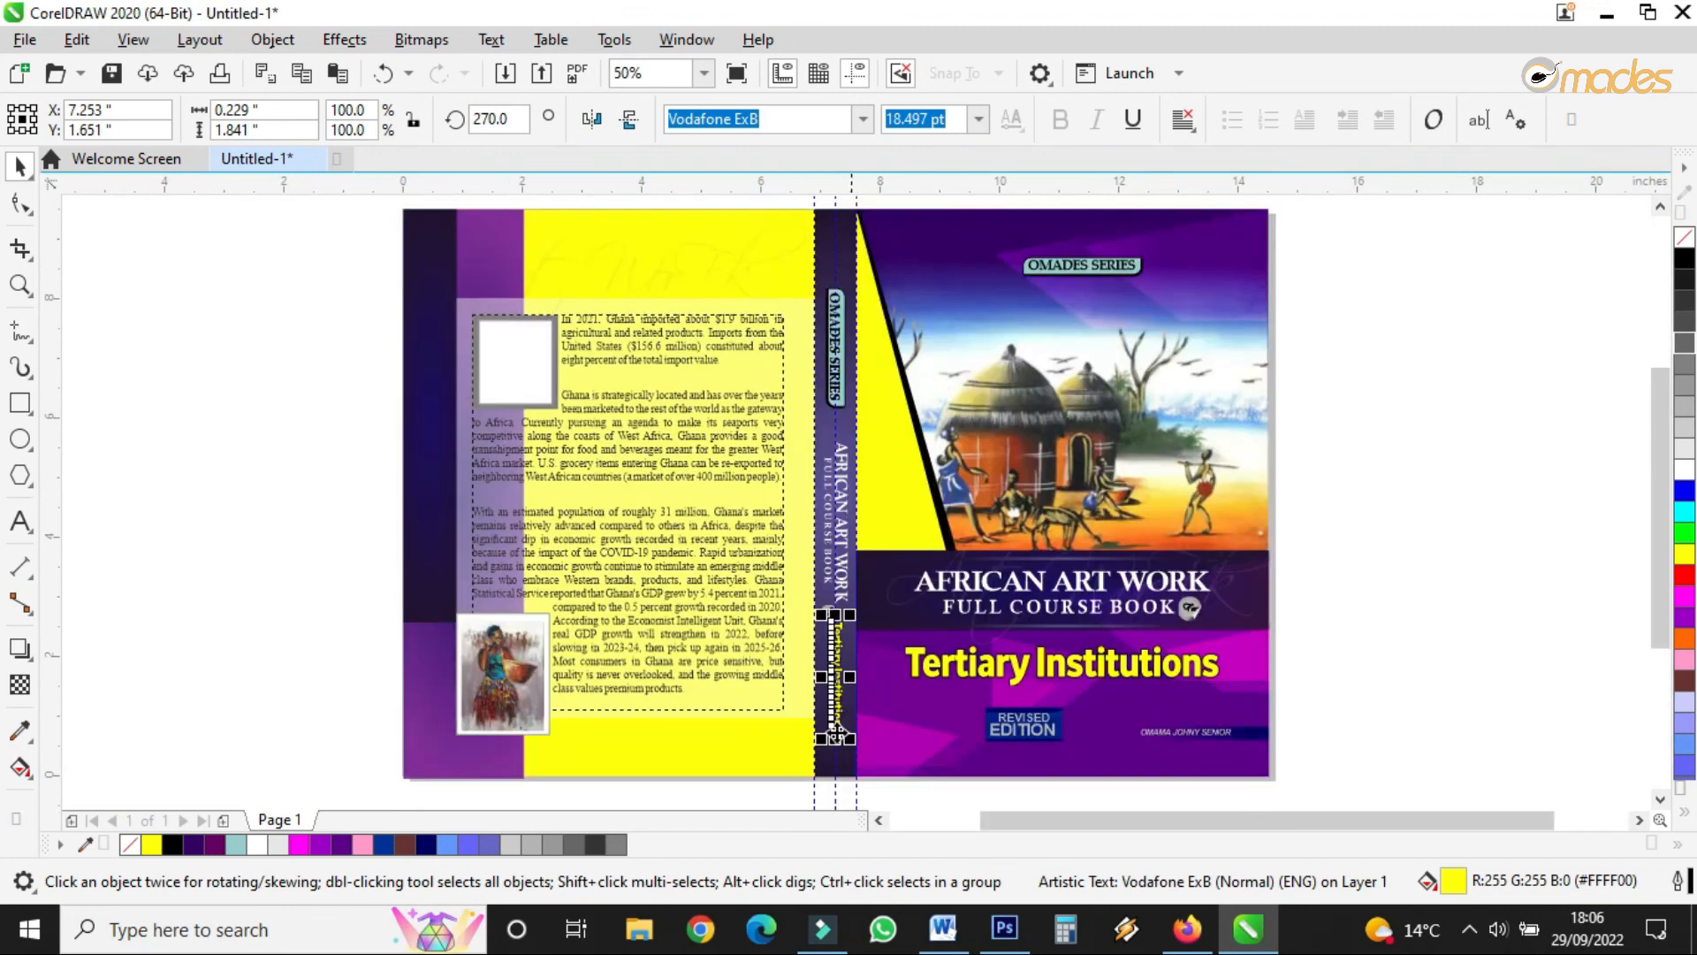
left_click_drag(794, 783, 859, 261)
scroll(847, 397, "down", 1)
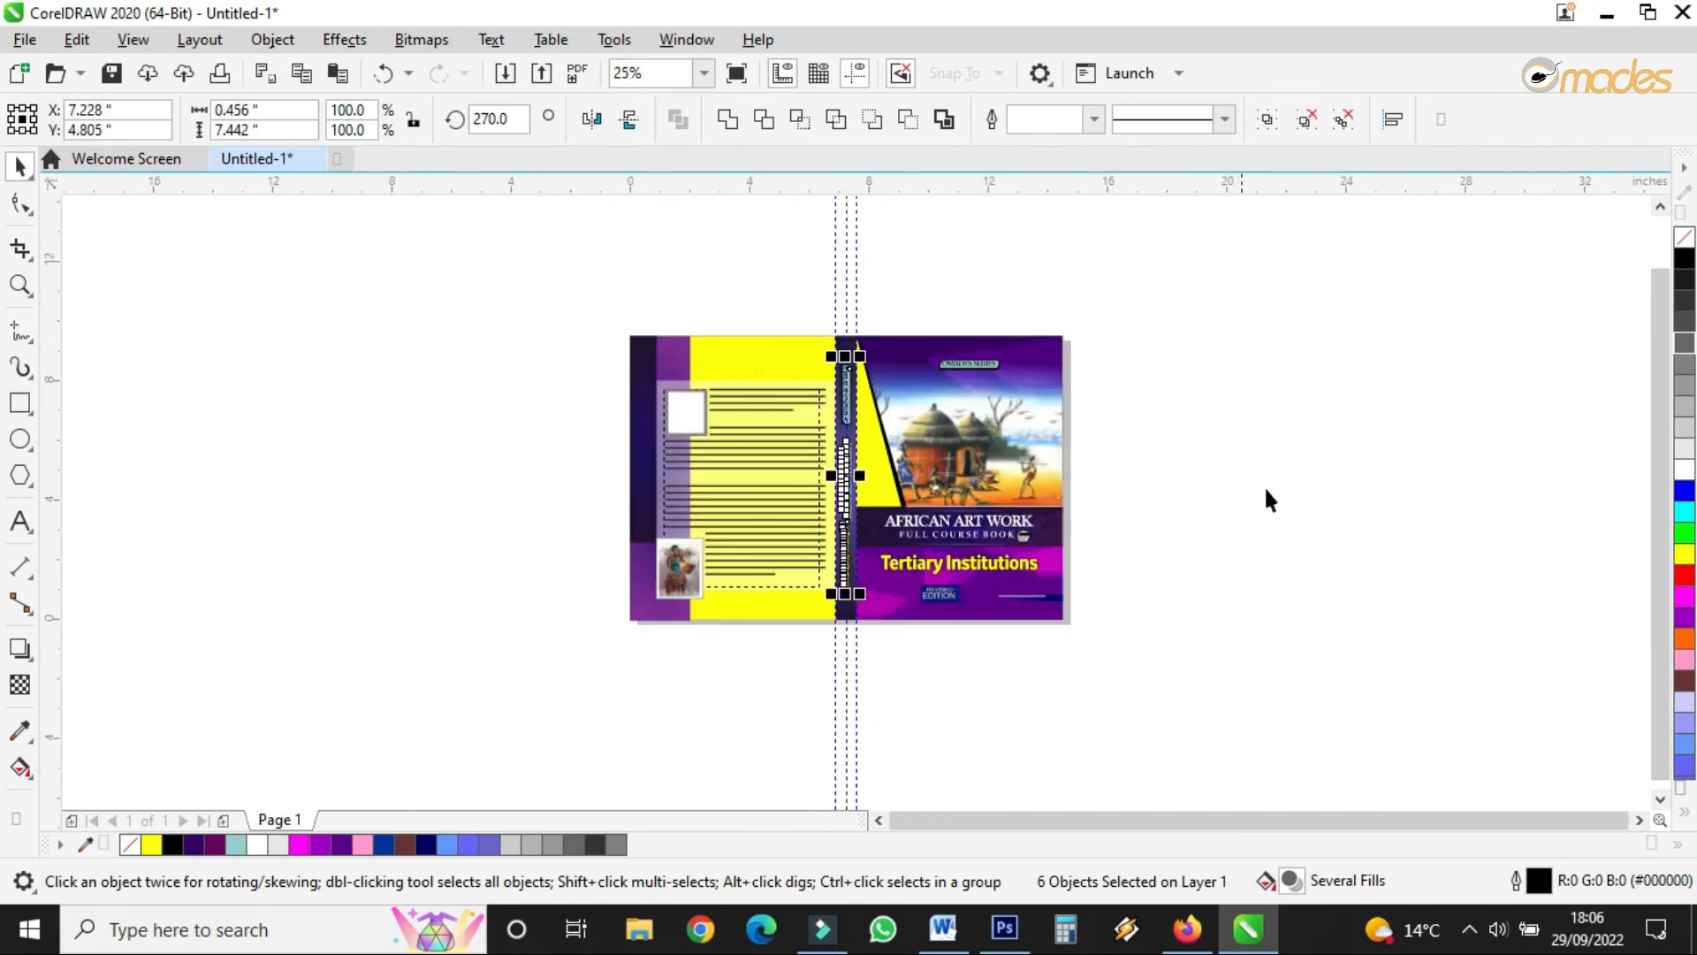
left_click(1280, 477)
left_click(20, 285)
left_click_drag(619, 324, 1086, 640)
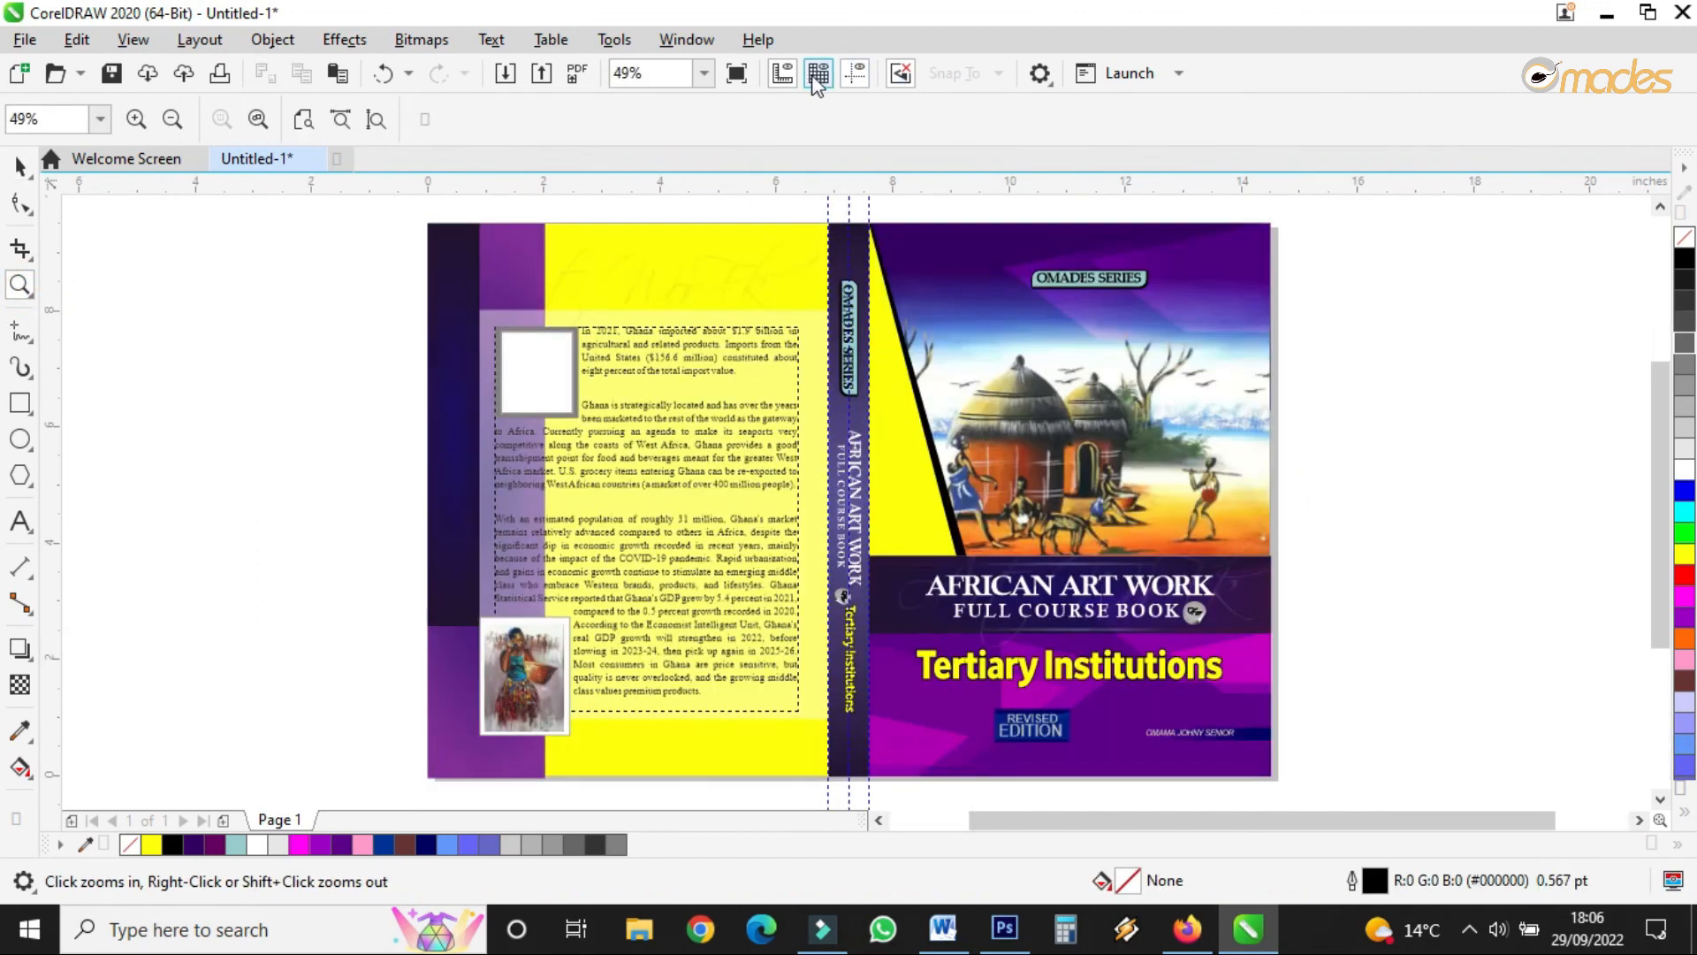
left_click(736, 72)
left_click(1650, 550)
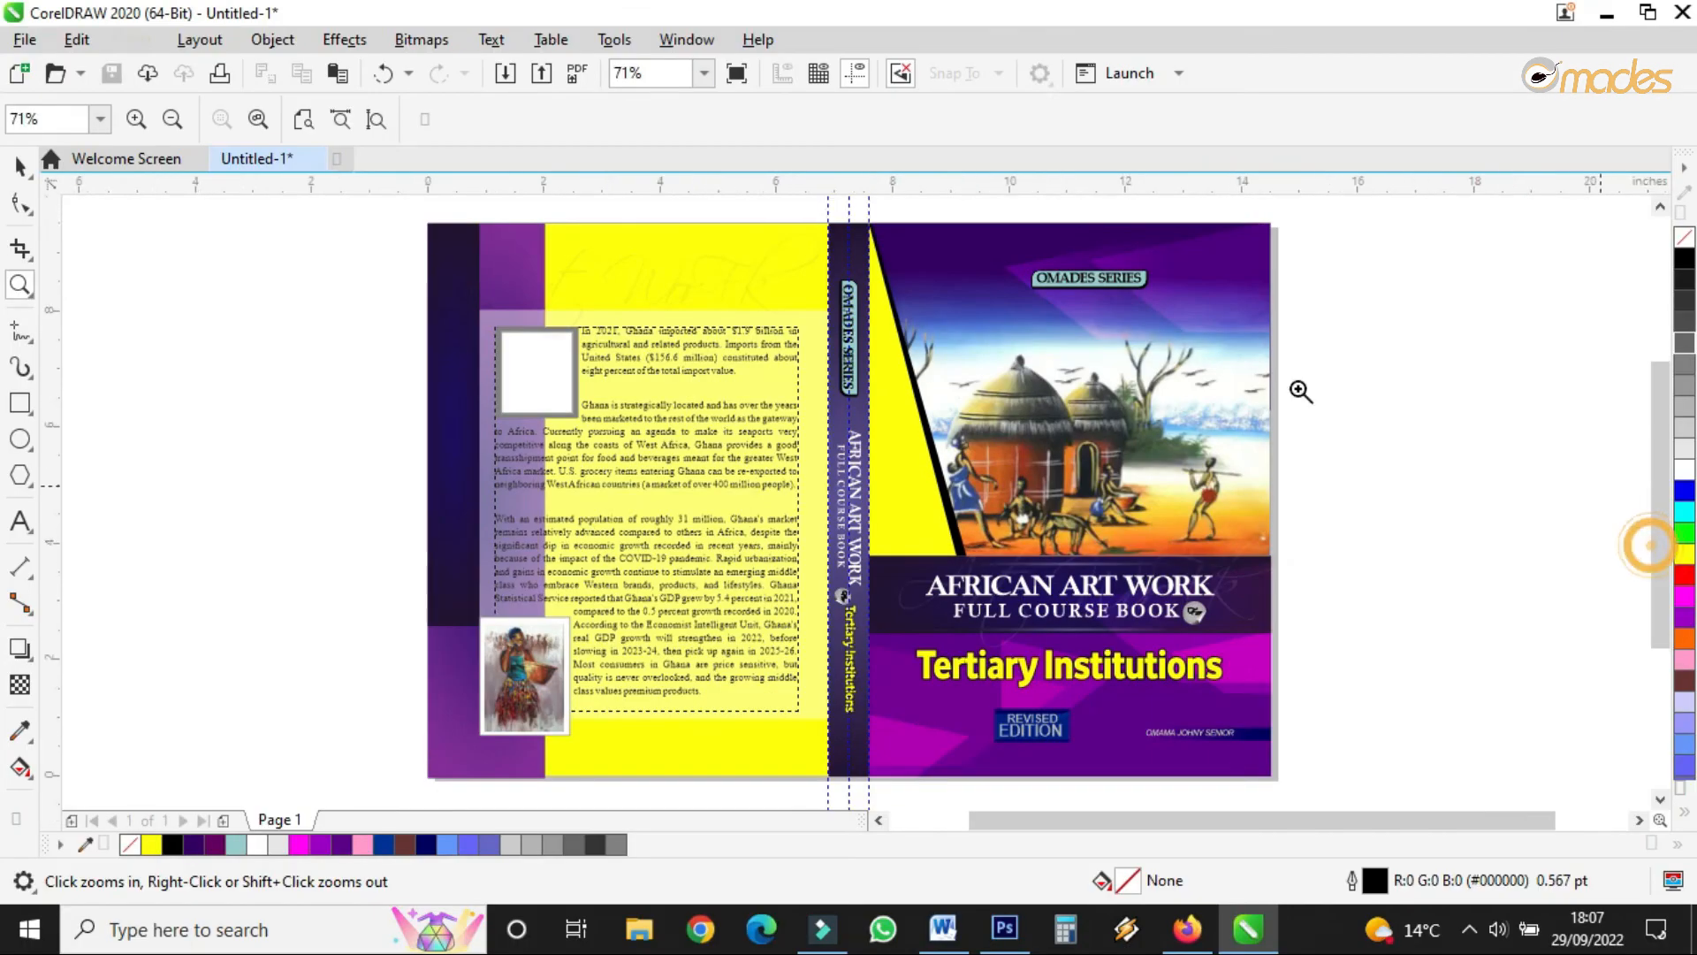
left_click(713, 782)
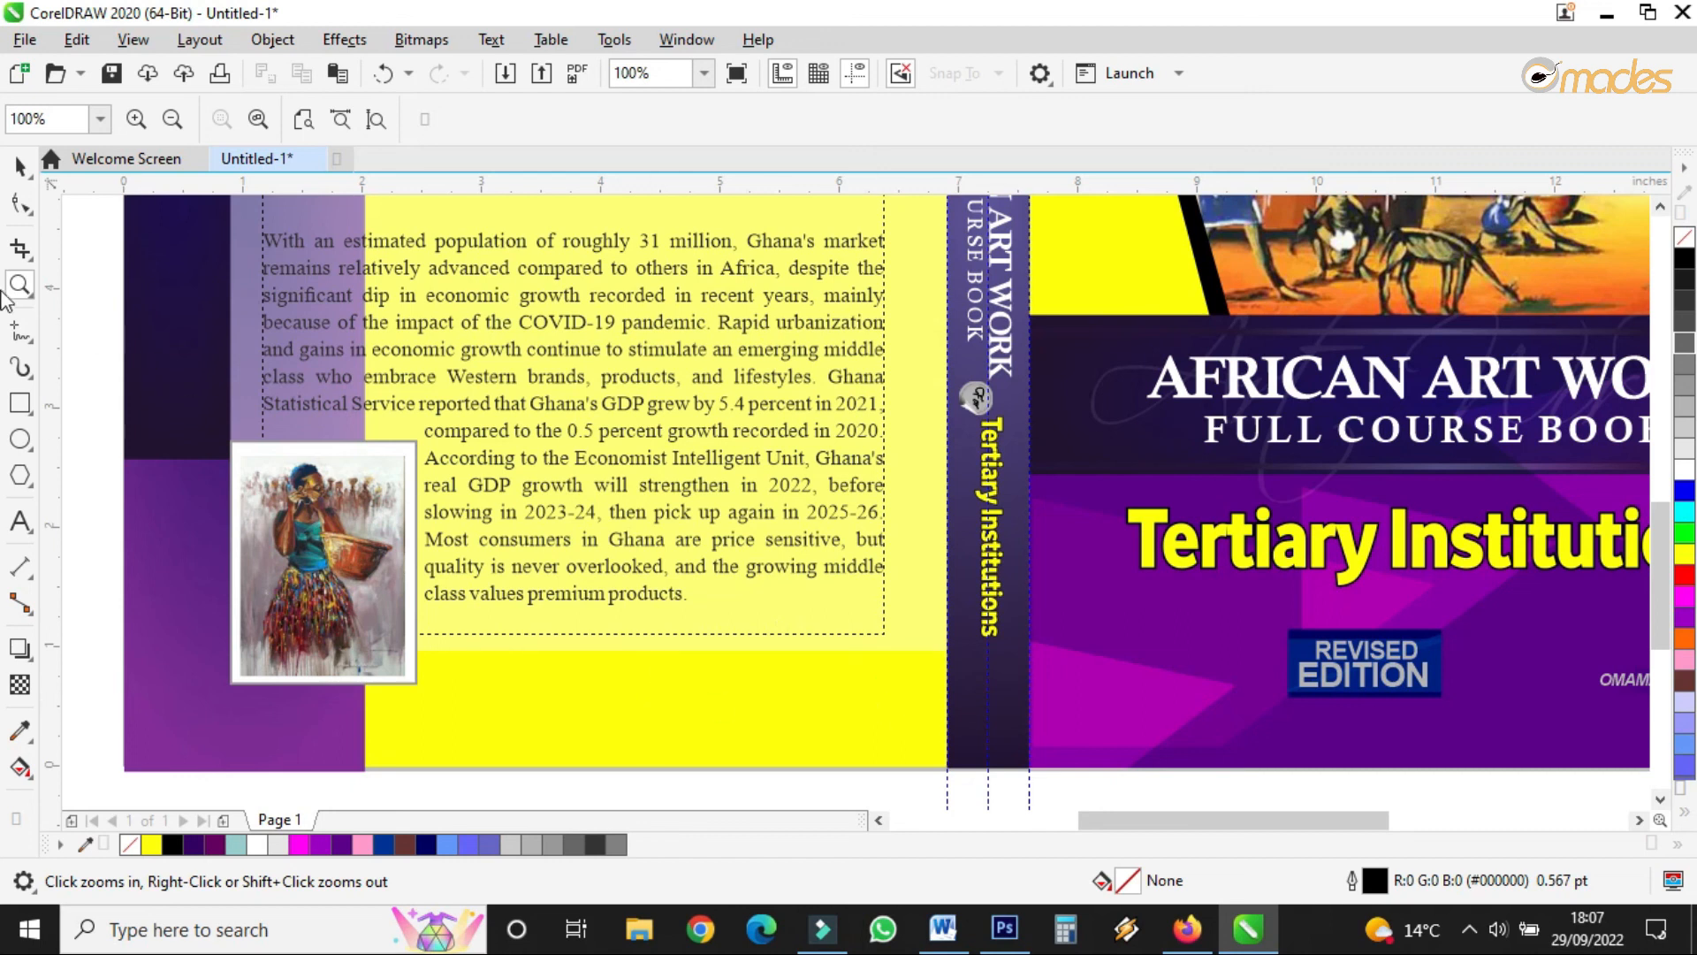
left_click(25, 168)
scroll(668, 567, "down", 2)
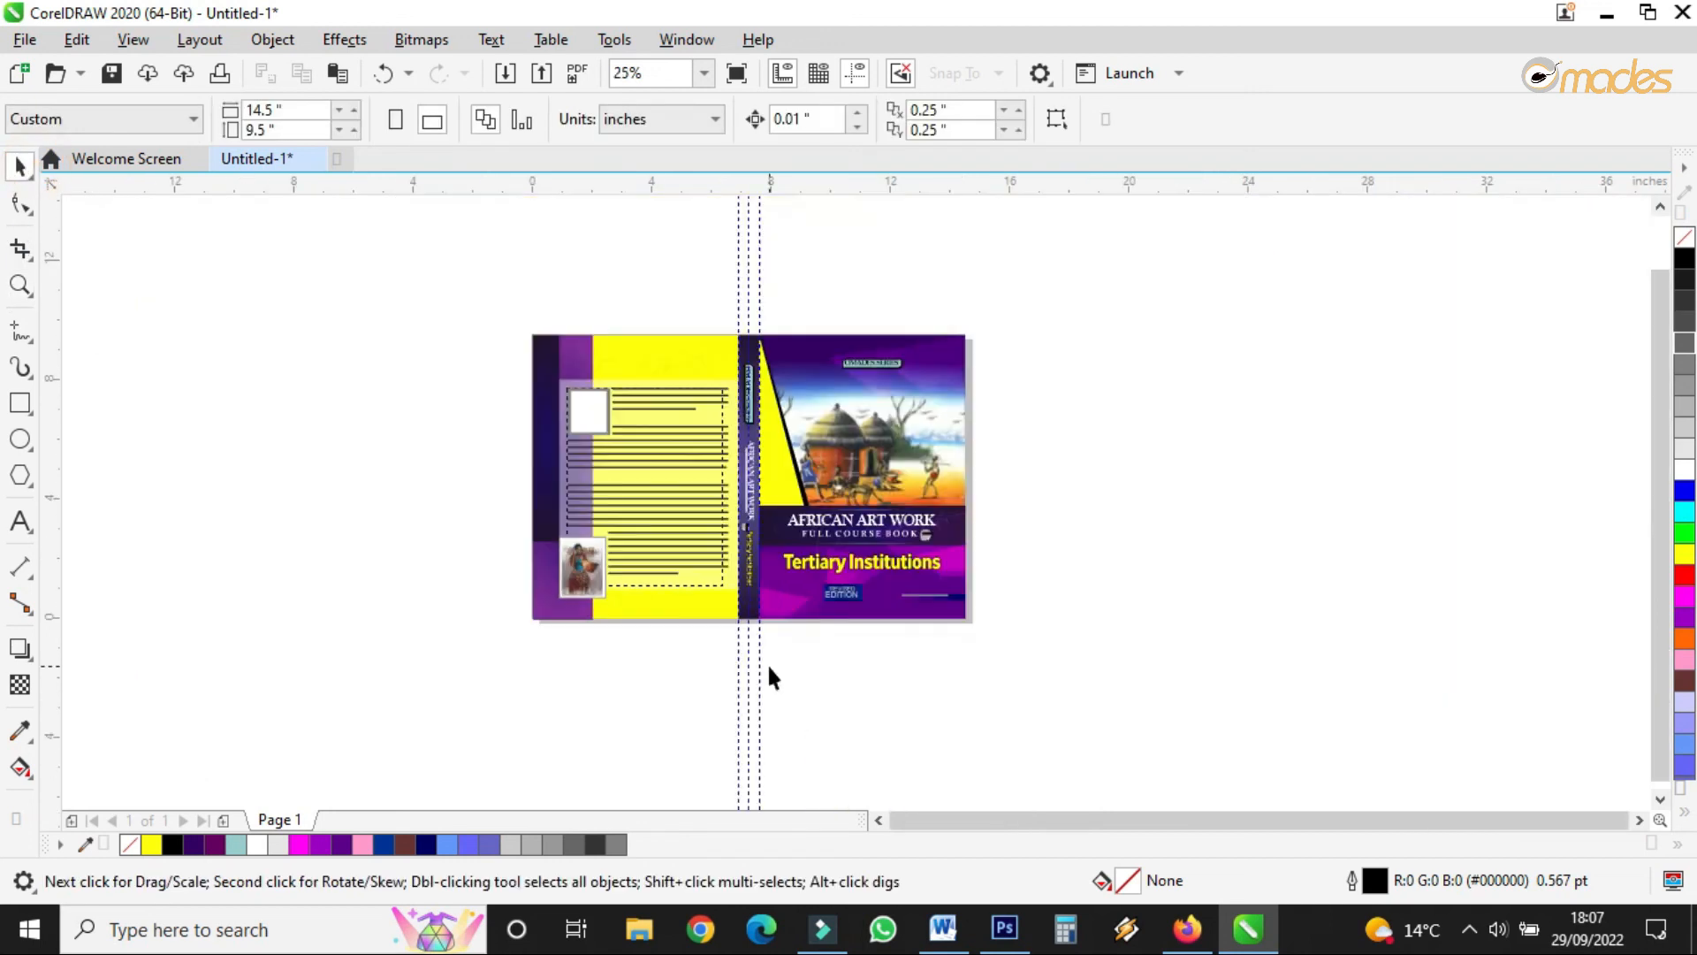
left_click(22, 285)
left_click_drag(519, 317, 1000, 643)
- Preview the finished wraparound cover full screen
left_click(735, 74)
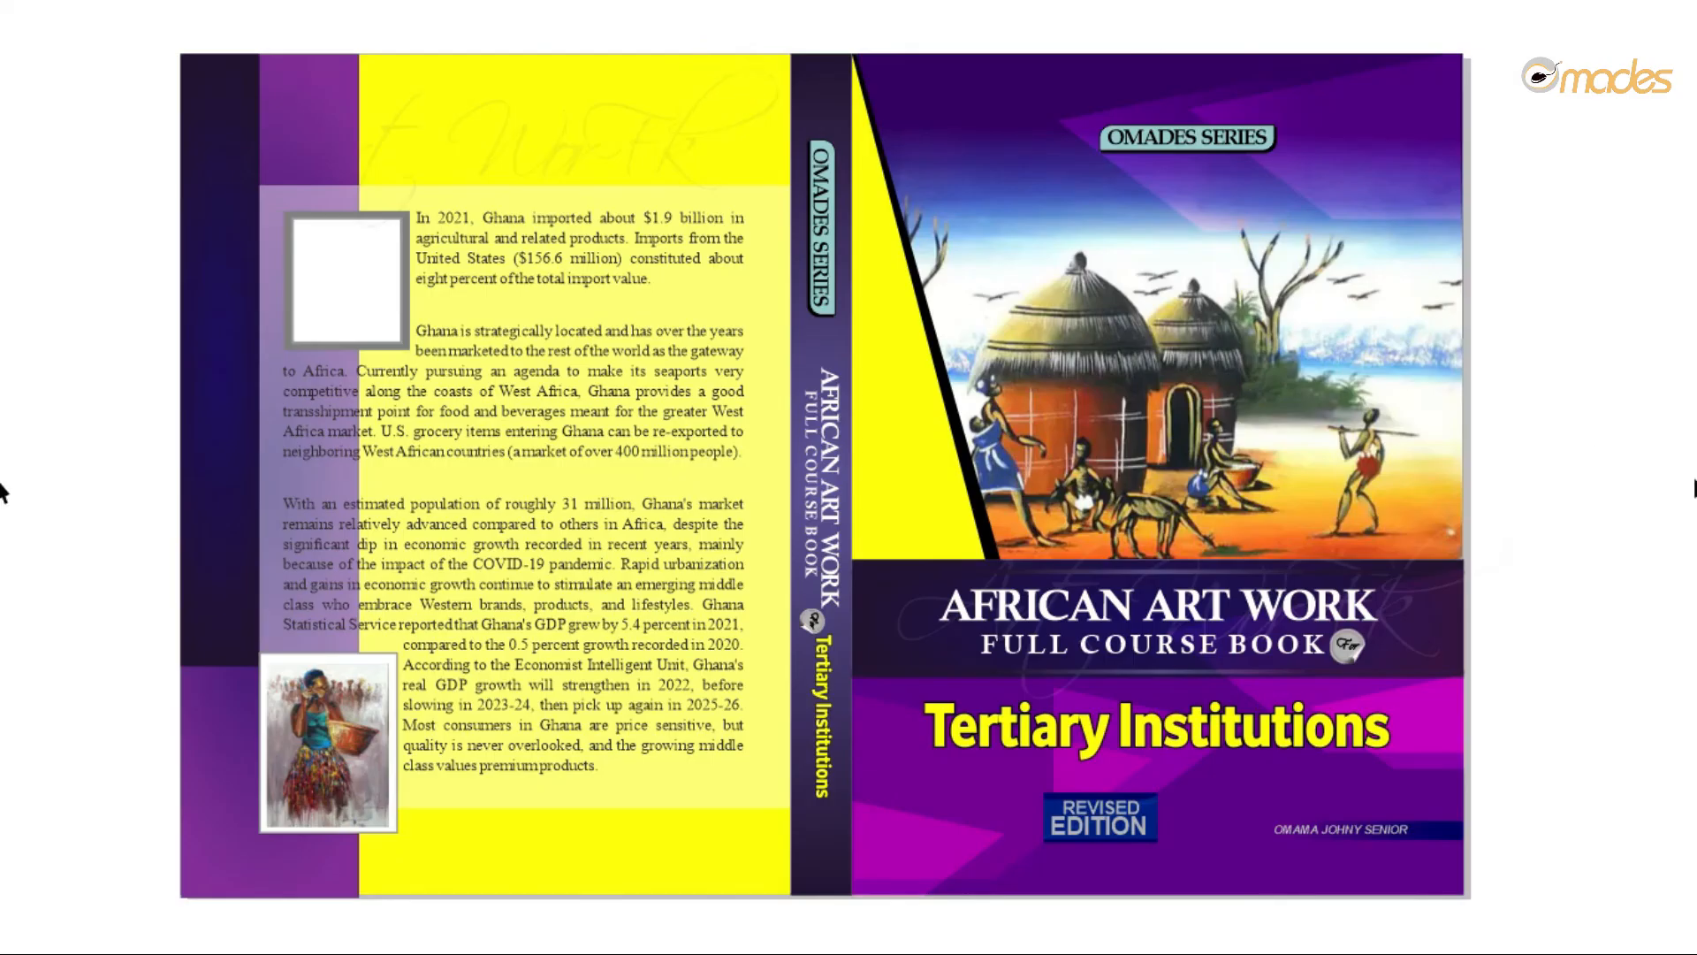